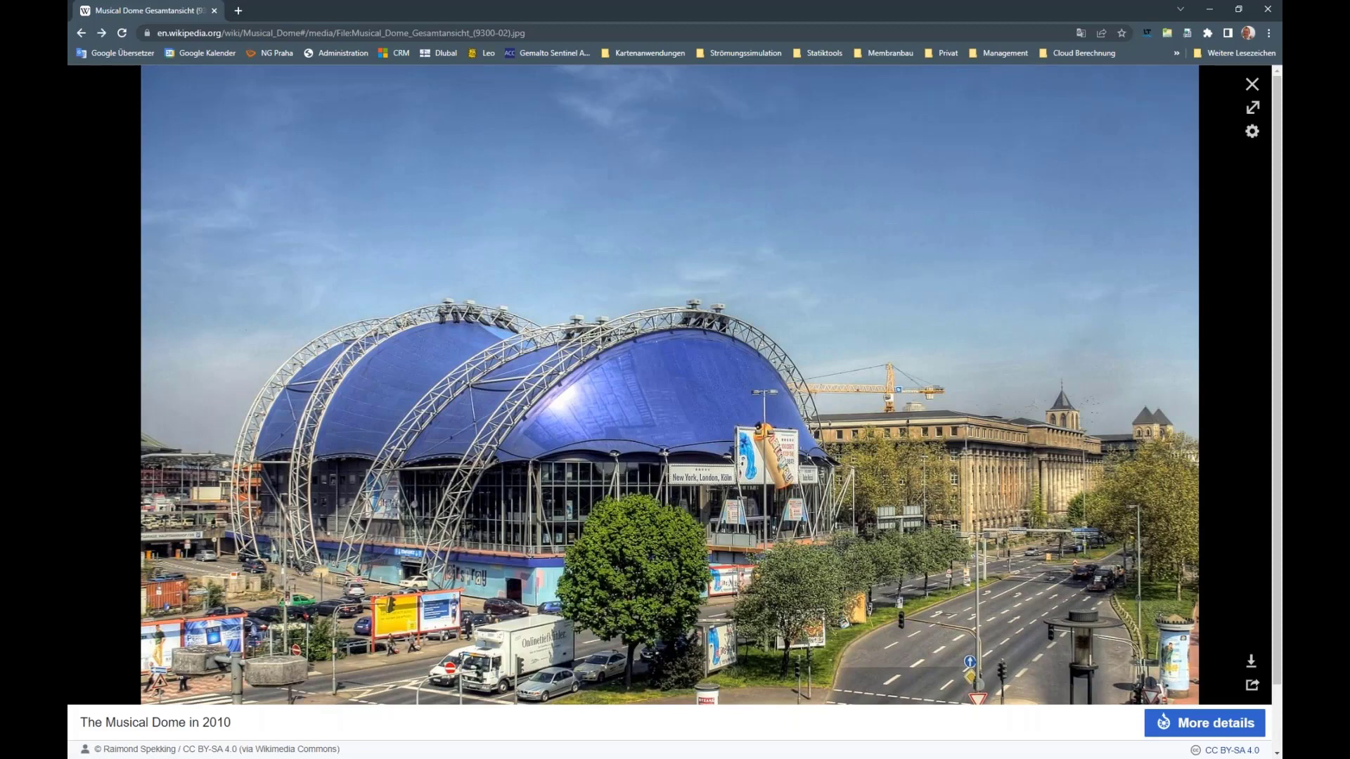
Name the new model POS and activate the Structure Stability, Form-Finding, Wind Simulation, Stress-Strain Analysis and Steel Design add-ons
key(Escape)
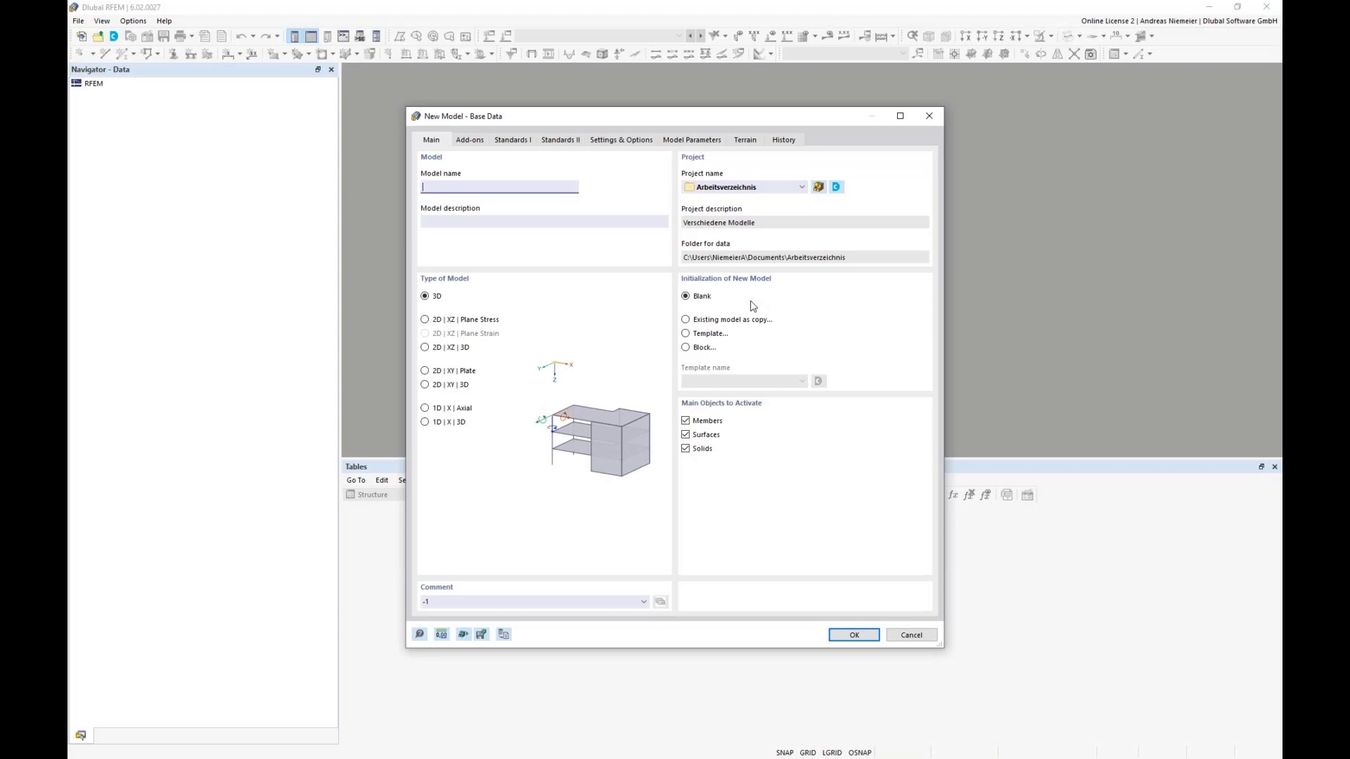
text(PO5)
click(472, 143)
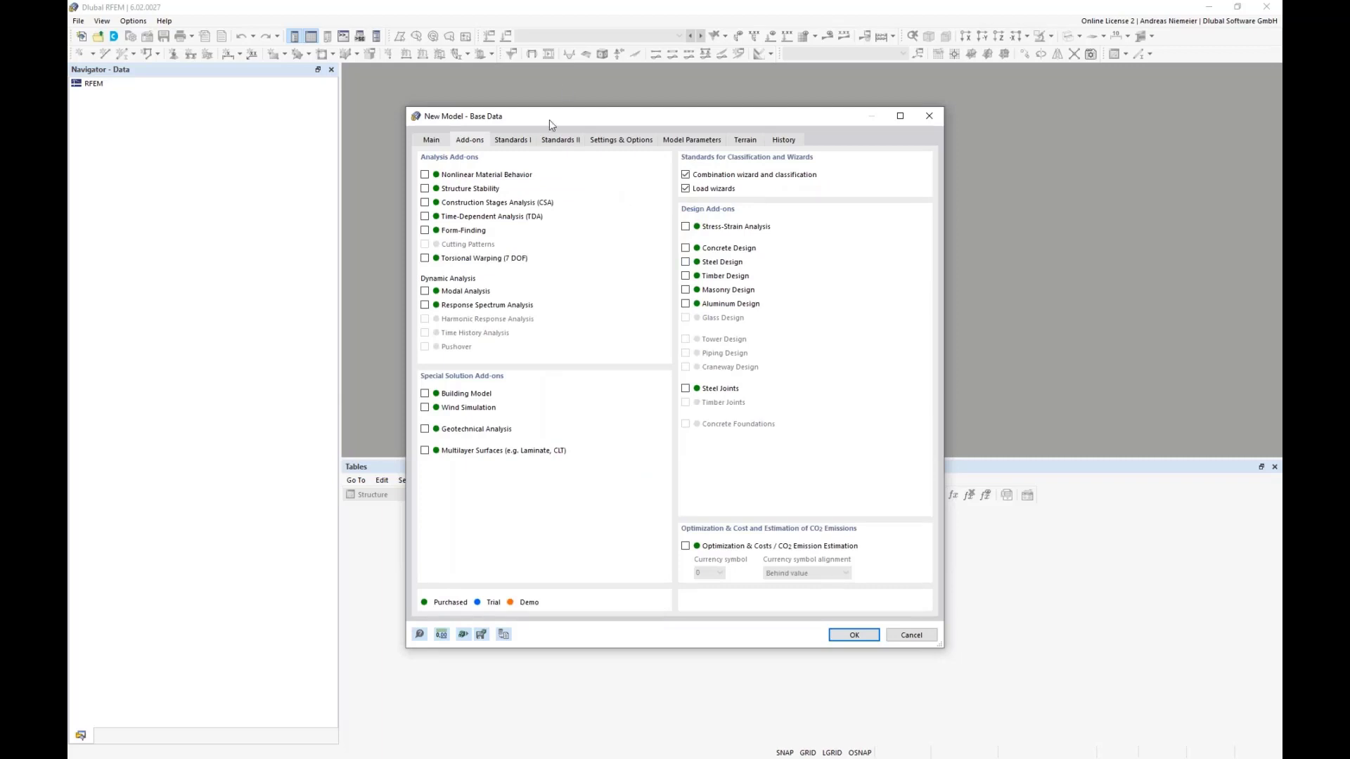
click(425, 190)
click(423, 232)
click(426, 408)
click(686, 228)
Set the national annexes to DIN 2012-08 for EN 1990, DIN 2019-04 for EN 1991 and DIN 2020-11 for EN 1993, and create the model
click(514, 142)
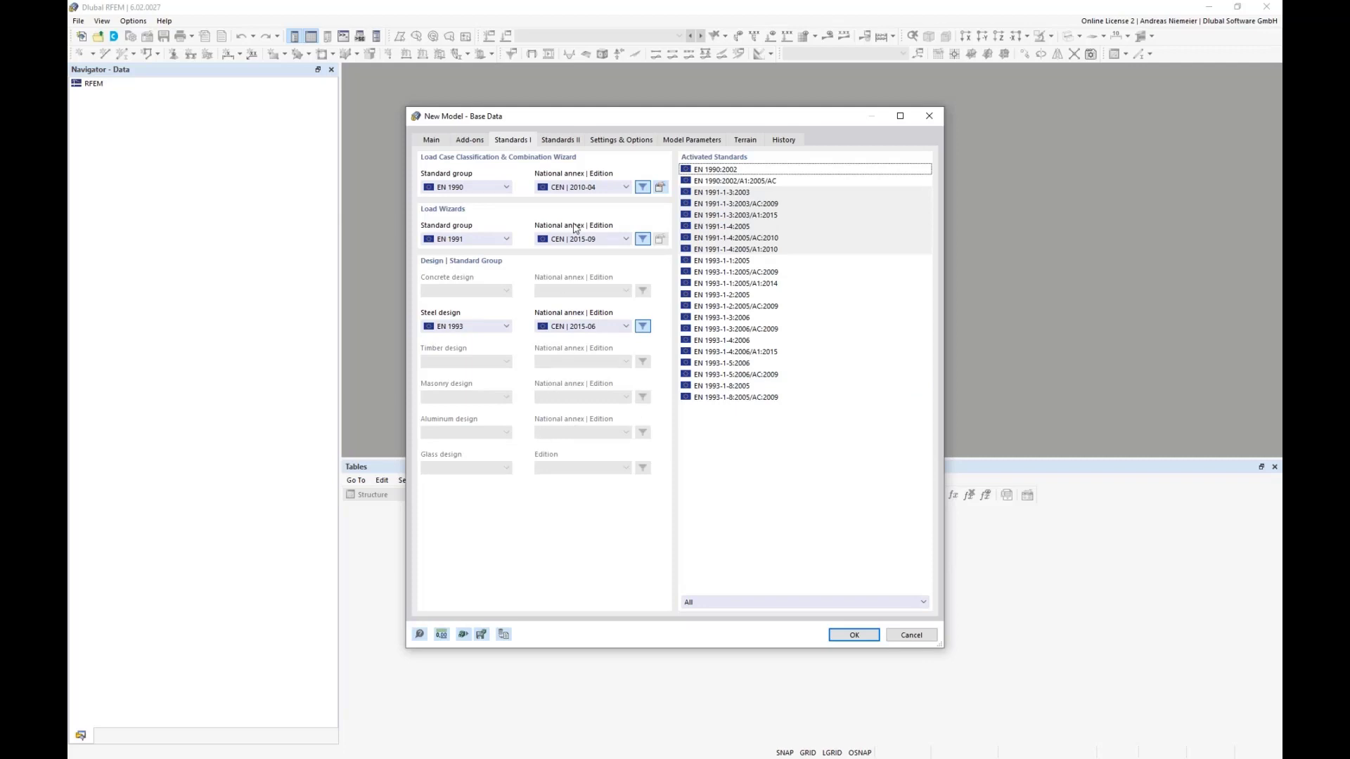
click(593, 190)
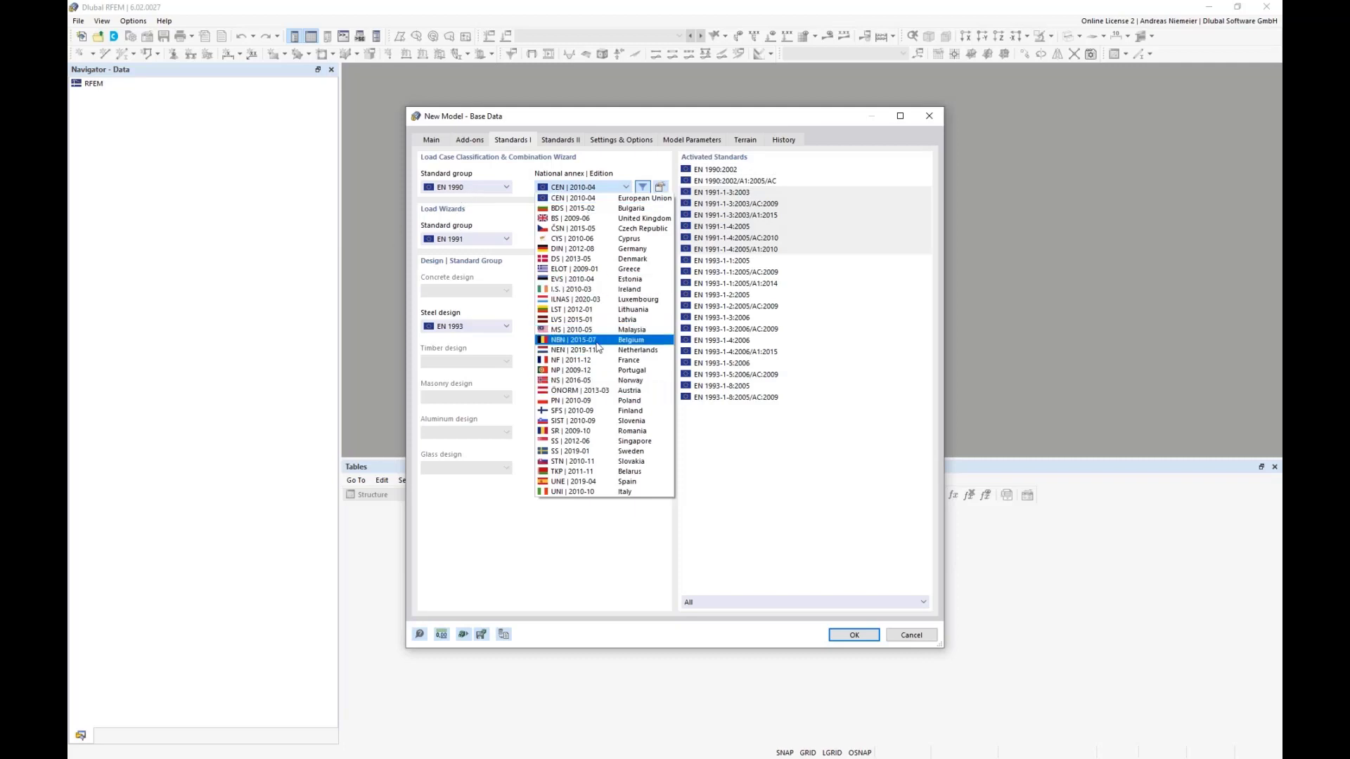
click(576, 249)
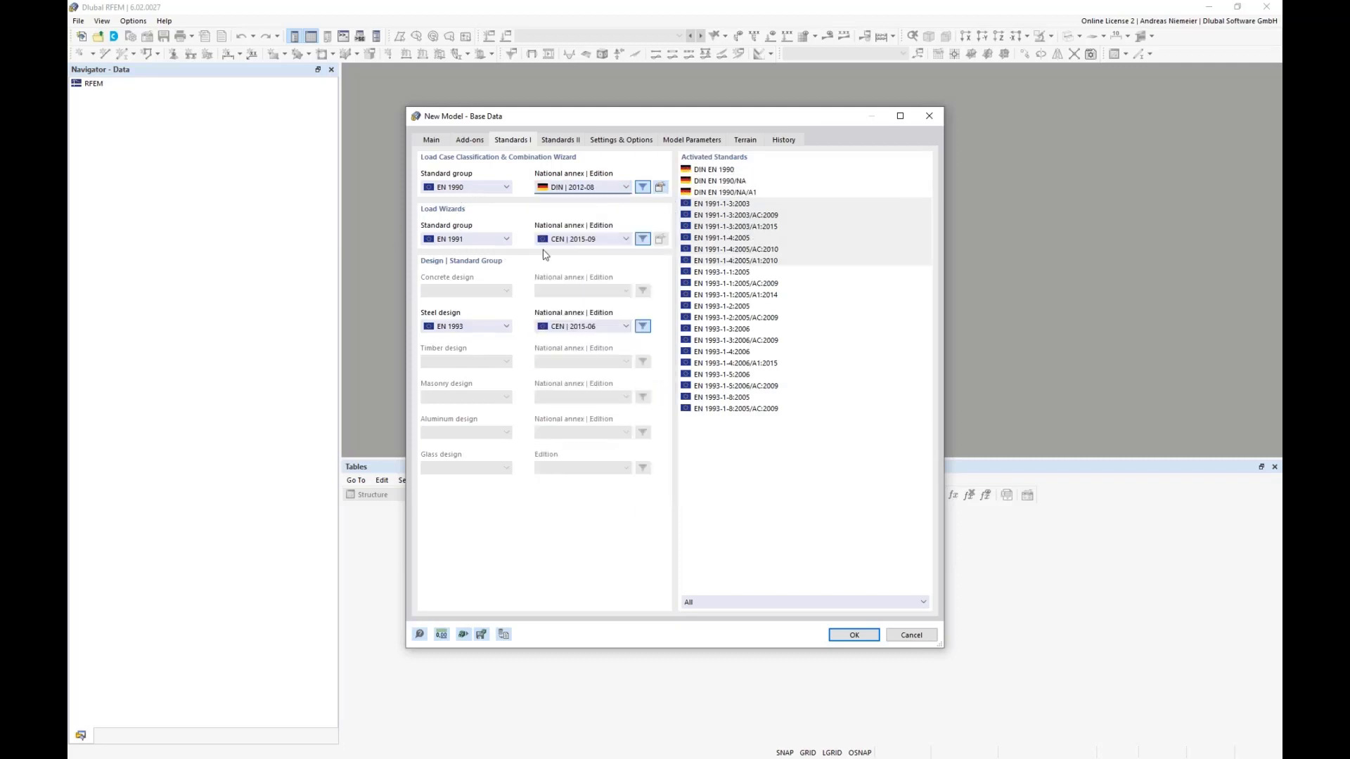
click(569, 241)
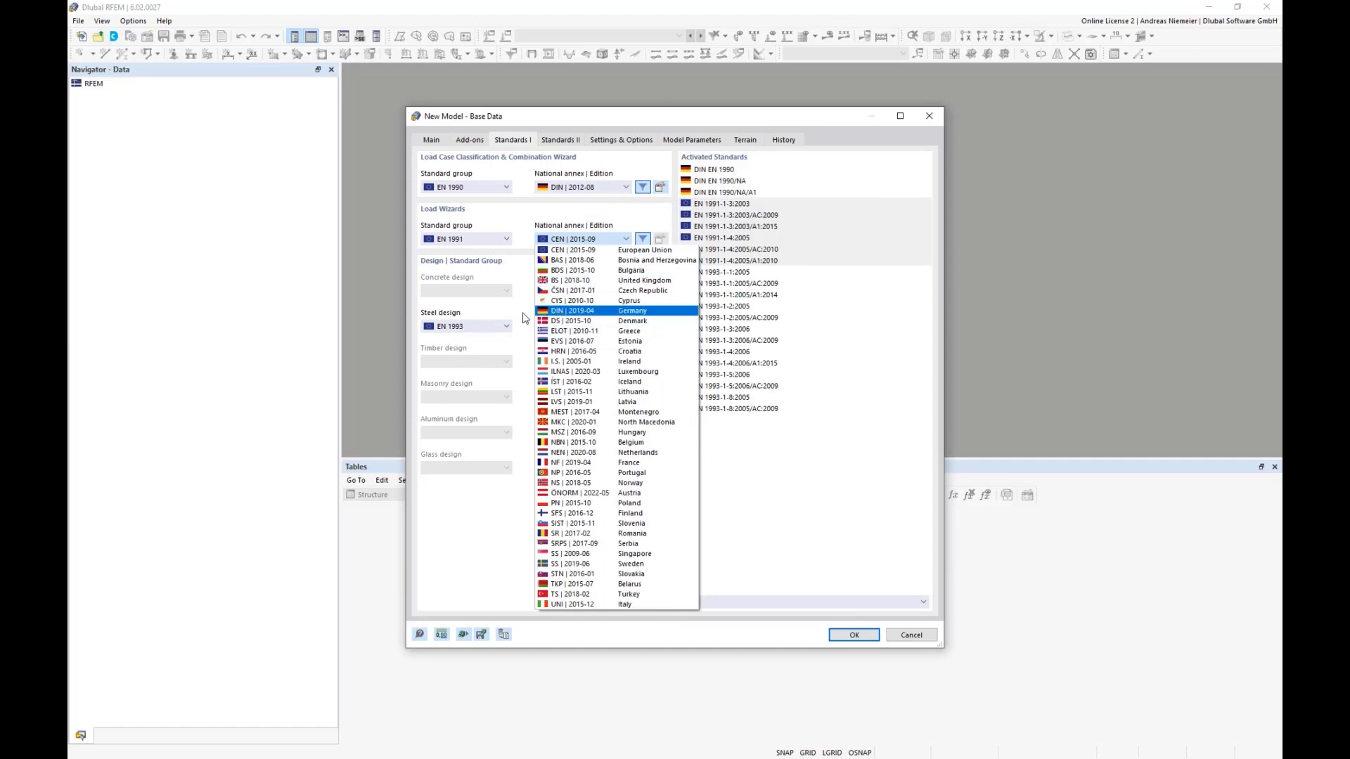
click(583, 311)
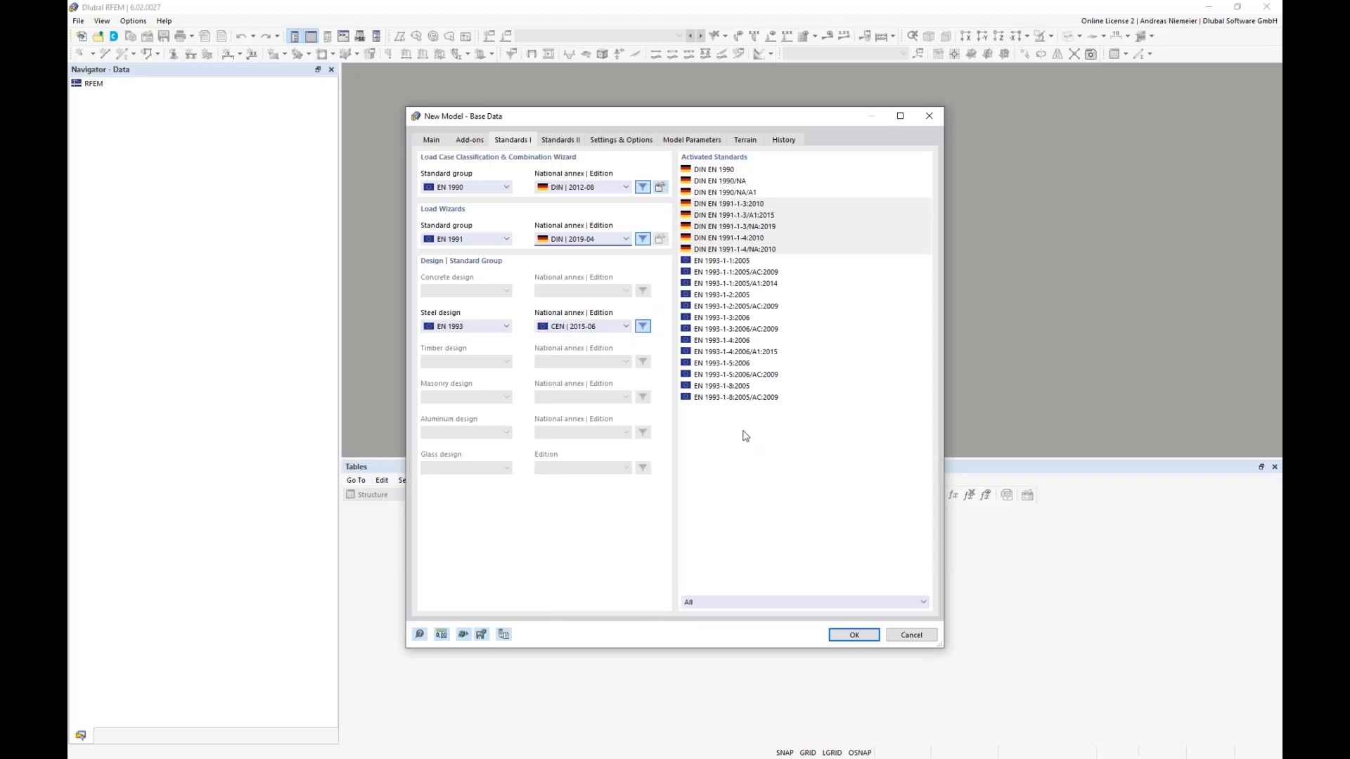
click(588, 329)
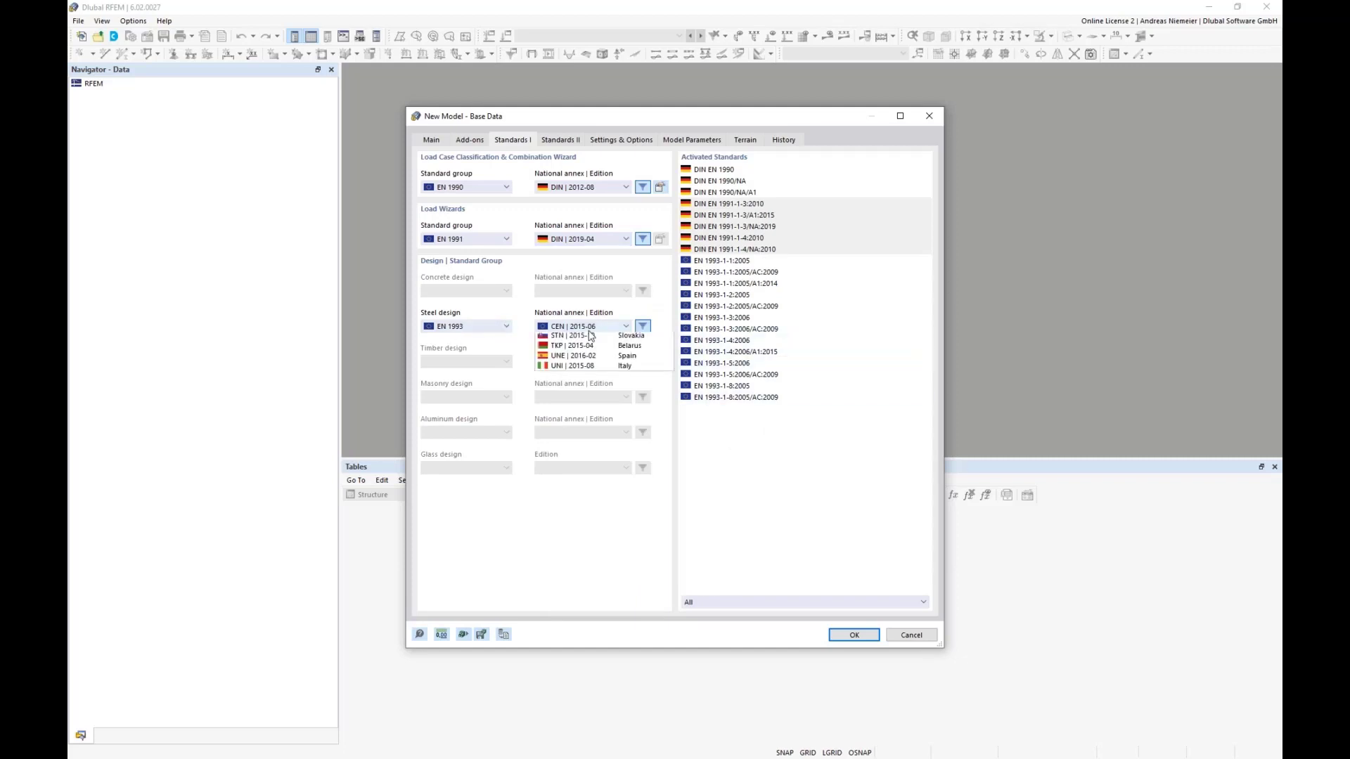
click(580, 399)
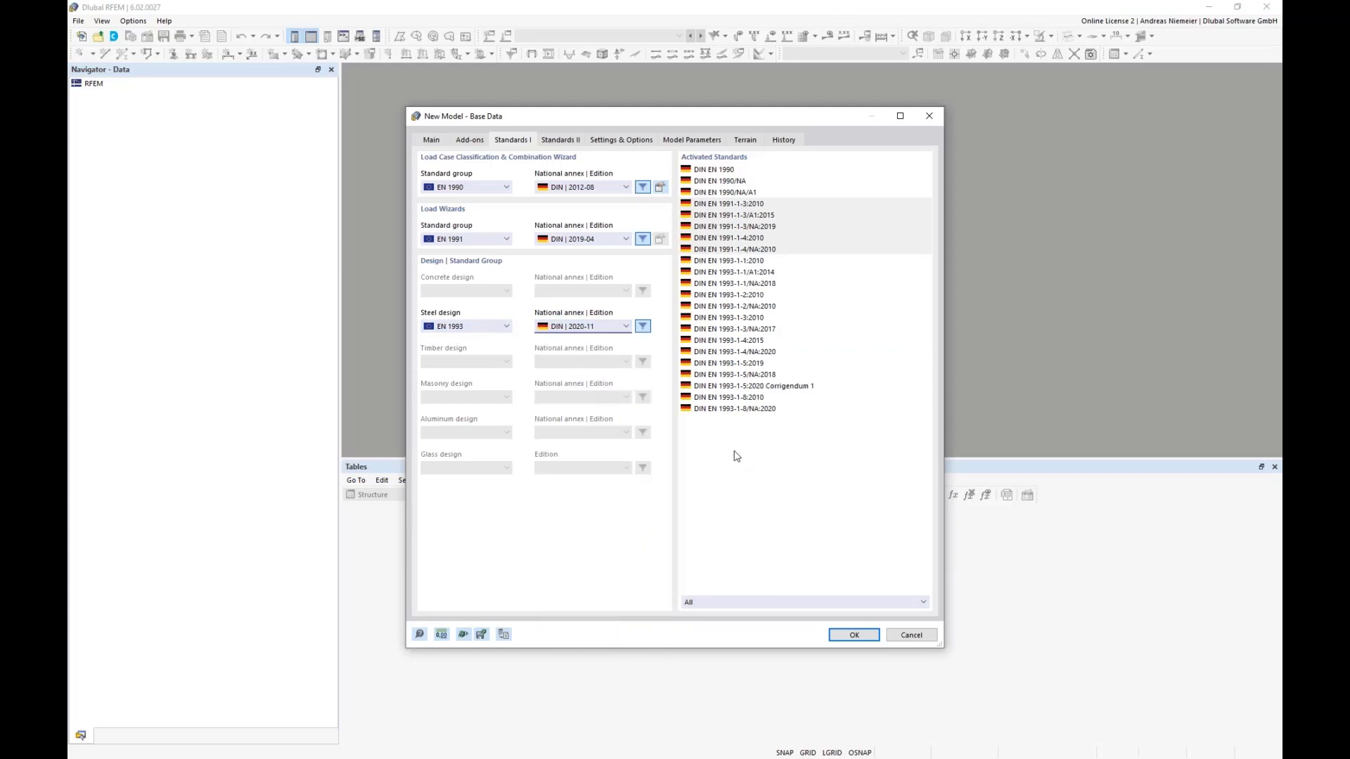
click(852, 636)
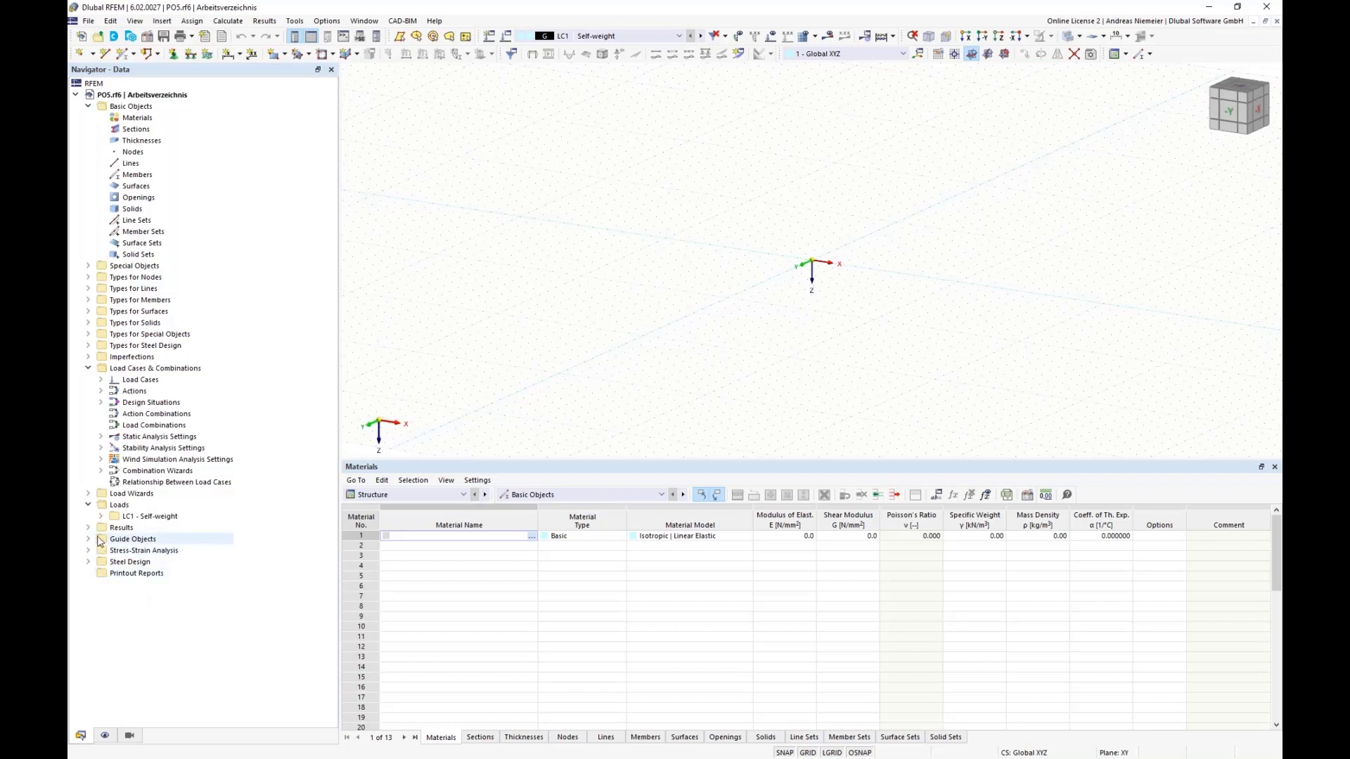
Create a new background layer under the guide objects and give it the user-defined name Base geometry
click(88, 106)
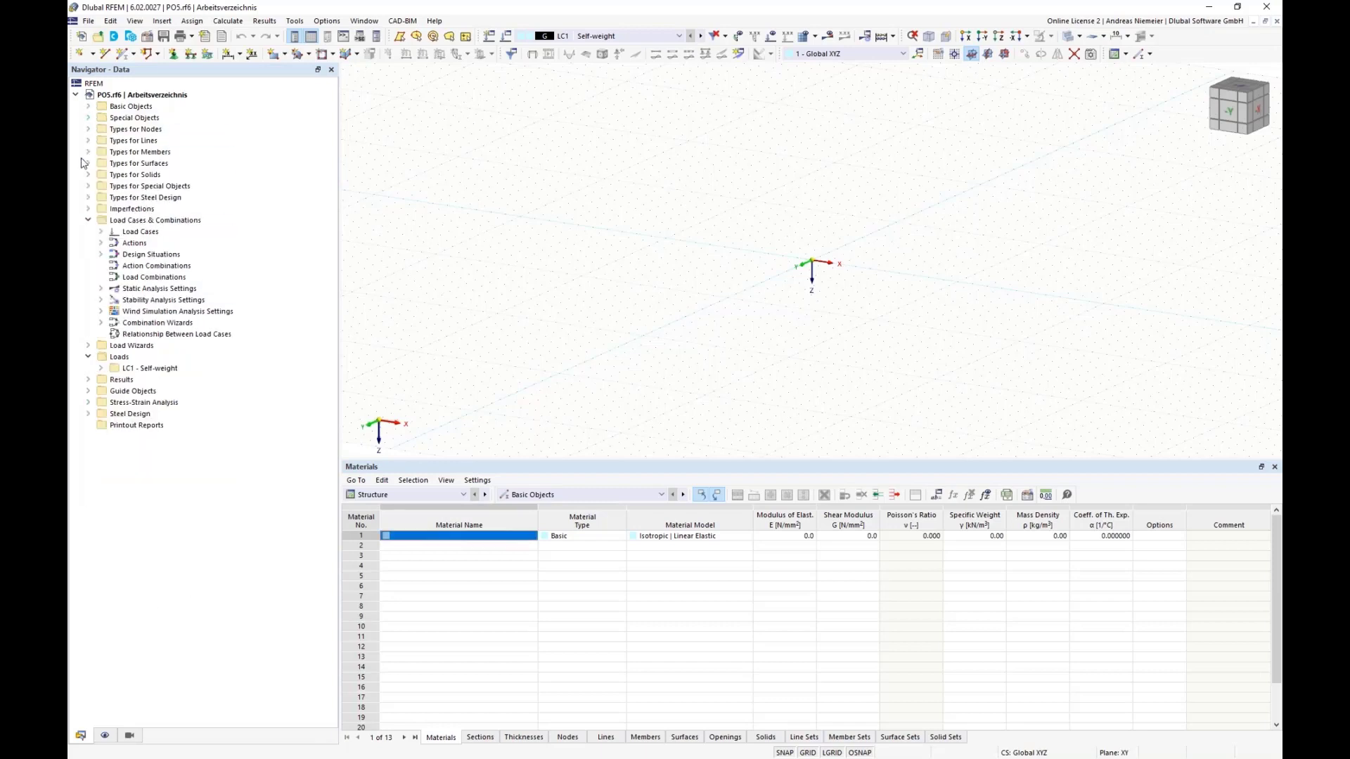
click(88, 220)
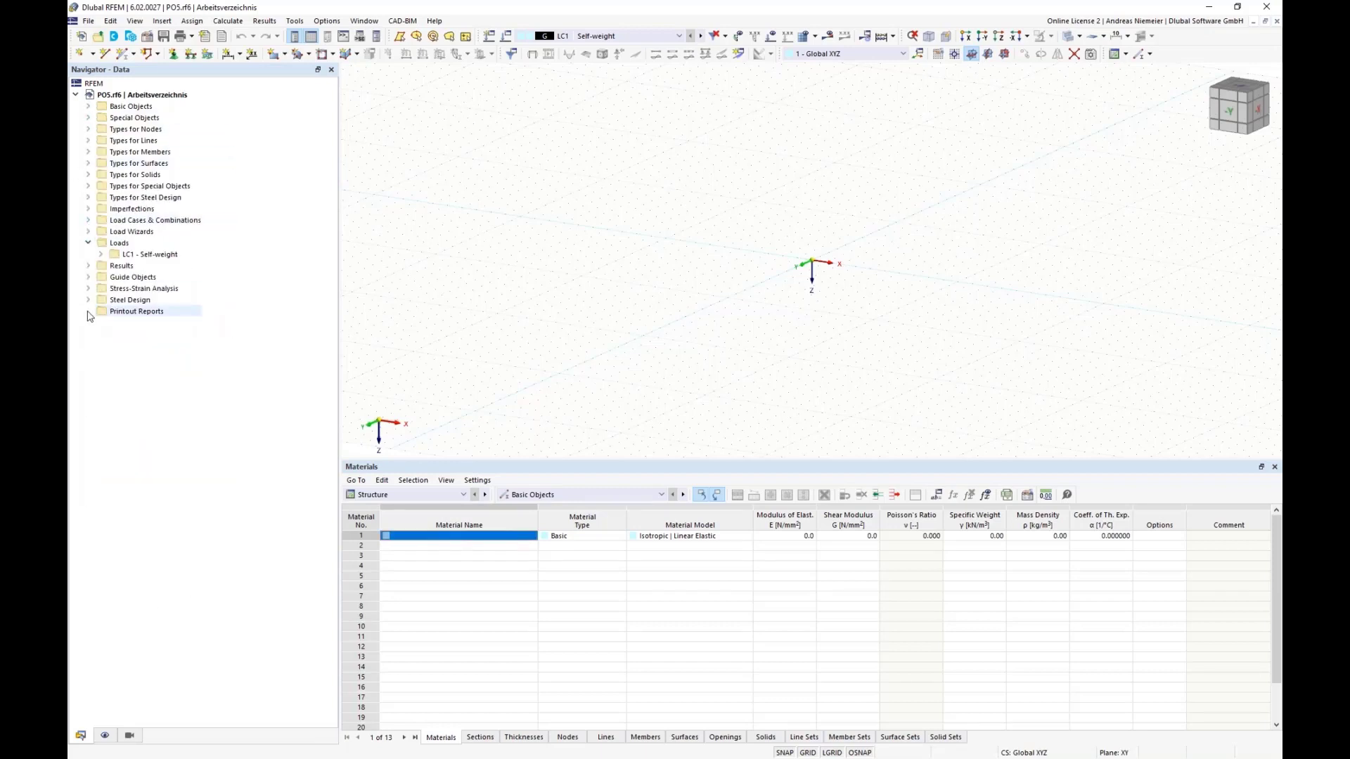
click(88, 277)
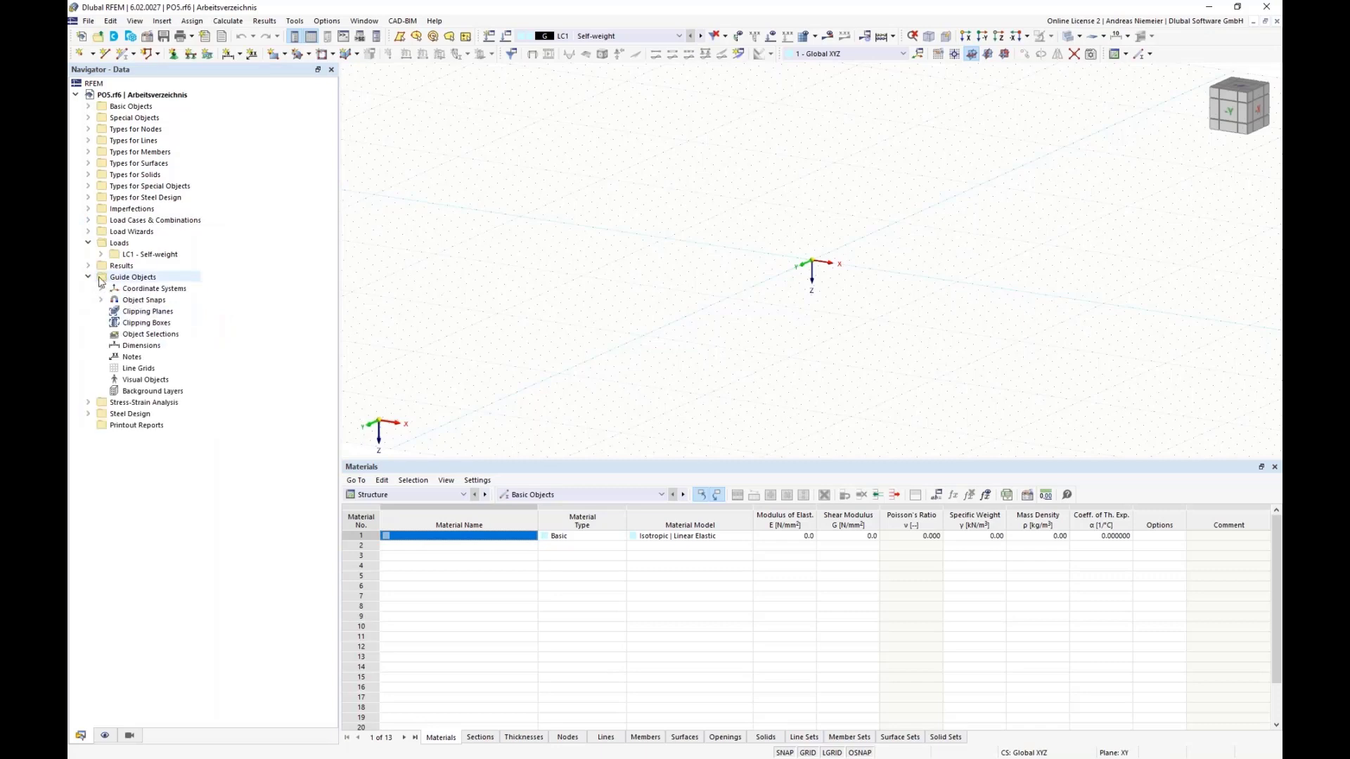
right_click(147, 391)
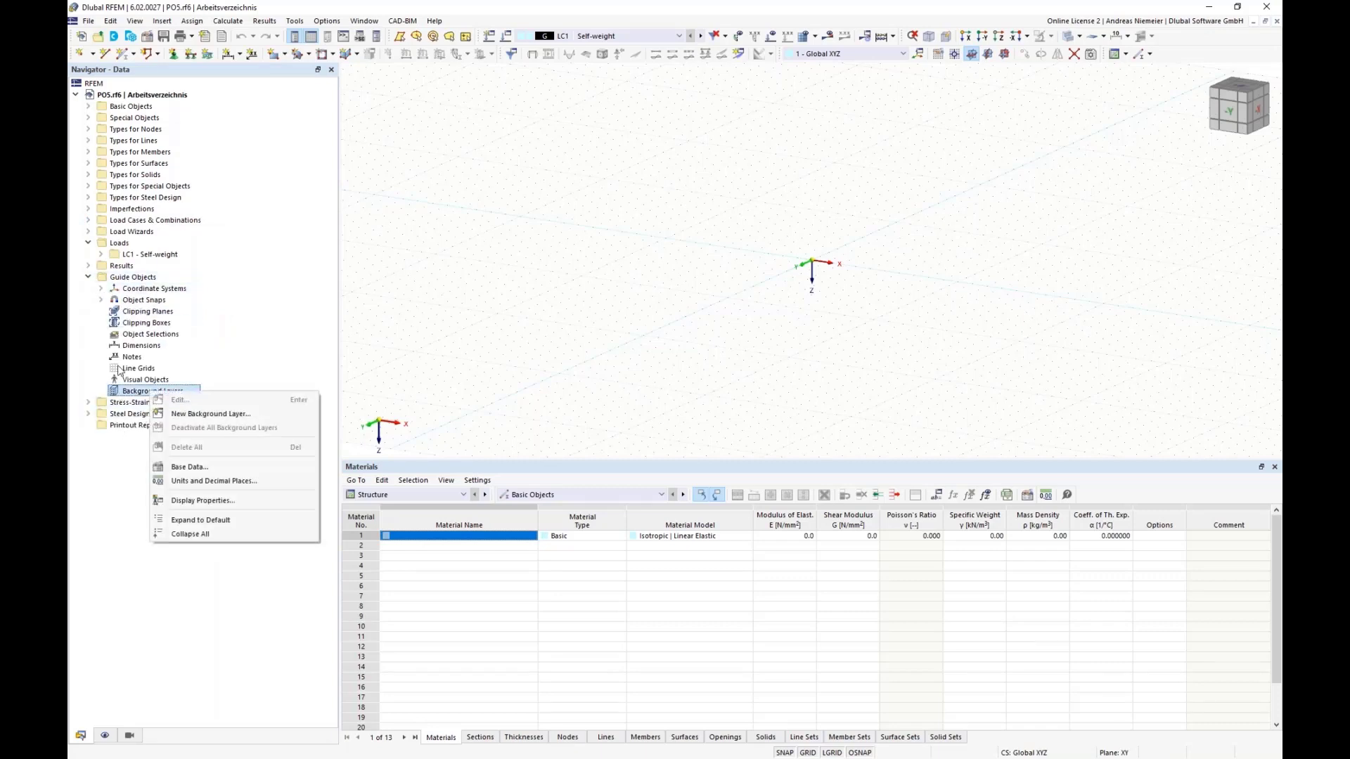
click(210, 414)
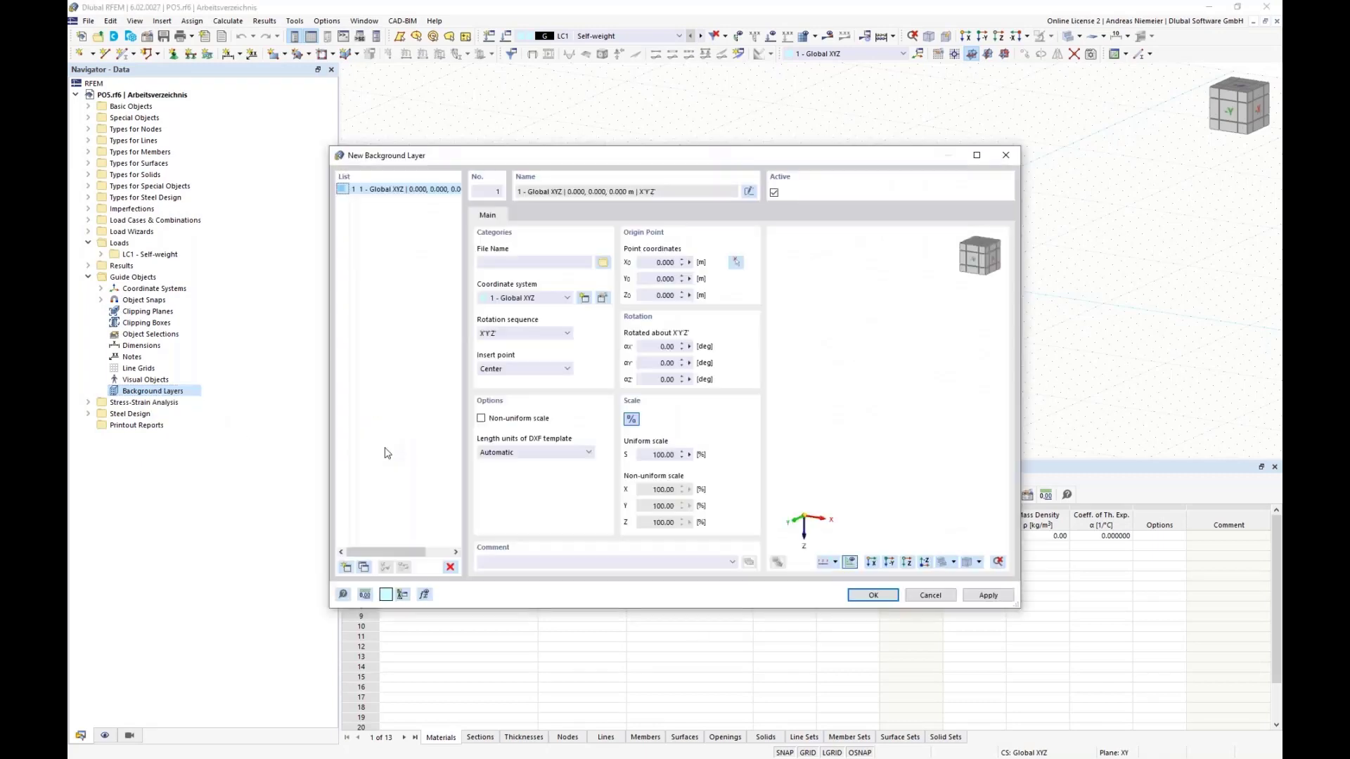
click(748, 191)
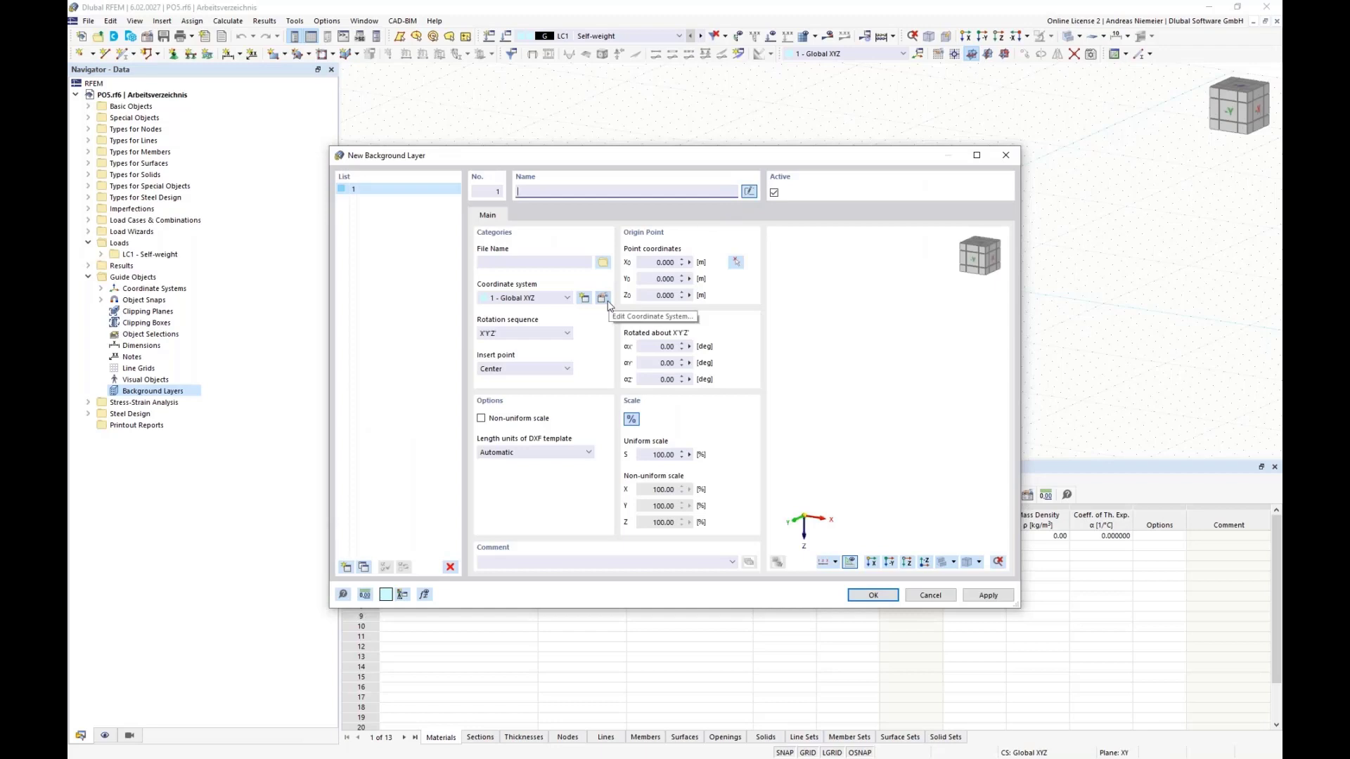
text(Base geometry)
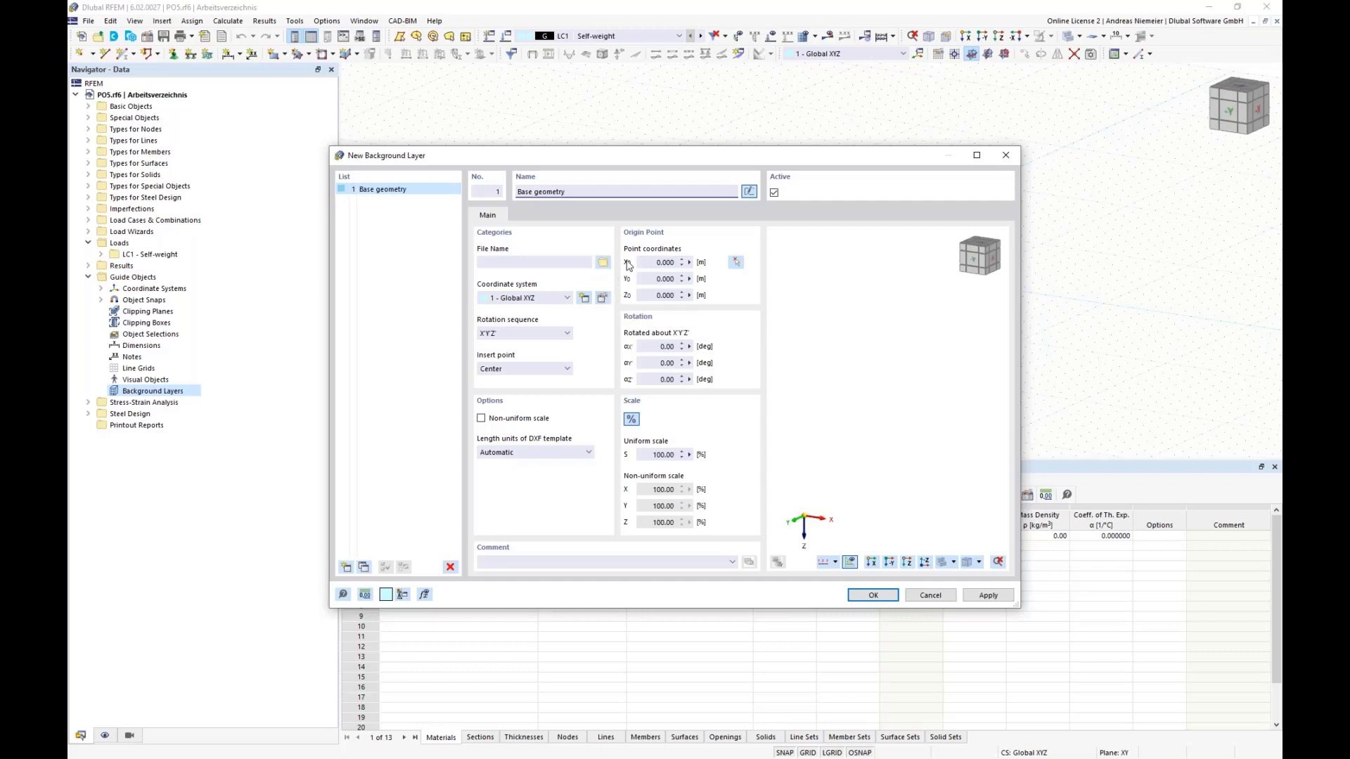
Load Building.dxf into the Base geometry layer with metres as the DXF length unit and confirm the layer
click(603, 263)
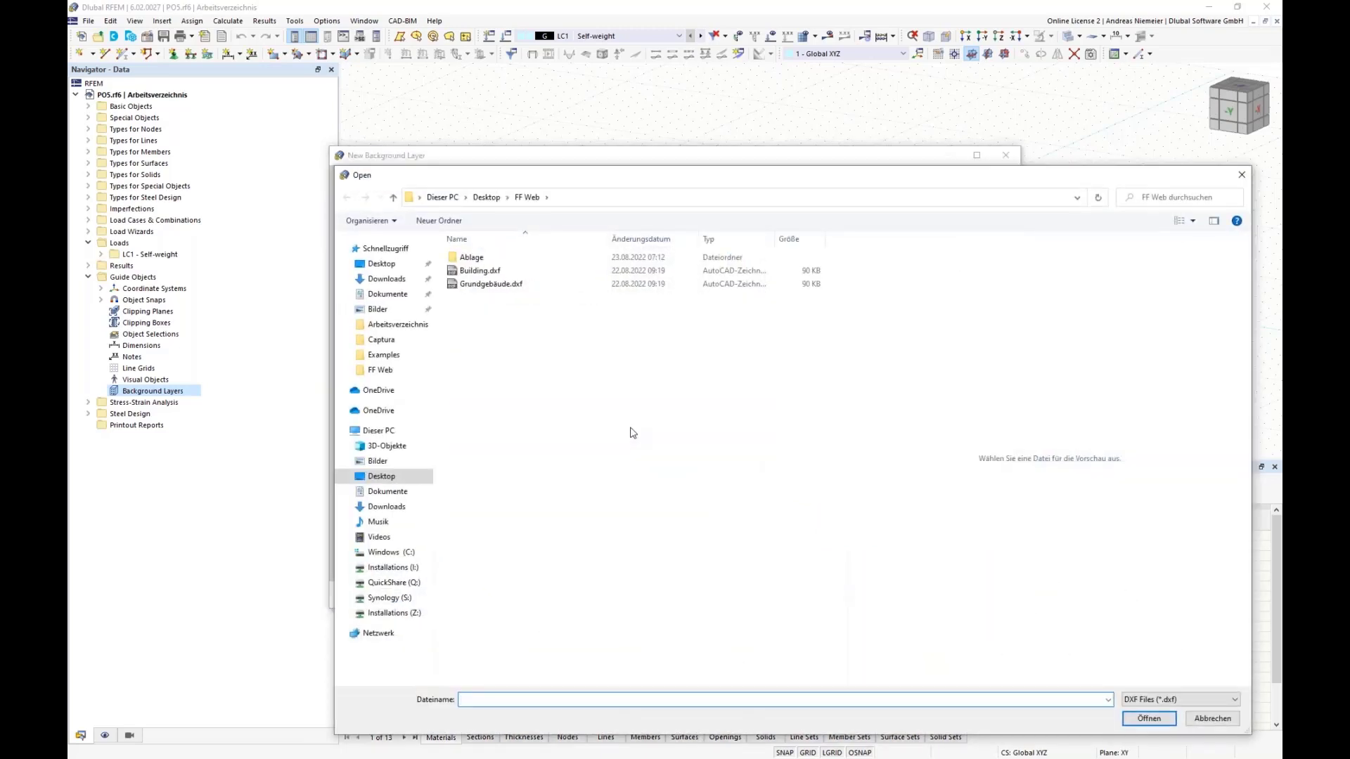
click(467, 272)
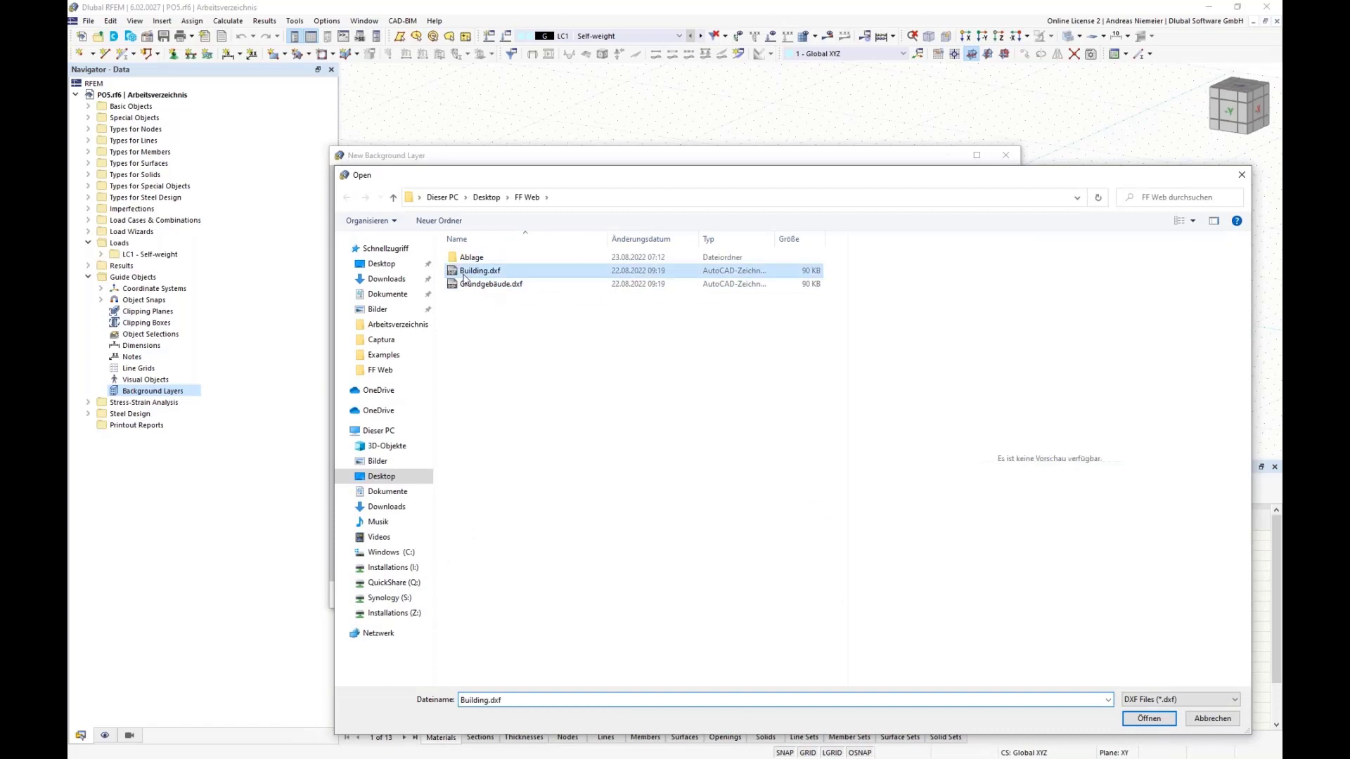
click(1146, 719)
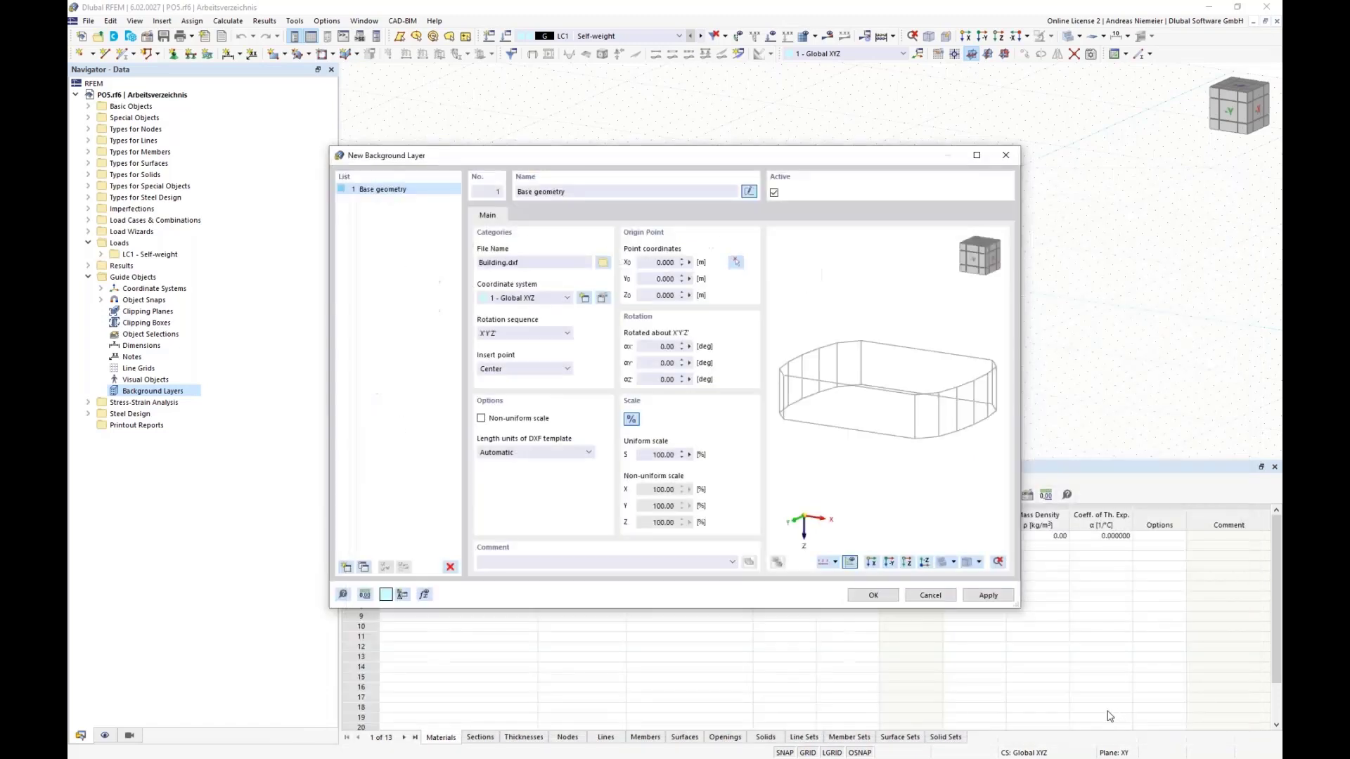
ctrl+middle_drag(955, 446, 830, 446)
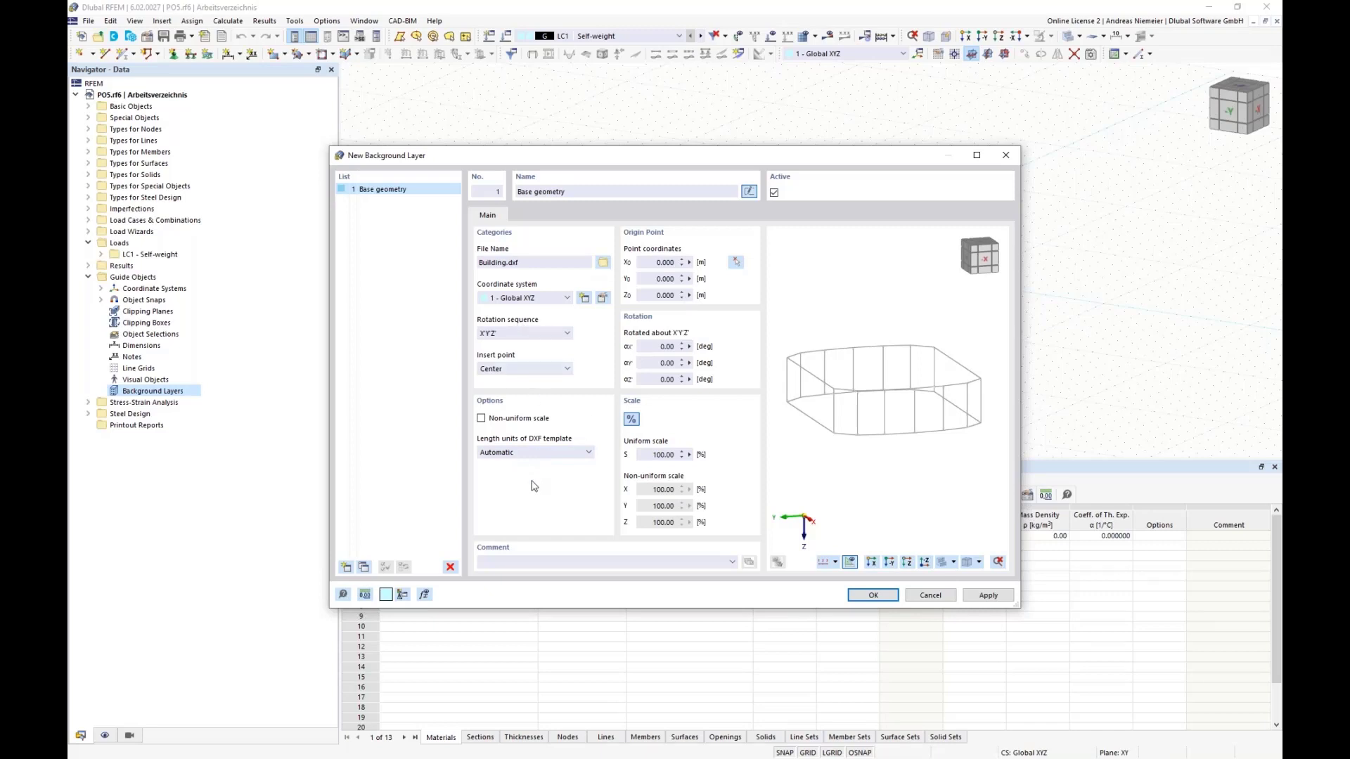
click(521, 456)
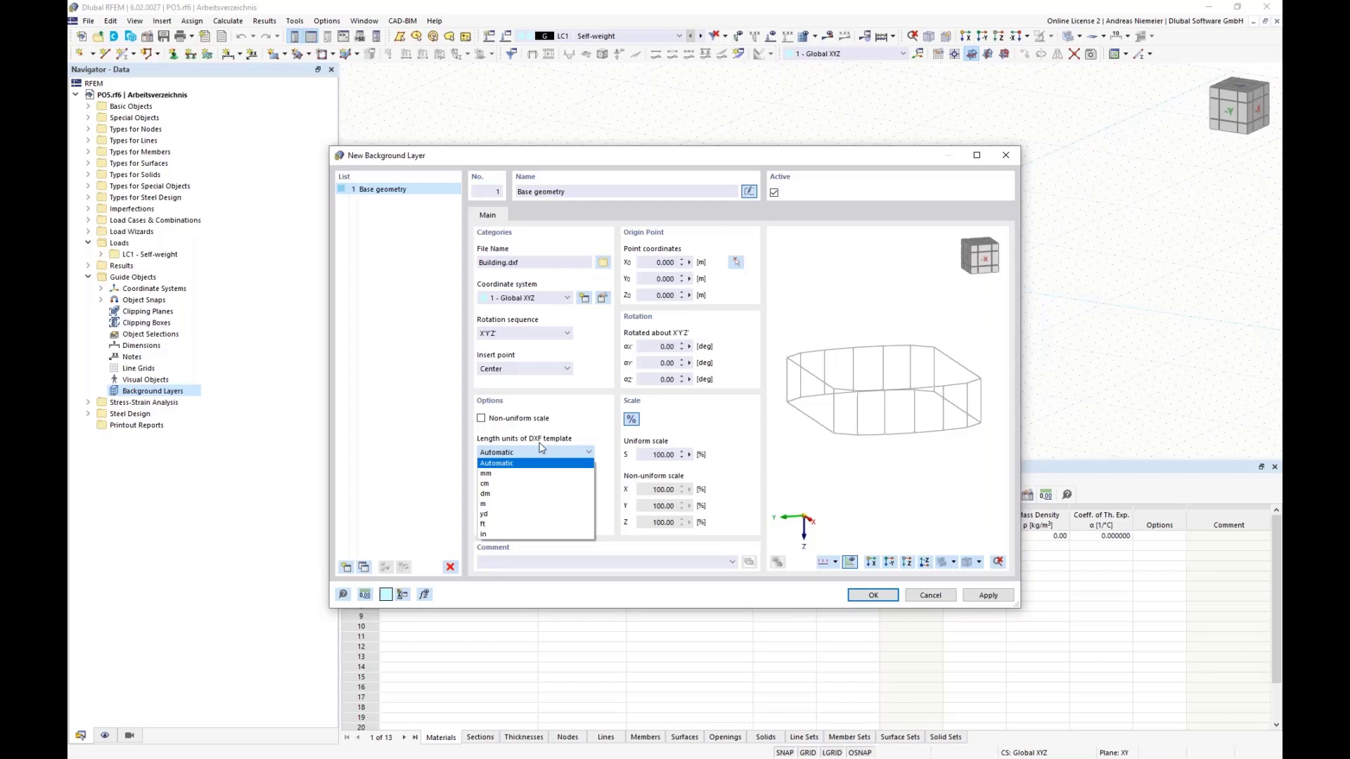
click(511, 503)
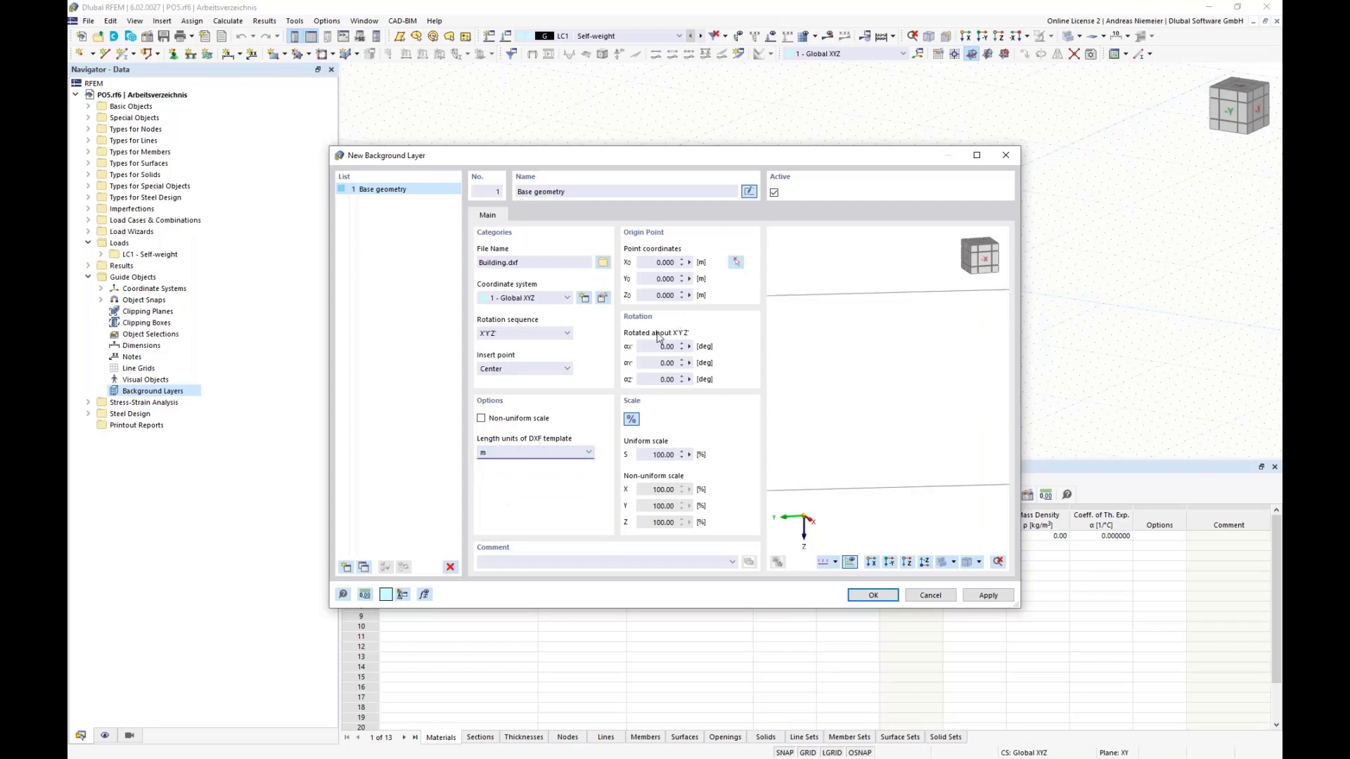
click(864, 601)
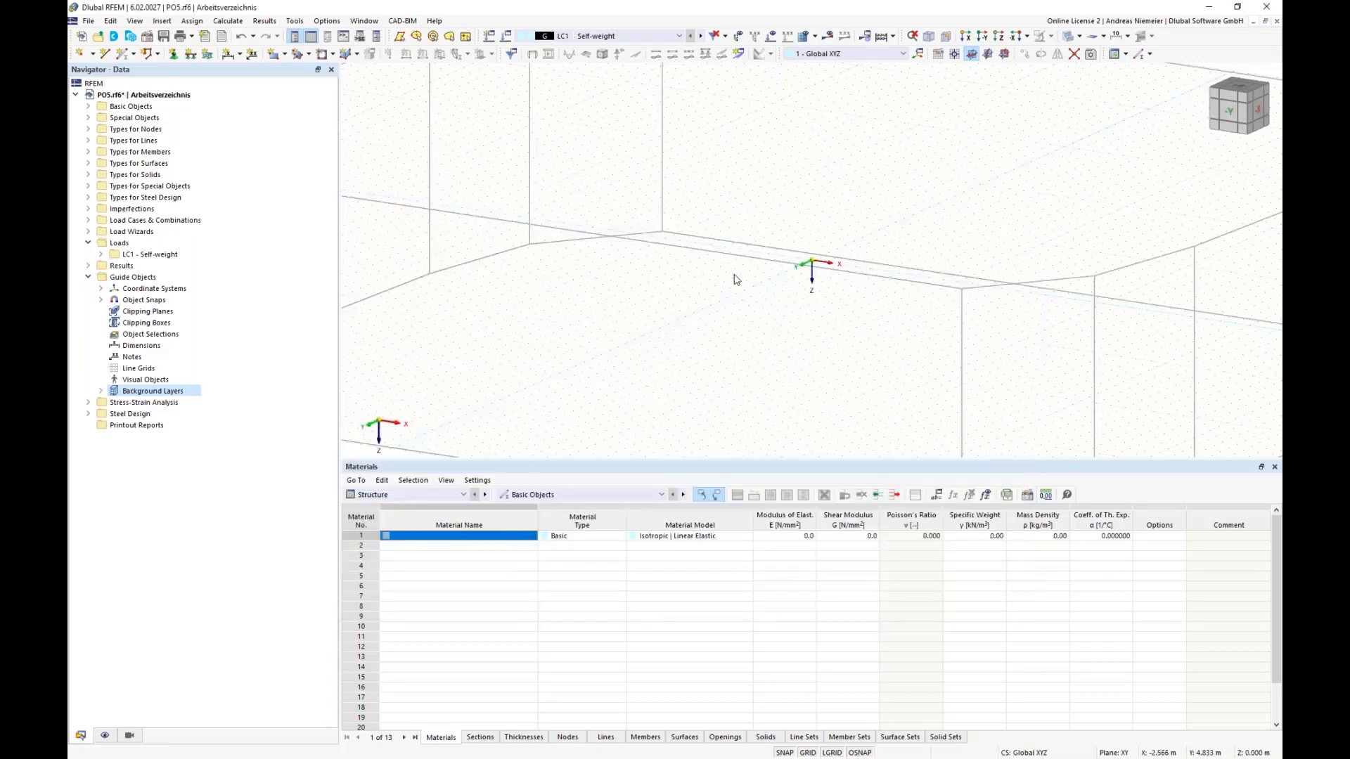
Tidy the navigator tree so only Basic Objects is expanded, and hide the work plane grid
scroll(752, 288, down, 5)
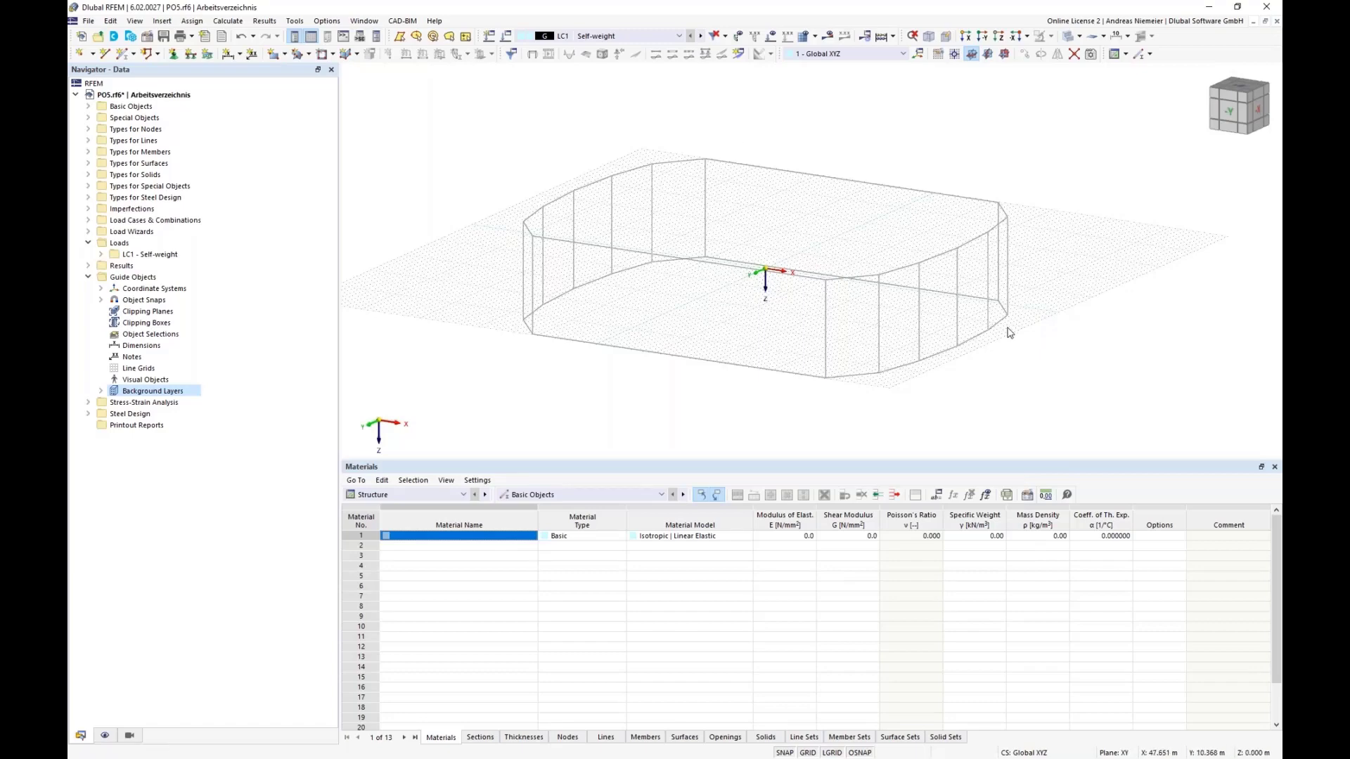
middle_drag(1002, 328, 777, 543)
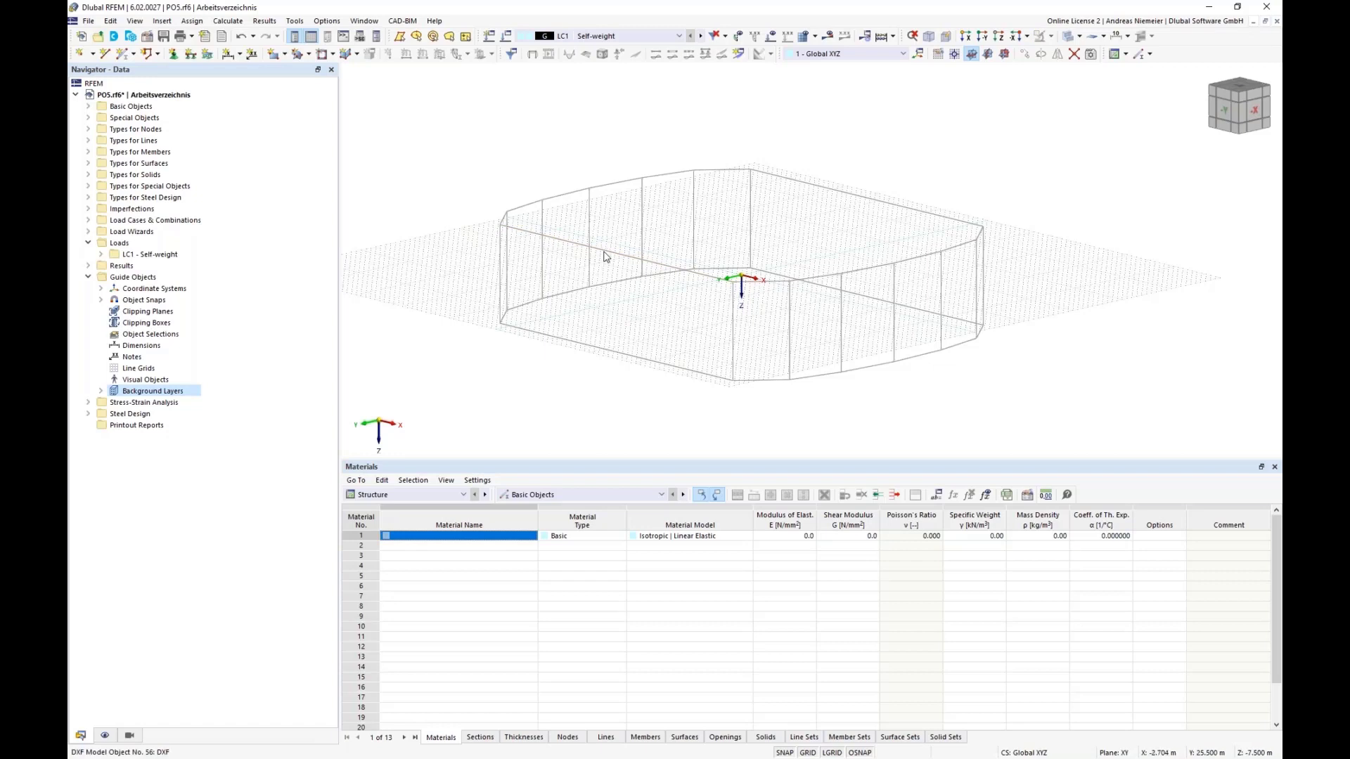
click(88, 277)
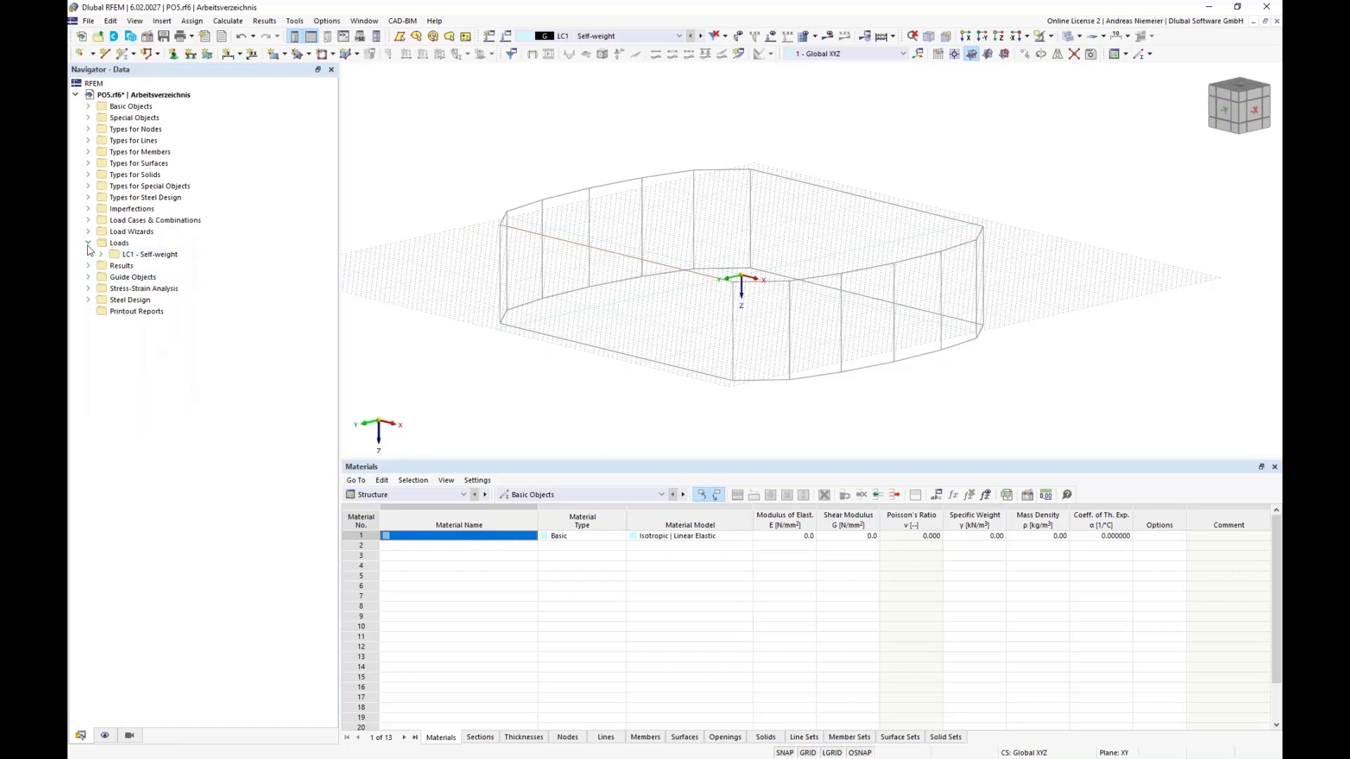
click(88, 244)
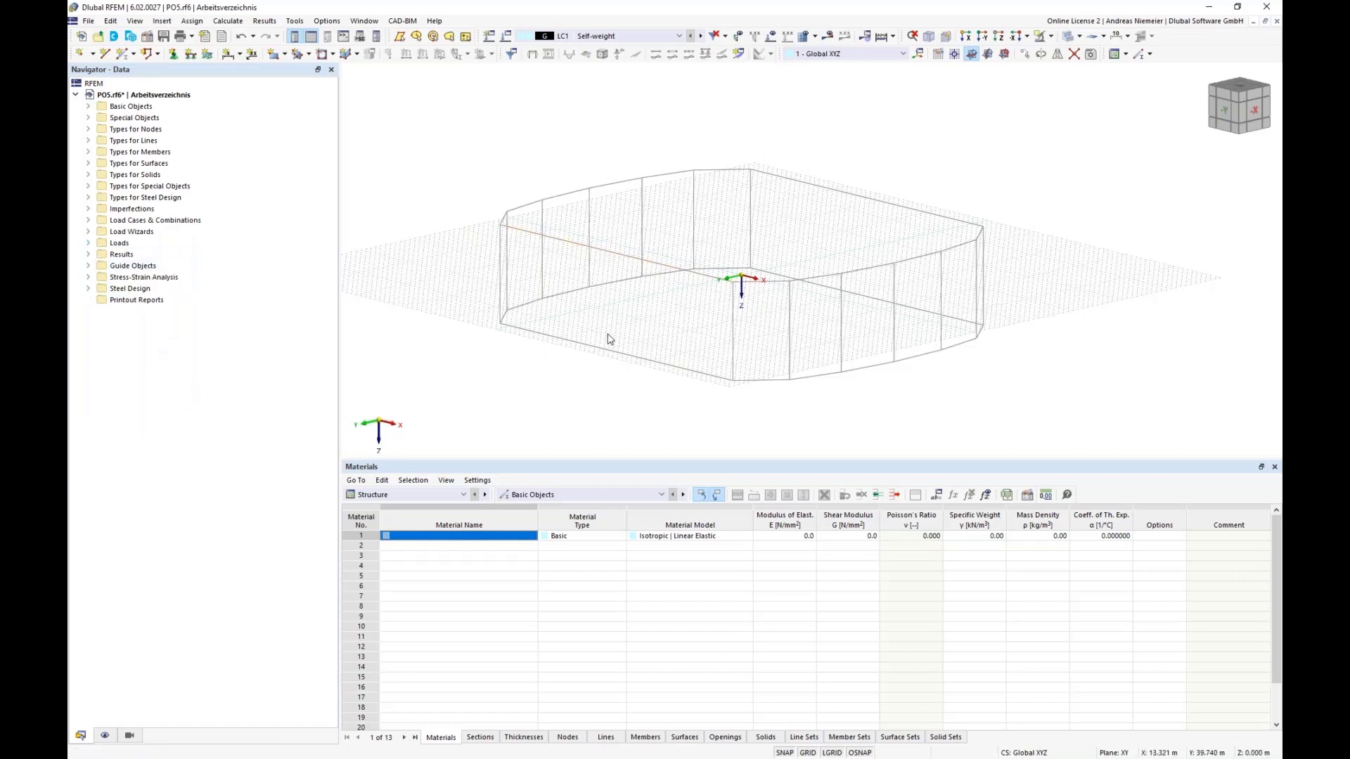
click(88, 106)
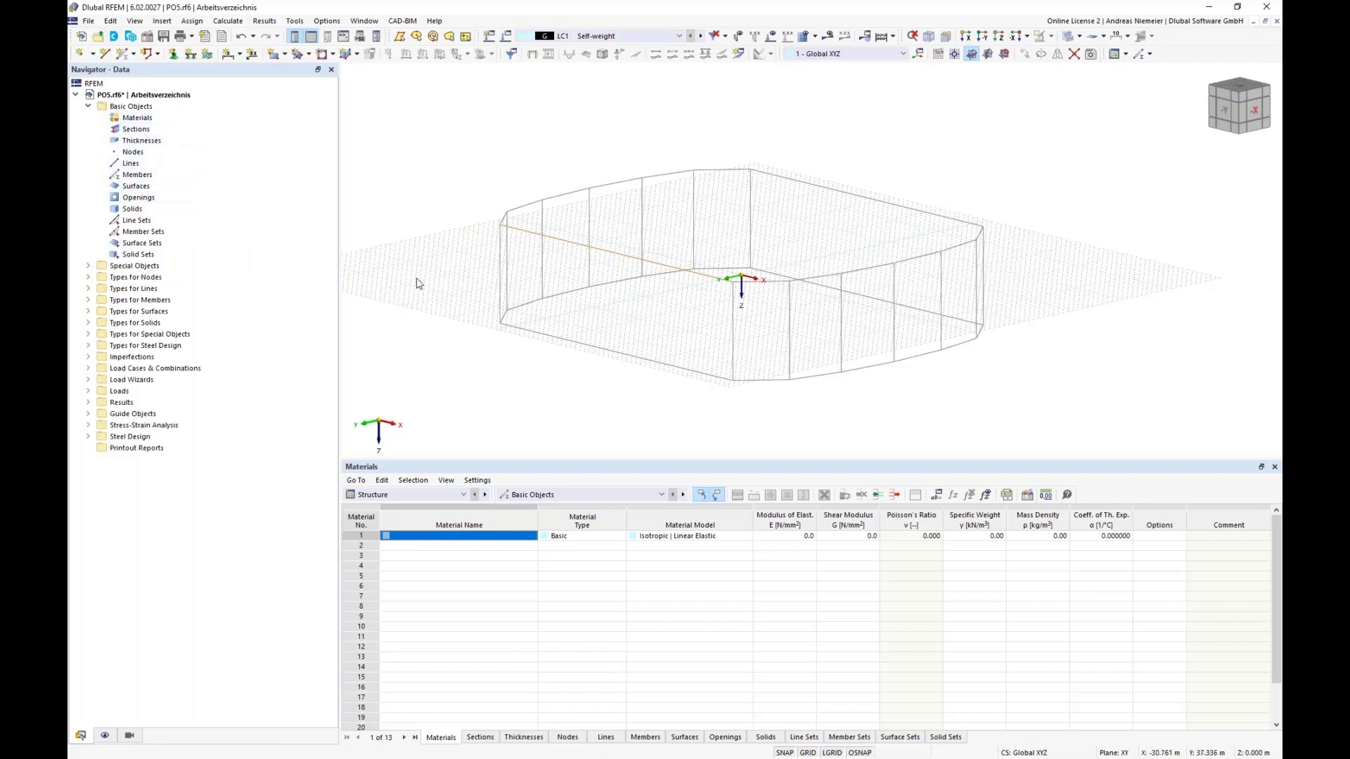
ctrl+middle_drag(422, 274, 669, 188)
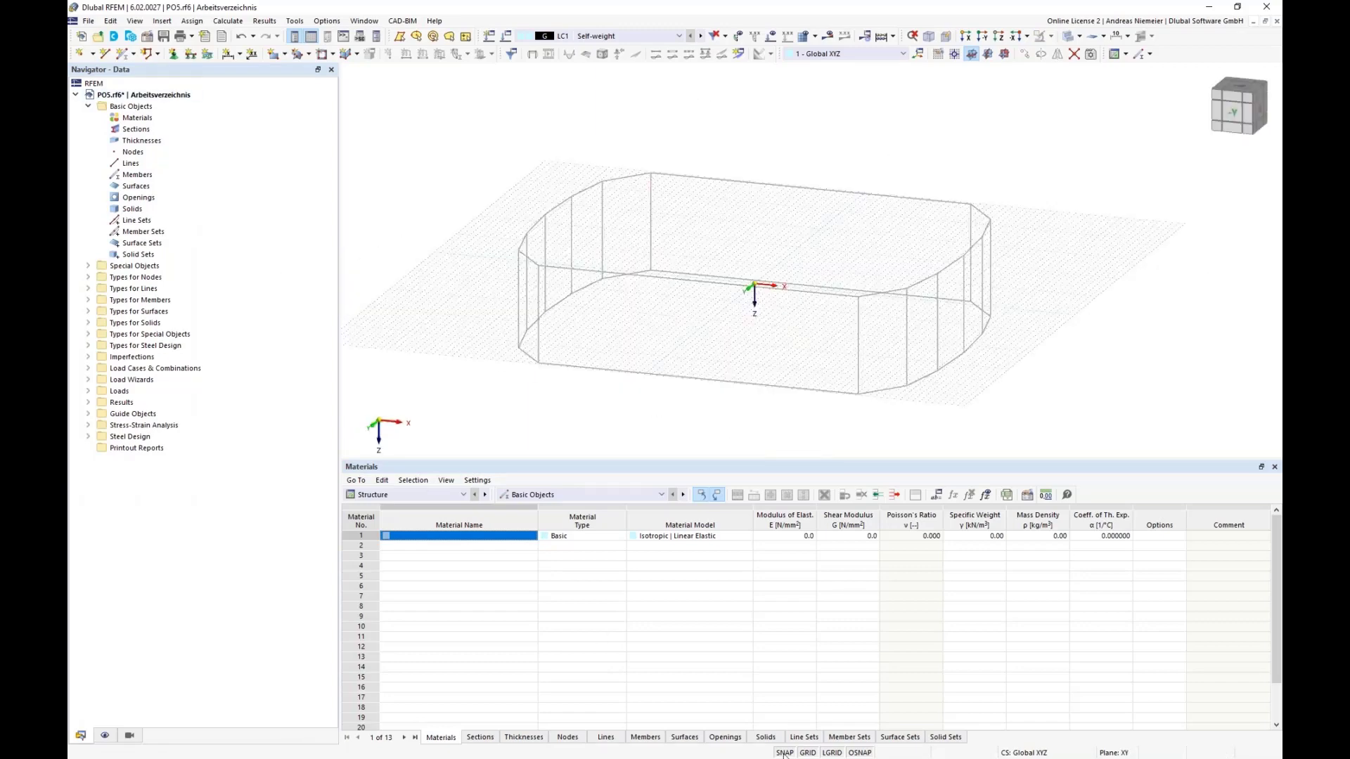
click(807, 753)
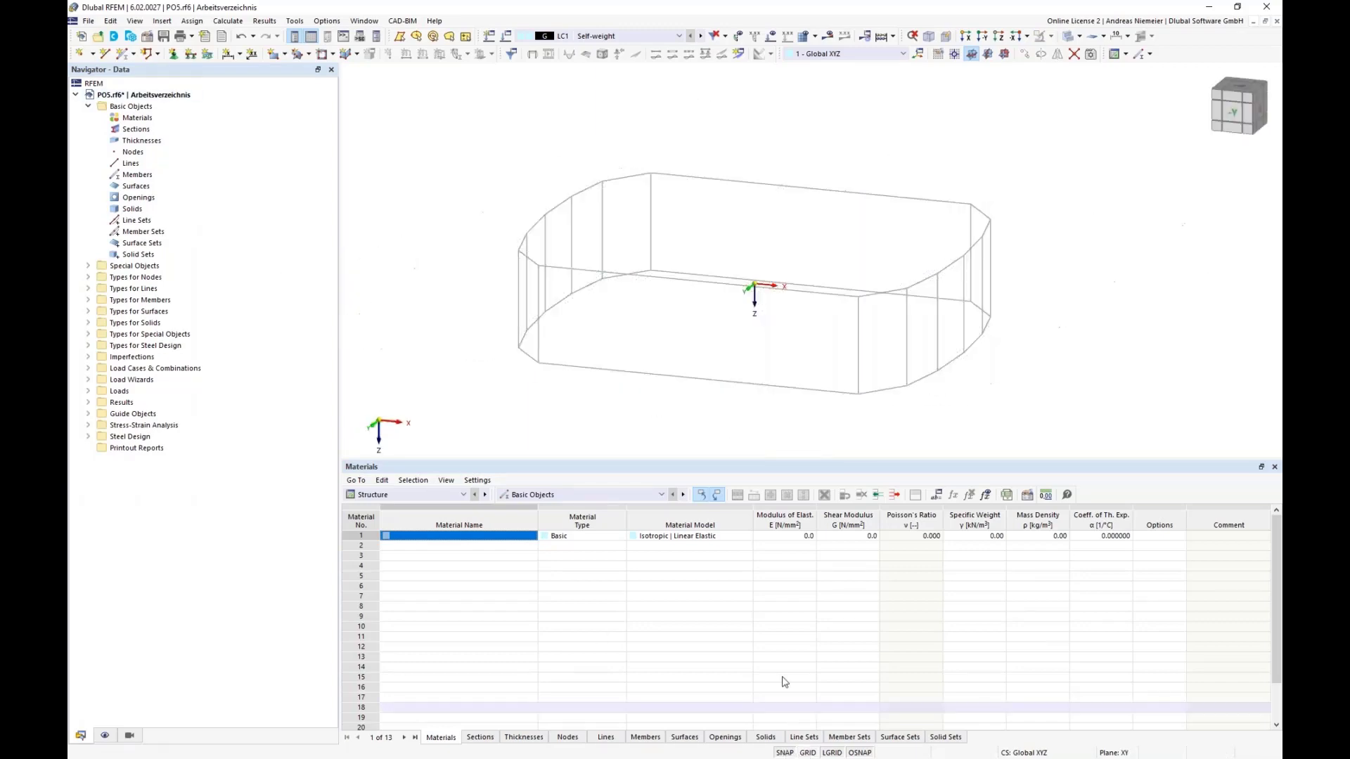
Trace six connected single lines along the upper edge of the DXF layer's negative-X curved end, starting at its rear corner
click(106, 55)
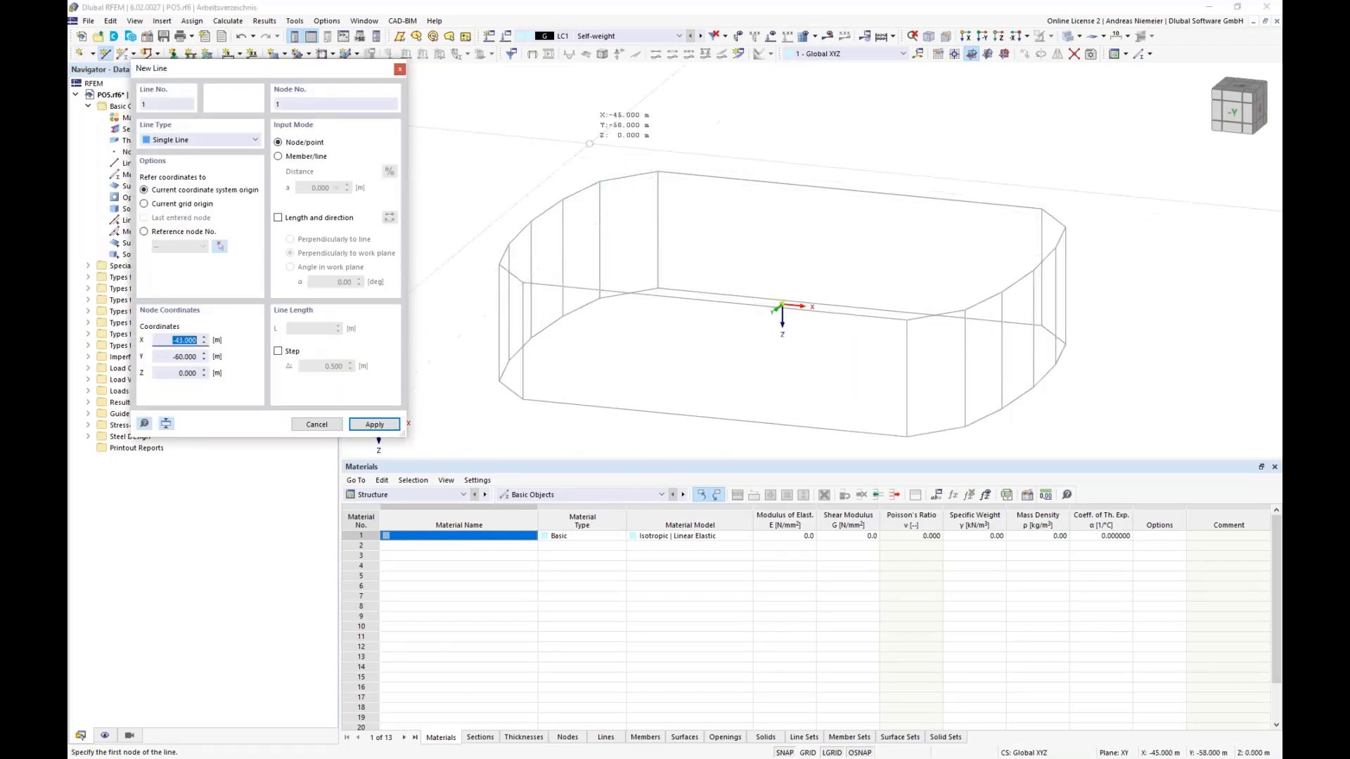
click(658, 171)
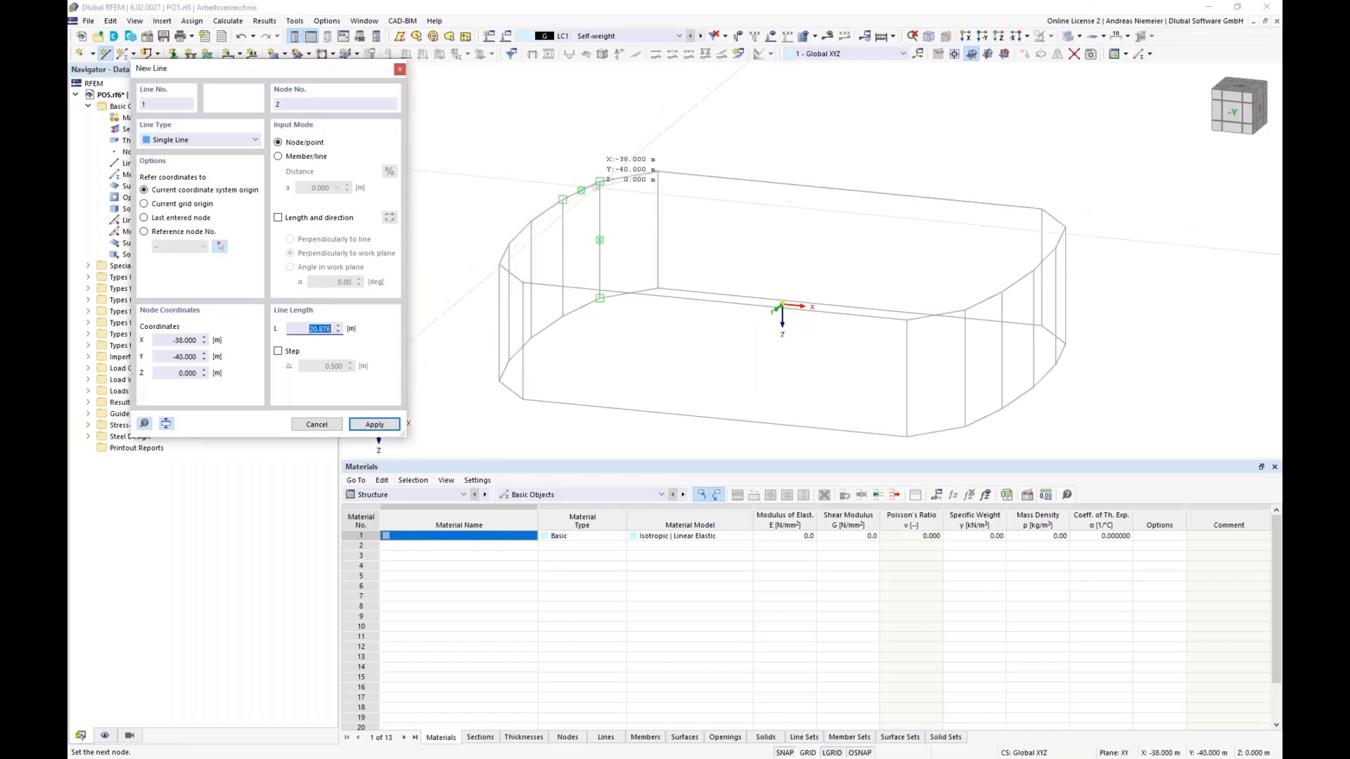
scroll(633, 174, up, 1)
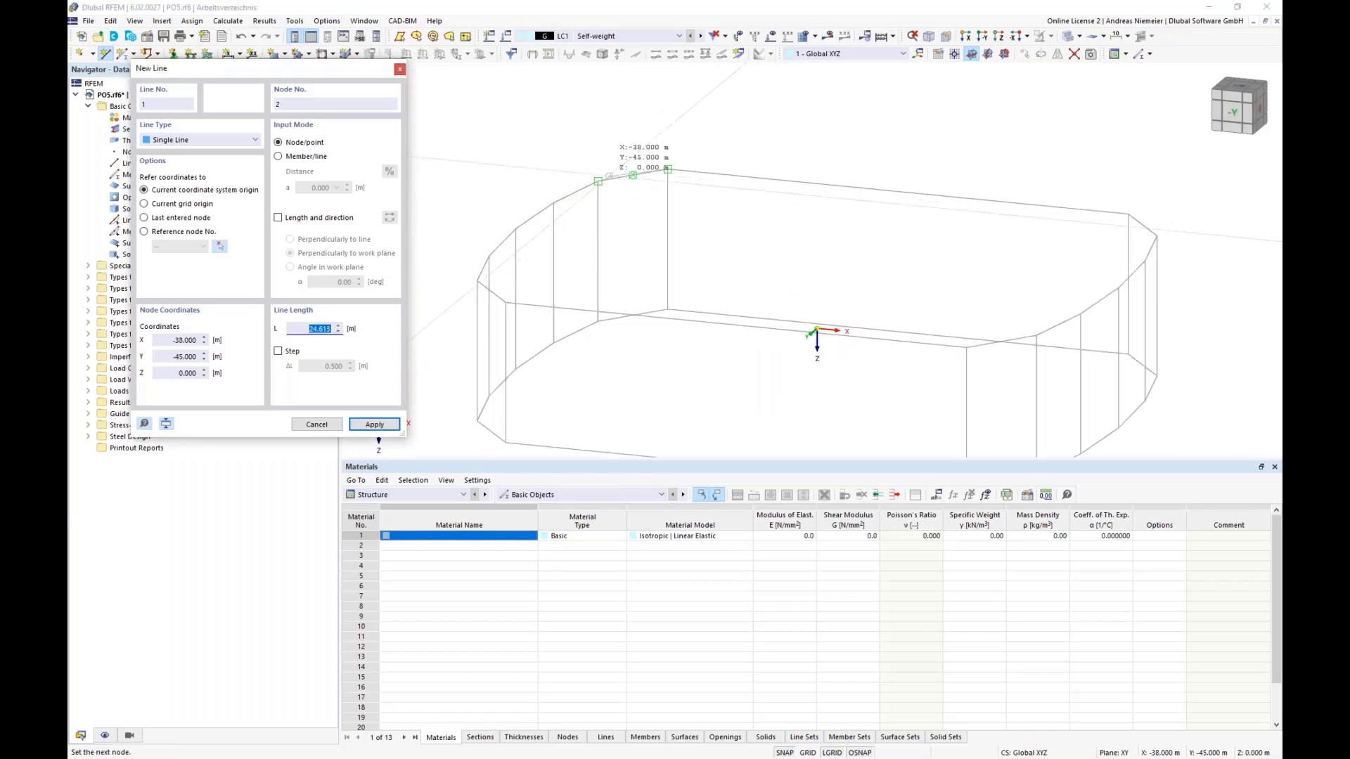
click(597, 183)
click(554, 204)
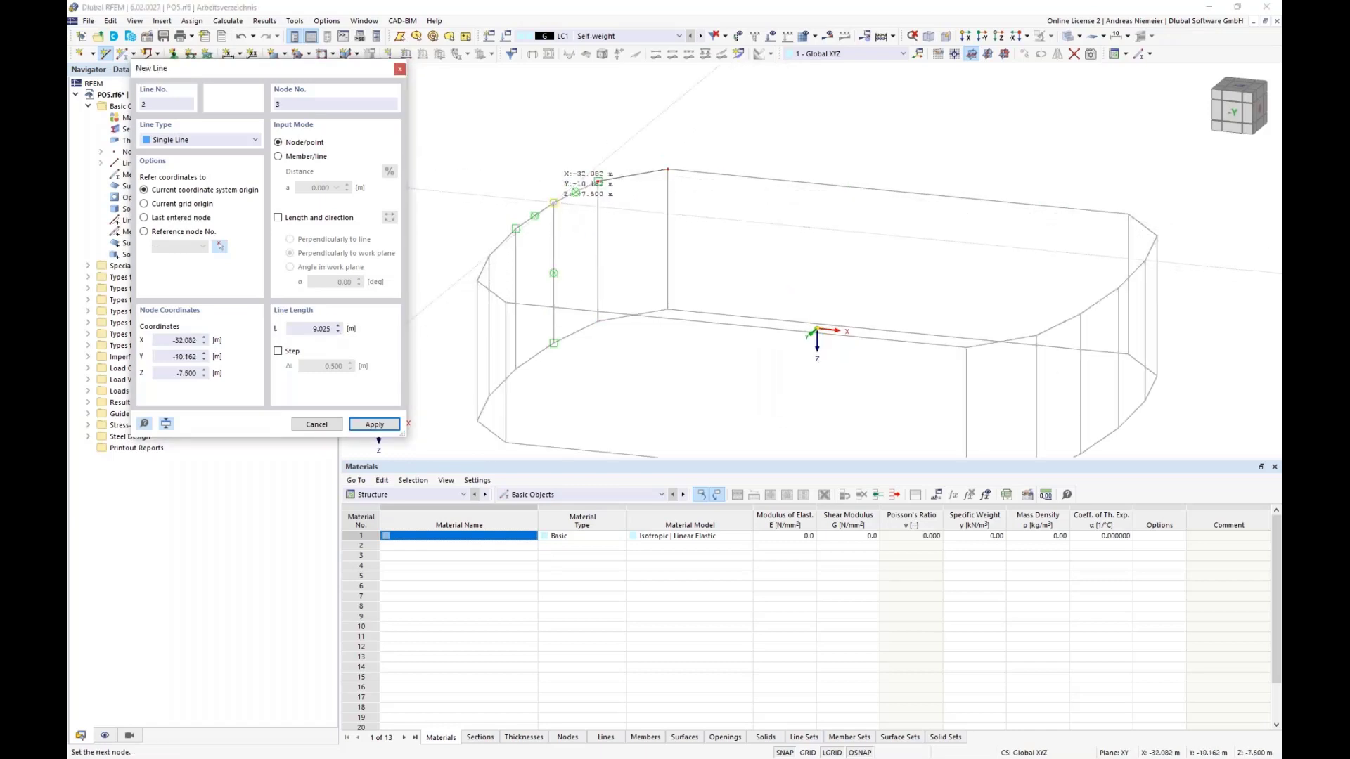
click(516, 228)
click(488, 256)
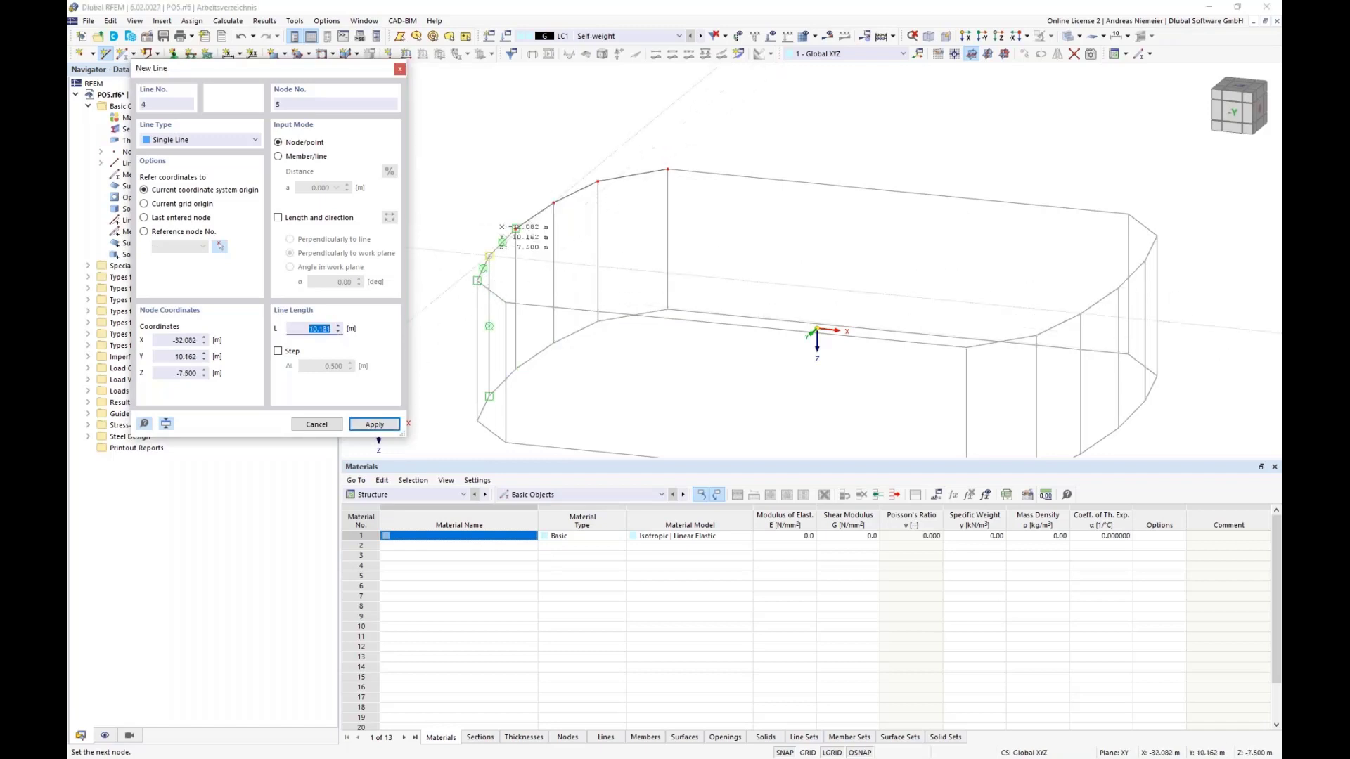
click(478, 280)
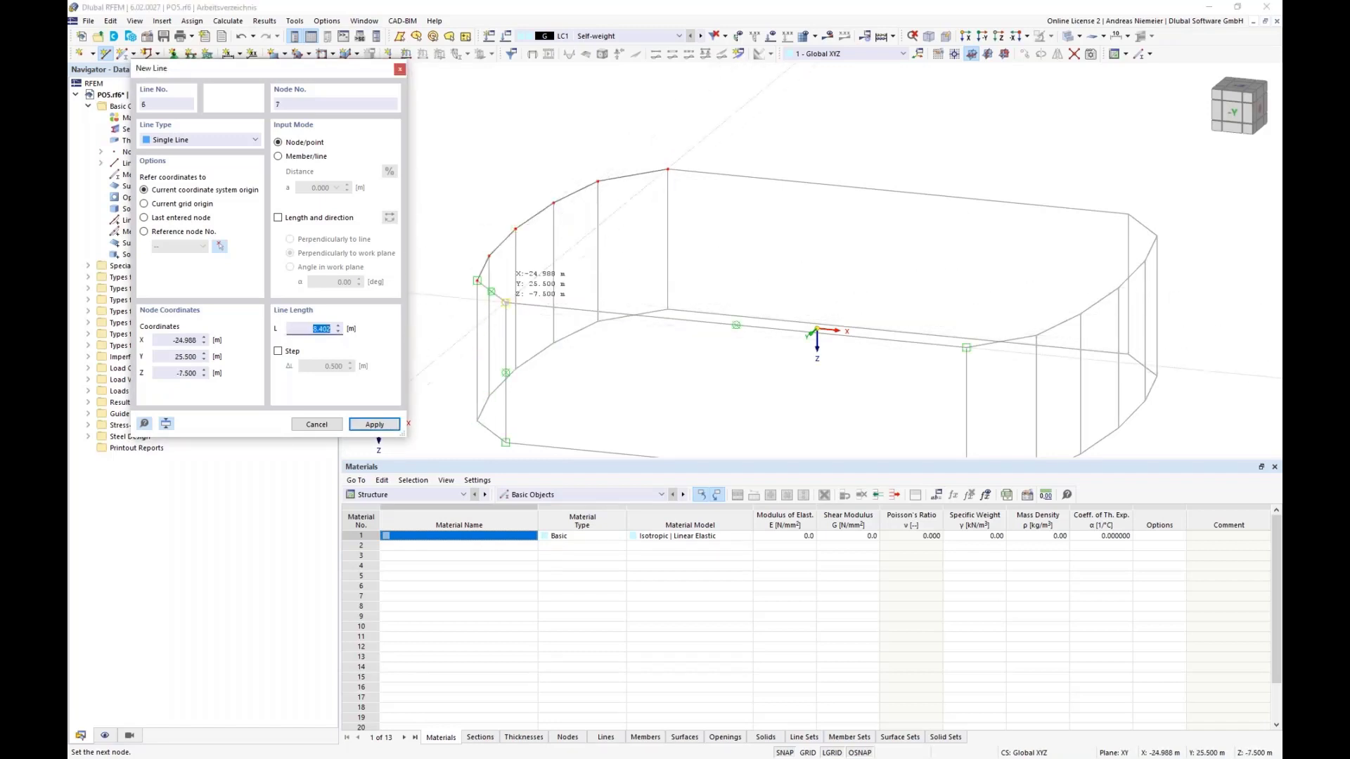
click(505, 302)
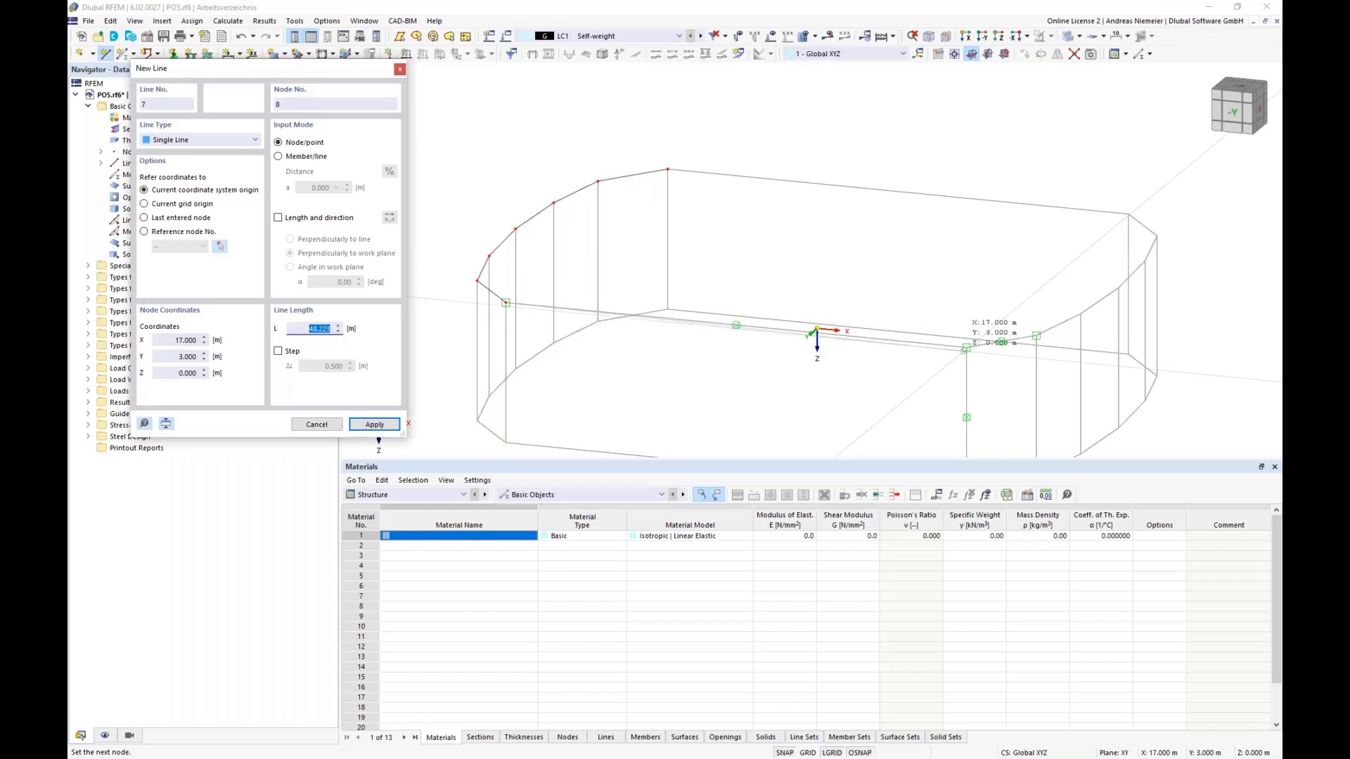
Continue the single lines along the front edge, the positive-X curved end and the rear edge until the upper outline closes, and review the line list
click(999, 341)
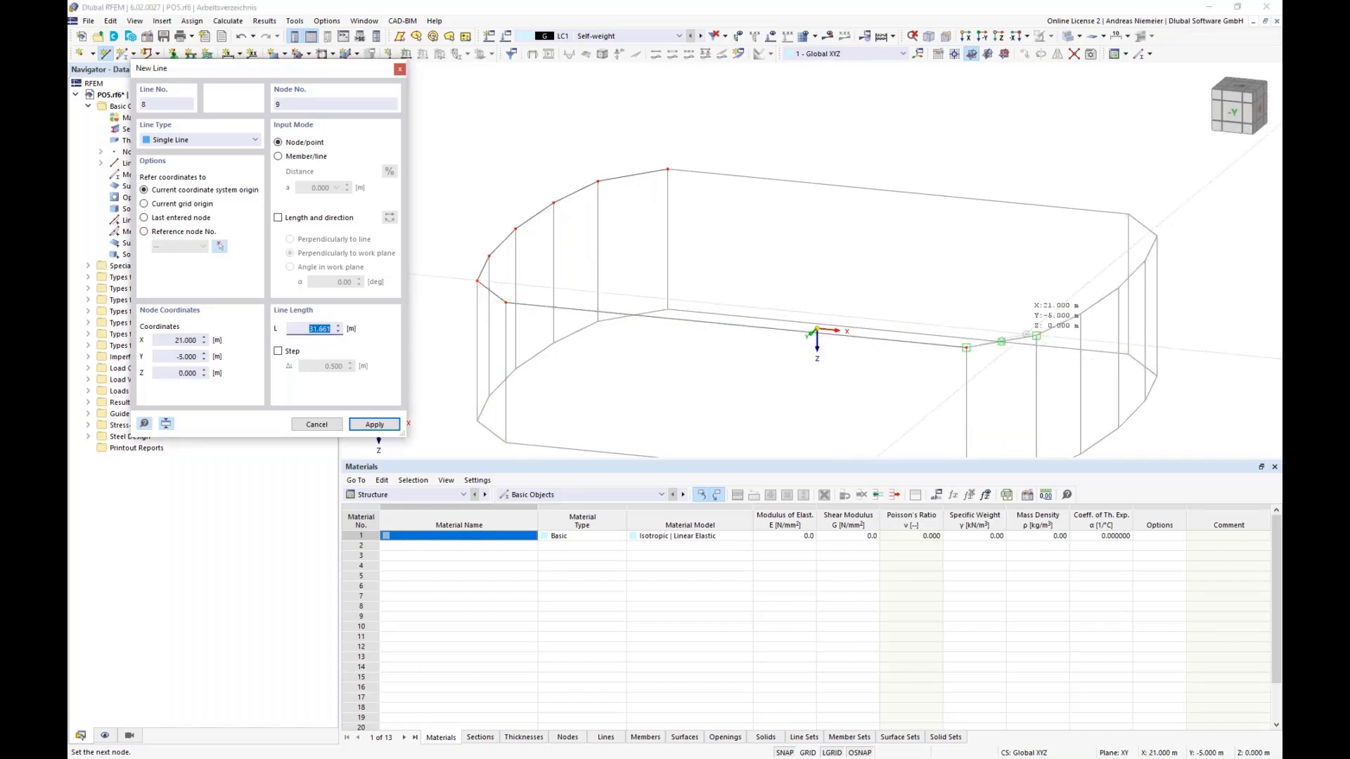
click(1036, 336)
click(1081, 314)
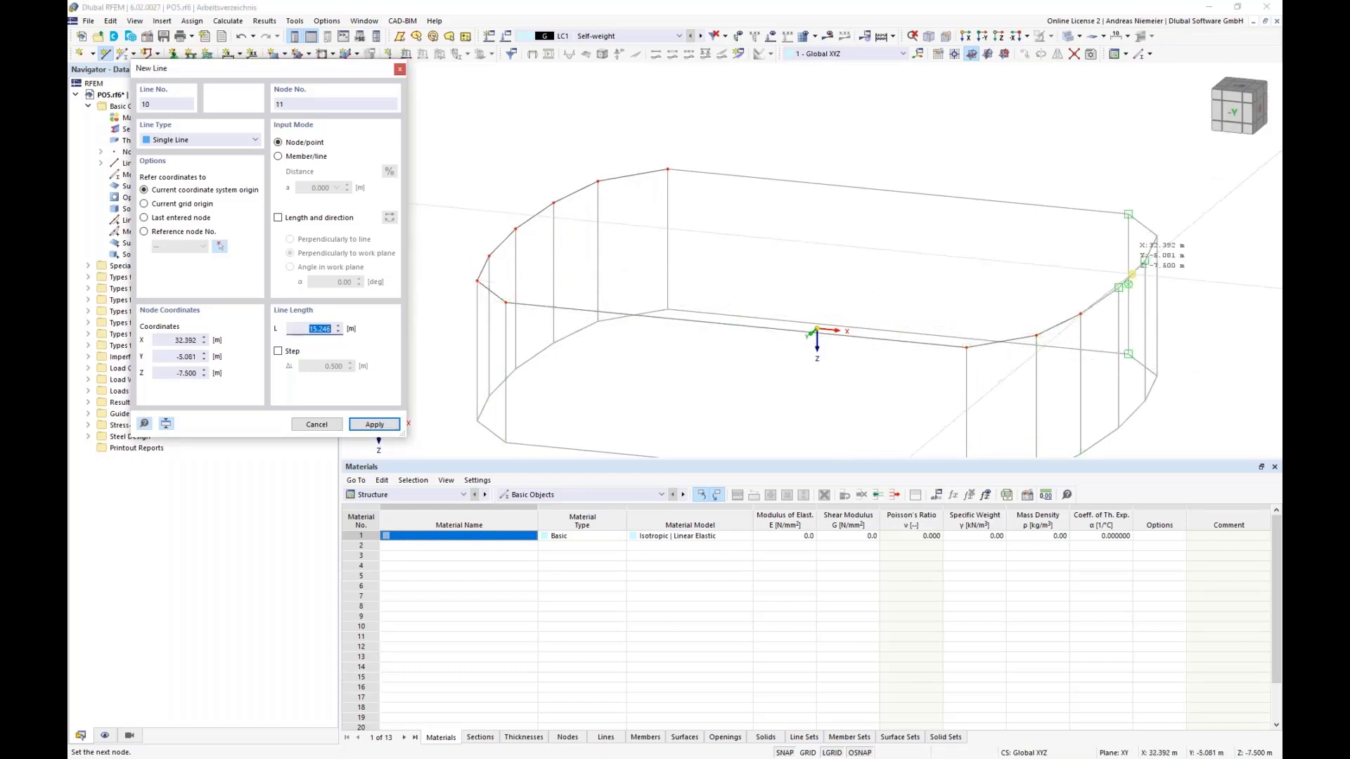
click(1118, 285)
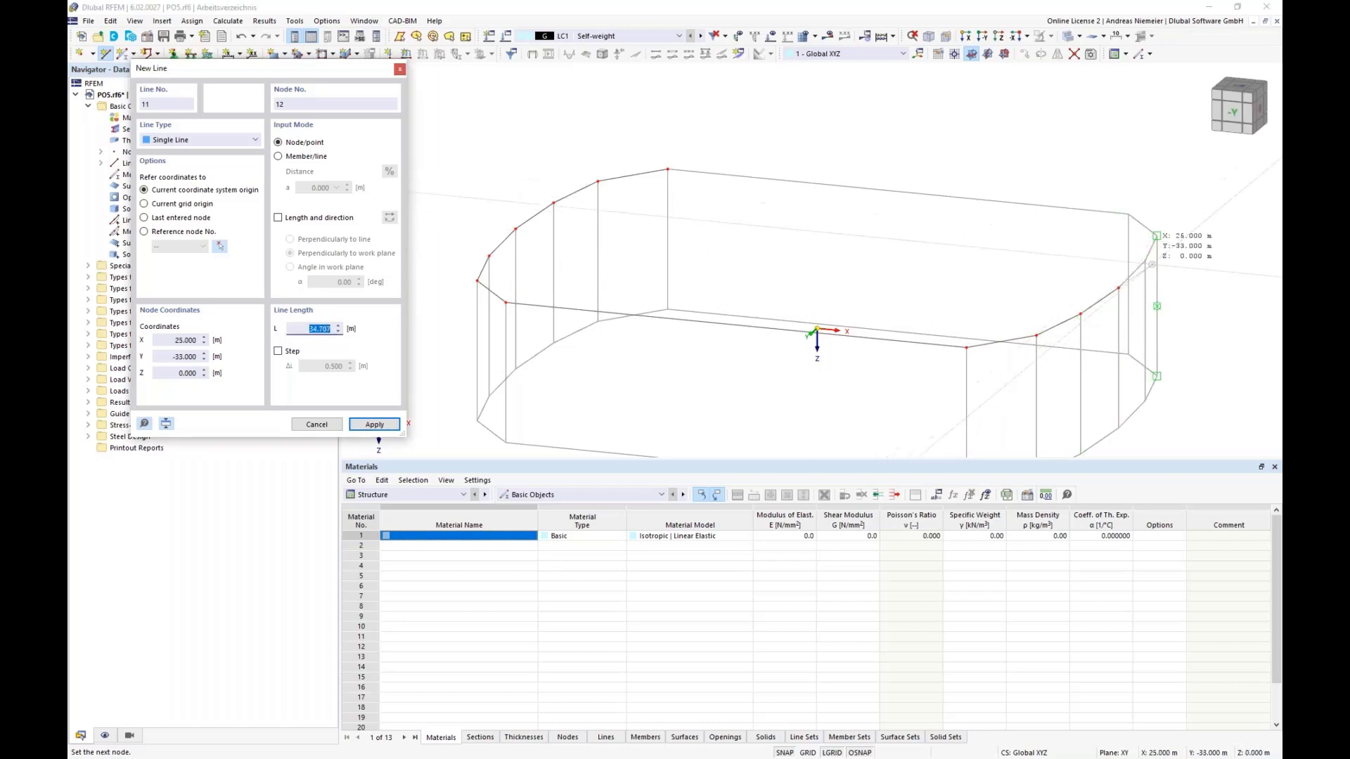
click(1145, 261)
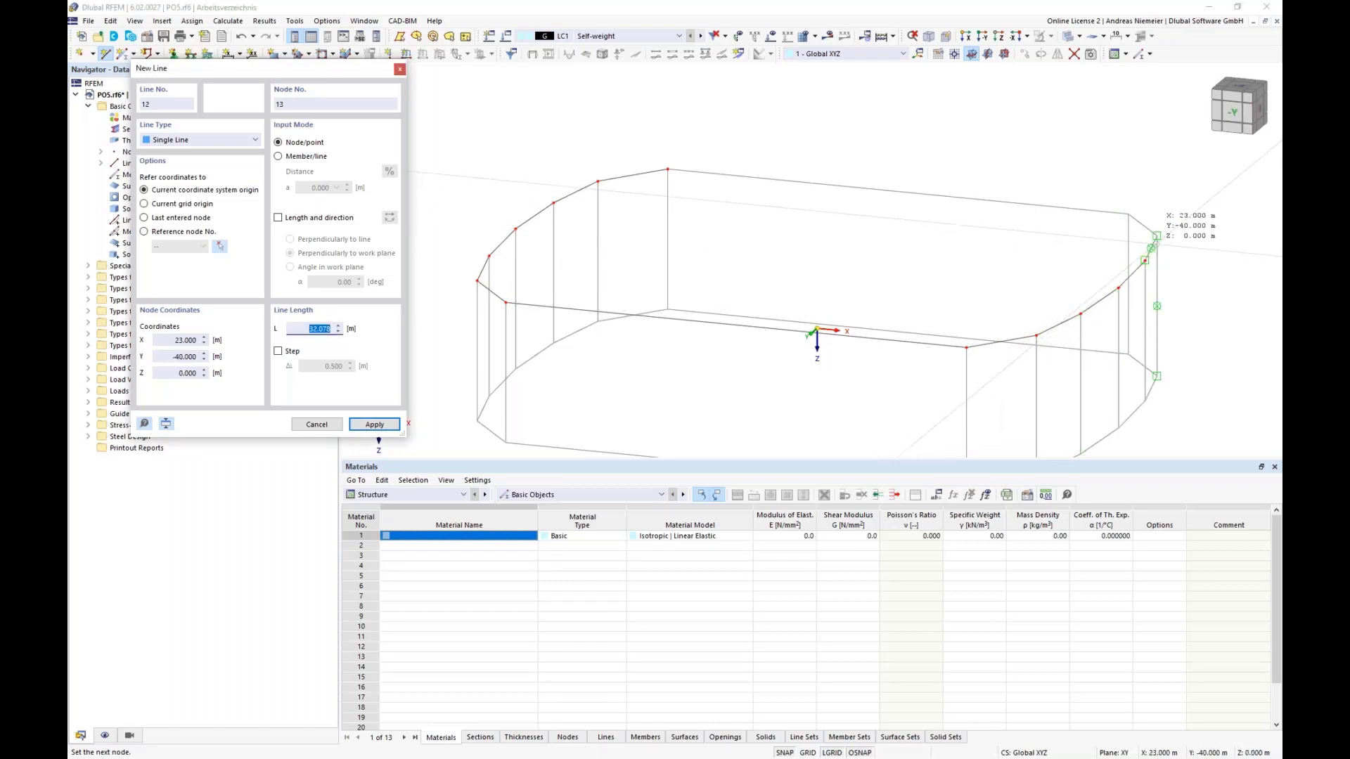
click(1156, 236)
click(1129, 213)
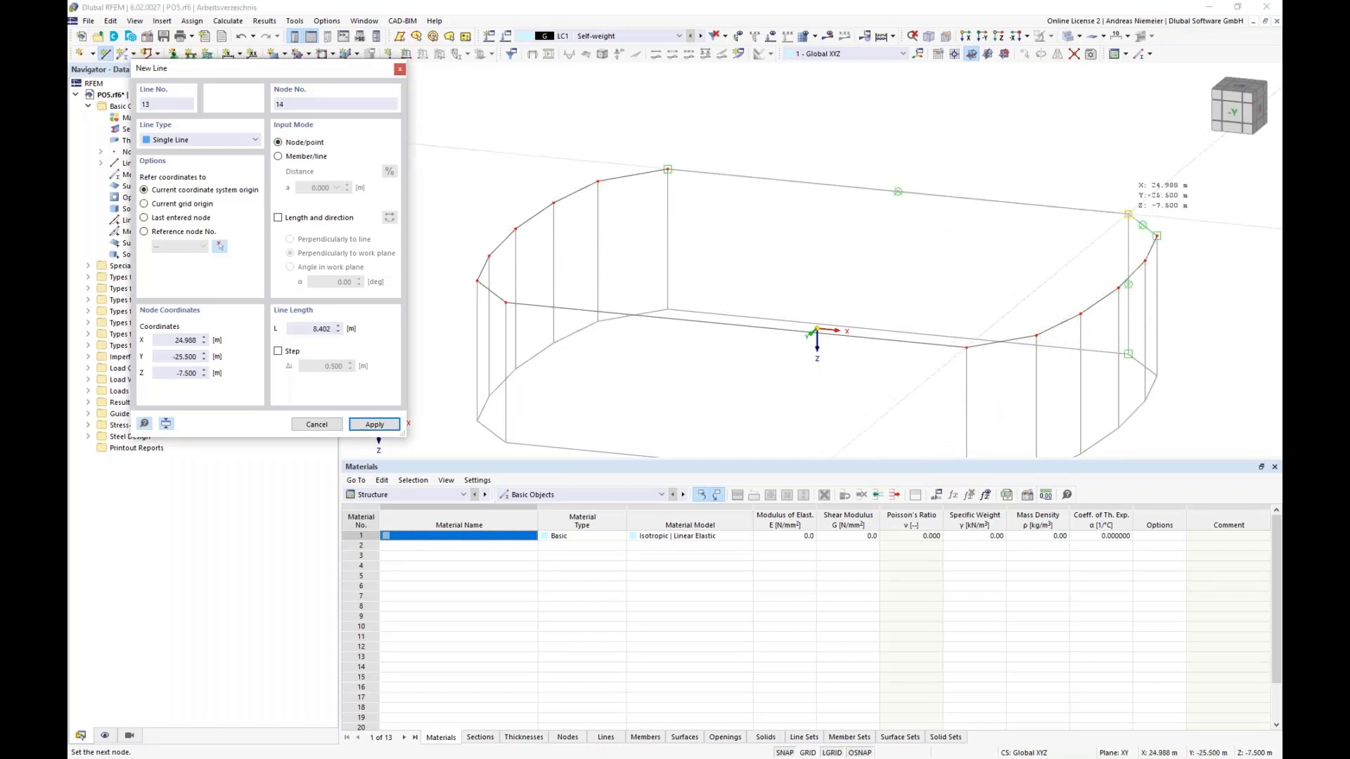
click(668, 169)
right_click(734, 120)
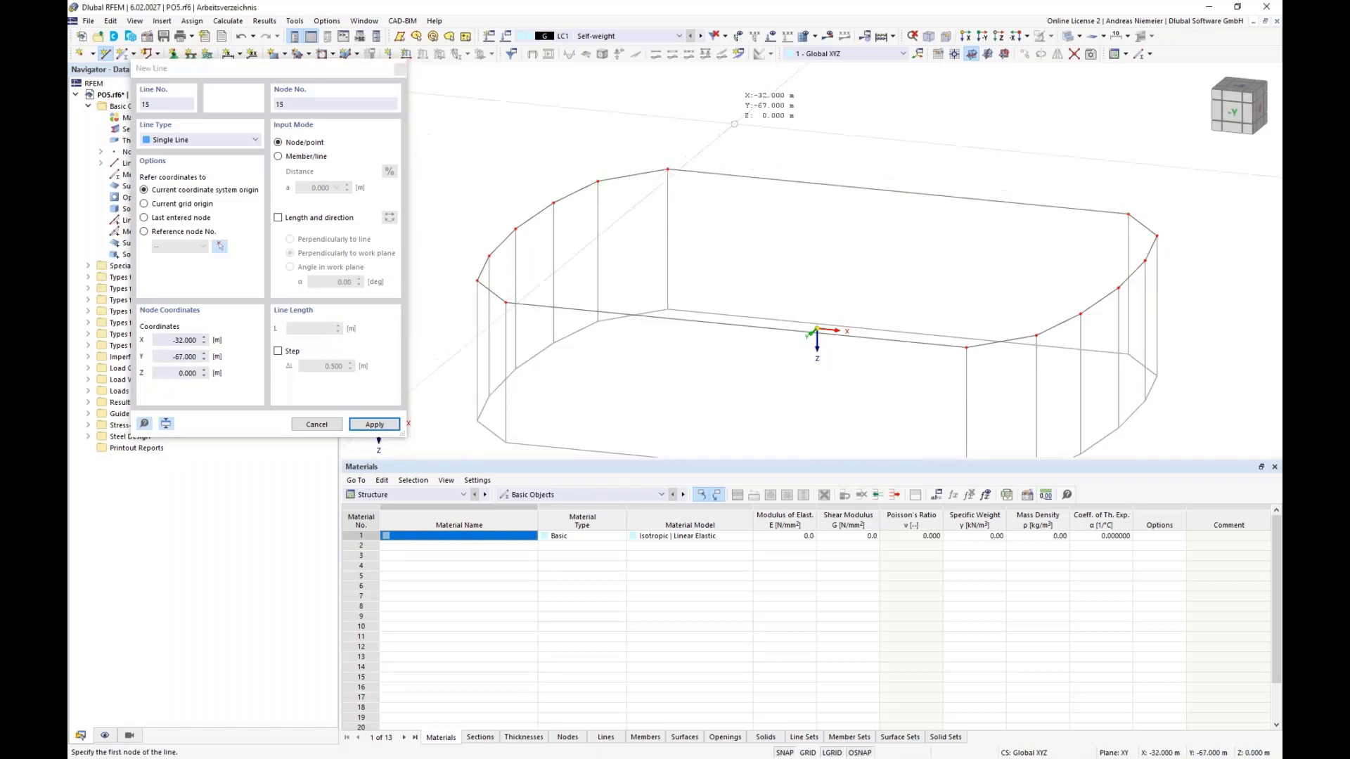
key(Escape)
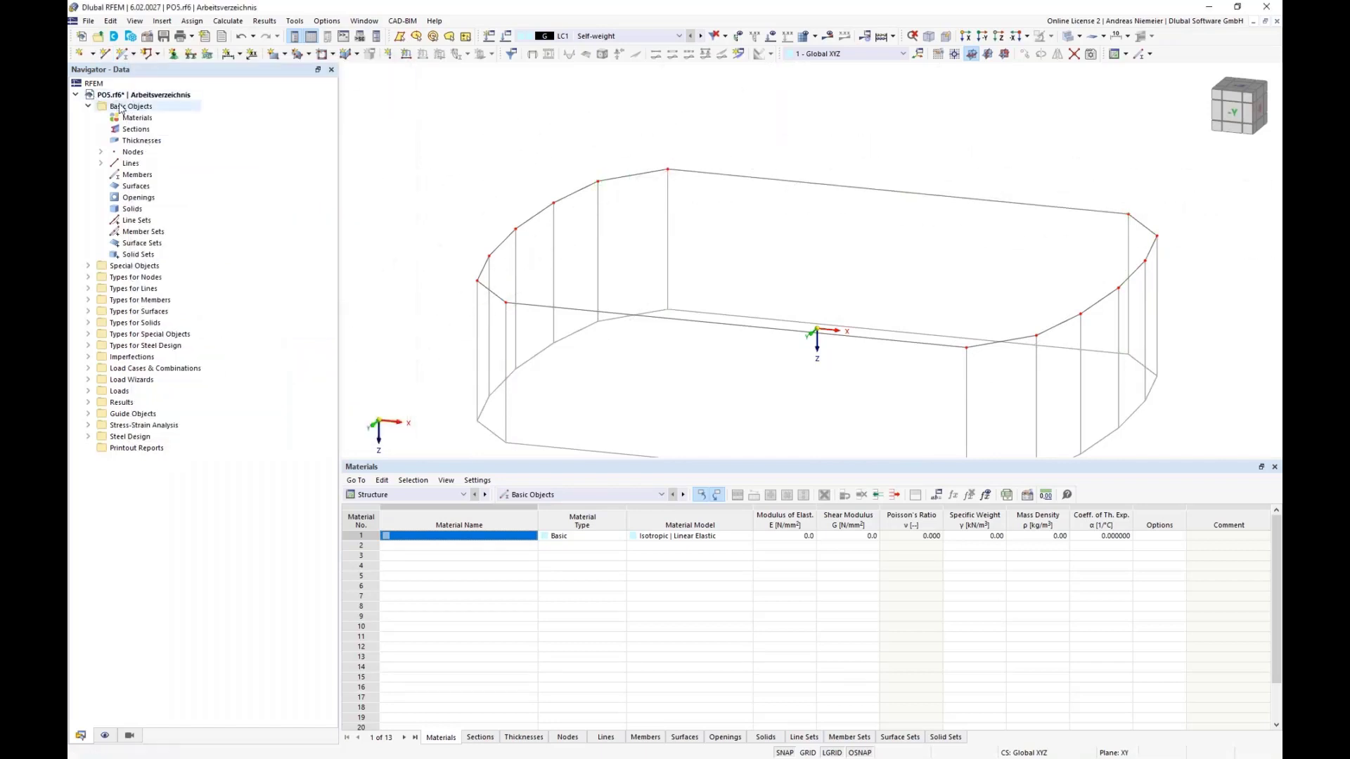
click(100, 163)
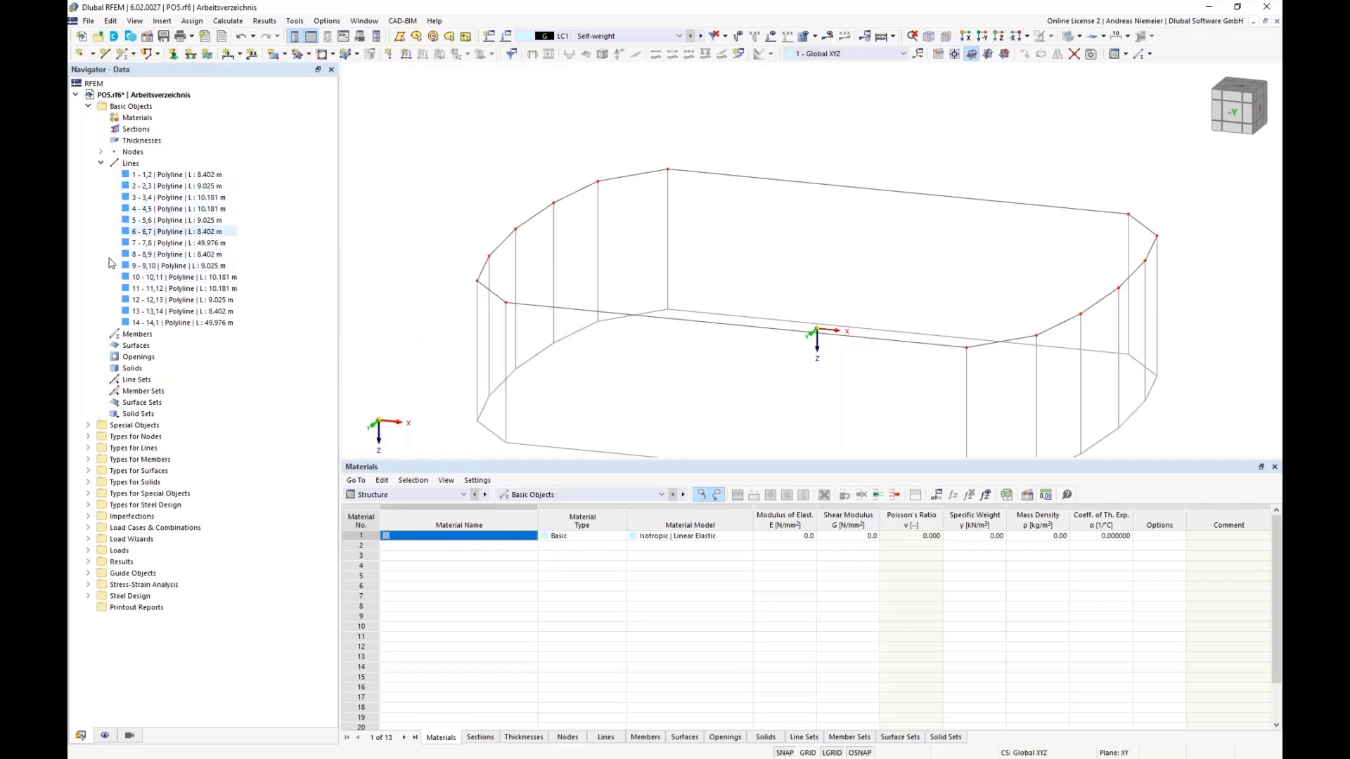
click(101, 163)
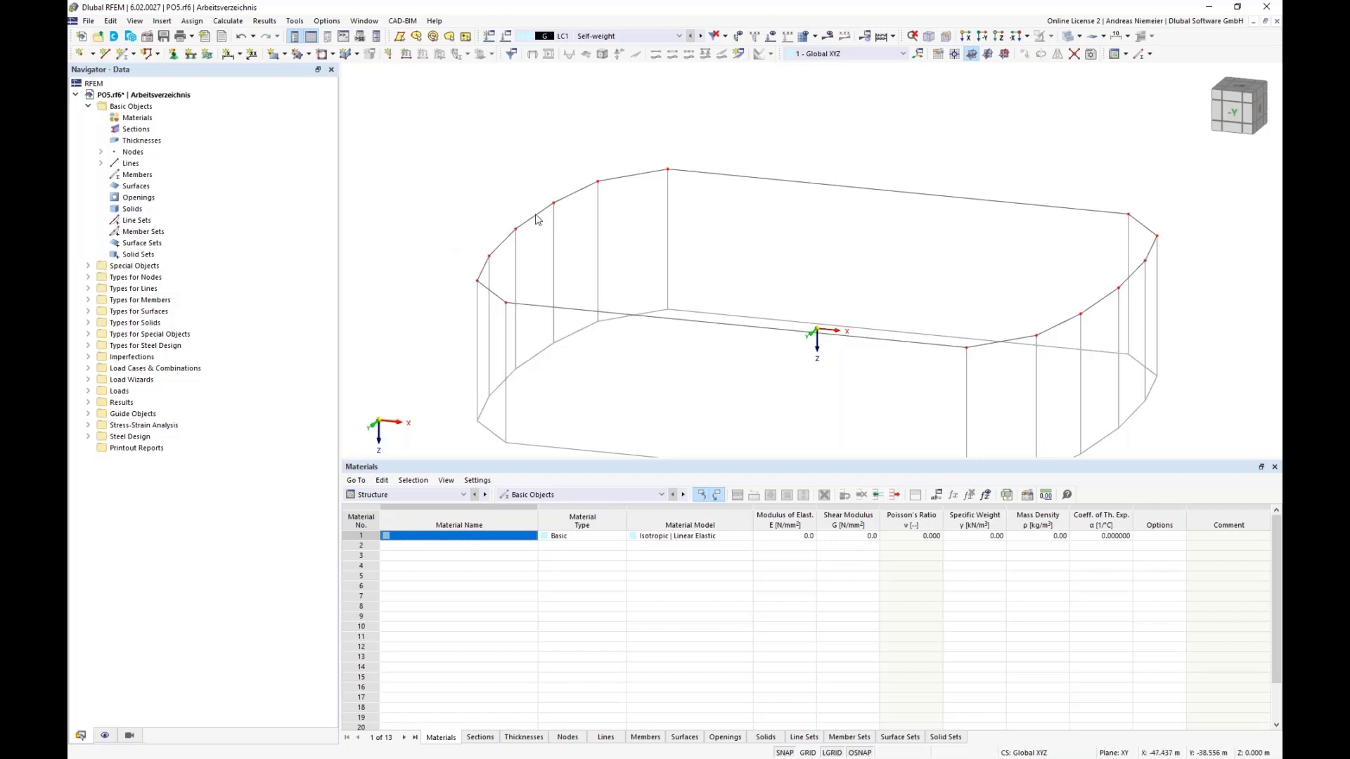
Create one copy of the middle node of the negative-X curved end, displaced outward along X to X -34.202 m
scroll(599, 268, down, 3)
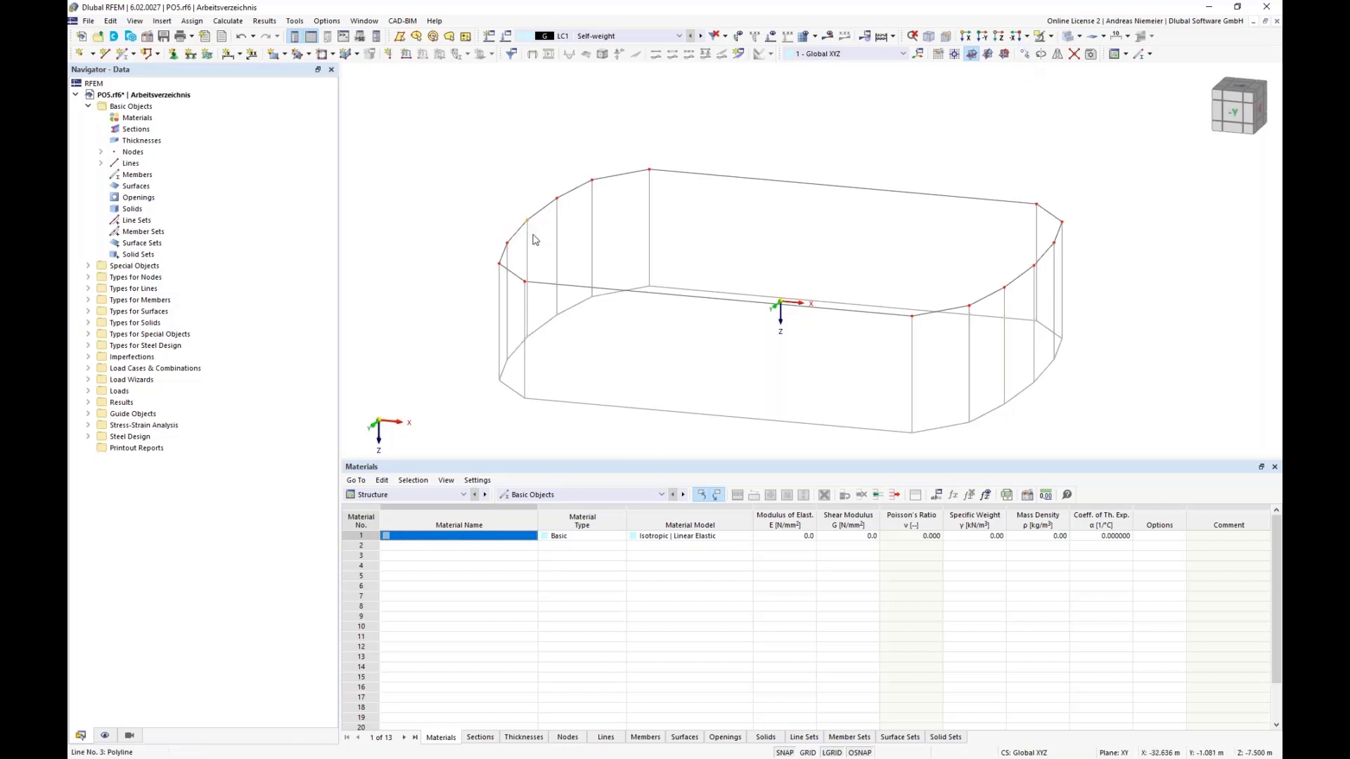
click(1025, 53)
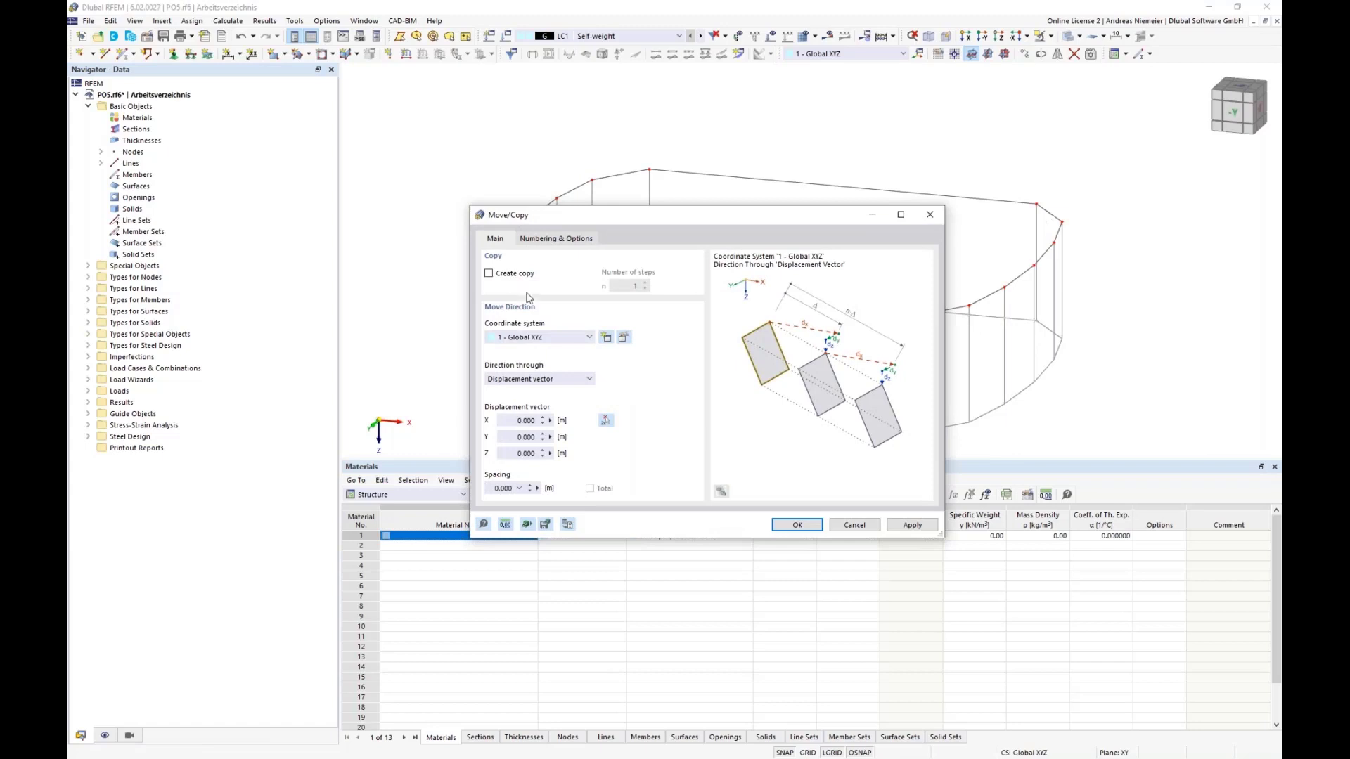
click(497, 276)
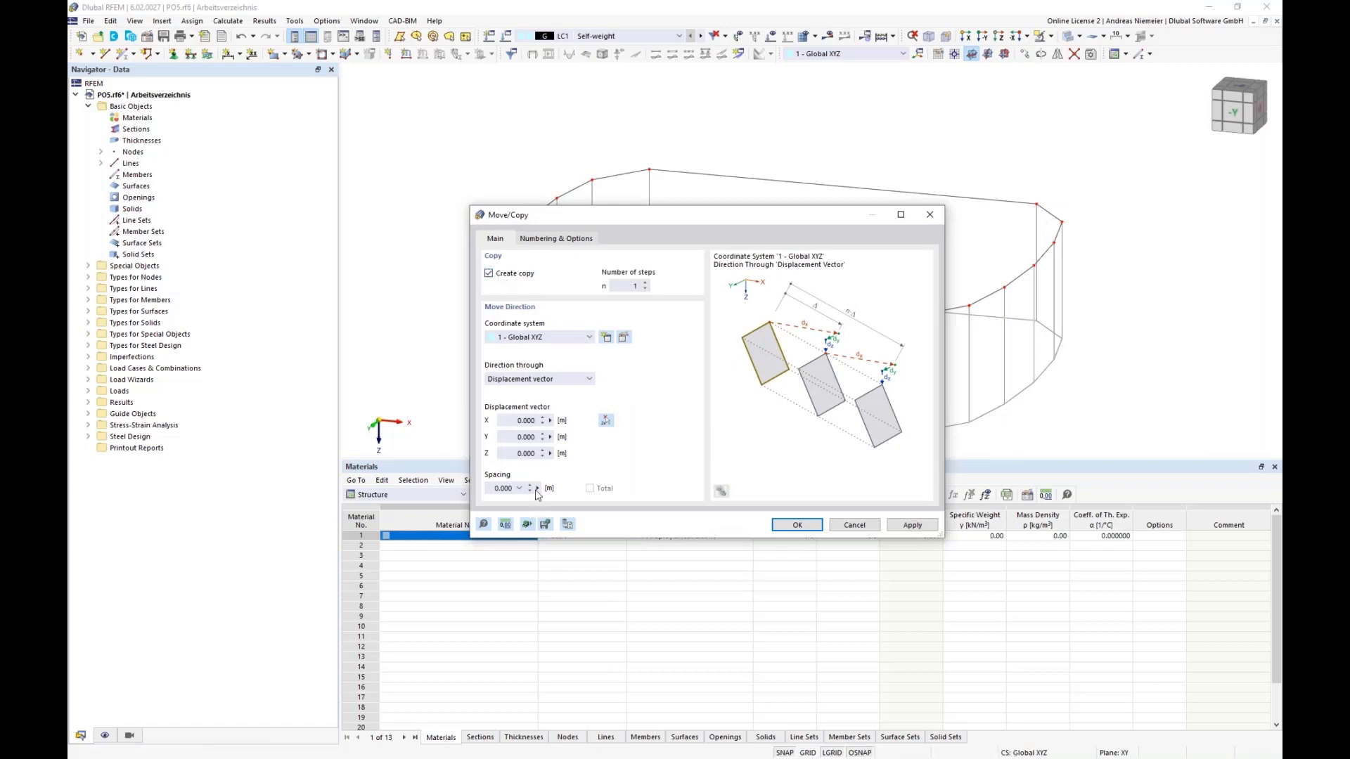
click(505, 422)
click(797, 525)
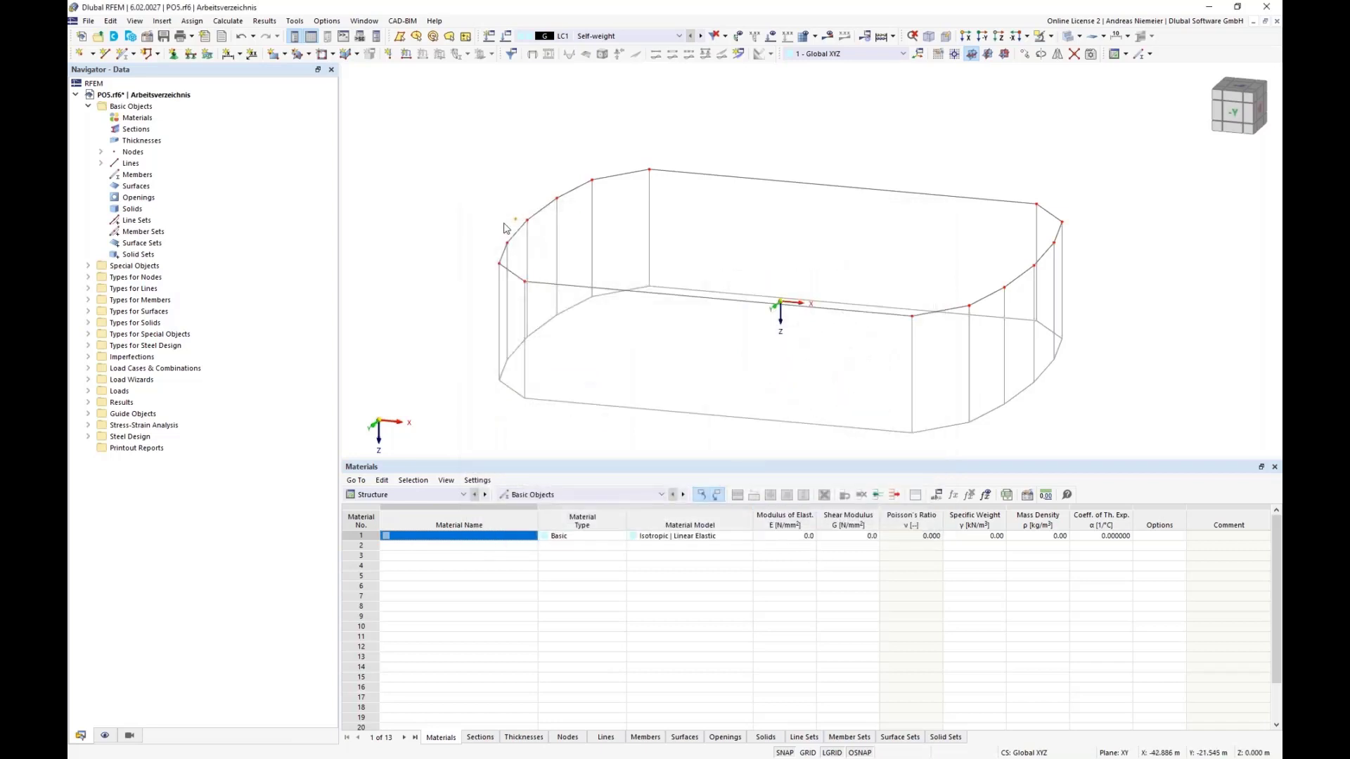
Insert a node of type Between Two Nodes at 50 % between diagonally opposite rear and front corners of the upper outline
scroll(521, 232, up, 2)
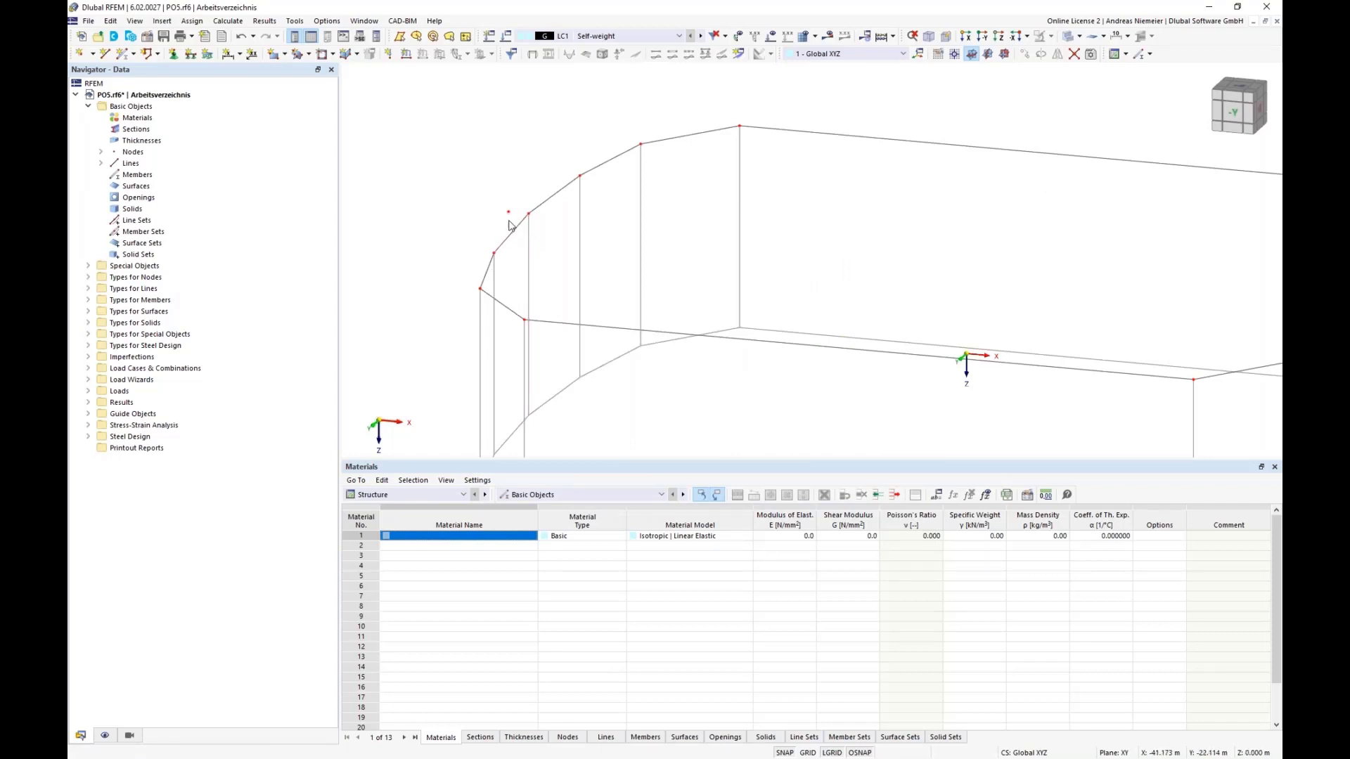
scroll(550, 251, down, 2)
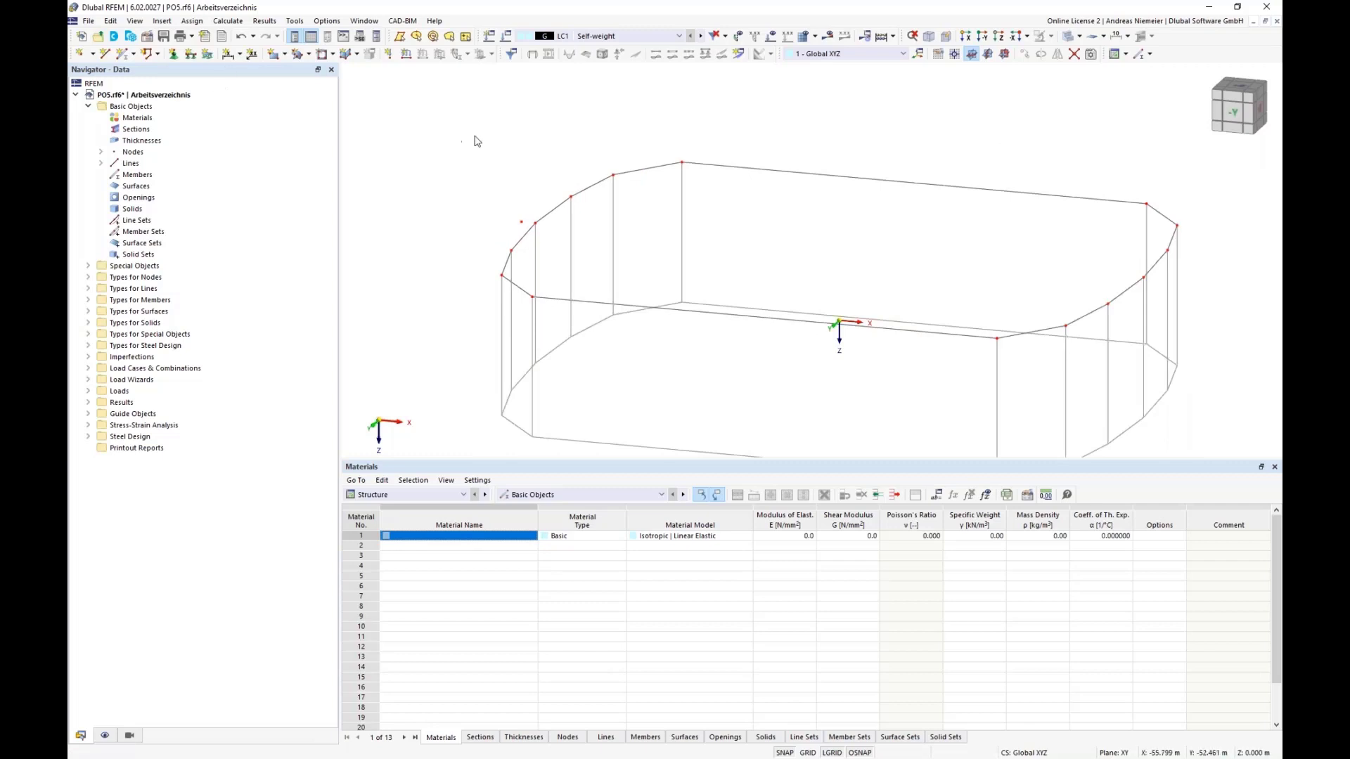
click(92, 54)
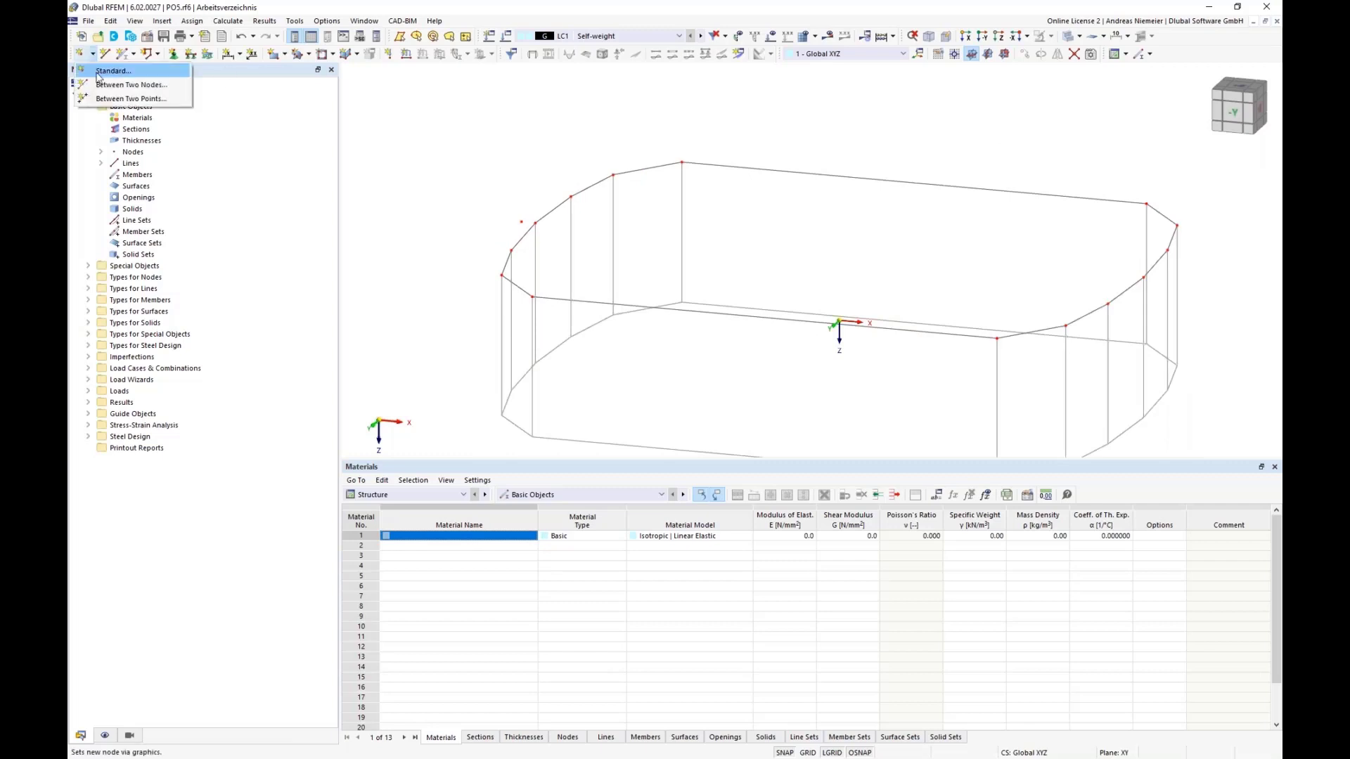
click(123, 84)
click(681, 162)
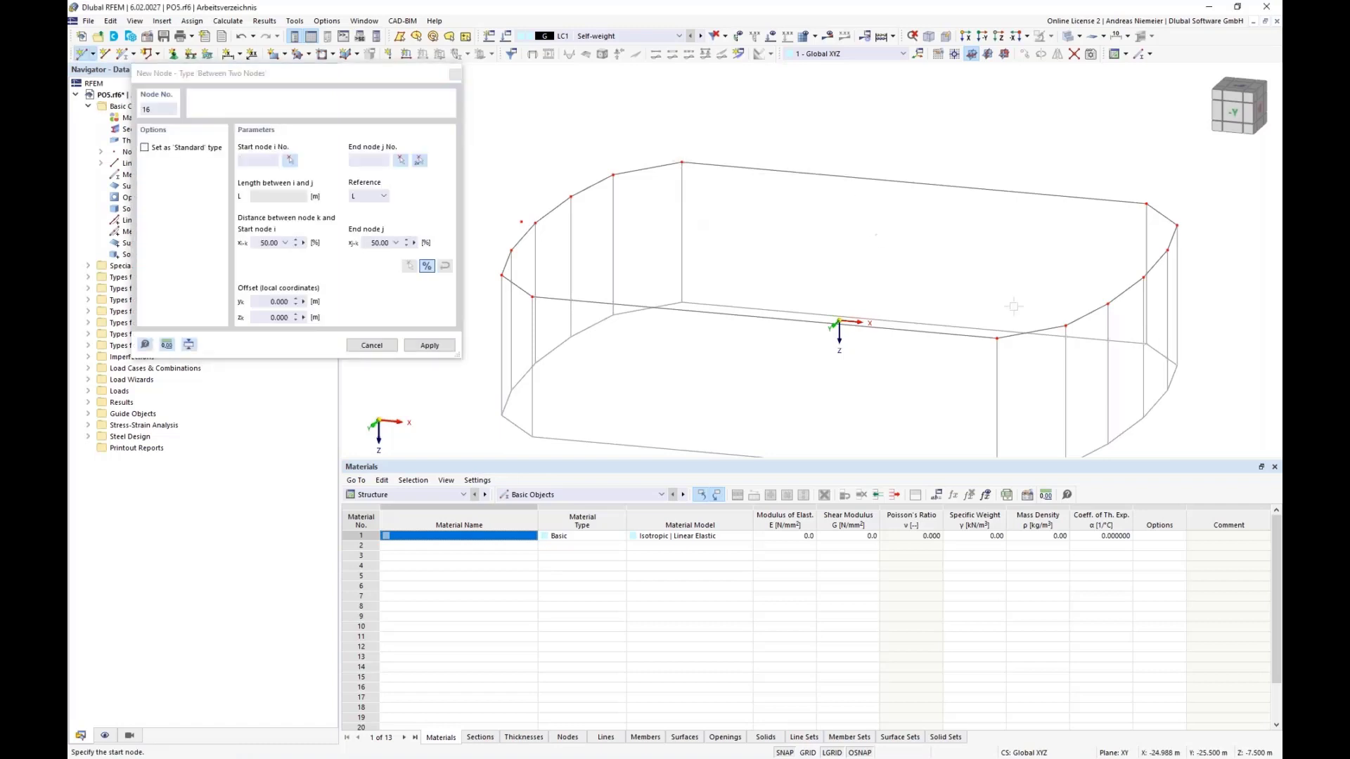
click(997, 338)
click(437, 350)
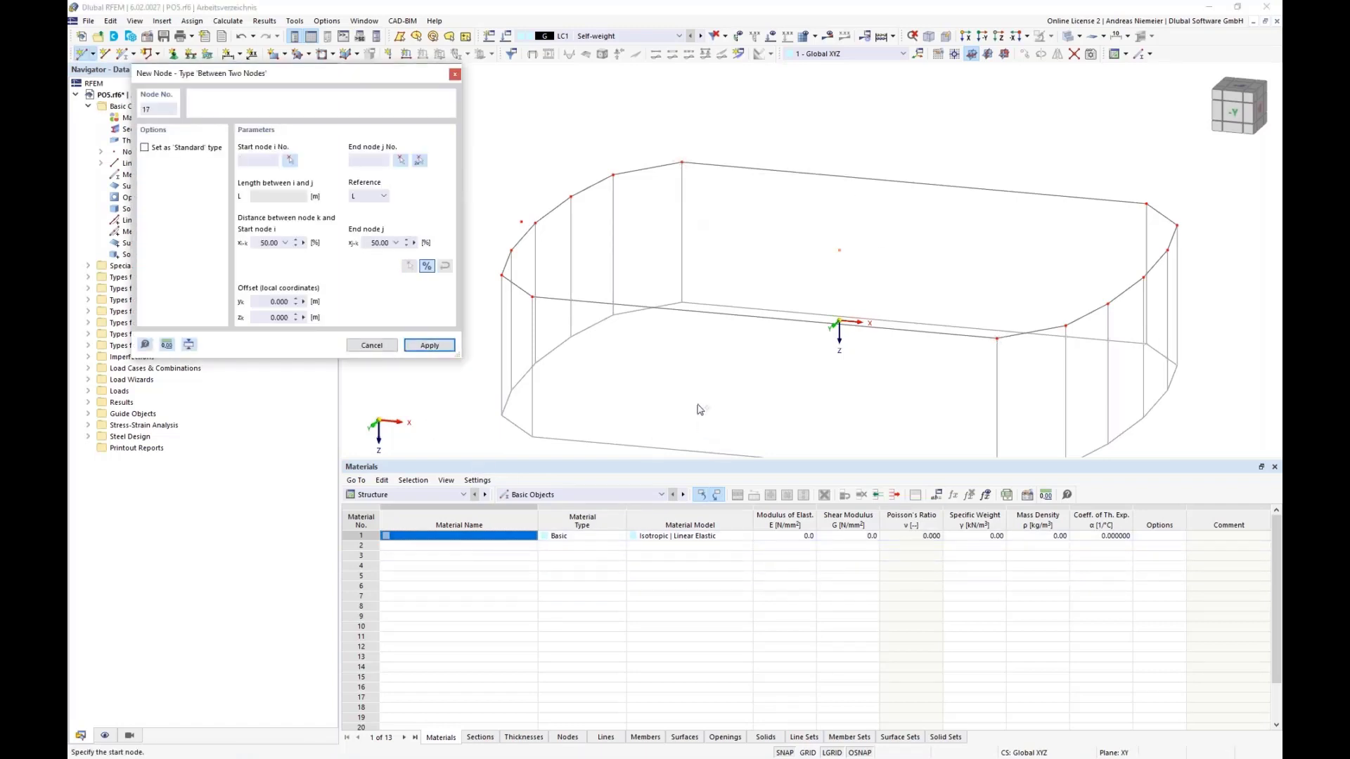
key(Escape)
Select the upper outline with its centre node and set up a scaled copy with the centre node as scaling point P
ctrl+middle_drag(745, 378, 787, 338)
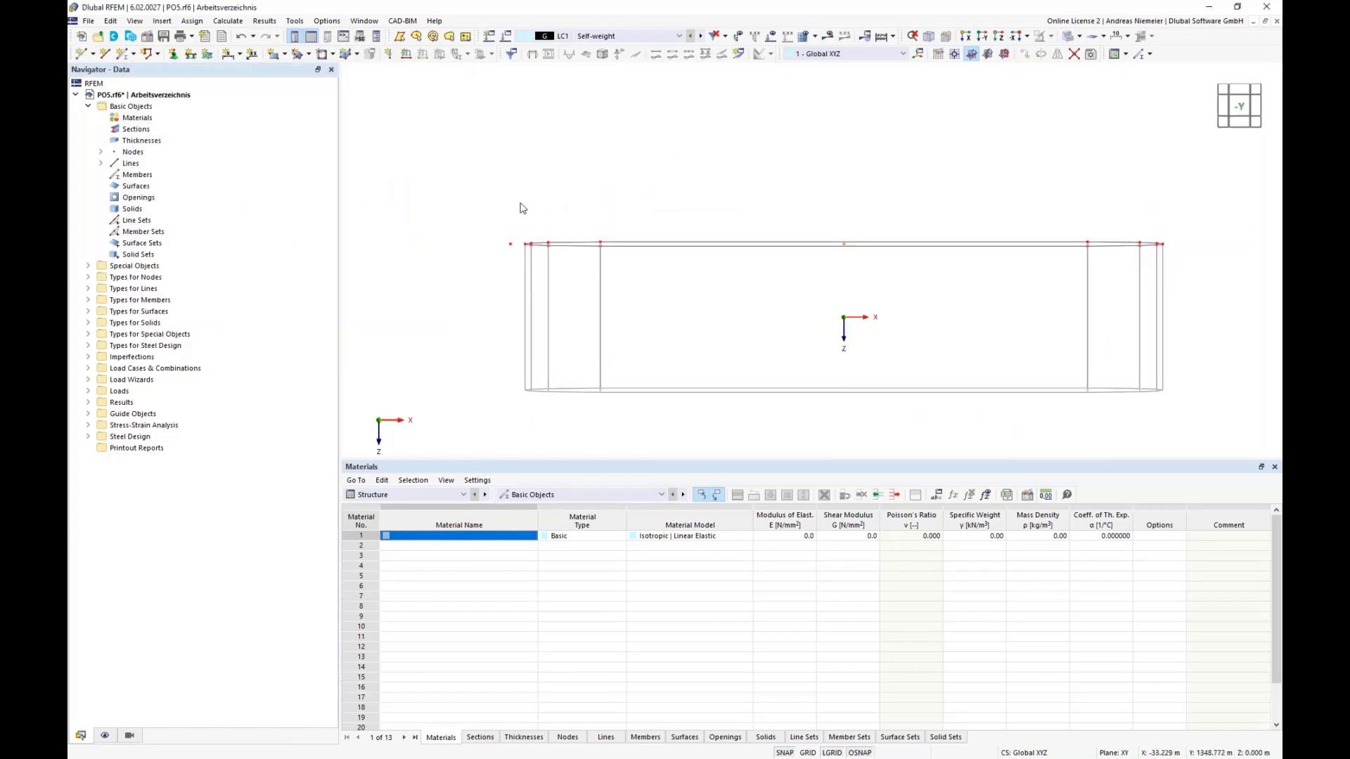
drag(520, 204, 1187, 322)
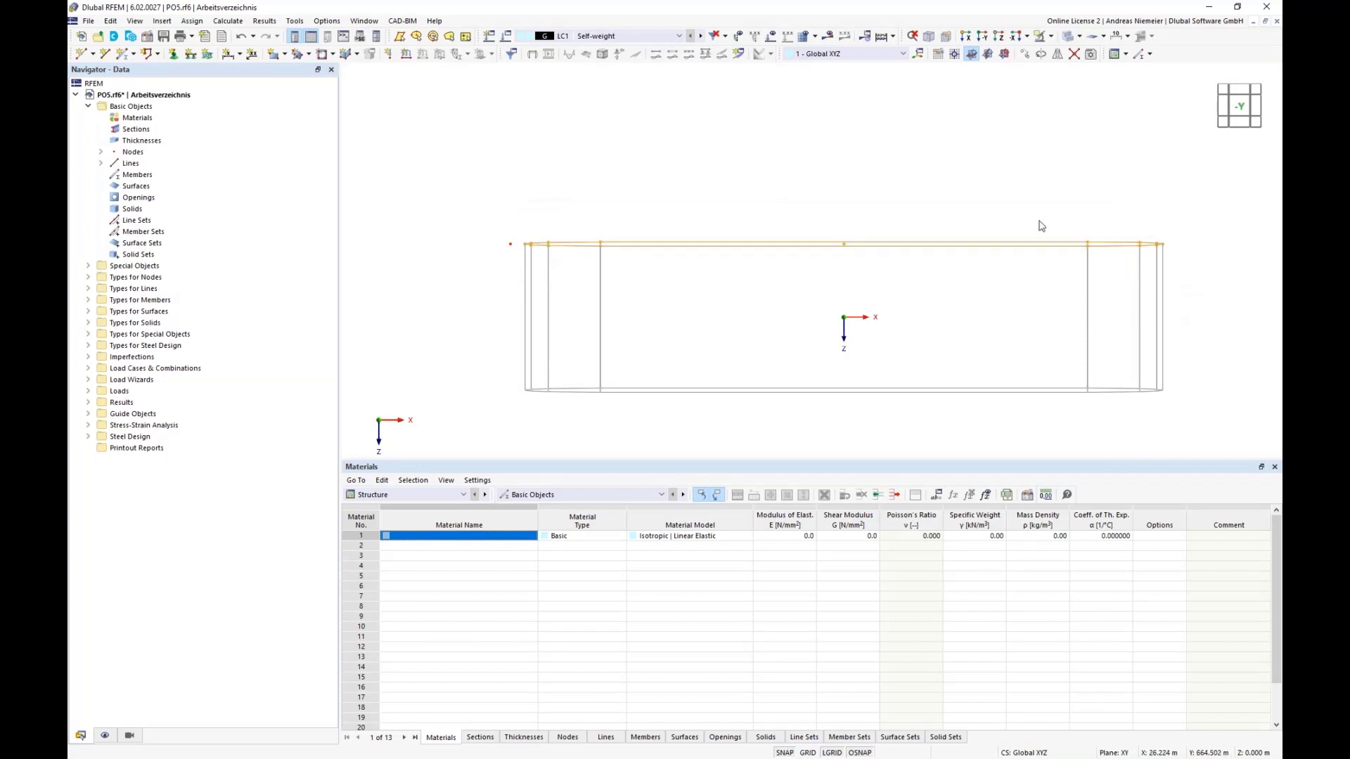
ctrl+middle_drag(1019, 204, 943, 258)
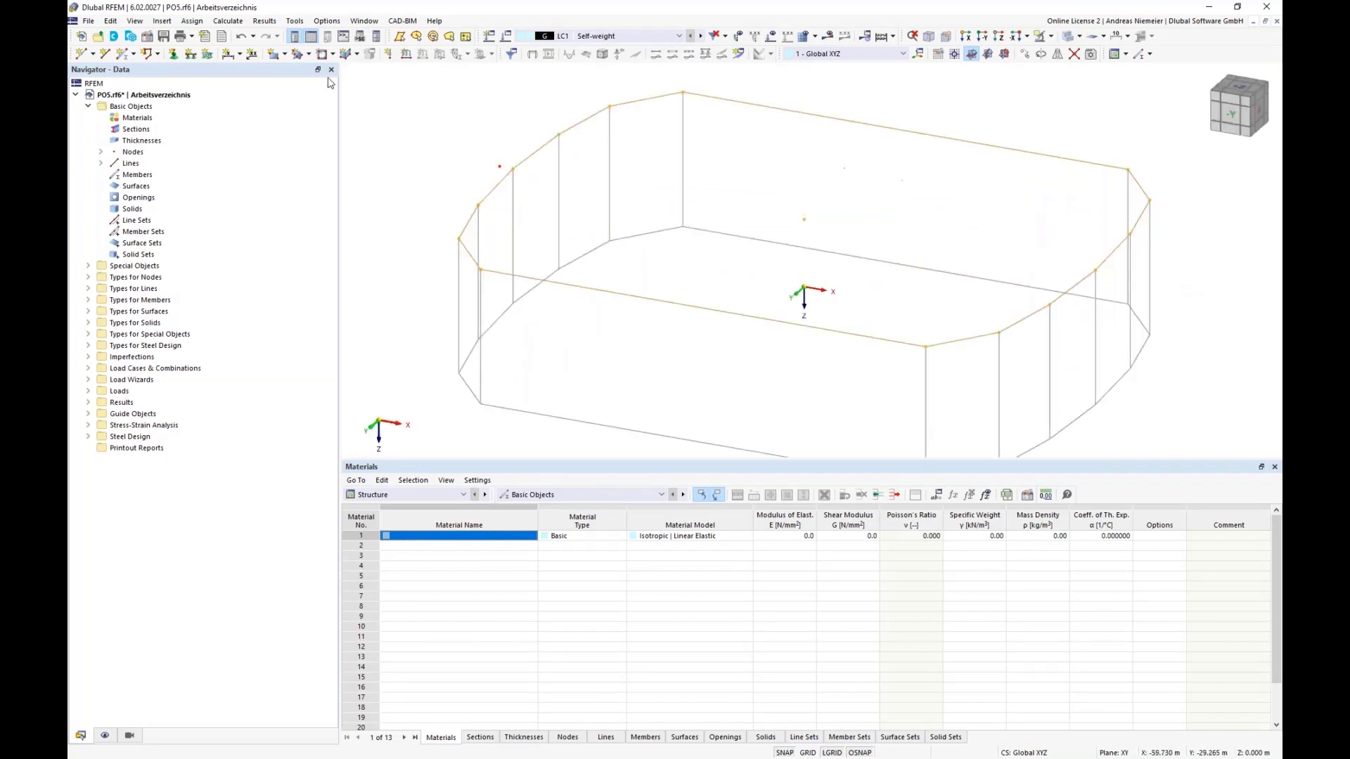
click(114, 23)
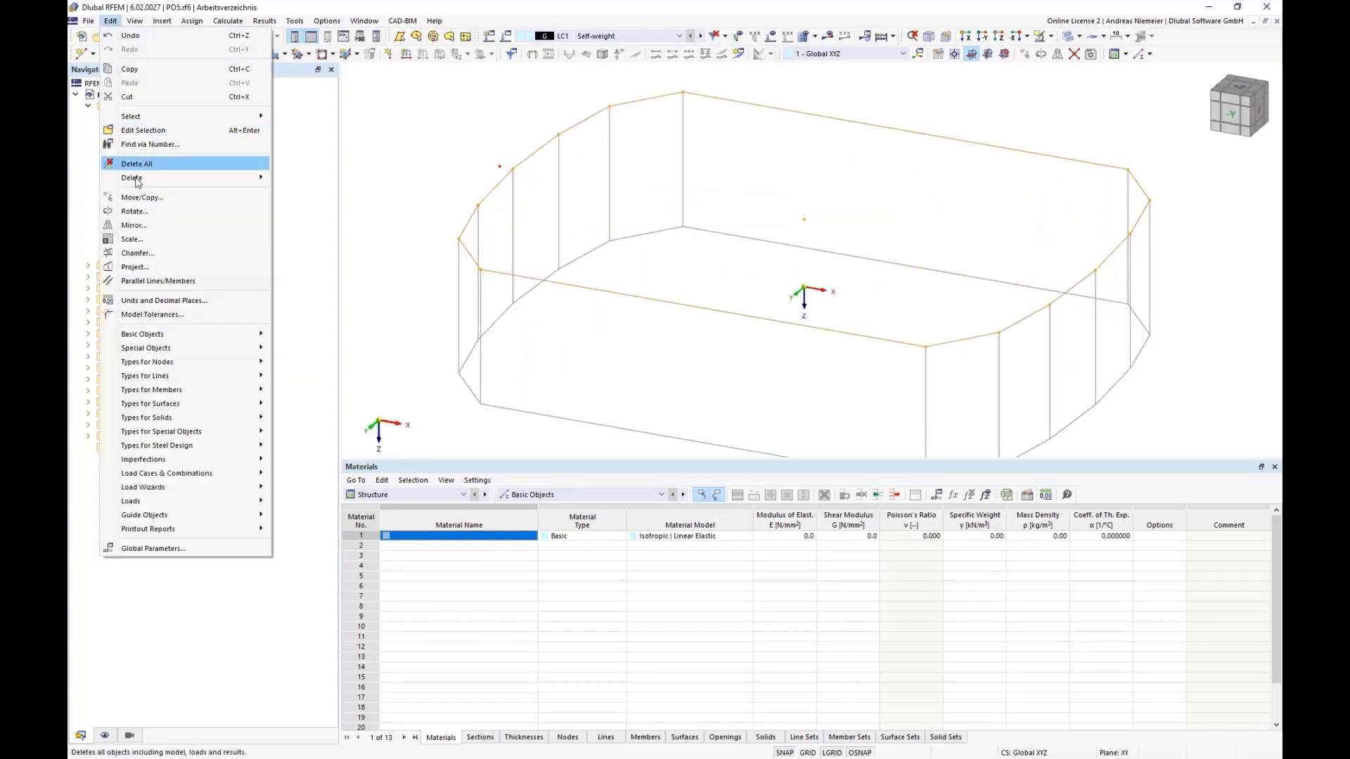
click(132, 240)
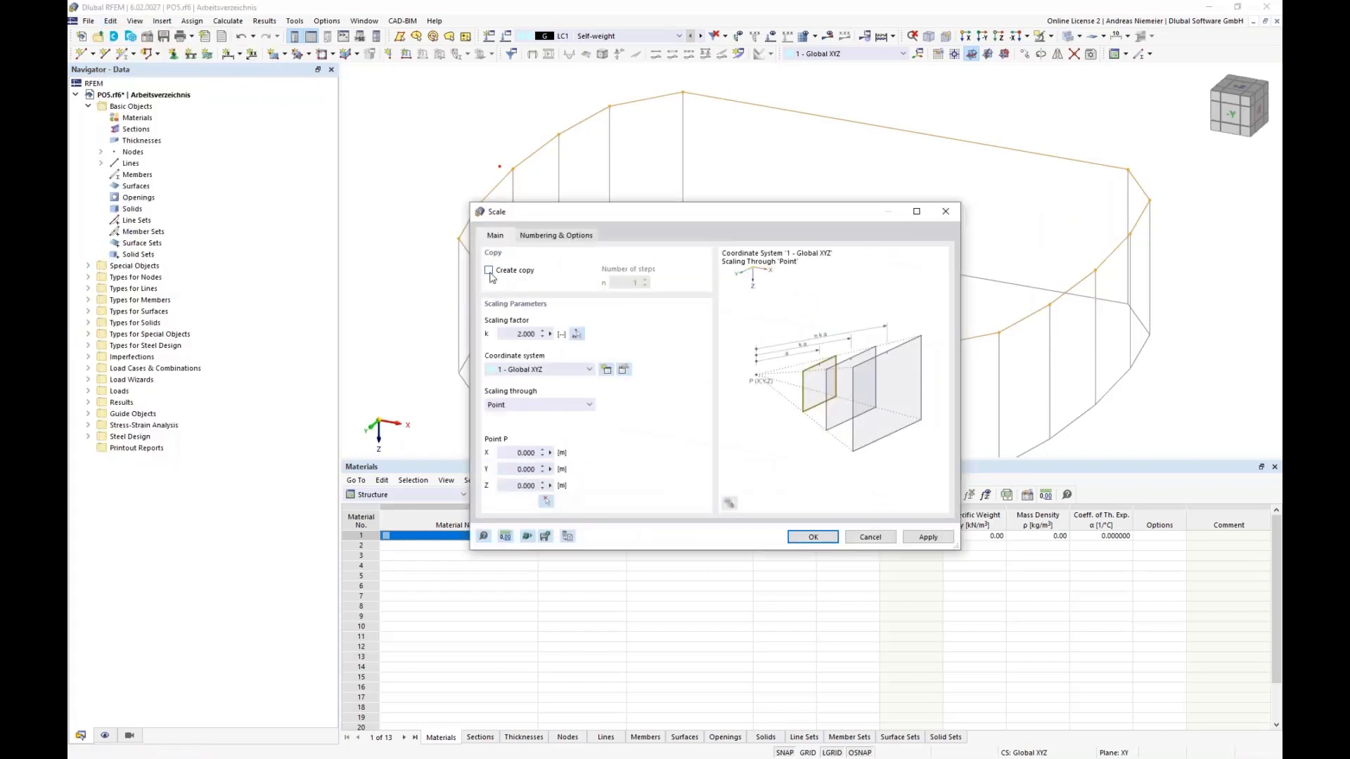
click(489, 270)
click(546, 501)
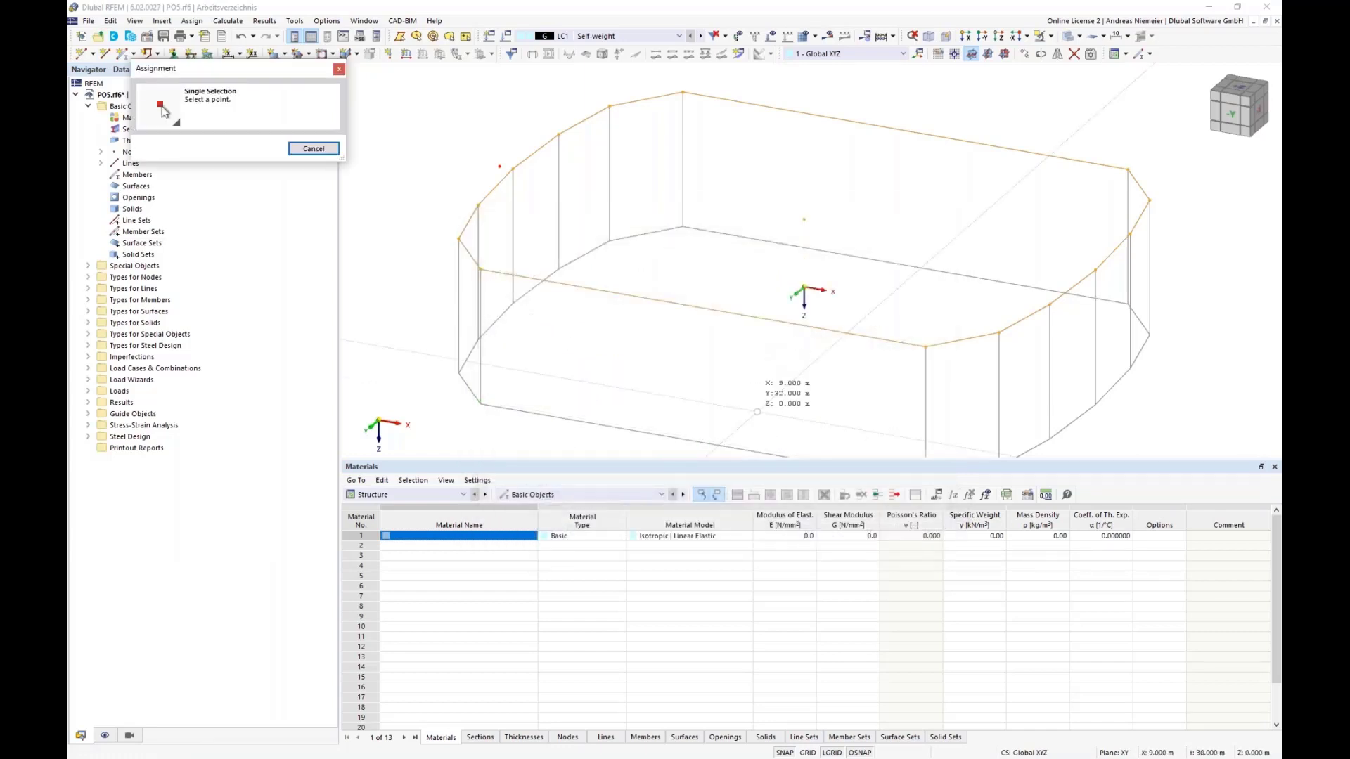
click(806, 234)
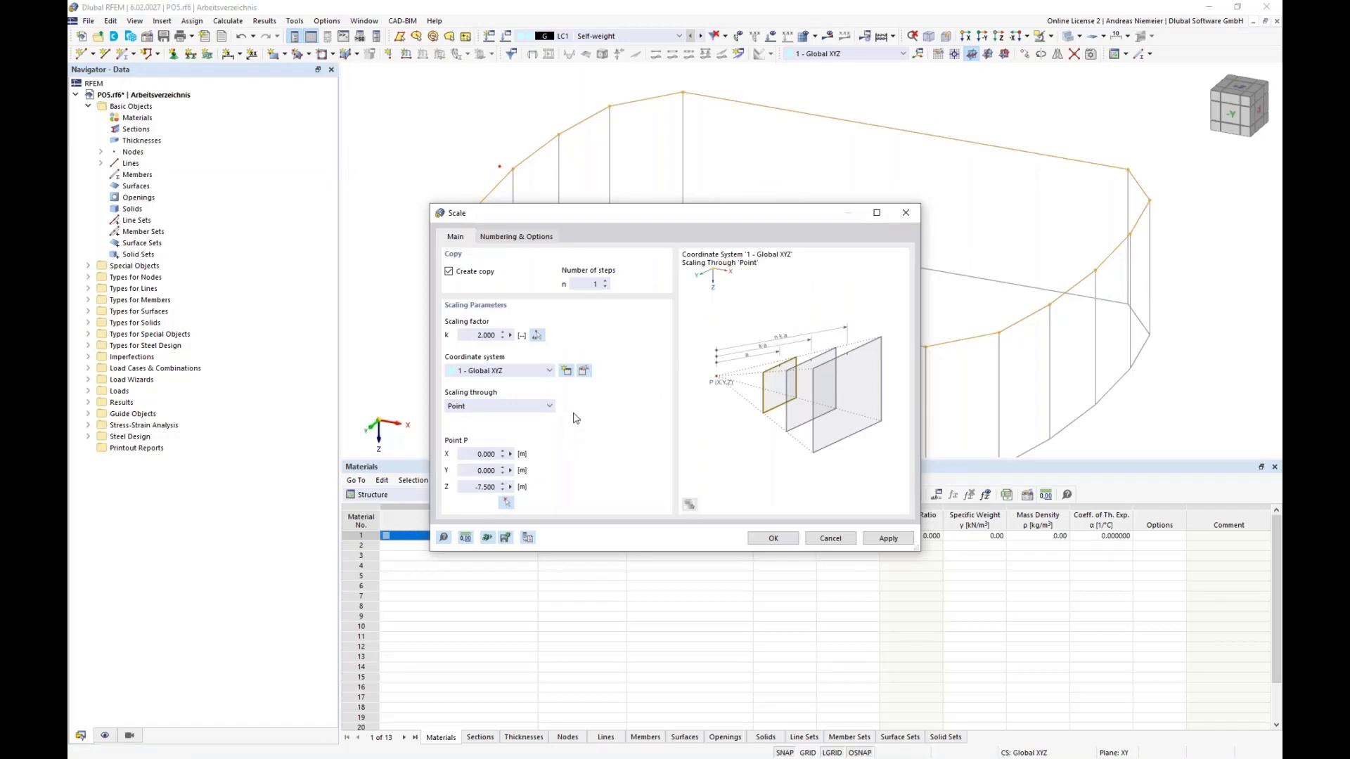
Define the scaling factor graphically from the centre to the outline's end node and to the outer copied node, and create the scaled copy
click(537, 336)
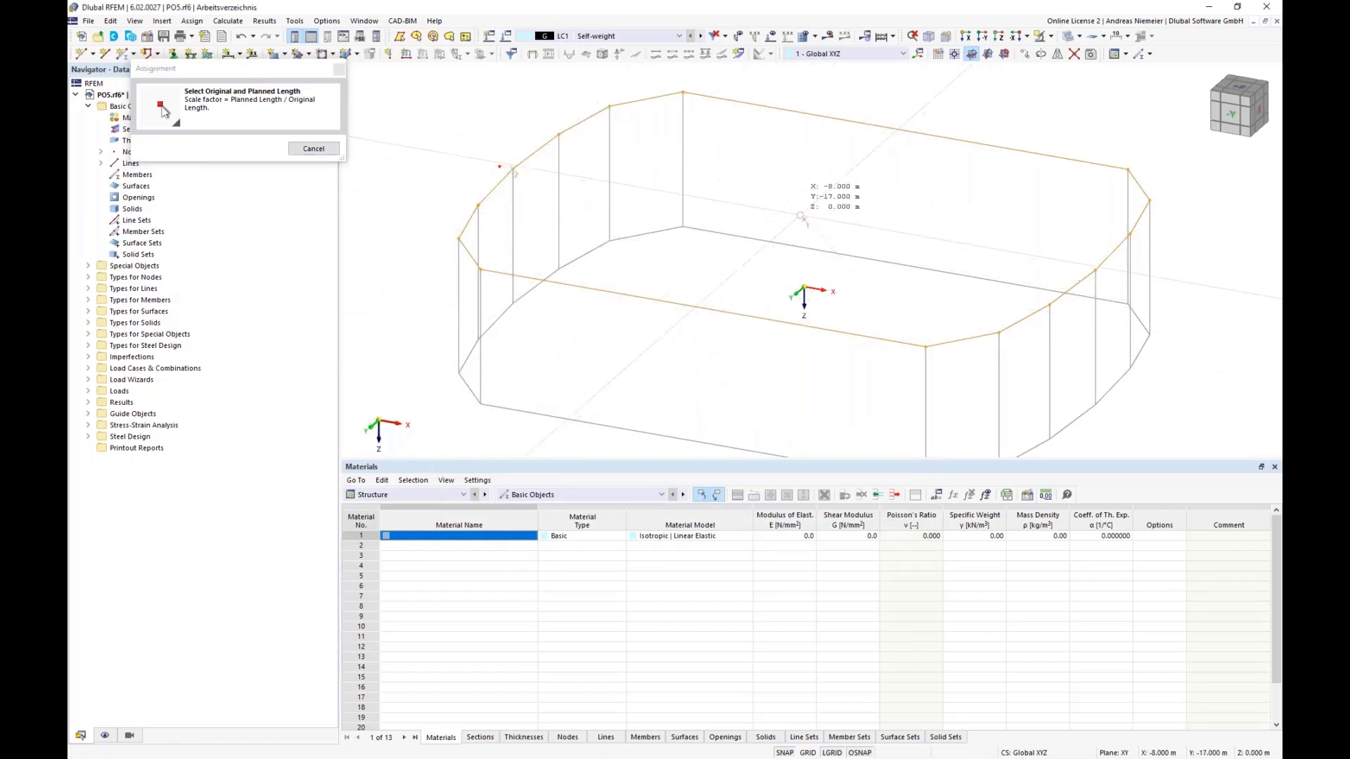
click(499, 167)
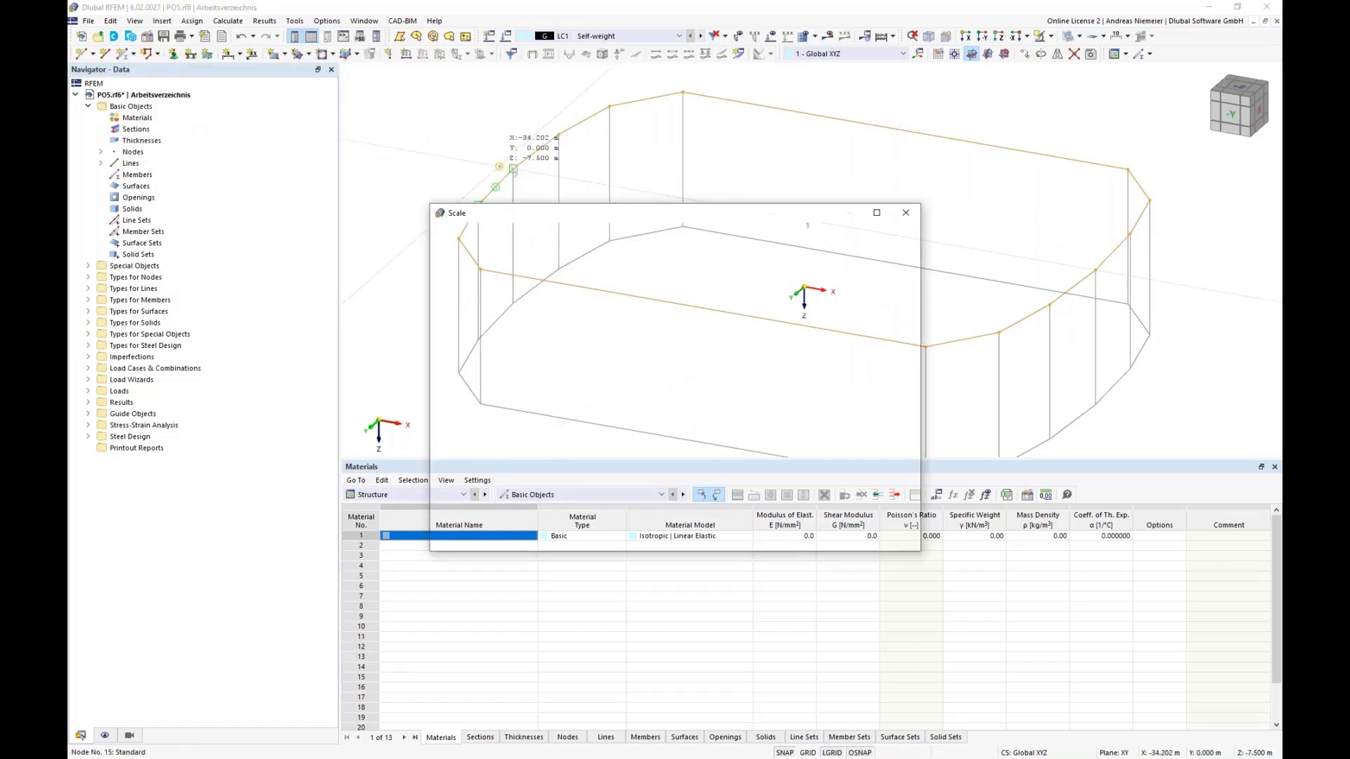
click(763, 539)
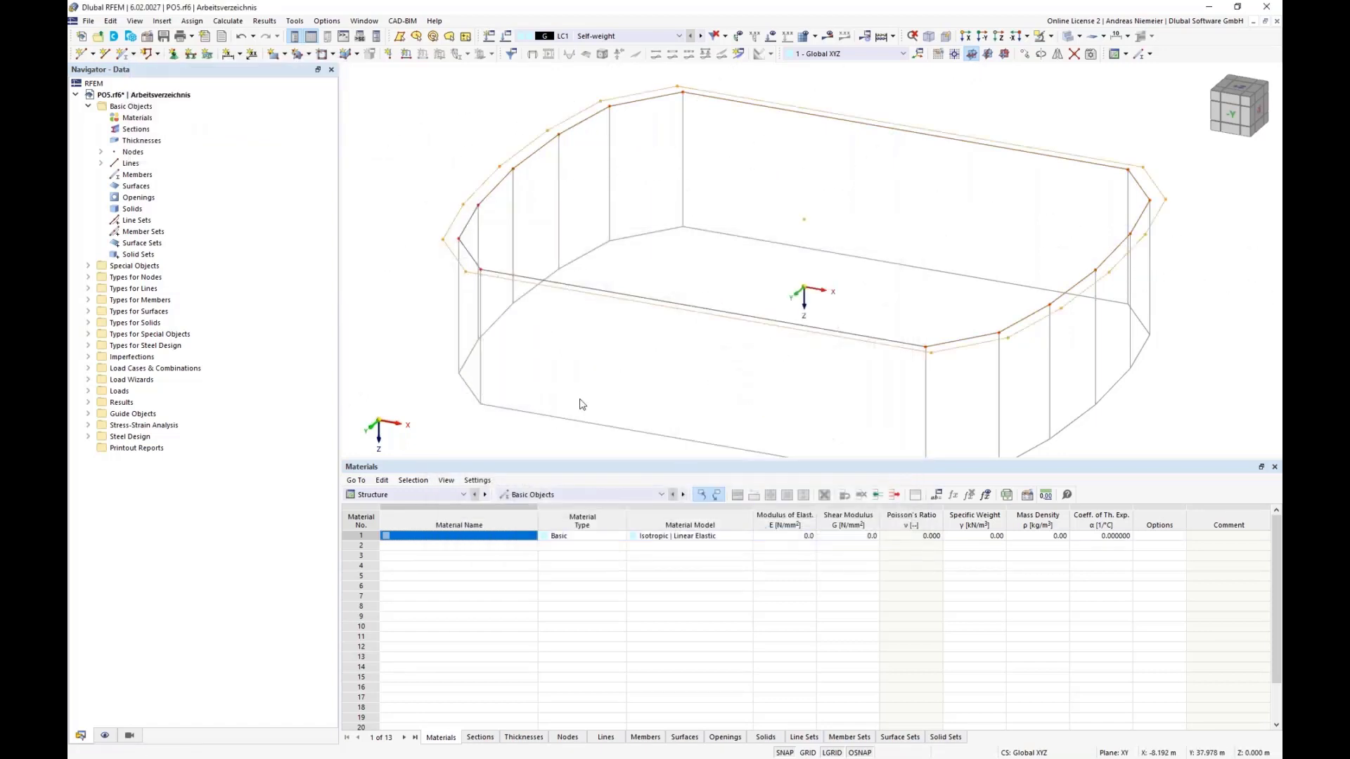
Draw a single line along the front bottom edge of the DXF outline, between its two corner points
ctrl+middle_drag(597, 384, 615, 377)
scroll(607, 362, down, 1)
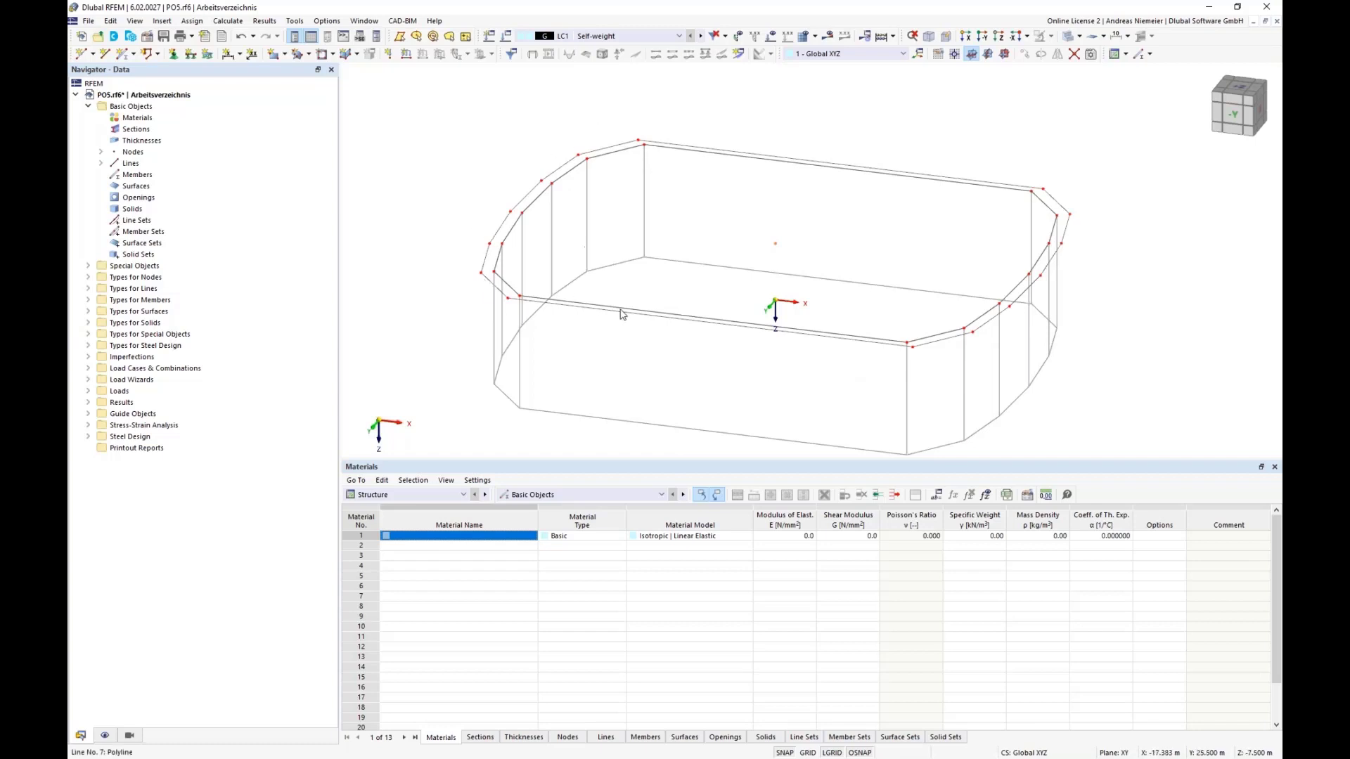
ctrl+middle_drag(618, 310, 703, 178)
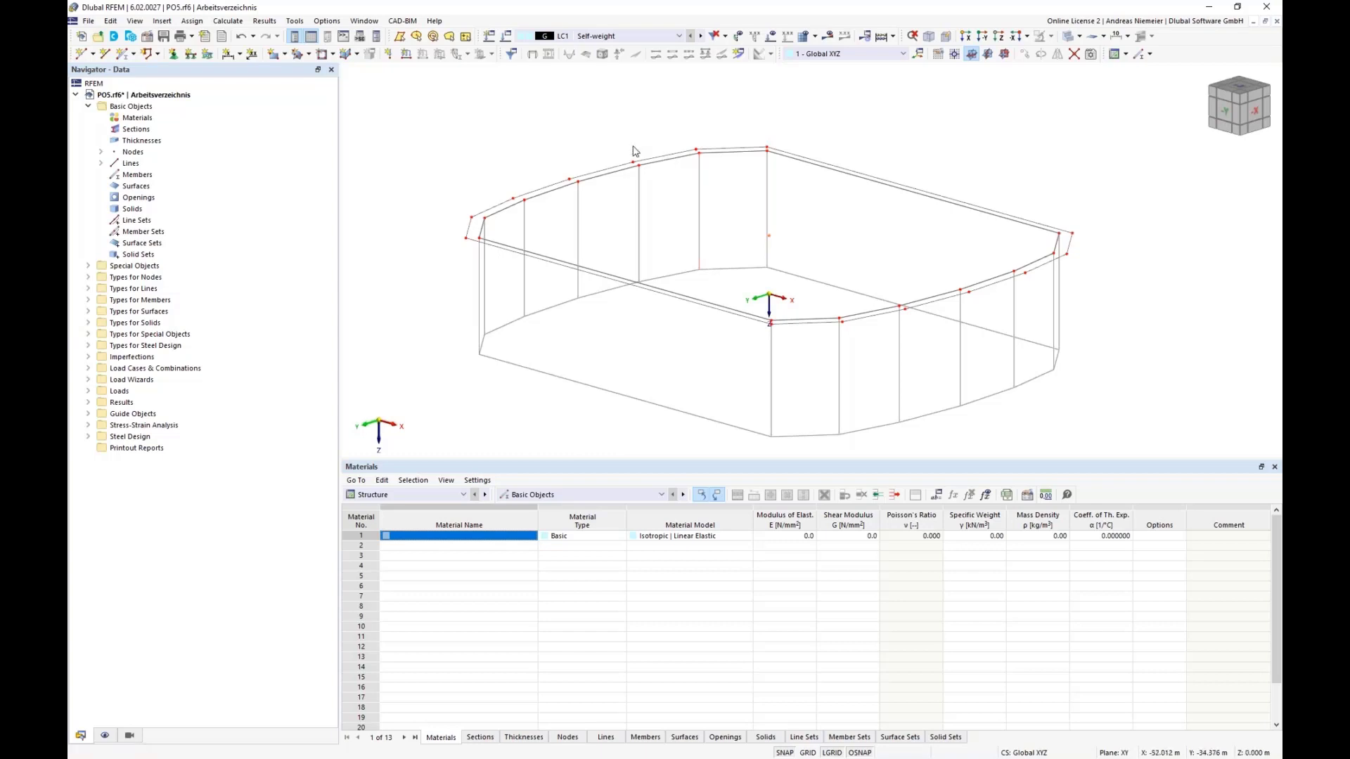
scroll(548, 134, down, 2)
scroll(485, 297, up, 1)
ctrl+middle_drag(487, 300, 517, 324)
scroll(518, 325, down, 1)
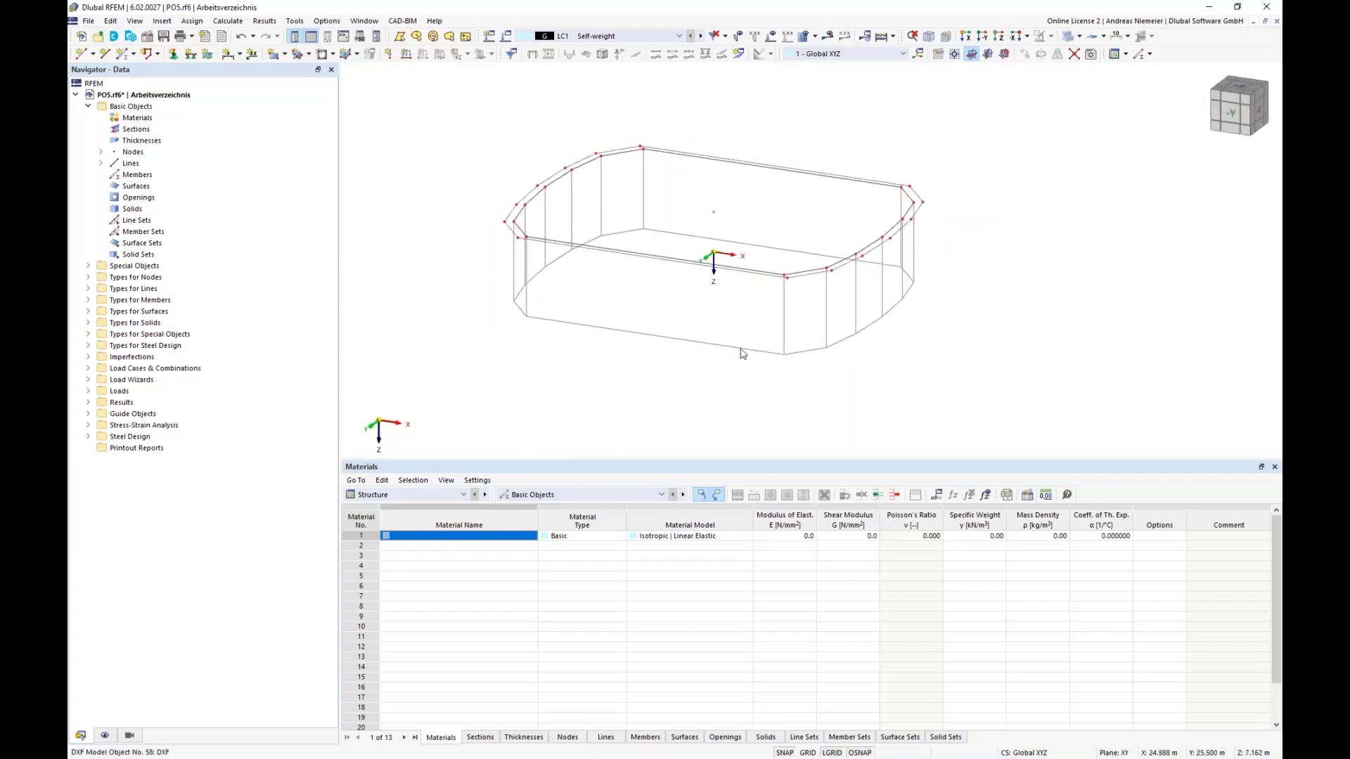
click(104, 54)
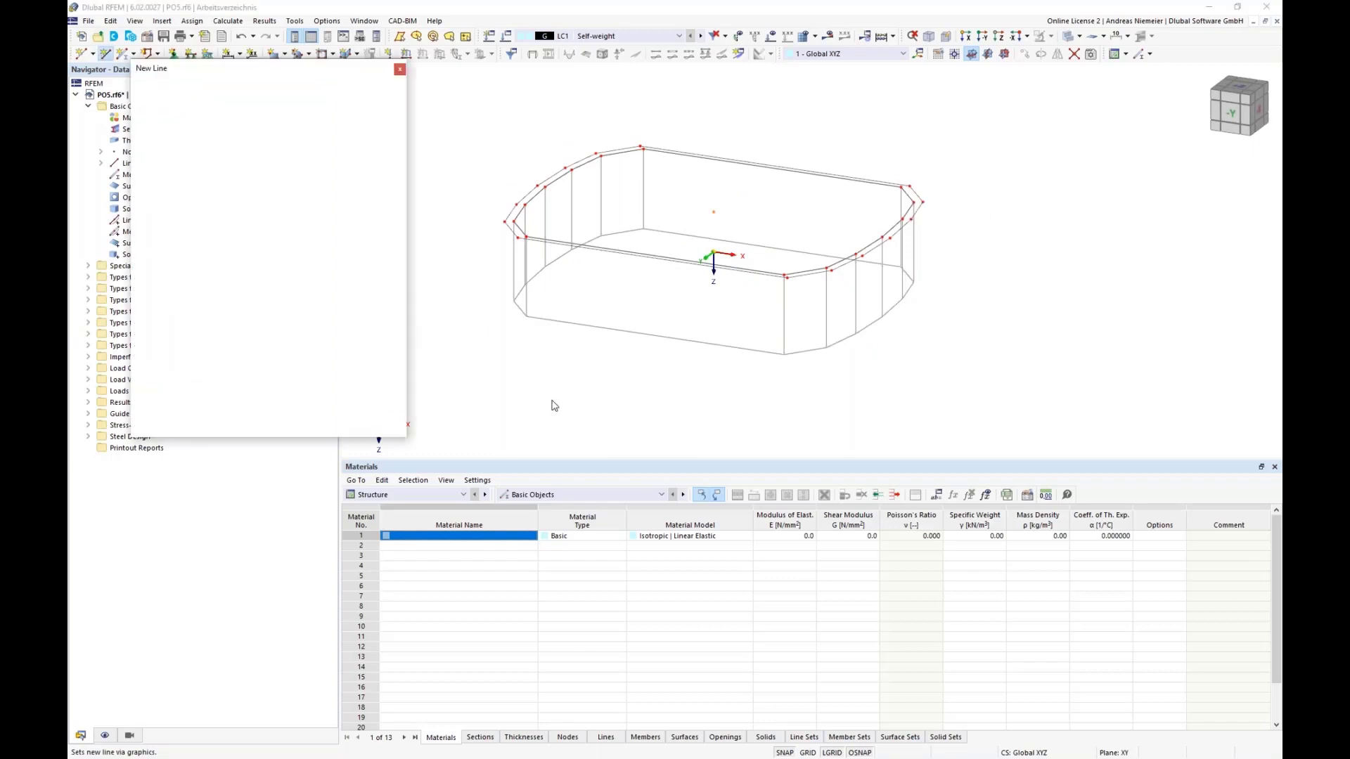
click(530, 316)
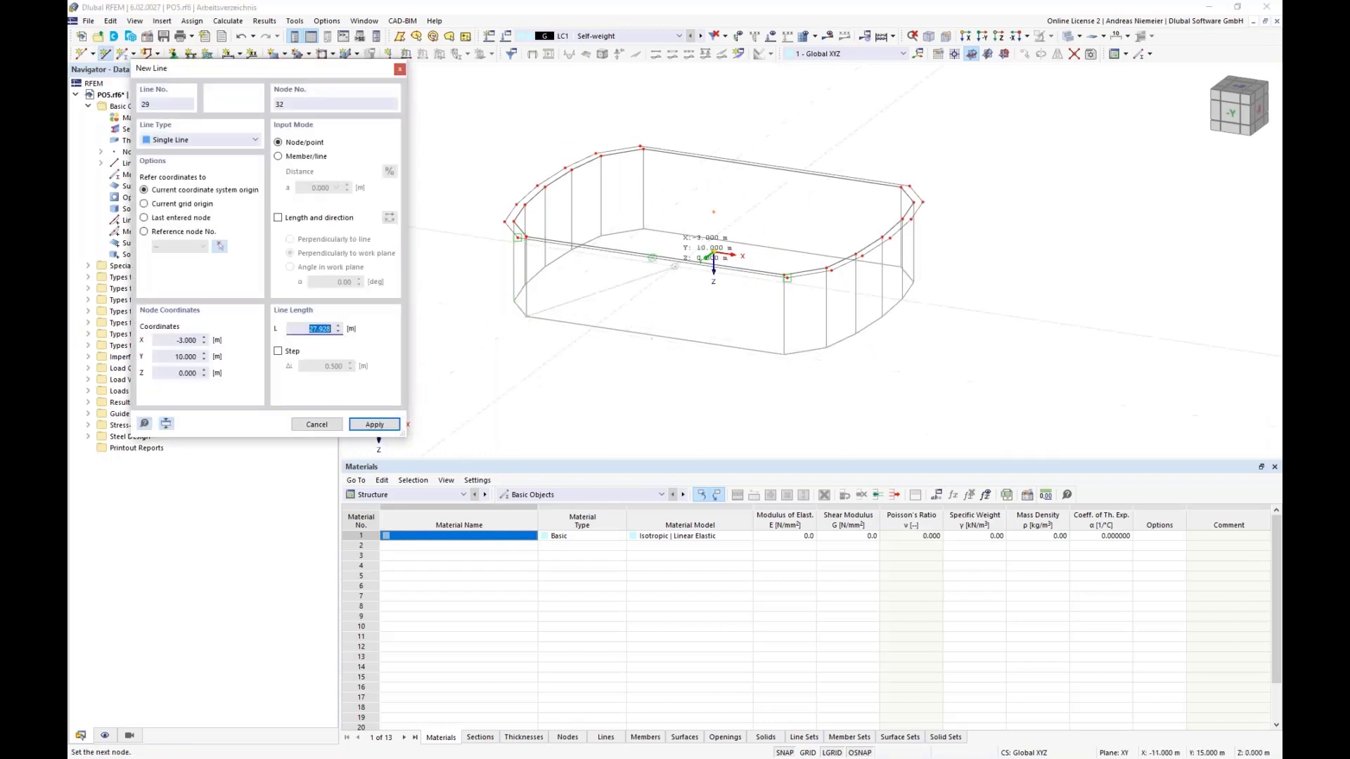
click(785, 356)
key(Escape)
key(Escape)
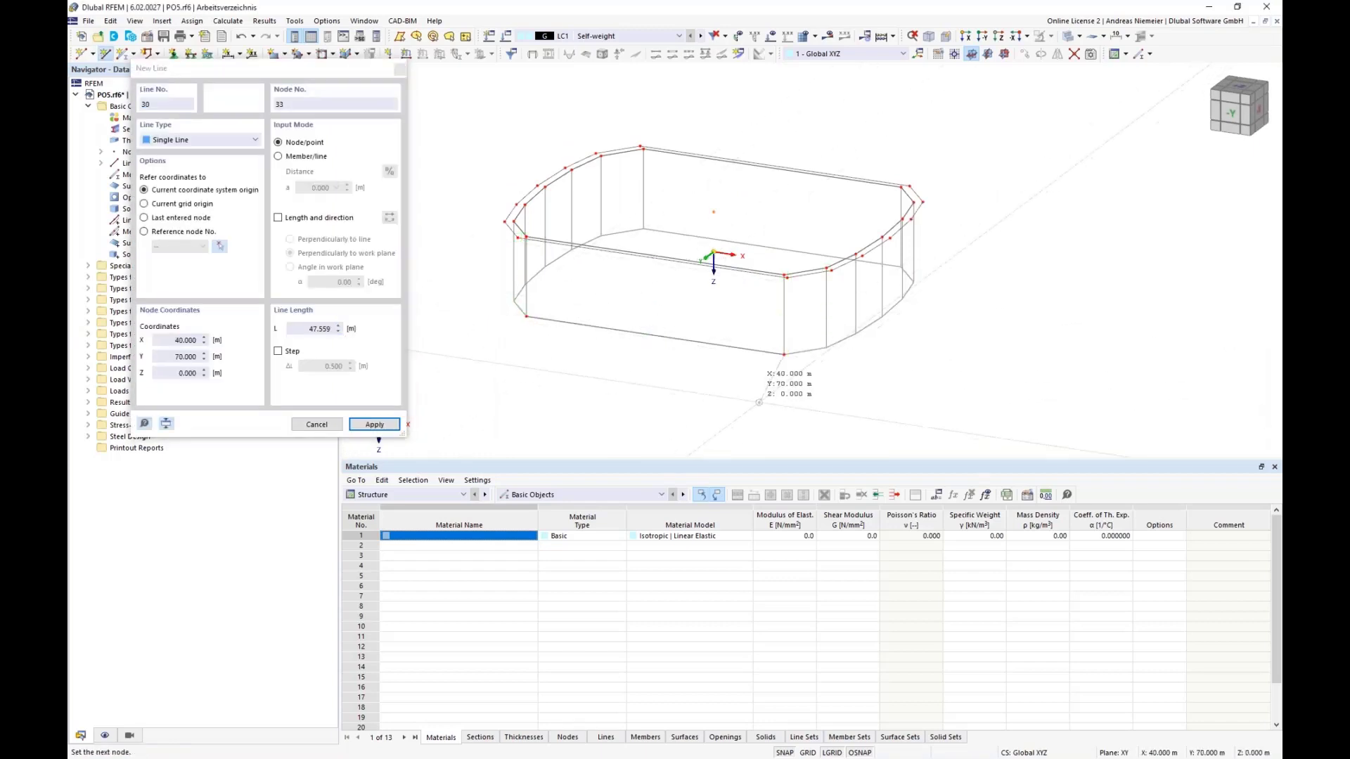
Close the Materials table and enlarge the view of the model
ctrl+middle_drag(681, 392, 702, 389)
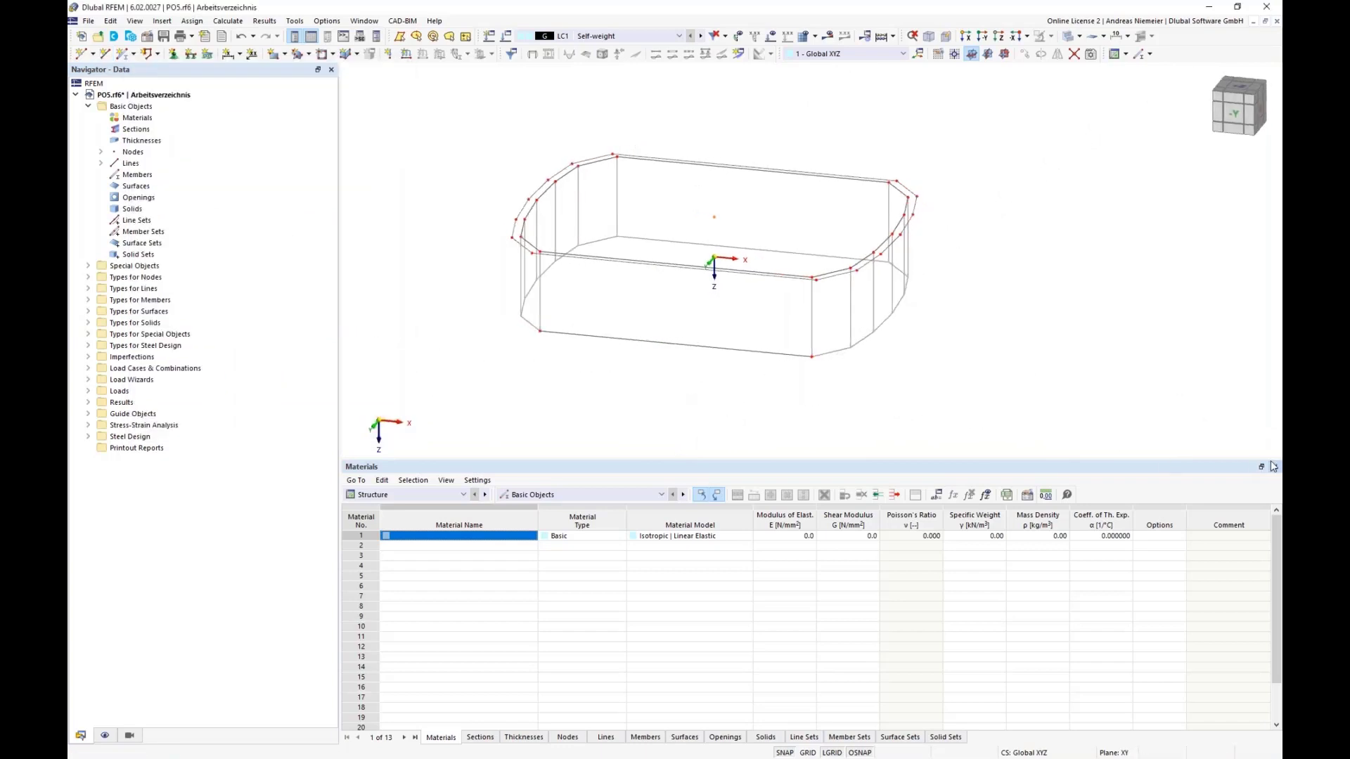
click(1274, 467)
middle_drag(652, 529, 711, 496)
scroll(737, 473, up, 2)
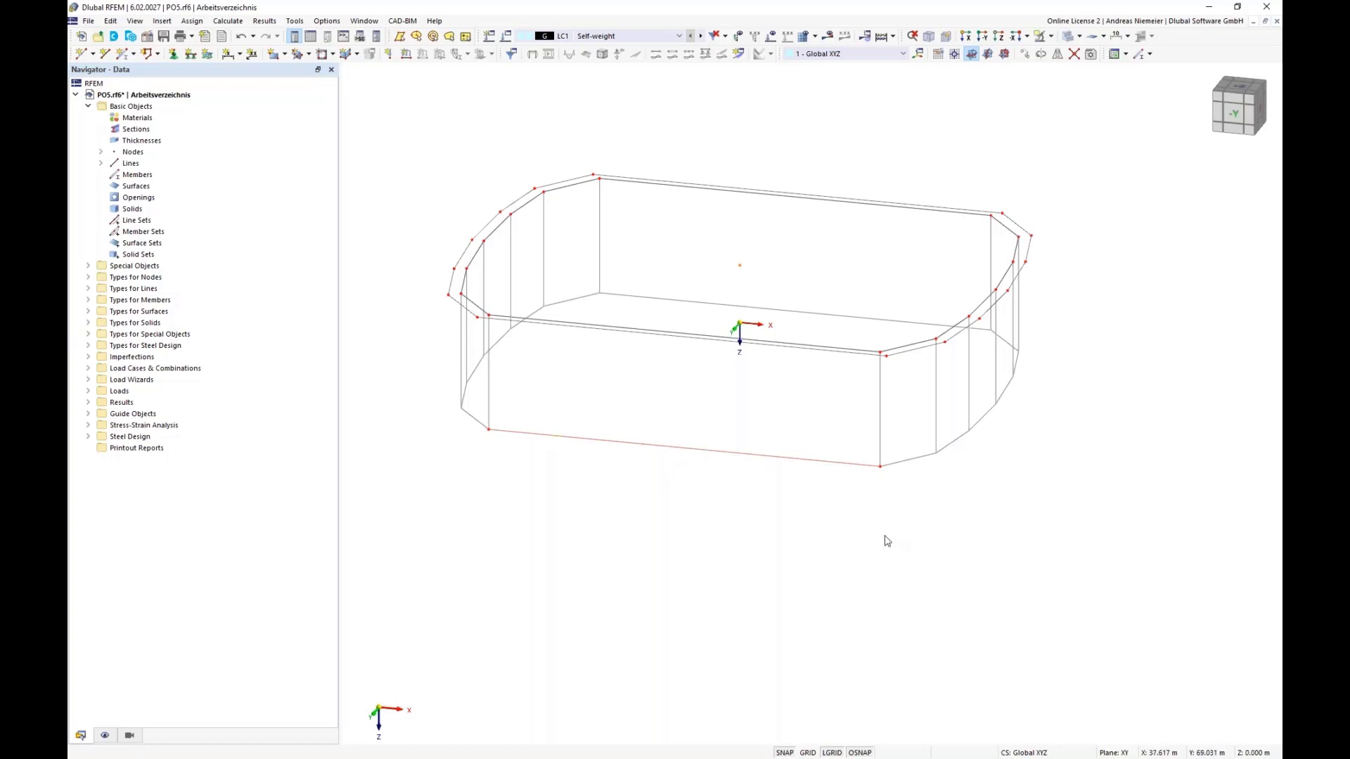
ctrl+middle_drag(886, 542, 862, 527)
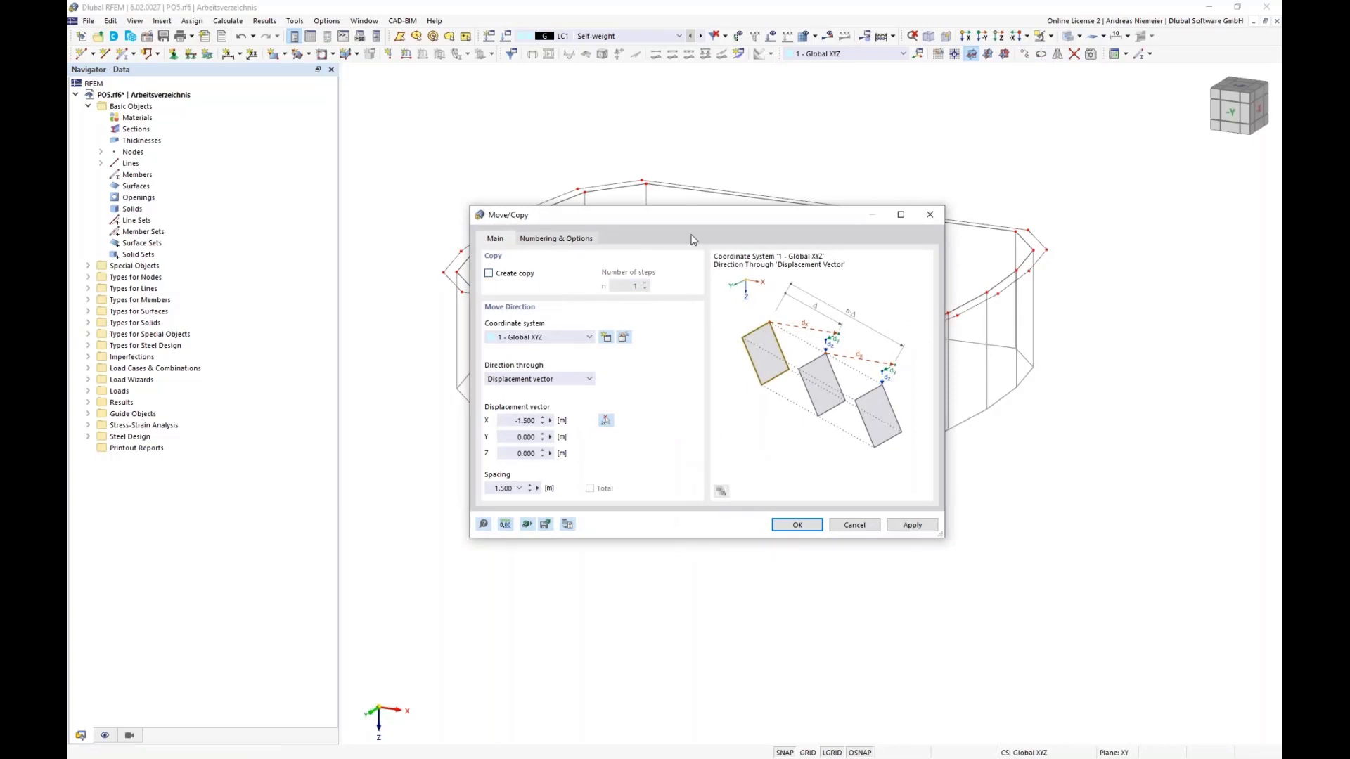
Move the front bottom line outward along Y to Y 31.500 m without copying it, with an X displacement of 0
drag(696, 215, 982, 212)
click(807, 418)
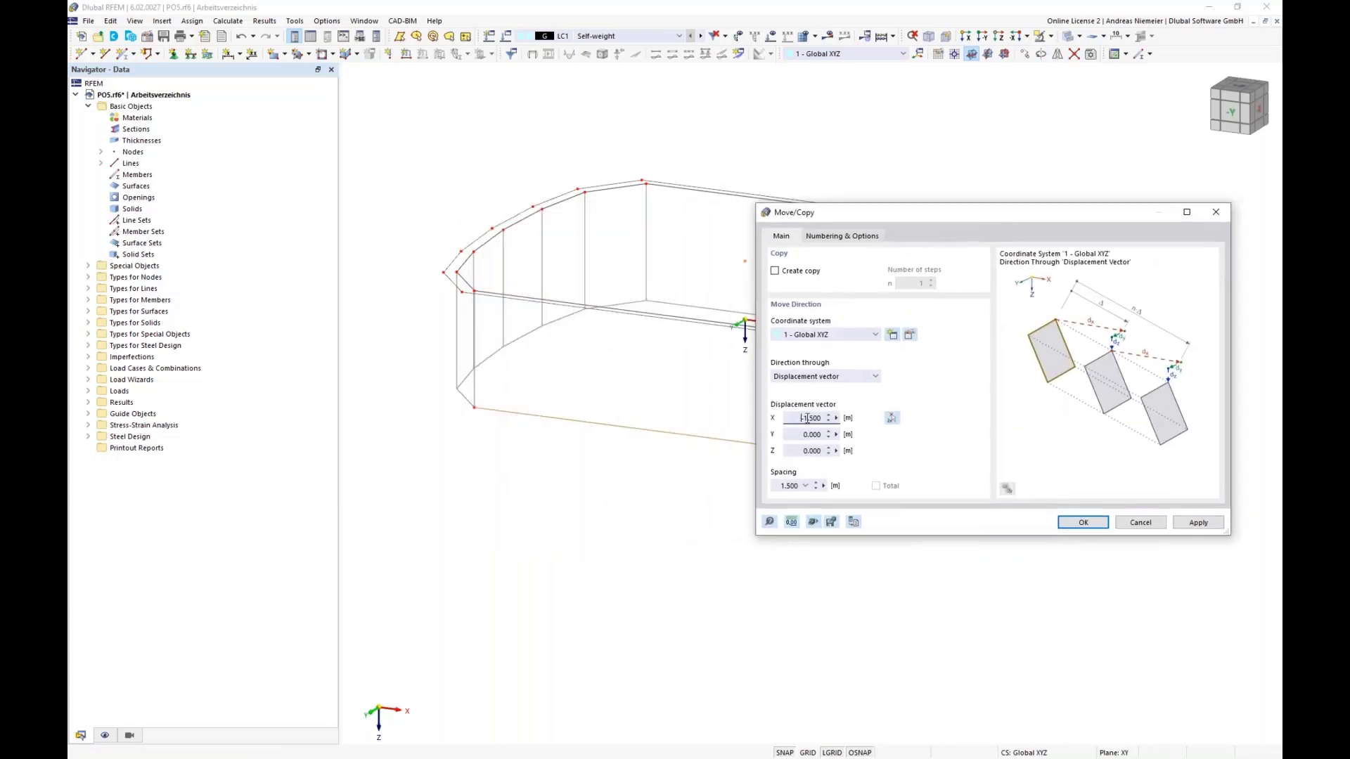
double_click(808, 418)
text(0)
key(Tab)
click(1081, 521)
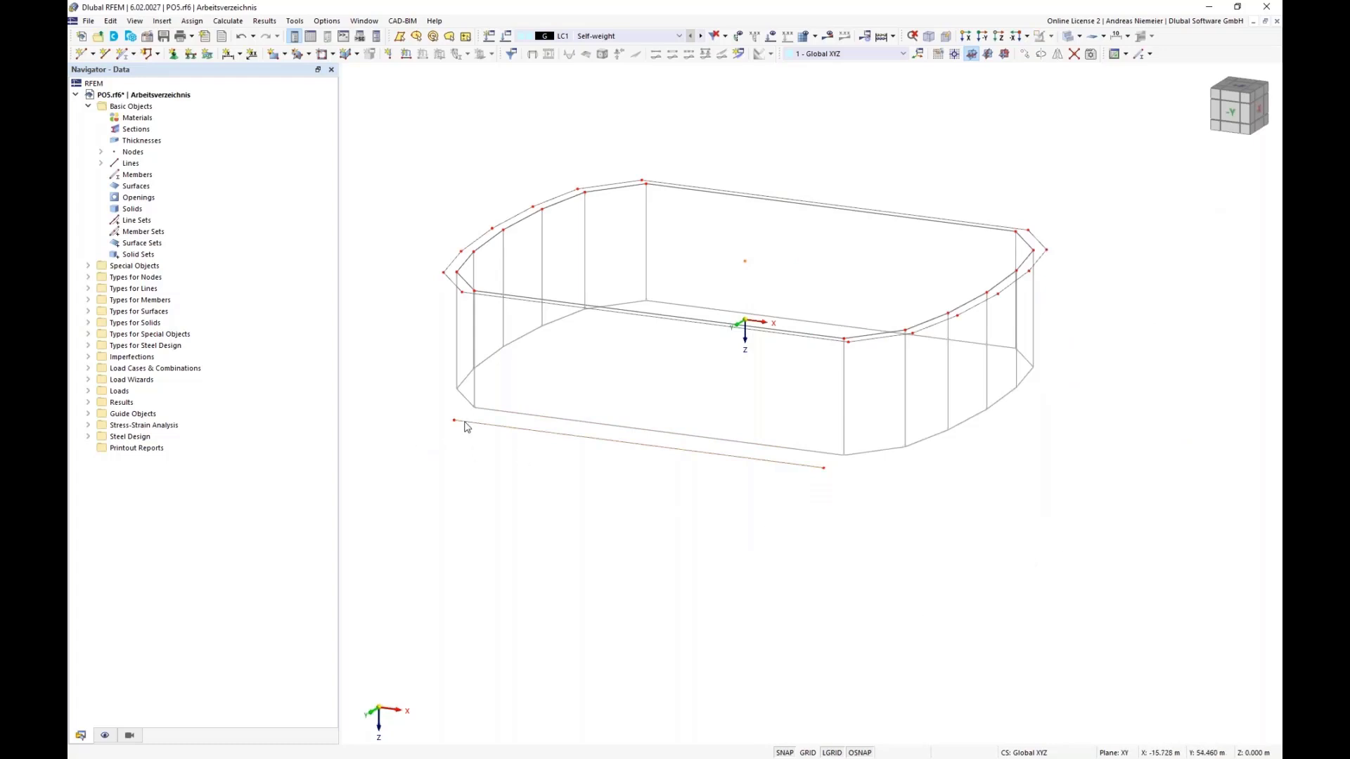
Use Extend Line on the moved line to set its new length to 41 m, adjusting both sides
ctrl+middle_drag(852, 535, 692, 512)
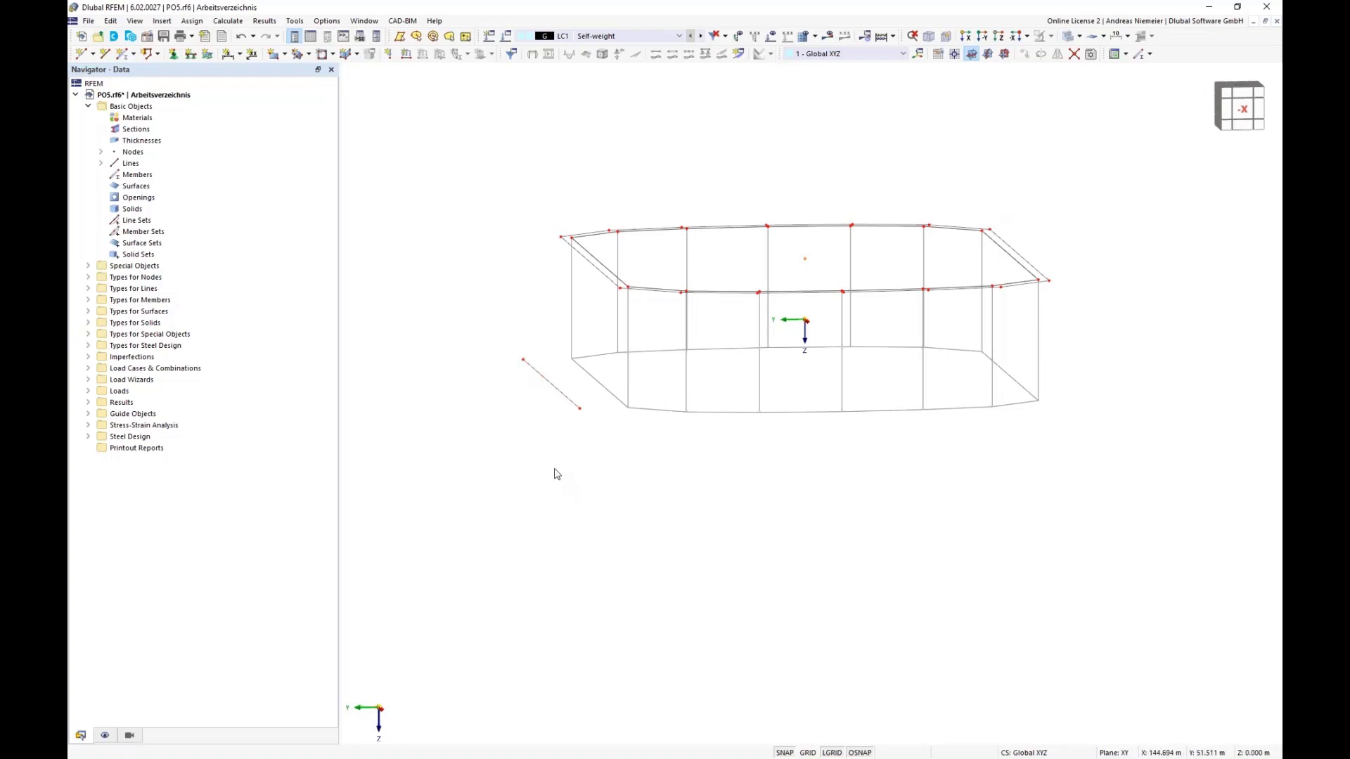
ctrl+middle_drag(555, 474, 876, 513)
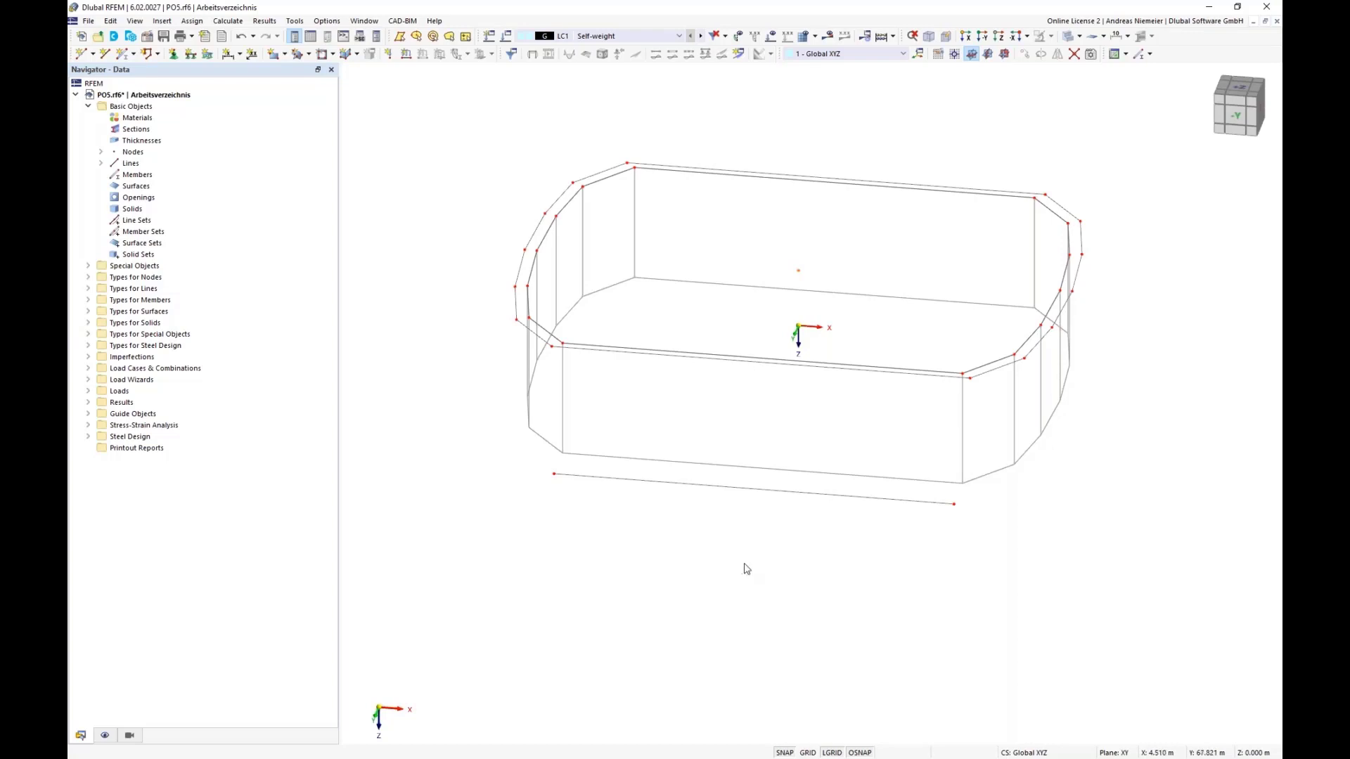
click(771, 496)
right_click(771, 495)
mouse_move(875, 148)
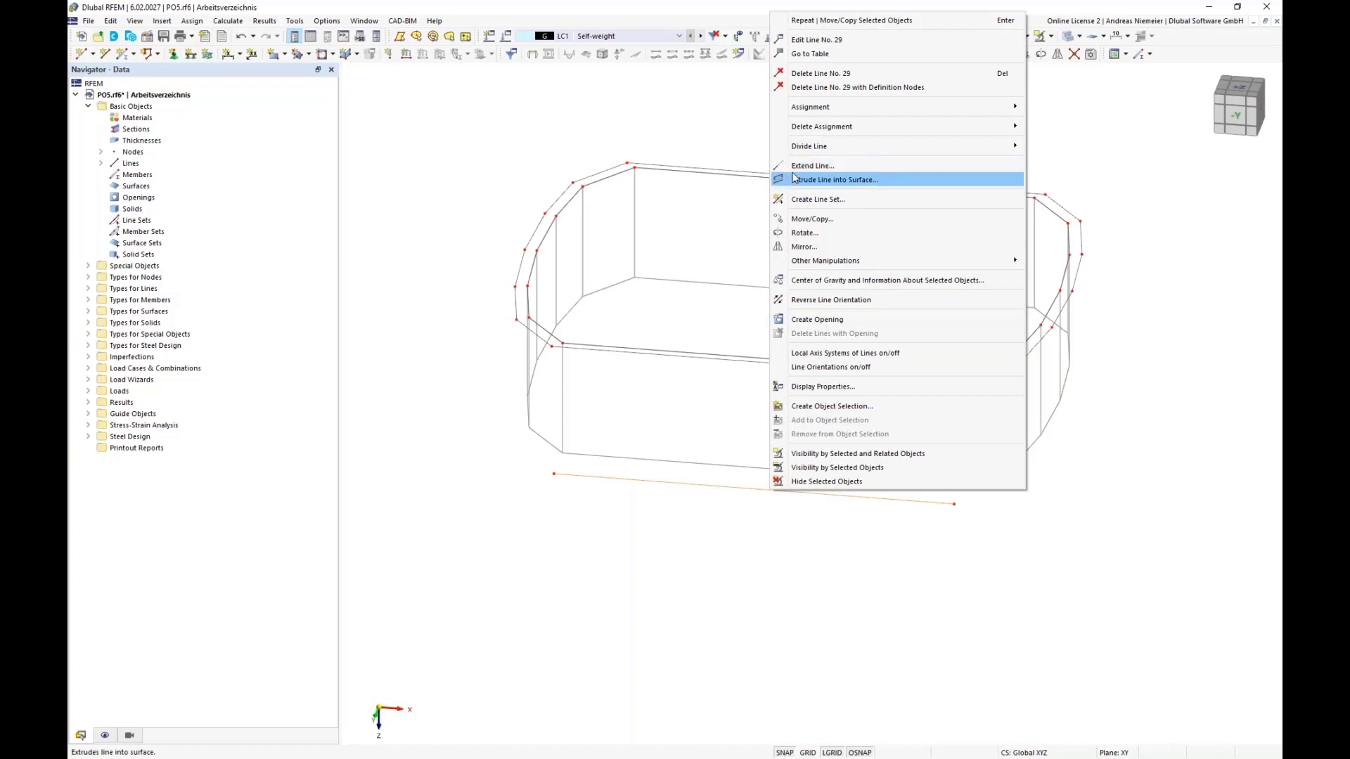
click(812, 166)
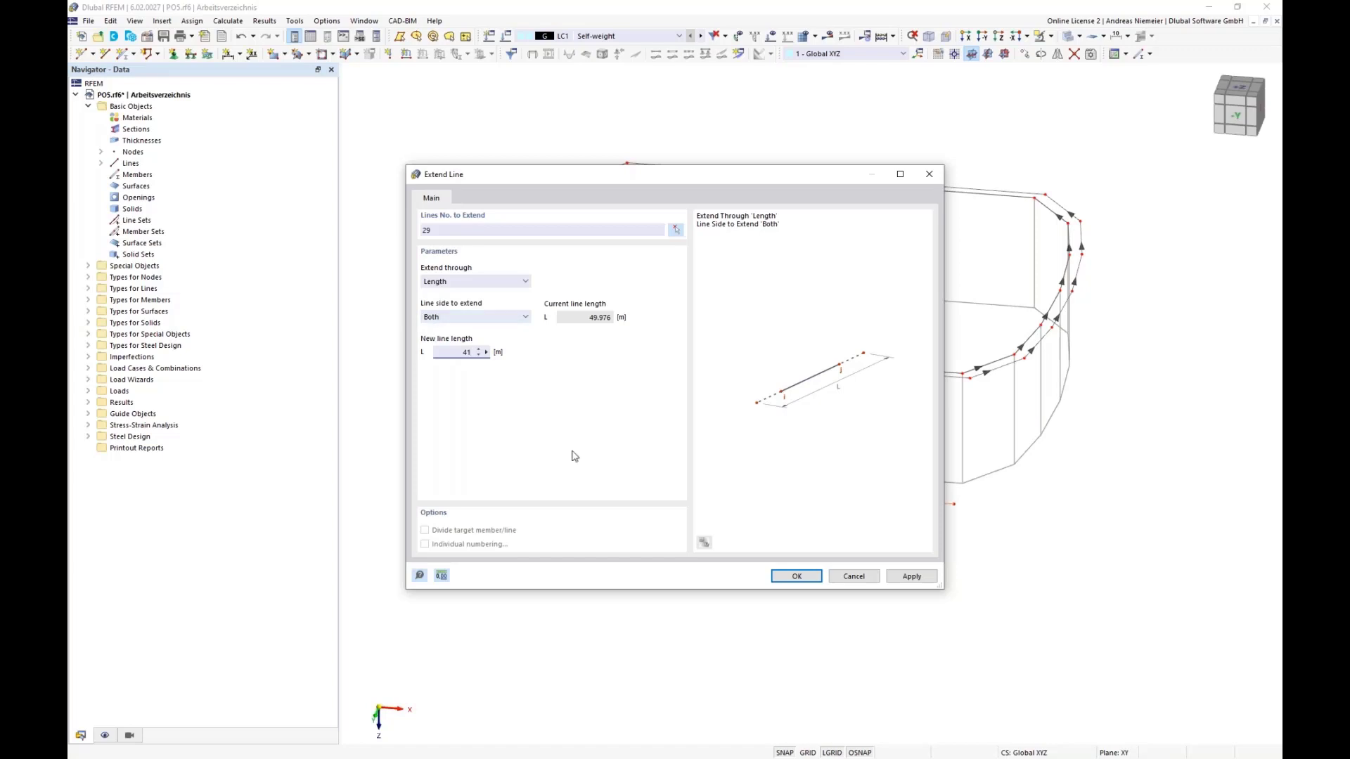
click(798, 578)
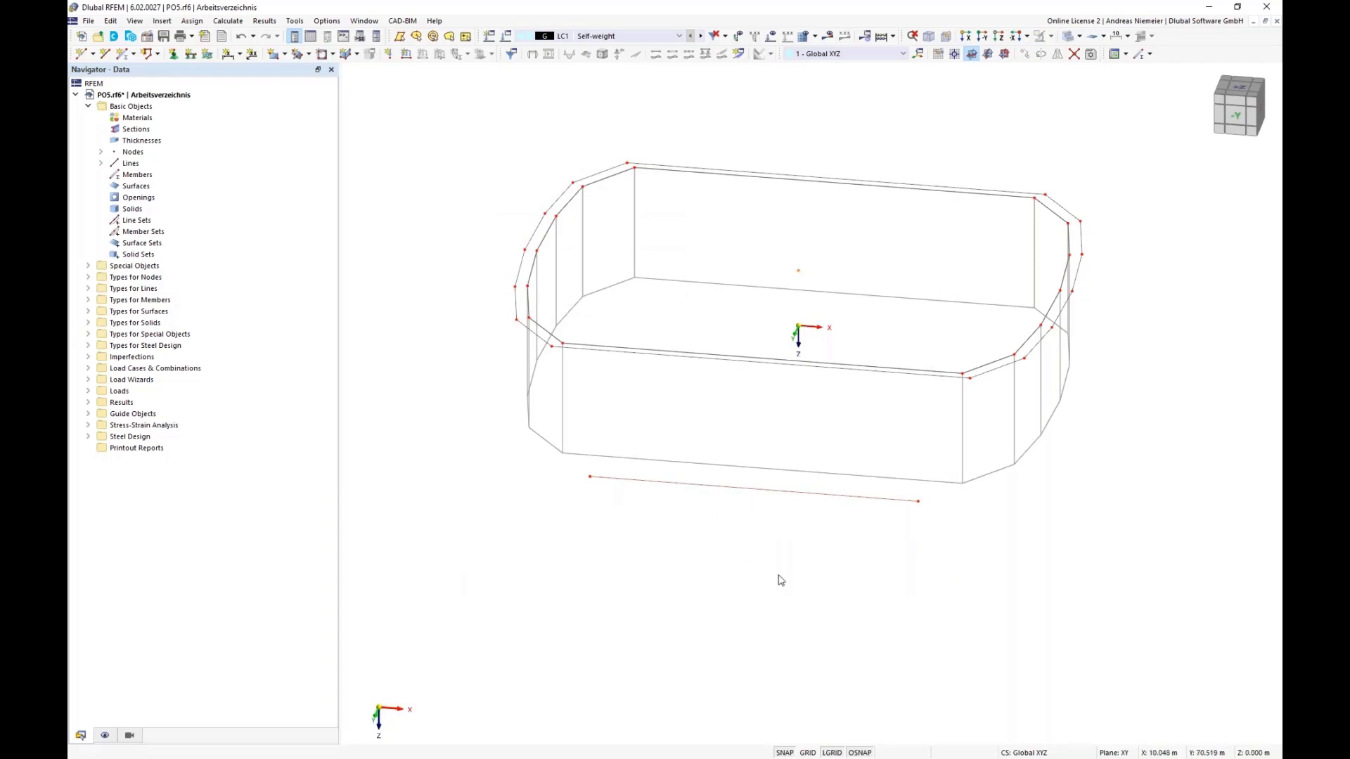
Divide the 41 m line at a distance of 15 m from its start
middle_drag(777, 579, 618, 413)
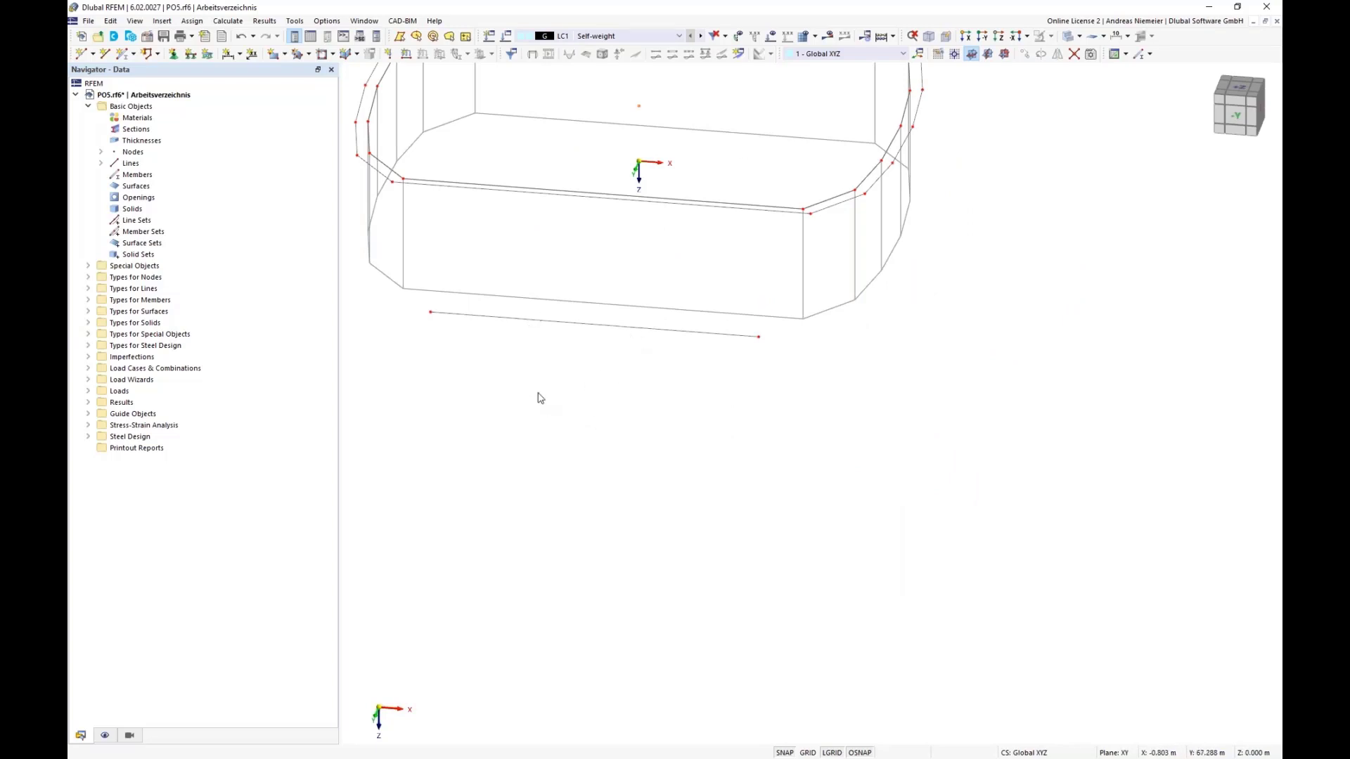
right_click(526, 318)
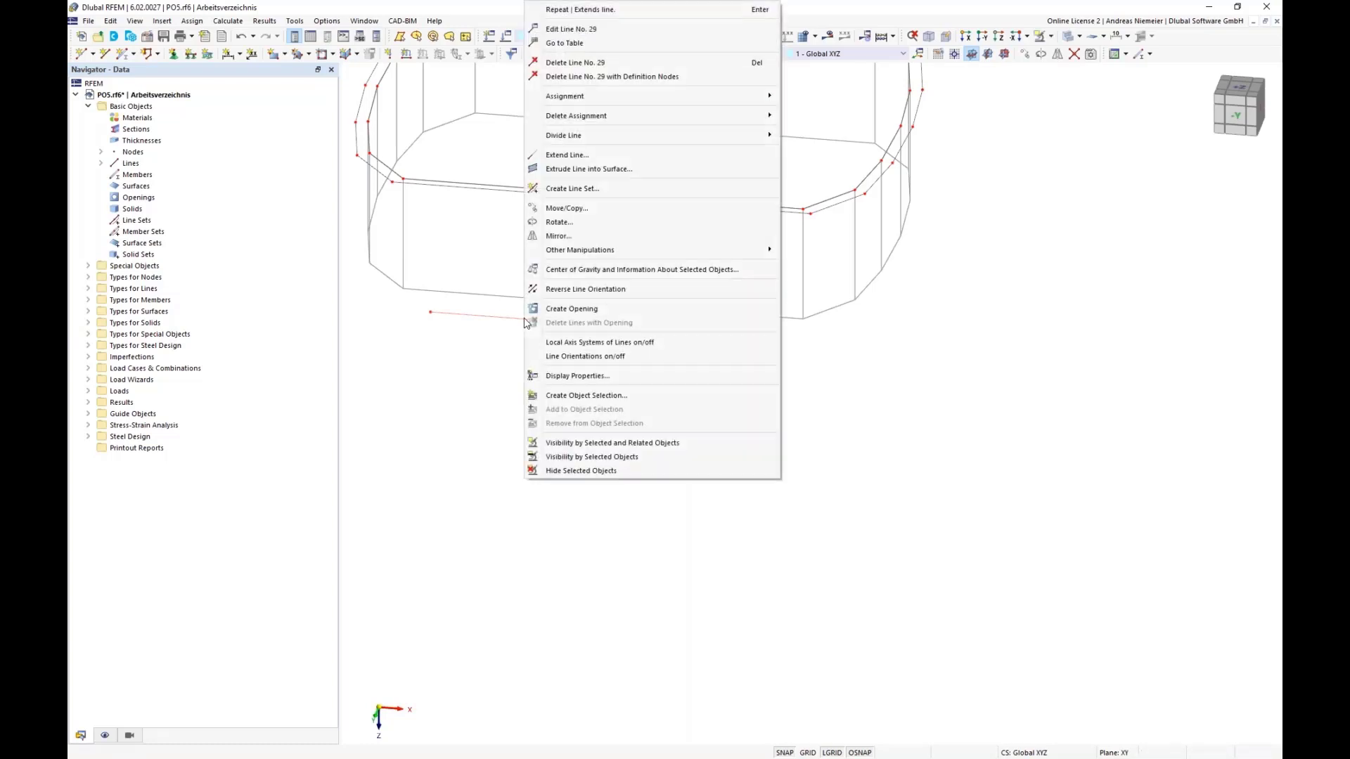
mouse_move(703, 135)
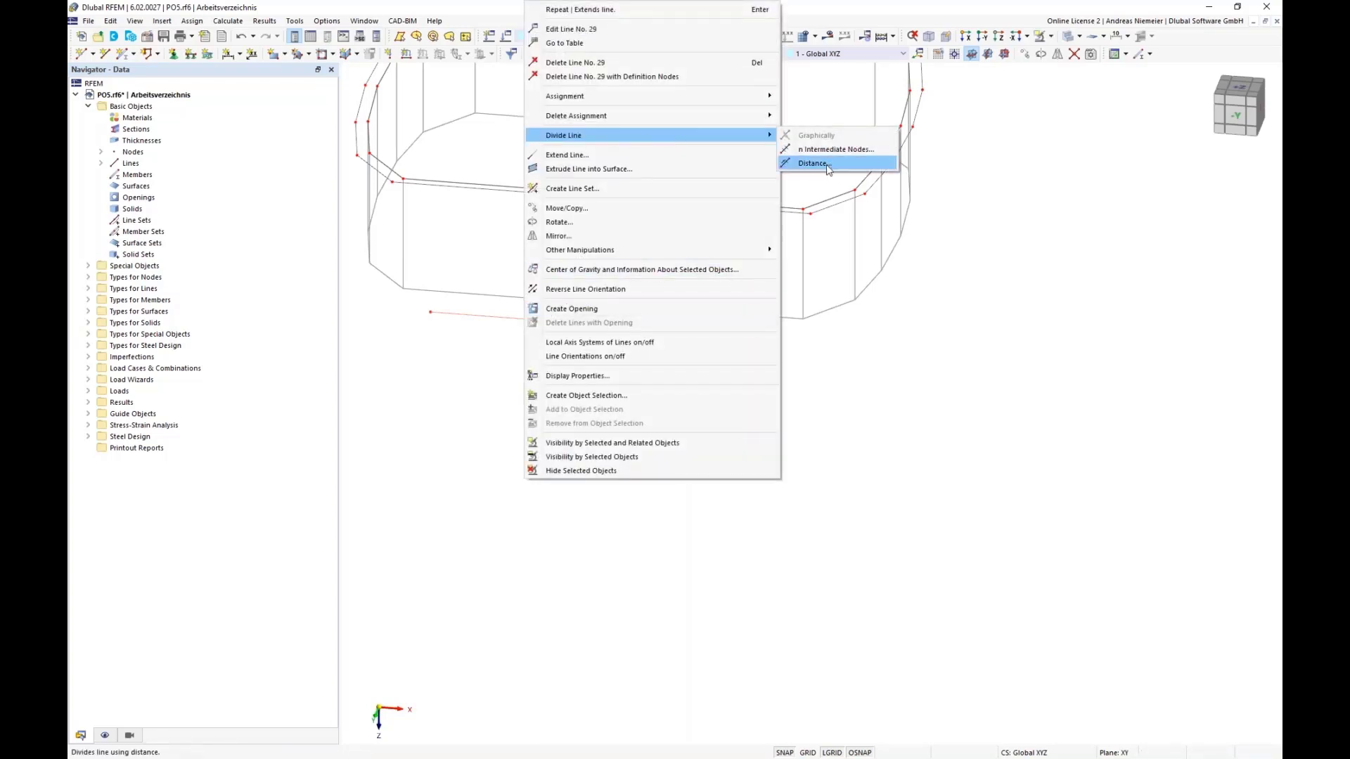
click(813, 163)
drag(680, 175, 979, 233)
click(801, 321)
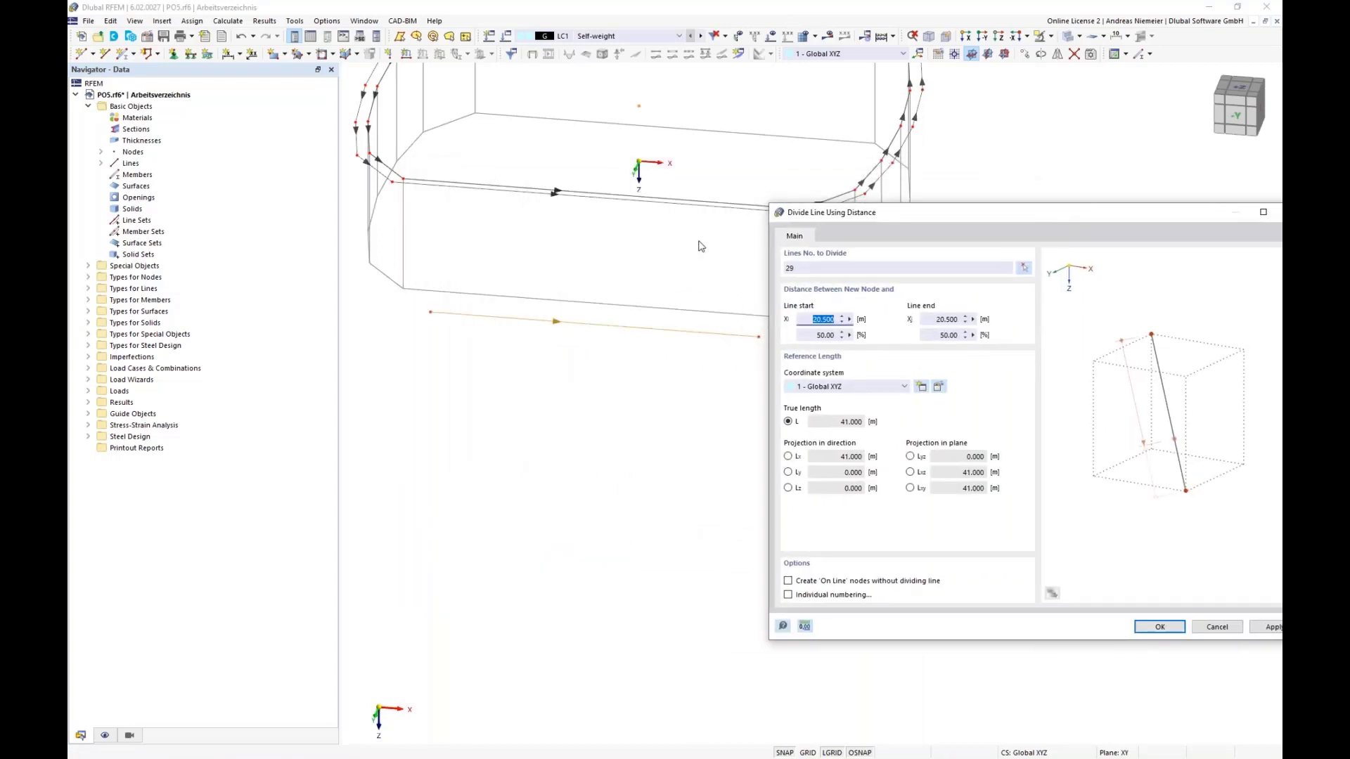
text(15)
click(1259, 624)
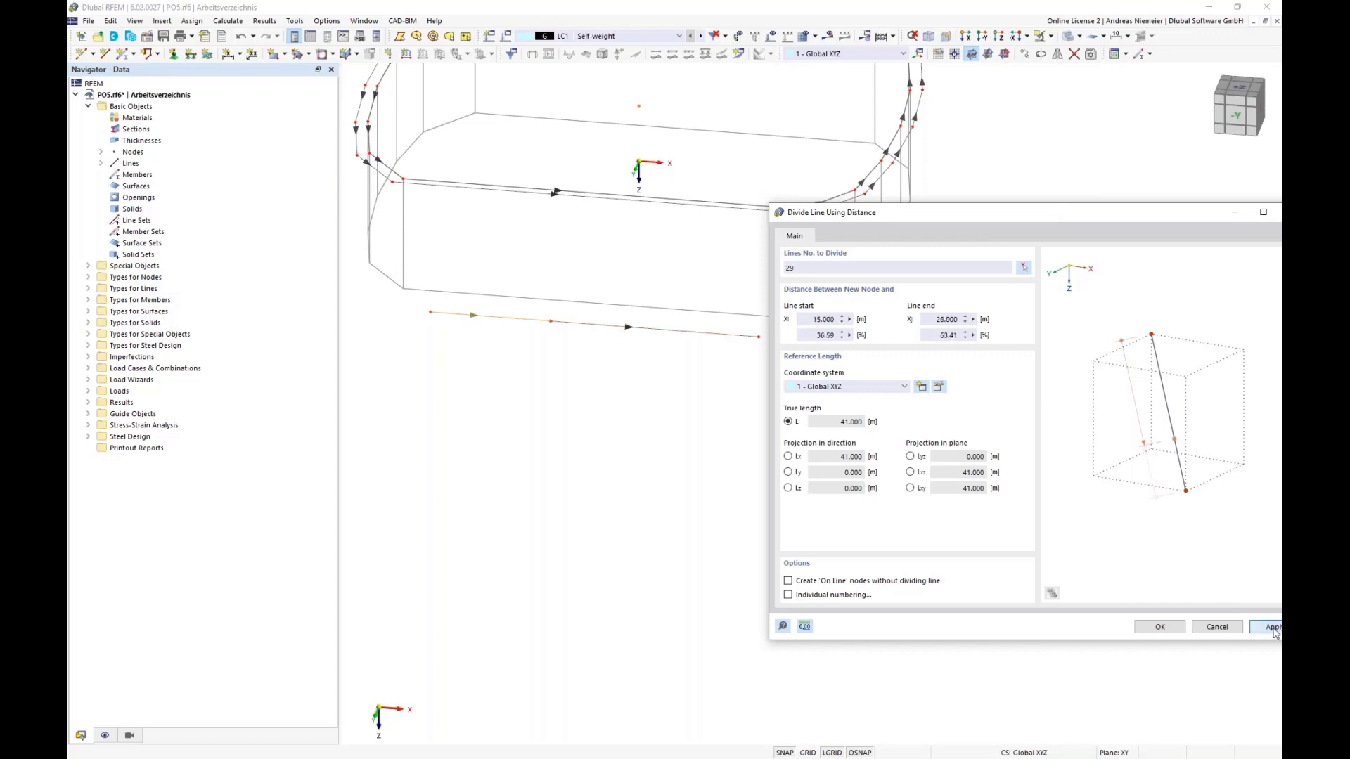
Divide the remaining 26 m segment at a distance of 15 m from its end
click(1023, 268)
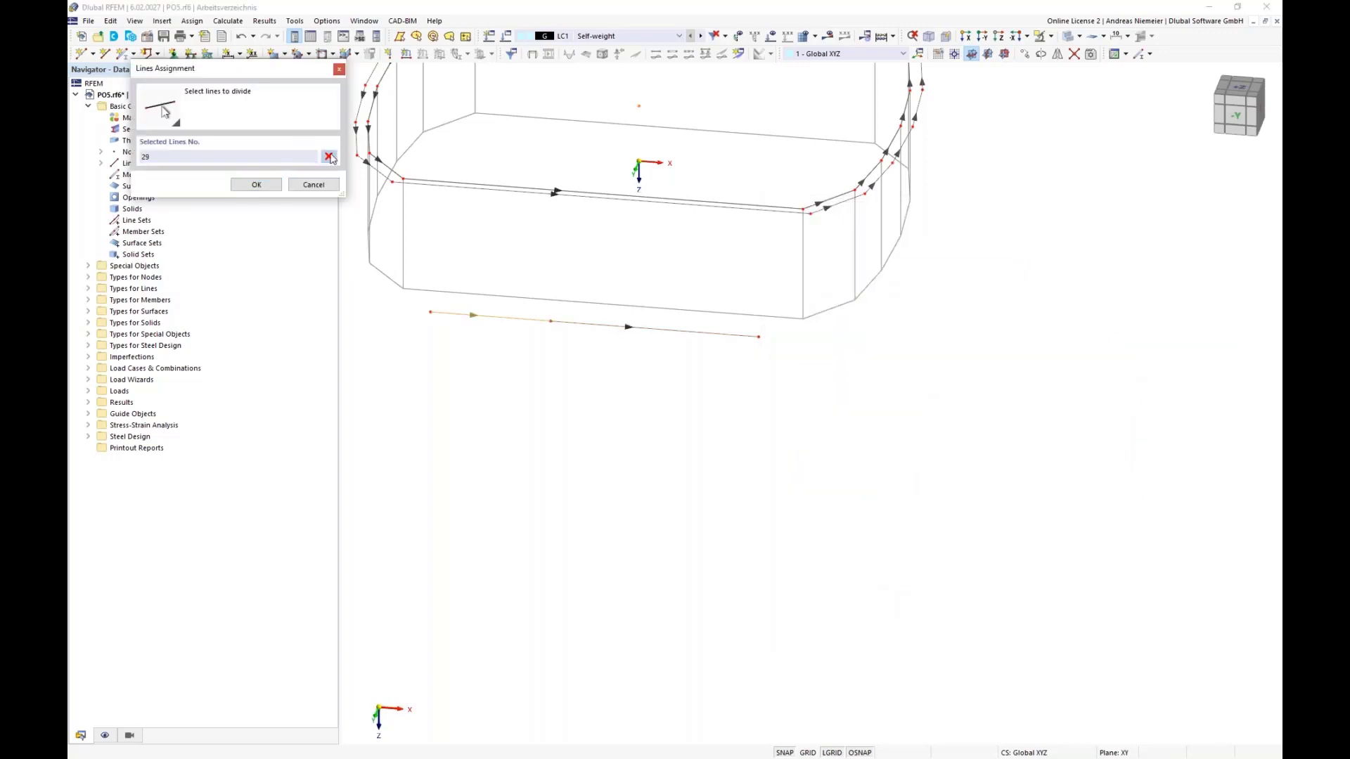
click(688, 333)
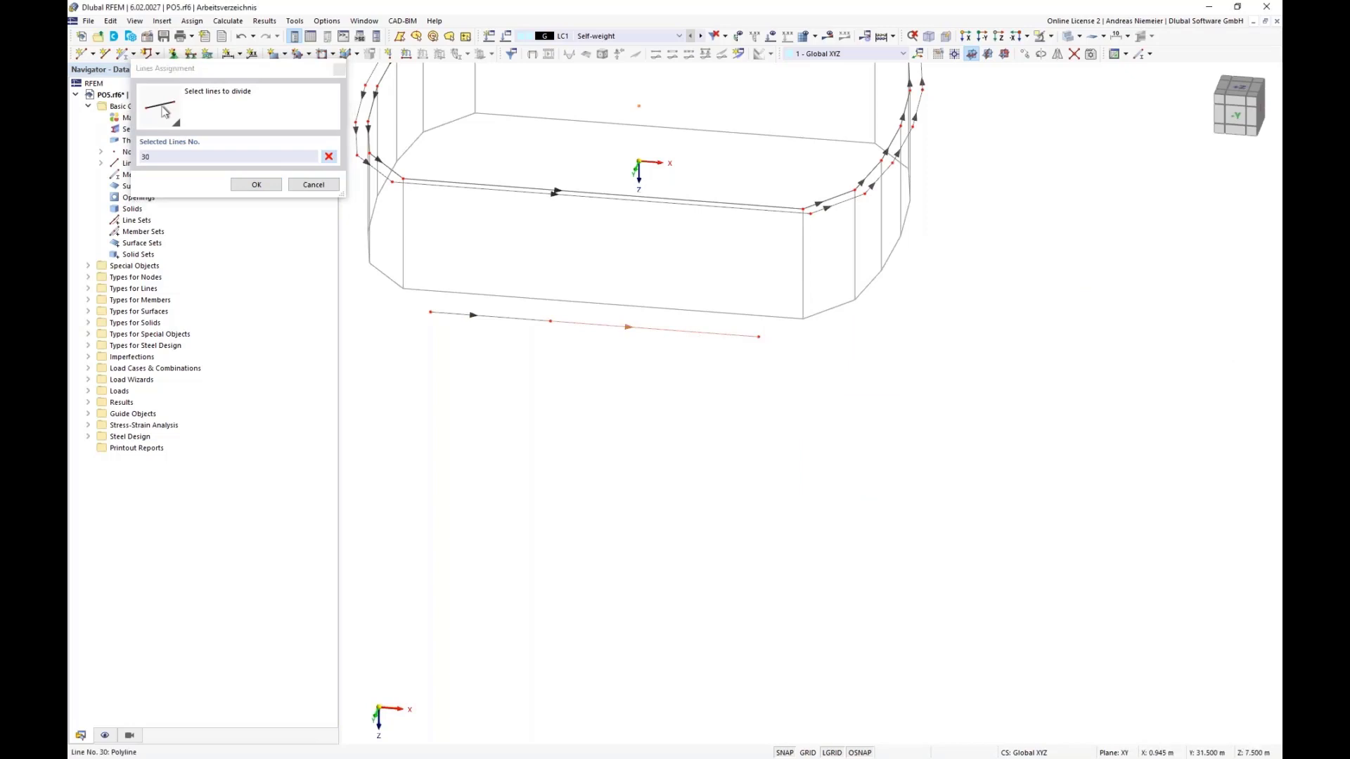
click(256, 185)
drag(570, 277, 637, 282)
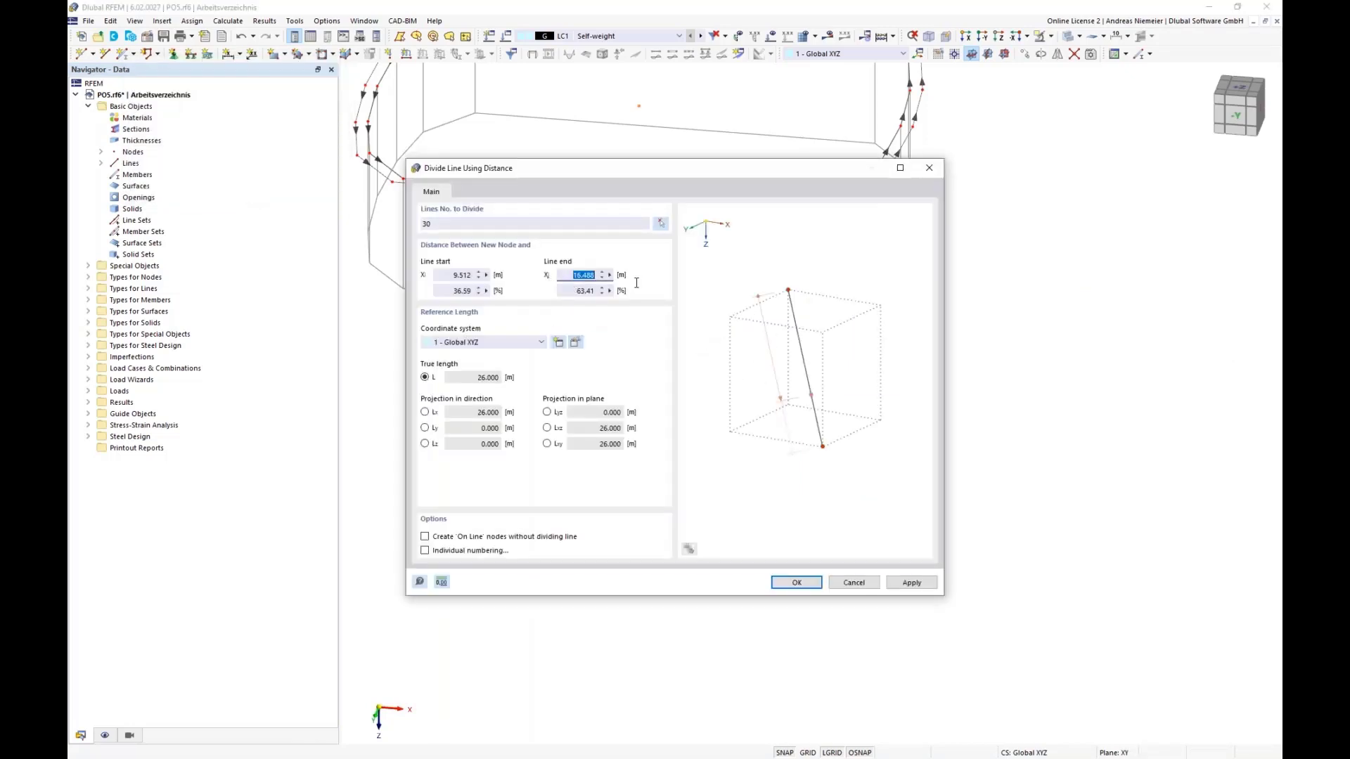
text(15)
click(796, 582)
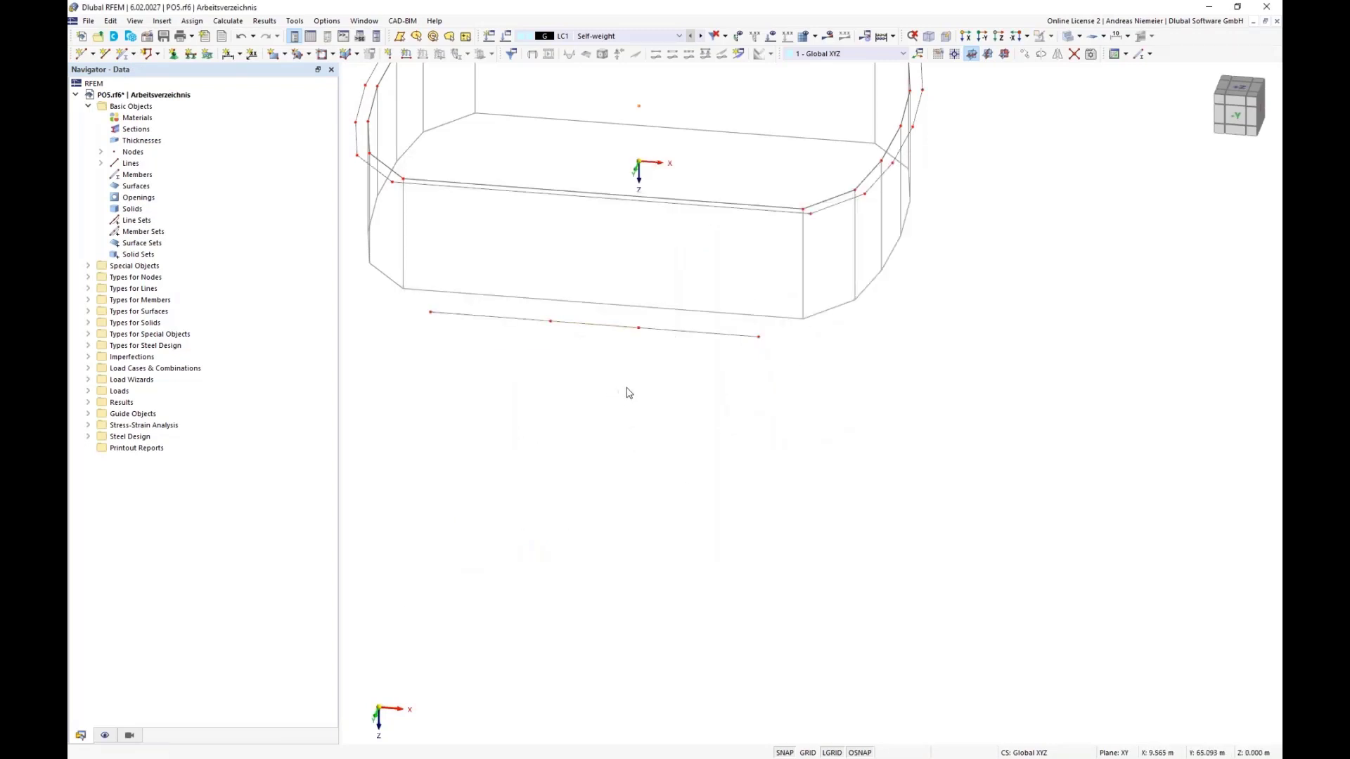
Delete the three segments of the divided line, keeping their four nodes
mouse_move(531, 351)
ctrl+middle_down()
mouse_move(531, 367)
mouse_move(514, 361)
ctrl+middle_up()
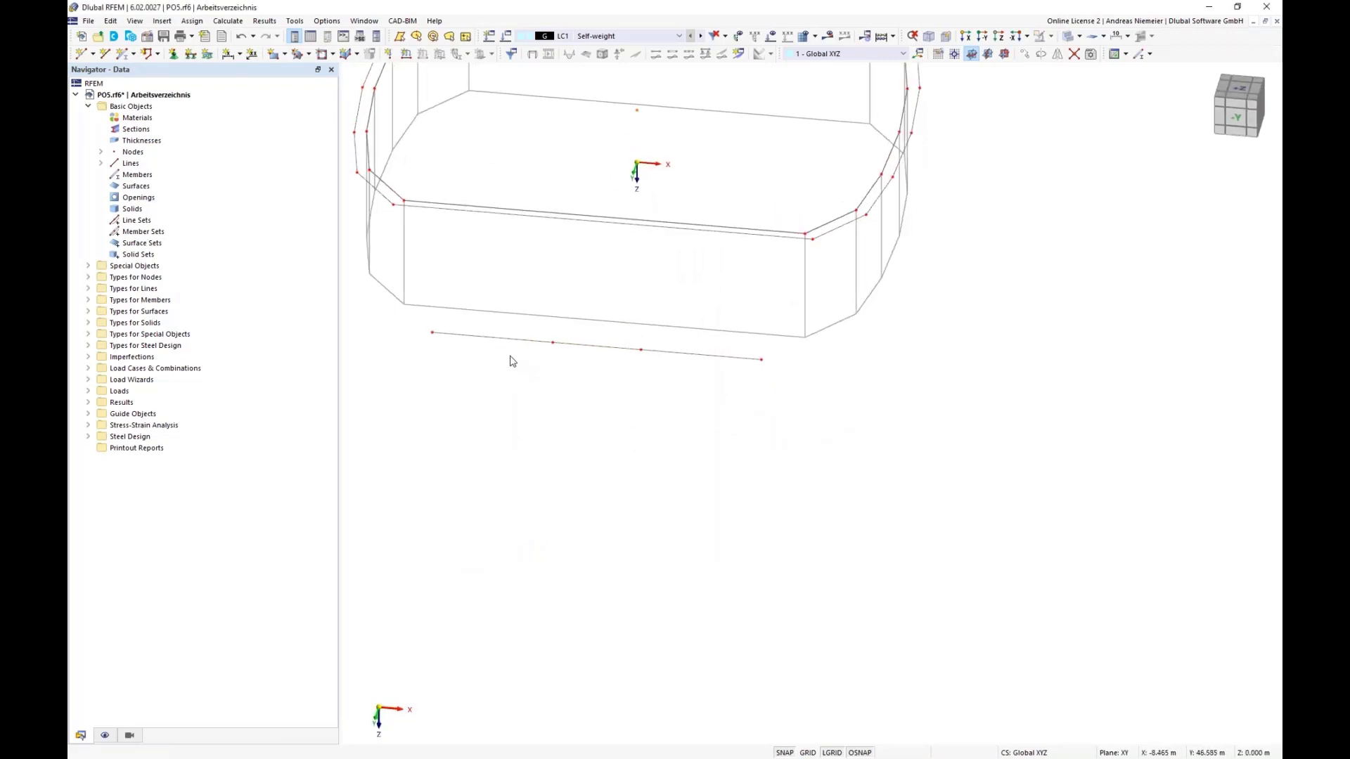
click(500, 338)
key(Delete)
click(598, 346)
key(Delete)
click(665, 351)
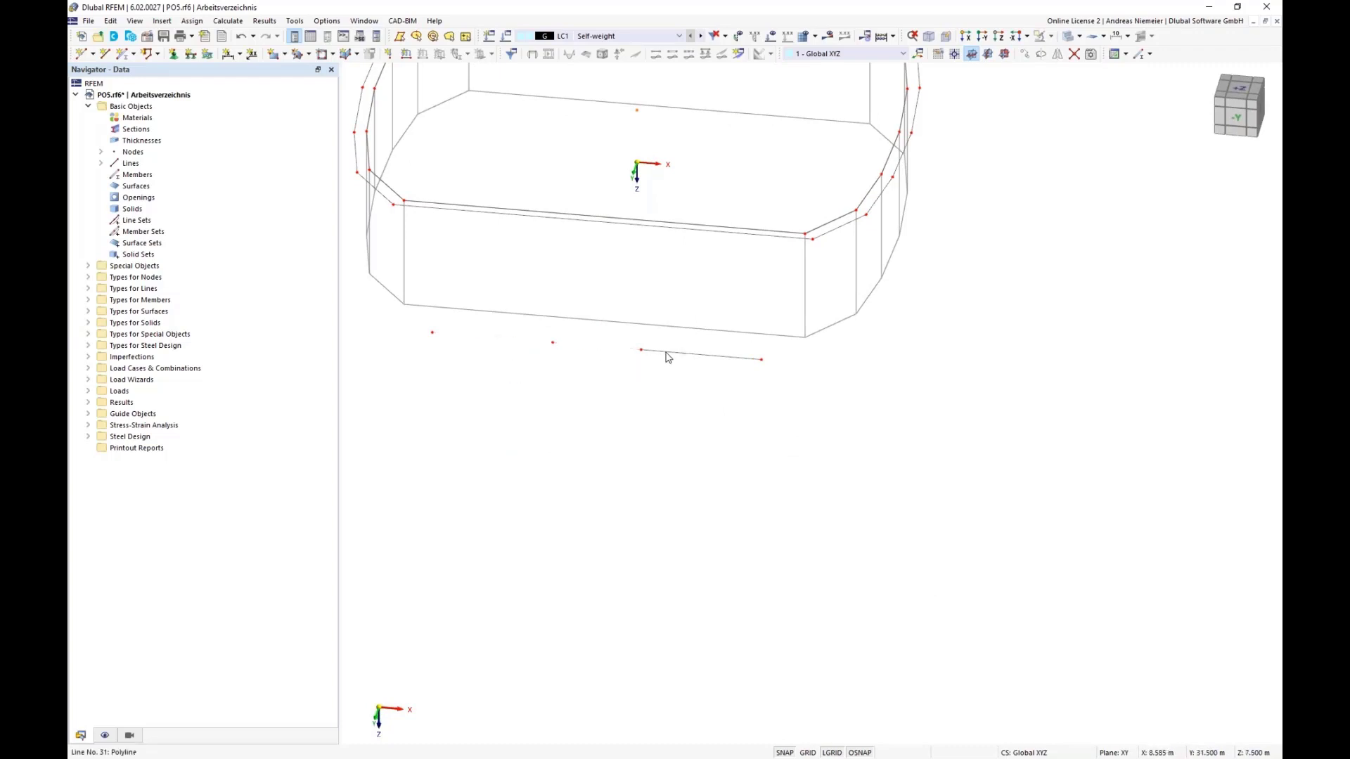
key(Delete)
Mirror the four front nodes as a copy about the XZ plane through point P at 0, 0, 0
middle_drag(680, 416, 639, 401)
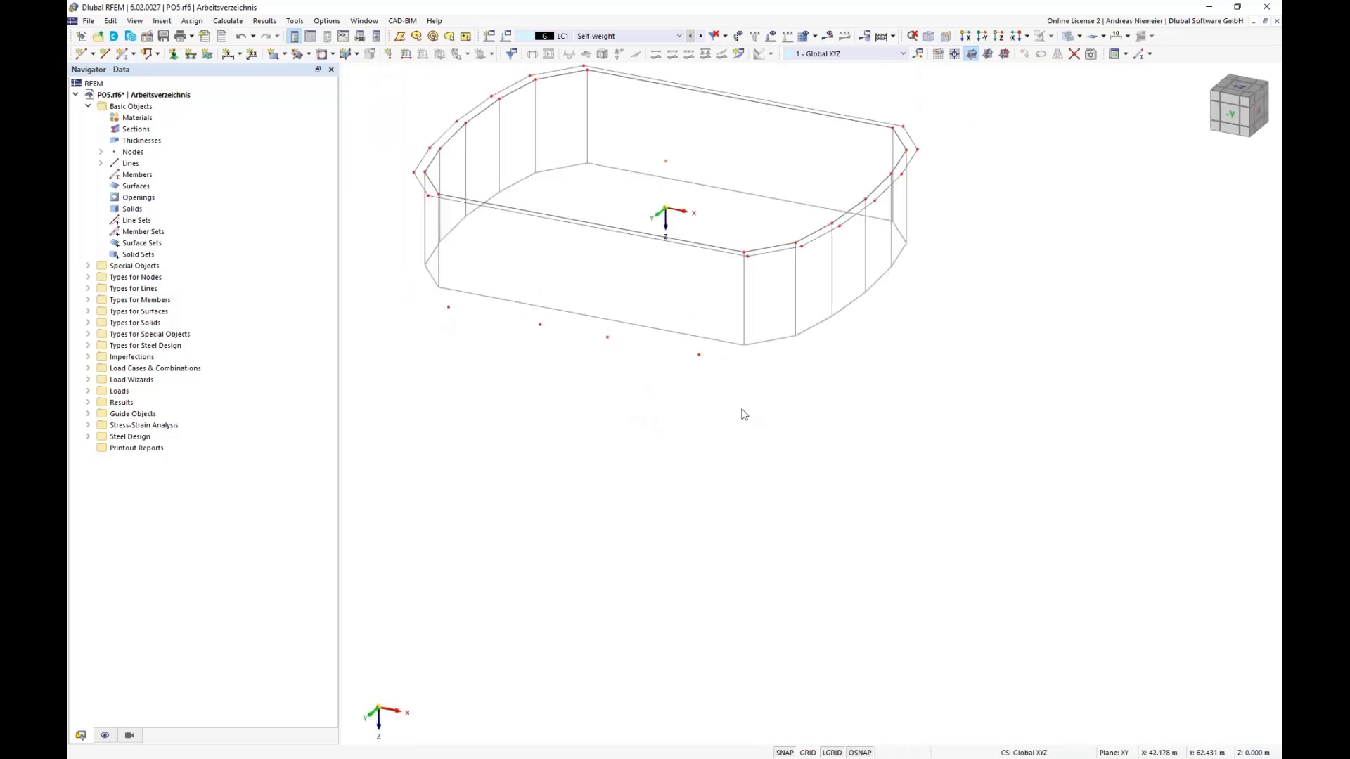
middle_drag(758, 380, 600, 368)
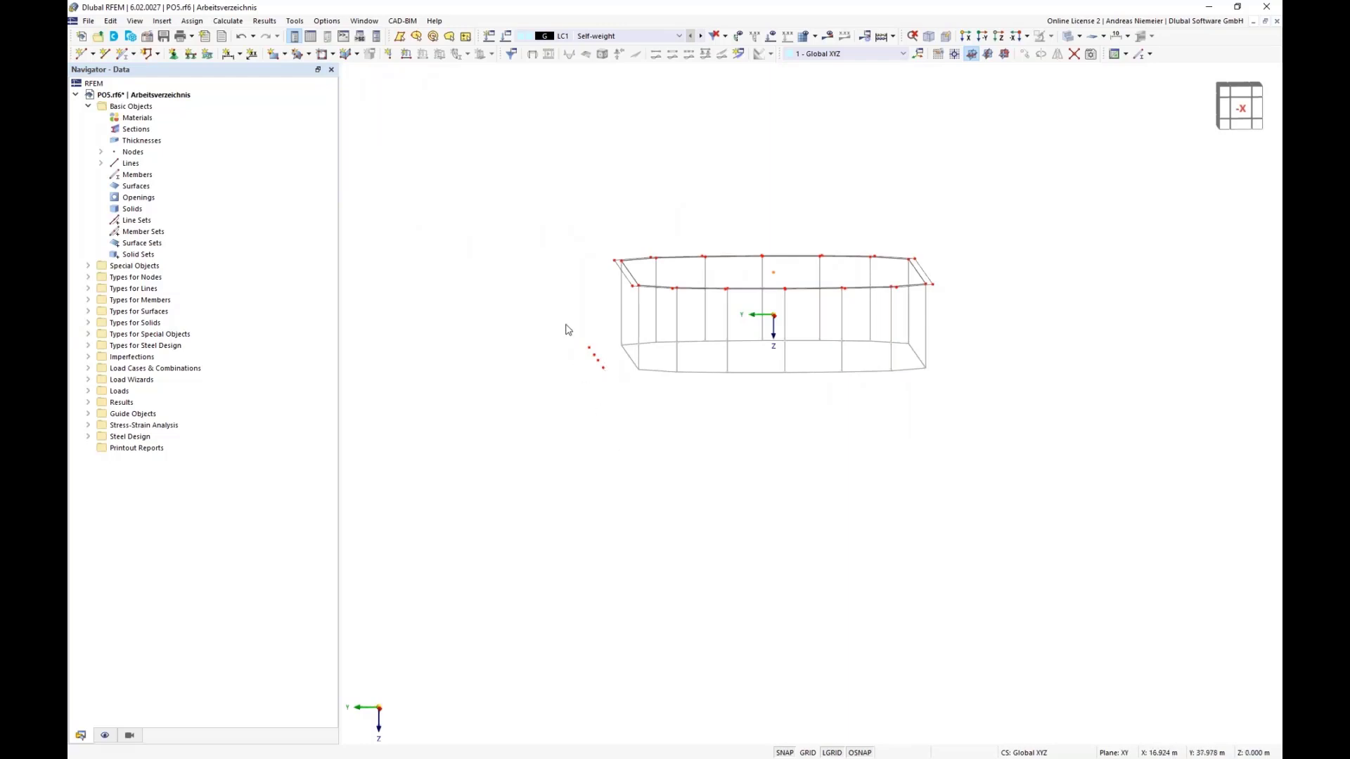
click(1057, 54)
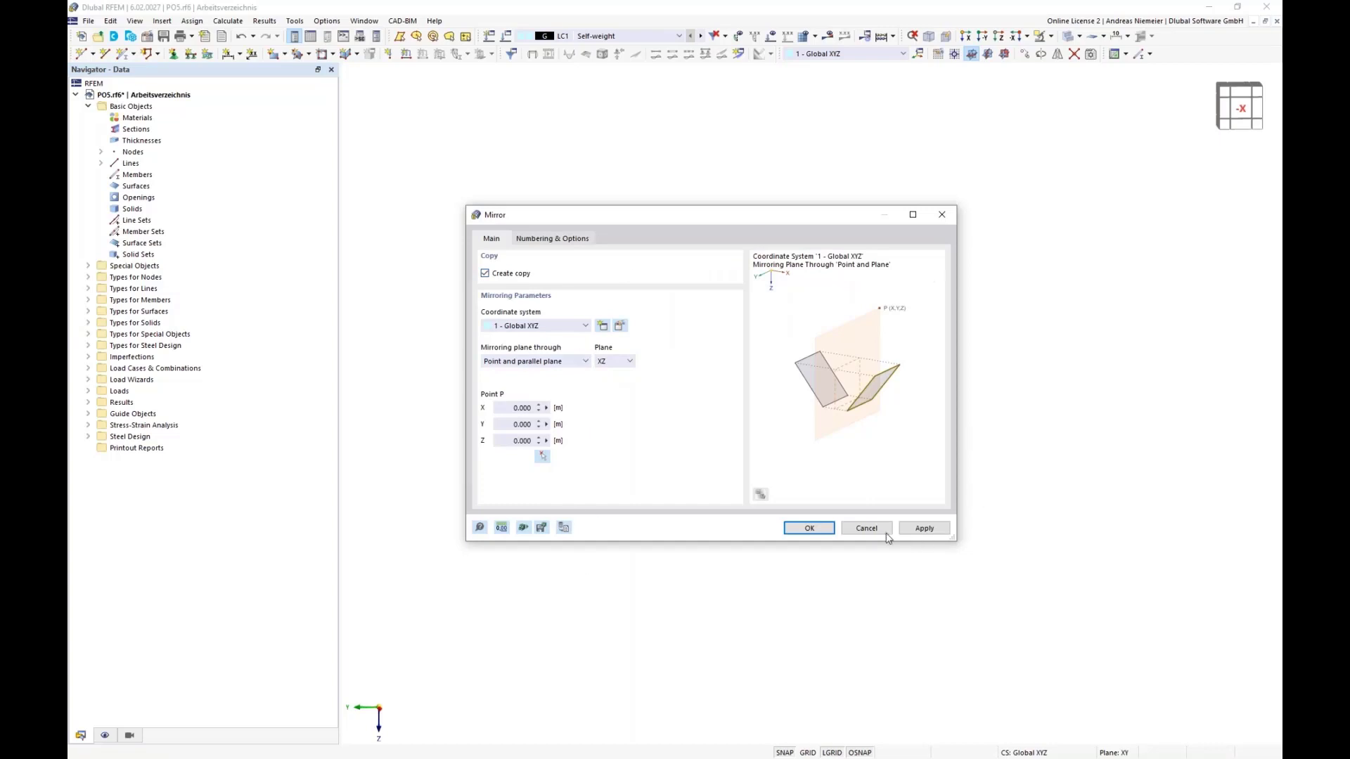
click(603, 362)
click(606, 395)
click(810, 529)
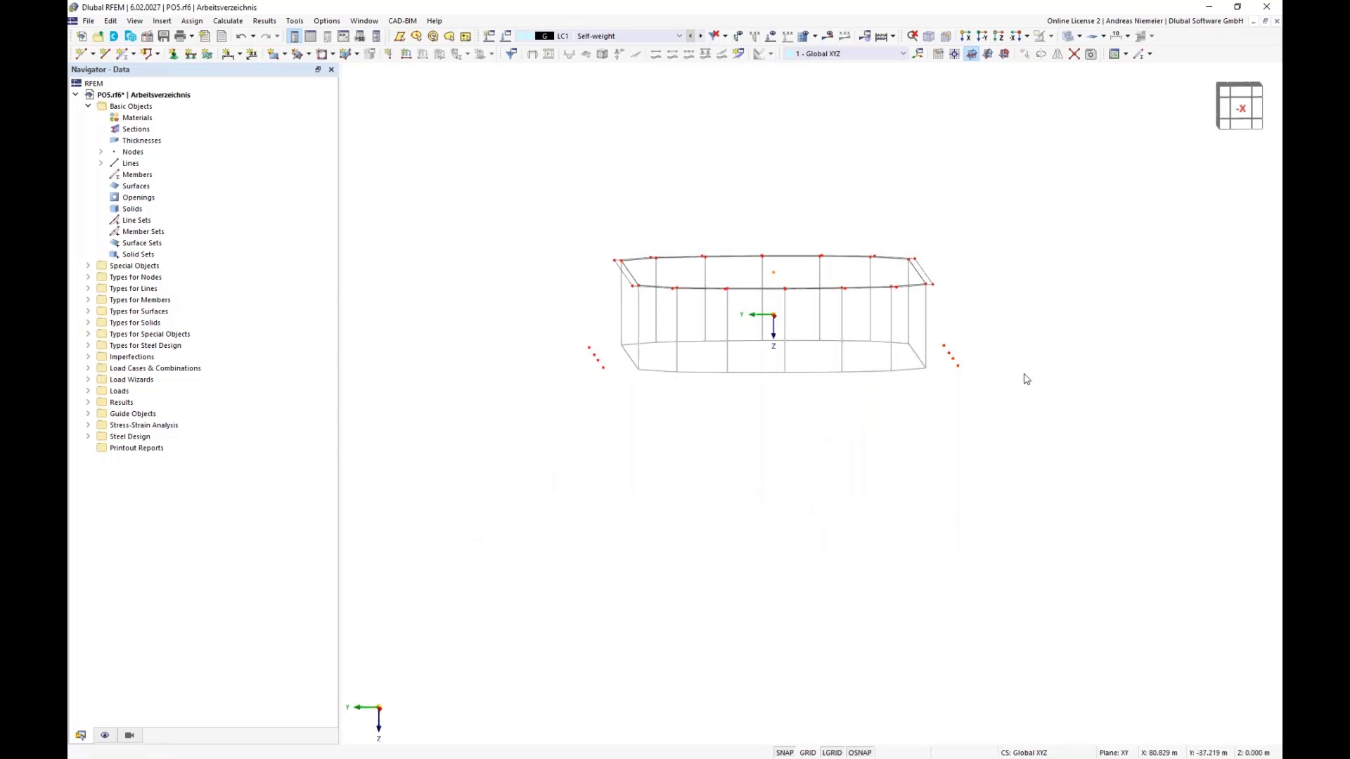
Examine the upper outline and base nodes in the -X view and the -Y view
ctrl+middle_drag(618, 458, 665, 466)
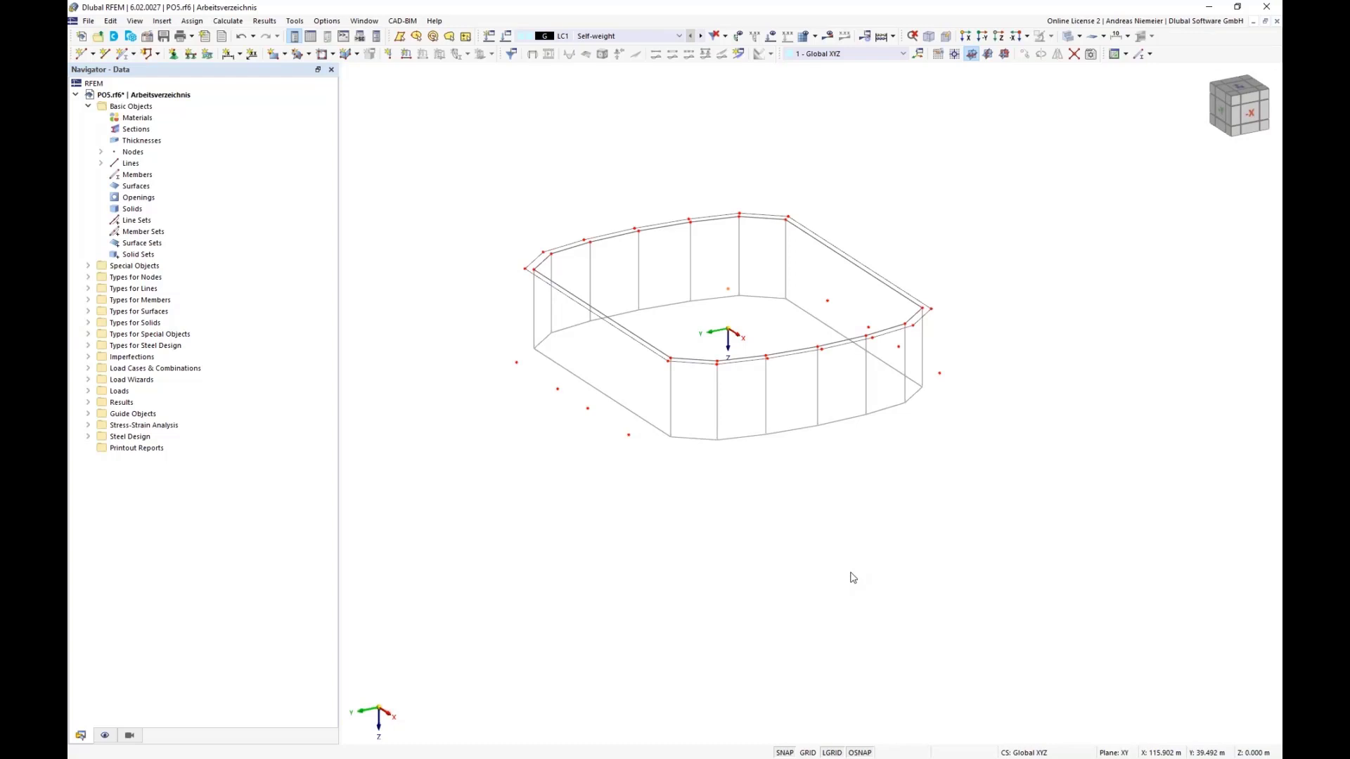
click(1253, 115)
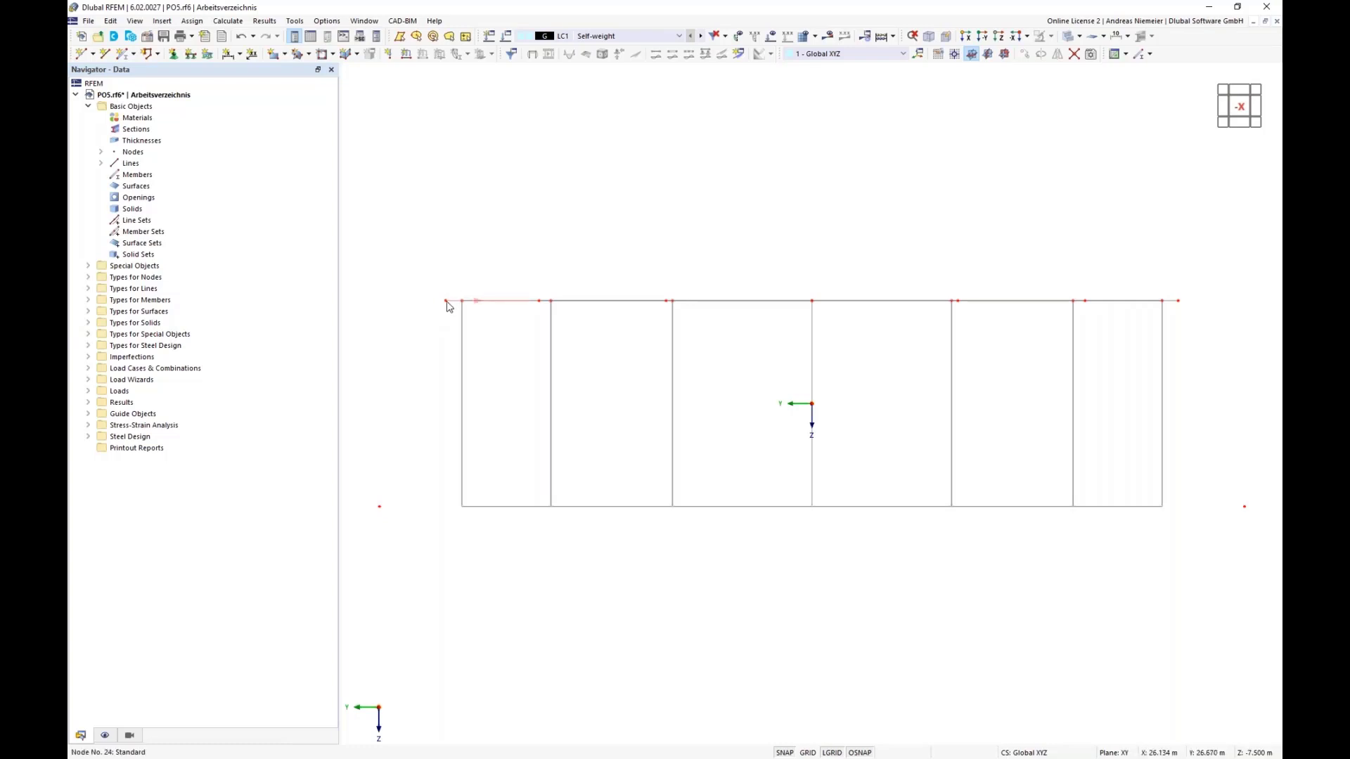
mouse_move(447, 306)
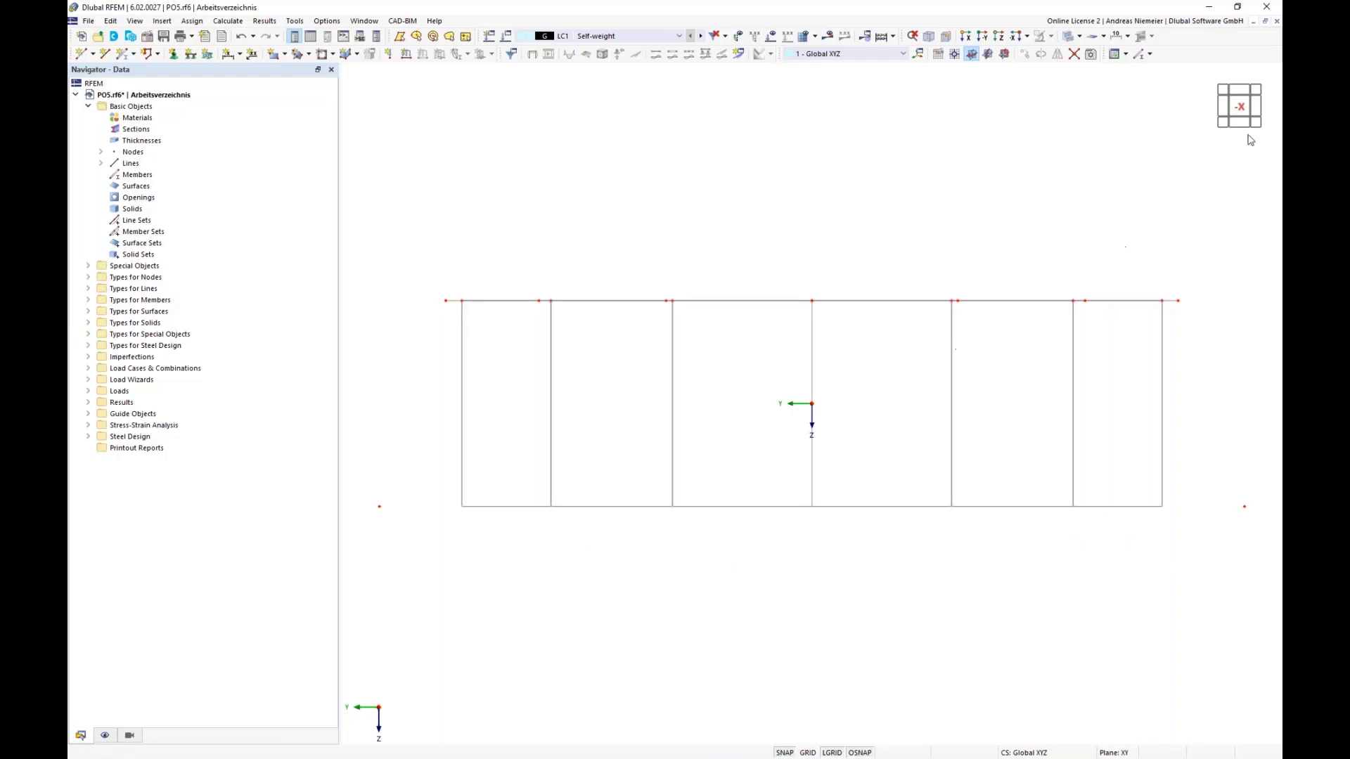
click(1220, 111)
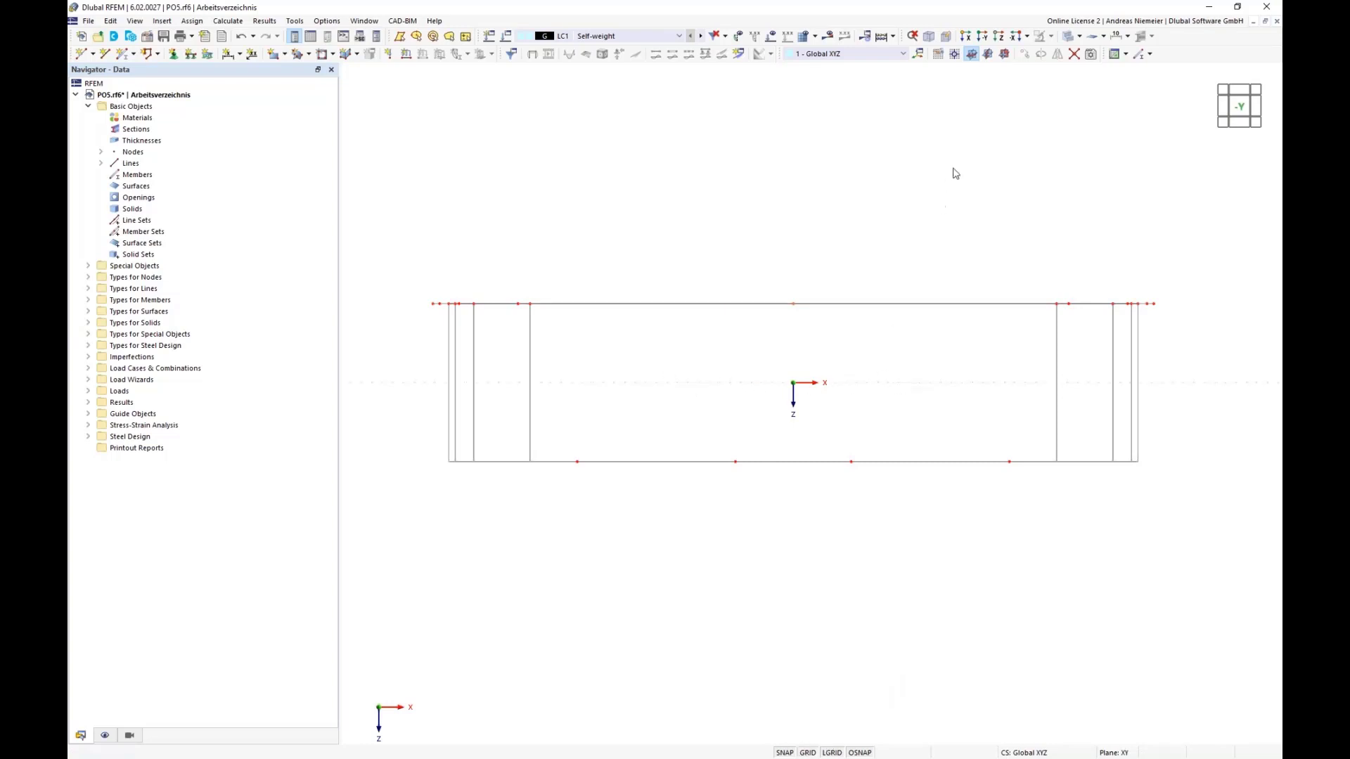
Set the work plane origin at the base node at 5.5, 31.5, 7.5 m and orient the work plane to YZ
click(955, 54)
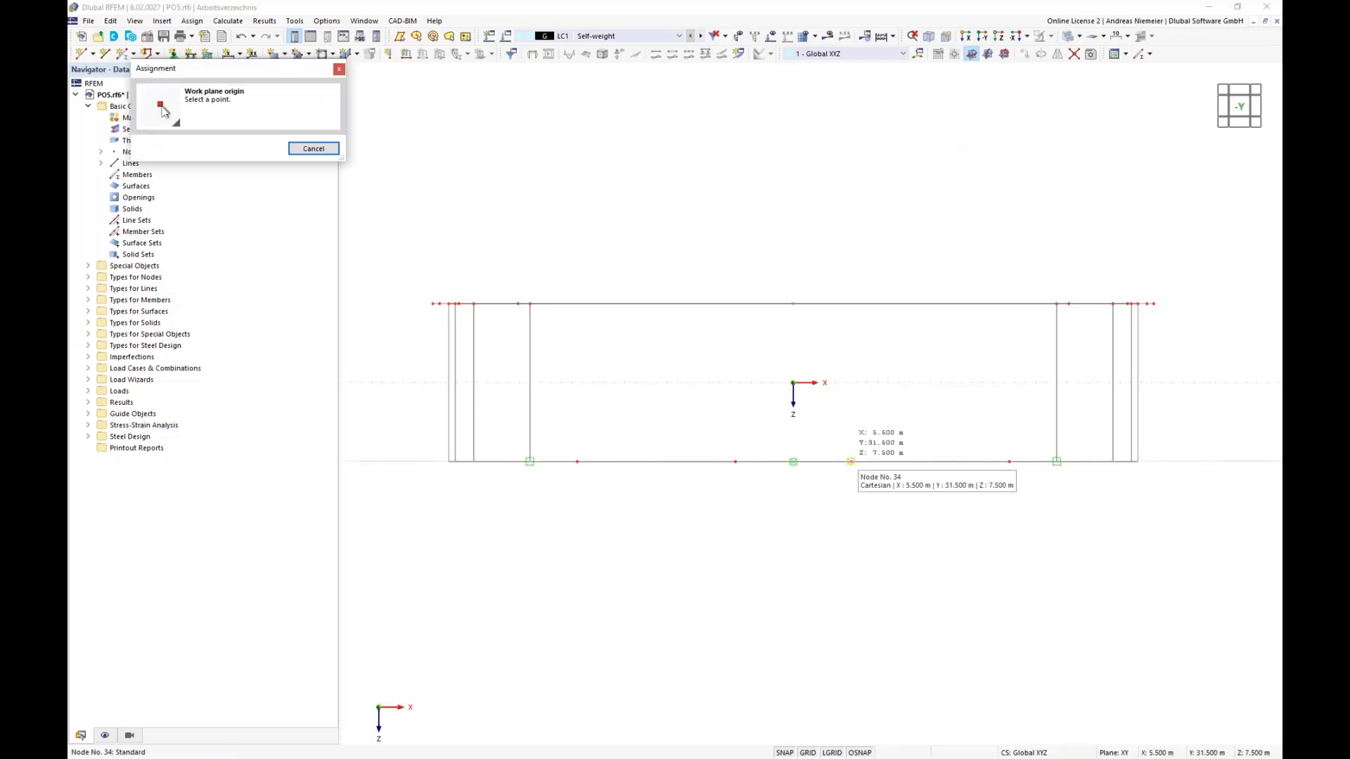
click(851, 461)
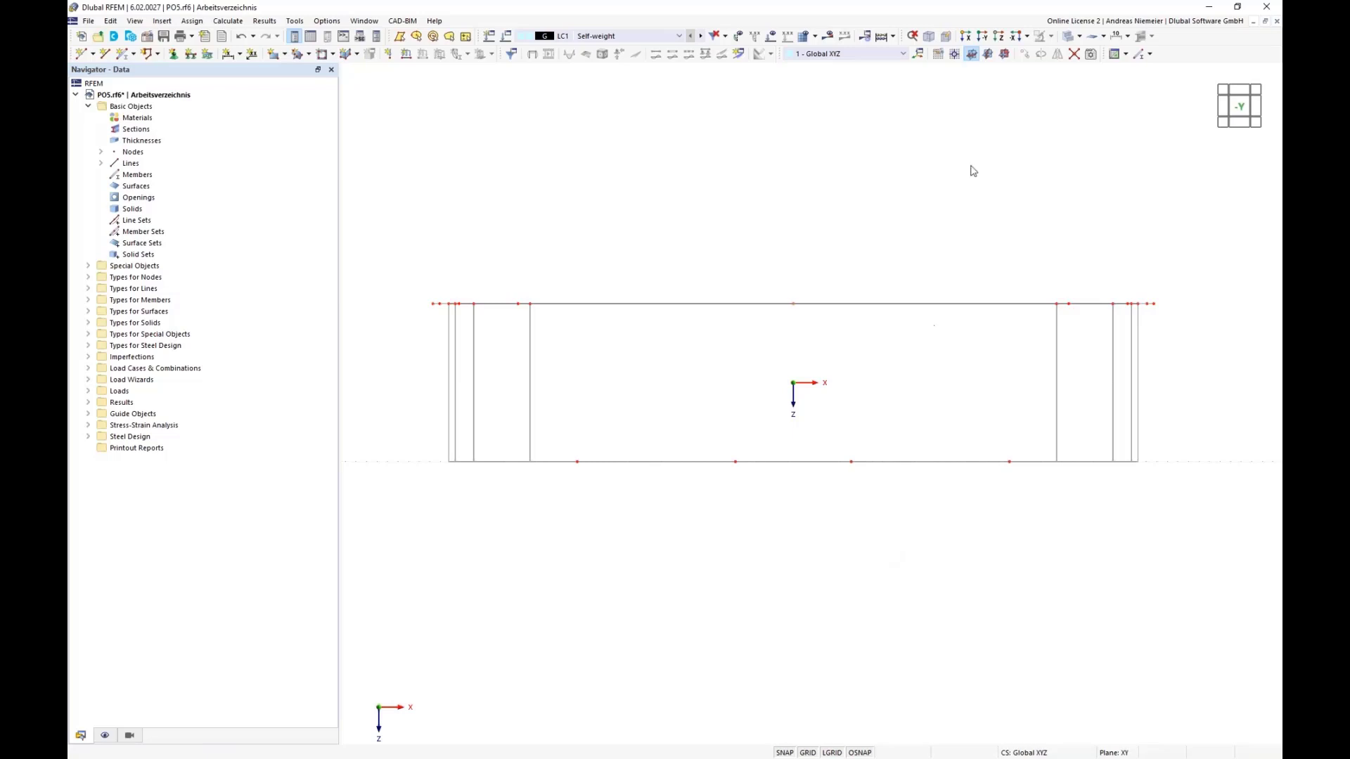
click(988, 57)
Create a rectangular surface with stiffness type Without Thickness in the YZ work plane, large enough to span the whole building
ctrl+middle_drag(951, 369, 794, 368)
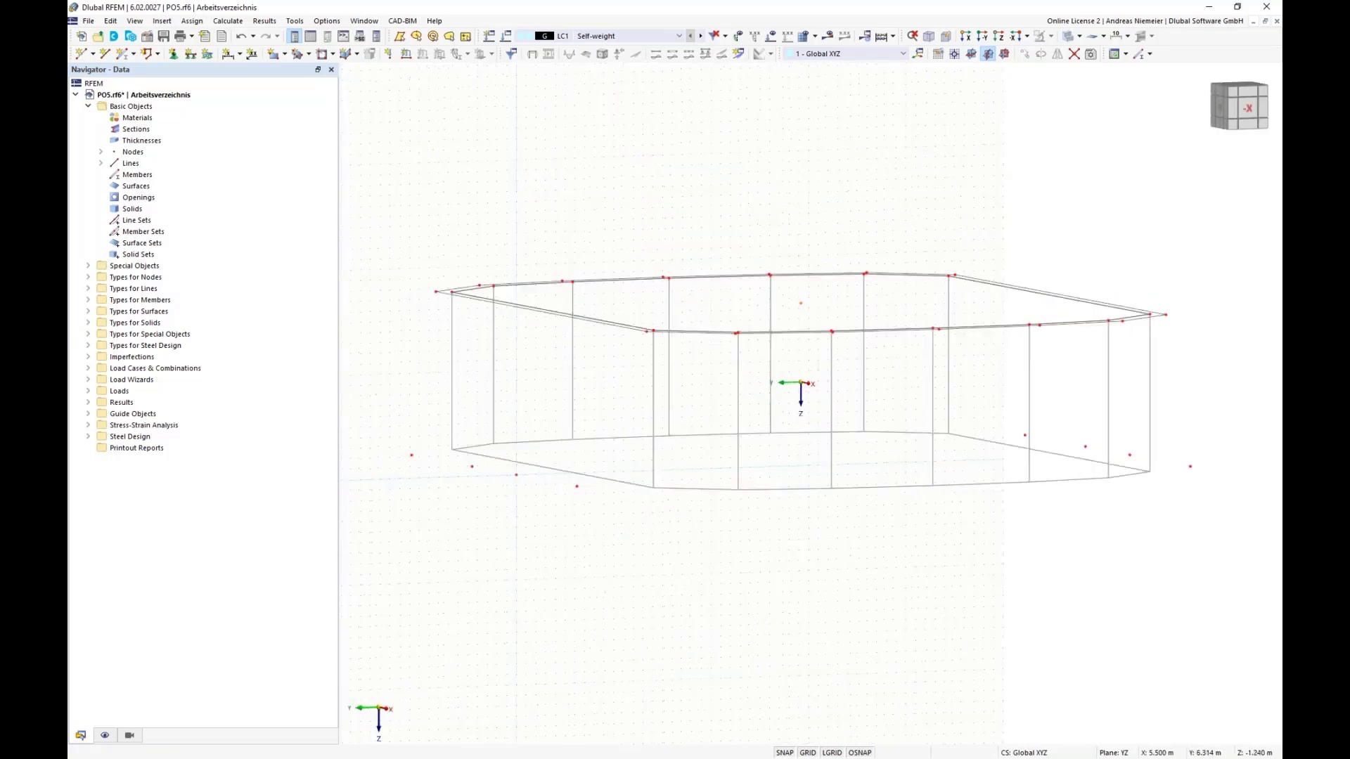
scroll(798, 418, down, 6)
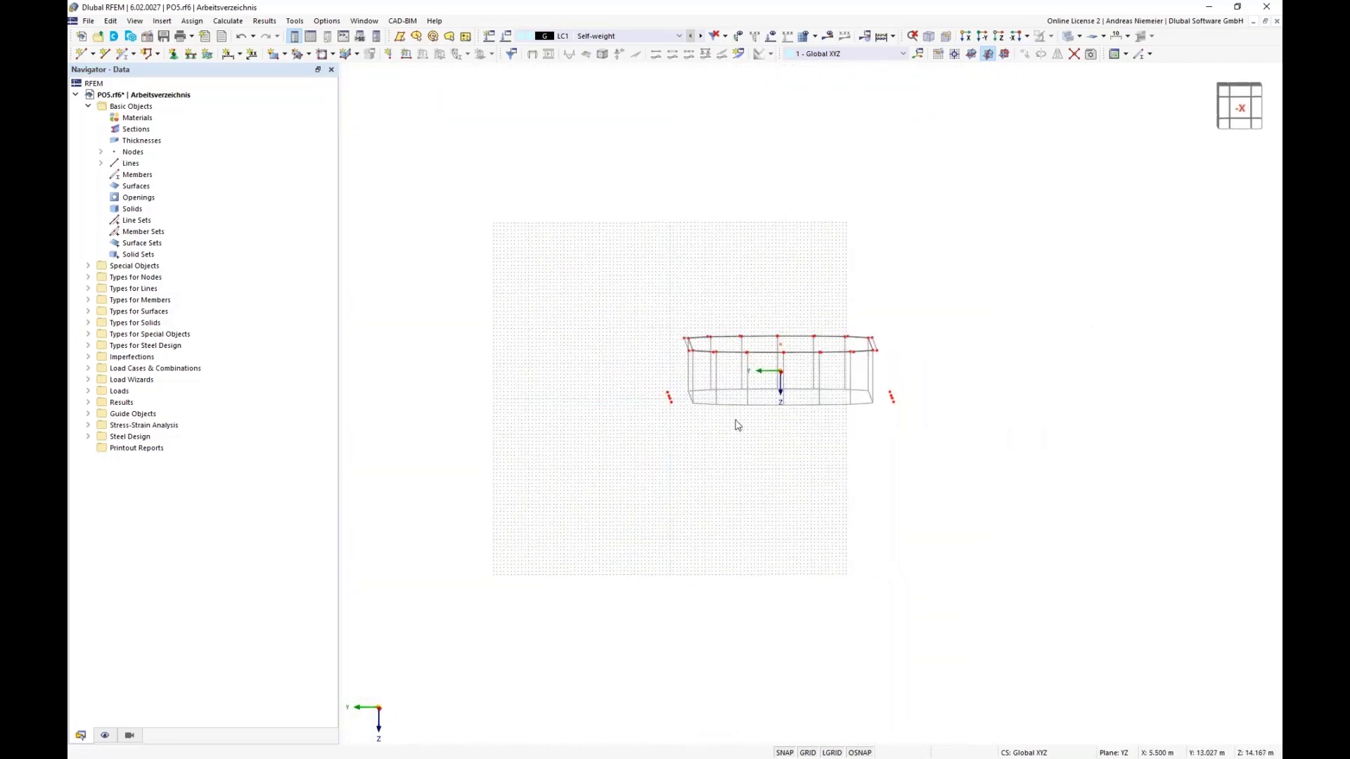
click(286, 55)
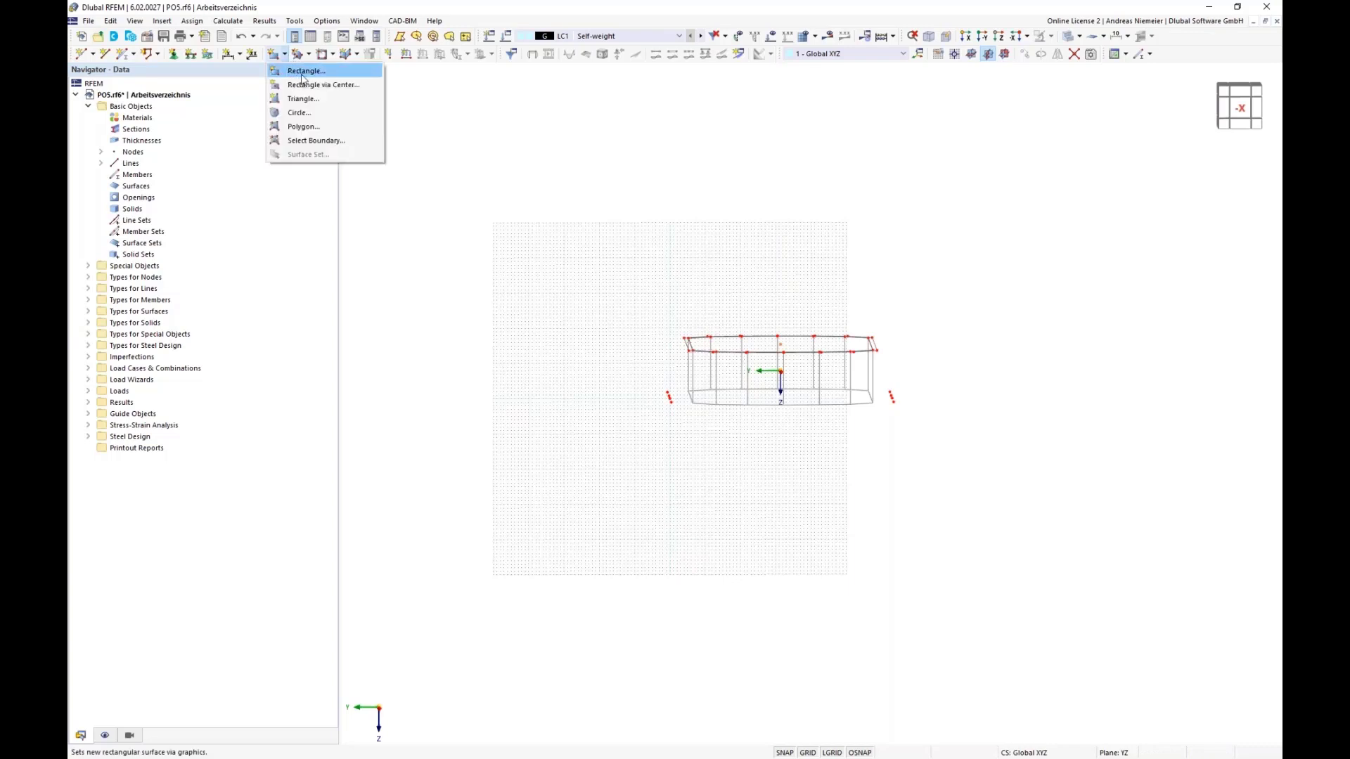
click(302, 73)
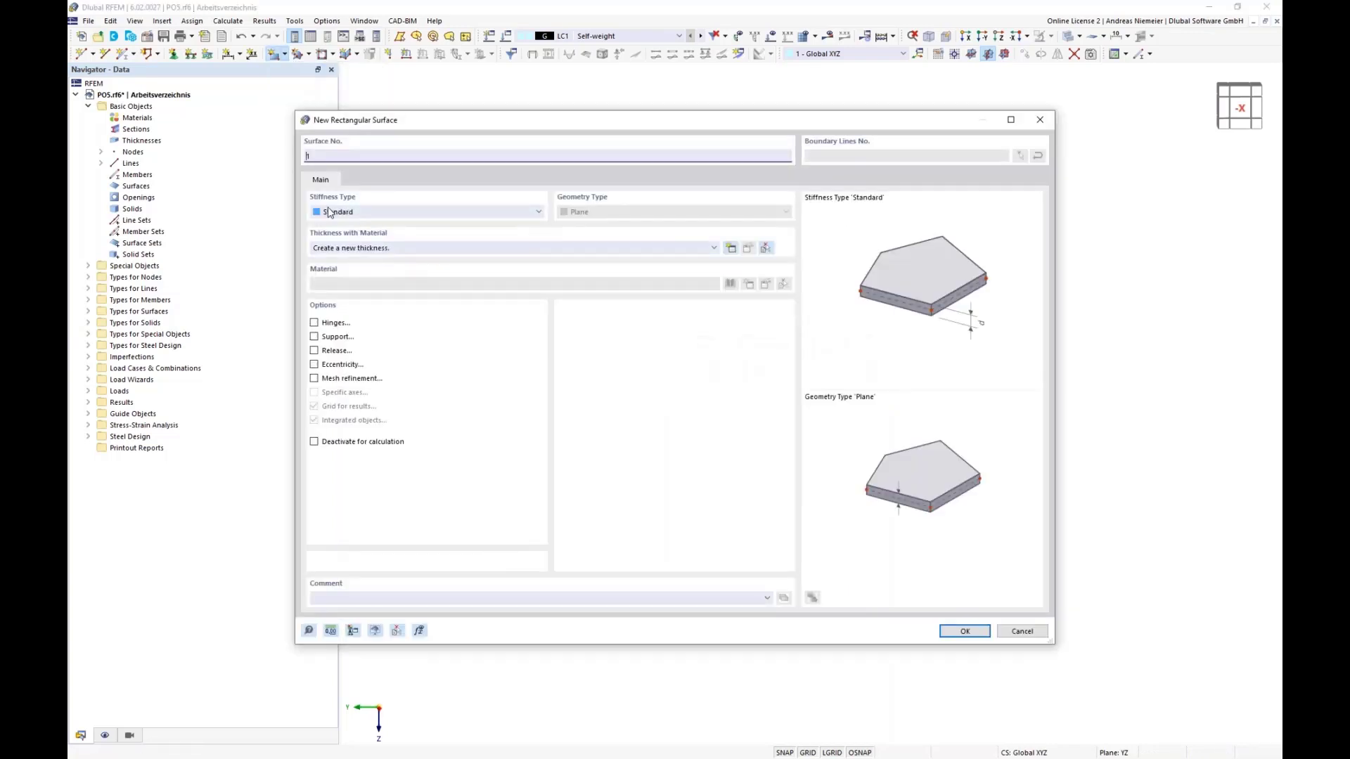
click(395, 213)
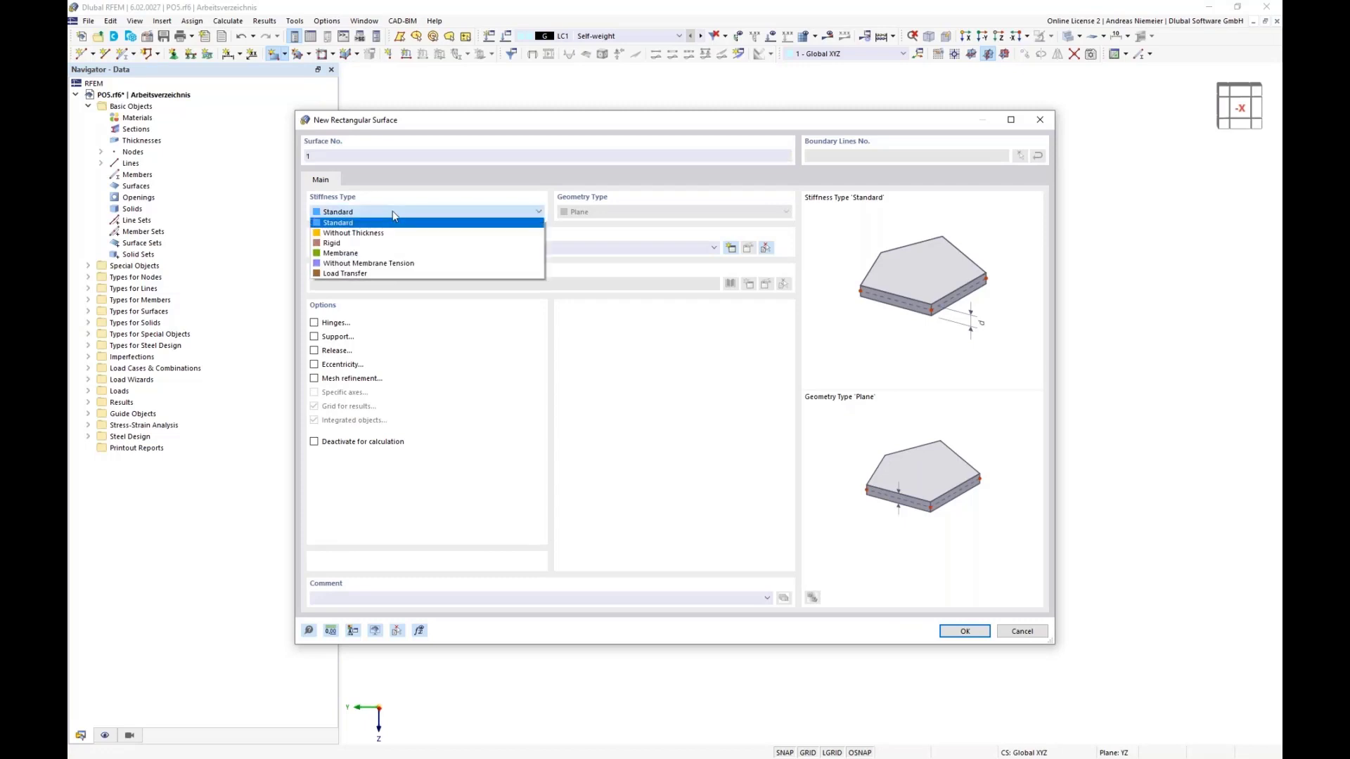
click(387, 233)
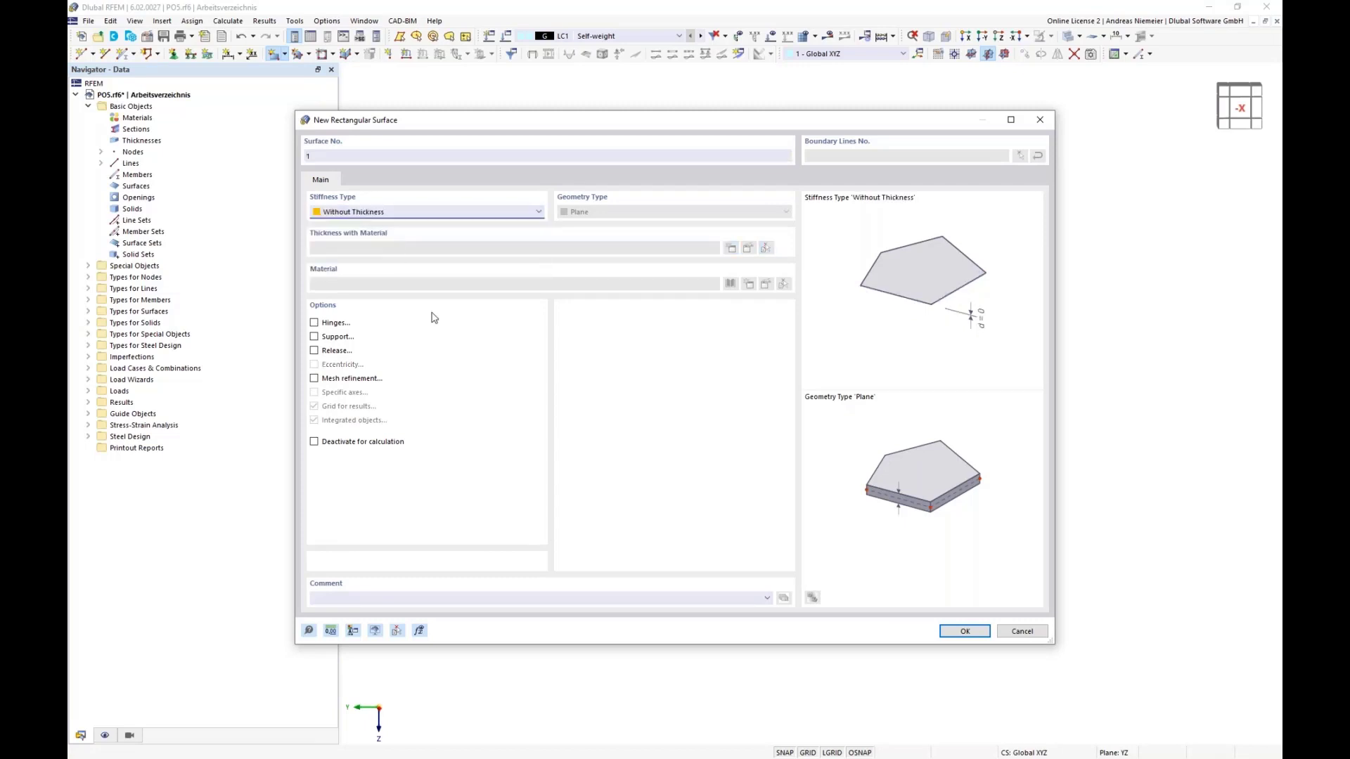
click(959, 631)
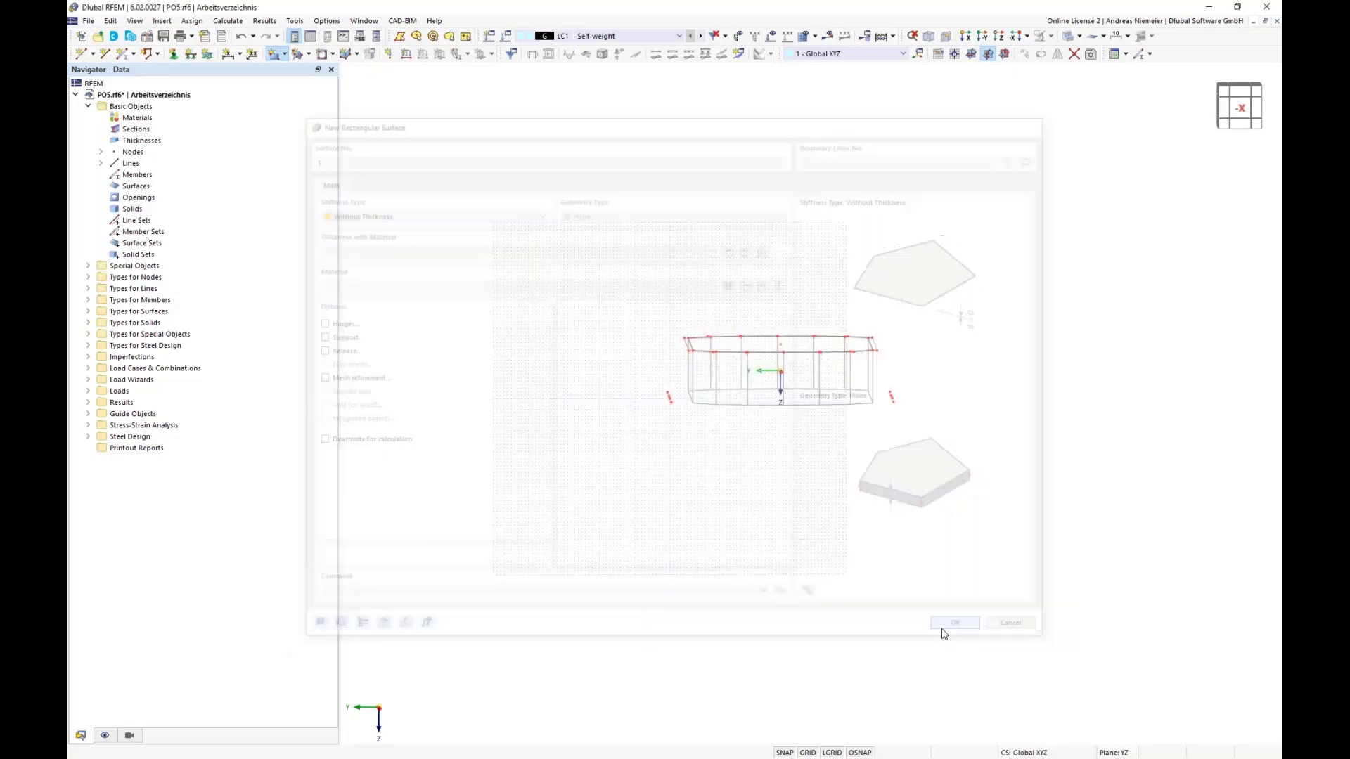
click(644, 325)
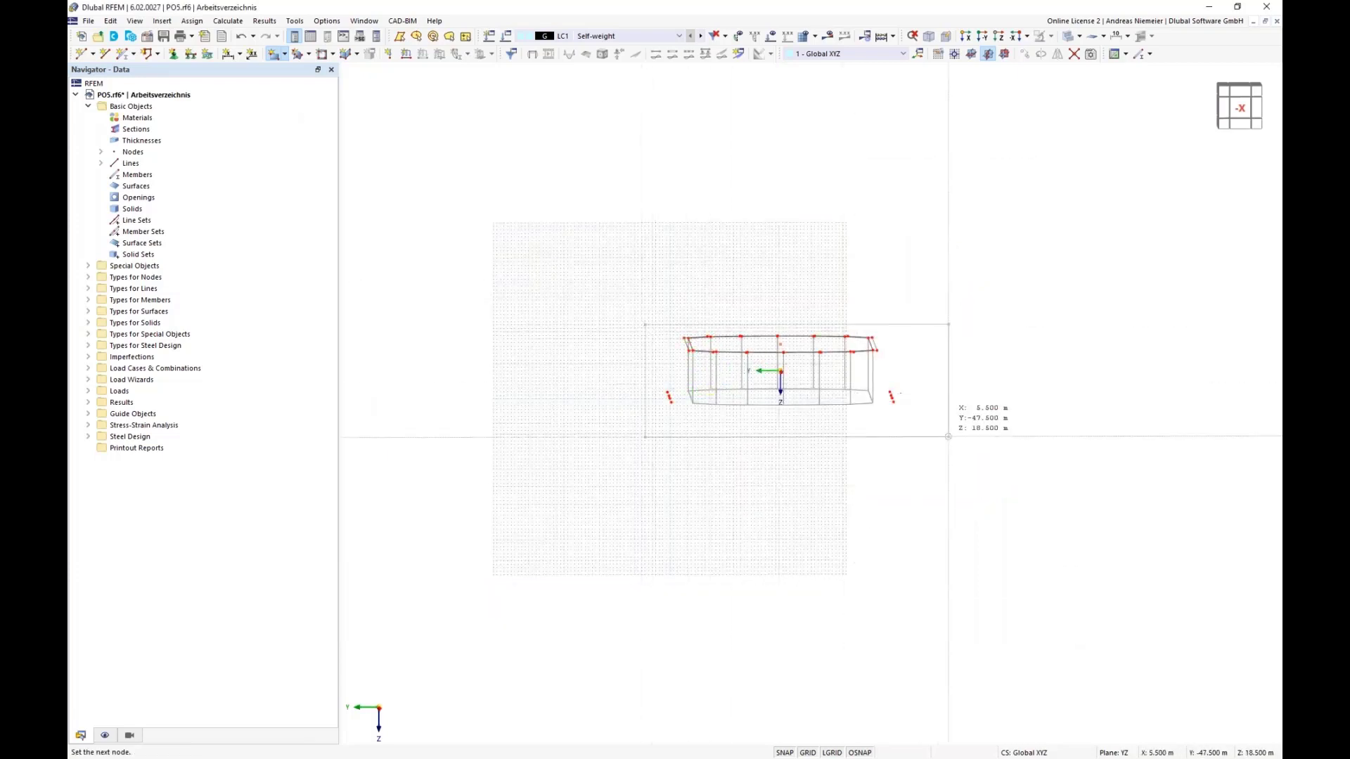
click(938, 423)
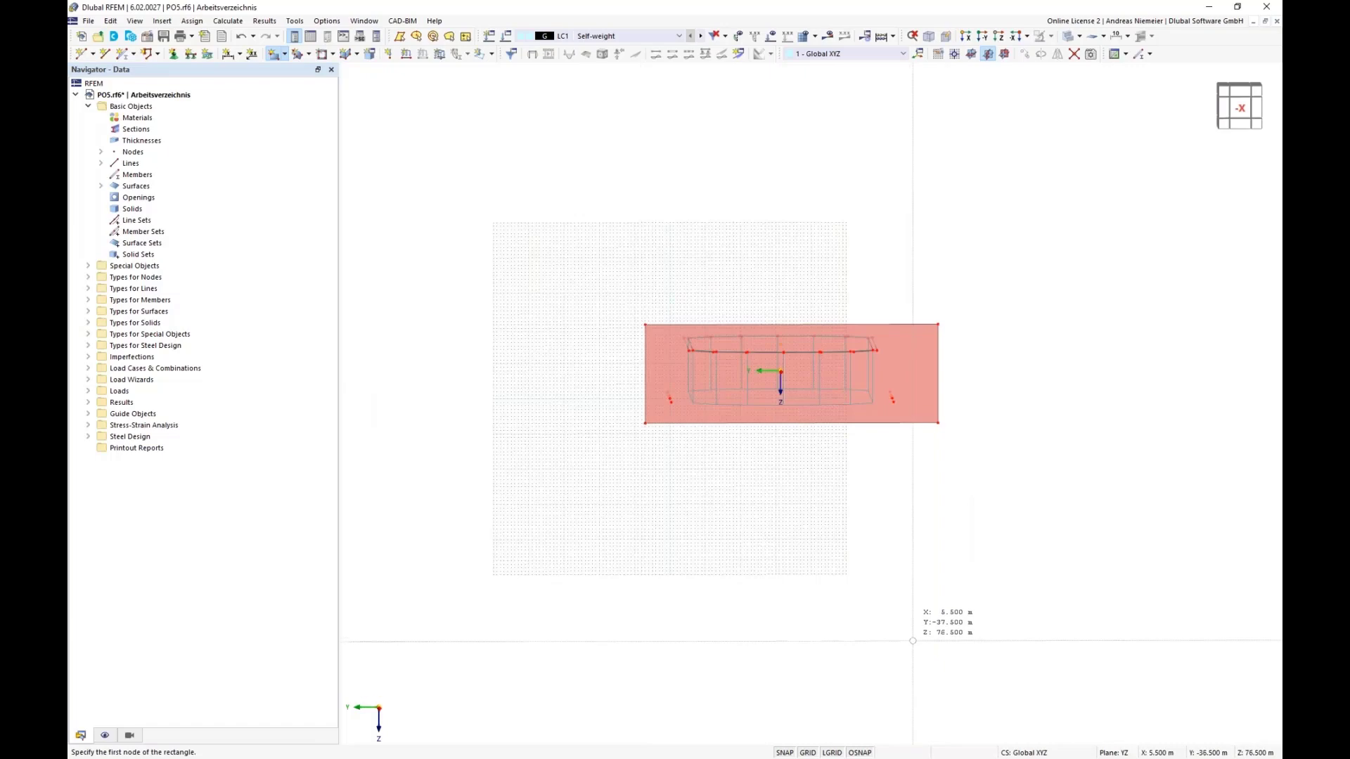
Connect the rectangular surface with the outer ring on both long sides to create intersection nodes on the ring
middle_drag(907, 465, 854, 478)
scroll(833, 357, up, 3)
scroll(801, 369, up, 3)
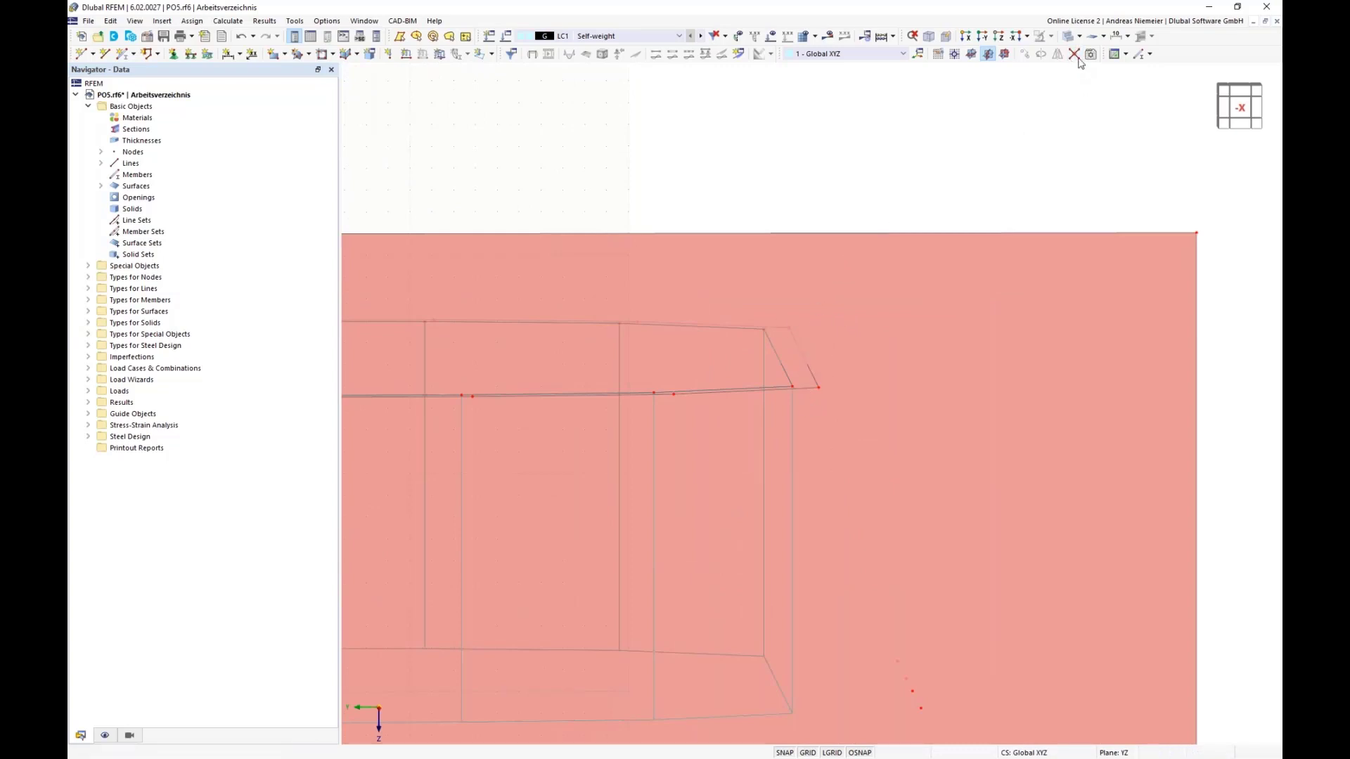
drag(891, 170, 796, 406)
scroll(1014, 432, down, 5)
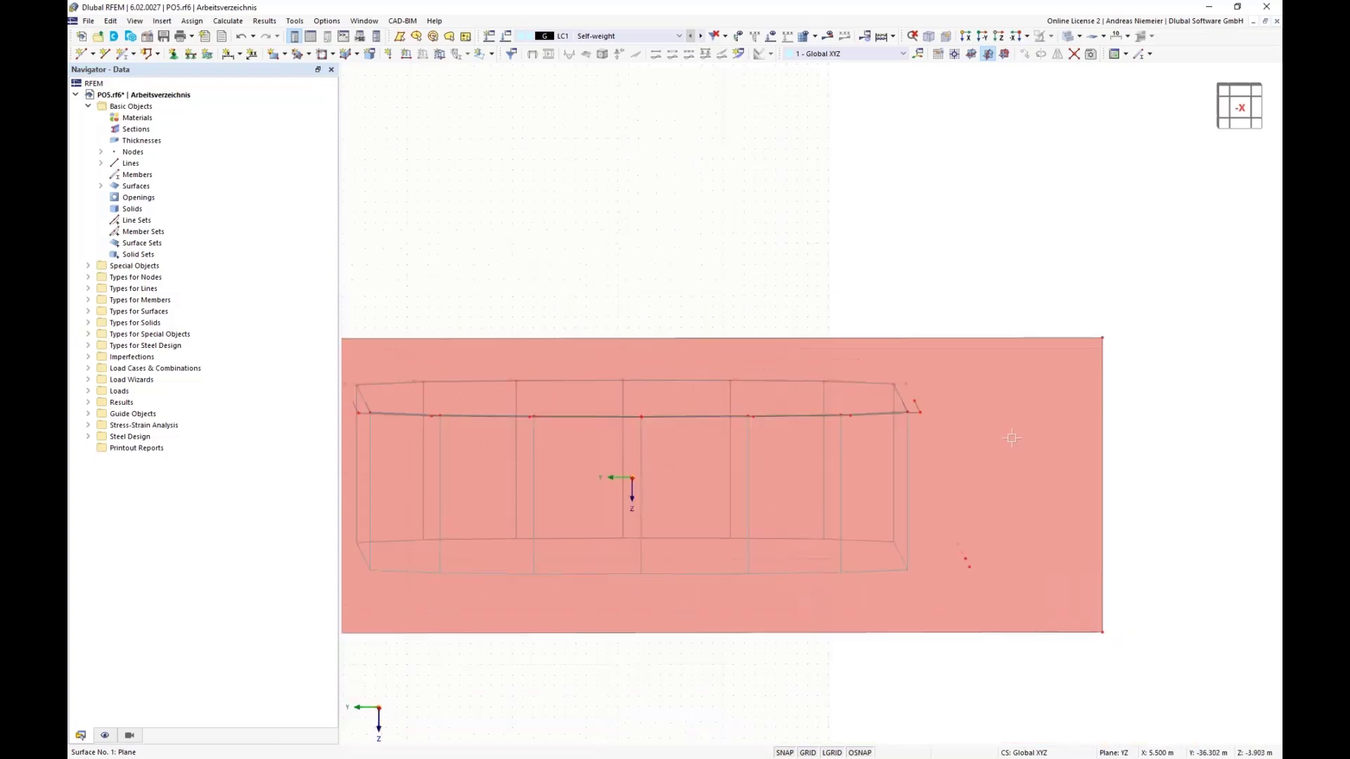
scroll(447, 404, up, 1)
scroll(447, 403, up, 2)
drag(489, 248, 463, 442)
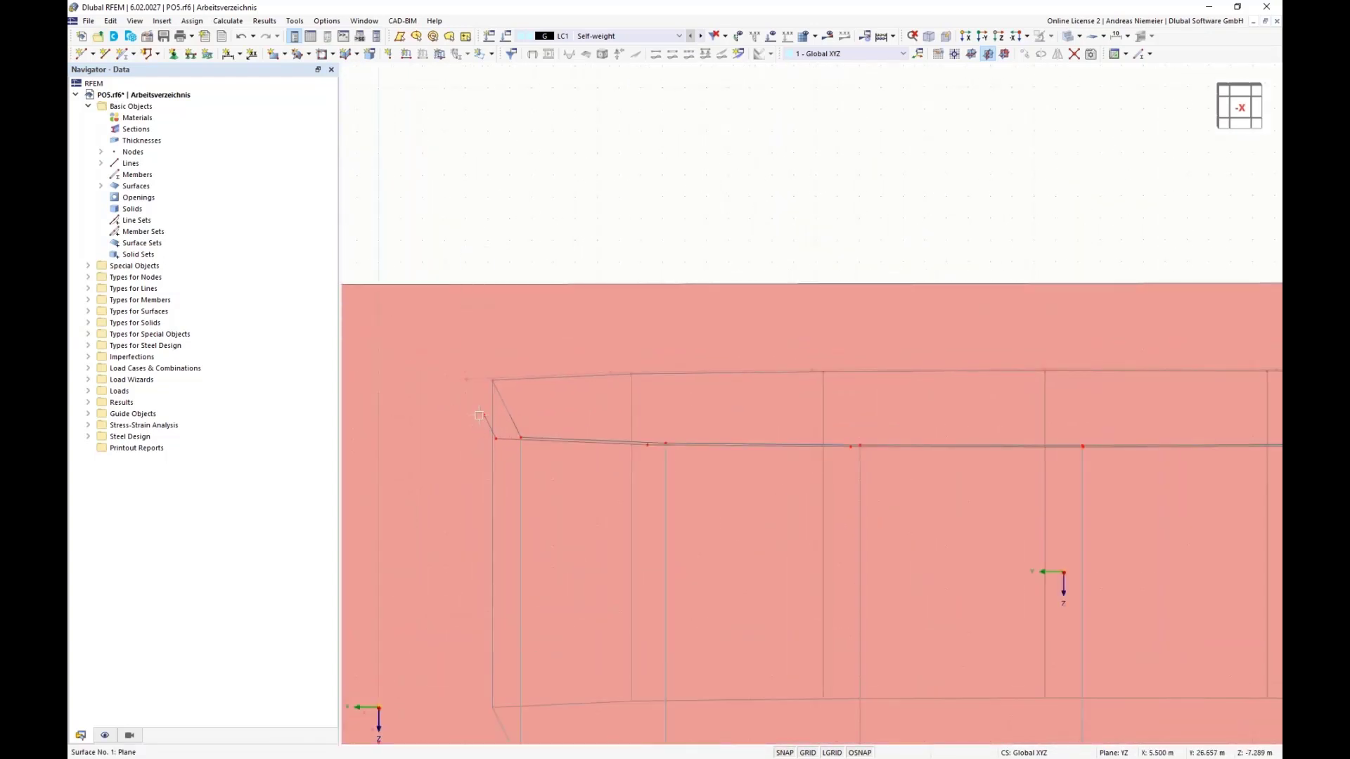
scroll(478, 415, down, 5)
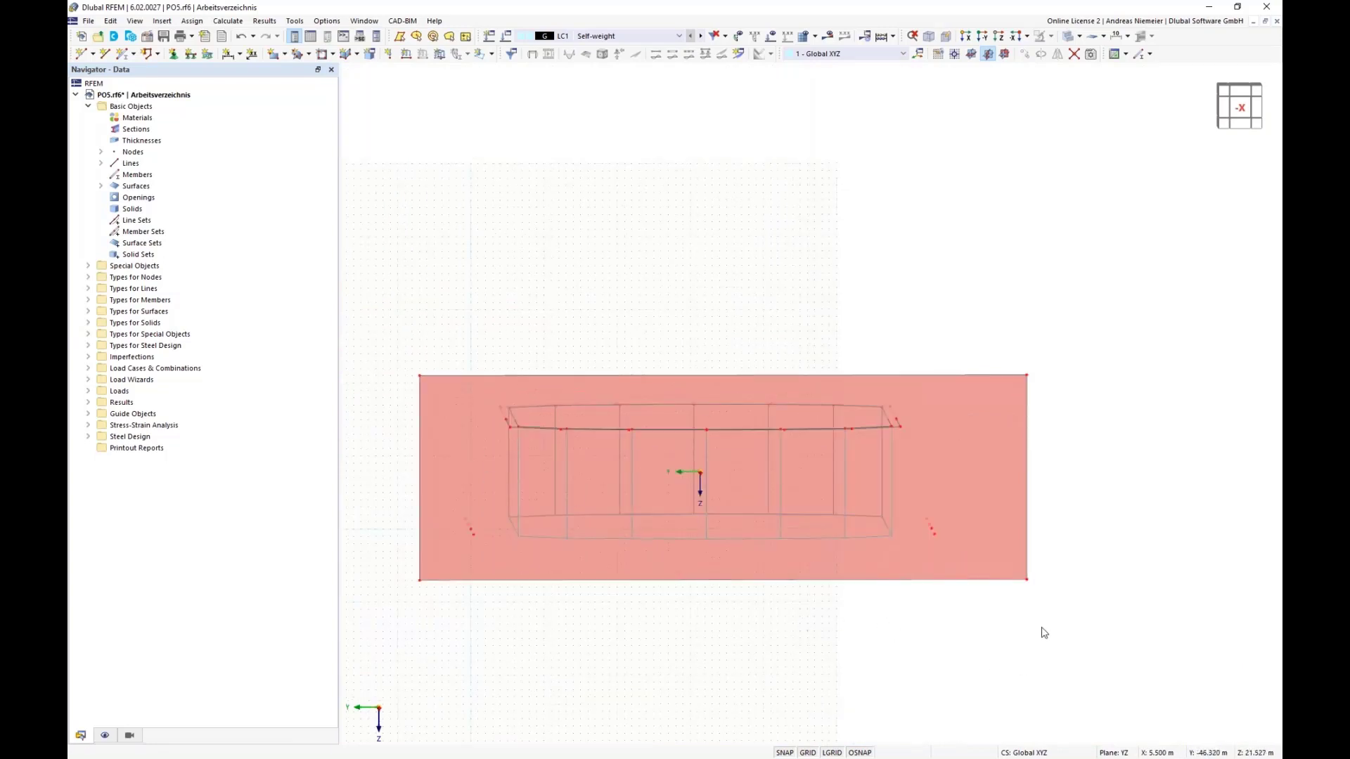
Delete the auxiliary rectangular surface together with its boundary lines and corner nodes
drag(1049, 618, 1011, 365)
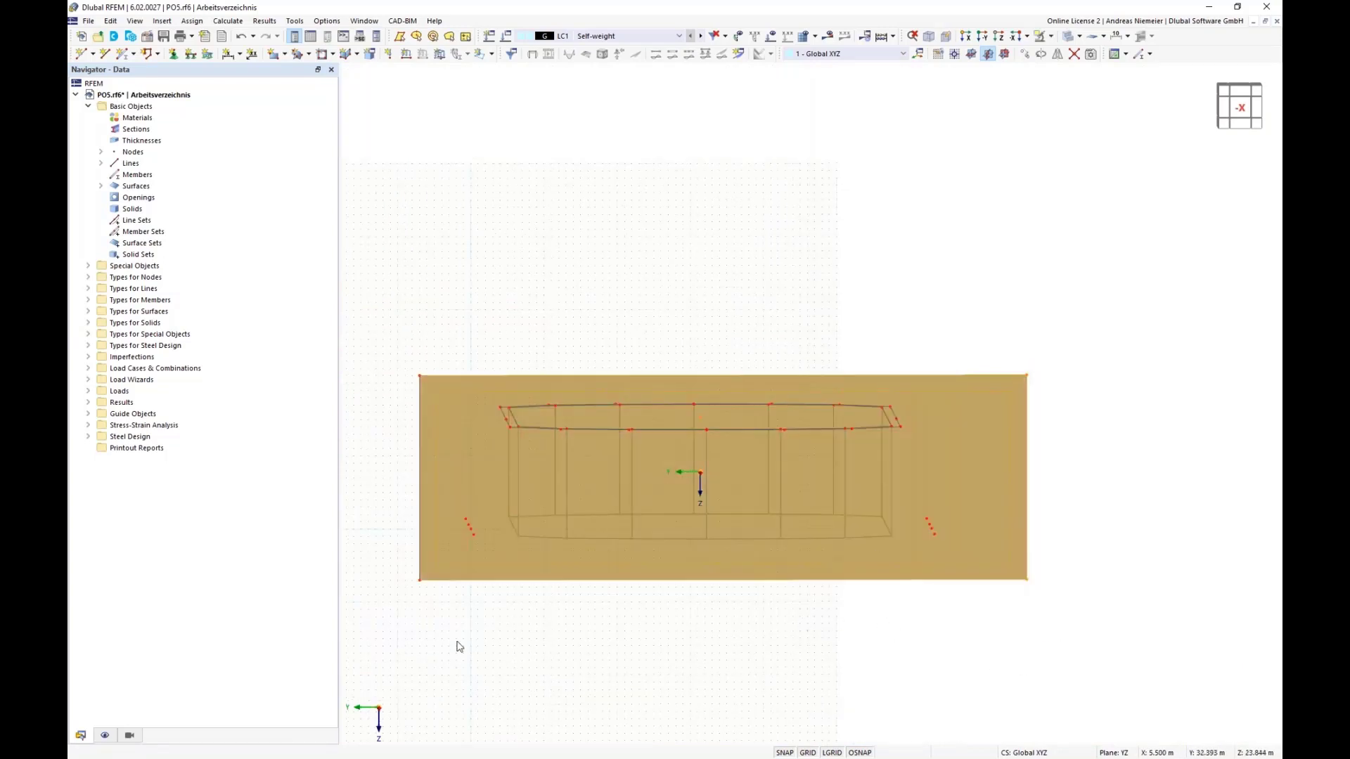
drag(426, 616, 363, 360)
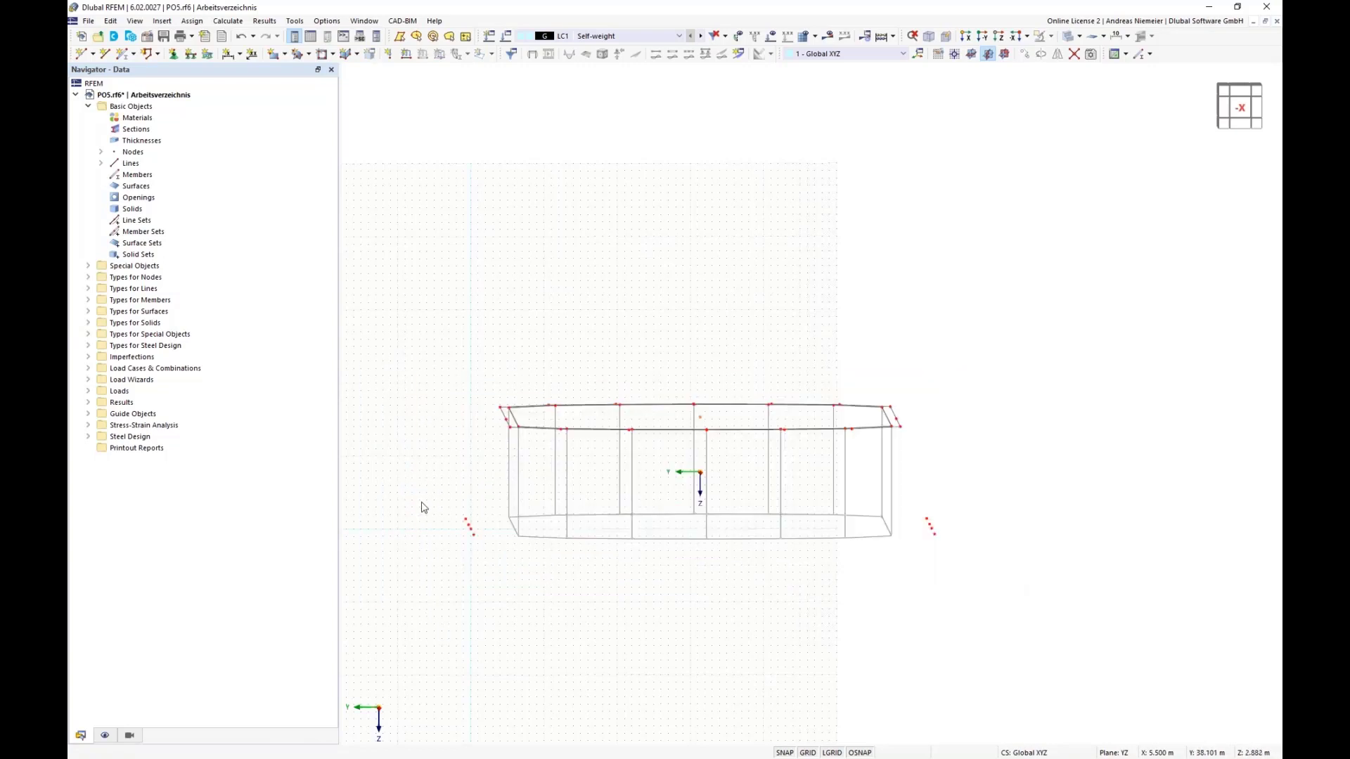
Draw an arc from the base node at Y 31.5 m through the outer ring's intersection node to the opposite base node at Y -31.5 m
ctrl+middle_drag(432, 541, 482, 484)
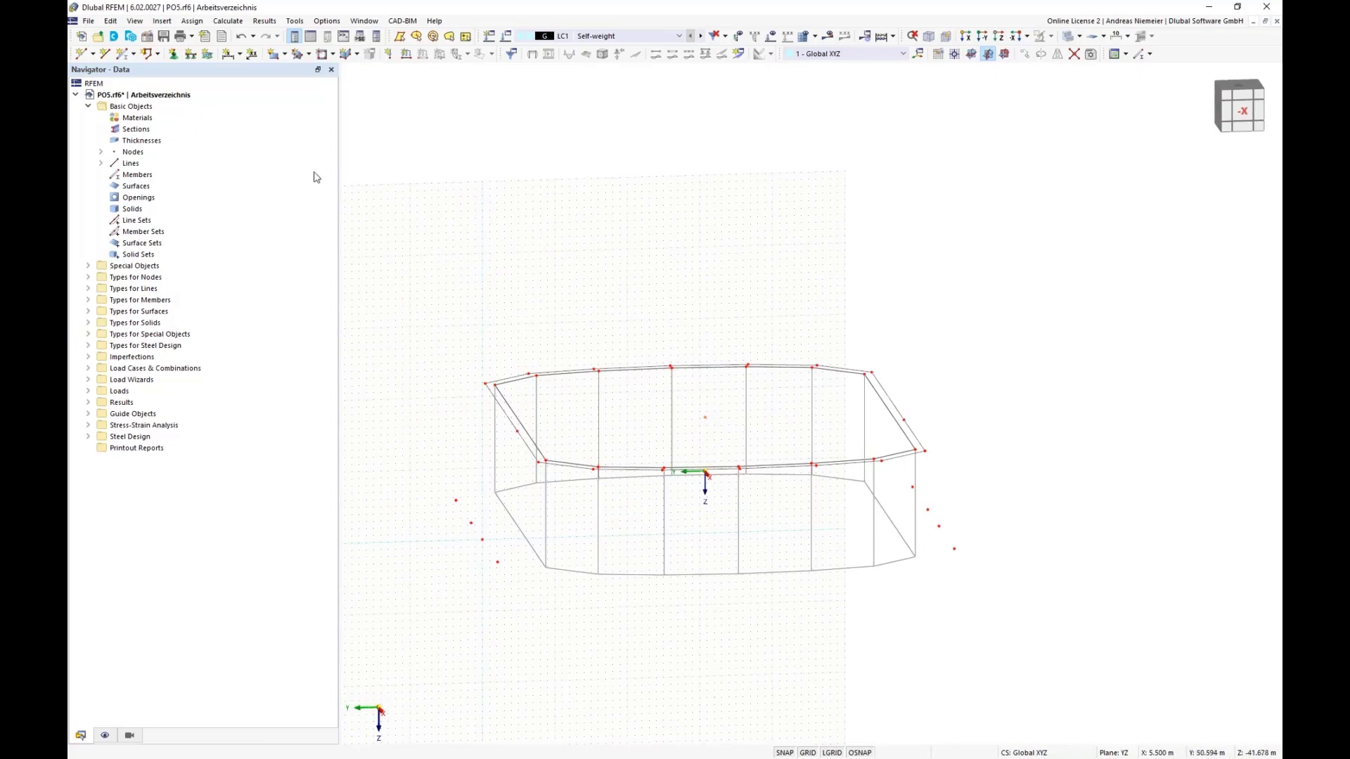
click(159, 55)
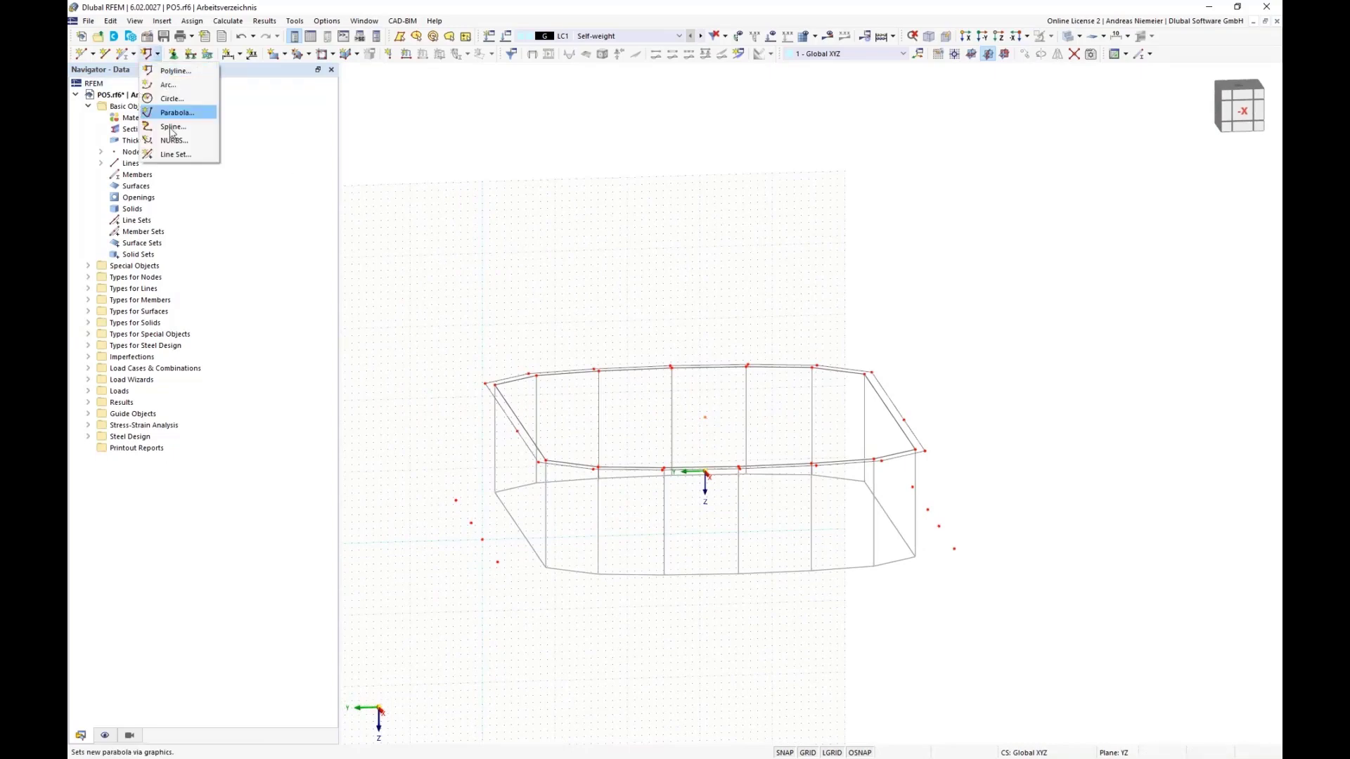
click(169, 86)
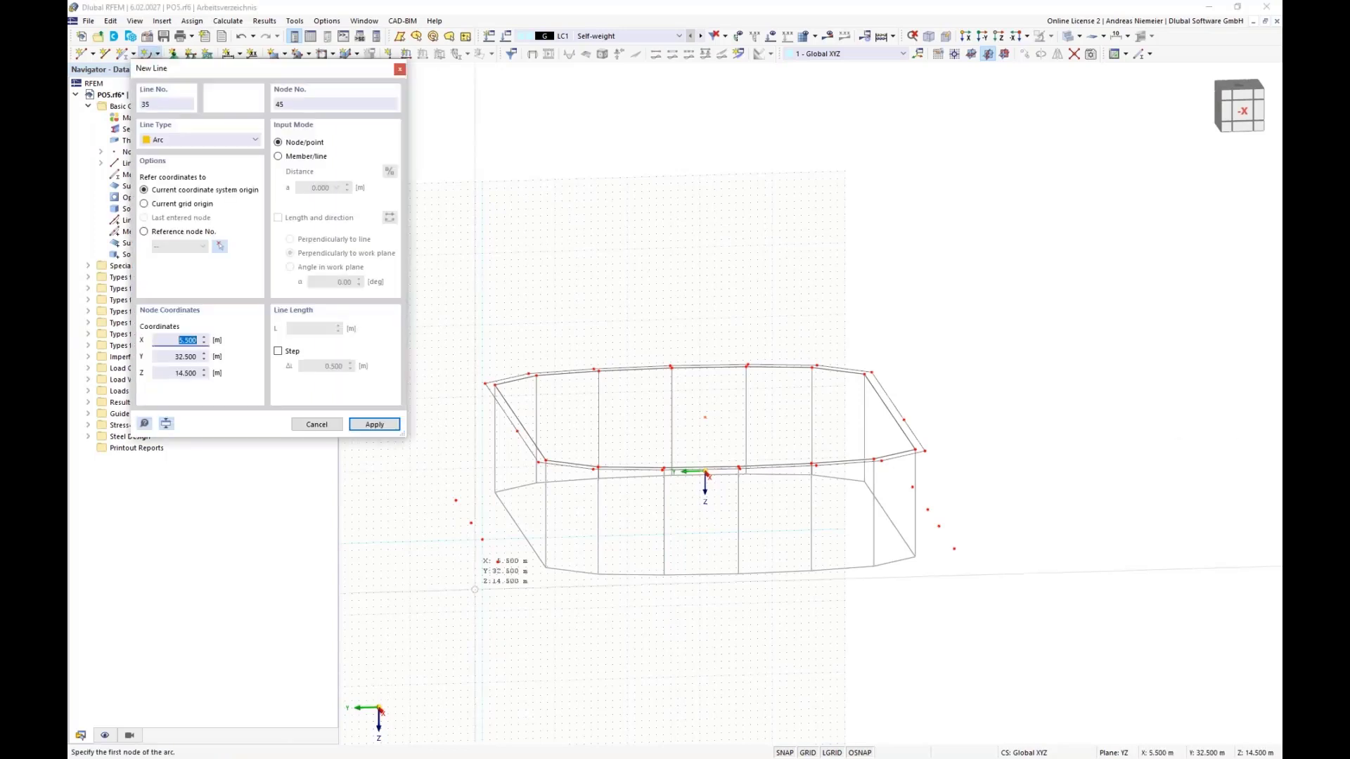
click(483, 539)
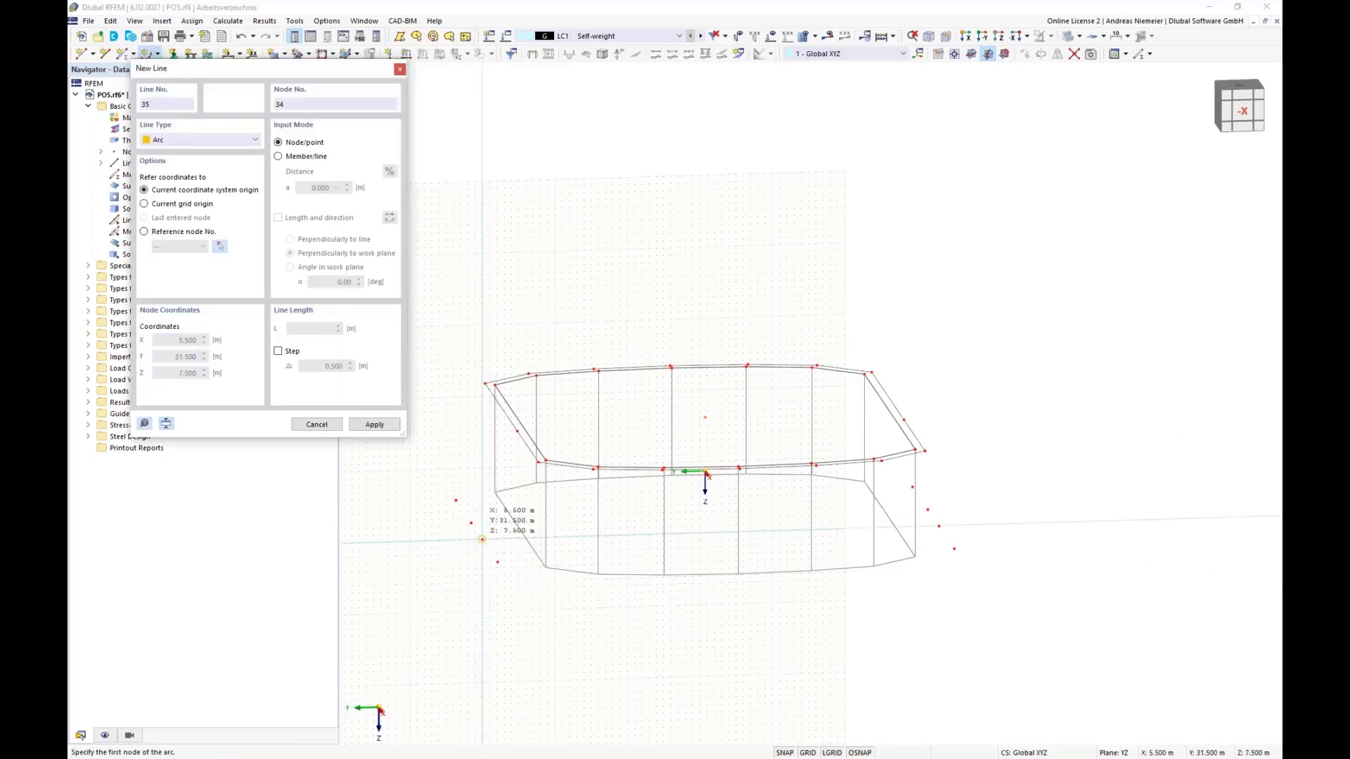
click(518, 431)
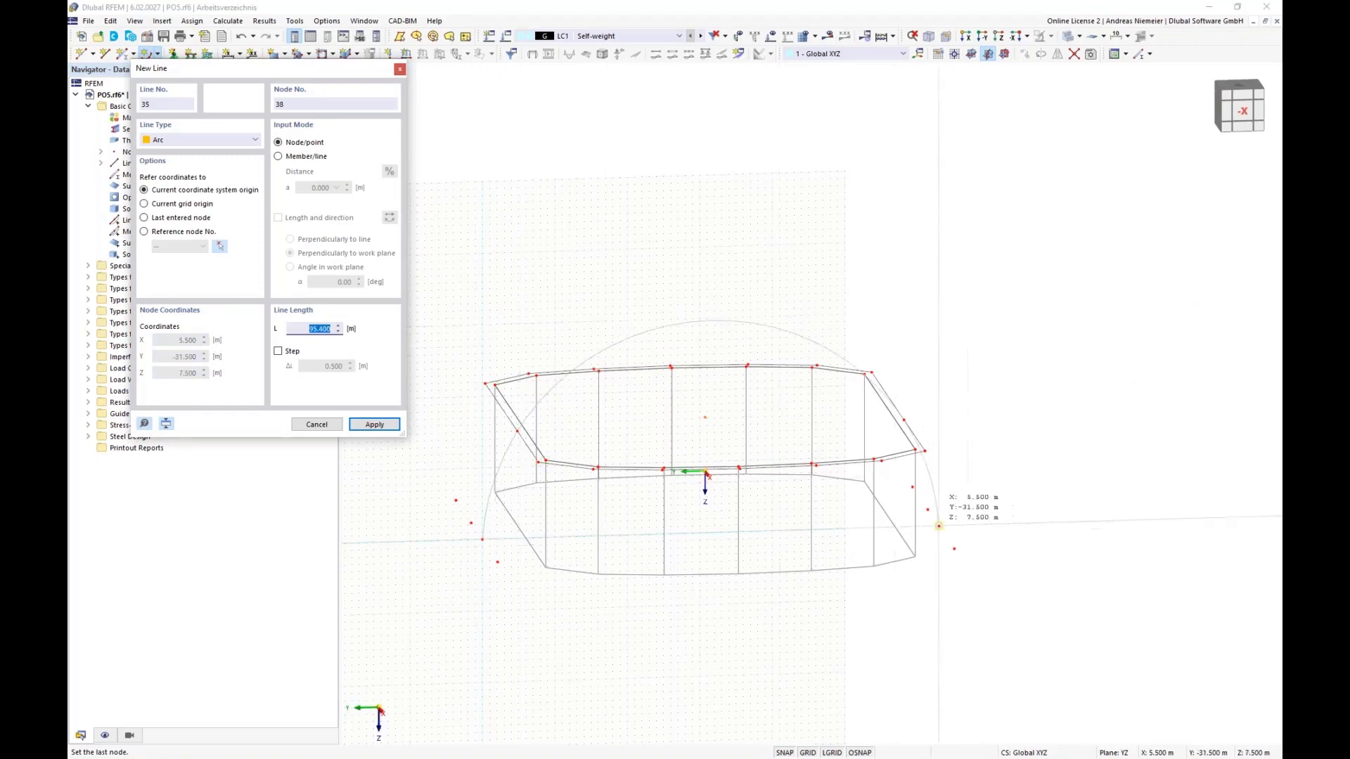
click(939, 526)
key(Escape)
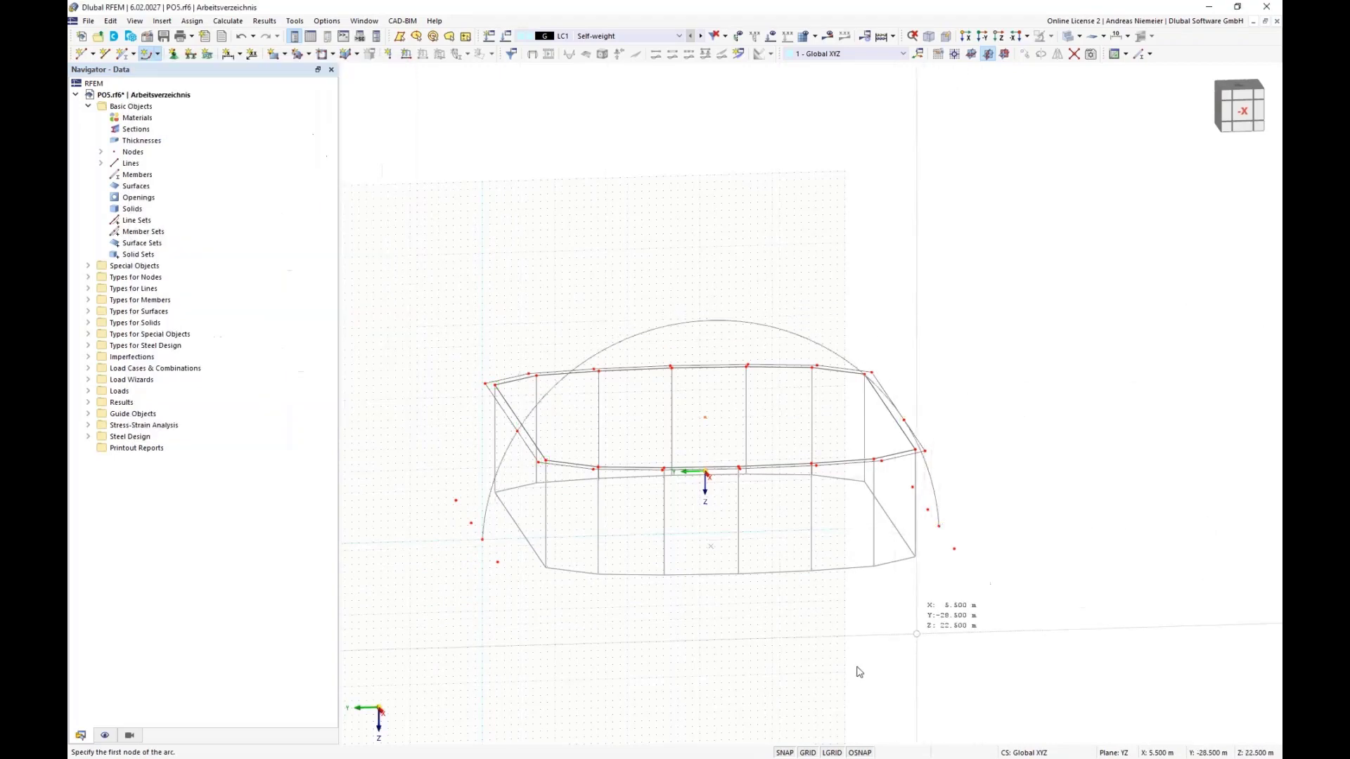
Divide the arc segment above the outer ring using 5 intermediate nodes
click(1243, 111)
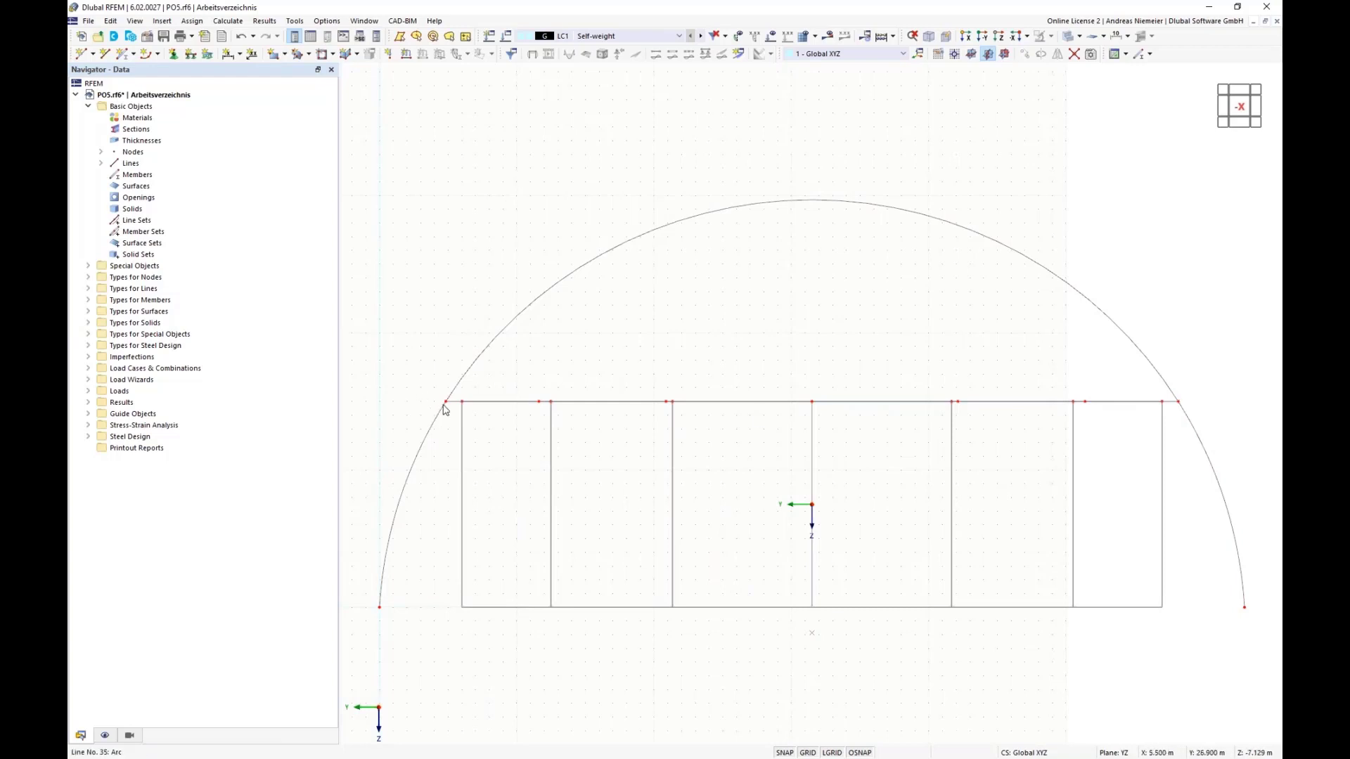
scroll(525, 637, down, 2)
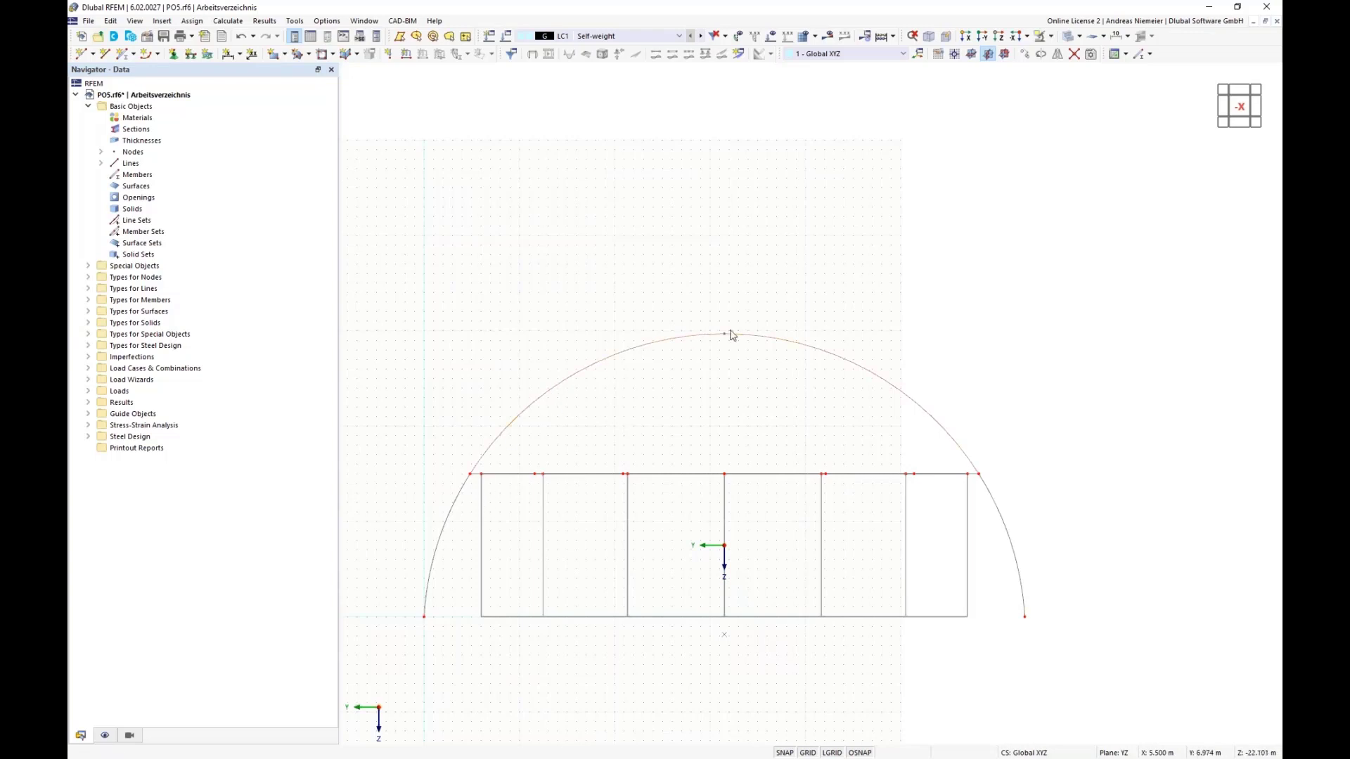
right_click(562, 389)
mouse_move(710, 137)
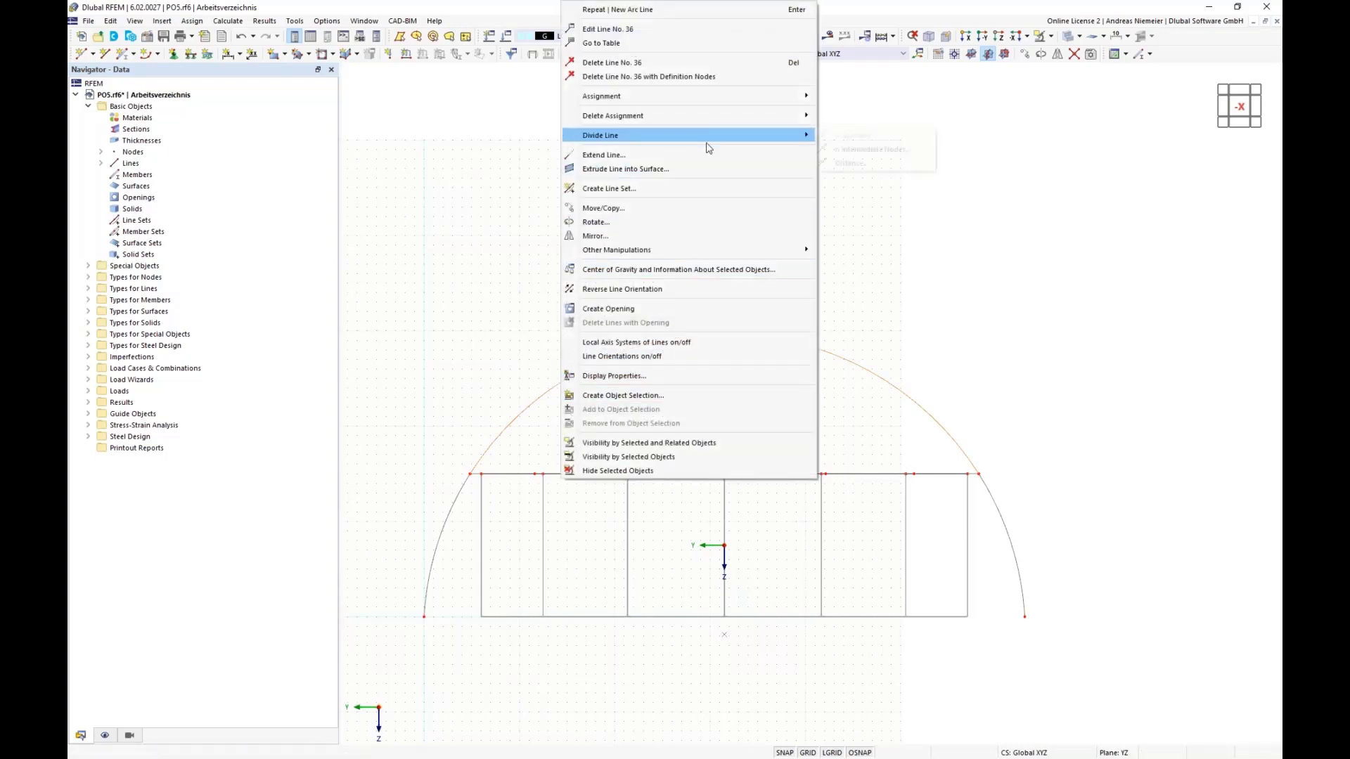
click(878, 152)
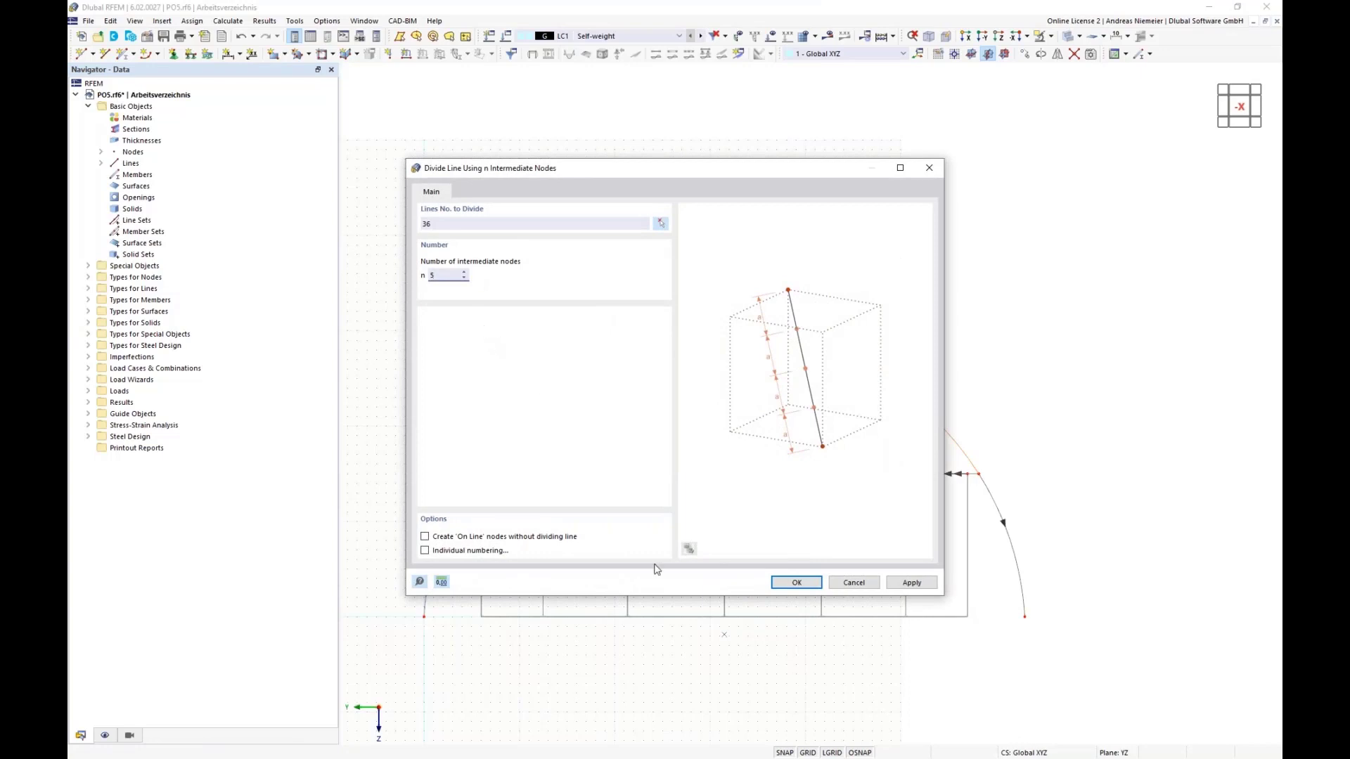
click(796, 582)
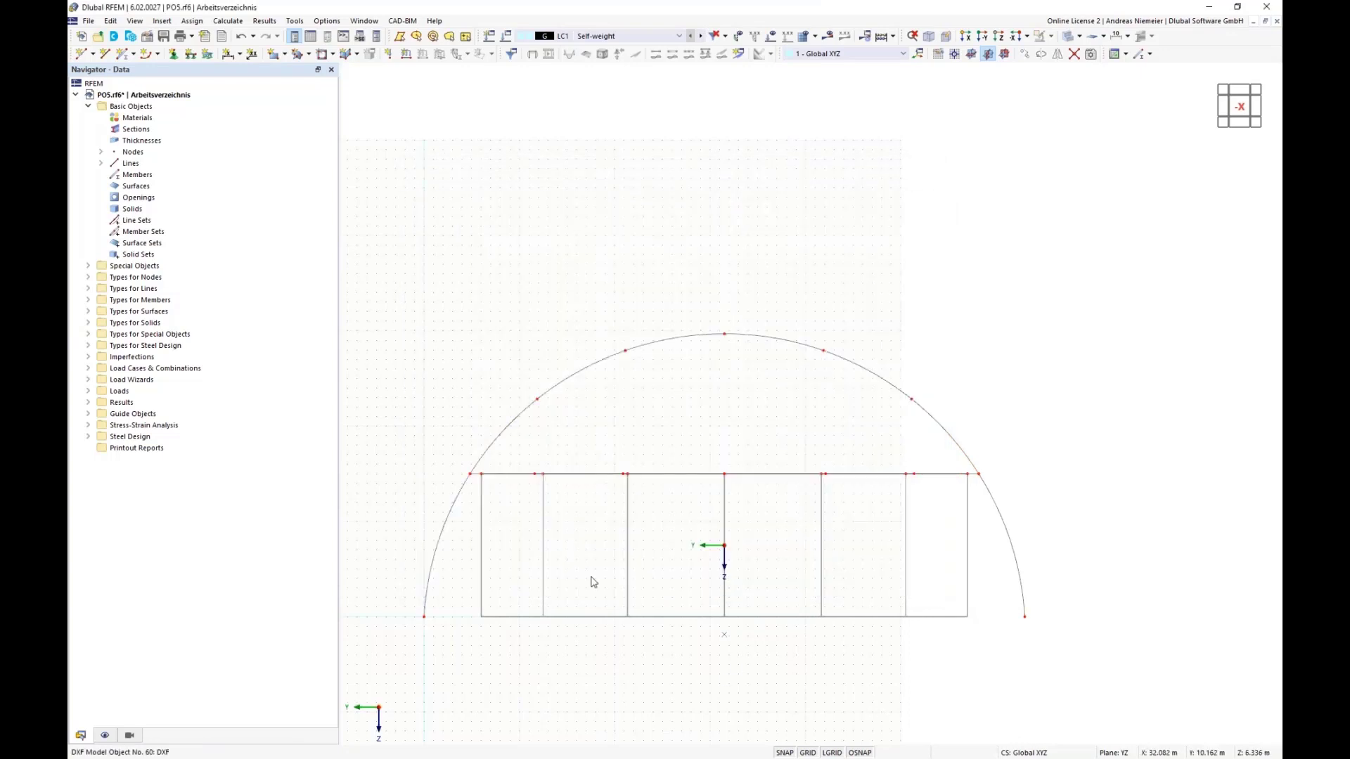
Delete all segments of the divided arc, keeping their nodes
scroll(494, 525, down, 2)
mouse_move(528, 618)
middle_down()
mouse_move(761, 626)
mouse_move(746, 619)
middle_up()
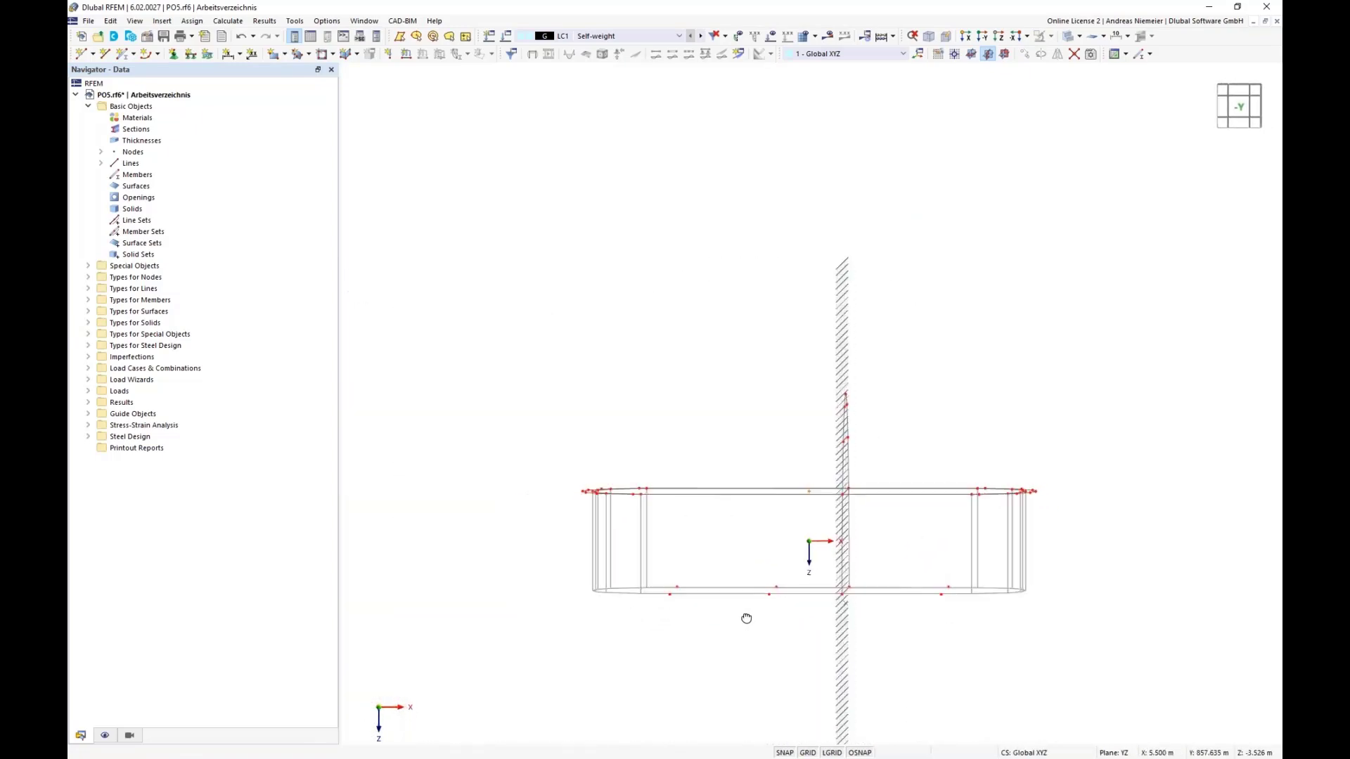
drag(833, 366, 870, 638)
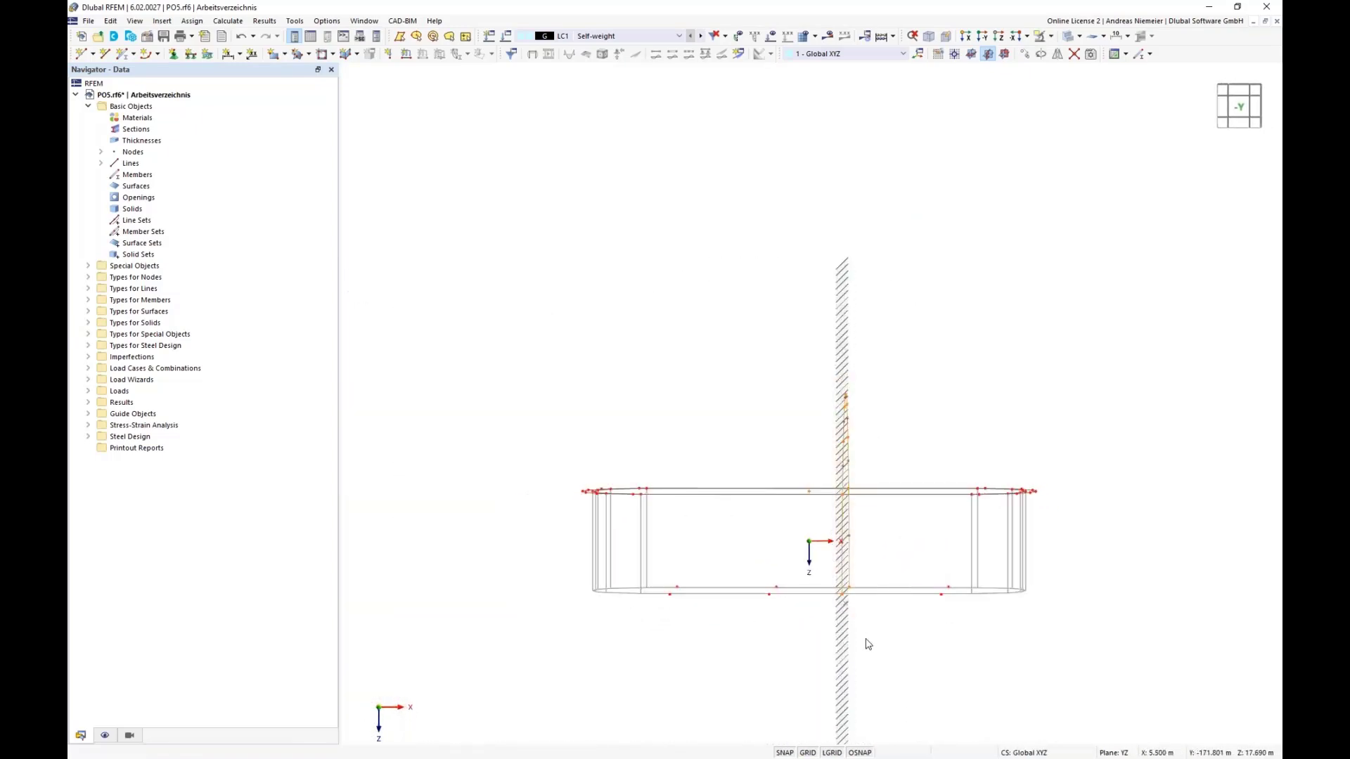
right_click(851, 565)
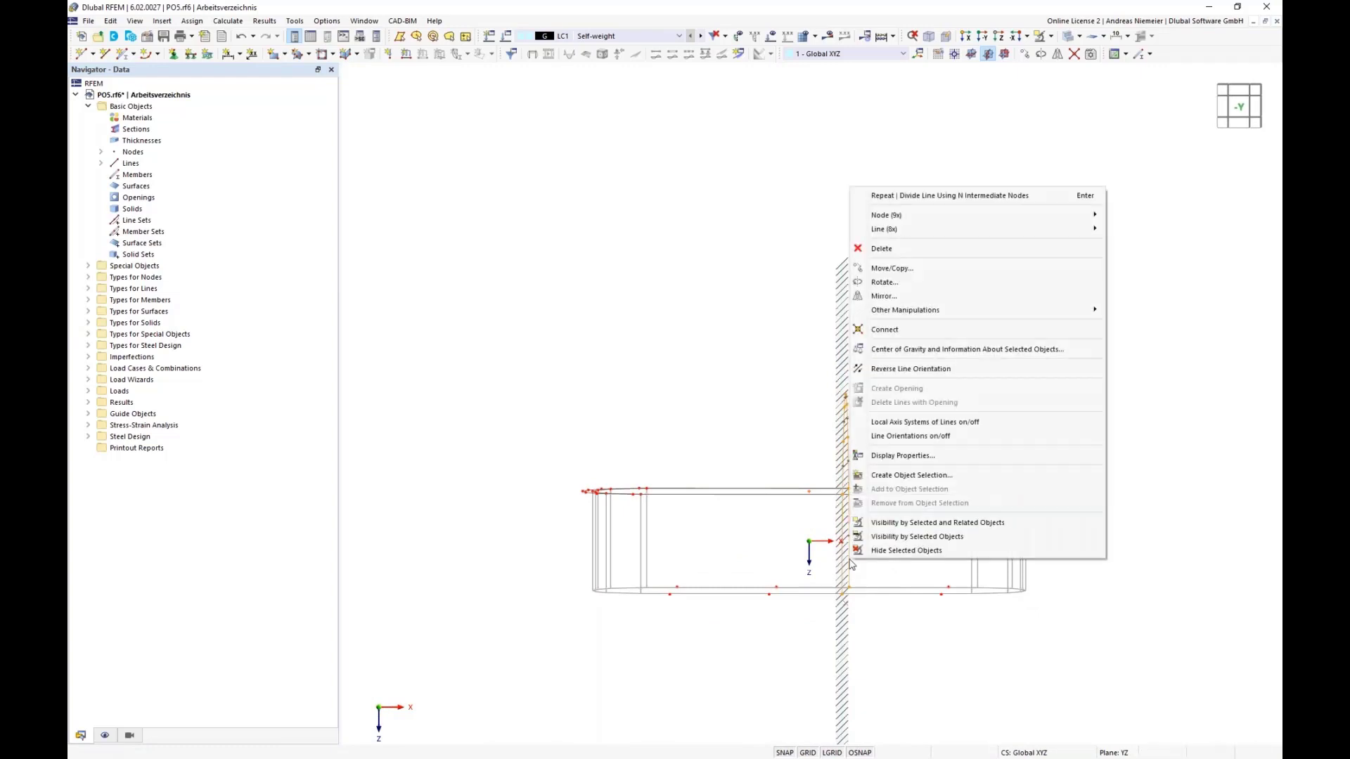
mouse_move(923, 234)
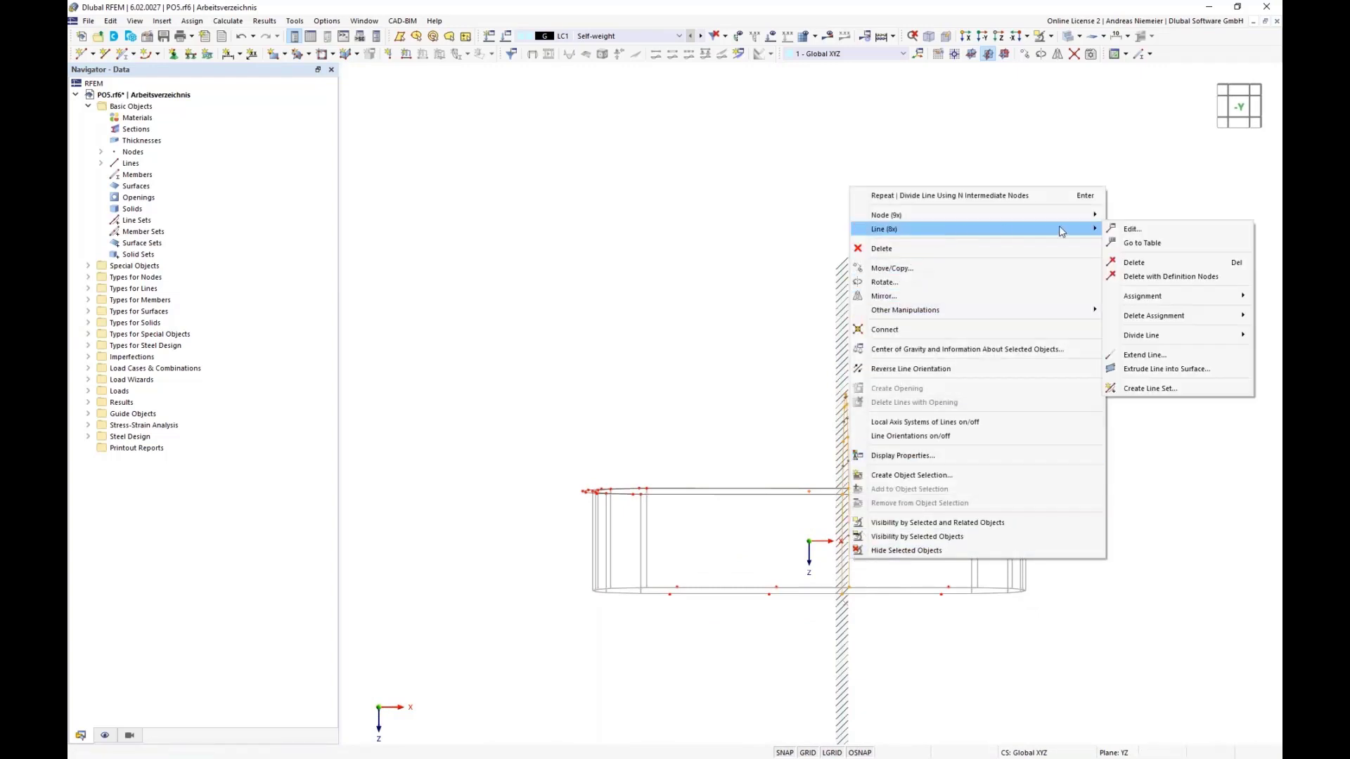
click(1162, 263)
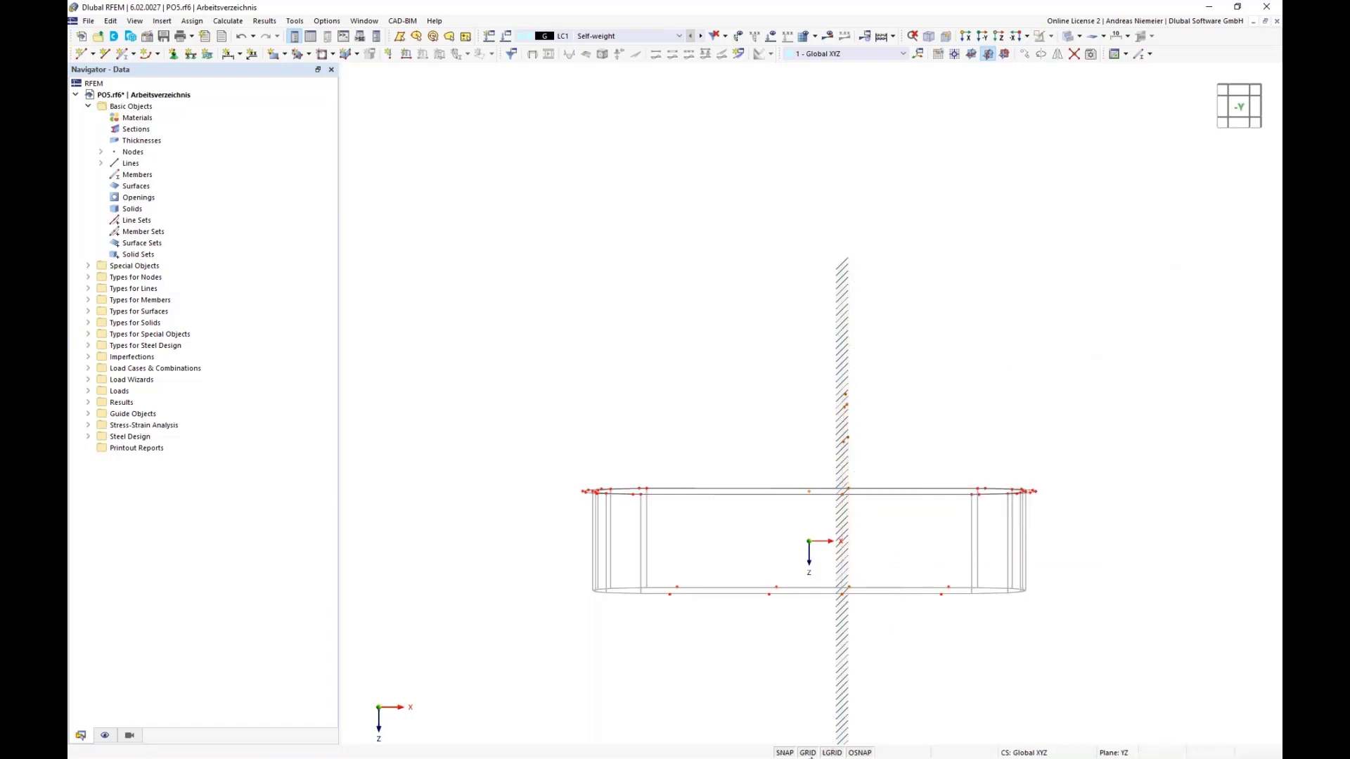
Hide the grid and copy the arch nodes at X 5.5 m across to X -5.5 m, using the base nodes as reference
click(808, 754)
mouse_move(928, 657)
ctrl+middle_down()
mouse_move(880, 681)
mouse_move(915, 673)
ctrl+middle_up()
scroll(915, 673, down, 1)
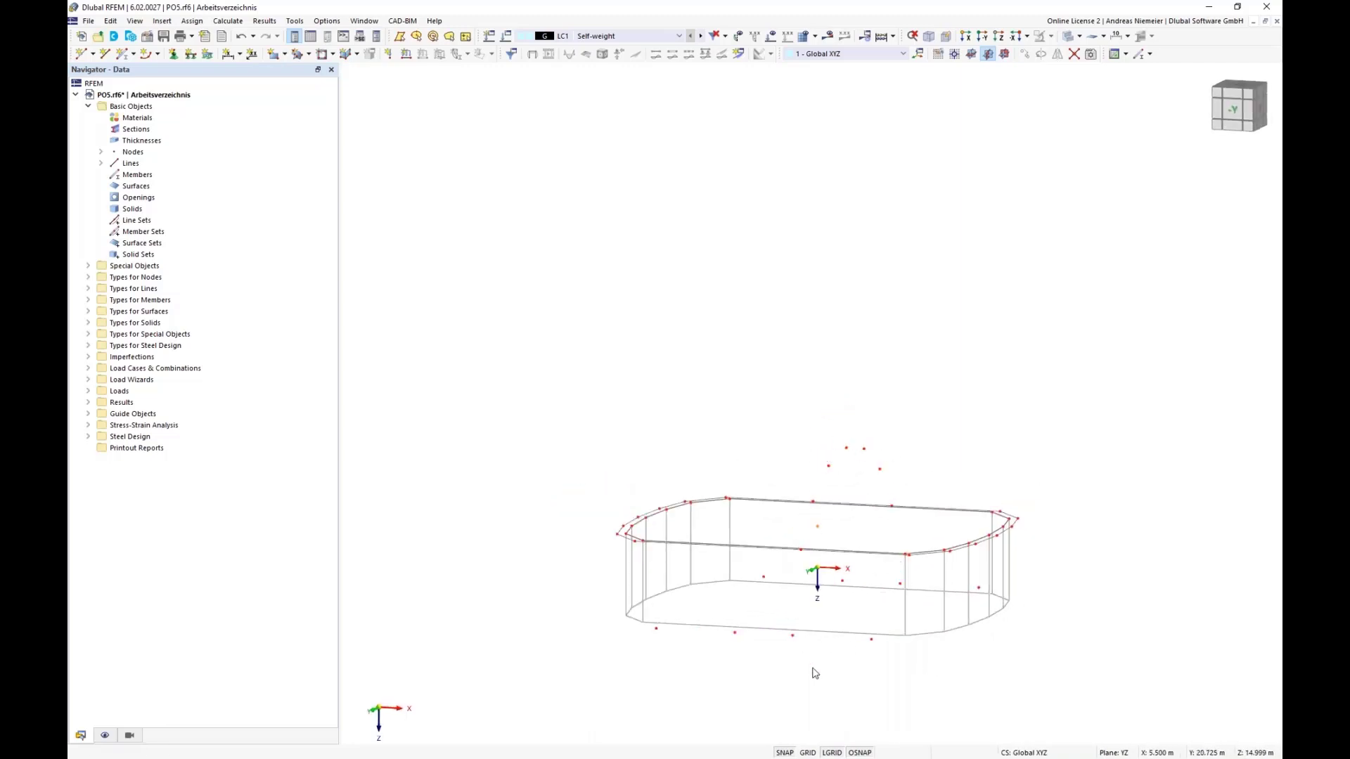
ctrl+middle_drag(814, 670, 858, 646)
drag(848, 448, 878, 654)
ctrl+middle_drag(883, 640, 853, 678)
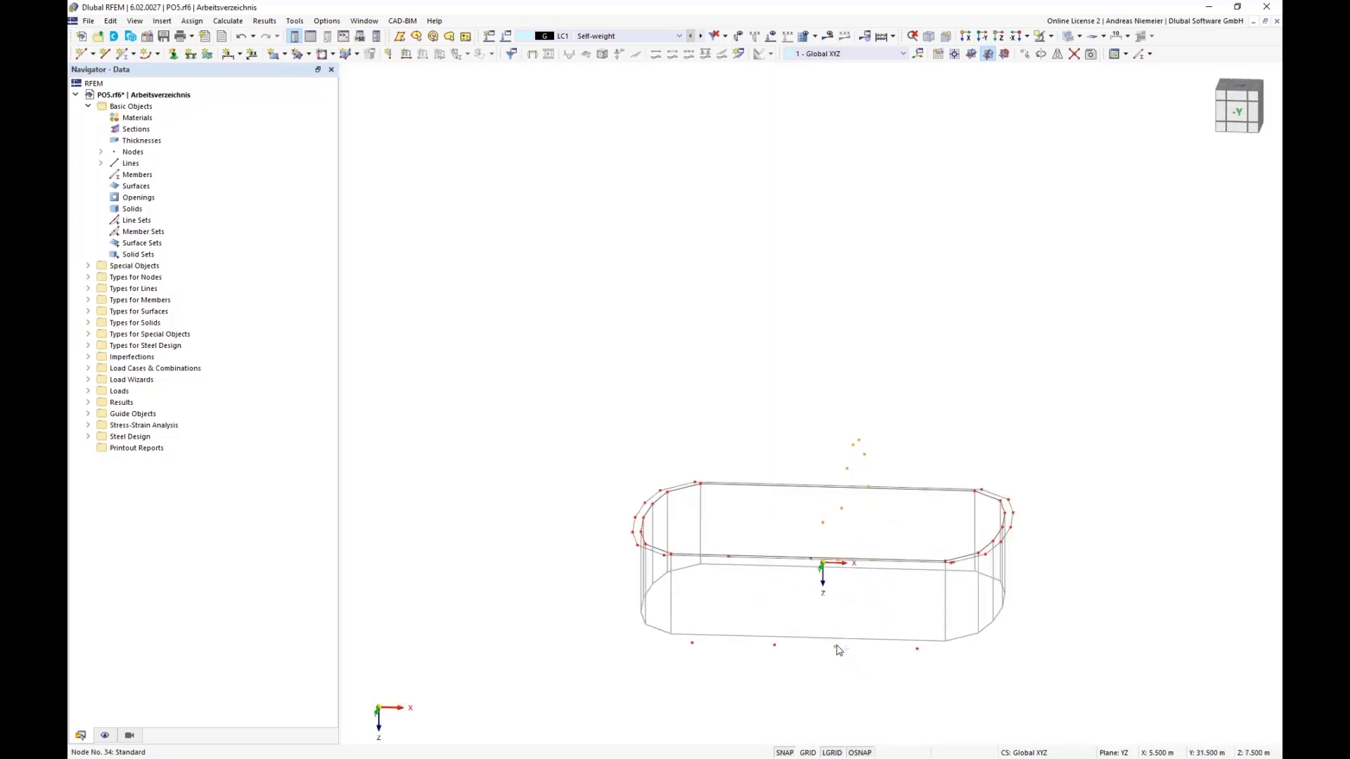
ctrl+drag(837, 647, 776, 654)
middle_drag(805, 526, 790, 550)
scroll(782, 552, down, 1)
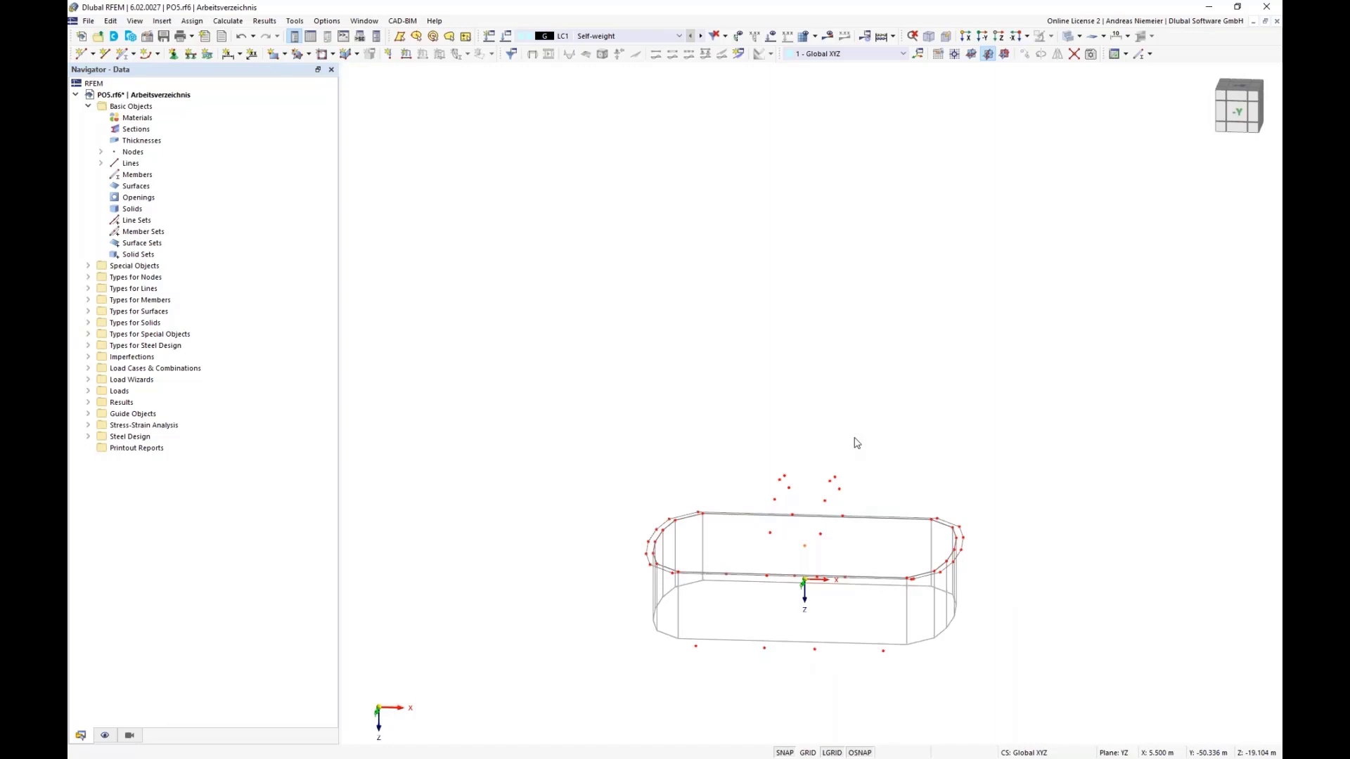
Create a node at 50% between the two opposite outer-ring intersection nodes of the X -5.5 m arch
scroll(815, 601, up, 5)
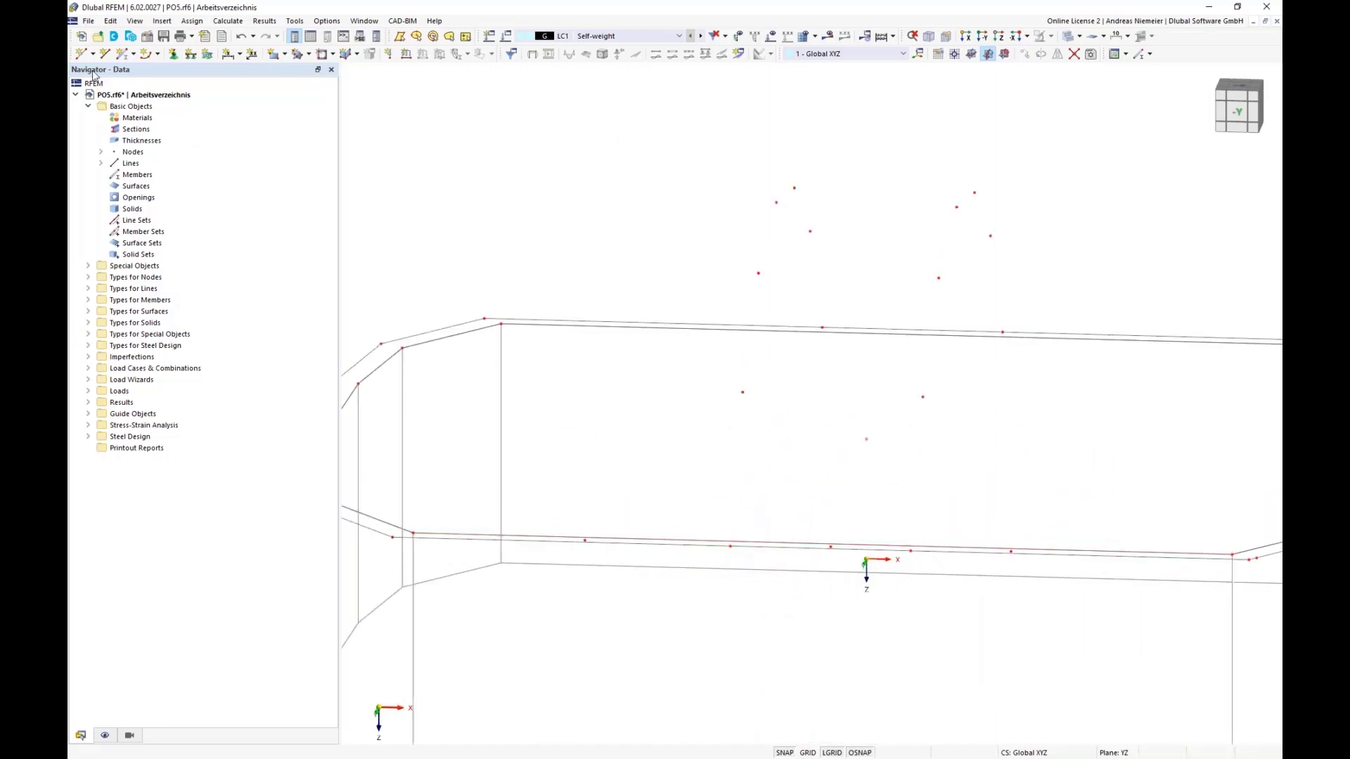
click(82, 53)
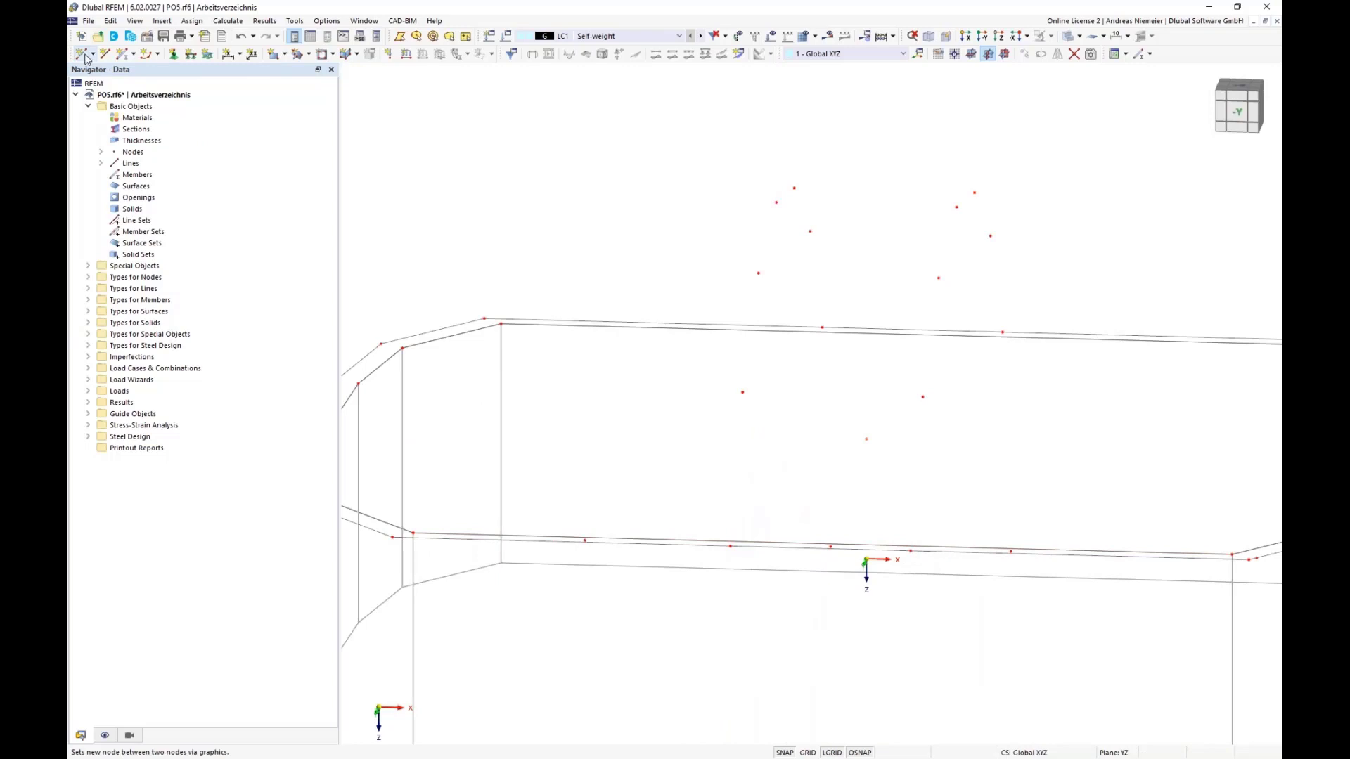
click(732, 546)
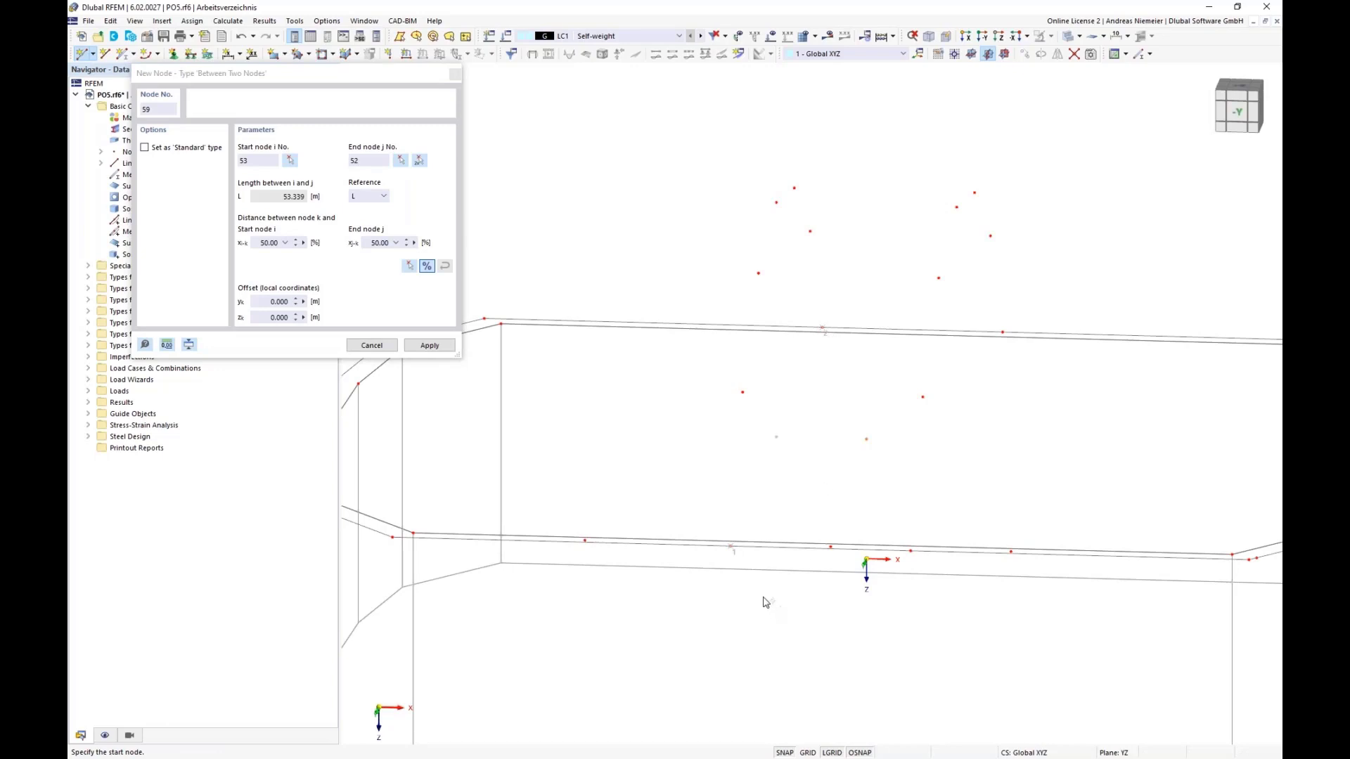
click(429, 346)
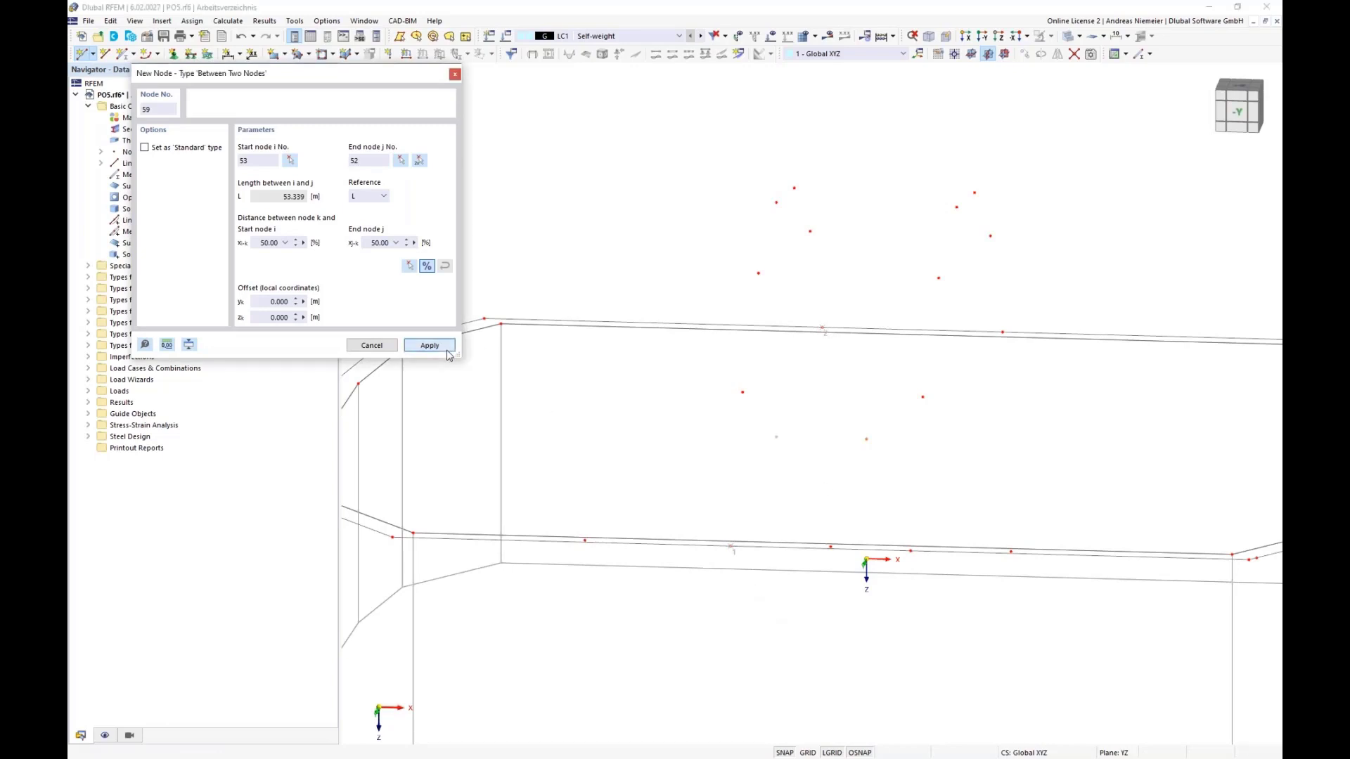
click(777, 501)
ctrl+middle_drag(795, 515, 807, 485)
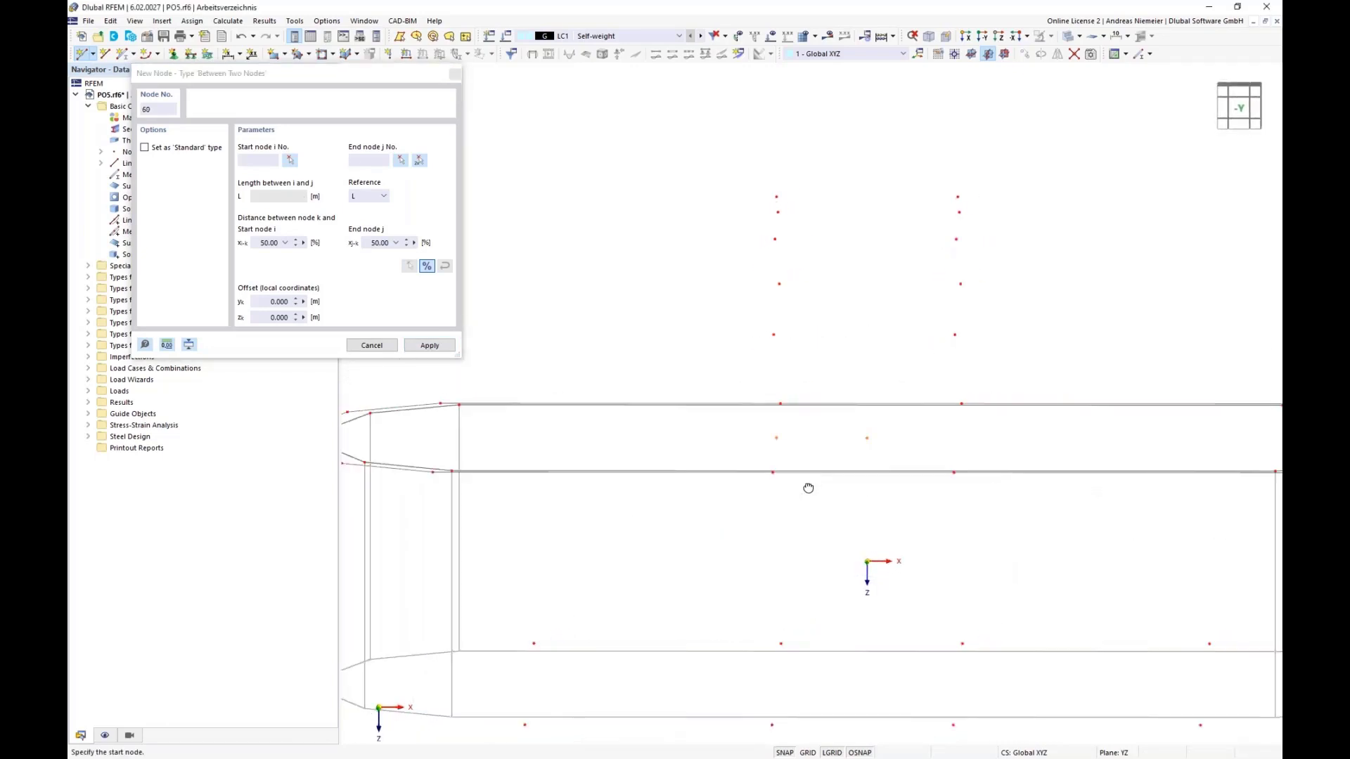
ctrl+middle_drag(823, 221, 781, 214)
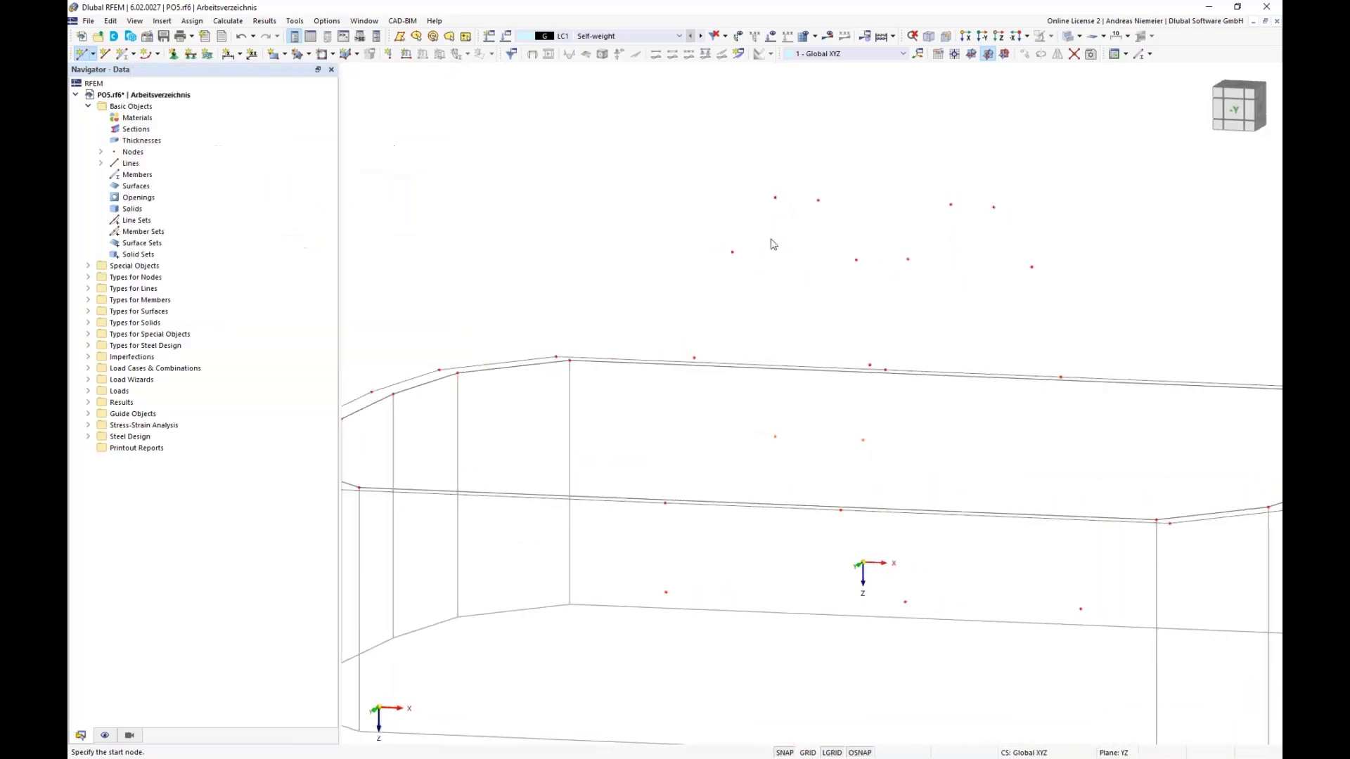
key(Escape)
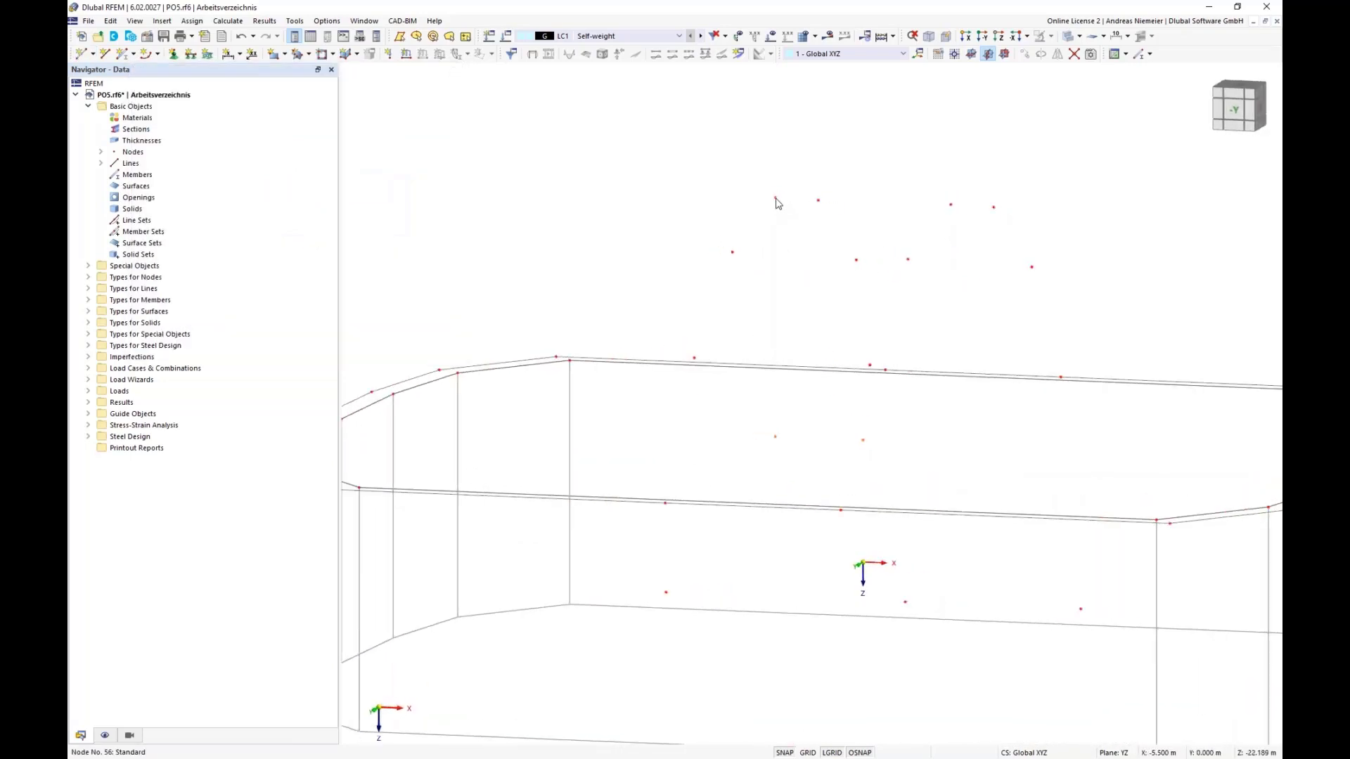
Copy the apex node of the X -5.5 m arch once, with a displacement of 0 m in Y and -5 m in Z
right_click(776, 199)
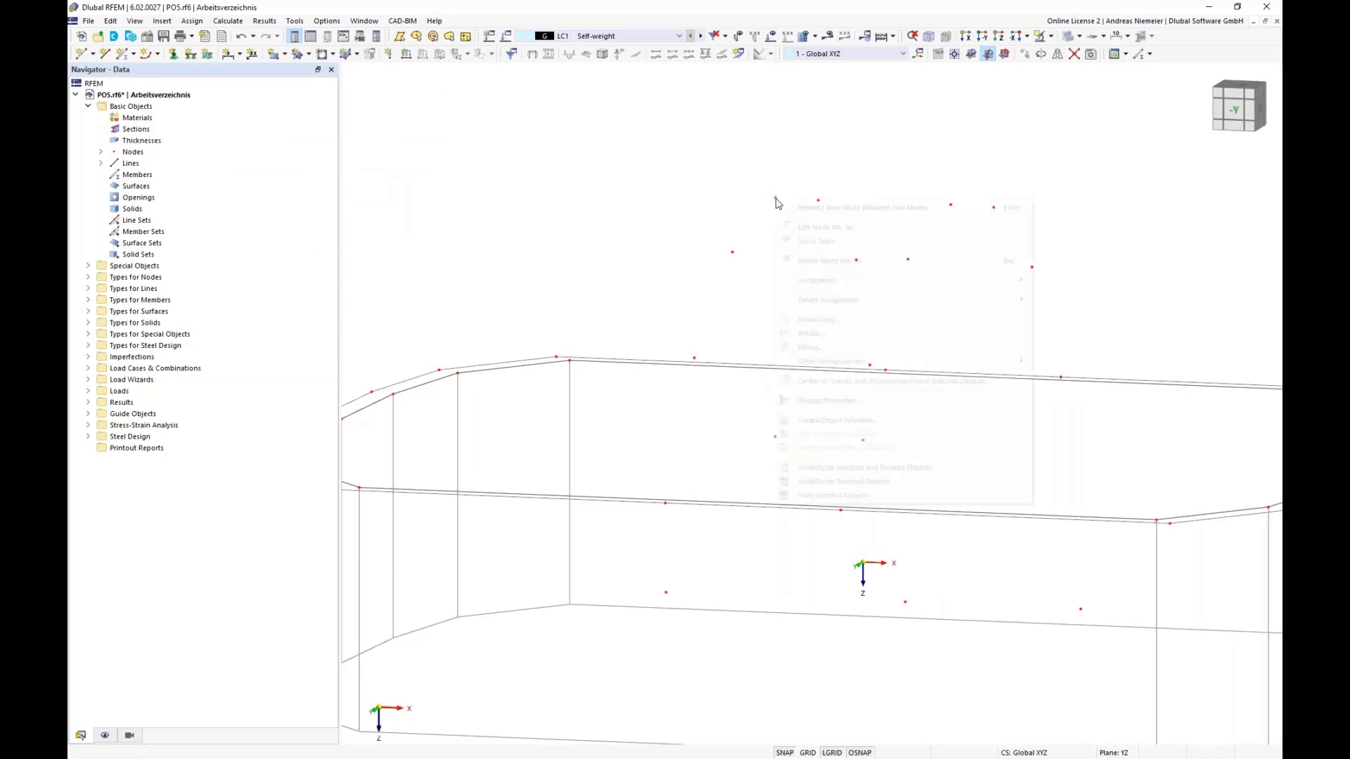
click(837, 320)
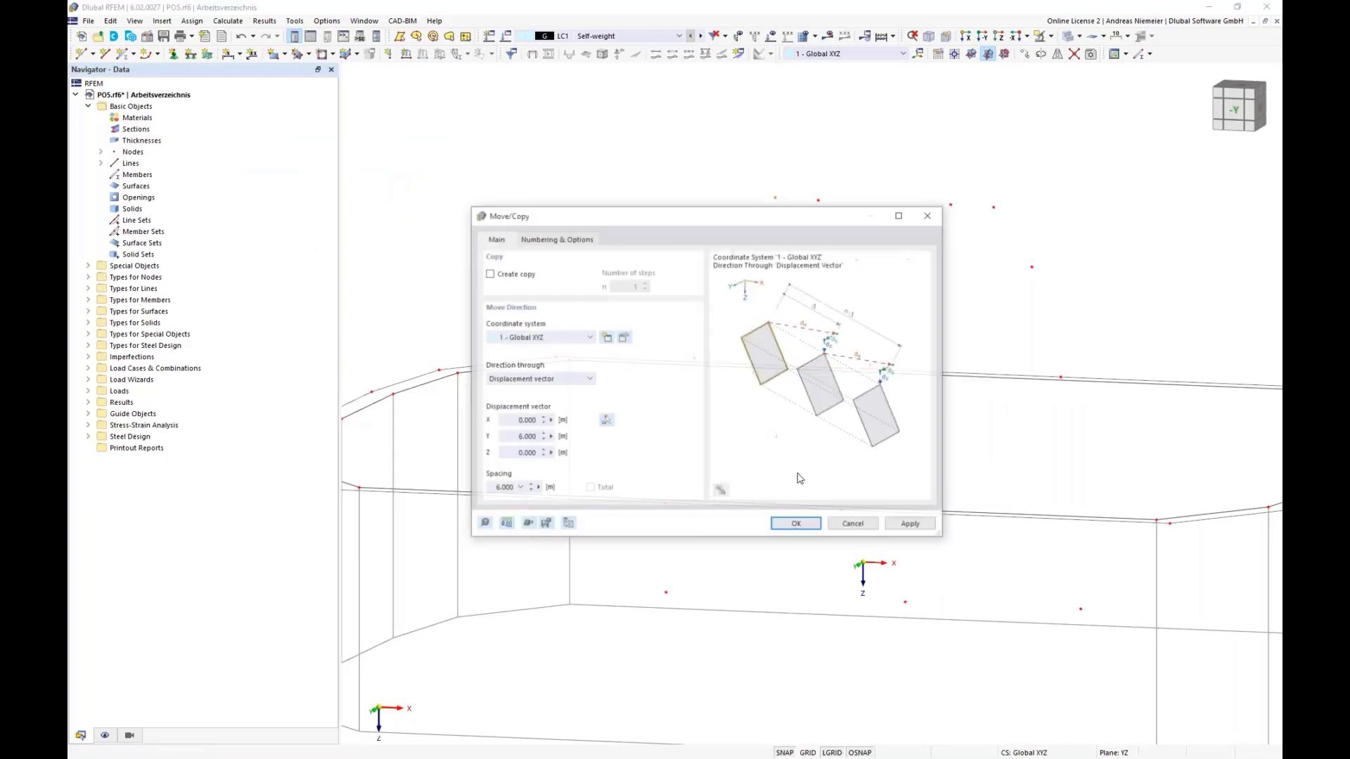
click(489, 274)
double_click(509, 437)
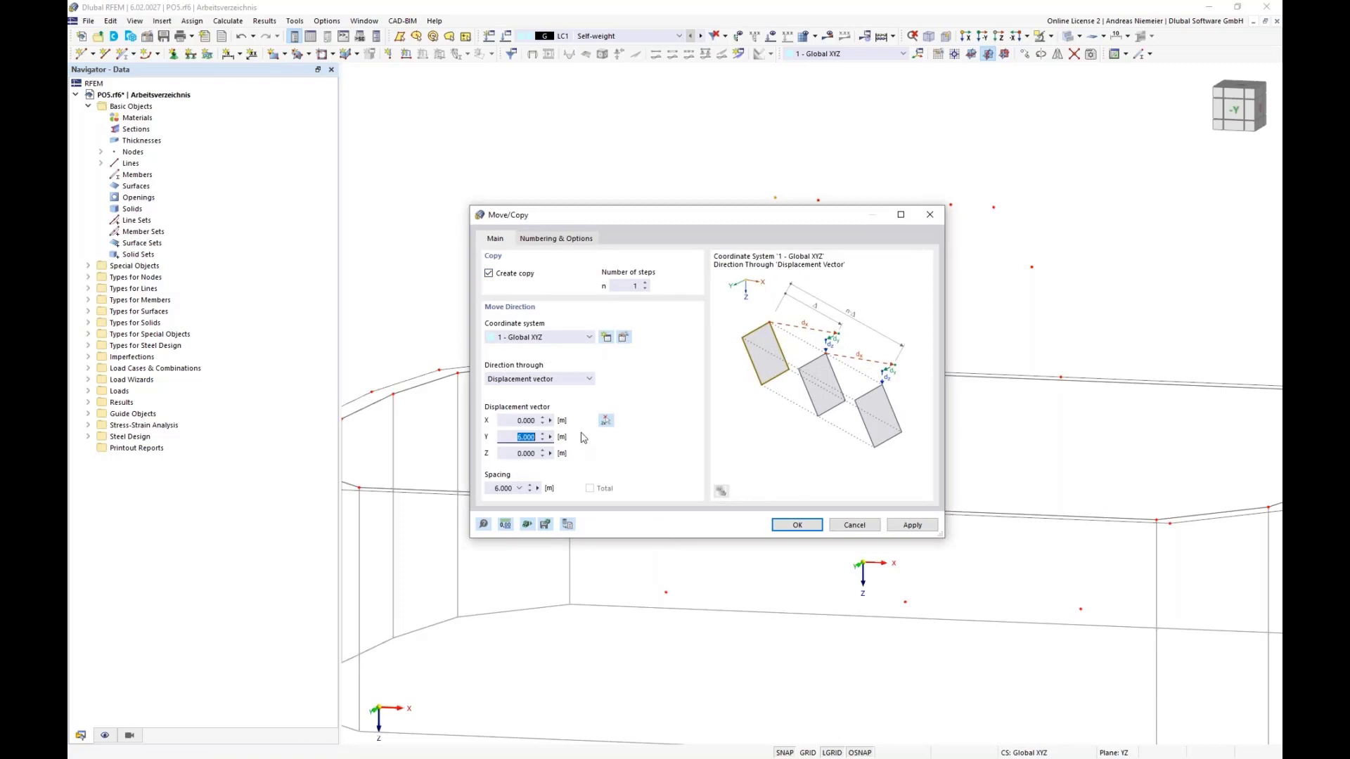
text(0)
key(Tab)
text(-5)
click(781, 524)
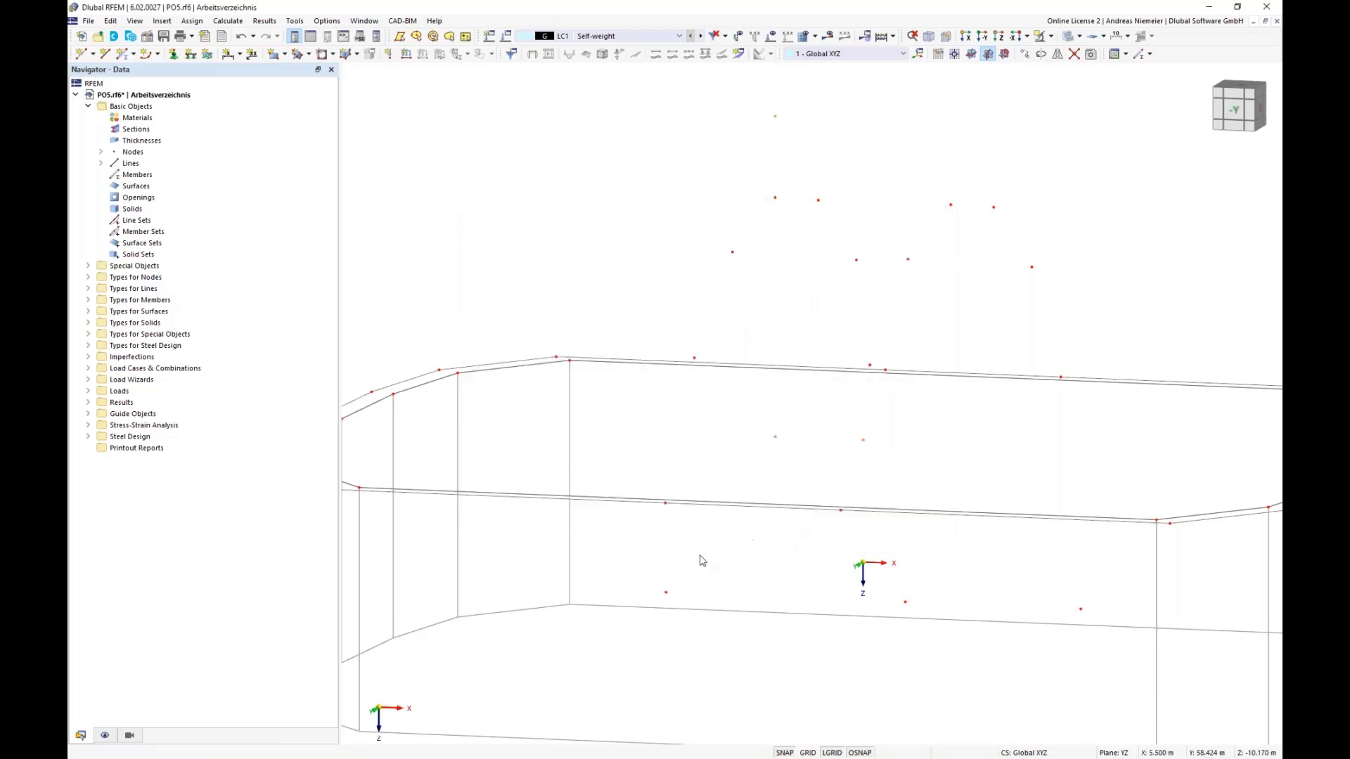
Set up scaling the five X -5.5 m arch nodes without a copy, through the mid-ring node and the raised apex node
click(1263, 114)
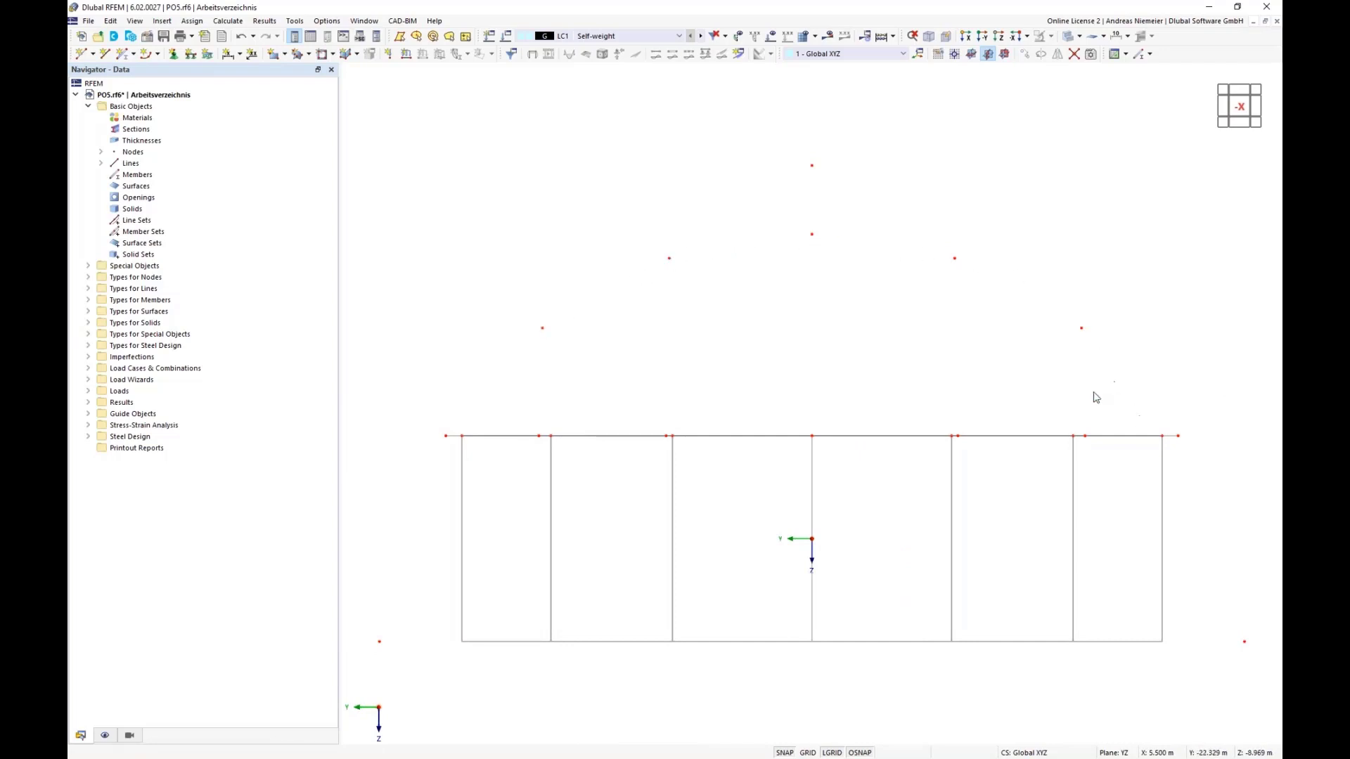
click(812, 165)
ctrl+middle_drag(623, 349, 847, 349)
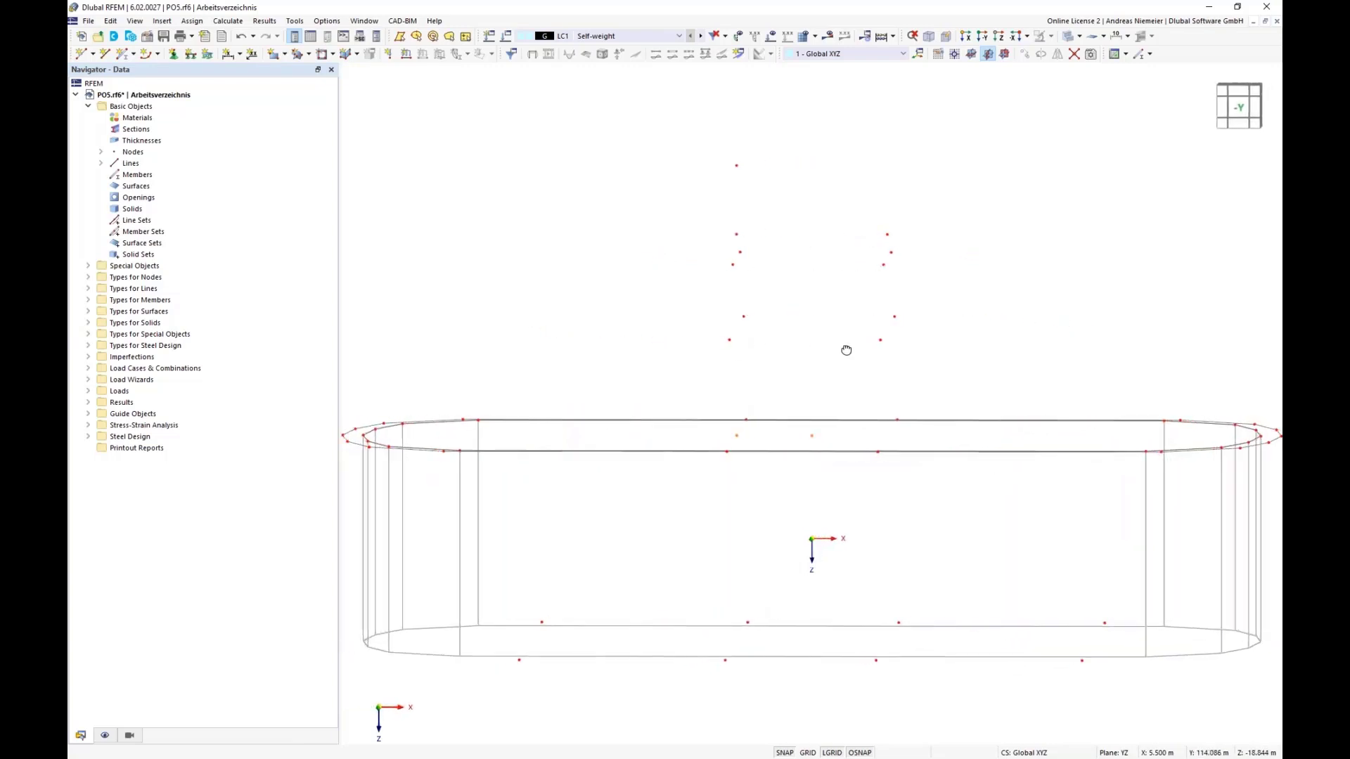
drag(669, 206, 779, 352)
click(111, 21)
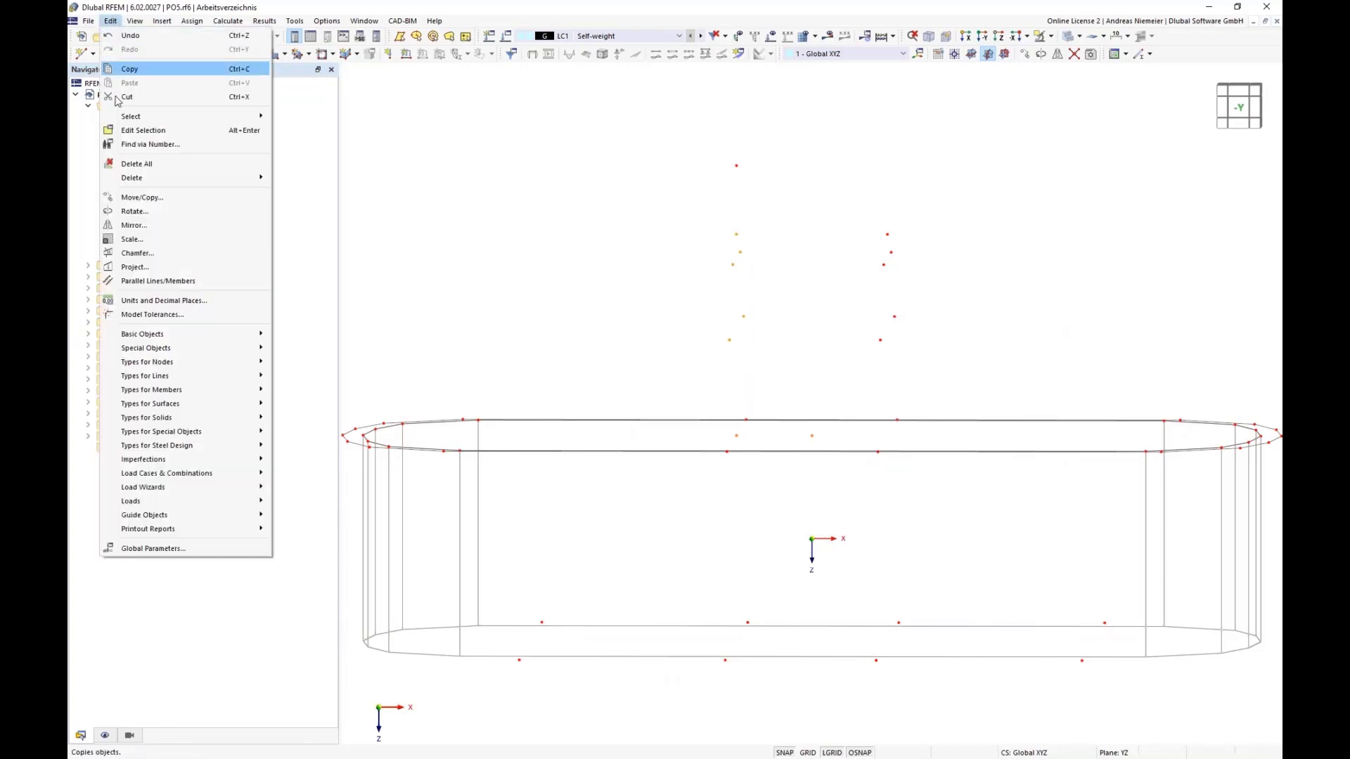
click(146, 246)
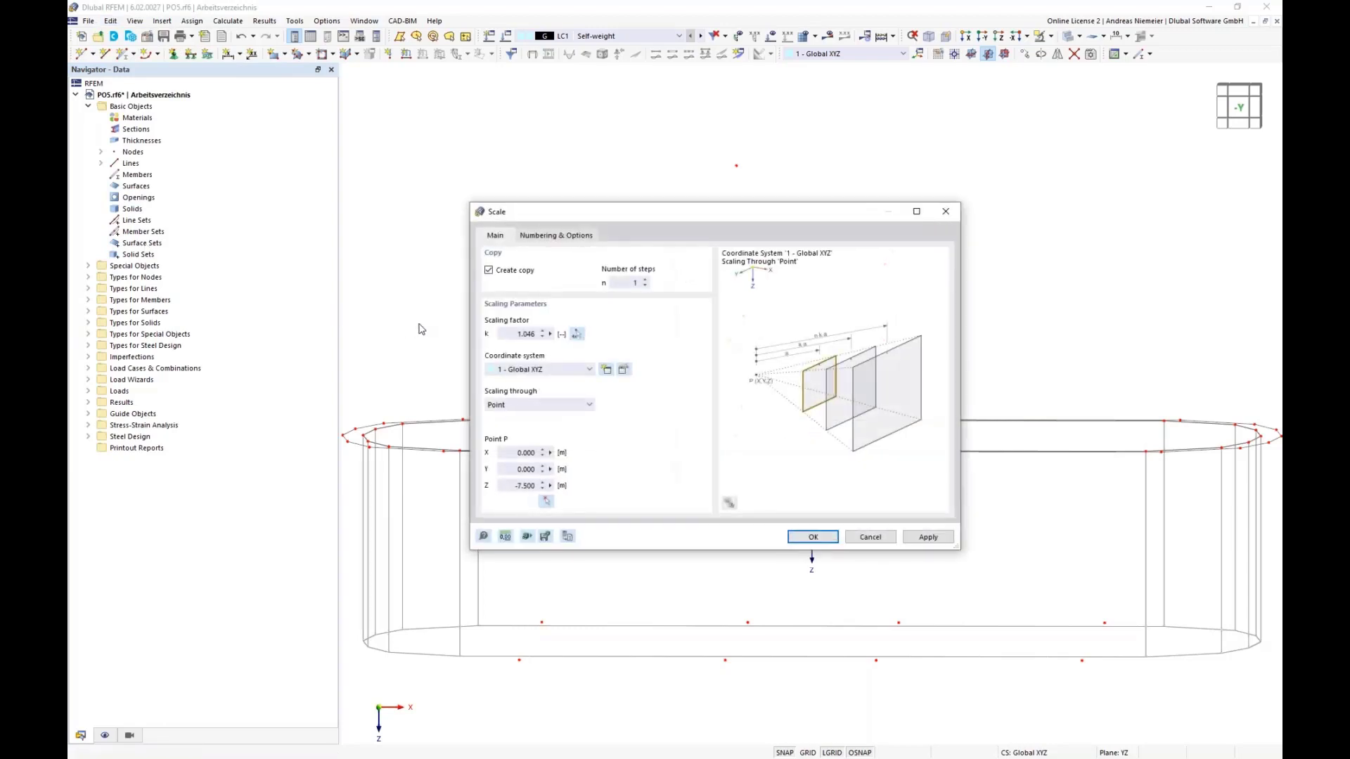
click(490, 271)
click(541, 406)
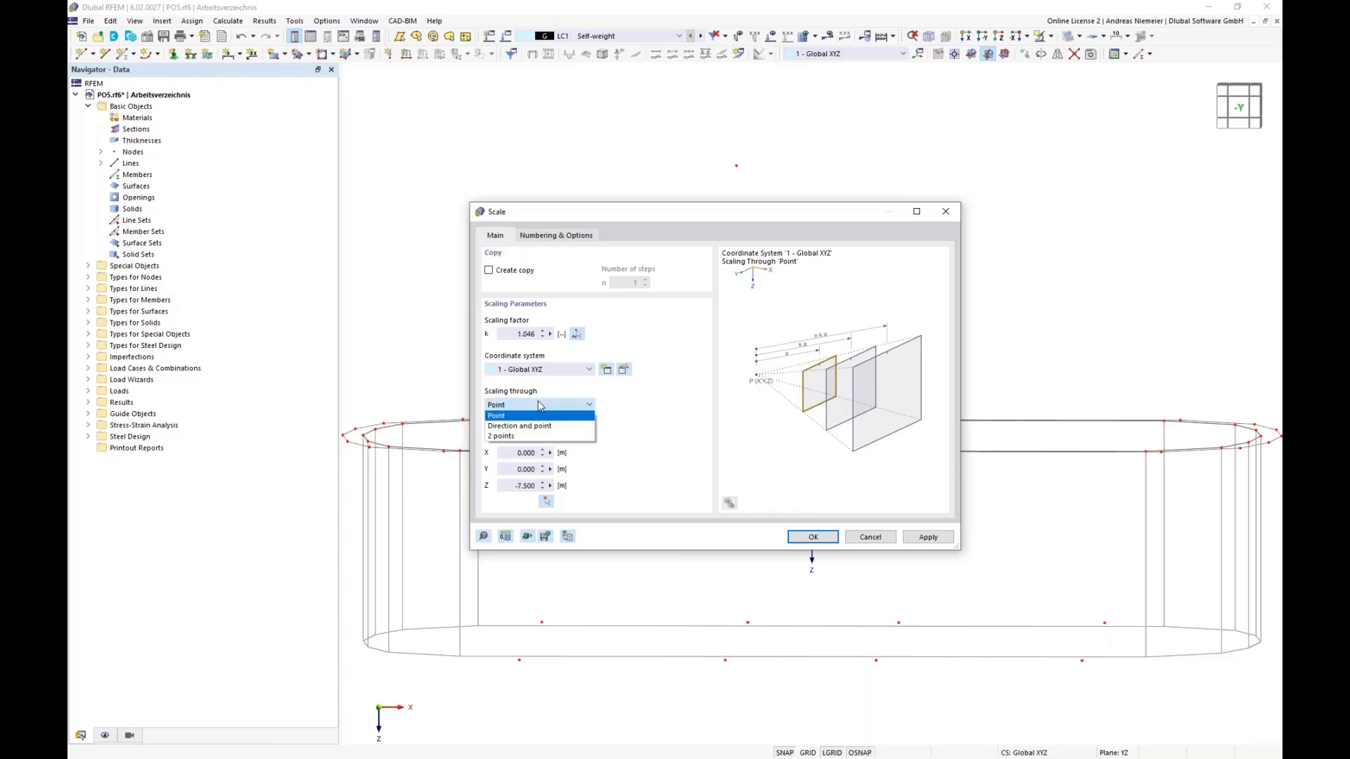
click(503, 436)
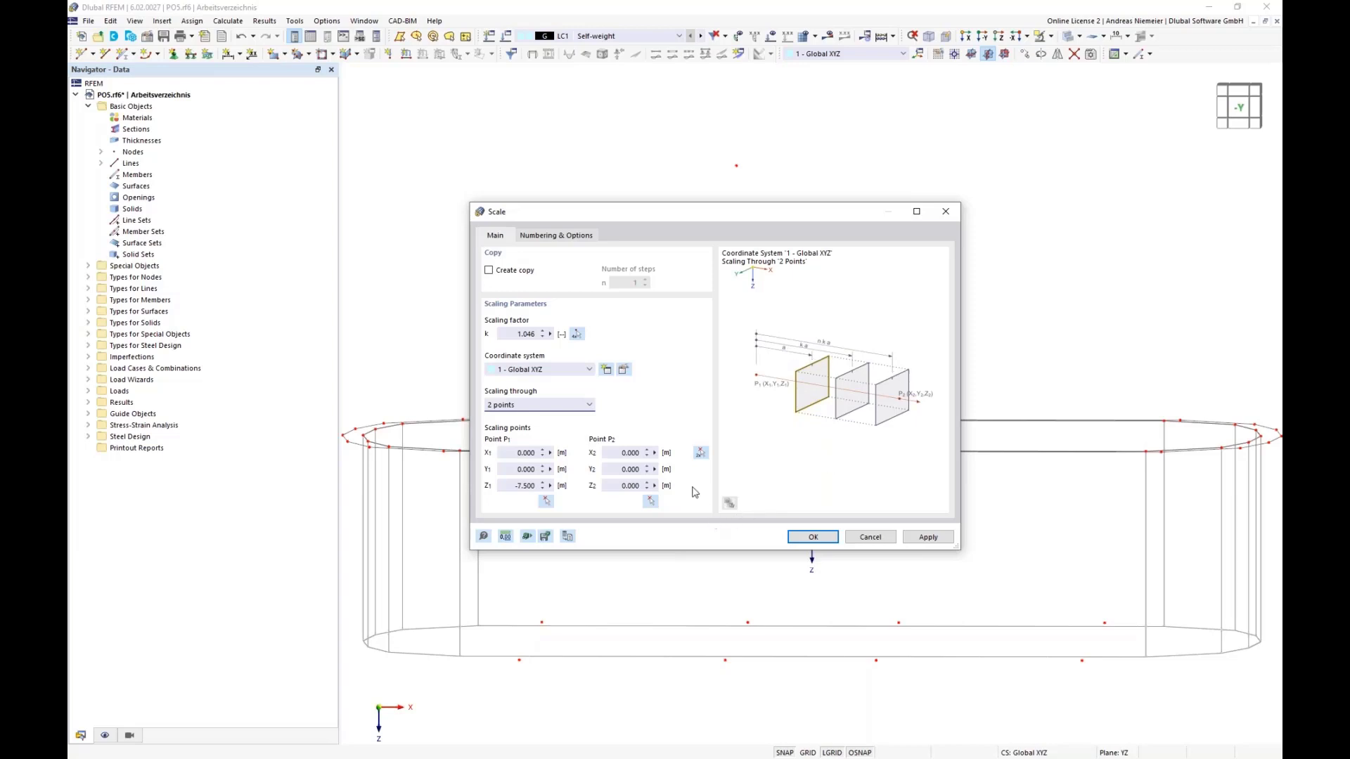
click(701, 453)
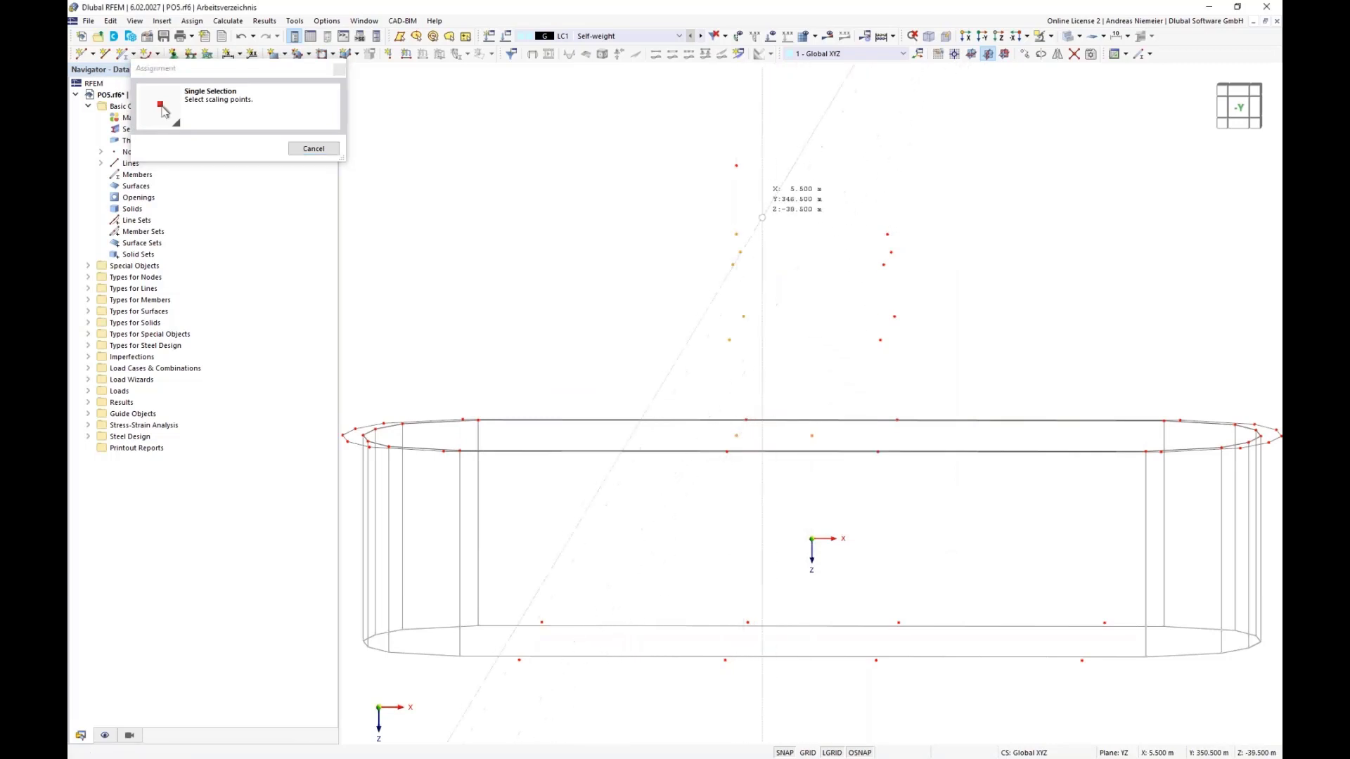
click(736, 166)
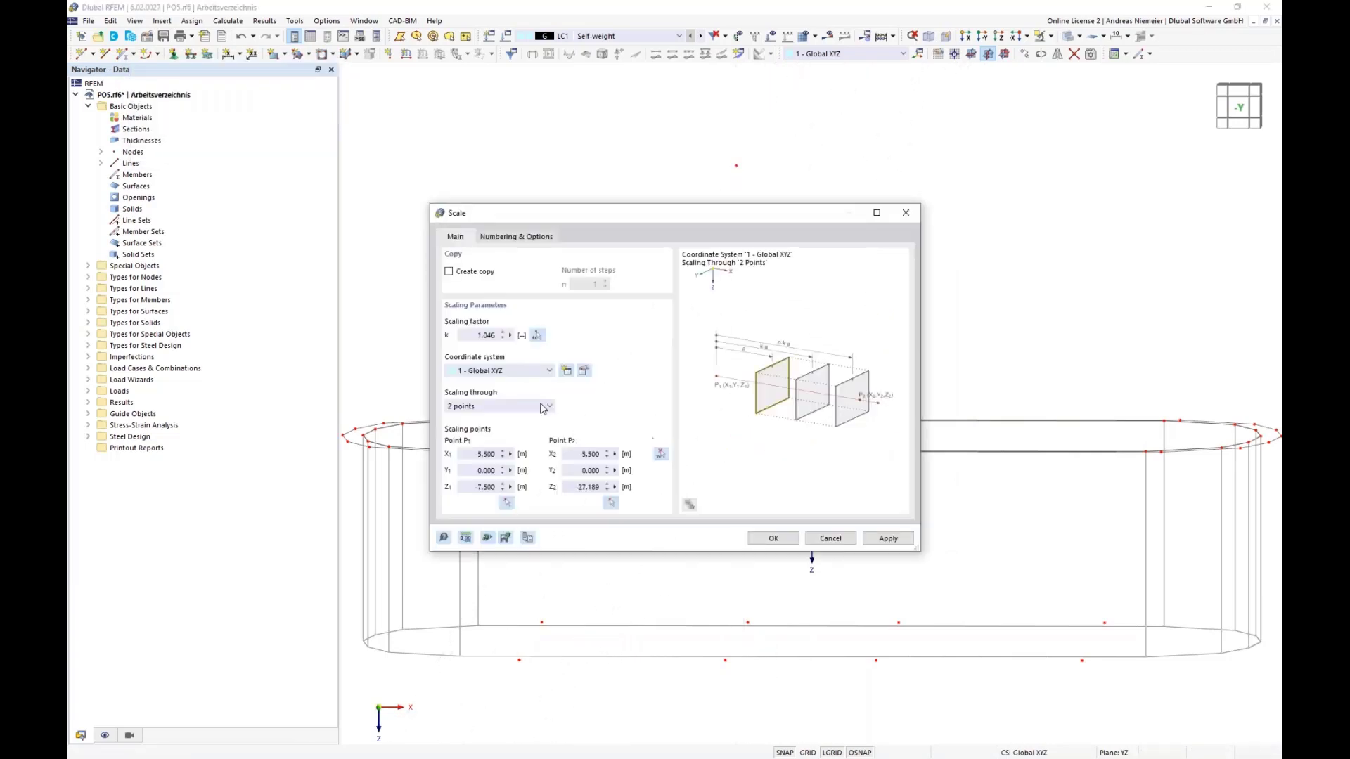
Derive the scaling factor from the original and raised apex heights above the mid-ring node and scale the arch nodes
click(536, 333)
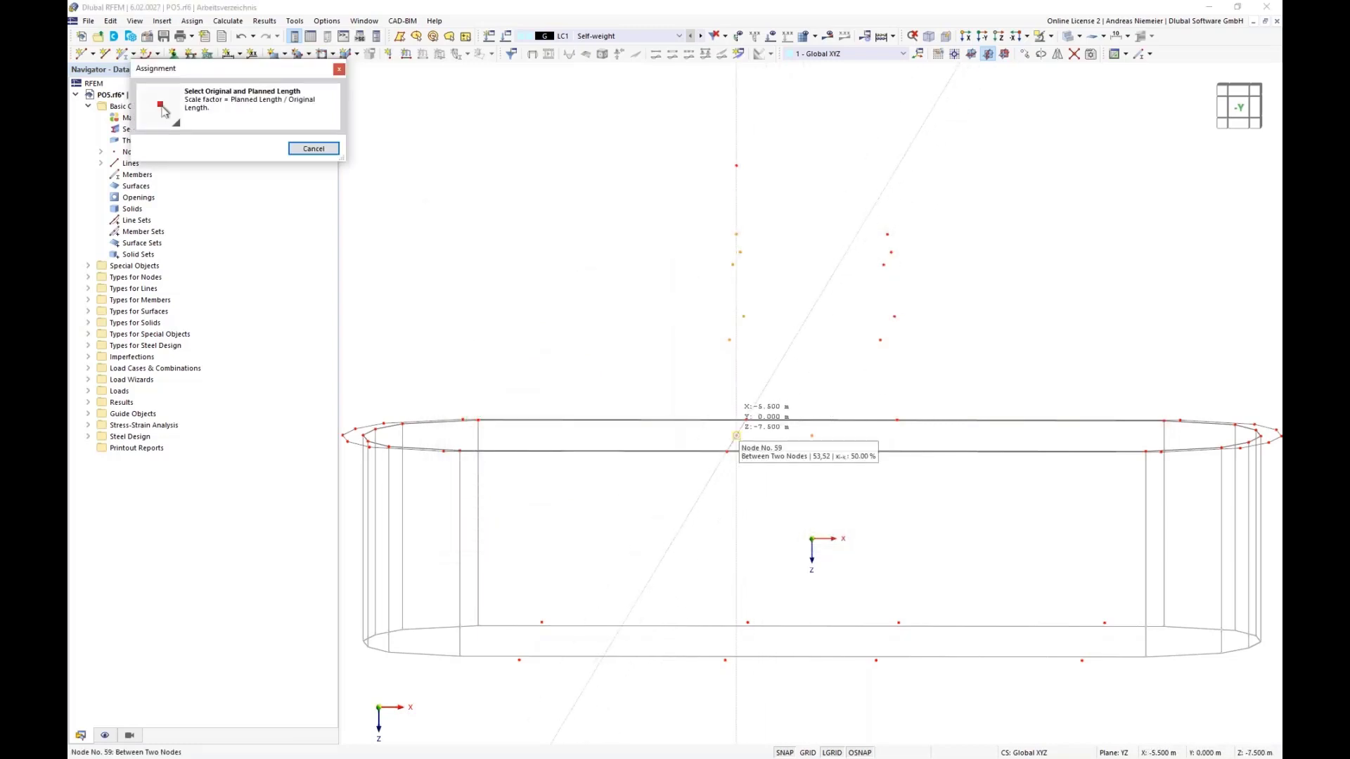
click(736, 435)
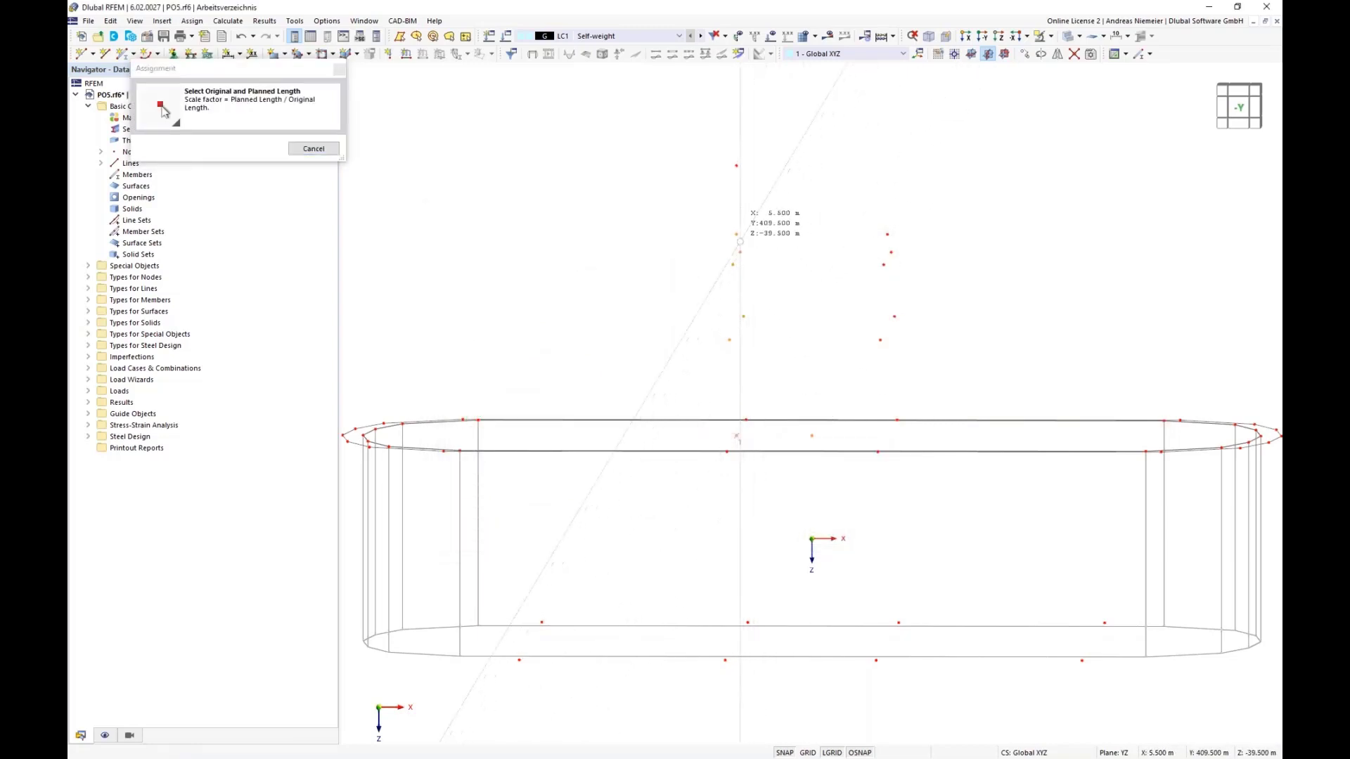
click(736, 235)
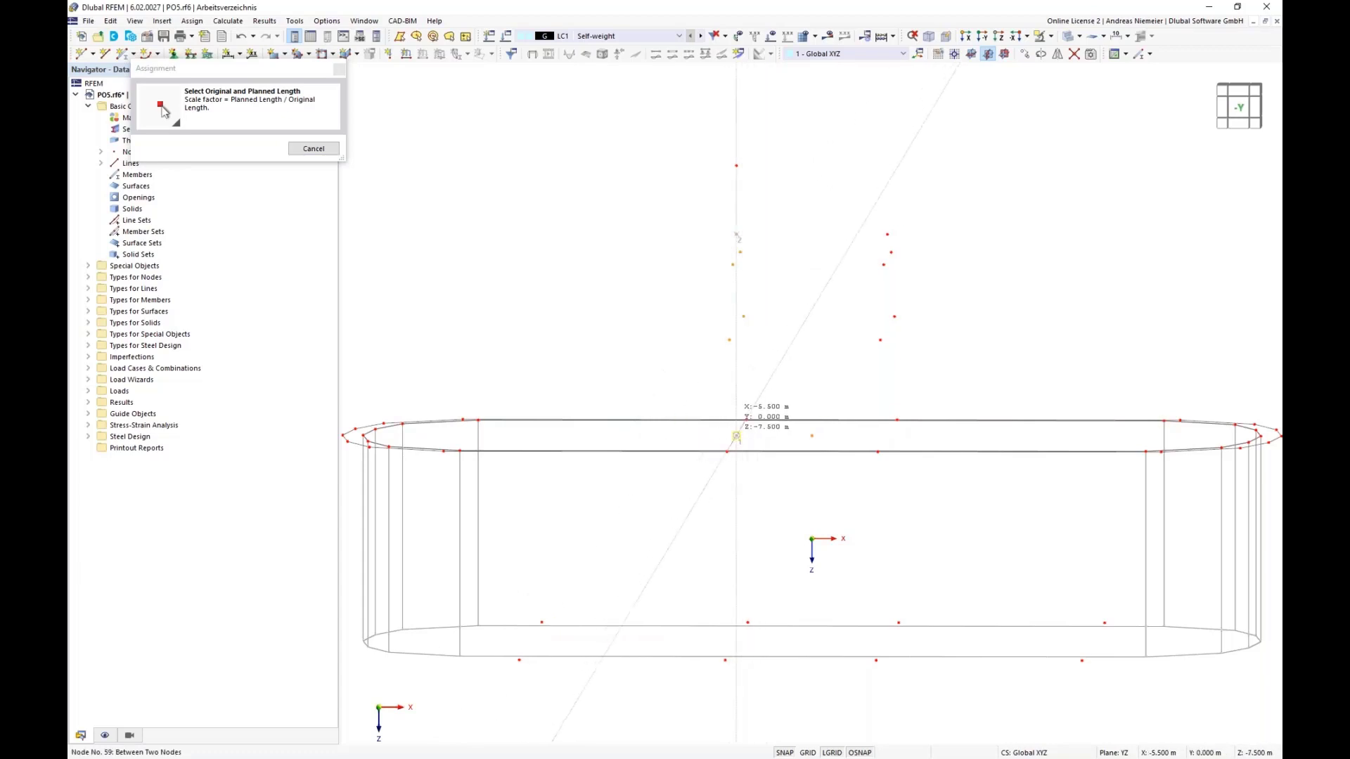
click(736, 435)
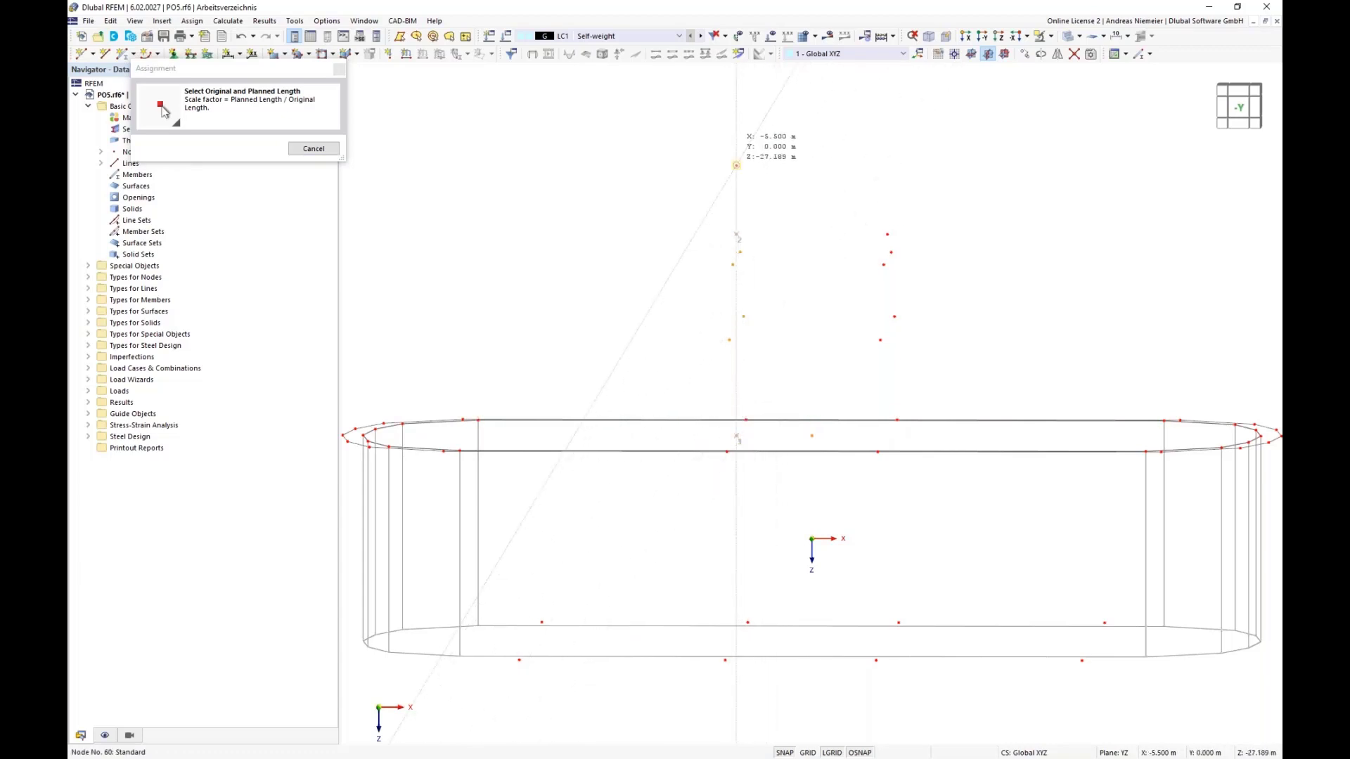
click(736, 166)
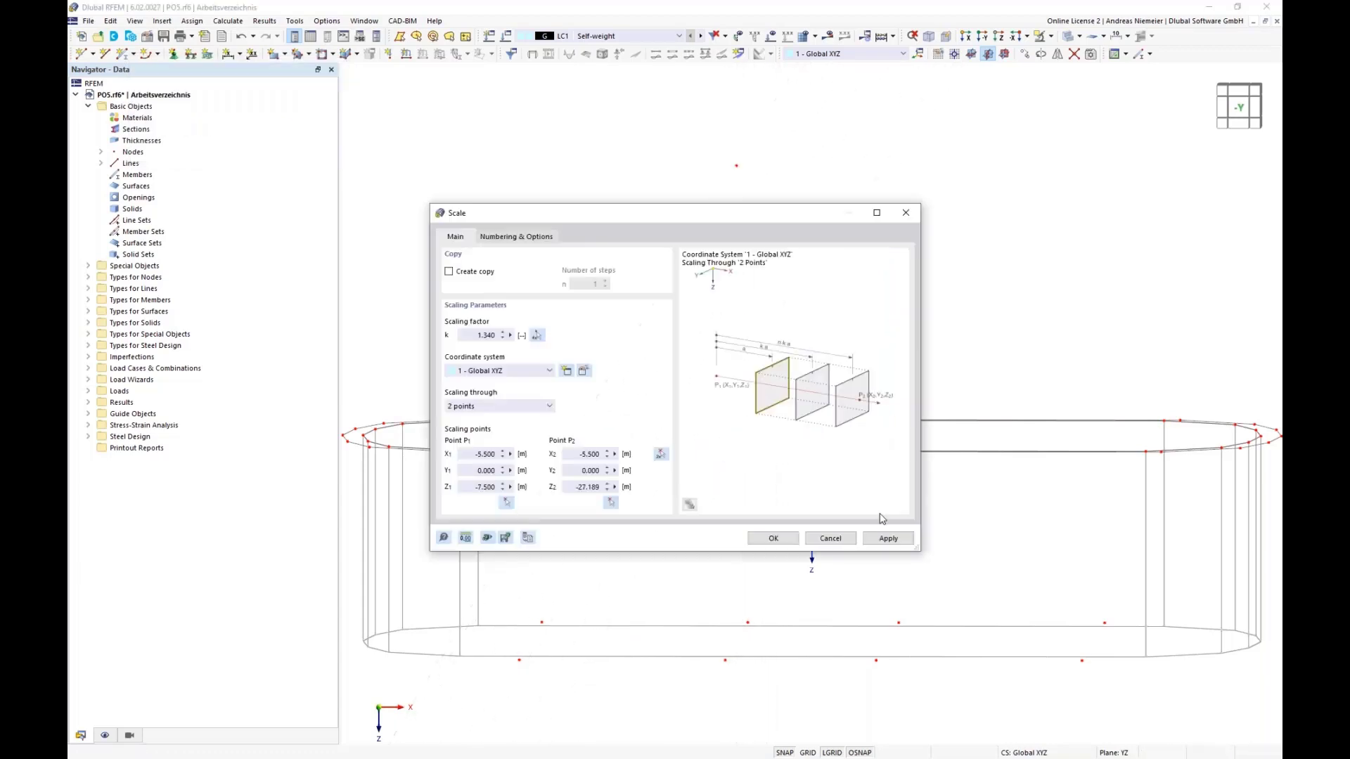
click(773, 538)
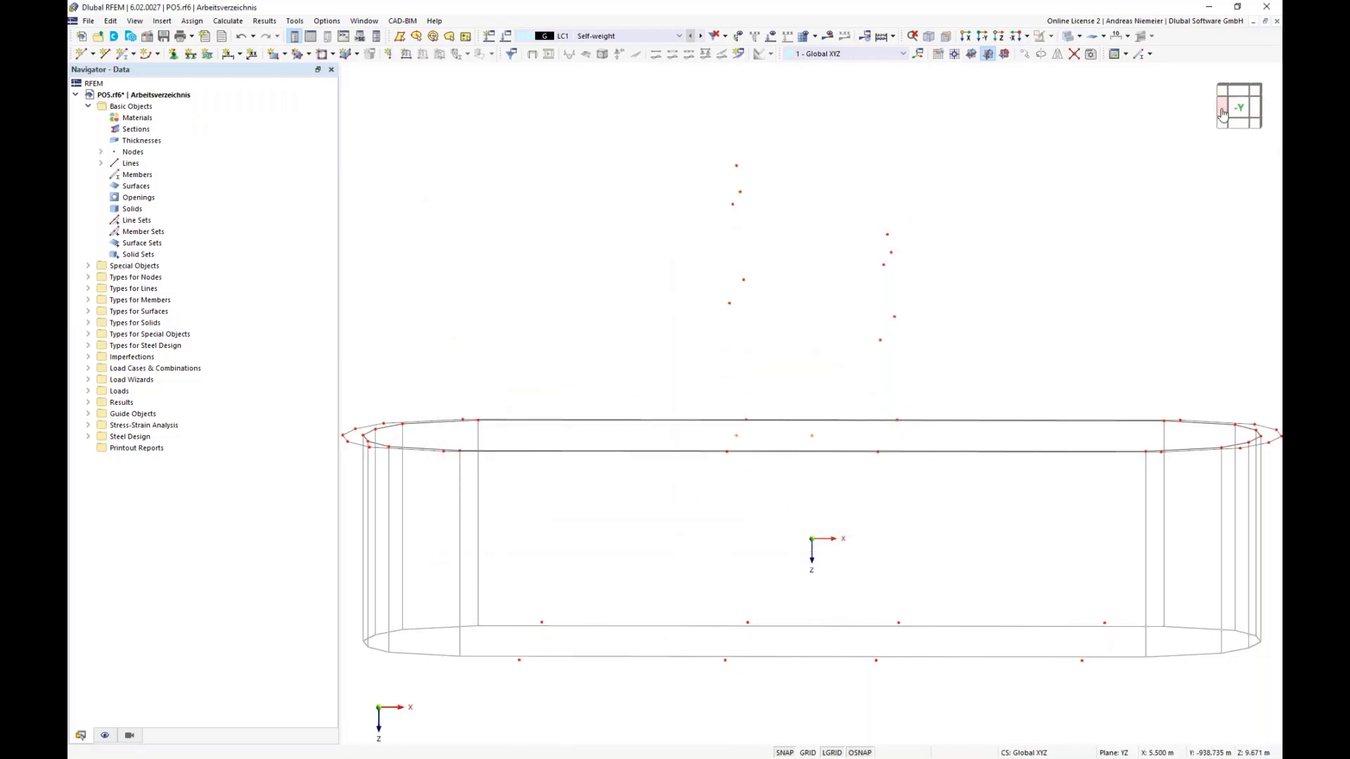
Draw a spline arch through the X 5.5 m nodes from base to base, passing both outer-ring nodes and the five upper arch nodes
click(1256, 112)
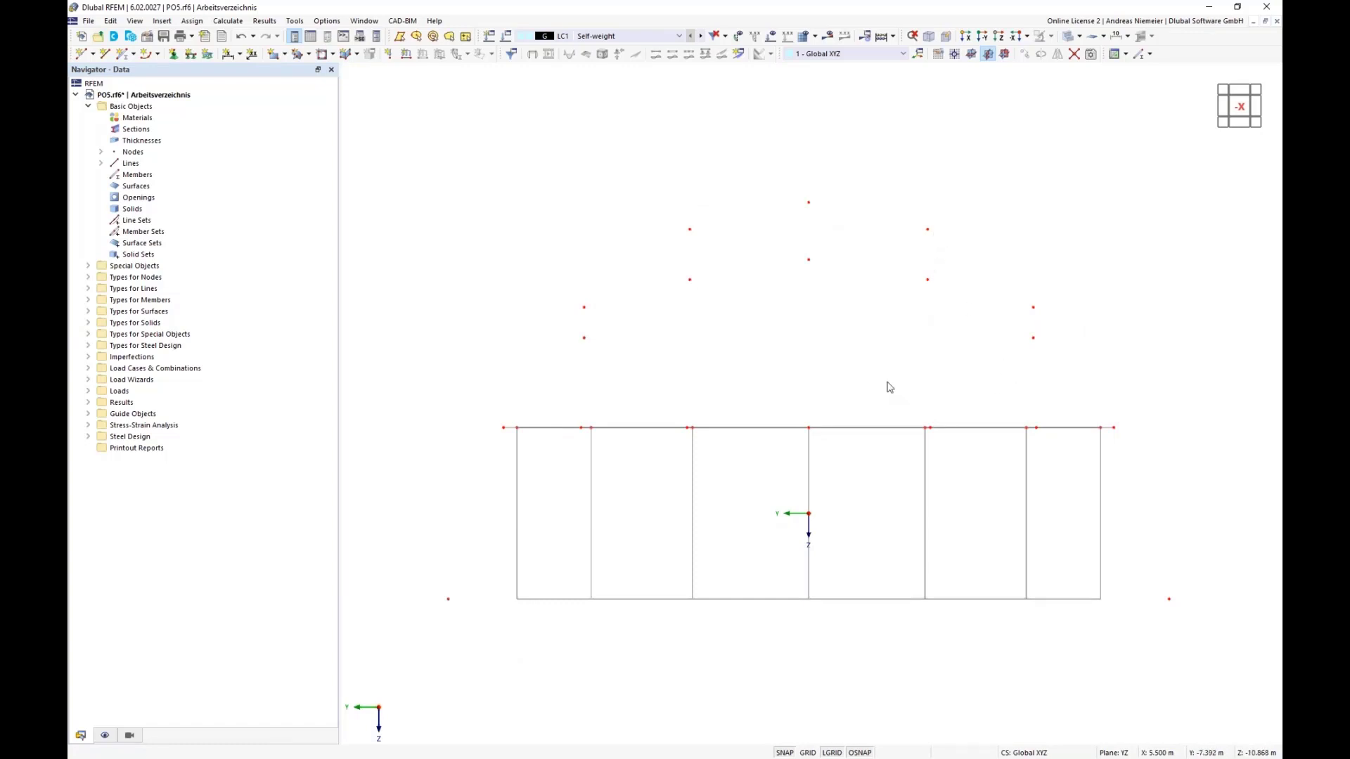
ctrl+middle_drag(615, 398, 820, 412)
scroll(820, 412, down, 1)
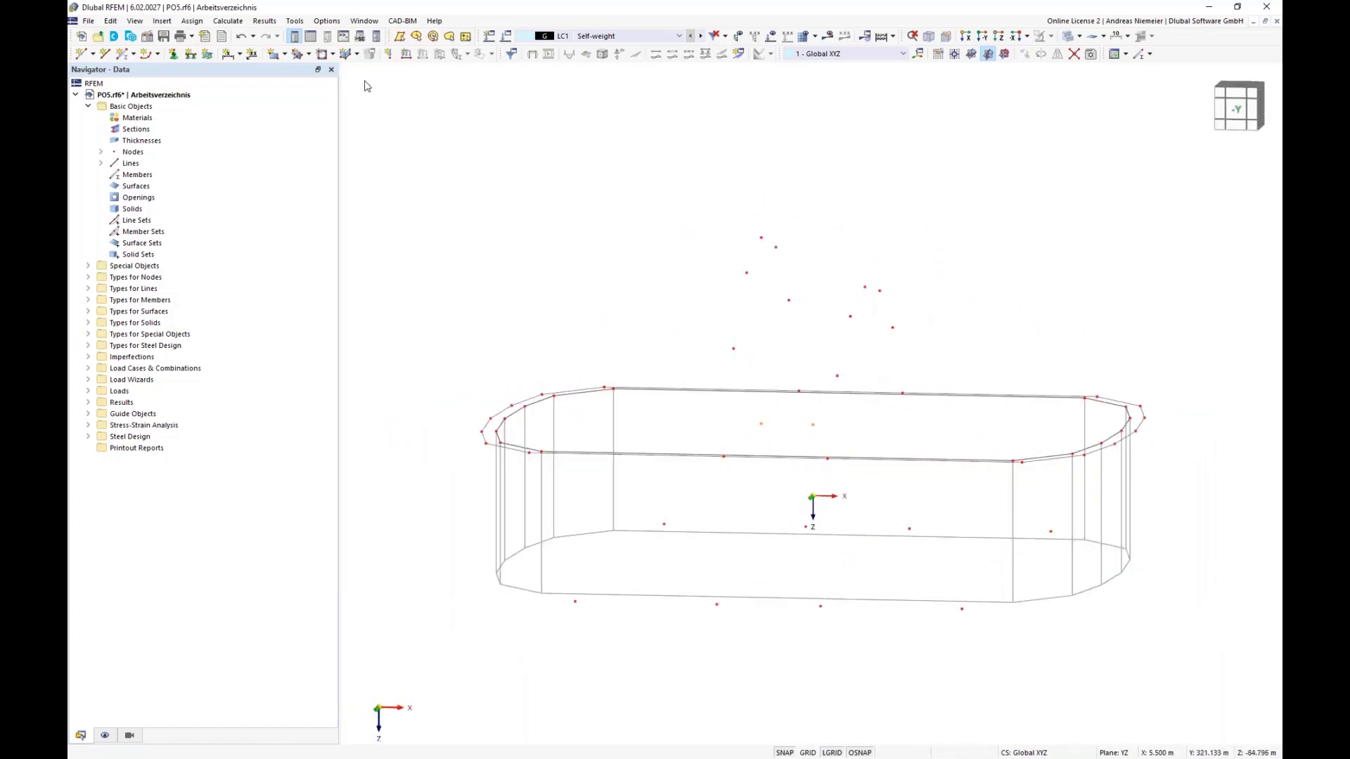
click(158, 54)
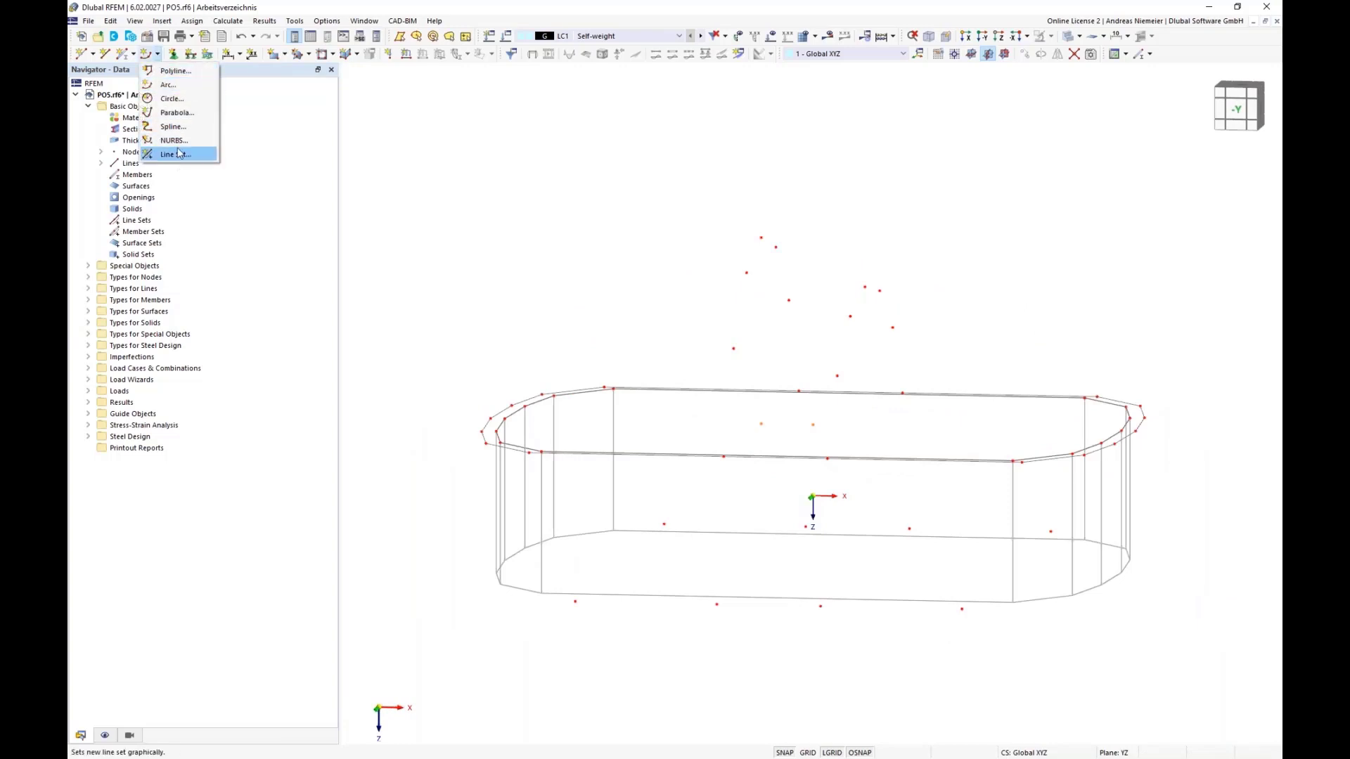
click(173, 127)
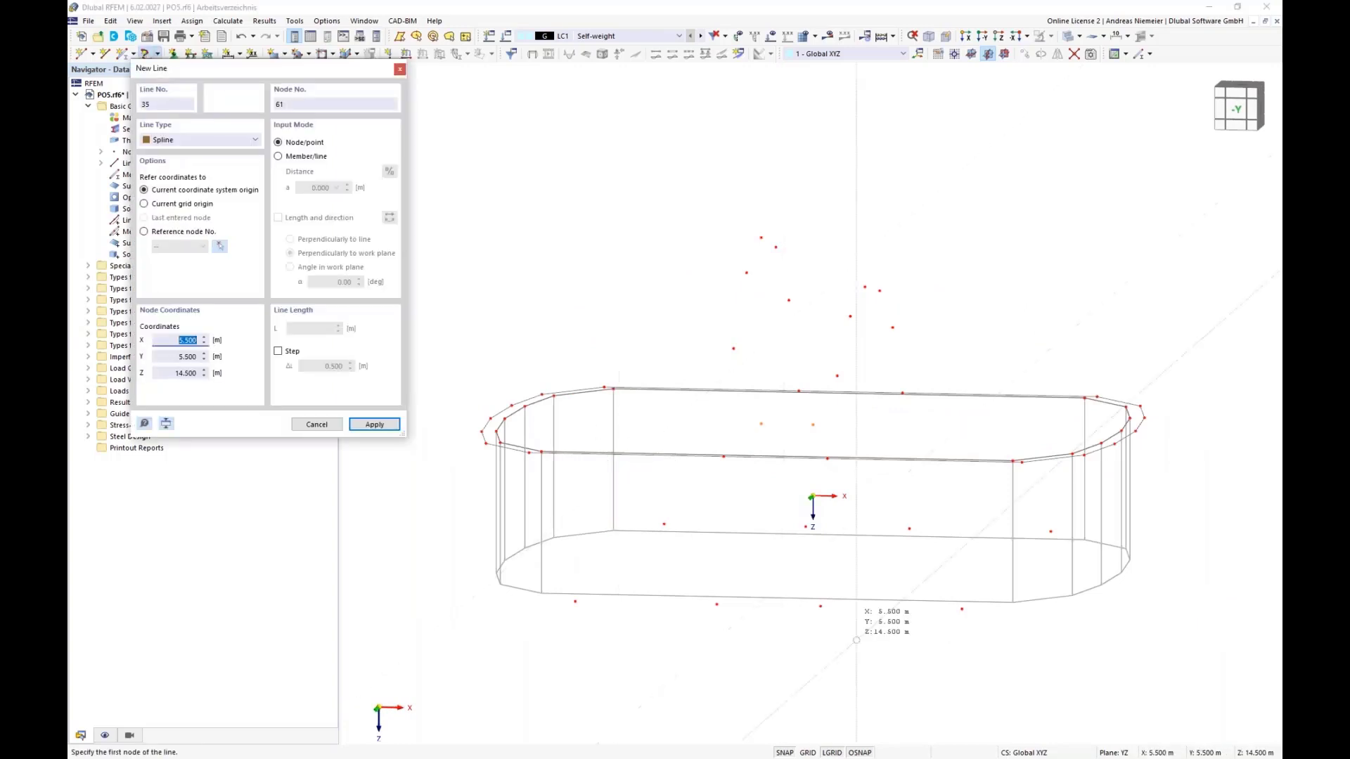
click(828, 609)
click(833, 460)
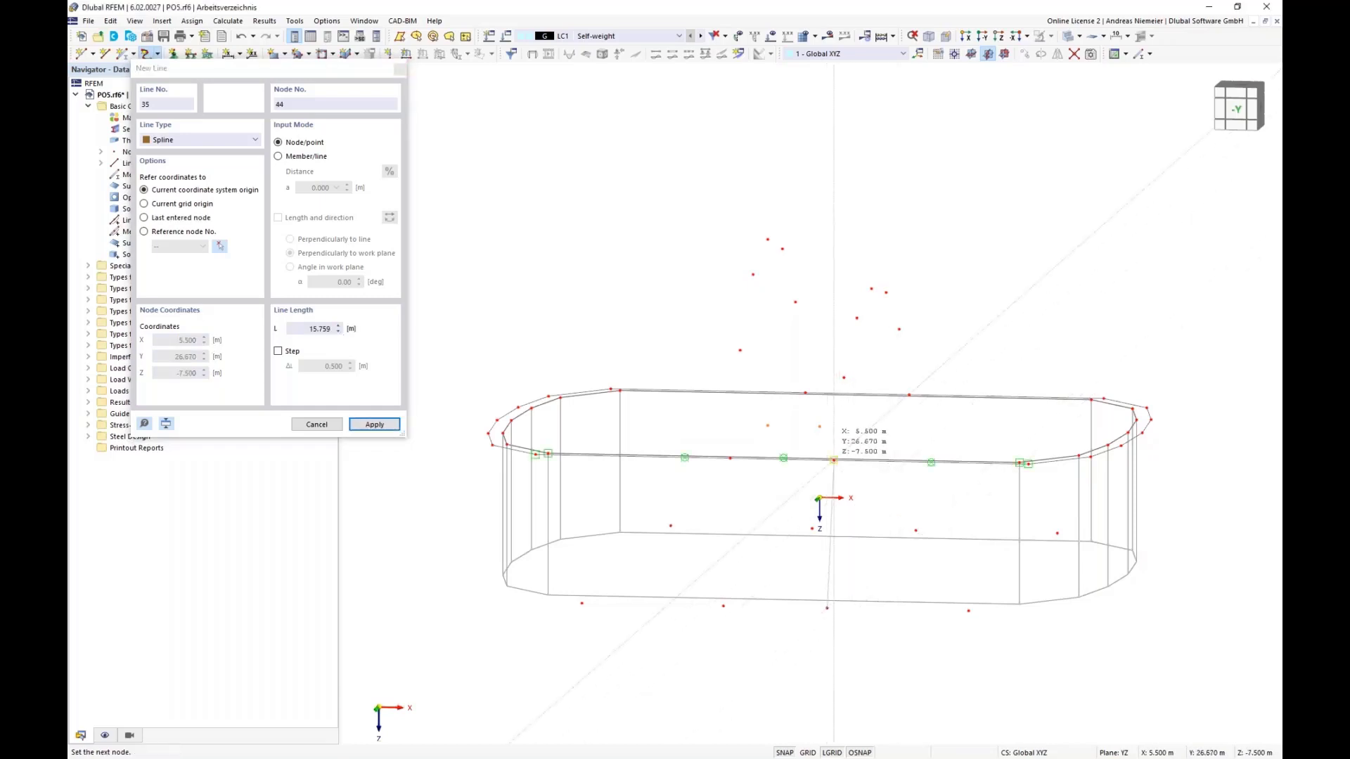
click(845, 376)
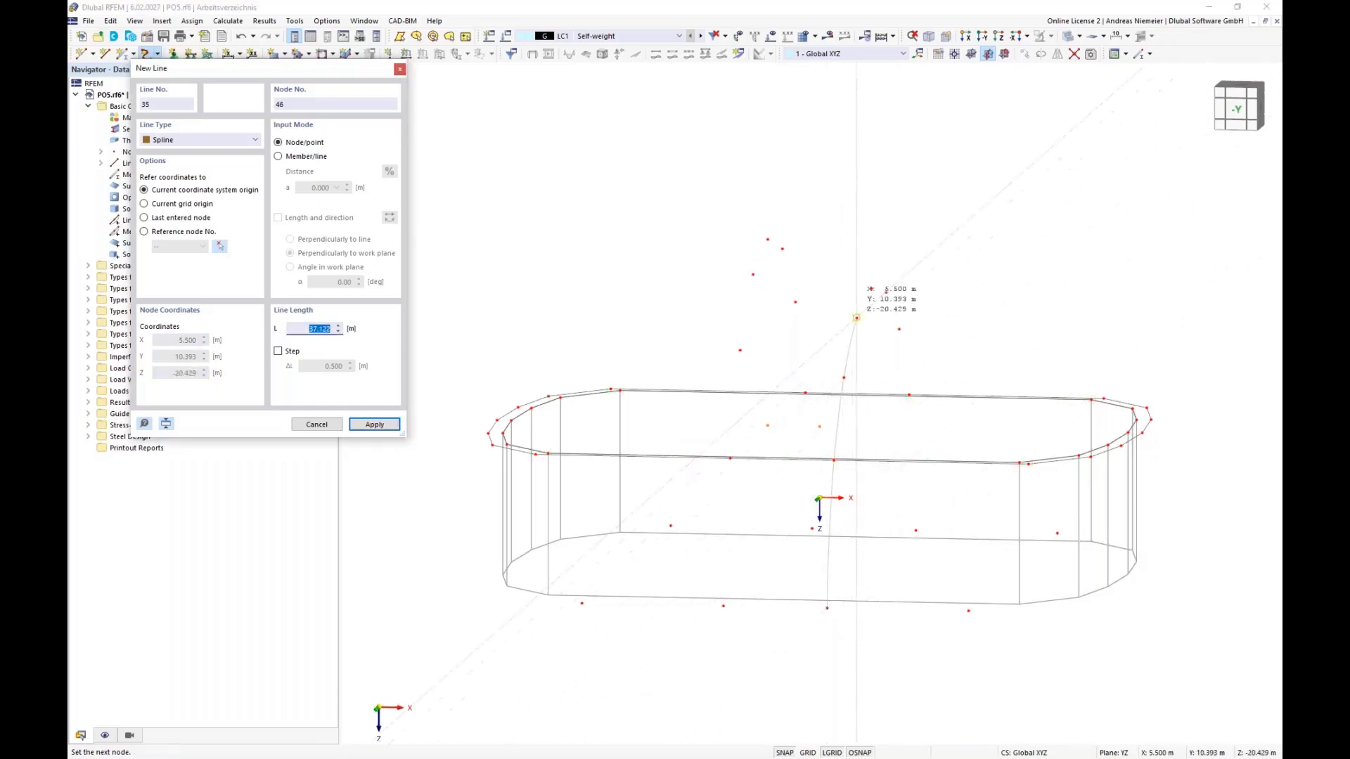
click(856, 318)
click(871, 288)
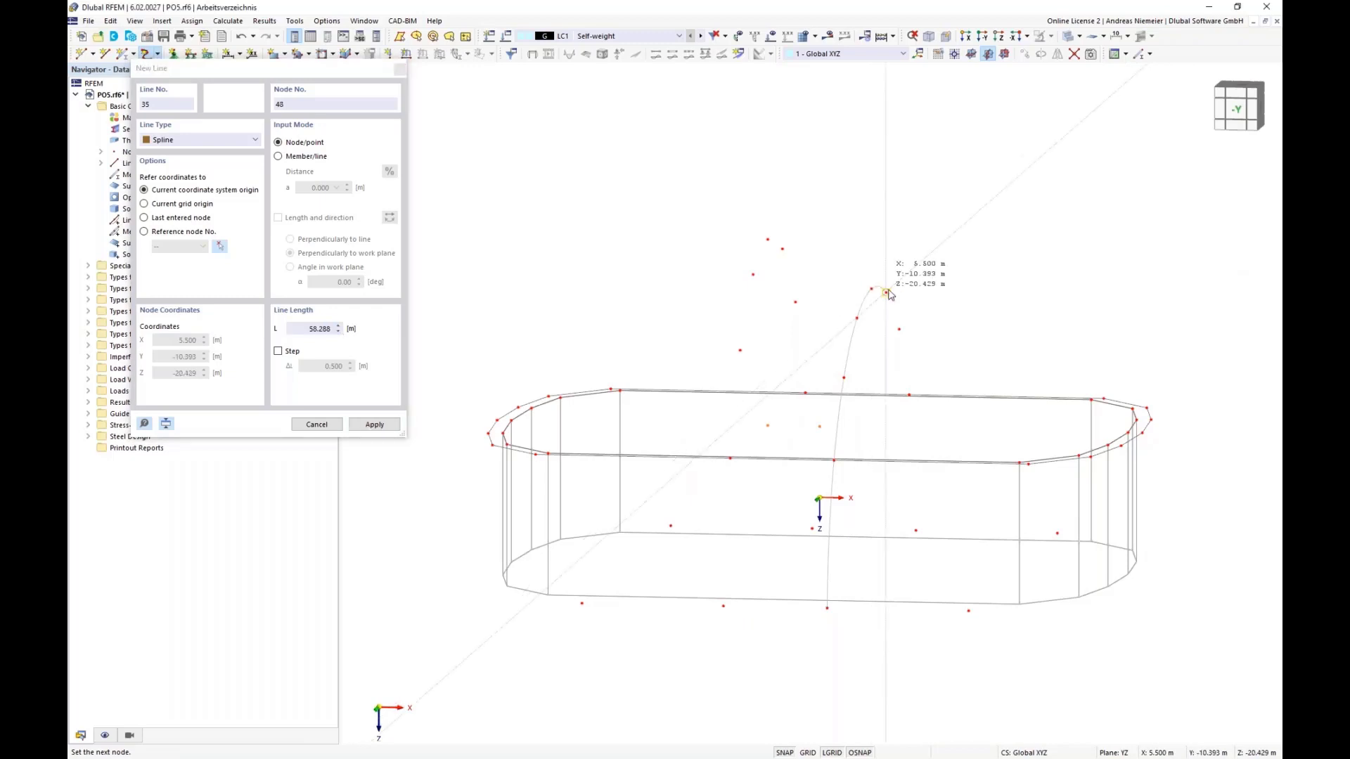
click(886, 292)
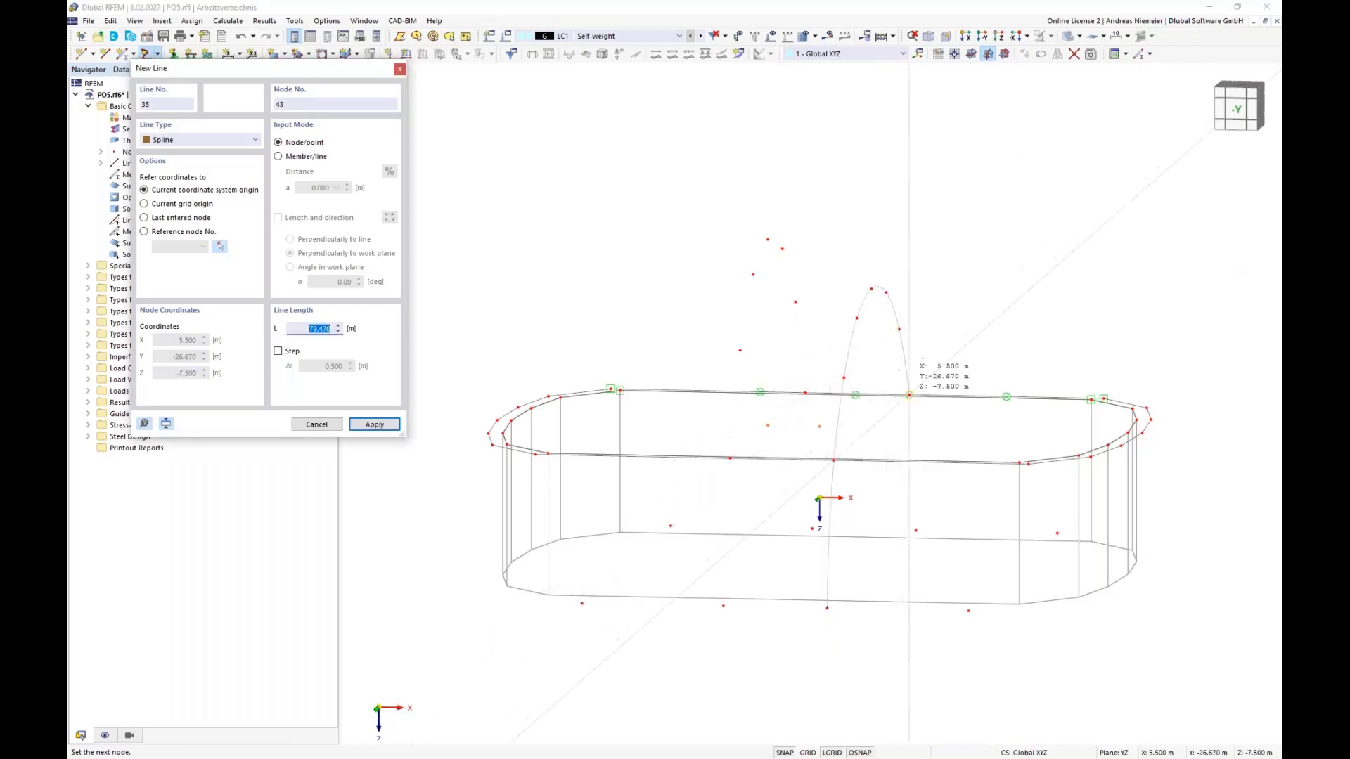
click(899, 329)
click(915, 530)
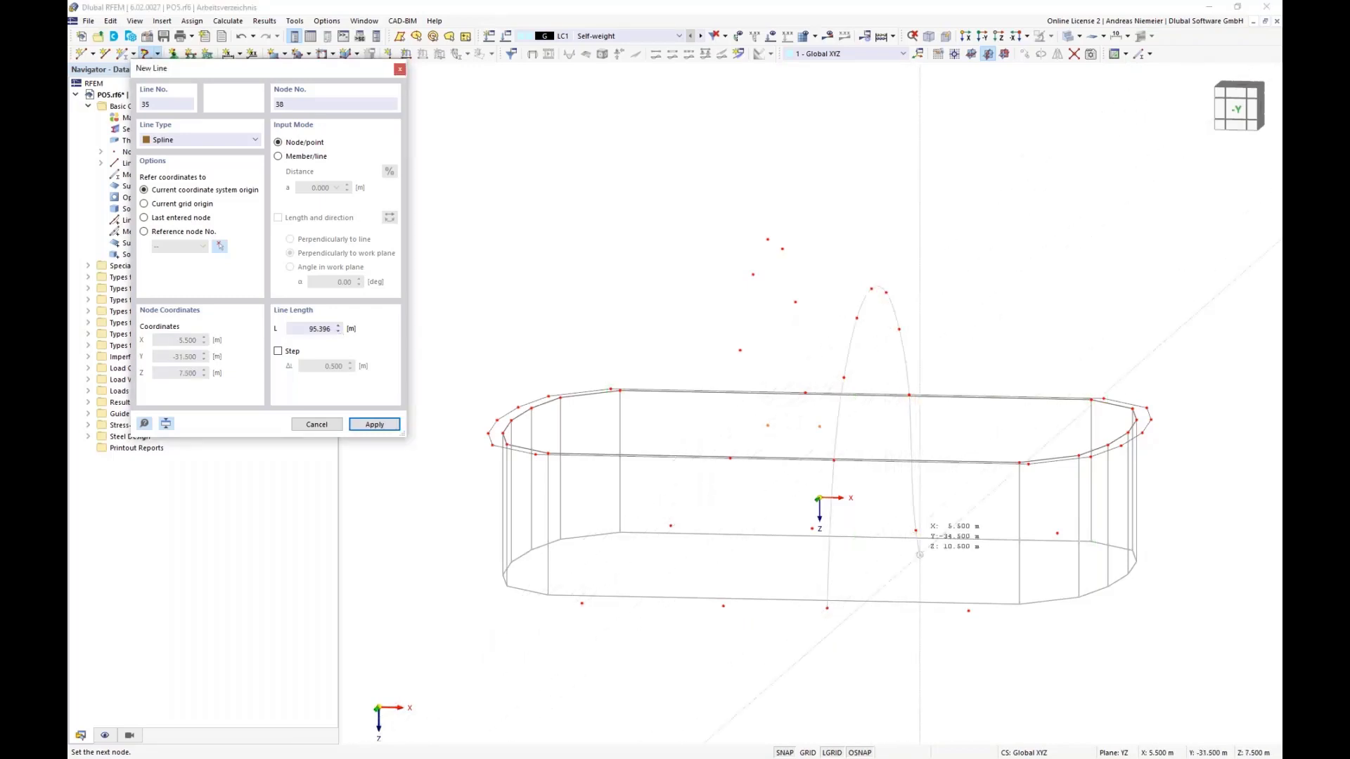
right_click(934, 582)
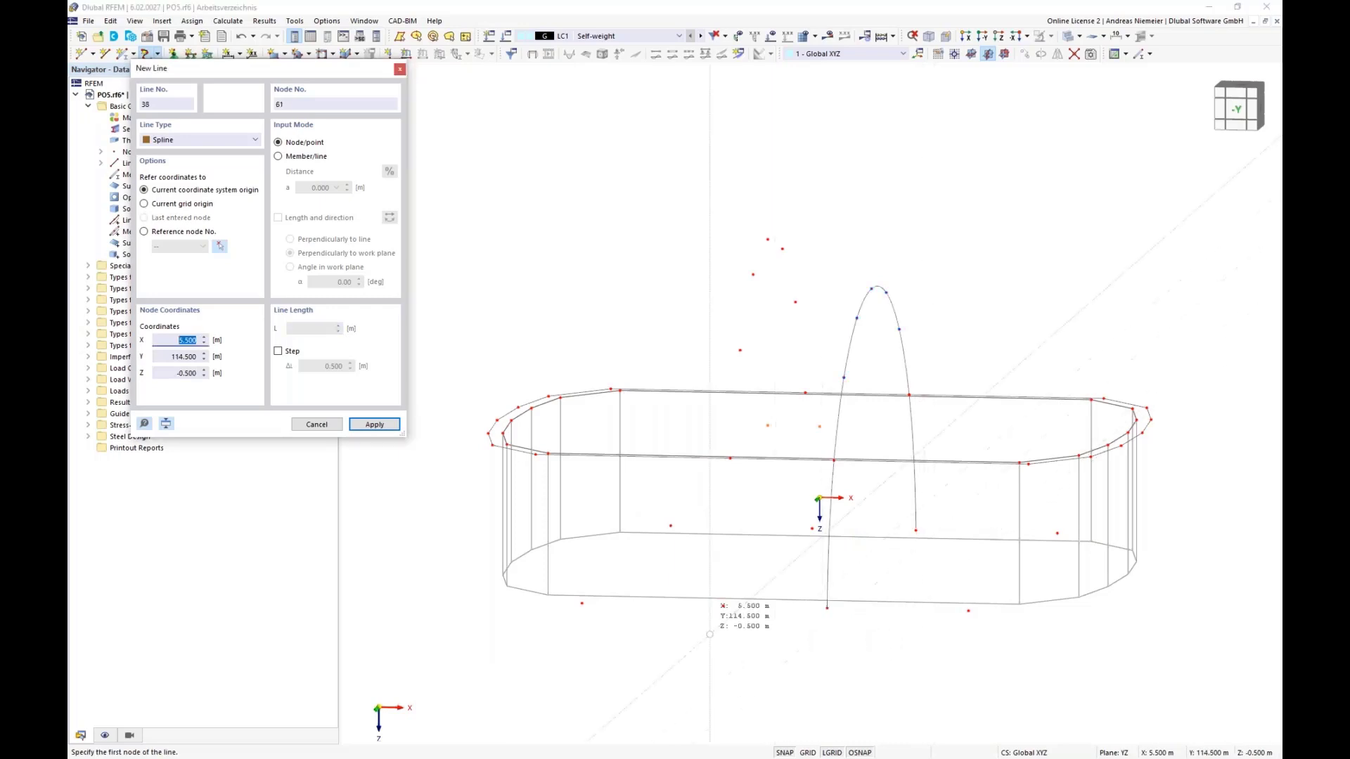
Draw a spline arch through the X -5.5 m nodes from base to base, including both outer-ring nodes and the five scaled nodes
click(723, 606)
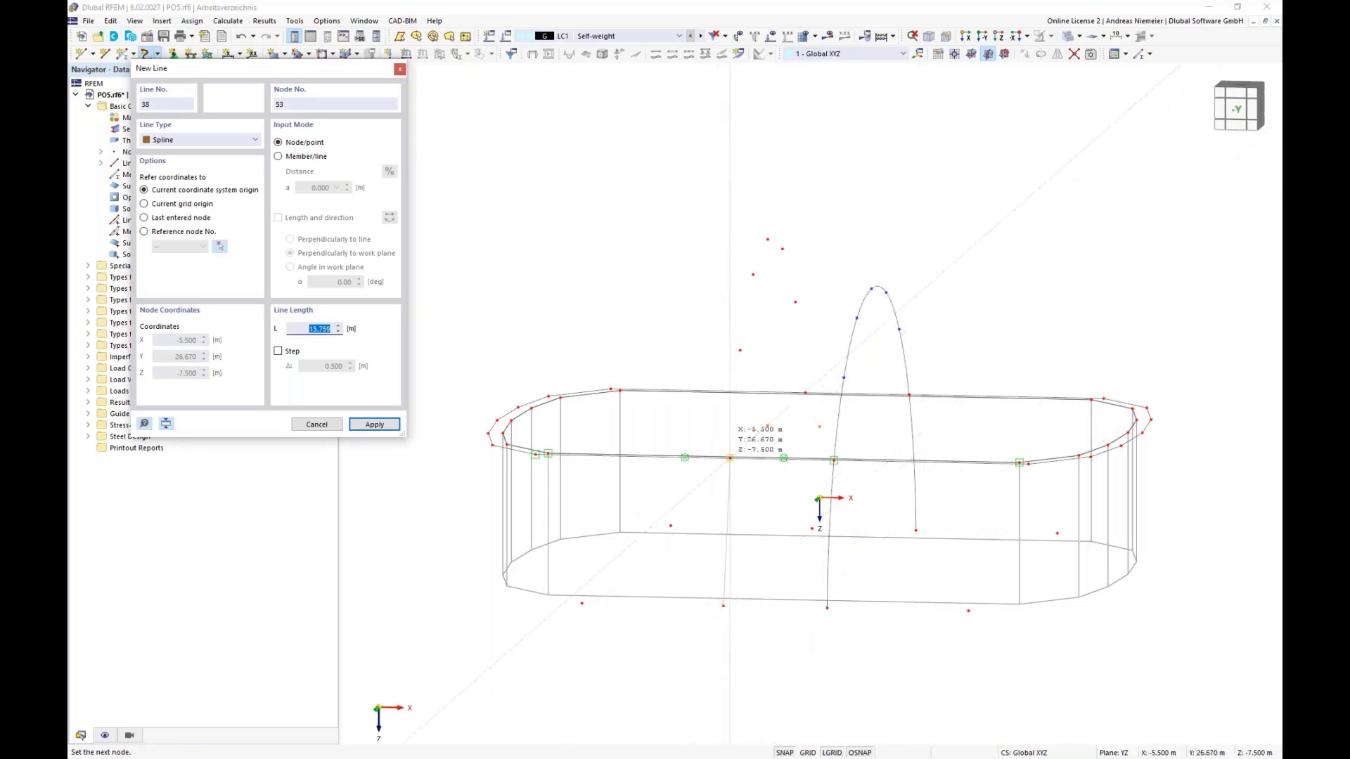
click(740, 350)
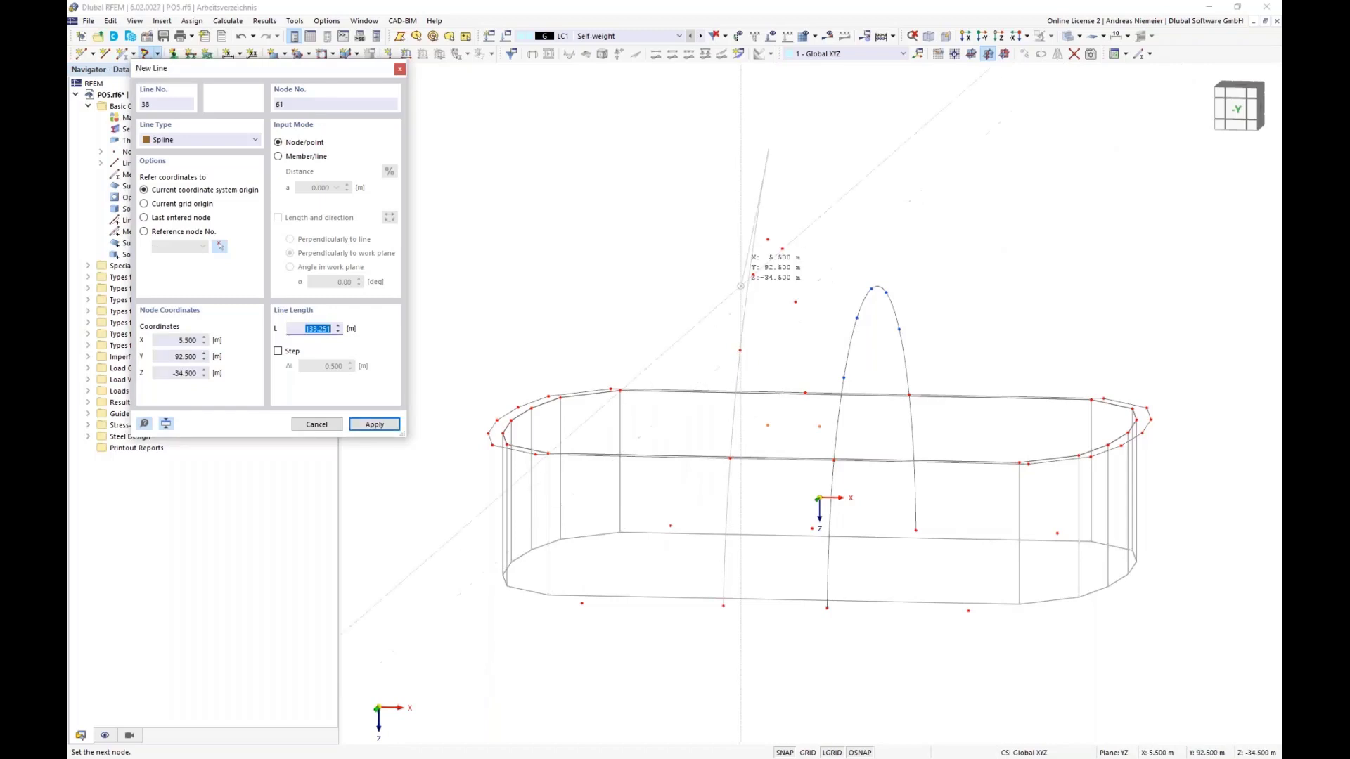
click(753, 275)
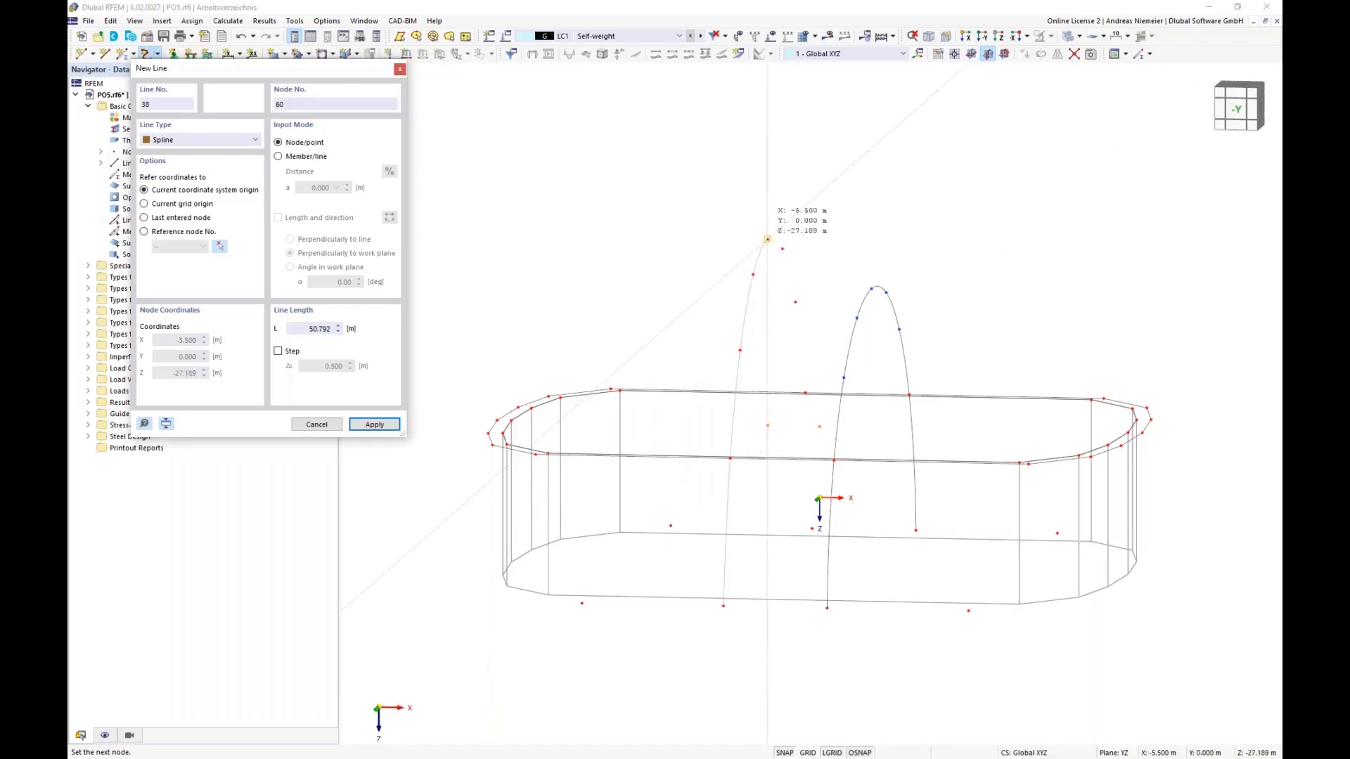
click(768, 239)
click(796, 302)
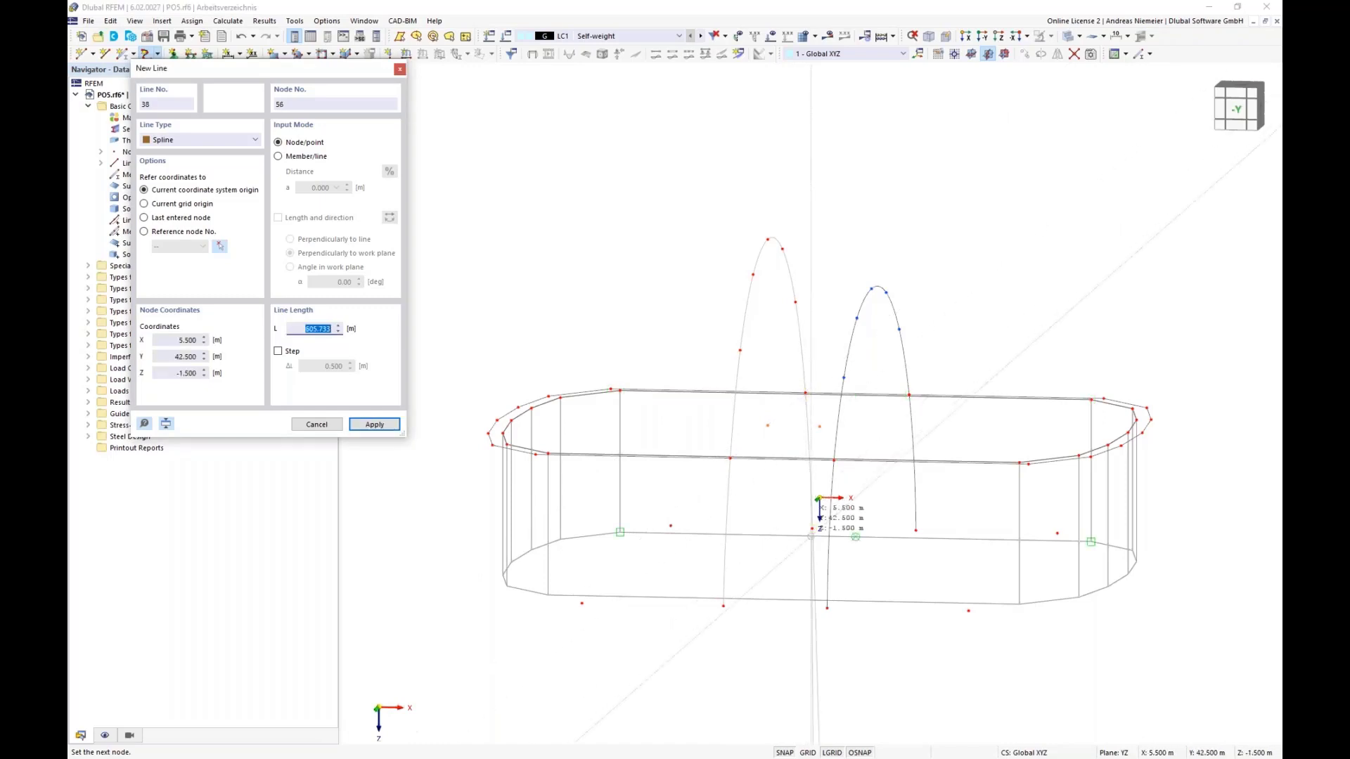
right_click(826, 618)
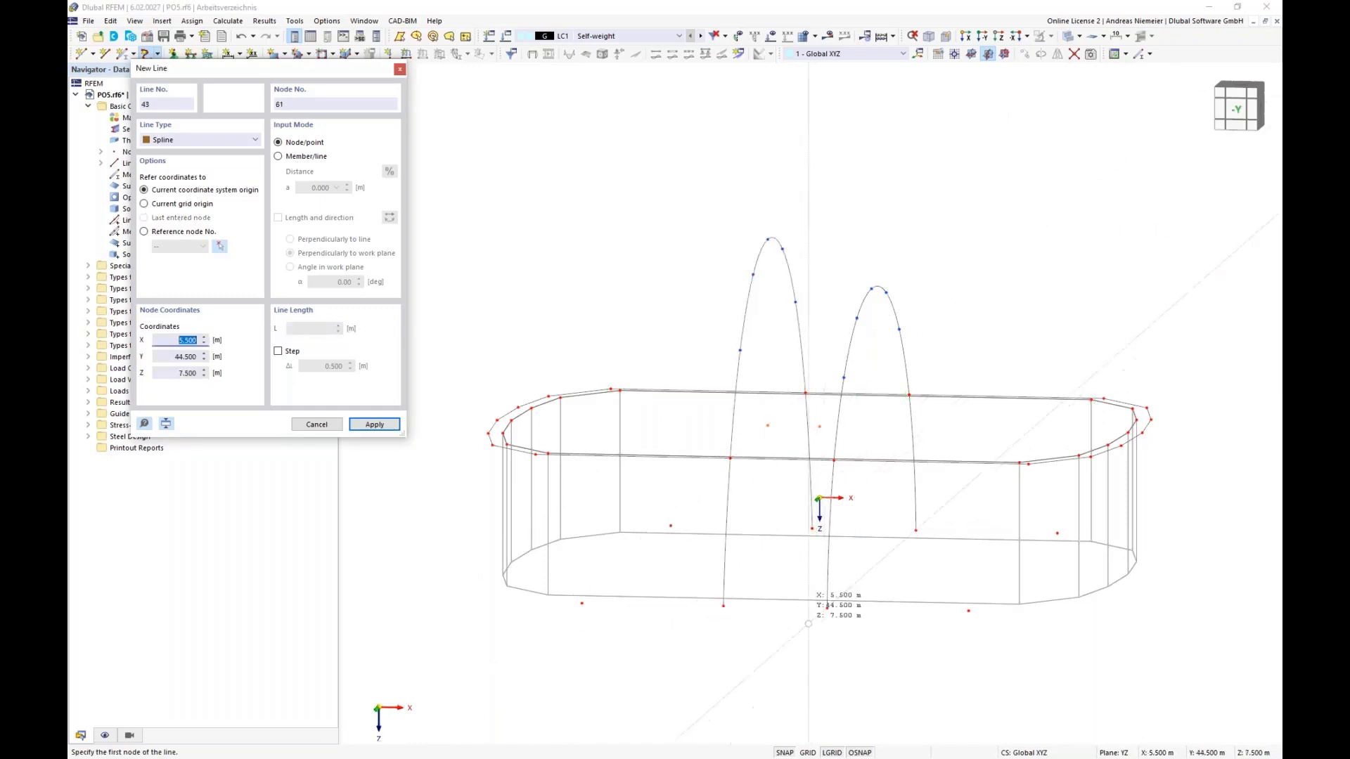
right_click(795, 628)
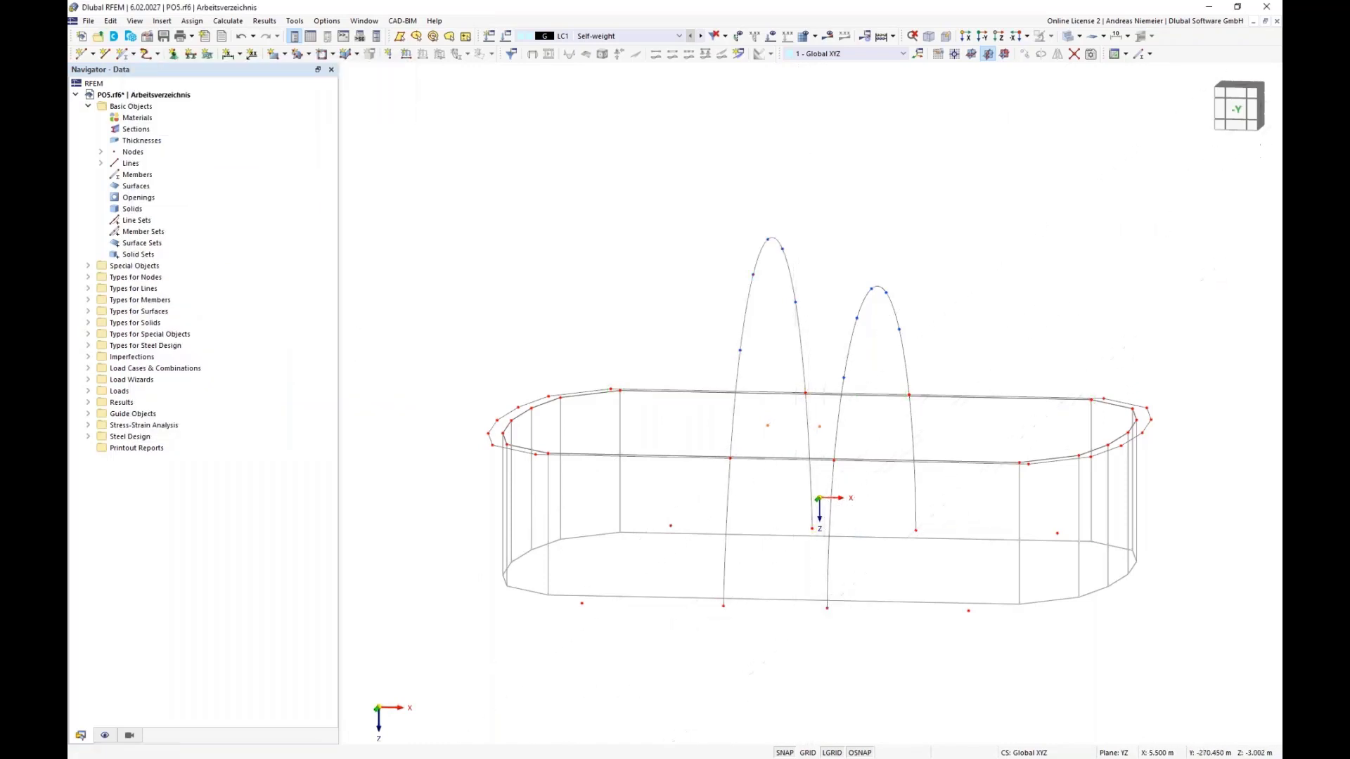
Chamfer the X 5.5 m arch without a copy by -20° about Y in direction X, using its base node at Y 31.5 m as pivot
click(1265, 115)
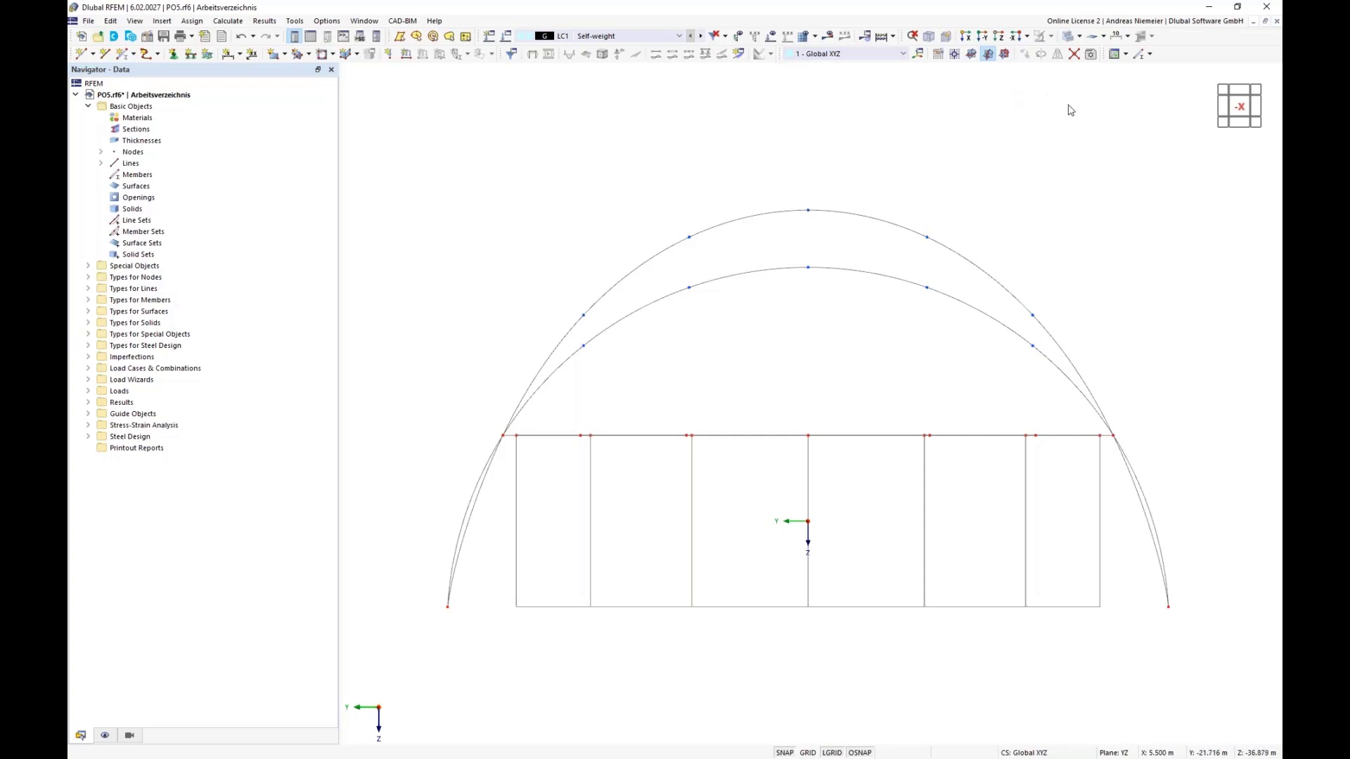
ctrl+middle_drag(847, 153, 931, 159)
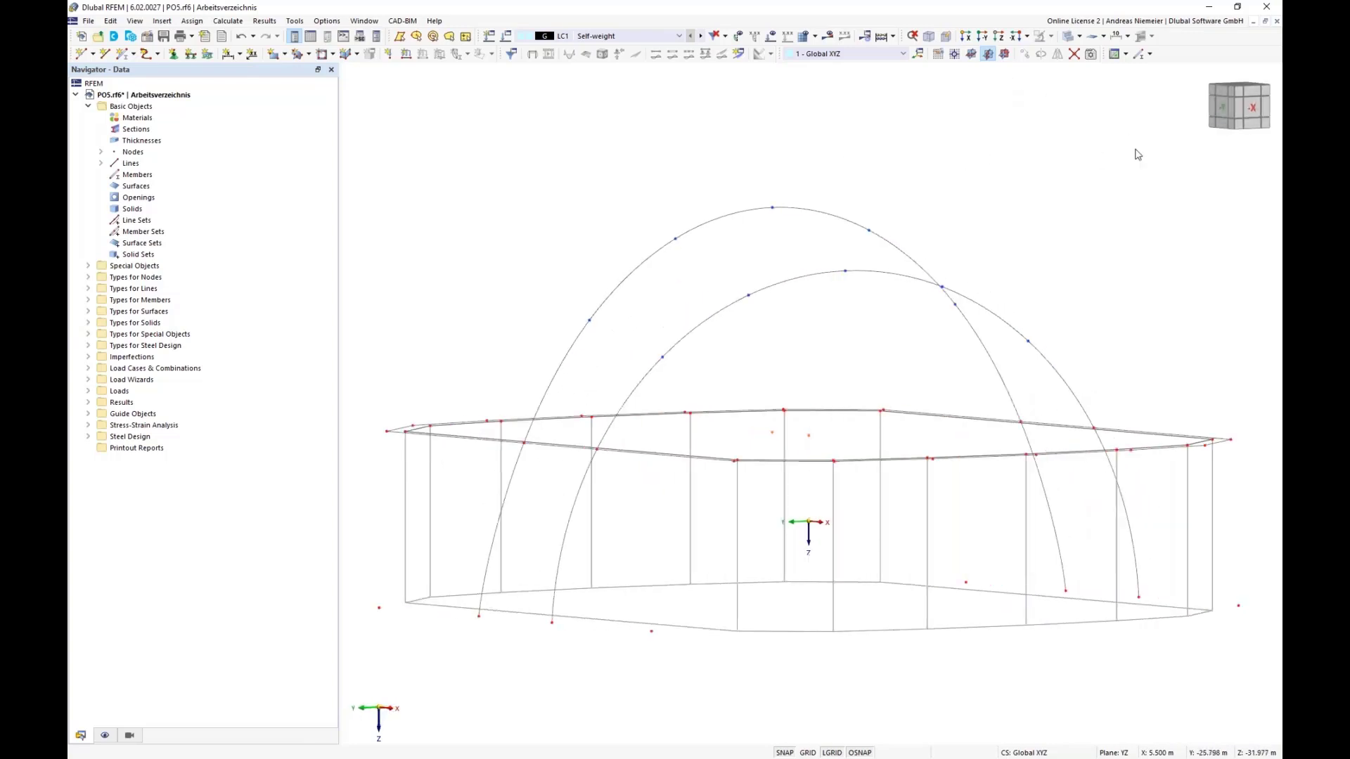
click(1222, 112)
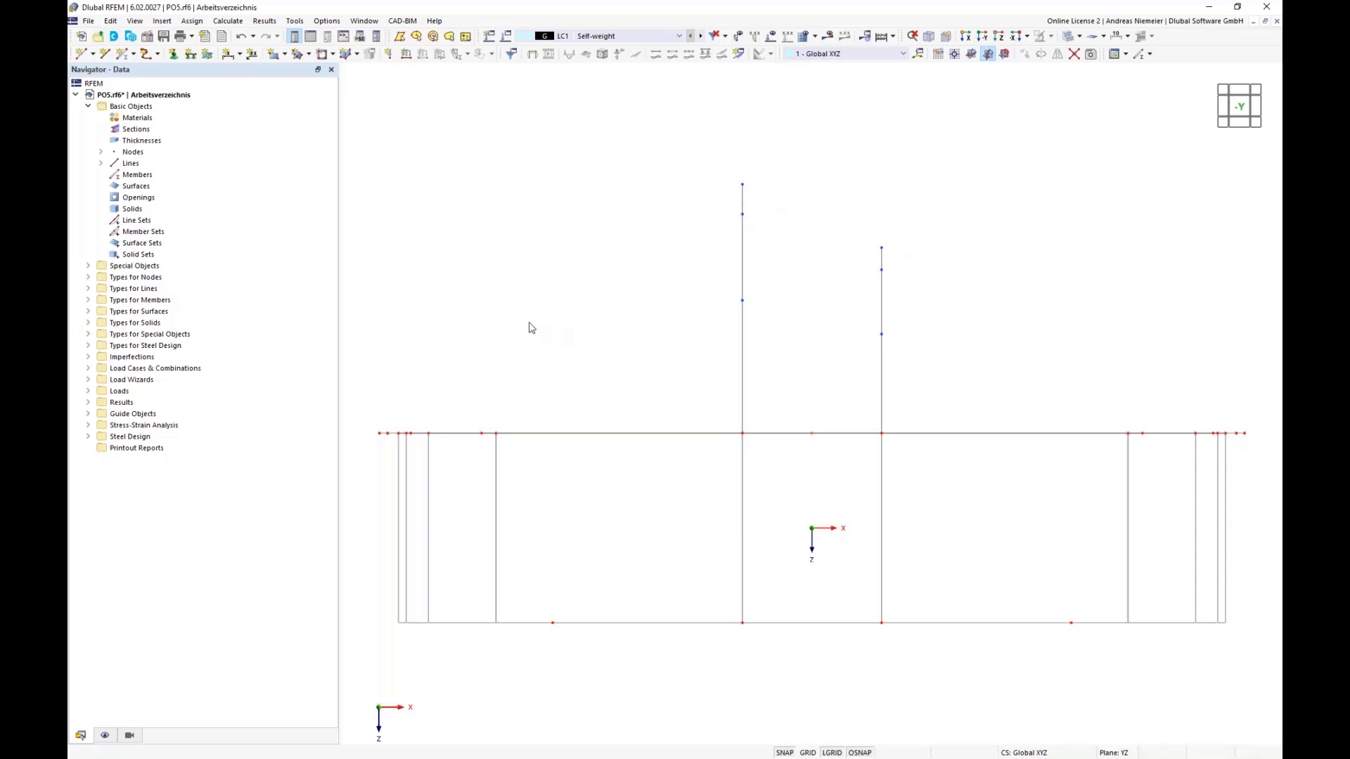
scroll(531, 328, down, 1)
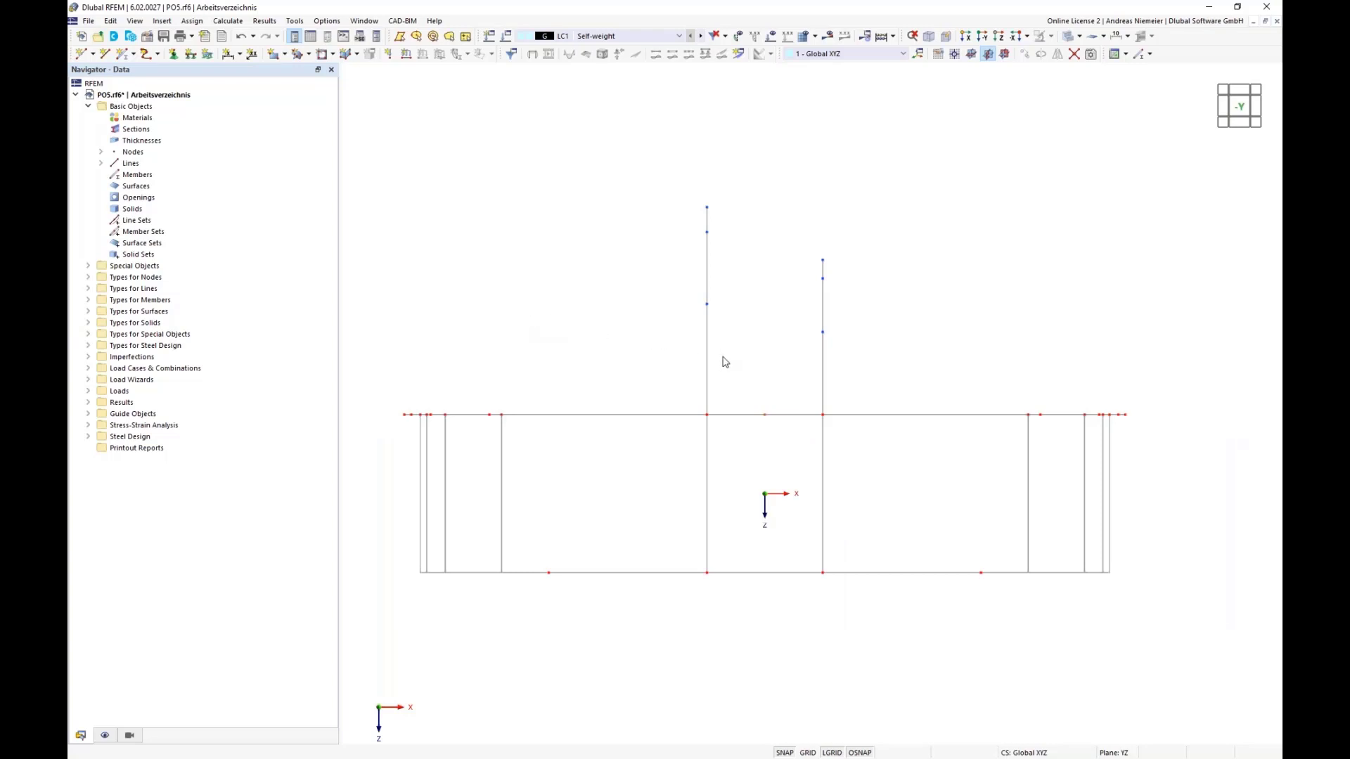
drag(812, 220, 838, 603)
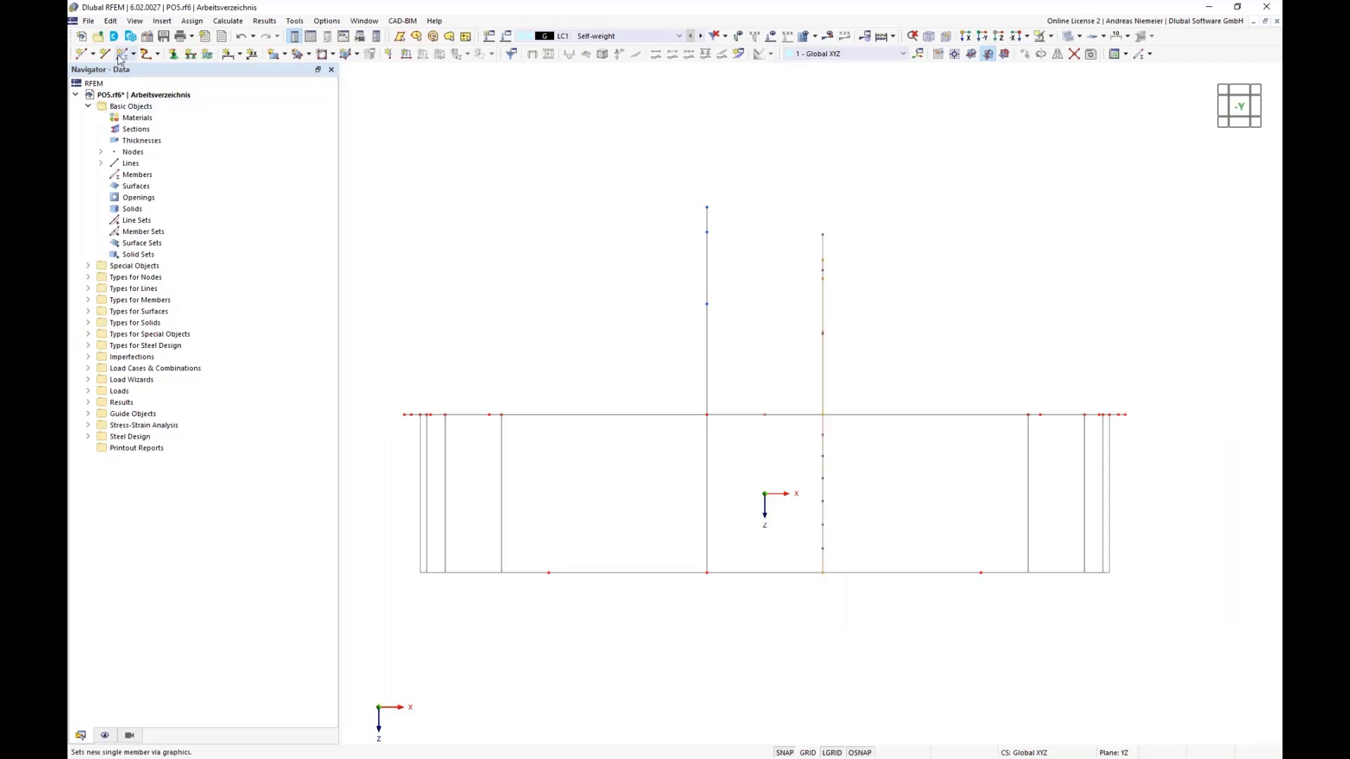
click(111, 21)
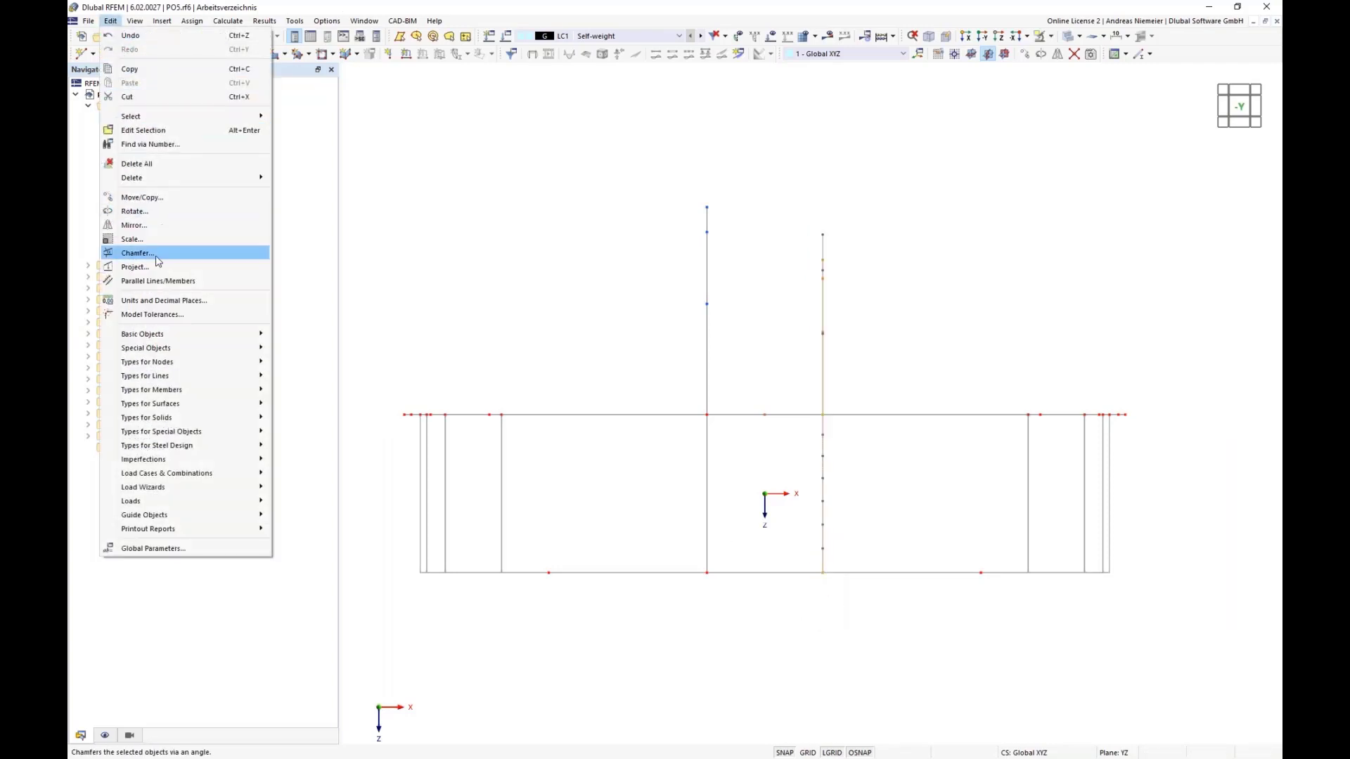
click(139, 254)
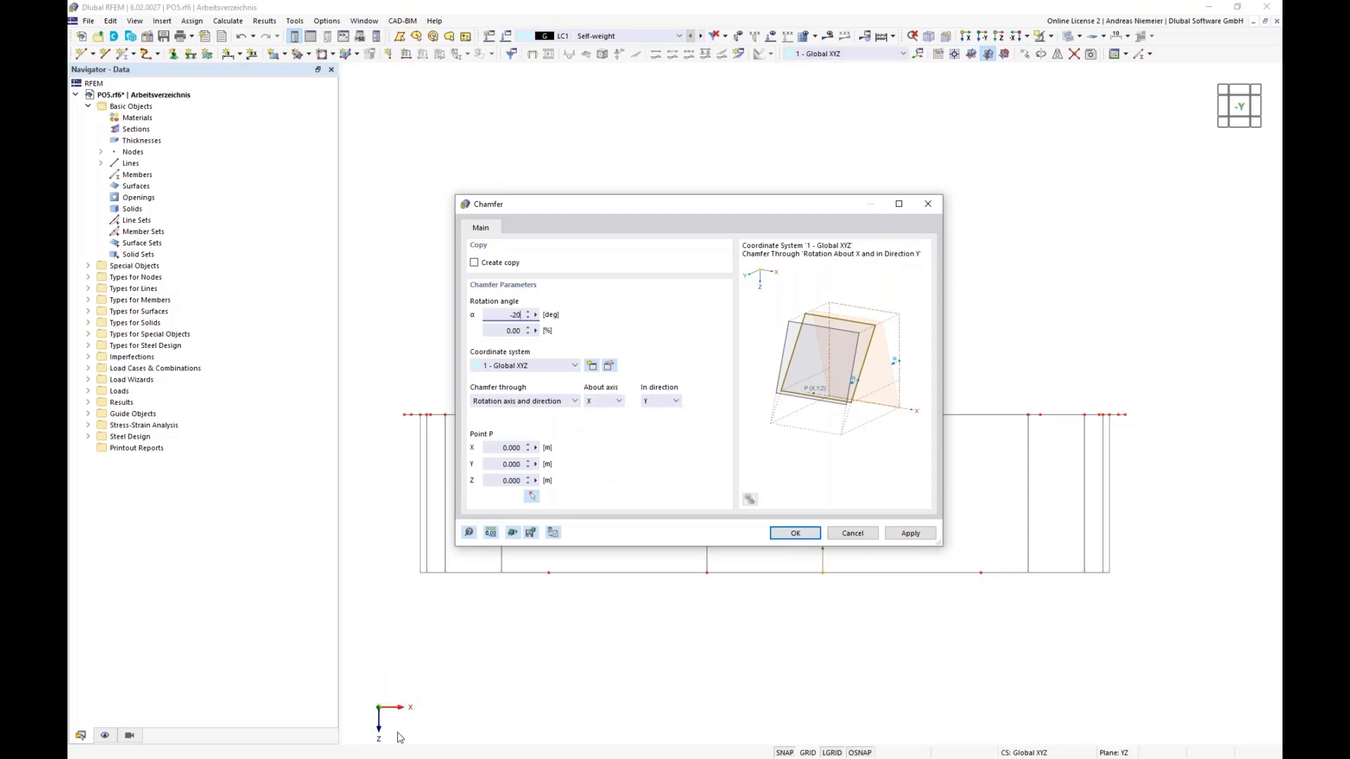
click(602, 401)
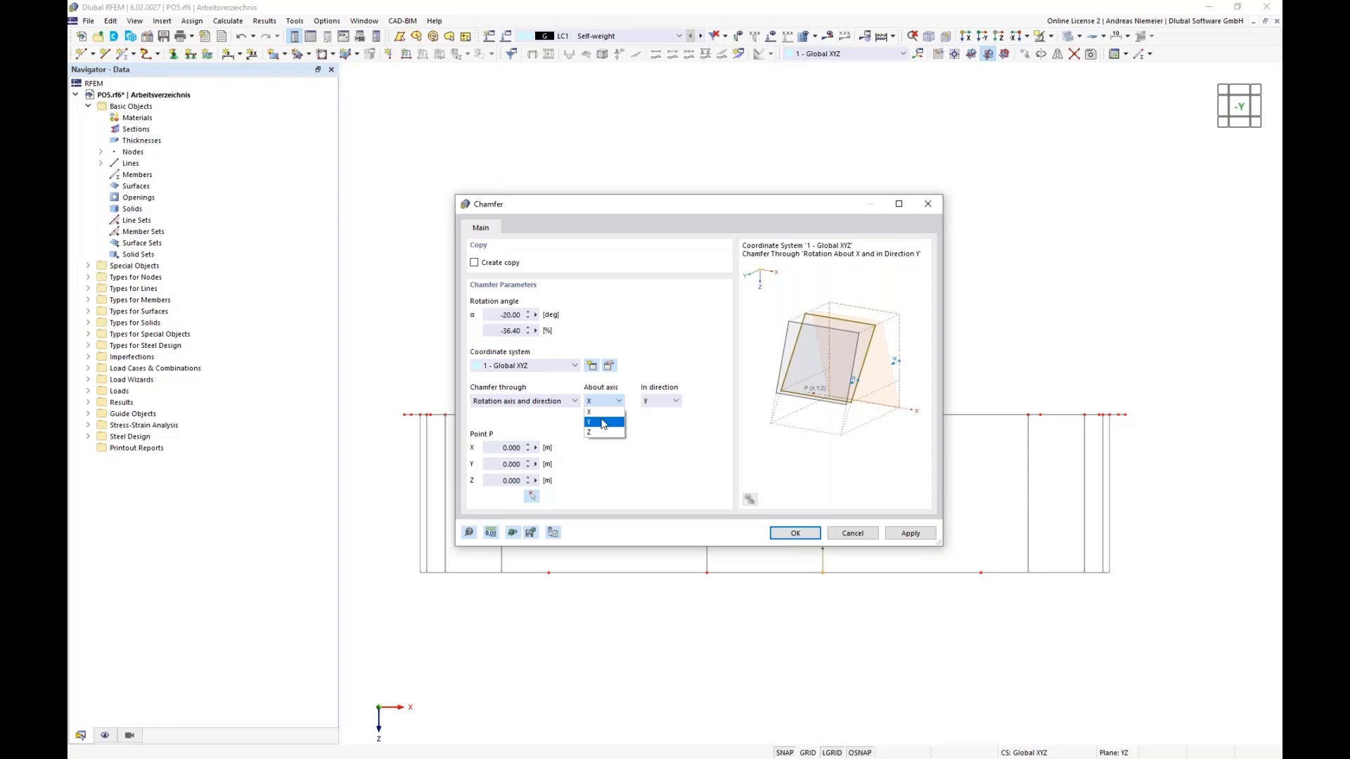
click(602, 423)
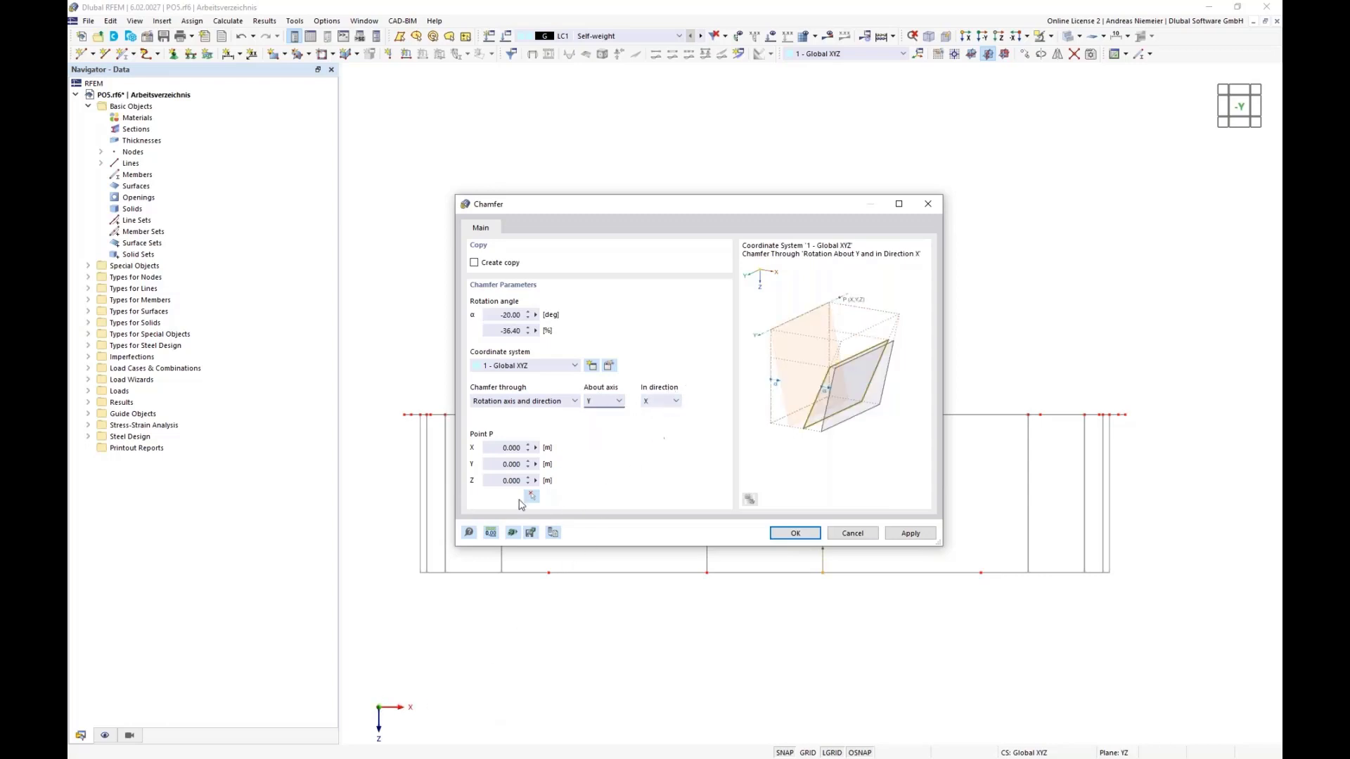
click(532, 495)
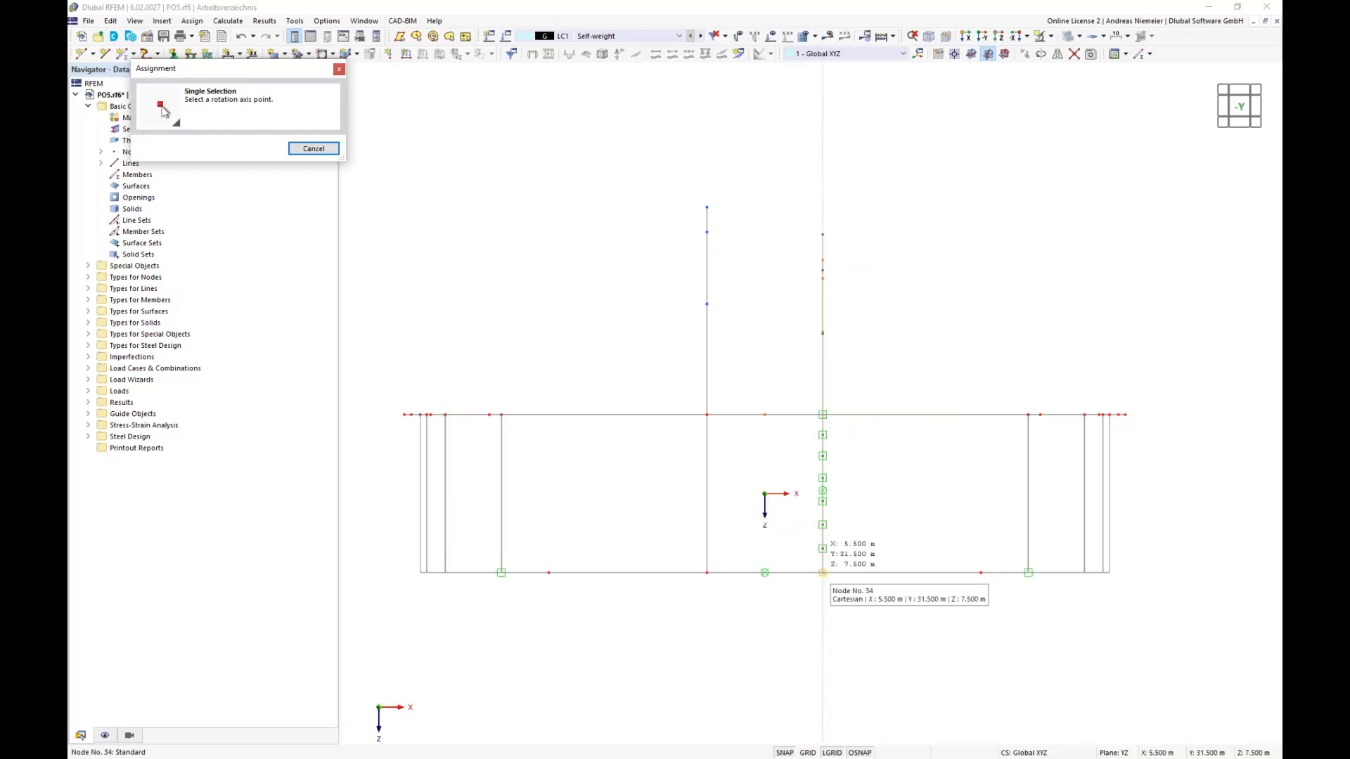
click(823, 573)
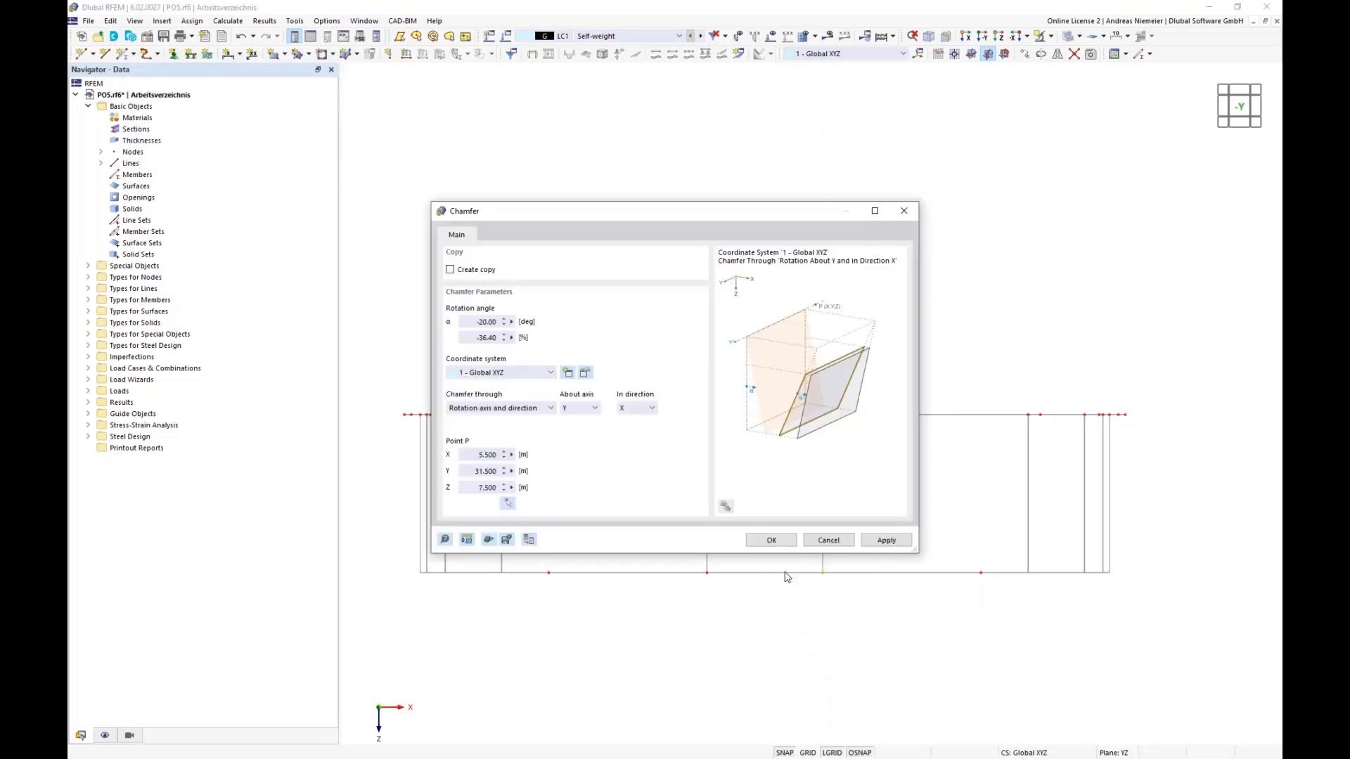
click(771, 540)
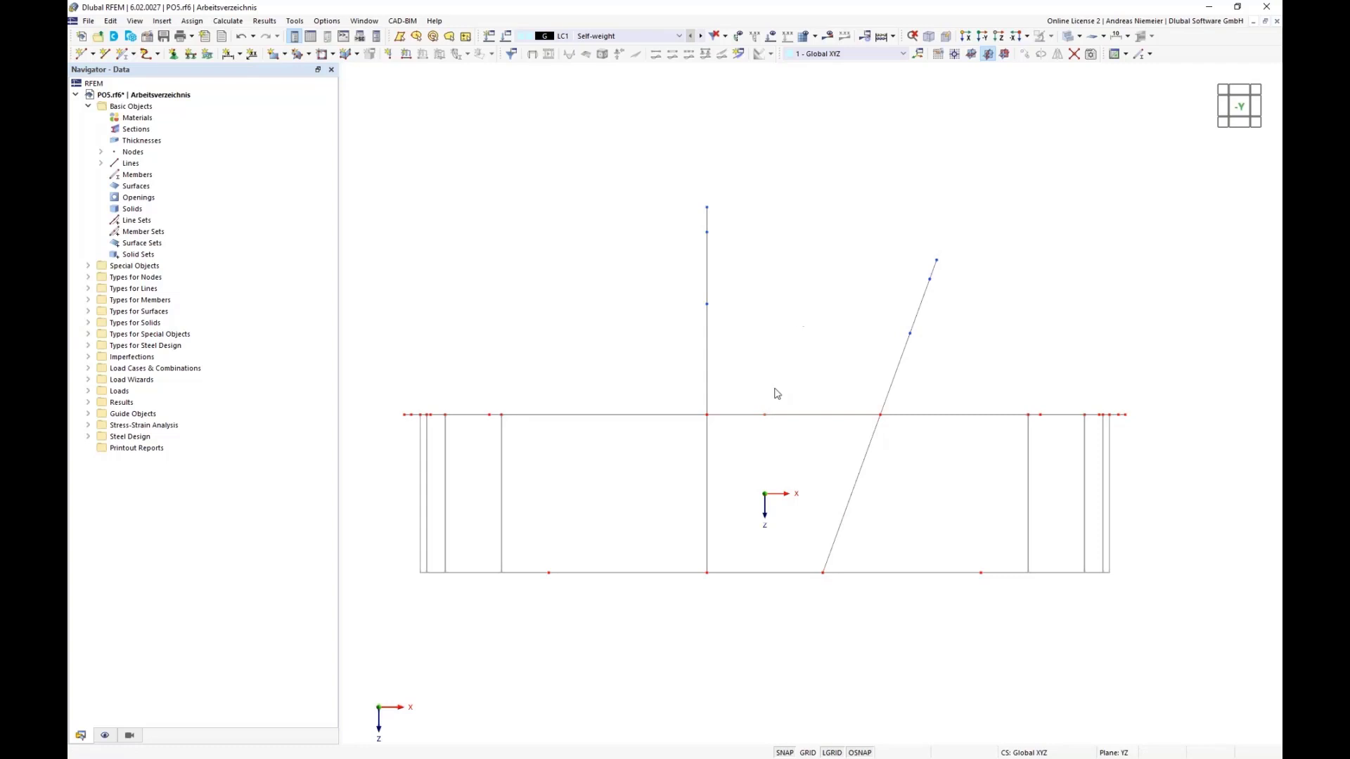
Chamfer the X -5.5 m arch without a copy by 20° about Y in direction X, using its base node at Y 31.5 m as pivot
drag(658, 161, 725, 627)
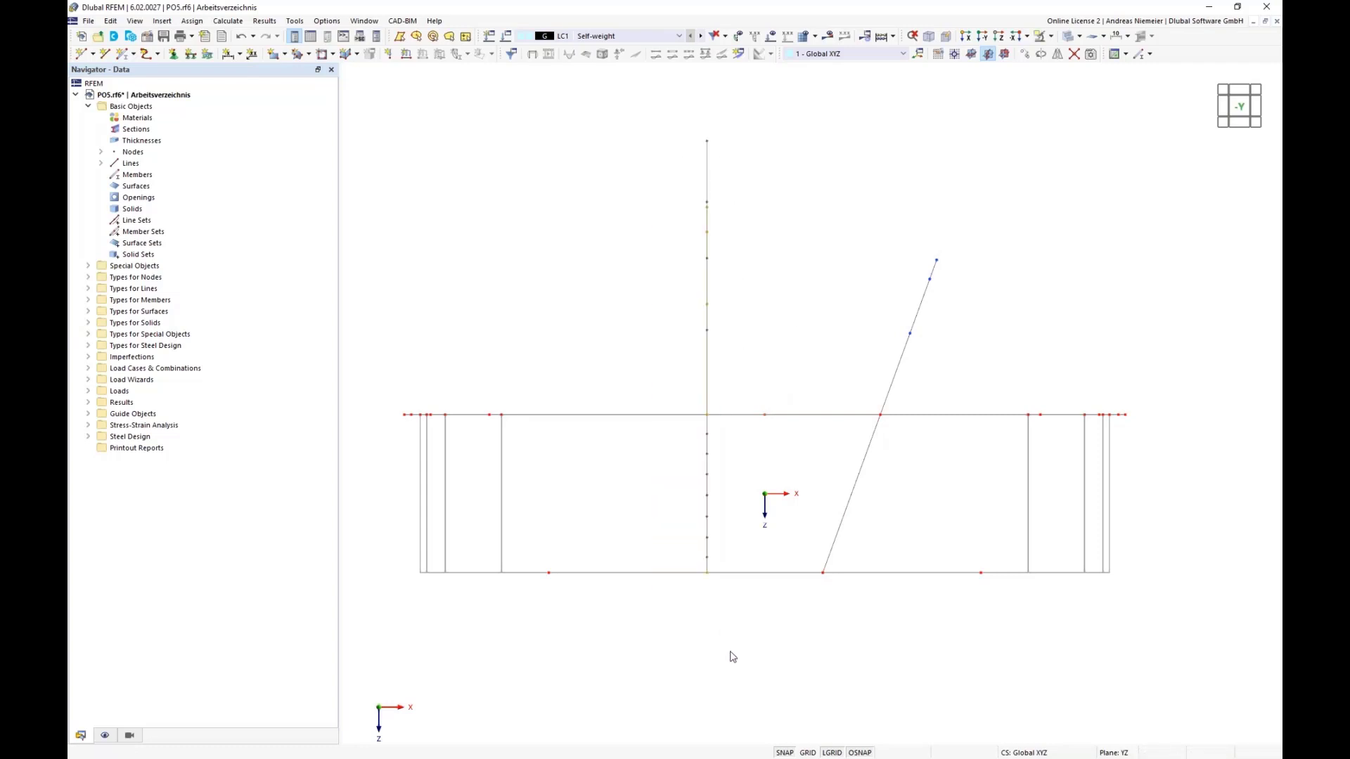
click(110, 21)
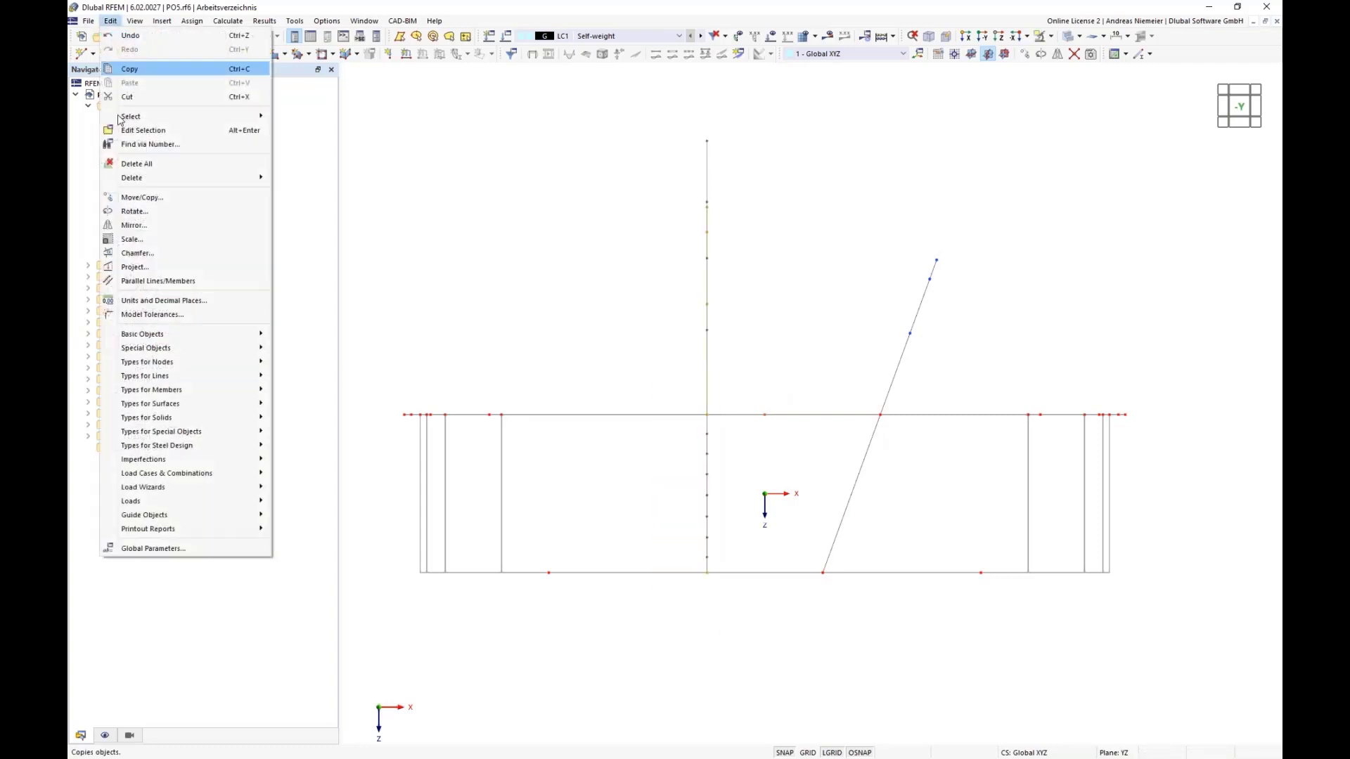
click(149, 251)
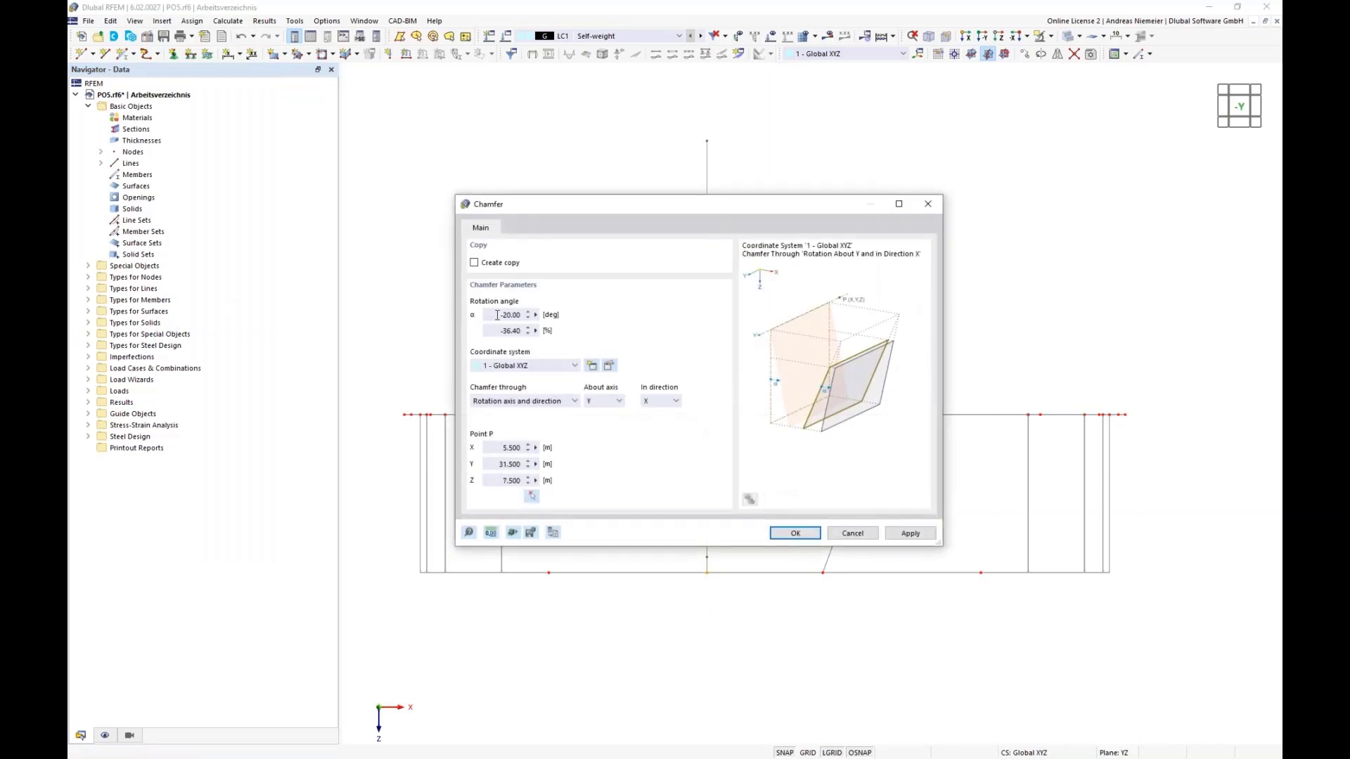
click(497, 315)
click(533, 496)
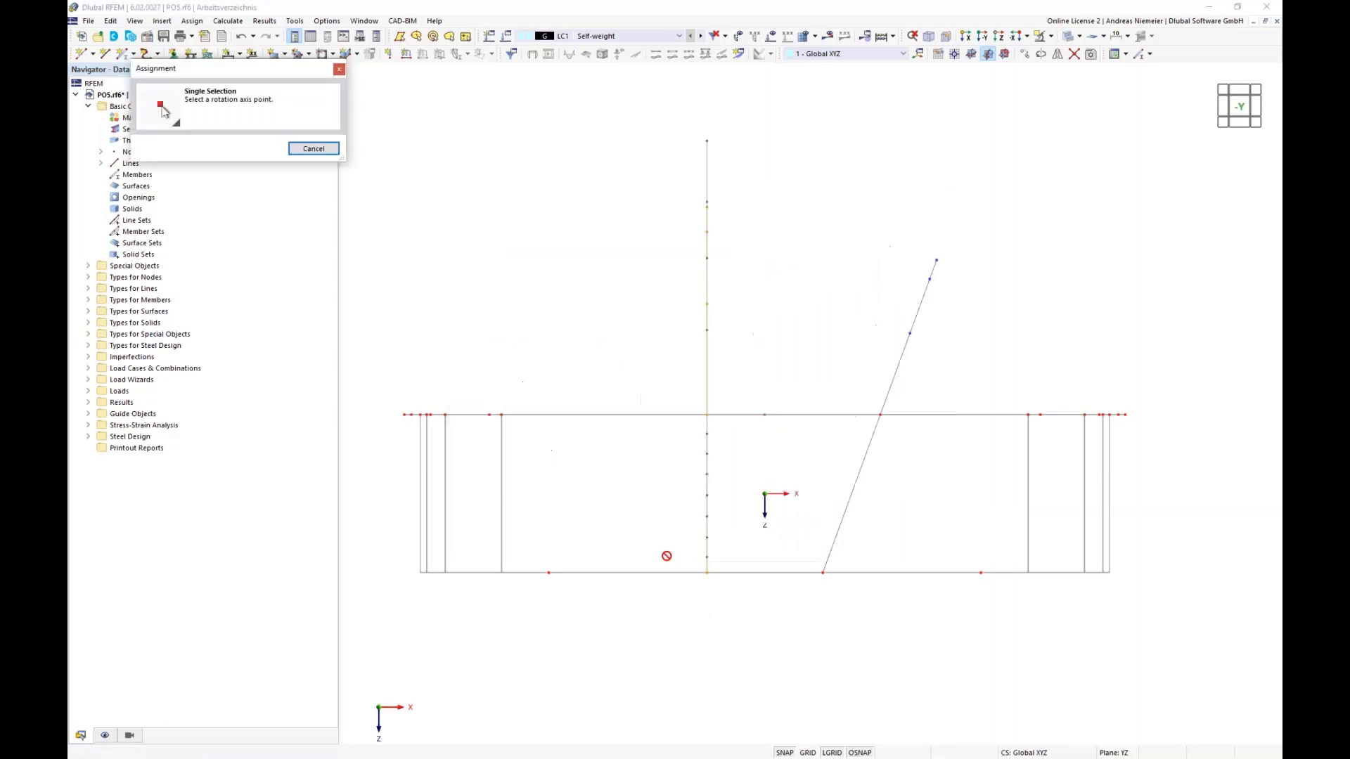
click(706, 573)
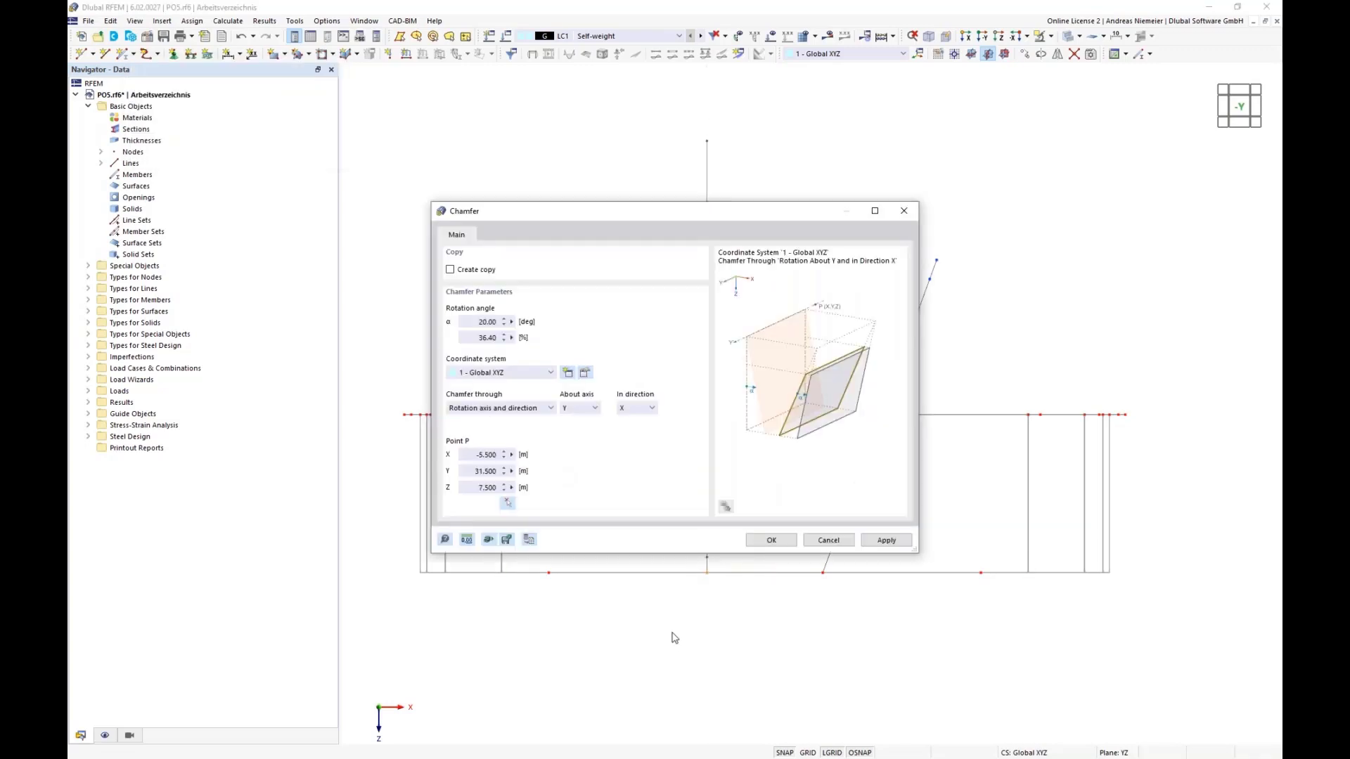
click(771, 540)
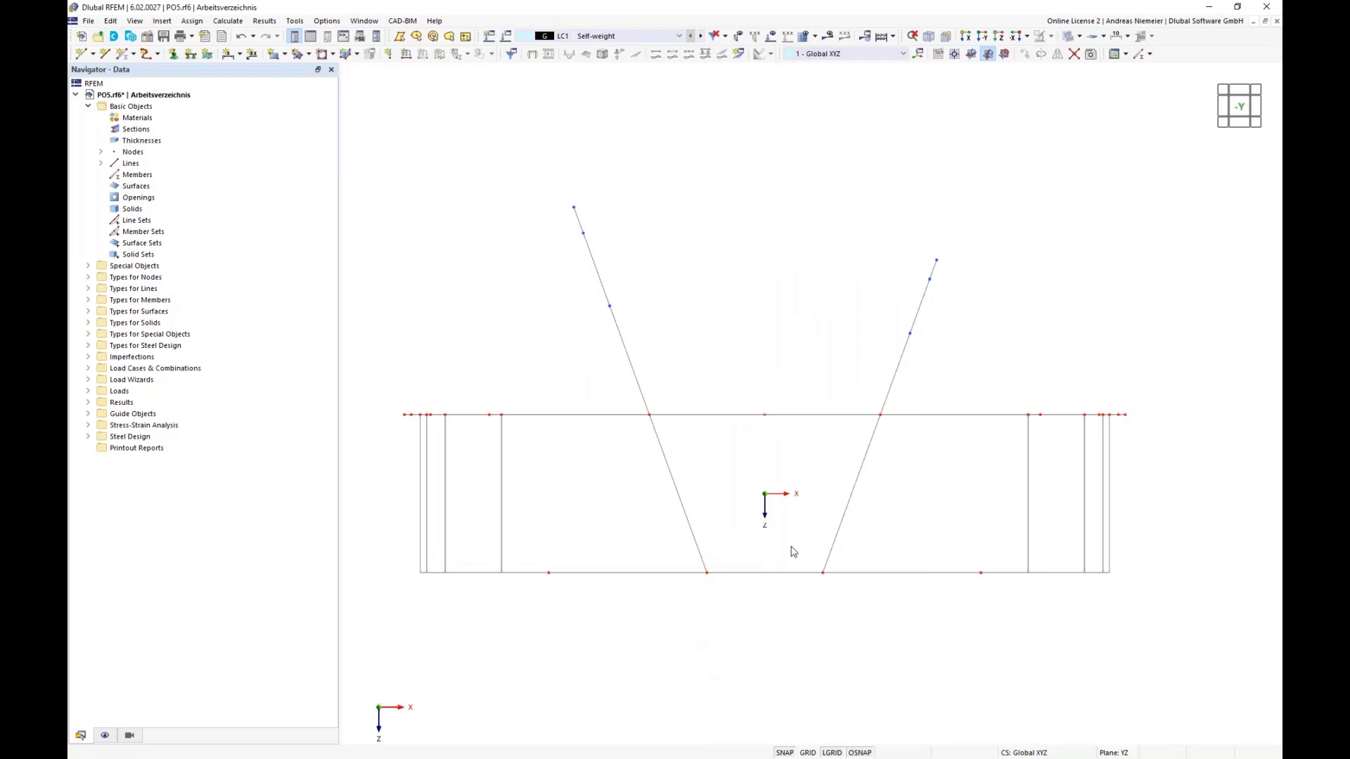
ctrl+middle_drag(1034, 329, 574, 495)
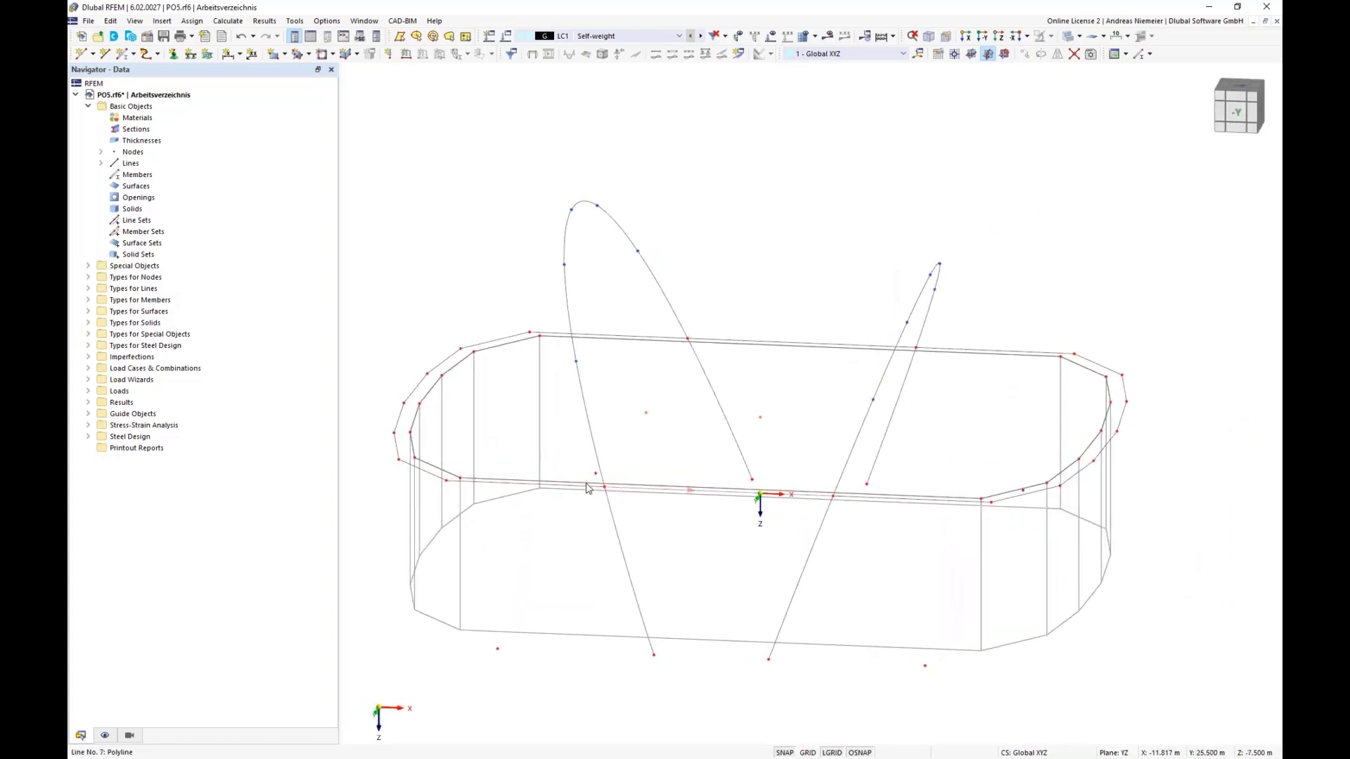
Copy the inclined arch on the positive X side, placing its Y 31.5 m base node onto the neighbouring base node further out in +X
scroll(736, 341, down, 1)
ctrl+middle_drag(835, 625, 857, 588)
drag(795, 236, 914, 595)
ctrl+middle_drag(948, 604, 731, 593)
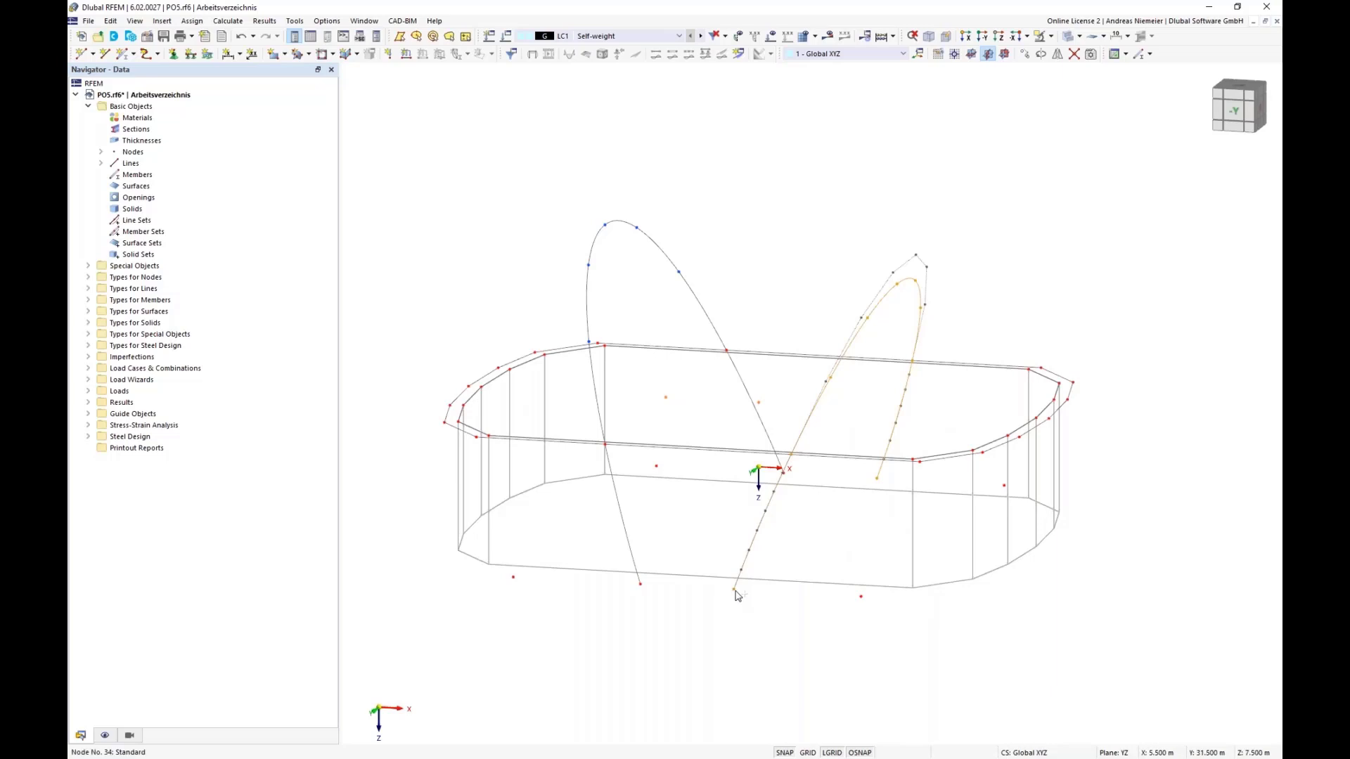
ctrl+drag(734, 590, 862, 606)
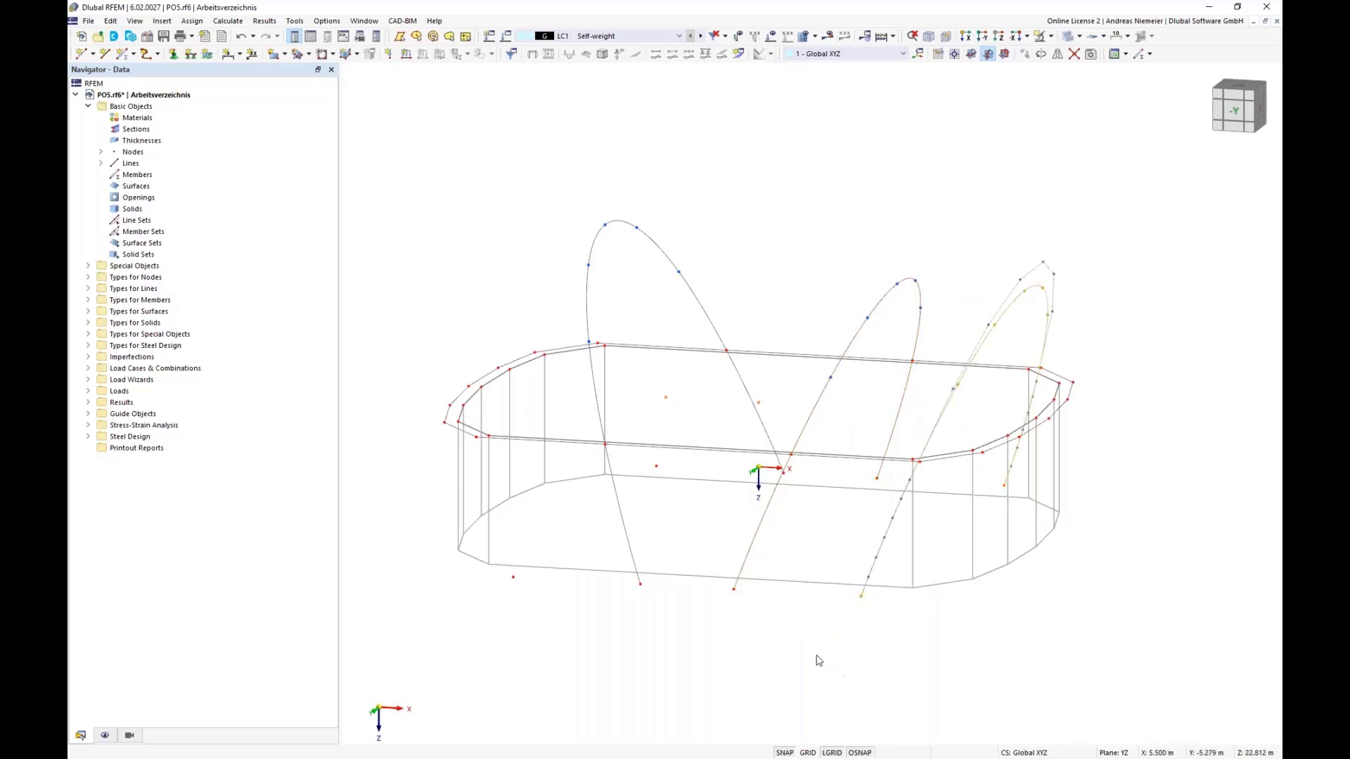
ctrl+middle_drag(703, 630, 741, 617)
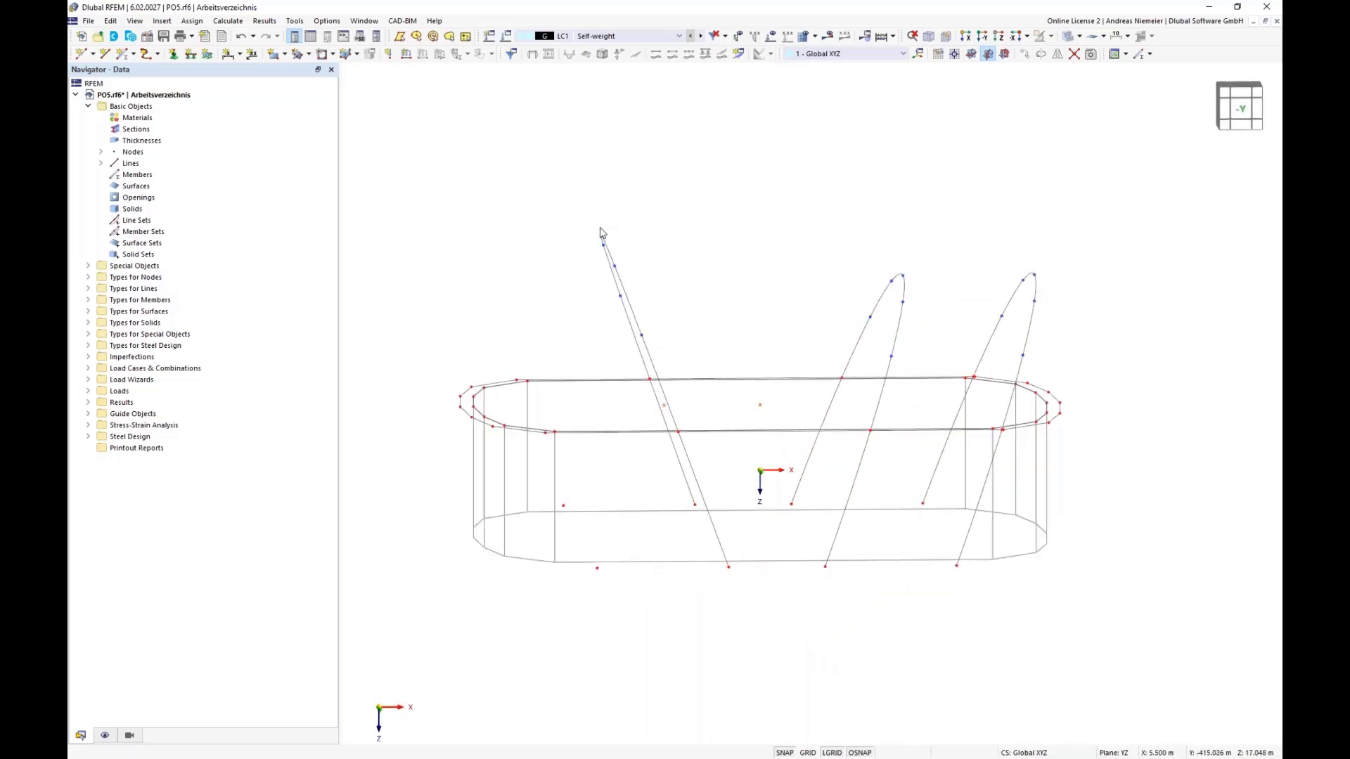
Copy the inclined arch on the negative X side, placing its front base node onto the neighbouring base node further out in -X
drag(583, 207, 687, 539)
ctrl+middle_drag(696, 265, 687, 247)
drag(599, 211, 744, 610)
mouse_move(745, 610)
ctrl+middle_down()
mouse_move(759, 612)
mouse_move(746, 632)
mouse_move(725, 619)
ctrl+middle_up()
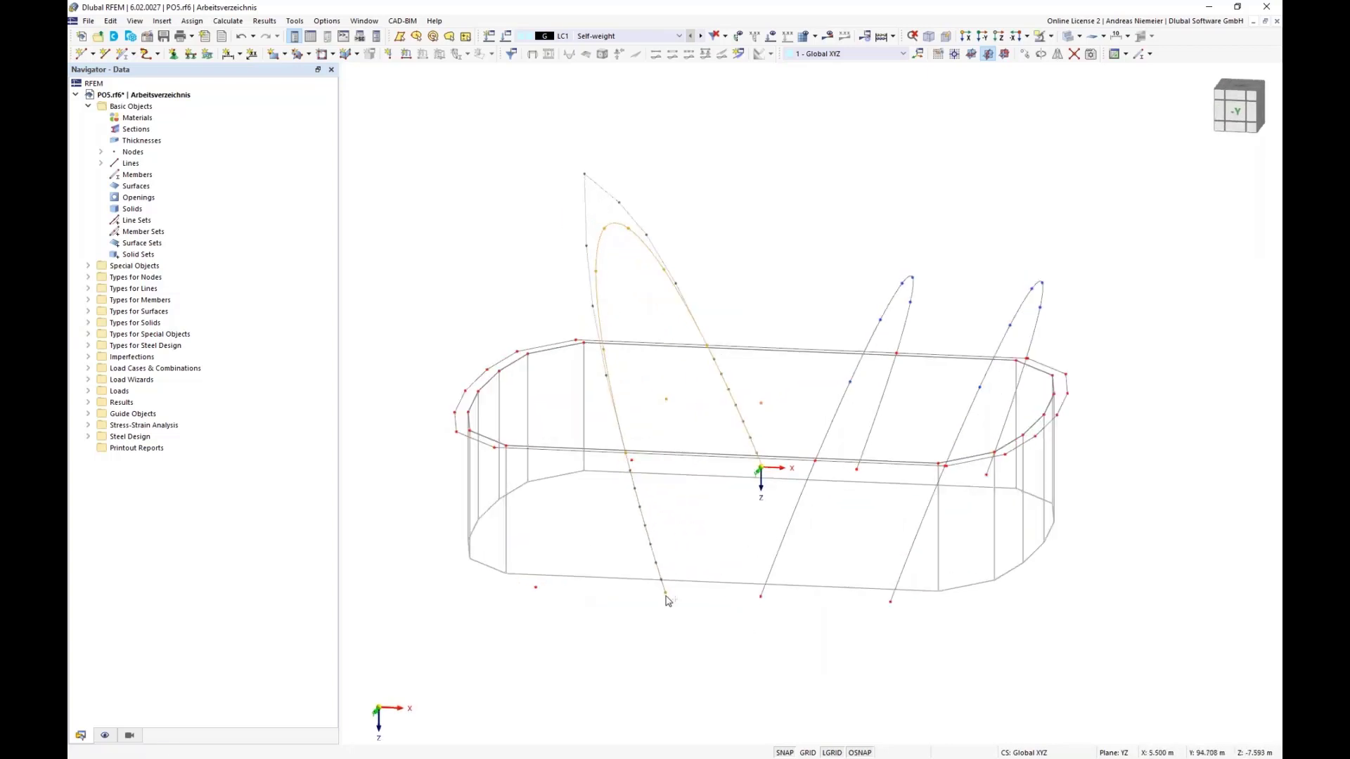
ctrl+drag(665, 592, 536, 589)
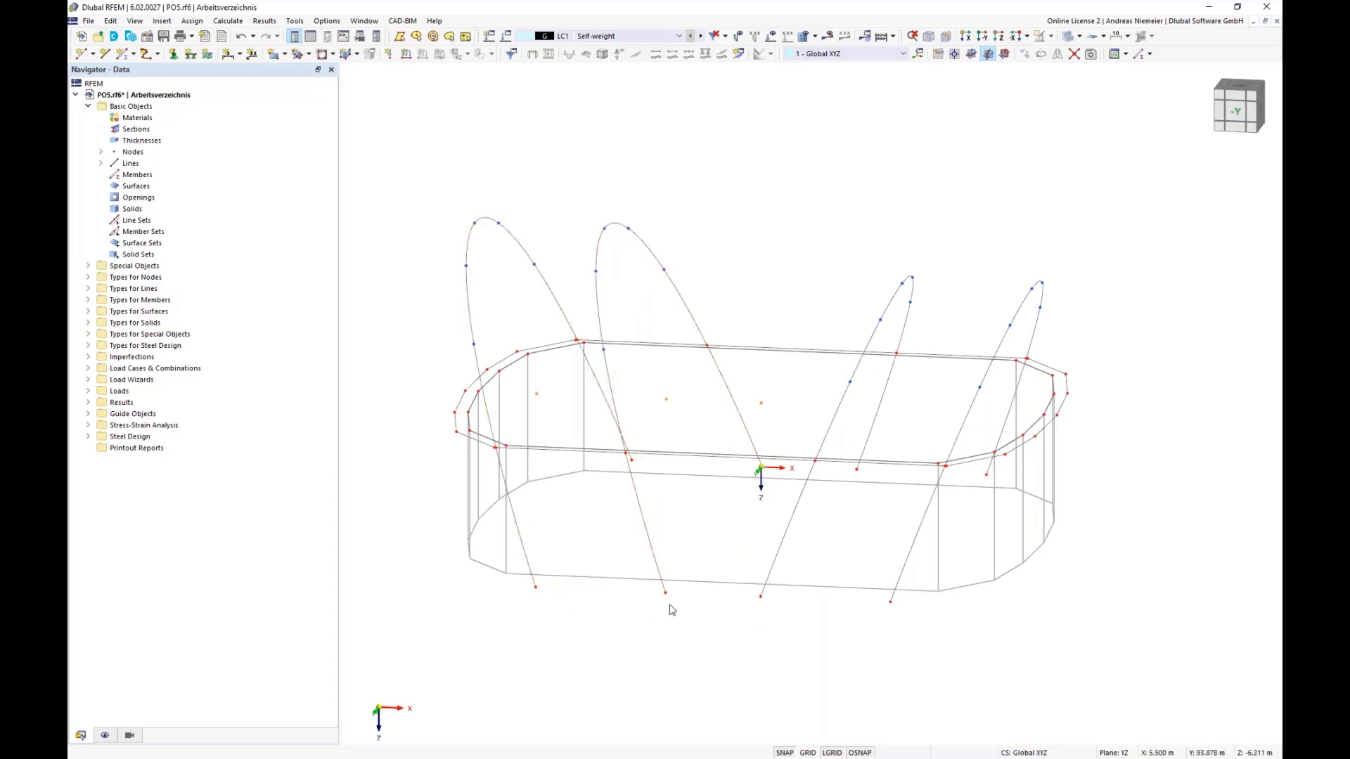
ctrl+middle_drag(672, 609, 671, 573)
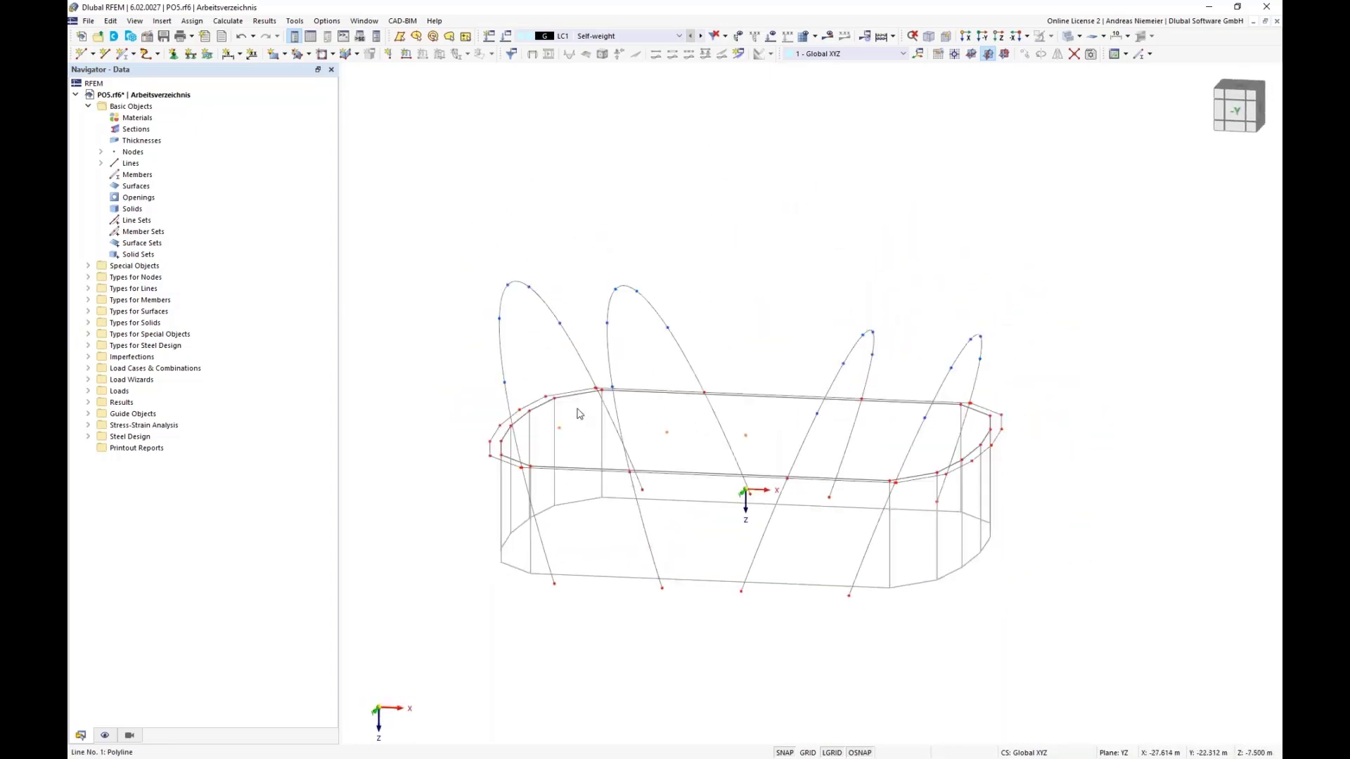
Move both outer-ring corner nodes at X -26.134 m onto the adjacent nodes of the outermost negative-X arch
scroll(597, 405, up, 4)
scroll(598, 404, up, 4)
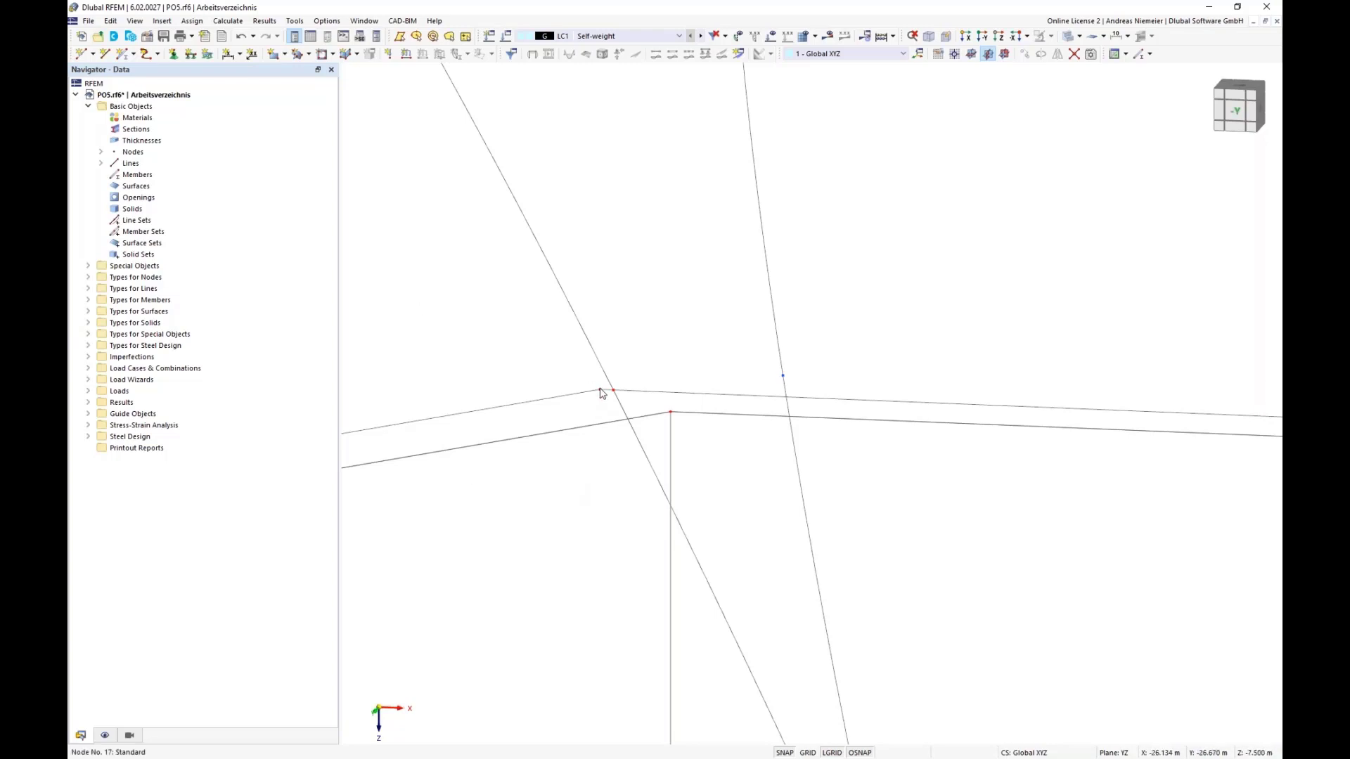
scroll(651, 313, down, 5)
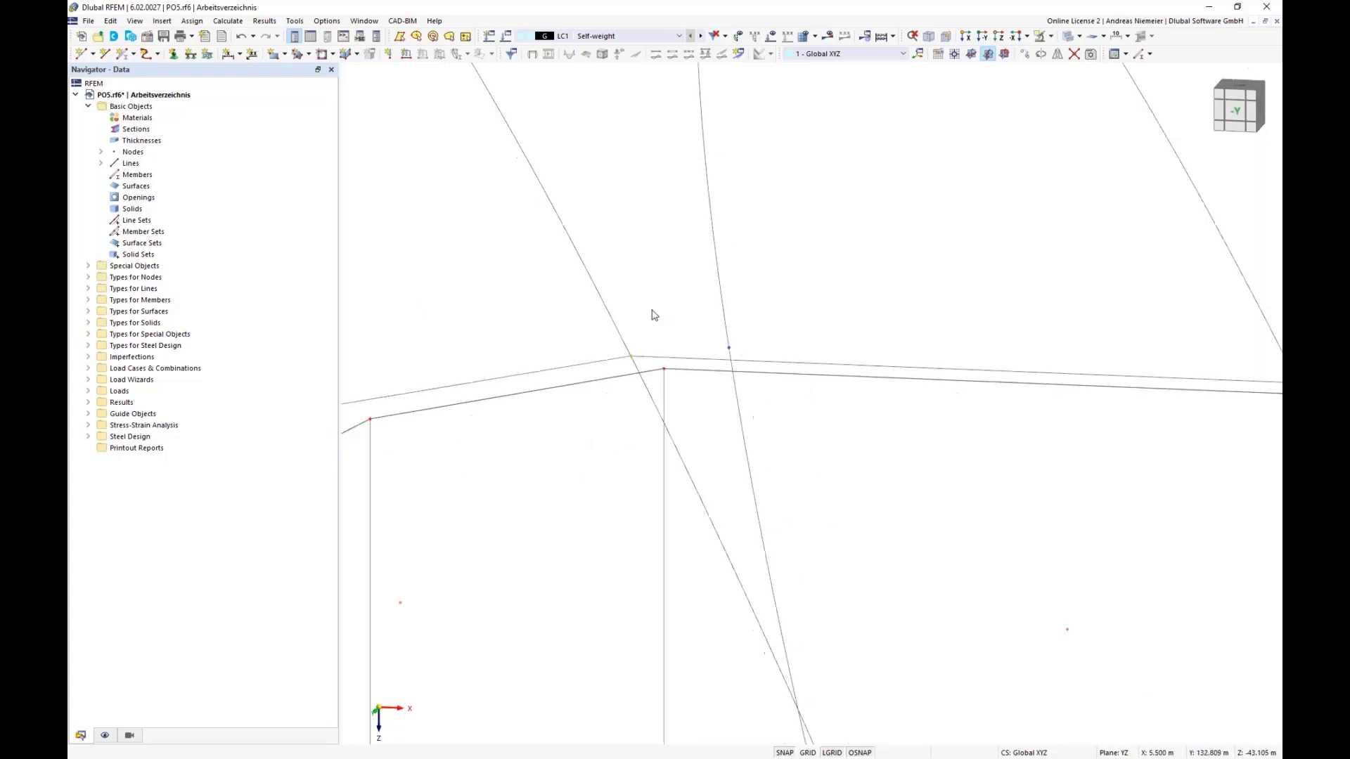
scroll(504, 430, up, 5)
scroll(504, 430, up, 1)
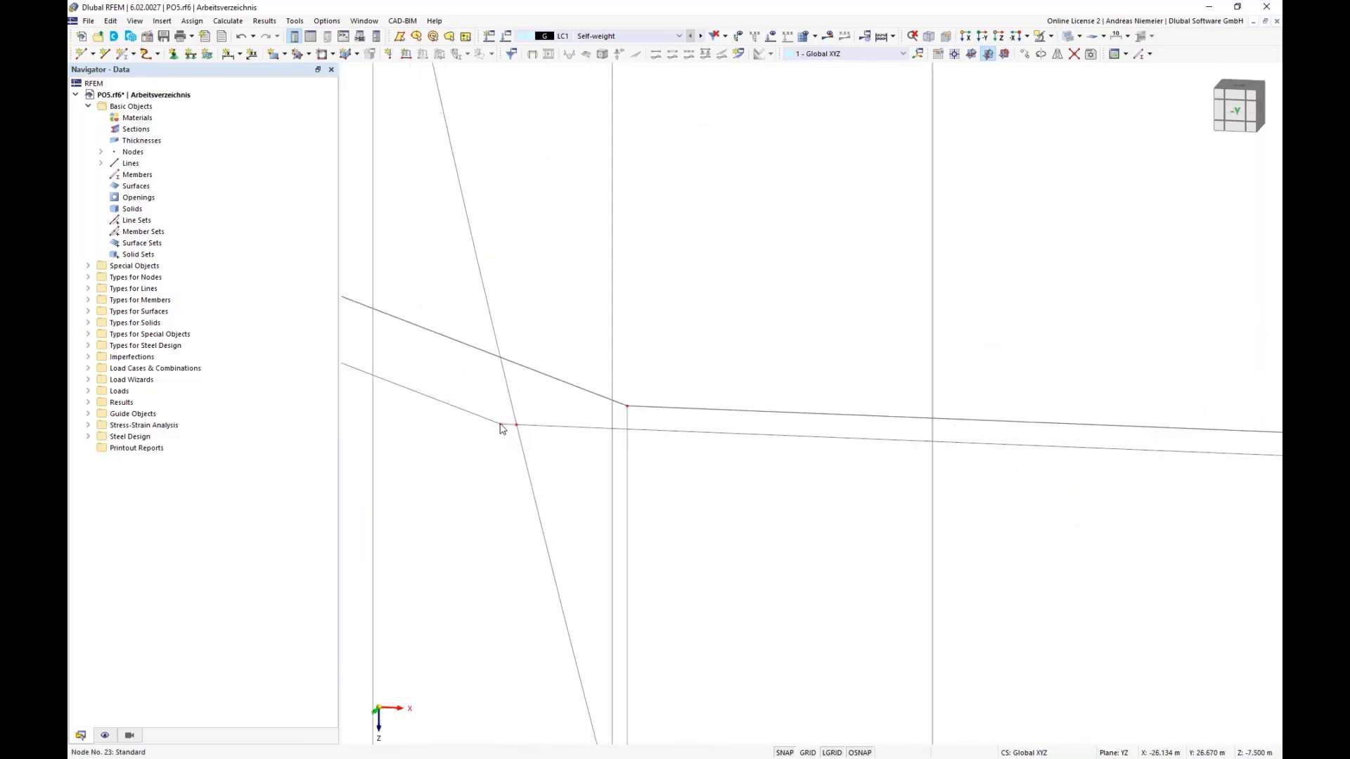
scroll(496, 450, down, 5)
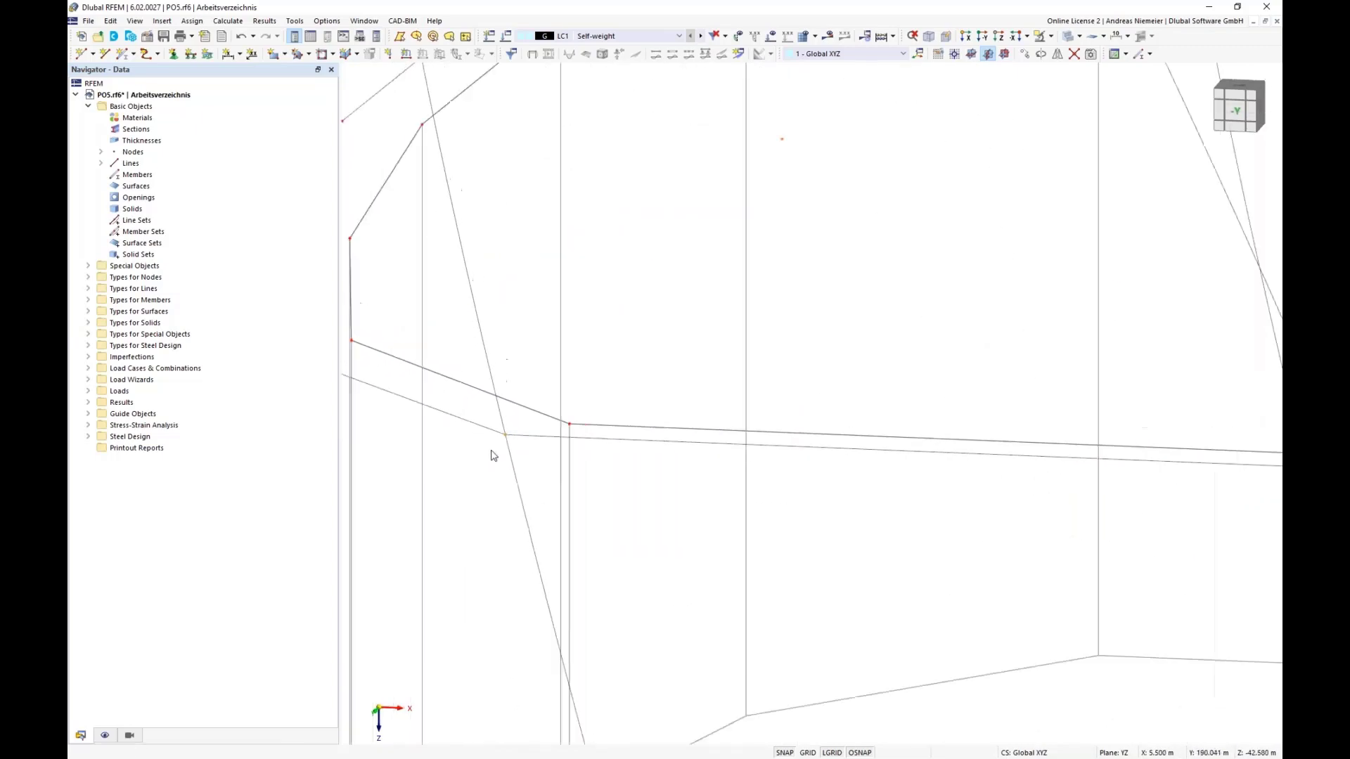
Move both outer-ring corner nodes at X 26.134 m onto the adjacent nodes of the outermost positive-X arch
scroll(902, 490, up, 1)
scroll(902, 490, up, 4)
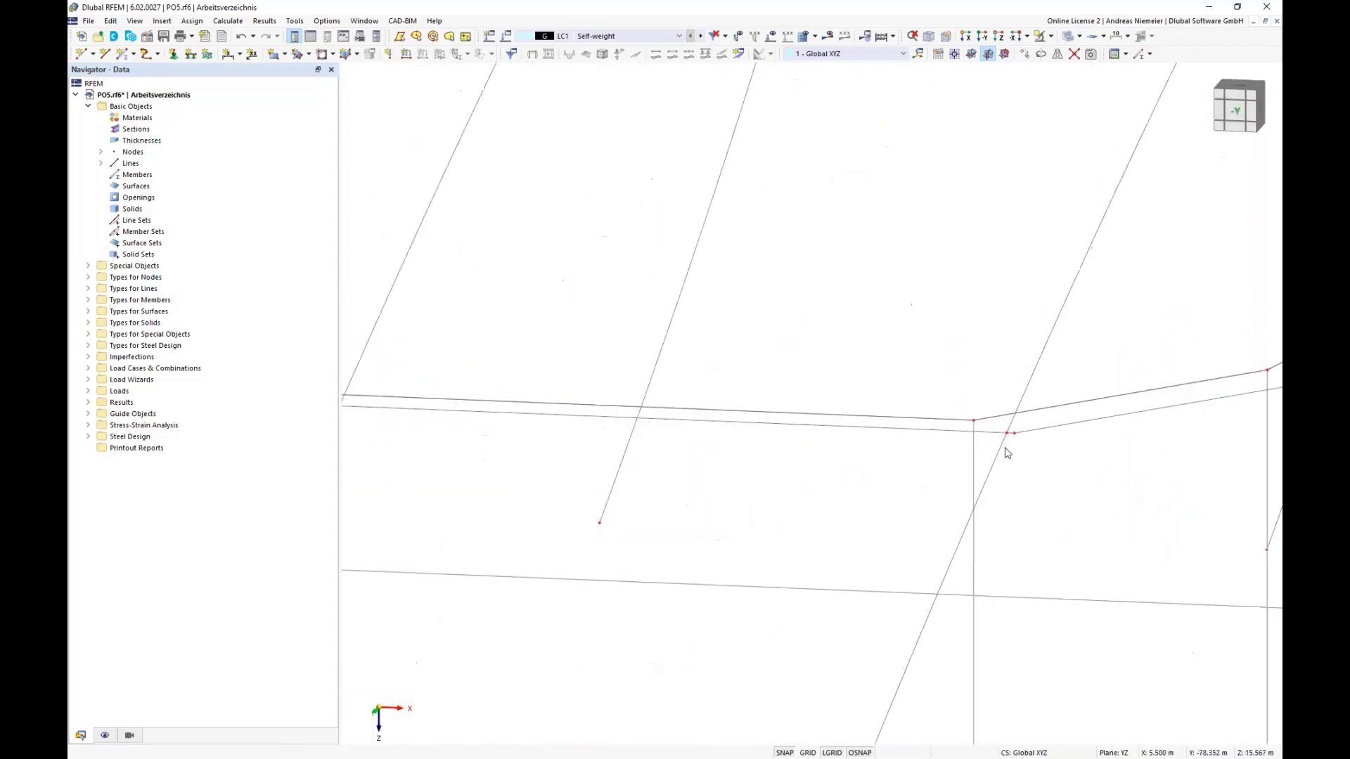
drag(1016, 431, 1007, 430)
scroll(792, 524, down, 3)
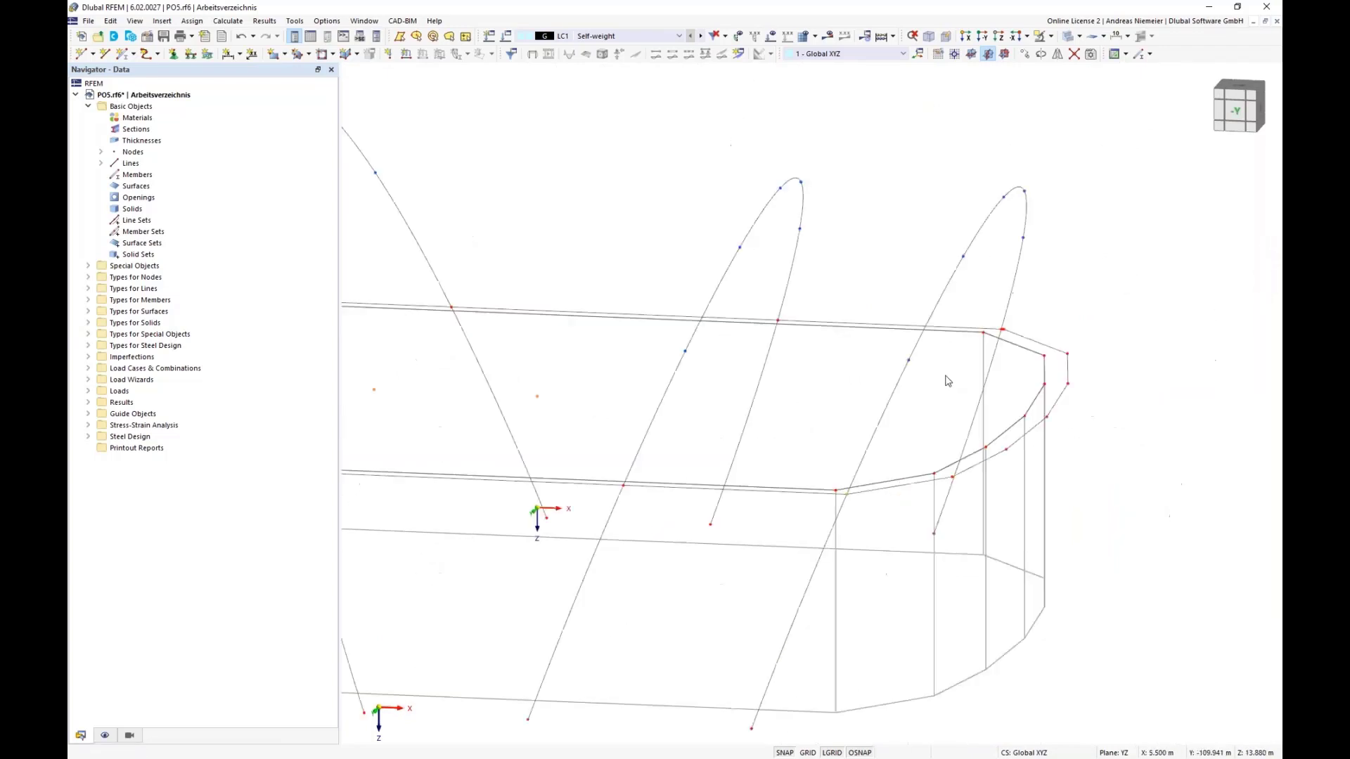
scroll(1010, 338, up, 5)
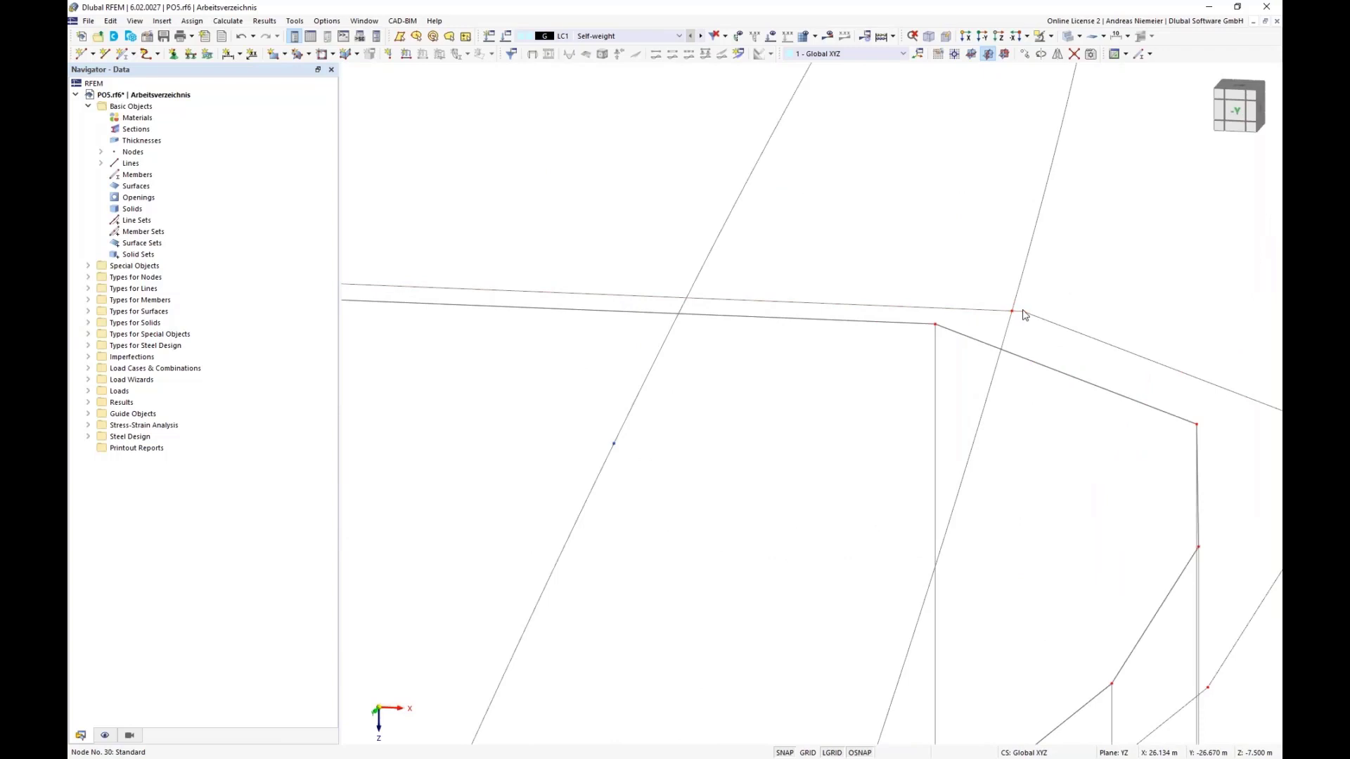
drag(1022, 312, 1011, 312)
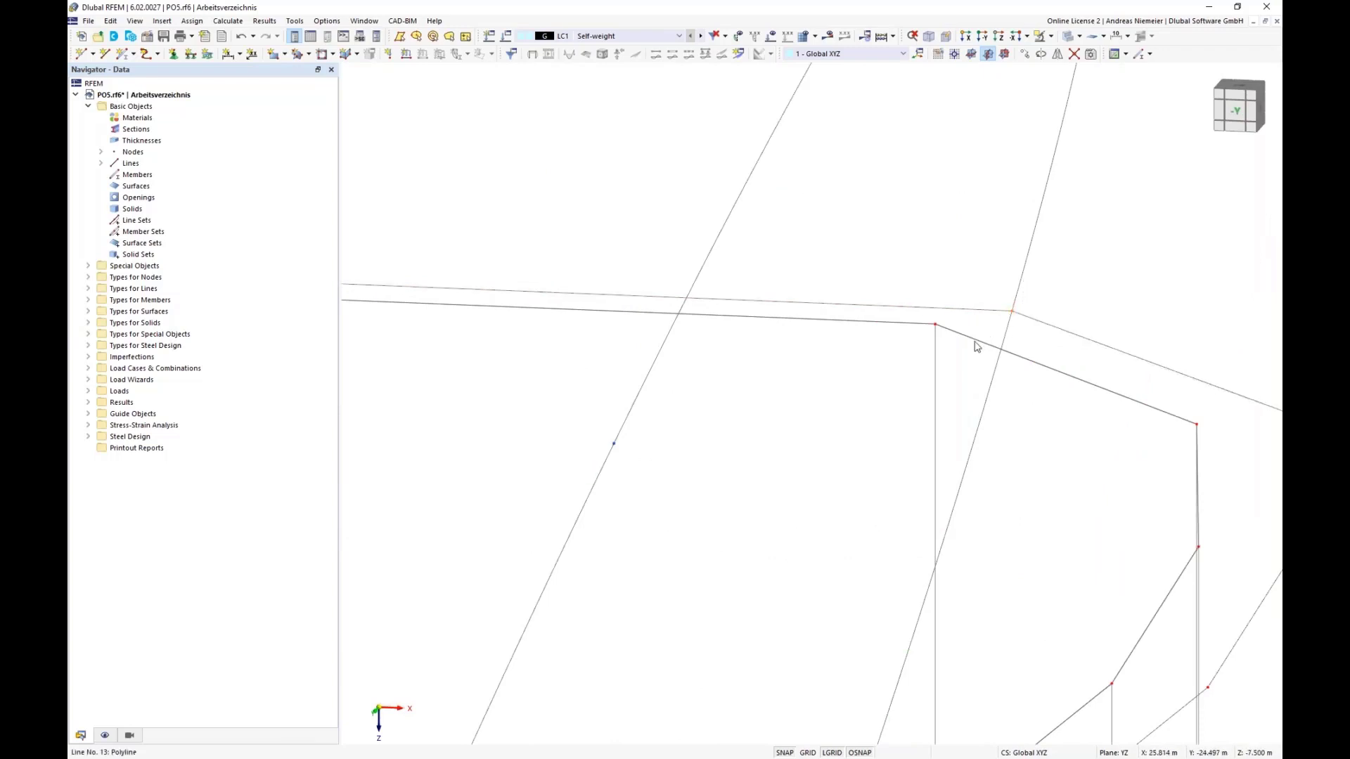
scroll(972, 342, down, 5)
scroll(914, 343, down, 5)
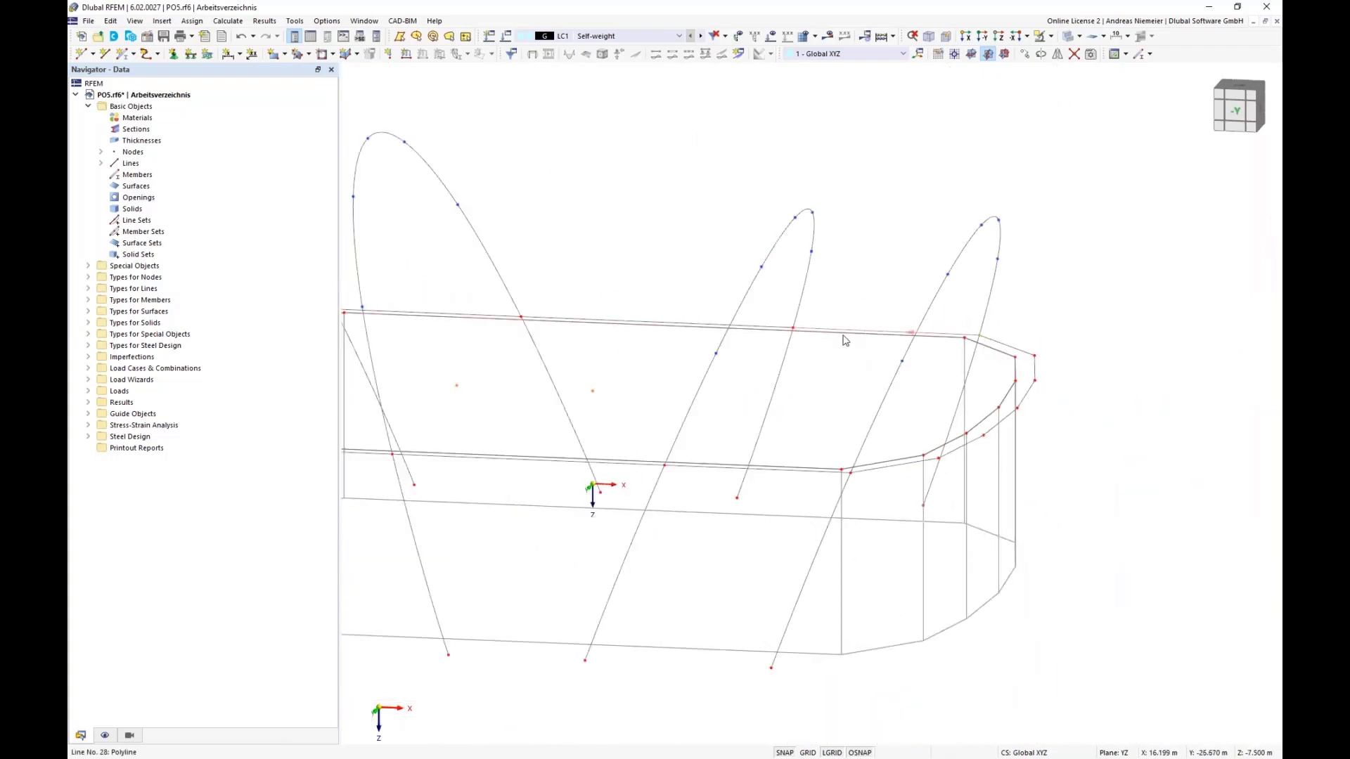
Save the model with all four arches in place
scroll(598, 468, down, 3)
ctrl+middle_drag(547, 498, 577, 498)
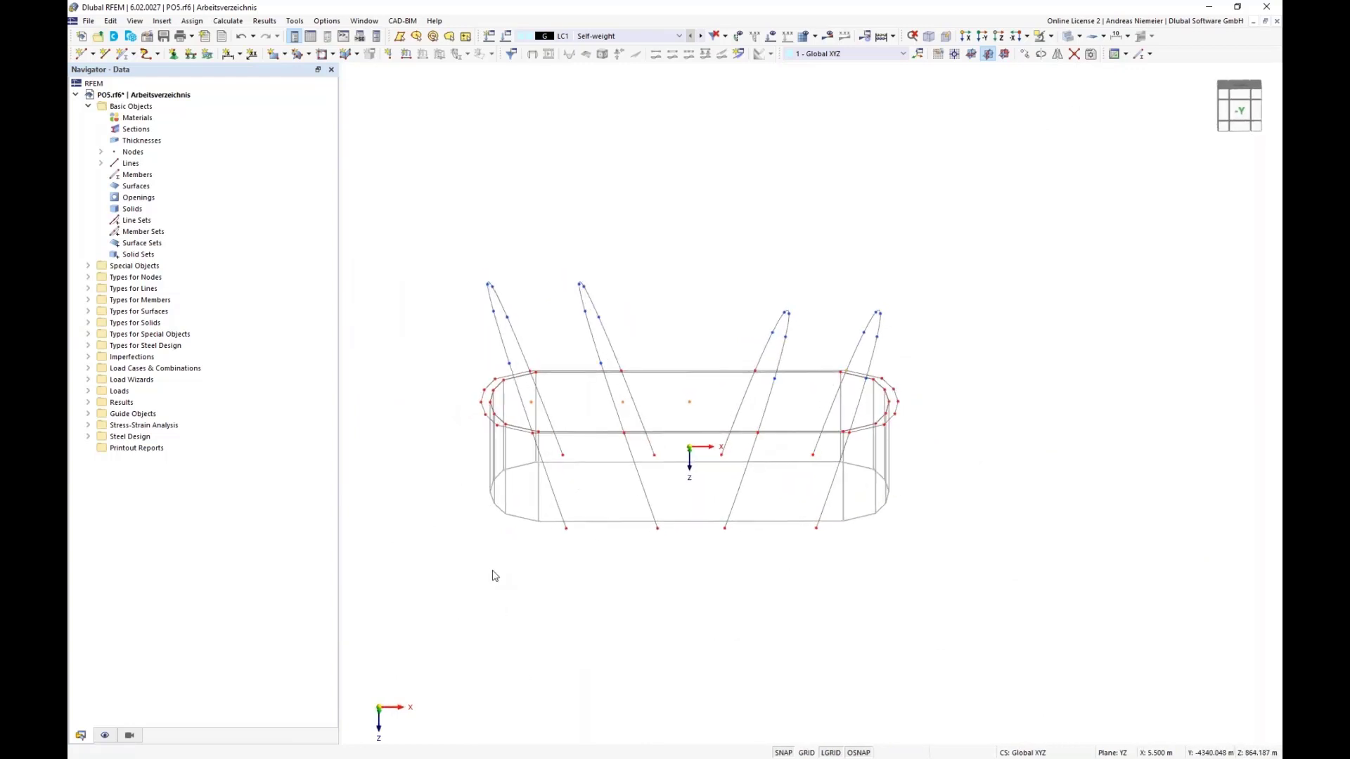
click(165, 39)
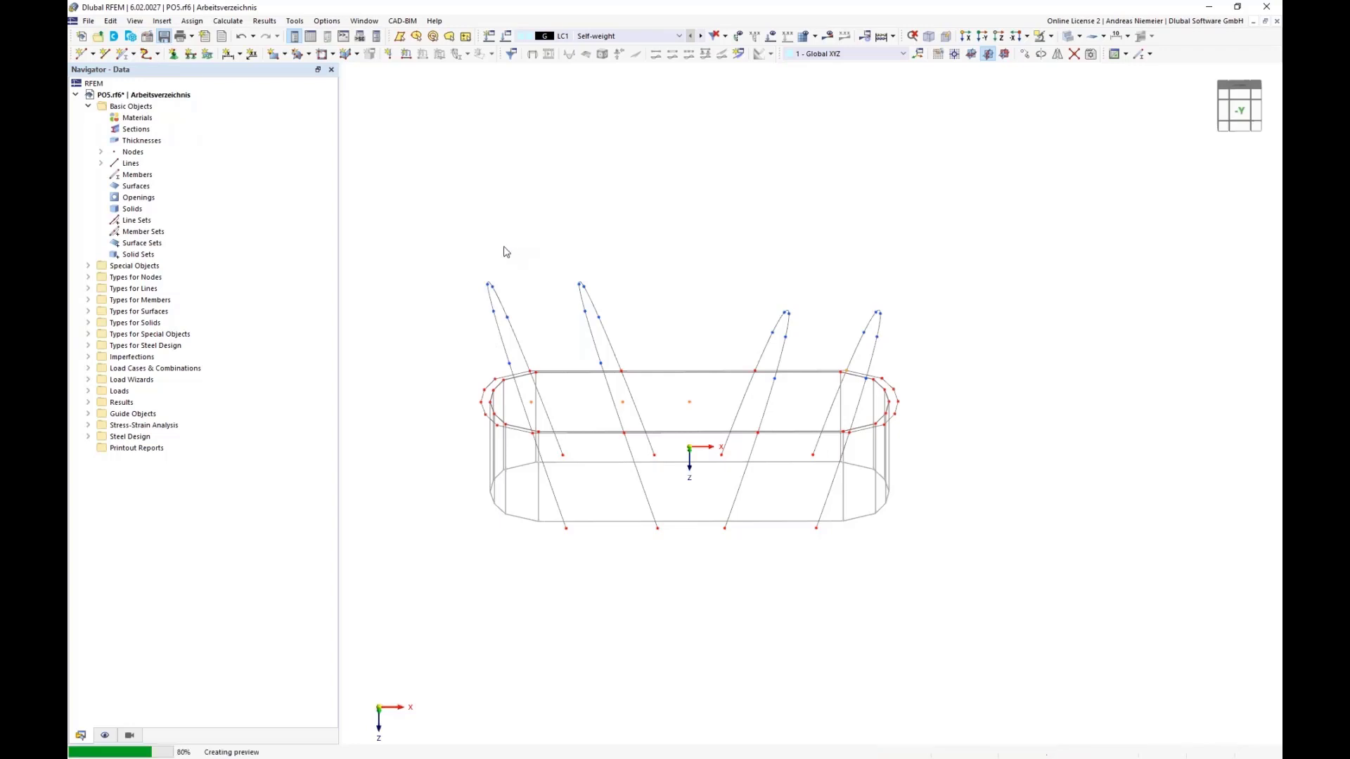
Start a new quadrangle surface and set its stiffness type to Membrane
click(307, 54)
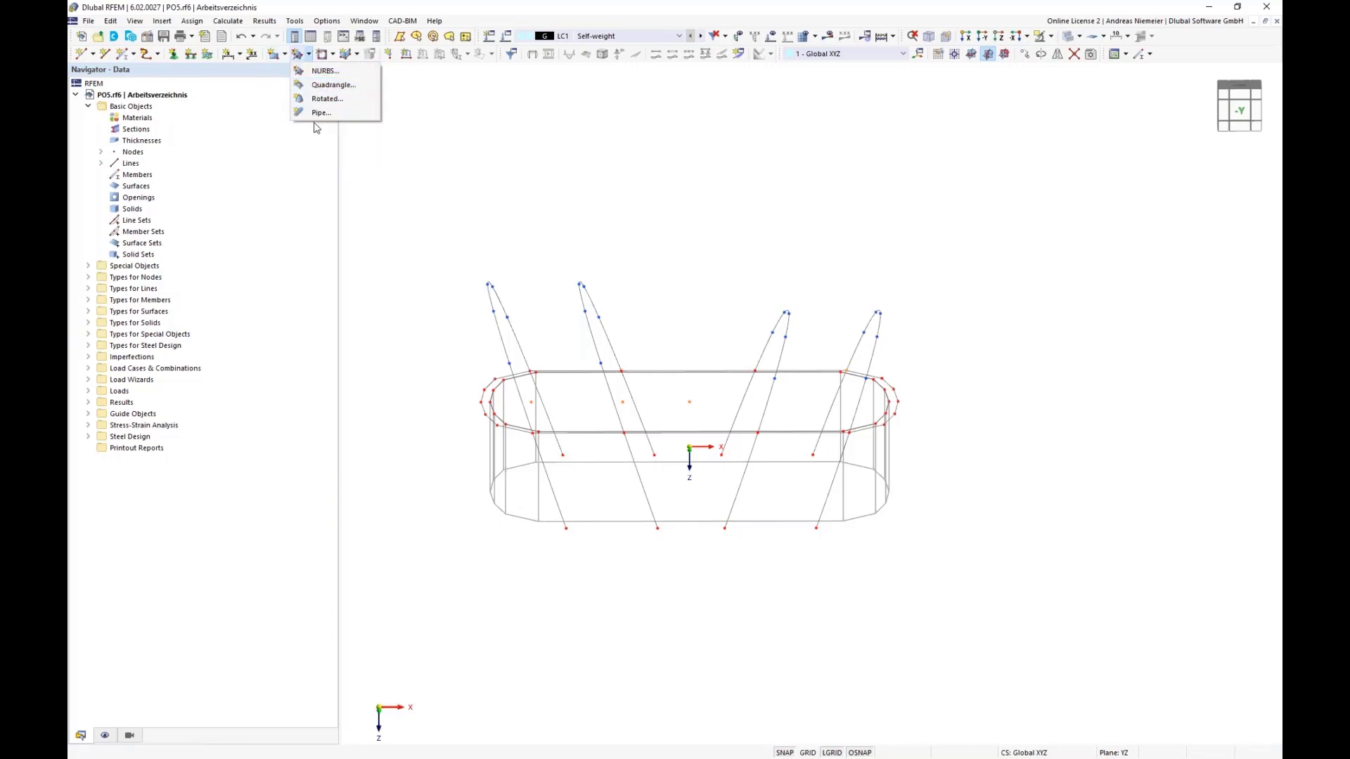
click(324, 85)
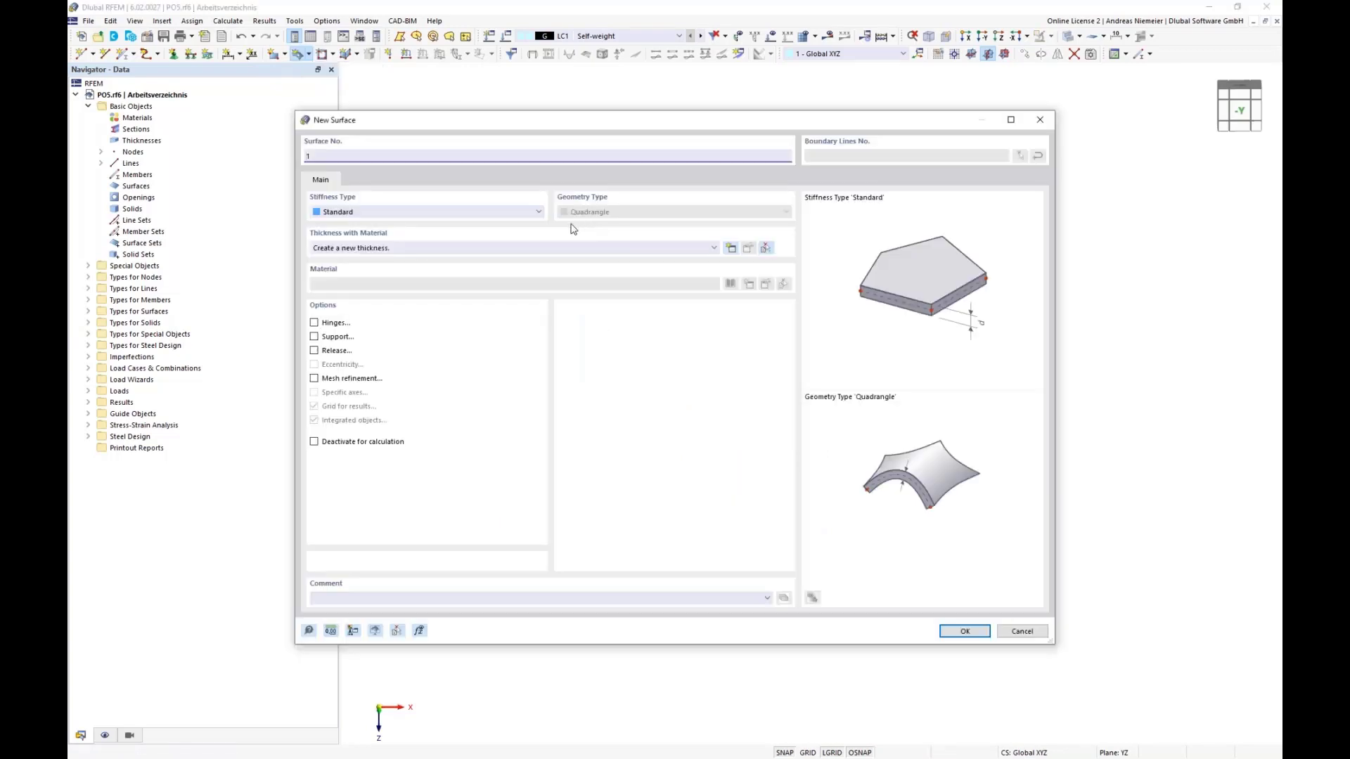
click(398, 213)
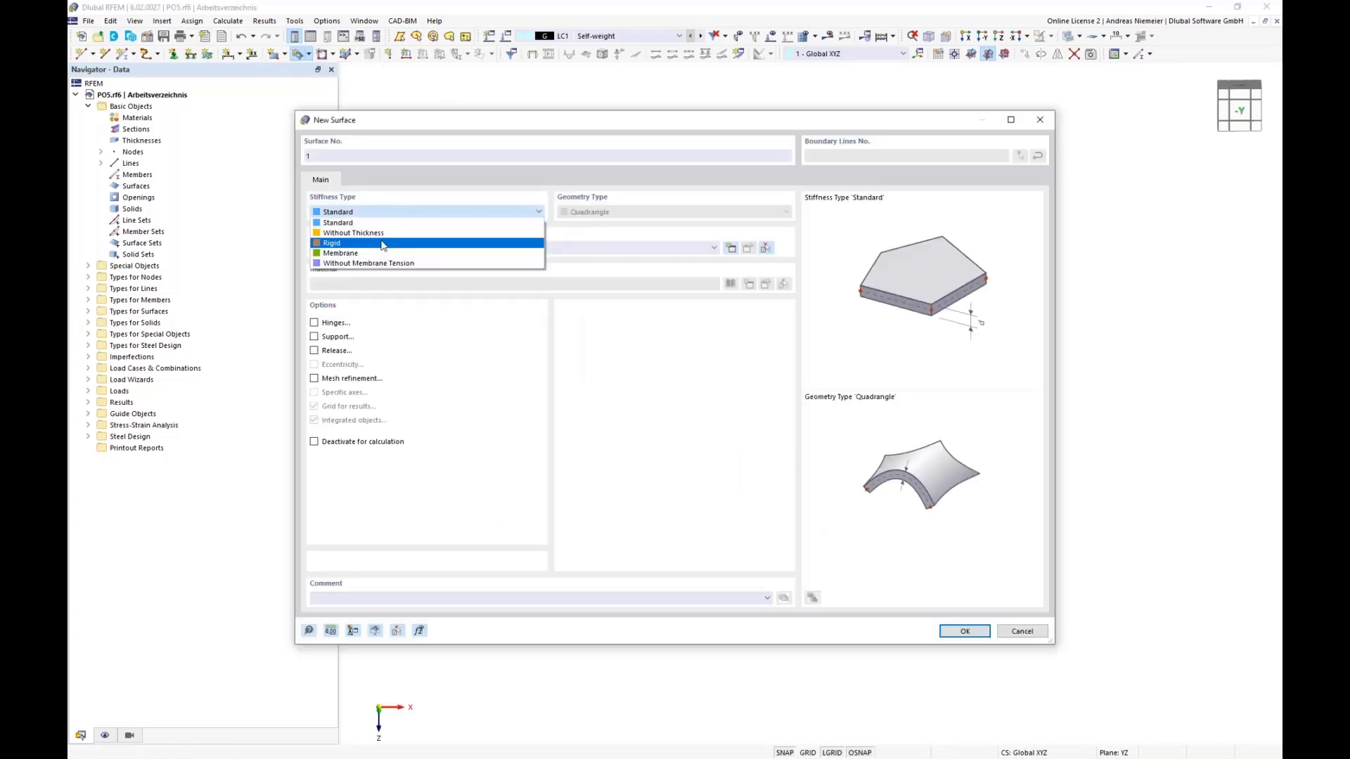
click(346, 254)
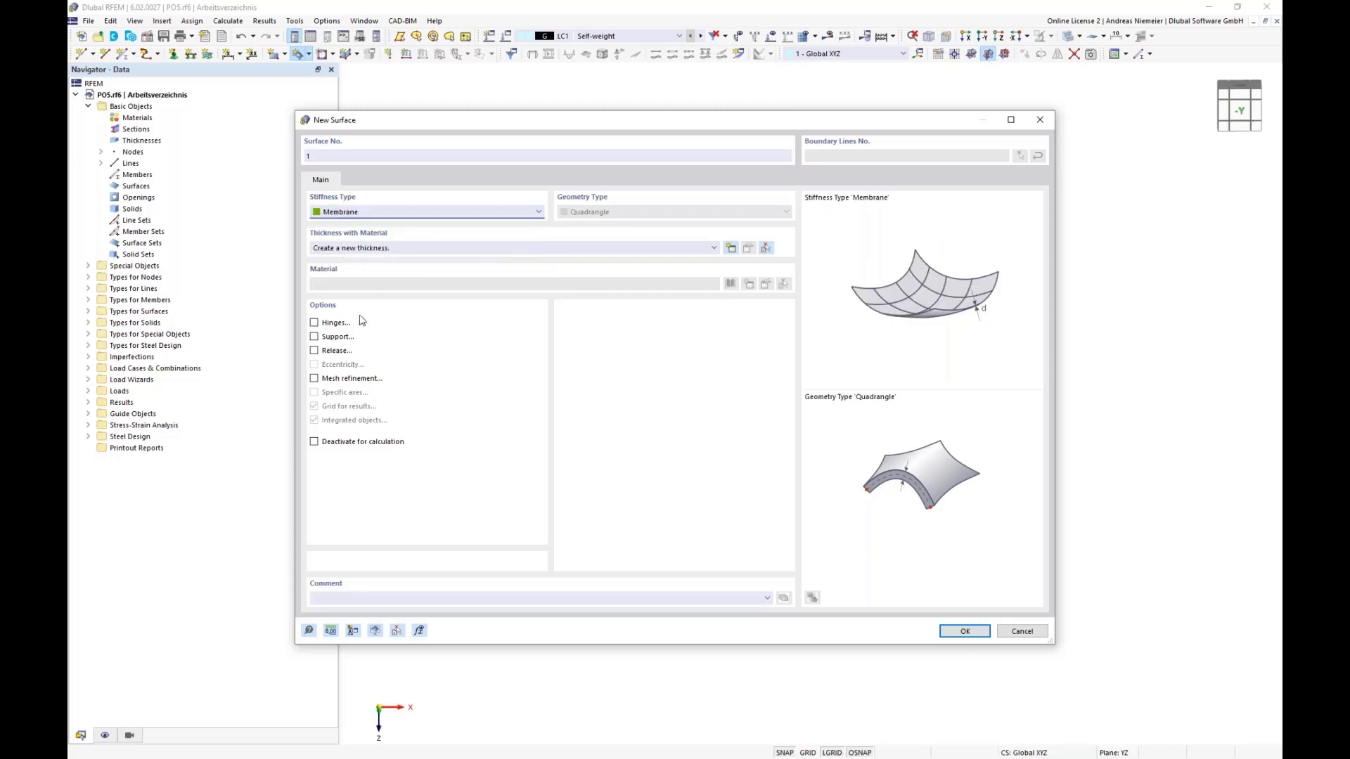
Create a uniform thickness for the membrane surface using the fabric material PES-PVC Typ IV from the library
click(731, 252)
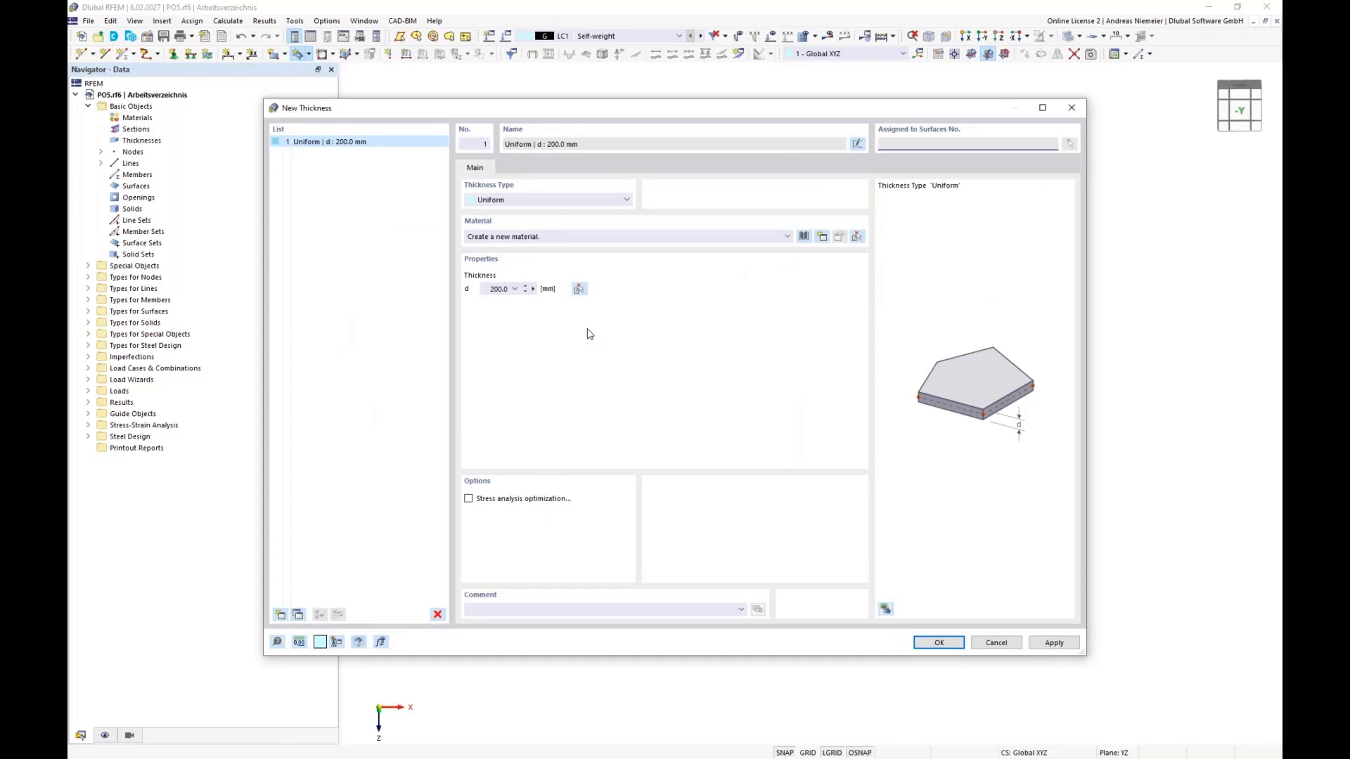
click(803, 237)
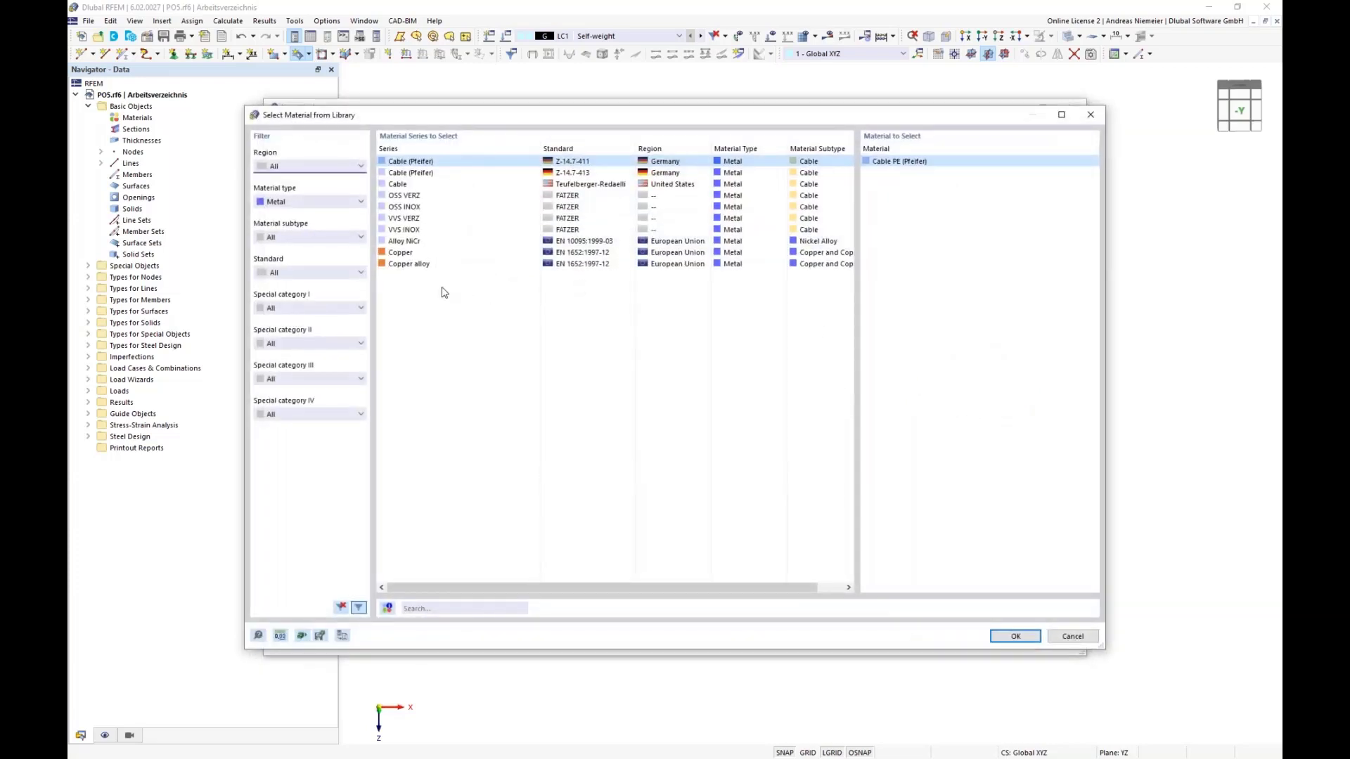
click(284, 202)
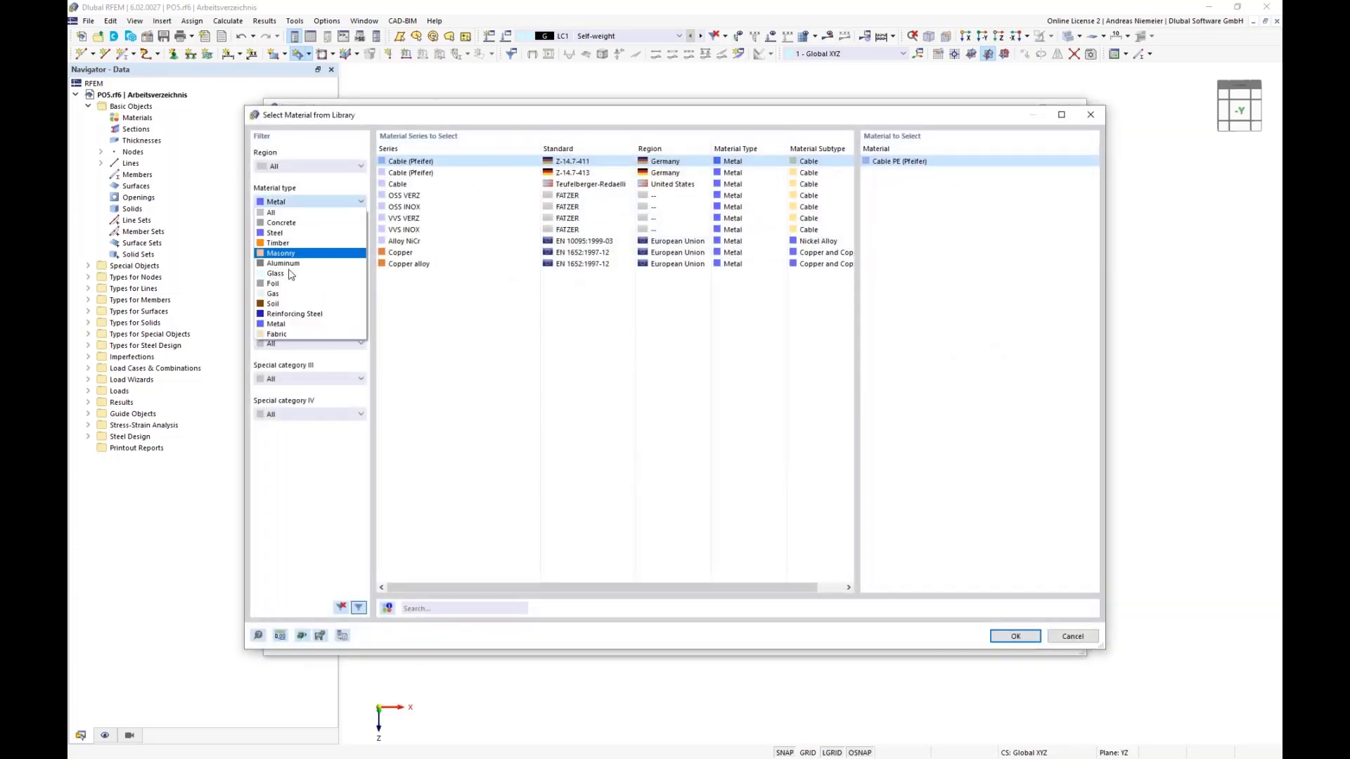
click(274, 334)
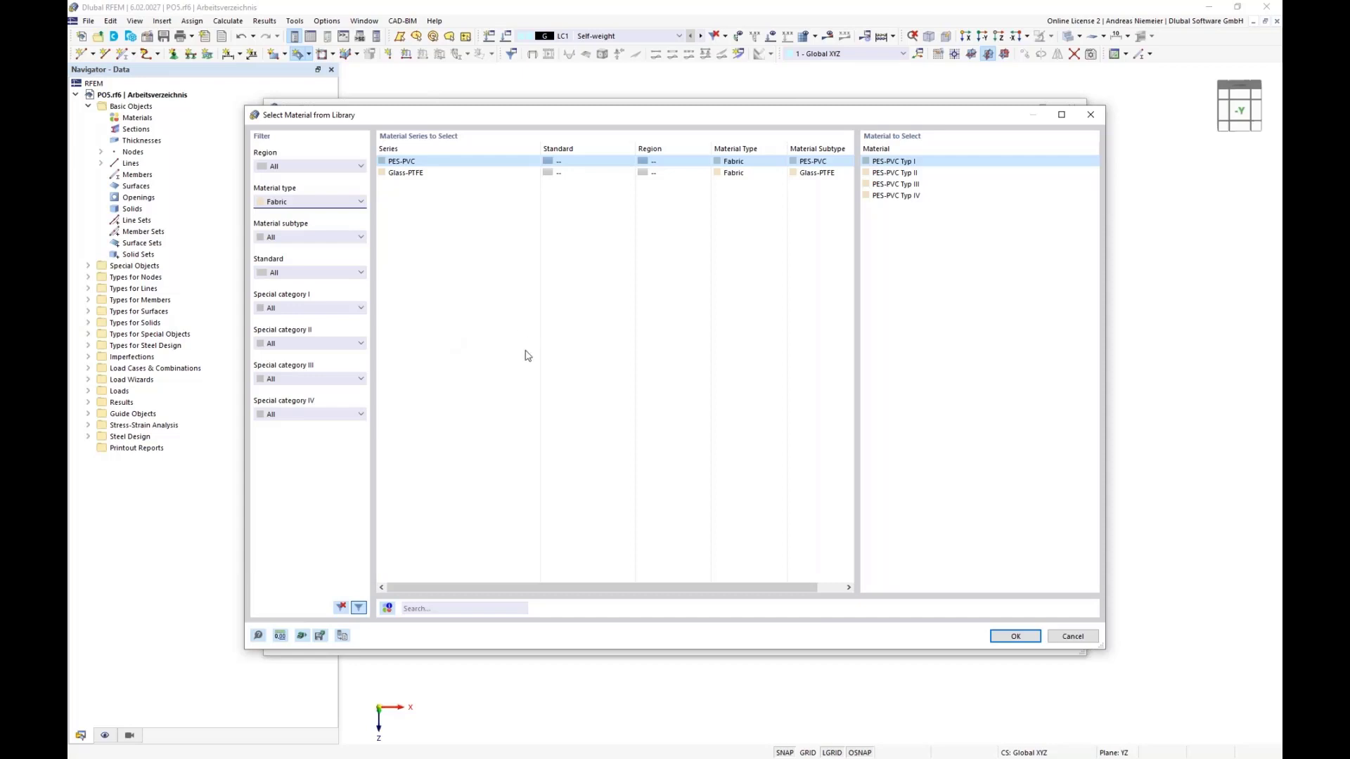
click(906, 196)
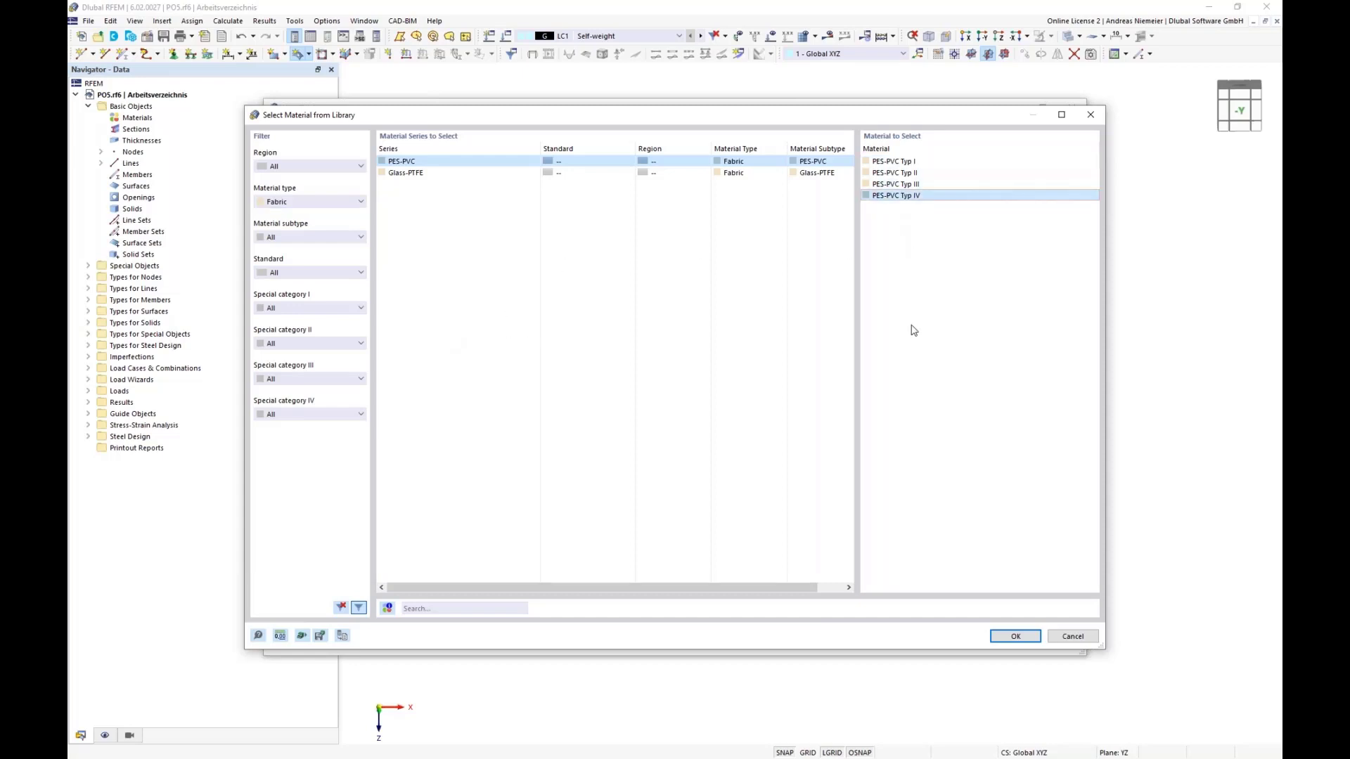
click(1015, 636)
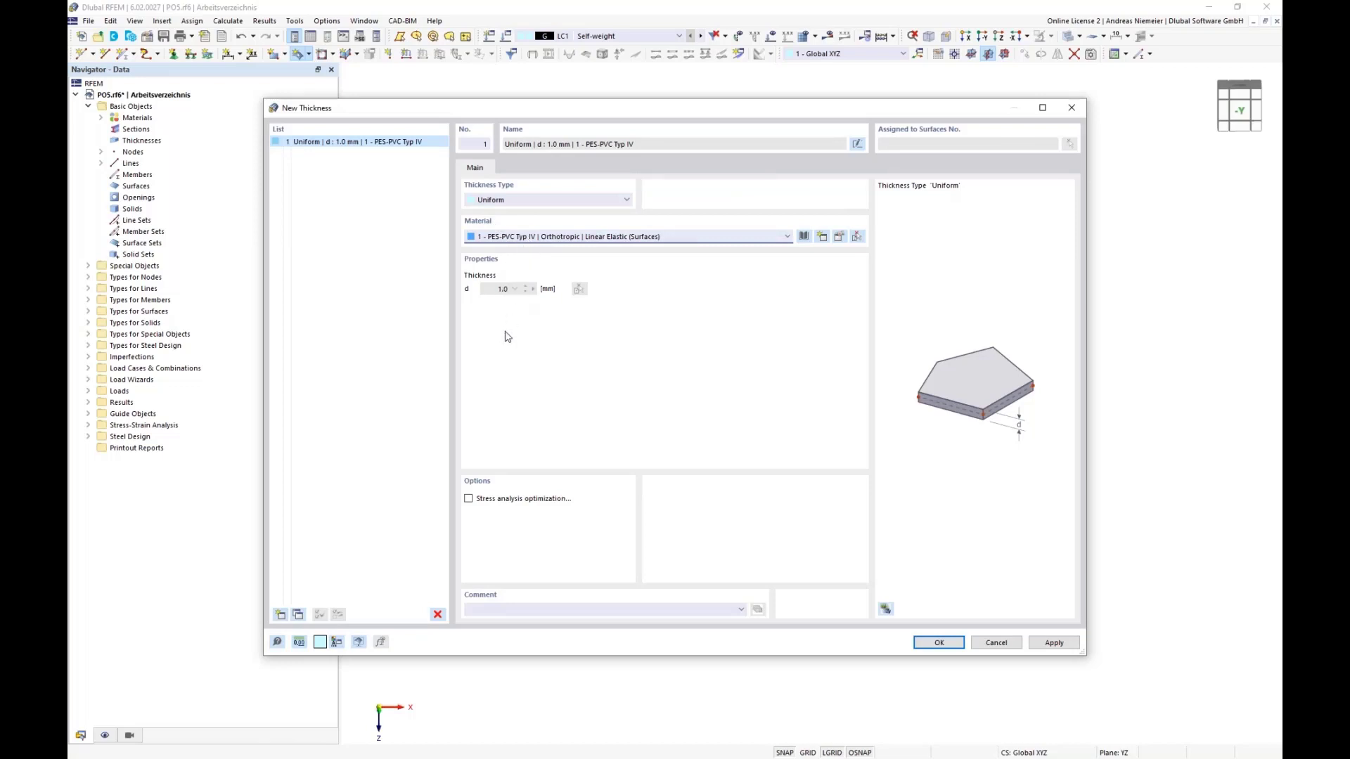
click(928, 643)
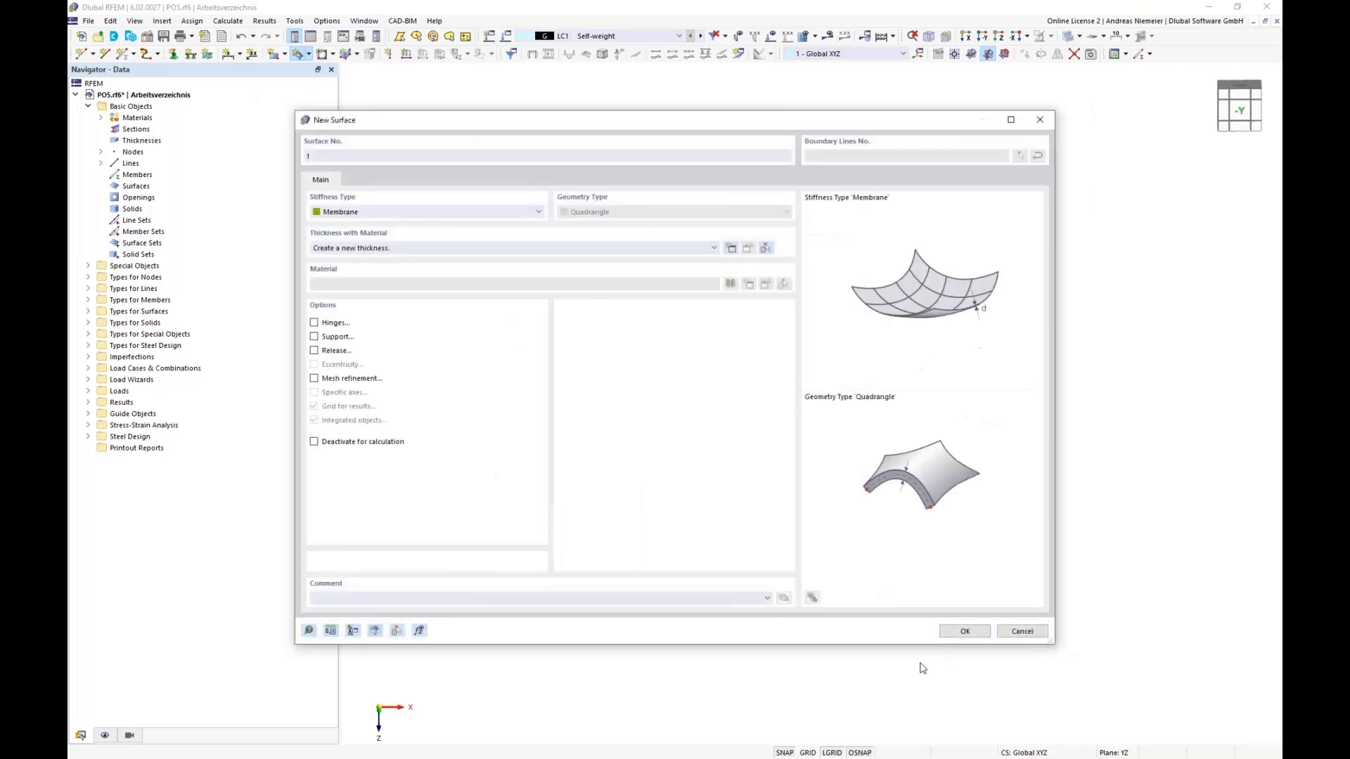
Create the membrane quadrangles between the ring's negative-X end and the outermost arch, and between the two negative-X arches
click(957, 631)
scroll(449, 422, up, 3)
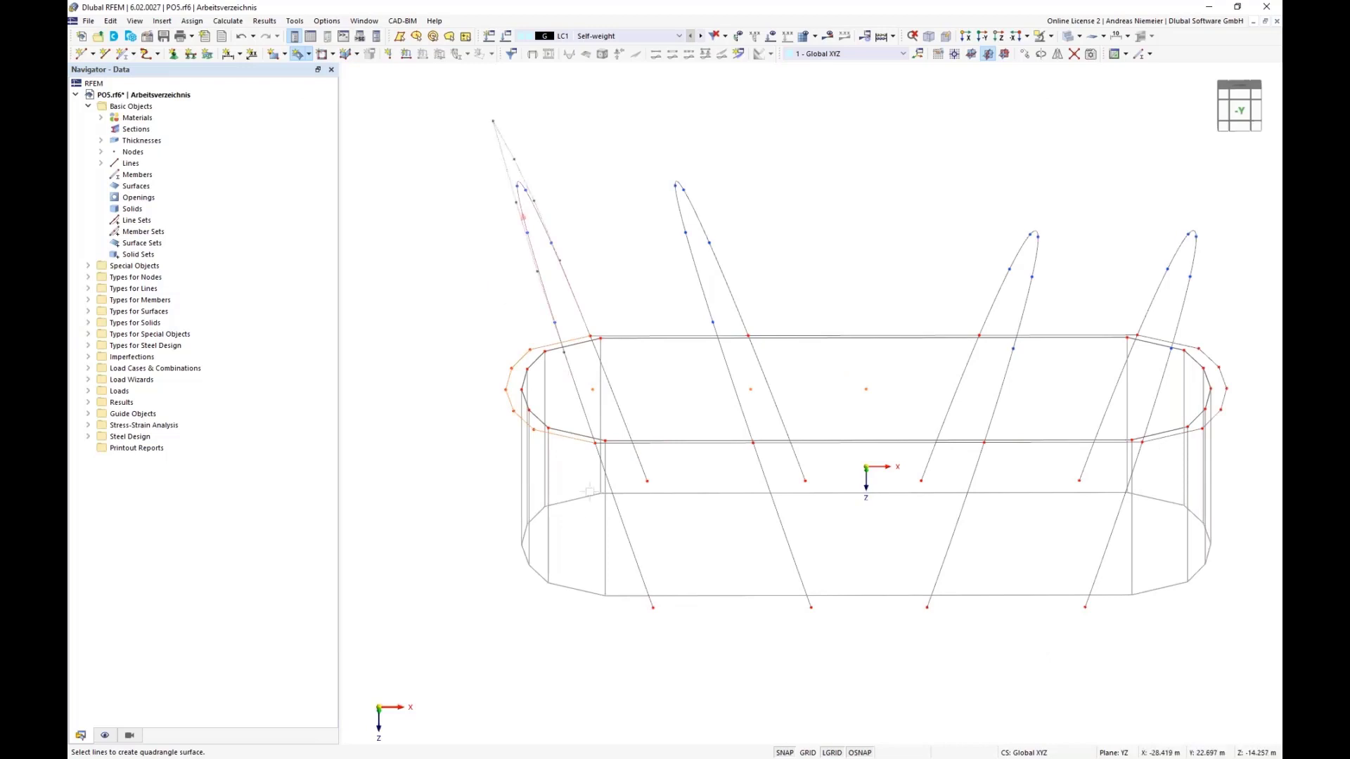
click(633, 461)
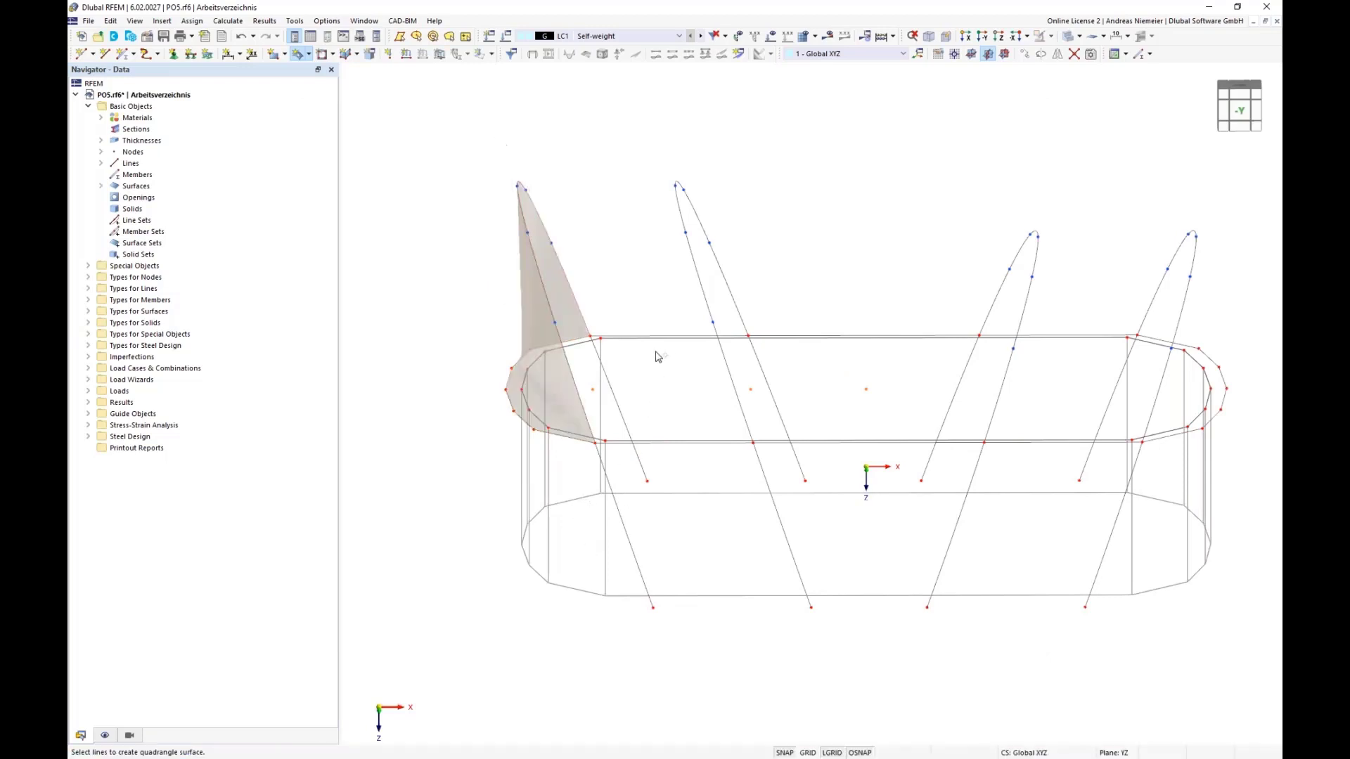
click(618, 443)
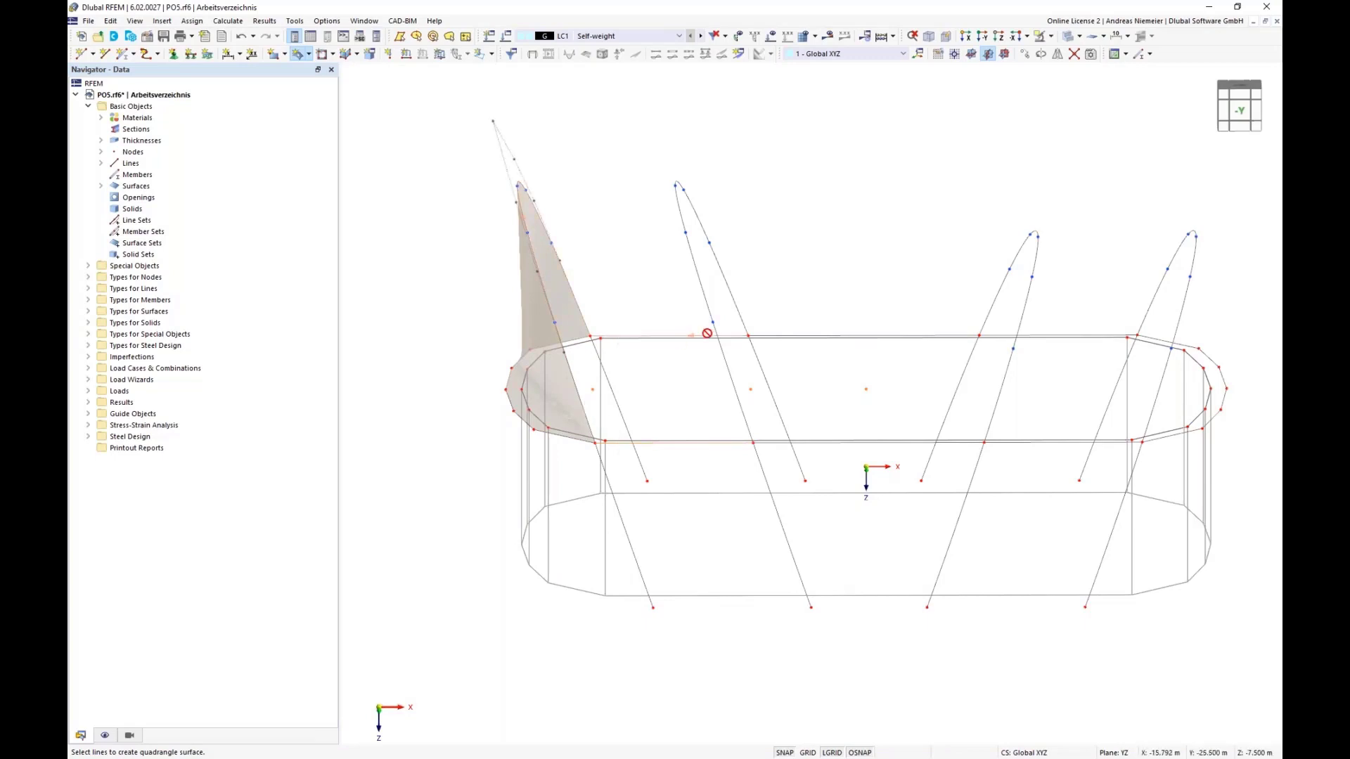
click(746, 457)
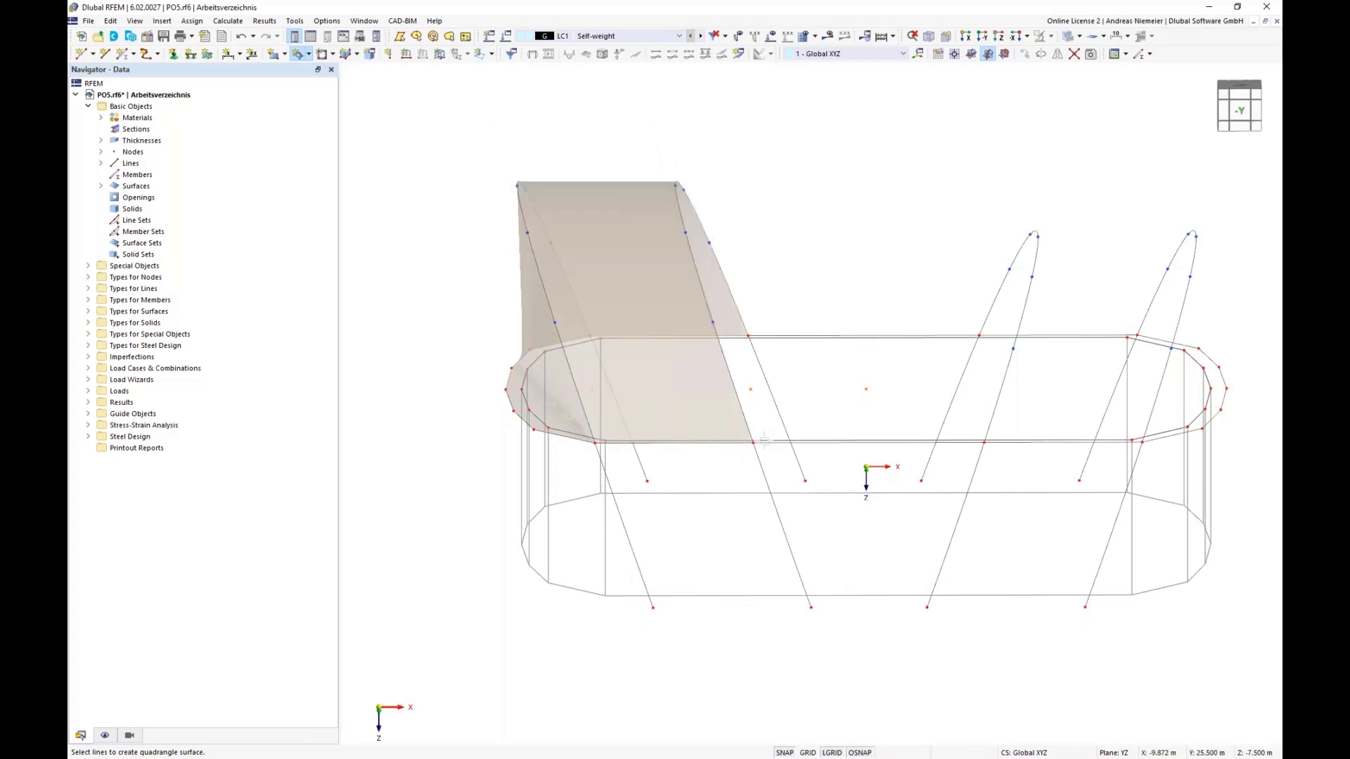
Create the central membrane quadrangle between the two inner arches and the one between the two positive-X arches
click(763, 441)
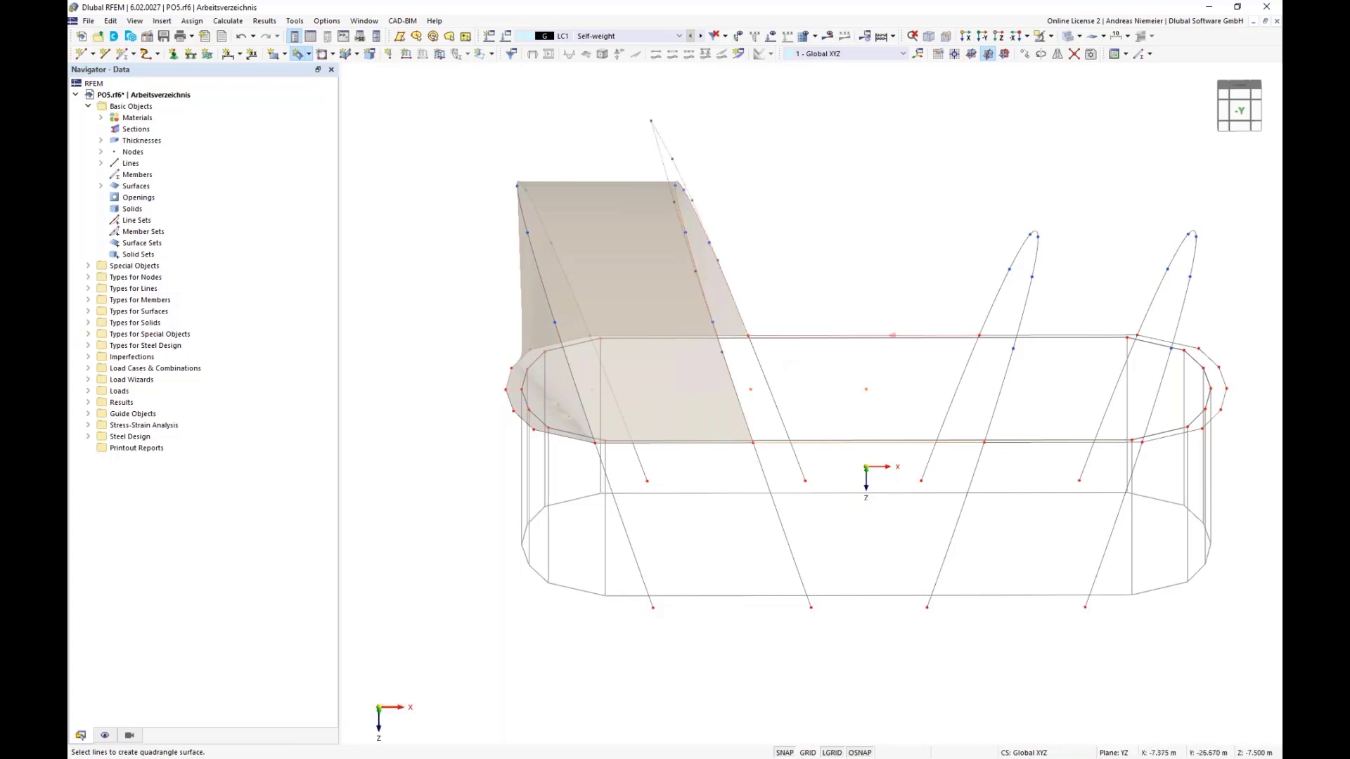
click(959, 335)
click(992, 302)
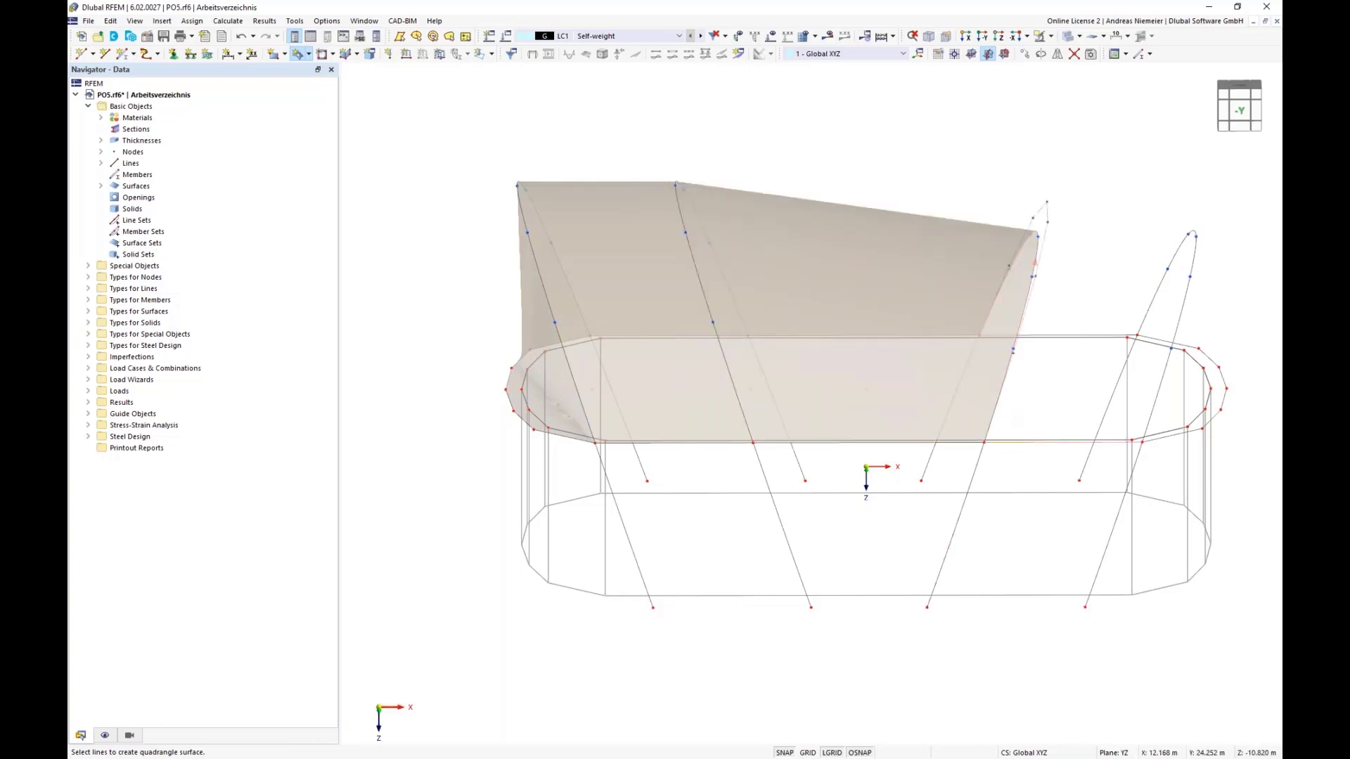
click(1023, 304)
click(1164, 301)
Create the last membrane quadrangle between the outermost positive-X arch and the ring's positive-X end, and end surface creation
middle_drag(1082, 500, 873, 503)
scroll(977, 407, up, 2)
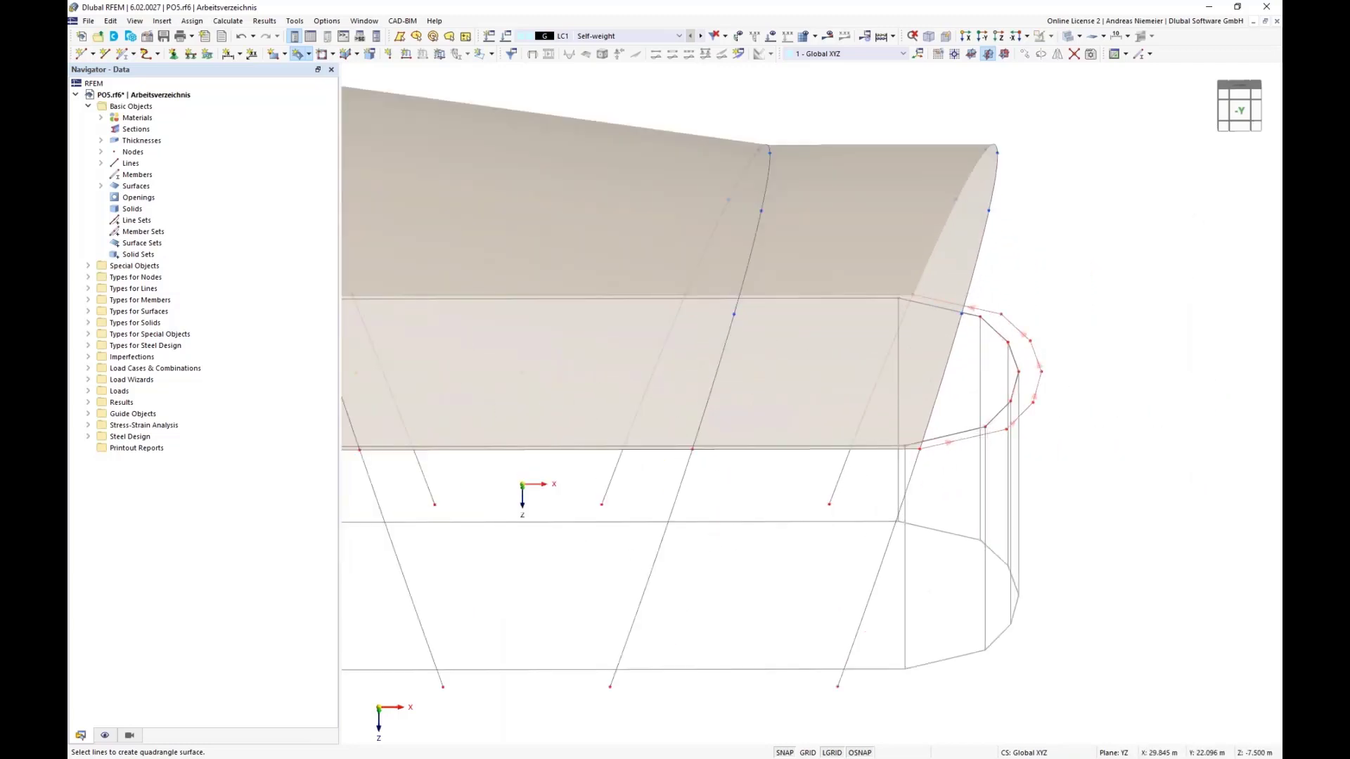
click(969, 288)
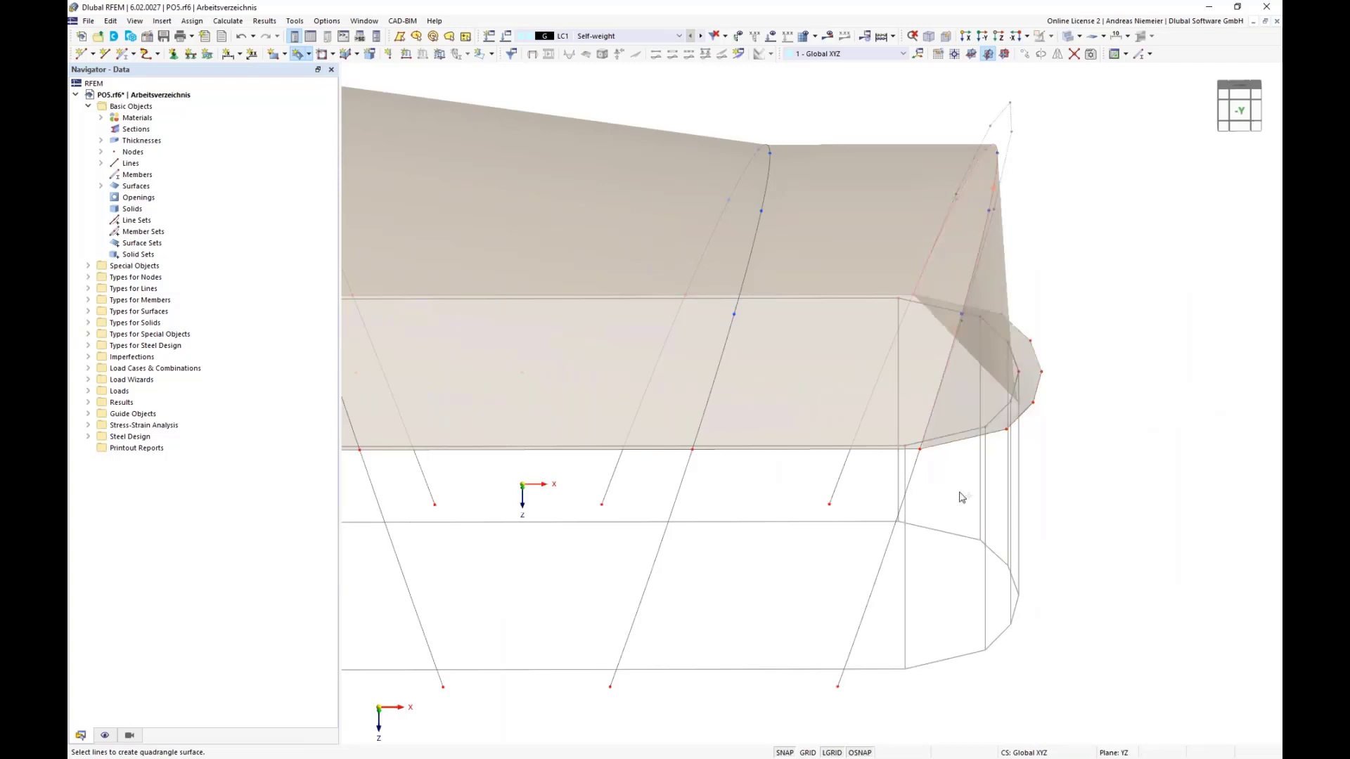
scroll(967, 428, down, 2)
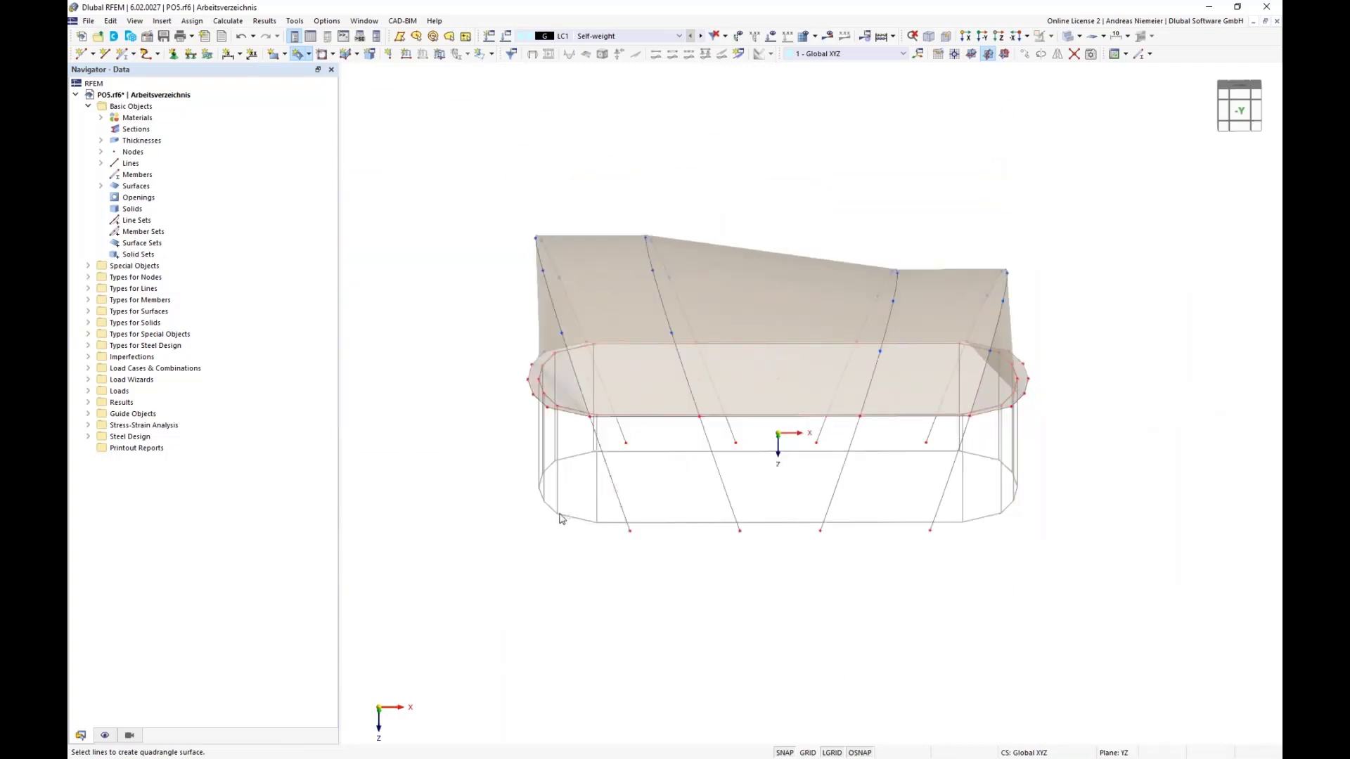
ctrl+middle_drag(623, 582, 563, 540)
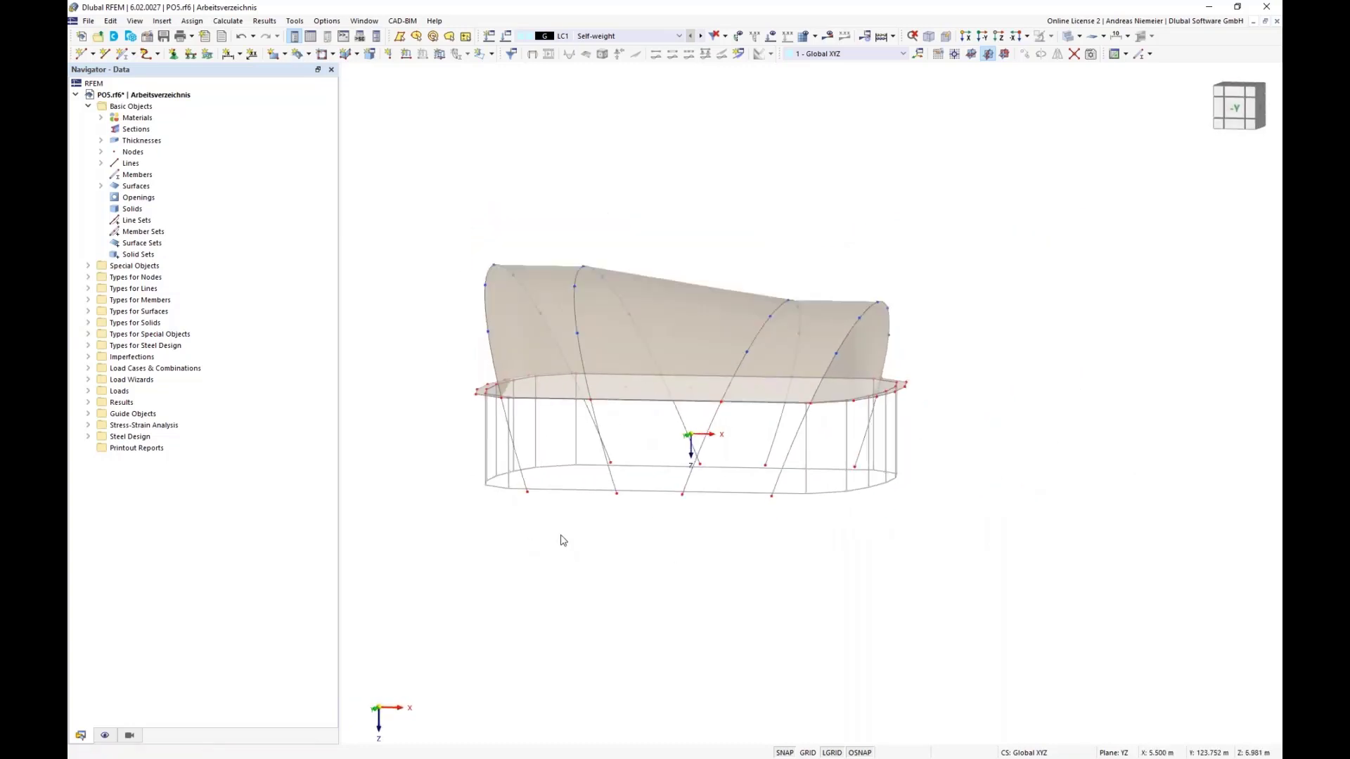
right_click(706, 536)
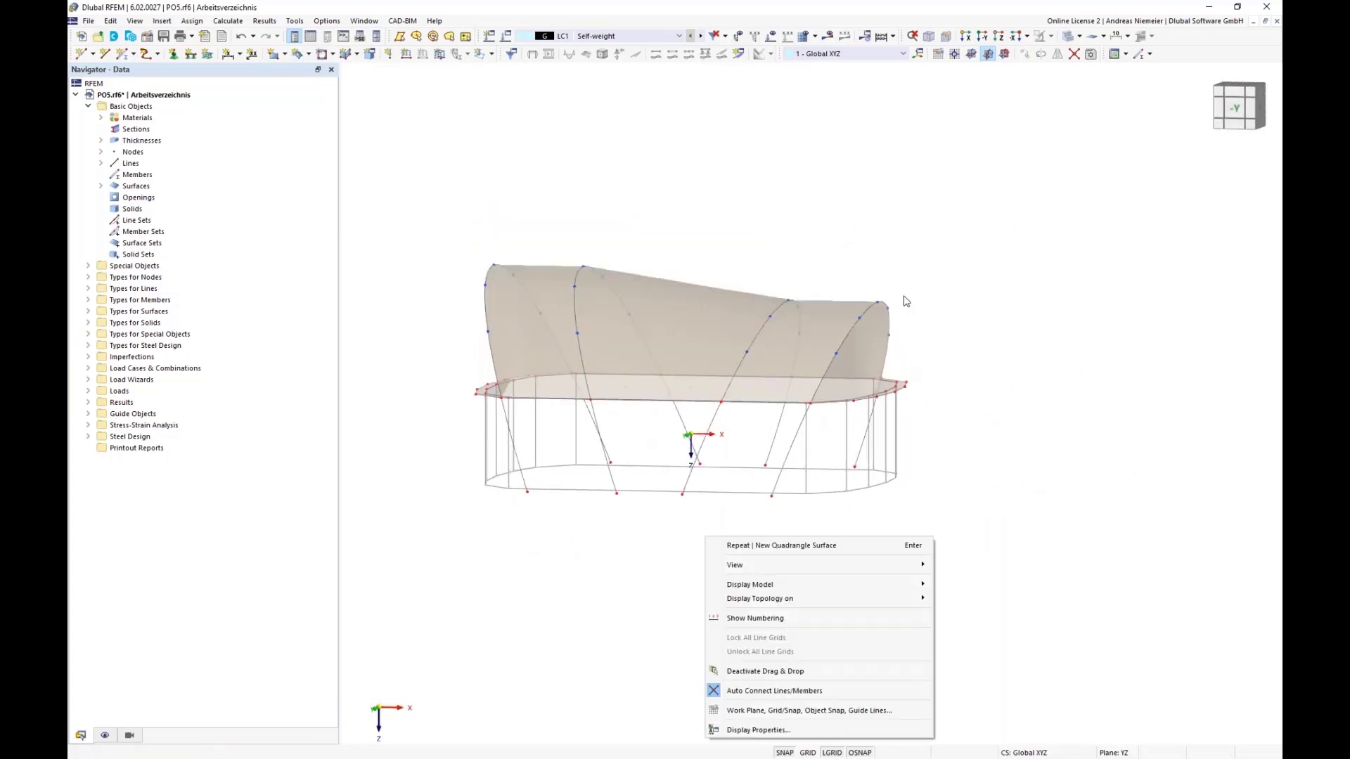
key(Escape)
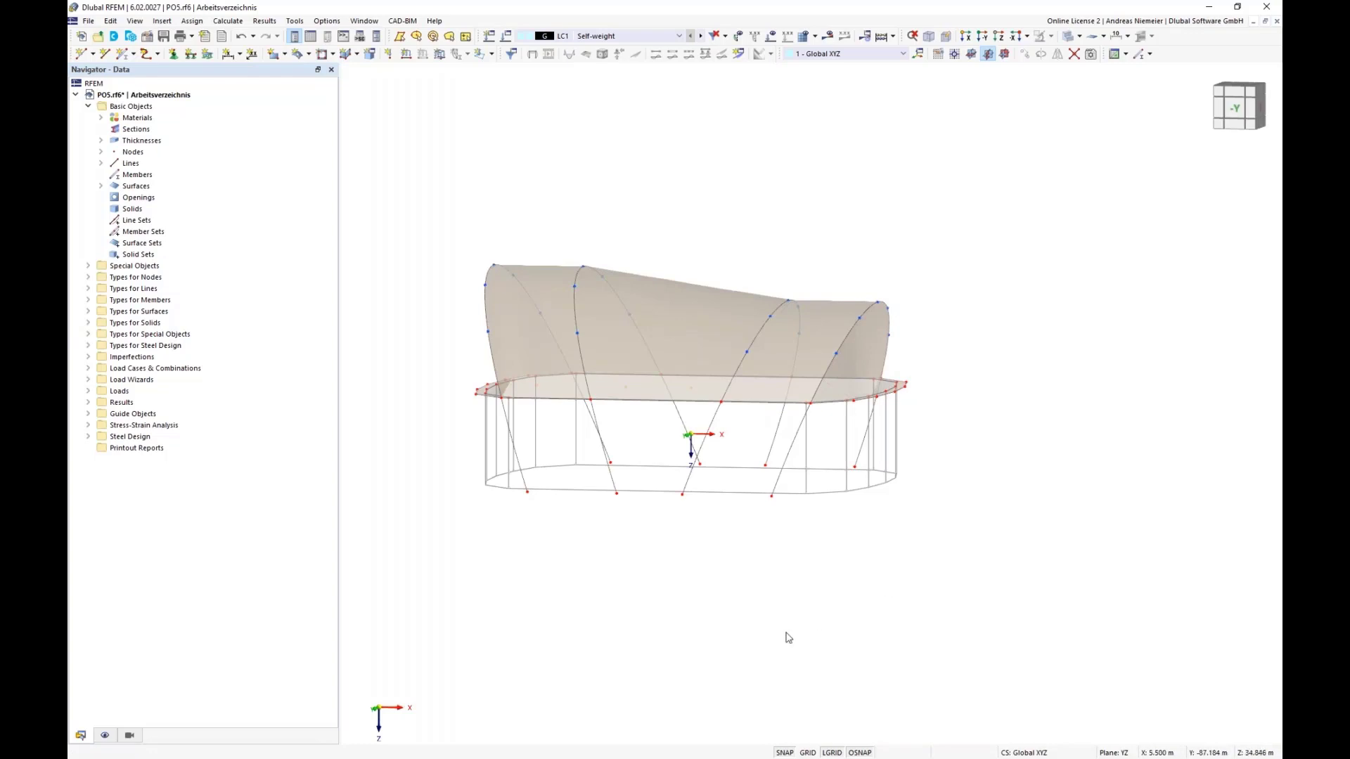
Set the target length of finite elements to 2 m in the mesh settings and generate the mesh
ctrl+middle_drag(706, 605, 731, 604)
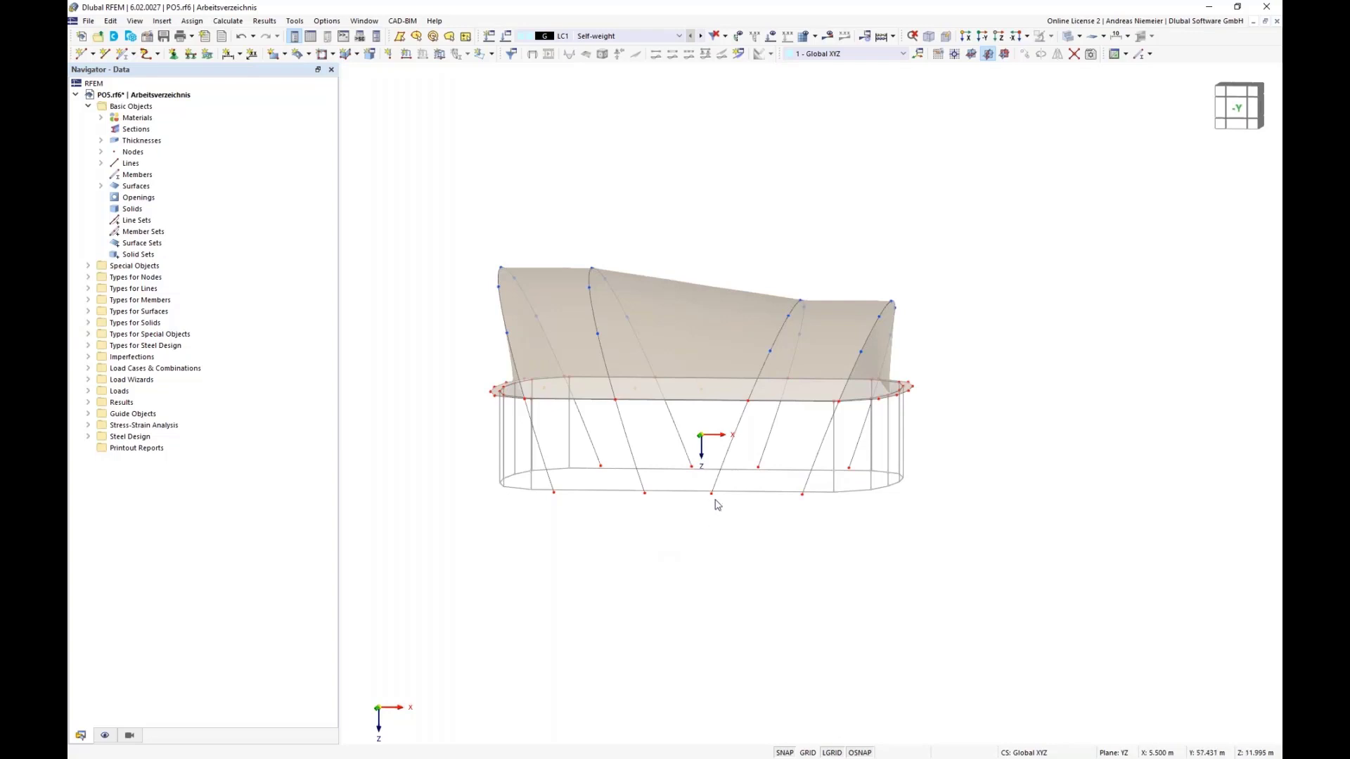
scroll(633, 345, up, 3)
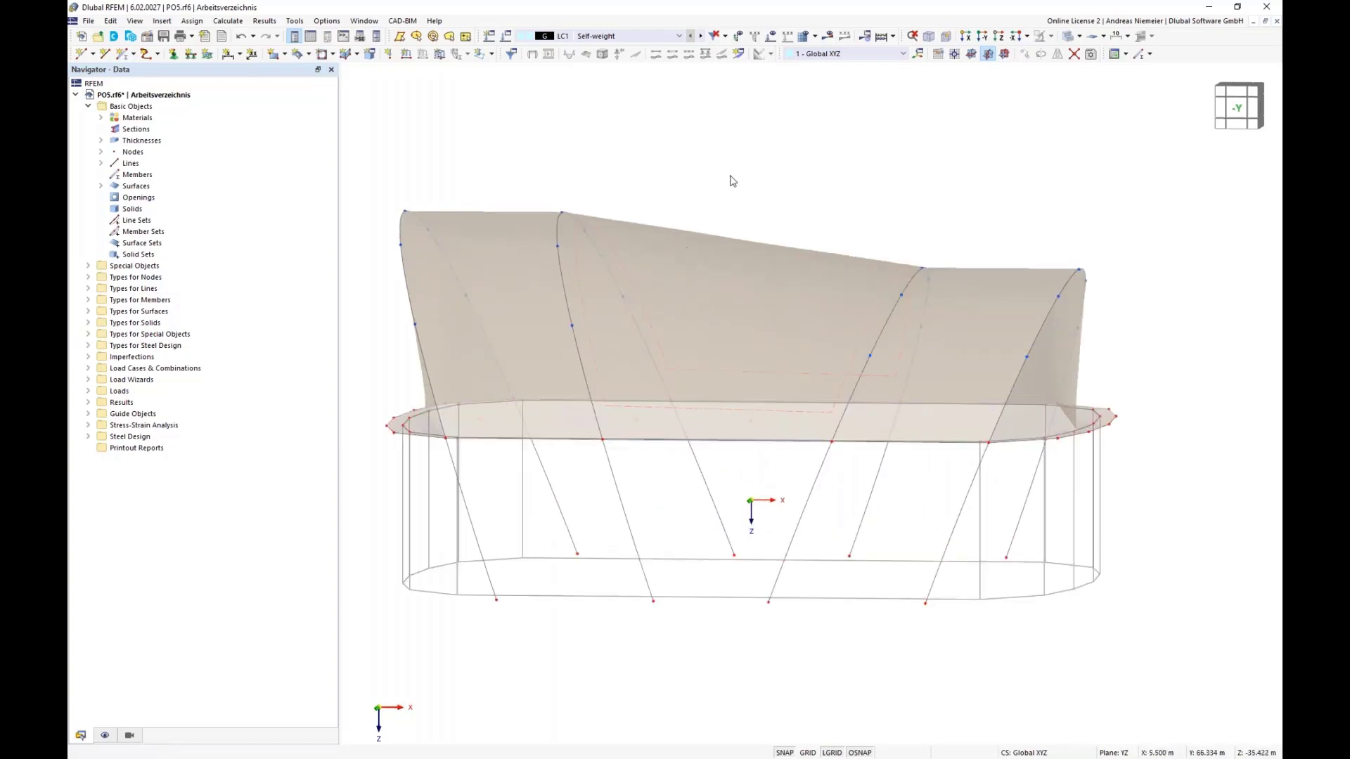
click(815, 36)
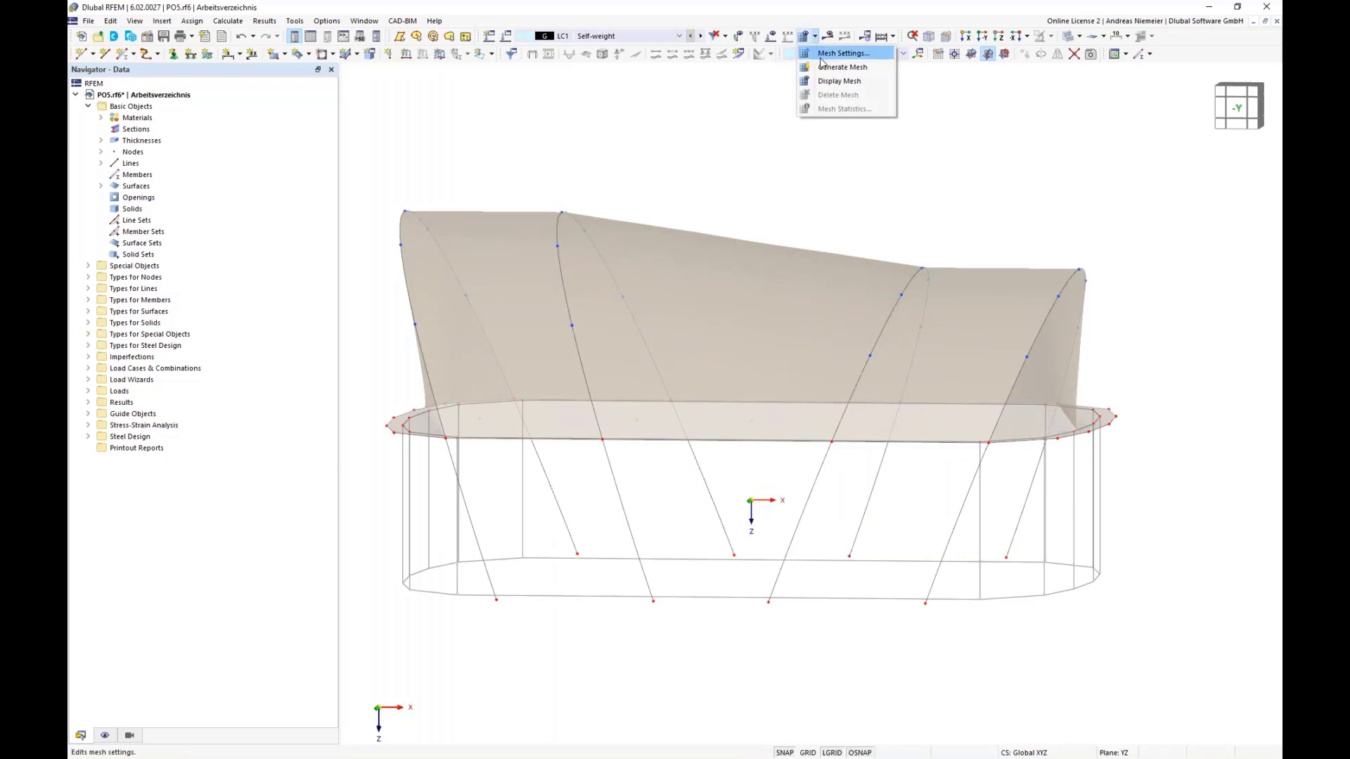
click(841, 53)
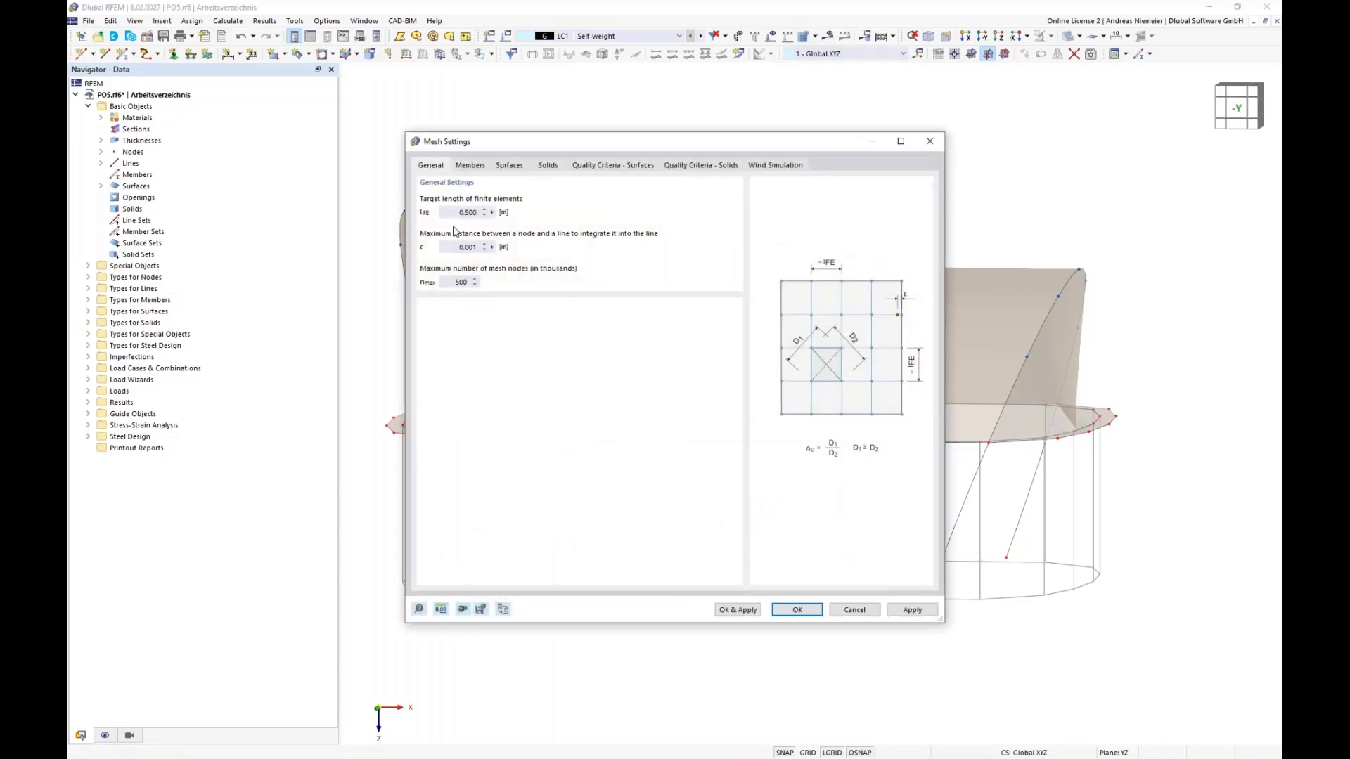
double_click(456, 212)
text(2)
click(744, 612)
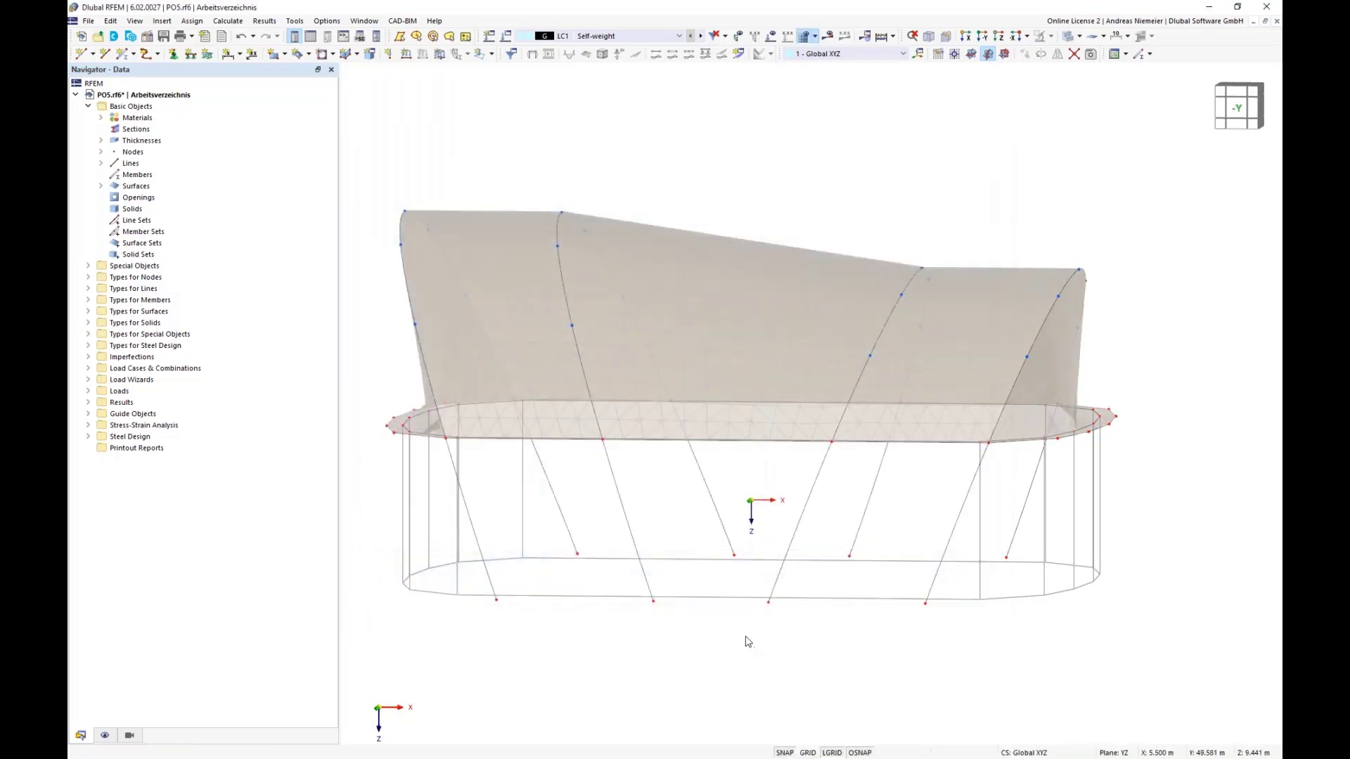
Show the model as wireframe and inspect the mesh of the end membrane at the ring's positive-X end
click(1079, 36)
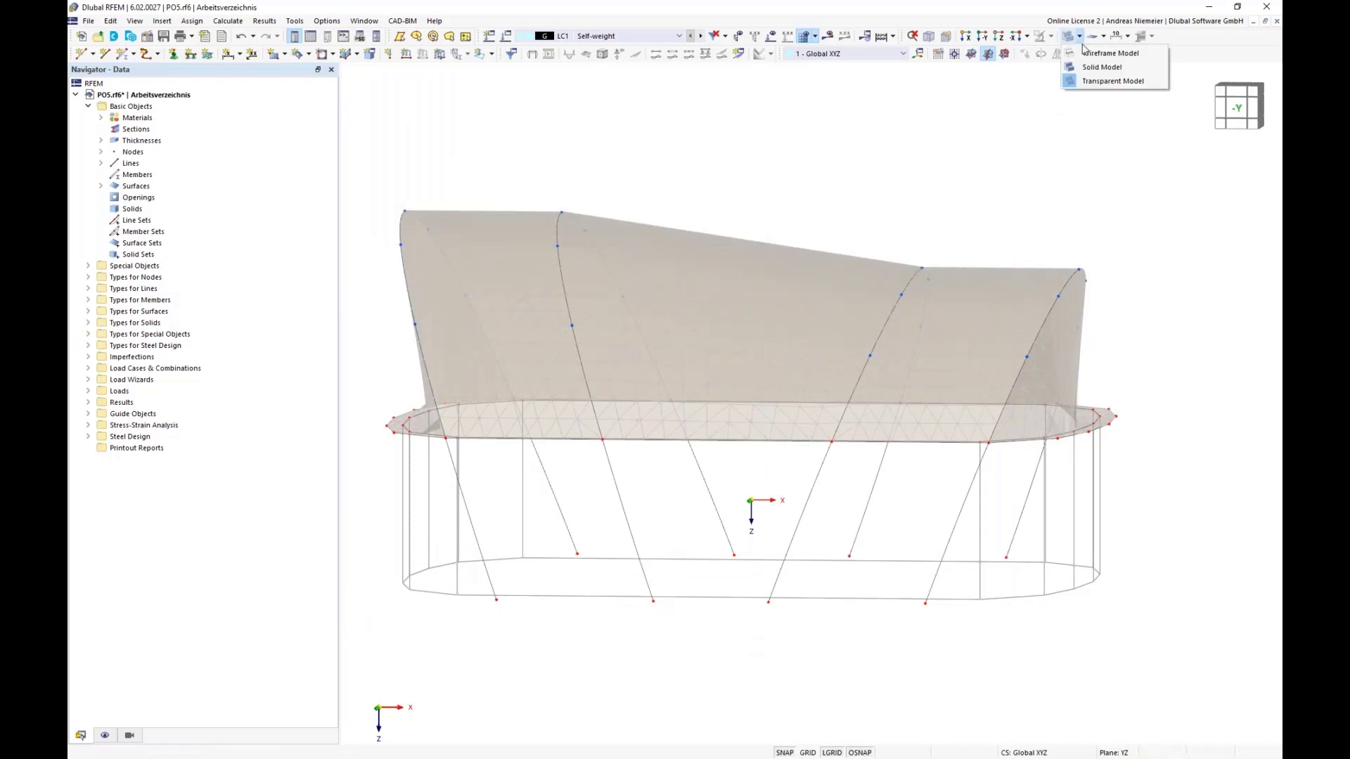
click(1111, 55)
middle_drag(1026, 168, 898, 455)
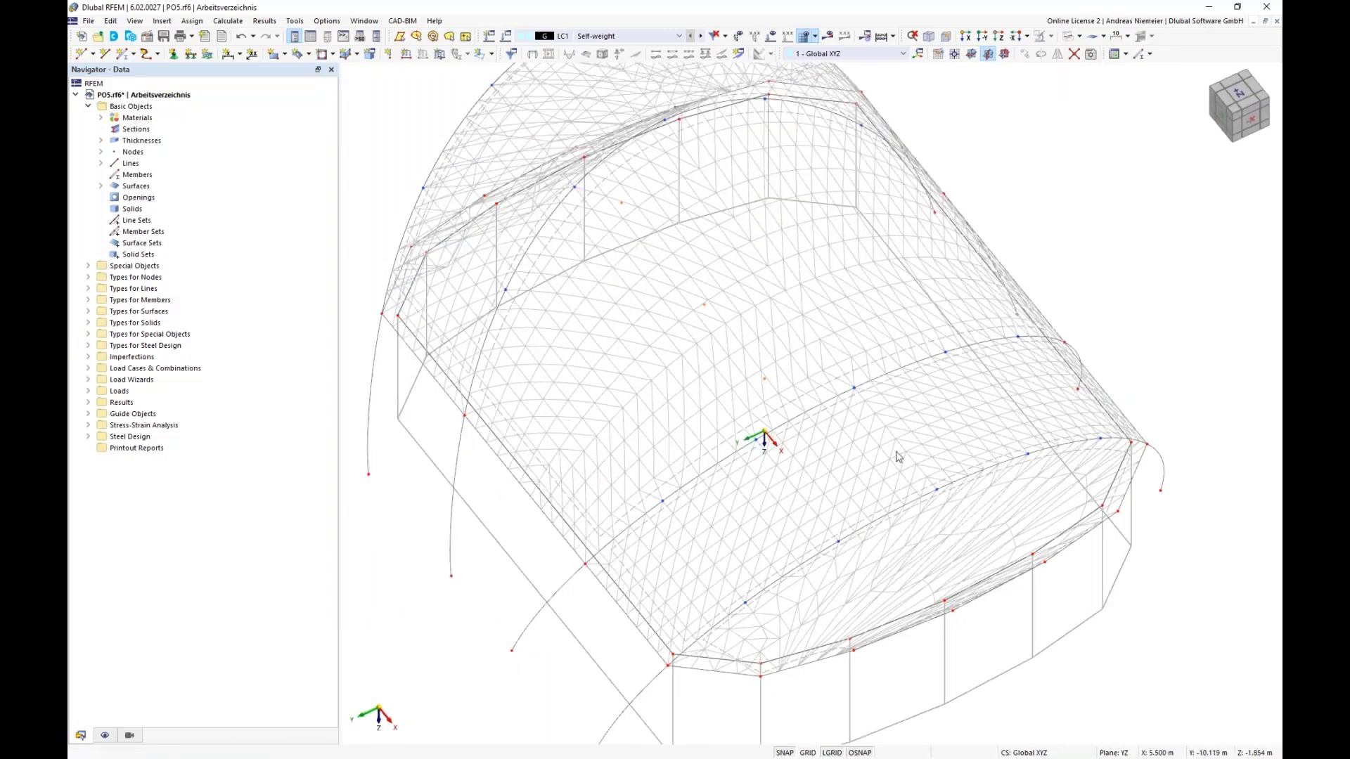
ctrl+middle_drag(990, 546, 636, 531)
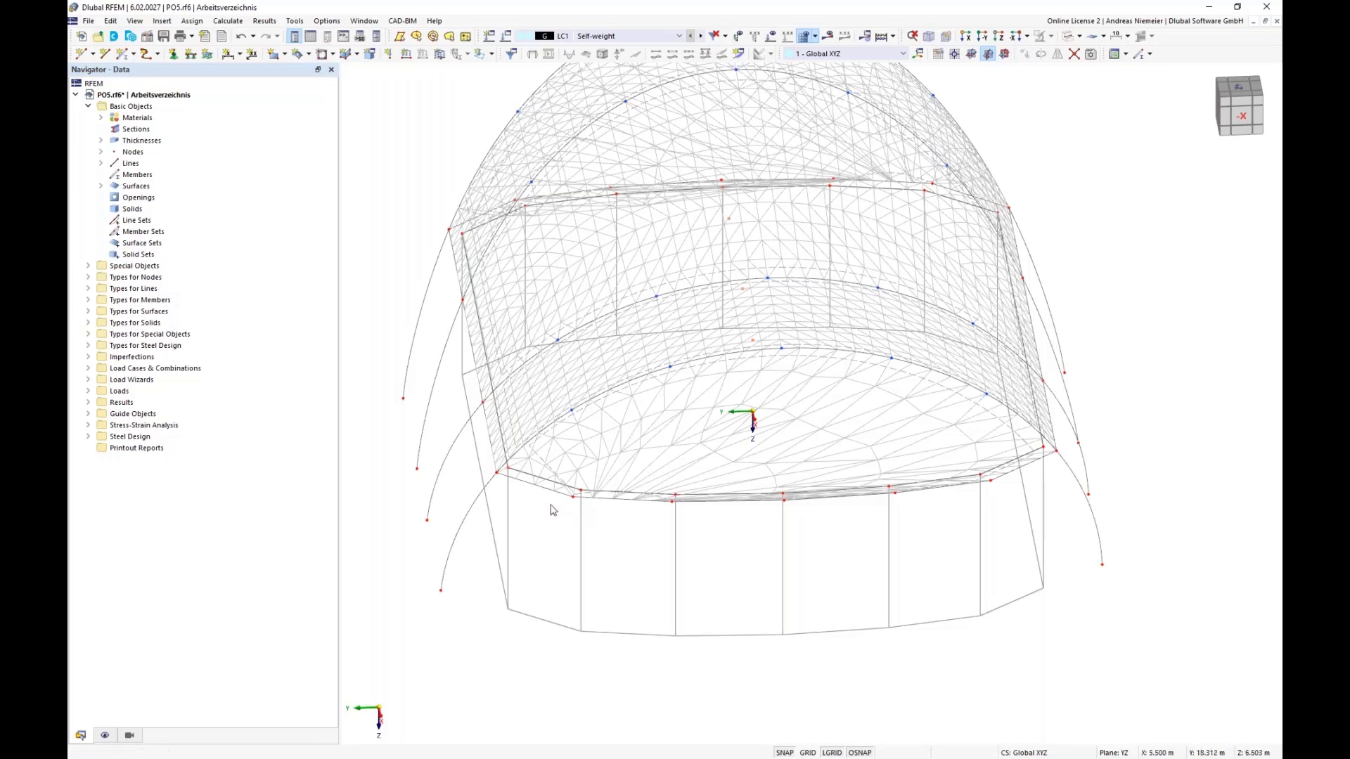
scroll(696, 615, up, 5)
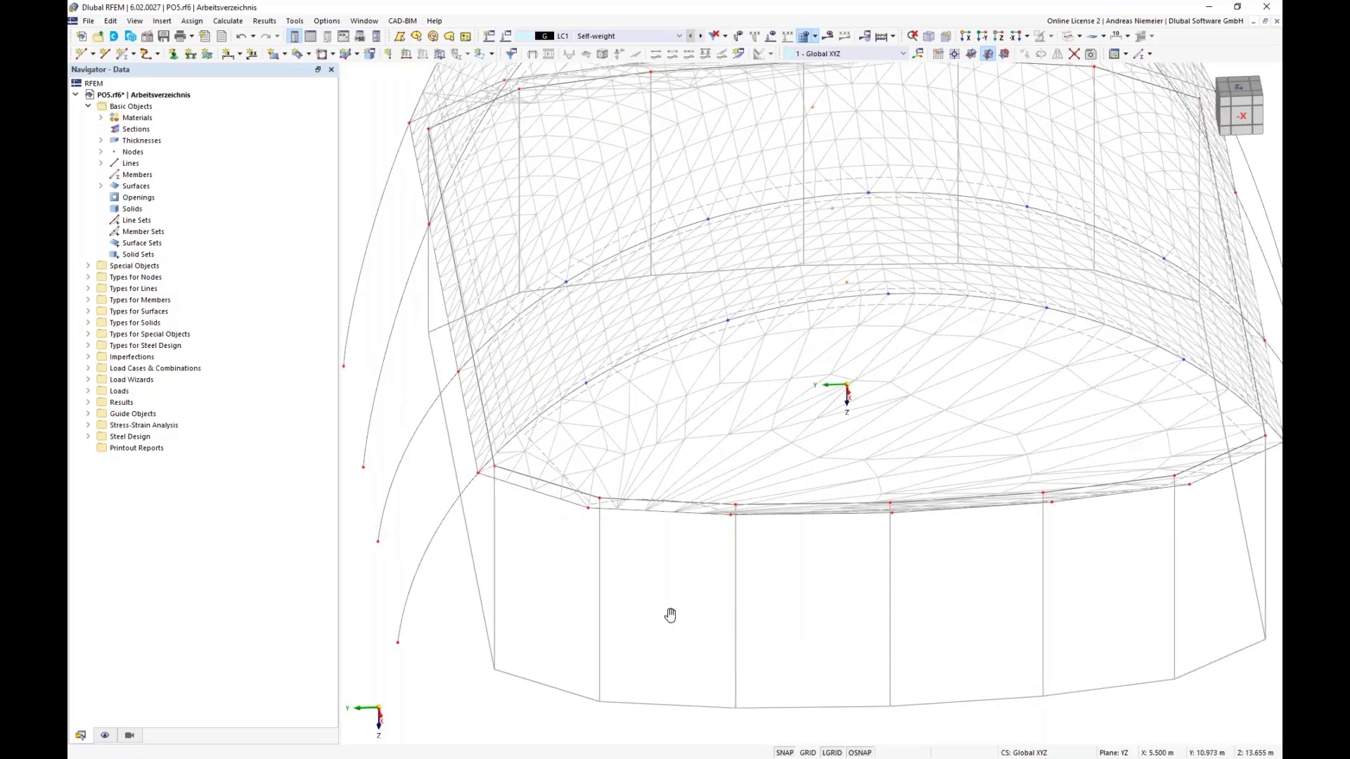
scroll(618, 618, down, 2)
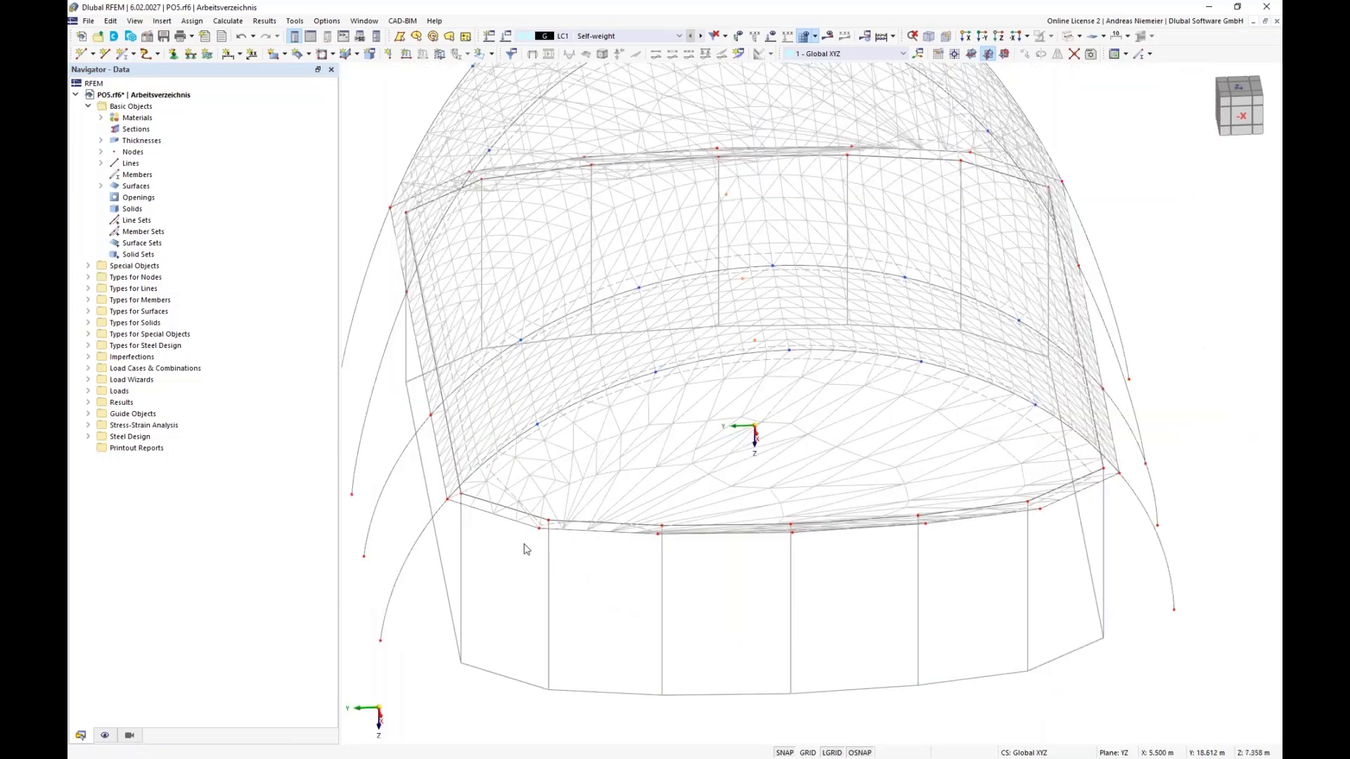
Reassign the corner nodes of the positive-X end membrane to 64, 26, 28 and 63, accepting the mesh deletion
double_click(501, 501)
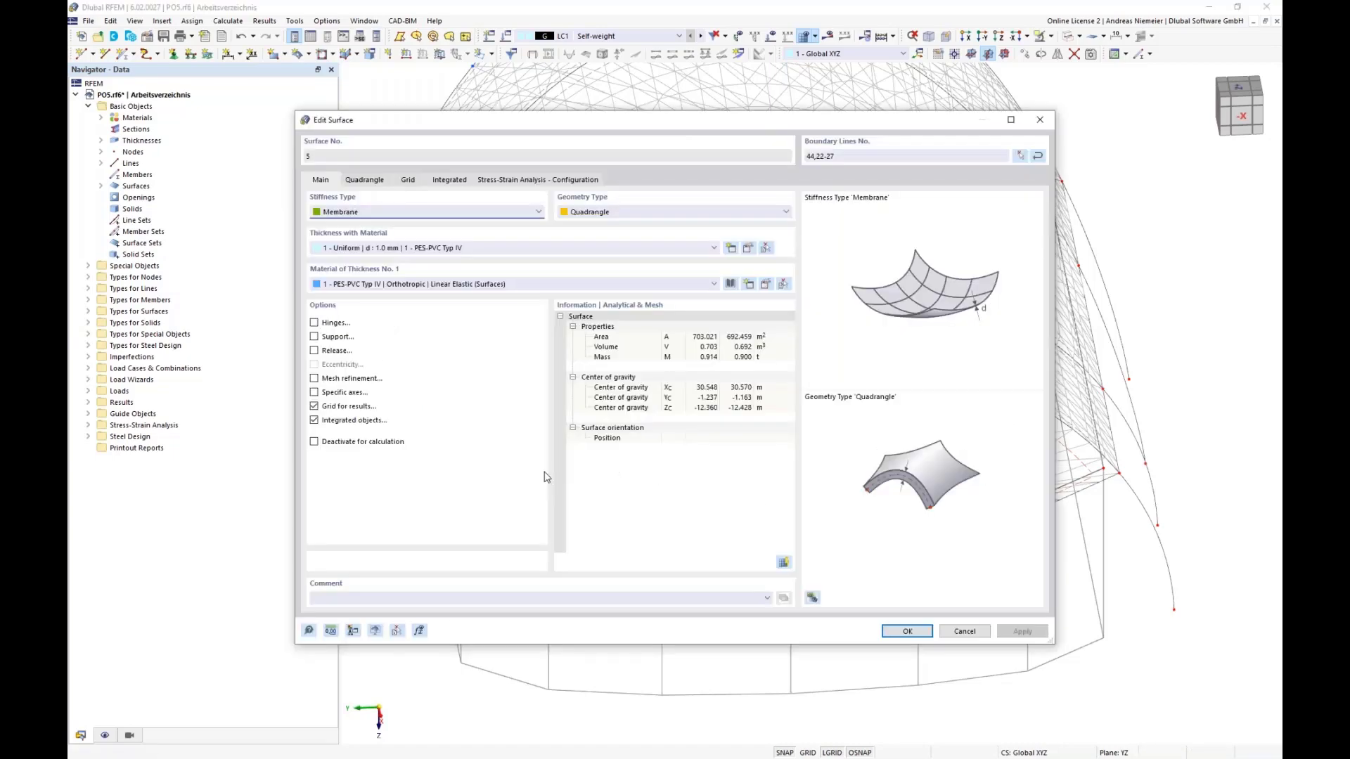
click(364, 181)
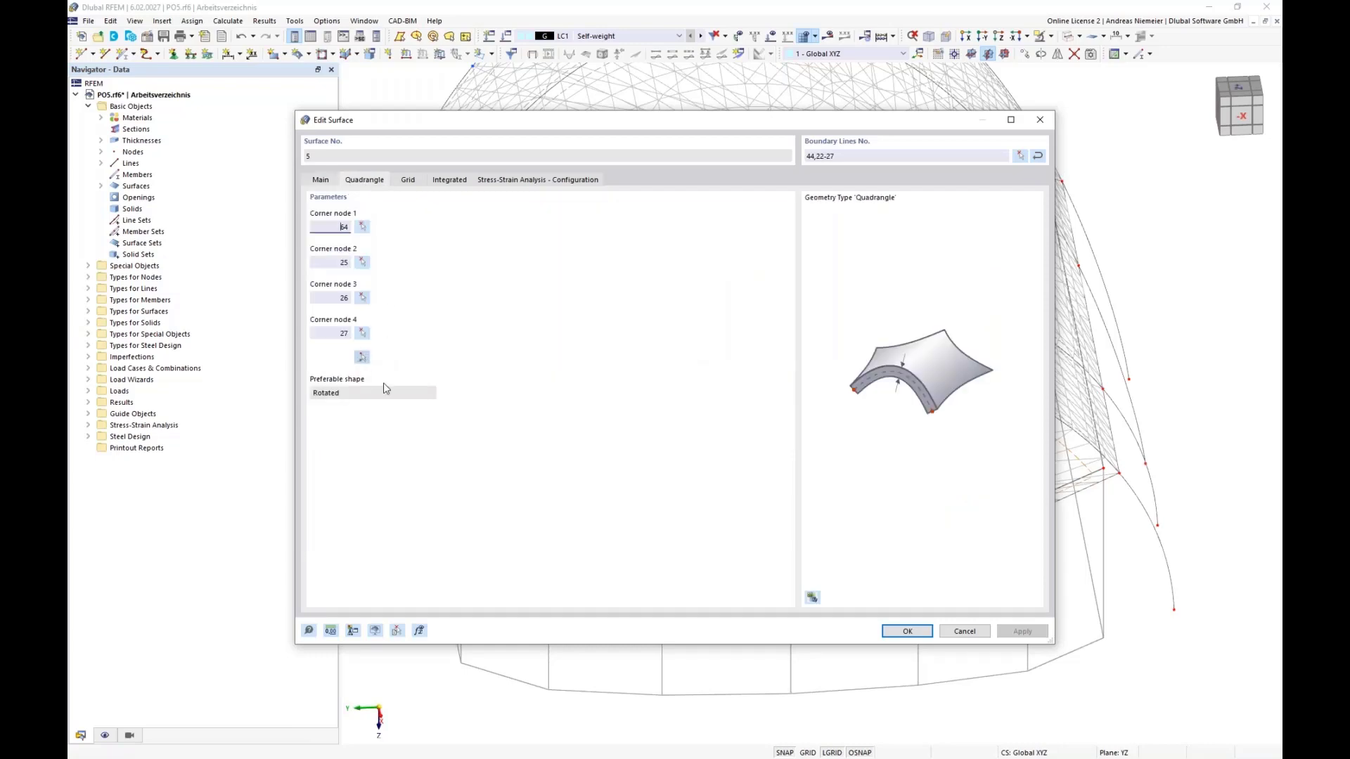
scroll(502, 516, up, 1)
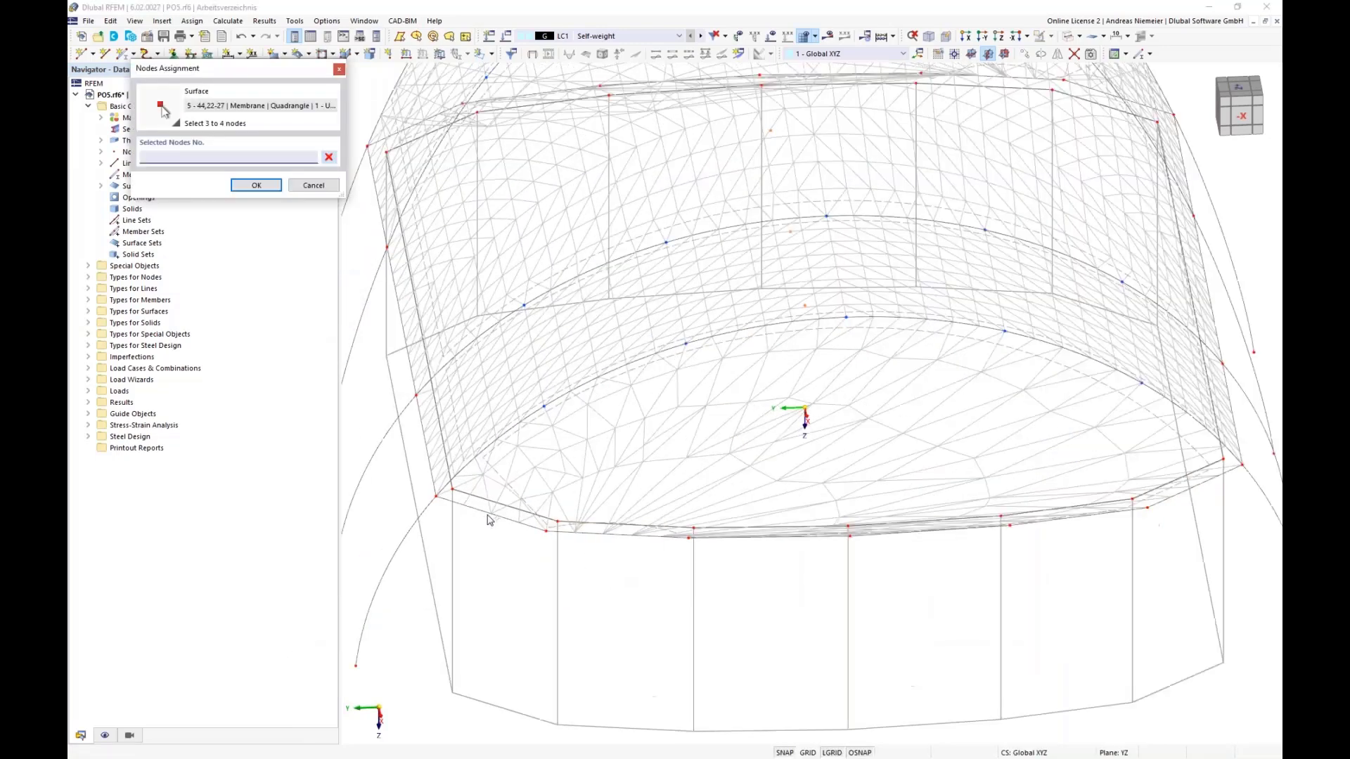
scroll(490, 520, up, 1)
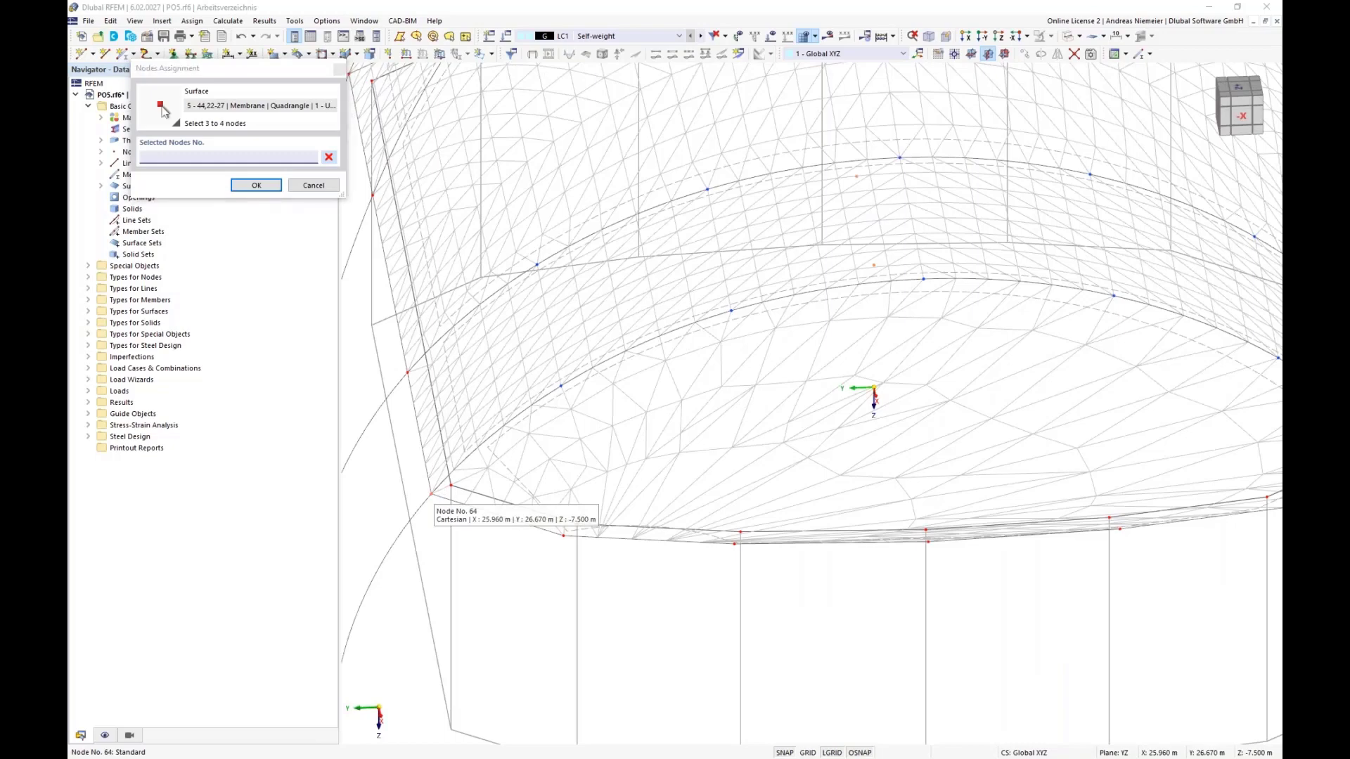
click(432, 495)
click(735, 543)
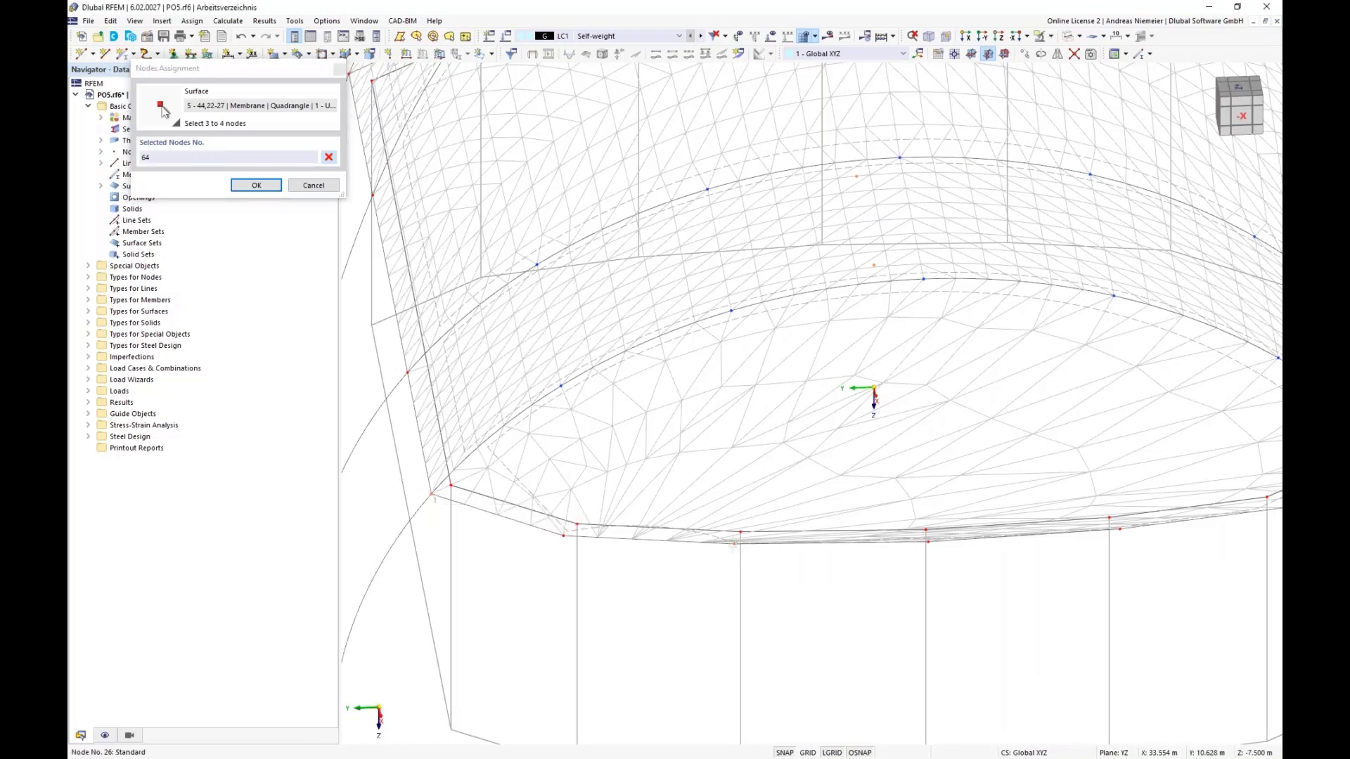
scroll(596, 557, down, 2)
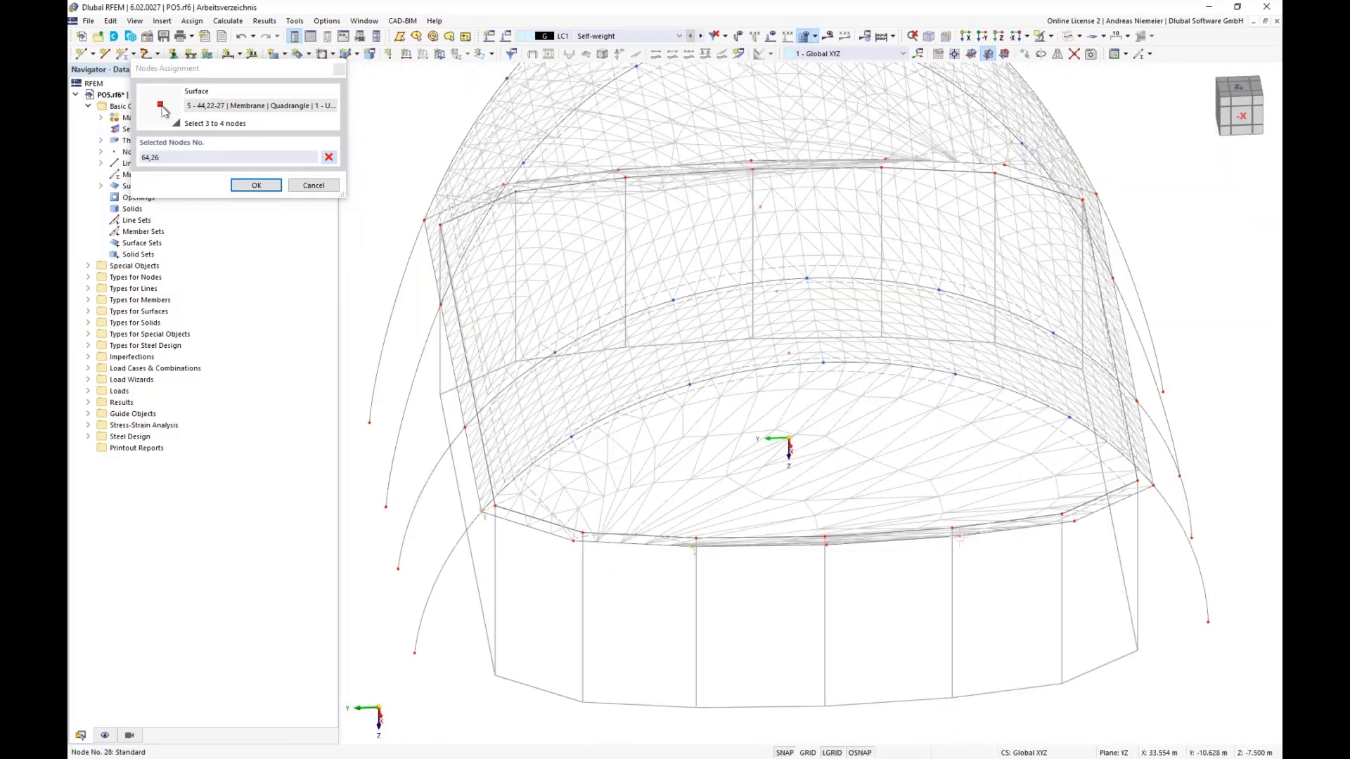
click(959, 536)
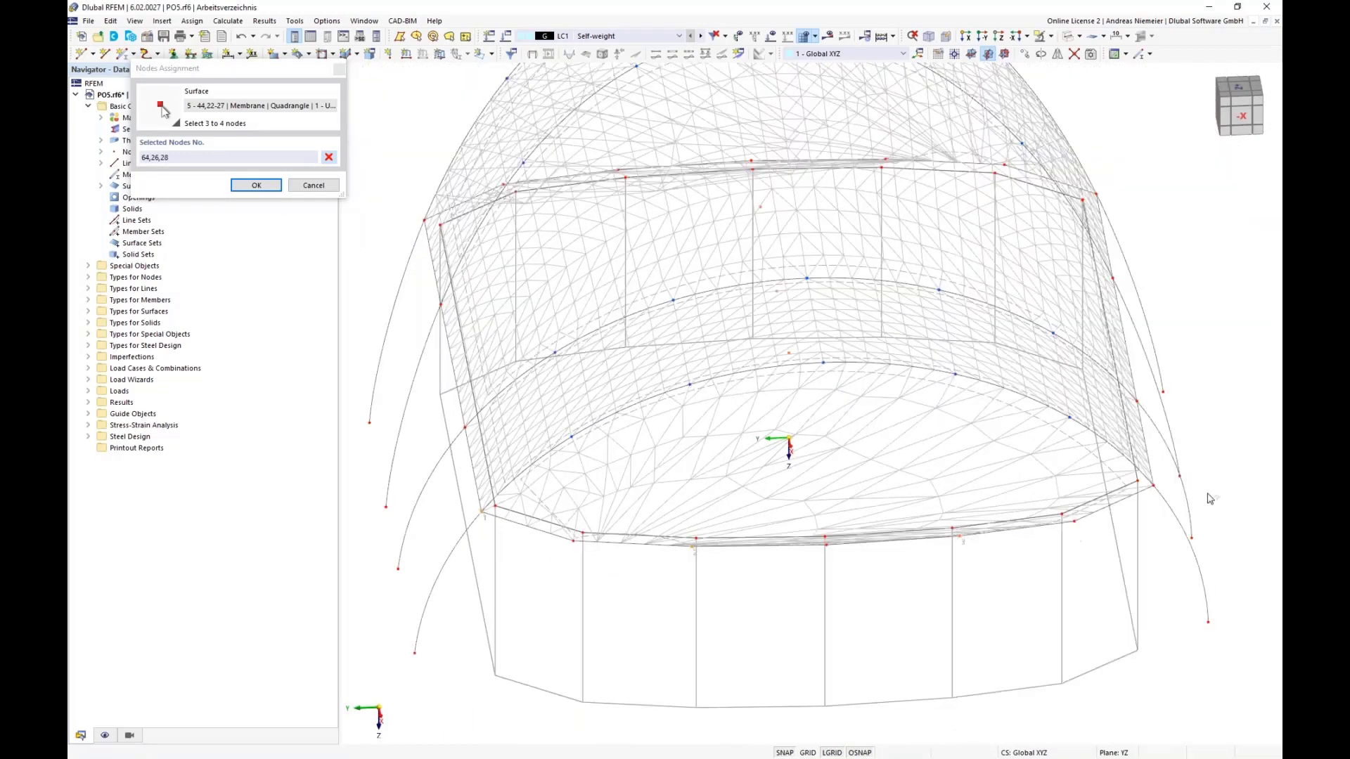
click(1103, 579)
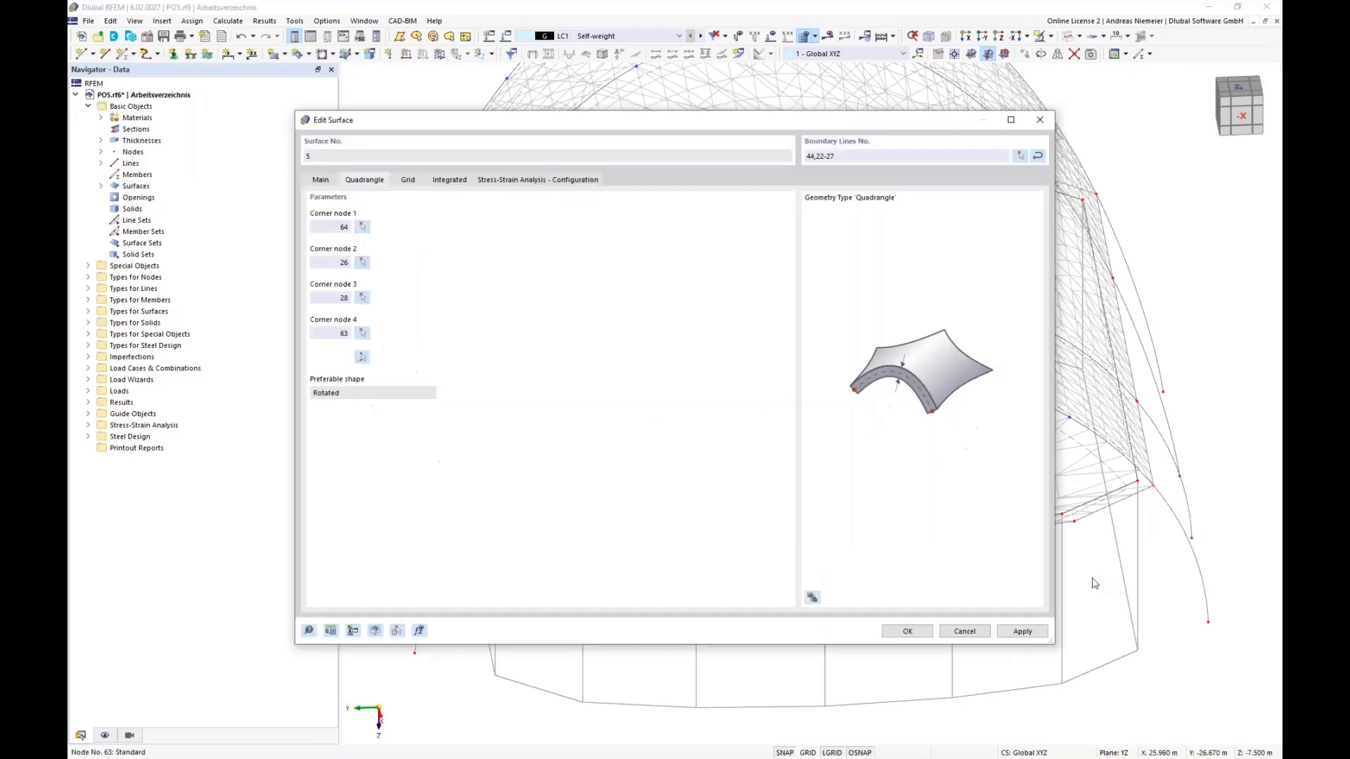
click(907, 632)
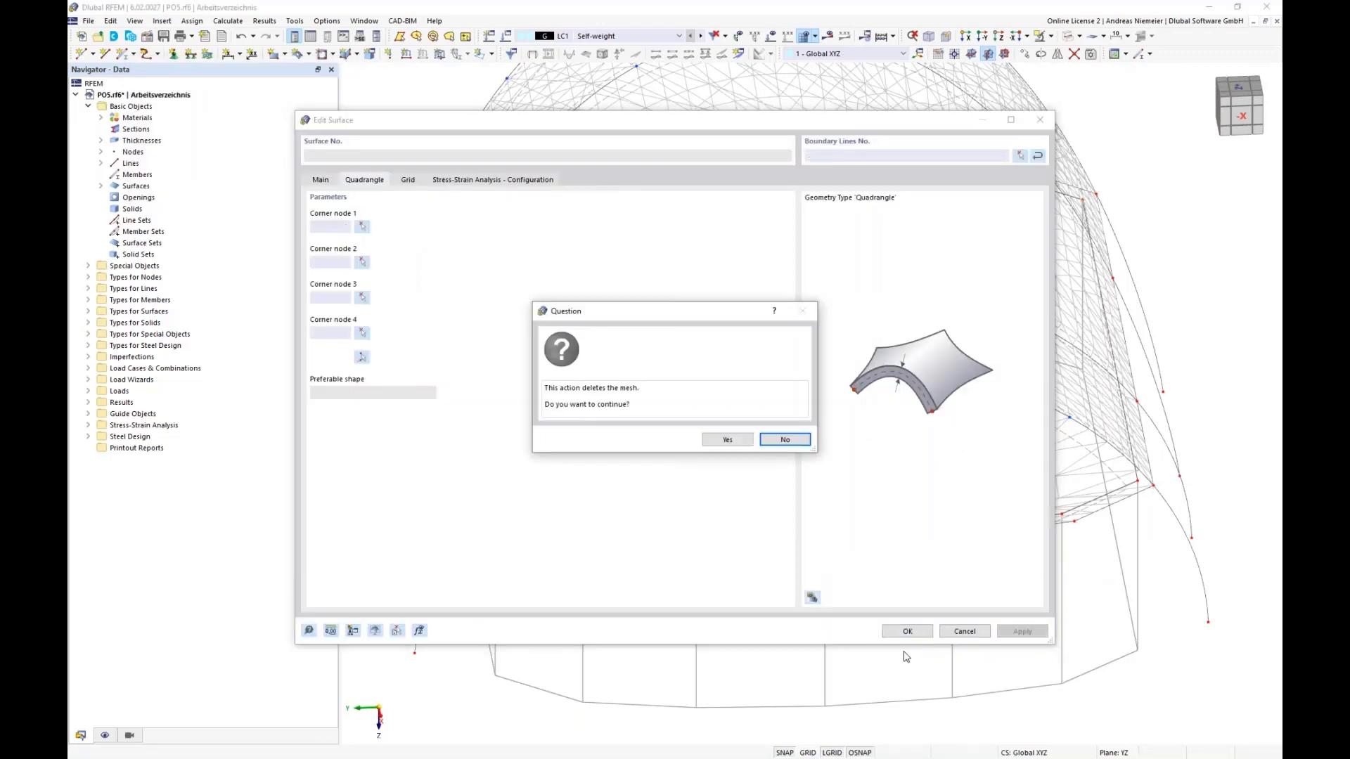
click(725, 441)
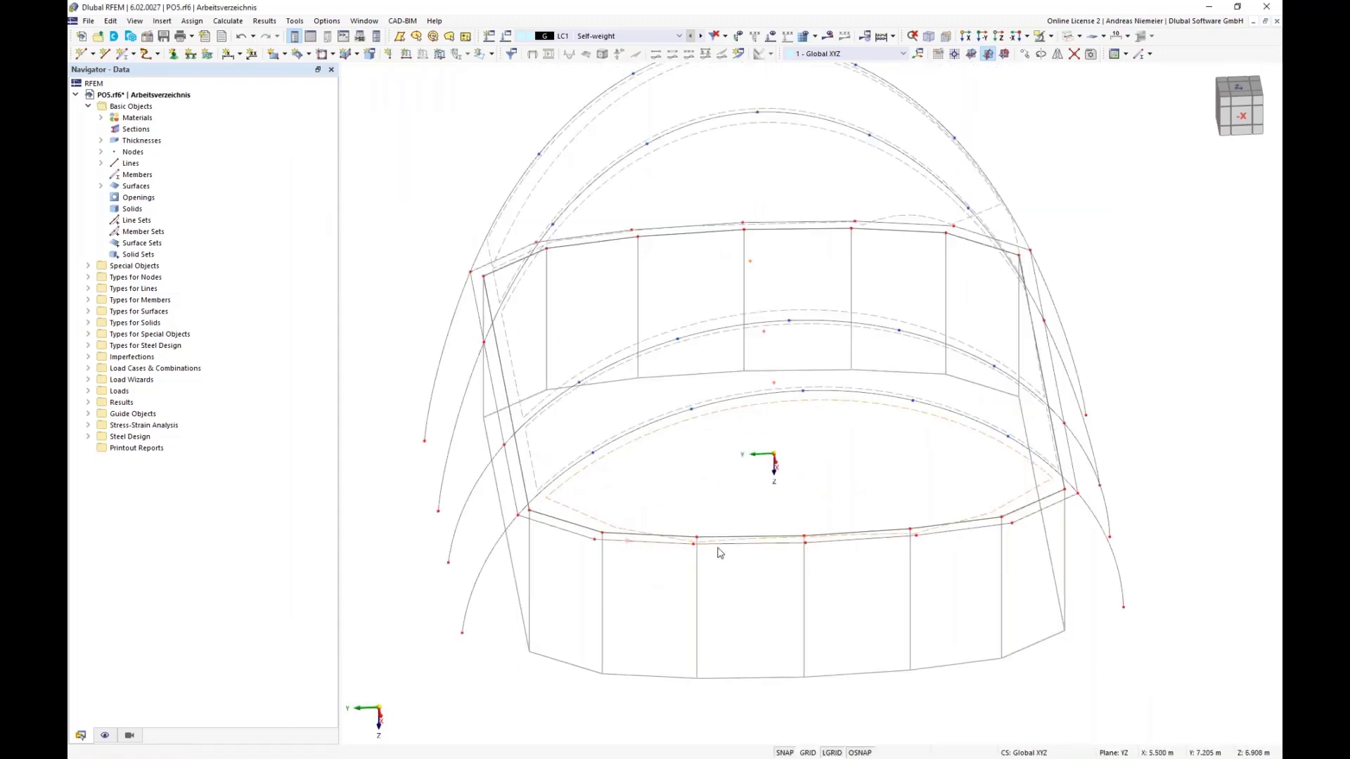
Reassign the corner nodes of the negative-X end membrane to 72, 19, 21 and 73
scroll(703, 478, down, 3)
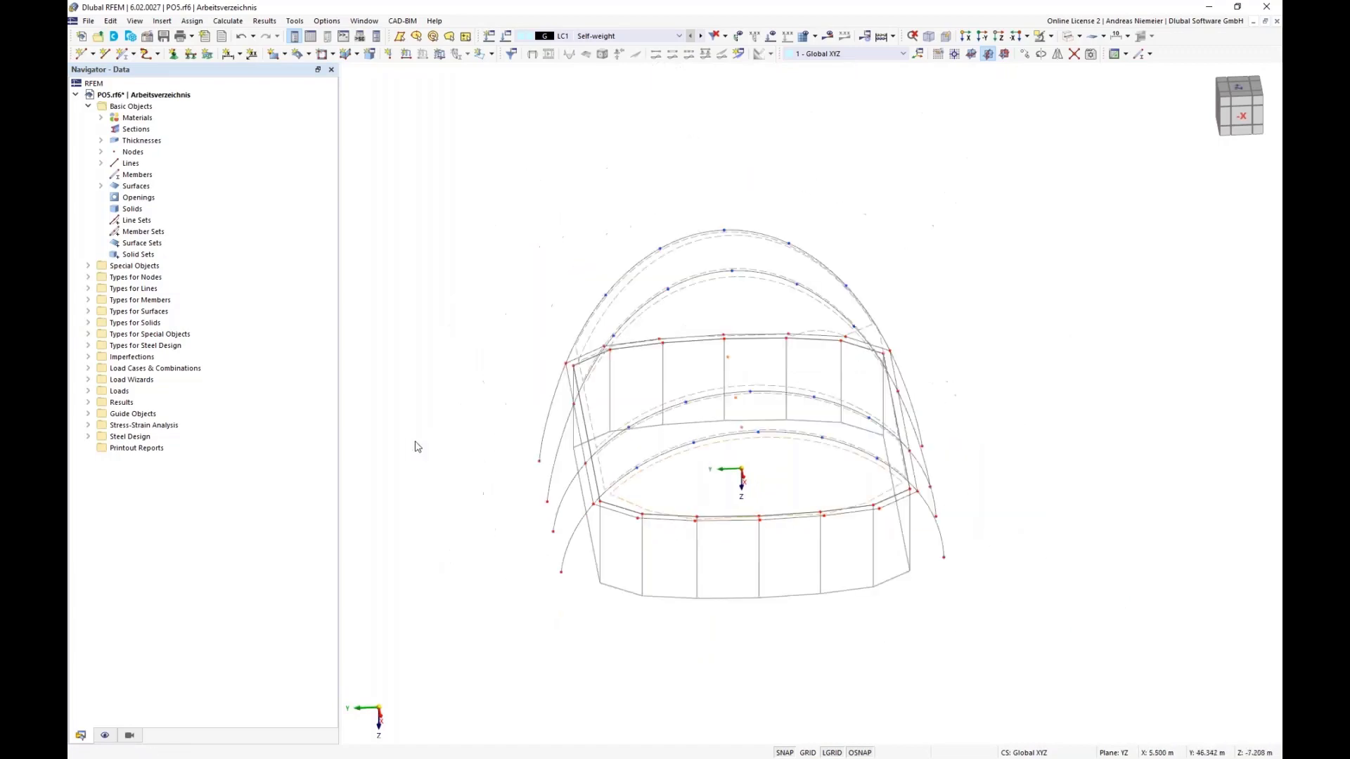
ctrl+middle_drag(418, 449, 838, 468)
scroll(799, 506, up, 3)
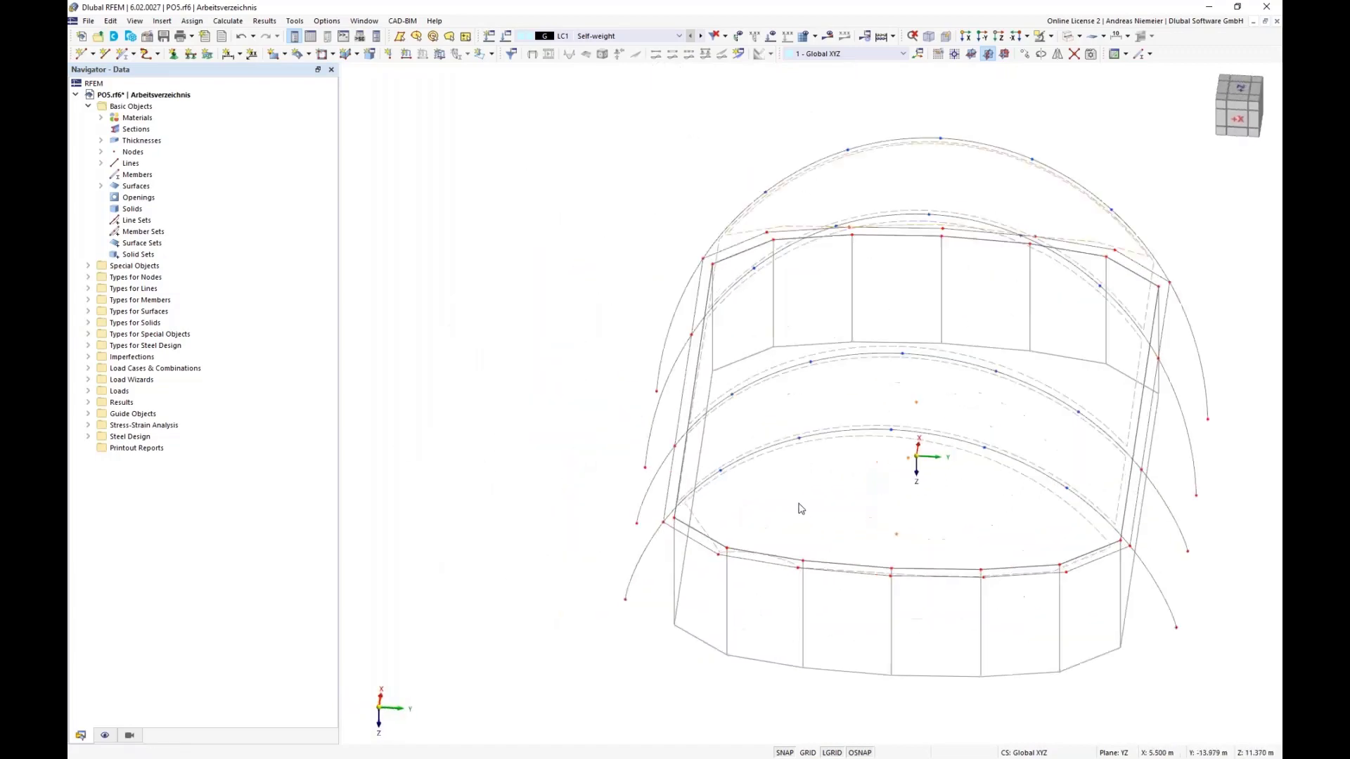
middle_drag(754, 505, 660, 498)
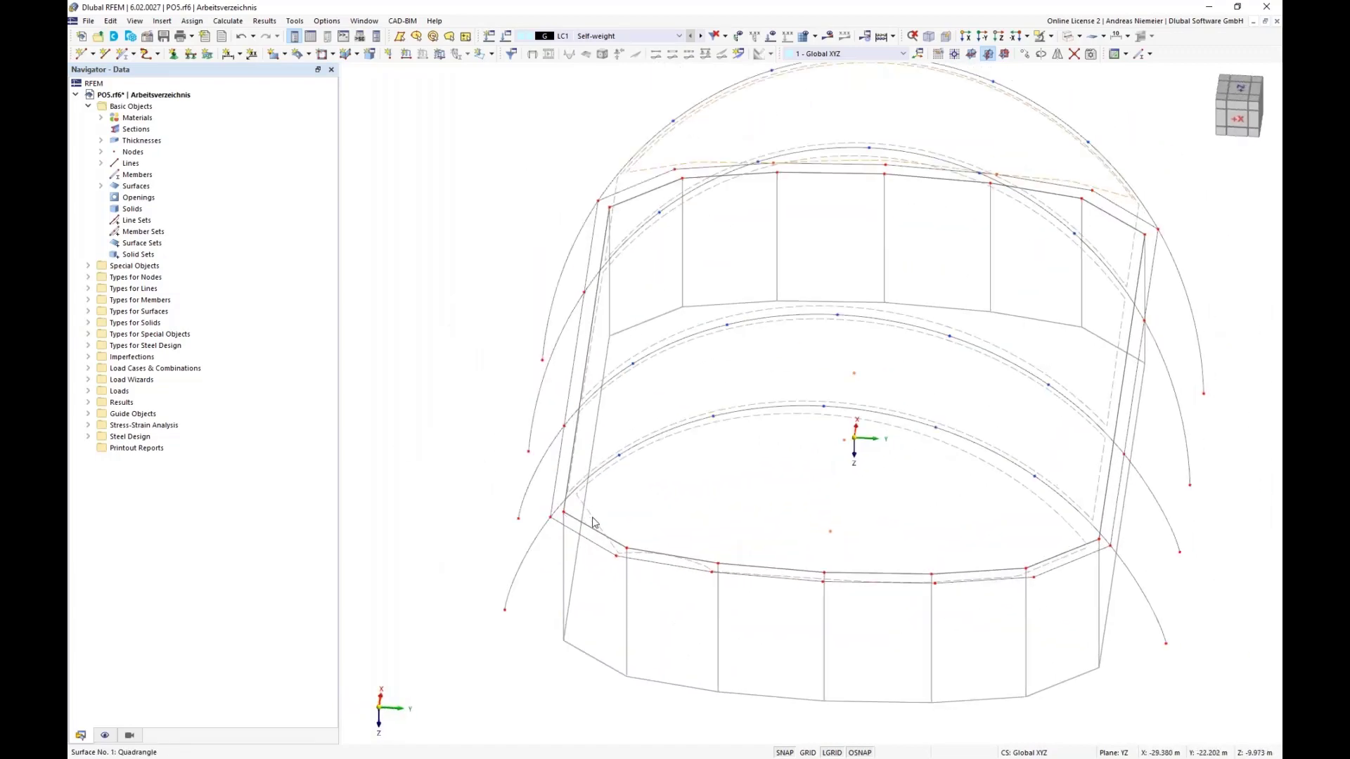
double_click(550, 458)
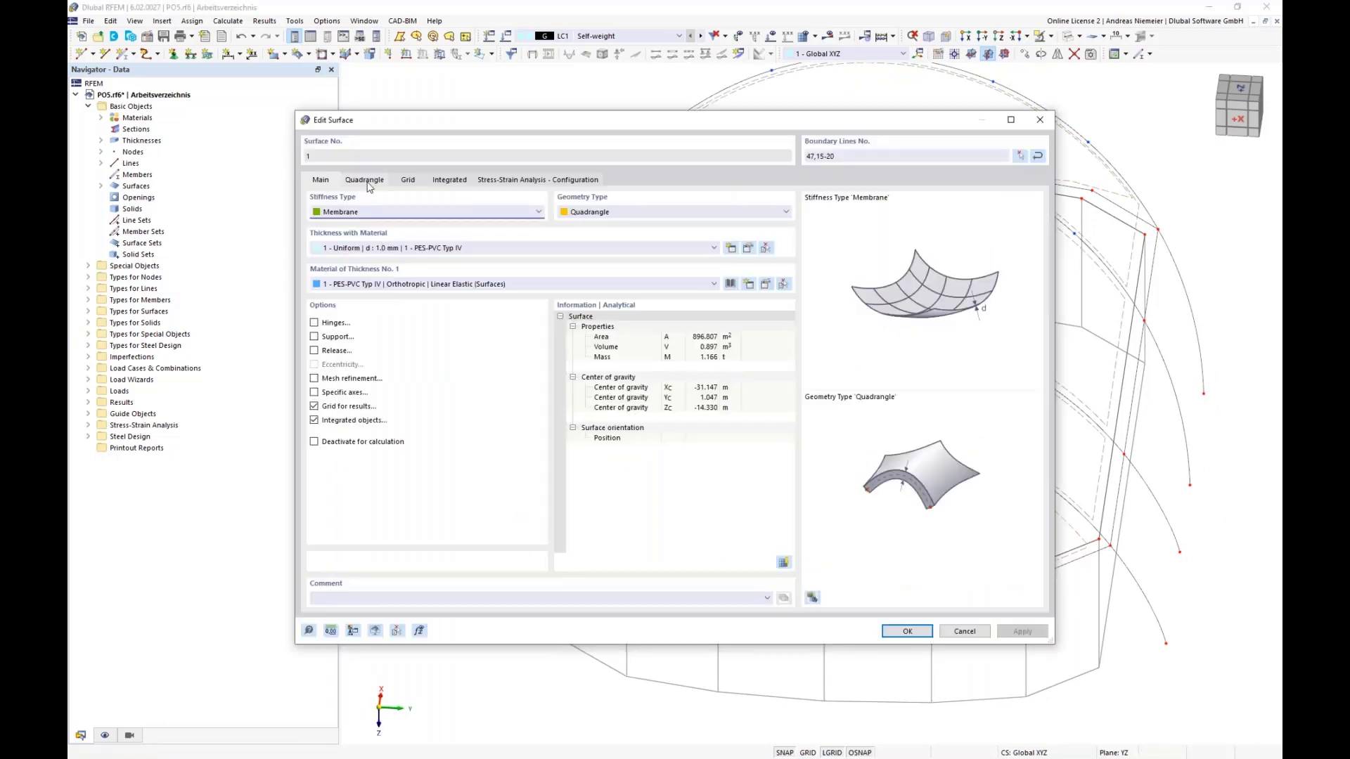
click(364, 180)
click(362, 358)
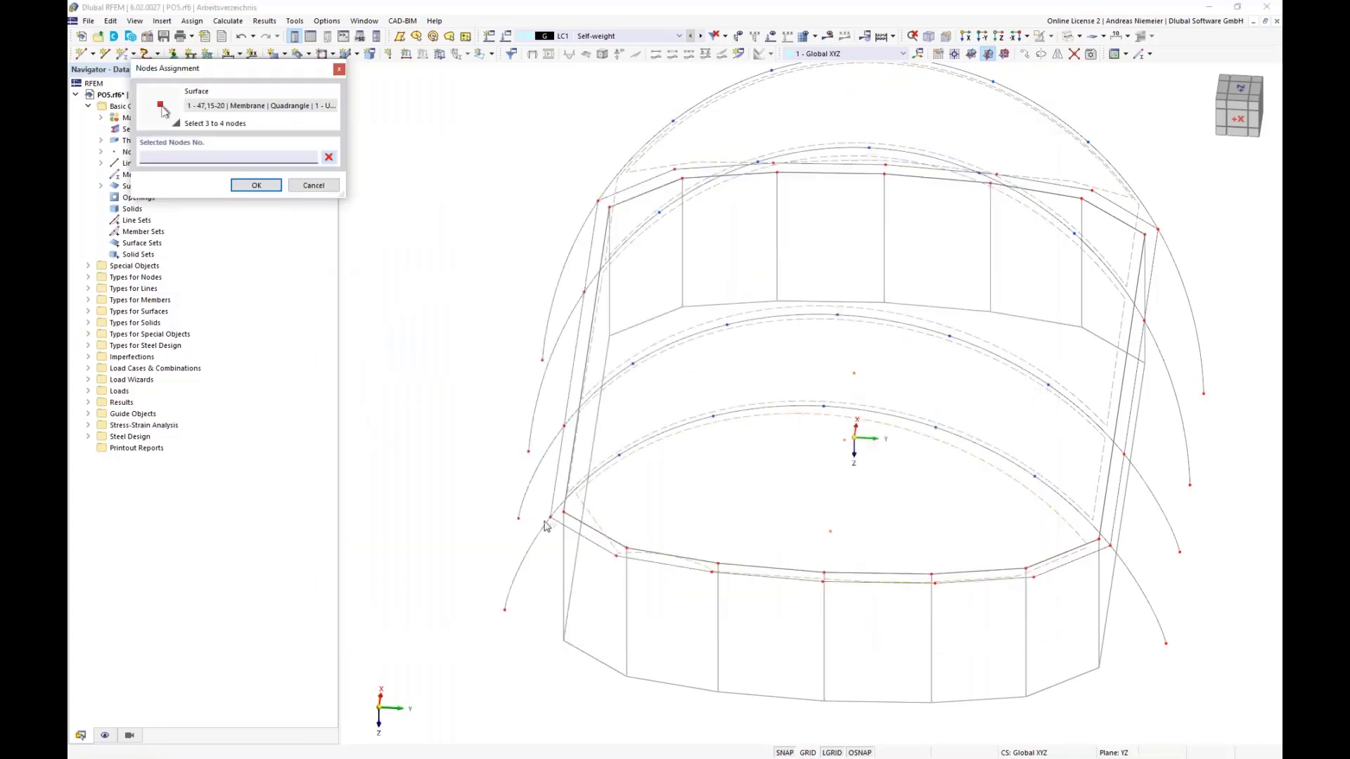
click(551, 517)
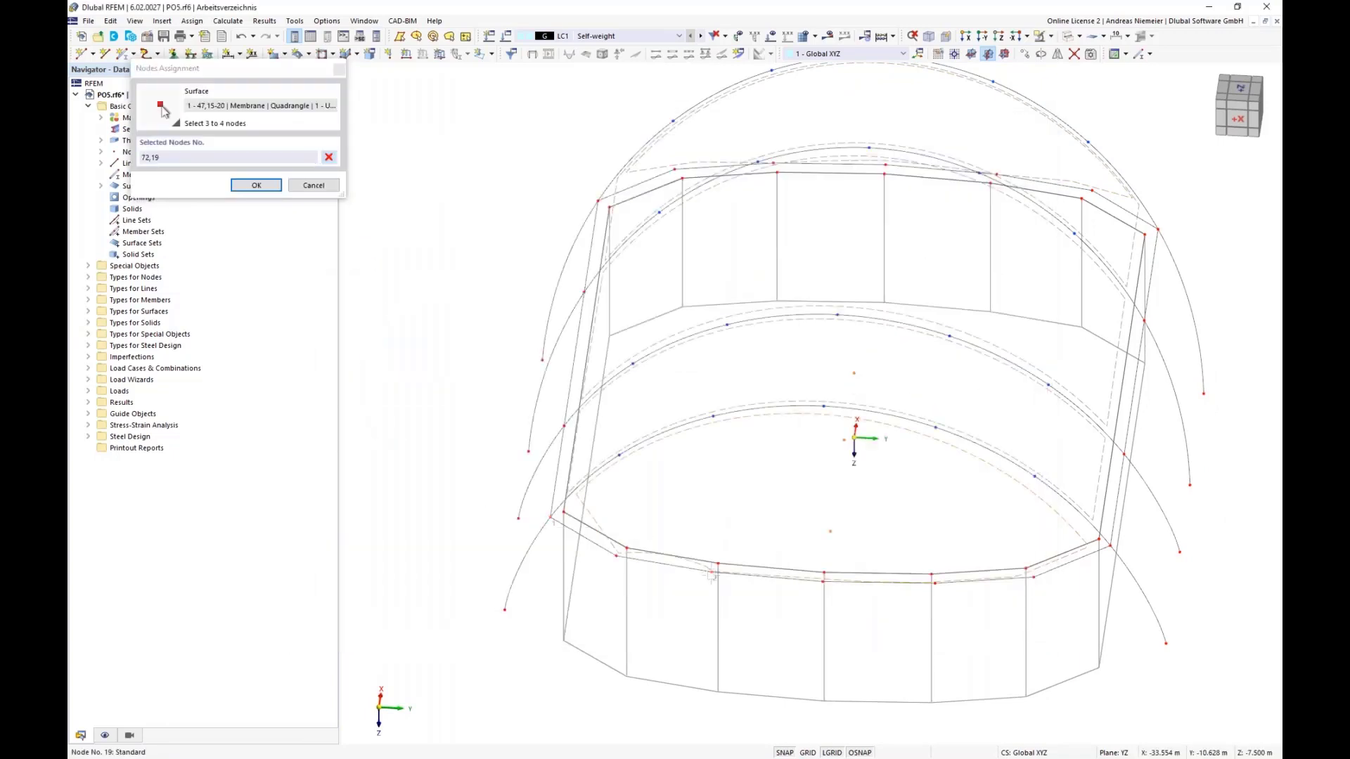
click(935, 584)
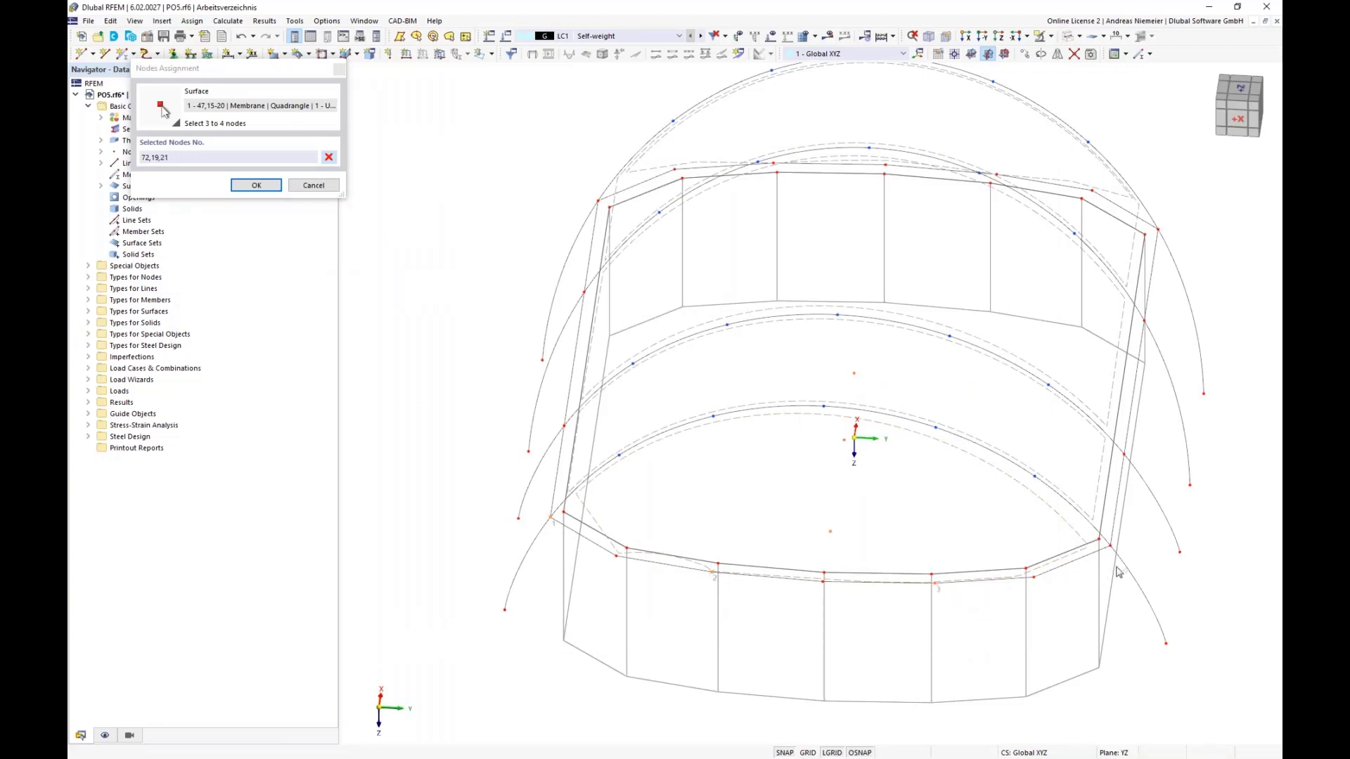
click(976, 673)
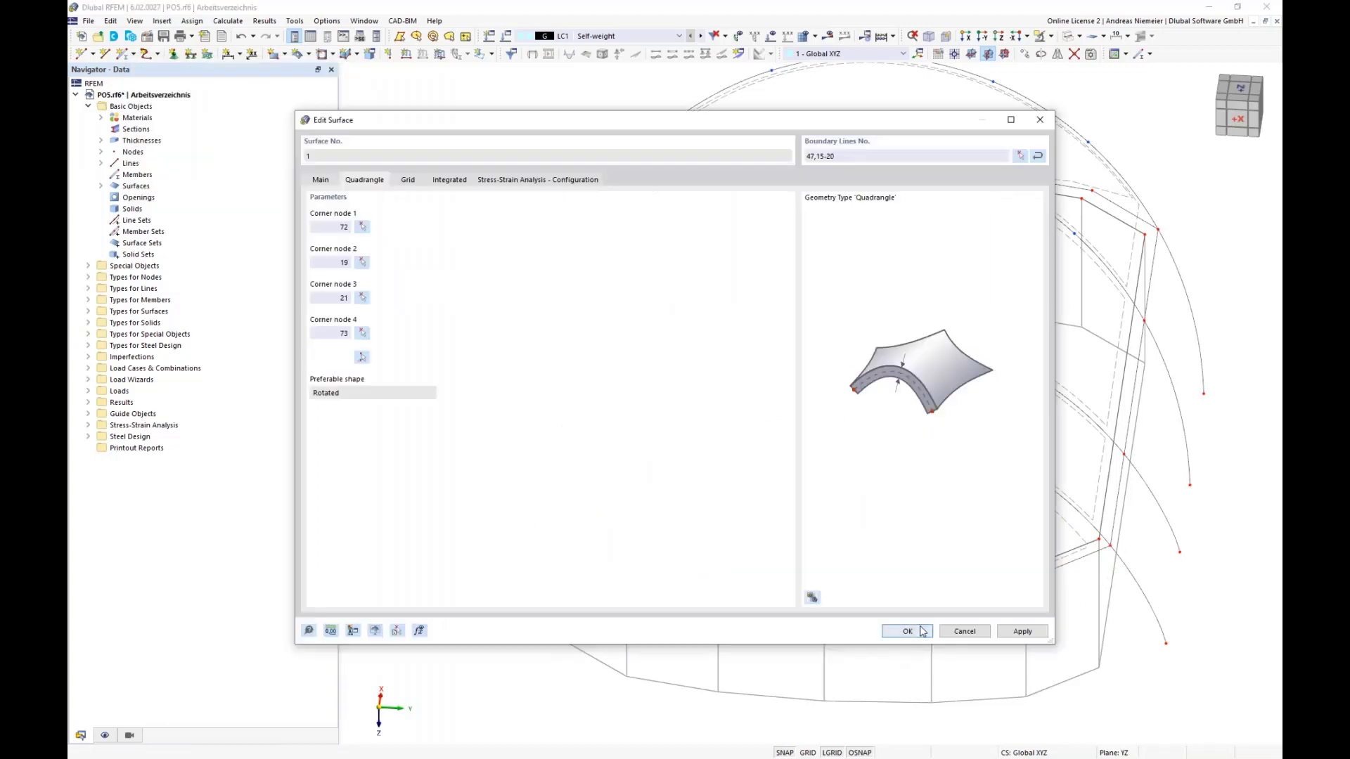
click(909, 632)
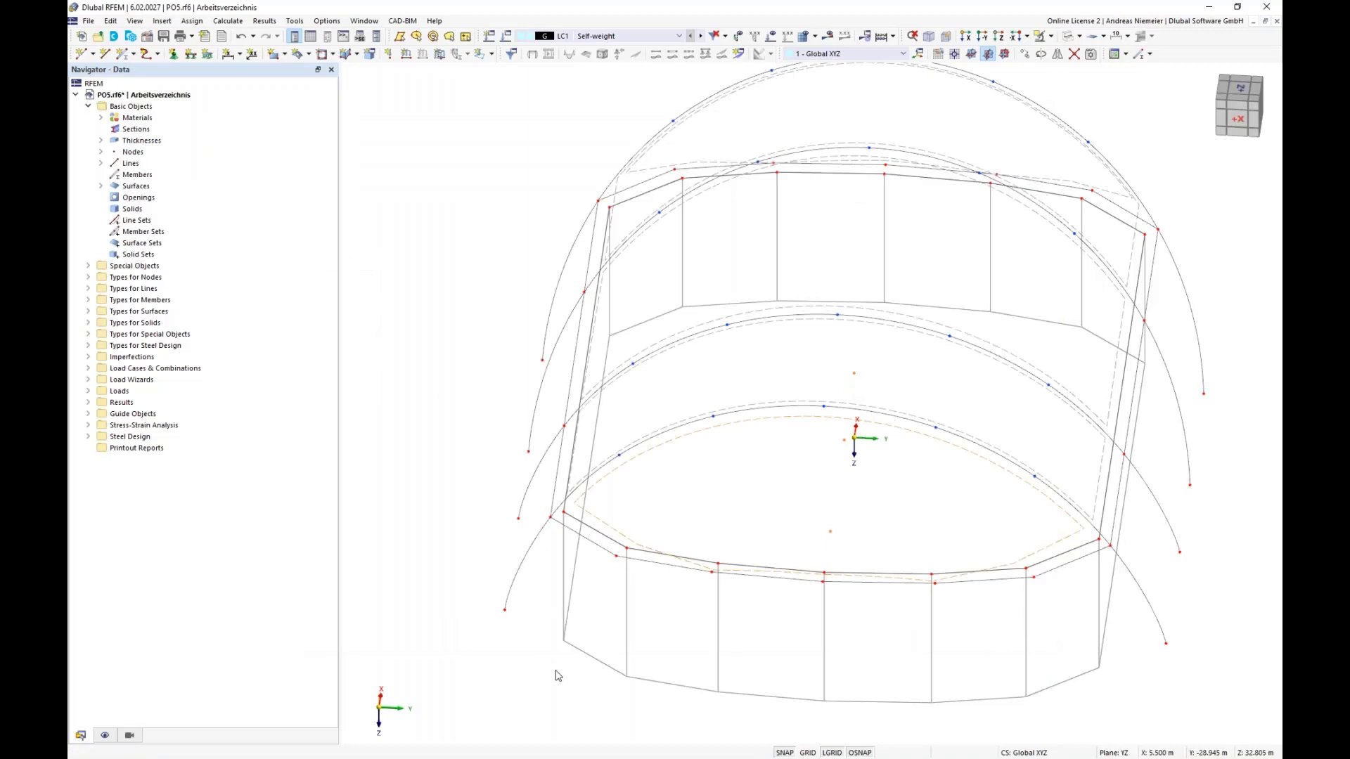
Regenerate the finite element mesh and view the meshed membranes from the model's long side
right_click(462, 506)
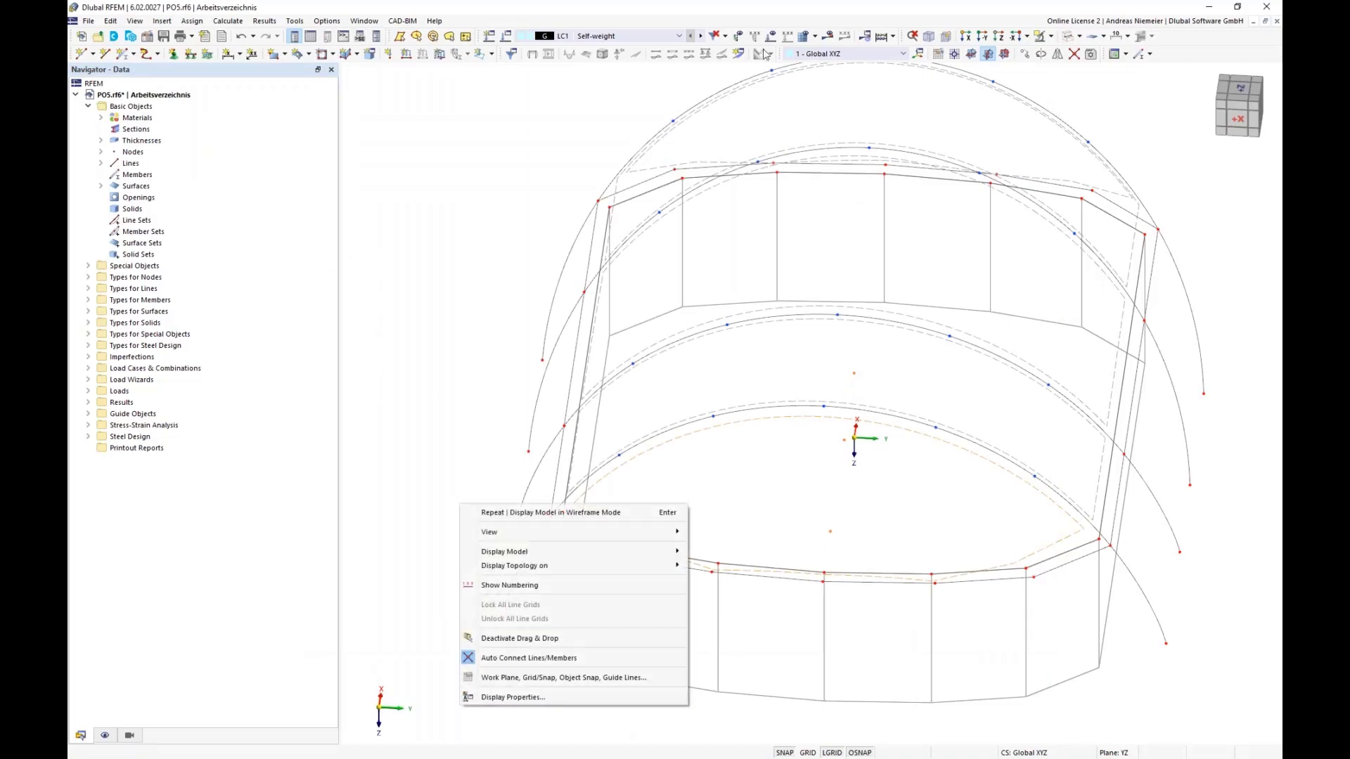
click(802, 41)
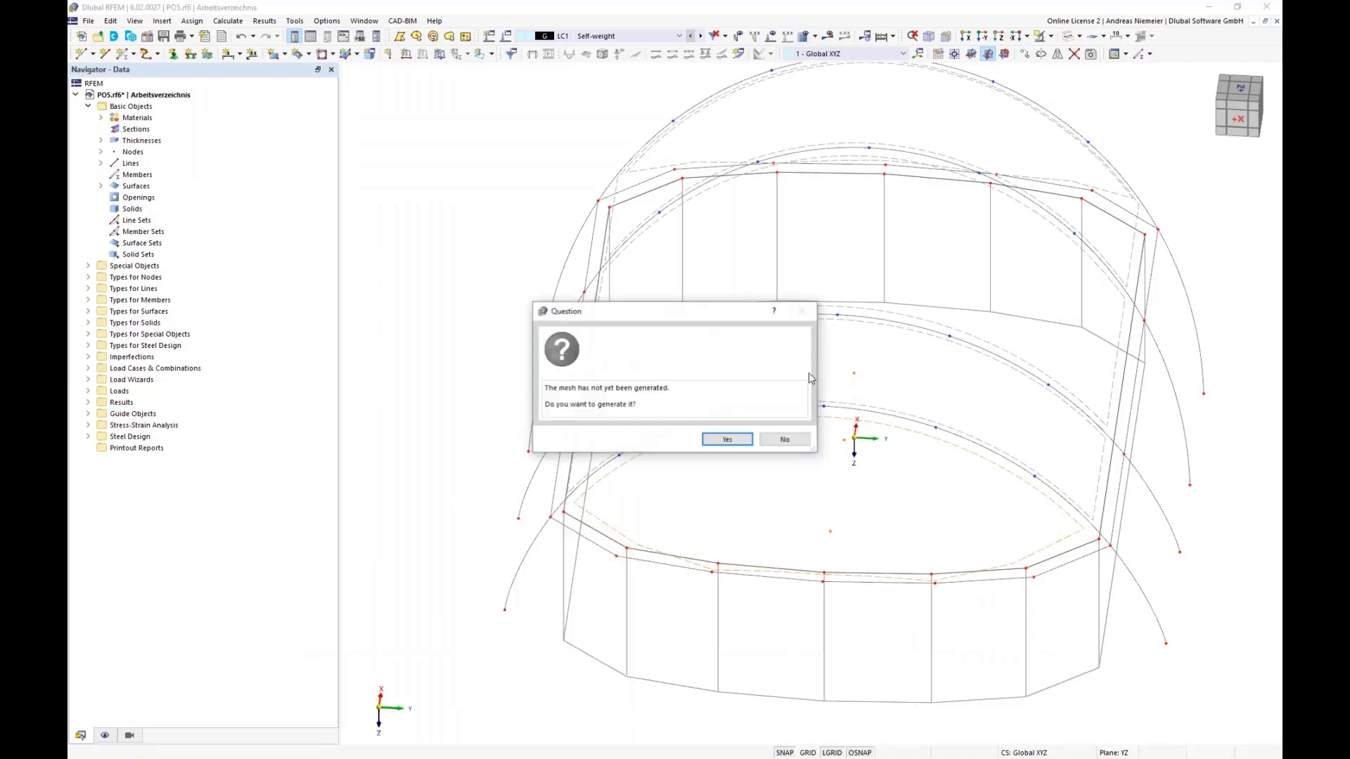
click(725, 440)
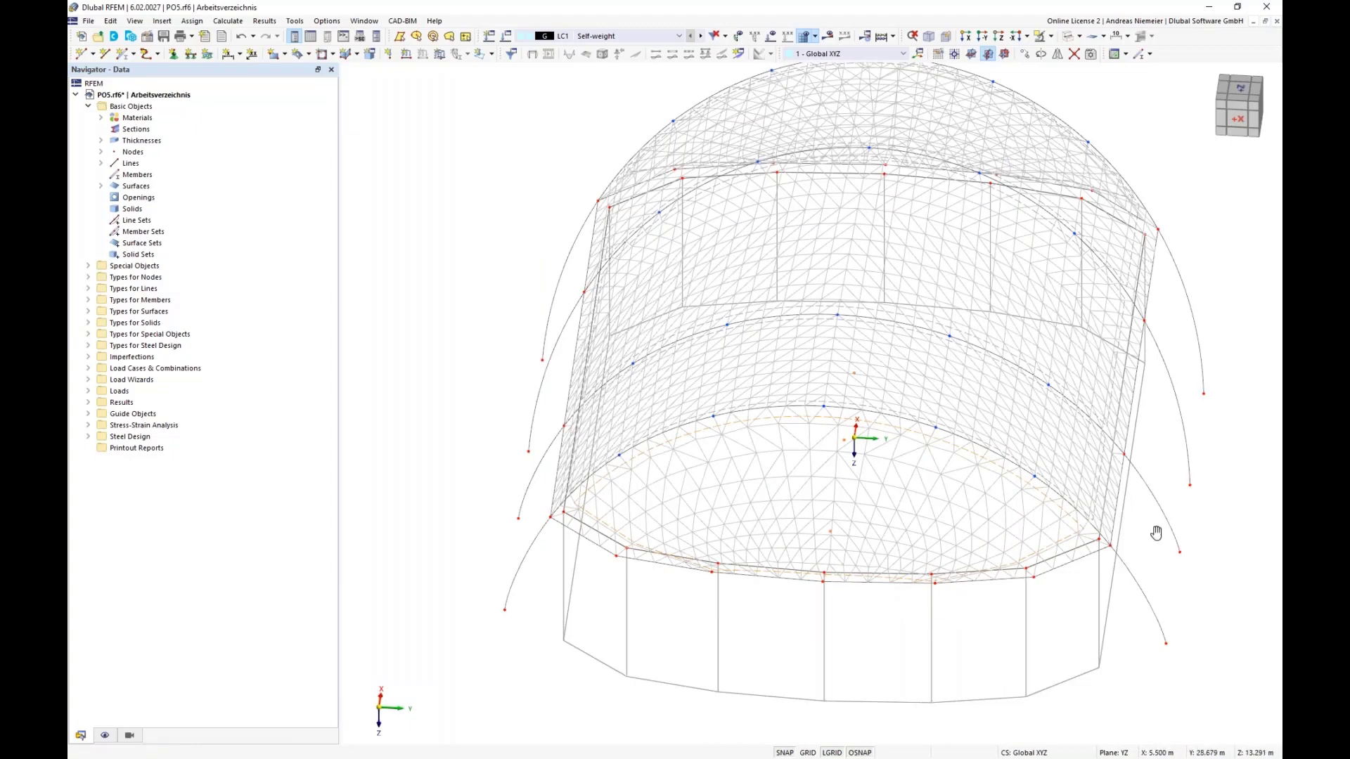
middle_drag(1154, 534, 641, 462)
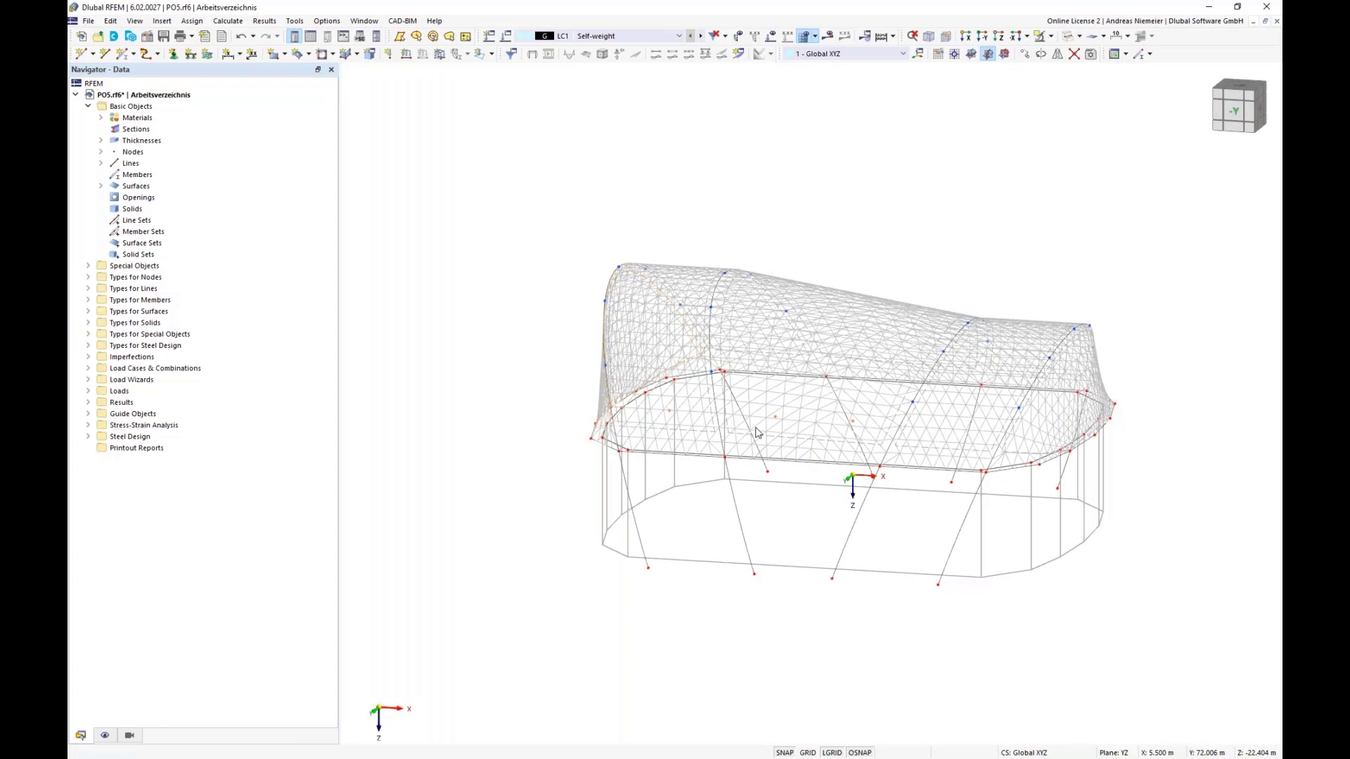
Limit the visible objects to the surfaces of material PES-PVC Typ IV, including their boundary lines and nodes
click(130, 736)
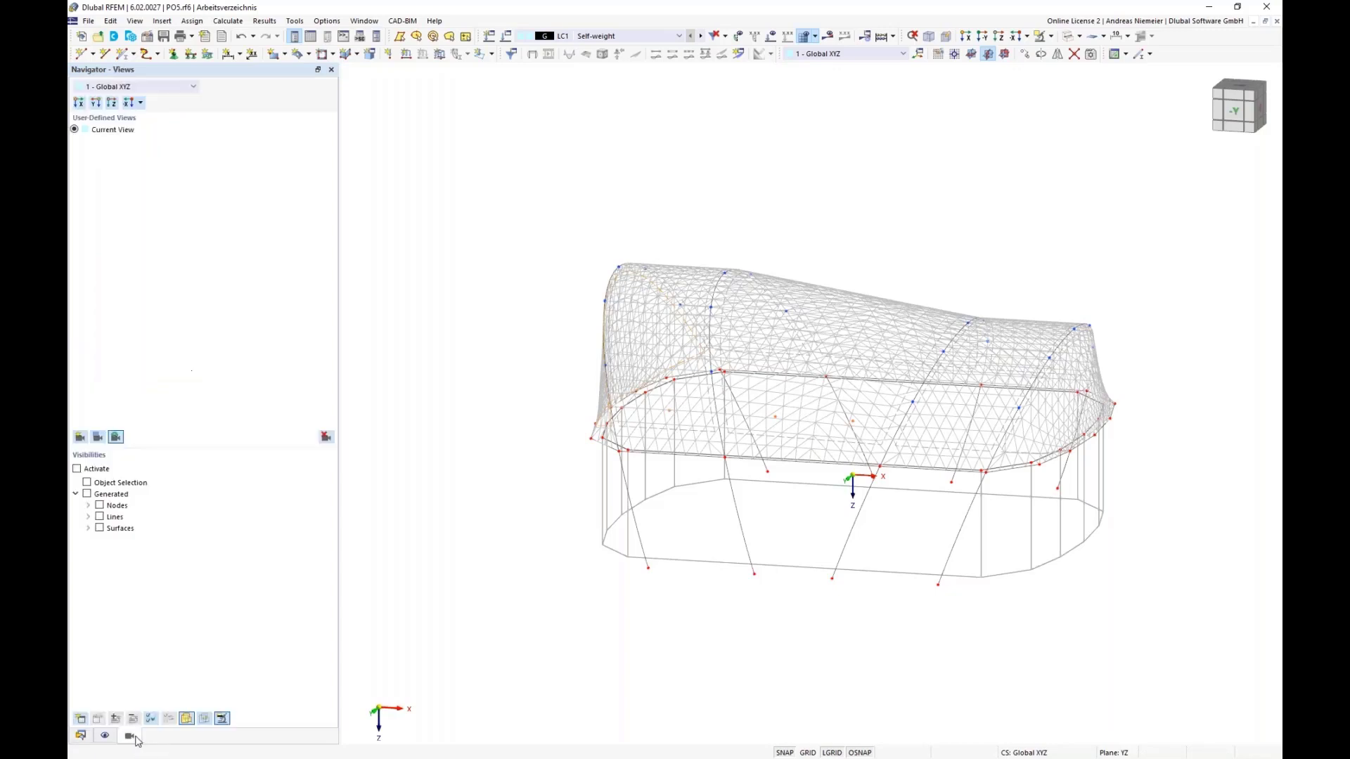
click(88, 528)
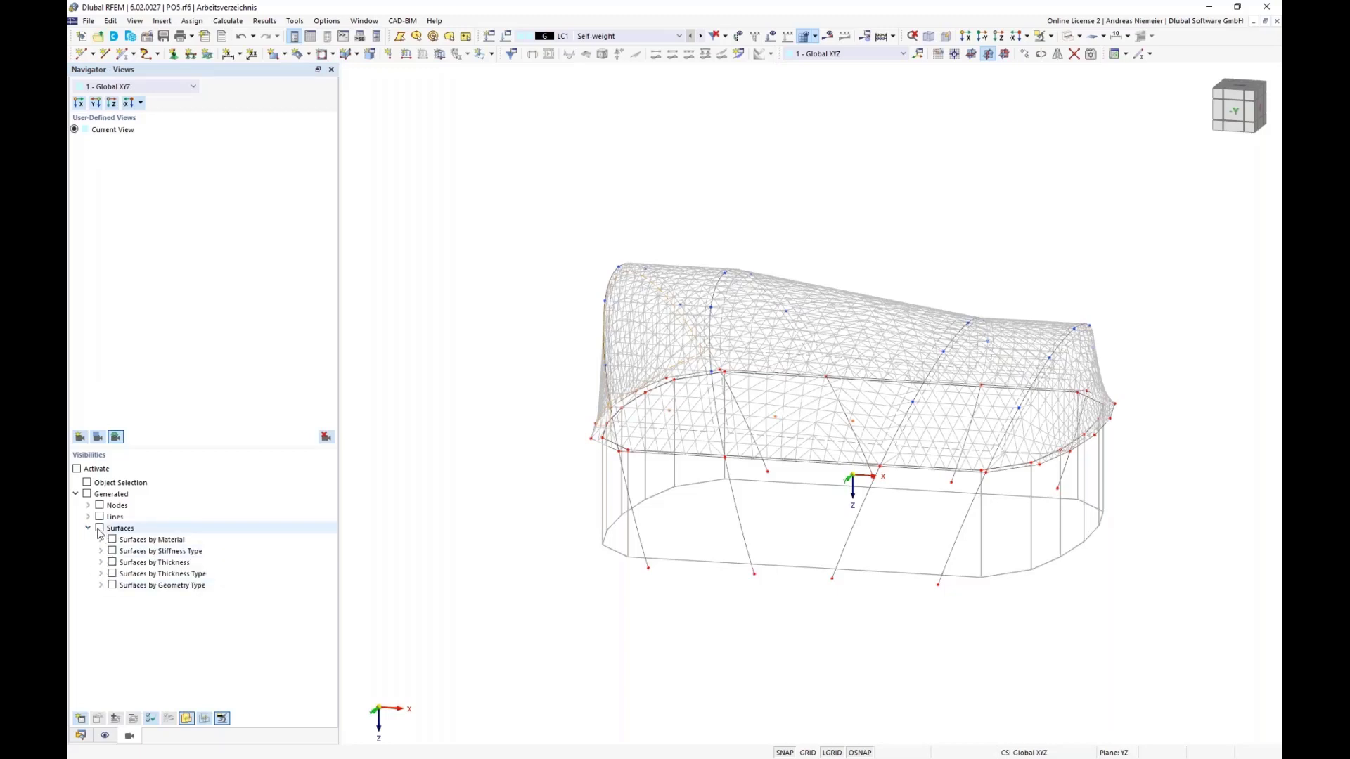
click(99, 529)
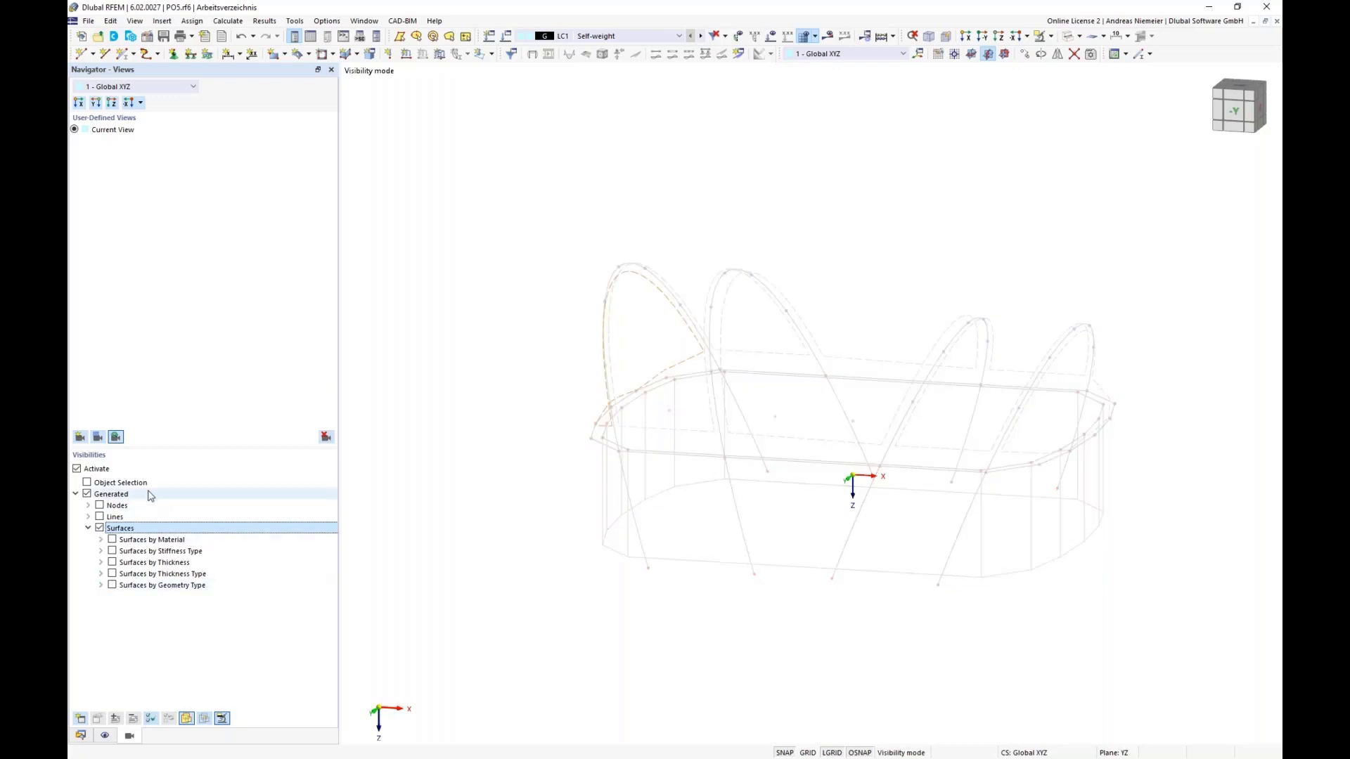
click(101, 540)
click(125, 552)
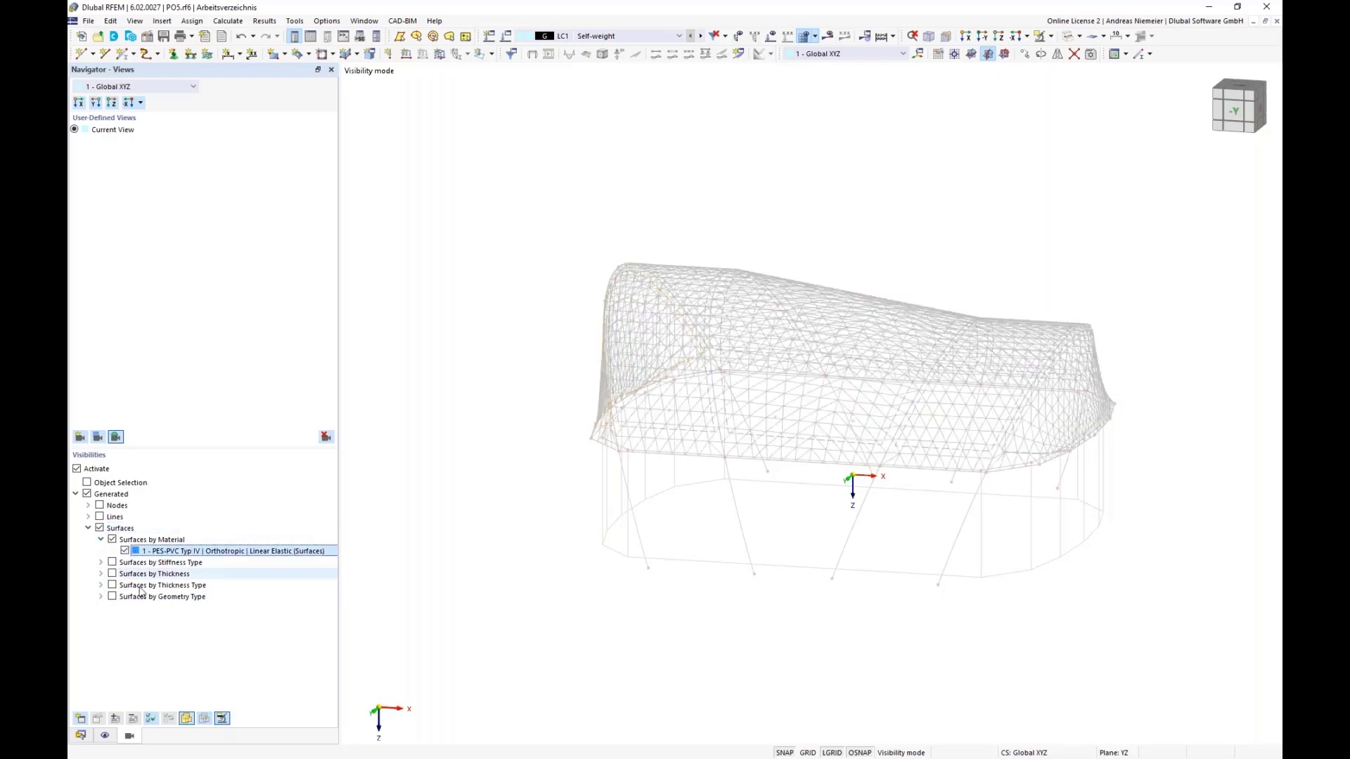
click(222, 720)
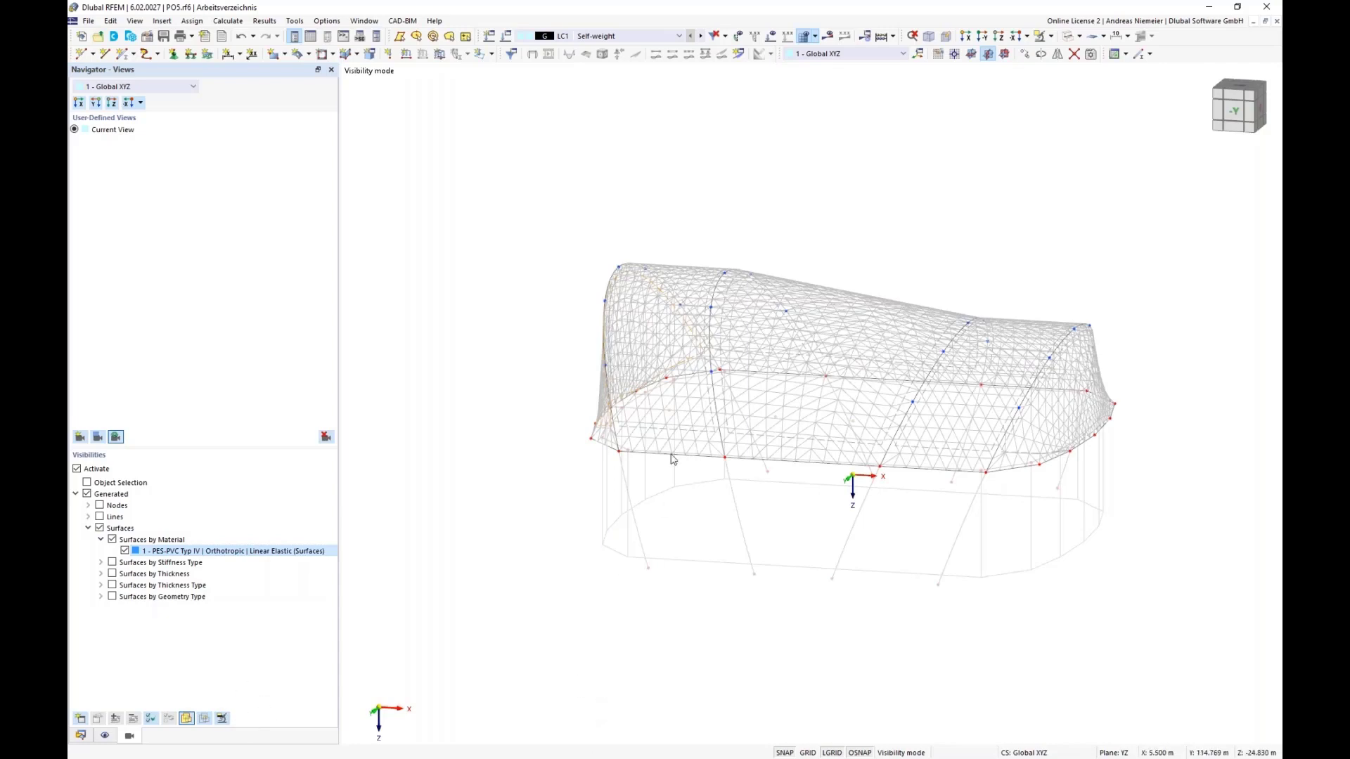
middle_drag(777, 618, 676, 612)
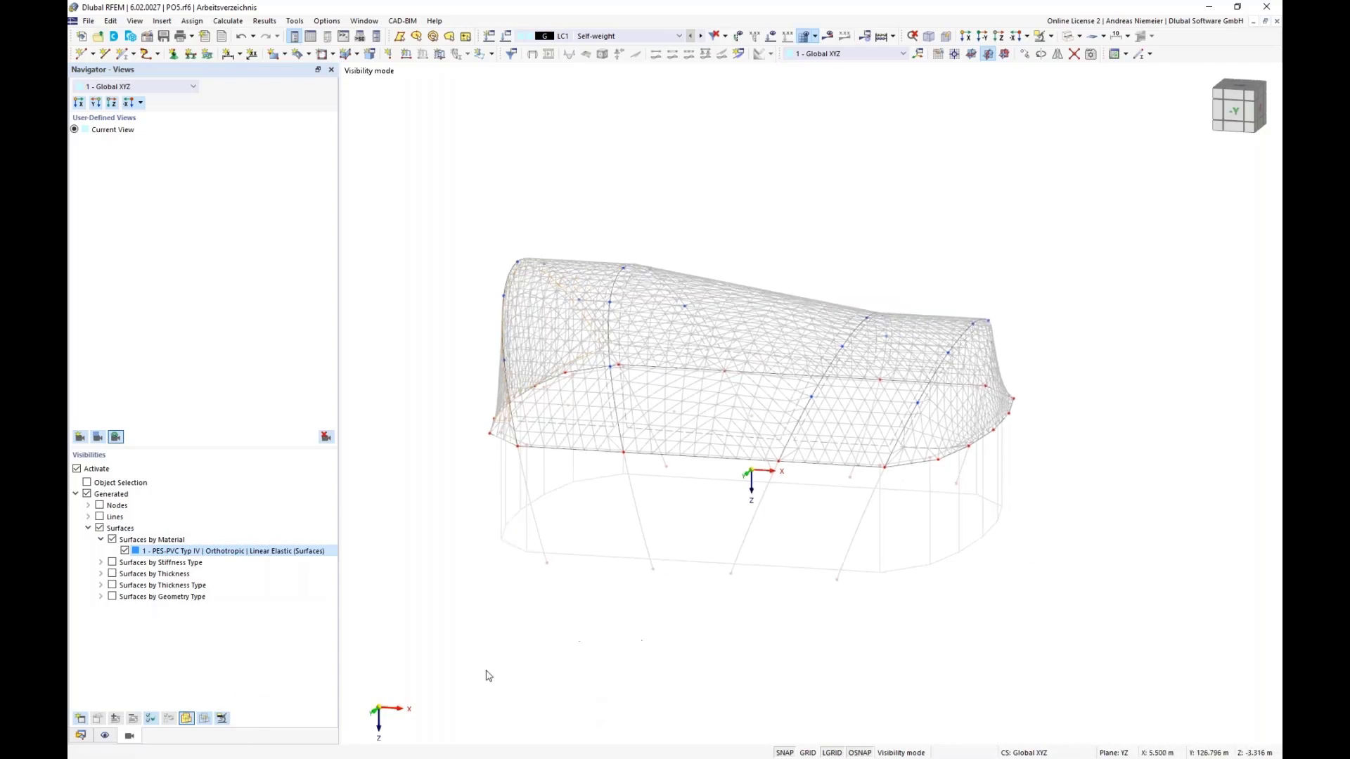
Assign the Hinged line support to all visible membrane boundary lines, accepting the mesh deletion
click(85, 736)
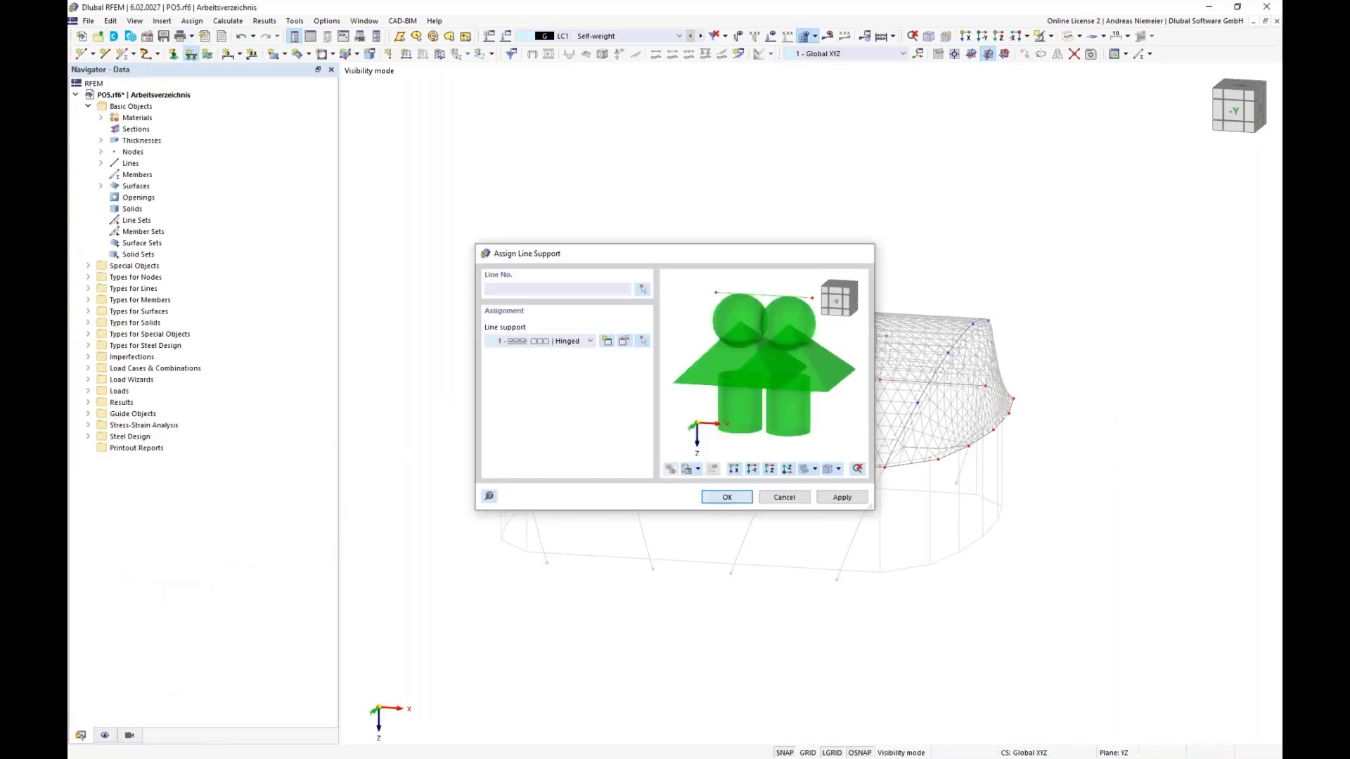
click(726, 497)
drag(425, 166, 1086, 499)
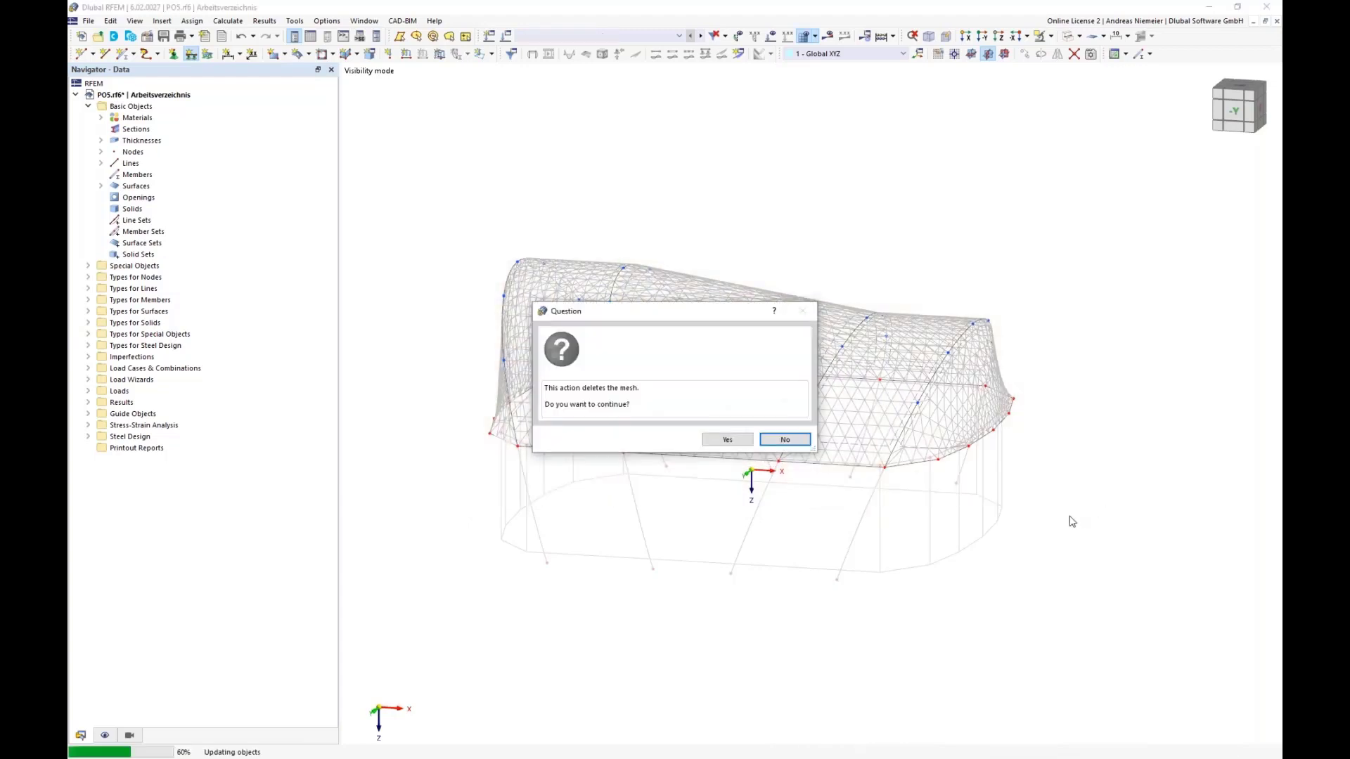
click(728, 440)
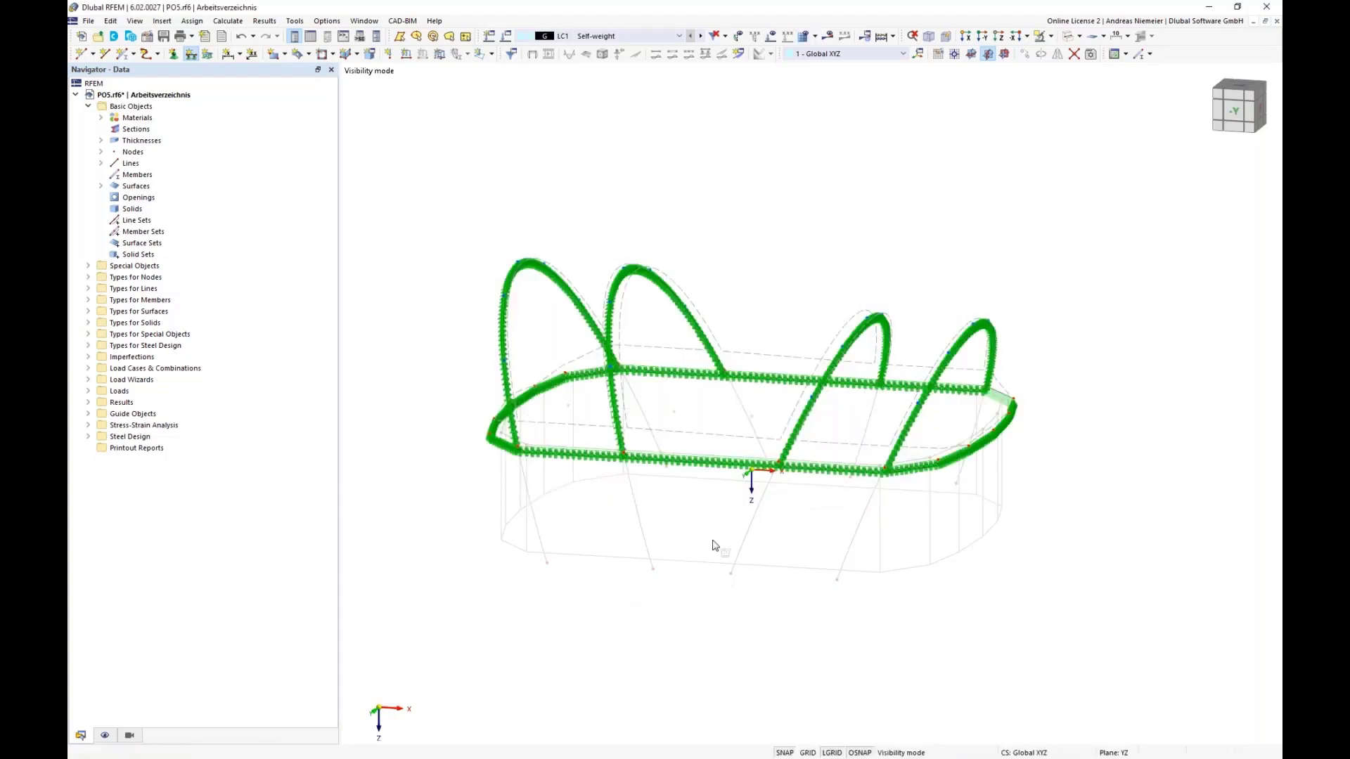
key(Escape)
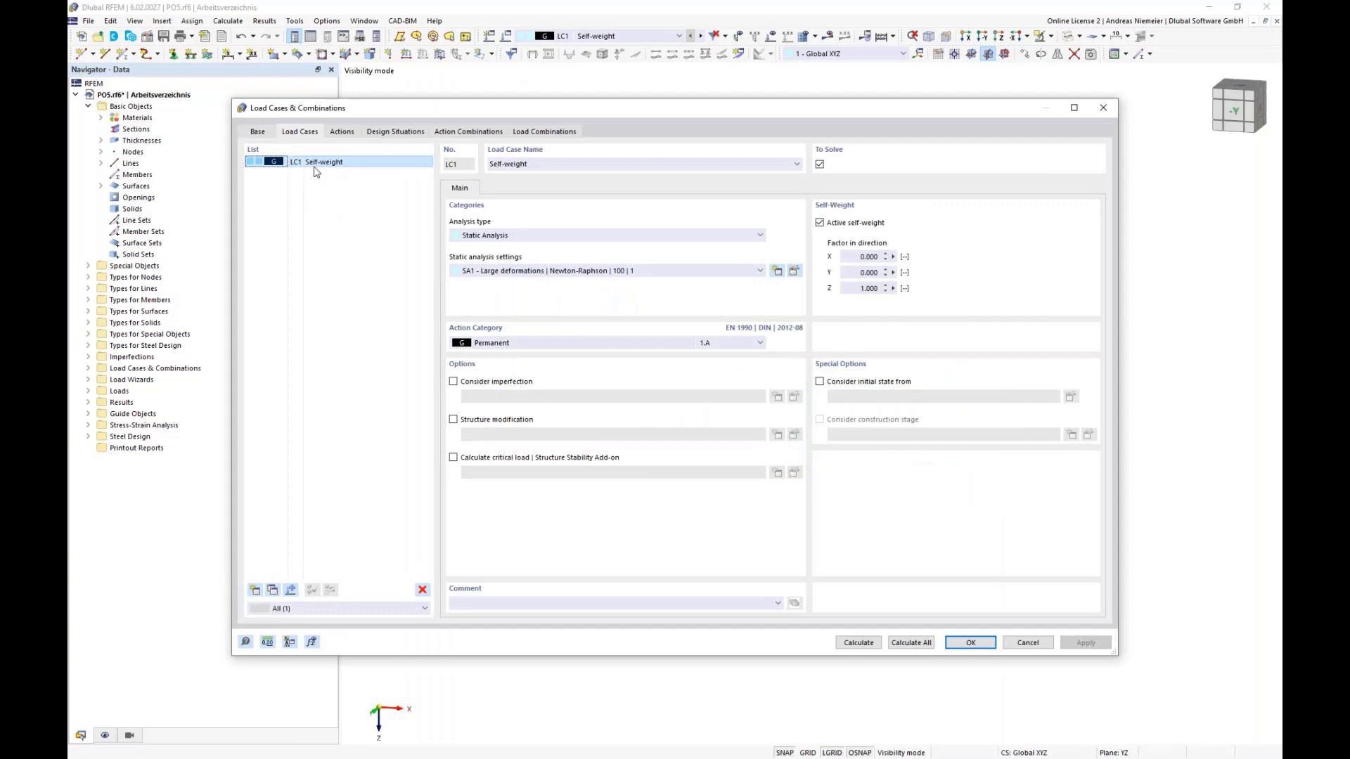
Rename load case LC1 as Prestress, set its action category to Prestress and deactivate its self-weight
click(745, 161)
double_click(483, 159)
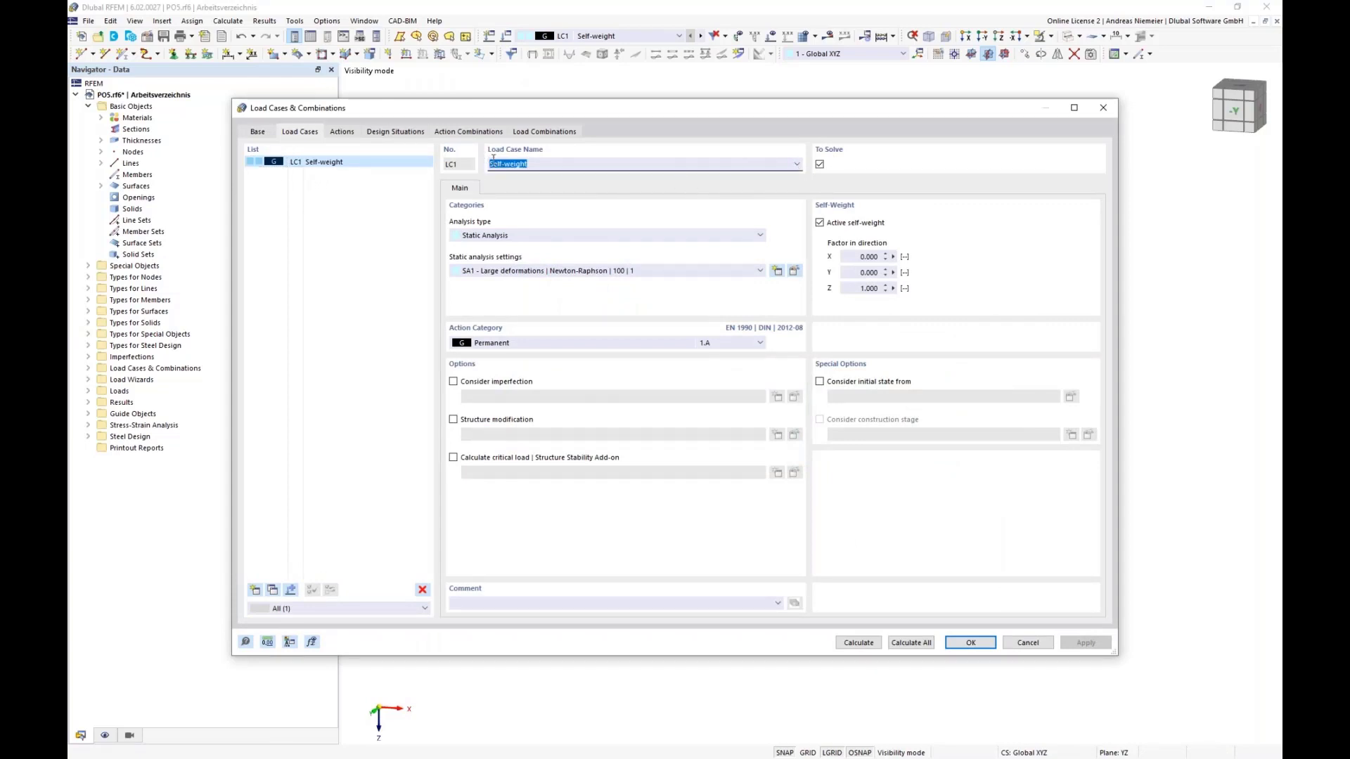
text(Prestress)
click(495, 343)
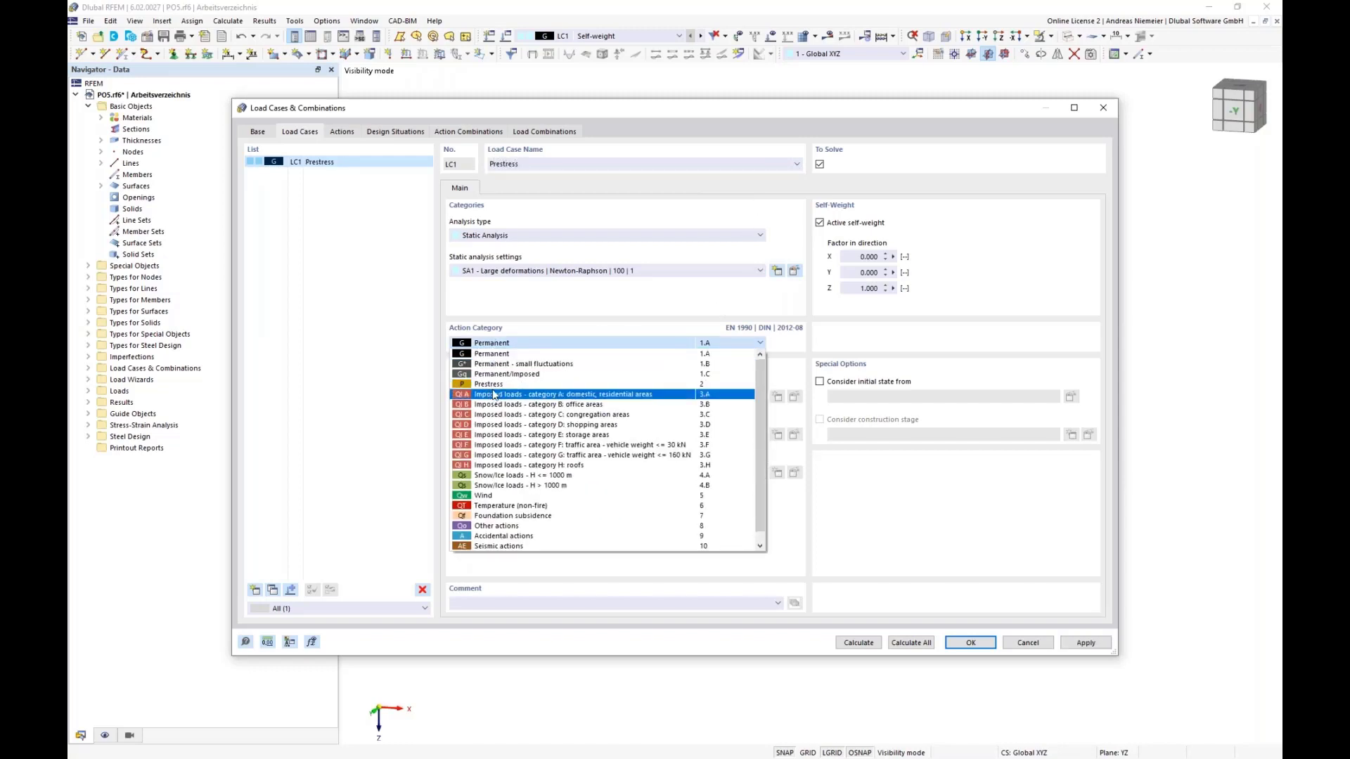
click(498, 384)
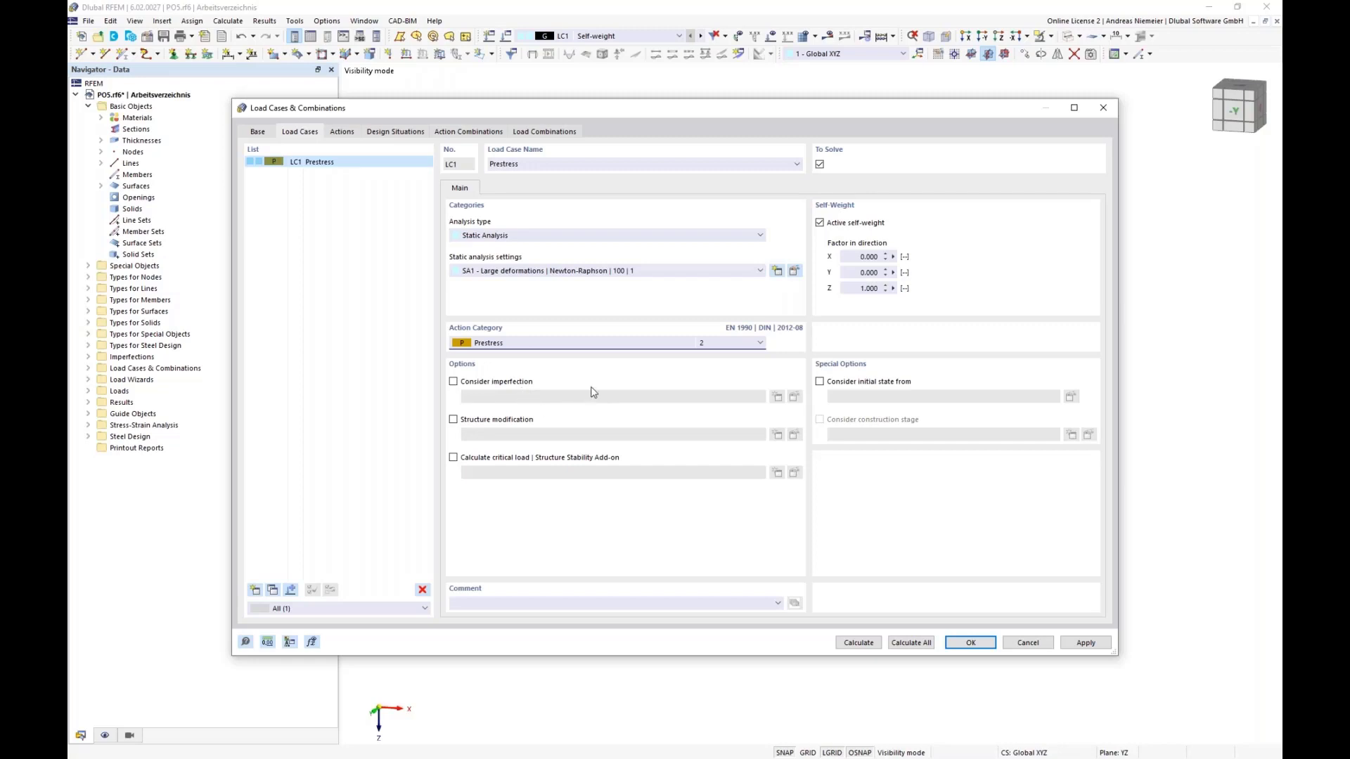
click(820, 223)
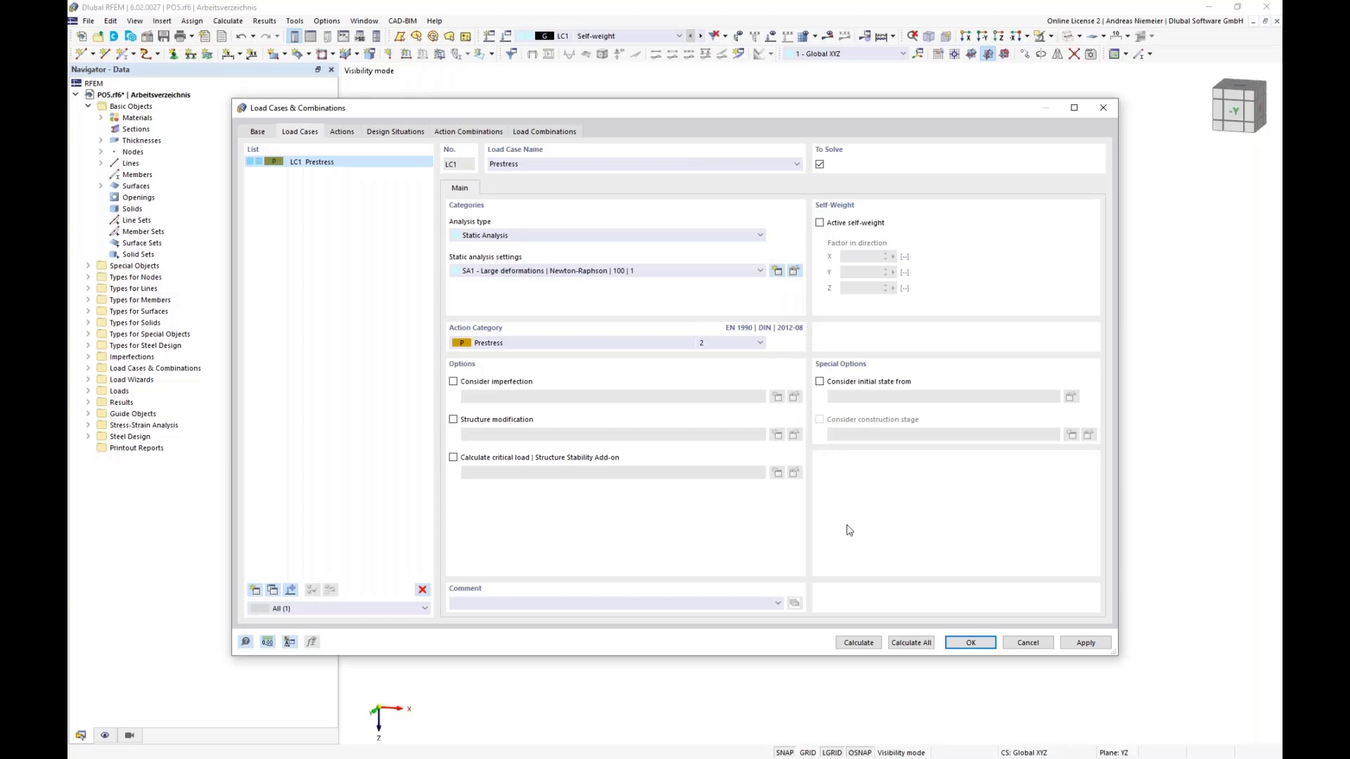
click(976, 643)
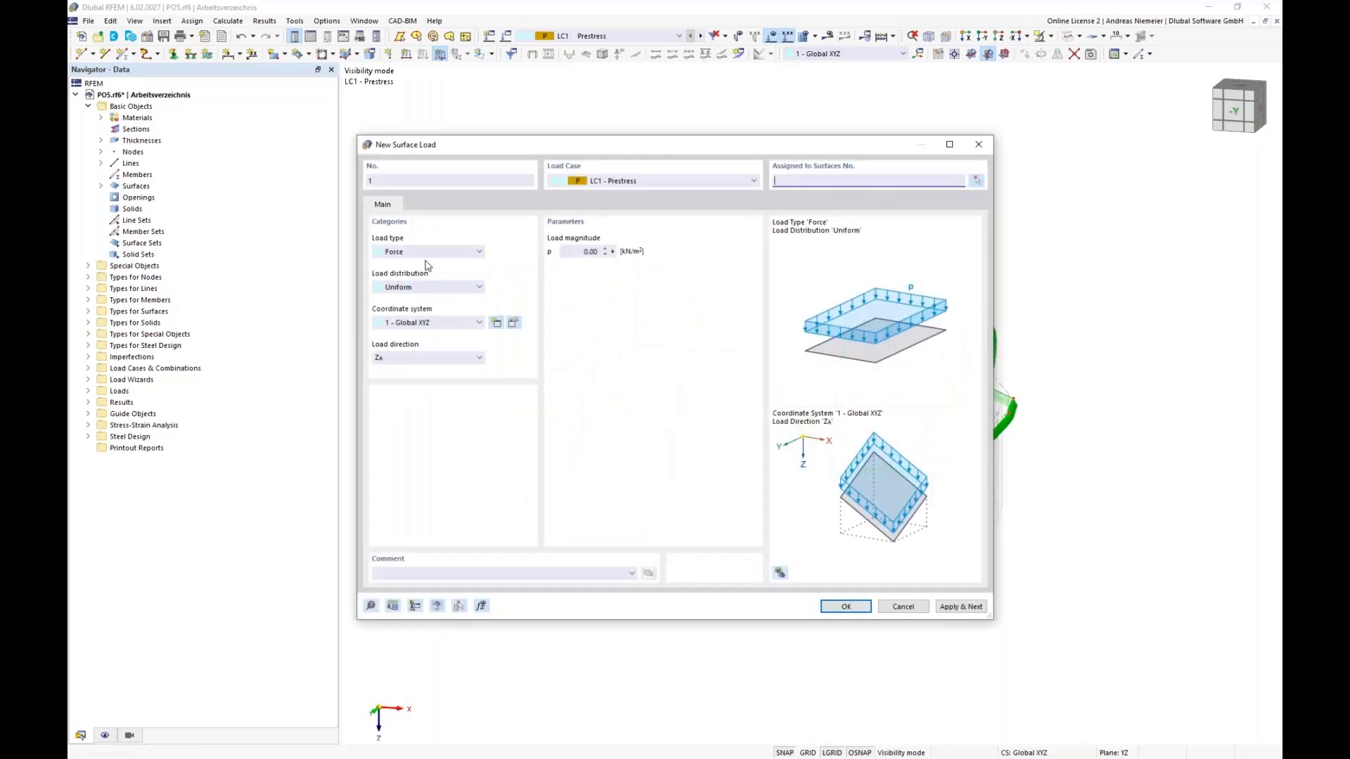
Set up a new surface load of type Form-Finding with the Standard calculation method and the Force definition
click(428, 252)
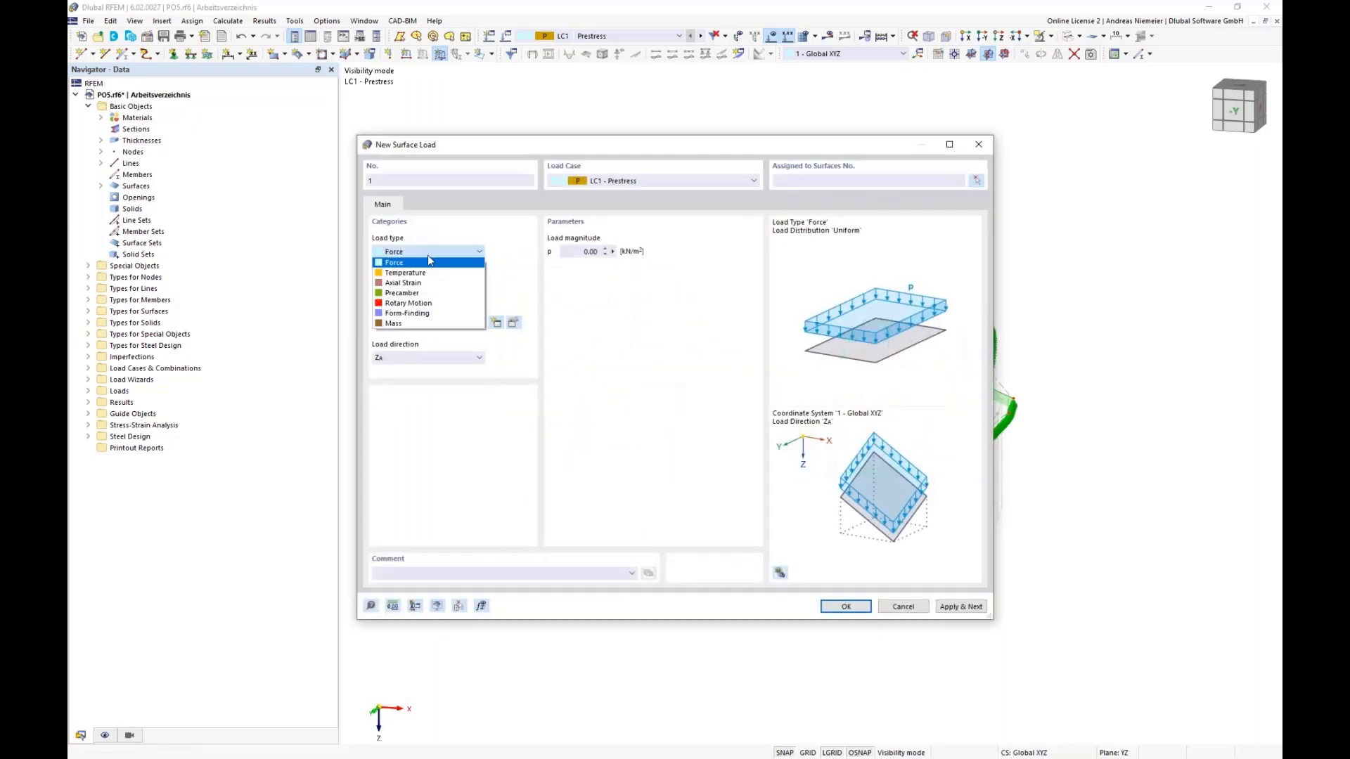
click(404, 316)
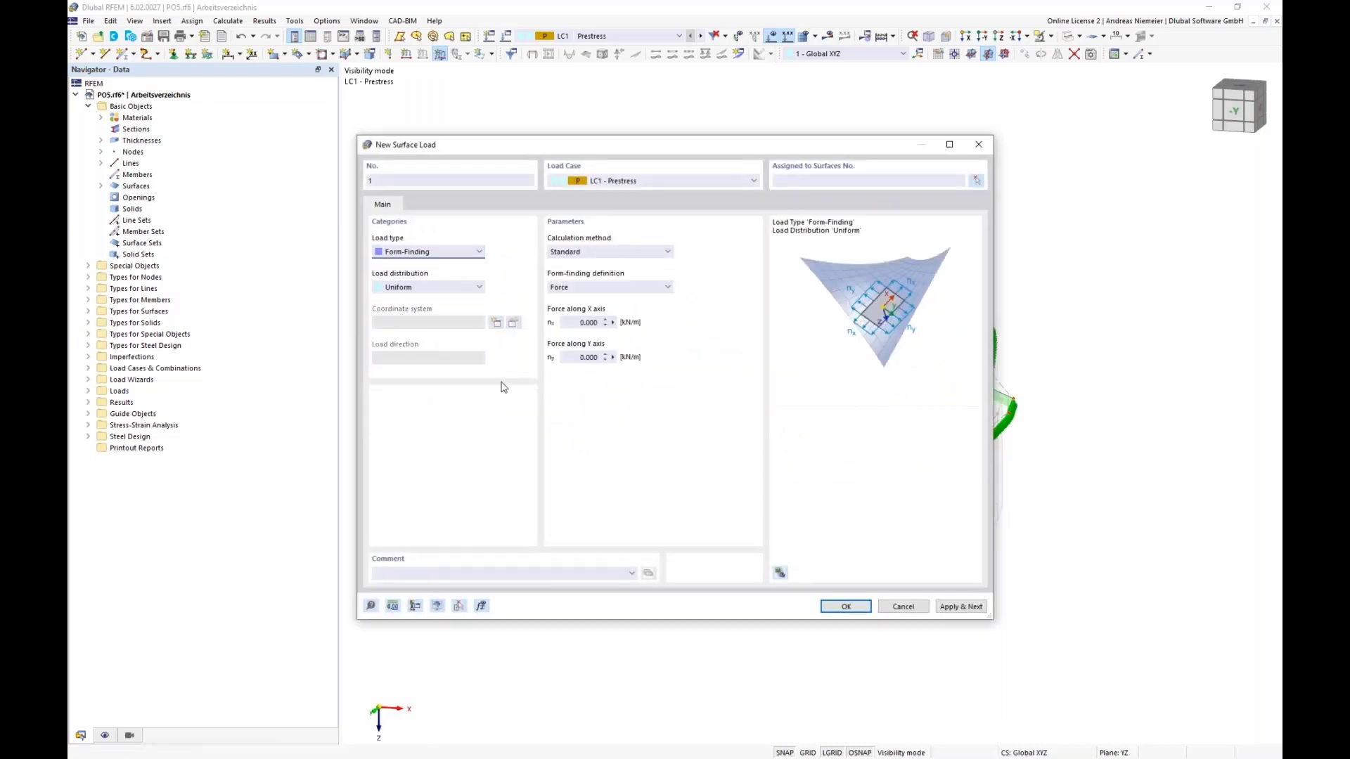
click(605, 251)
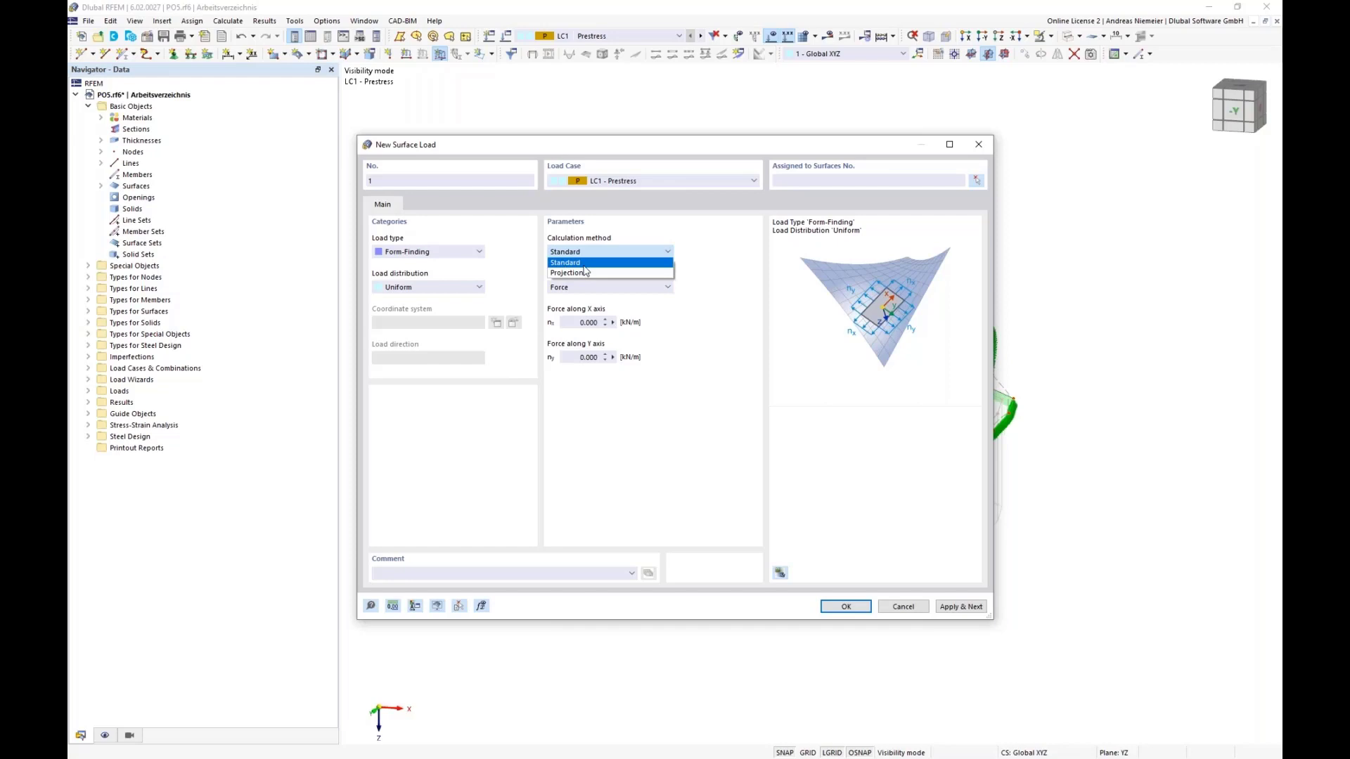
click(585, 267)
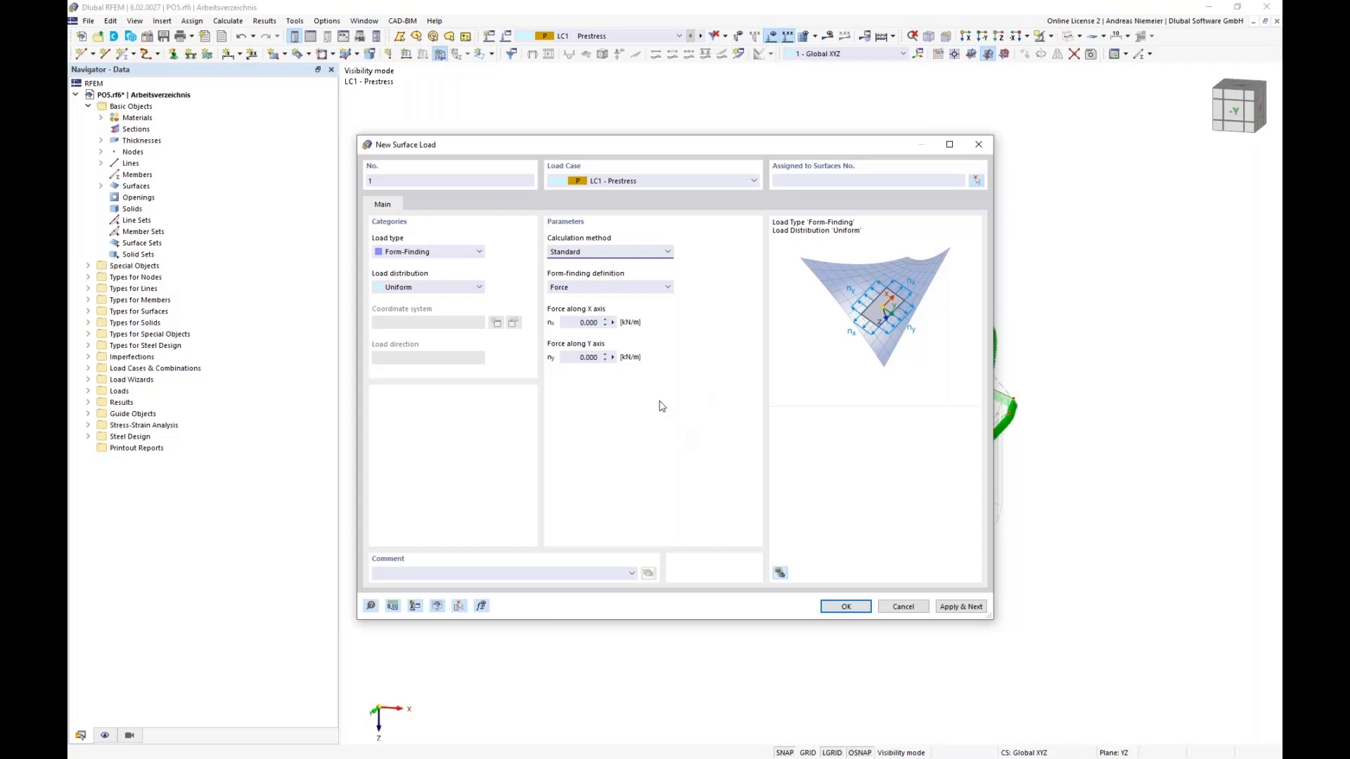
click(576, 288)
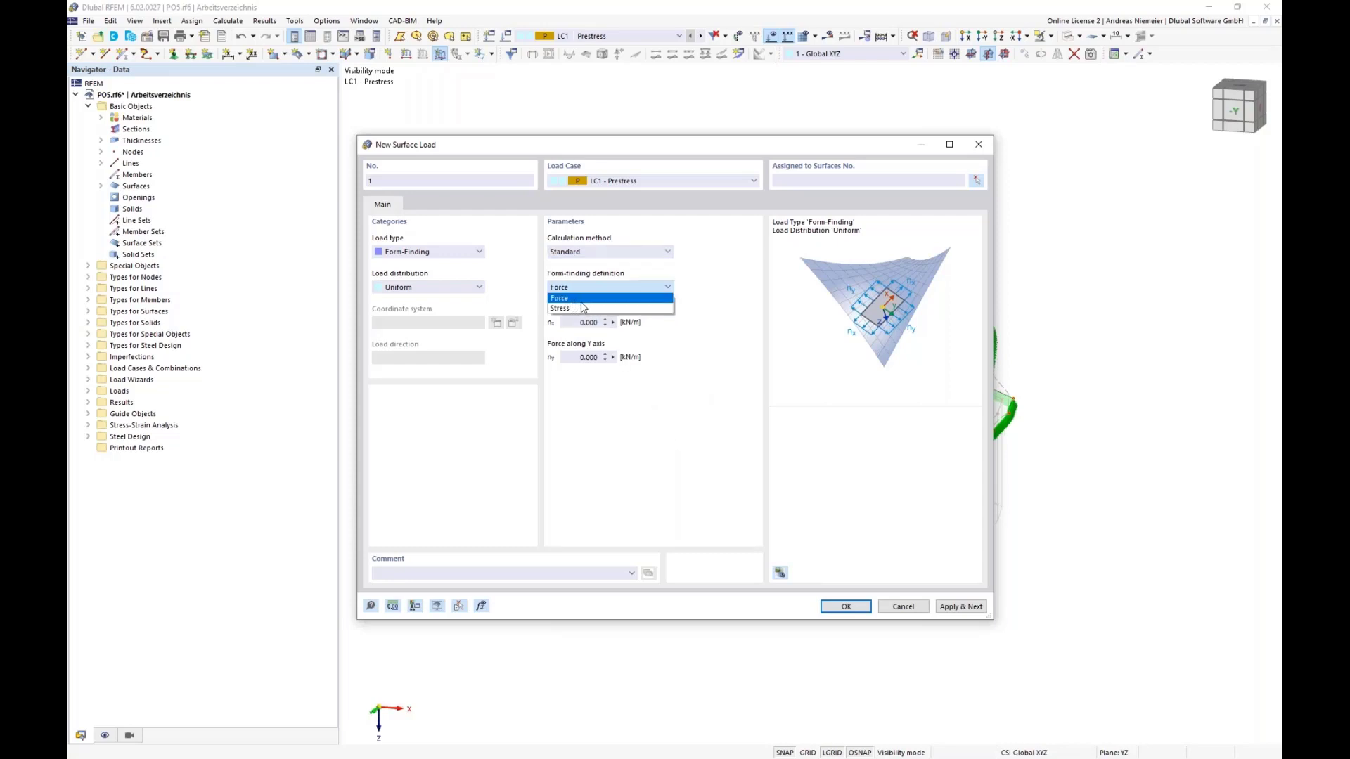
click(566, 298)
Set the form-finding forces along the X and Y axes to 1 kN/m and assign the load to surfaces 1-5
click(583, 322)
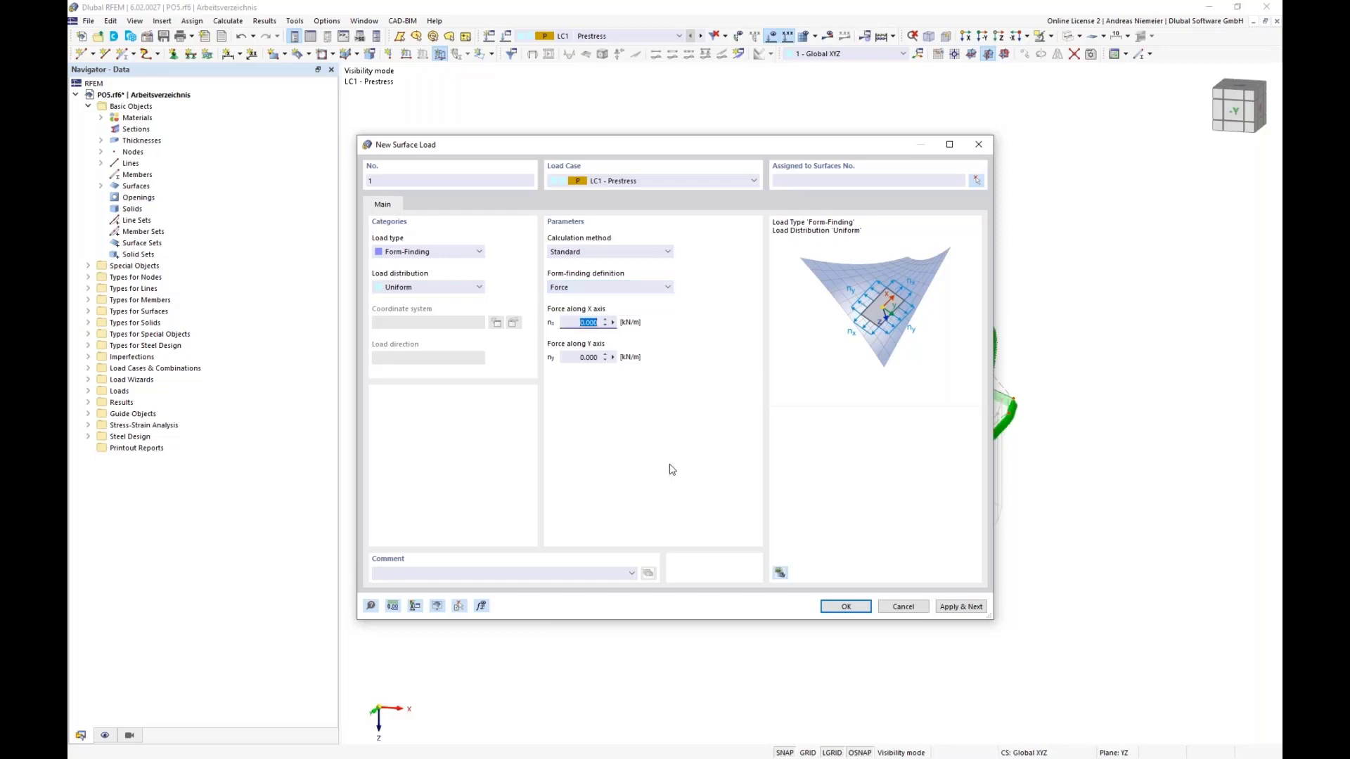
text(1)
key(Tab)
text(1)
click(846, 606)
drag(1015, 441, 482, 178)
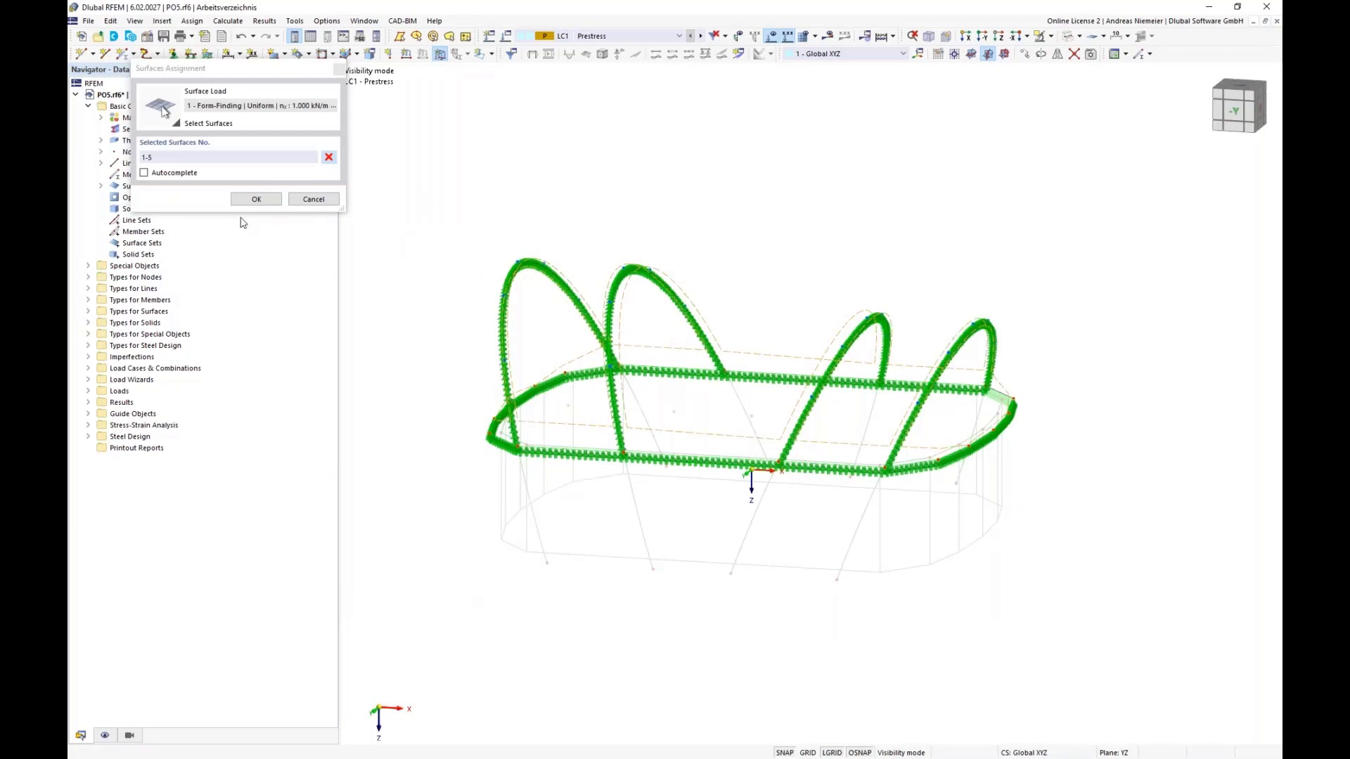
click(257, 199)
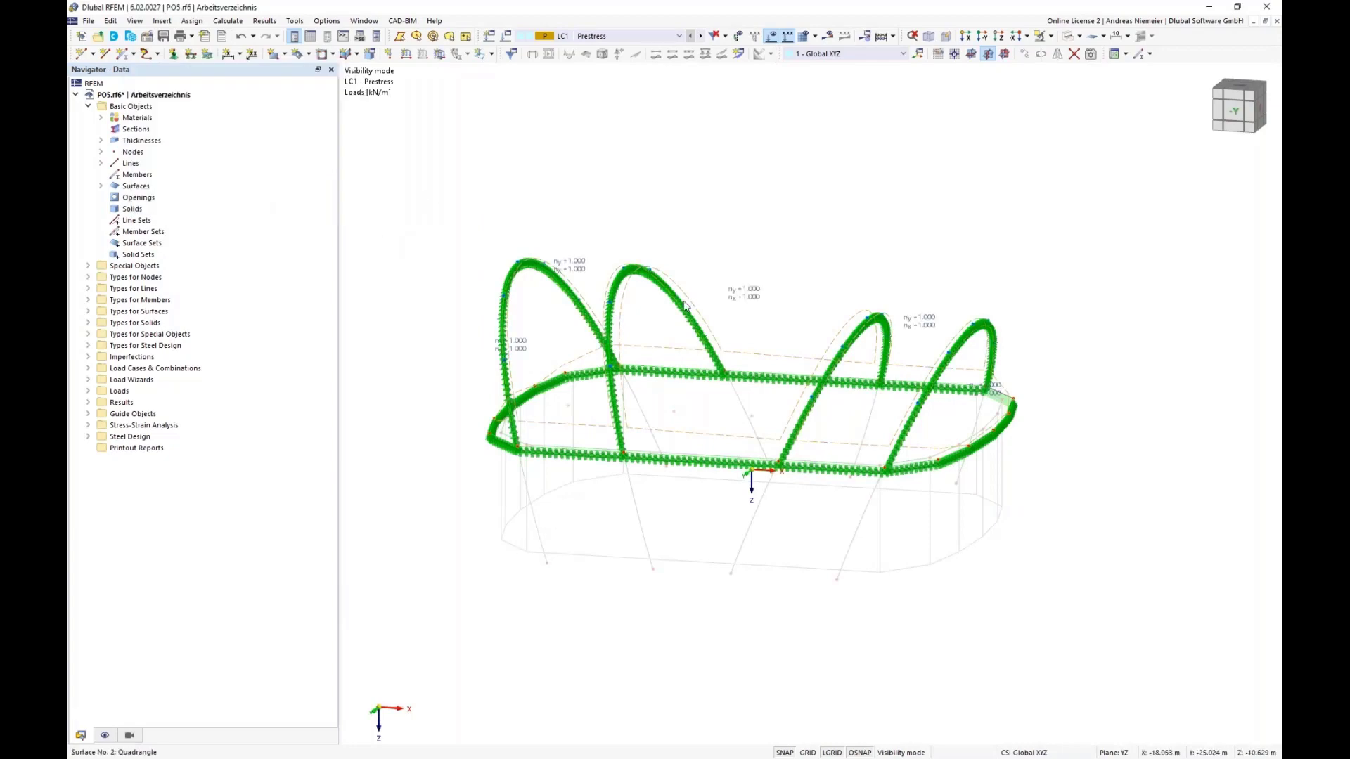
Calculate load case LC1 Prestress, ignoring all assertion errors, and examine the membranes' form-finding displacements from several sides
middle_drag(782, 236, 728, 226)
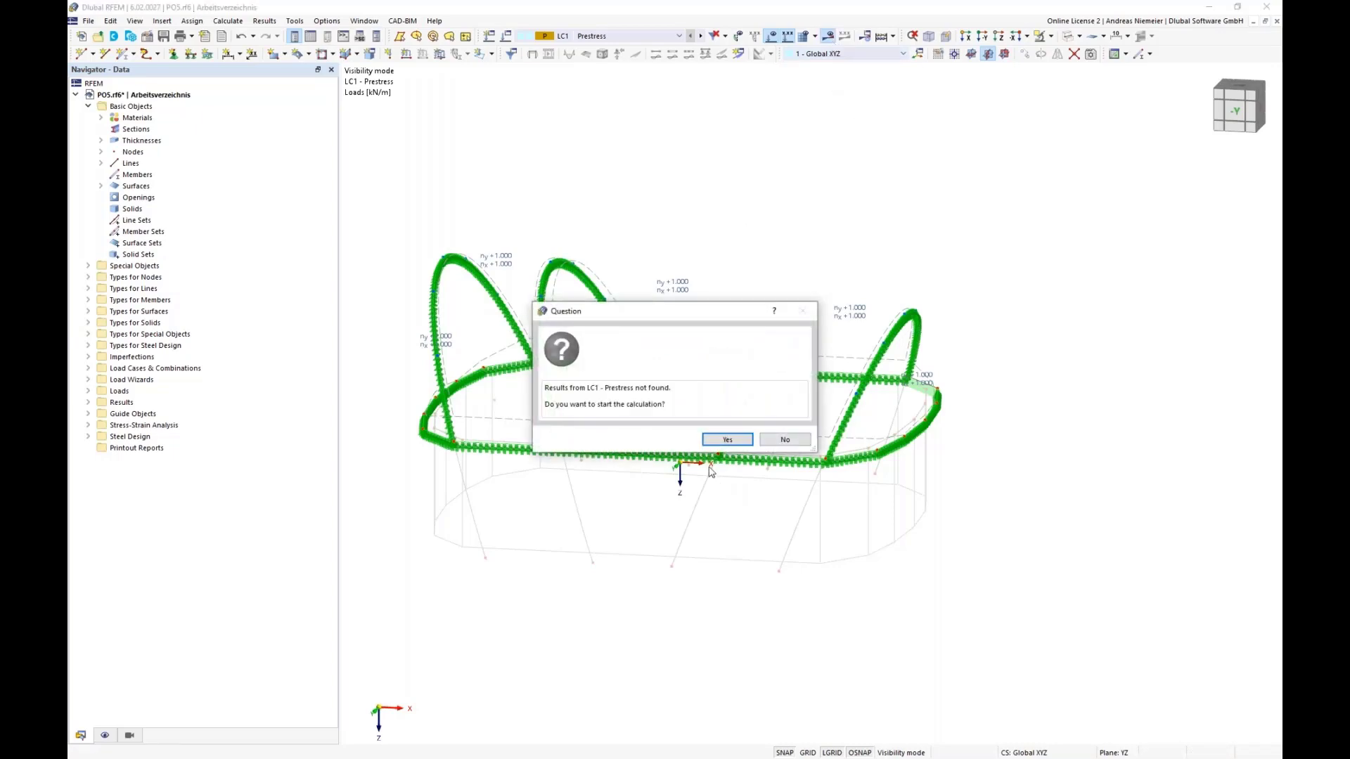
click(723, 440)
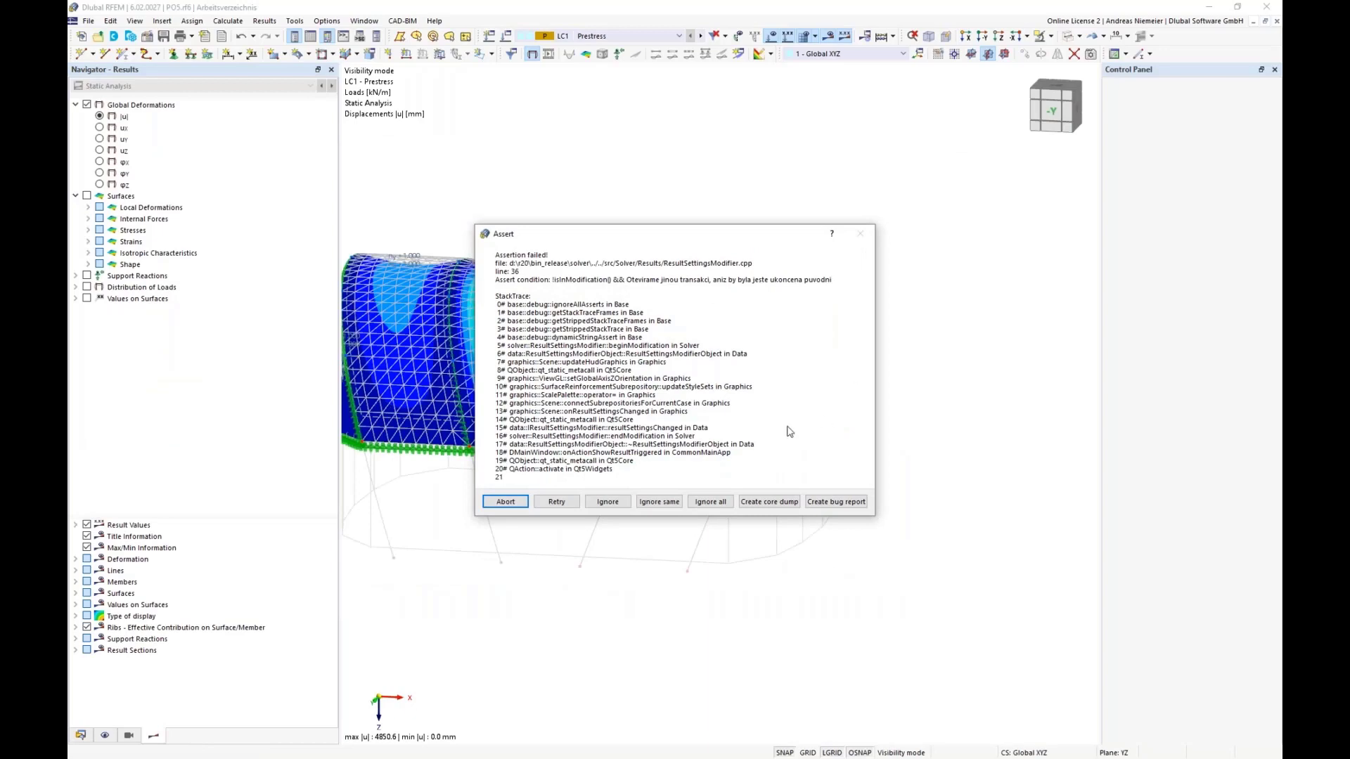
click(722, 501)
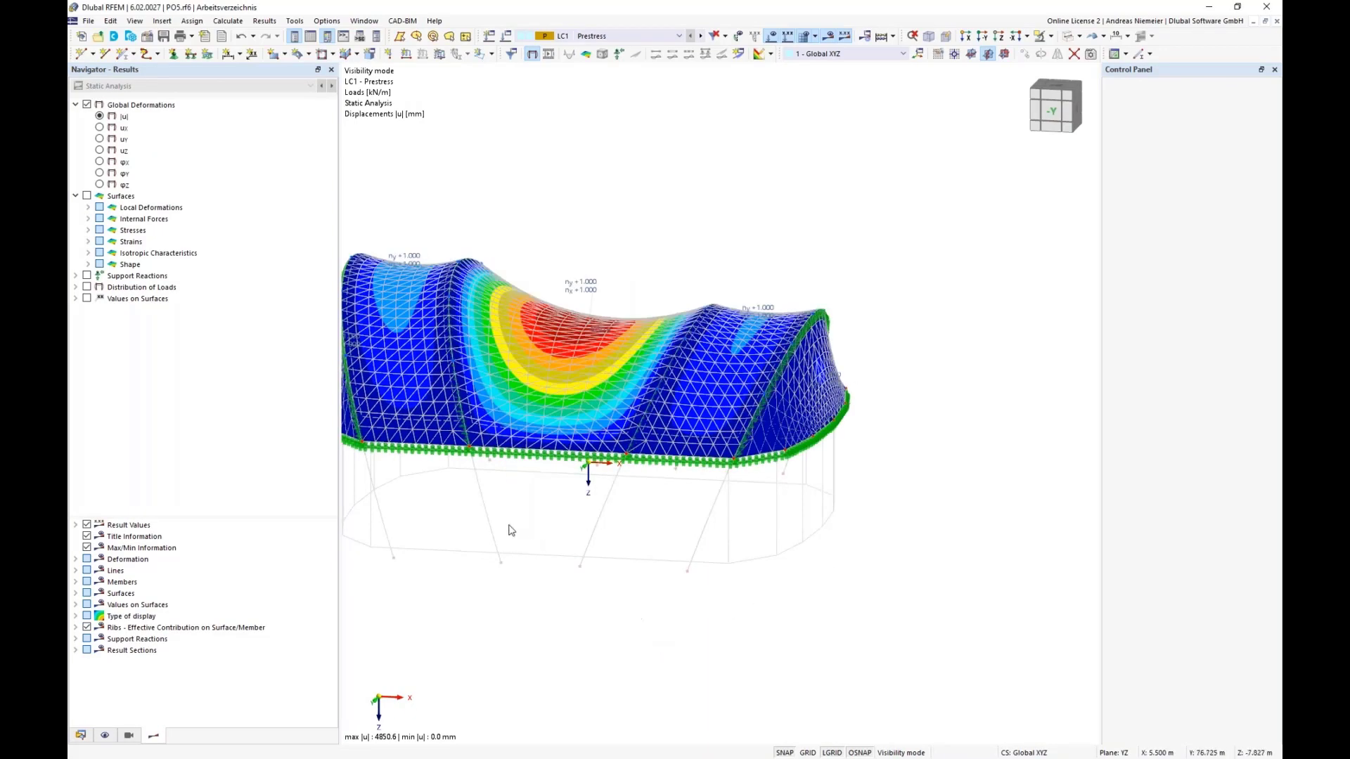
mouse_move(510, 531)
middle_down()
mouse_move(594, 519)
mouse_move(513, 522)
middle_up()
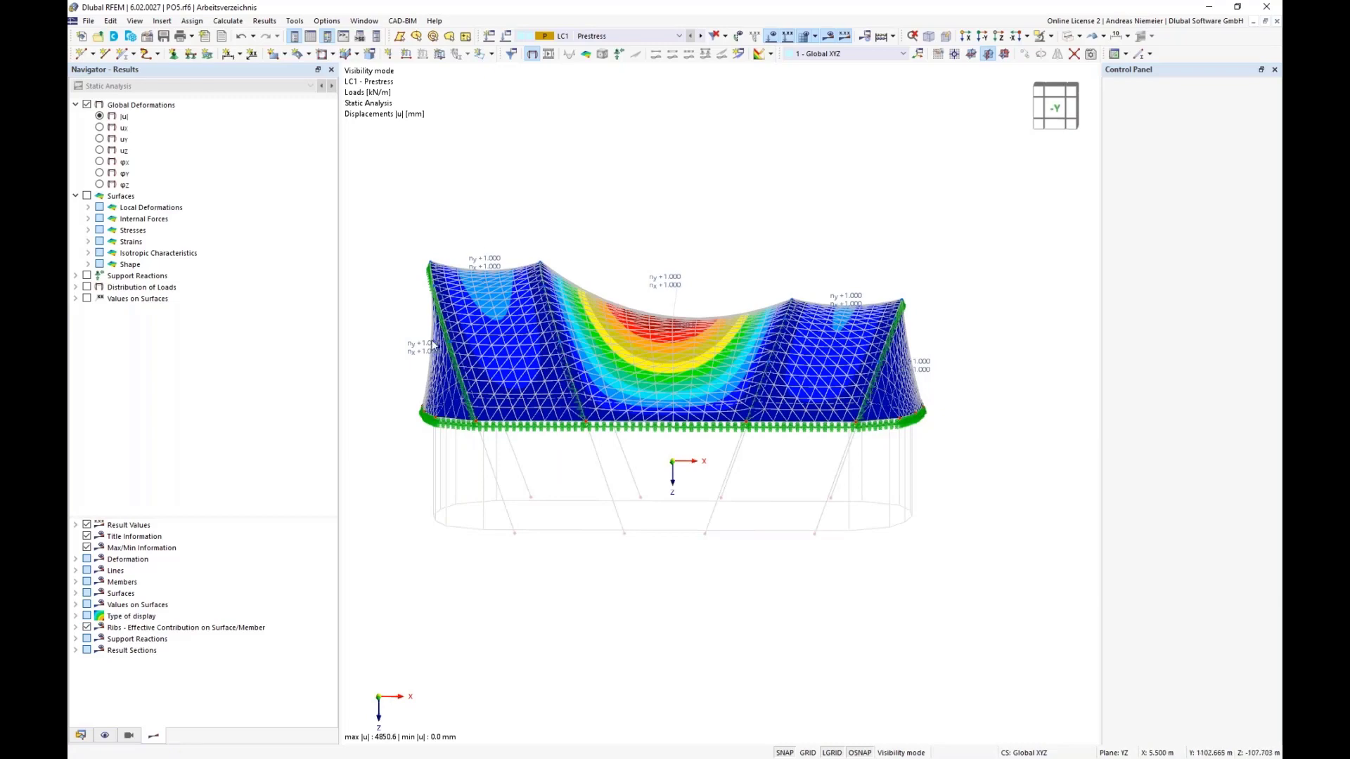
ctrl+middle_drag(931, 469, 956, 484)
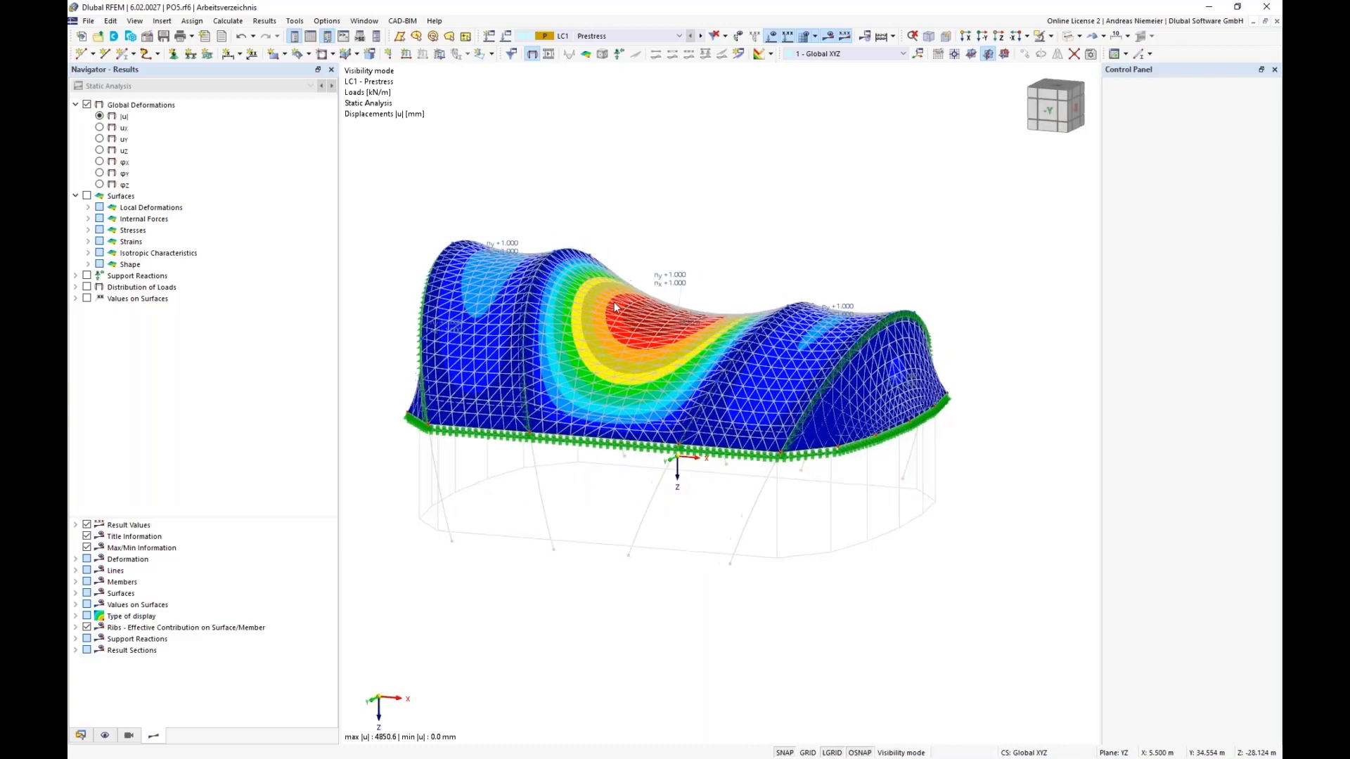
scroll(615, 307, up, 3)
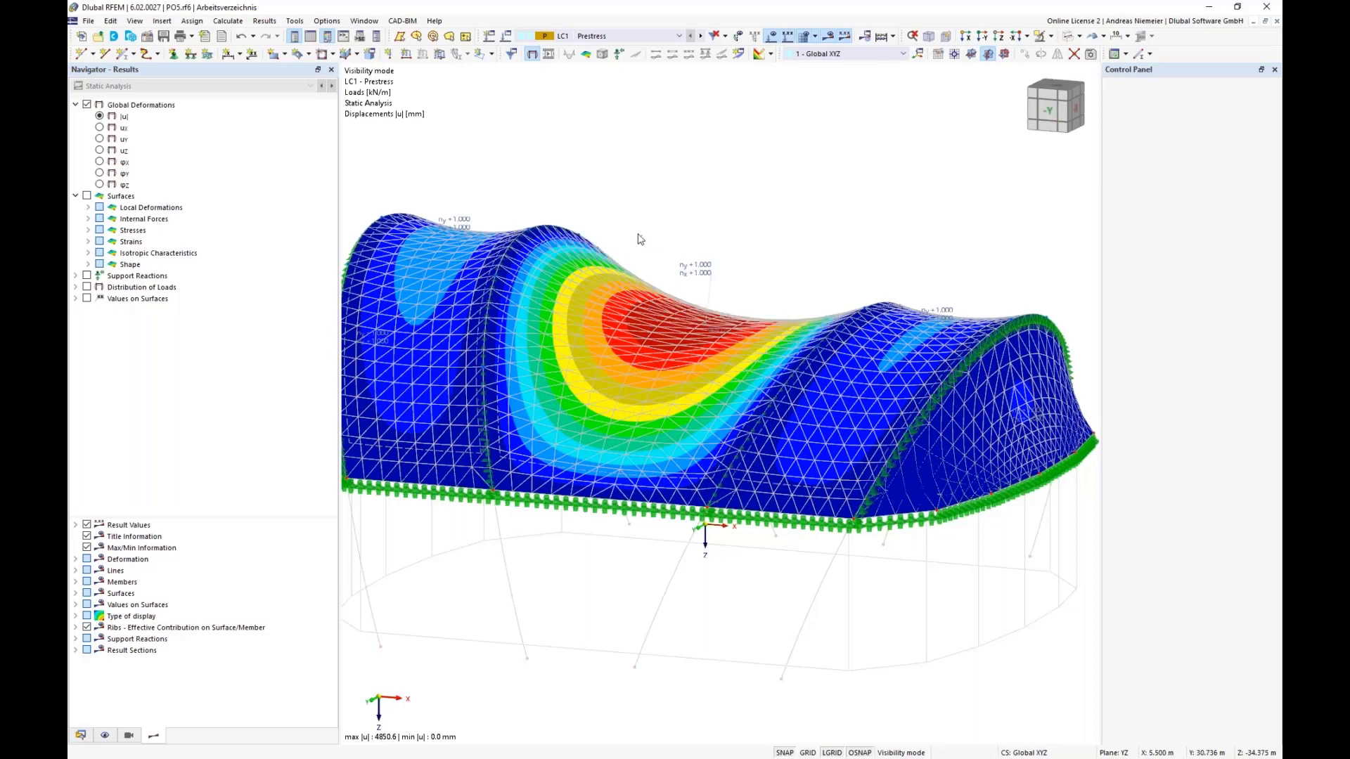
scroll(640, 328, down, 1)
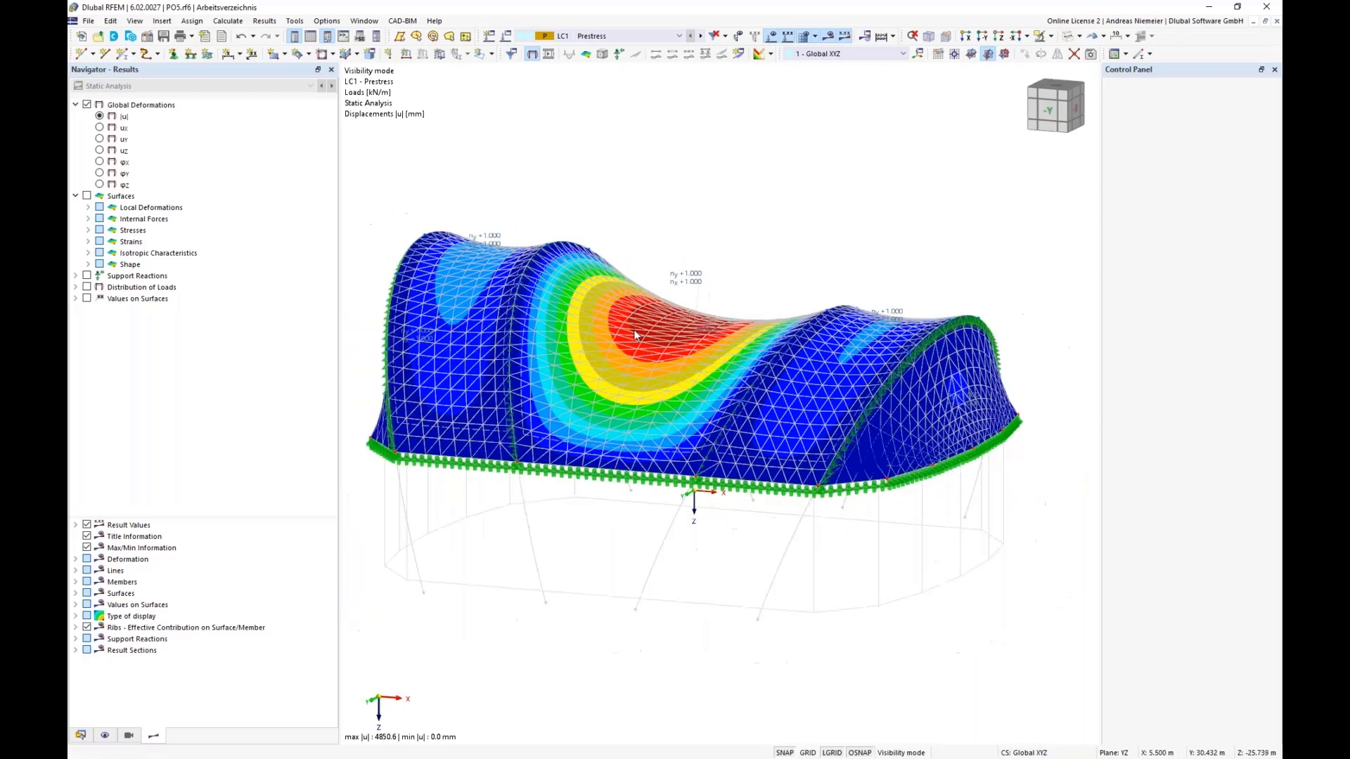
middle_drag(523, 541, 565, 509)
scroll(573, 501, down, 1)
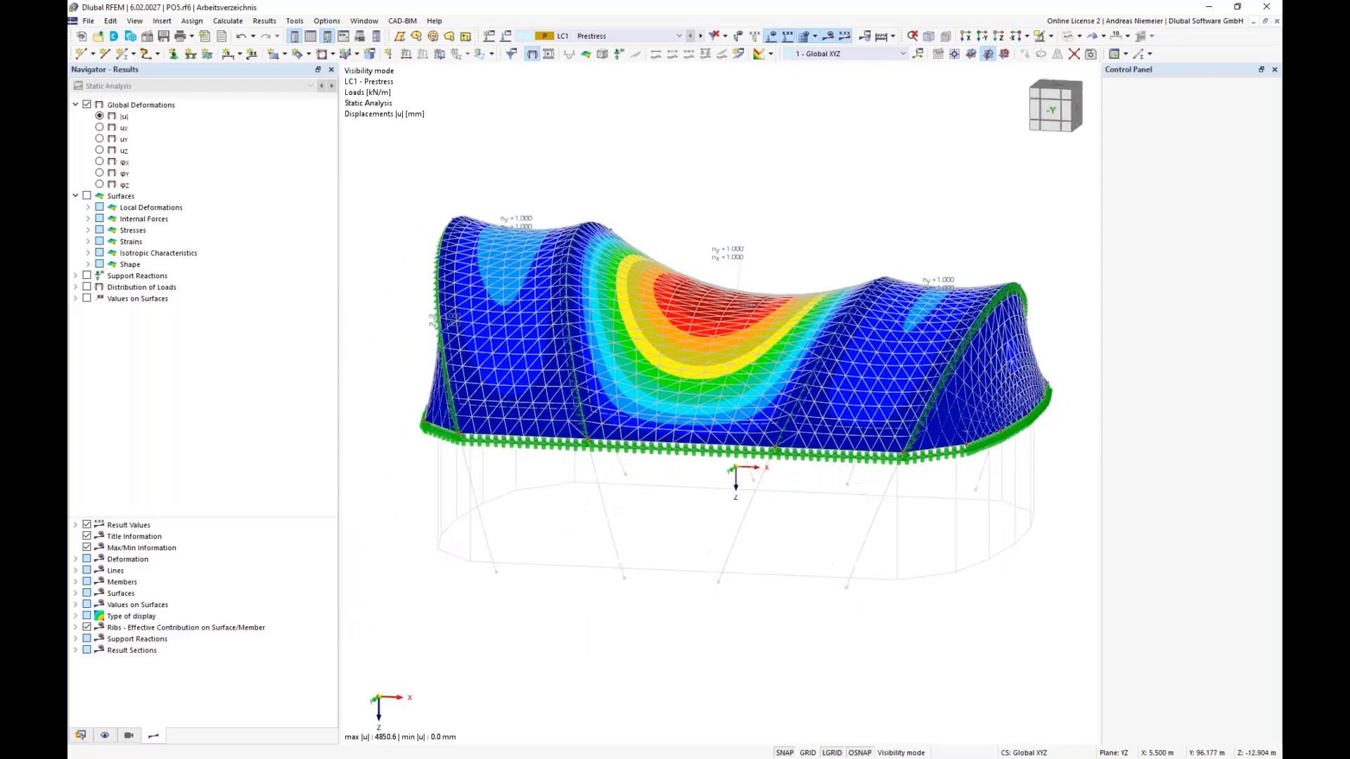
Display the membrane surfaces' basic internal forces for the Prestress load case, first the axial forces nx and then ny
click(88, 219)
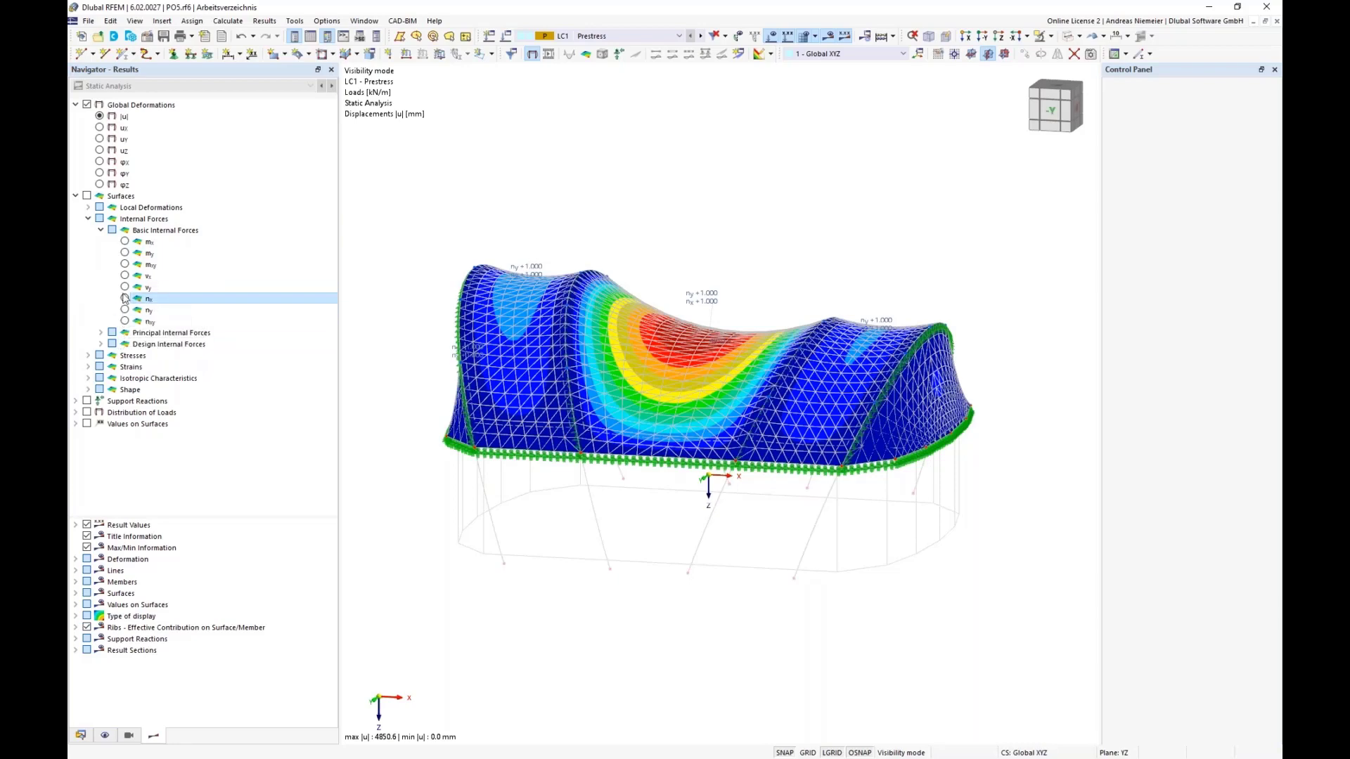
click(125, 299)
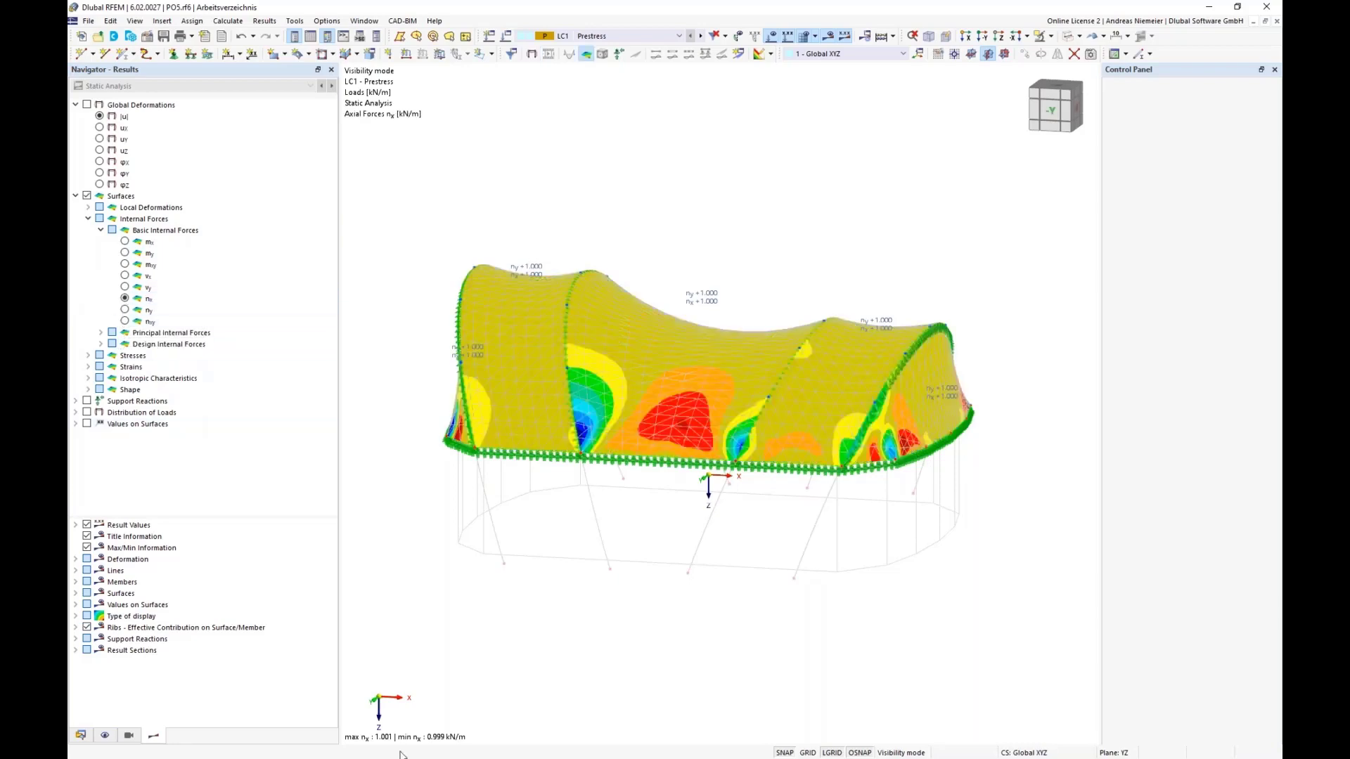
click(125, 310)
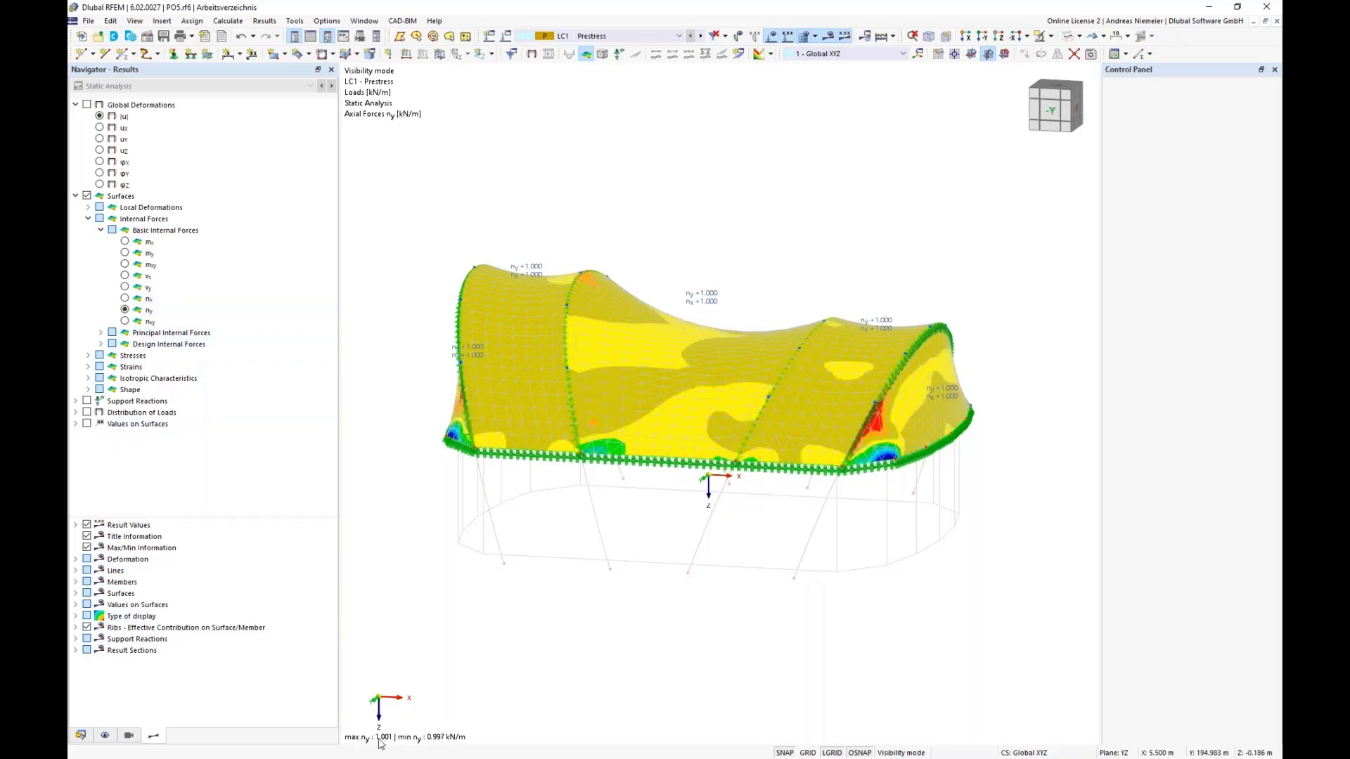
Switch the results back to the global deformations |u| and examine the form-found membranes from the long side and the end
click(87, 105)
ctrl+middle_drag(489, 559, 552, 523)
scroll(714, 332, up, 1)
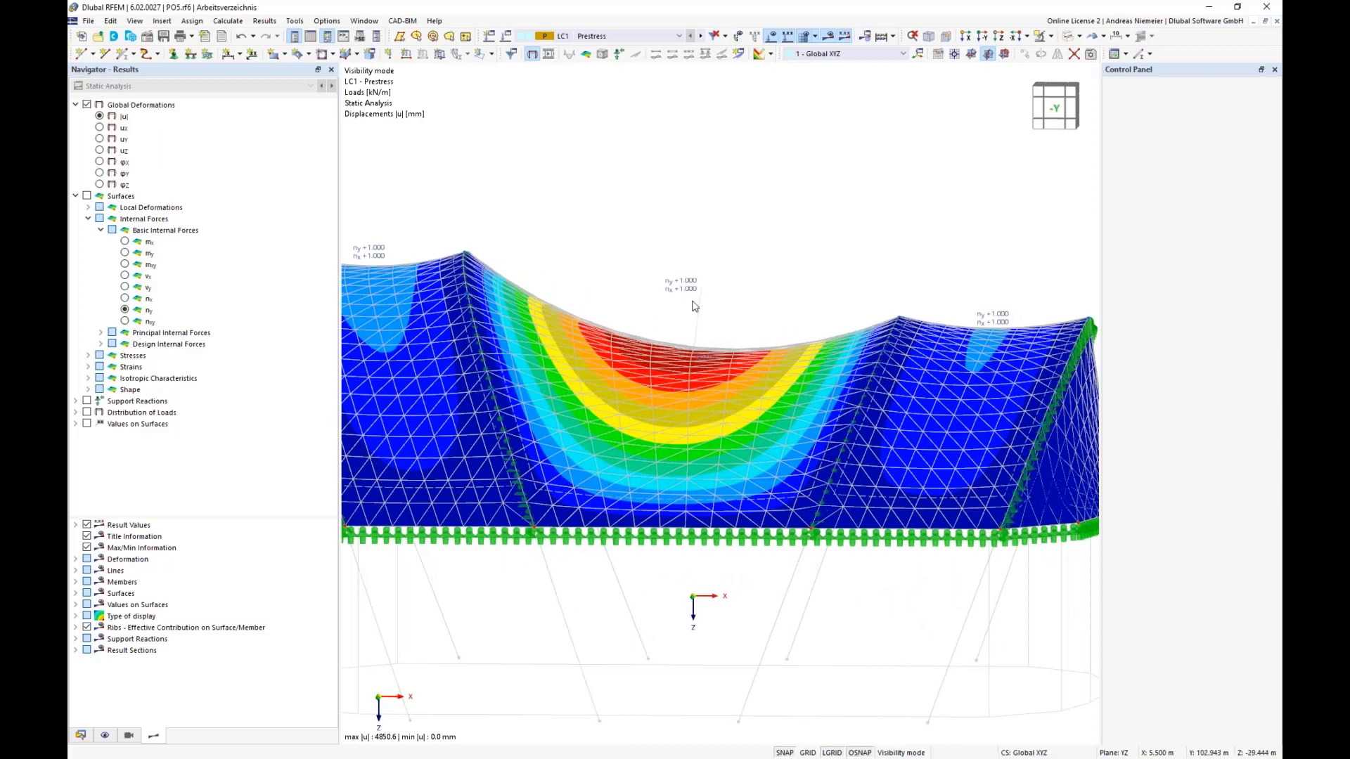
scroll(688, 342, down, 1)
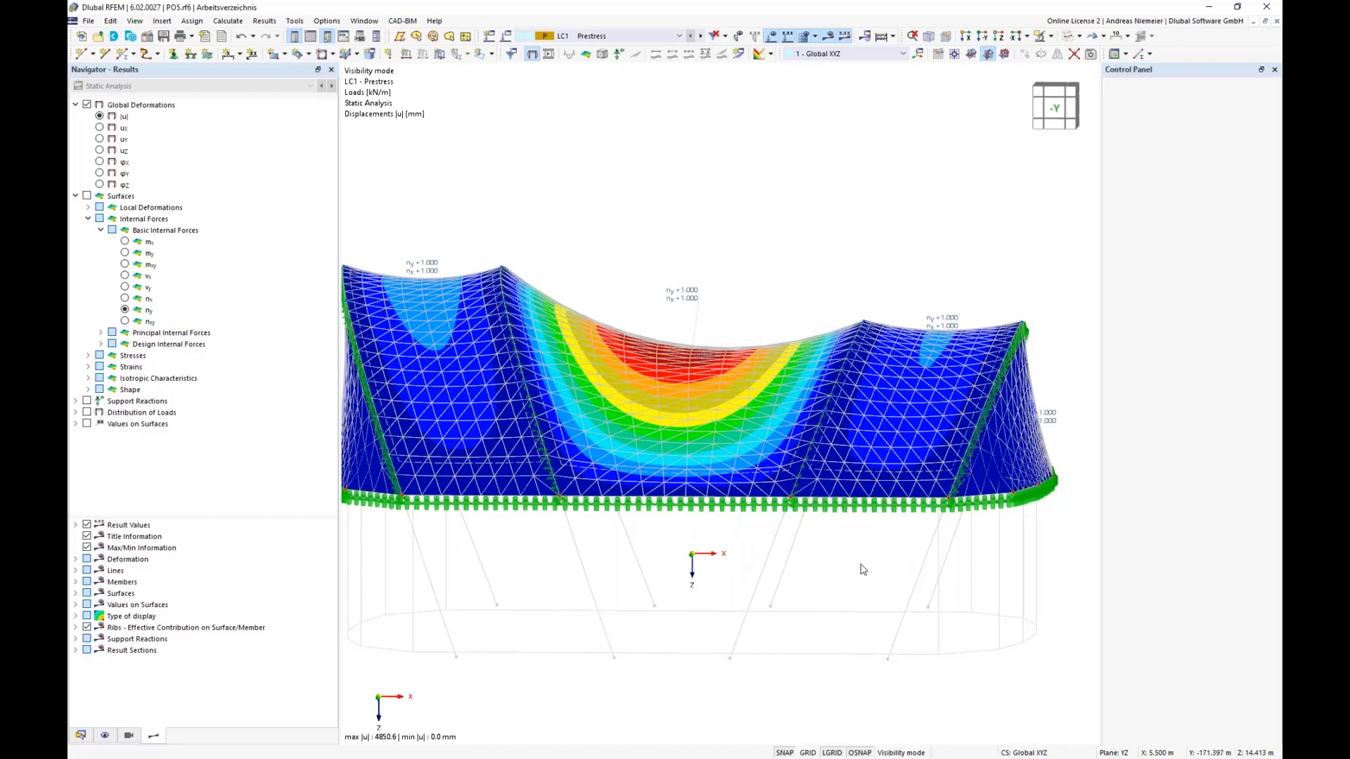
ctrl+middle_drag(860, 564, 619, 547)
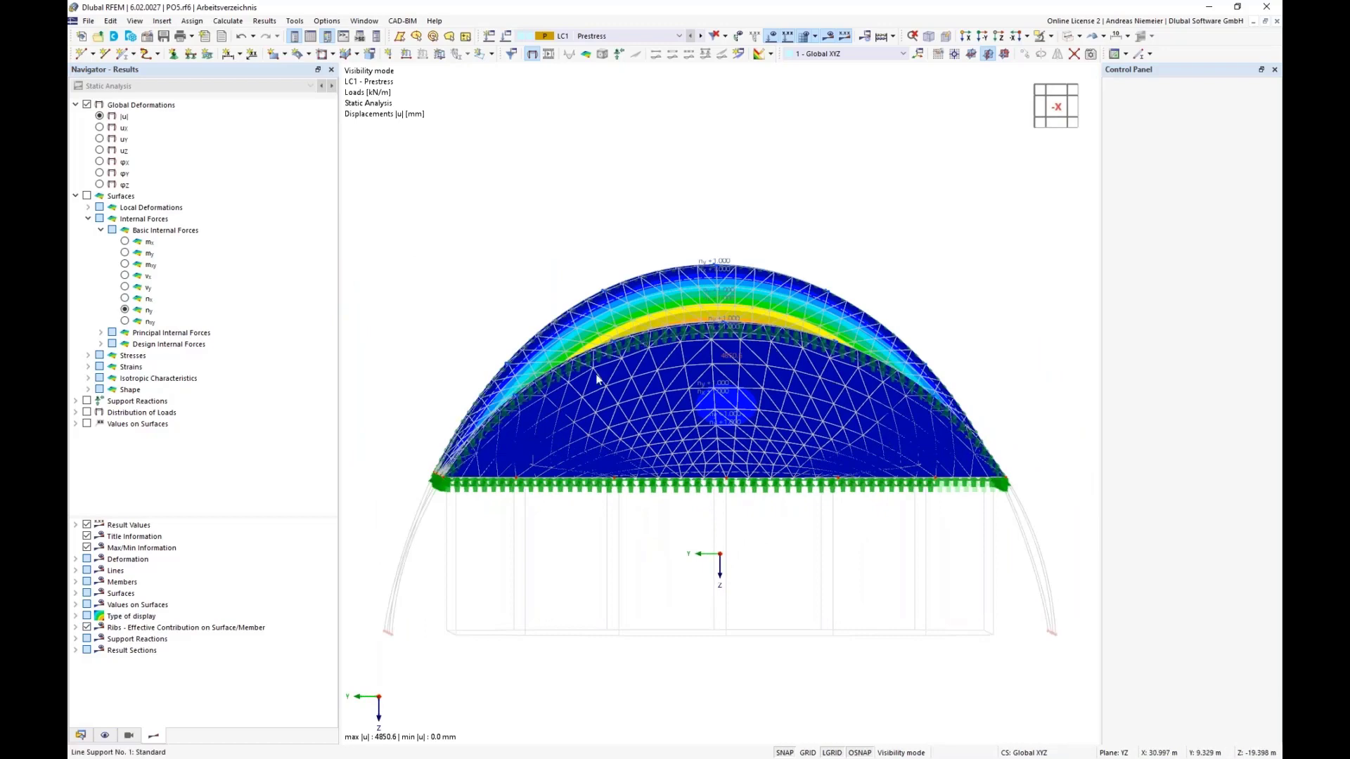
Delete the finite element mesh together with the calculated form-finding results
scroll(513, 589, down, 1)
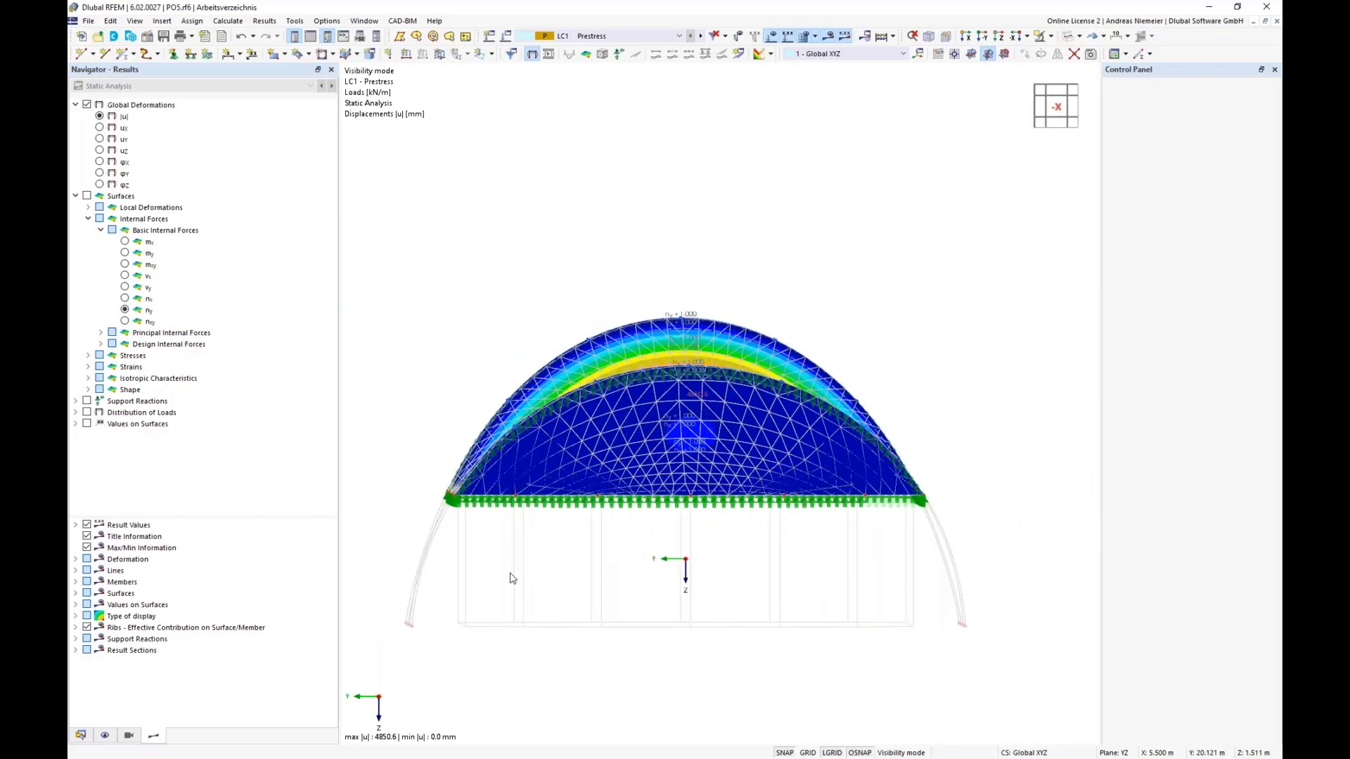
ctrl+middle_drag(512, 578, 698, 406)
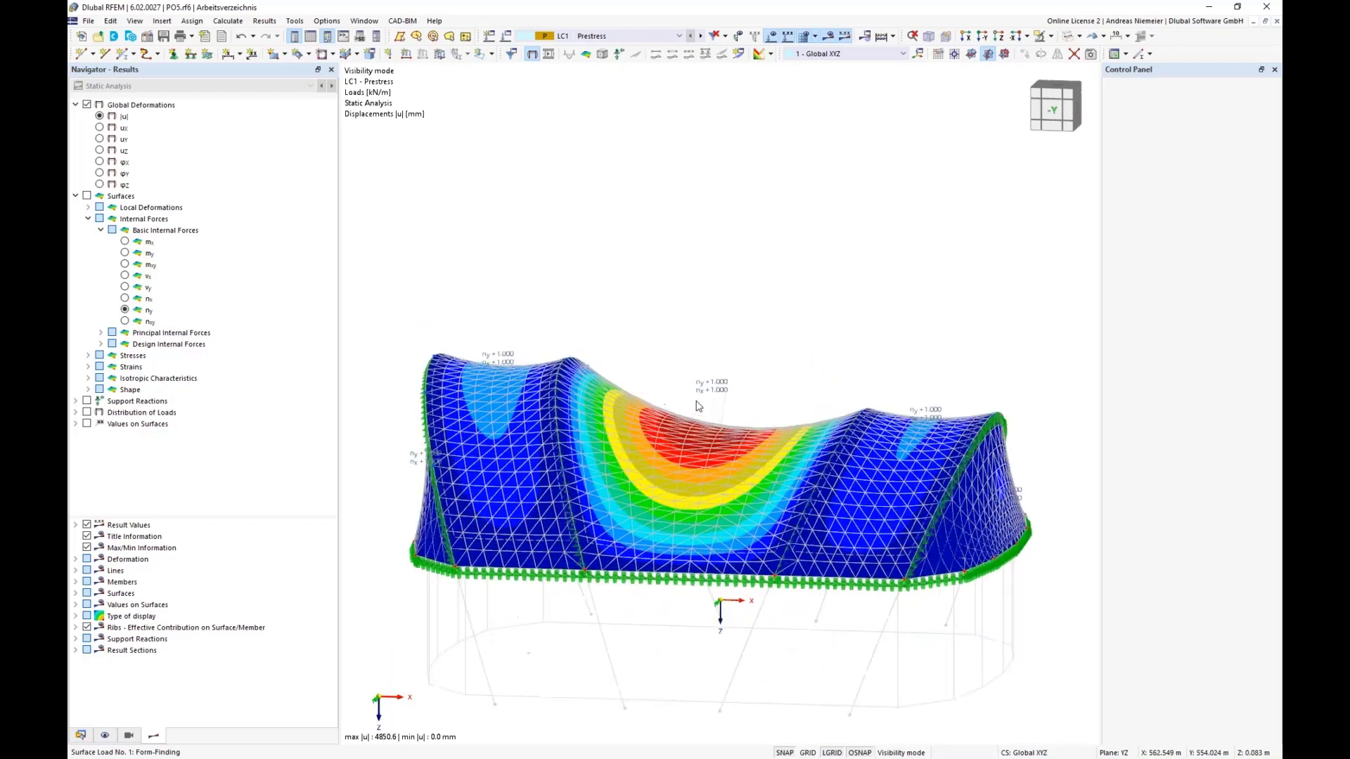
scroll(698, 407, up, 2)
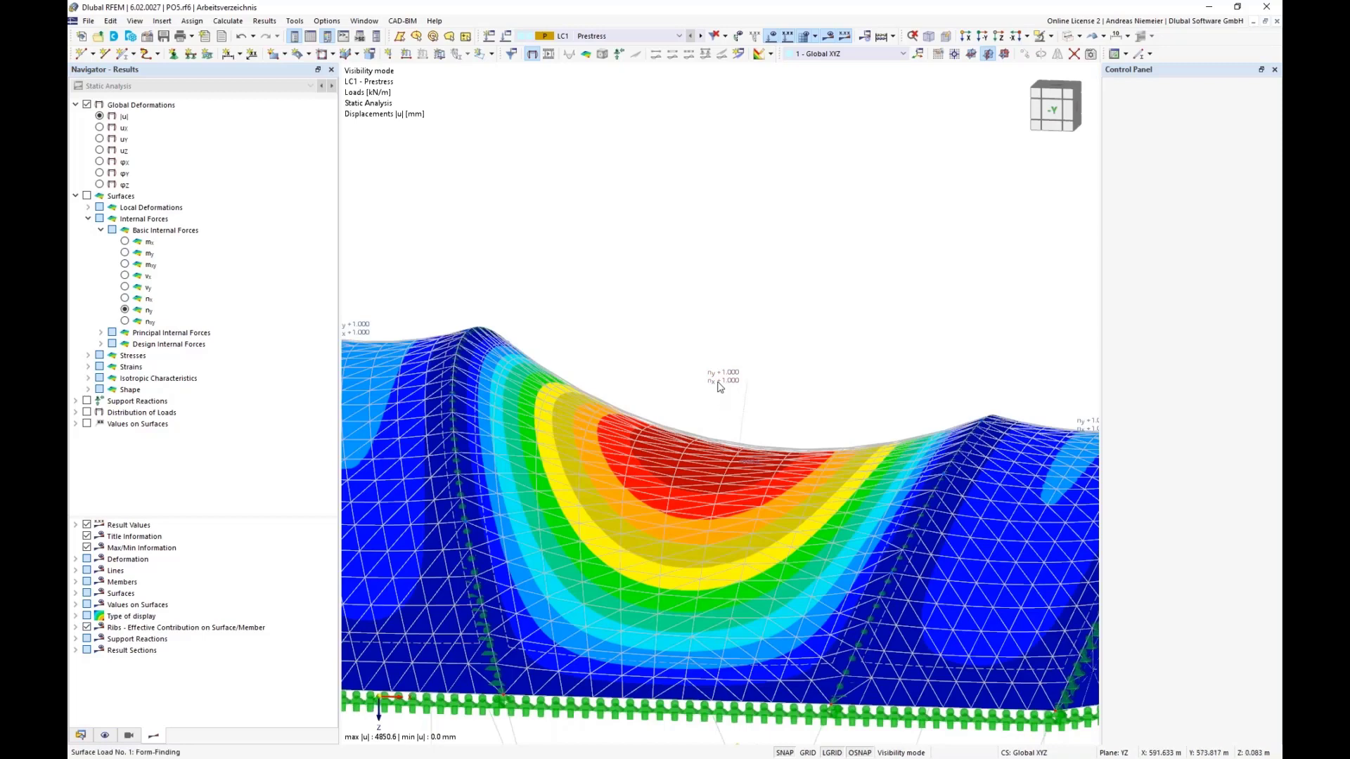
scroll(725, 401, down, 4)
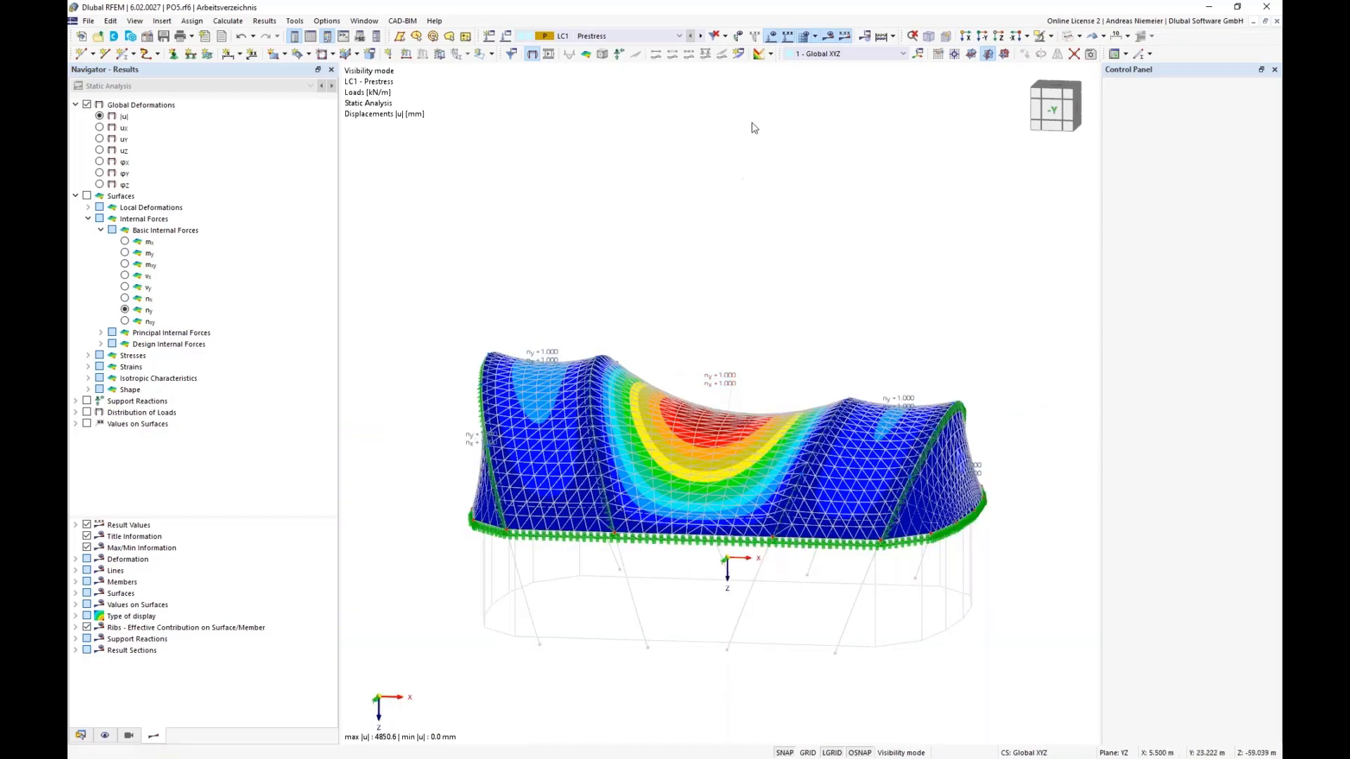
click(817, 36)
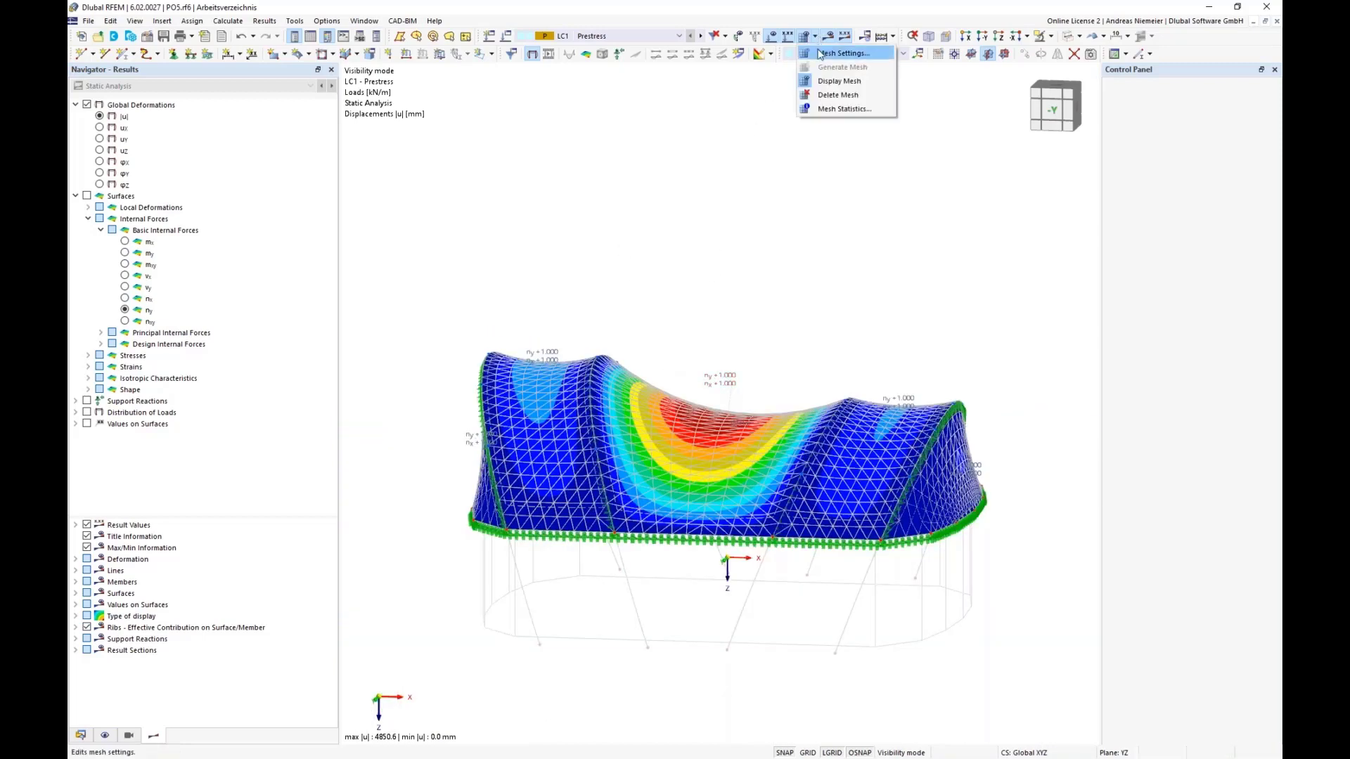
click(836, 80)
click(725, 438)
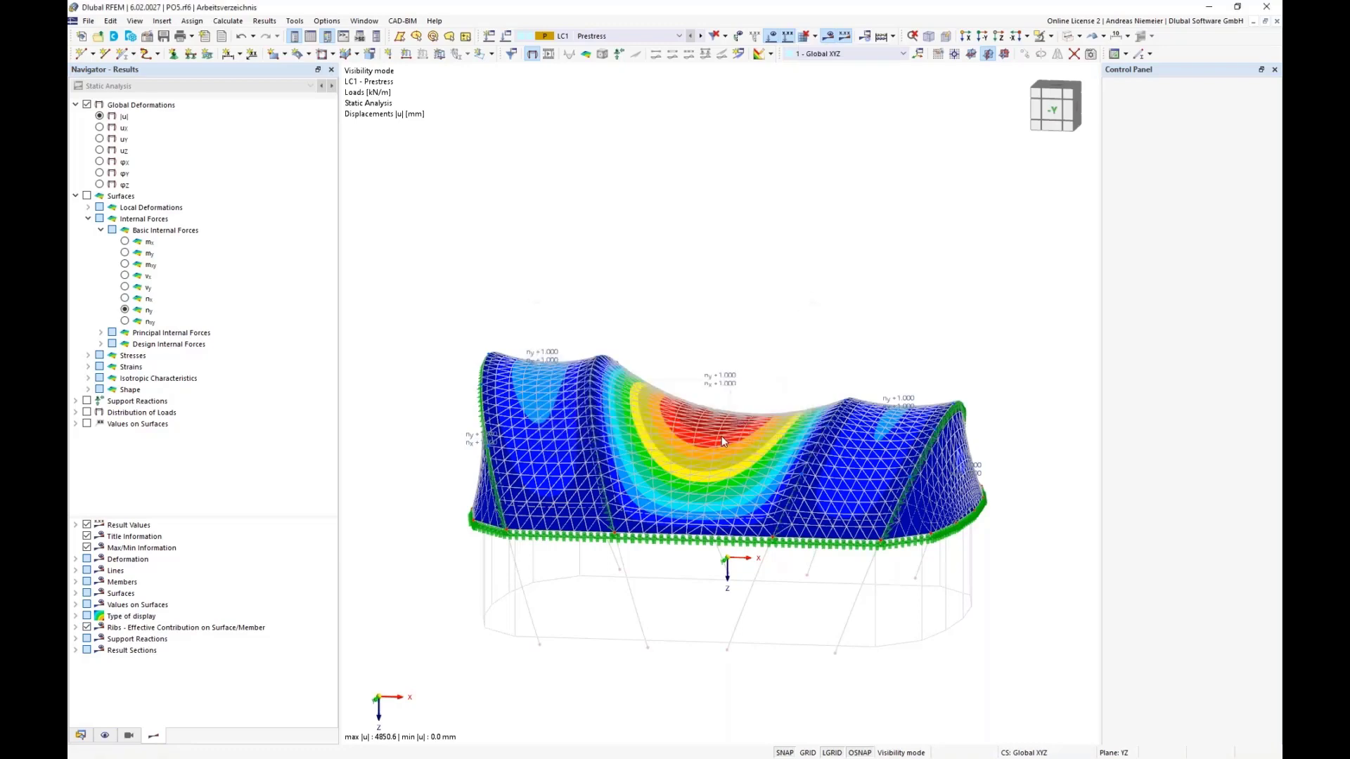
scroll(762, 300, down, 1)
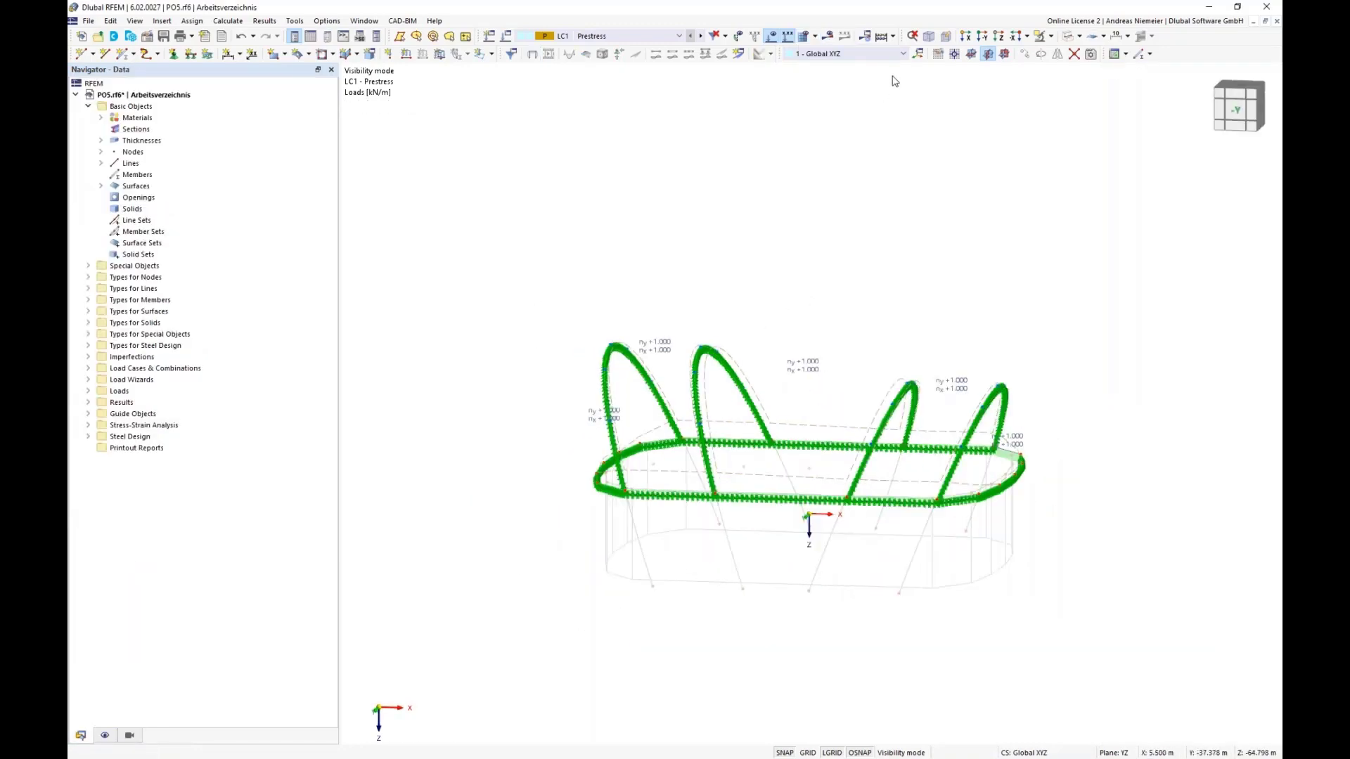
Cancel the visibility mode and set an XY work plane with its origin at the central node at 0, 0, -7.5 m
click(955, 56)
scroll(822, 536, up, 1)
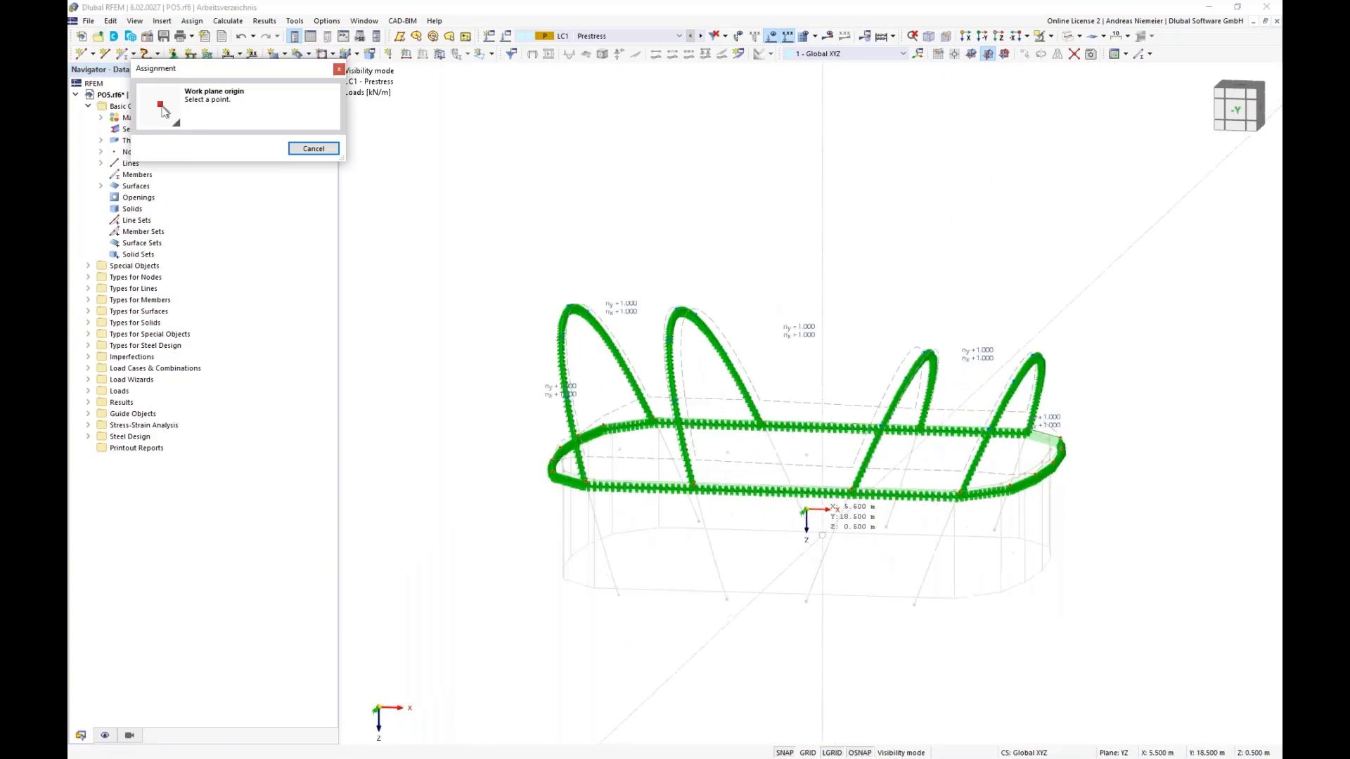
click(1051, 36)
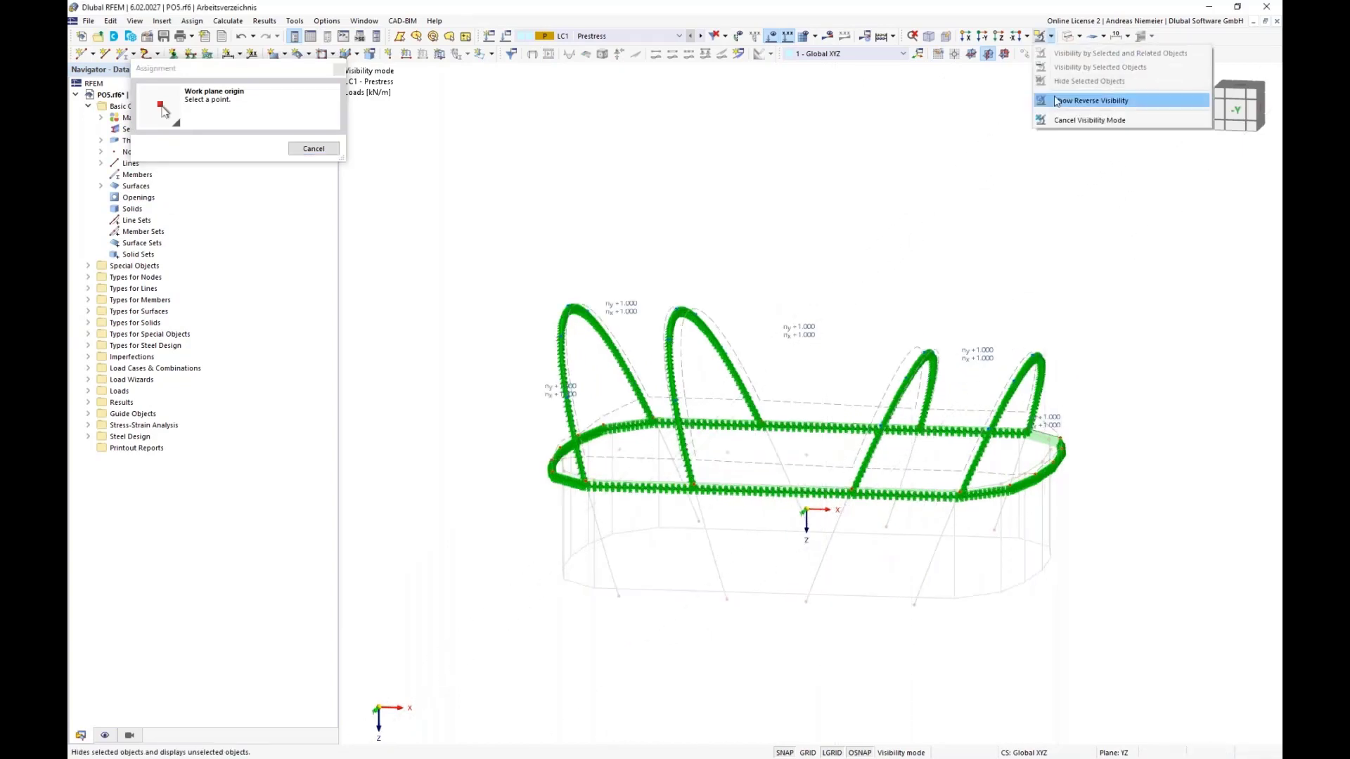
click(1089, 120)
scroll(810, 520, up, 1)
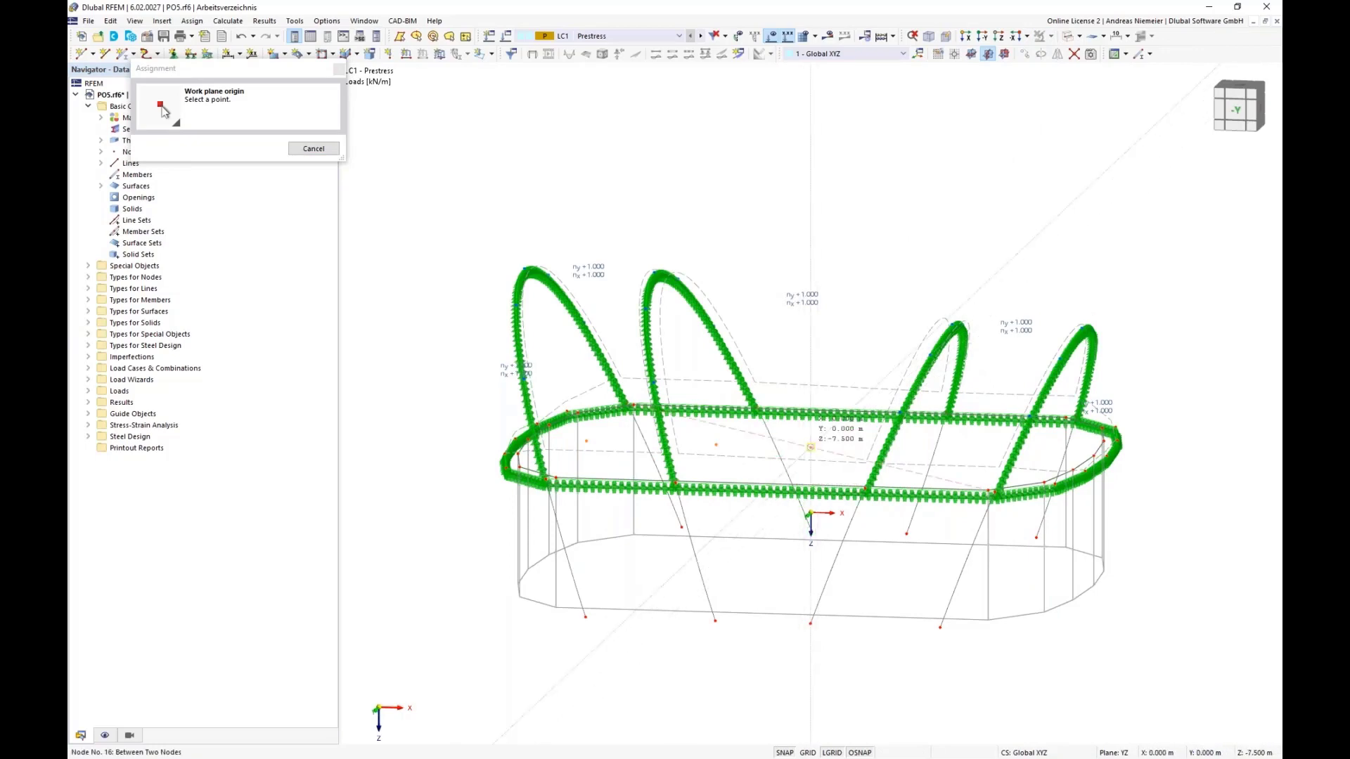
click(811, 447)
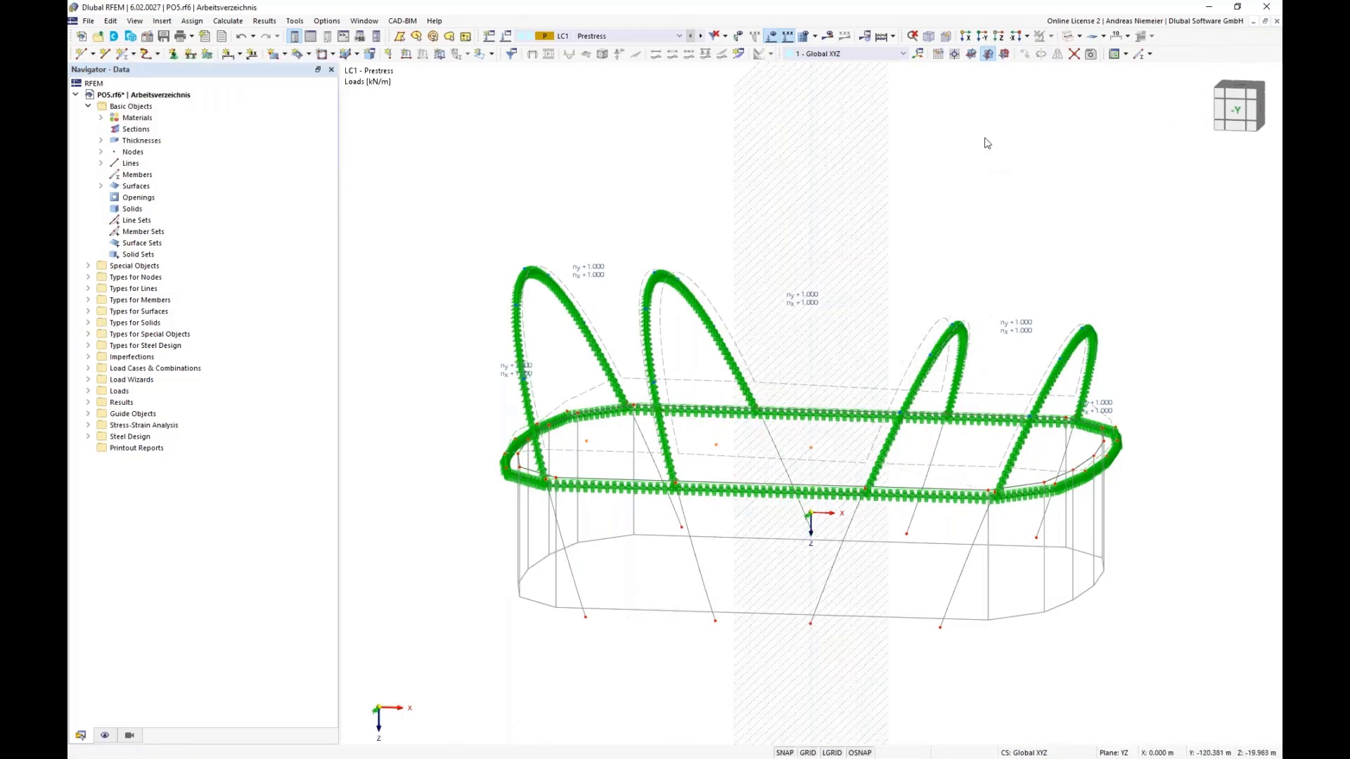
click(971, 54)
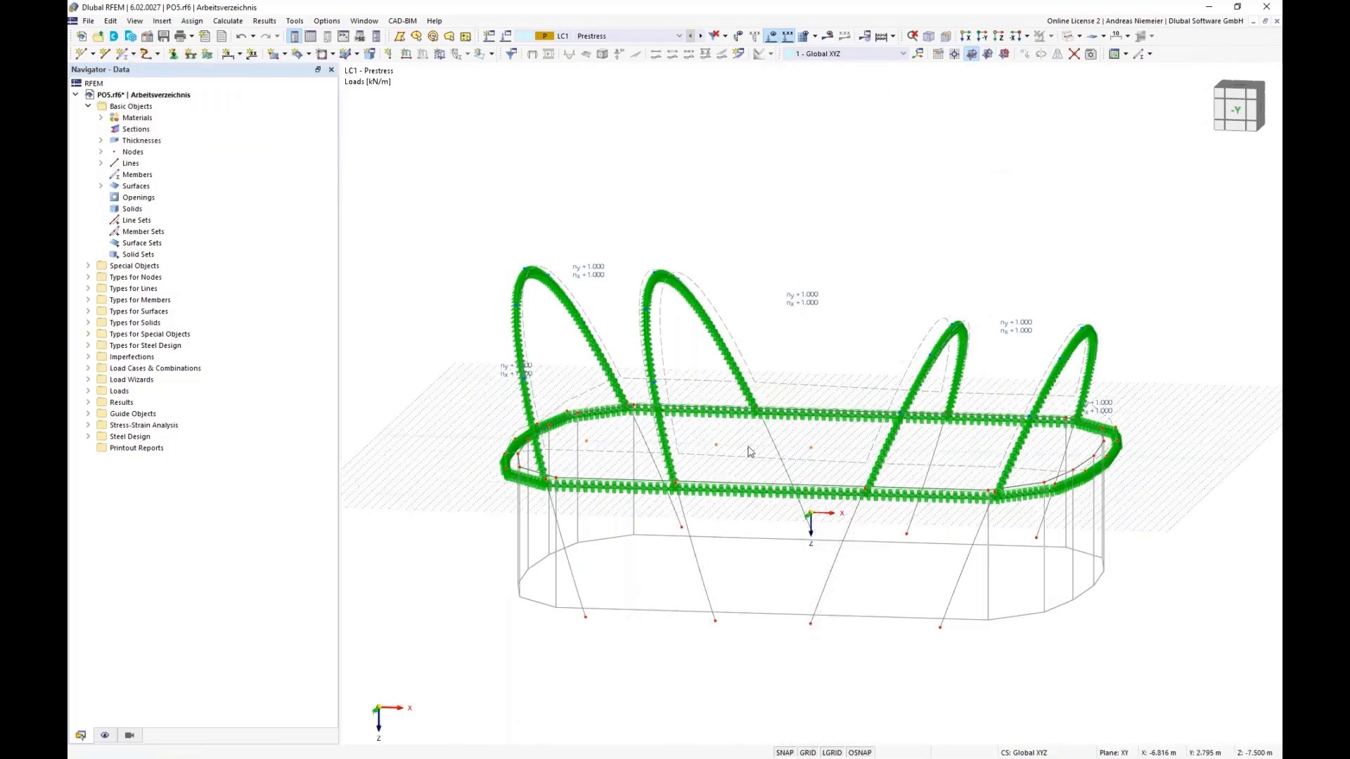
Draw a 2 m single line along X from (-1, 0, -7.5) to (1, 0, -7.5) m through the central node
ctrl+middle_drag(790, 447, 776, 489)
scroll(808, 449, up, 3)
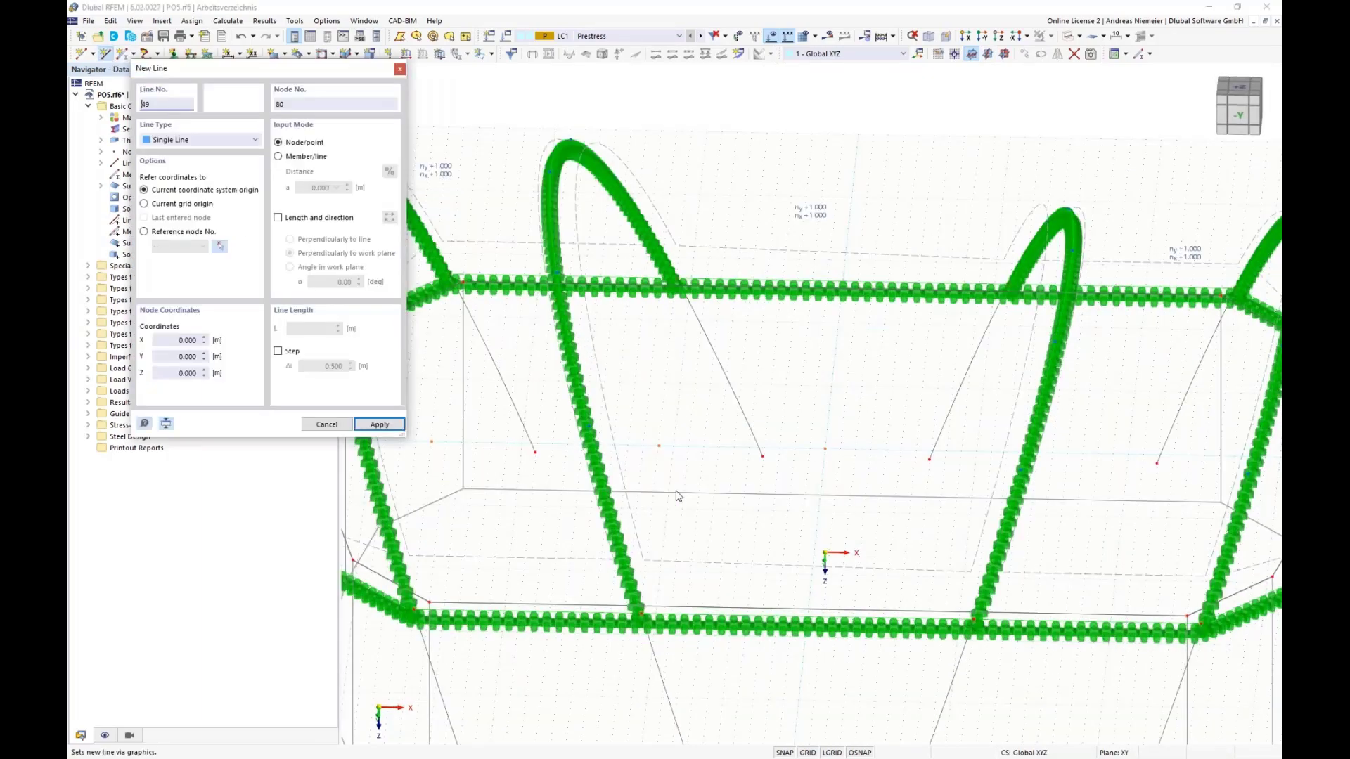
scroll(809, 457, up, 3)
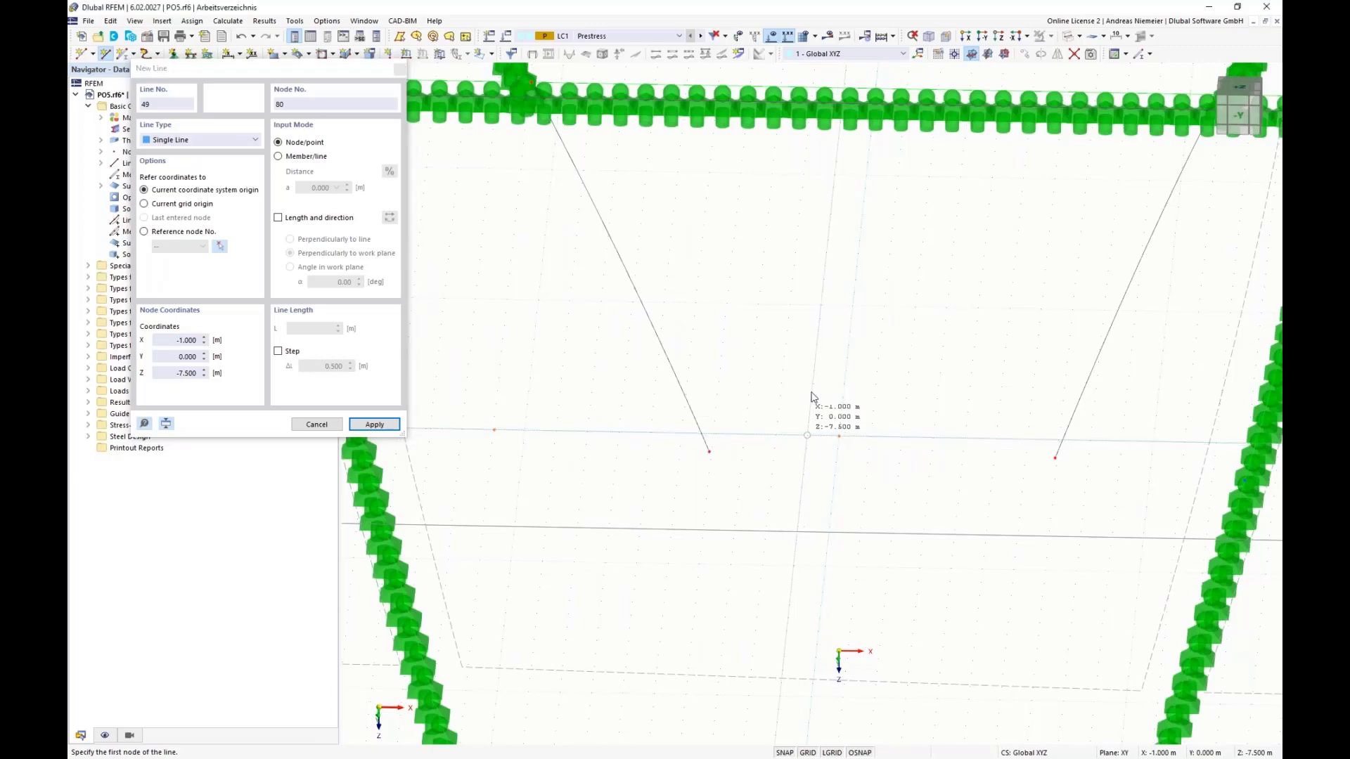
click(805, 436)
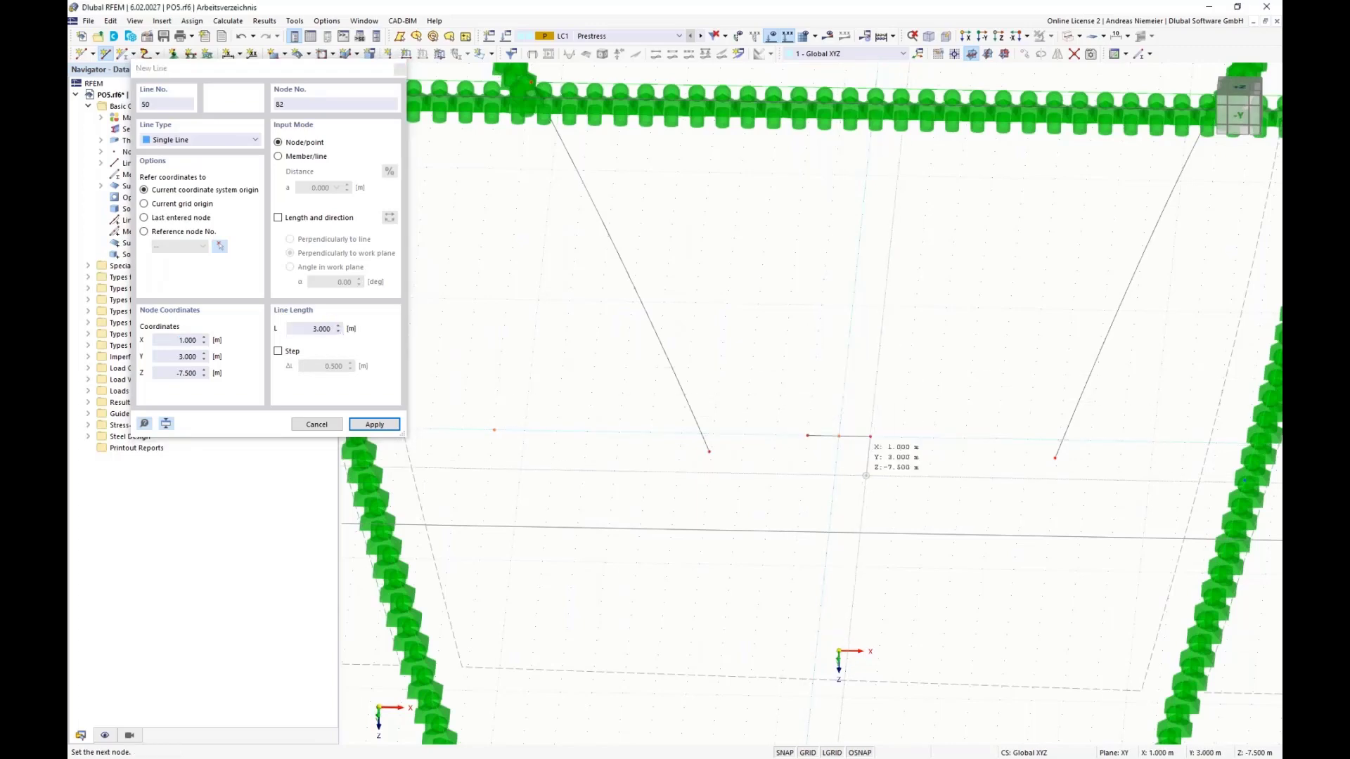
click(870, 437)
key(Escape)
scroll(843, 461, down, 2)
scroll(844, 460, down, 4)
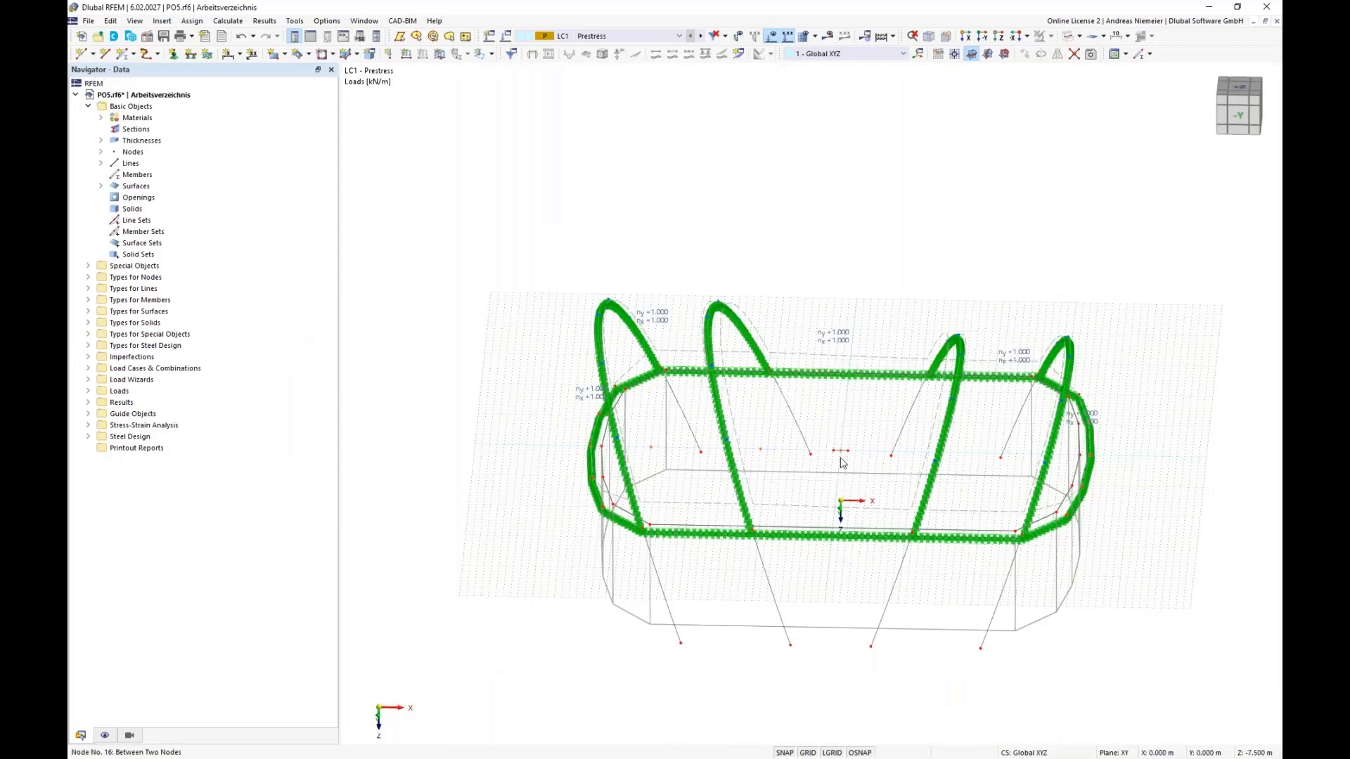
Select all five membrane surfaces for editing and enable specific axes for them
scroll(841, 471, up, 1)
middle_drag(871, 482, 843, 433)
drag(1174, 368, 490, 151)
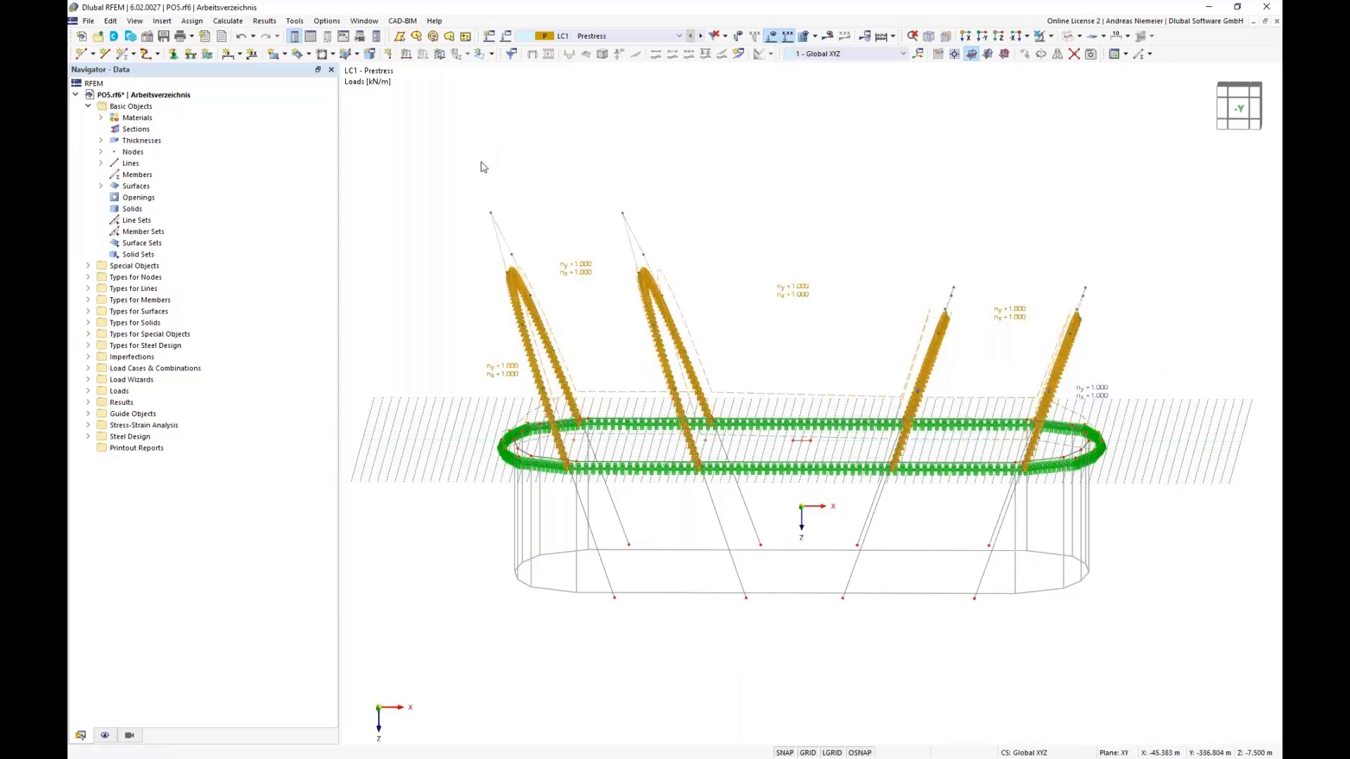
right_click(525, 284)
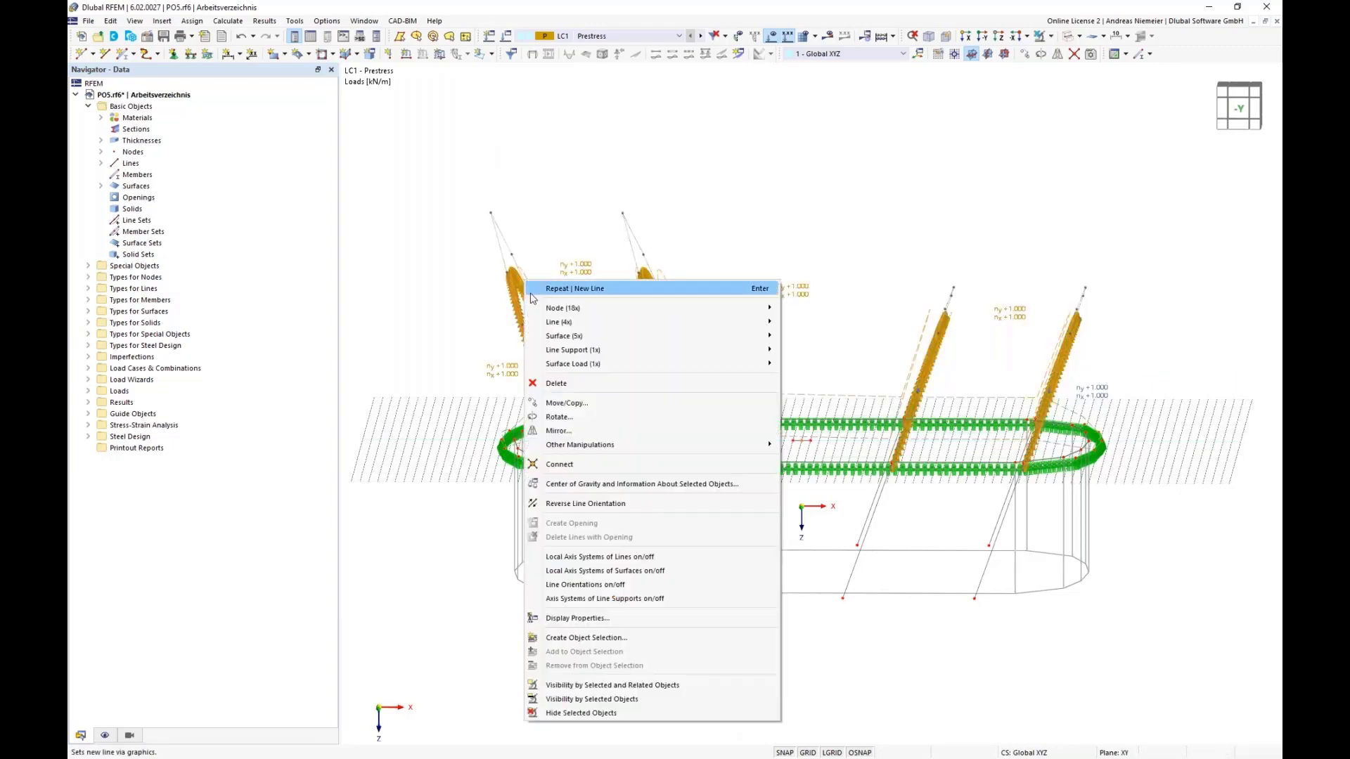
mouse_move(557, 340)
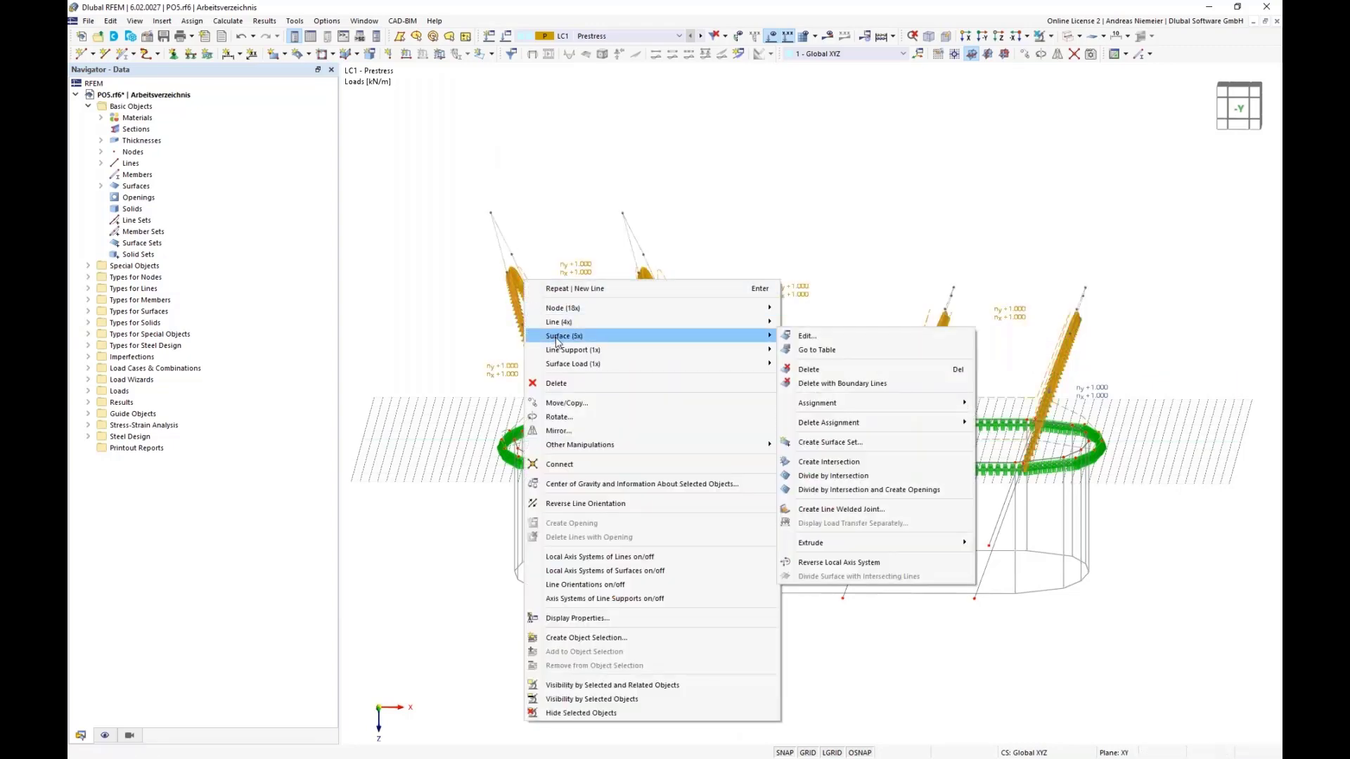
click(840, 340)
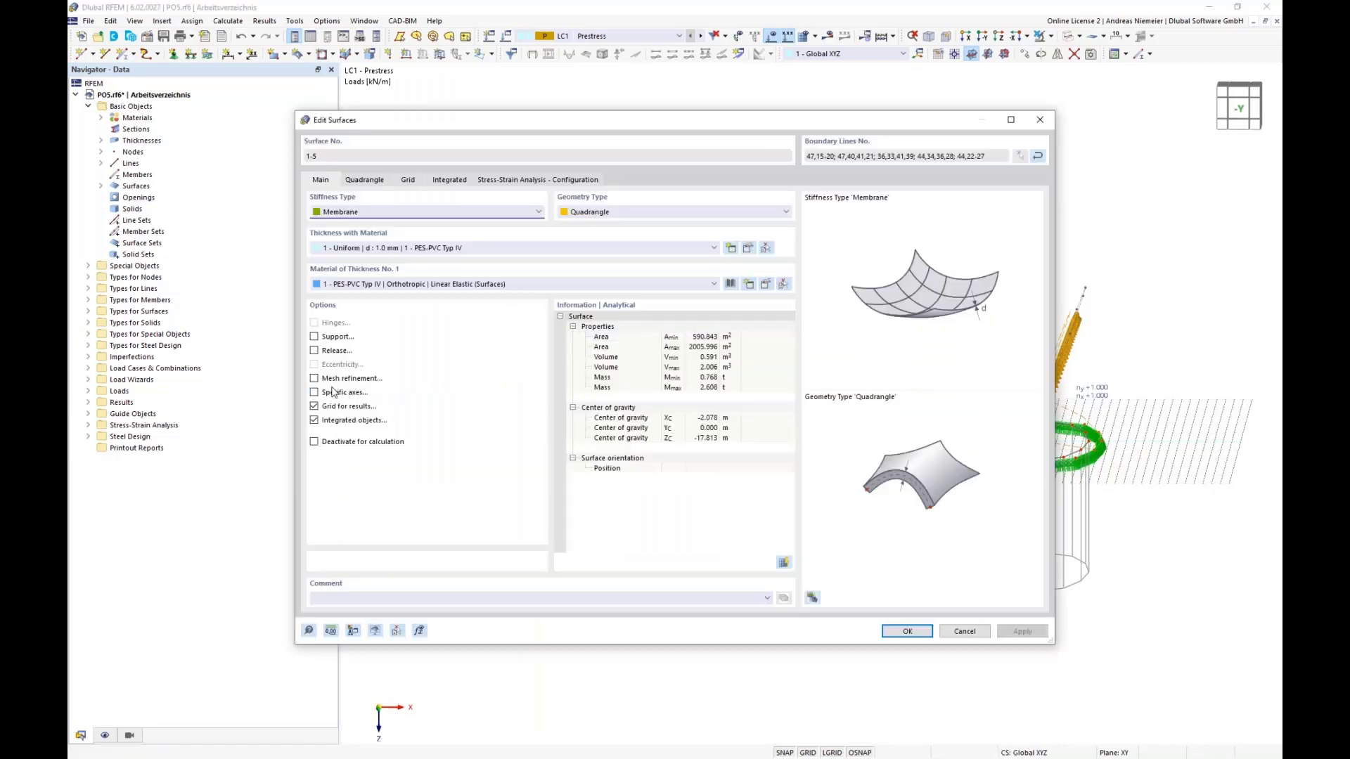
click(314, 392)
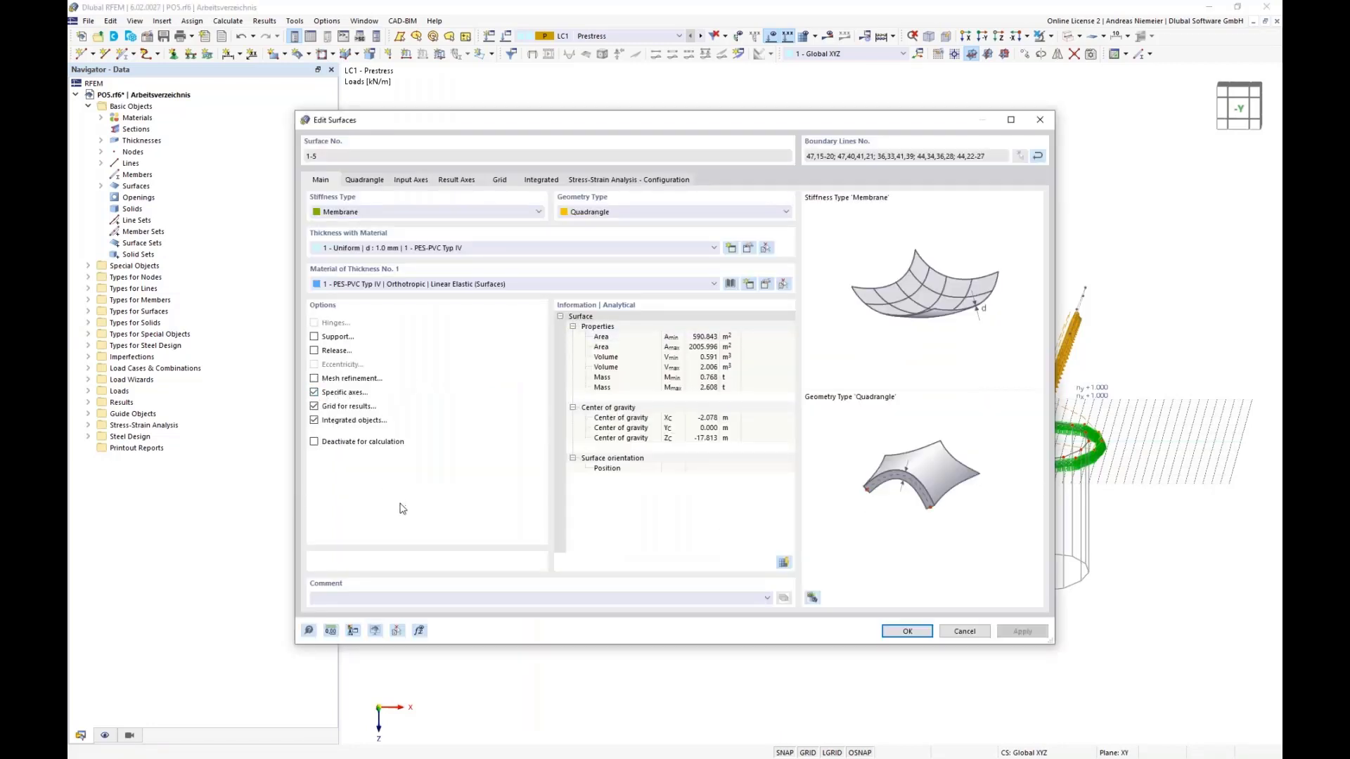
Align the x input axis of surfaces 1-5 parallel to the new 2 m line at the centre
click(411, 180)
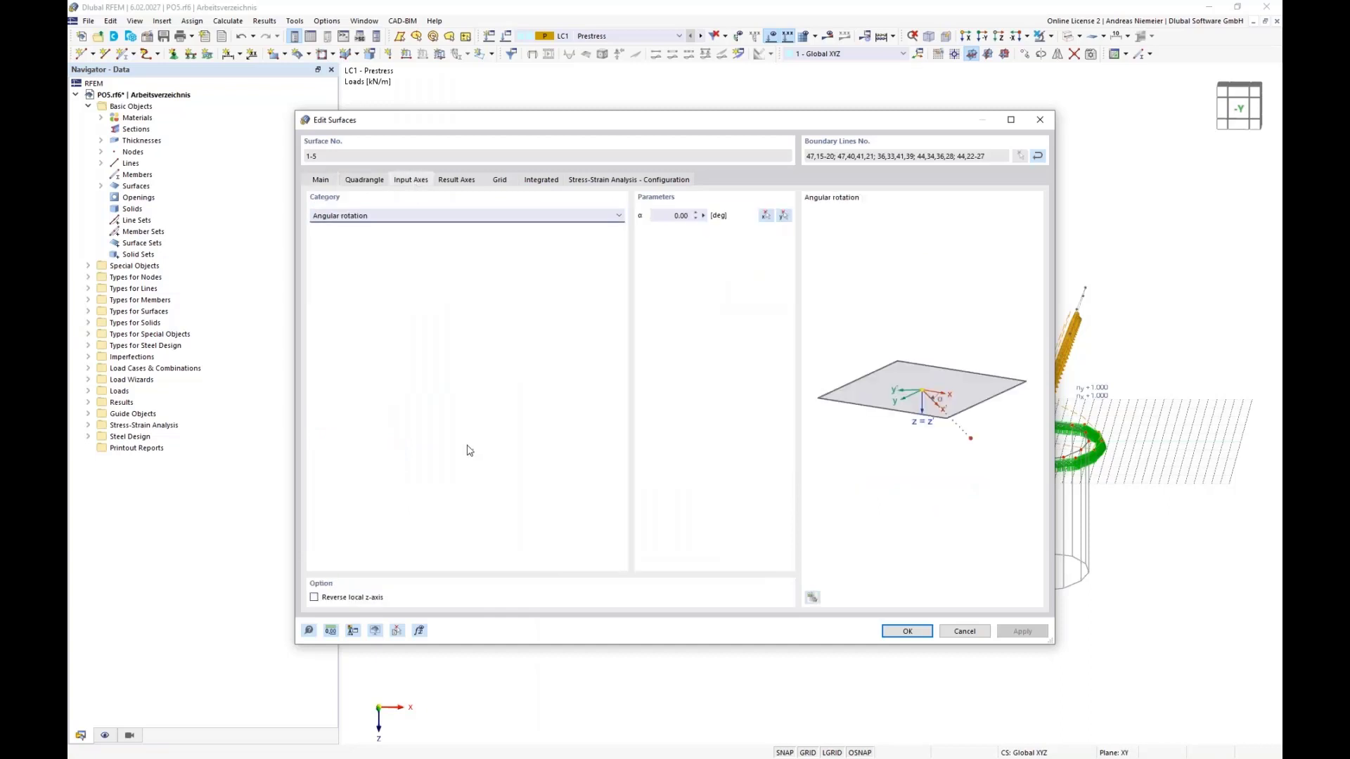
click(455, 218)
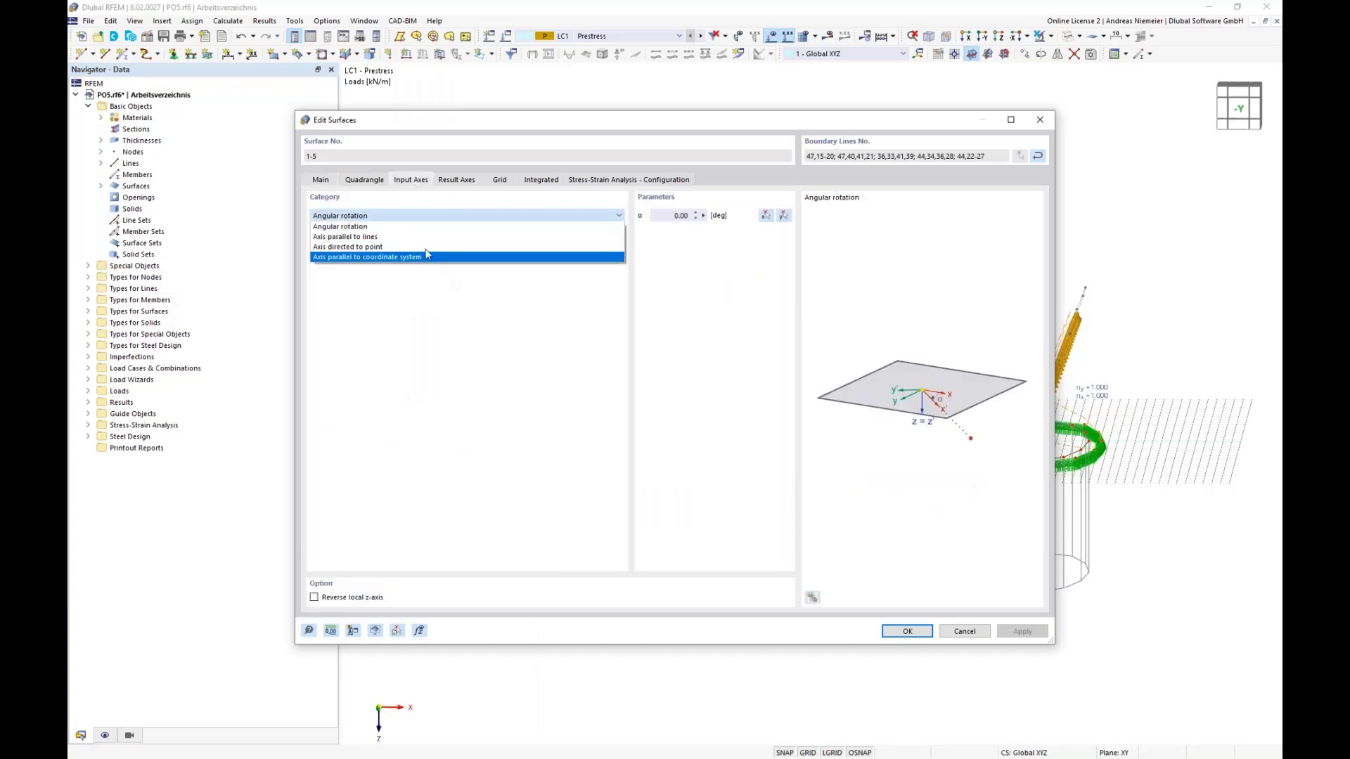
click(333, 237)
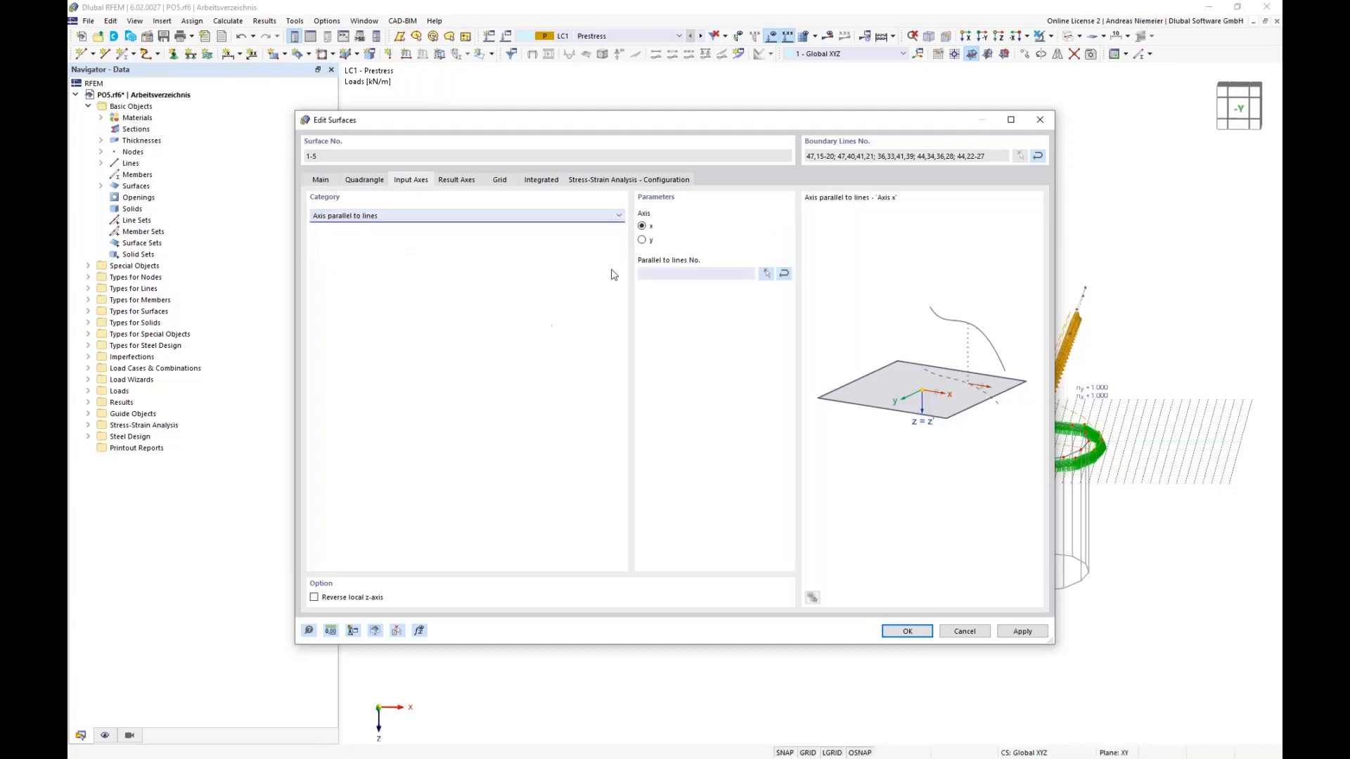
click(766, 274)
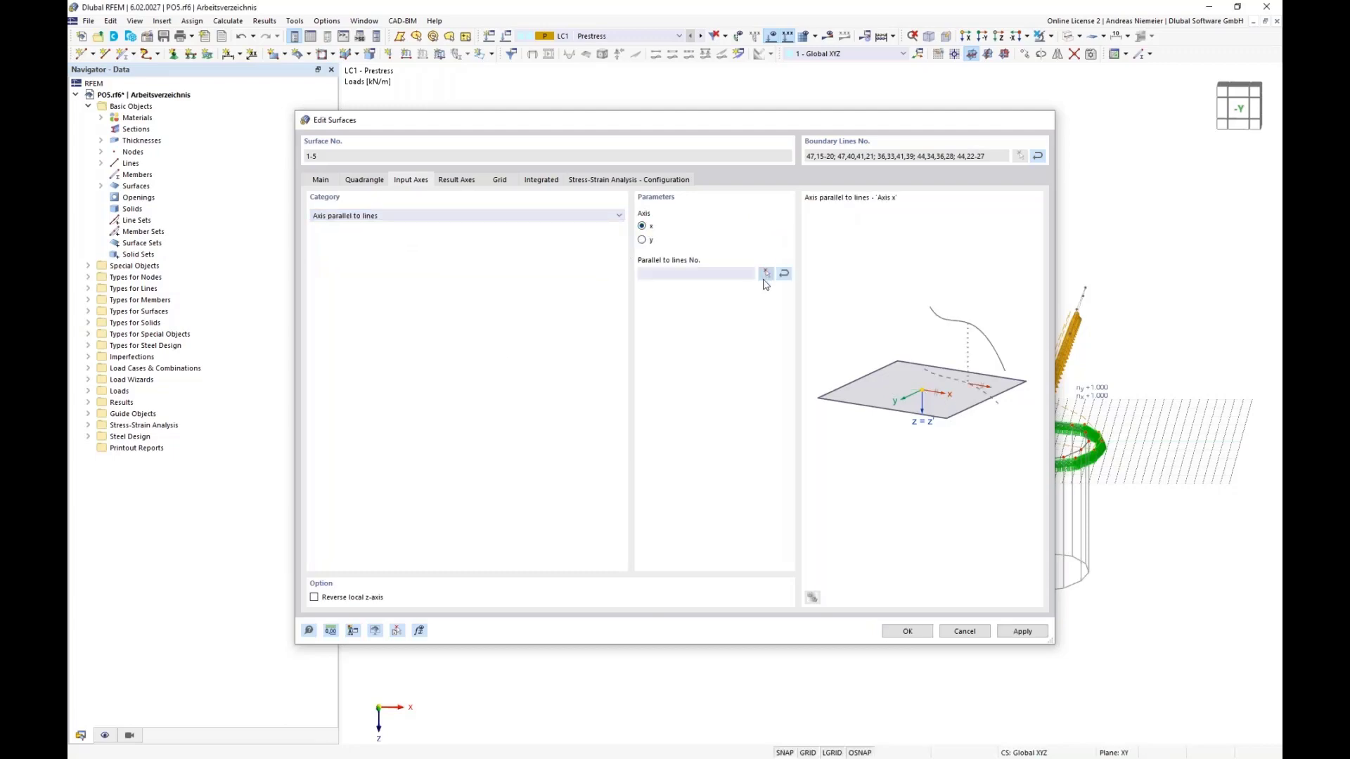
scroll(807, 436, up, 5)
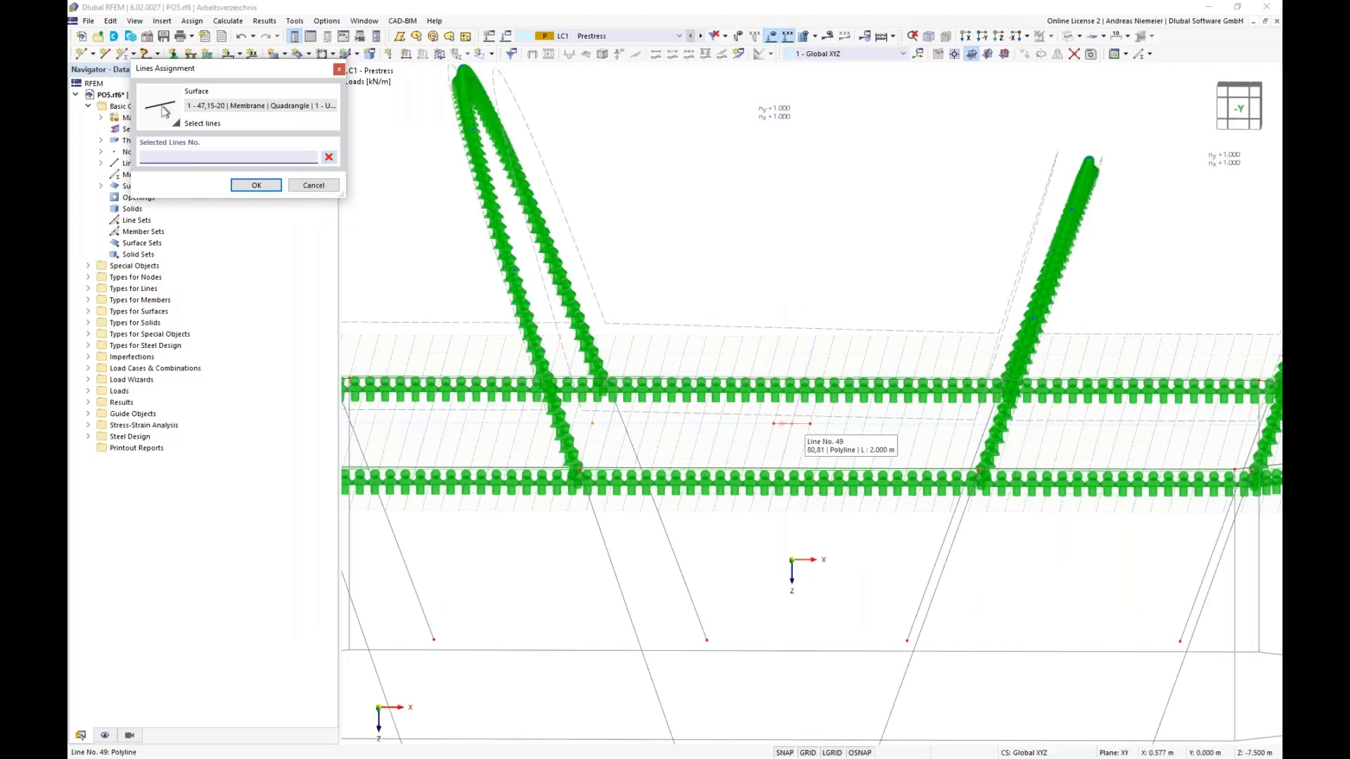
click(802, 425)
click(258, 184)
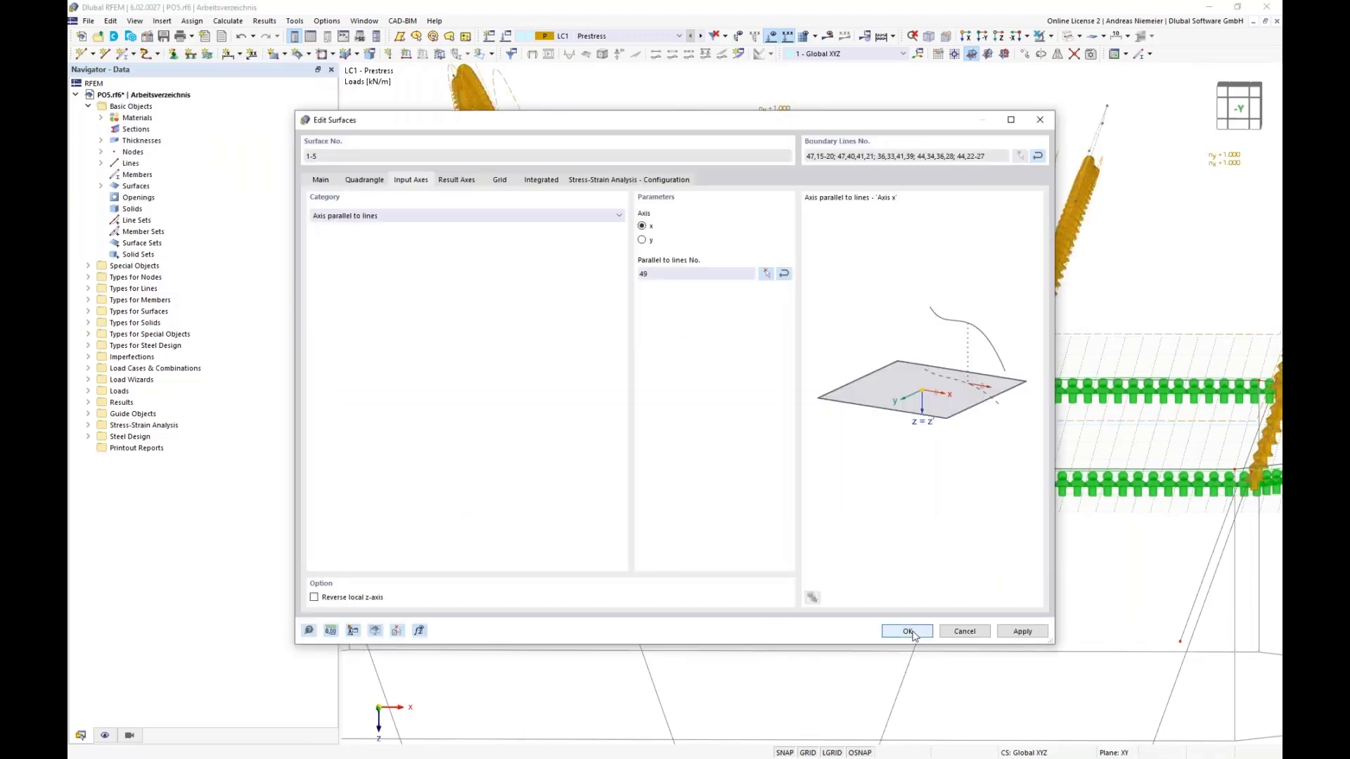
click(908, 632)
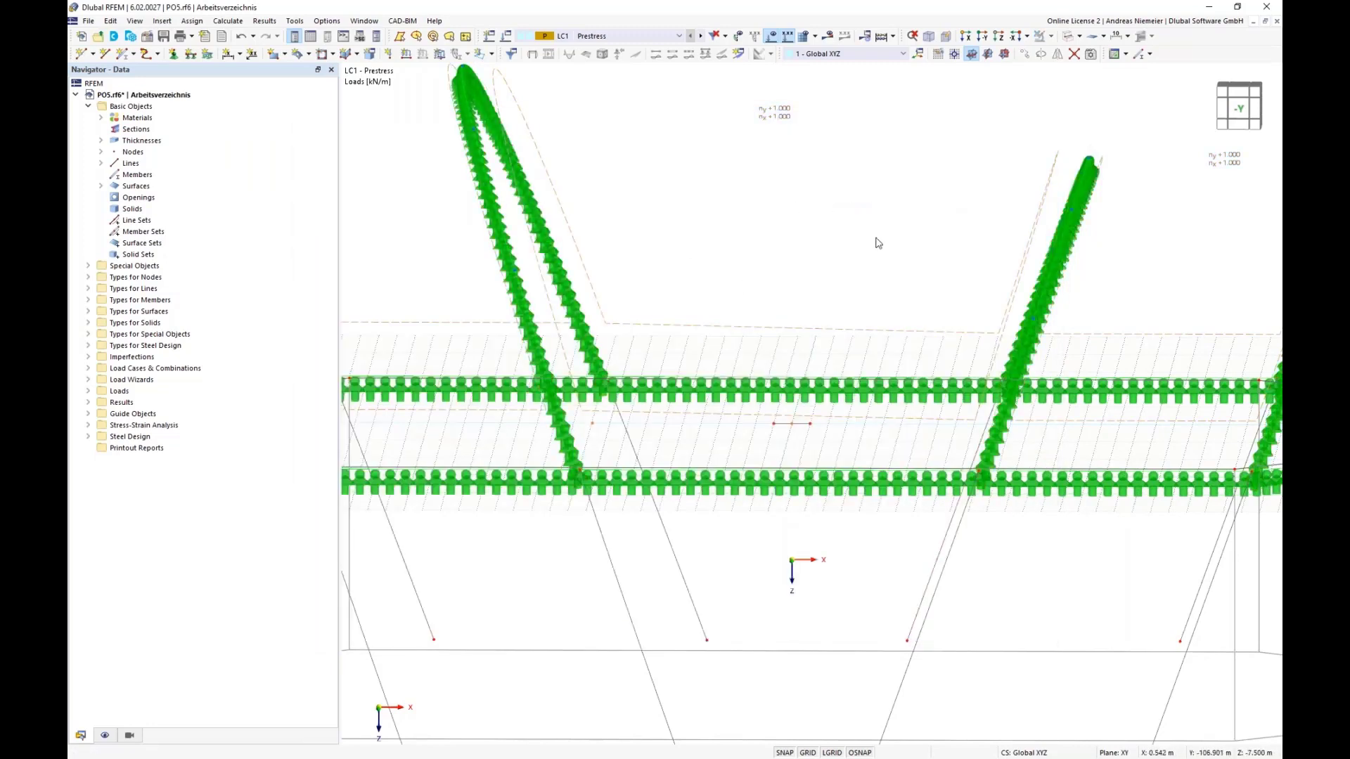
Set the middle surface's form-finding force along the Y axis to 0.5 kN/m
double_click(775, 112)
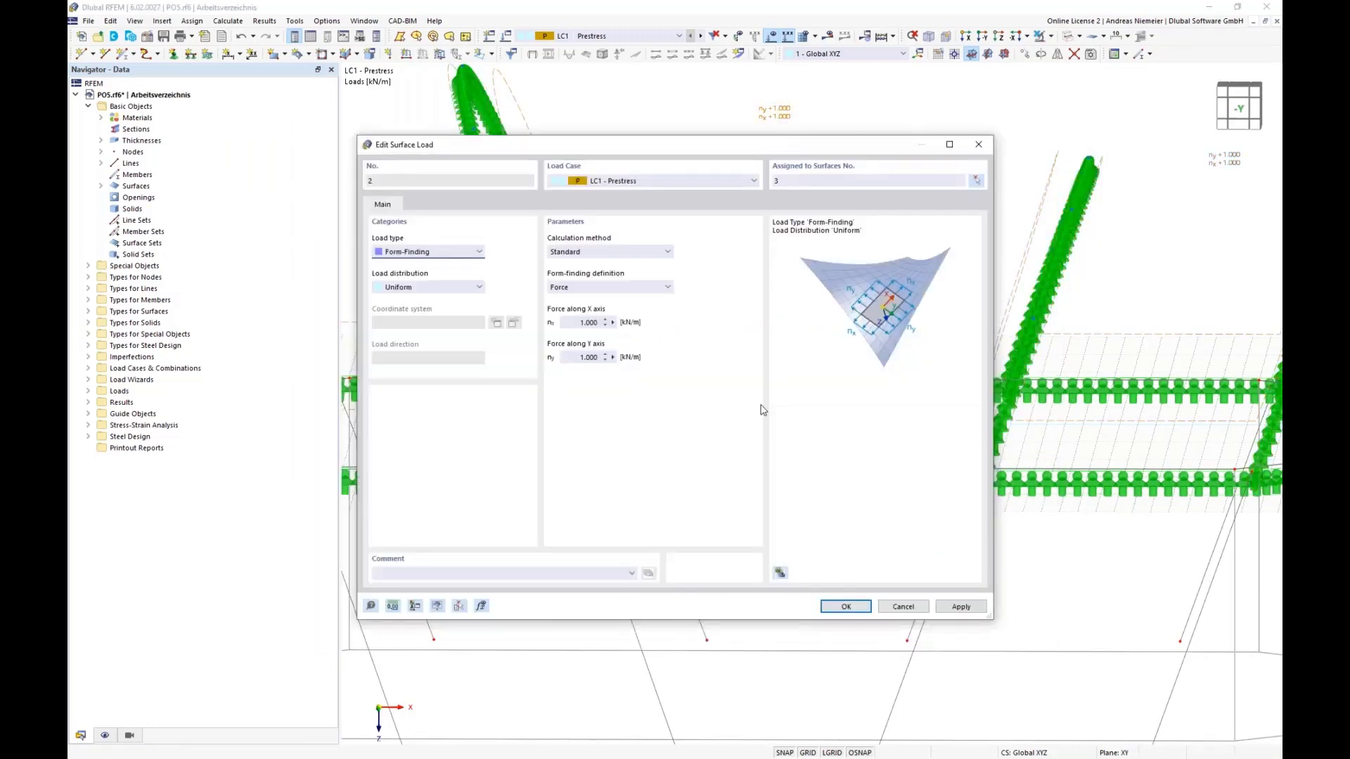
click(567, 358)
text(0,5)
click(844, 606)
Calculate load case LC1 - Prestress with the modified form-finding load
scroll(779, 255, down, 5)
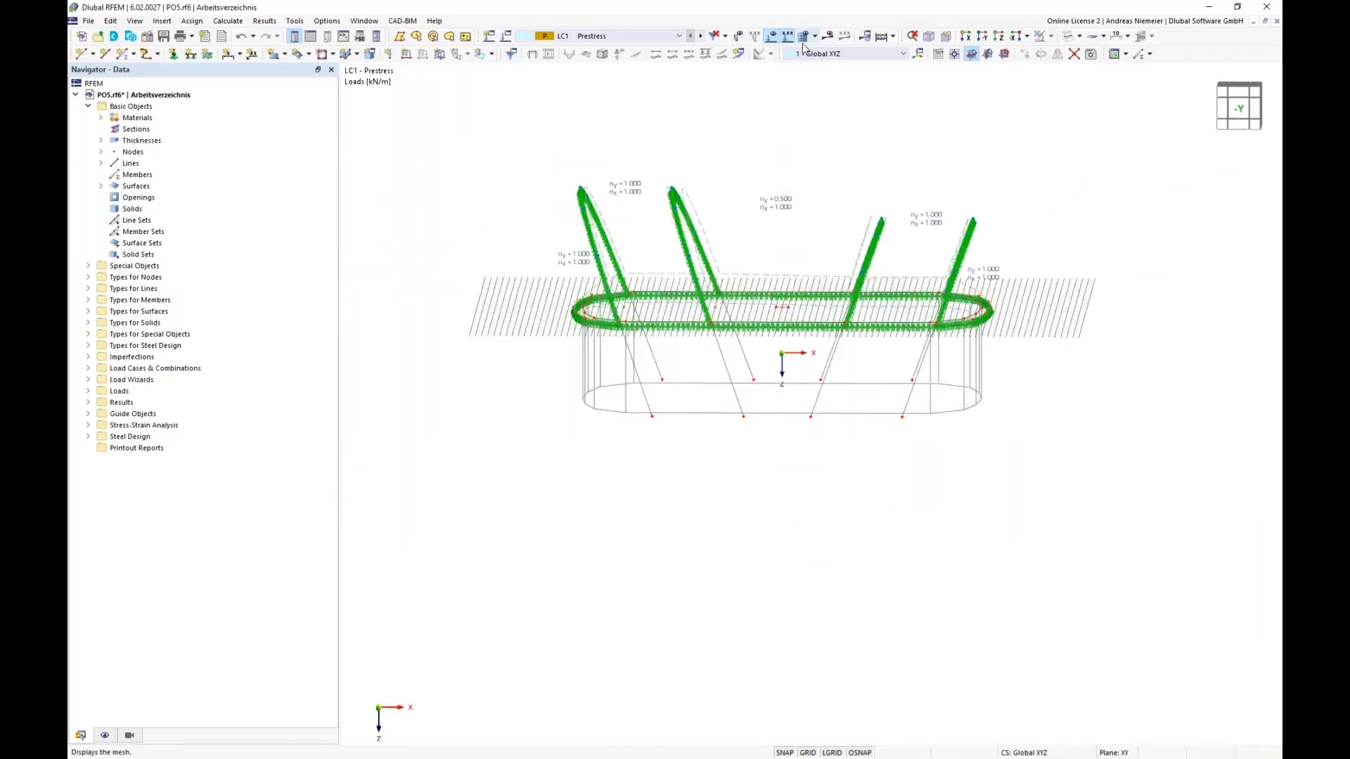
click(828, 35)
click(727, 440)
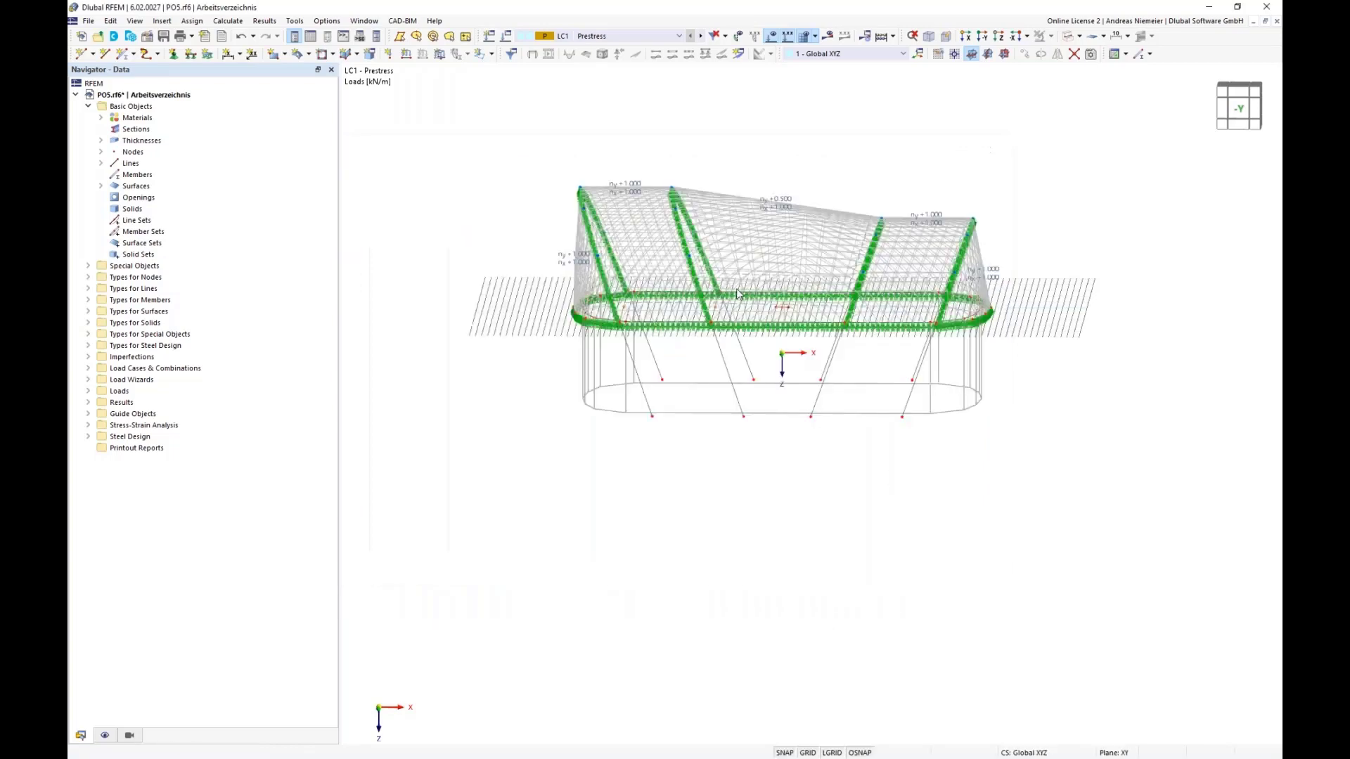
Examine the form-found shape, displaying the surface axial forces nx and finally ny
scroll(658, 204, up, 3)
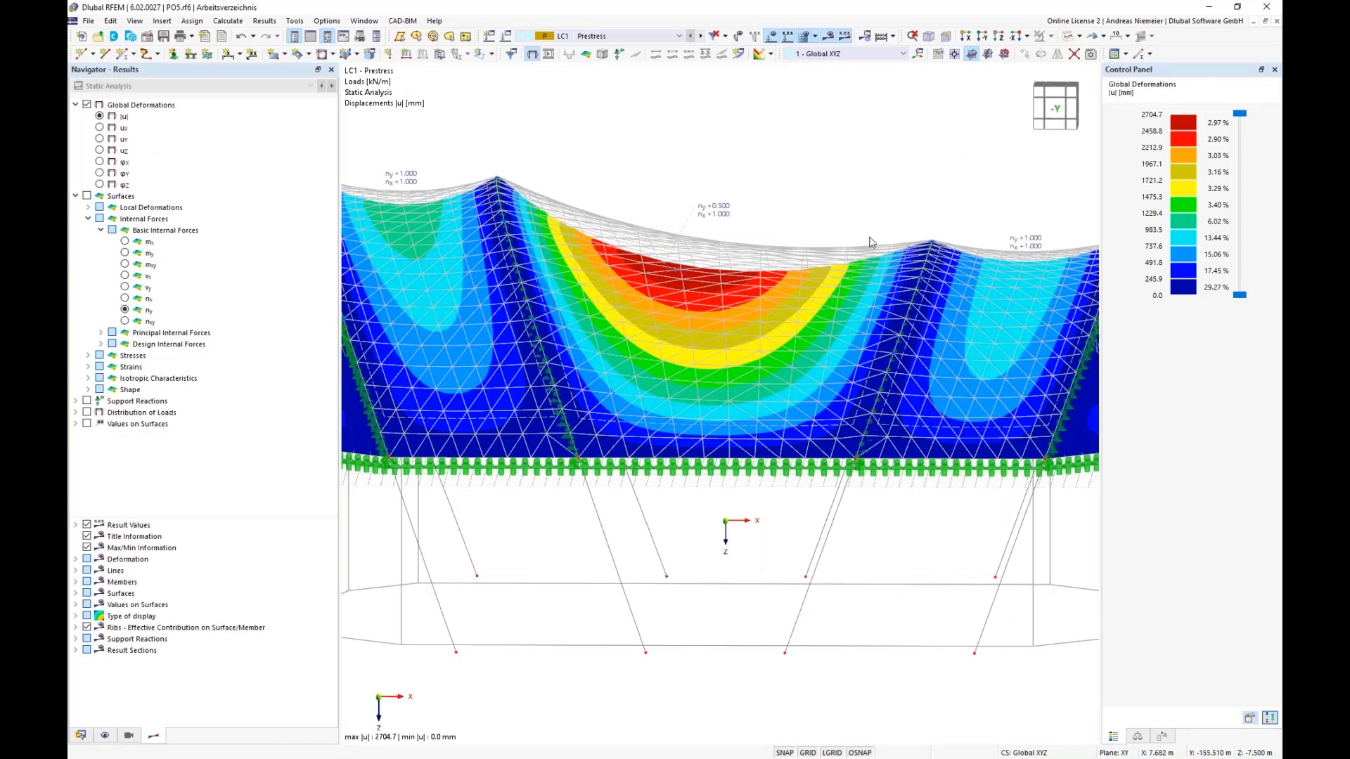
scroll(857, 251, down, 2)
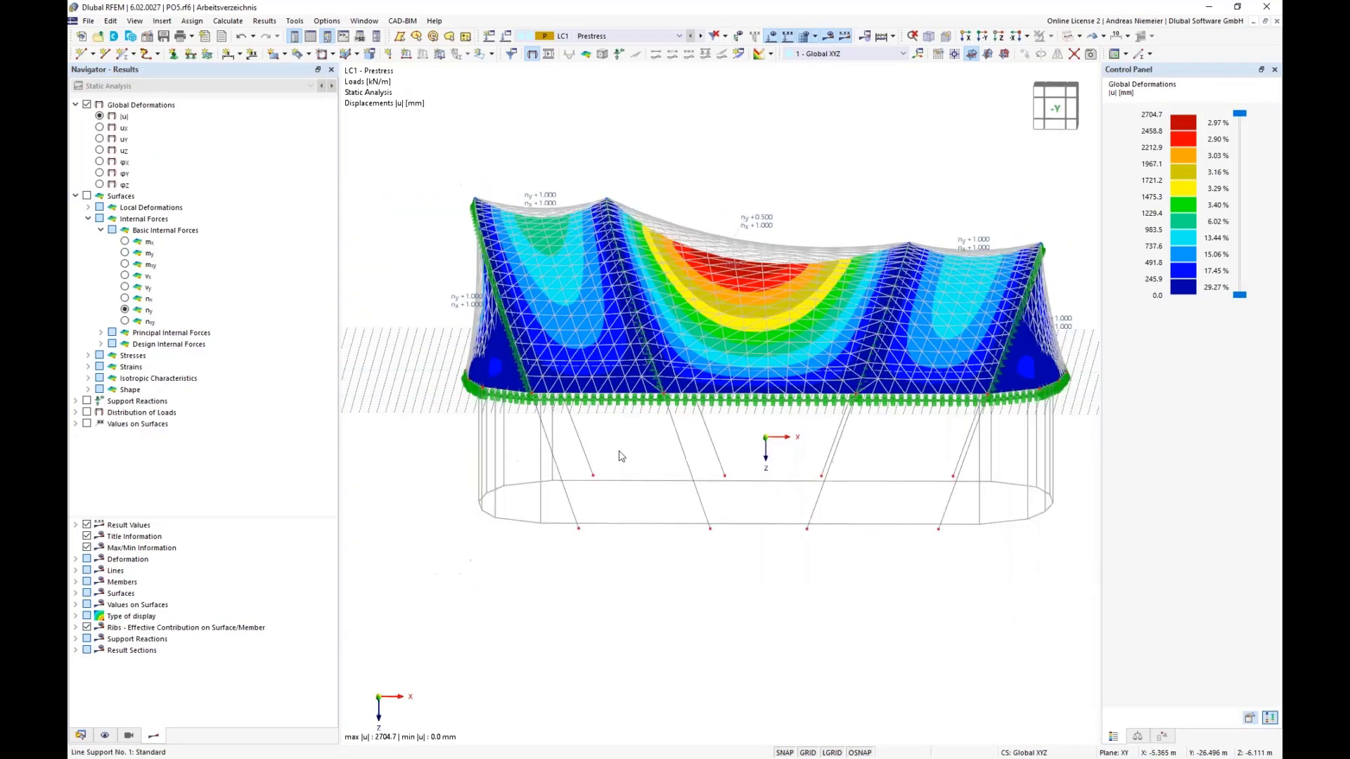
click(125, 299)
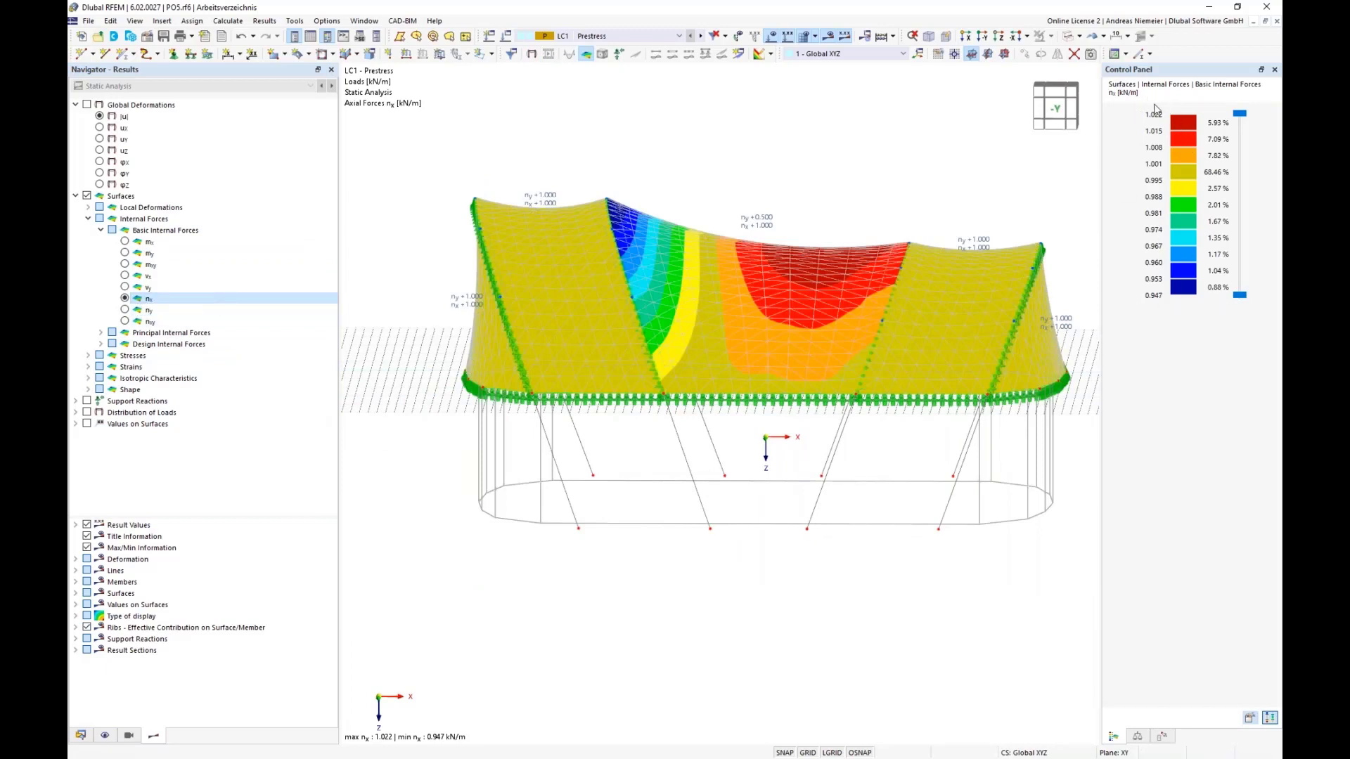
click(126, 310)
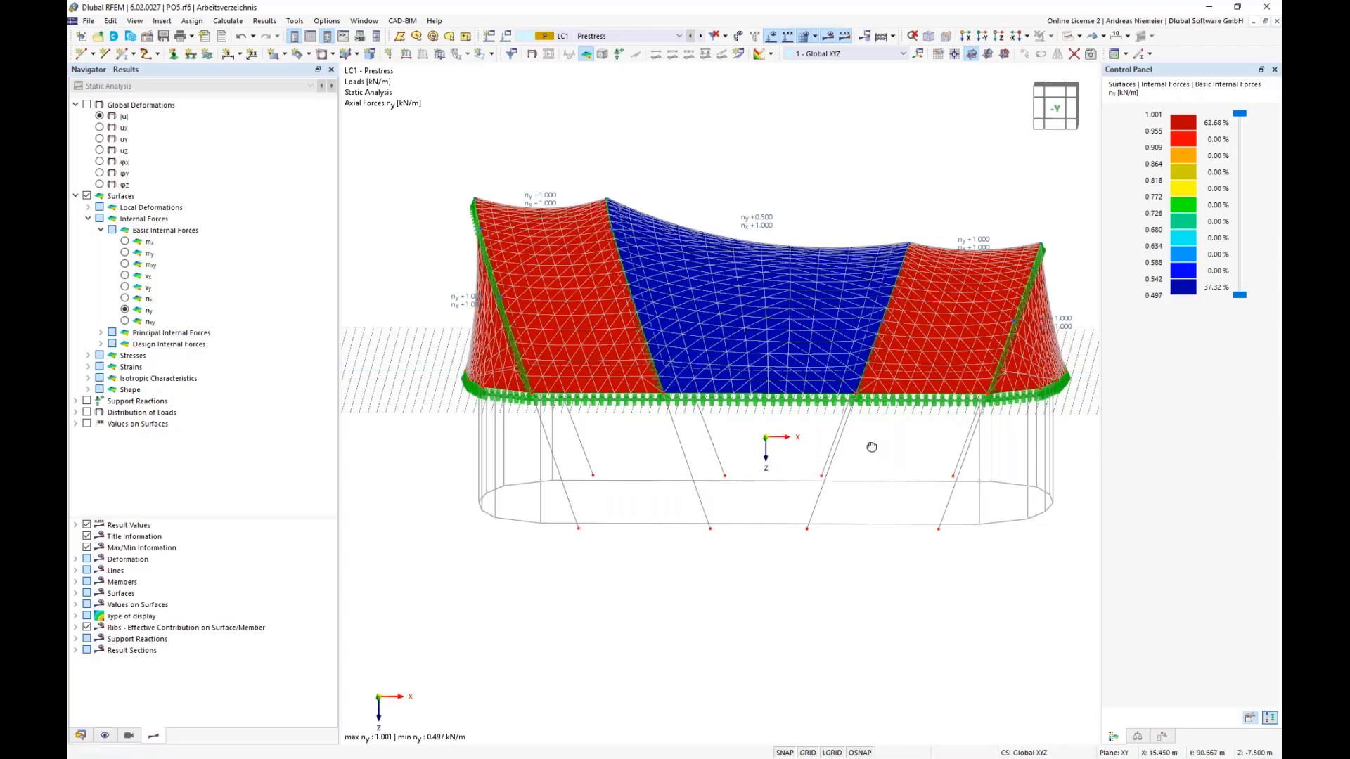
Hide the surface results and display the support reactions of load case LC1 instead
mouse_move(872, 448)
ctrl+middle_down()
mouse_move(669, 450)
mouse_move(740, 459)
mouse_move(882, 442)
mouse_move(874, 426)
ctrl+middle_up()
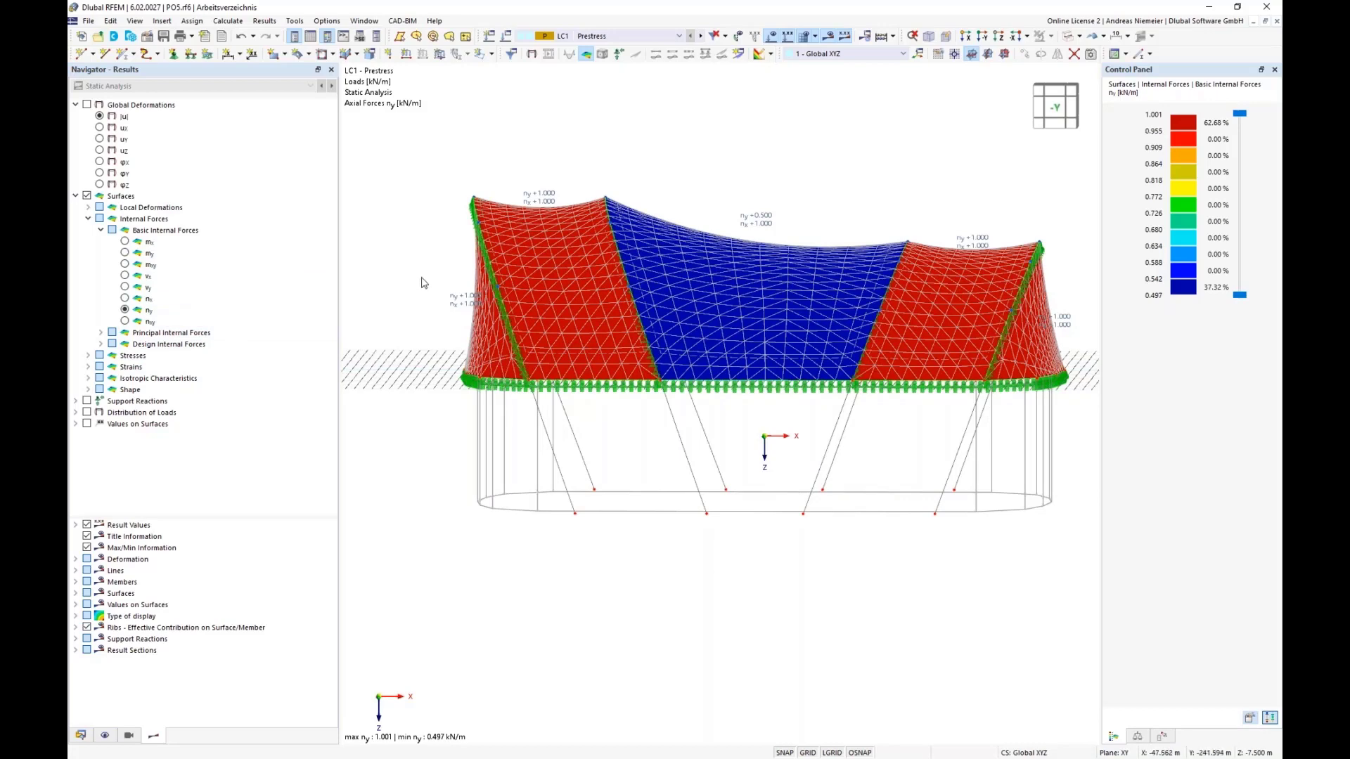
ctrl+middle_drag(422, 281, 417, 276)
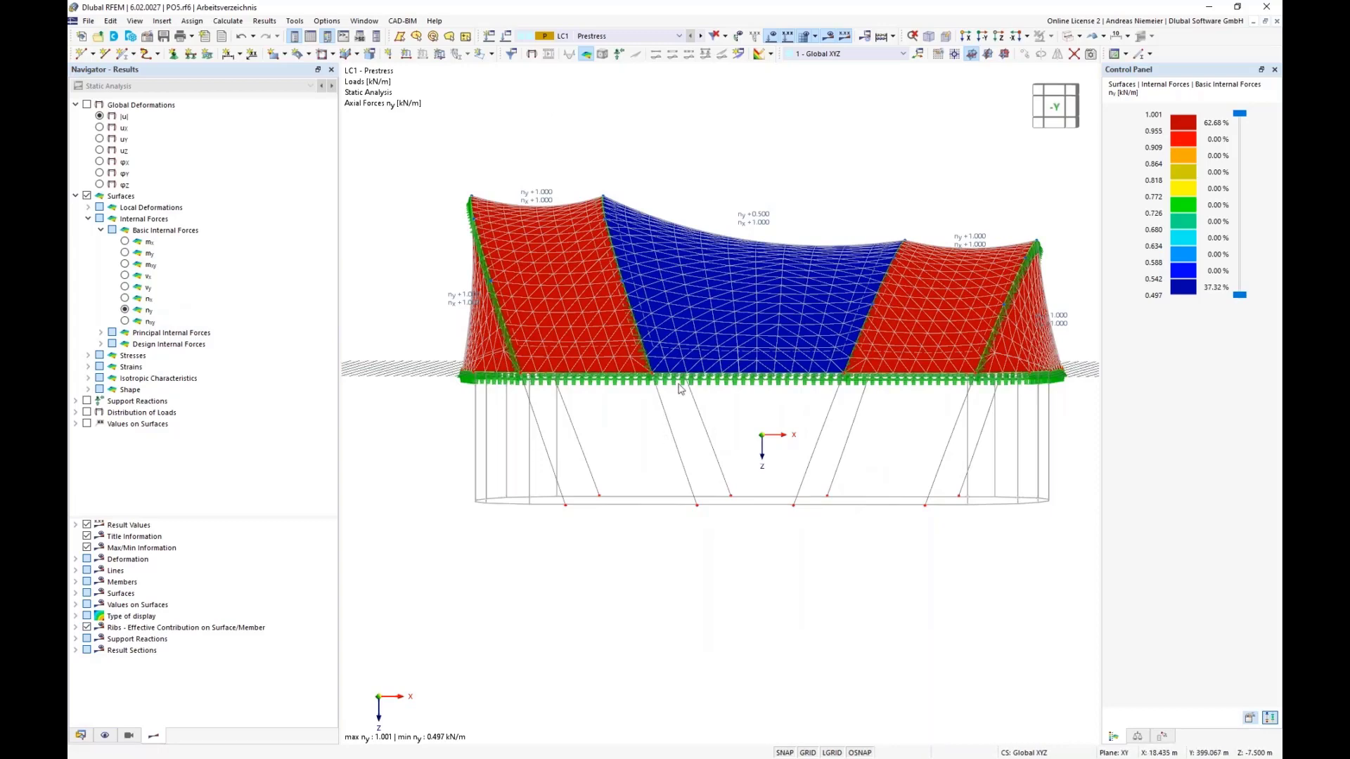
scroll(687, 566, down, 3)
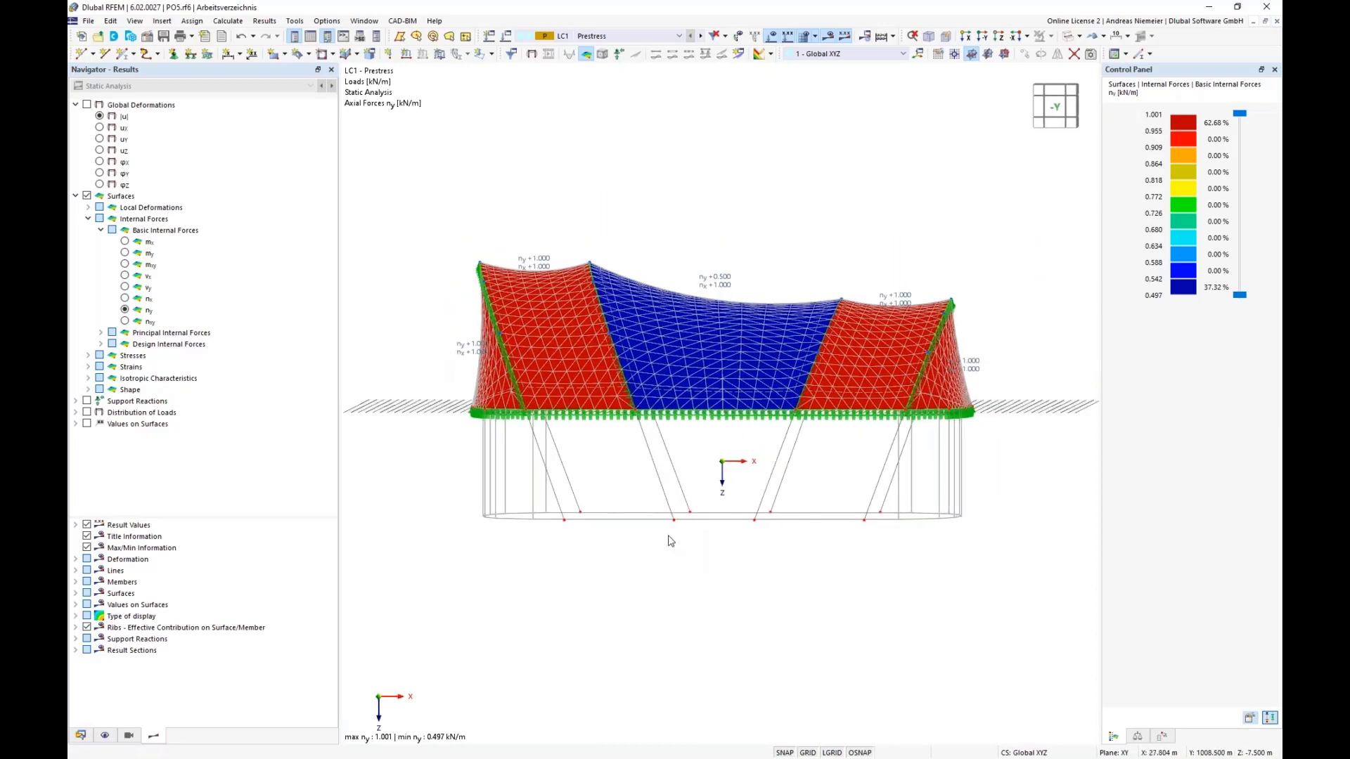
scroll(670, 541, up, 1)
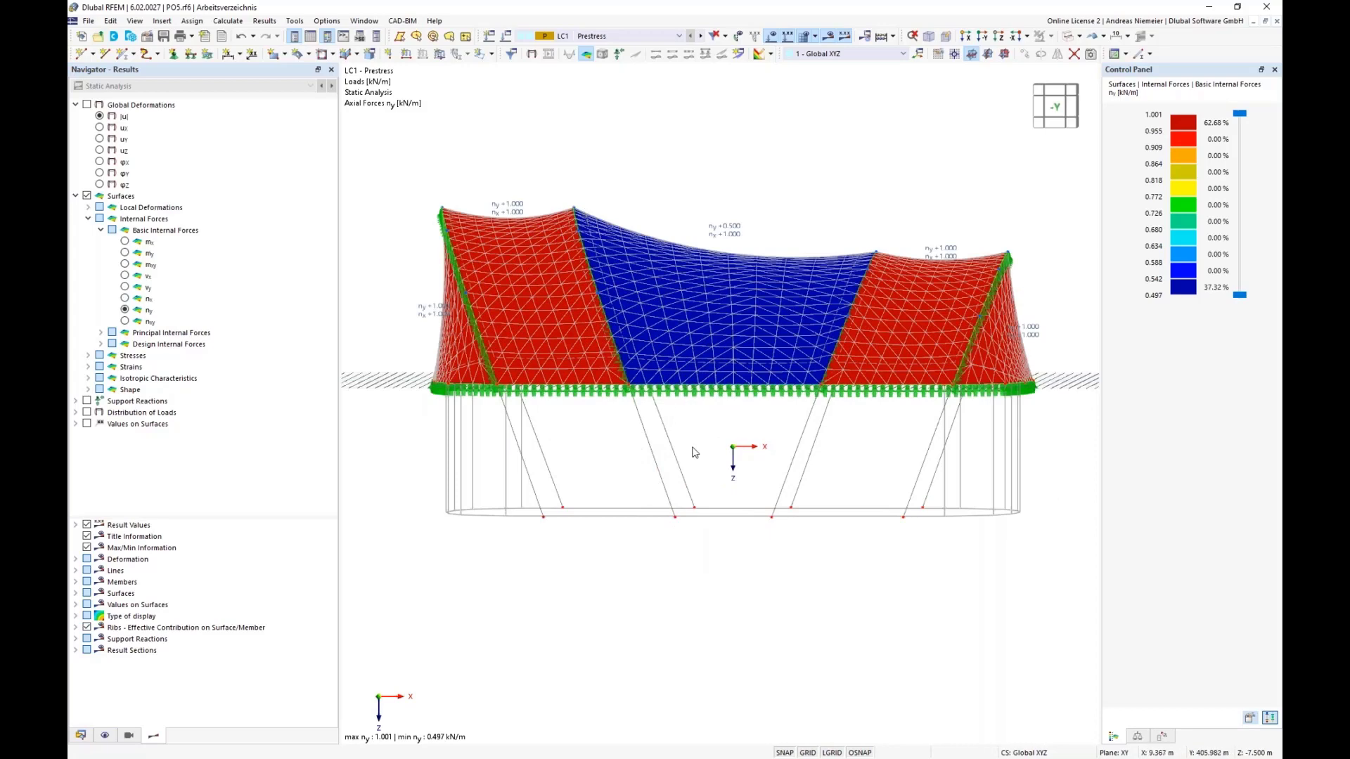
scroll(616, 361, up, 1)
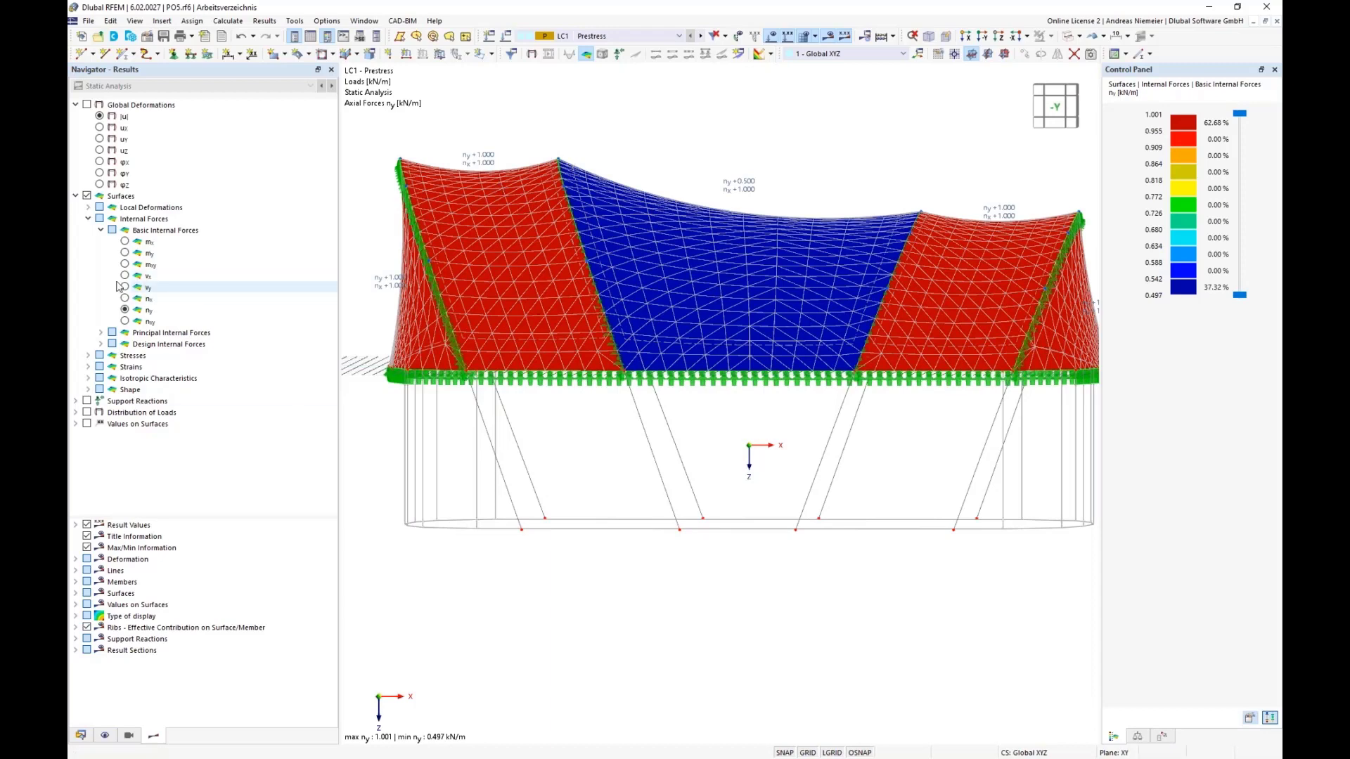
click(86, 195)
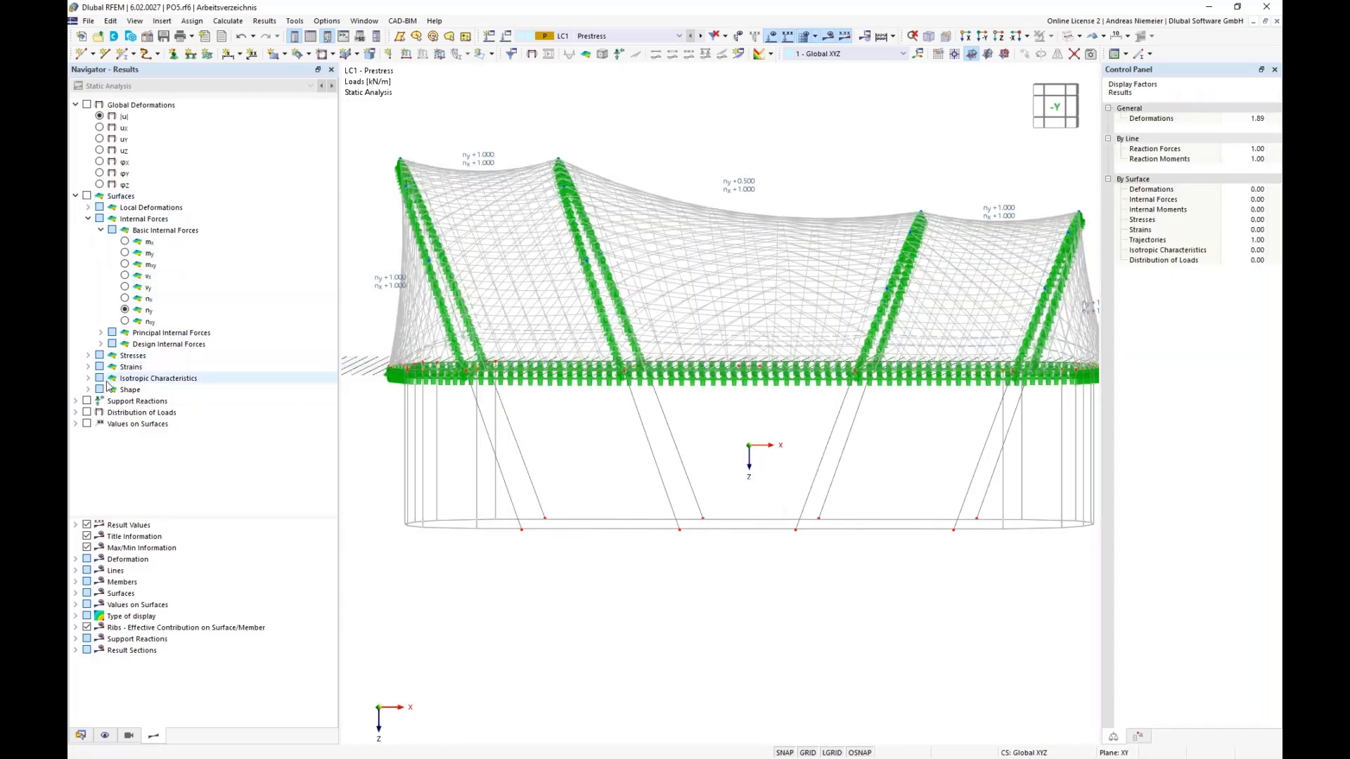
click(88, 401)
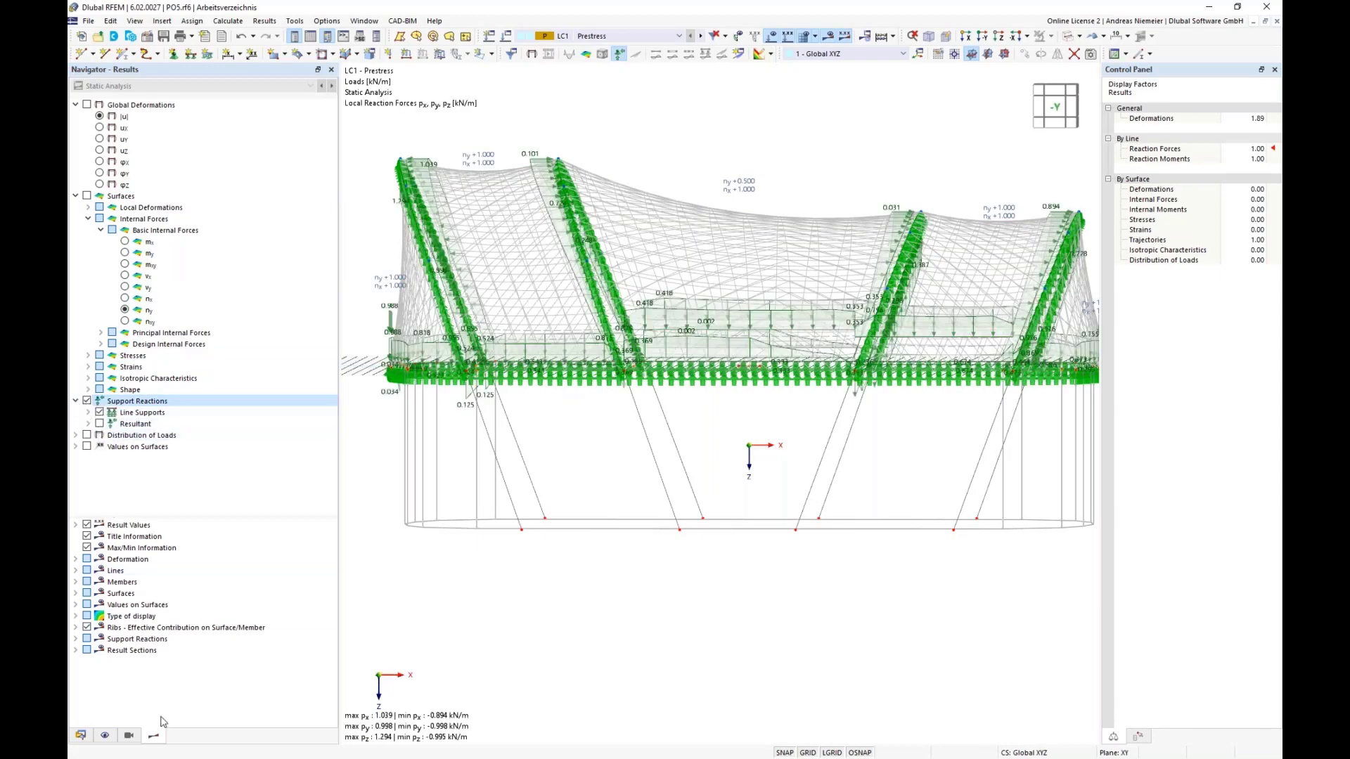
middle_drag(637, 470, 618, 492)
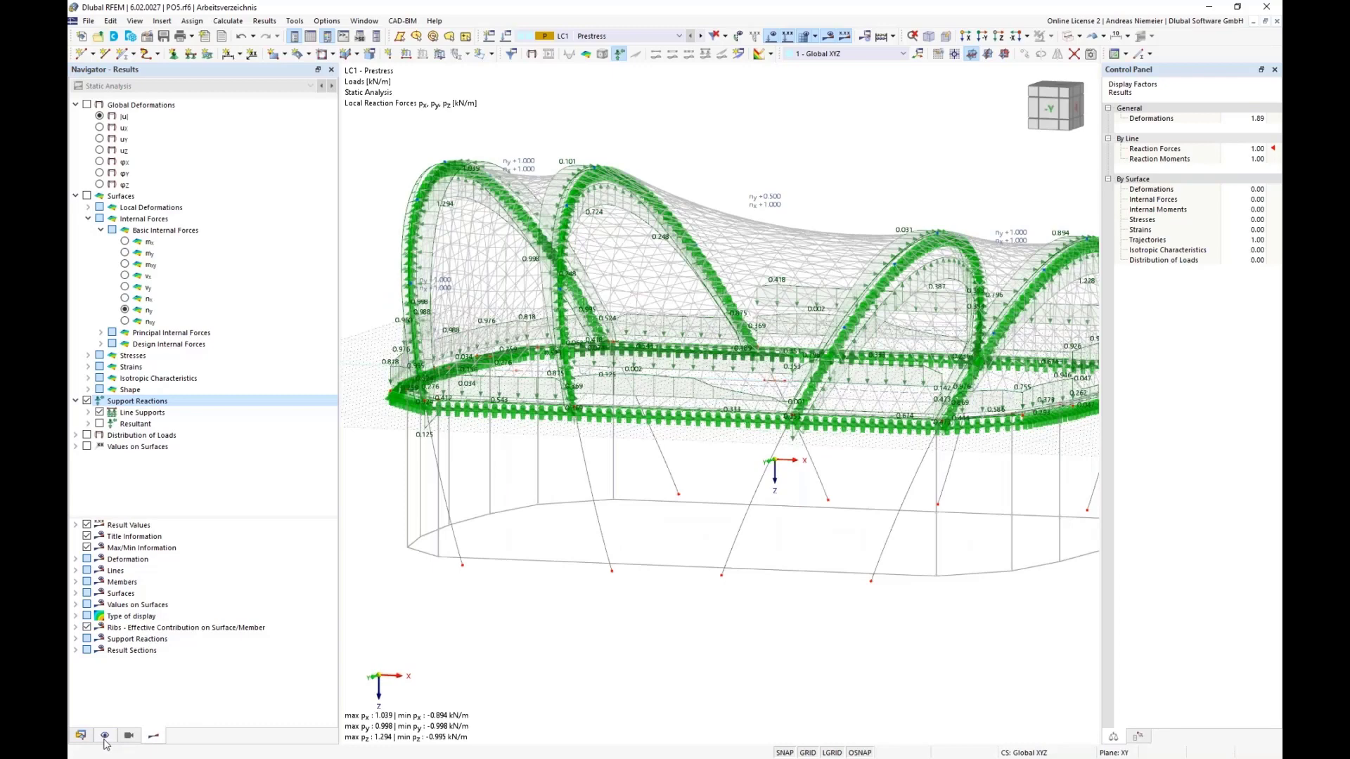
Hide the mesh and the types for lines so the line support symbols do not cover the reaction diagrams
click(803, 37)
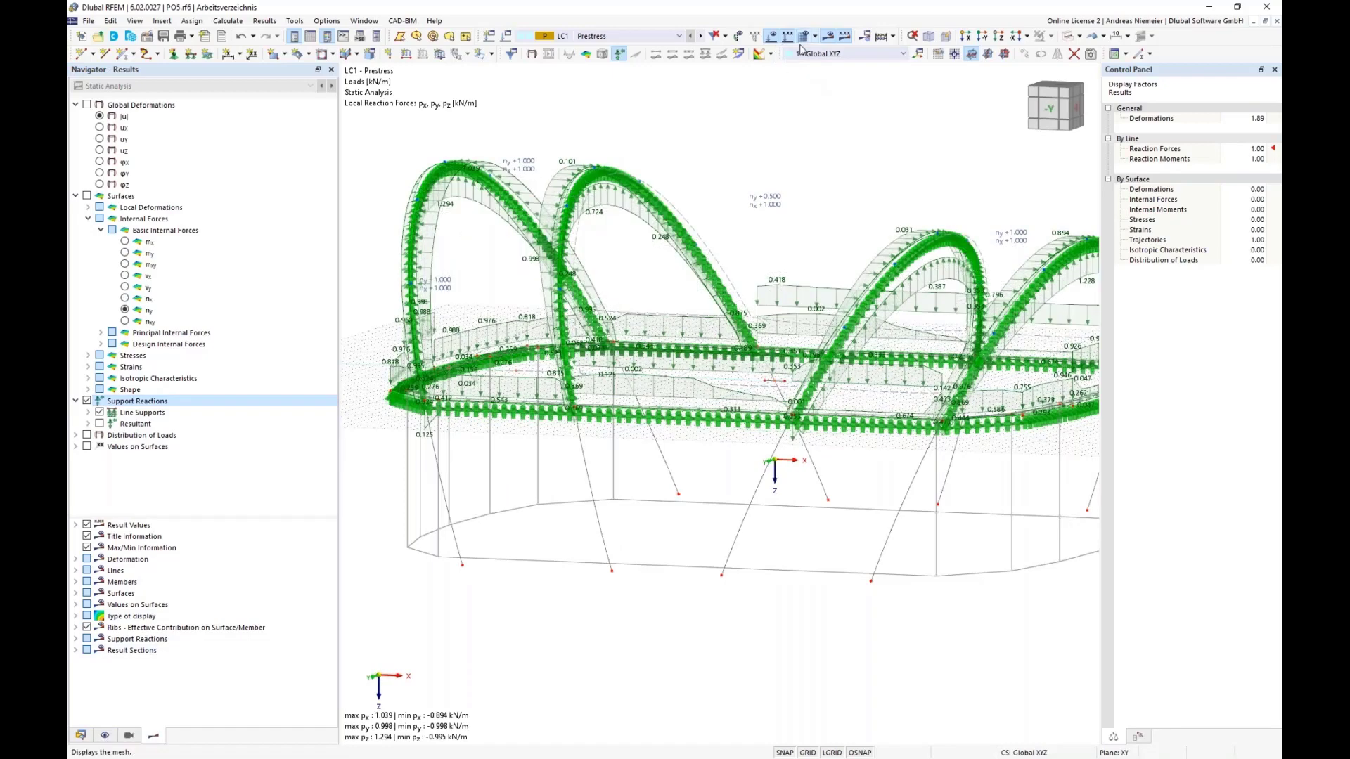
click(129, 736)
click(105, 736)
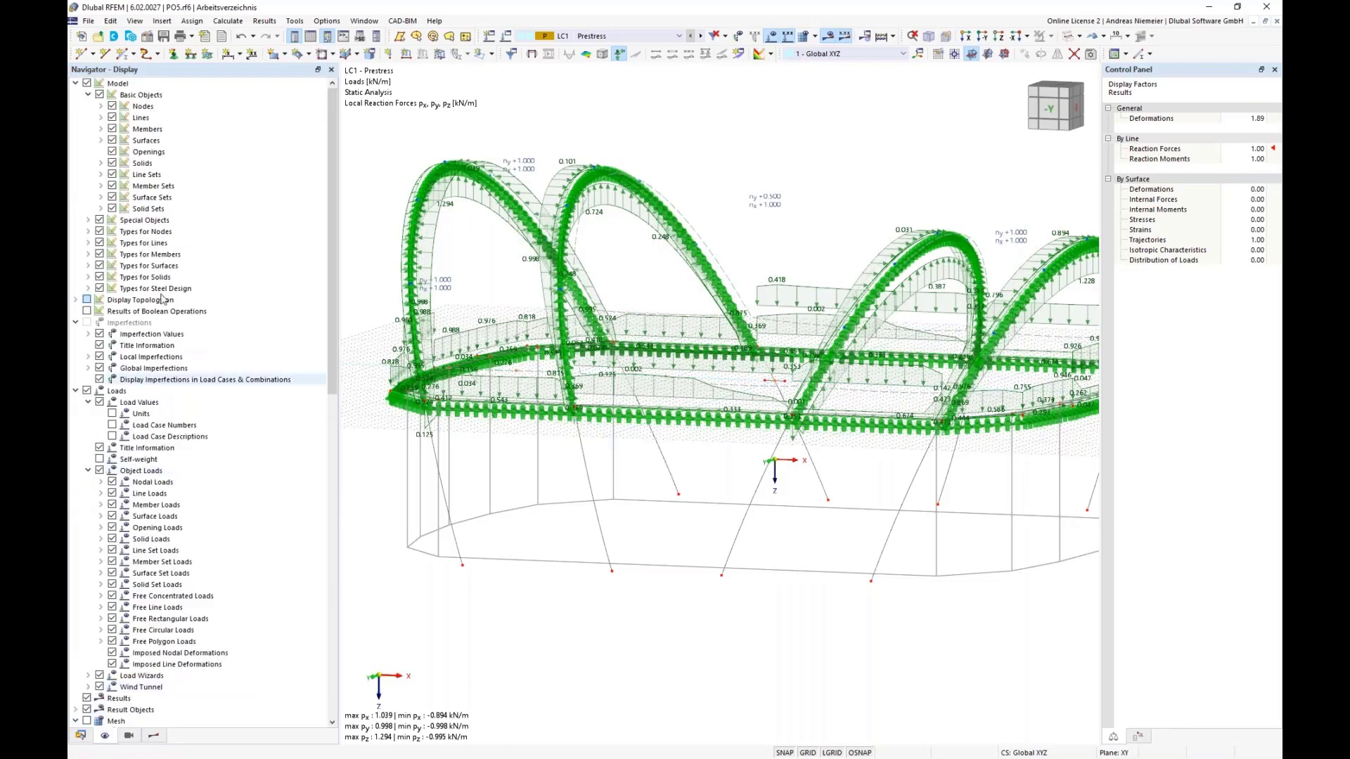
click(99, 243)
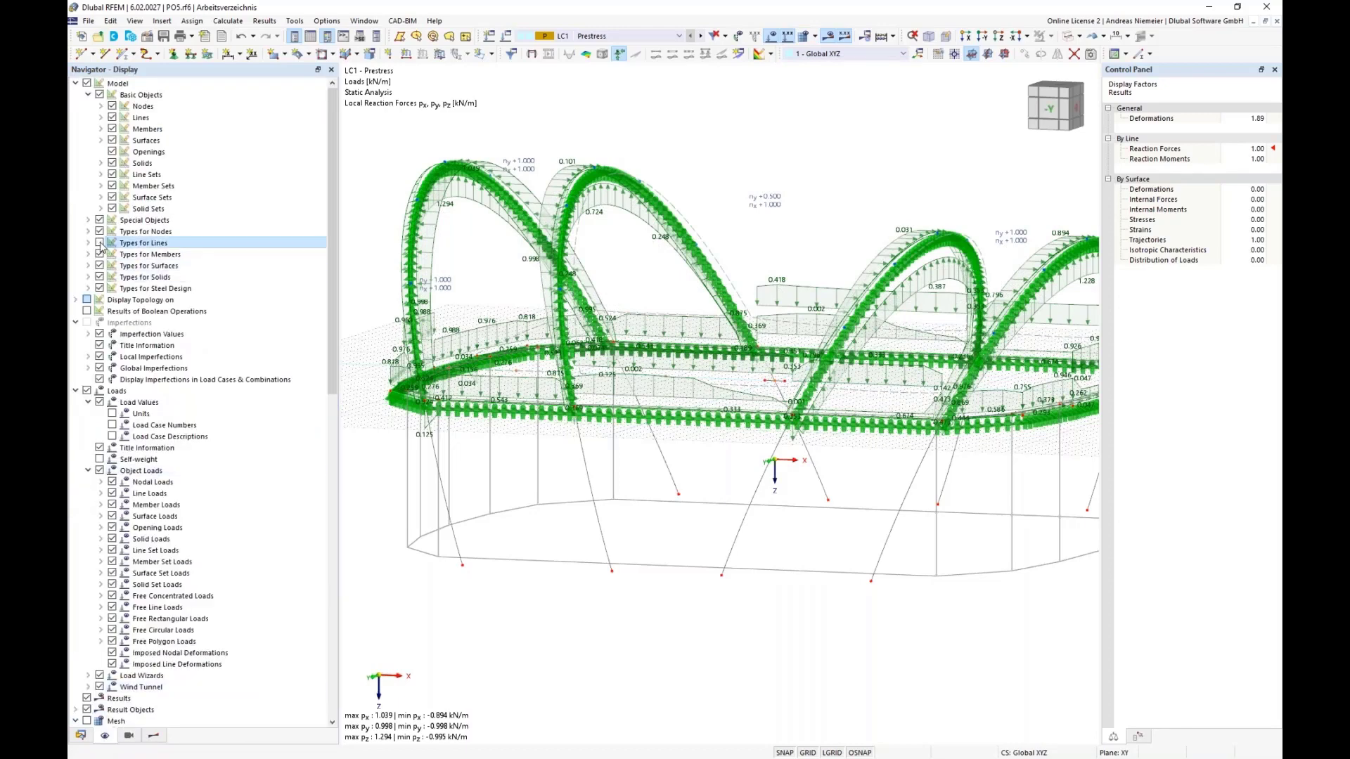
click(154, 737)
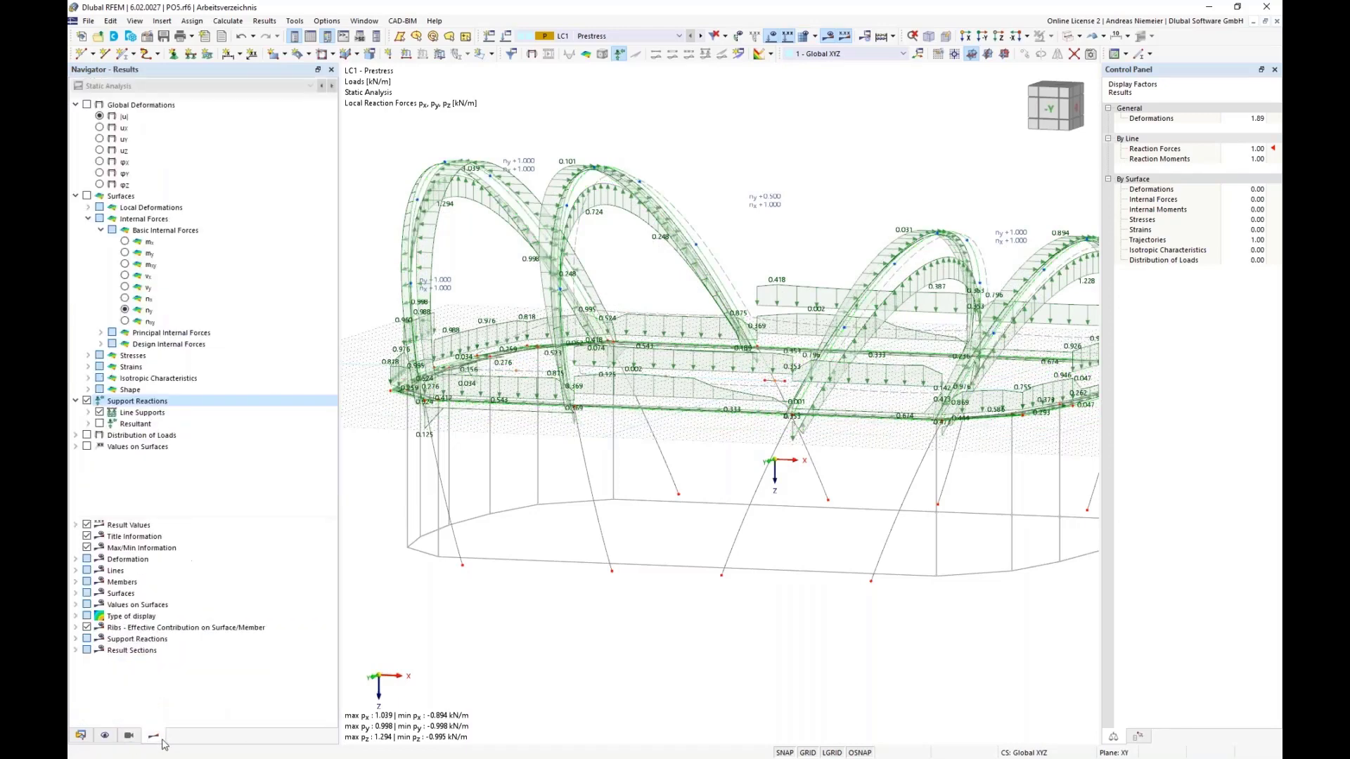
Show only the local pz reaction of the line supports and examine it along the arches and base edge
click(88, 413)
click(112, 458)
click(112, 458)
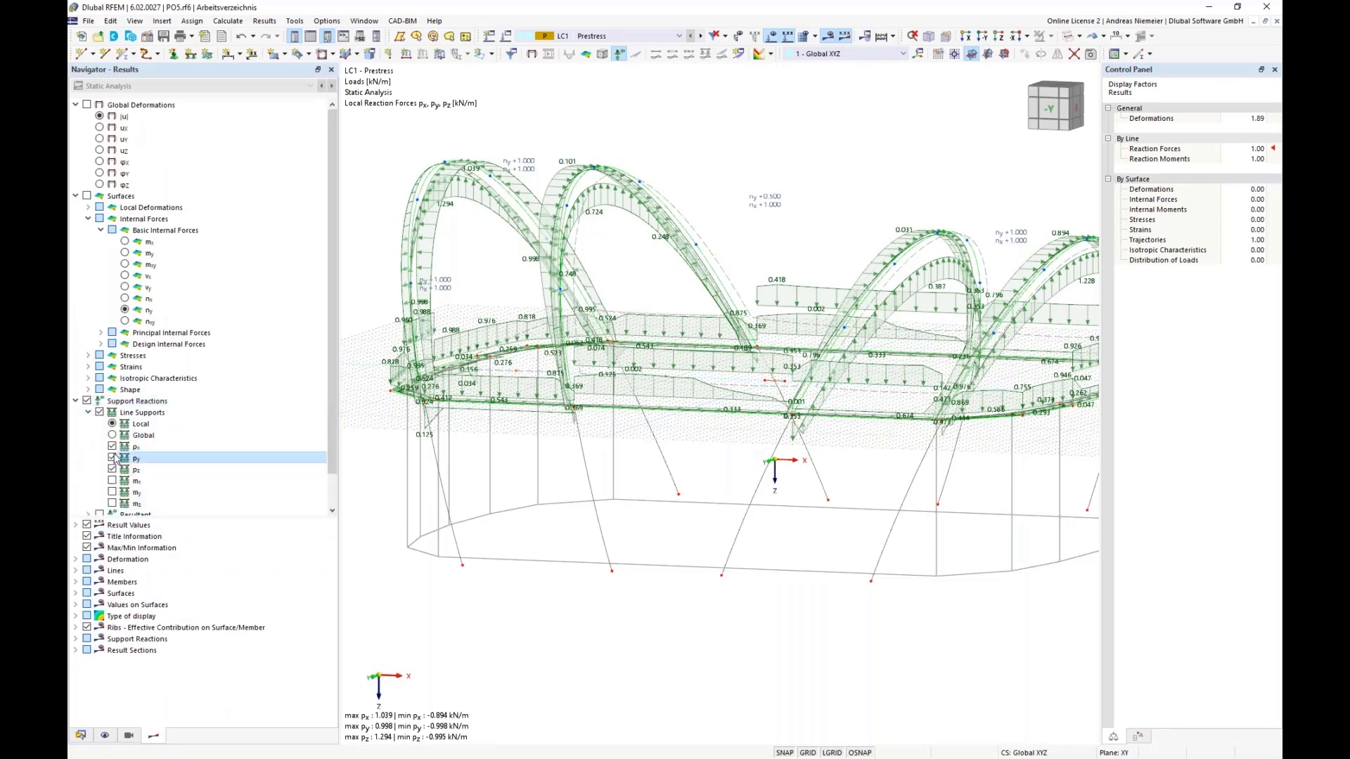
click(113, 446)
ctrl+middle_drag(534, 454, 560, 482)
scroll(593, 236, up, 2)
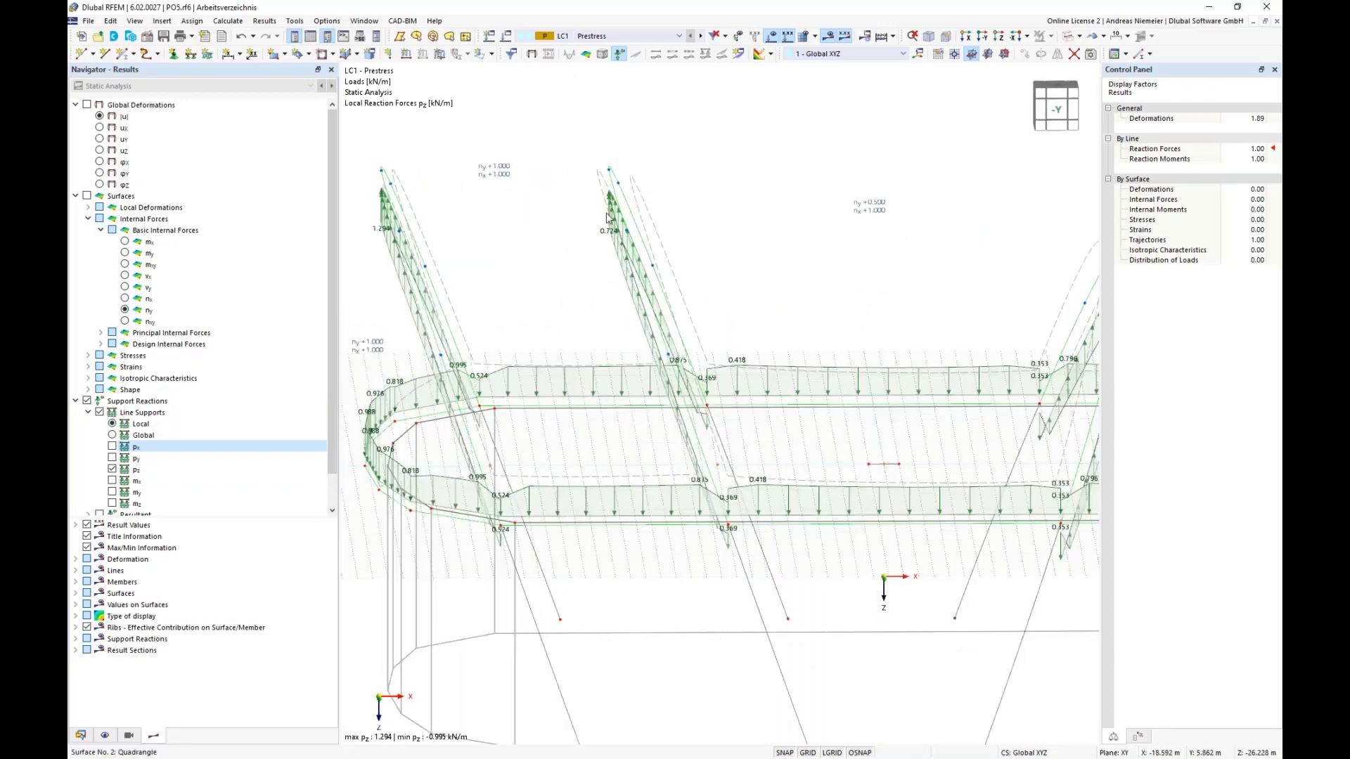
scroll(601, 299, down, 3)
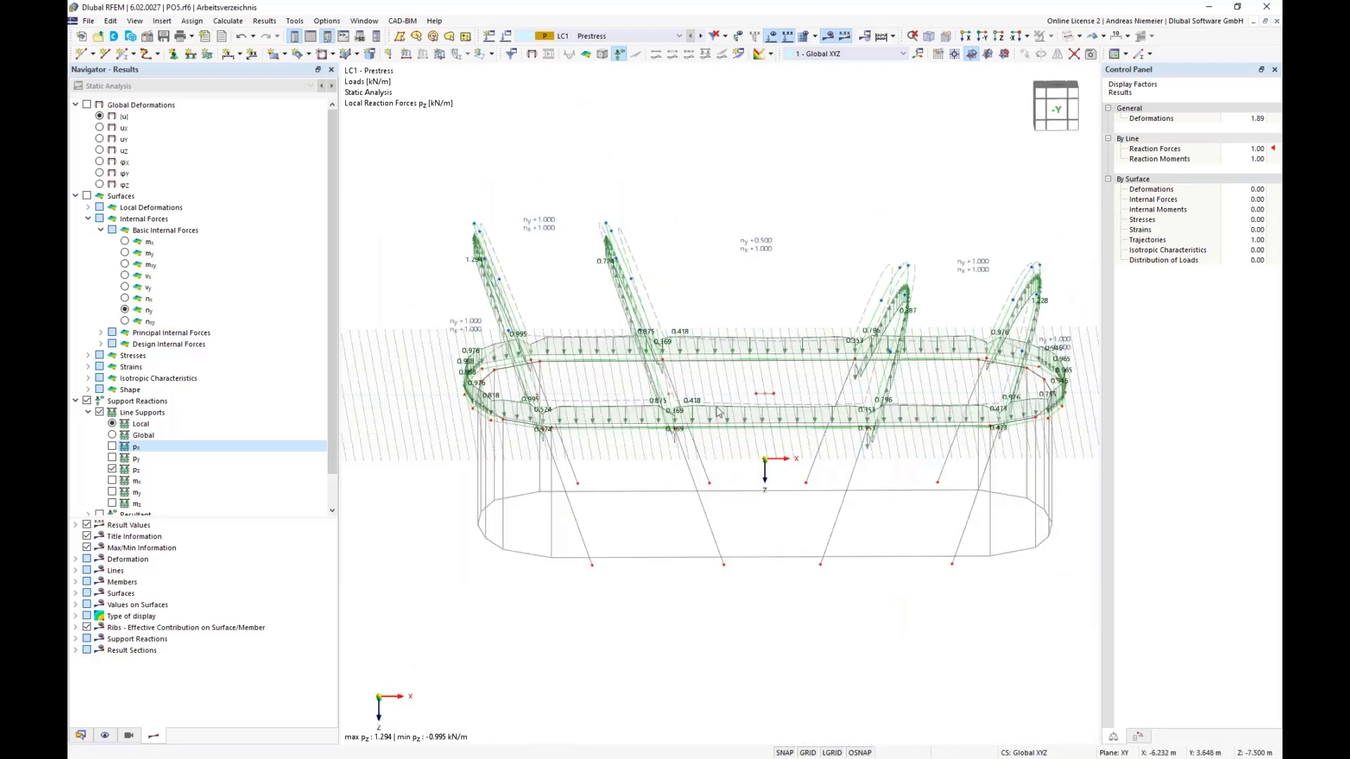
Display the local line support reaction px instead of pz and examine it along the arches
click(112, 446)
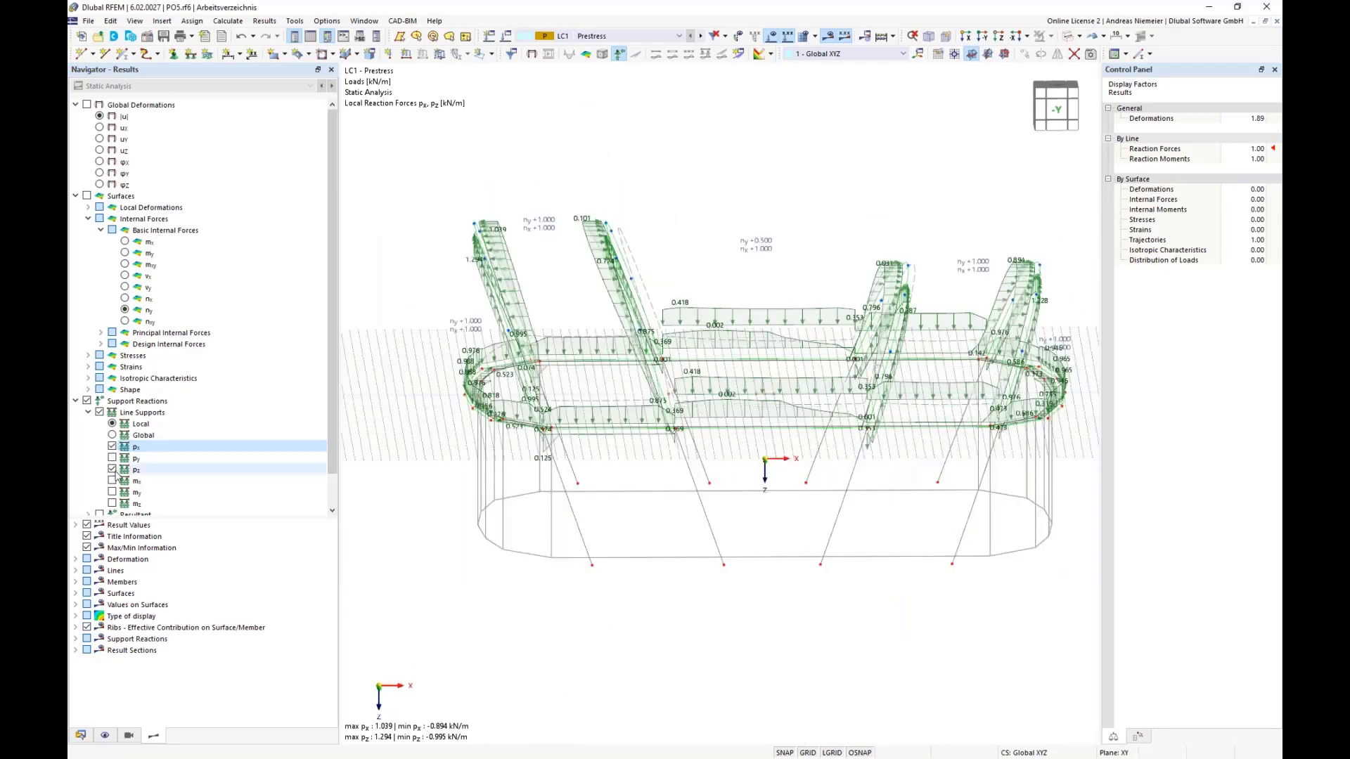
click(112, 469)
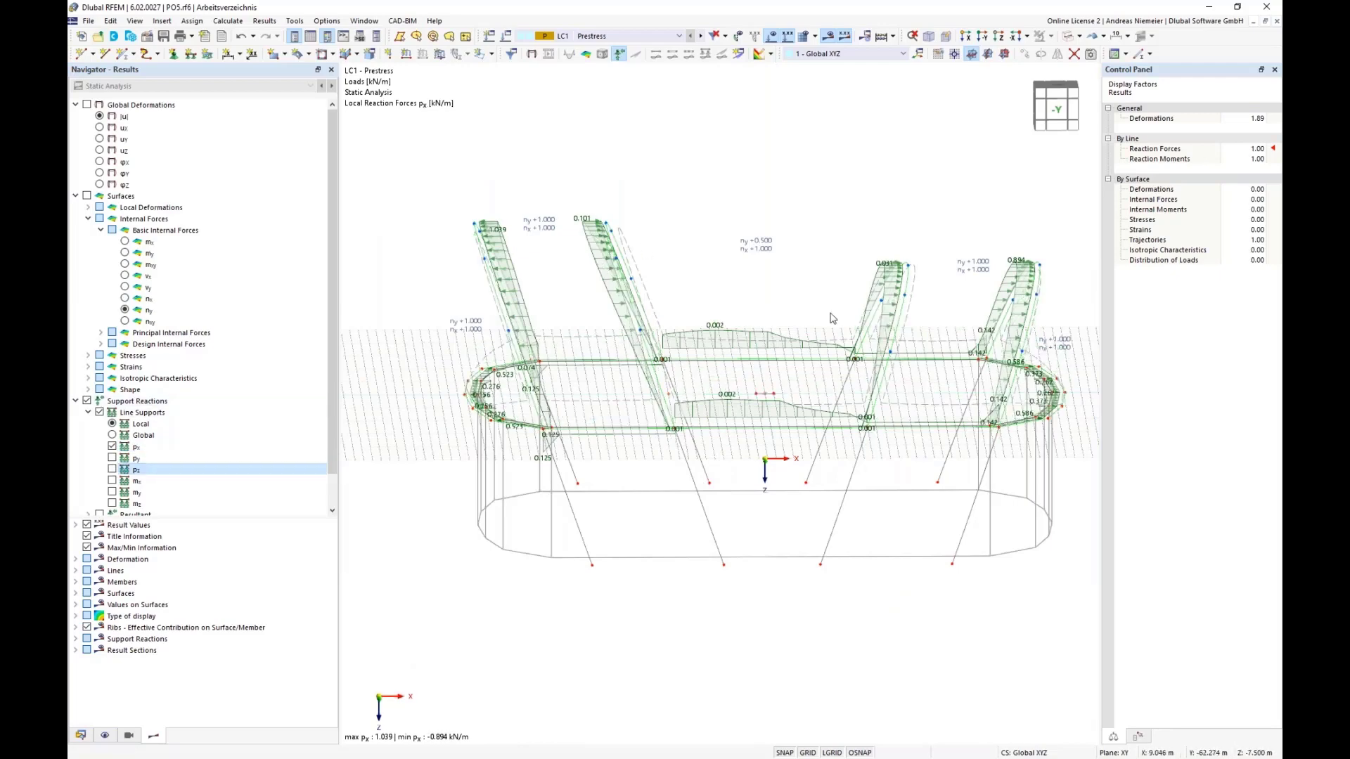
ctrl+middle_drag(833, 319, 755, 318)
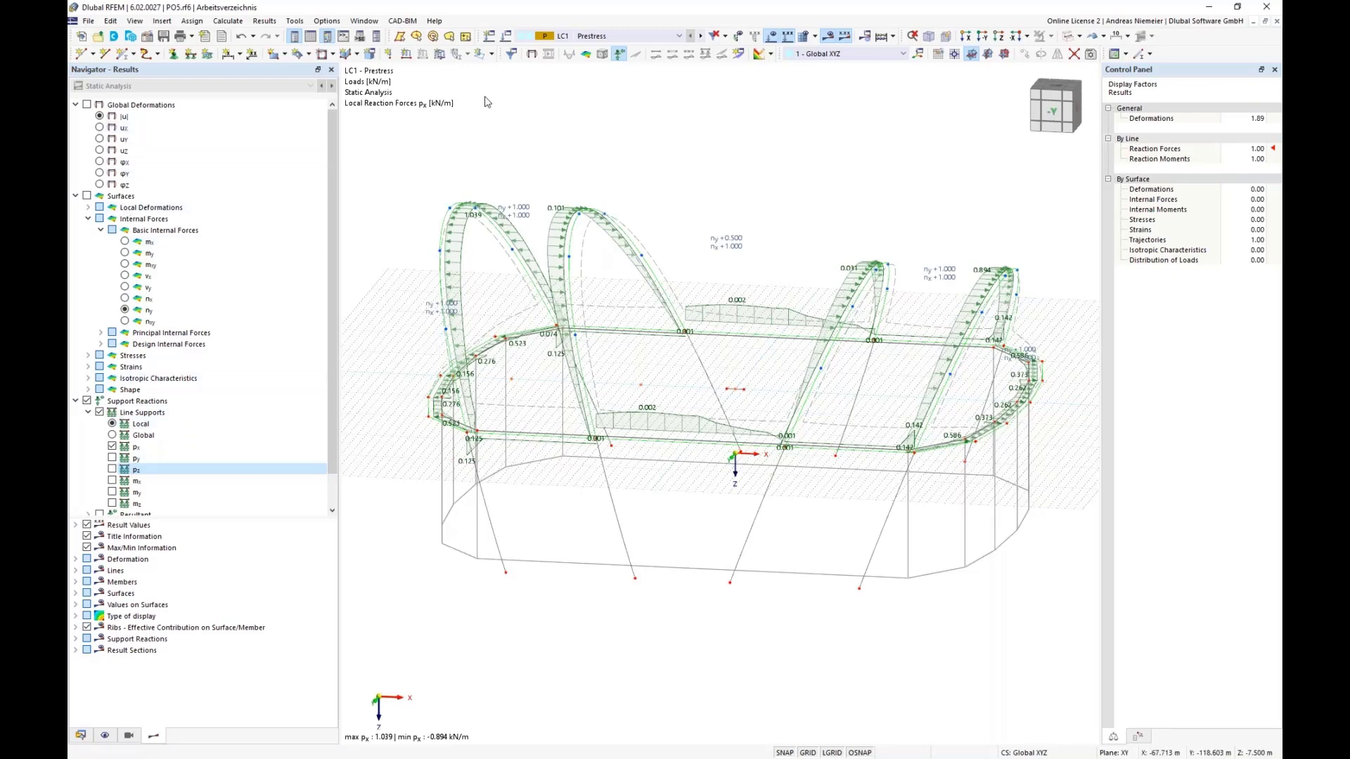
ctrl+middle_drag(774, 181, 815, 184)
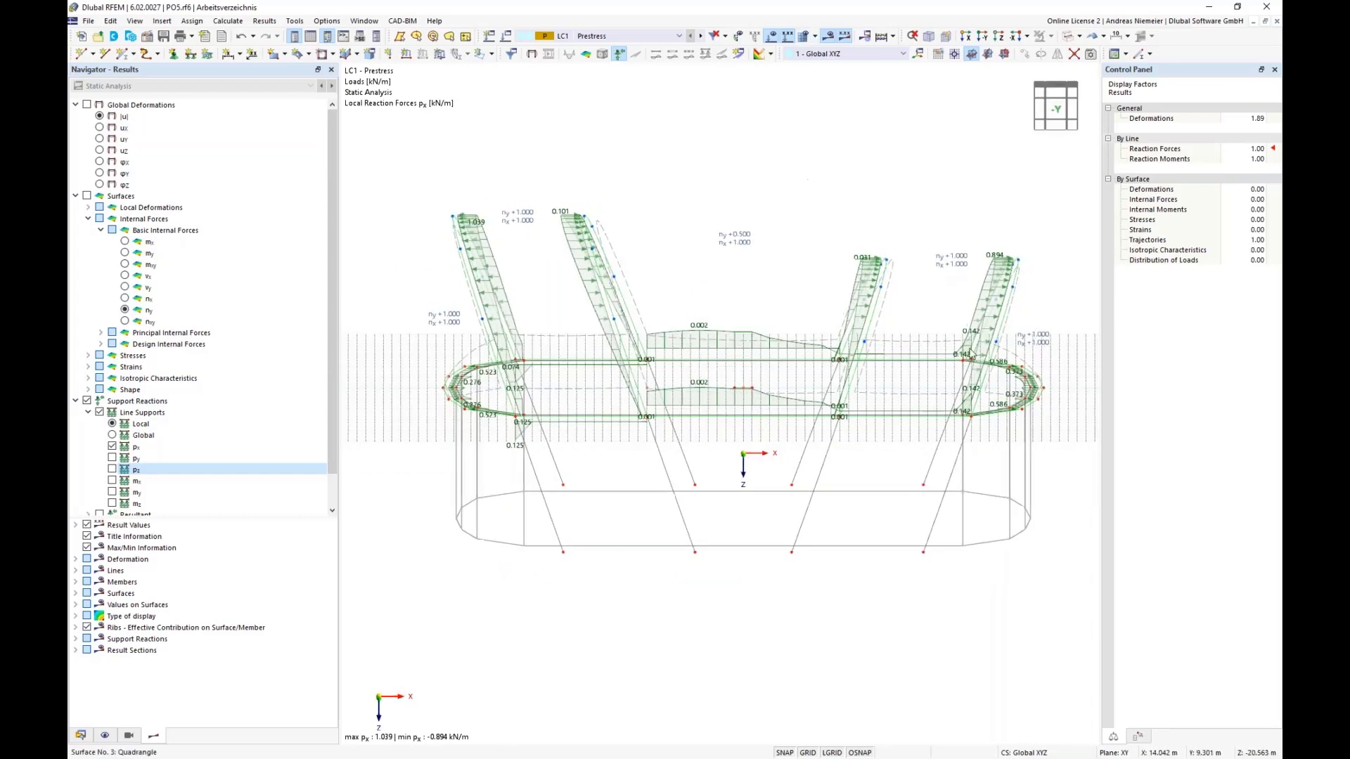
Remove the support from the four upper NURBS arch lines 36, 41, 44 and 47, accepting deletion of the results
drag(1061, 304, 432, 166)
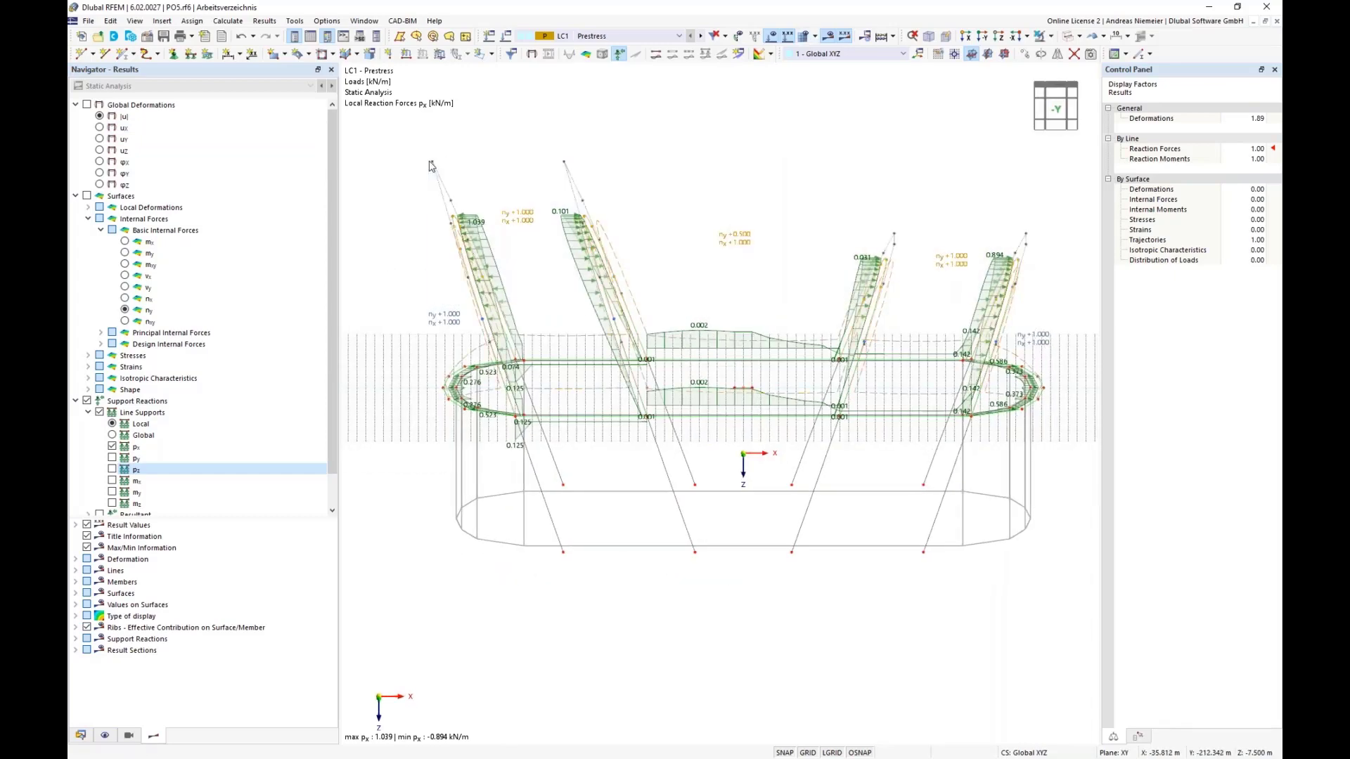
right_click(468, 234)
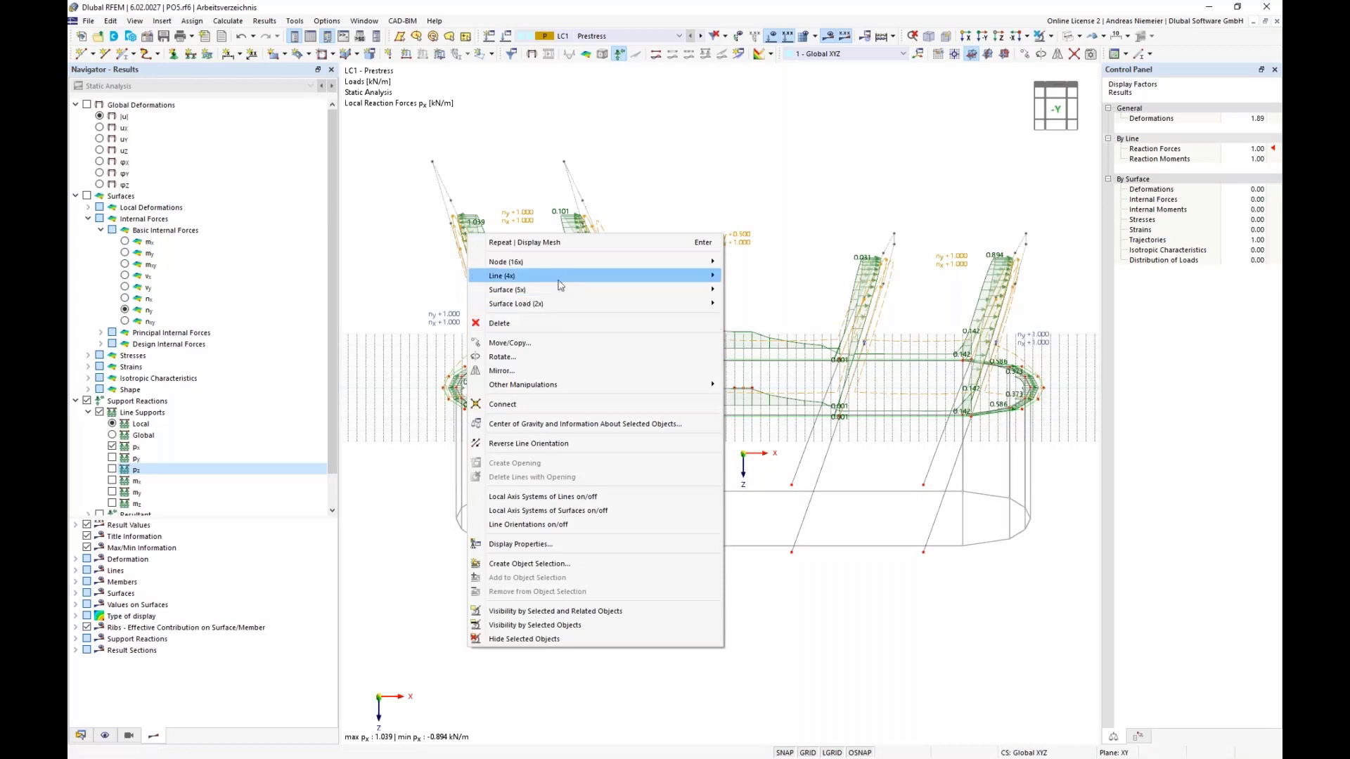
mouse_move(563, 276)
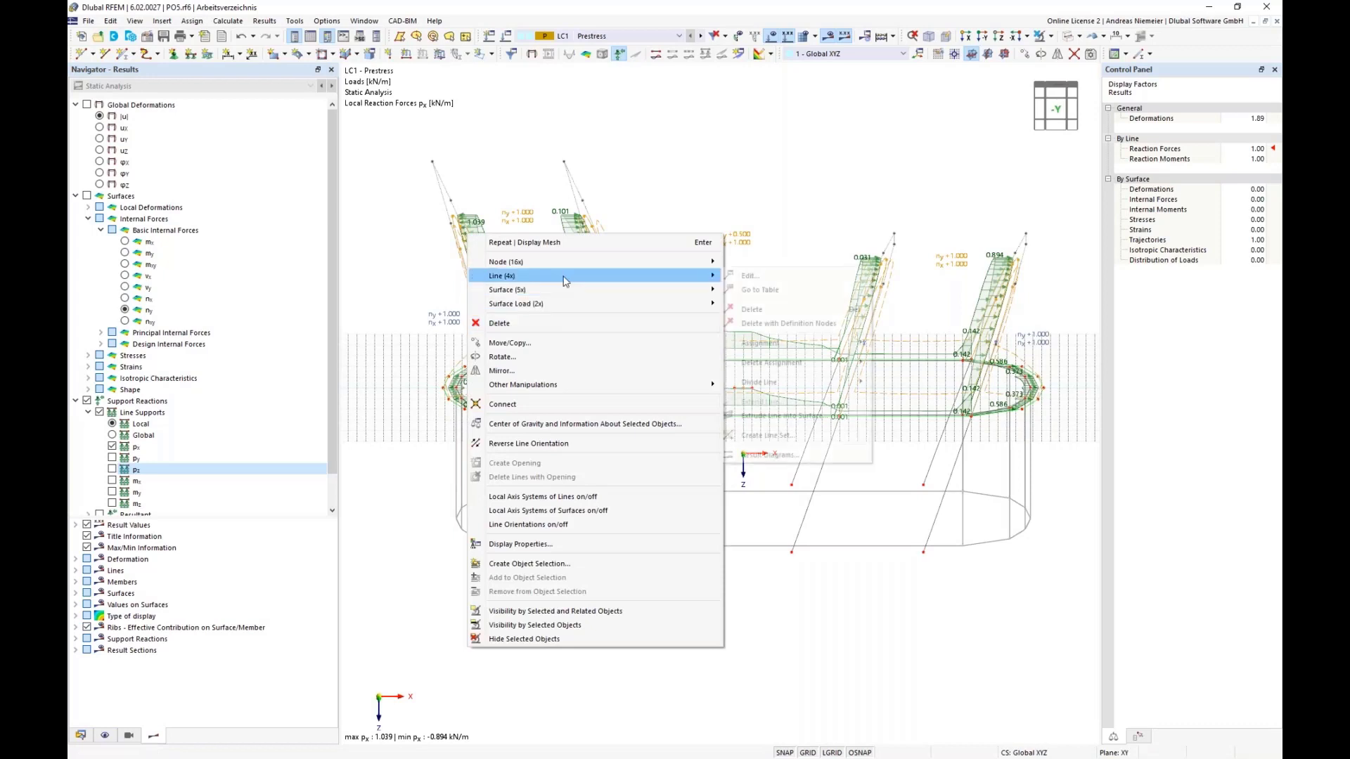
click(787, 278)
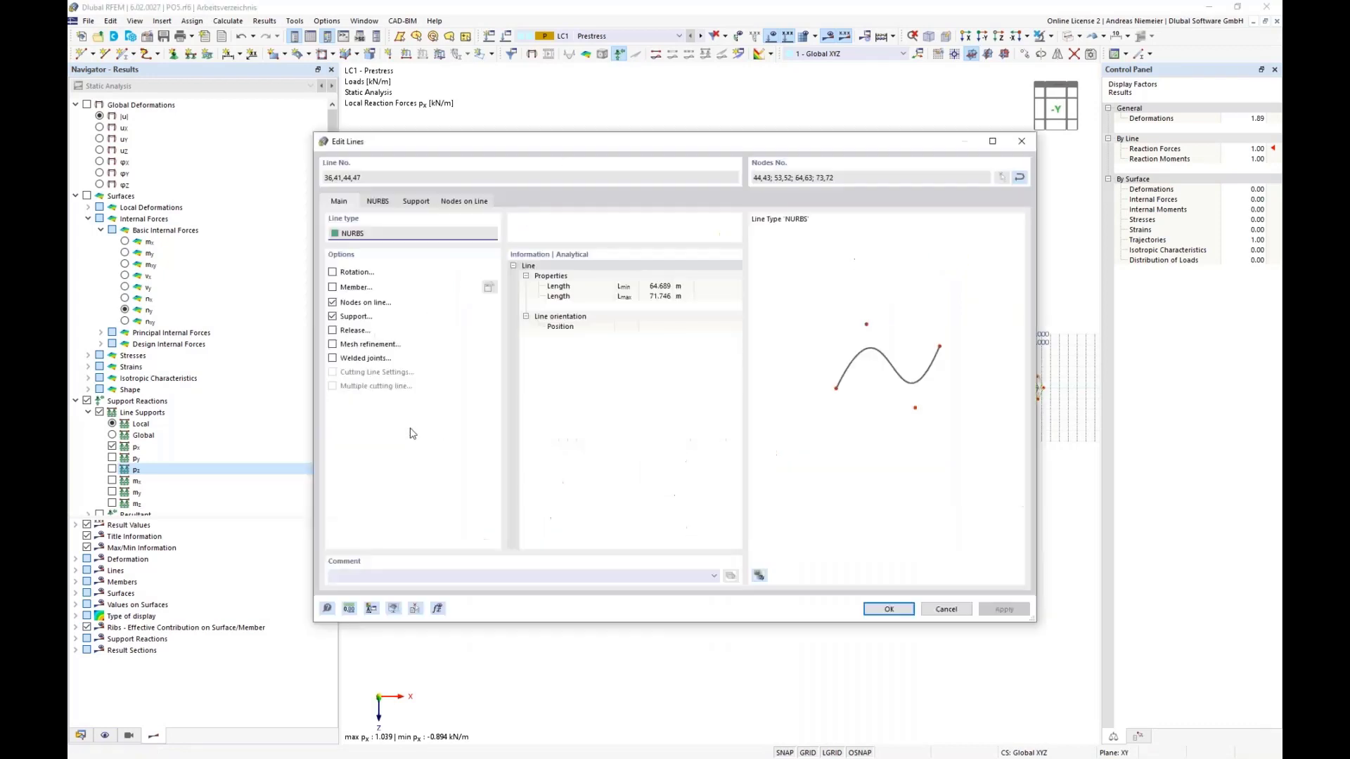
click(334, 317)
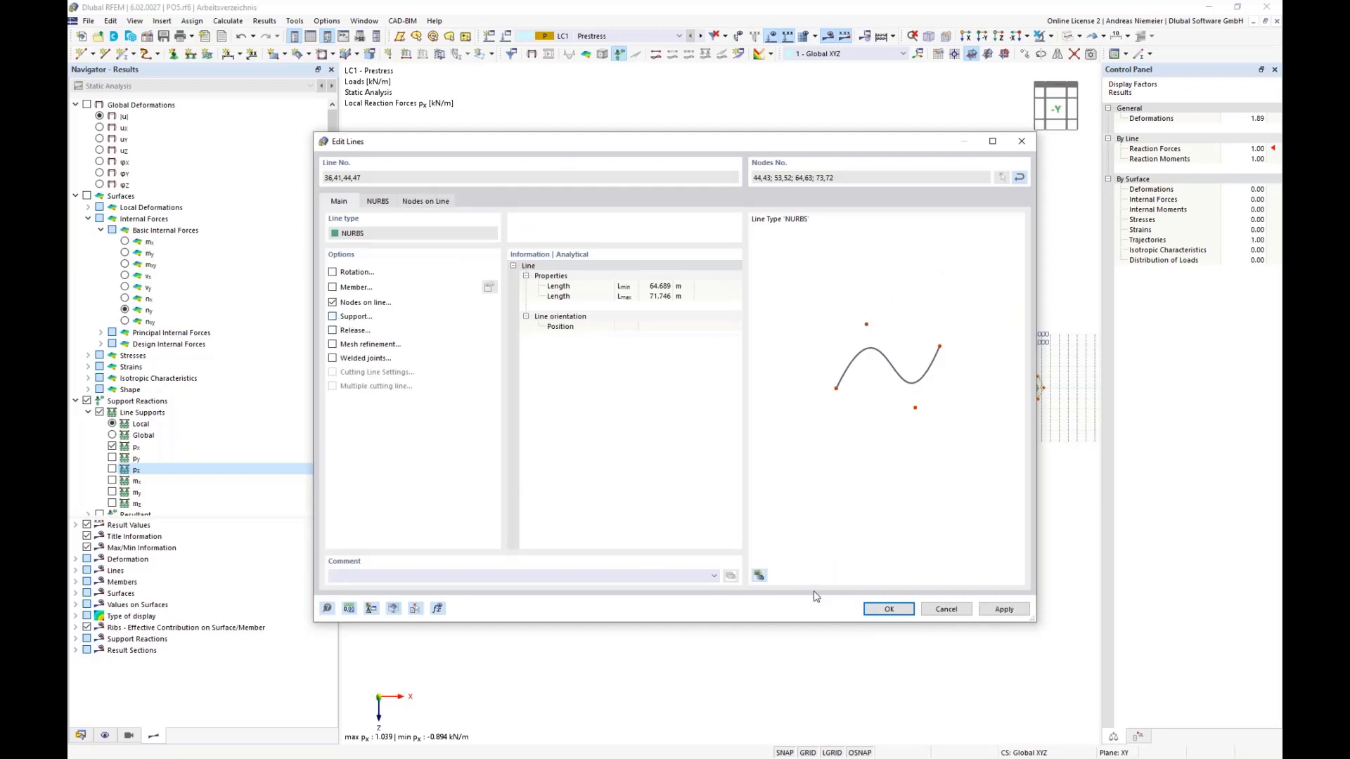
click(876, 608)
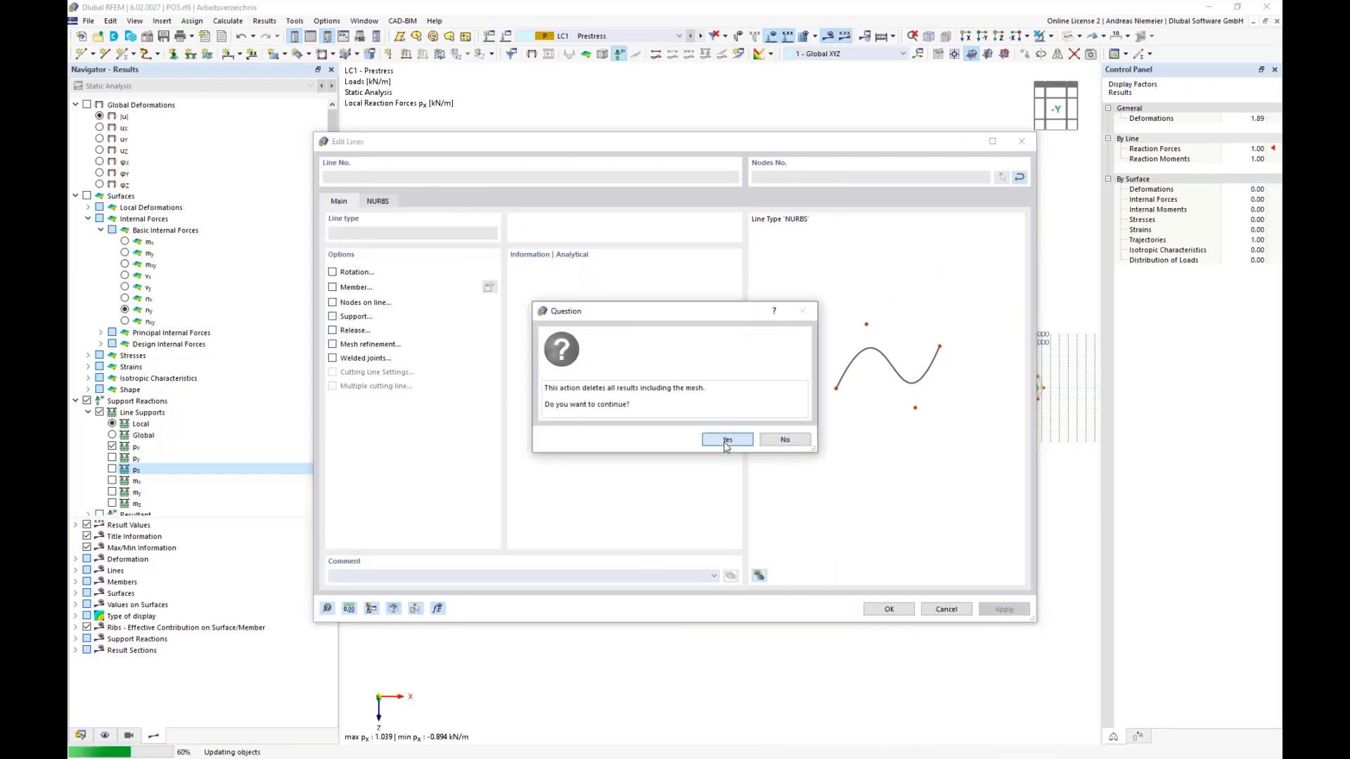
click(726, 442)
Turn off the grid and isolate the NURBS lines using the generated visibilities by line type
mouse_move(726, 592)
middle_down()
mouse_move(696, 581)
mouse_move(599, 623)
middle_up()
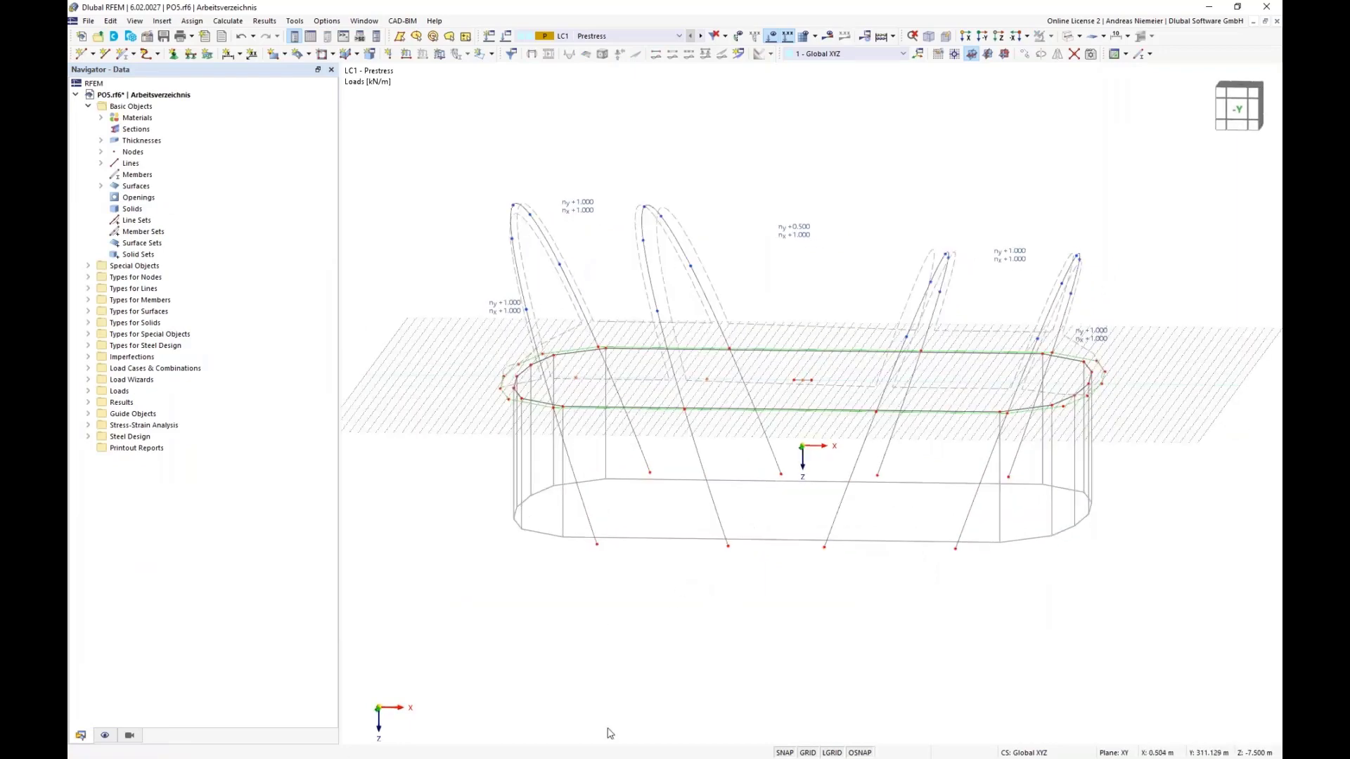
click(823, 753)
click(130, 737)
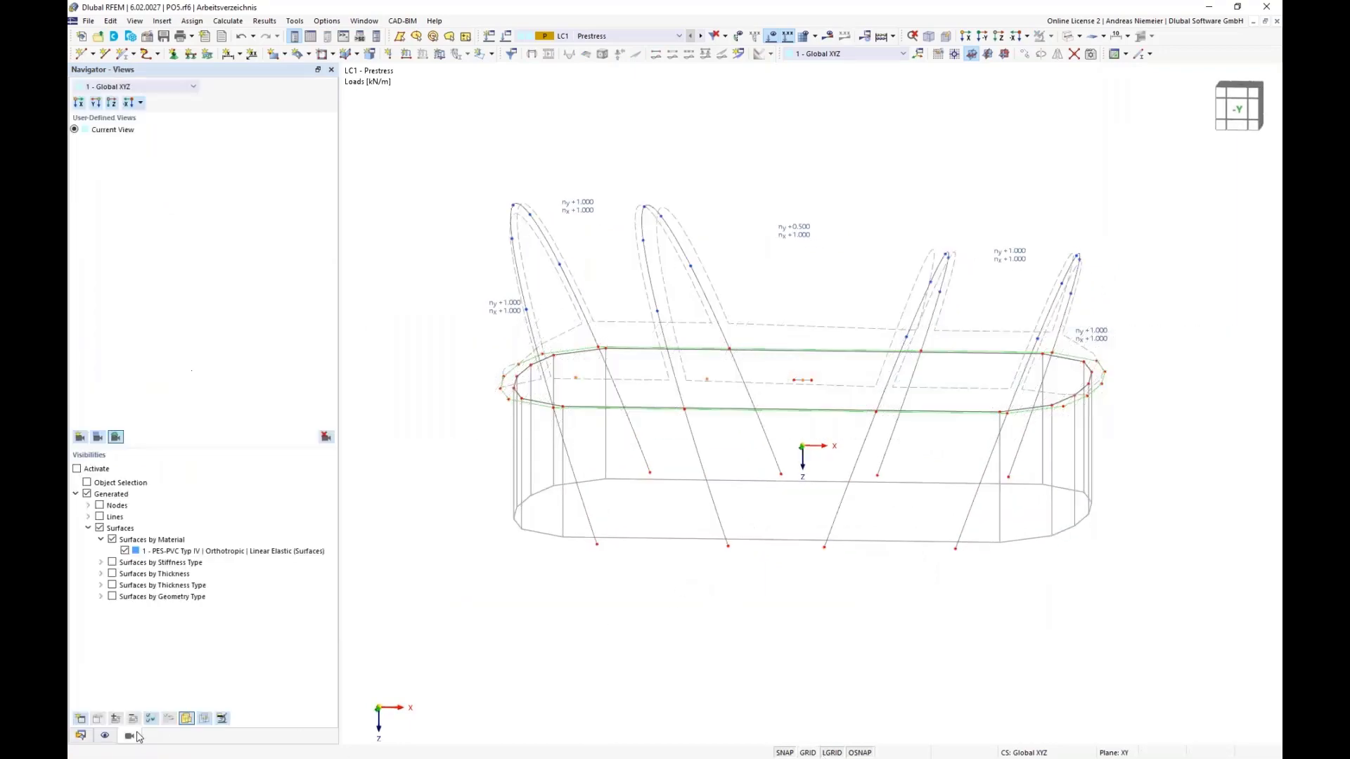
click(87, 517)
click(100, 528)
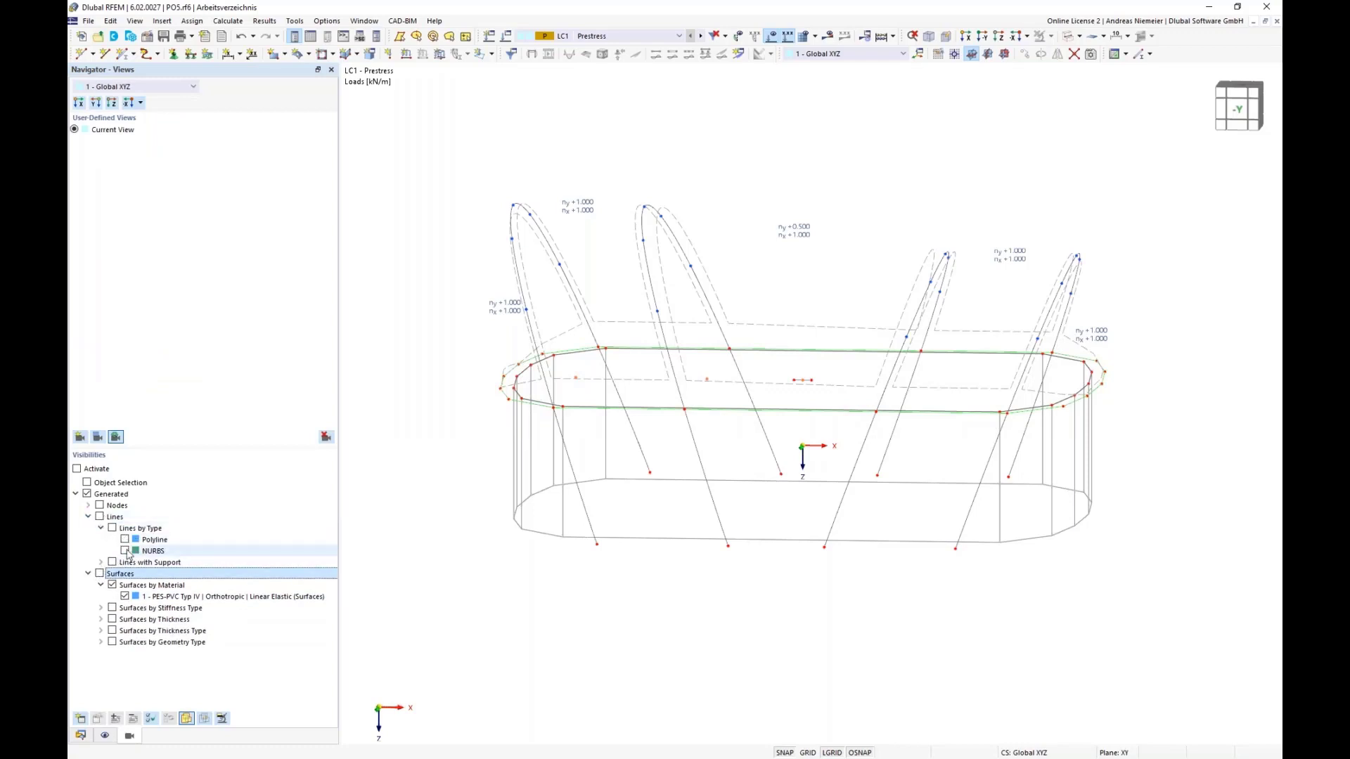
click(125, 551)
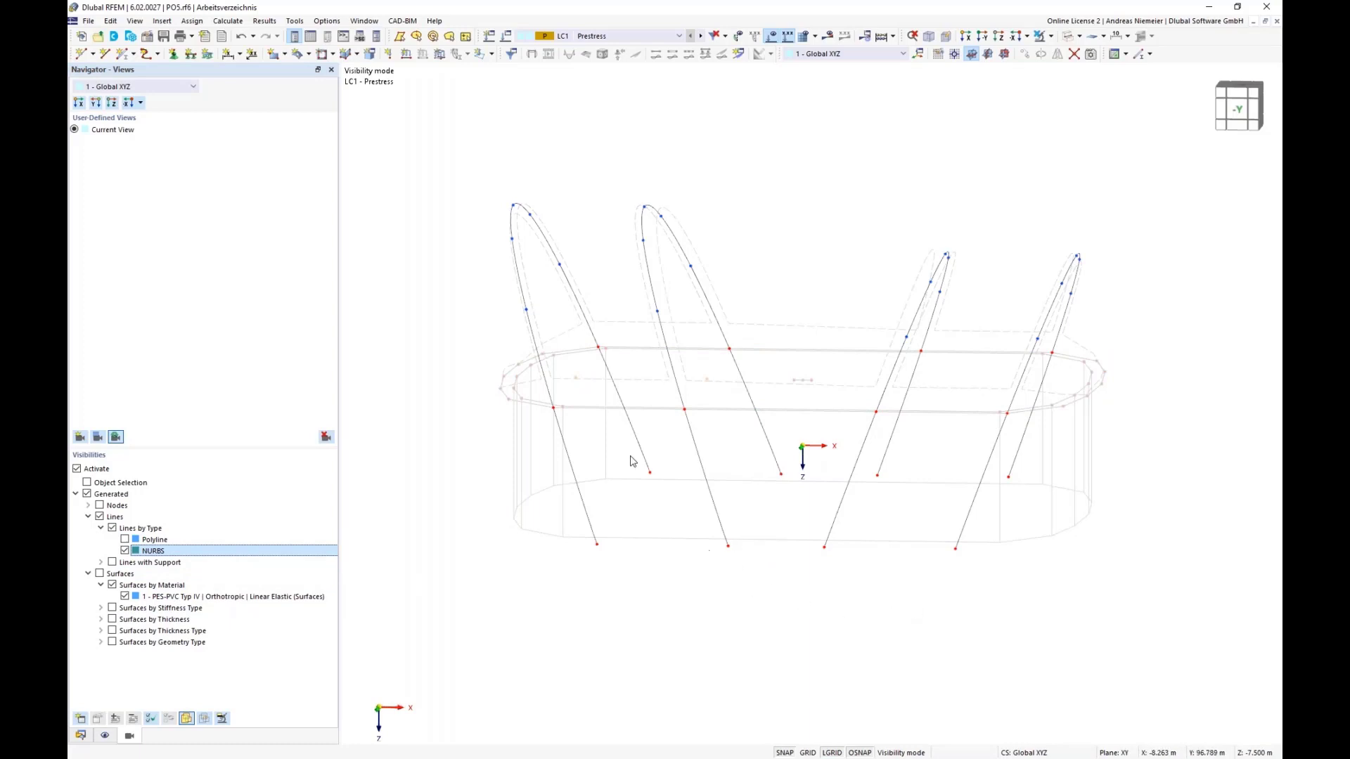
Select all the NURBS arch lines and assign a new Beam member with a thin-walled circular hollow section to them
scroll(837, 612, down, 1)
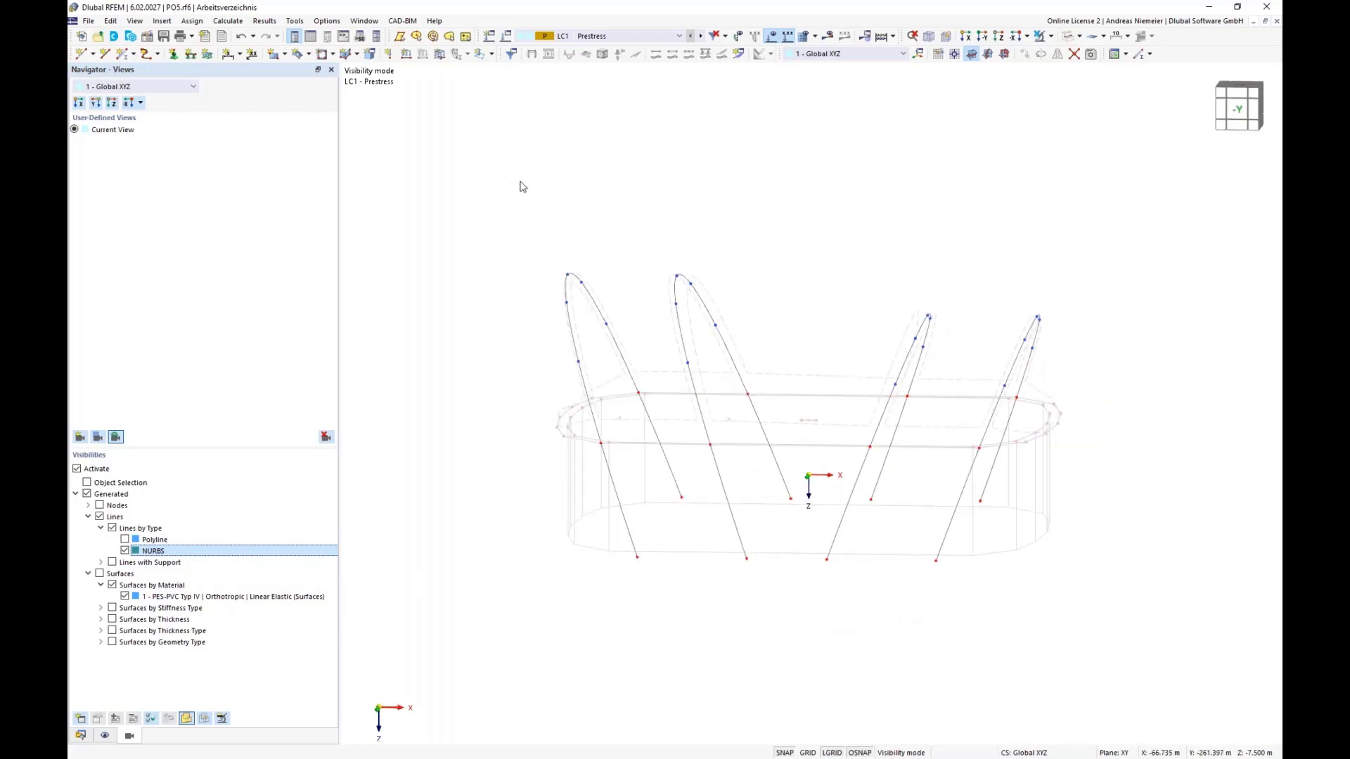
drag(520, 181, 1125, 606)
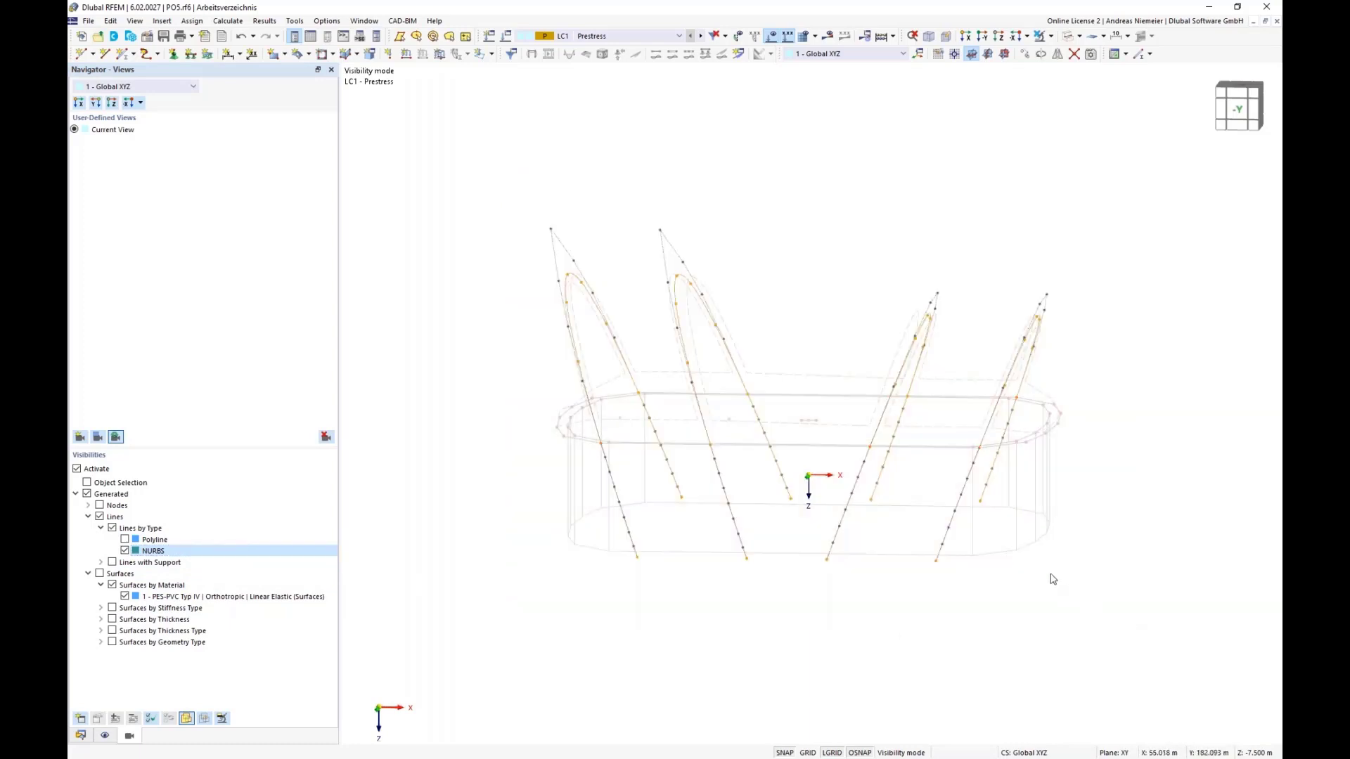
right_click(907, 367)
mouse_move(942, 405)
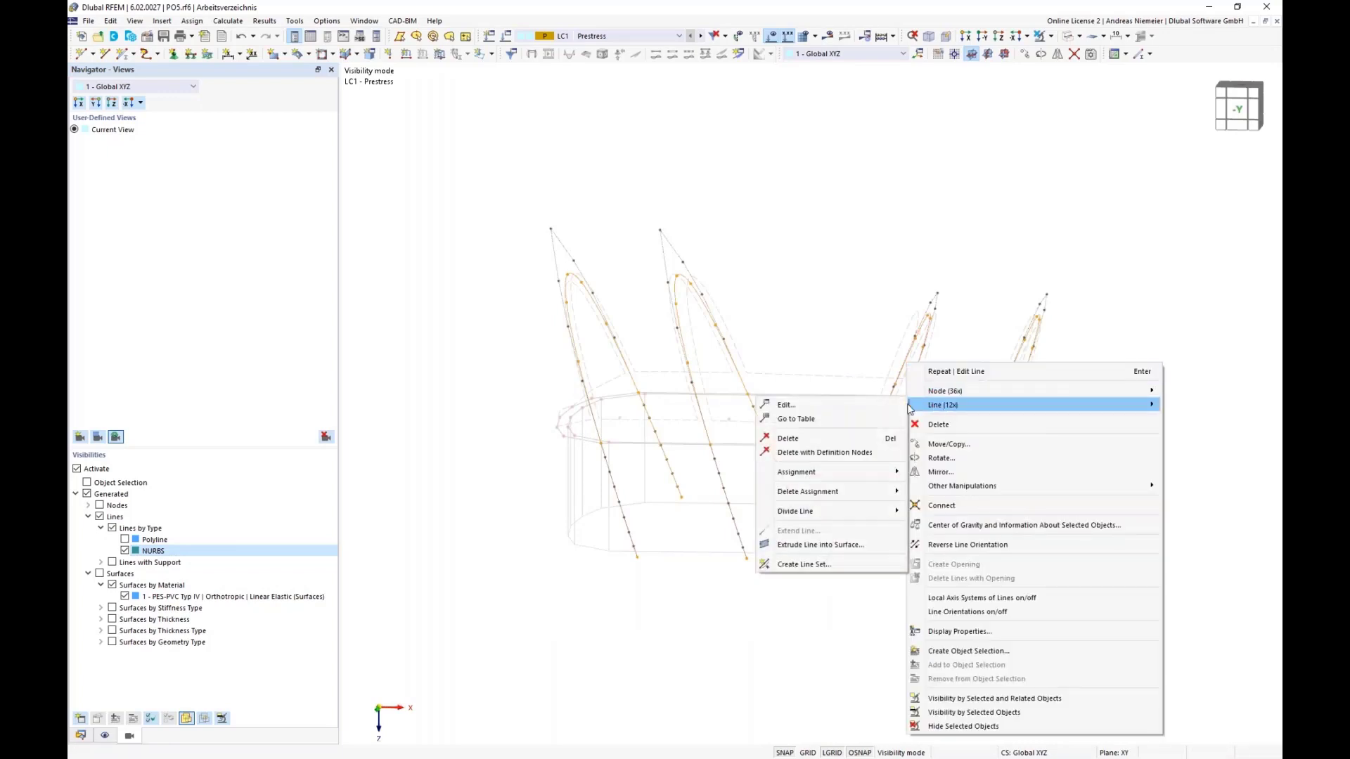
click(871, 408)
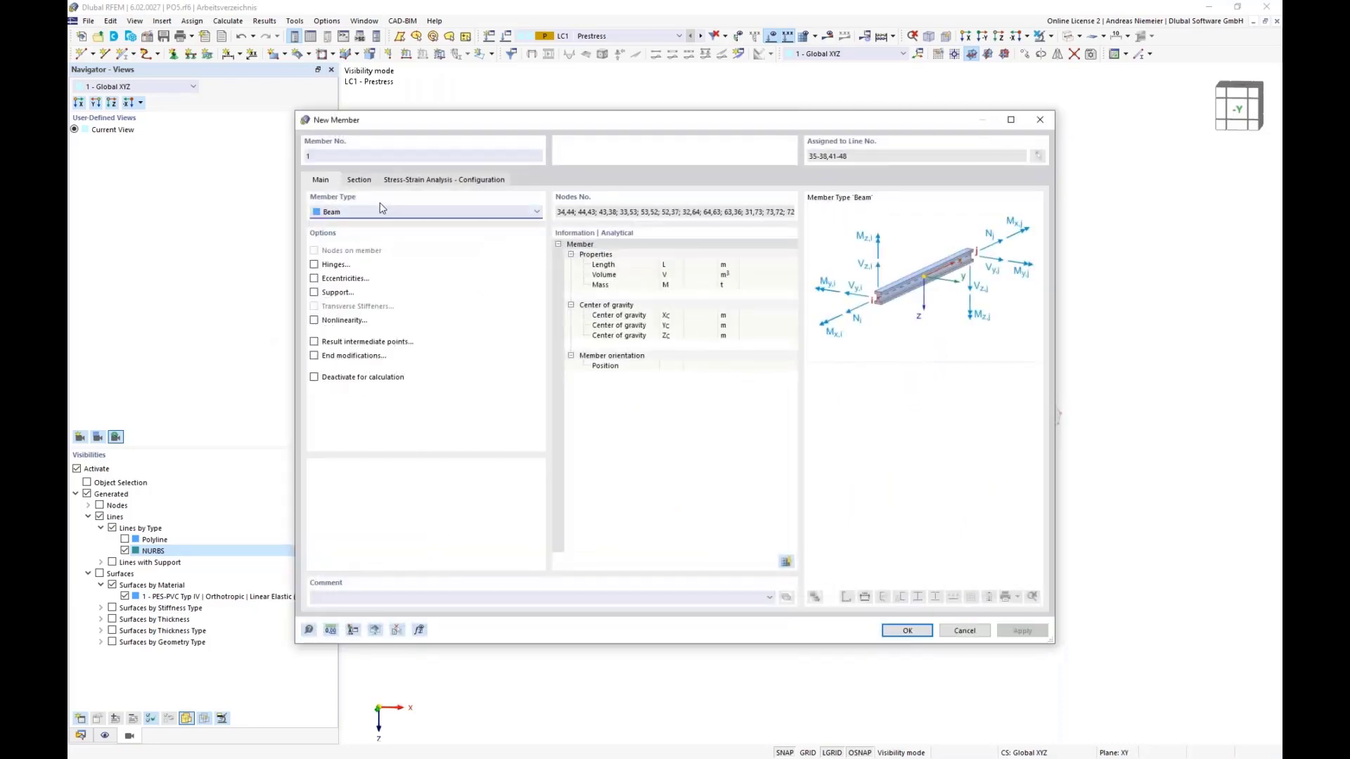
click(367, 180)
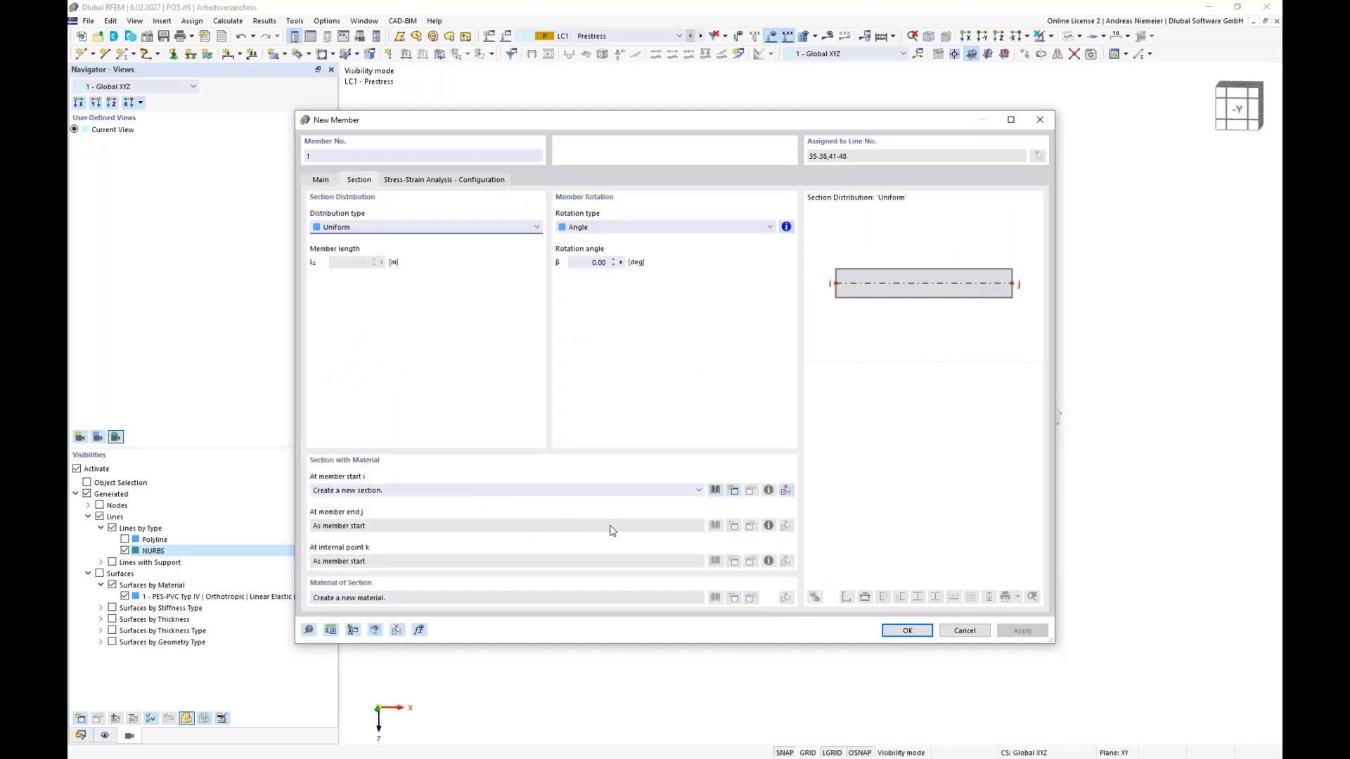
click(715, 490)
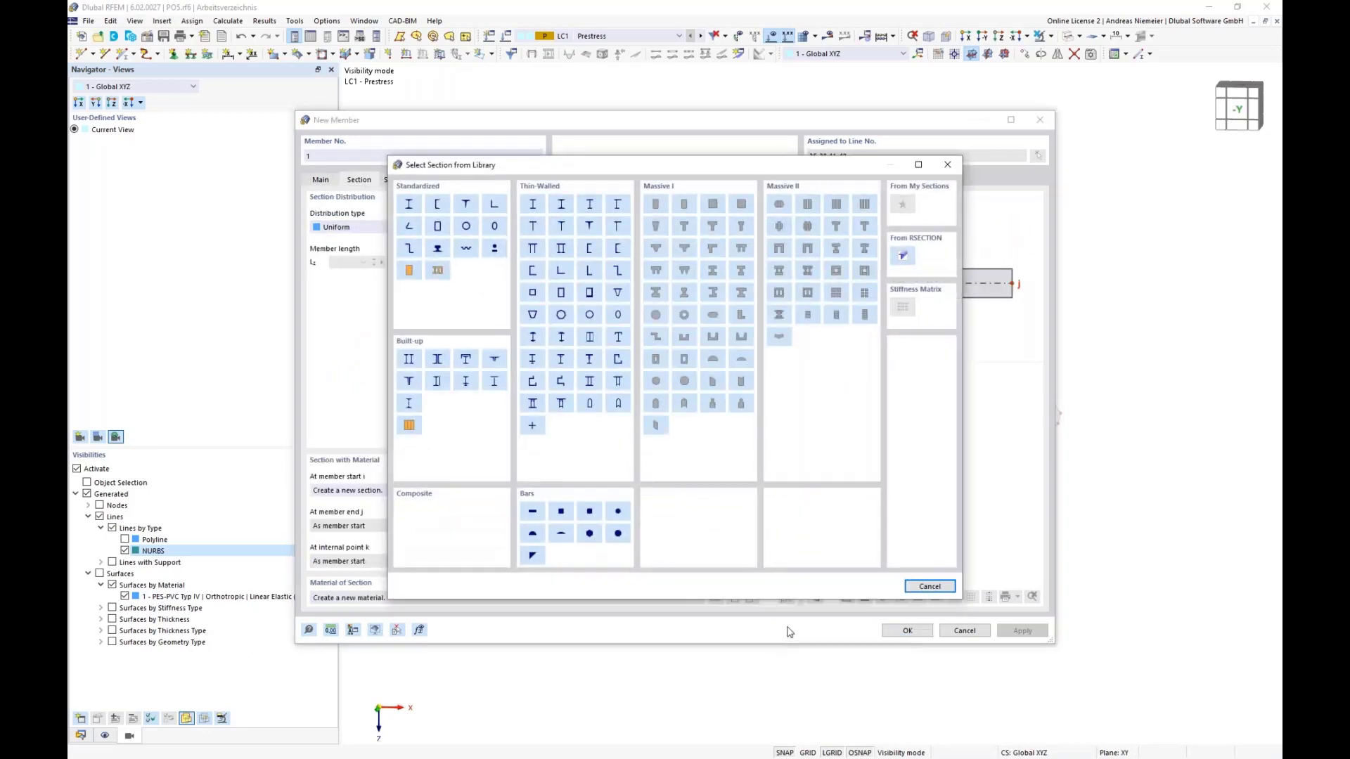
click(592, 317)
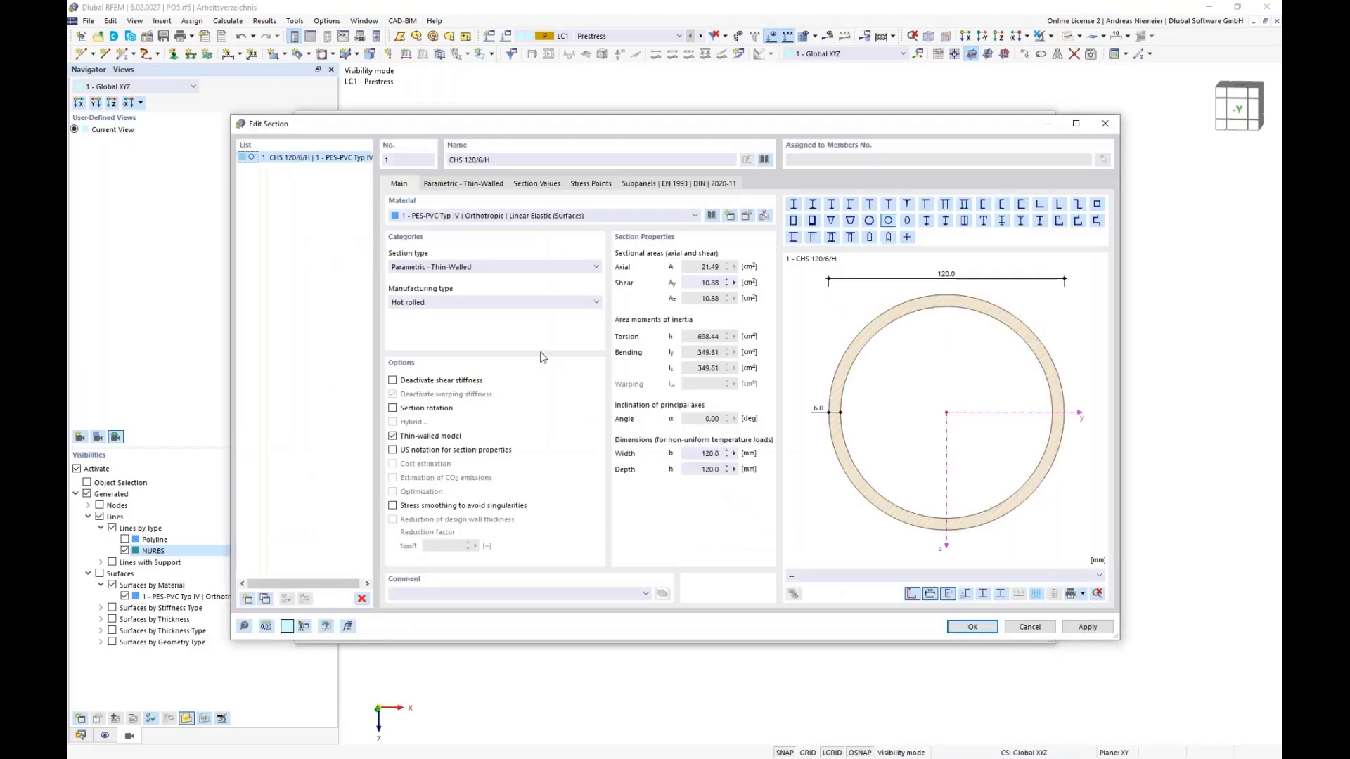
Assign S355 steel to EN 1993-1-1:2005-05 from the material library to the circular hollow section
click(712, 216)
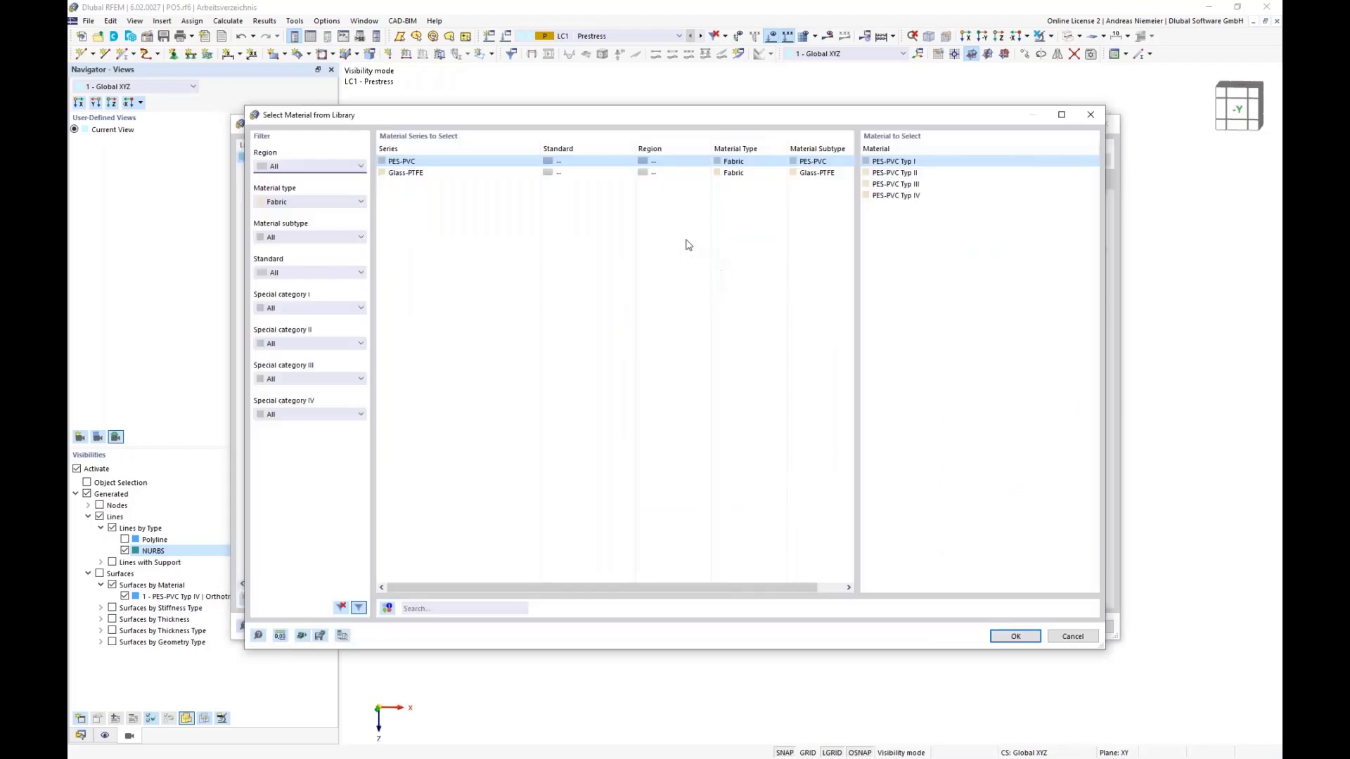
click(288, 202)
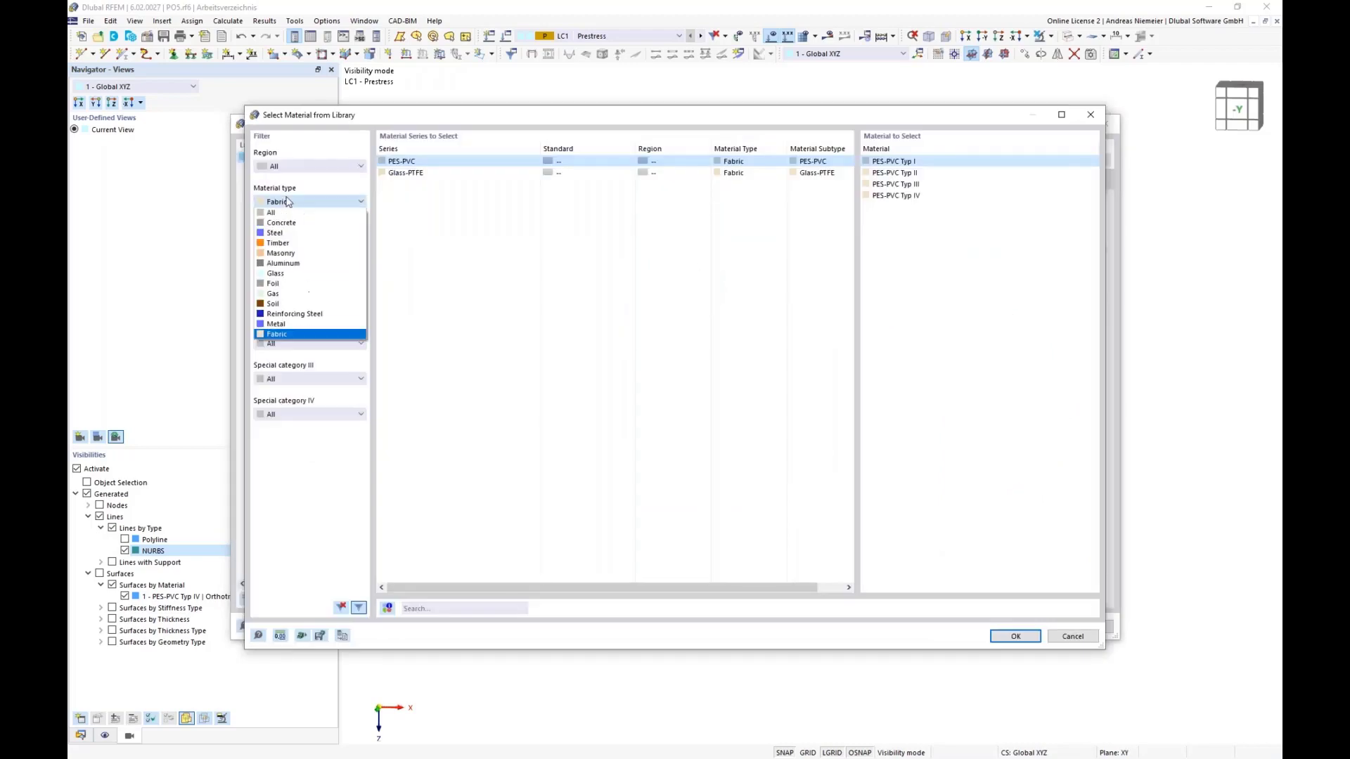
click(288, 233)
click(434, 608)
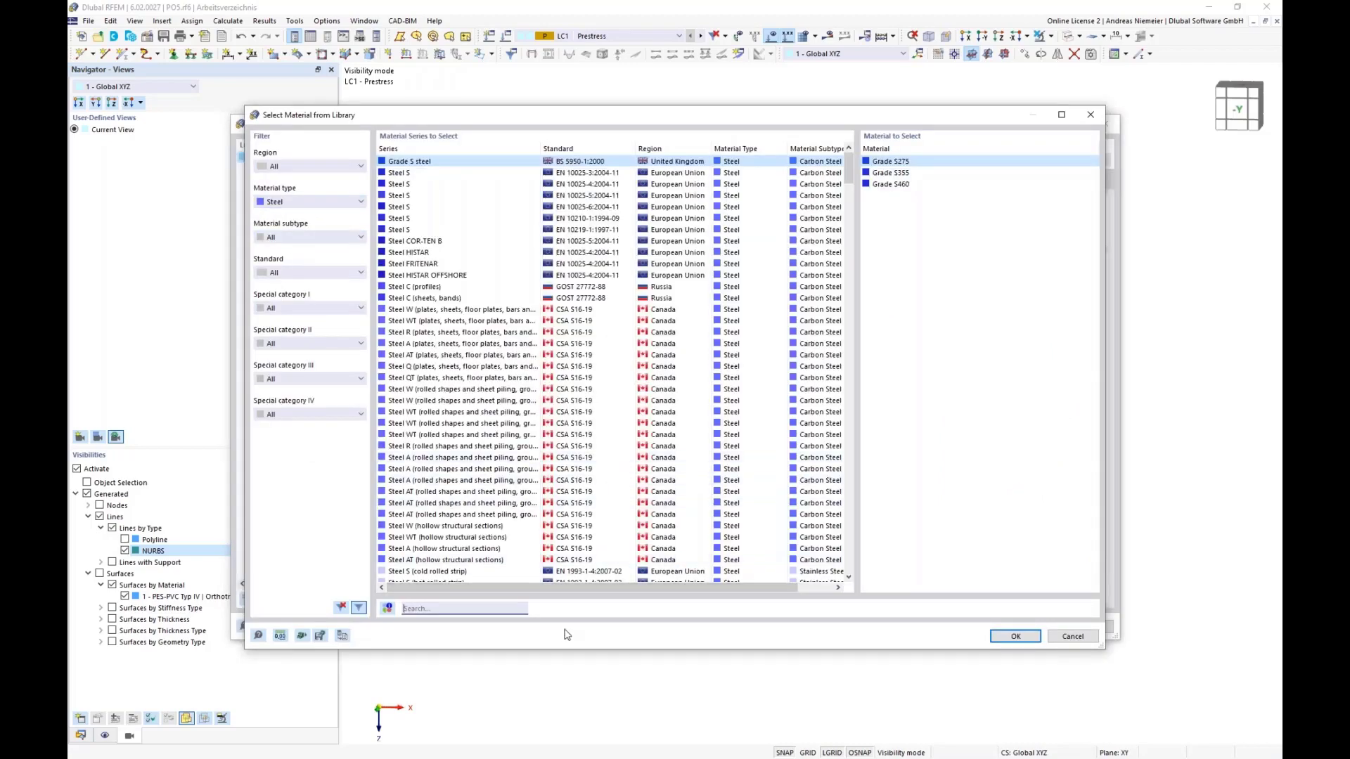
text(s355)
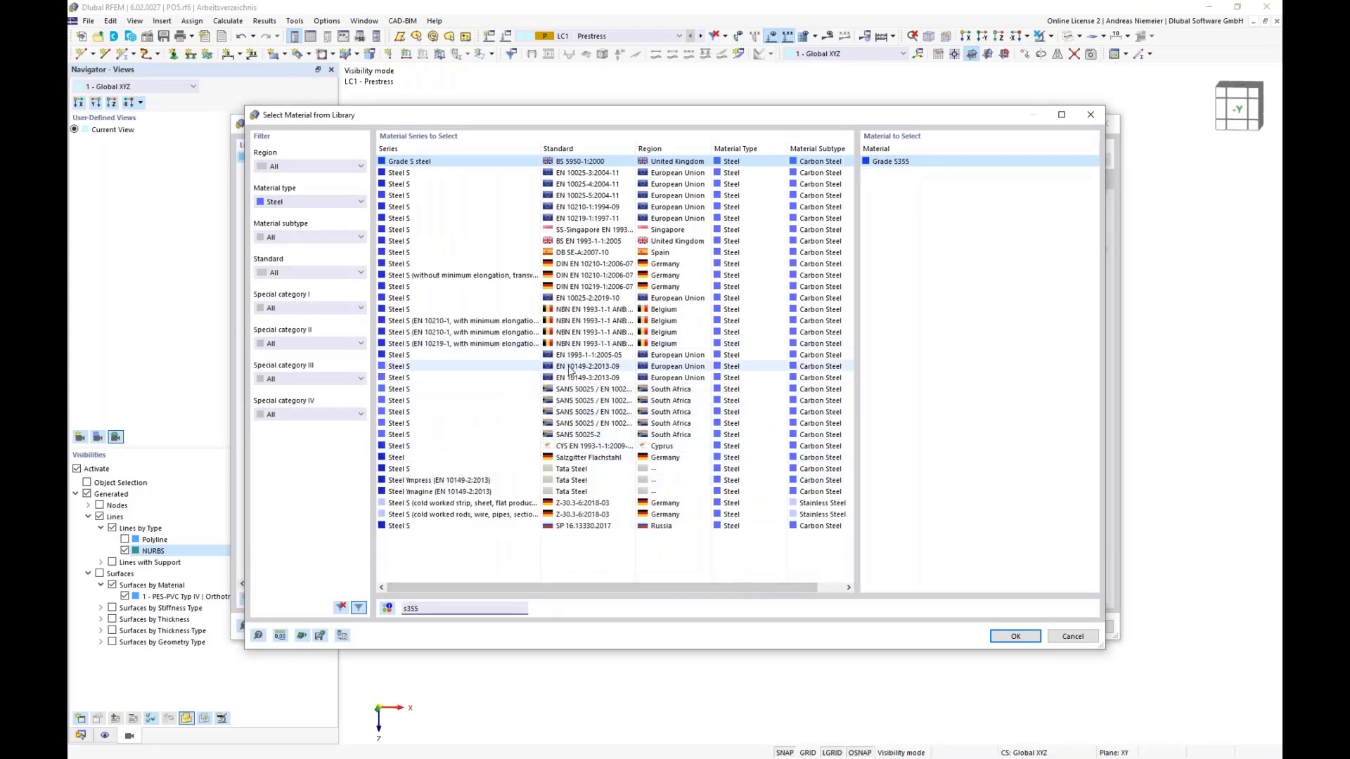
click(577, 355)
click(1015, 636)
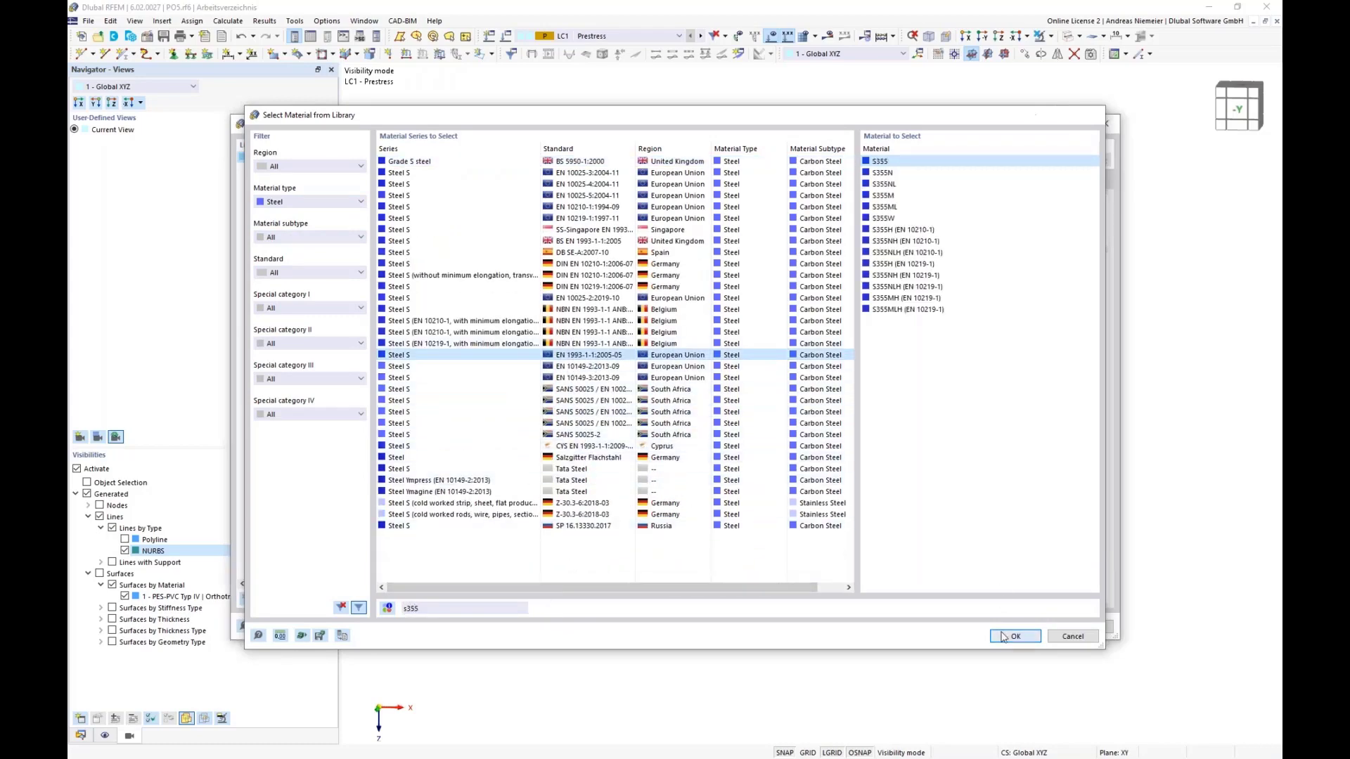
Set the hollow section's diameter to 1000 mm and wall thickness to 25 mm, and create the members on the selected arch lines
click(482, 185)
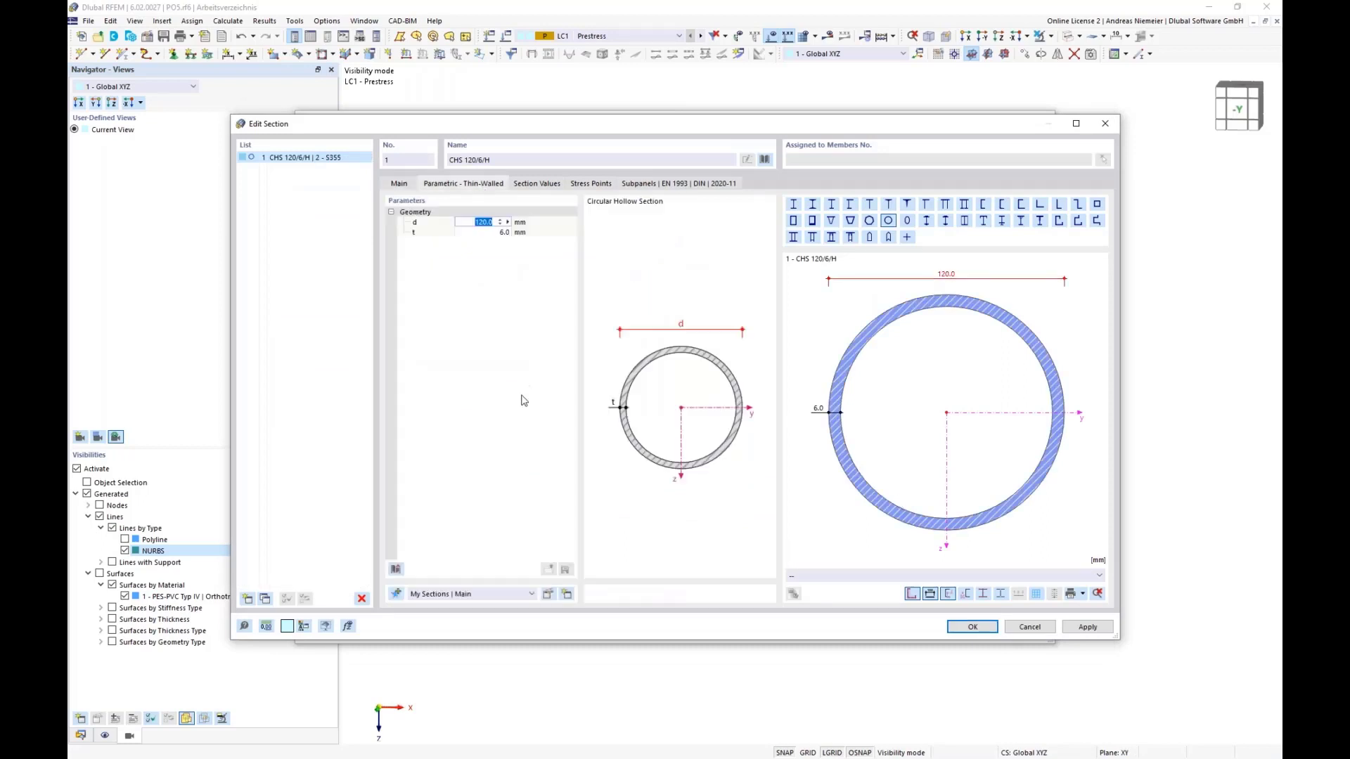
text(1000)
key(Tab)
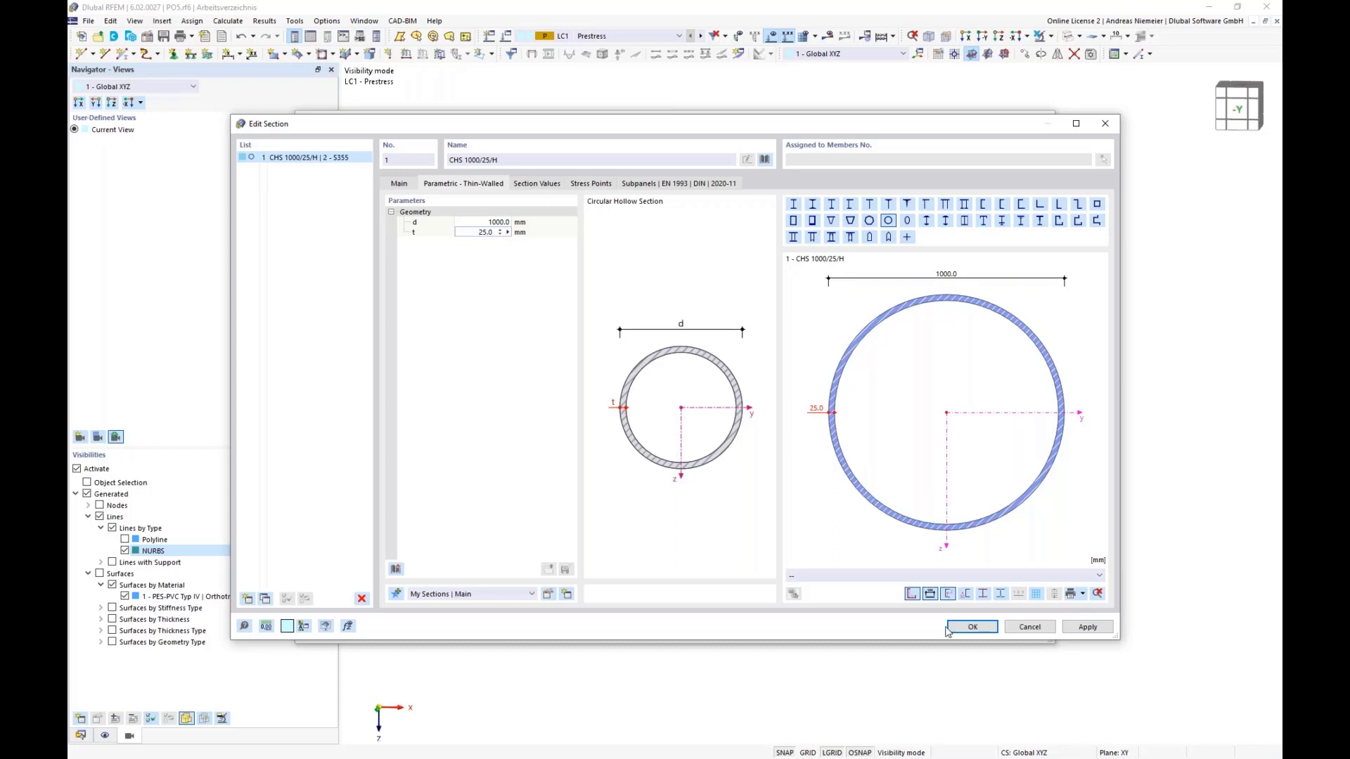
click(973, 627)
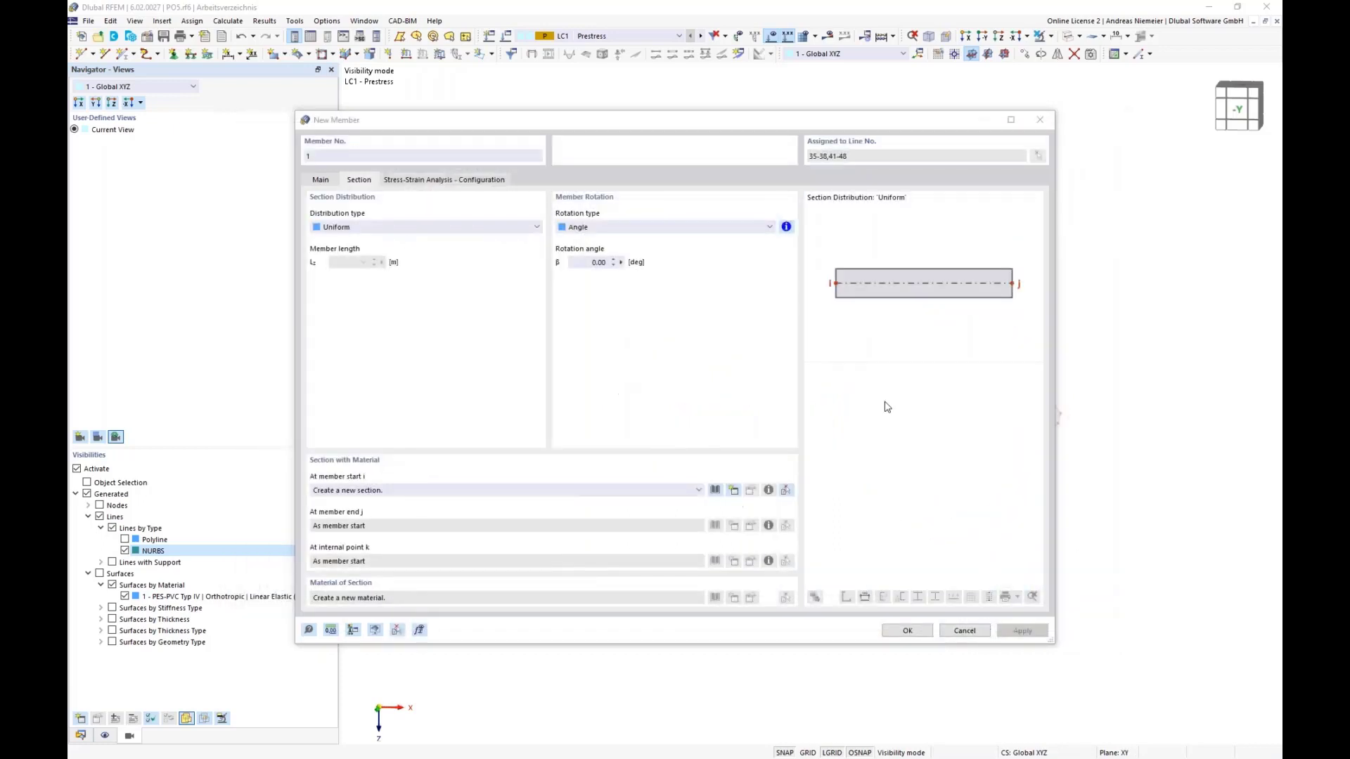
click(903, 631)
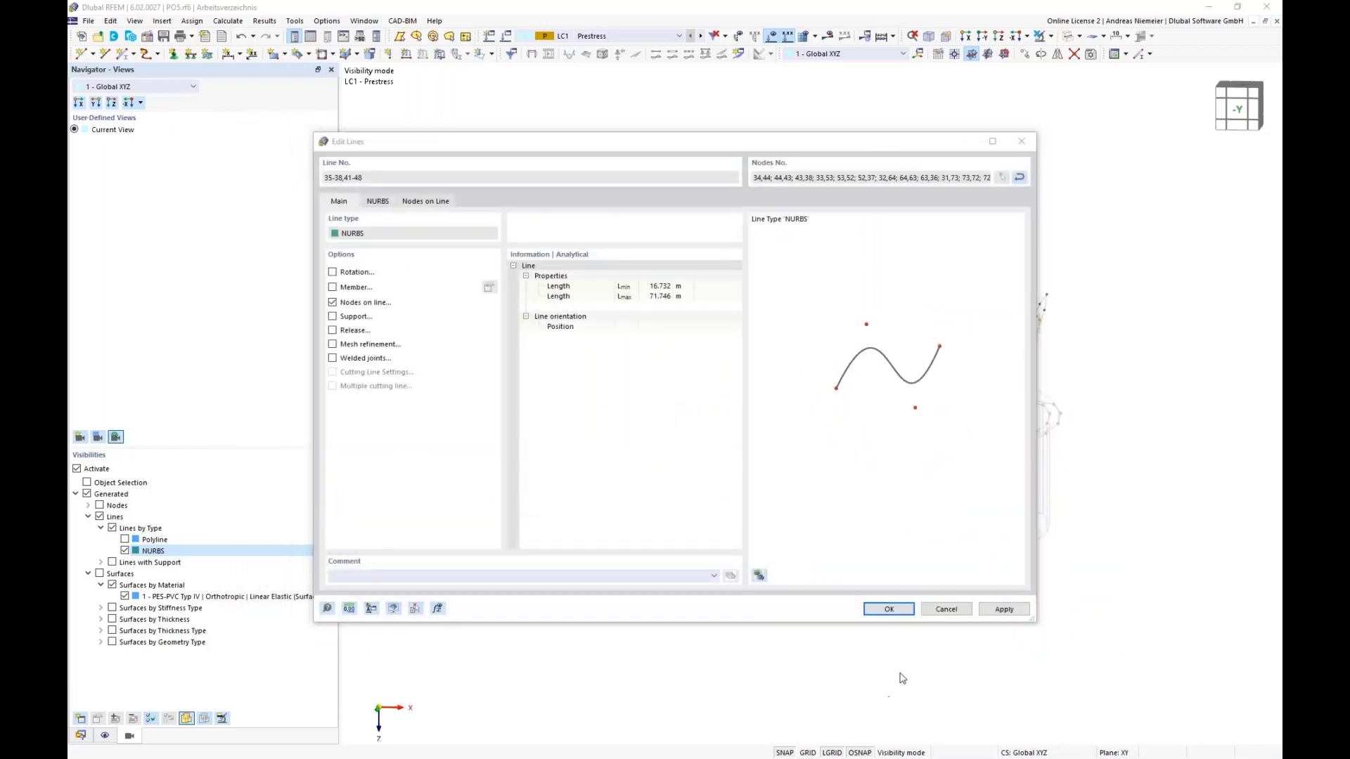
click(893, 611)
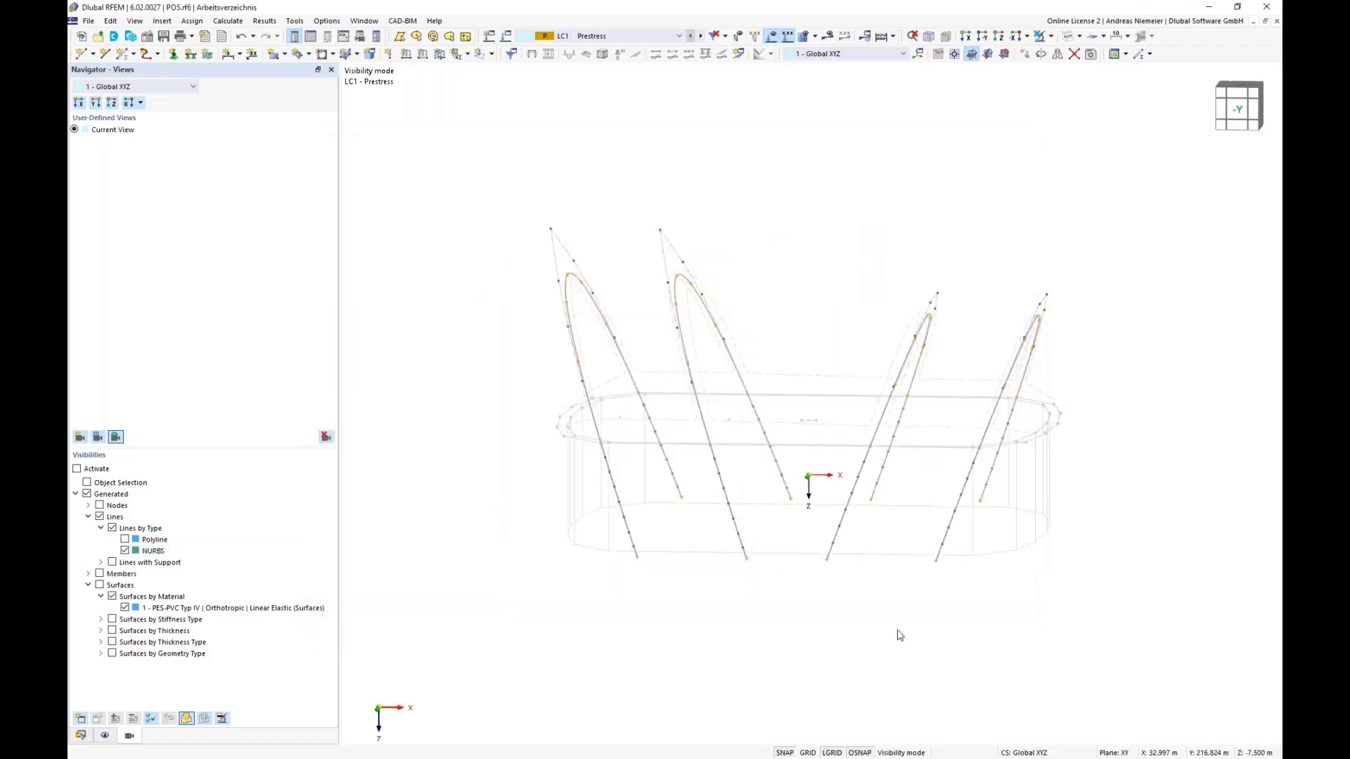
Show the model in solid rendering and examine the tubular arch members in perspective and from the side
click(1069, 35)
ctrl+middle_drag(919, 230, 853, 255)
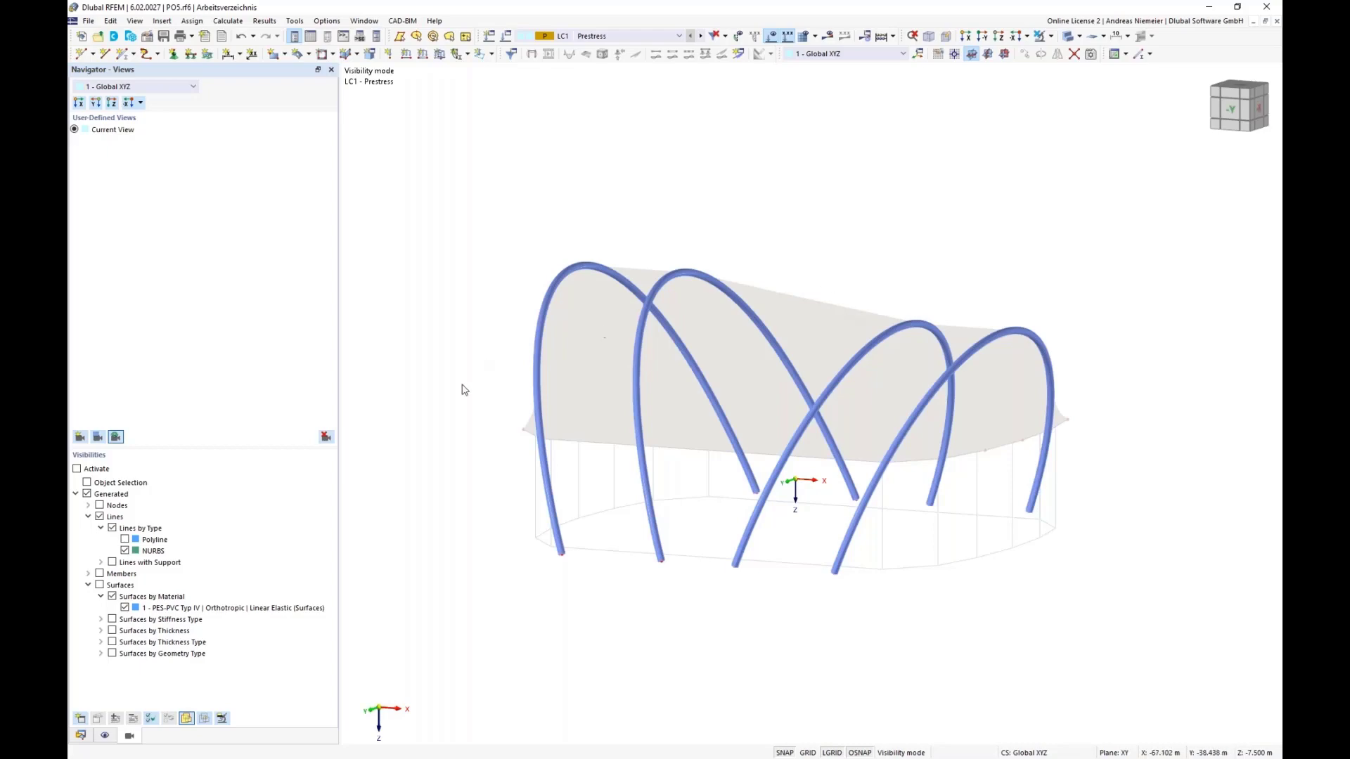
ctrl+middle_drag(505, 574, 567, 560)
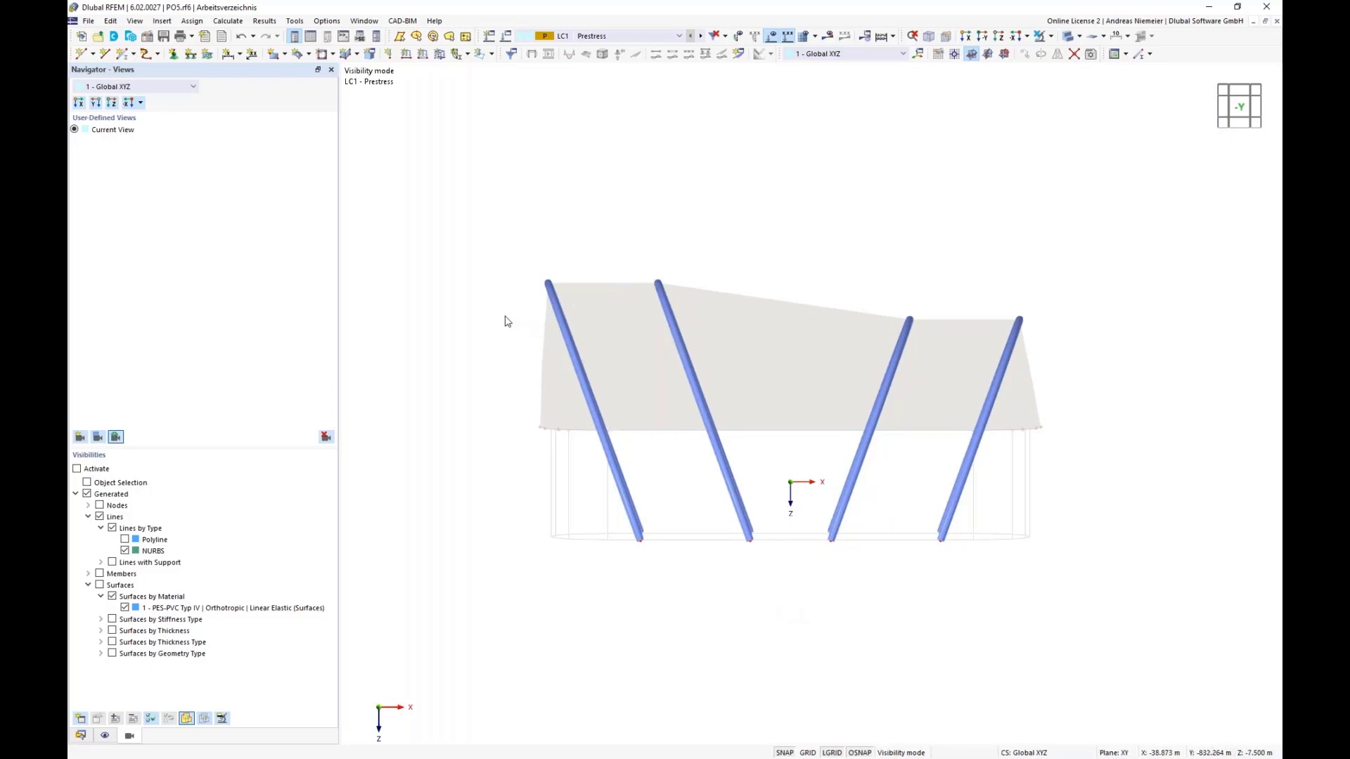
Turn off visibility mode to show the whole model and view it in the Z-direction
click(1040, 36)
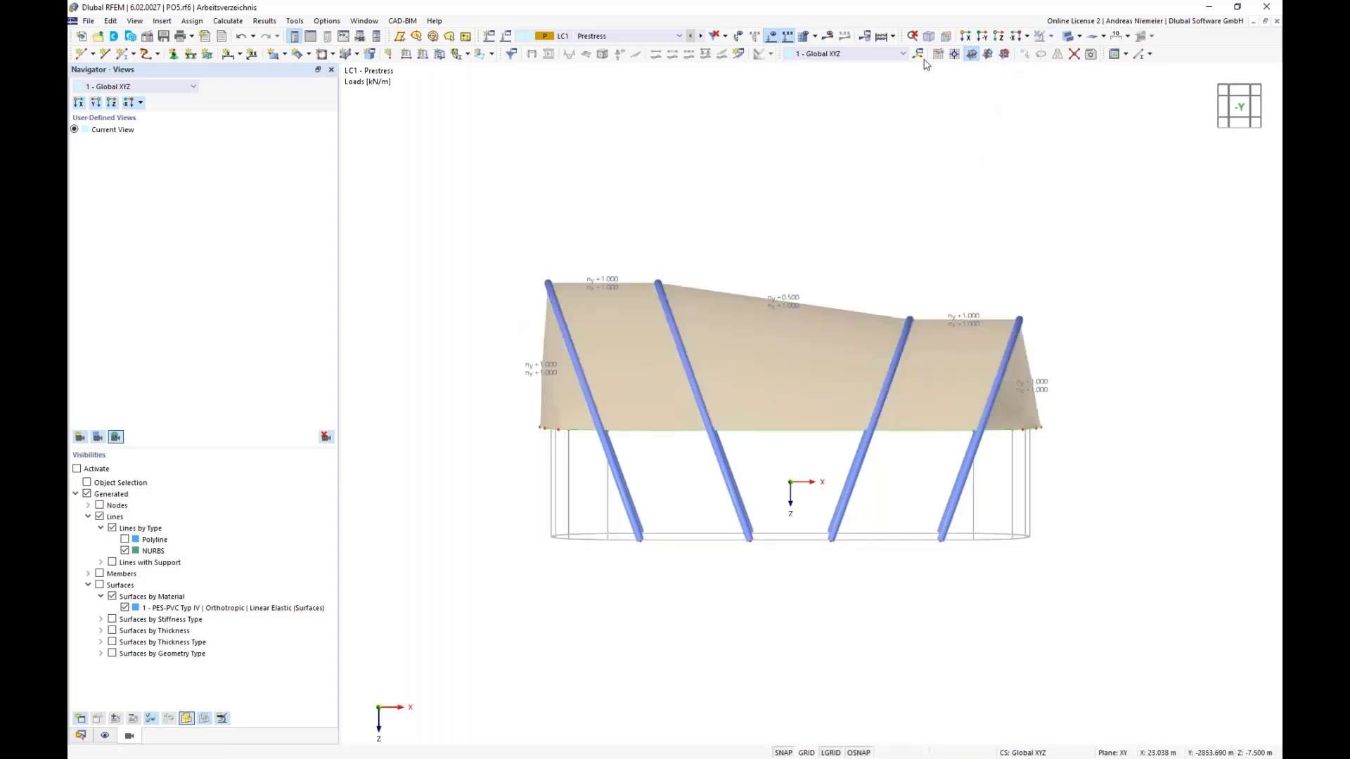
click(999, 43)
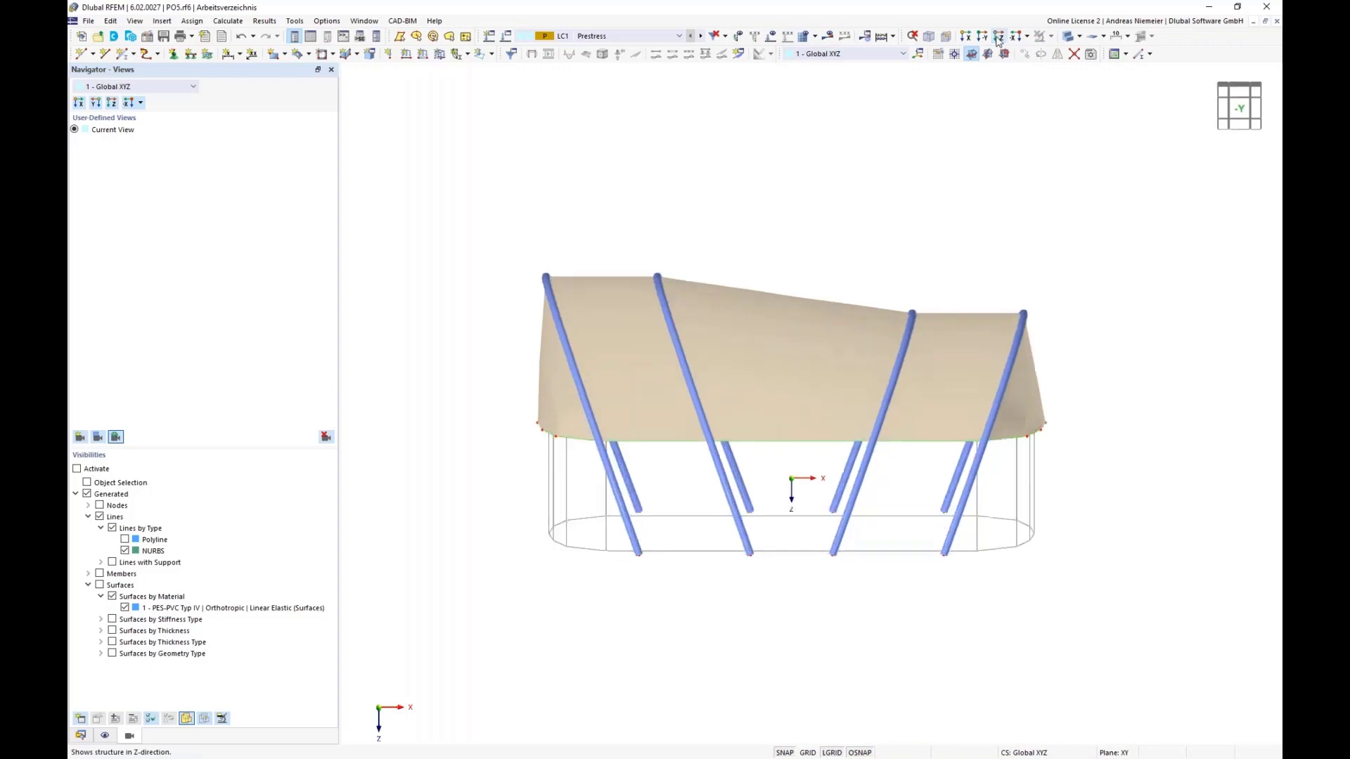
scroll(562, 144, up, 5)
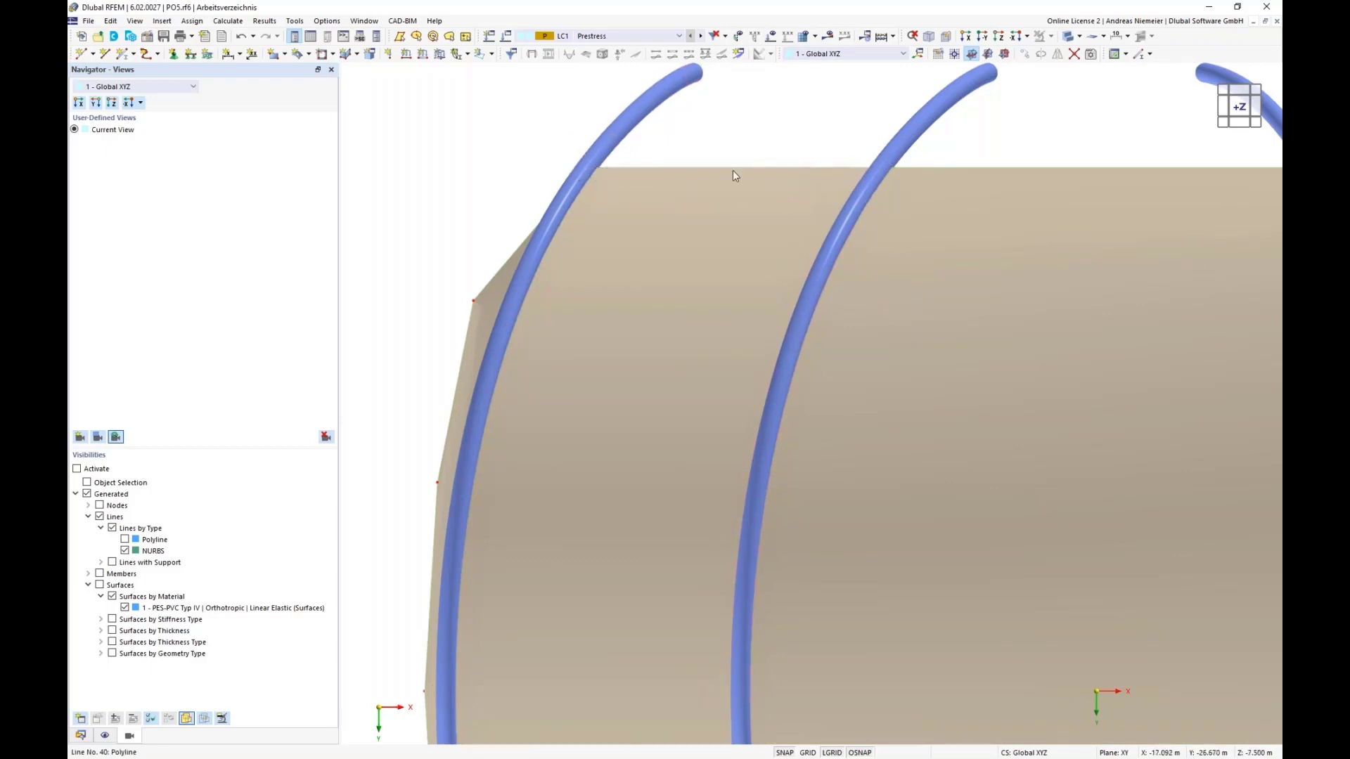
scroll(647, 175, down, 3)
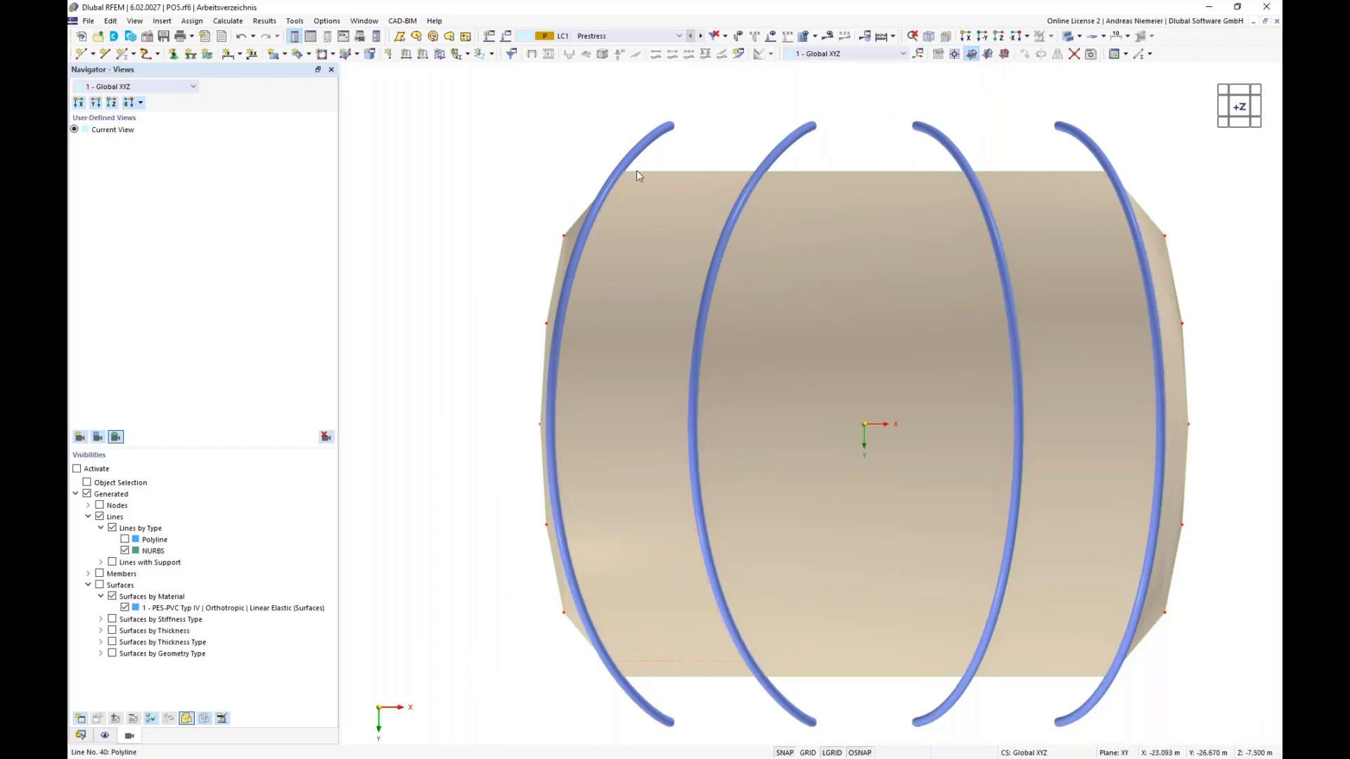
Convert membrane edge line 21 to an arc, picking its midpoint as the control point and adjusting the Y-coordinate to curve the edge inward
mouse_move(723, 252)
double_click(691, 679)
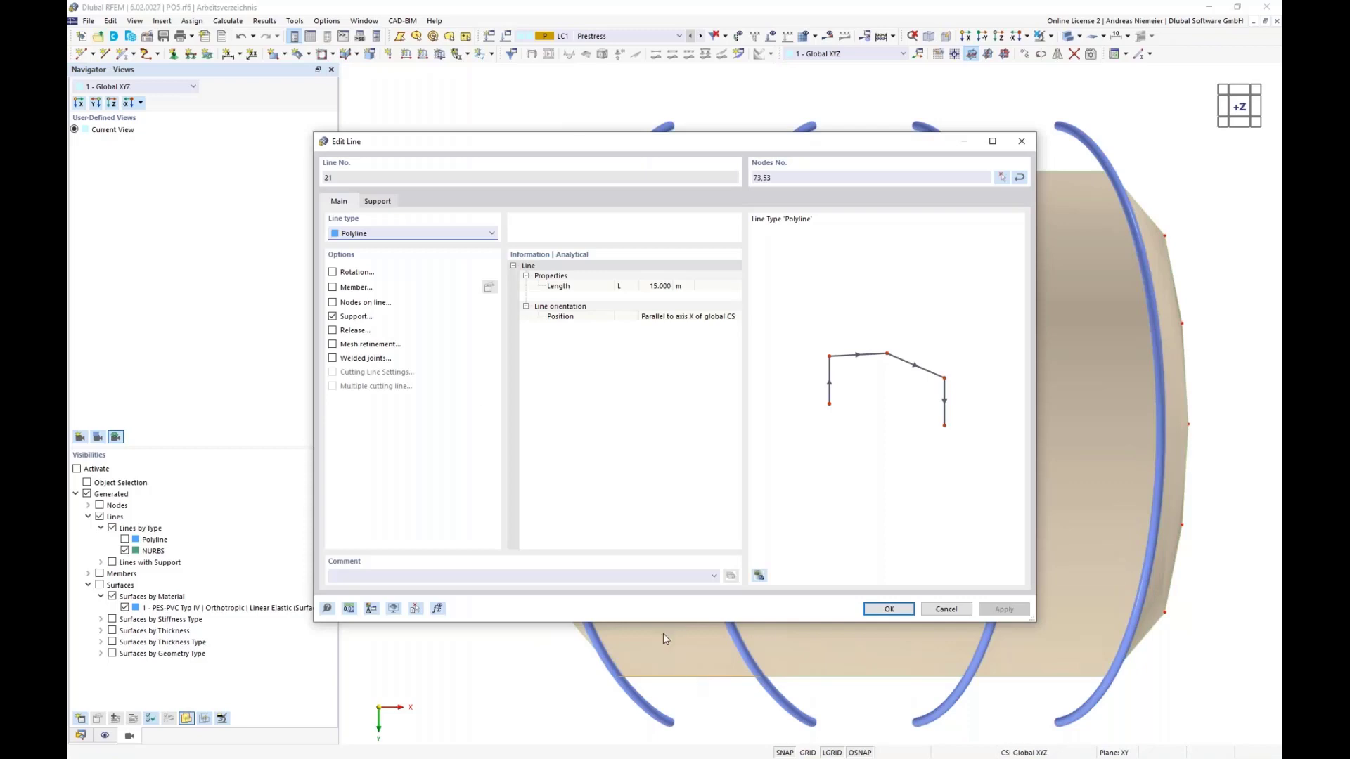
click(412, 234)
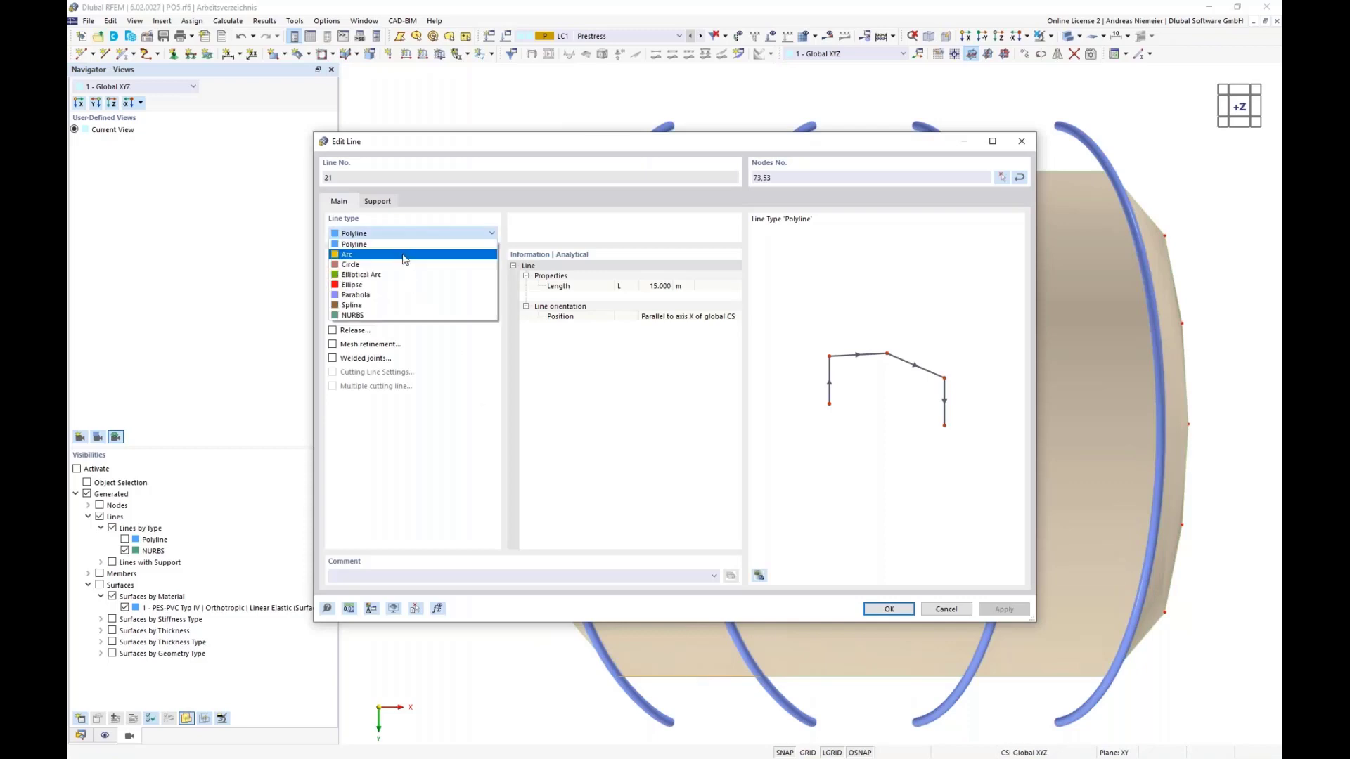
click(405, 258)
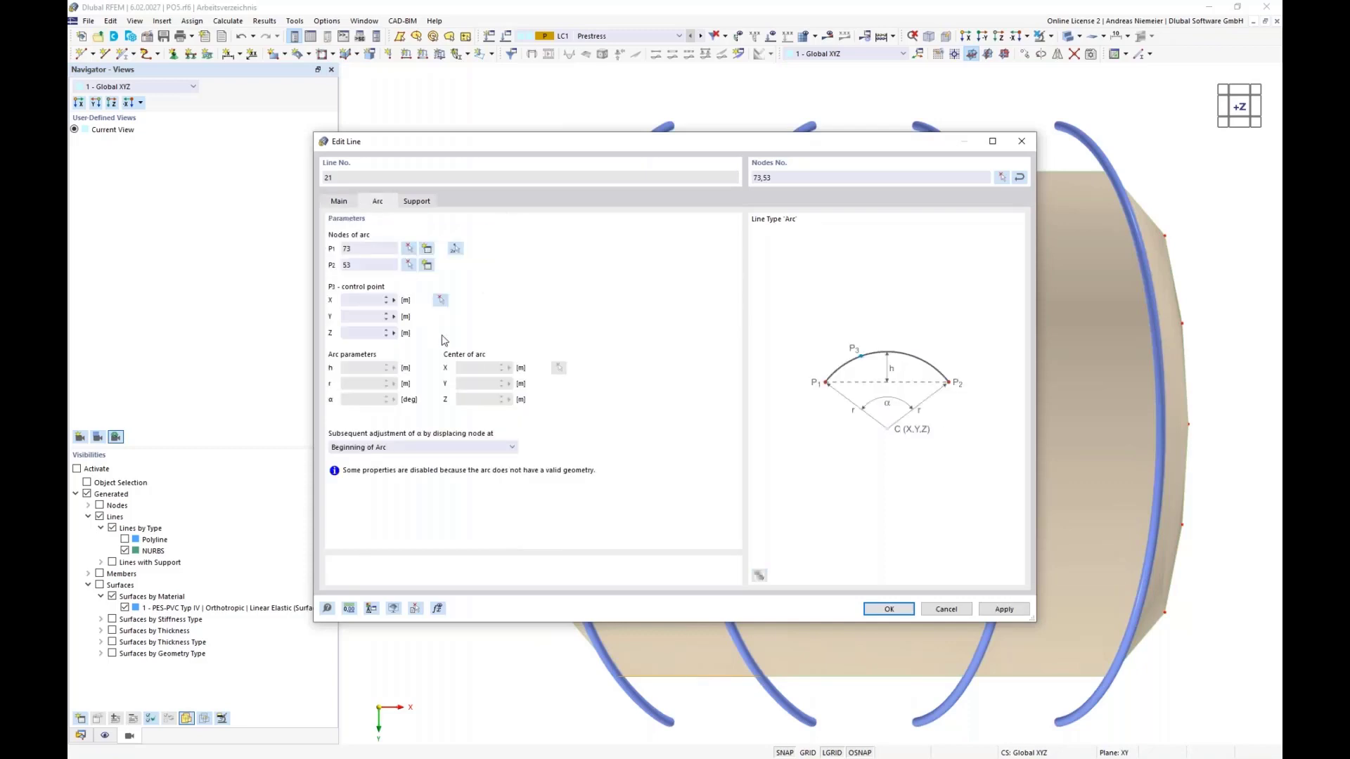
click(440, 300)
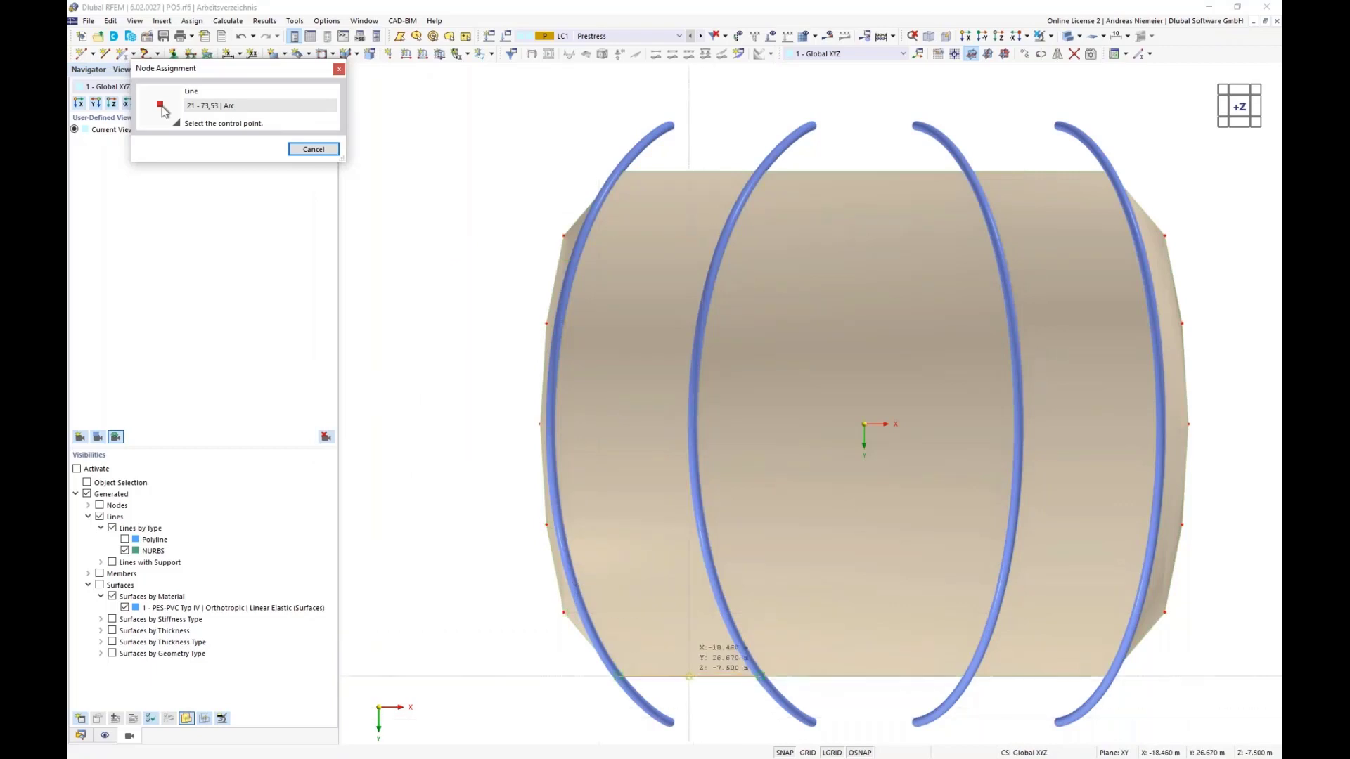
click(689, 677)
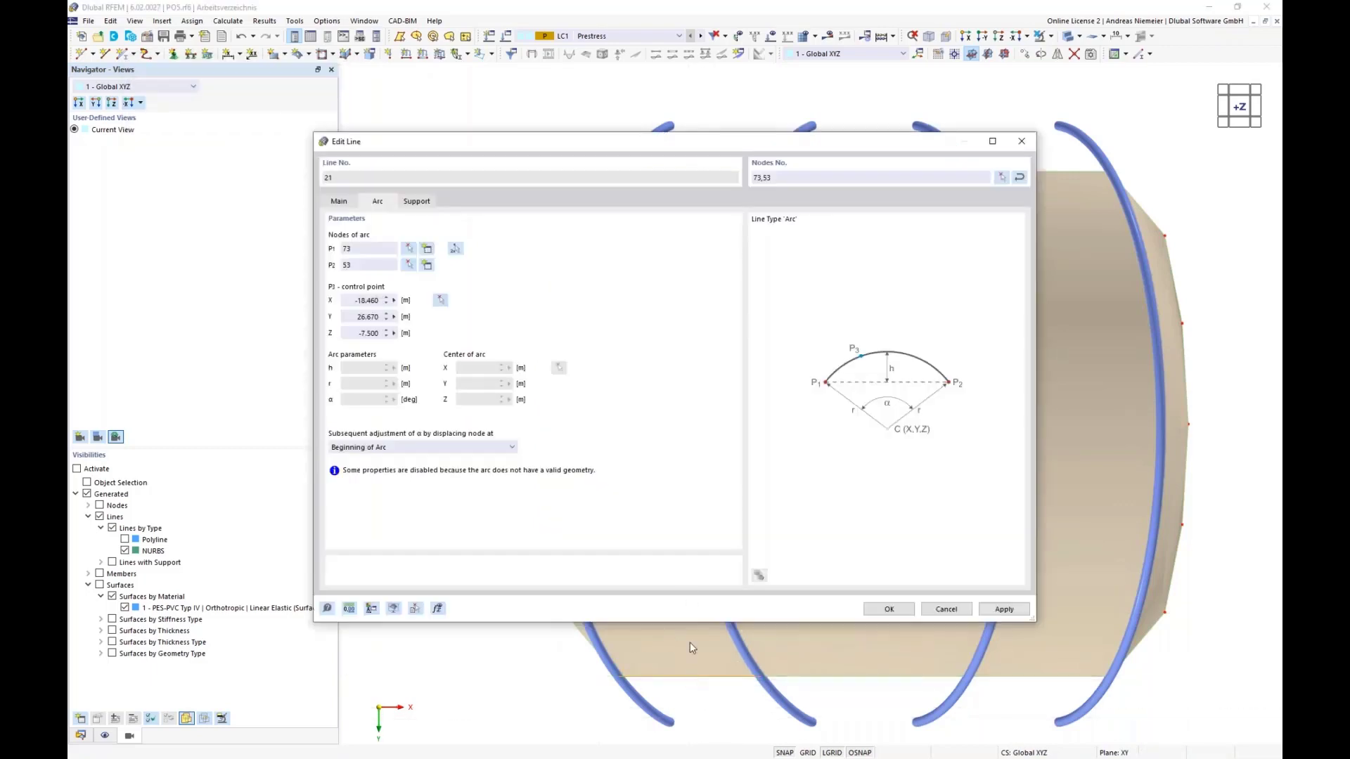
click(360, 316)
click(884, 615)
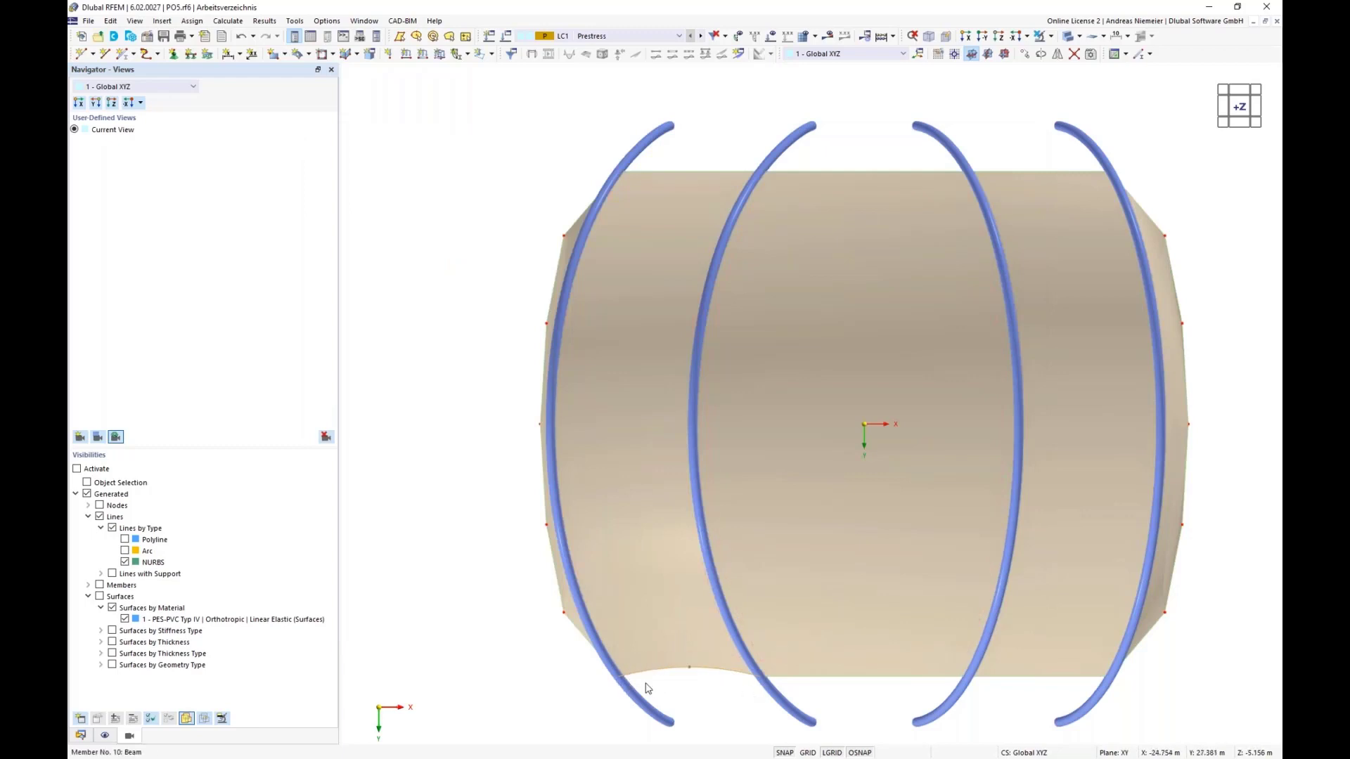
Convert membrane edge line 34 to an arc with its control point at the midpoint, and adjust the Y-coordinate to curve it inward
double_click(1024, 680)
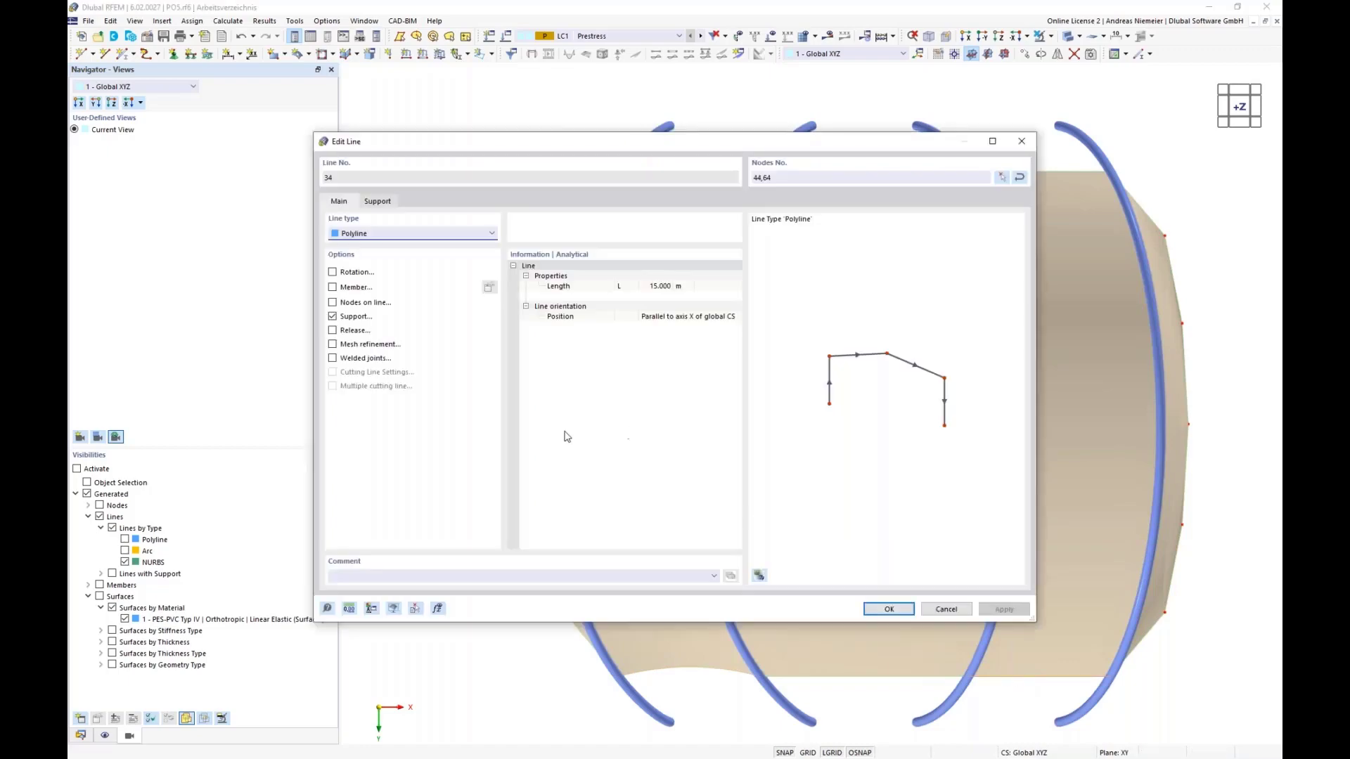
click(396, 238)
click(392, 266)
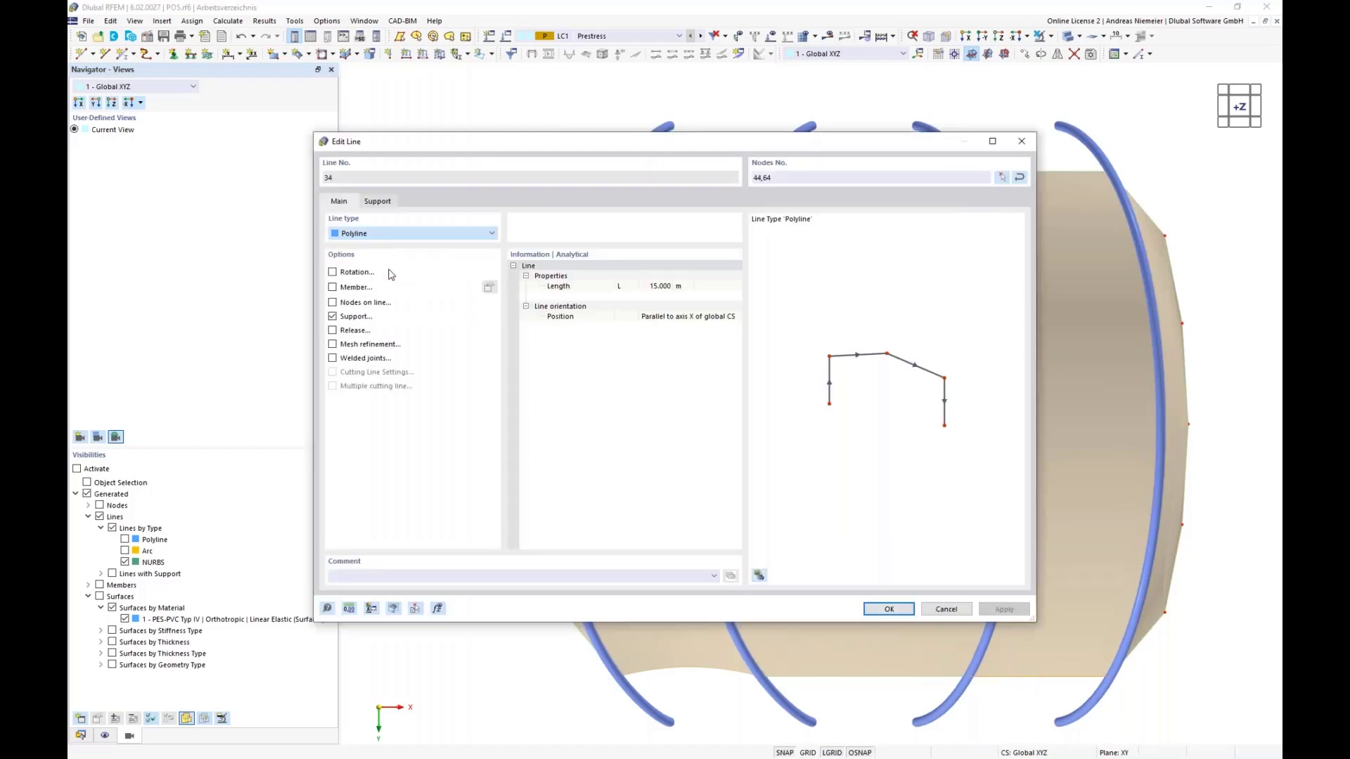
click(440, 301)
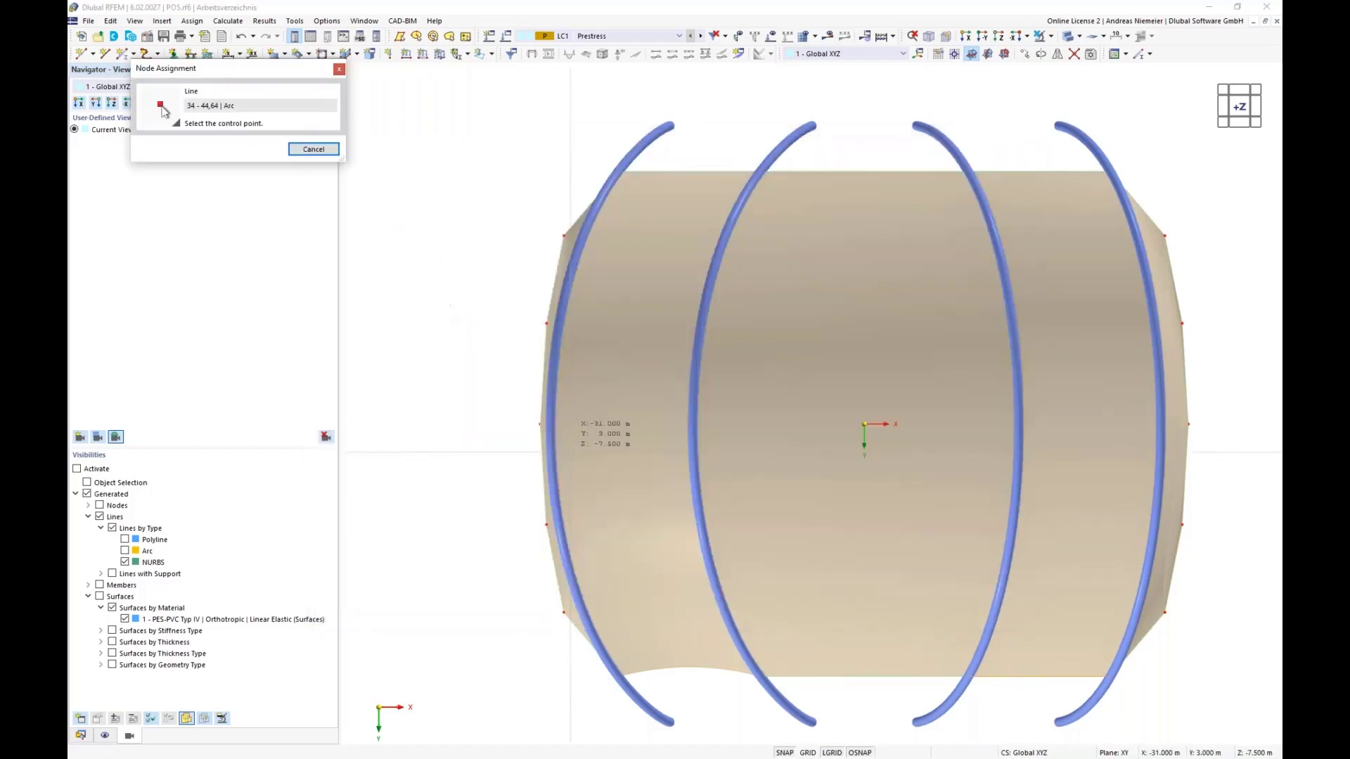
click(1039, 677)
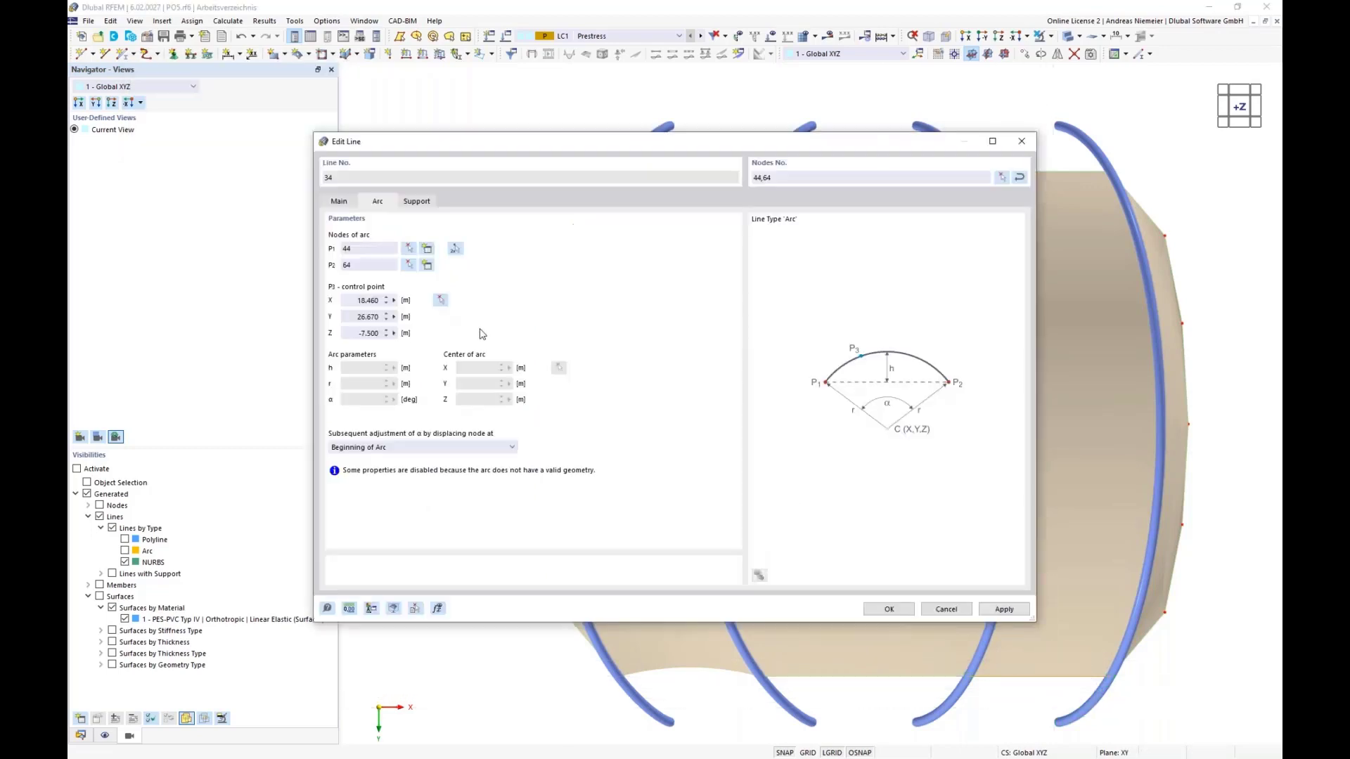
click(368, 317)
click(889, 610)
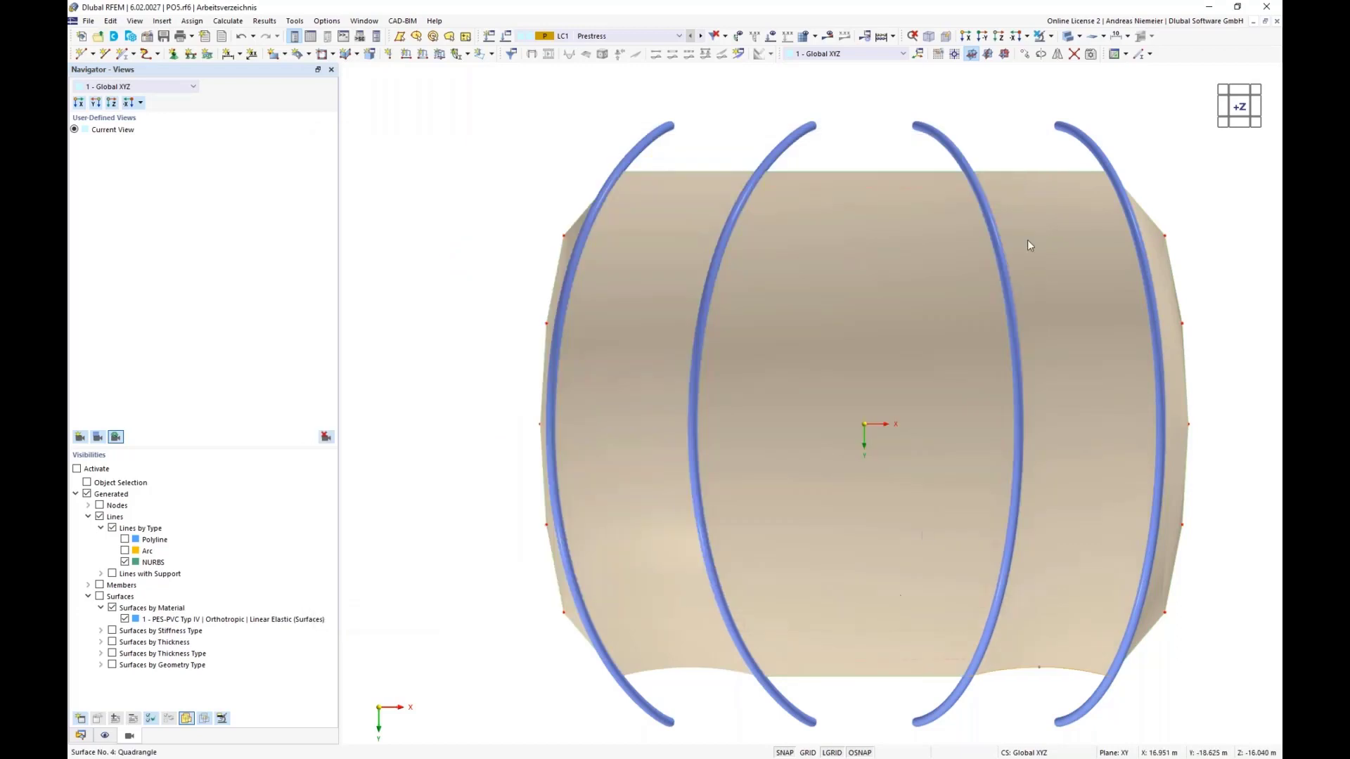
Convert membrane edge line 28 to an arc, picking its midpoint as control point and setting the control point's Y-coordinate to -25.670 m
double_click(1024, 170)
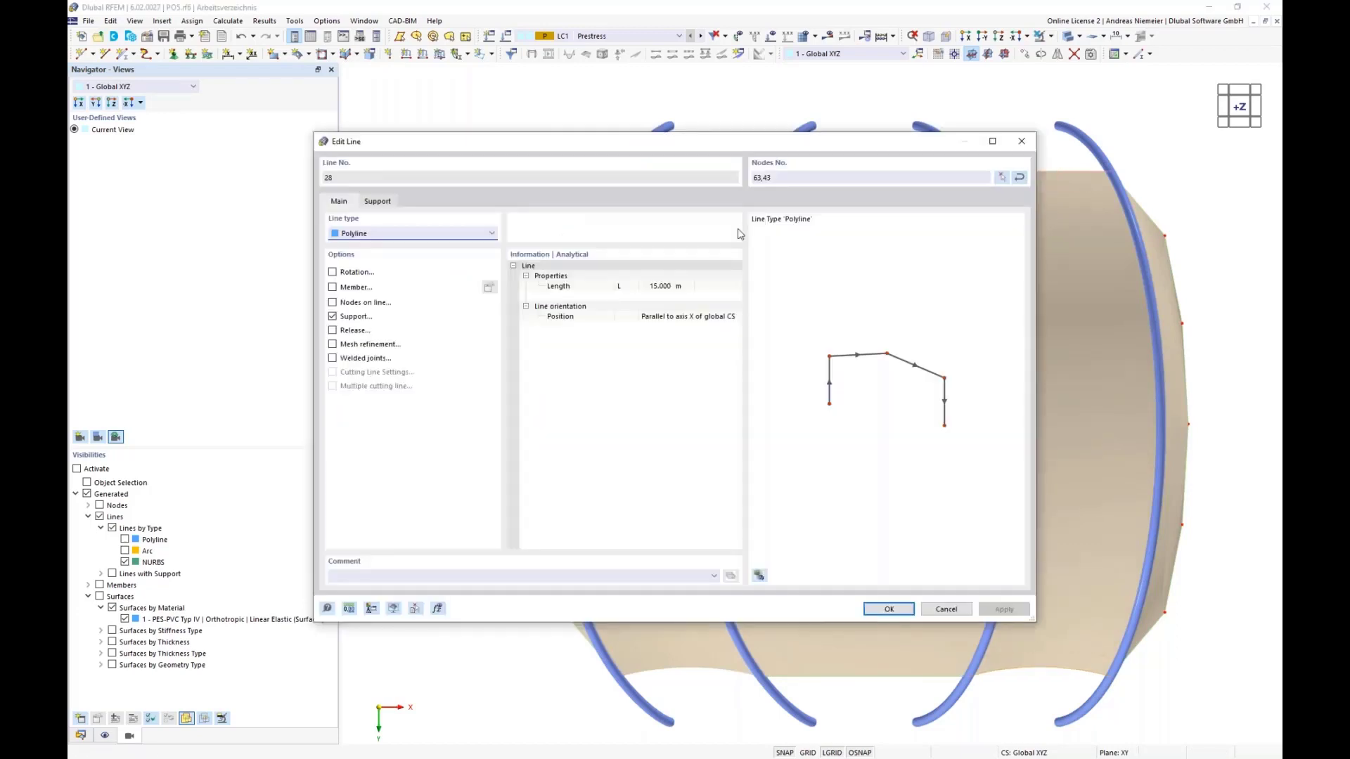
click(370, 234)
click(371, 256)
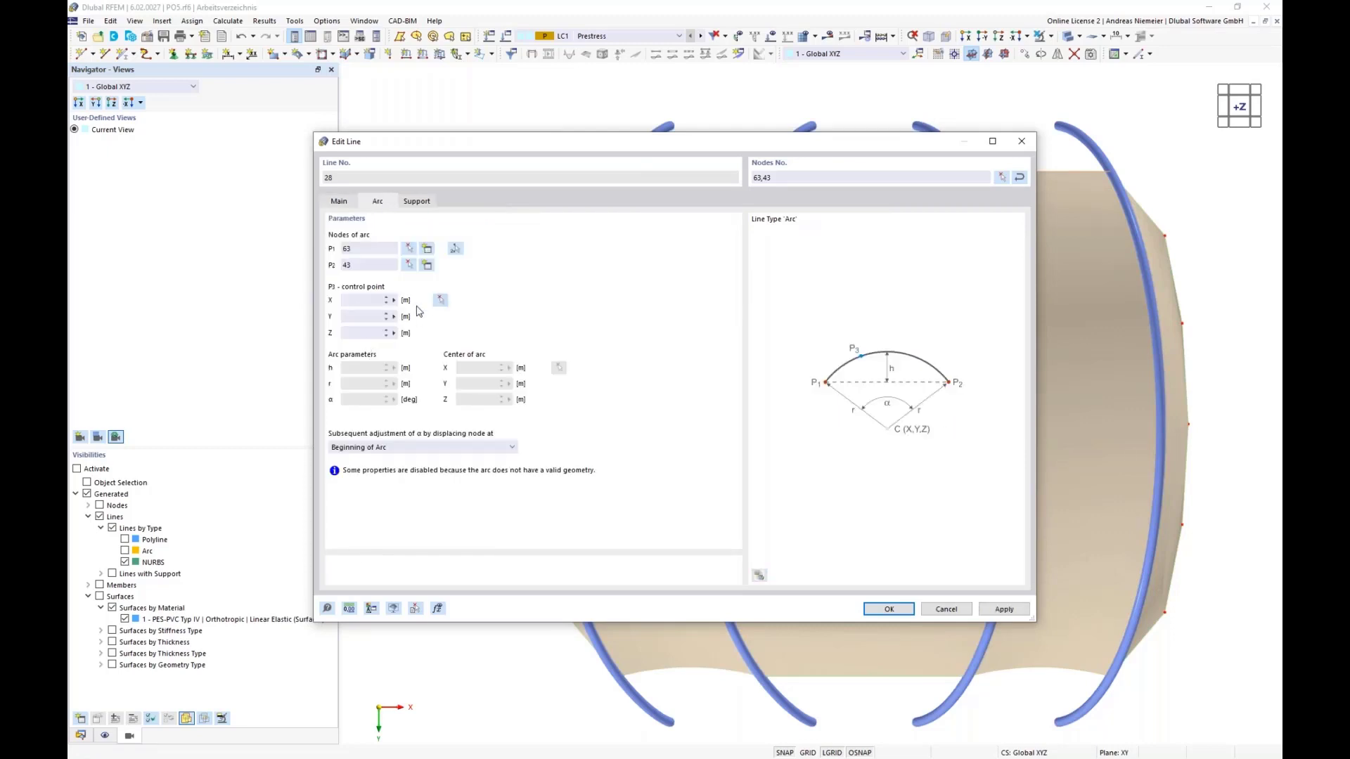
click(441, 301)
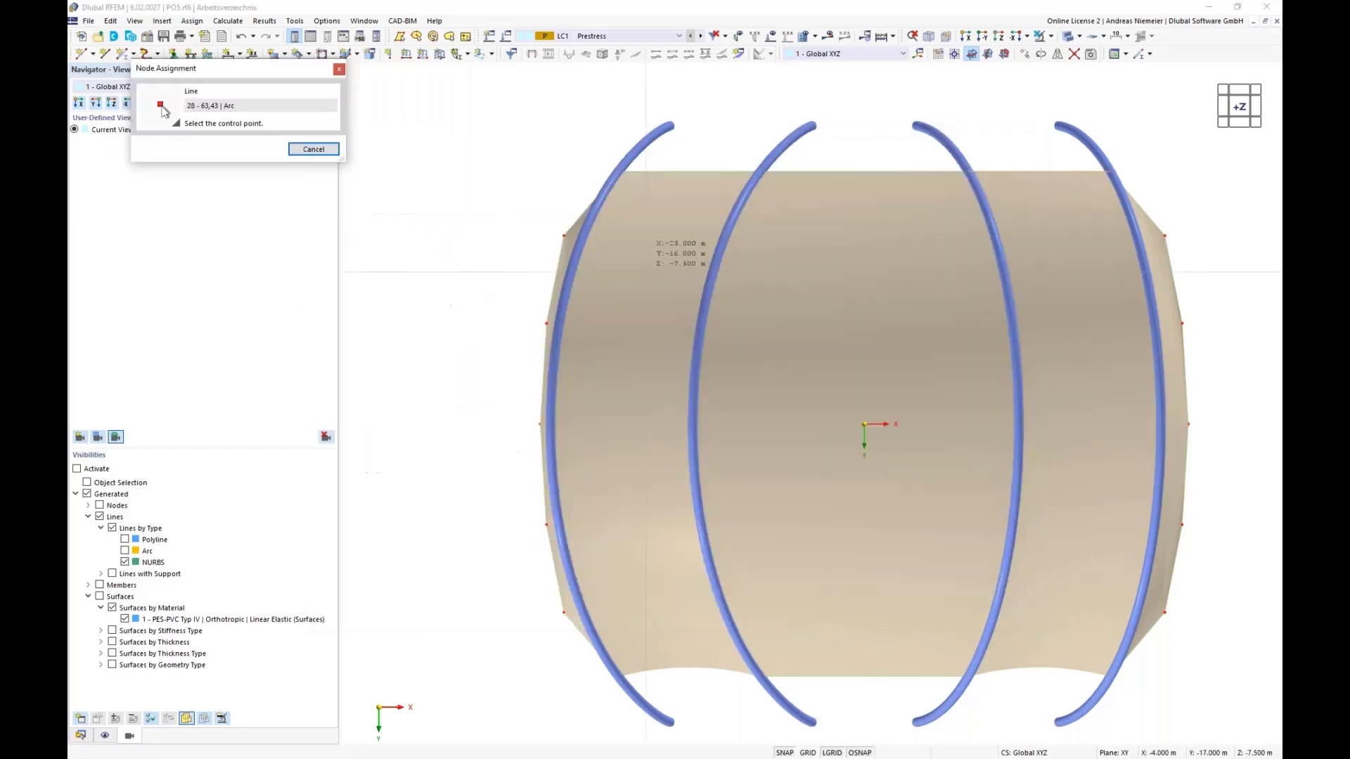
click(1039, 170)
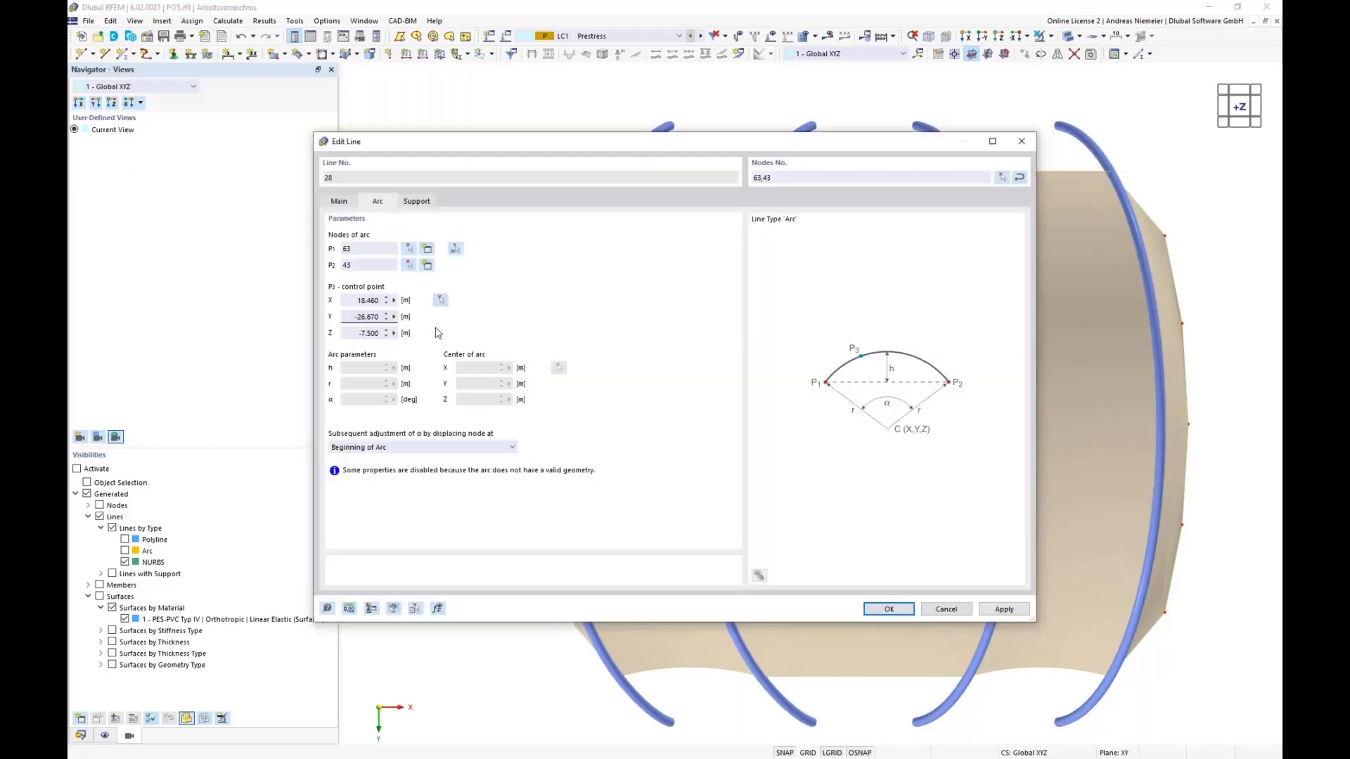
click(879, 610)
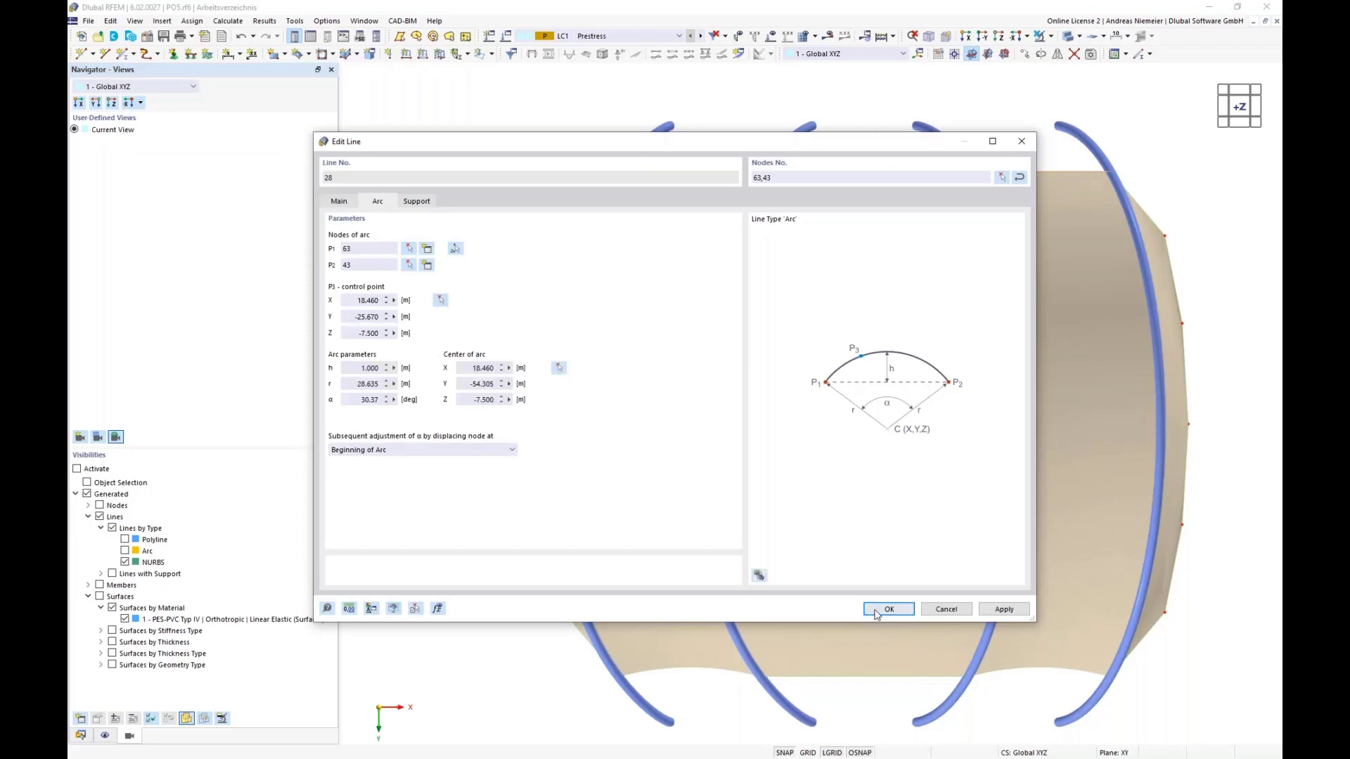
Convert membrane edge line 40 to an arc with its control point at the midpoint, and adjust the Y-coordinate to curve it inward
double_click(709, 171)
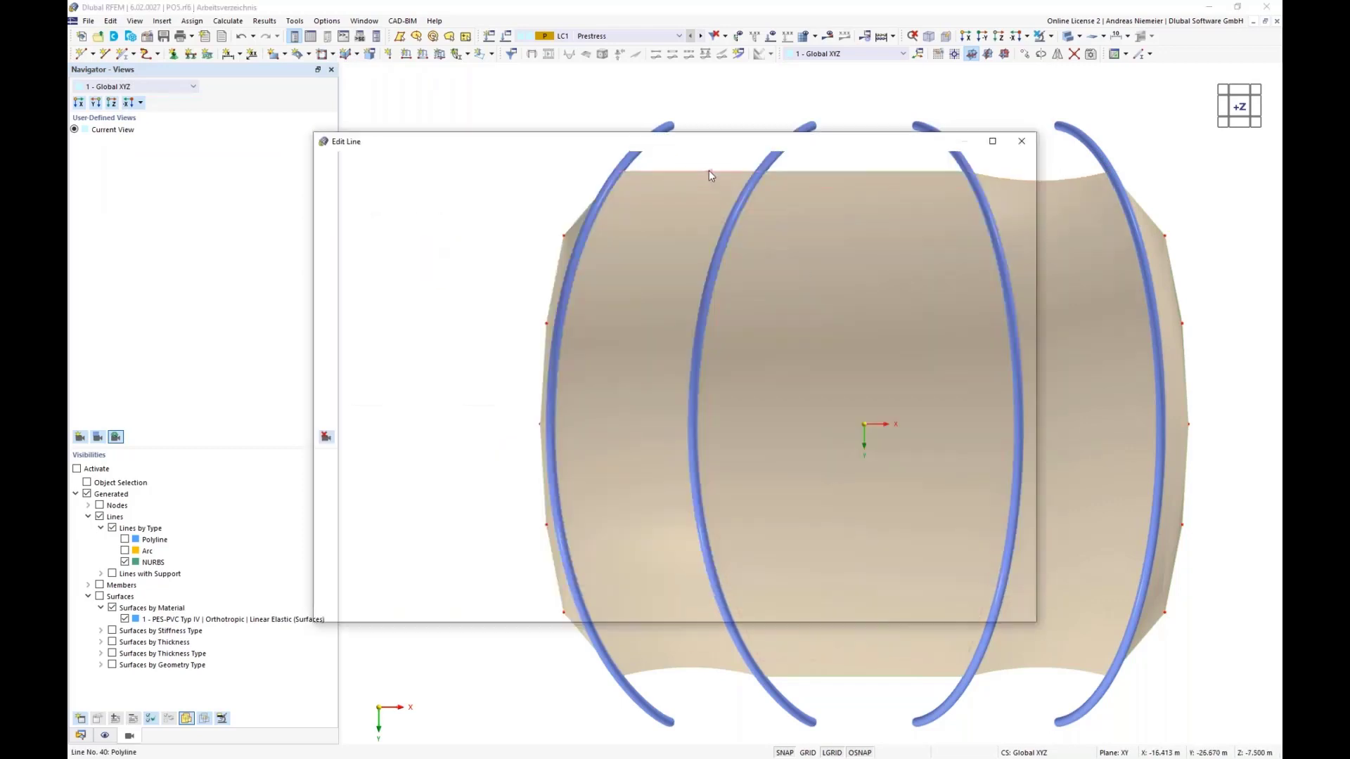
click(399, 235)
click(396, 256)
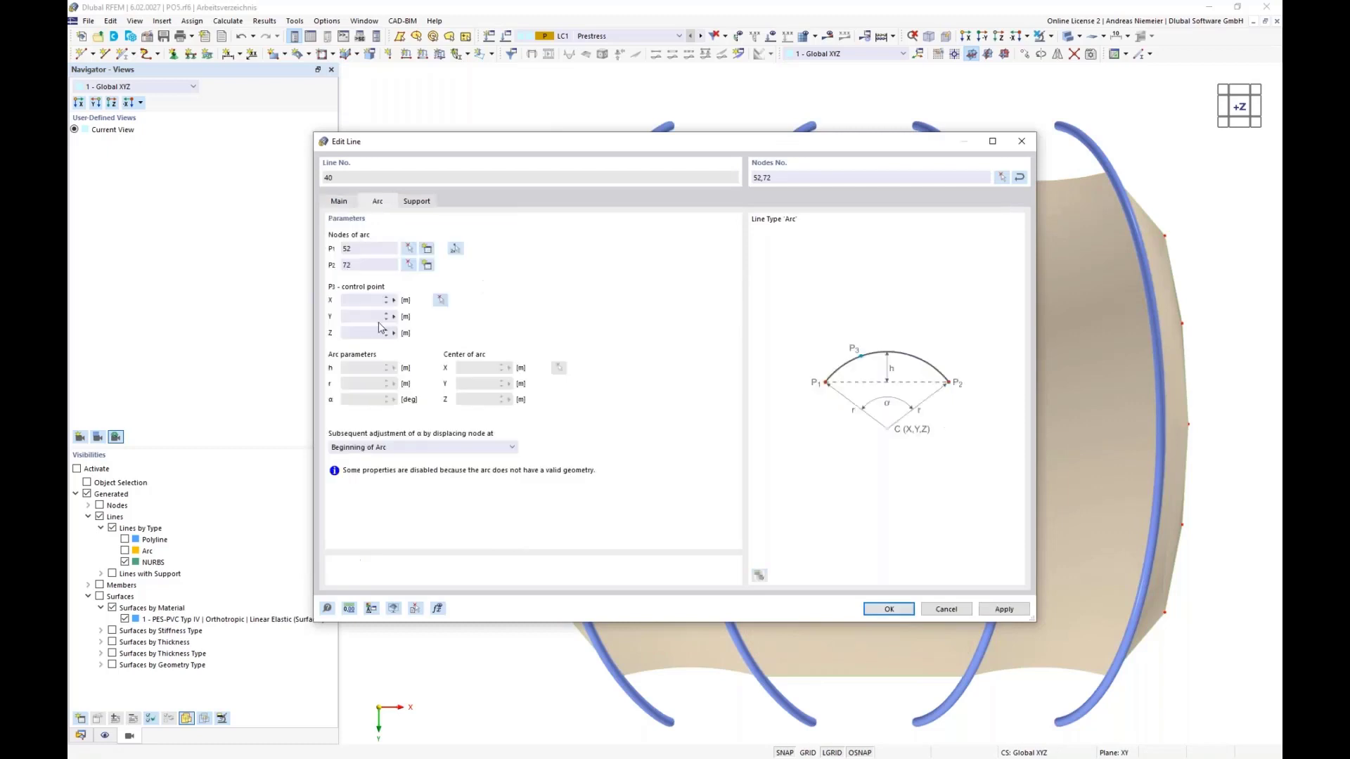
click(440, 300)
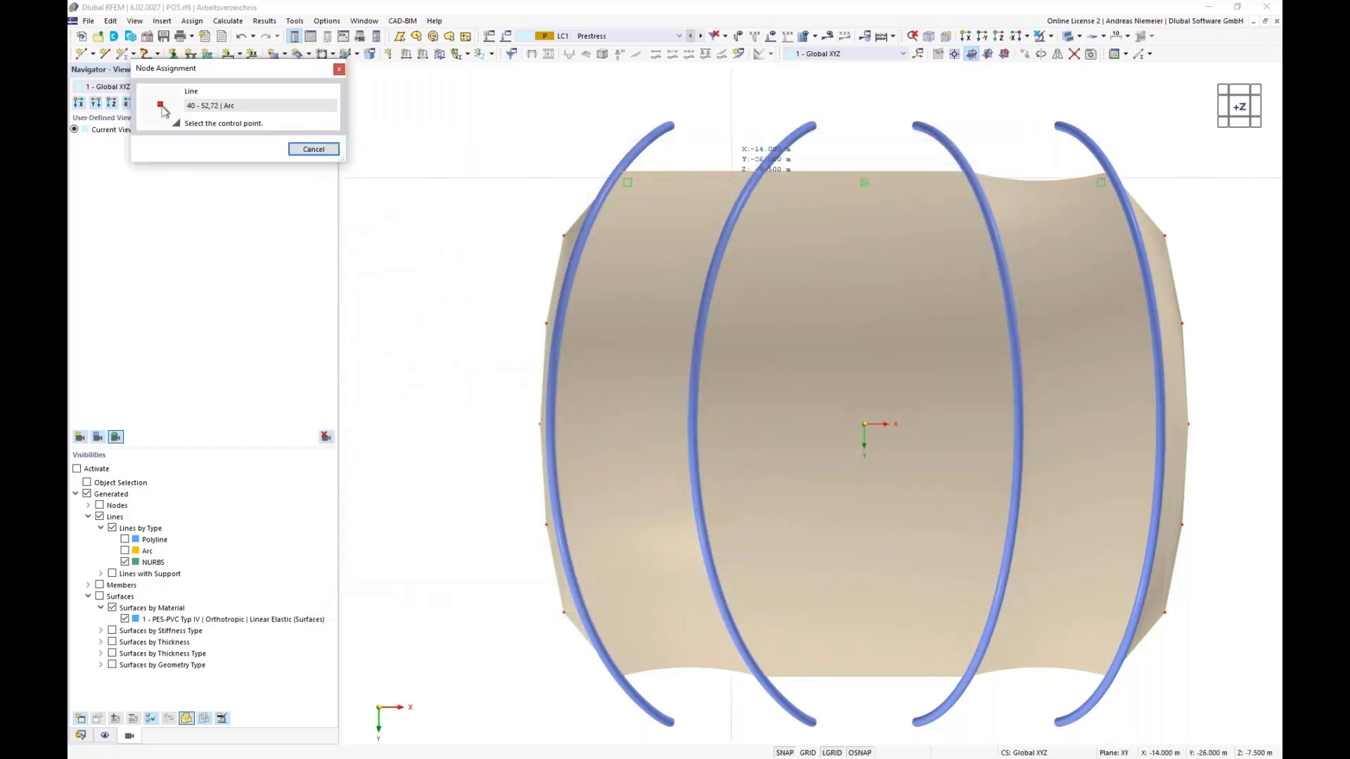
click(689, 171)
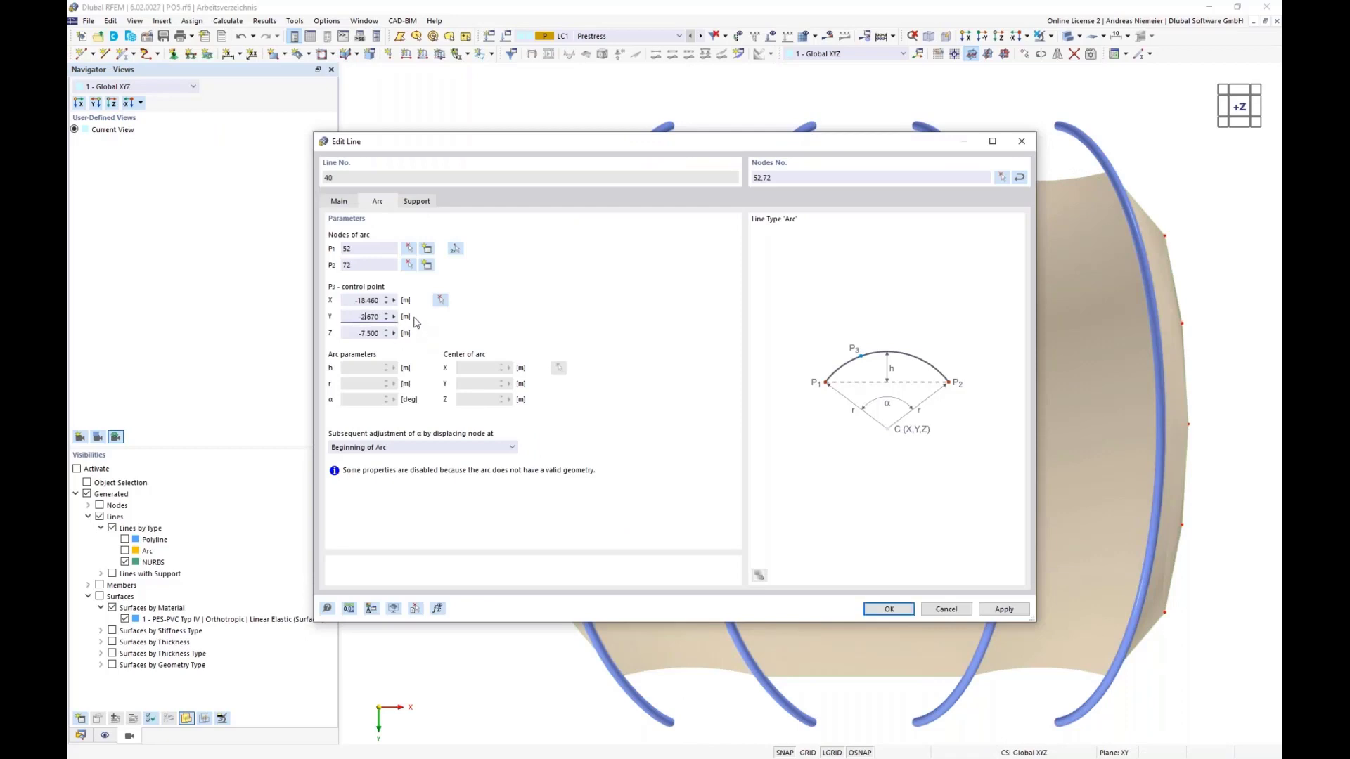
click(880, 613)
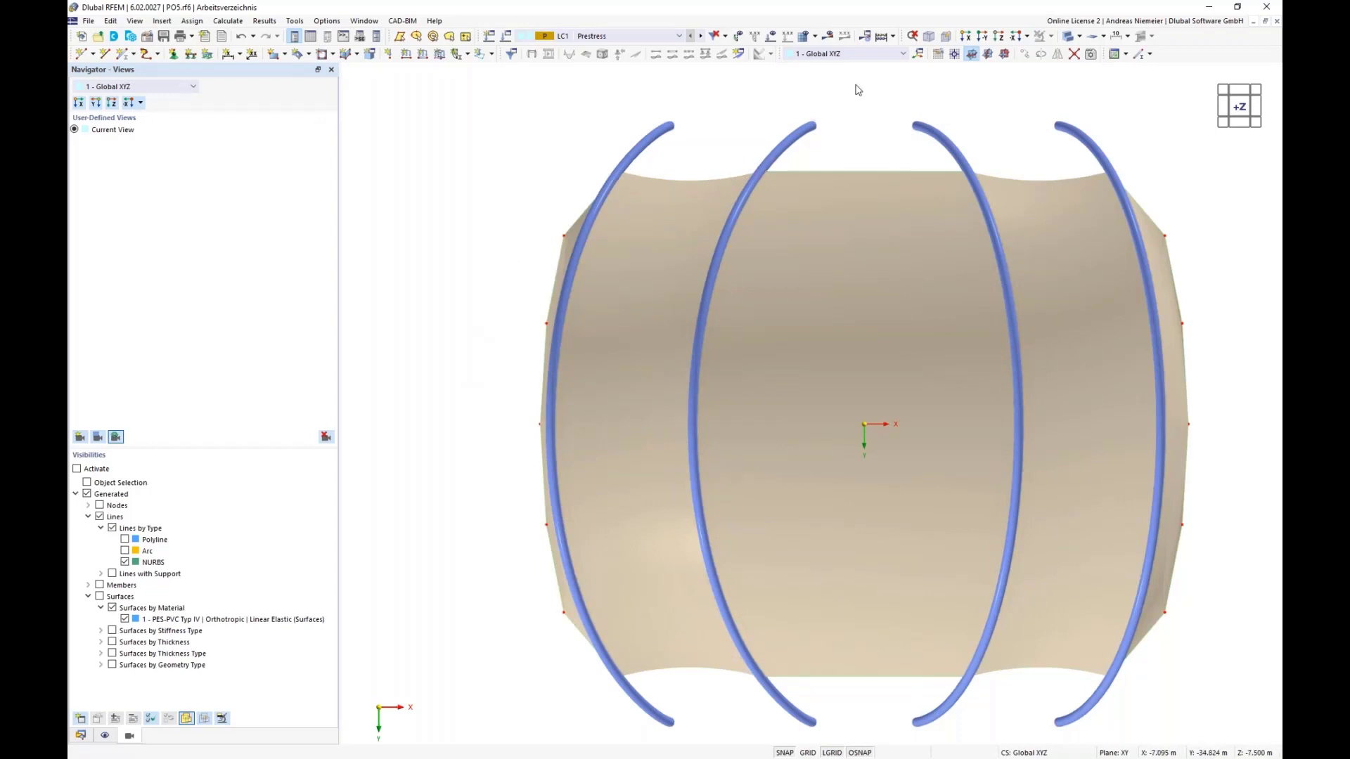
Show the model in wireframe rendering and start a new single member with the Truss member type
click(1079, 36)
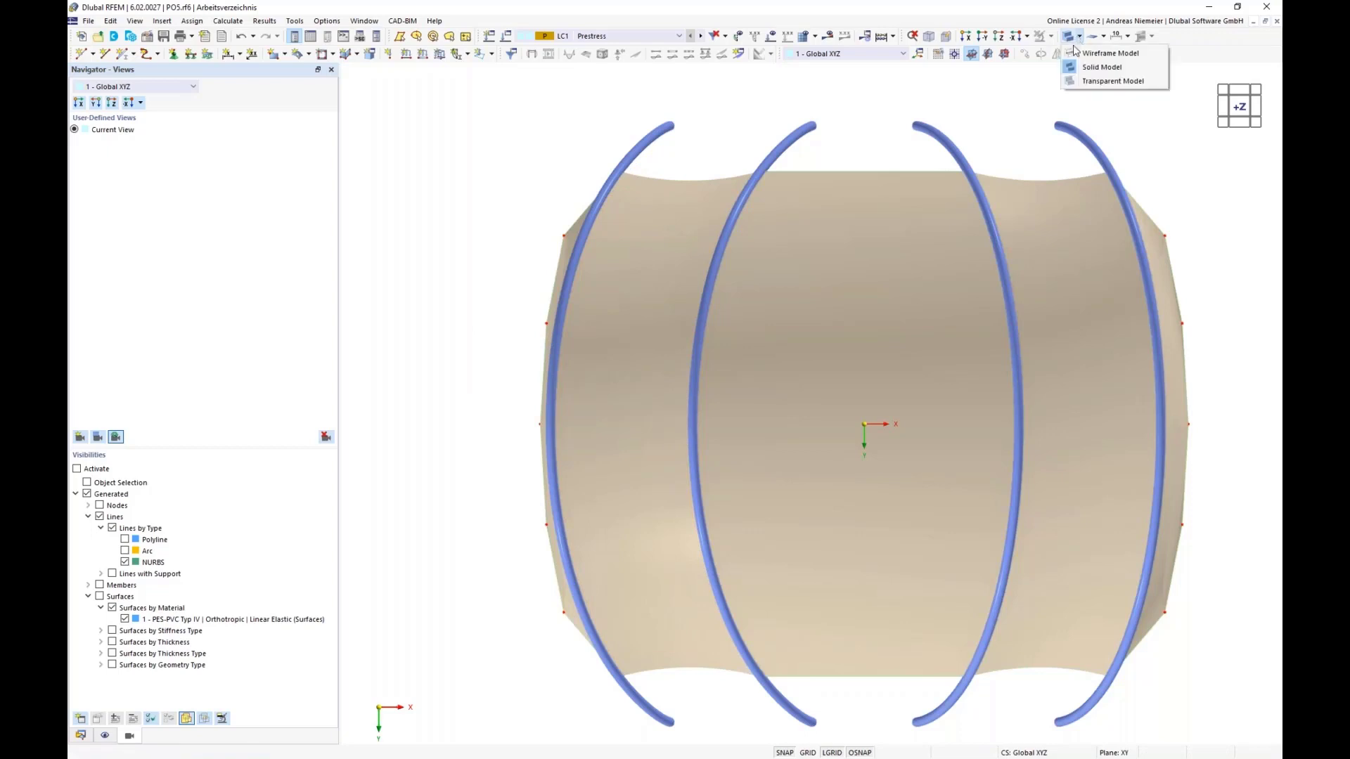
click(1065, 64)
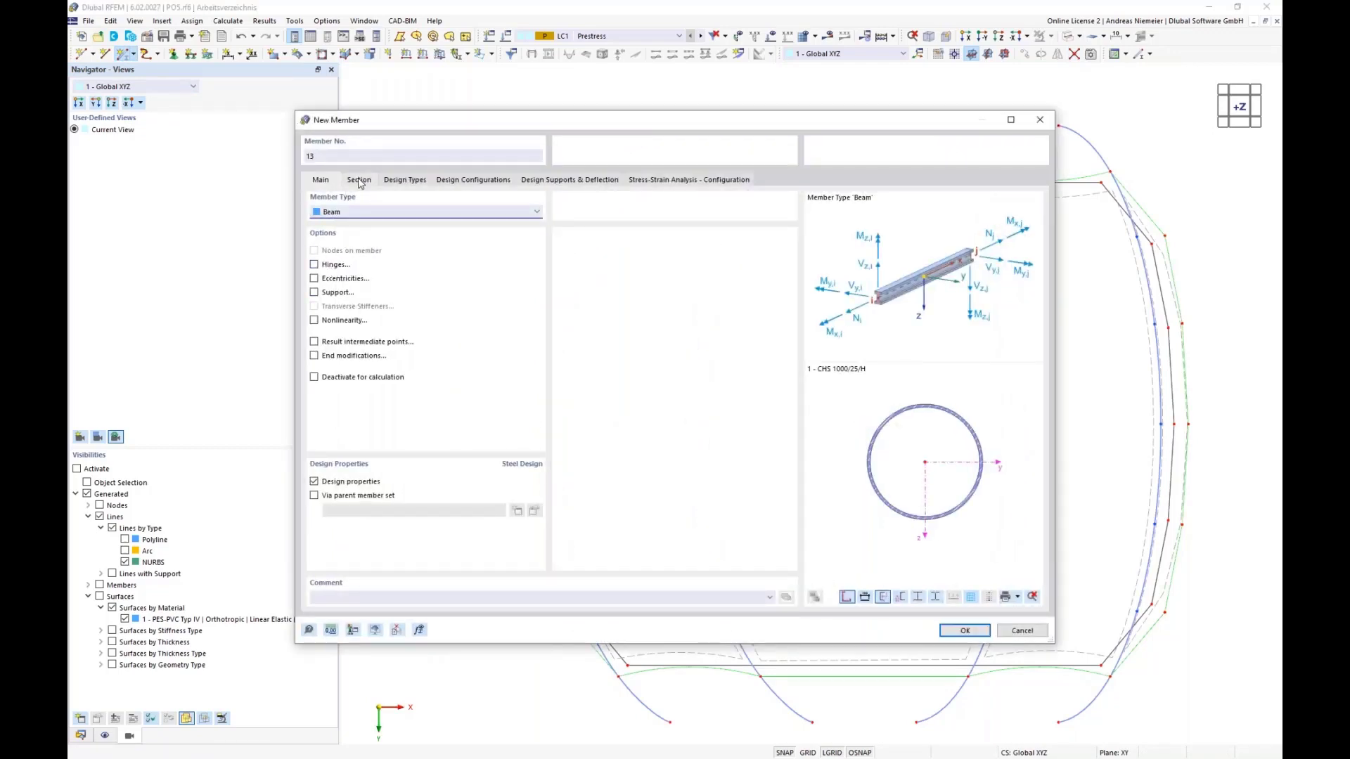
click(349, 212)
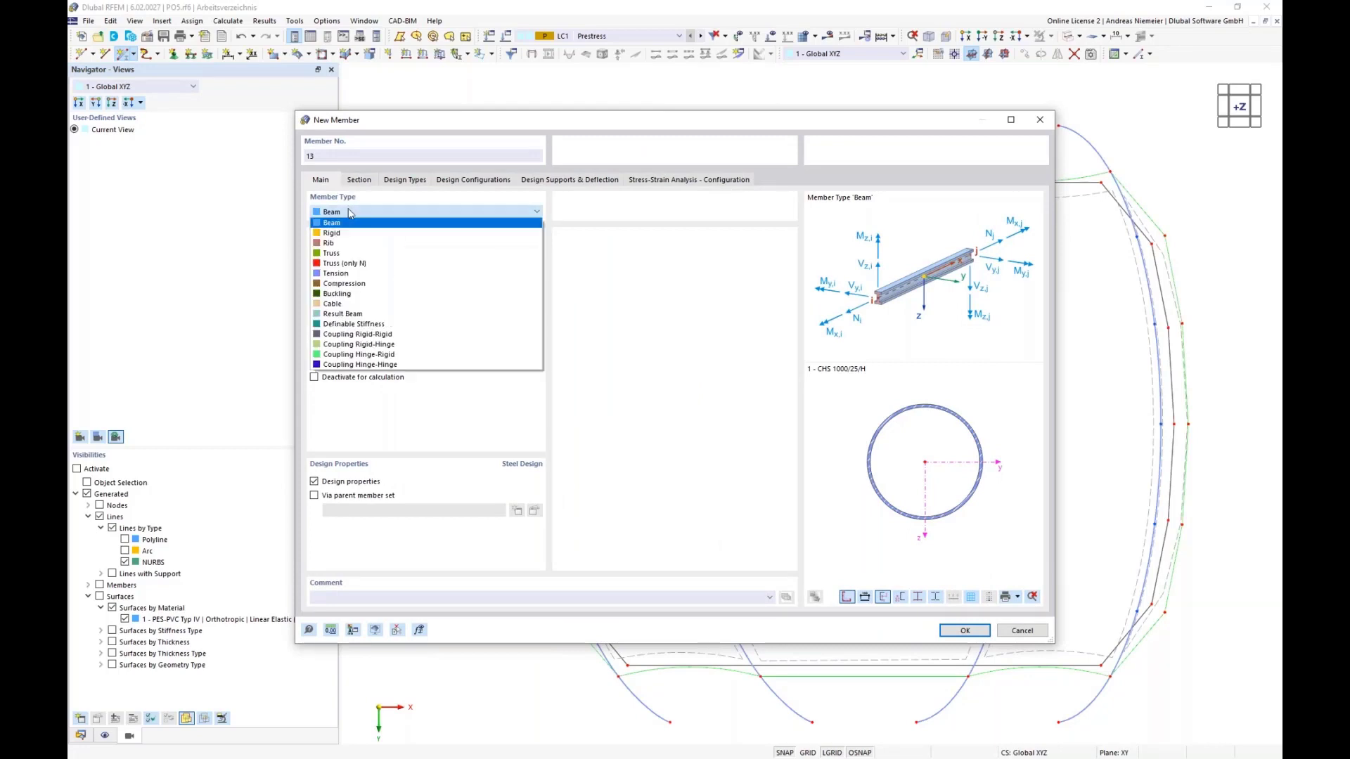
click(341, 254)
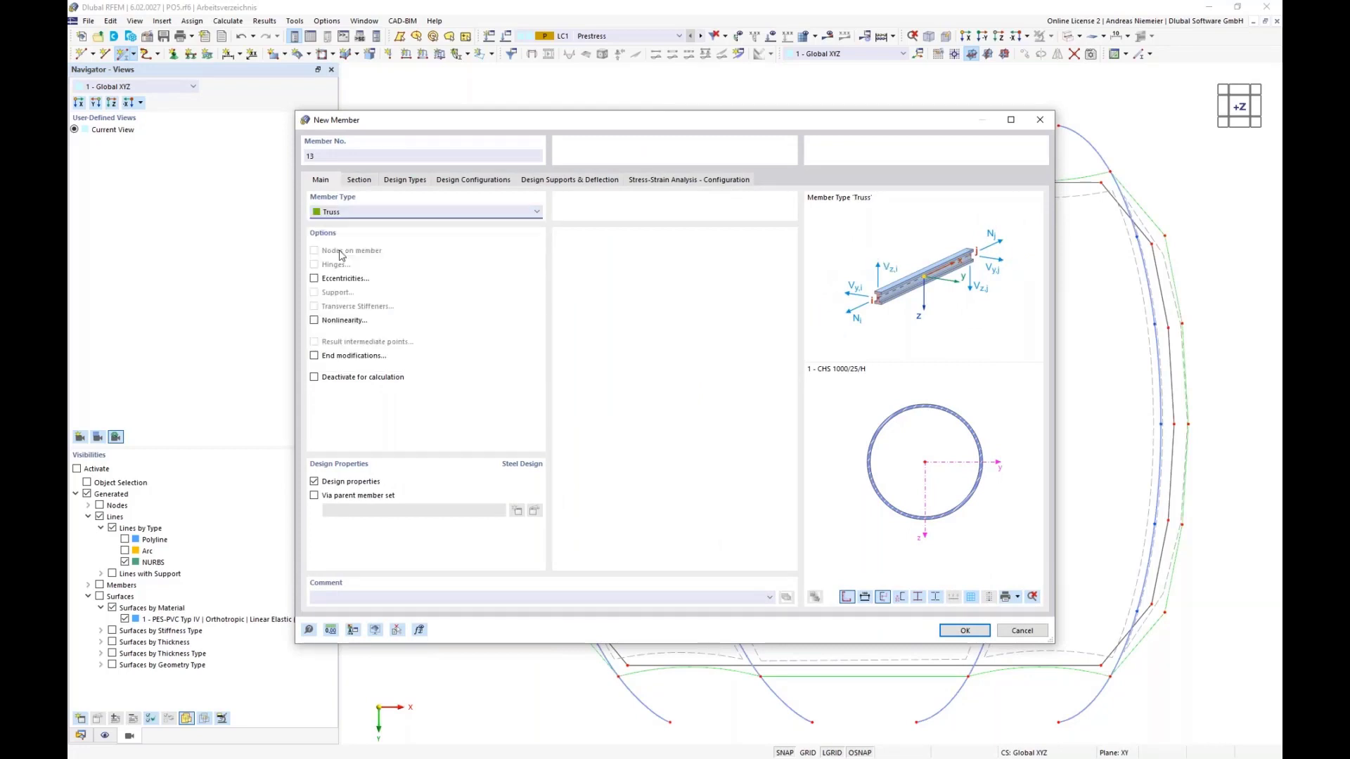
Assign the truss member a new S355 circular hollow section with 250 mm diameter and 8 mm wall thickness, and begin placing it
click(360, 180)
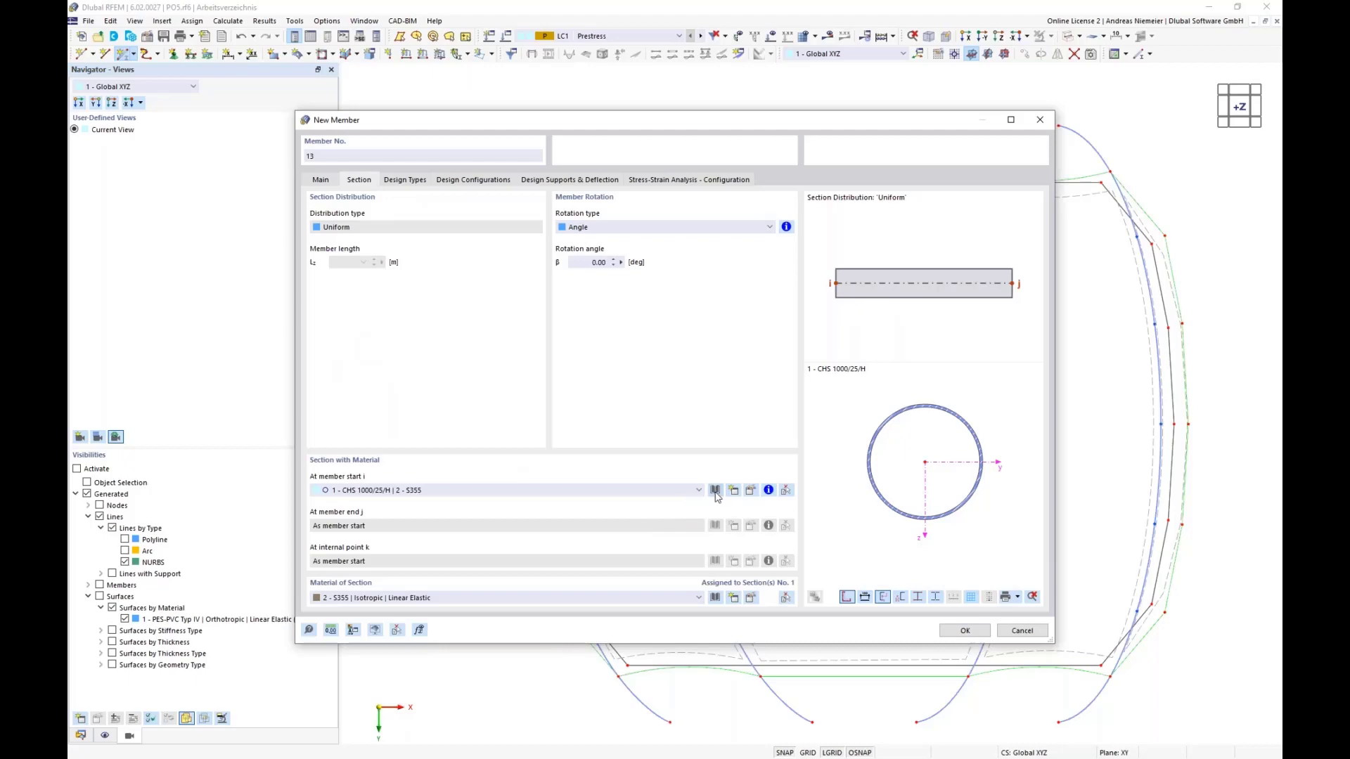
click(589, 314)
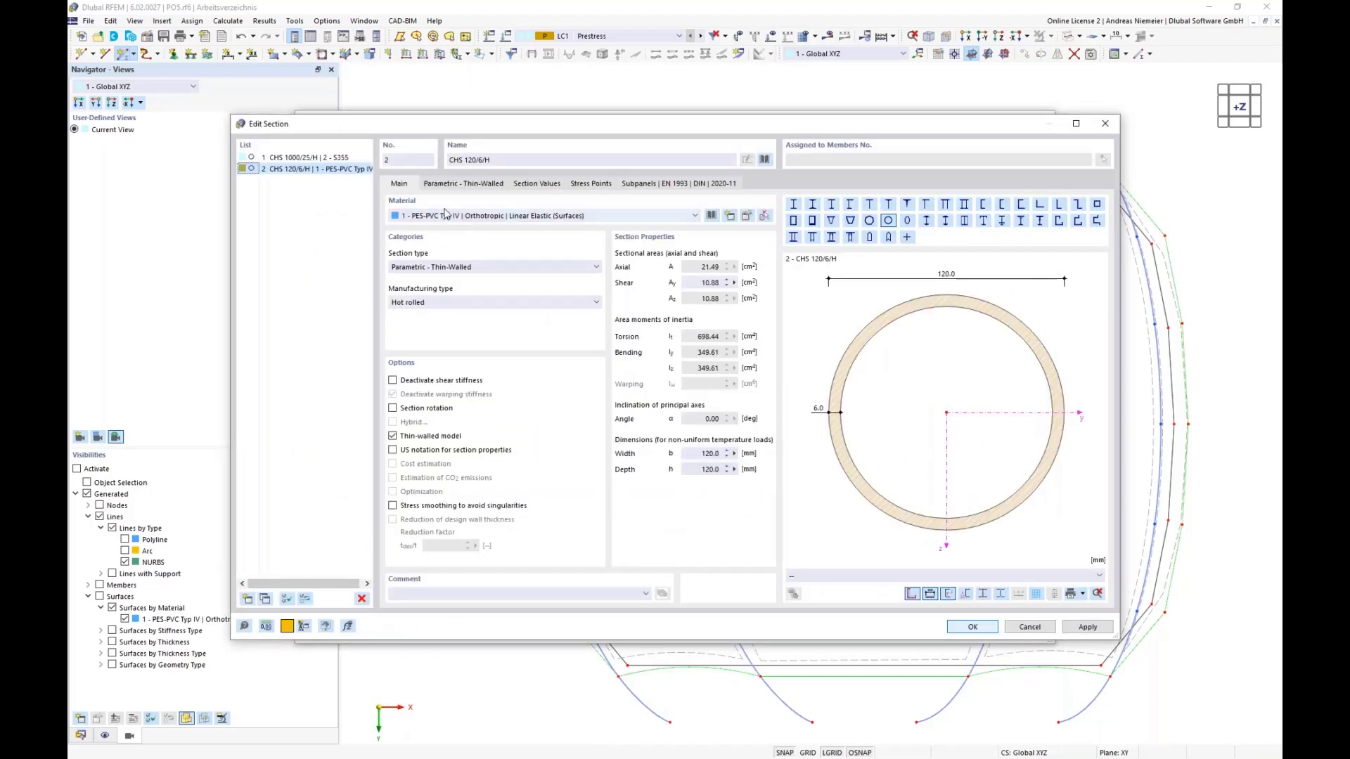
click(436, 216)
click(433, 237)
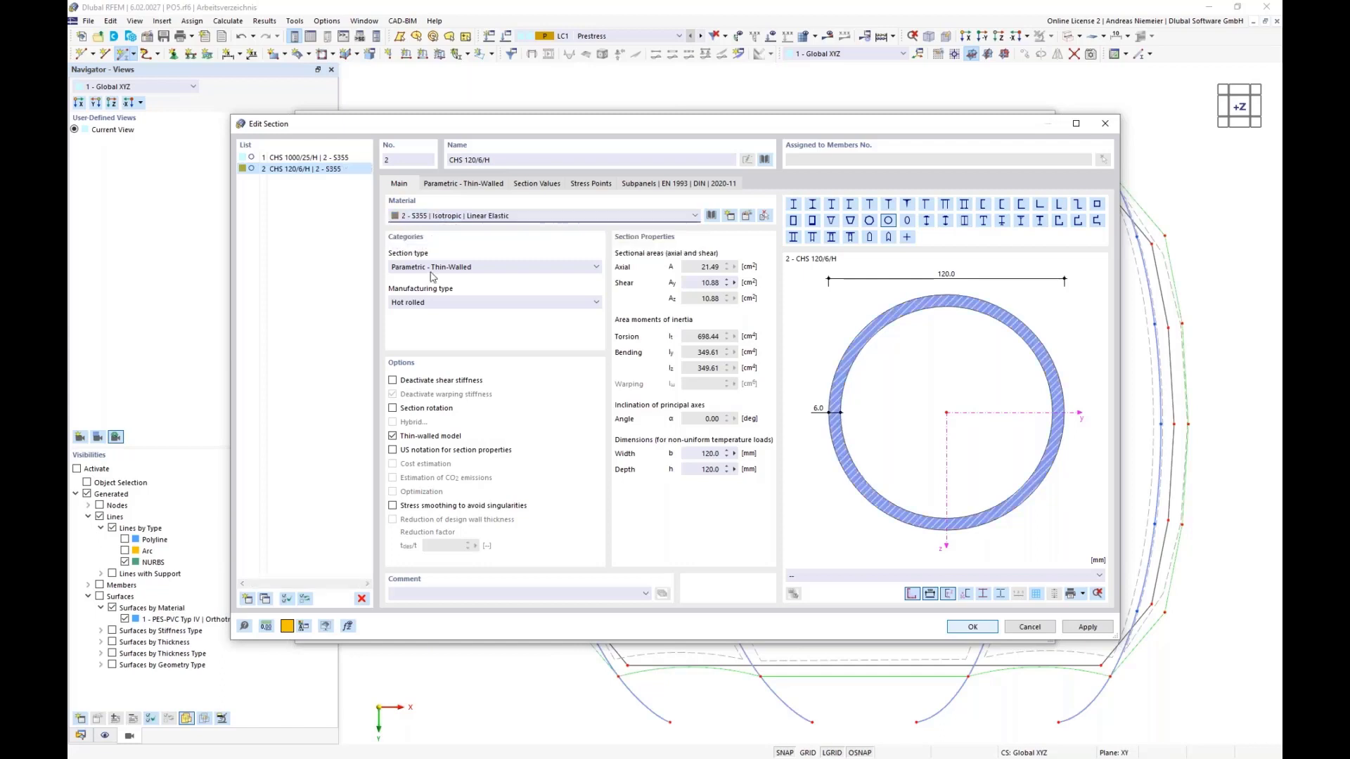
click(456, 185)
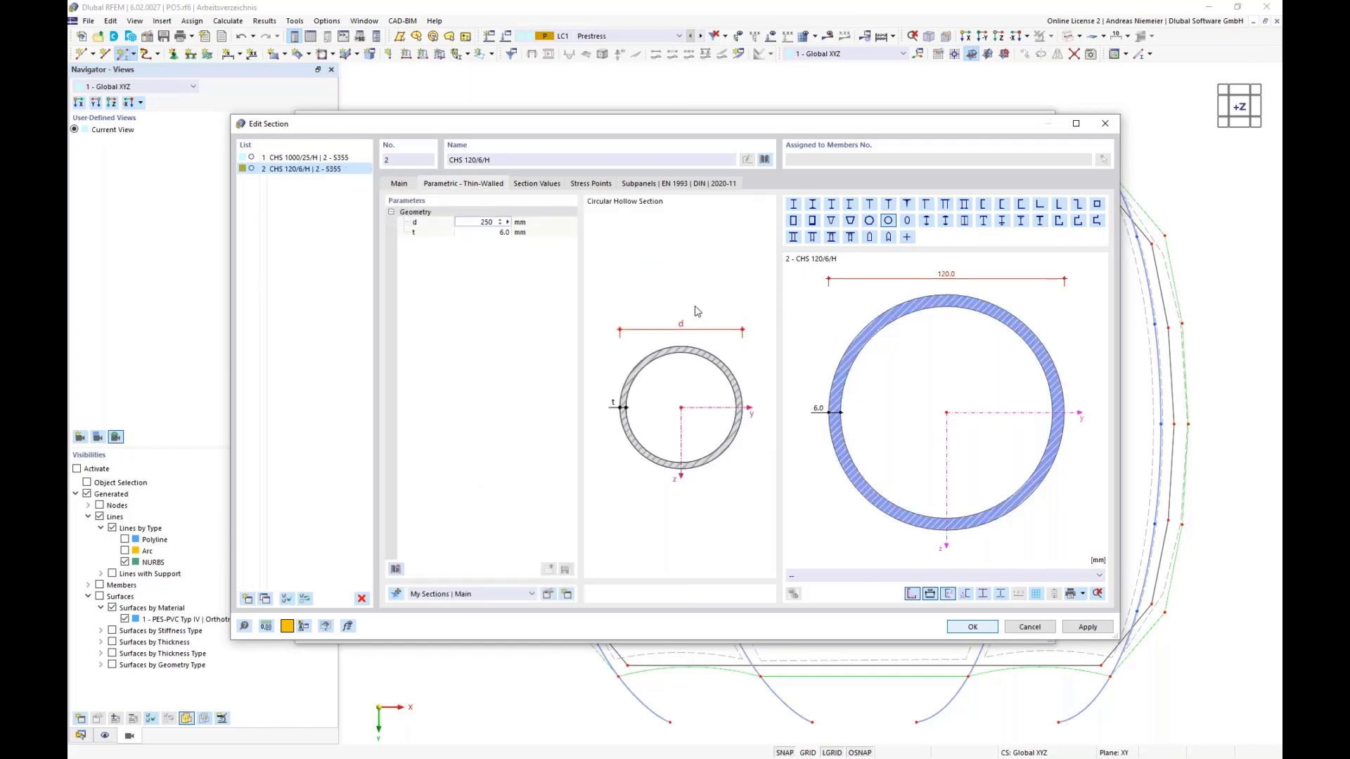
text(250)
key(Tab)
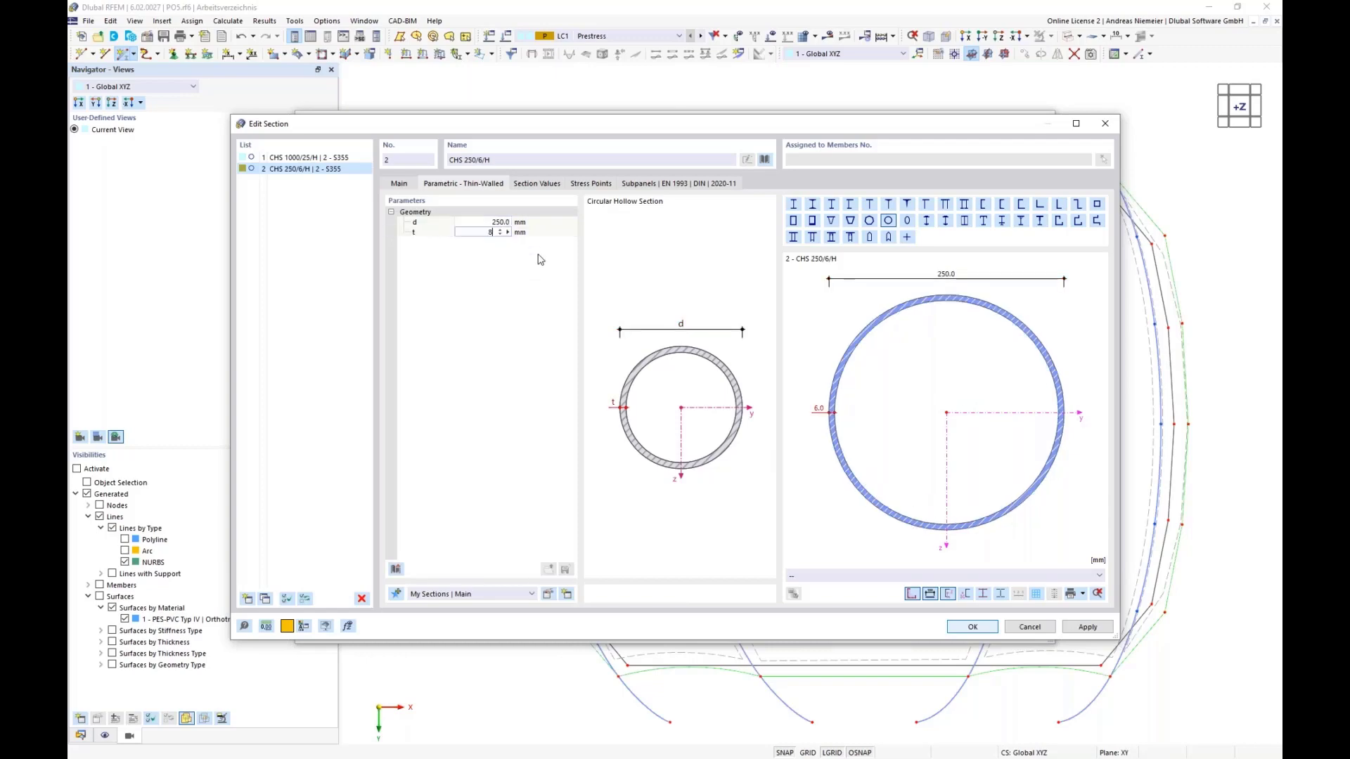
key(Tab)
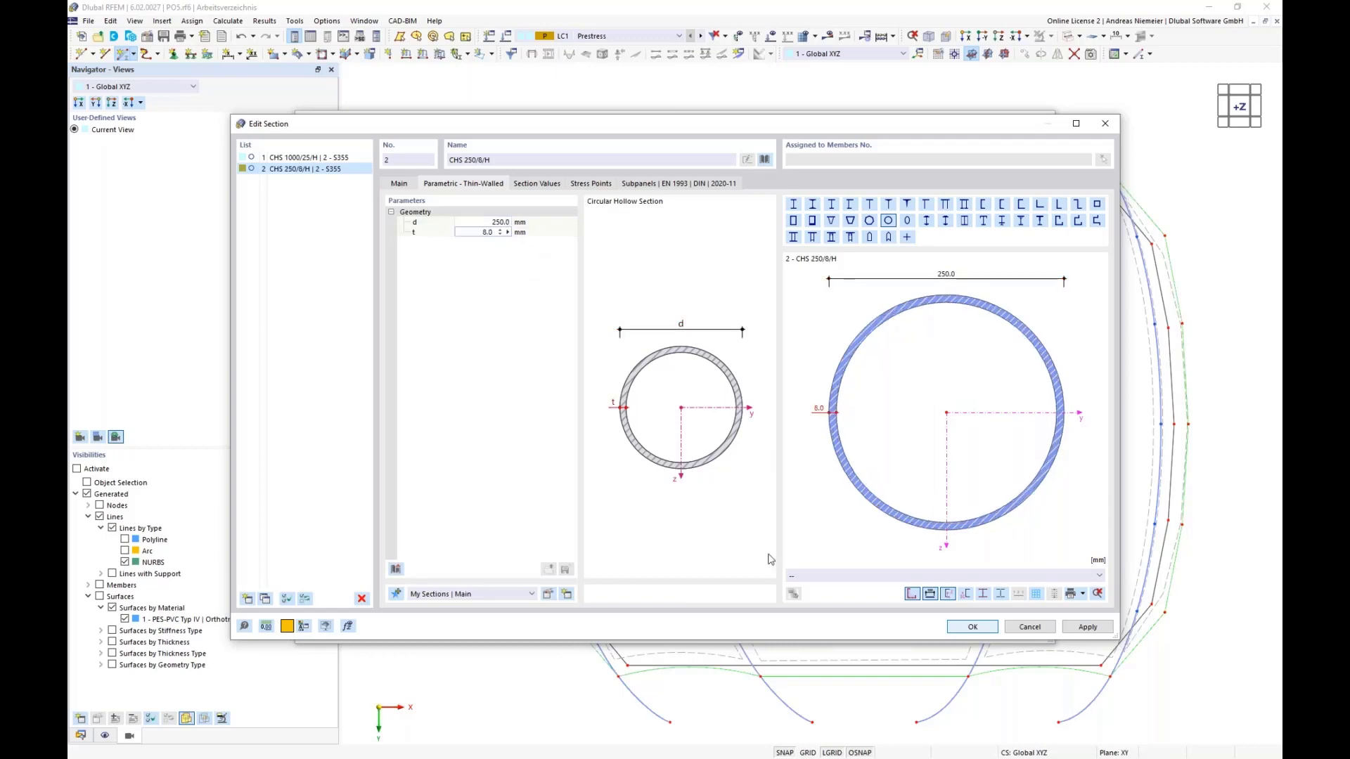
click(974, 628)
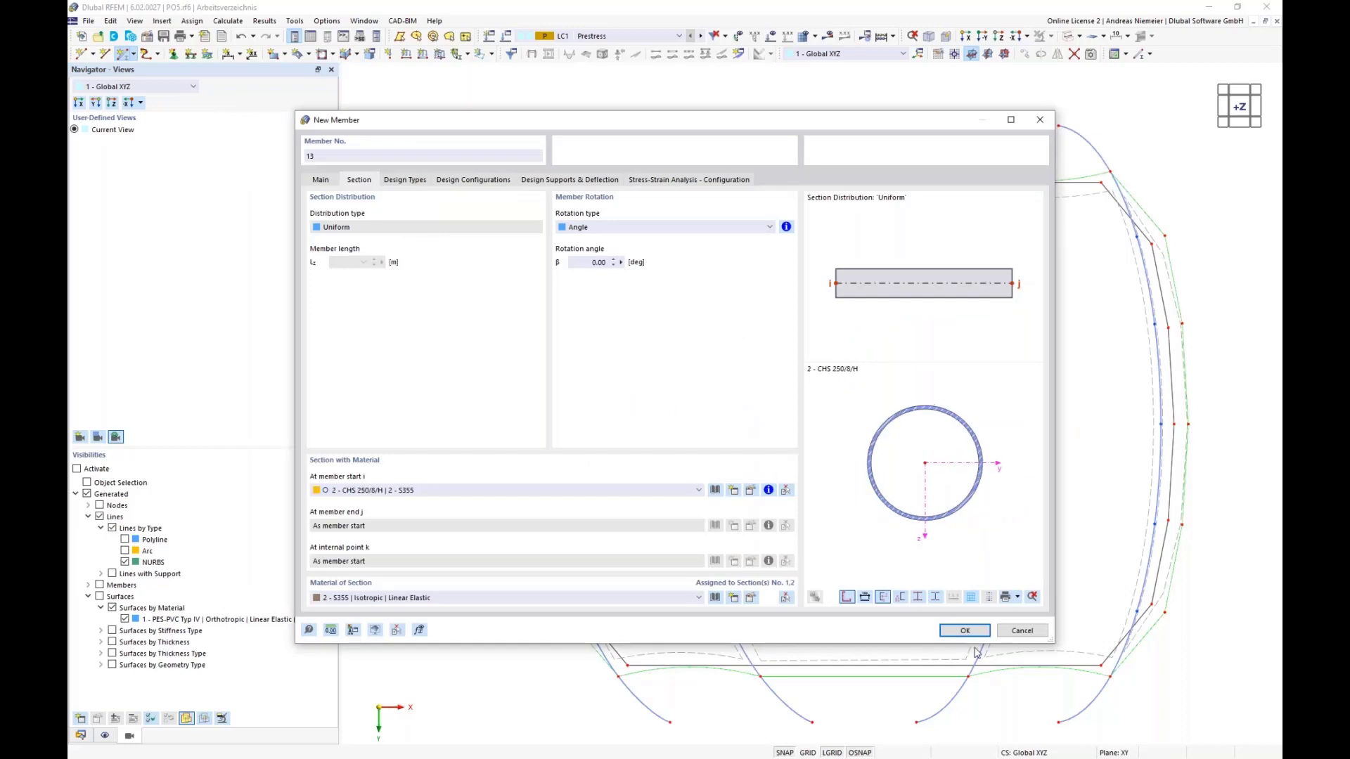
click(966, 631)
Place two 15 m truss members between the two arches on the negative X side, at the membrane edge nodes and at Y -19.789 m
scroll(638, 127, up, 3)
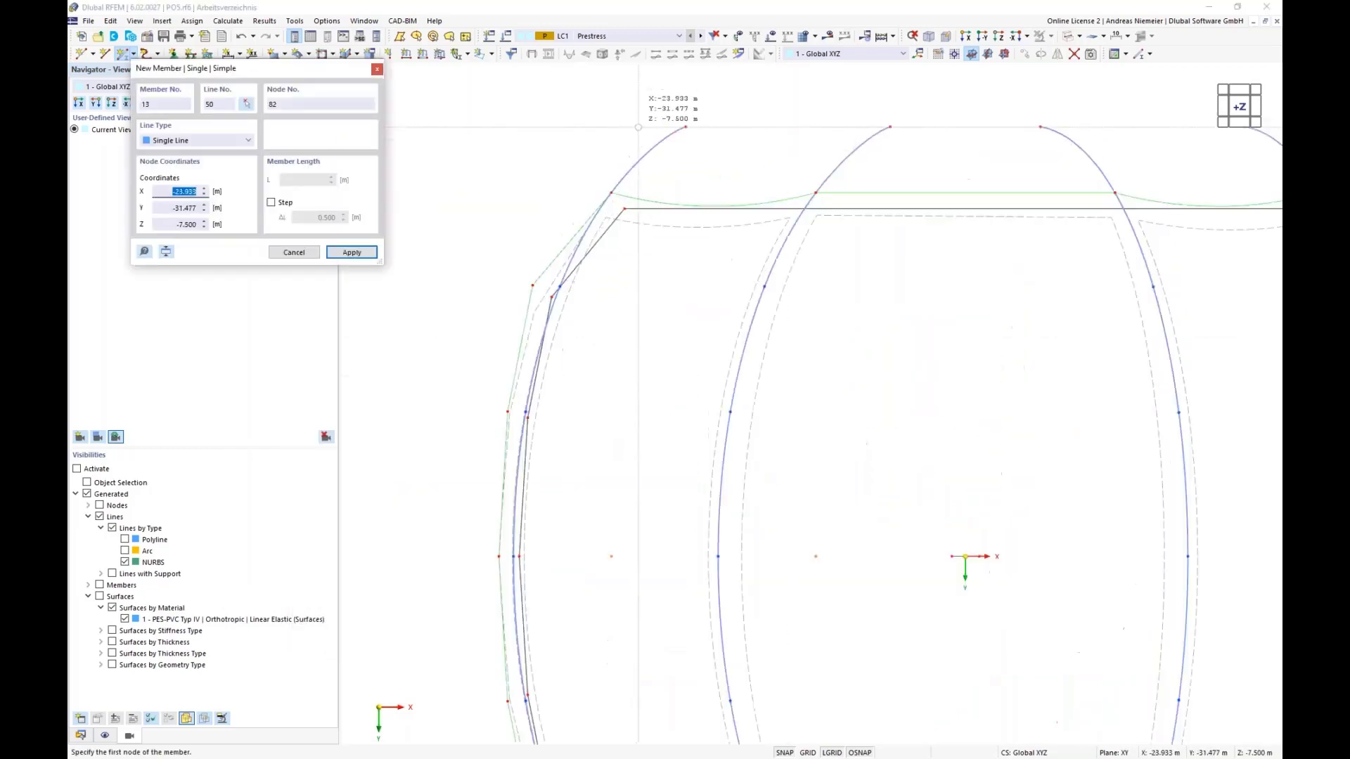
scroll(638, 127, up, 1)
click(611, 193)
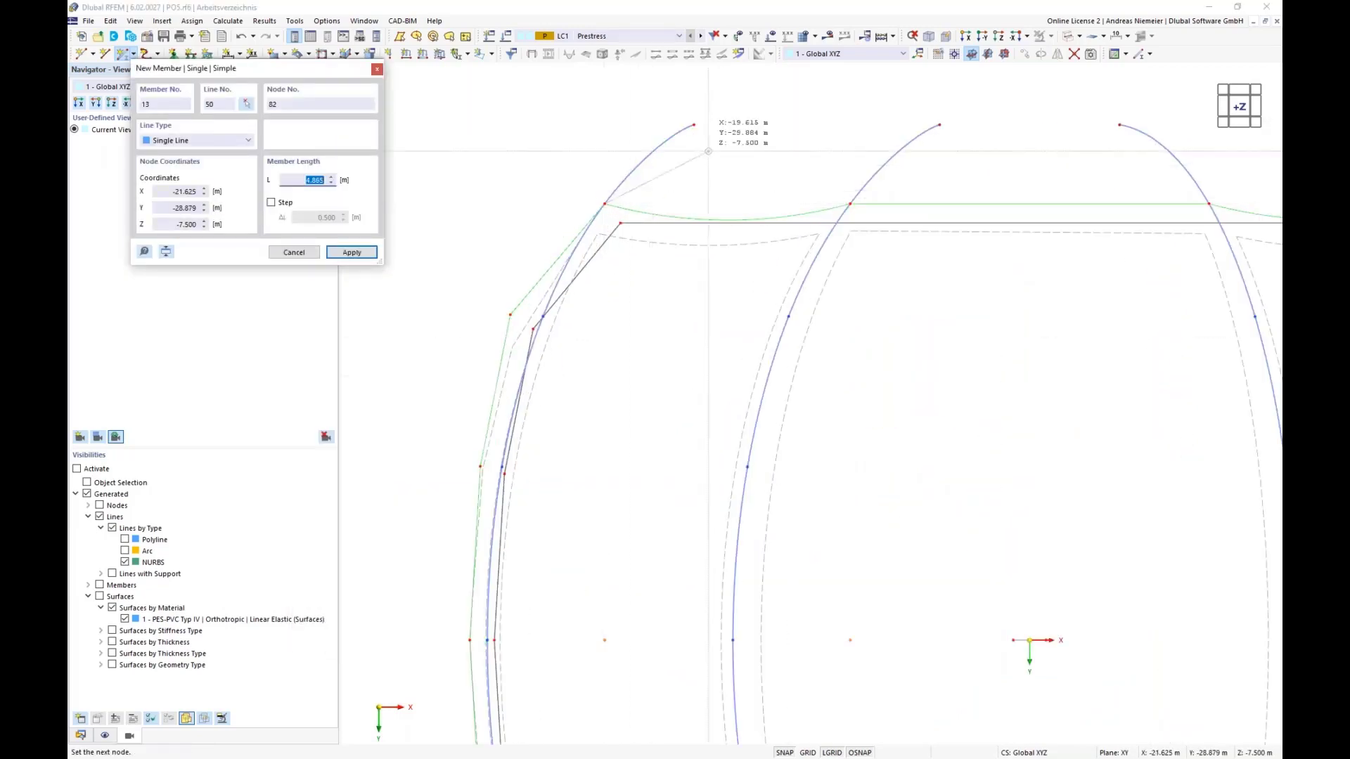
click(850, 204)
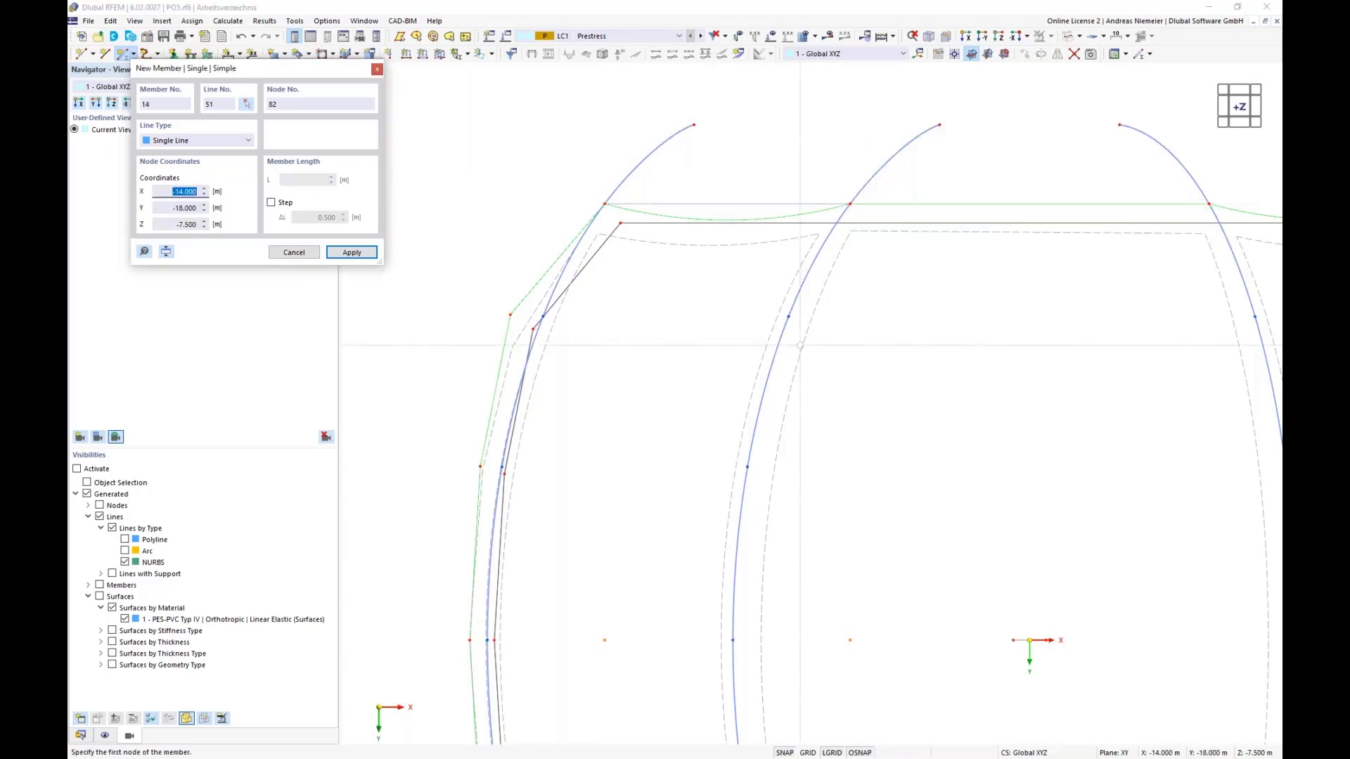
click(542, 316)
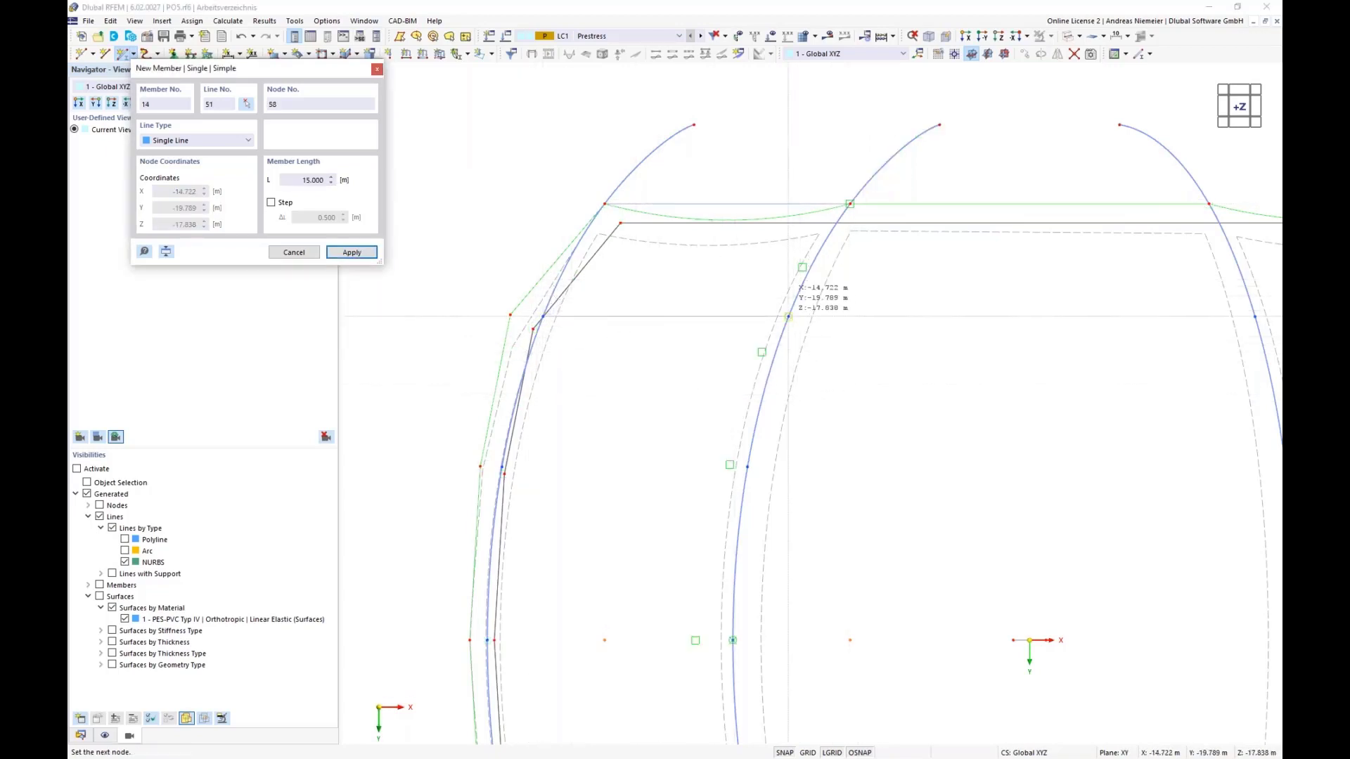
click(788, 316)
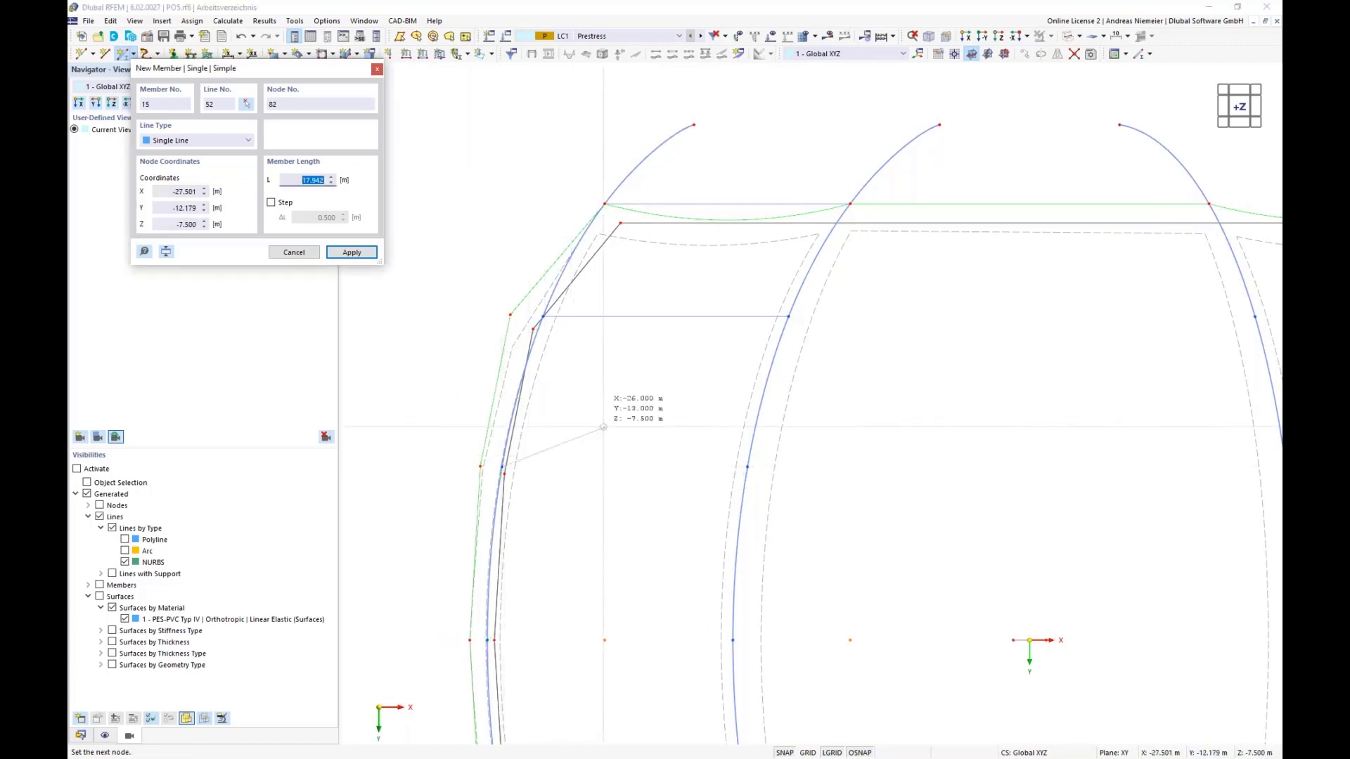
Connect the same two arches with truss members at the Y -10.594 m nodes and across the crown
click(747, 466)
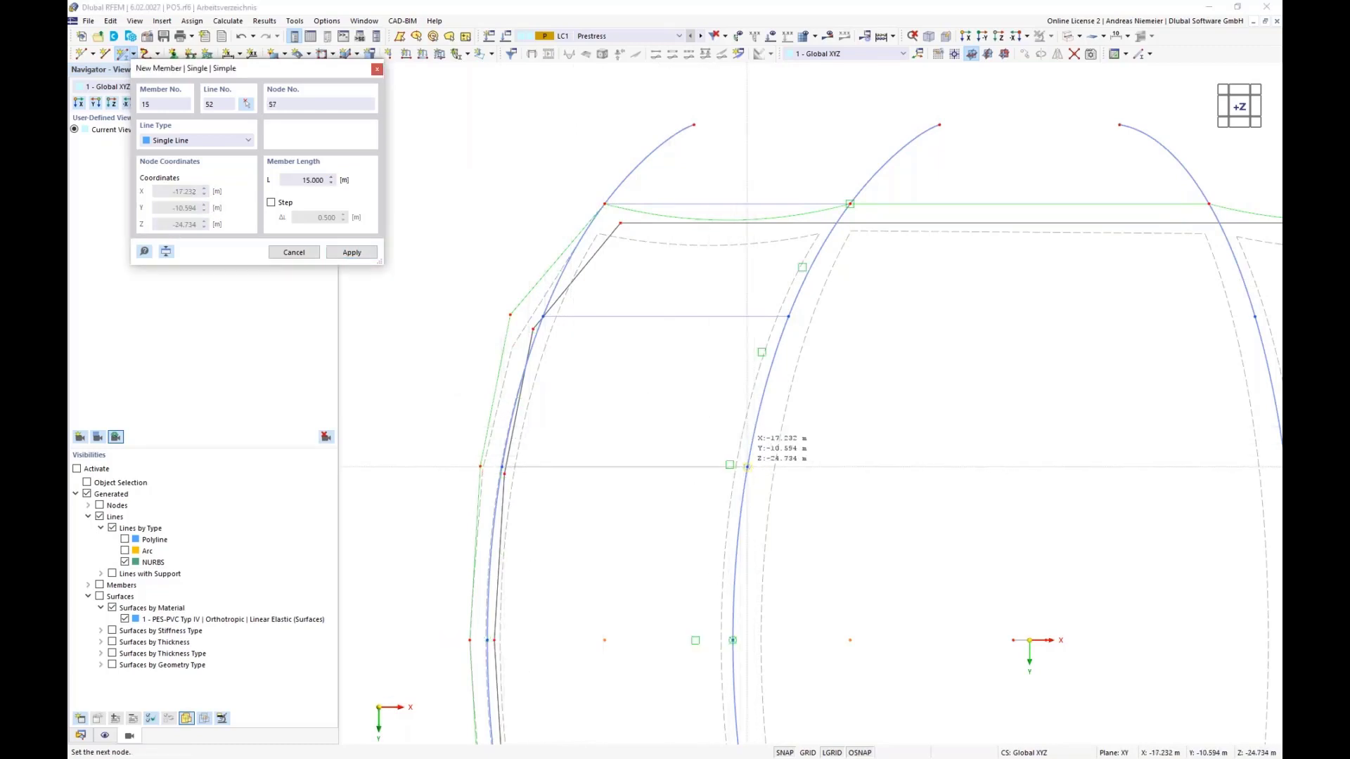
click(488, 640)
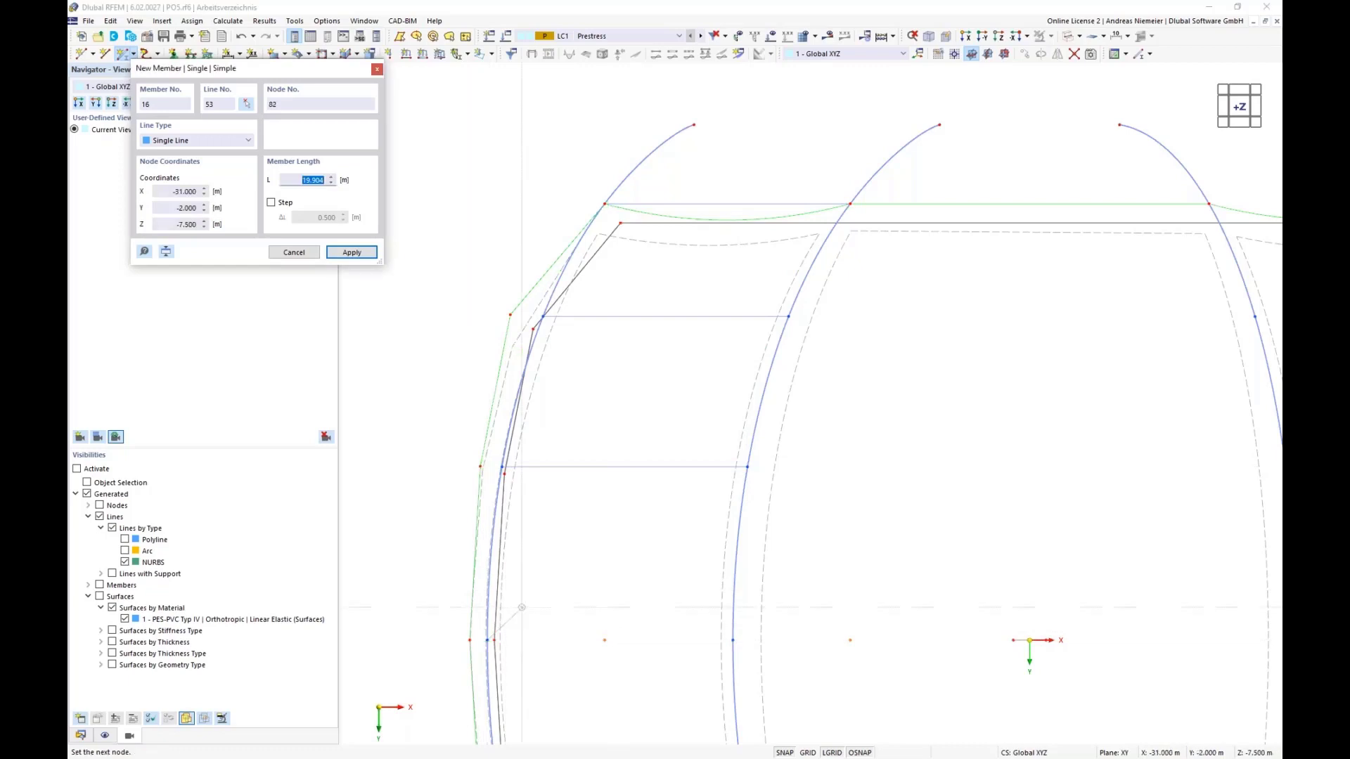
click(732, 643)
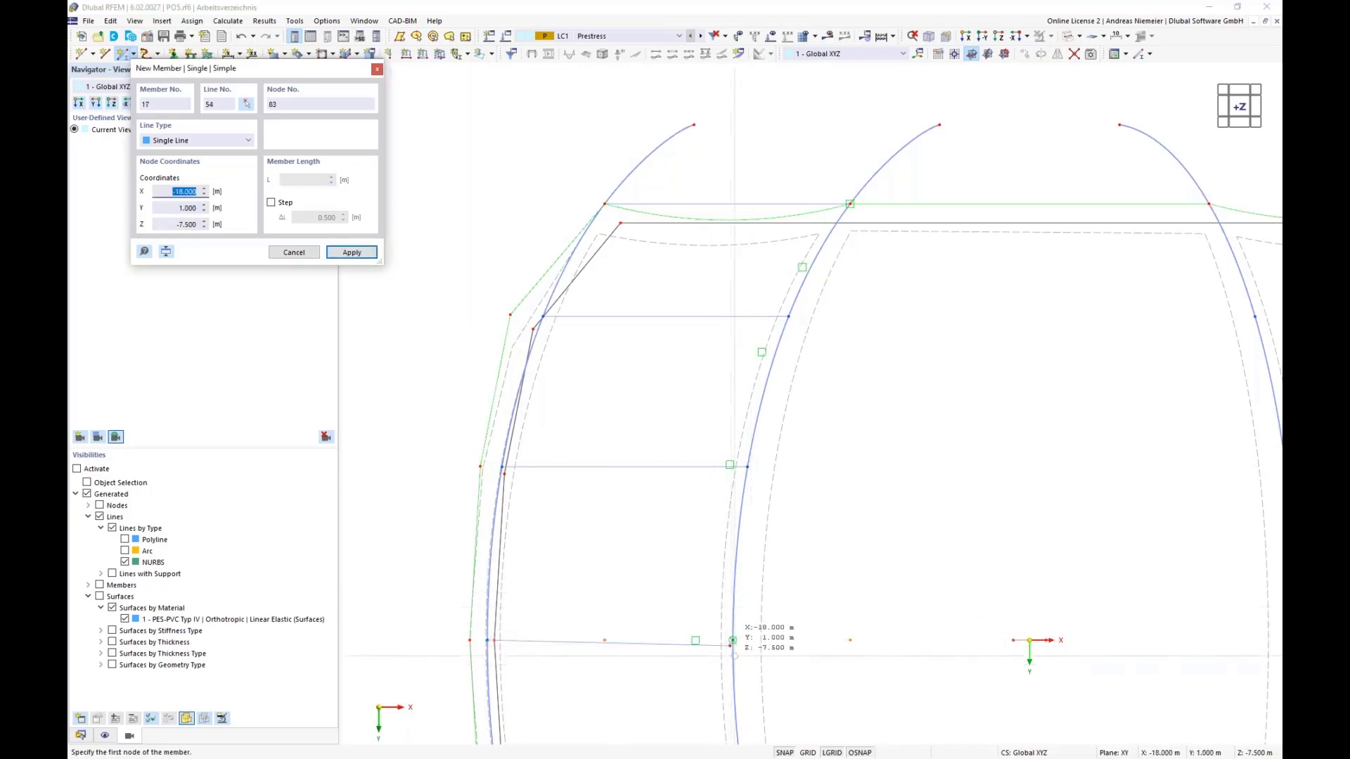
Place a 15 m truss member between the two arches at the Y 10.594 m nodes
scroll(730, 641, up, 3)
scroll(633, 492, down, 5)
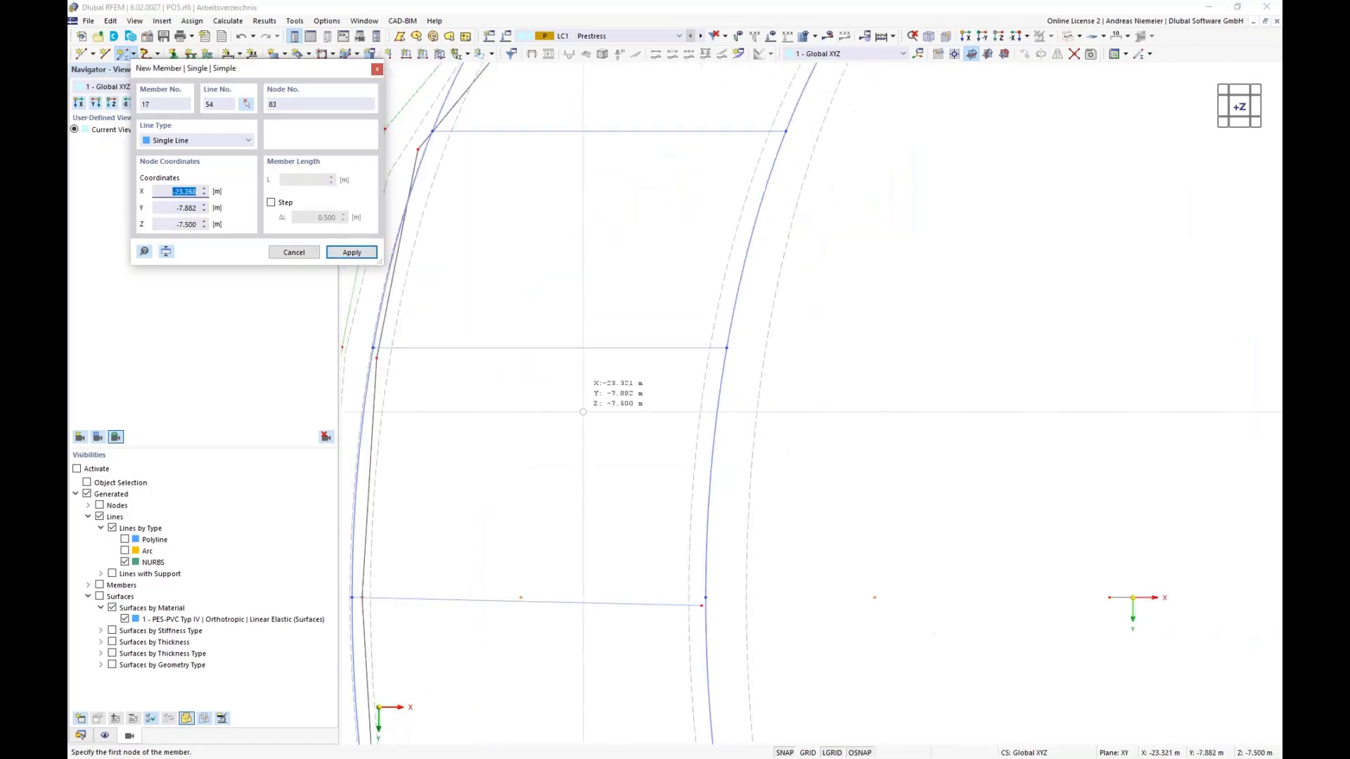
scroll(503, 534, up, 5)
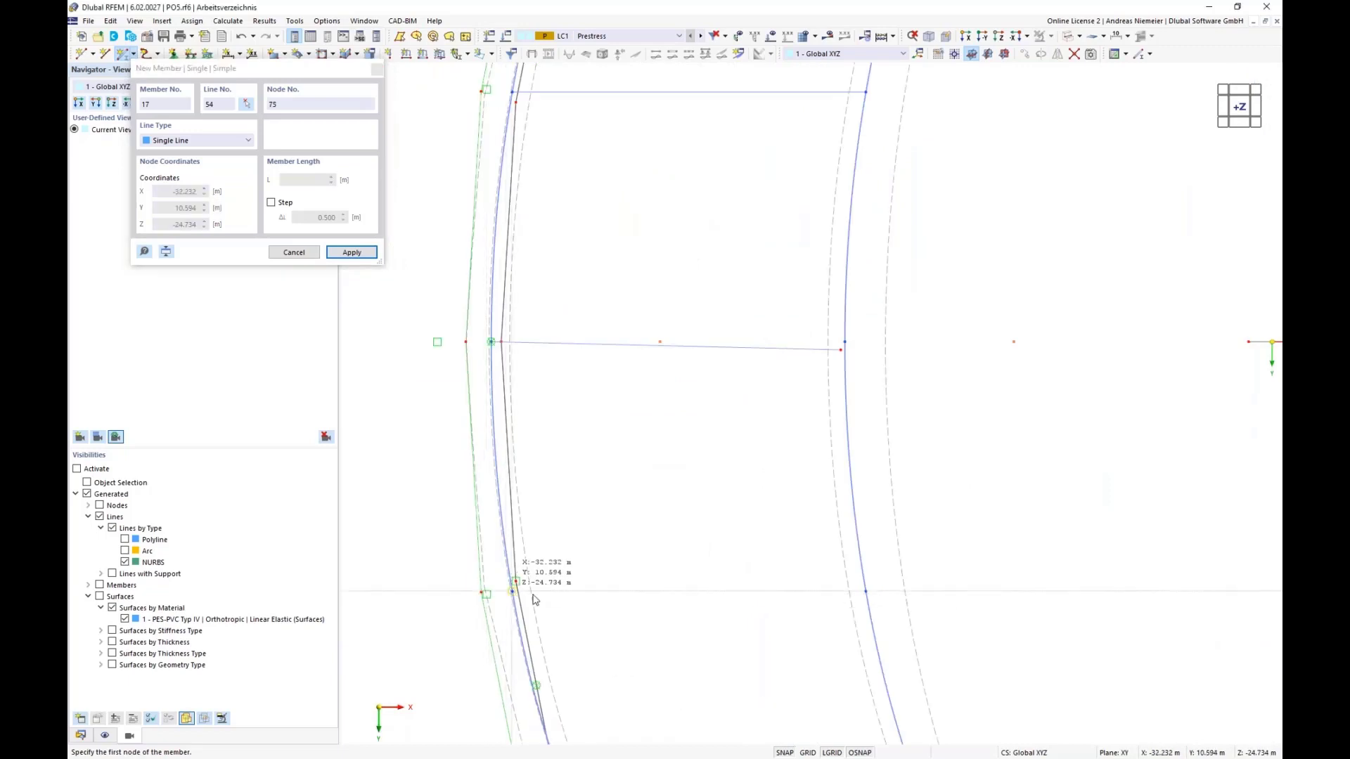
click(514, 591)
click(845, 342)
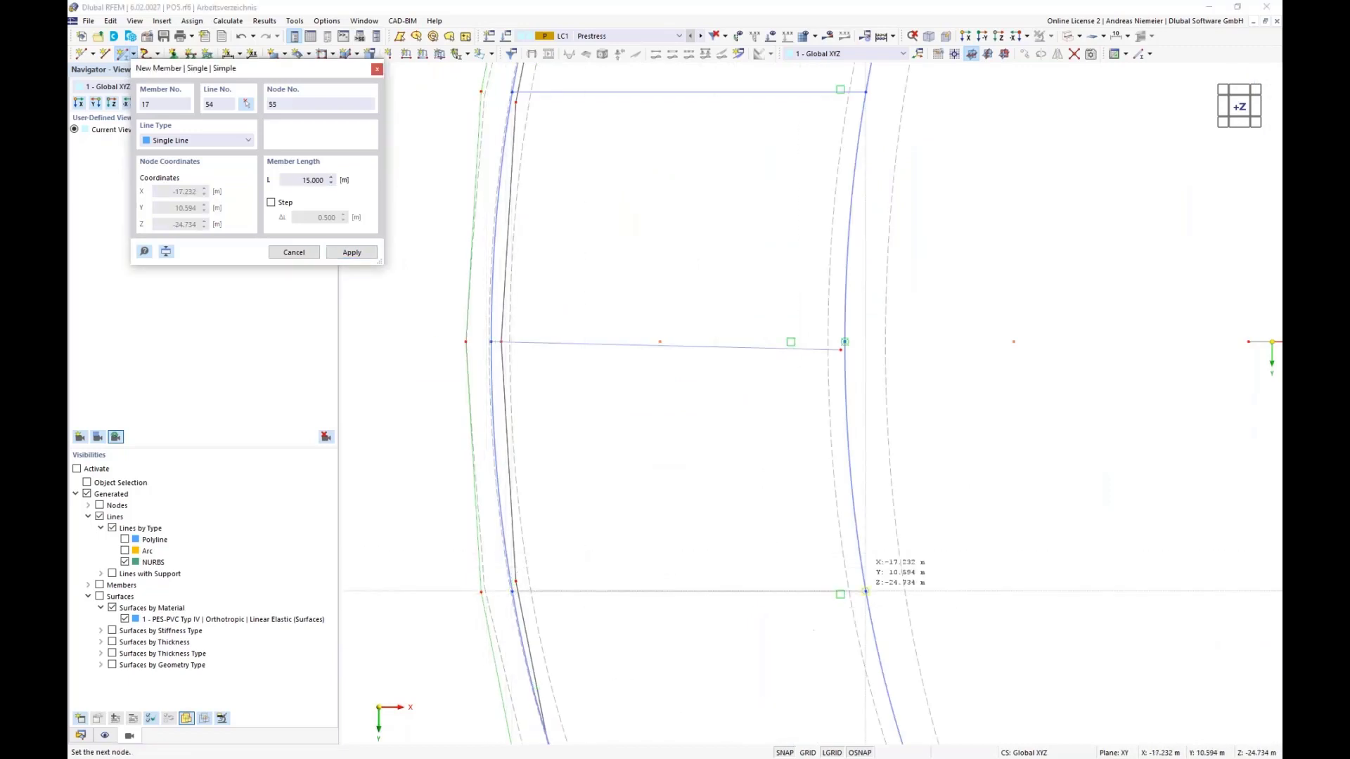
Place a 15 m truss member between the two arches at the Y 19.789 m nodes
scroll(767, 436, down, 3)
scroll(650, 568, up, 3)
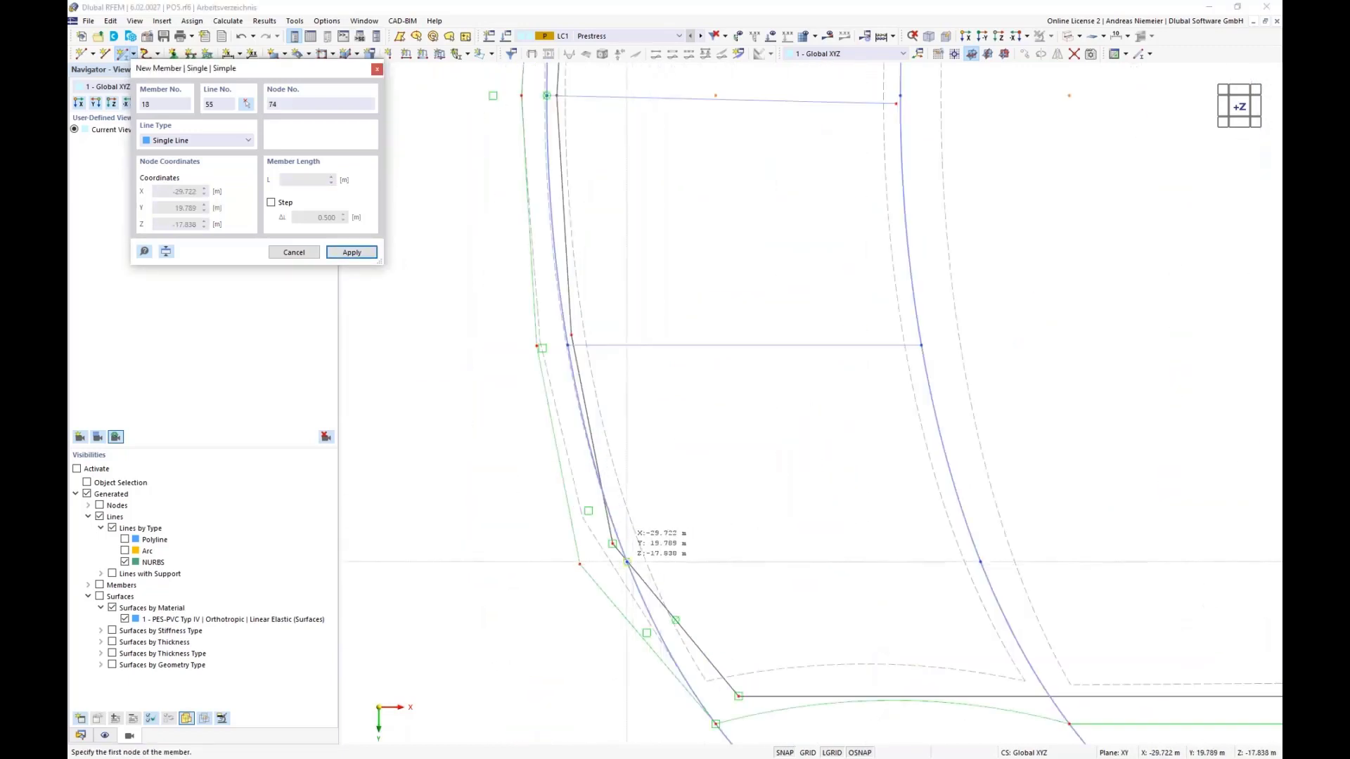
click(650, 568)
click(981, 562)
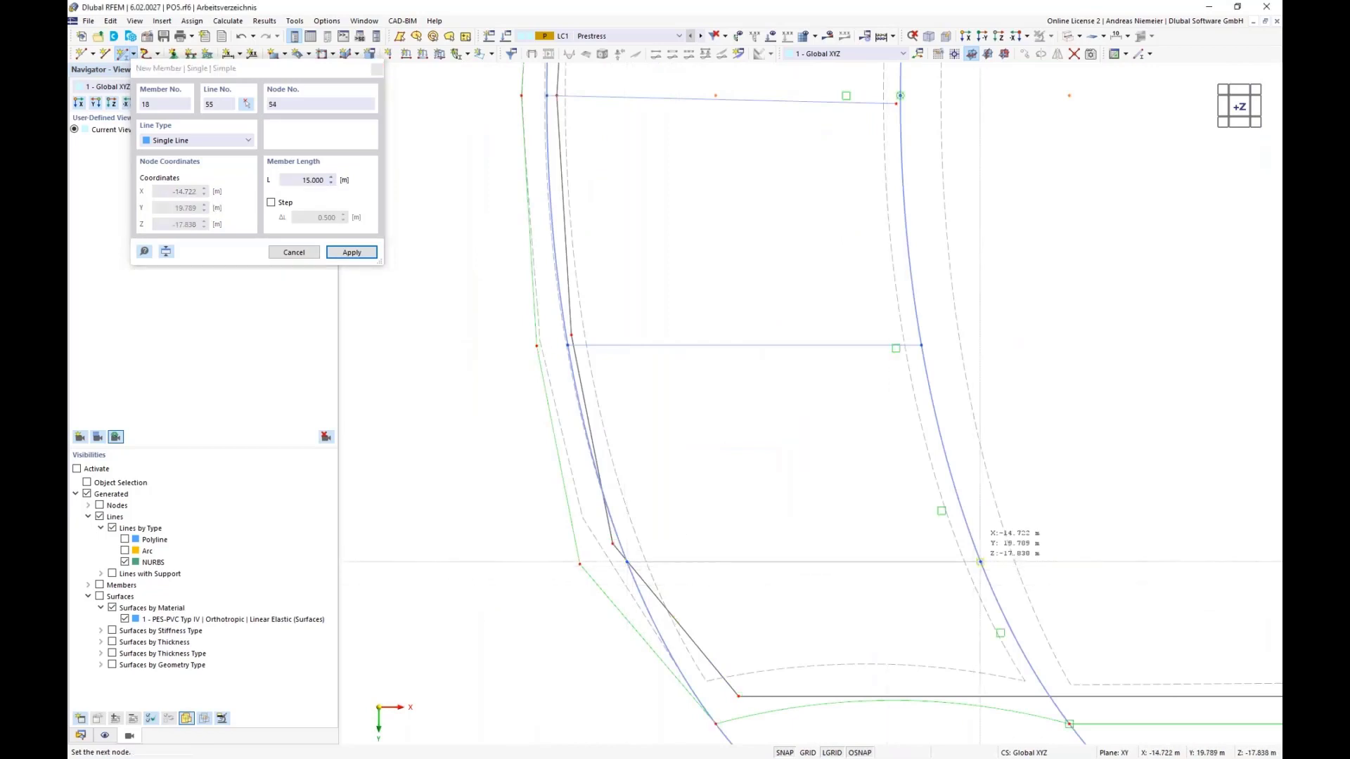
scroll(671, 373, down, 3)
scroll(698, 591, up, 3)
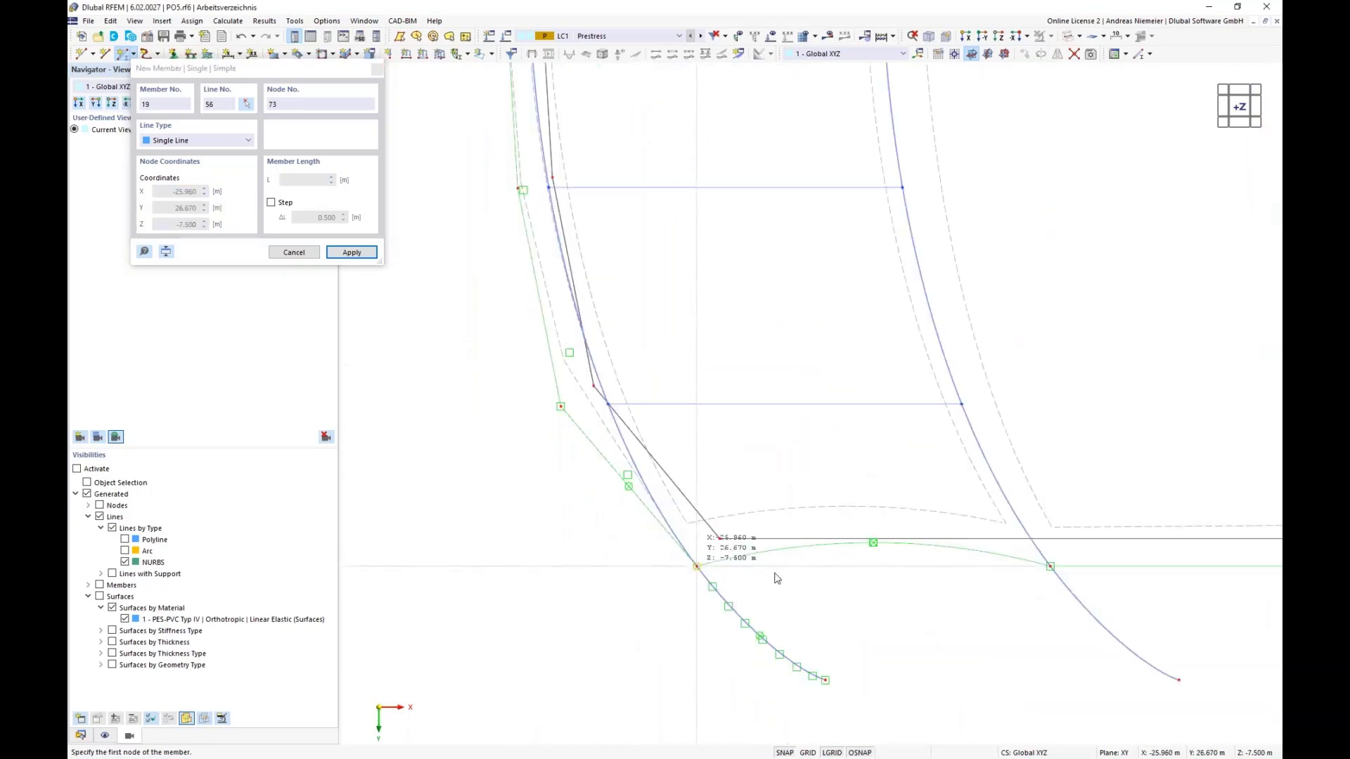
Connect both neighbouring arch pairs, on the negative and positive X sides, with 15 m truss members at the Y 26.670 m membrane edge nodes
click(696, 566)
click(1050, 566)
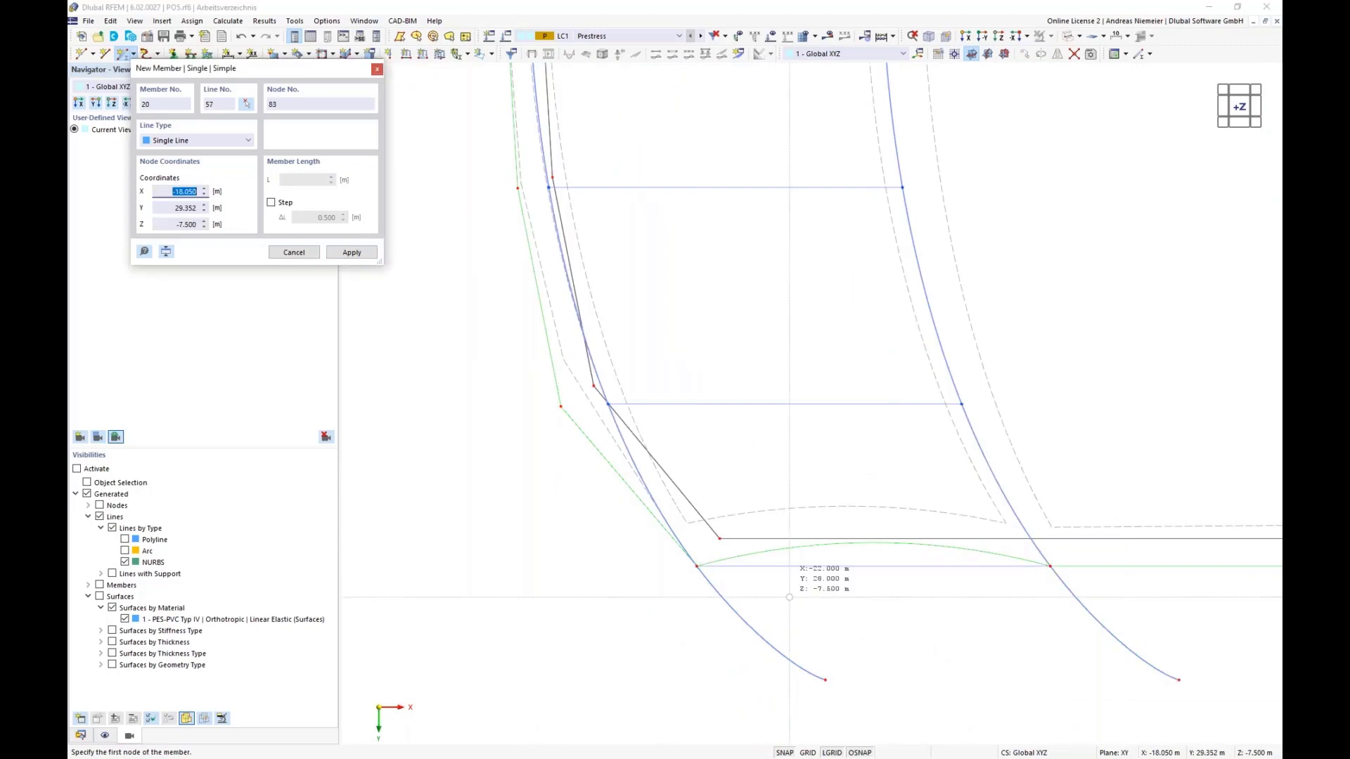
scroll(707, 566, down, 3)
scroll(721, 582, up, 5)
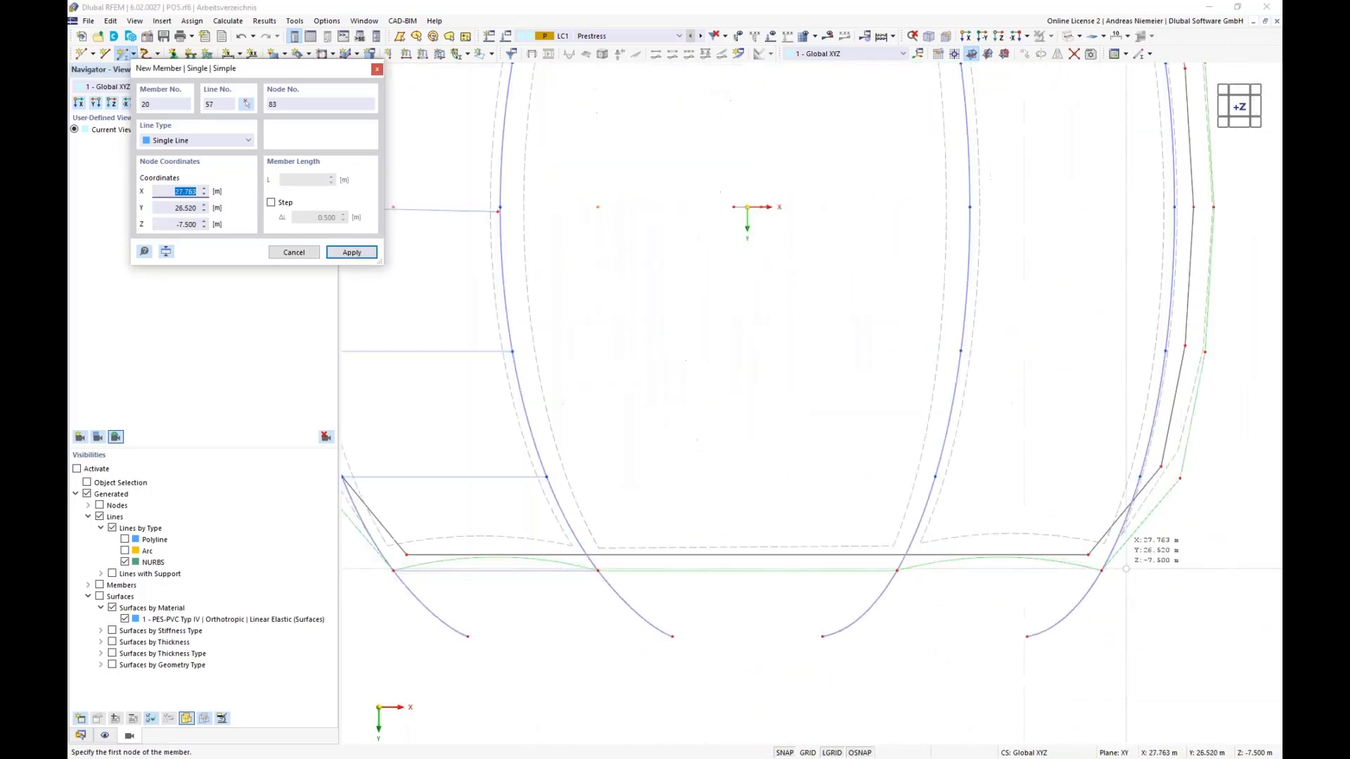
click(796, 571)
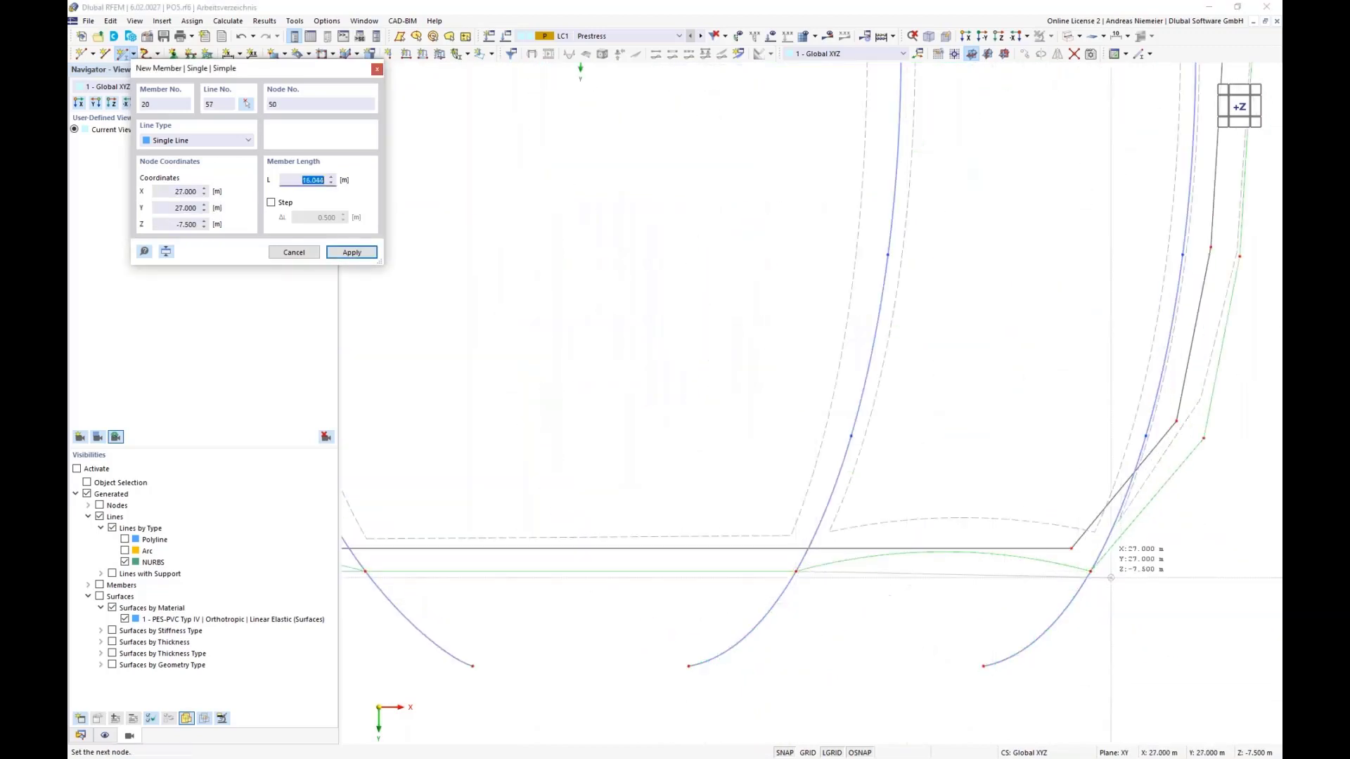
click(1091, 571)
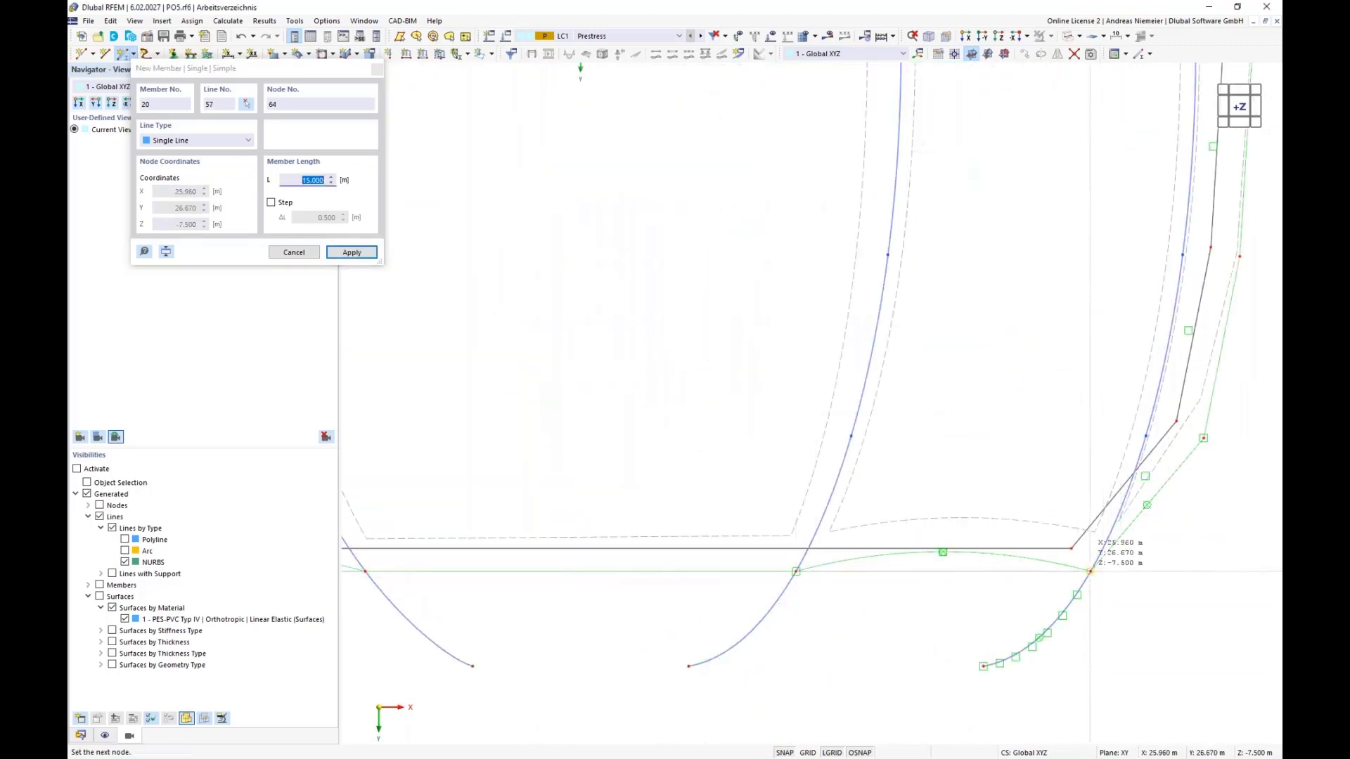
Connect the two arches on the positive X side with truss members at the Y 19.771 m nodes and the next nodes towards the crown
click(851, 436)
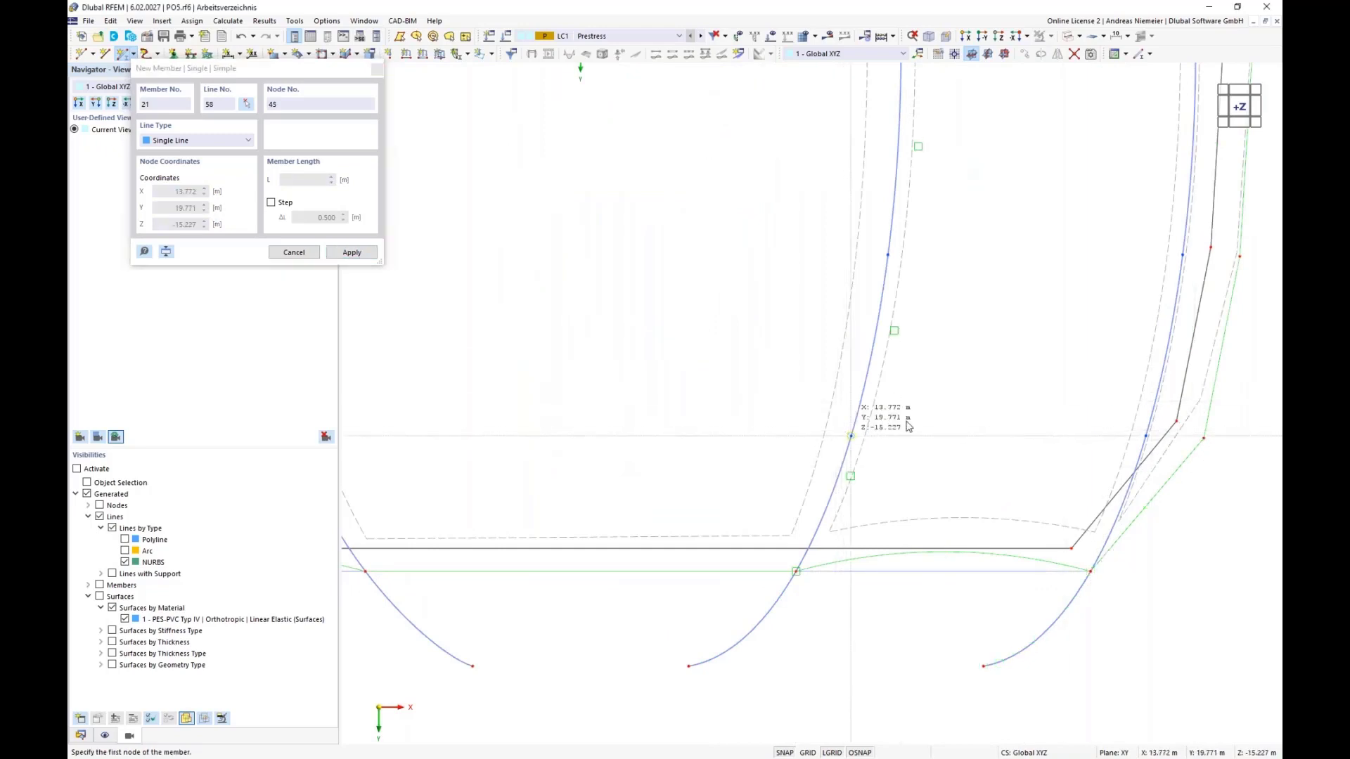
click(1146, 436)
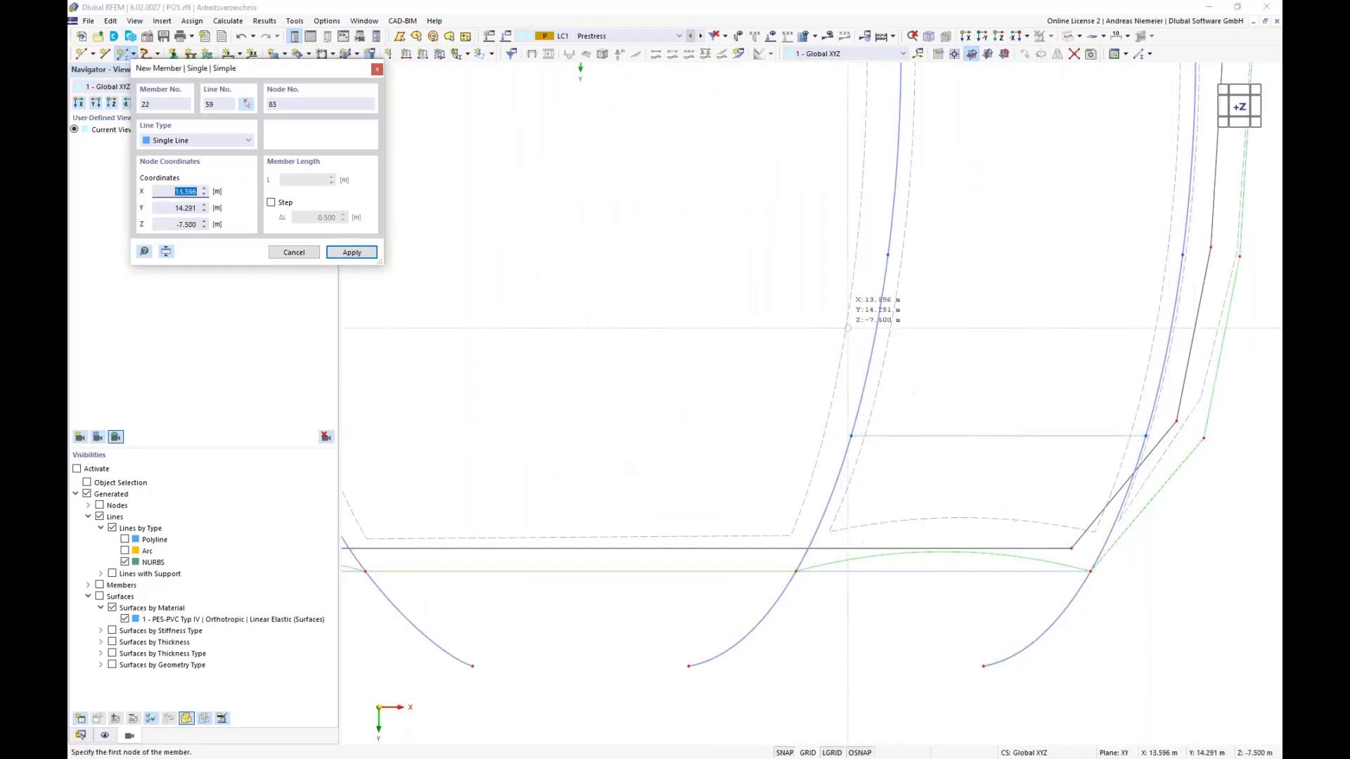
click(888, 255)
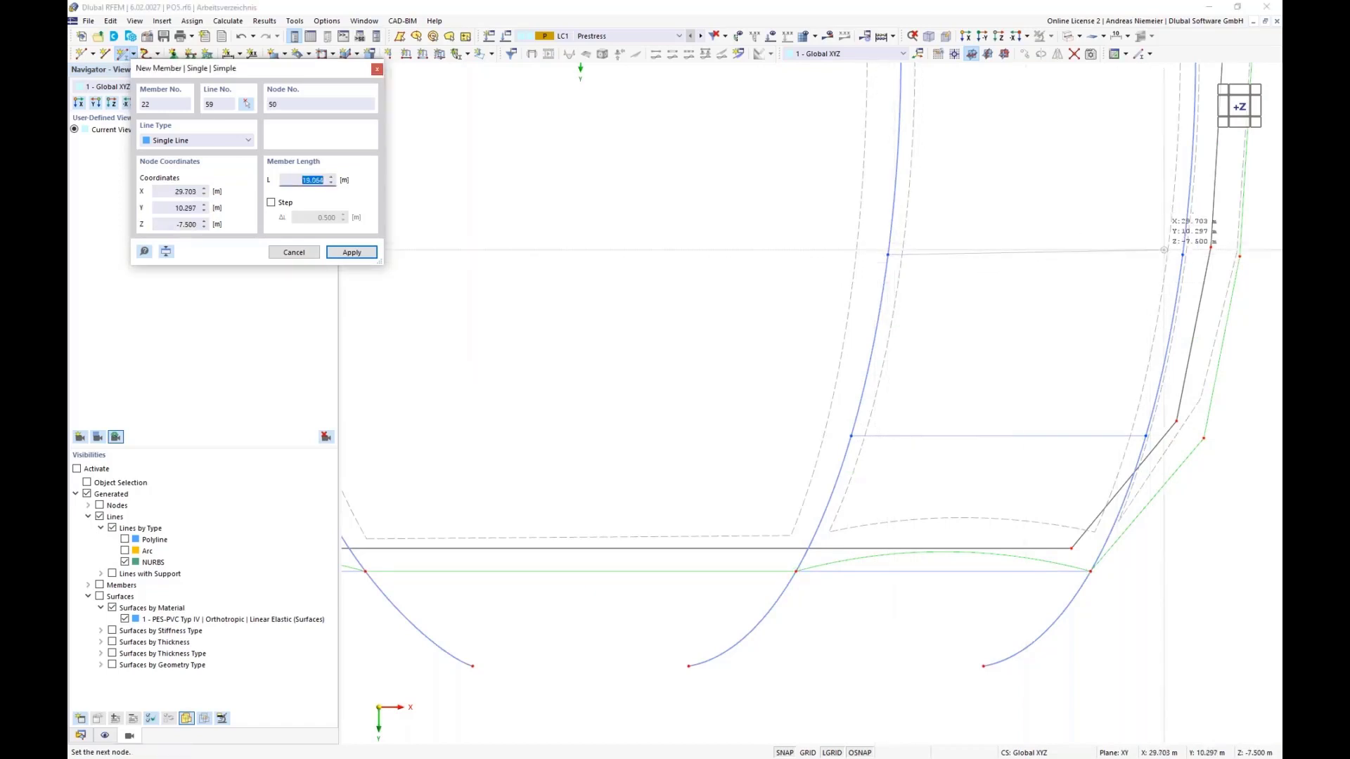
click(1188, 254)
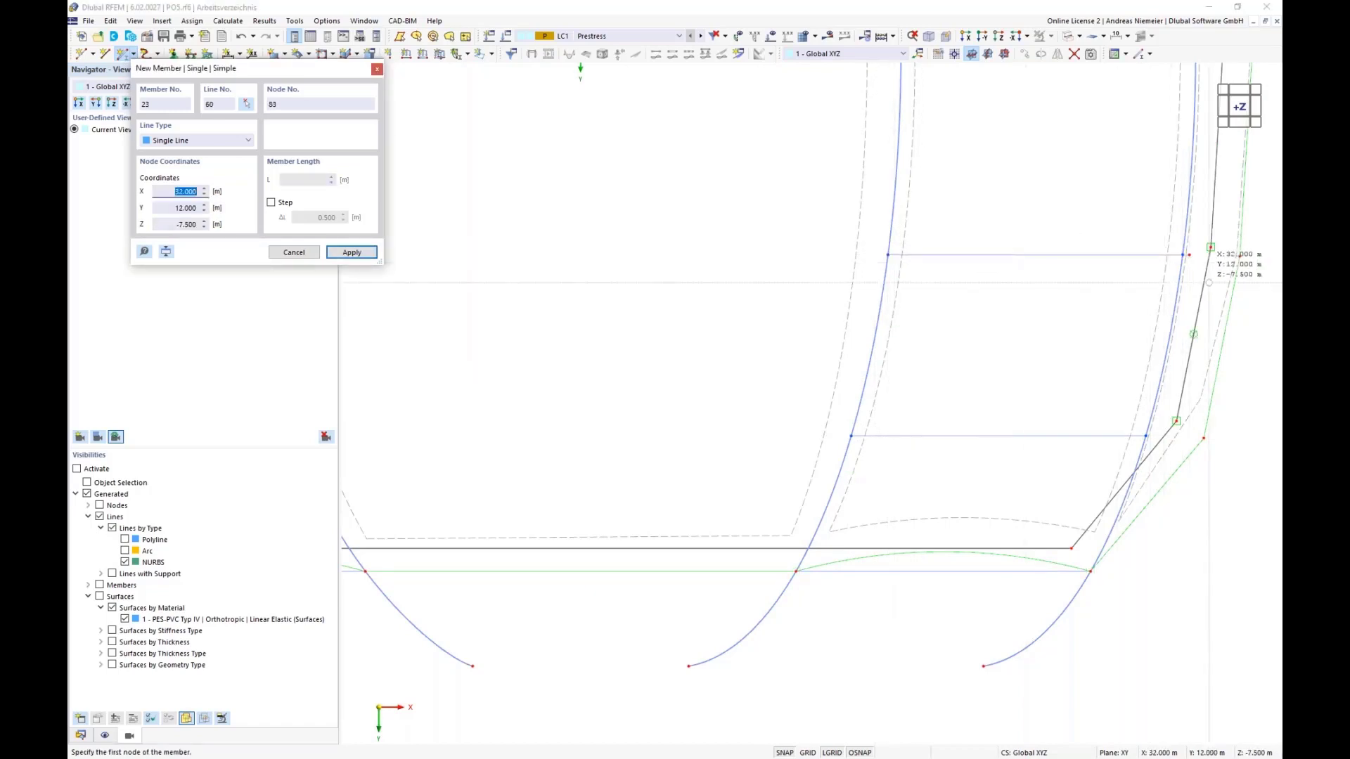
Connect the same two arches with truss members across the crown and at the first nodes beyond it on the negative Y side
scroll(1196, 281, up, 3)
scroll(1089, 394, down, 5)
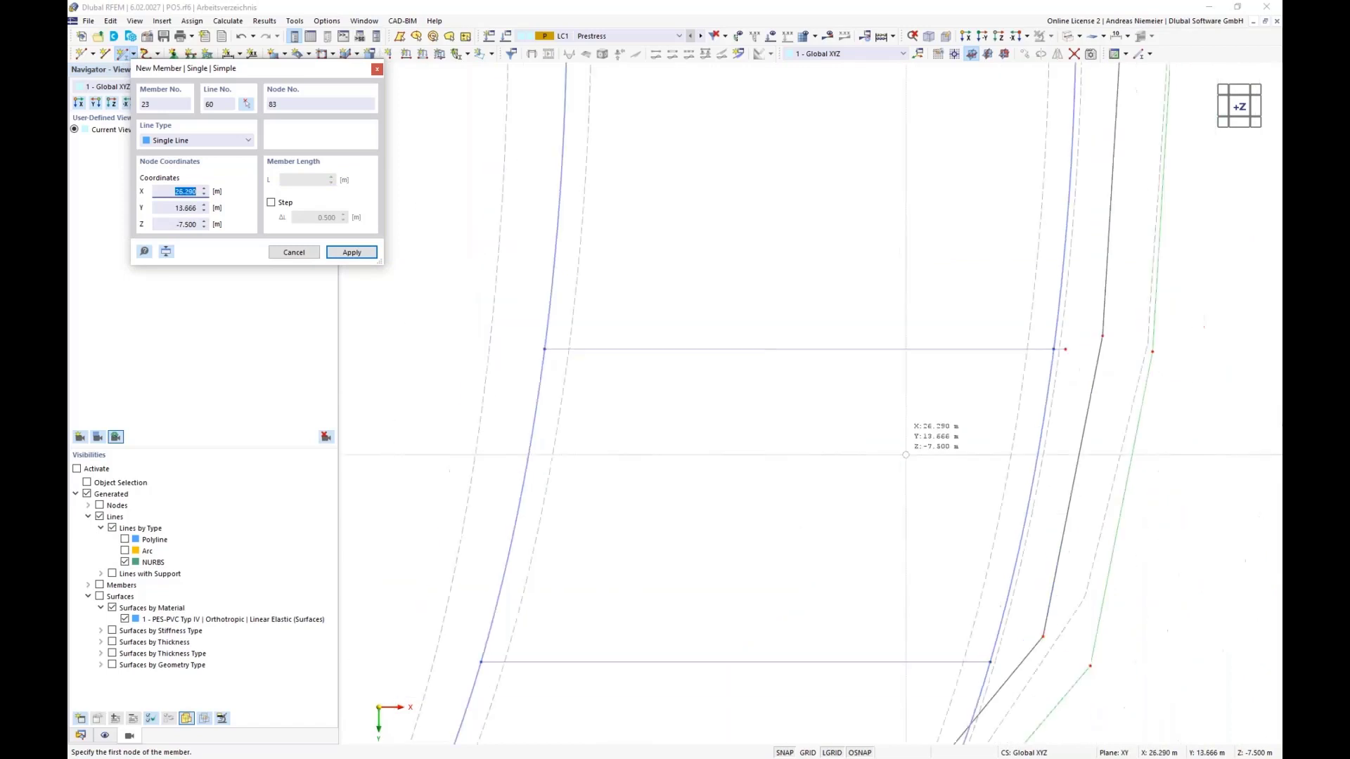
click(714, 177)
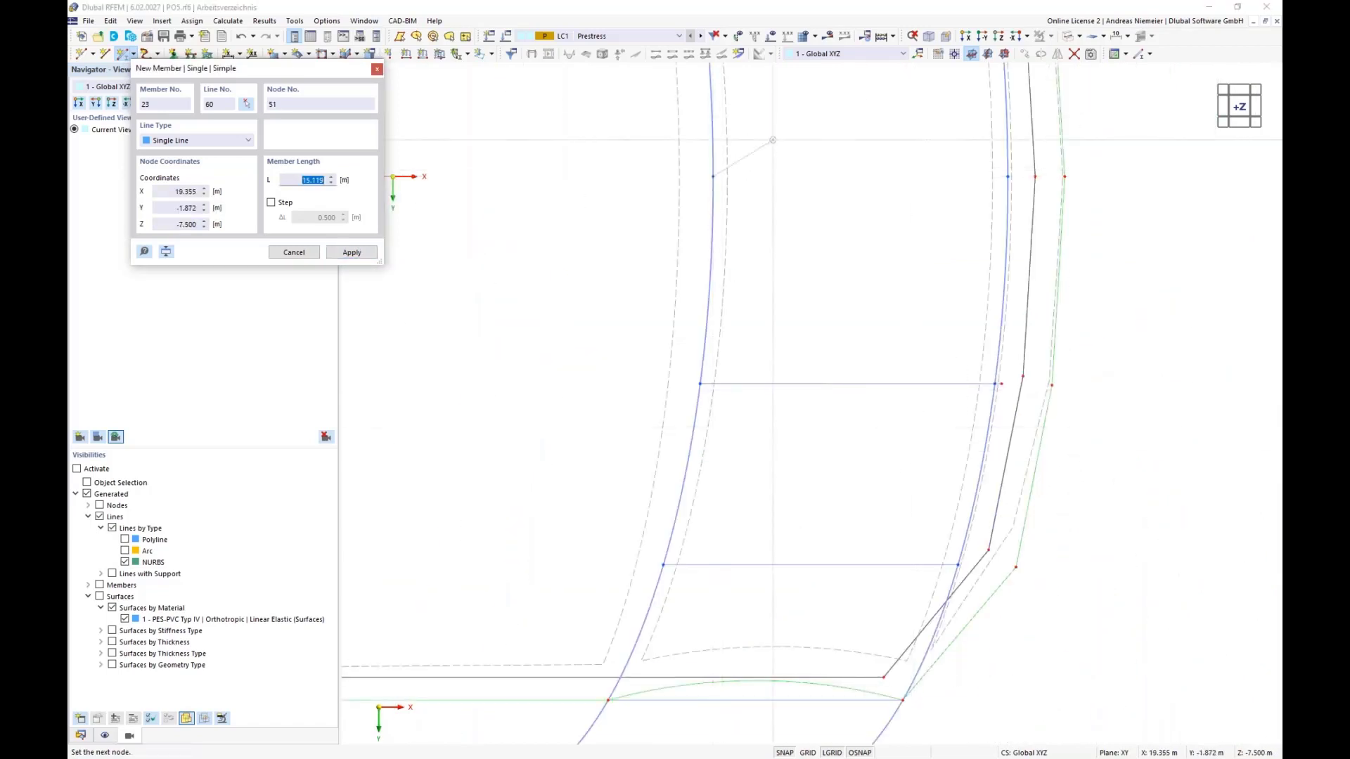
scroll(1021, 154, up, 3)
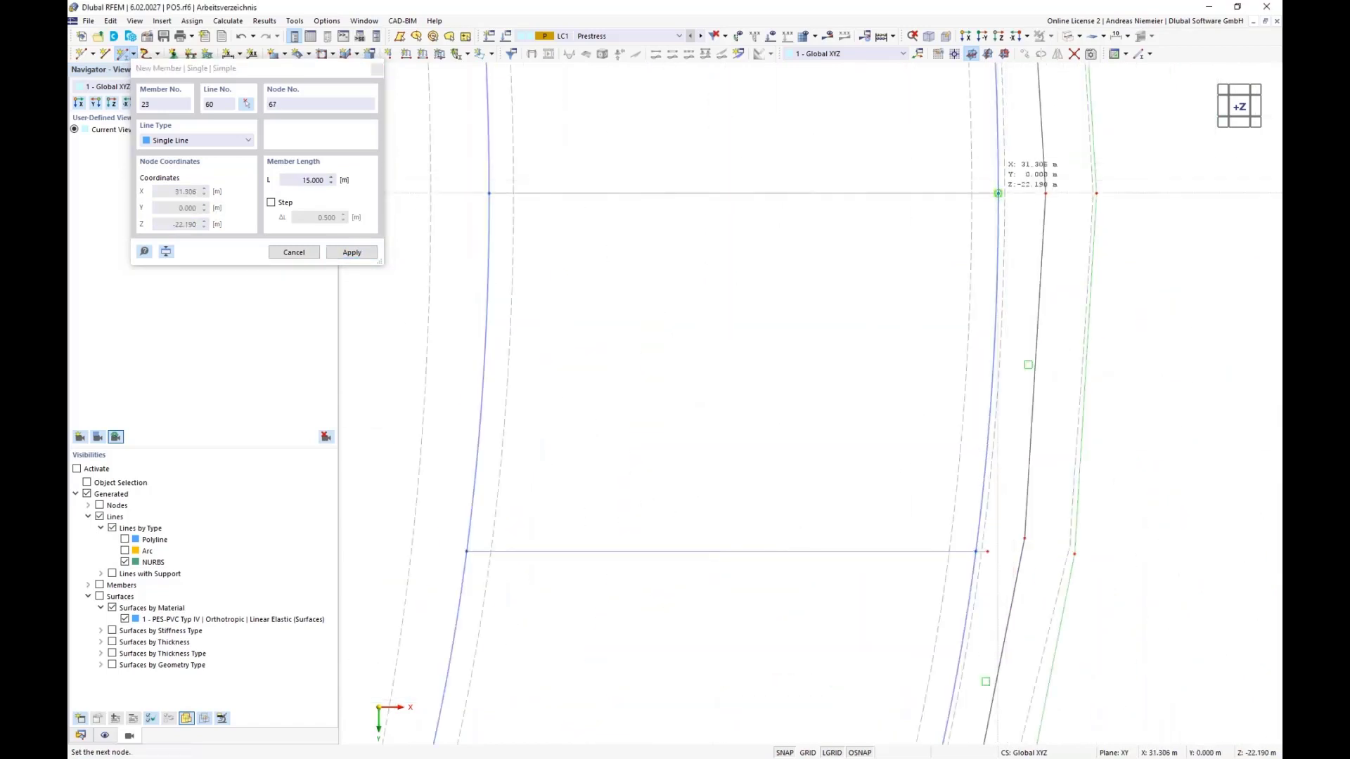
click(997, 193)
scroll(760, 415, down, 3)
scroll(658, 167, up, 3)
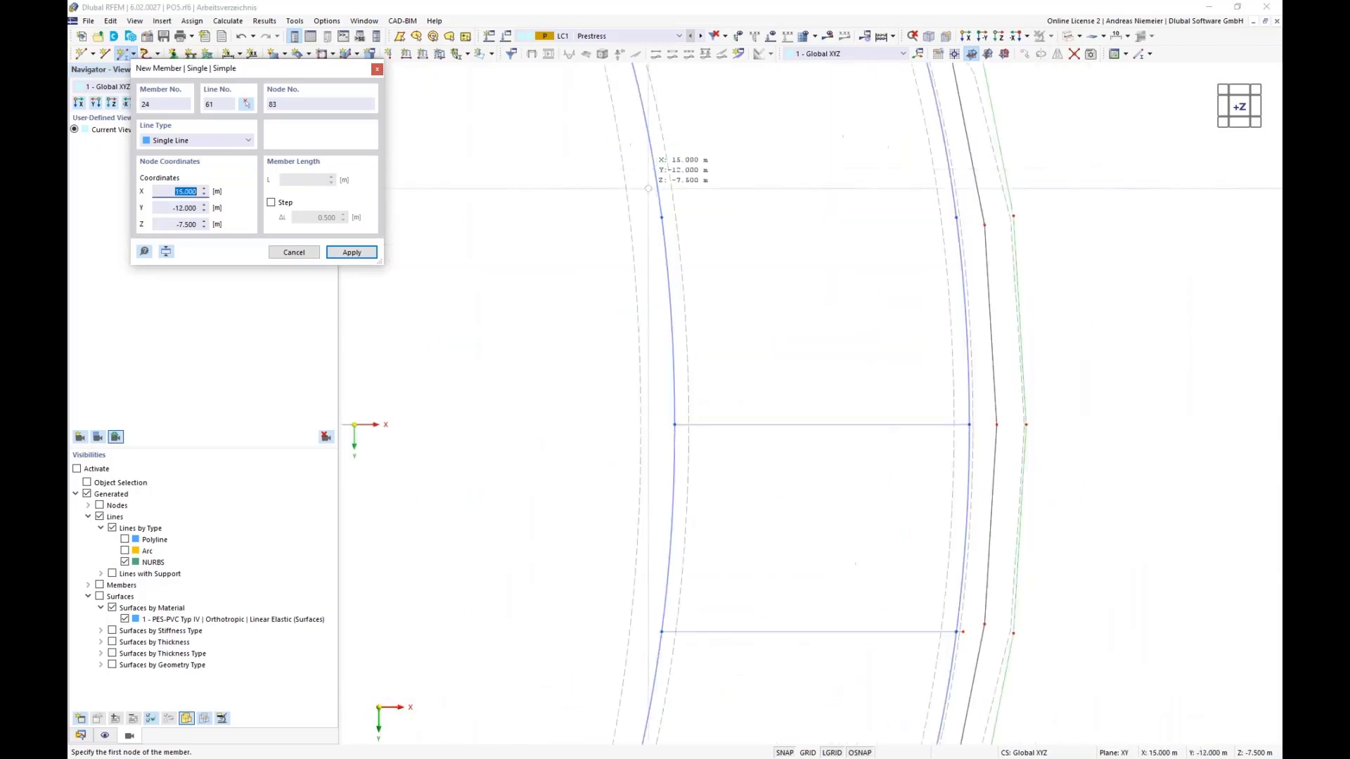
click(662, 217)
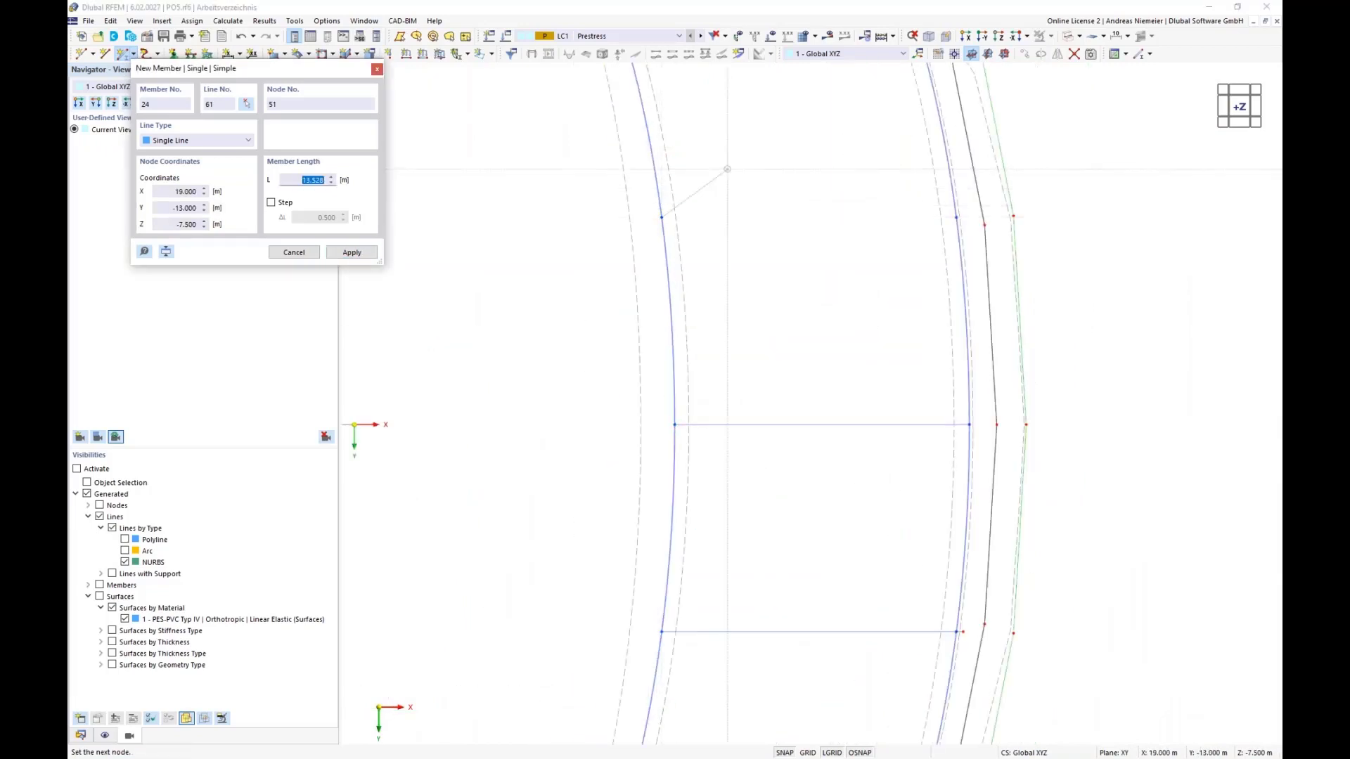
click(956, 217)
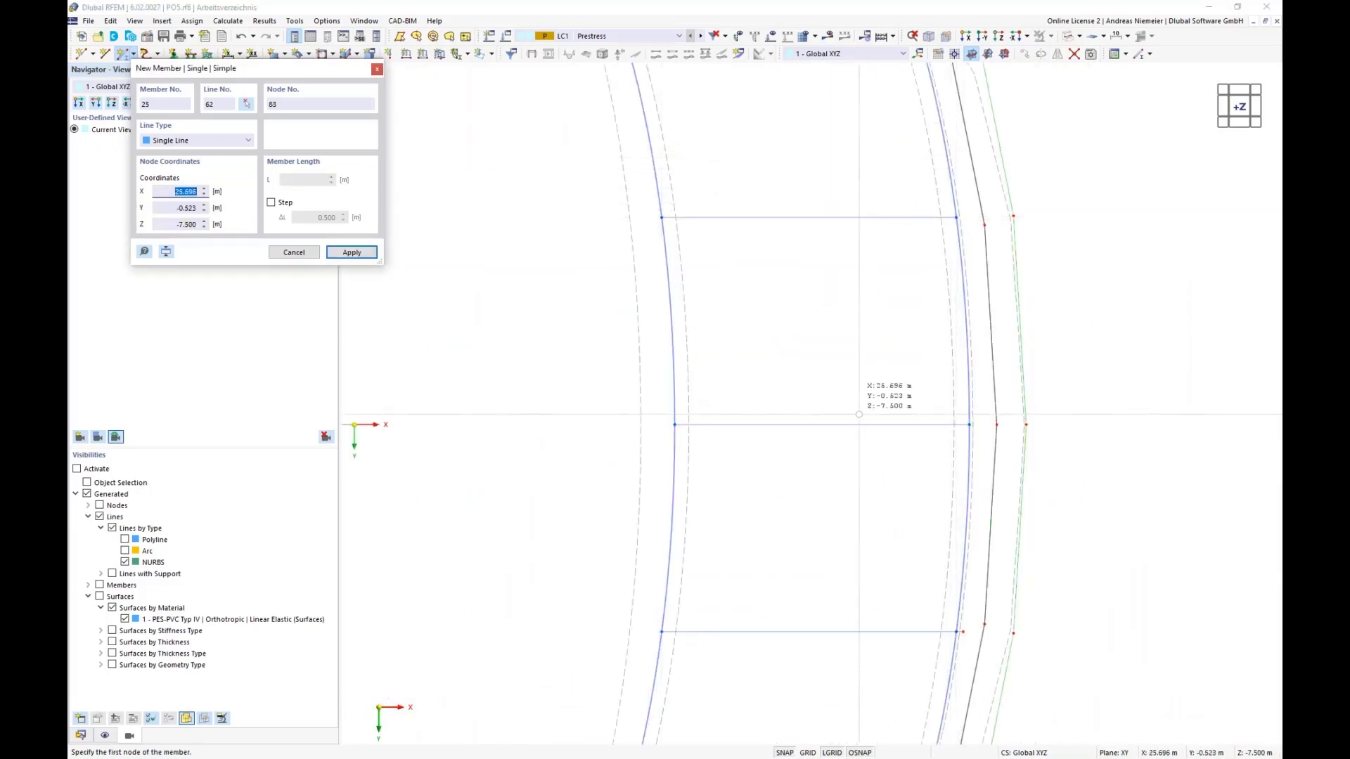
Connect the same arches at the next nodes towards negative Y and at the Y -26.670 m membrane edge nodes, ending member placement
scroll(871, 394, down, 3)
scroll(774, 232, up, 4)
click(695, 249)
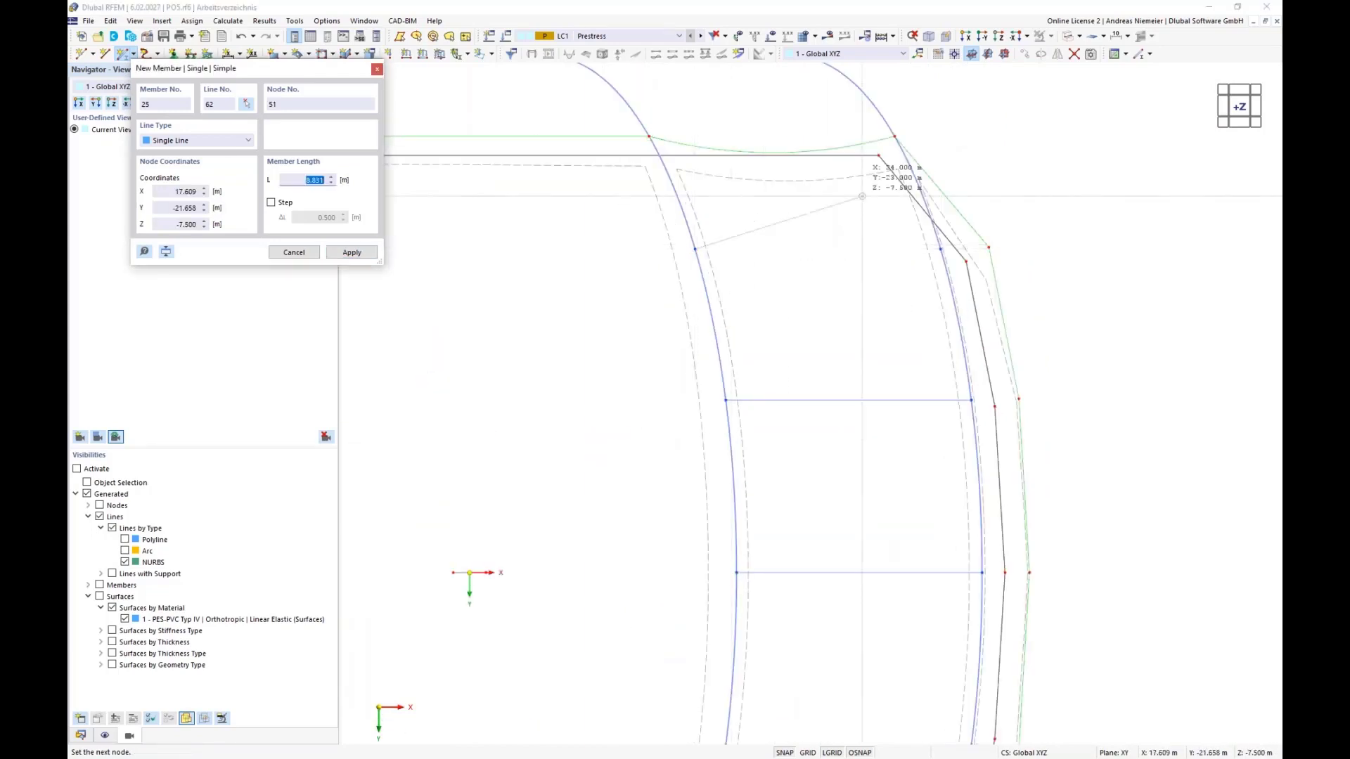
click(940, 249)
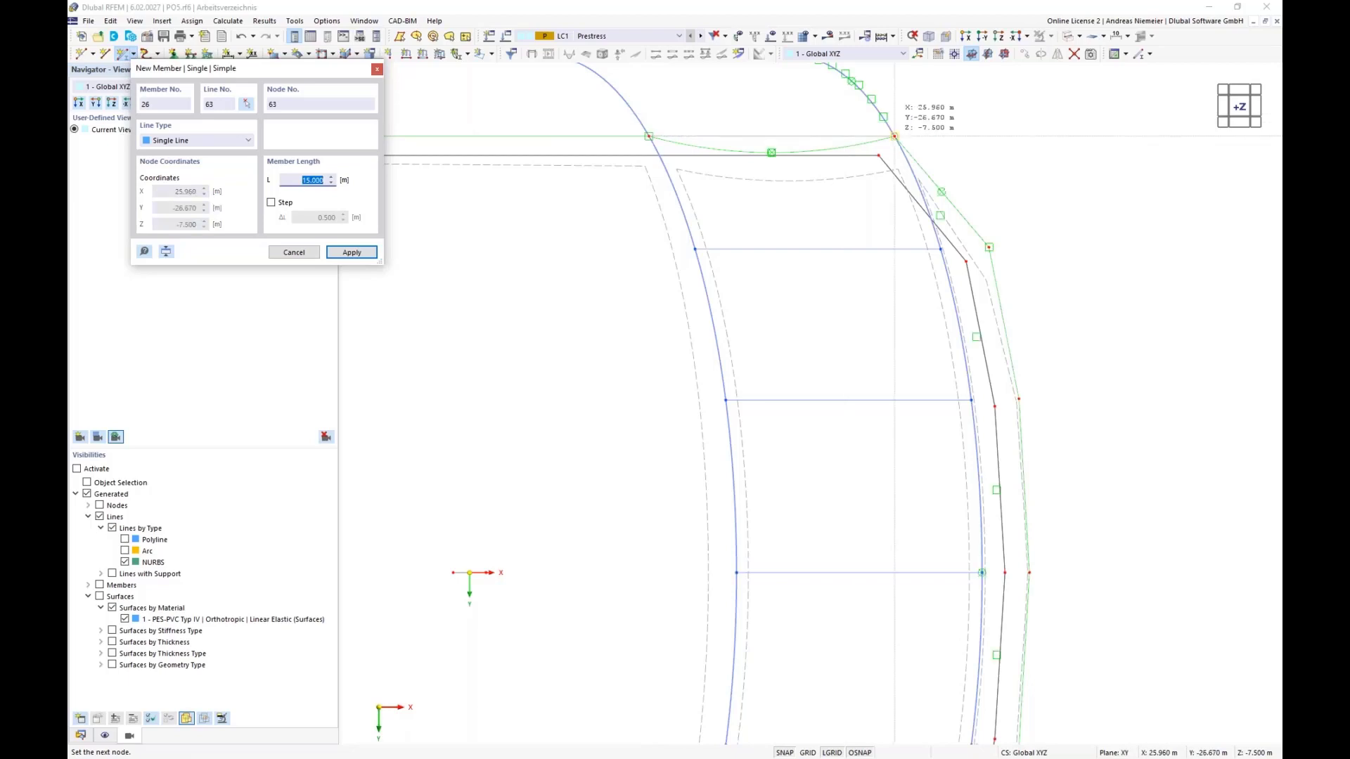
key(Escape)
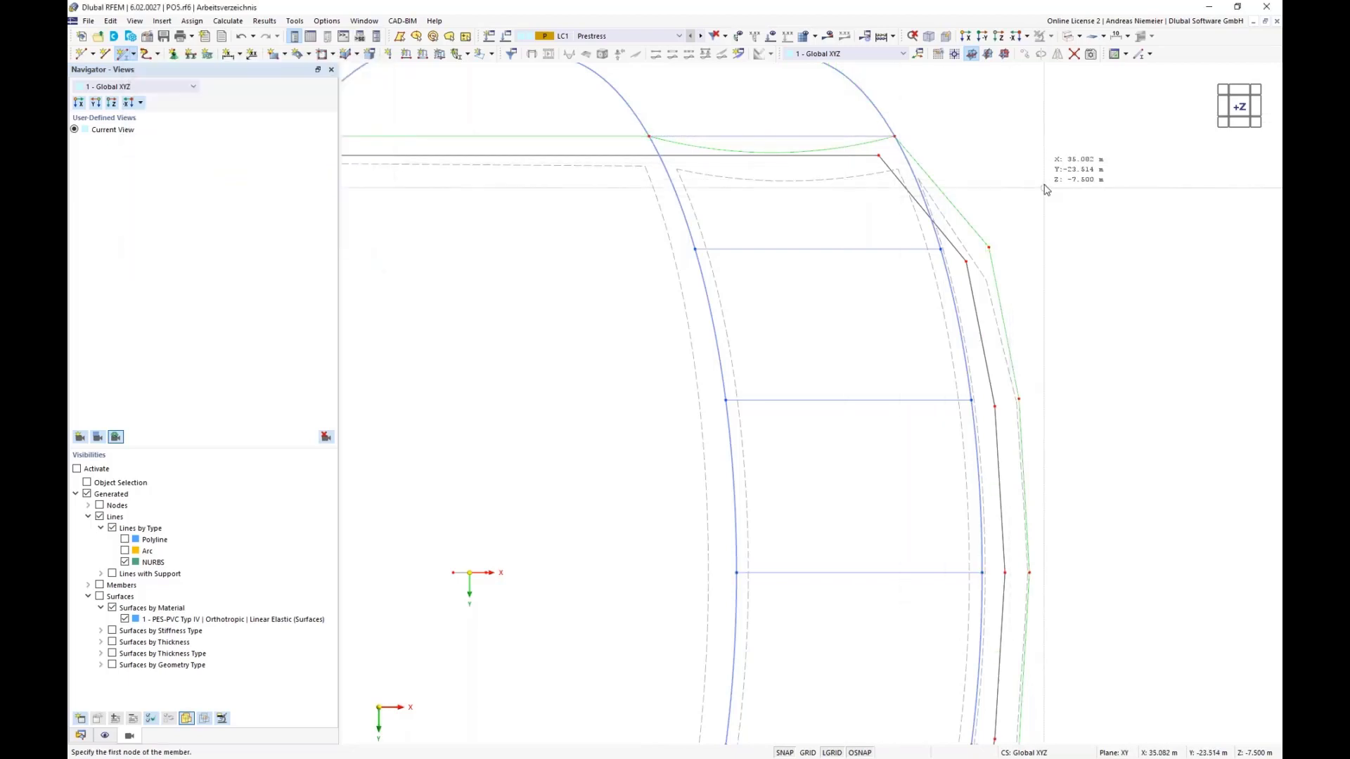
Move the overshooting end node of the positive X side truss onto the outer arch's node just before the crown on the positive Y side
scroll(1039, 197, down, 3)
scroll(1002, 561, up, 5)
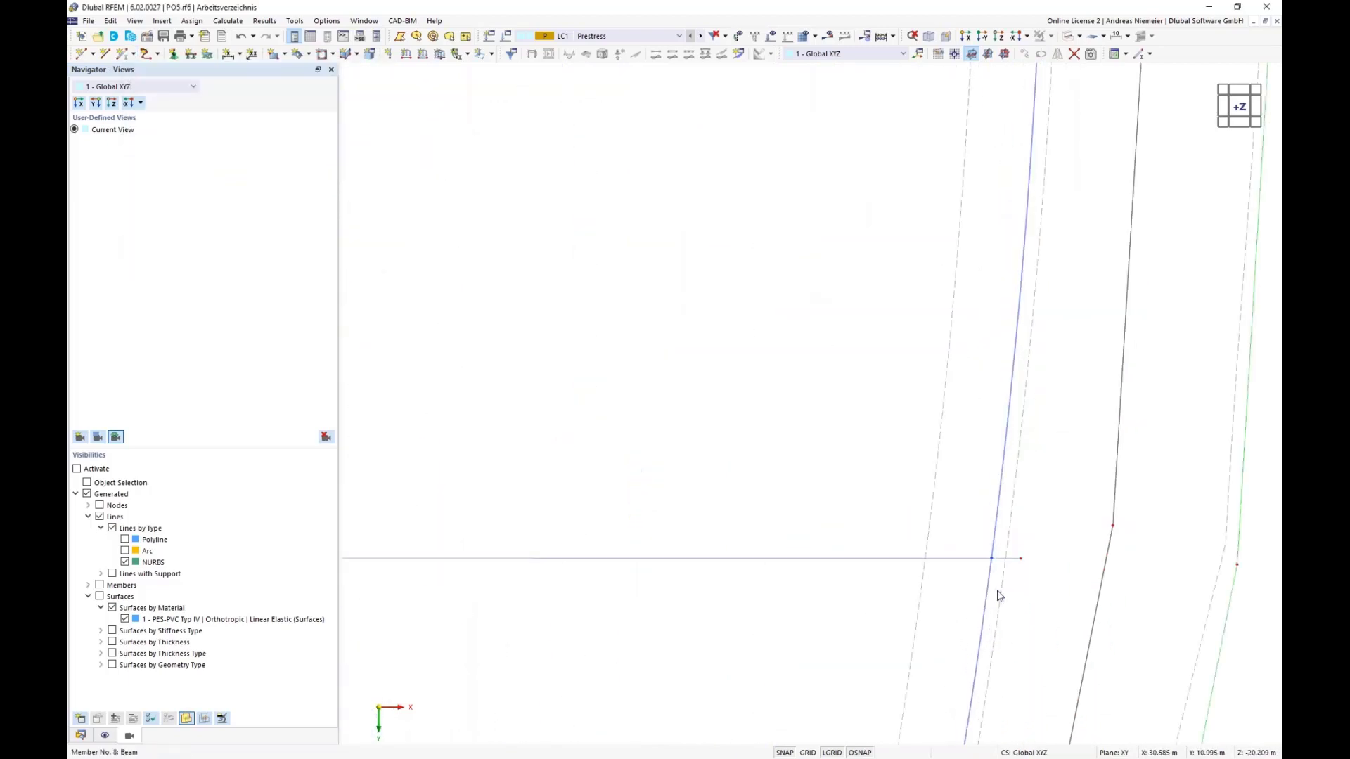
scroll(991, 573, up, 2)
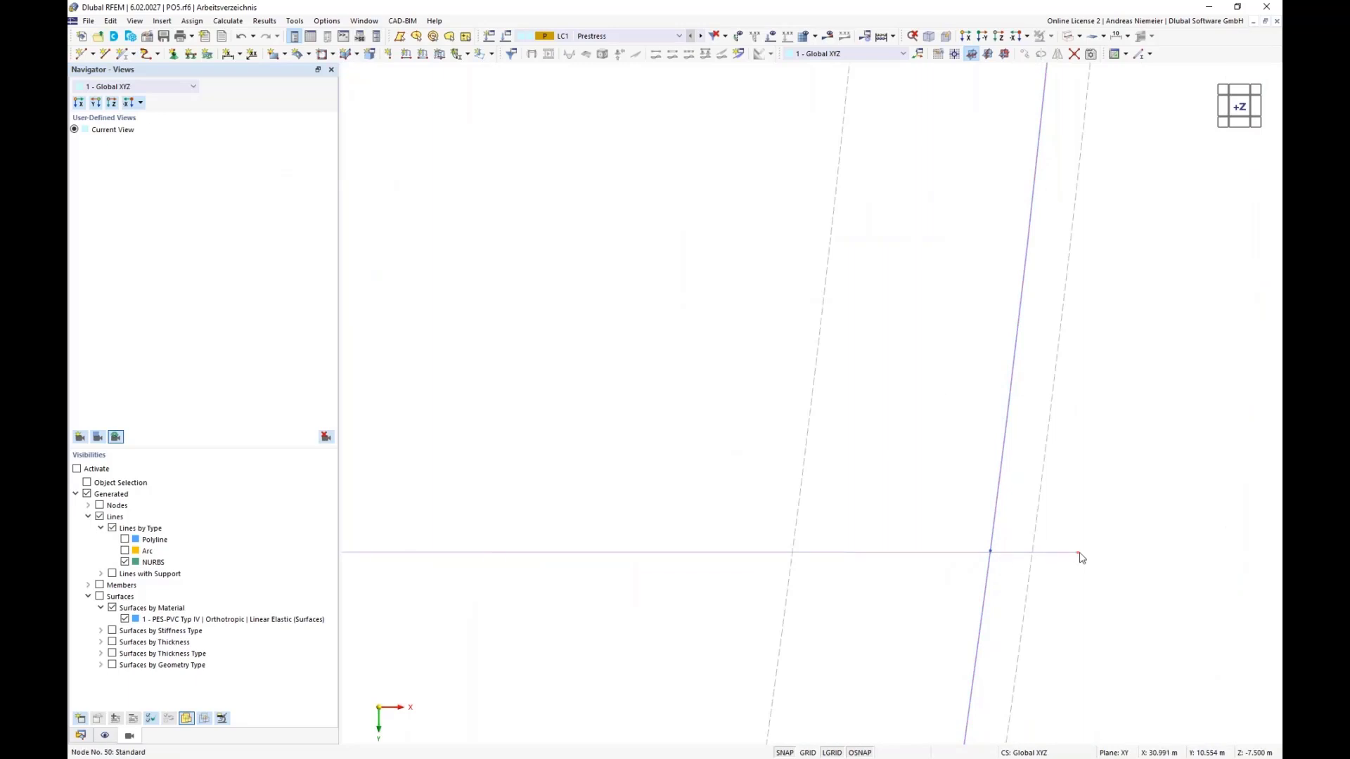
drag(1080, 555, 991, 560)
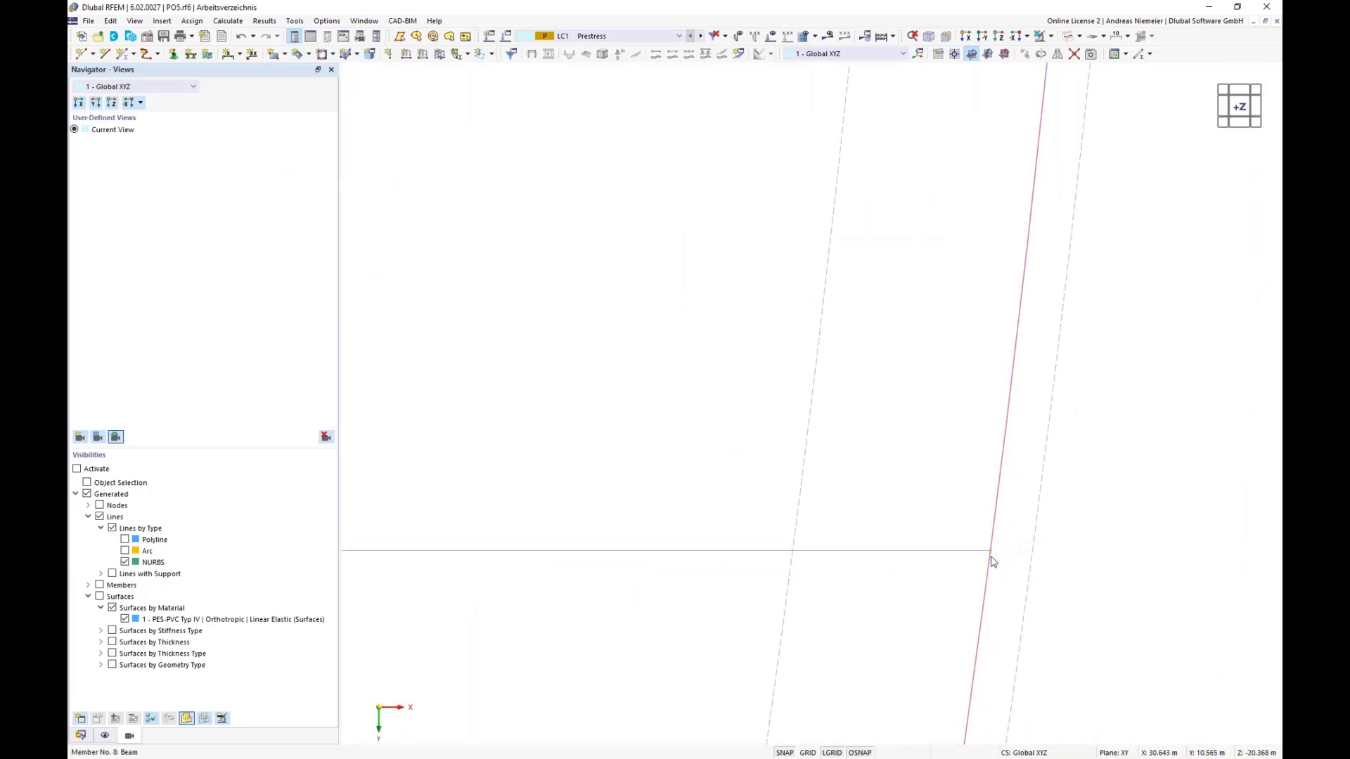
Move the misplaced end node of the crown truss on the negative X side onto the inner arch's crown node
scroll(1012, 436, down, 7)
scroll(1013, 437, down, 3)
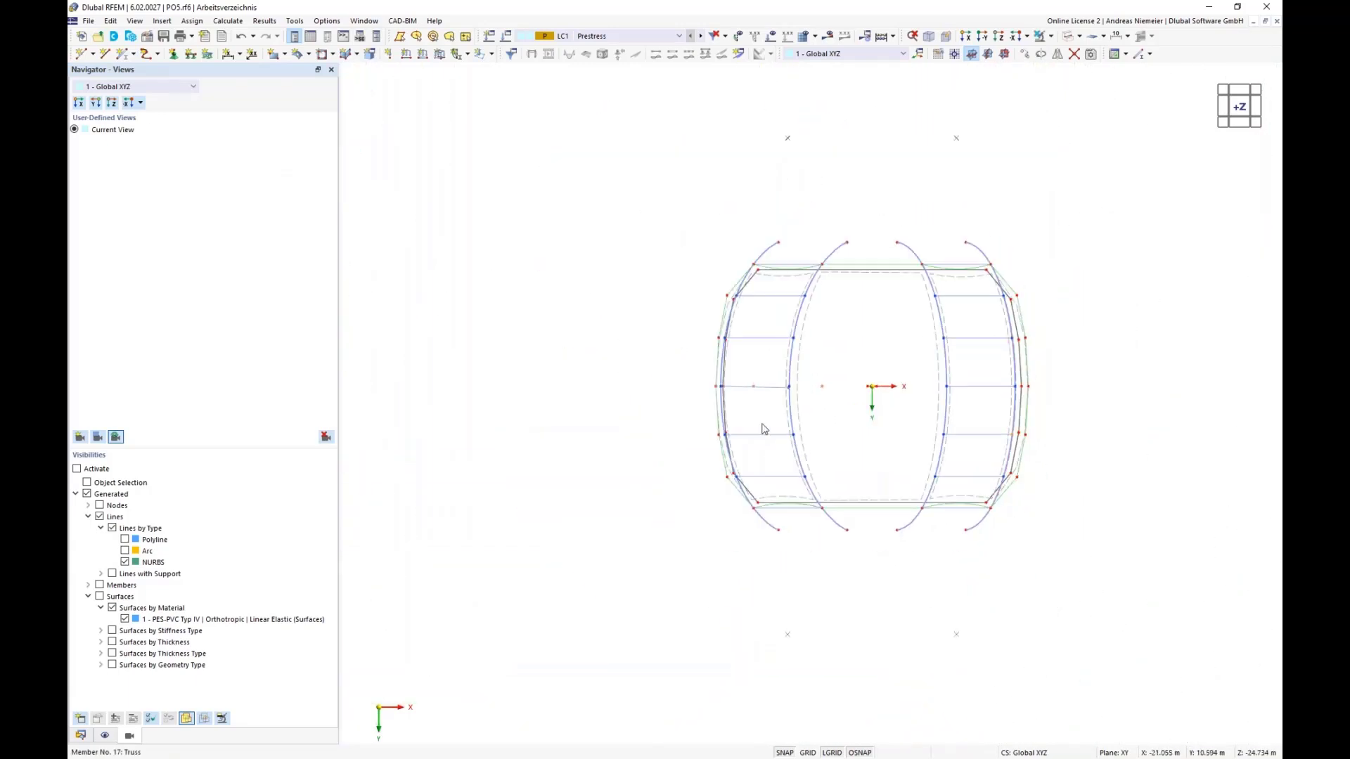
scroll(790, 403, up, 8)
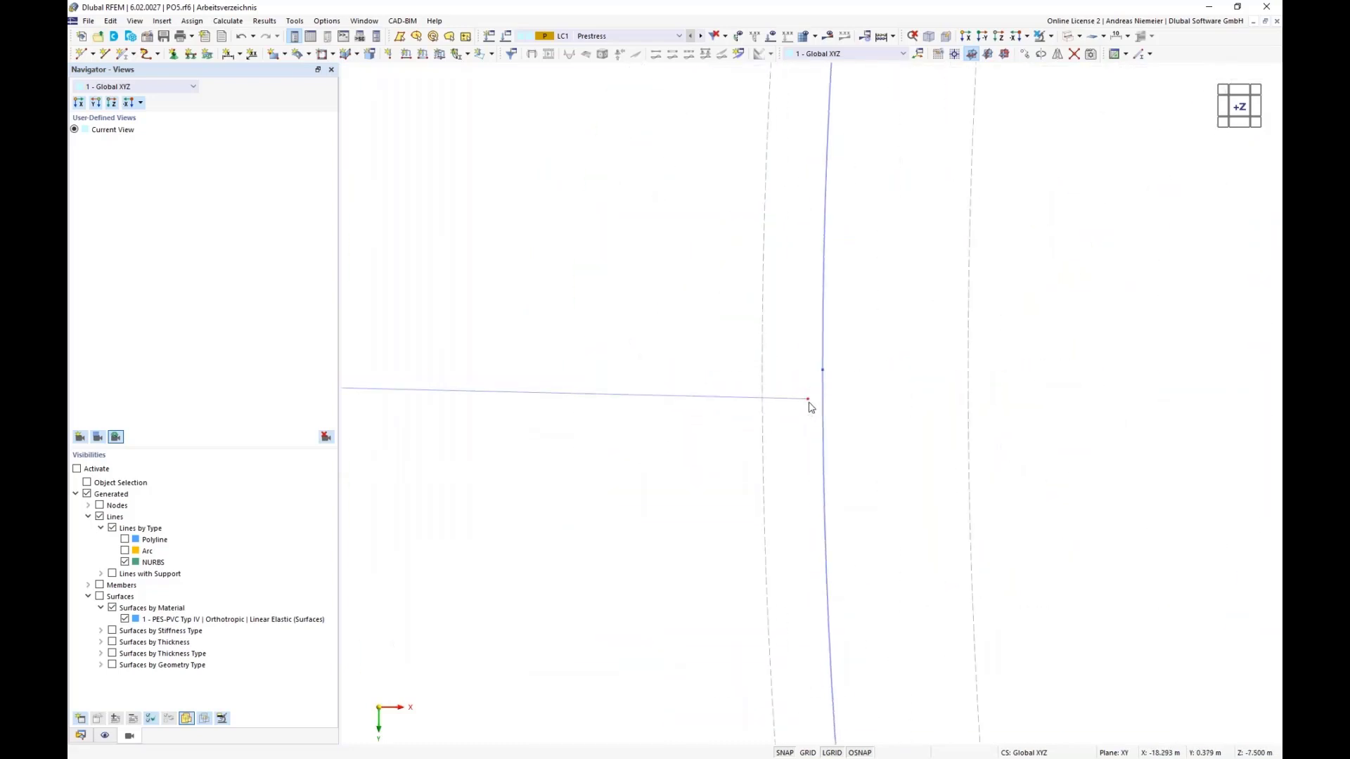
drag(823, 373, 826, 381)
scroll(775, 384, down, 9)
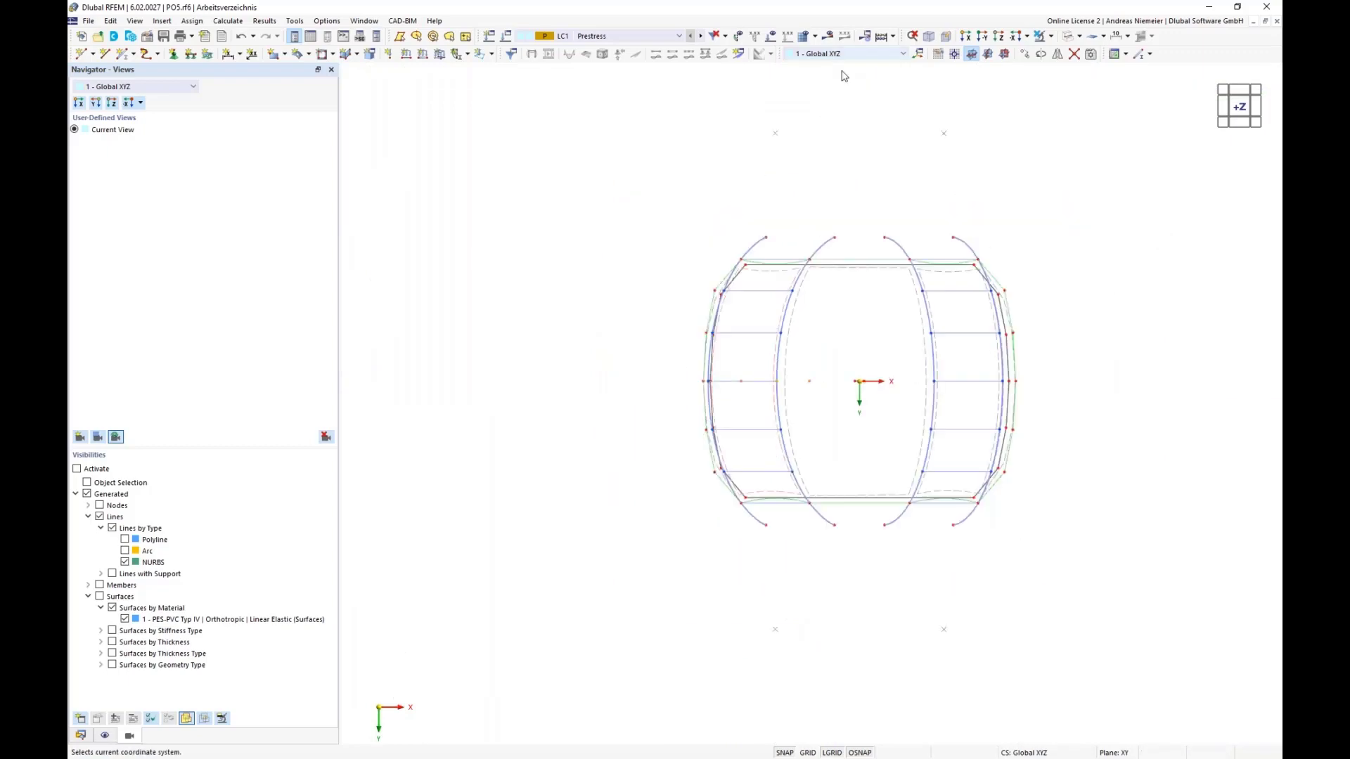
Examine the arches and truss members in 3D as a transparent model, and return to the wireframe display
click(929, 37)
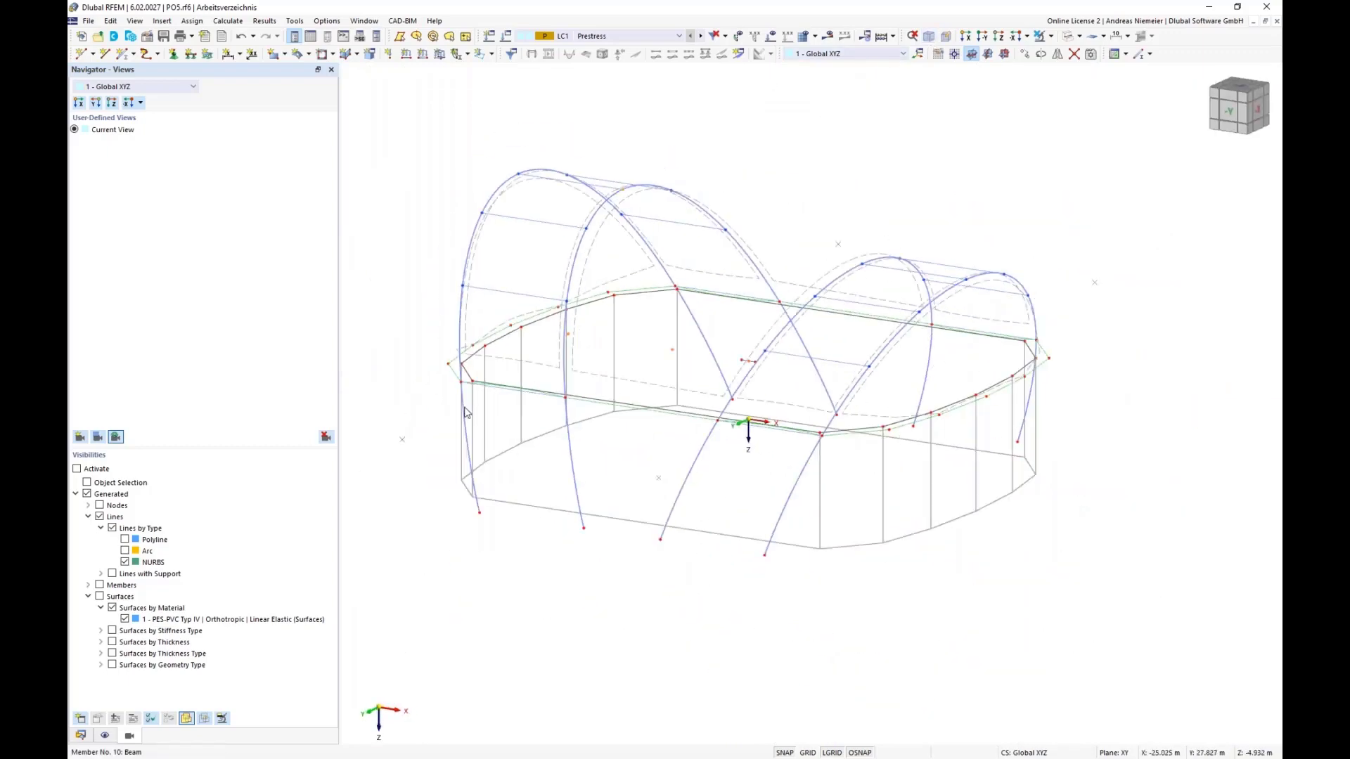
click(1080, 36)
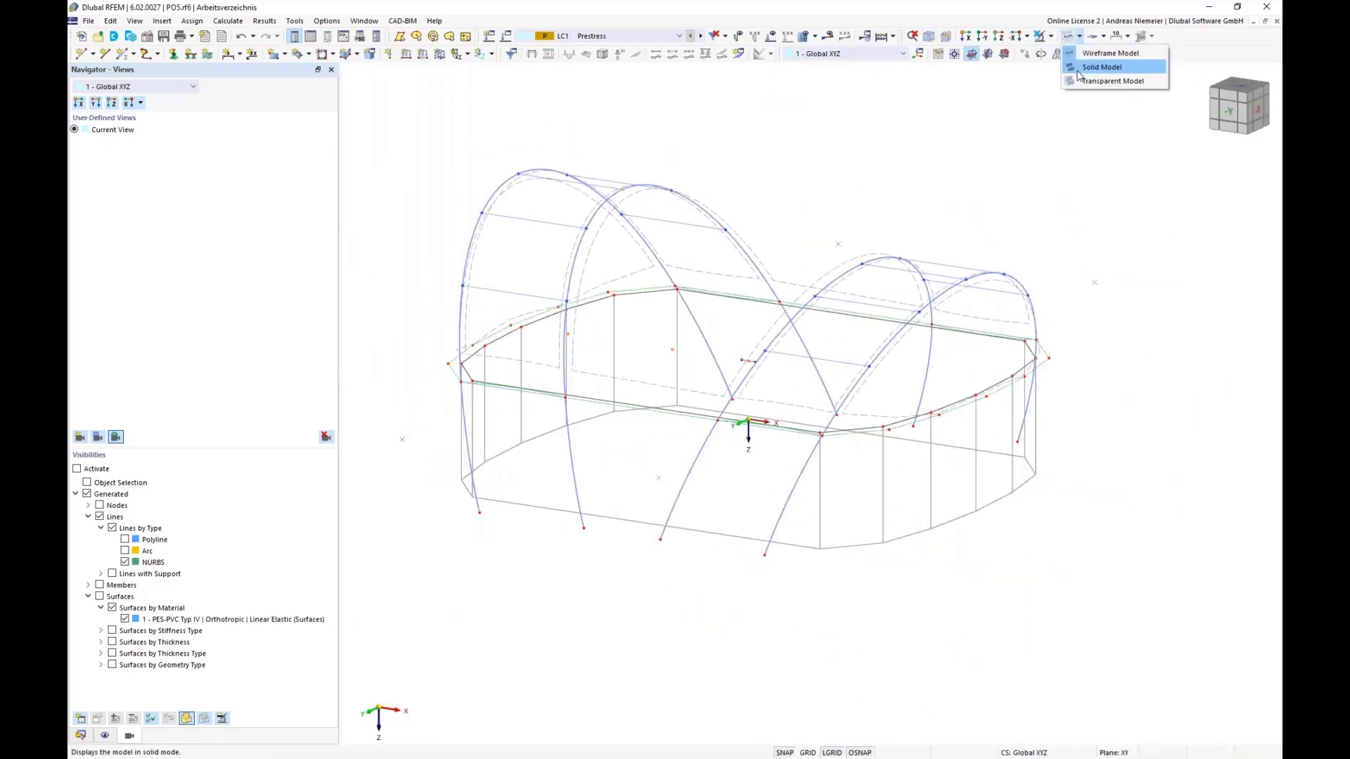
click(1107, 76)
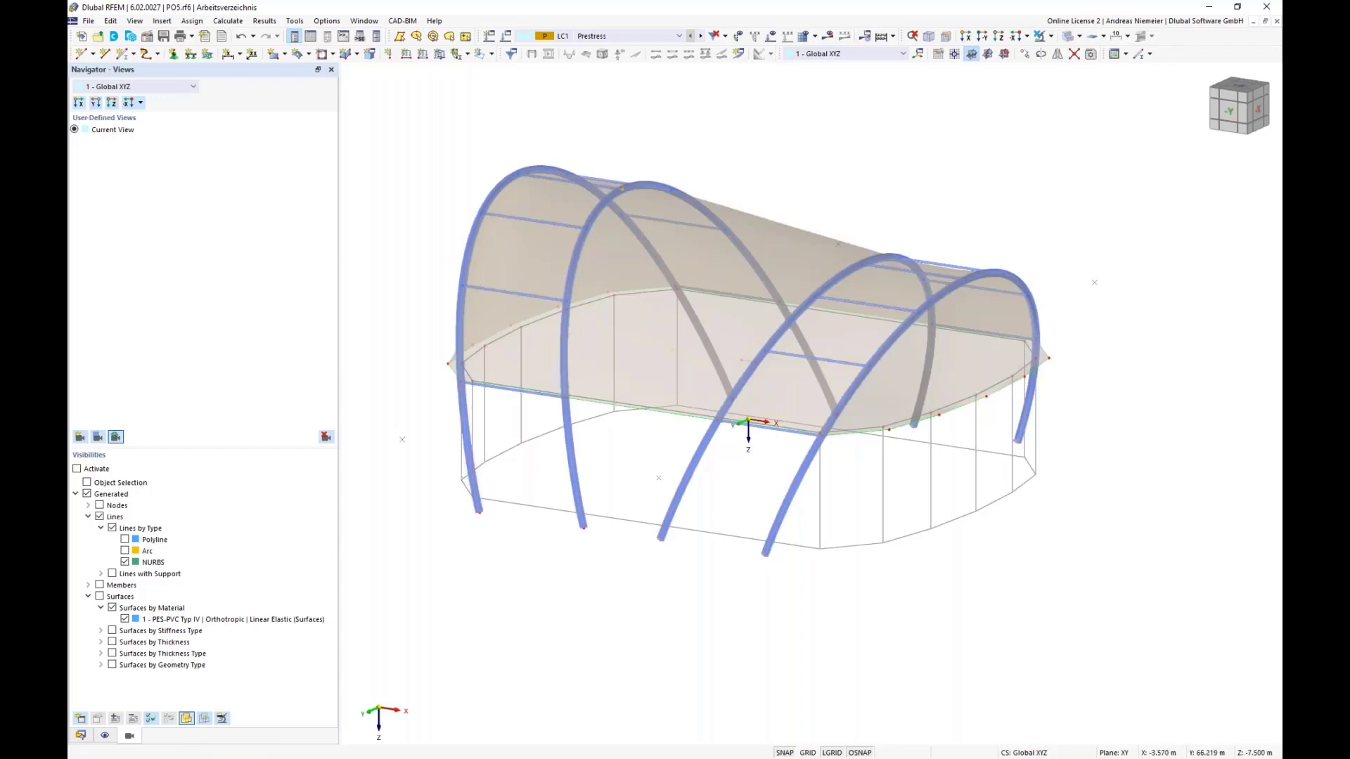
ctrl+middle_drag(488, 488, 528, 504)
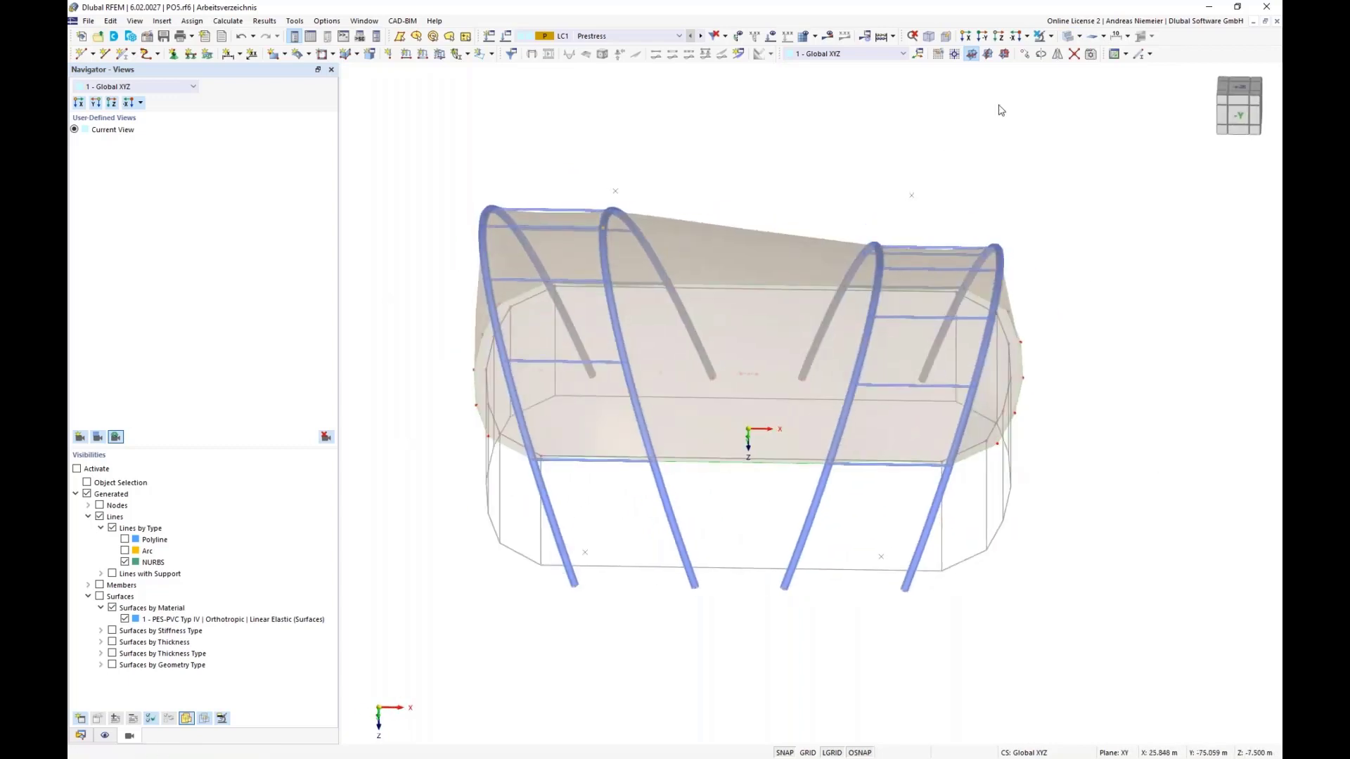
click(1088, 37)
click(1107, 52)
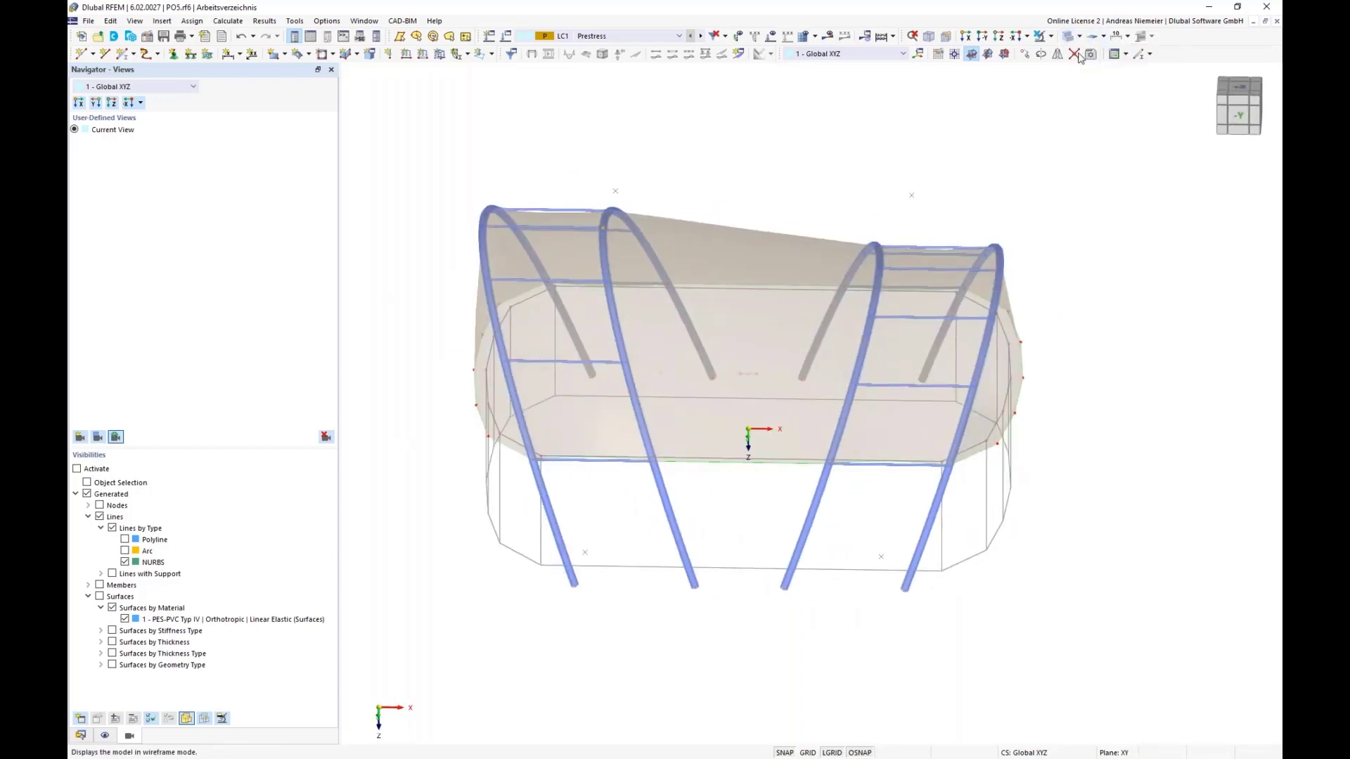
Begin a new single member in the top view and set its member type to Tension
click(1005, 40)
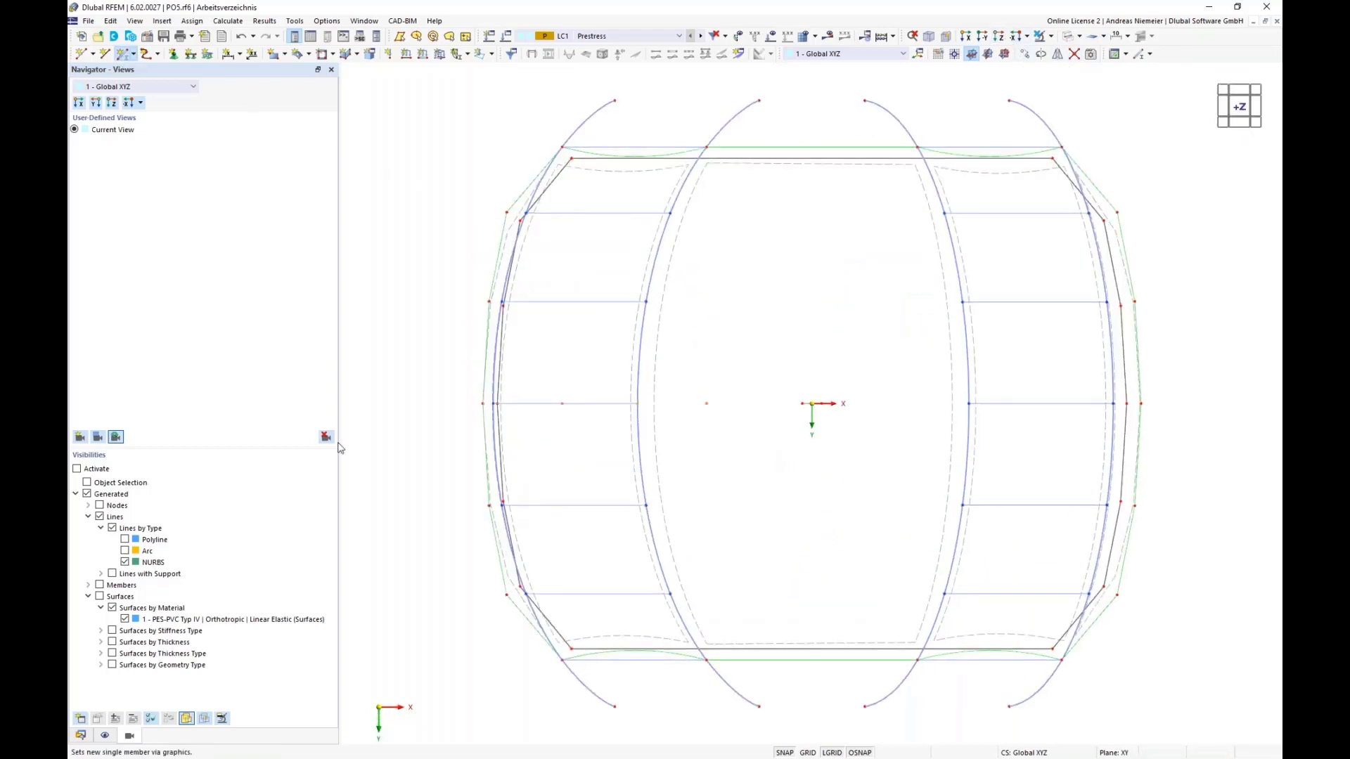
click(346, 211)
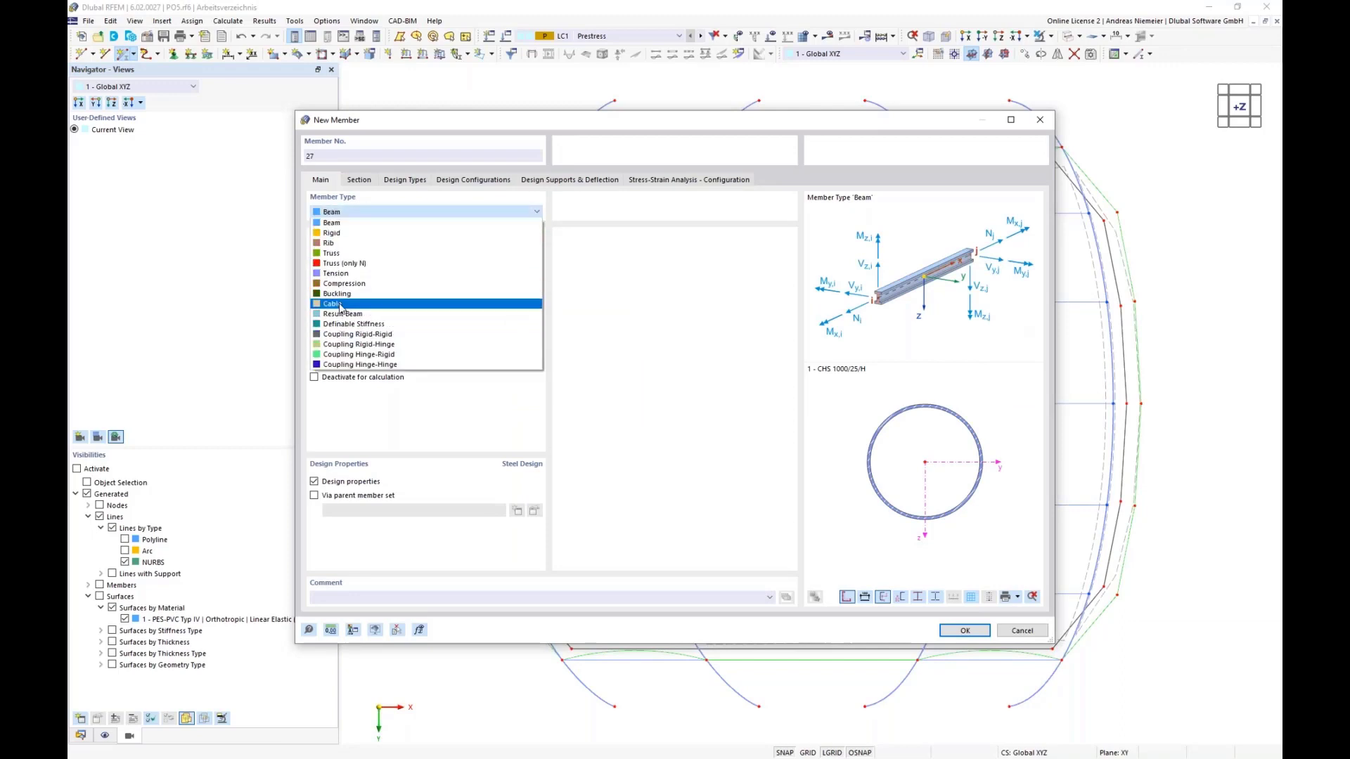
click(342, 274)
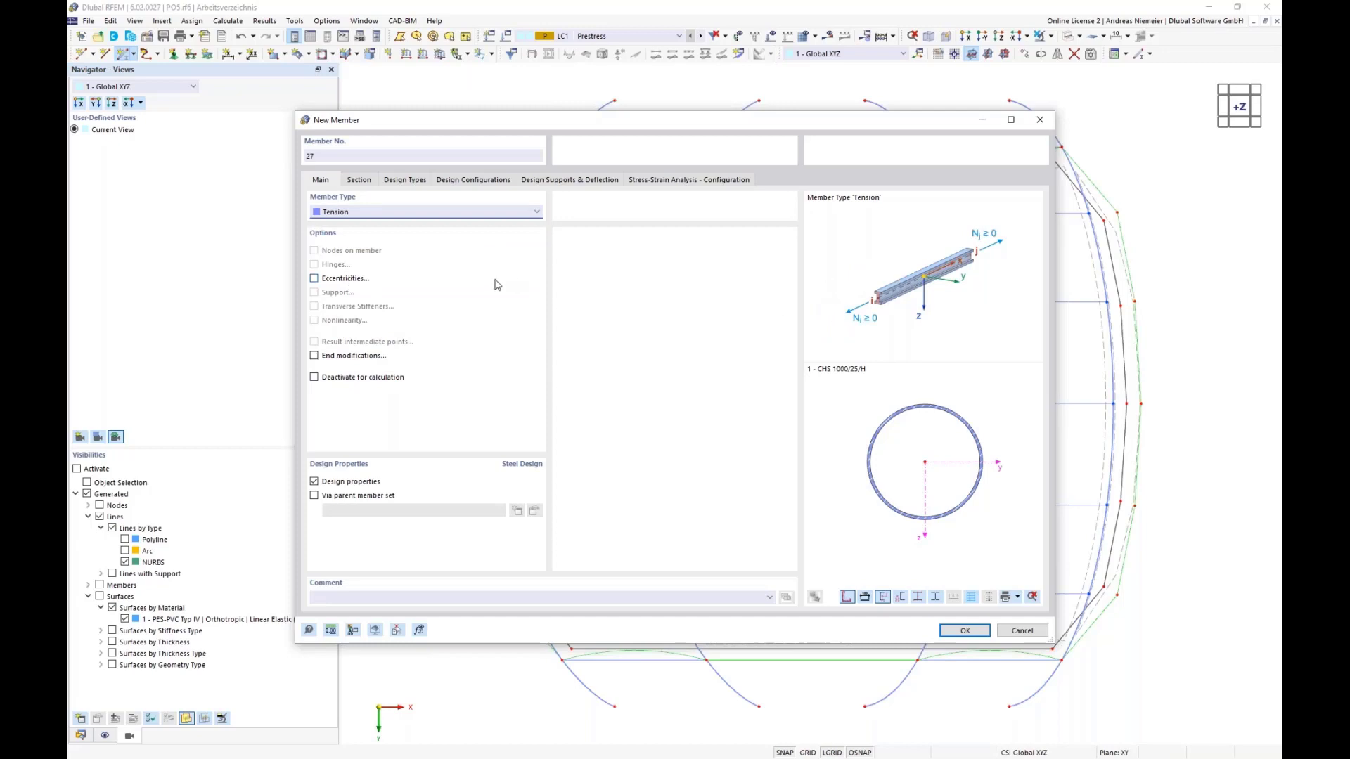
Select the solid round bar section R 28 in S355 from the section library for the new tension member
click(357, 180)
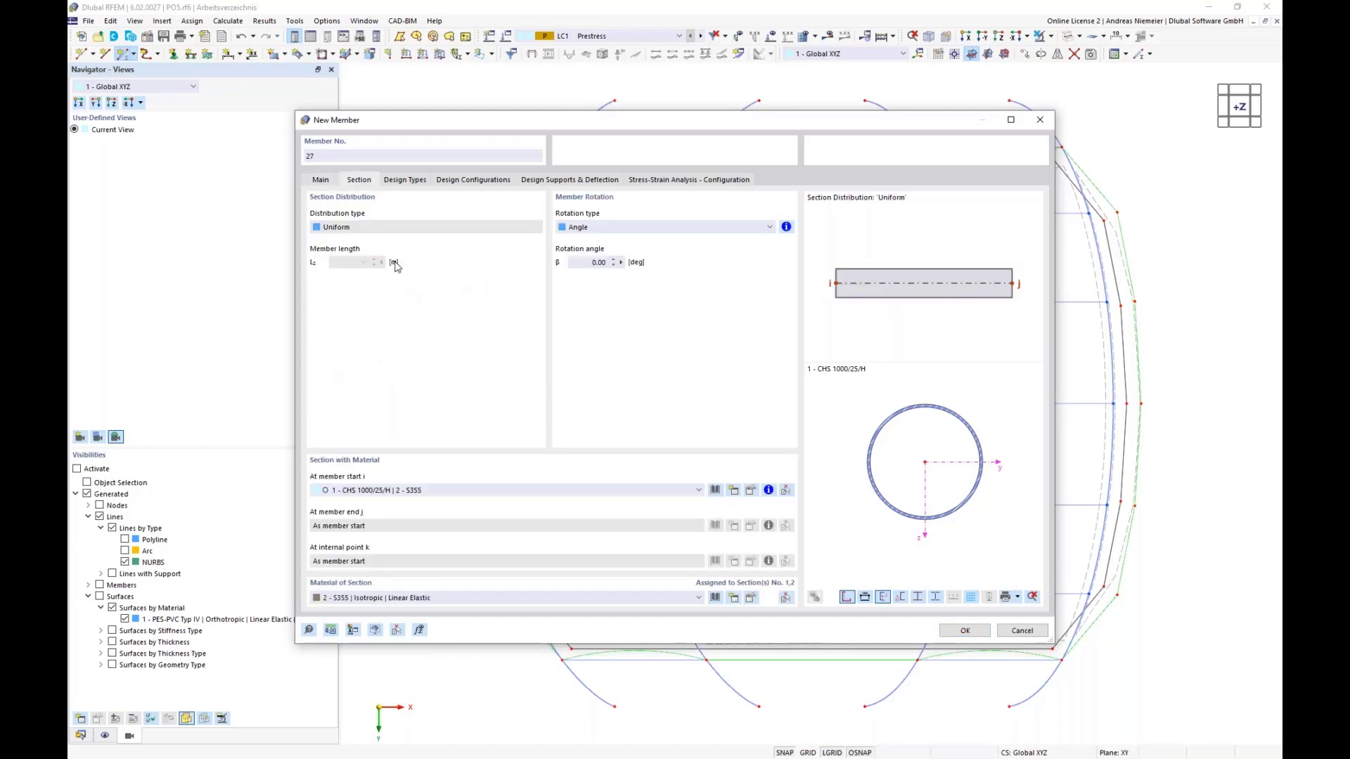
click(715, 490)
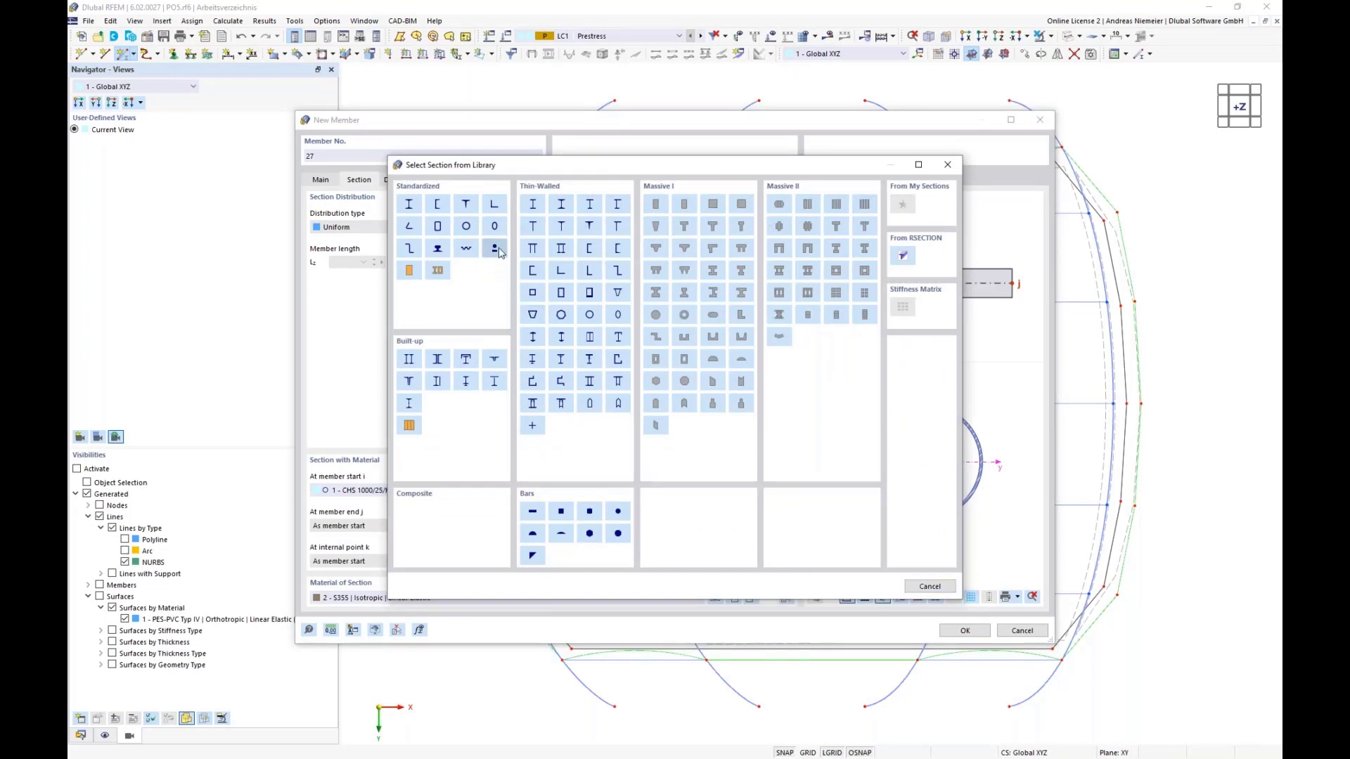
click(496, 250)
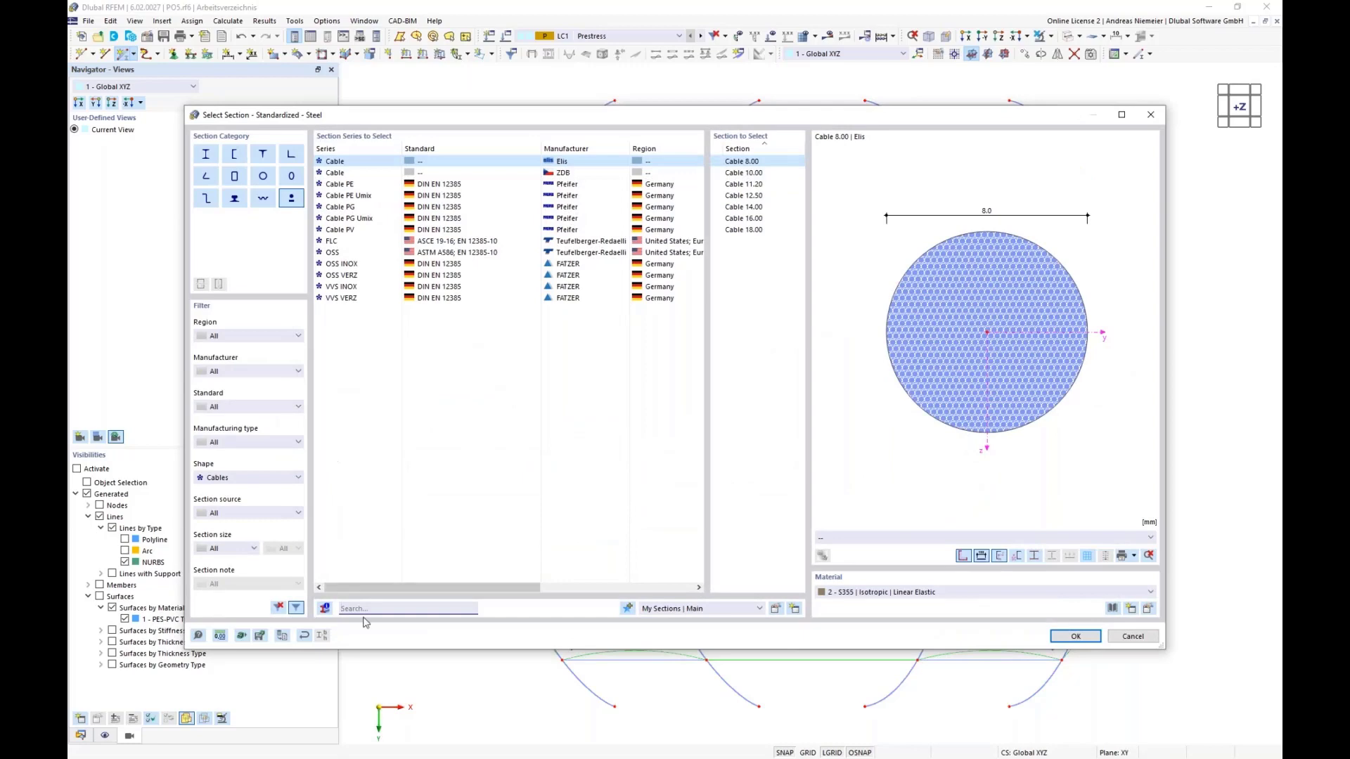
click(230, 479)
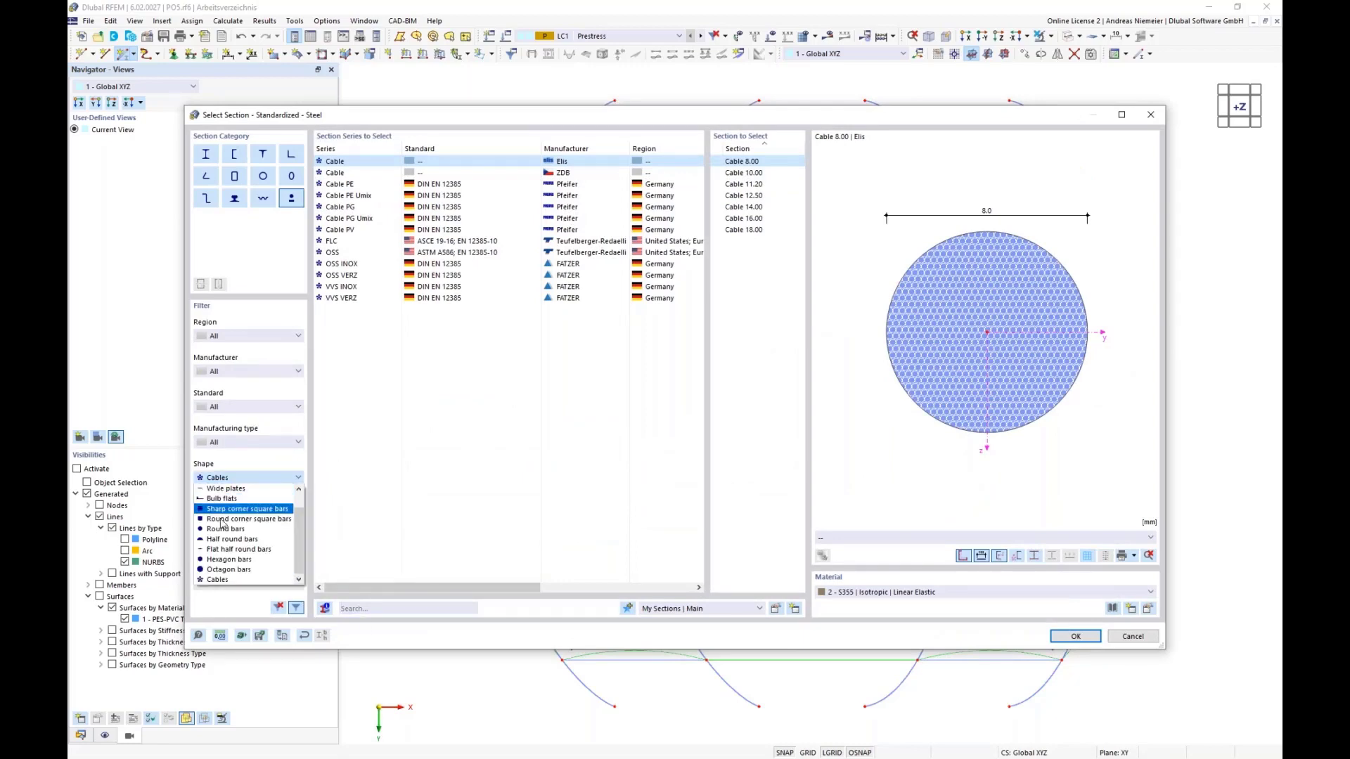
click(235, 490)
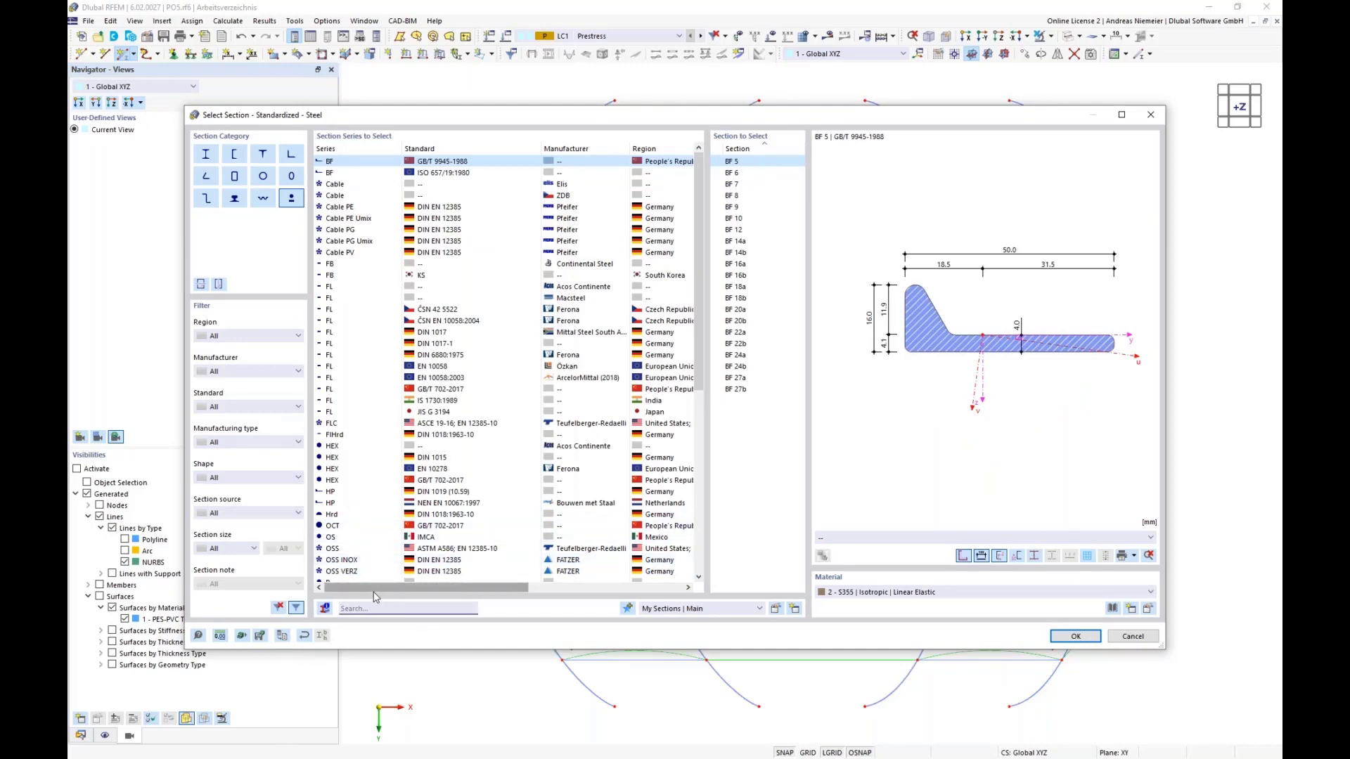
text(r)
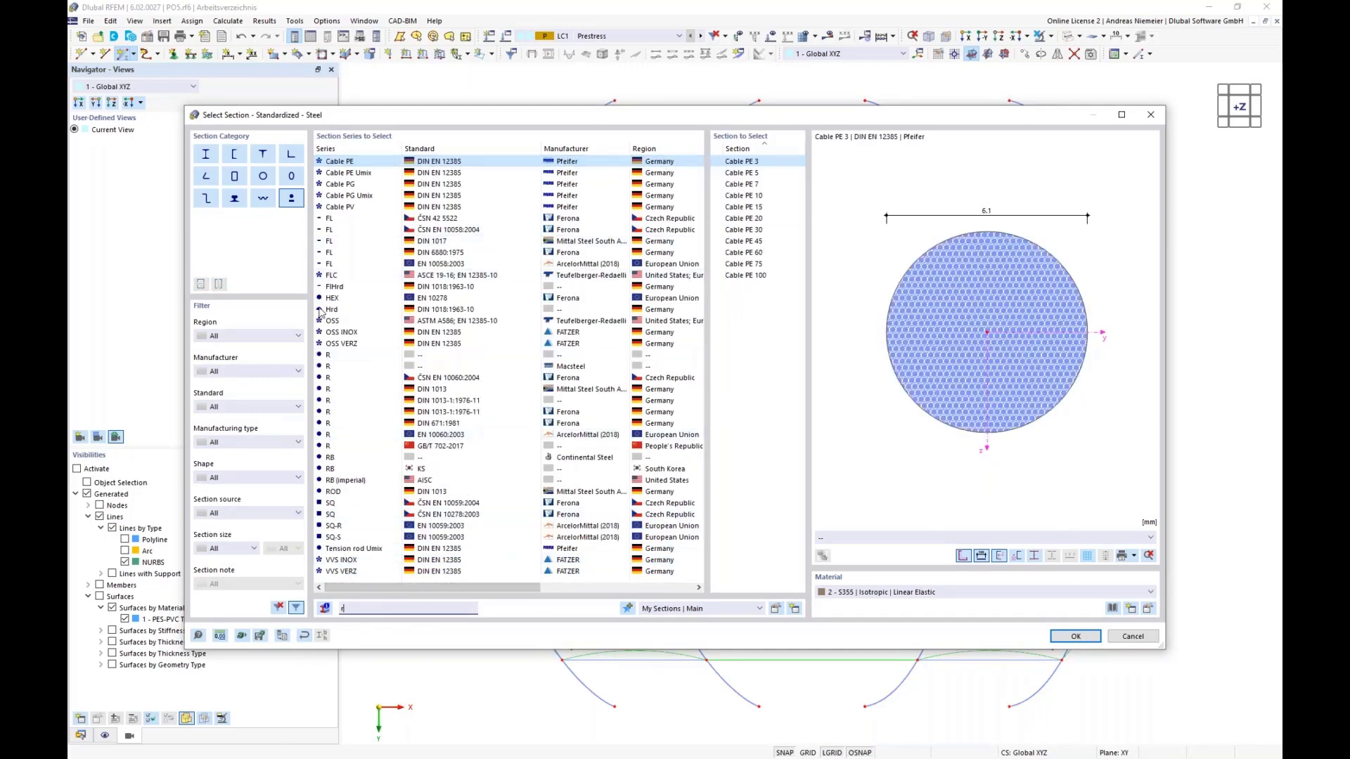
click(348, 355)
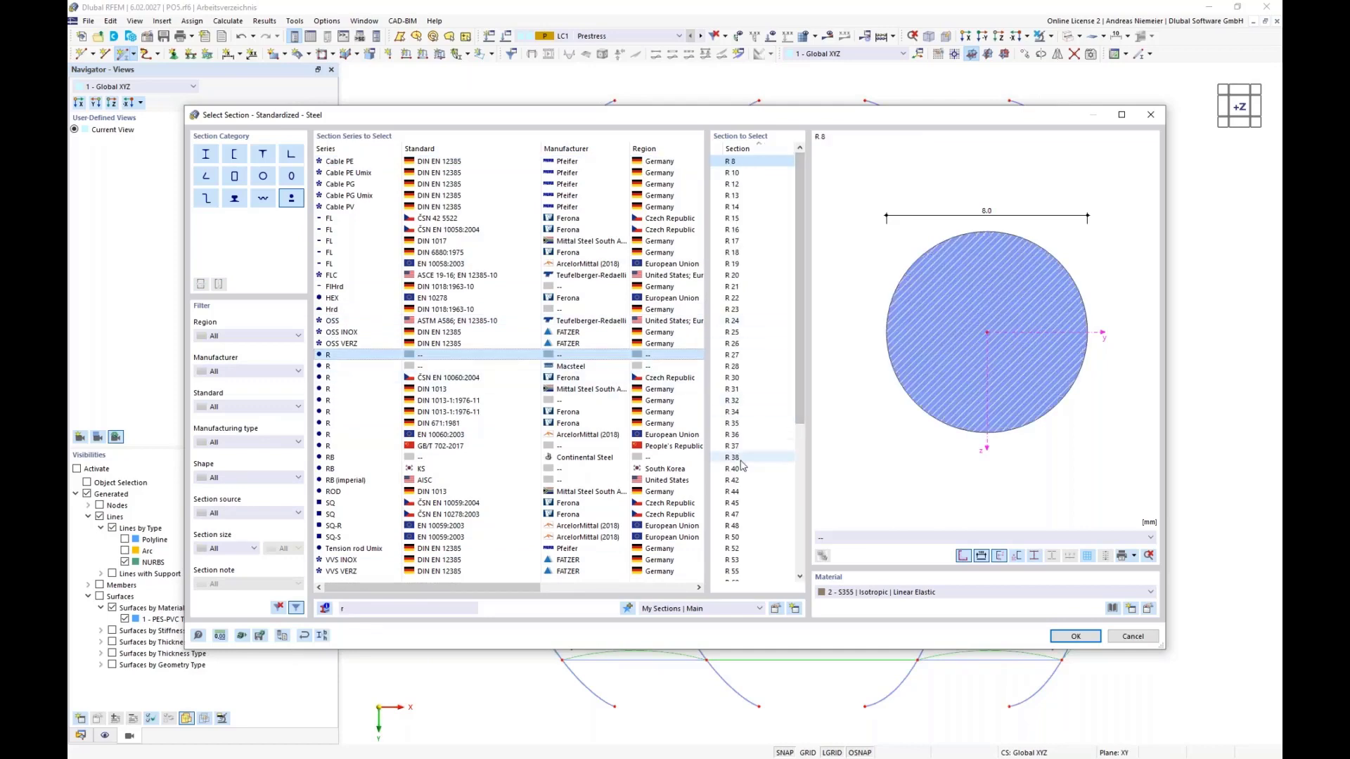
click(744, 369)
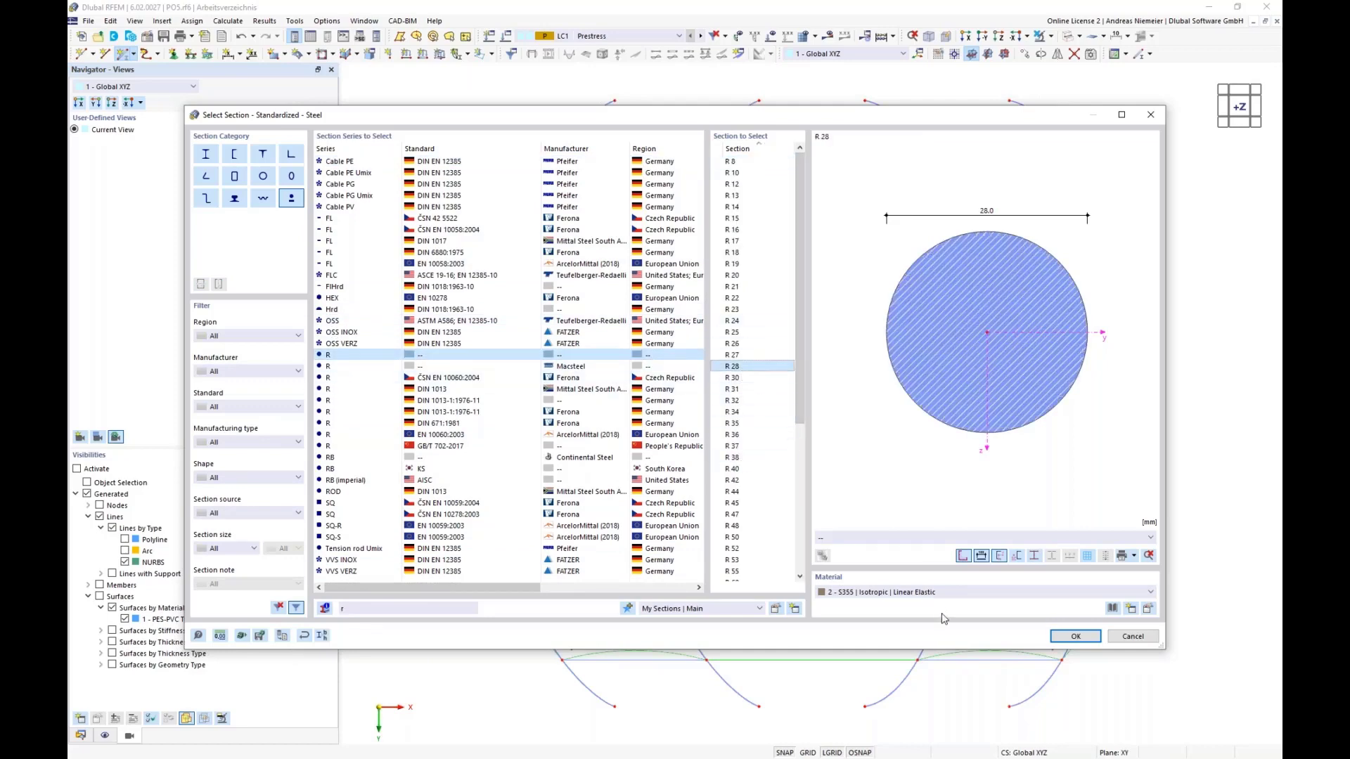
click(1076, 637)
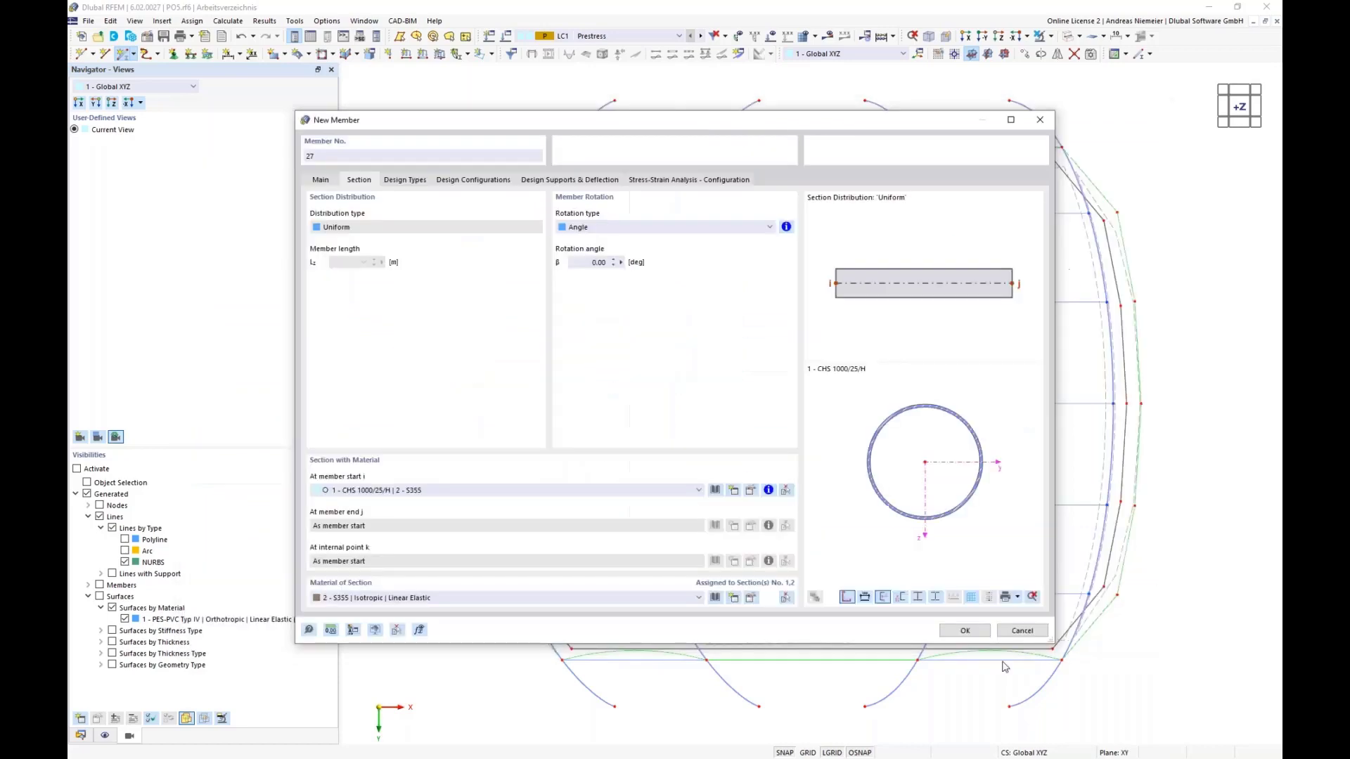
click(965, 630)
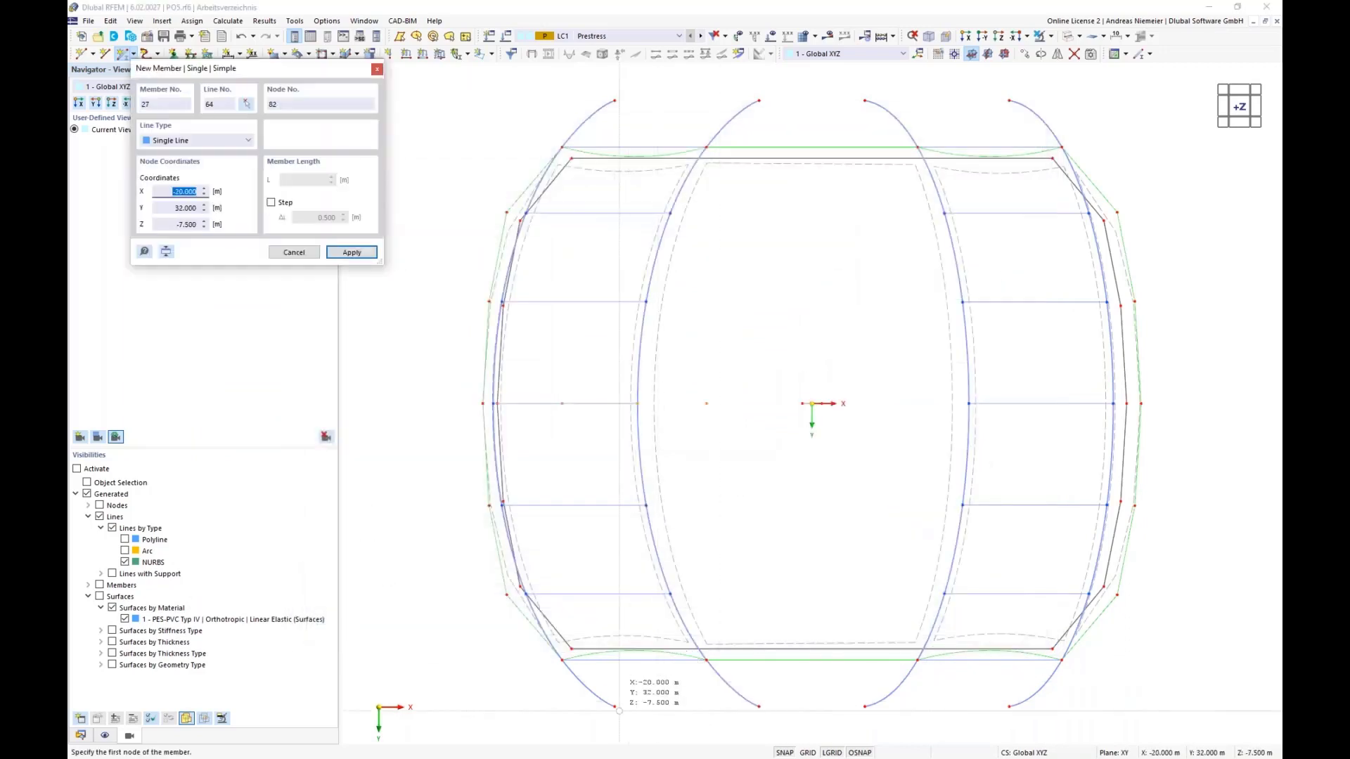
Draw tension diagonals on the negative X arch pair from the outer arch's positive Y foot to the inner arch's edge node and back to the outer arch
click(614, 706)
scroll(691, 678, up, 3)
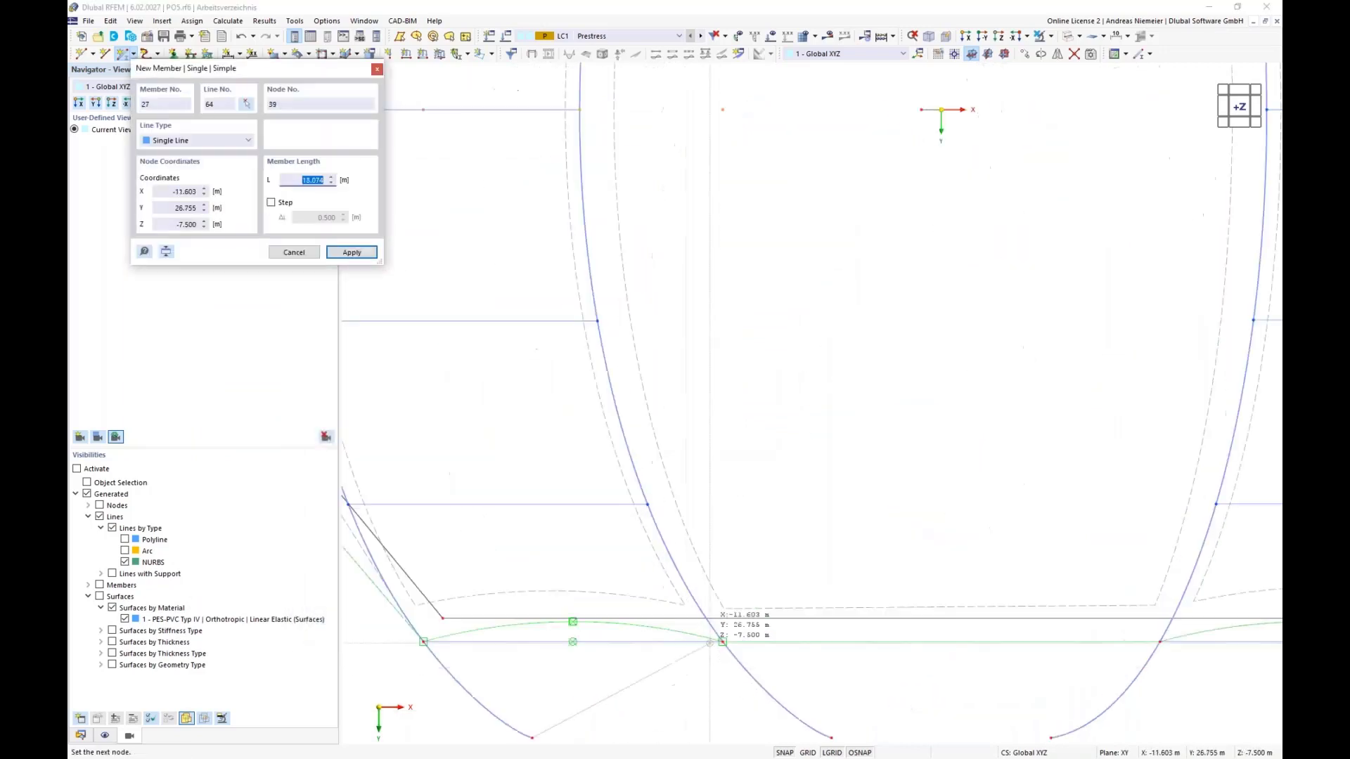
click(722, 642)
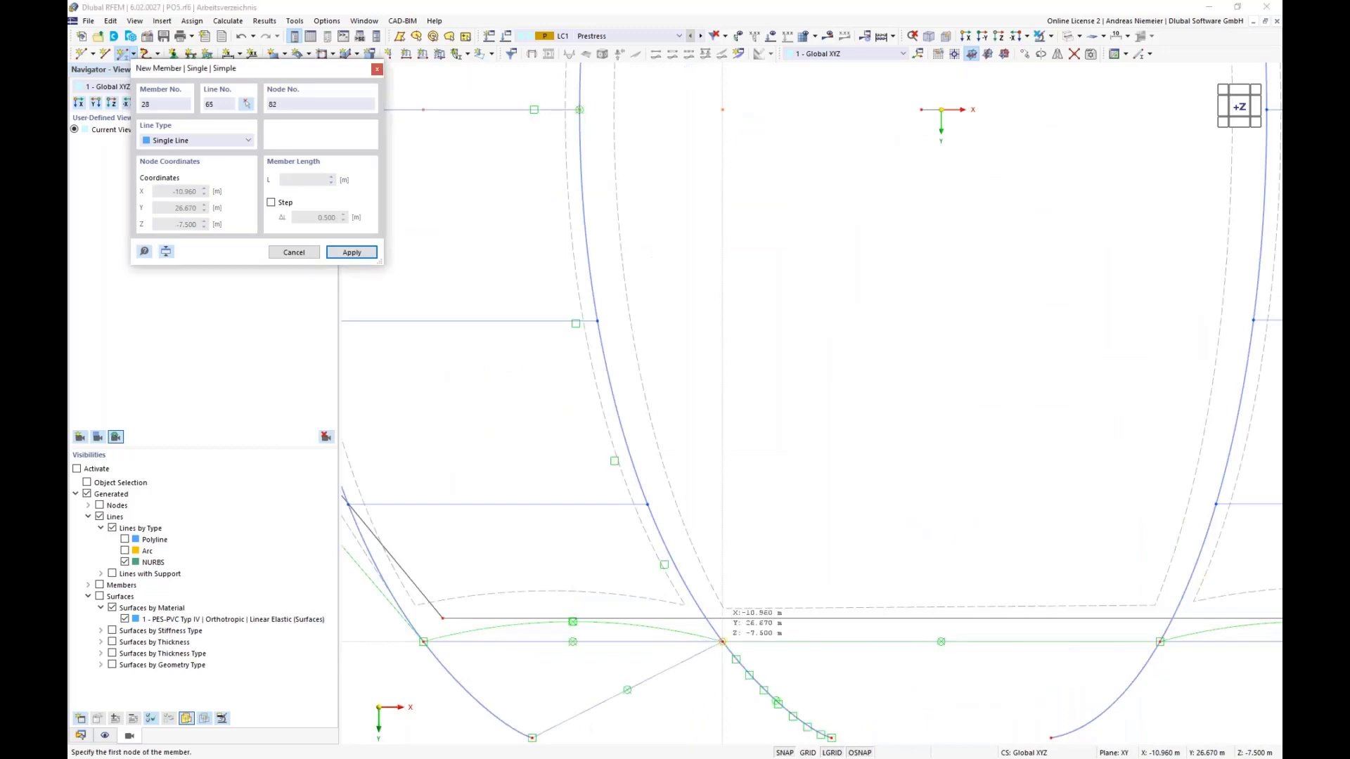
scroll(569, 566, down, 2)
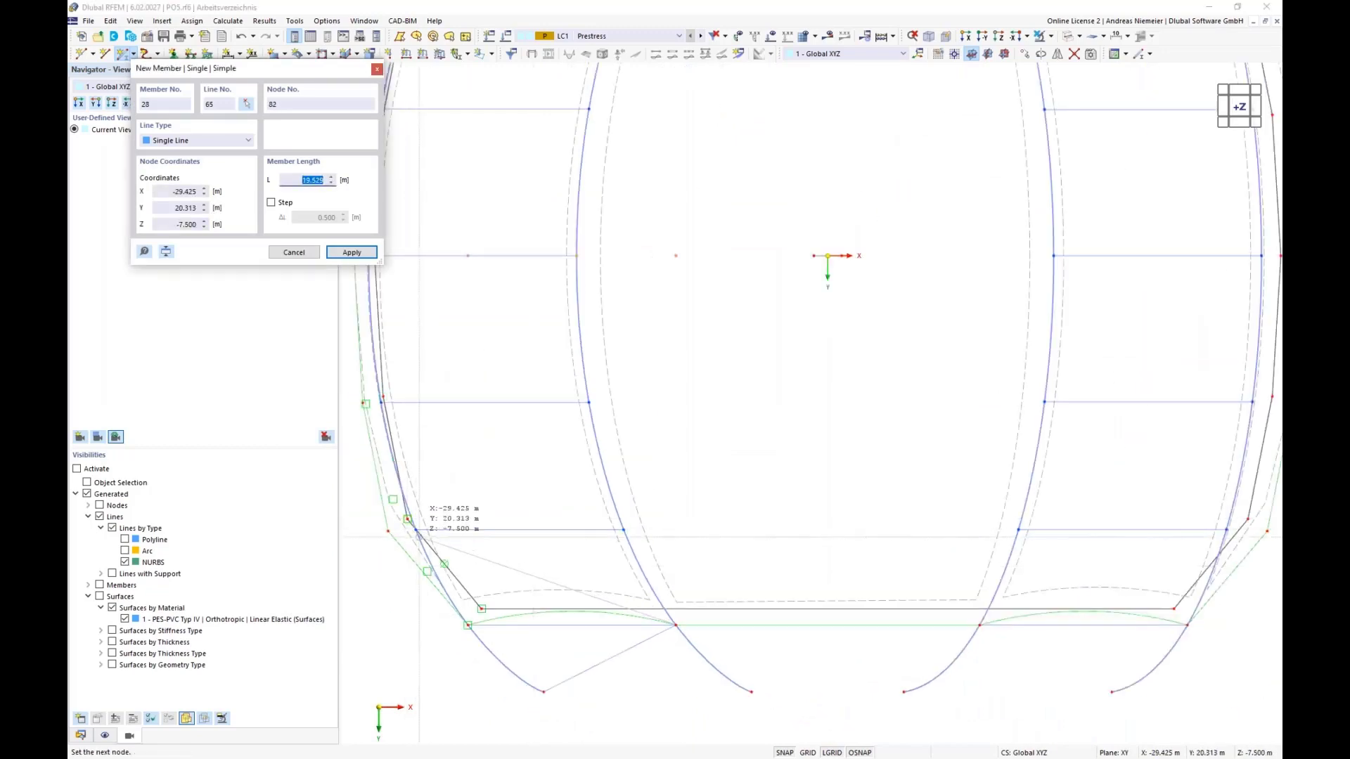
click(415, 529)
Continue the negative X zigzag from the outer arch through the inner arch's node at Y 10.594 m to the outer arch's crown node
click(417, 530)
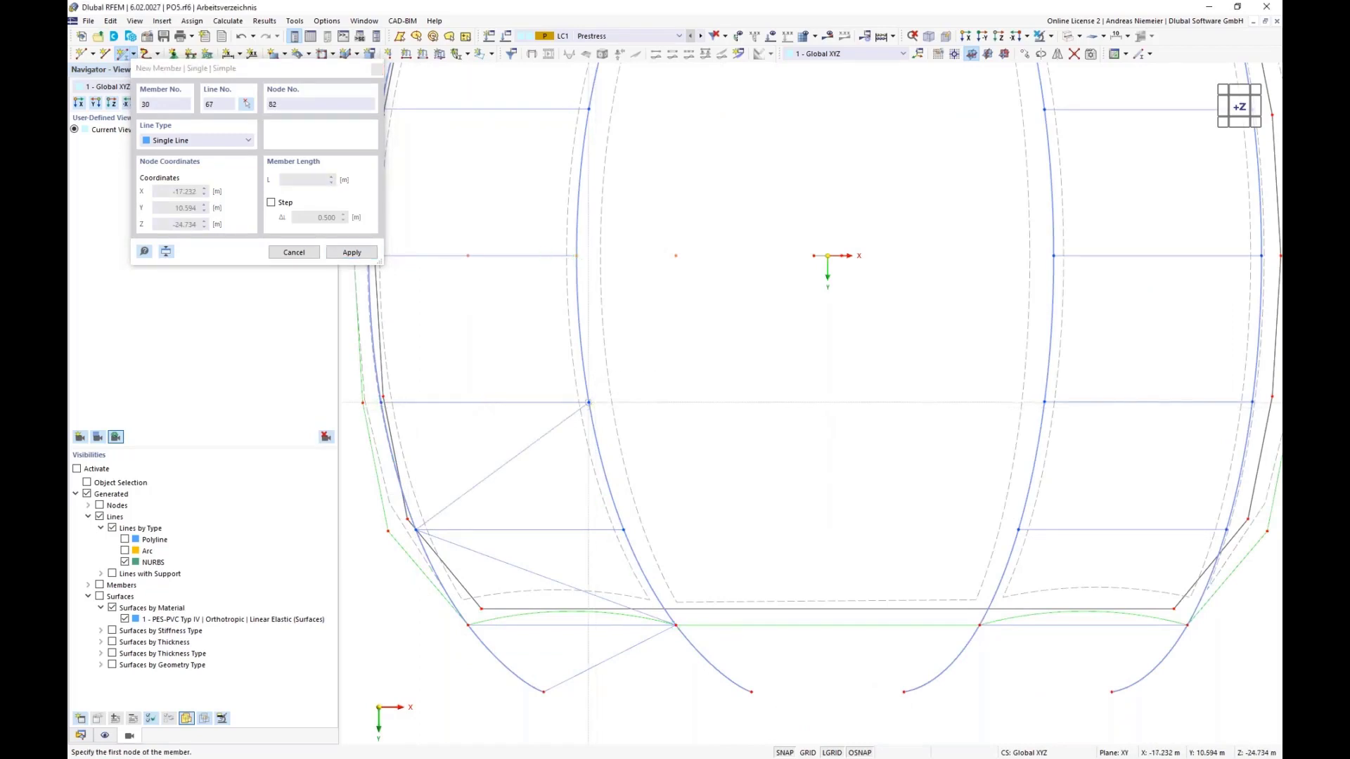
click(589, 402)
scroll(589, 402, down, 1)
scroll(397, 265, up, 3)
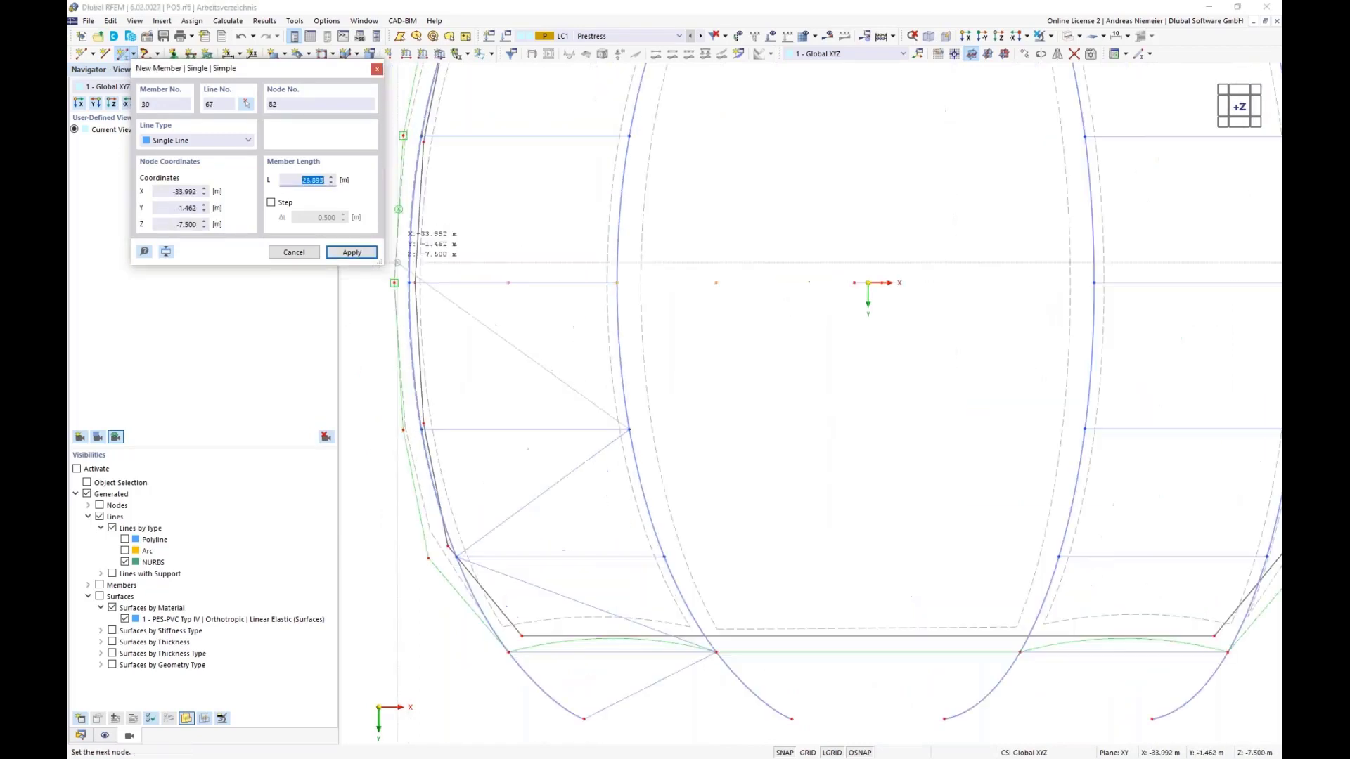
click(417, 297)
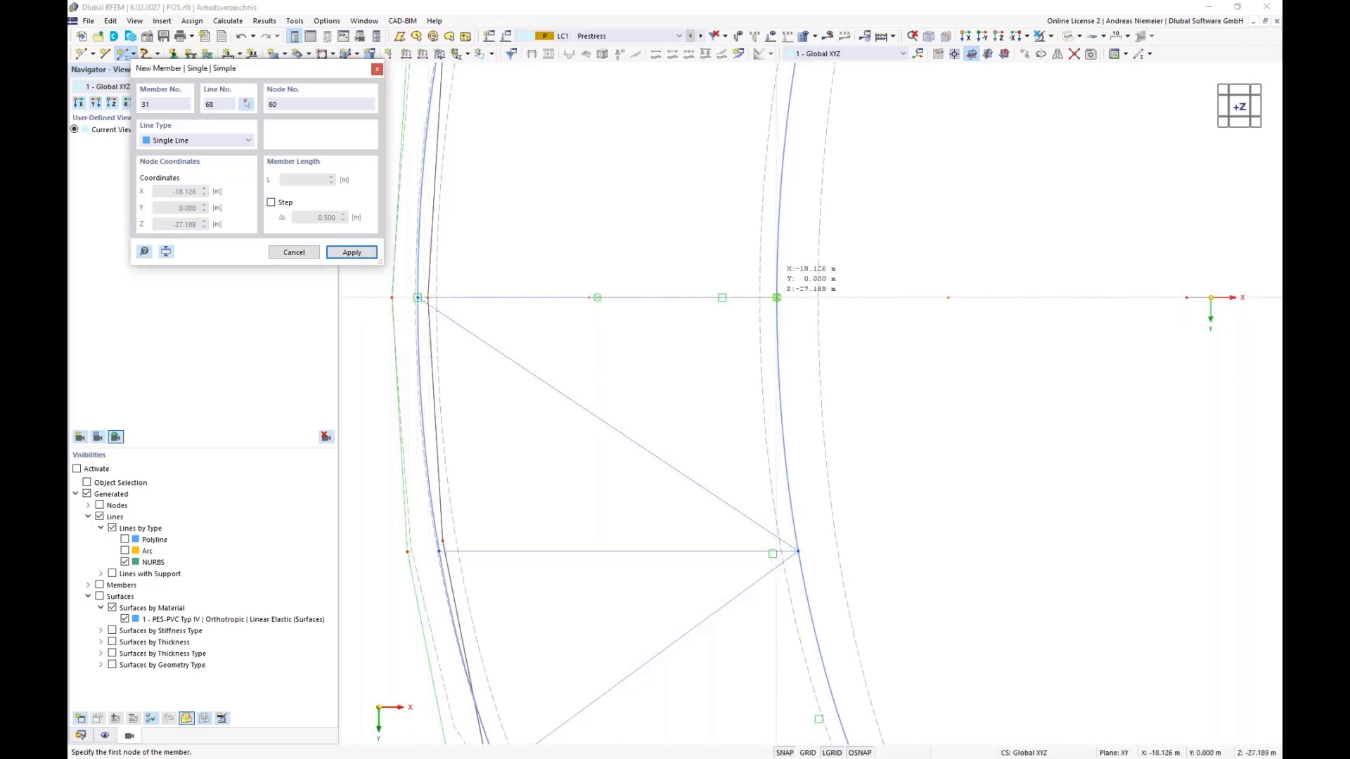
Draw opposing tension diagonals from the negative X inner crown to the outer node at Y 10.594 m and the inner node at Y 19.789 m
click(777, 297)
click(439, 550)
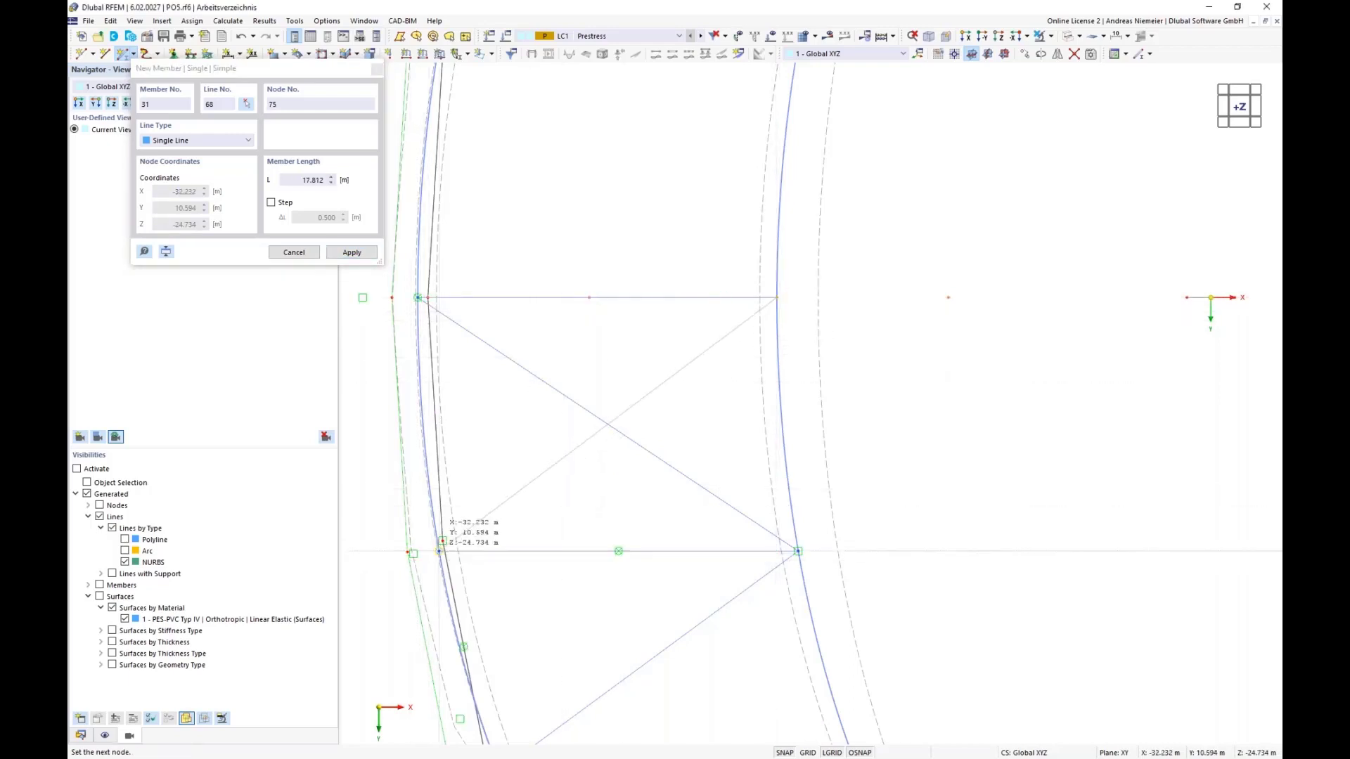
click(439, 551)
scroll(504, 349, down, 3)
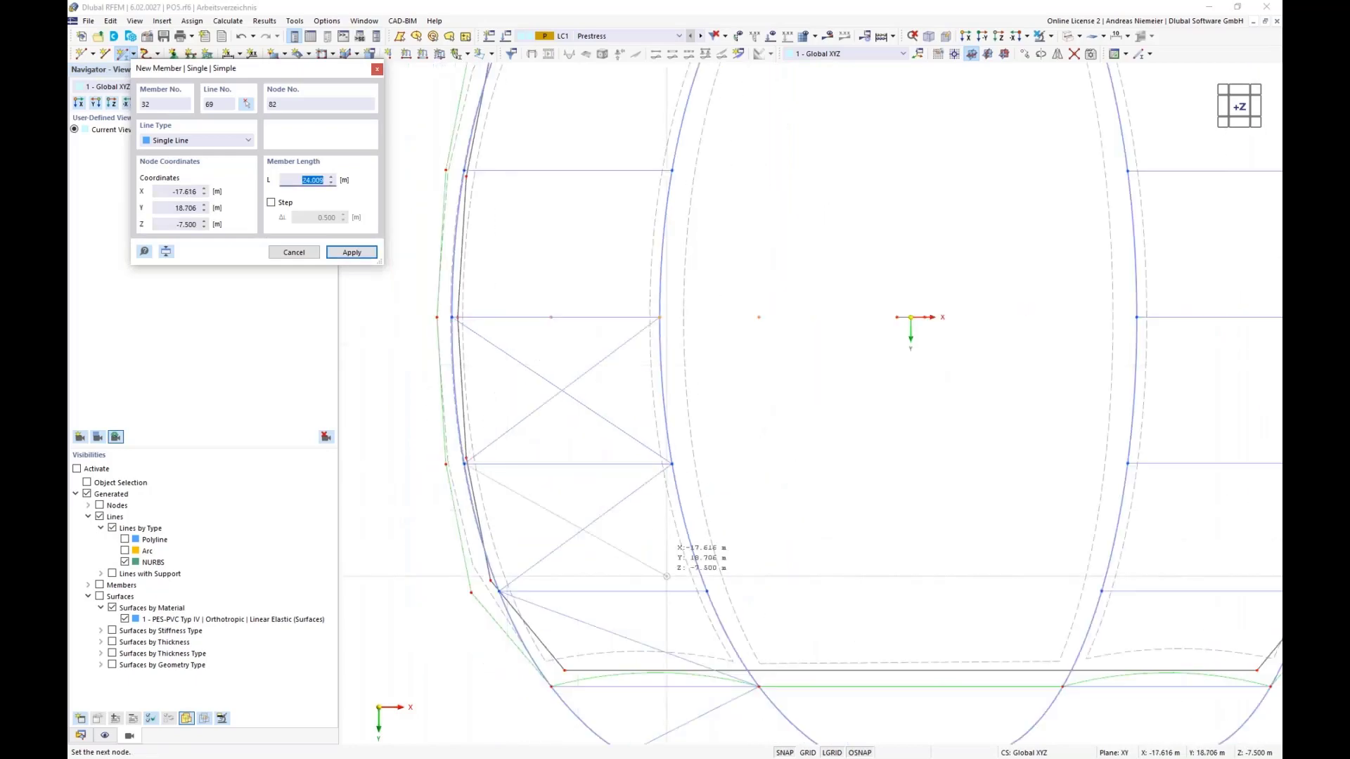
scroll(699, 595, up, 4)
click(719, 587)
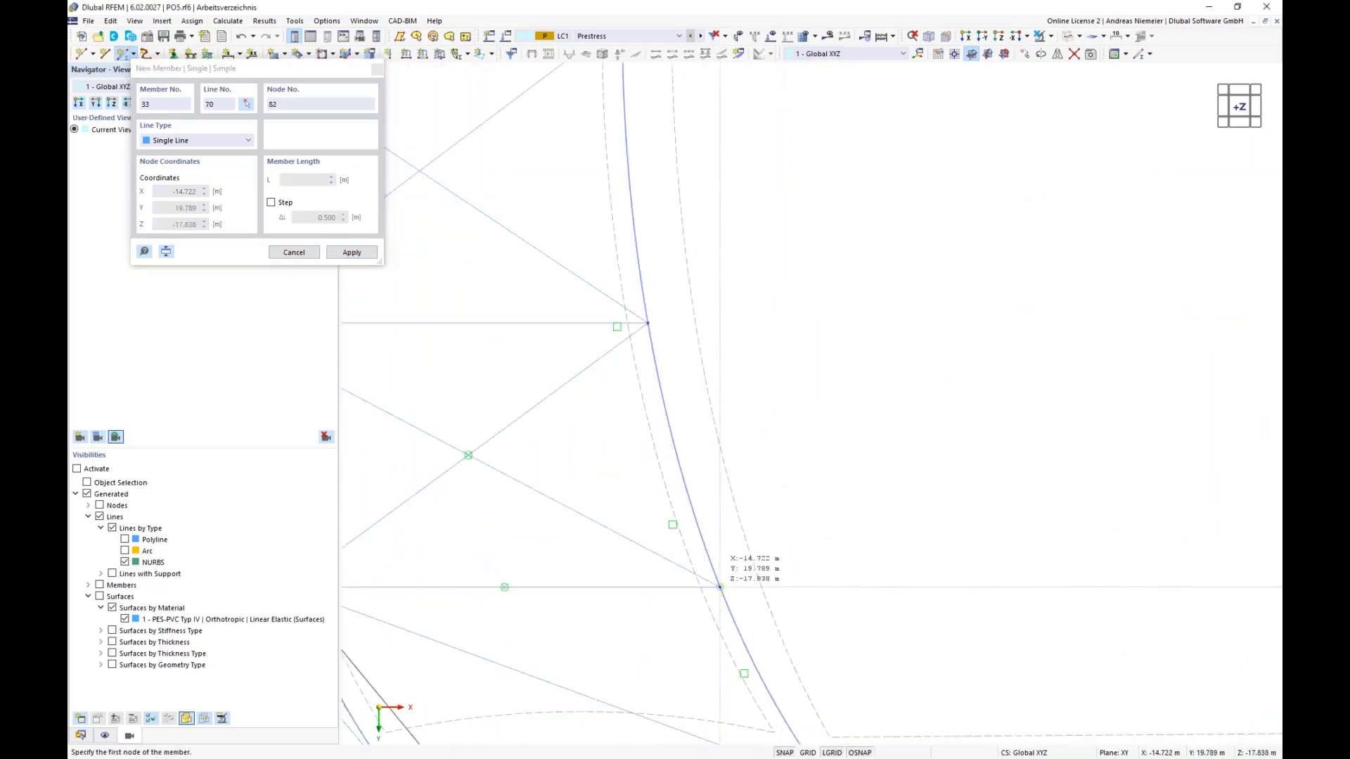
Complete the negative X cross bracing with tension members from the inner arch to the outer arch's edge node and on to the inner arch's foot
scroll(721, 579, down, 3)
scroll(568, 567, up, 4)
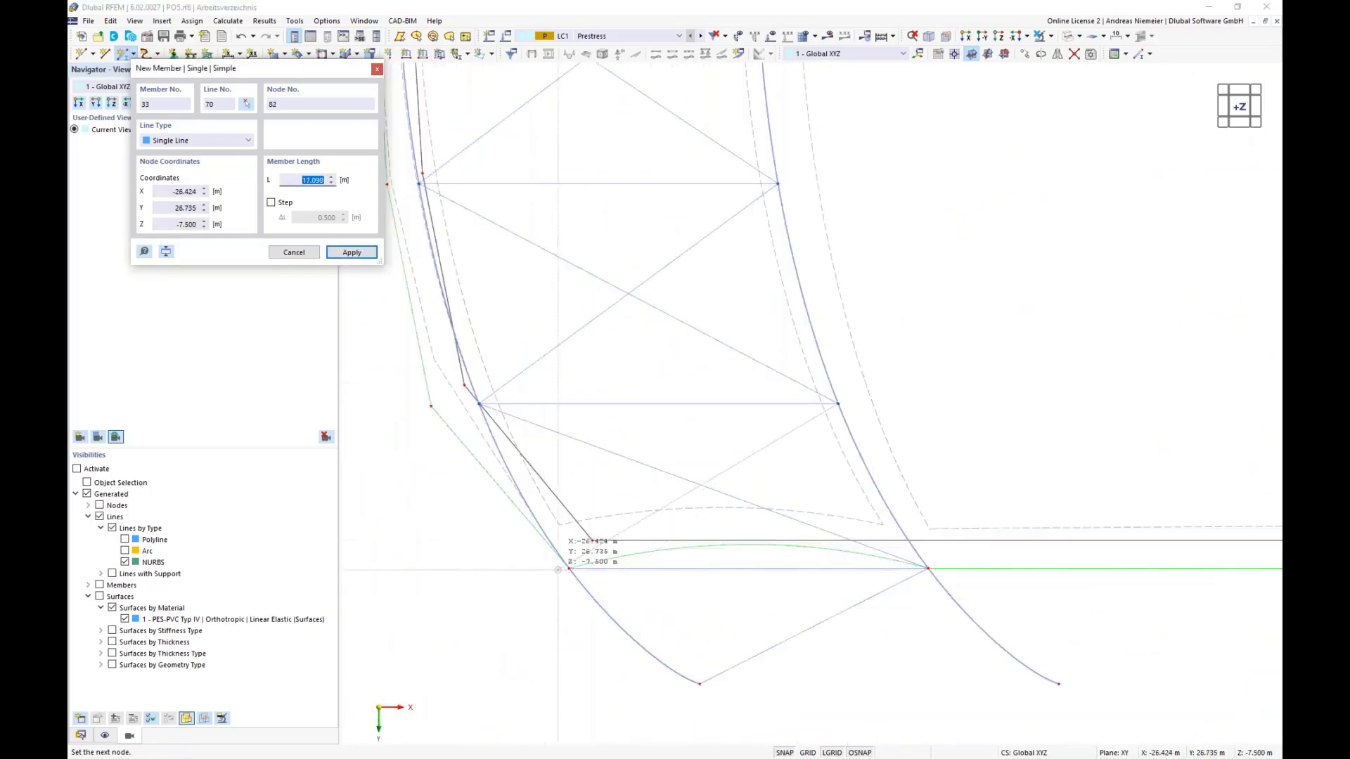
click(568, 567)
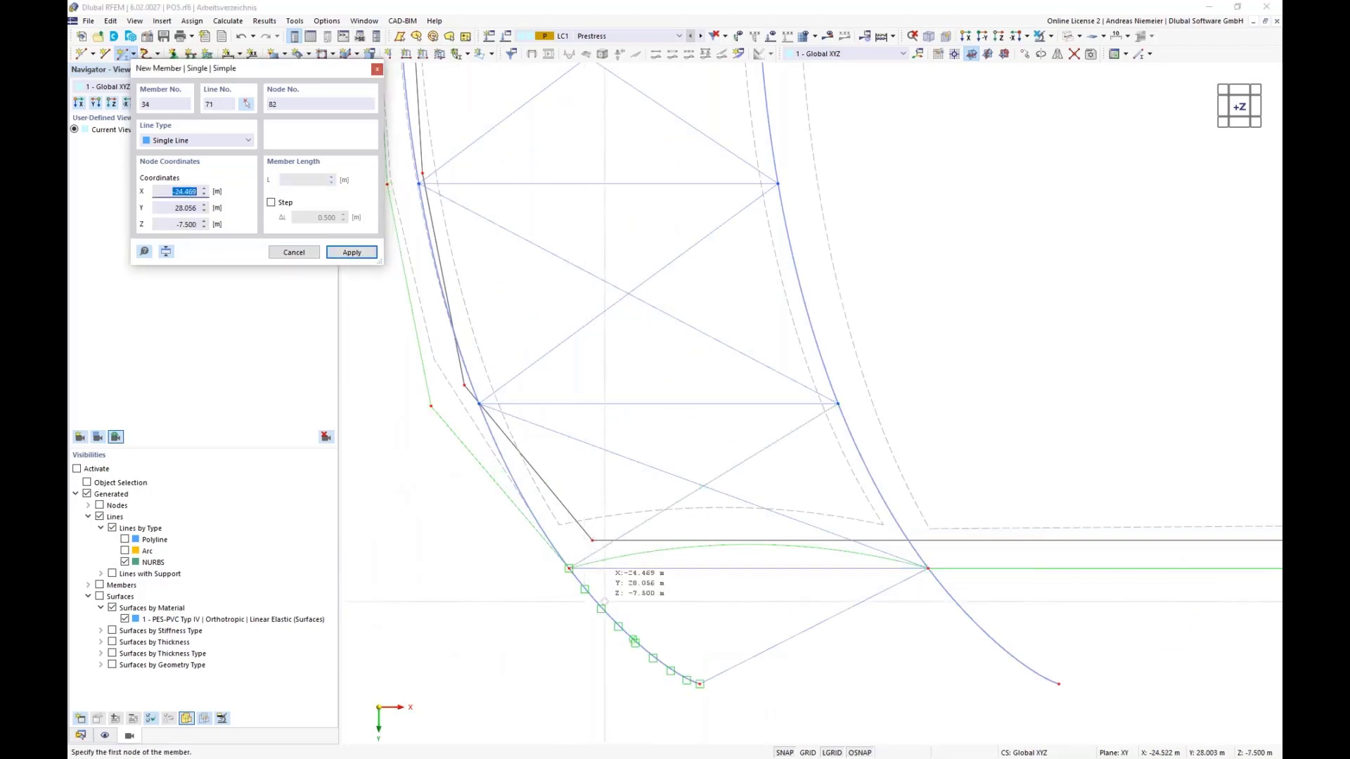
click(568, 567)
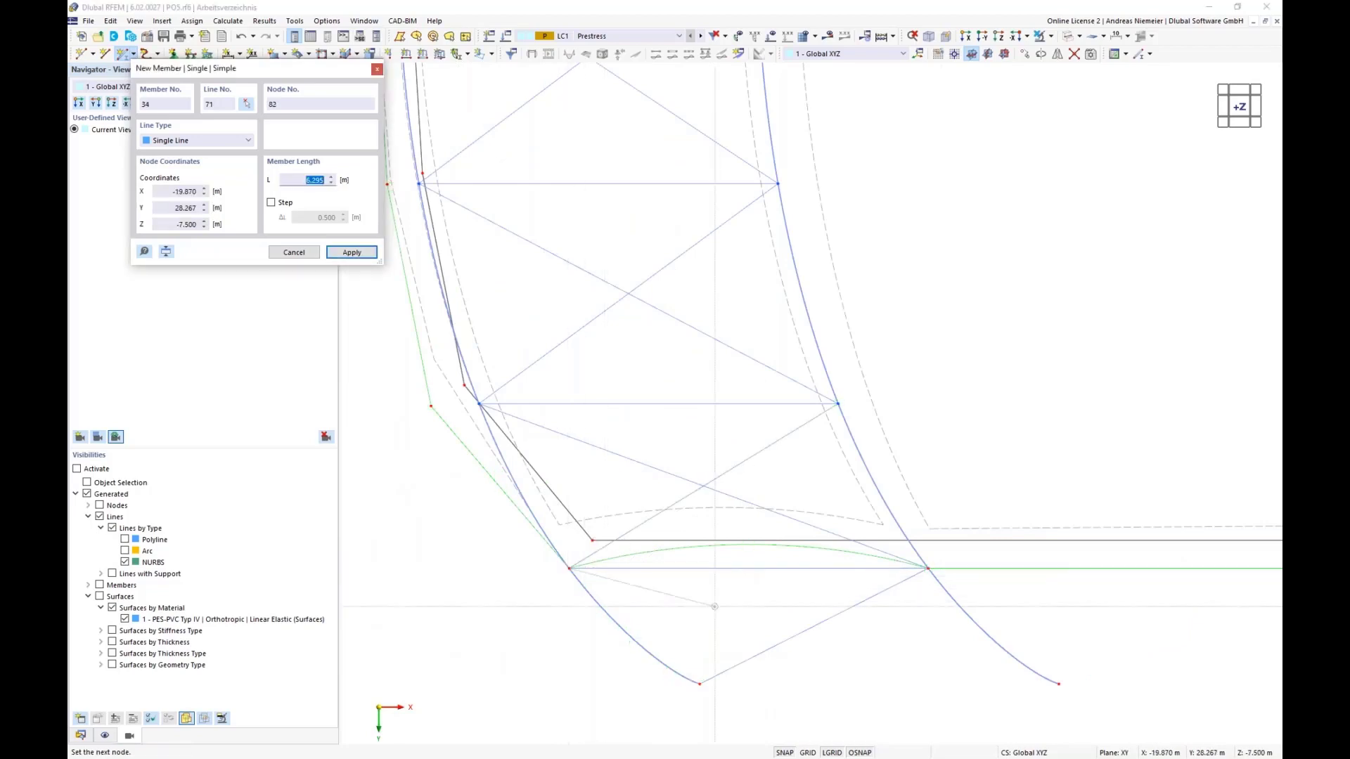
click(1059, 683)
Draw tension diagonals on the positive X arch pair from the inner arch's positive Y foot via the outer edge node to the inner node above
scroll(493, 535, down, 3)
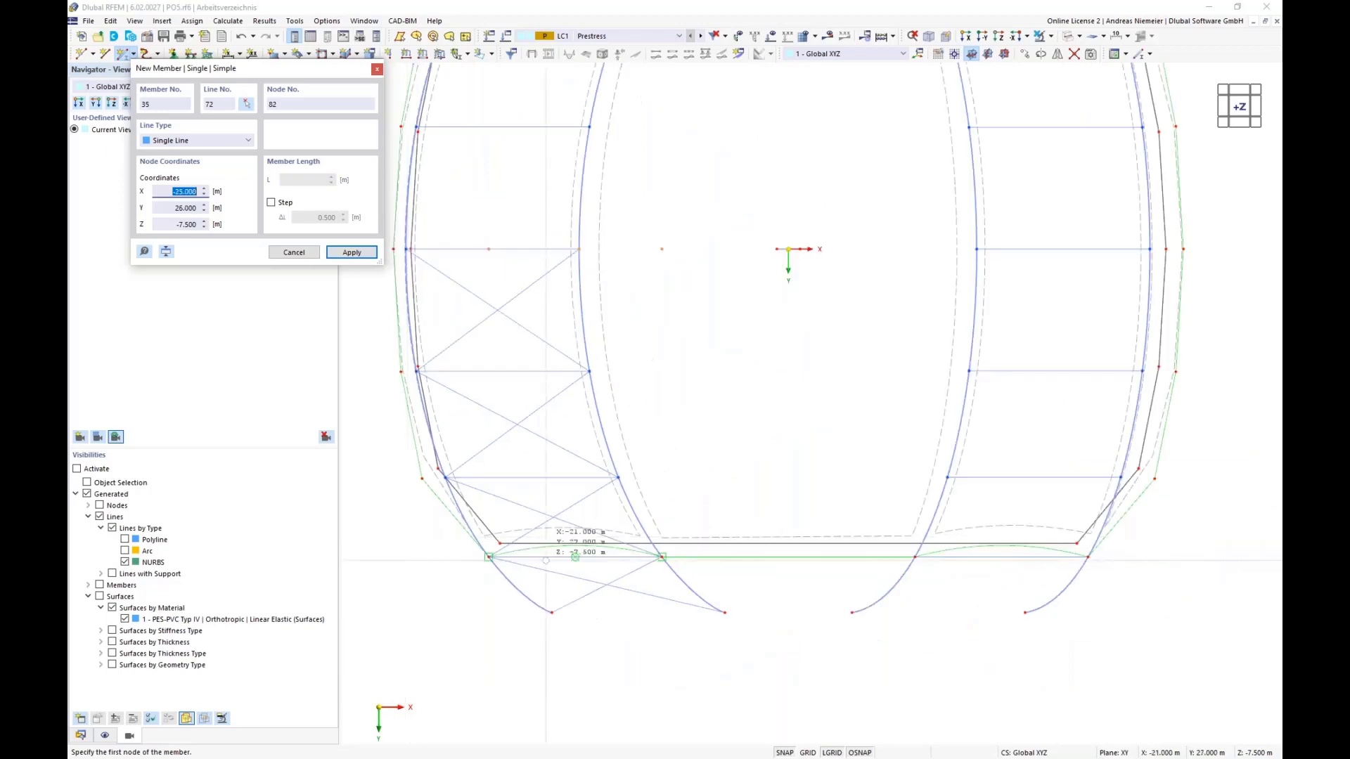
scroll(867, 613, up, 3)
click(866, 613)
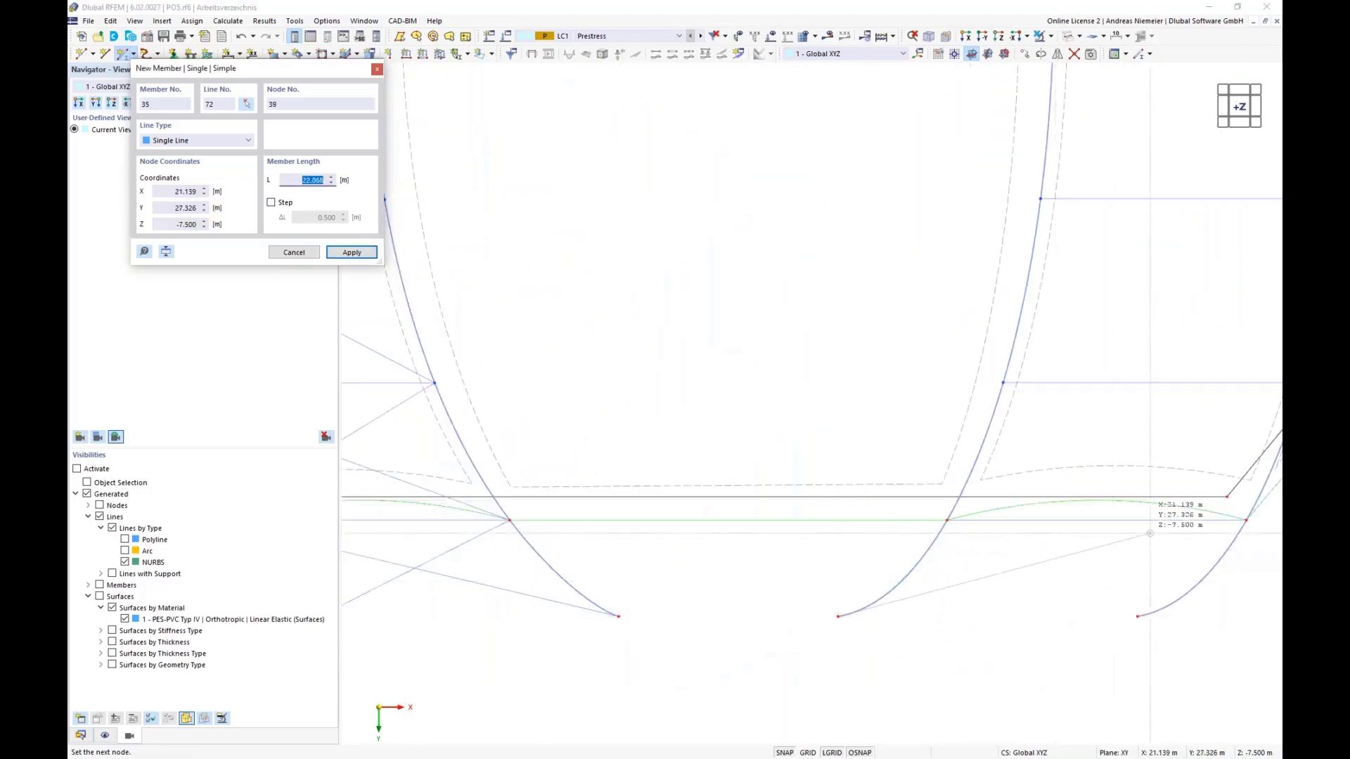
click(1247, 520)
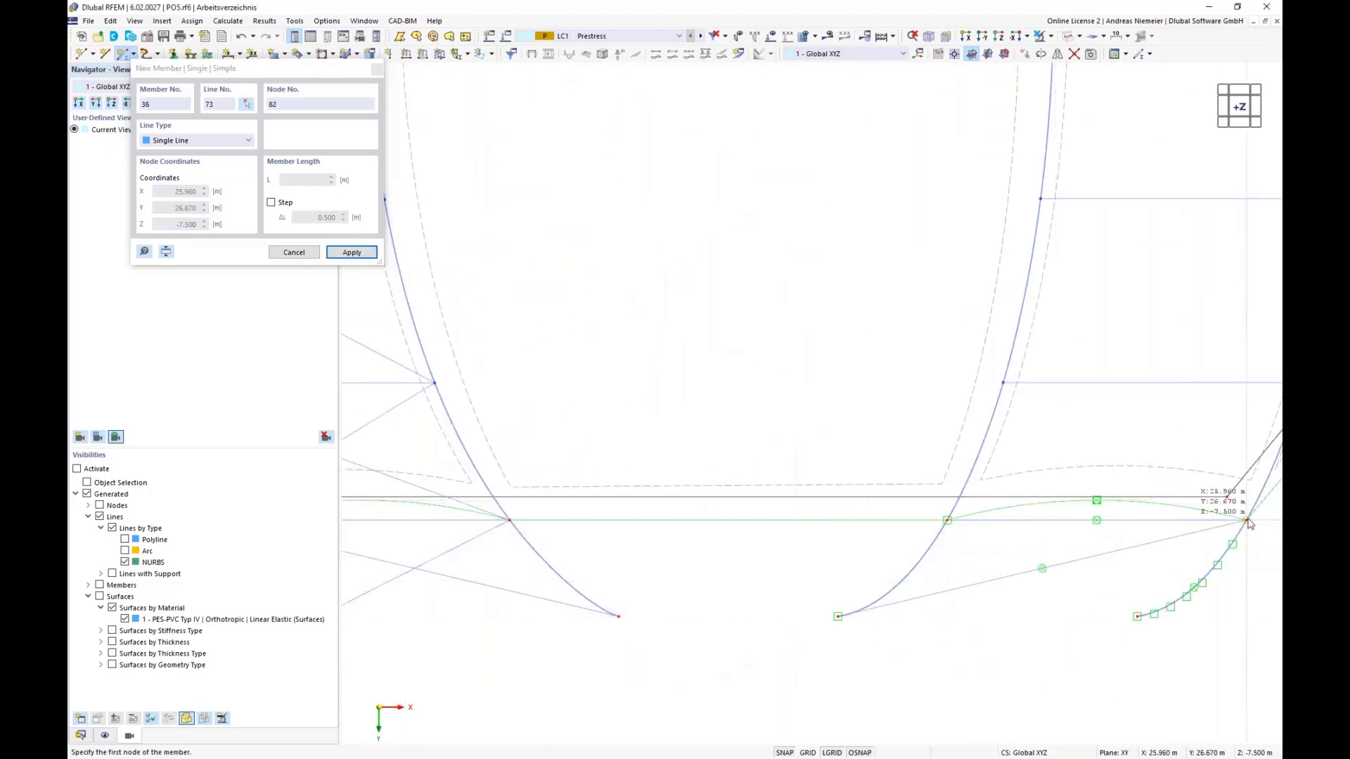
click(1002, 383)
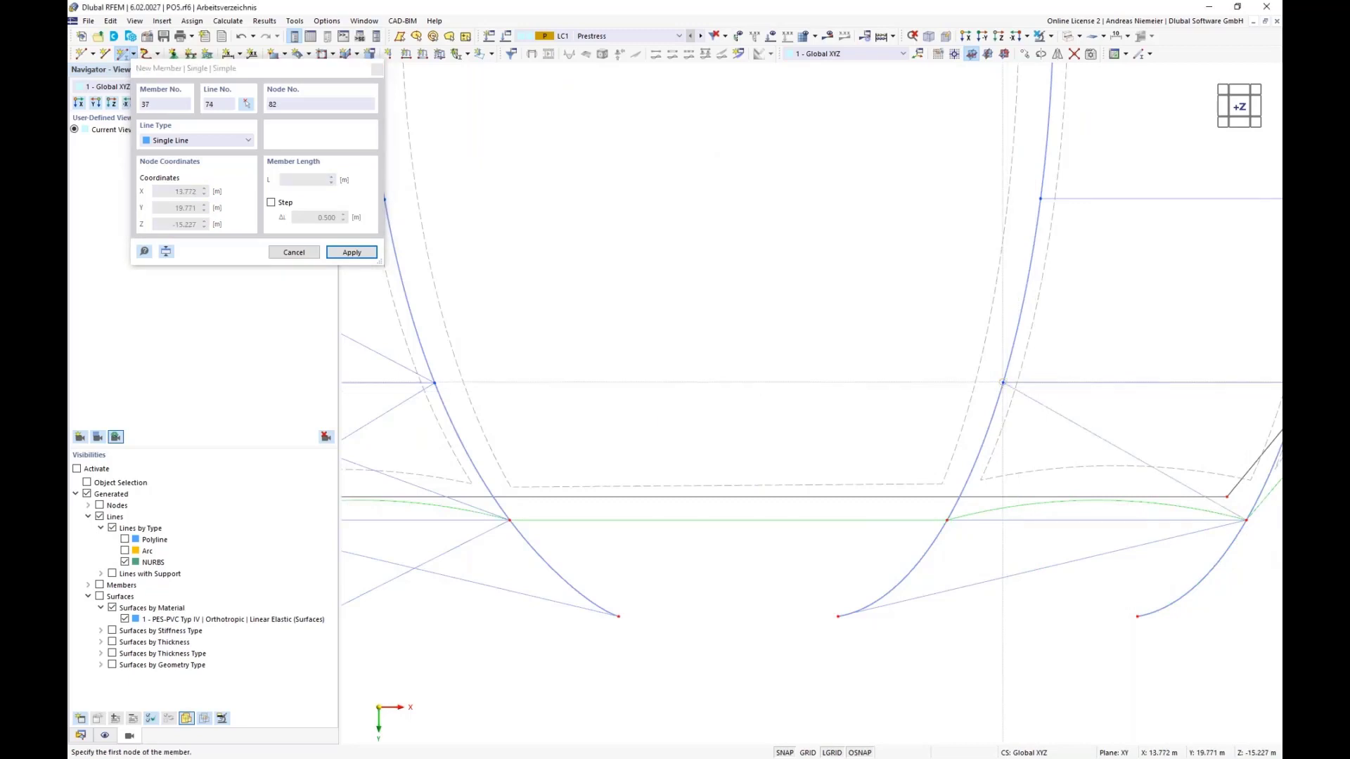
Extend the positive X zigzag from the inner node at Y 19.771 m through the outer arch's next higher node to the inner crown node
scroll(679, 457, down, 3)
scroll(1032, 349, up, 3)
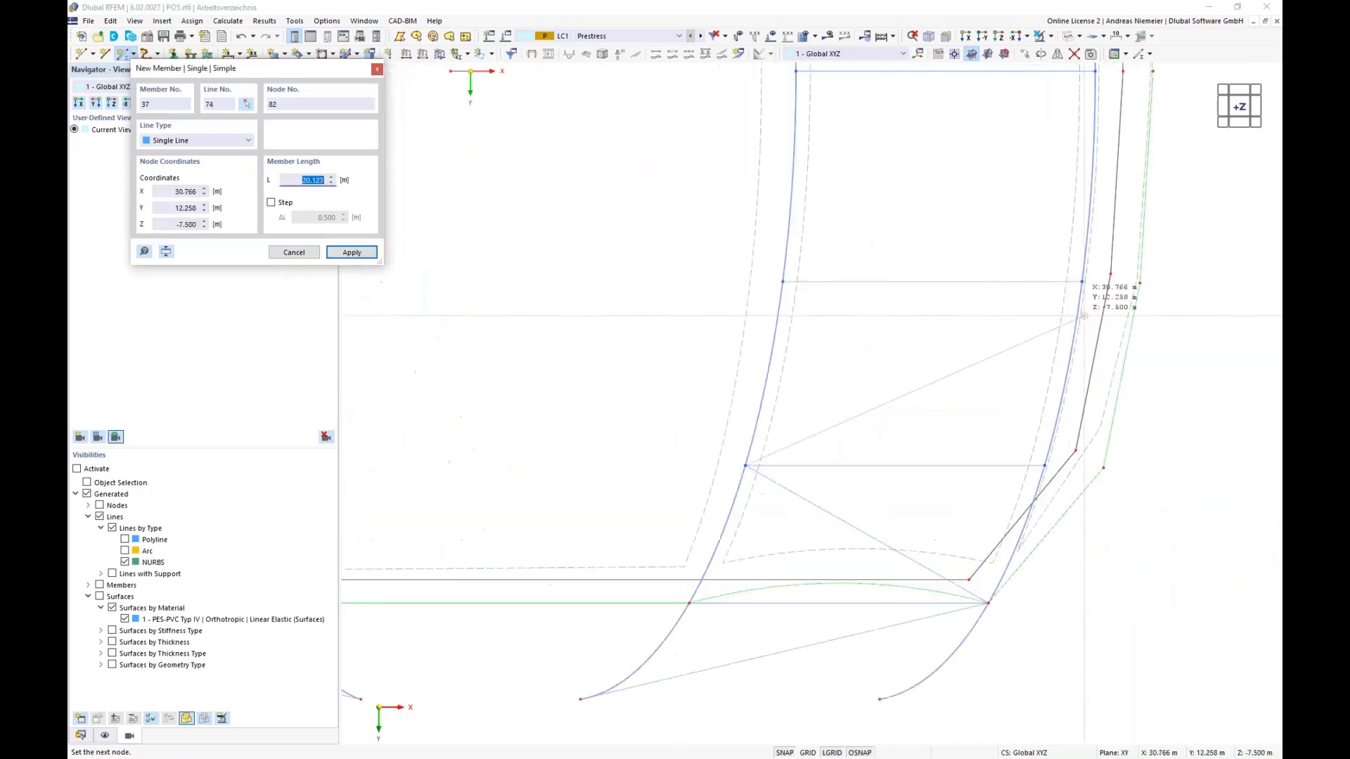
click(1082, 281)
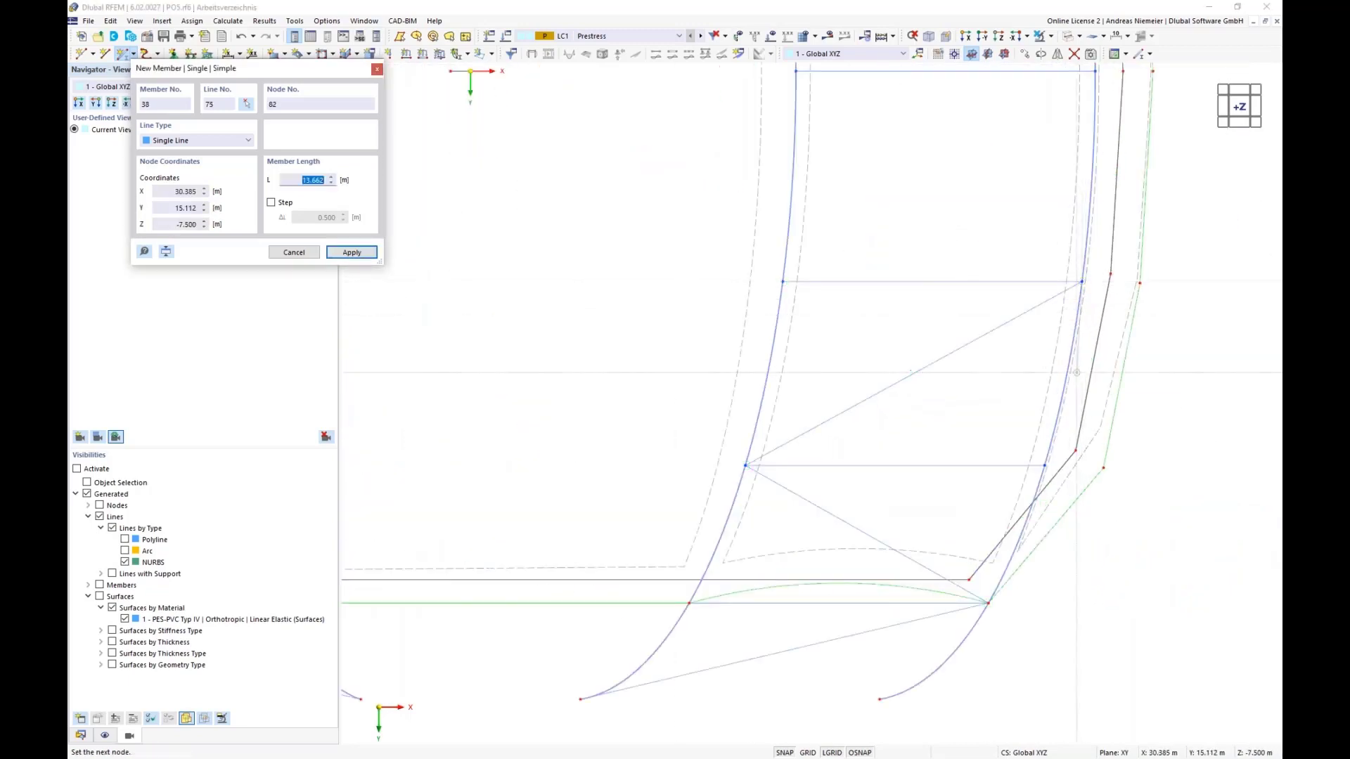
scroll(1076, 281, down, 2)
click(901, 207)
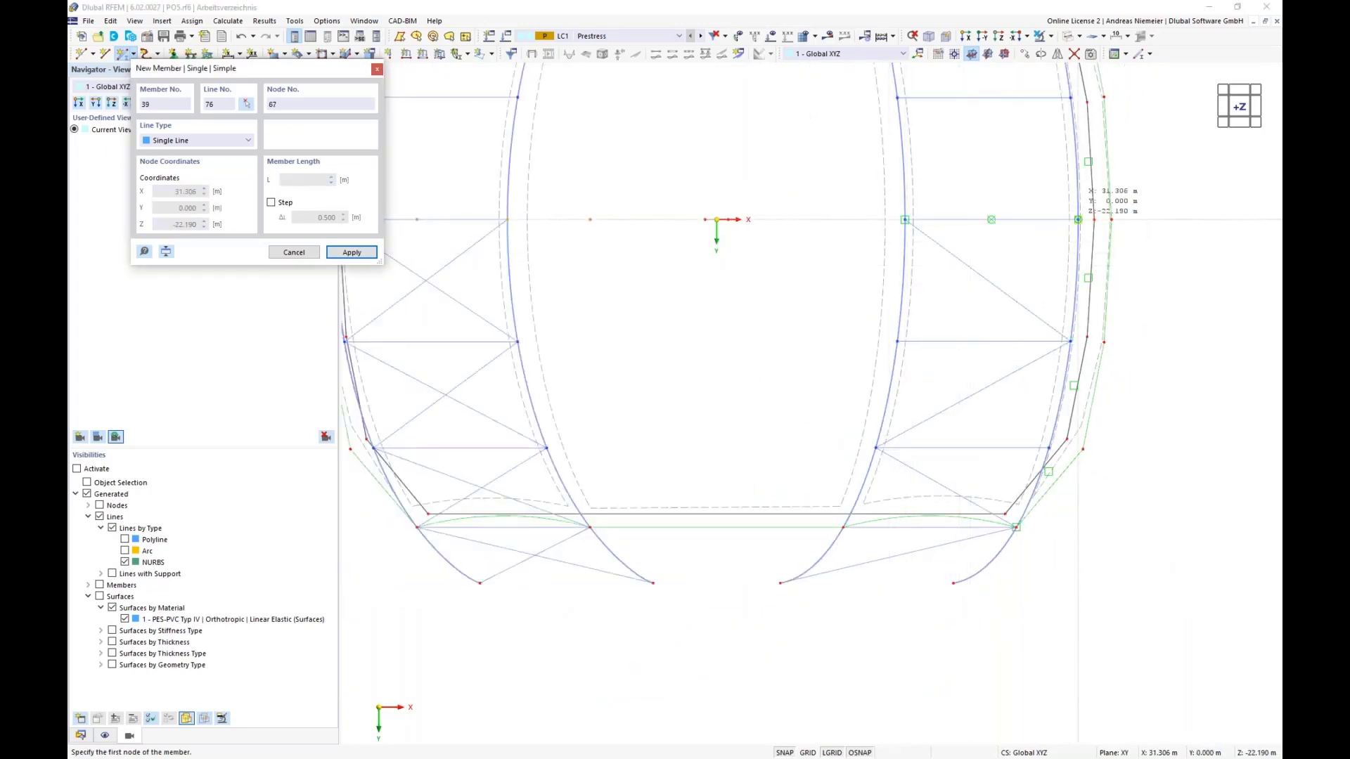
Add the opposing zigzag of tension members from the positive X outer crown down to the outer arch's positive Y foot, and finish the member command
click(905, 219)
click(897, 343)
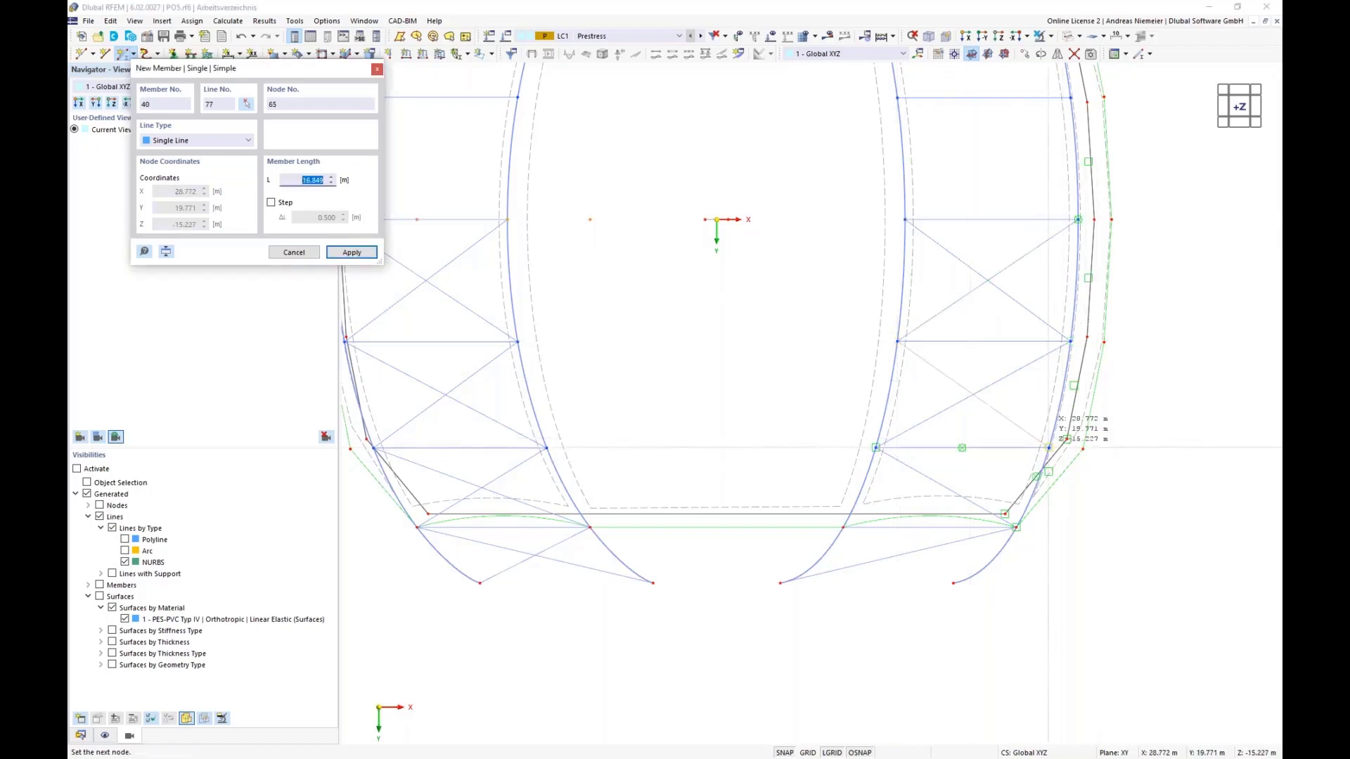
click(1048, 448)
click(1049, 448)
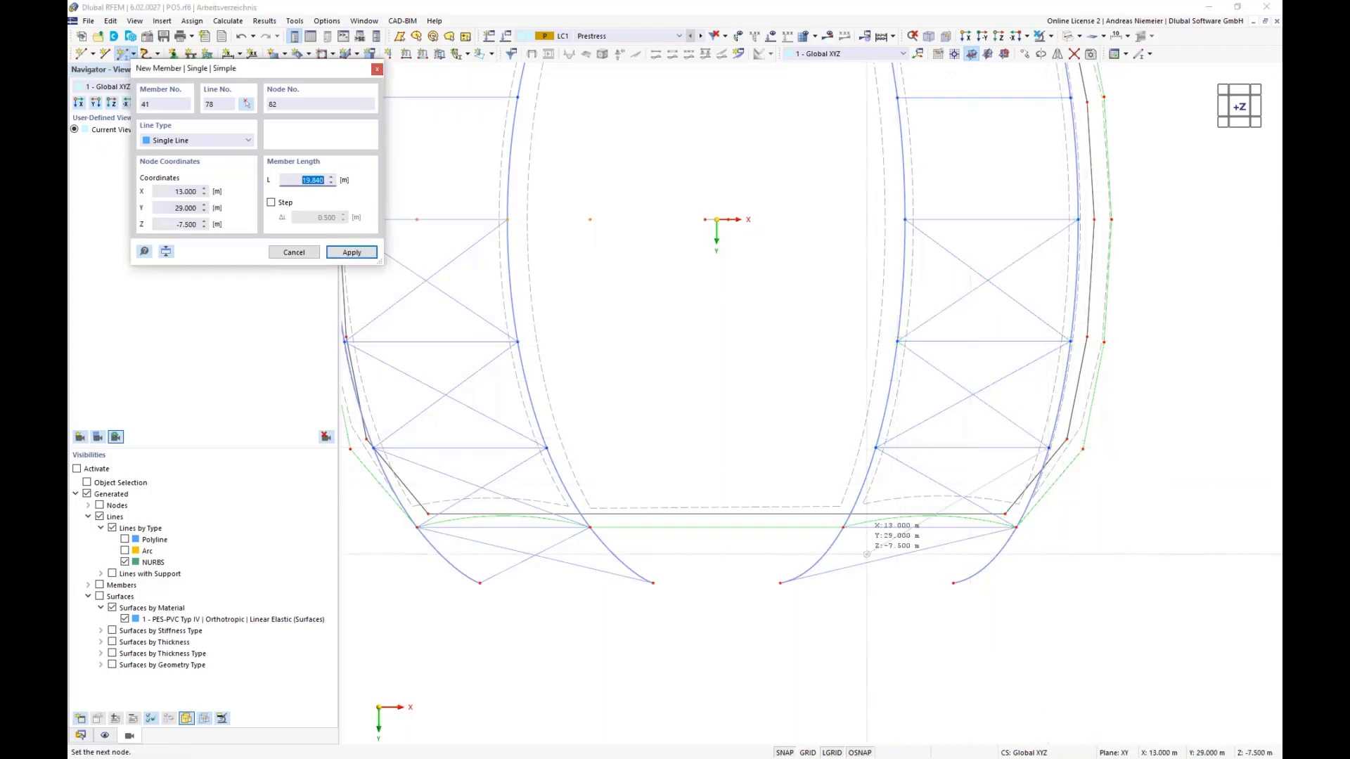
click(843, 527)
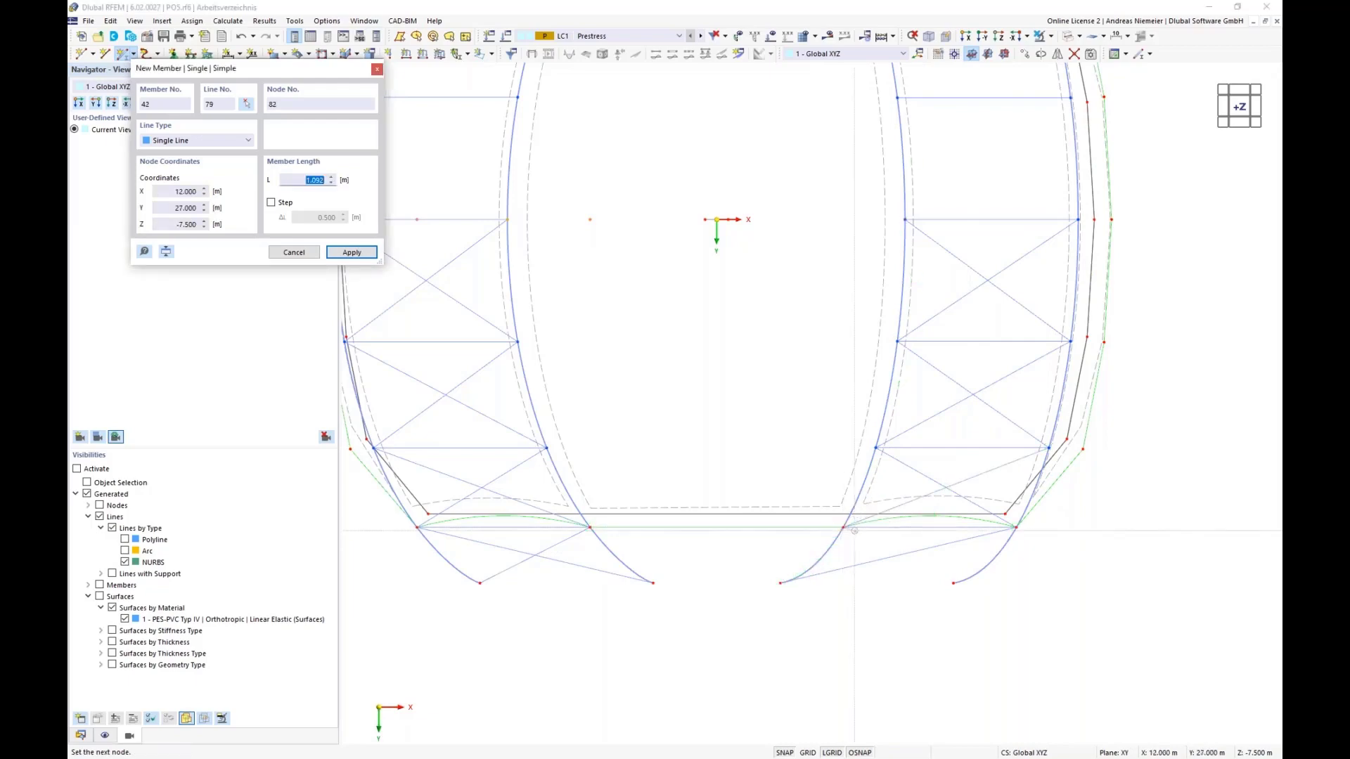
key(Escape)
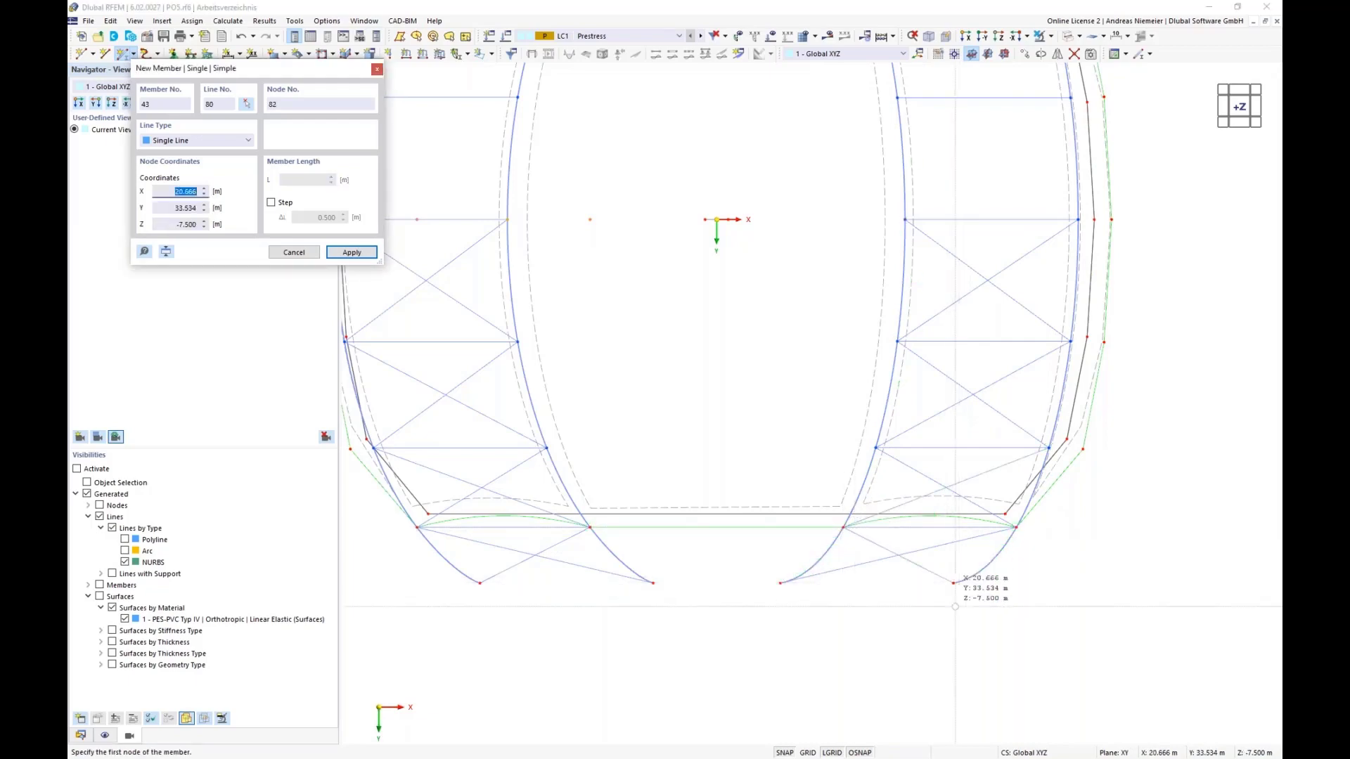
key(Escape)
Show the braced structure in a 3D view with the input data tables displayed below it
scroll(829, 596, down, 2)
ctrl+middle_drag(858, 644, 603, 479)
scroll(603, 479, up, 1)
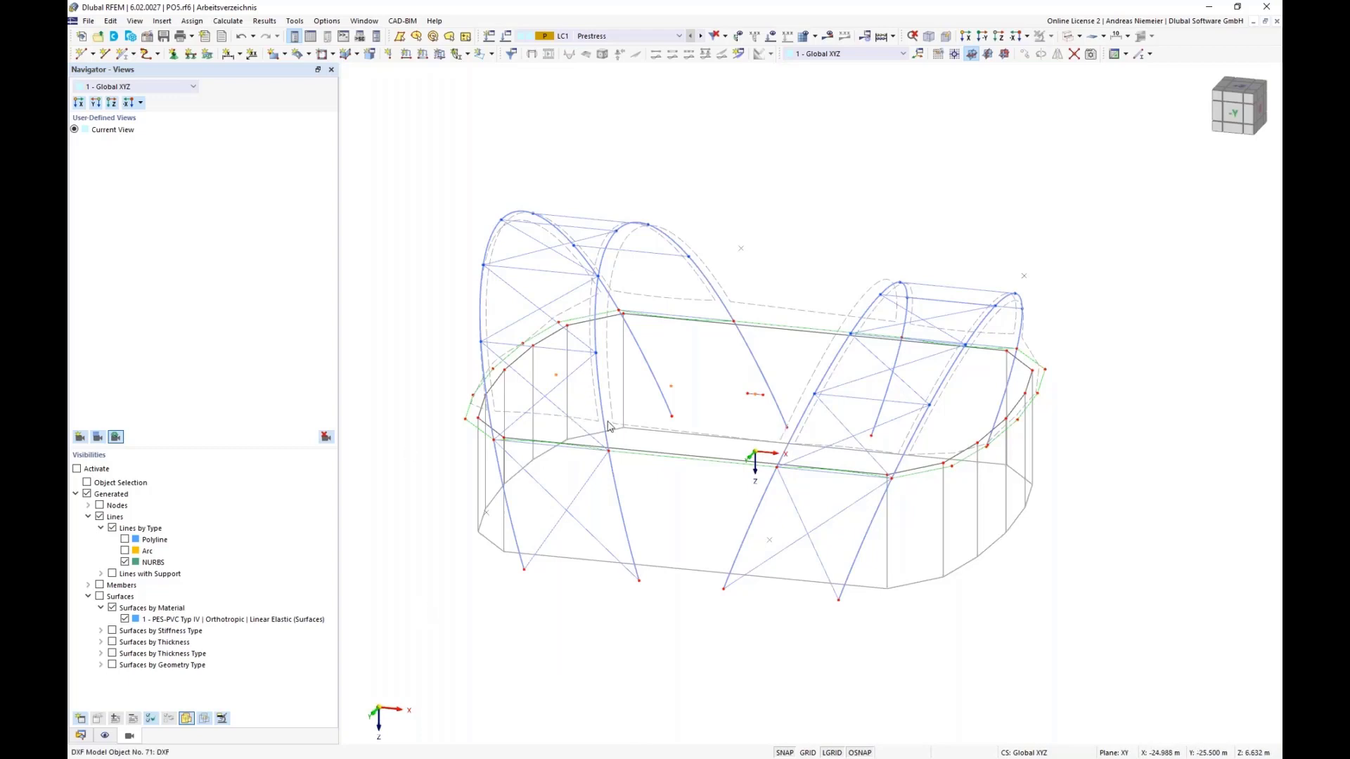
click(310, 36)
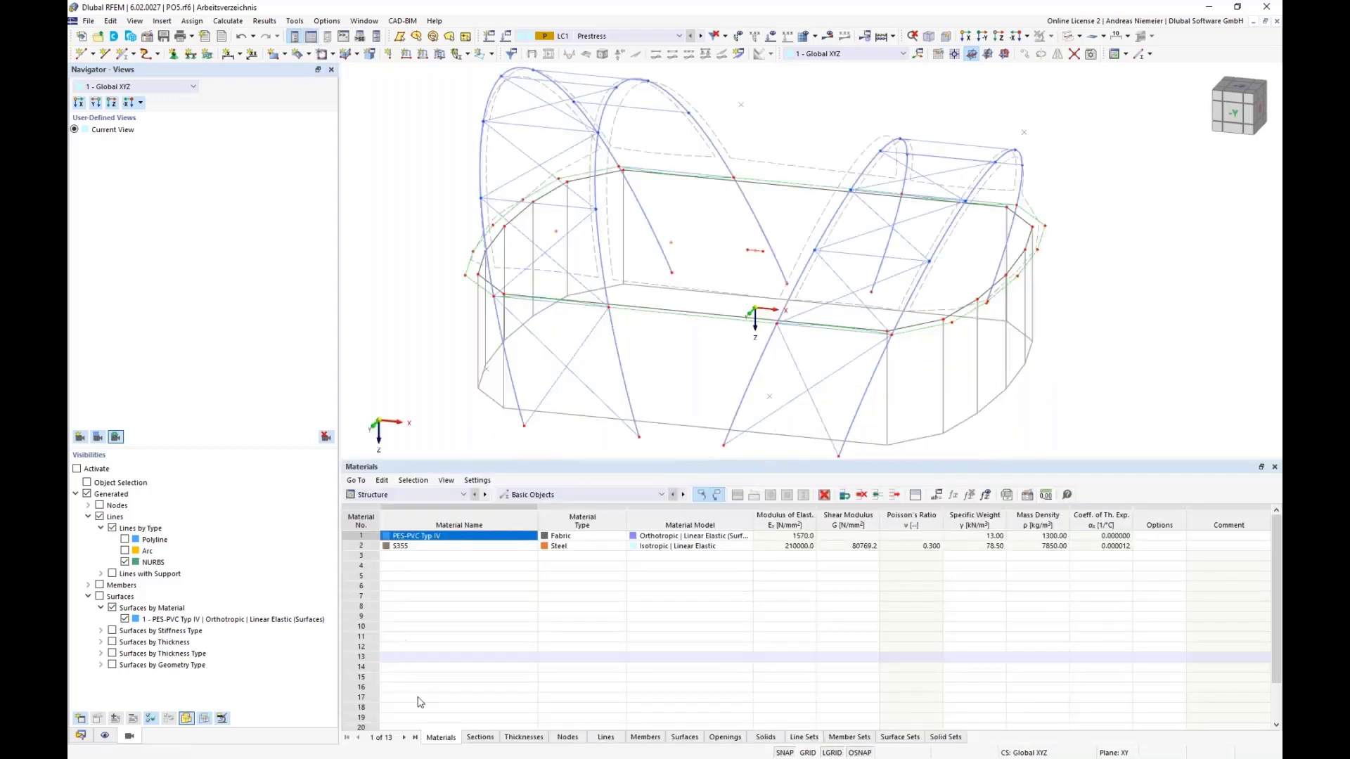
Select all R 28 tension members through their section entry, mirror them to the arches' negative Y side, and hide the data tables
click(481, 739)
click(437, 627)
double_click(410, 557)
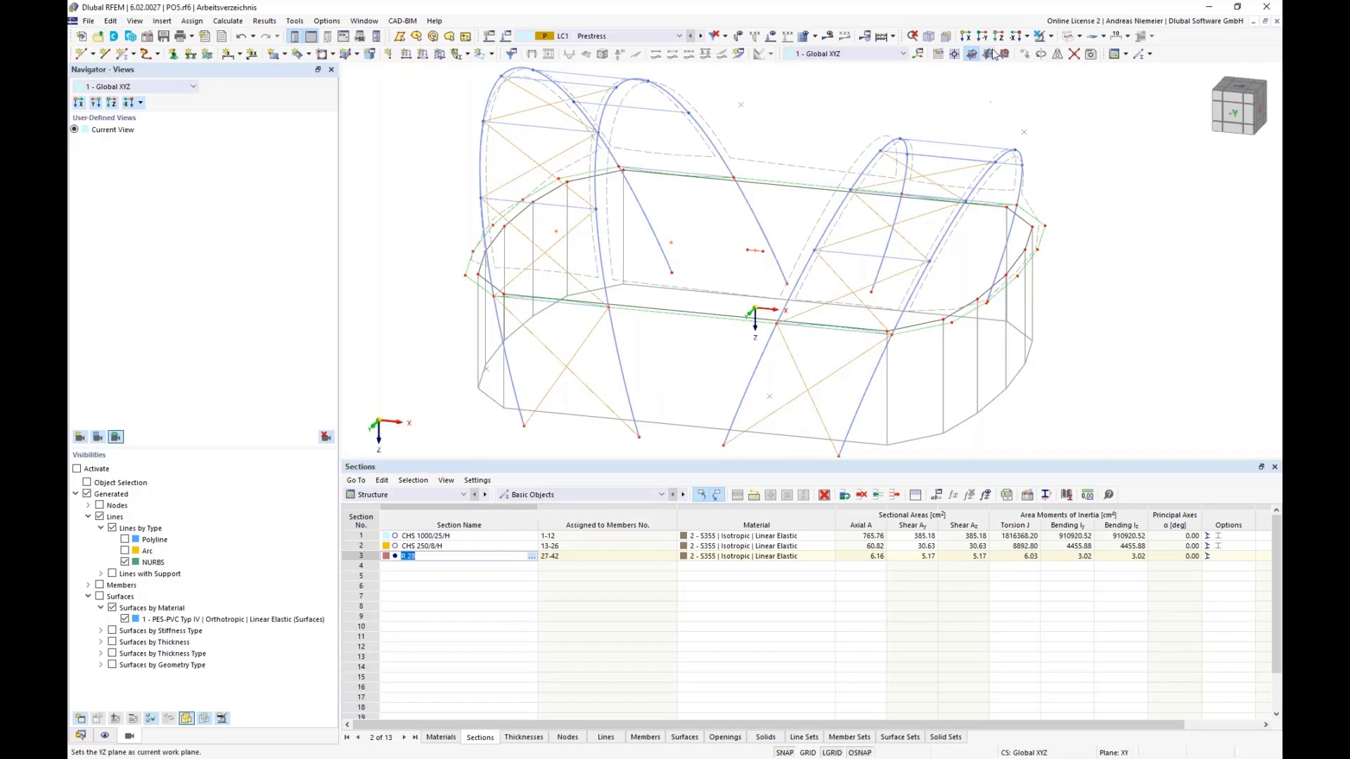
click(1058, 55)
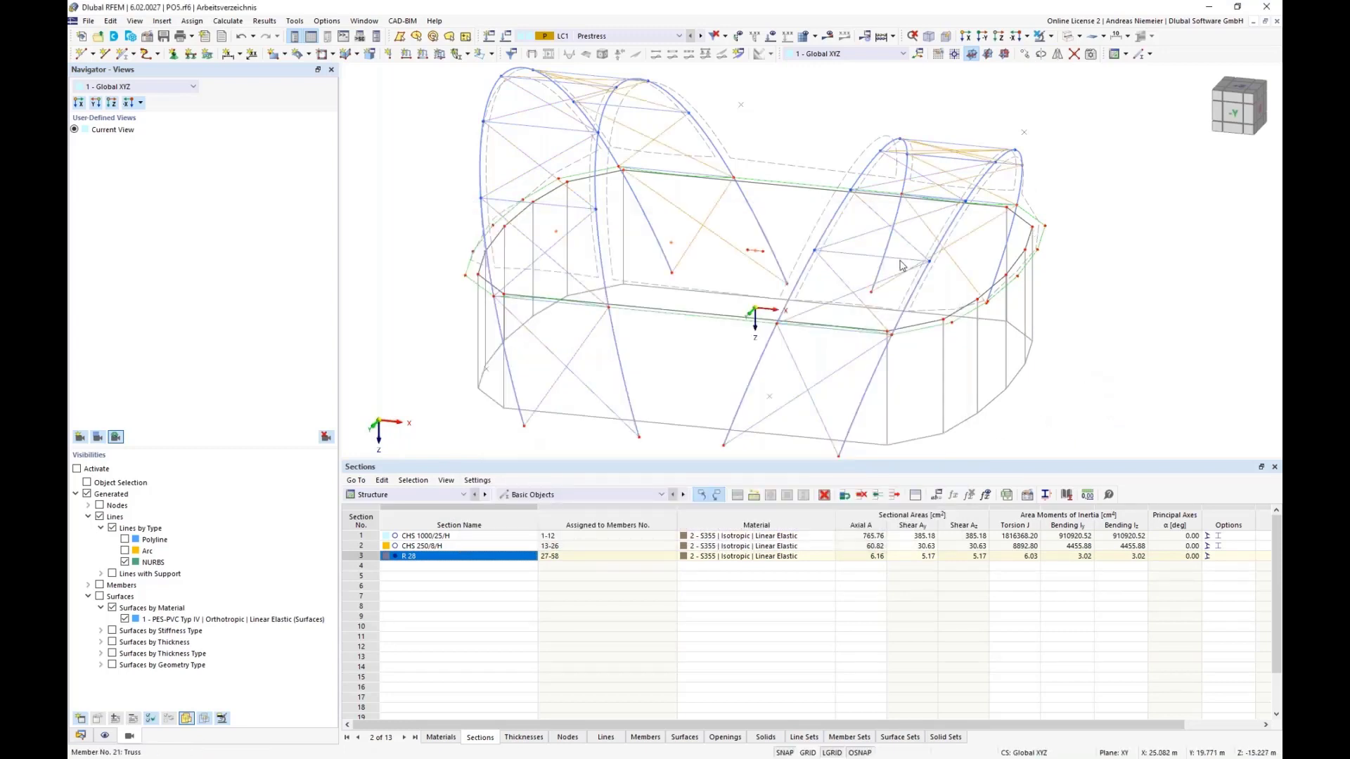
click(311, 37)
Assign the hinged nodal support to all the arch feet at ground level
ctrl+middle_drag(418, 275, 458, 244)
scroll(456, 246, down, 2)
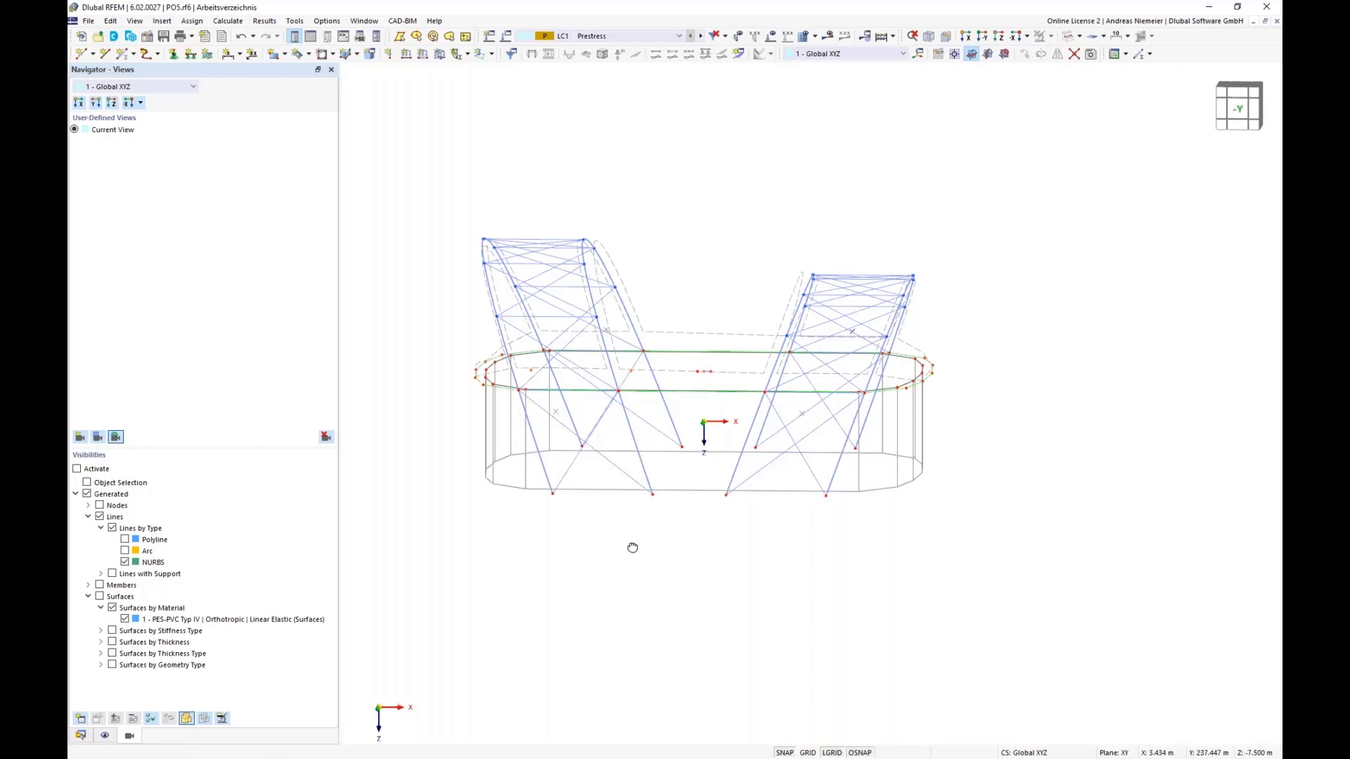
ctrl+middle_drag(632, 548, 632, 536)
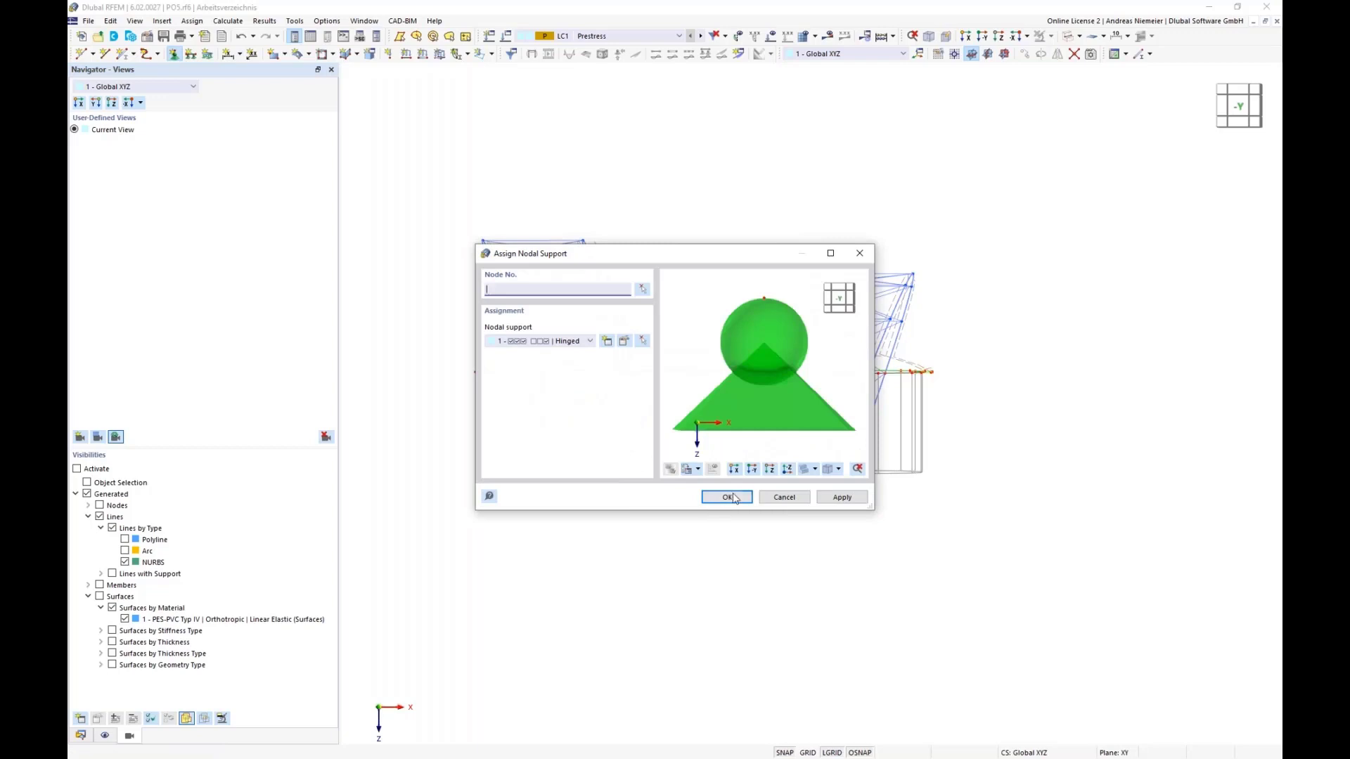
click(727, 497)
scroll(551, 473, up, 3)
drag(557, 456, 1099, 520)
scroll(902, 542, down, 2)
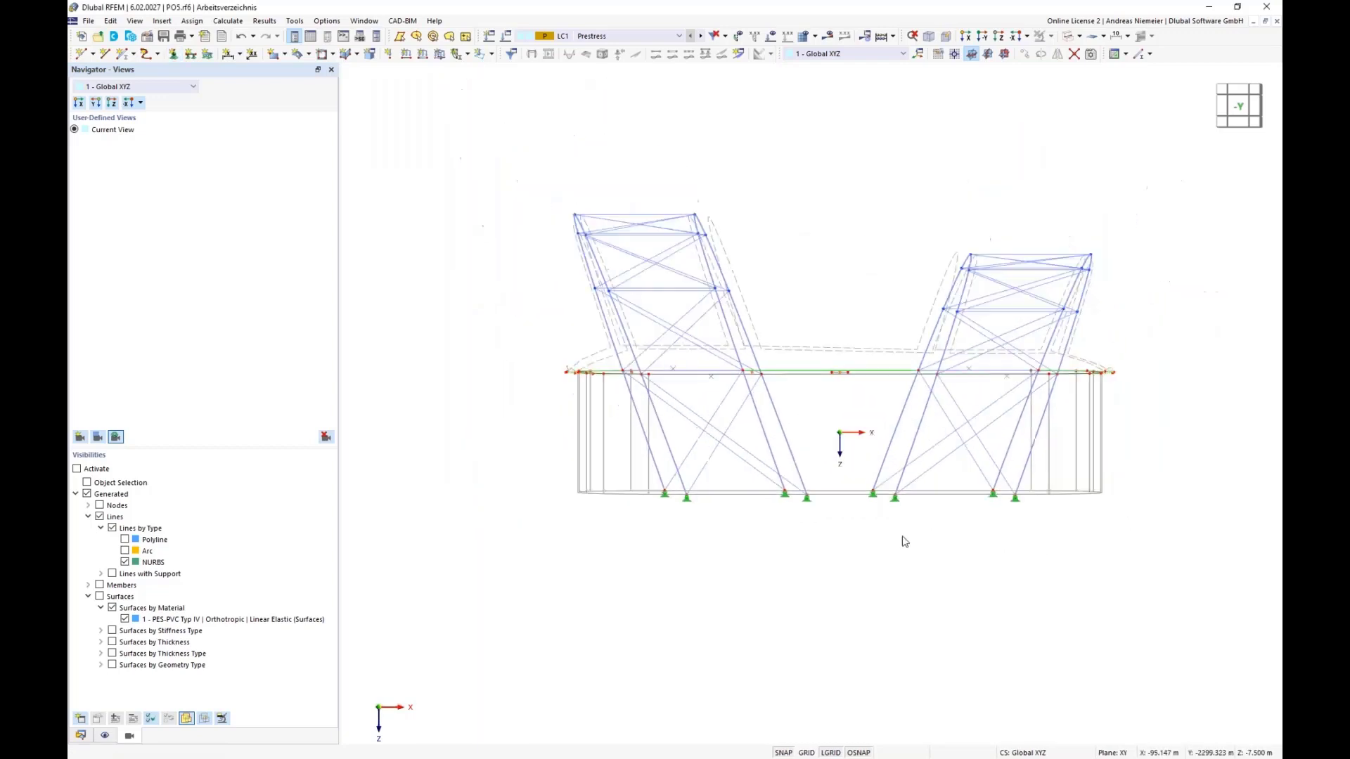
Run the calculation for load case LC1 Prestress and show its results in a 3D view
ctrl+middle_drag(929, 540, 886, 582)
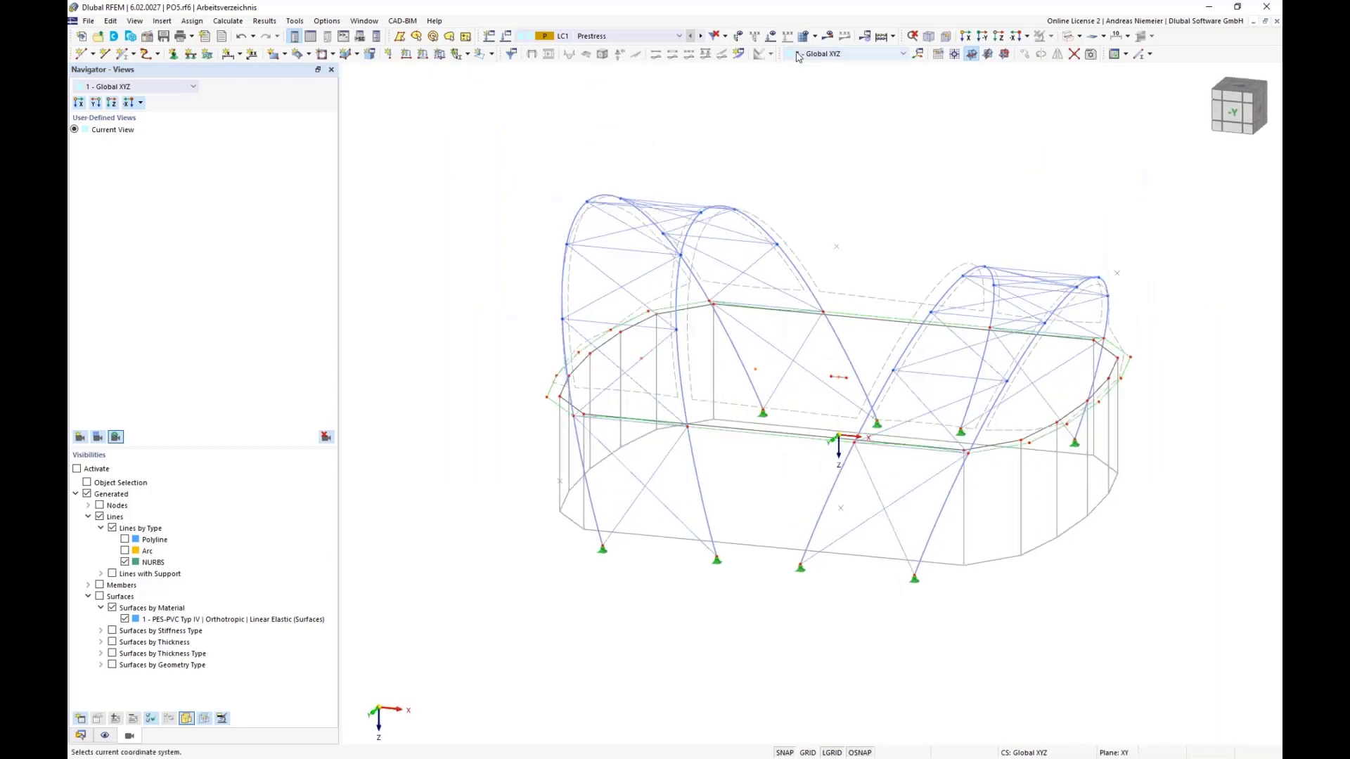
click(827, 35)
click(727, 440)
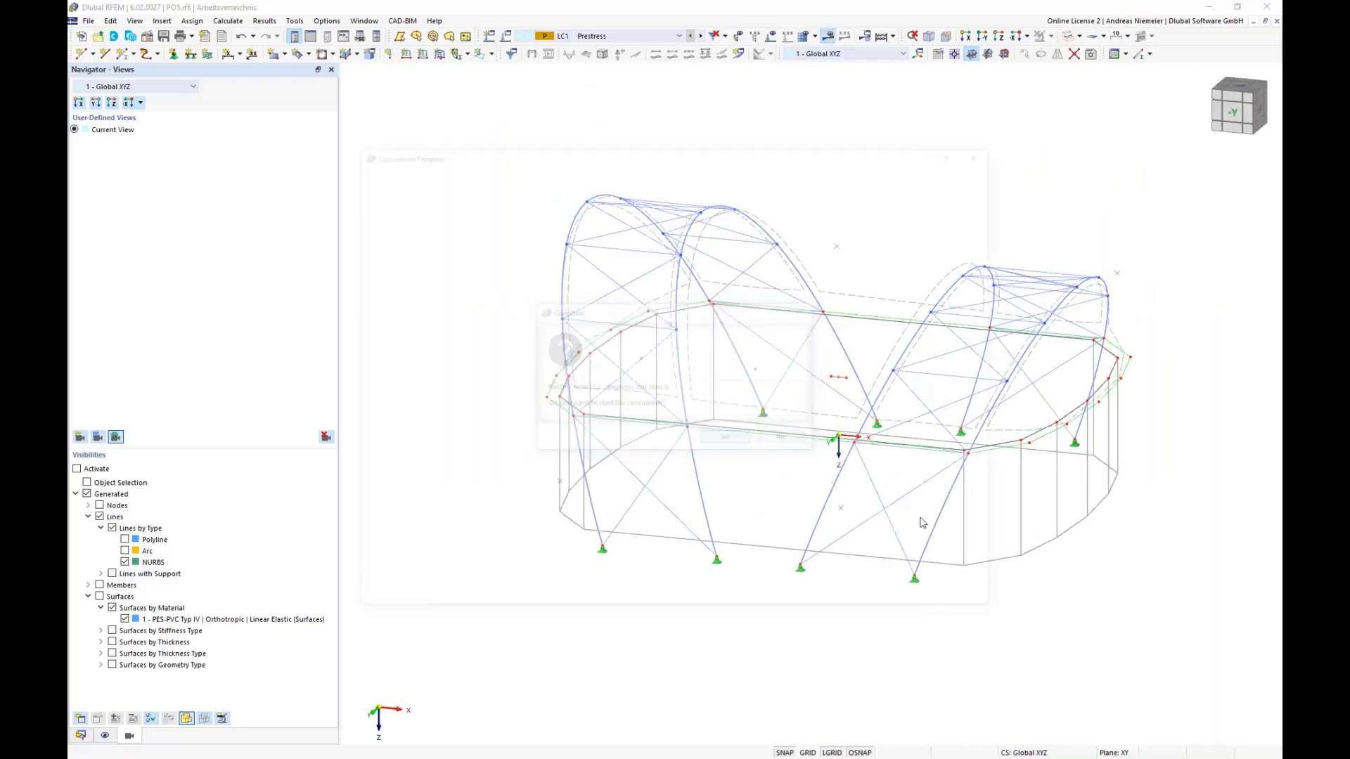
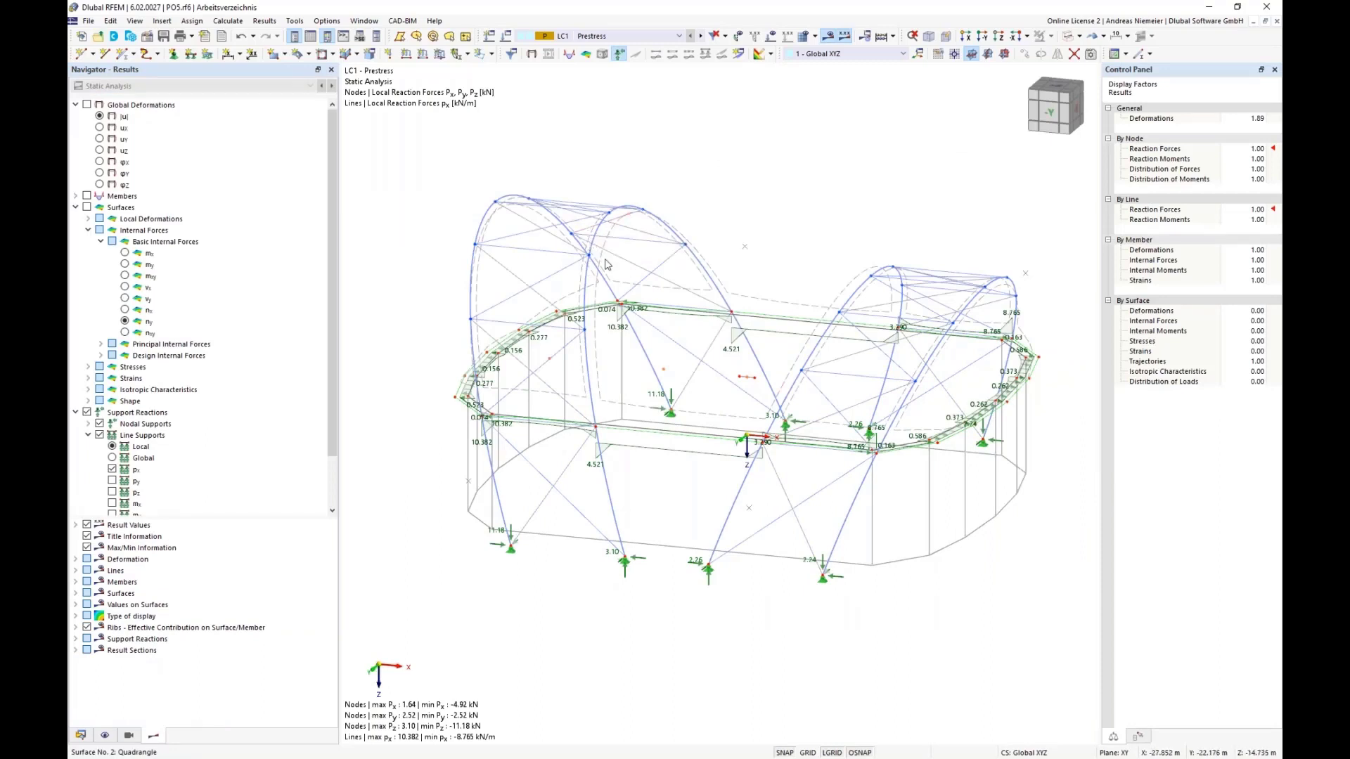
Display the model in solid mode and check the membrane's axial forces ny in the view along Y
scroll(675, 661, down, 3)
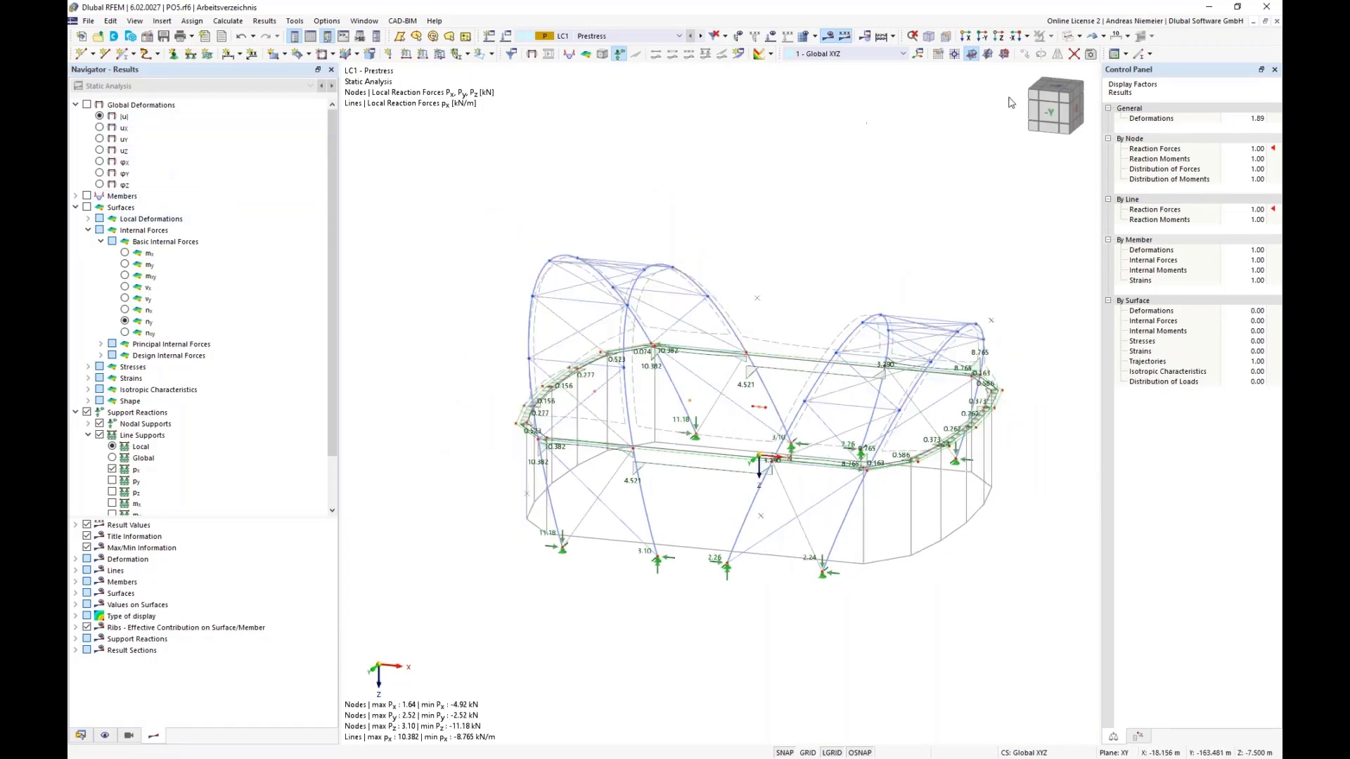
click(1080, 37)
click(1075, 67)
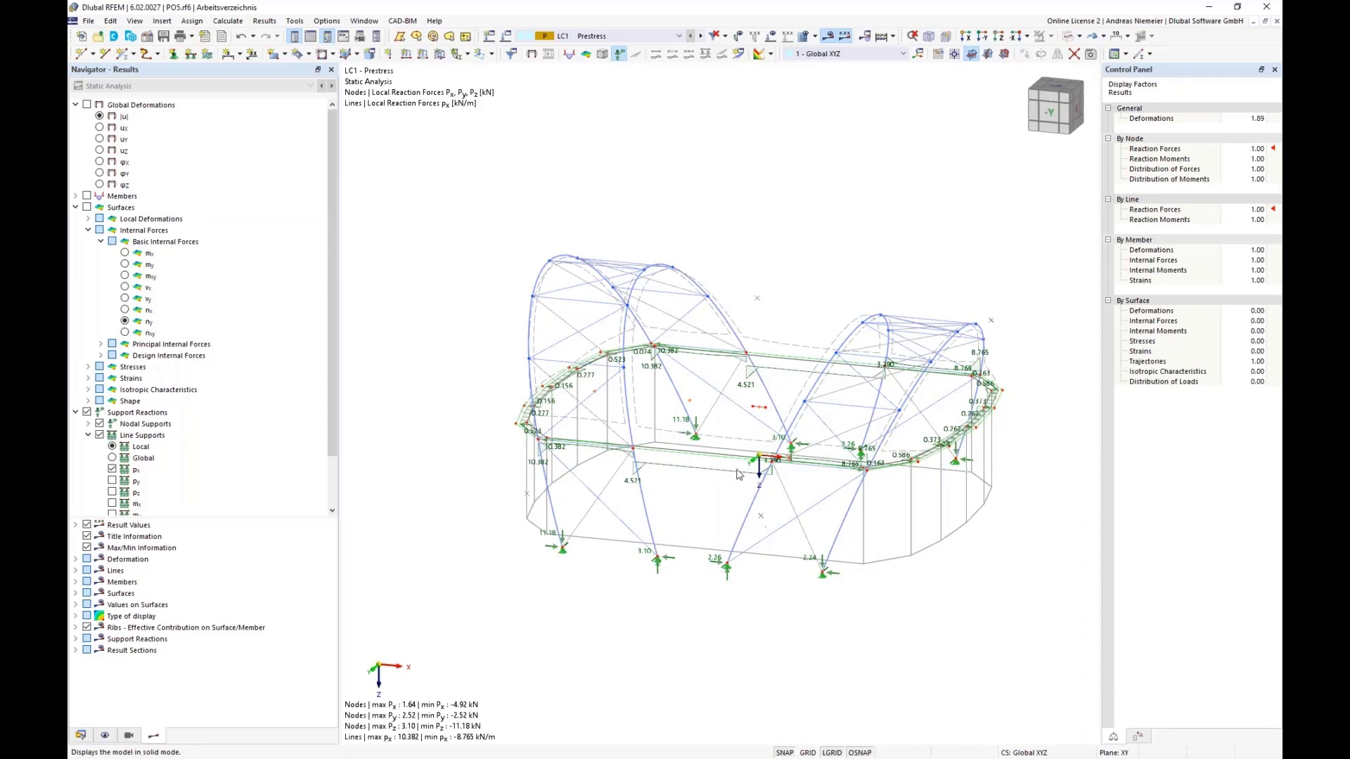
middle_drag(691, 591, 698, 549)
scroll(654, 327, up, 3)
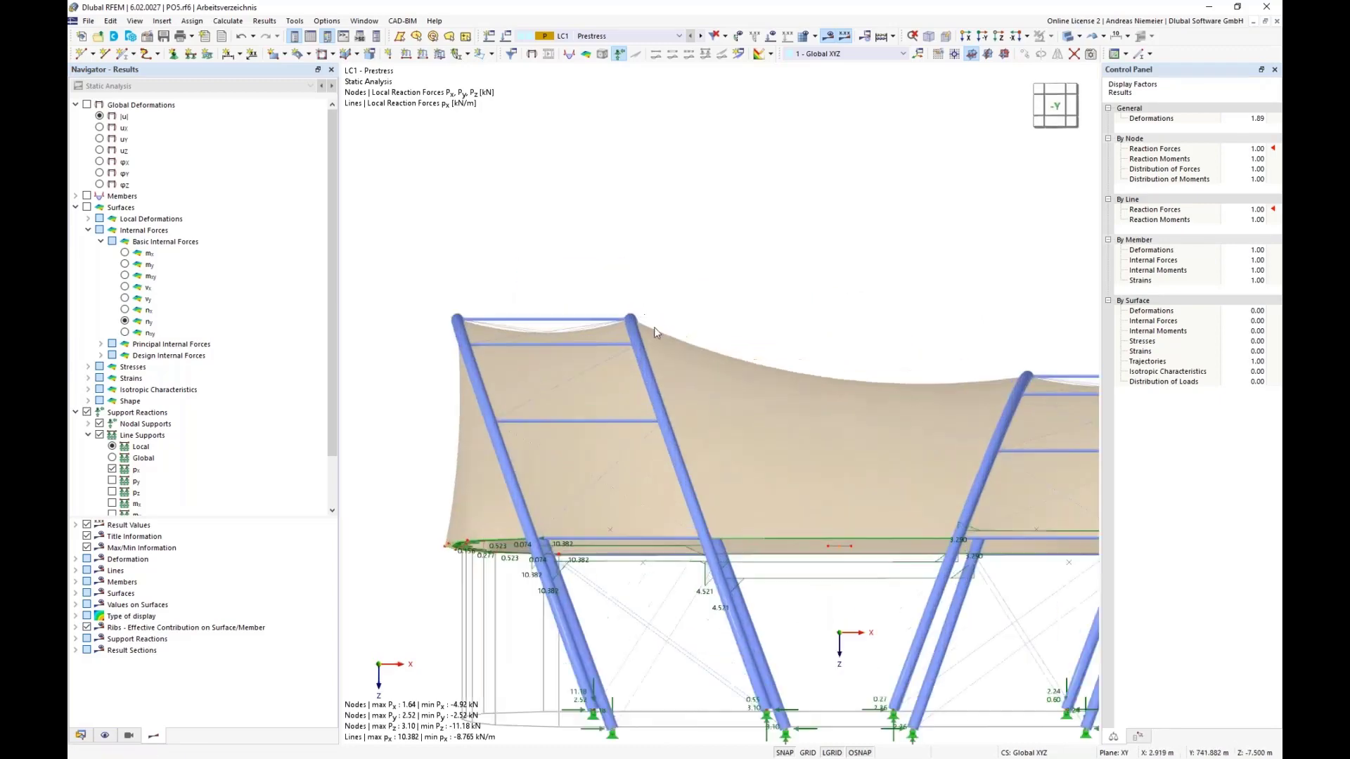
scroll(638, 327, down, 1)
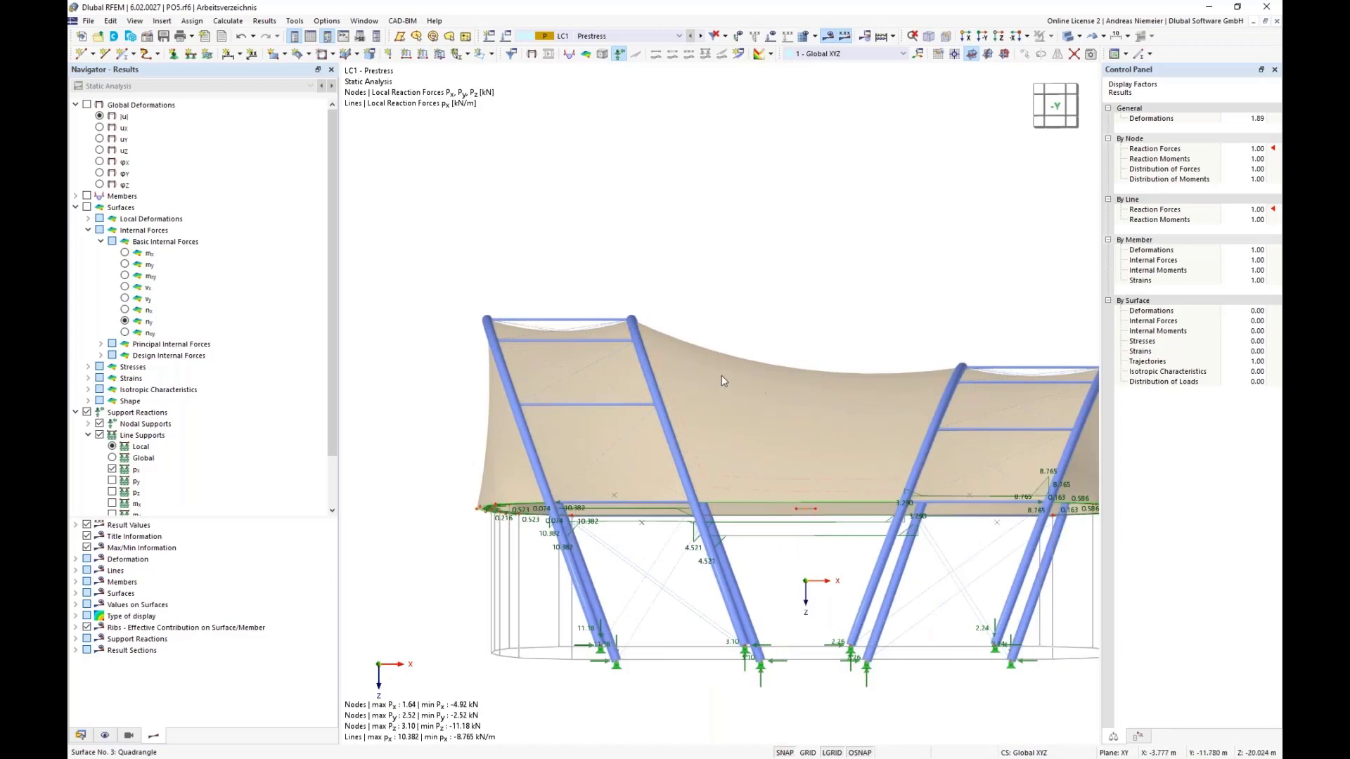
click(88, 208)
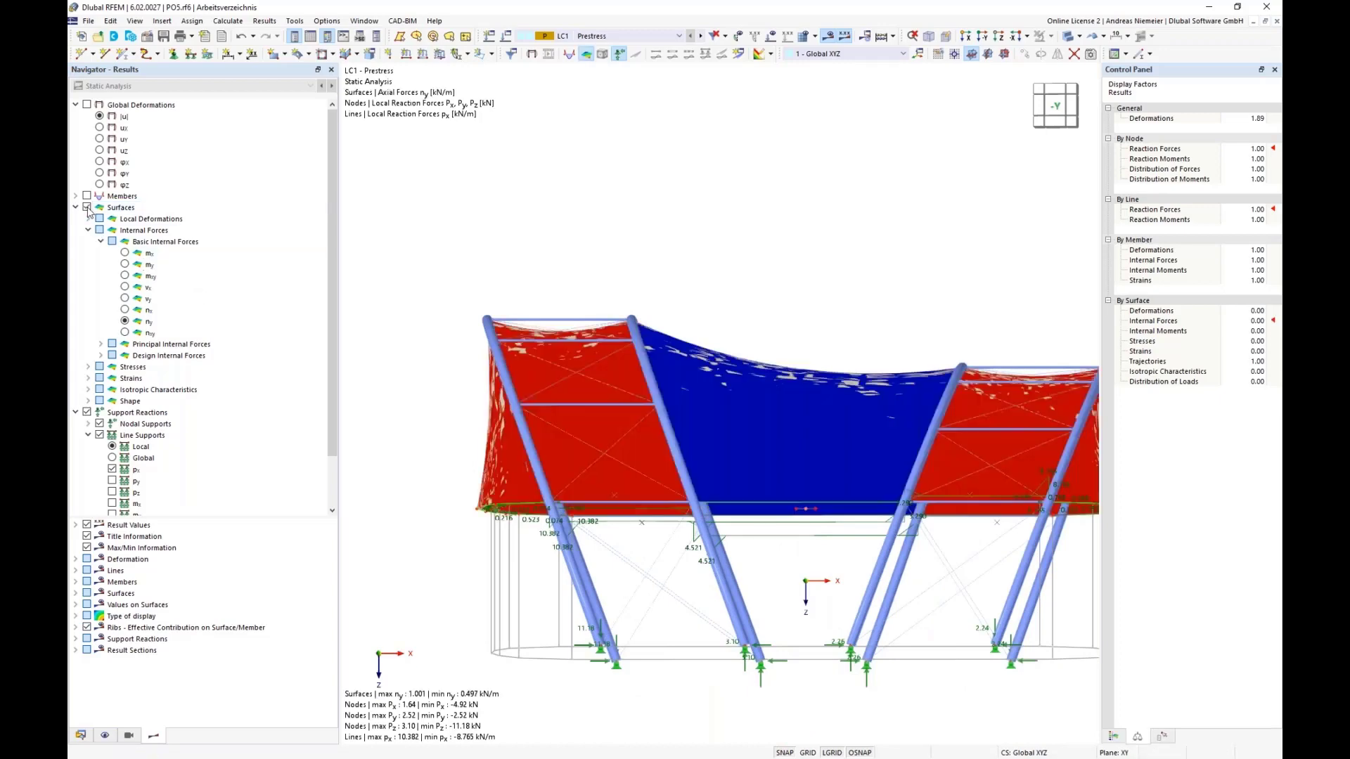
click(87, 207)
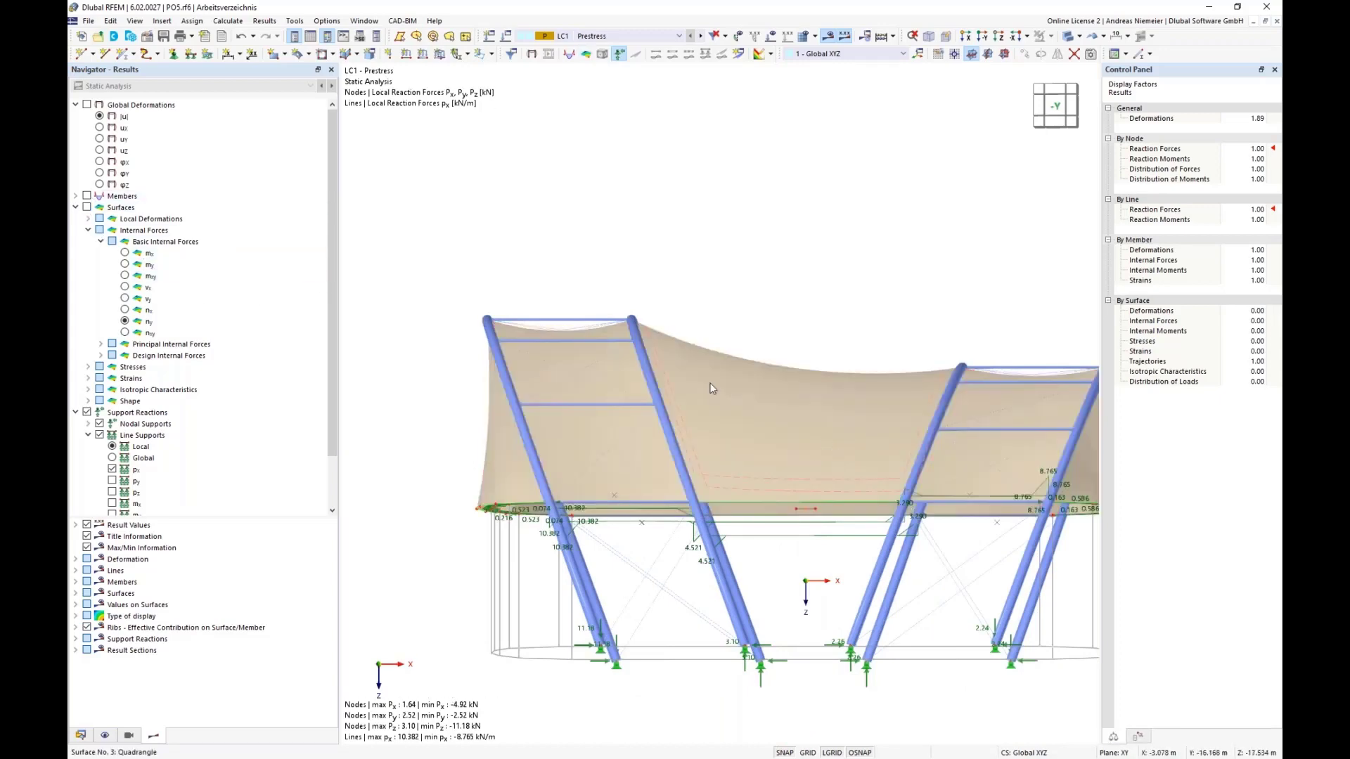
Show the members' axial force N and examine it on the arches together with the support reactions at their feet
click(86, 196)
click(75, 196)
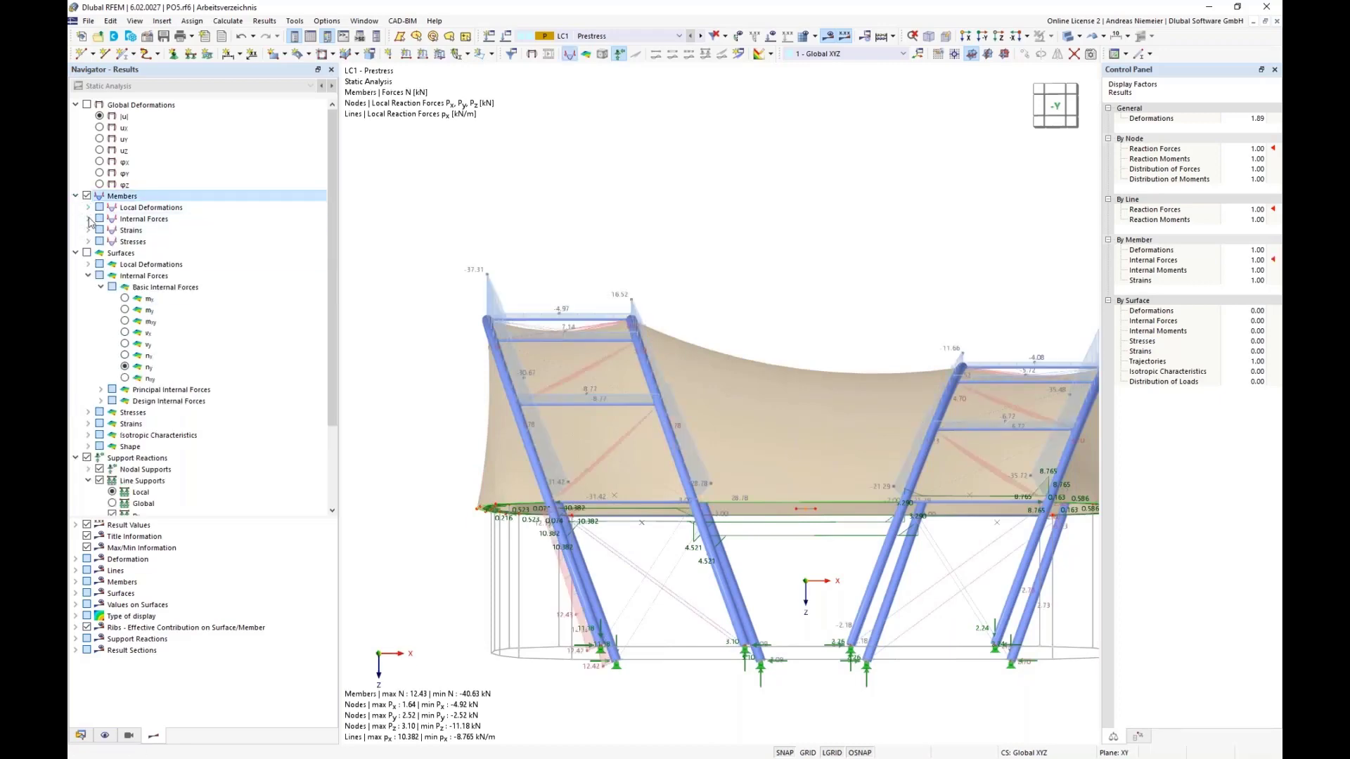
click(88, 219)
click(133, 229)
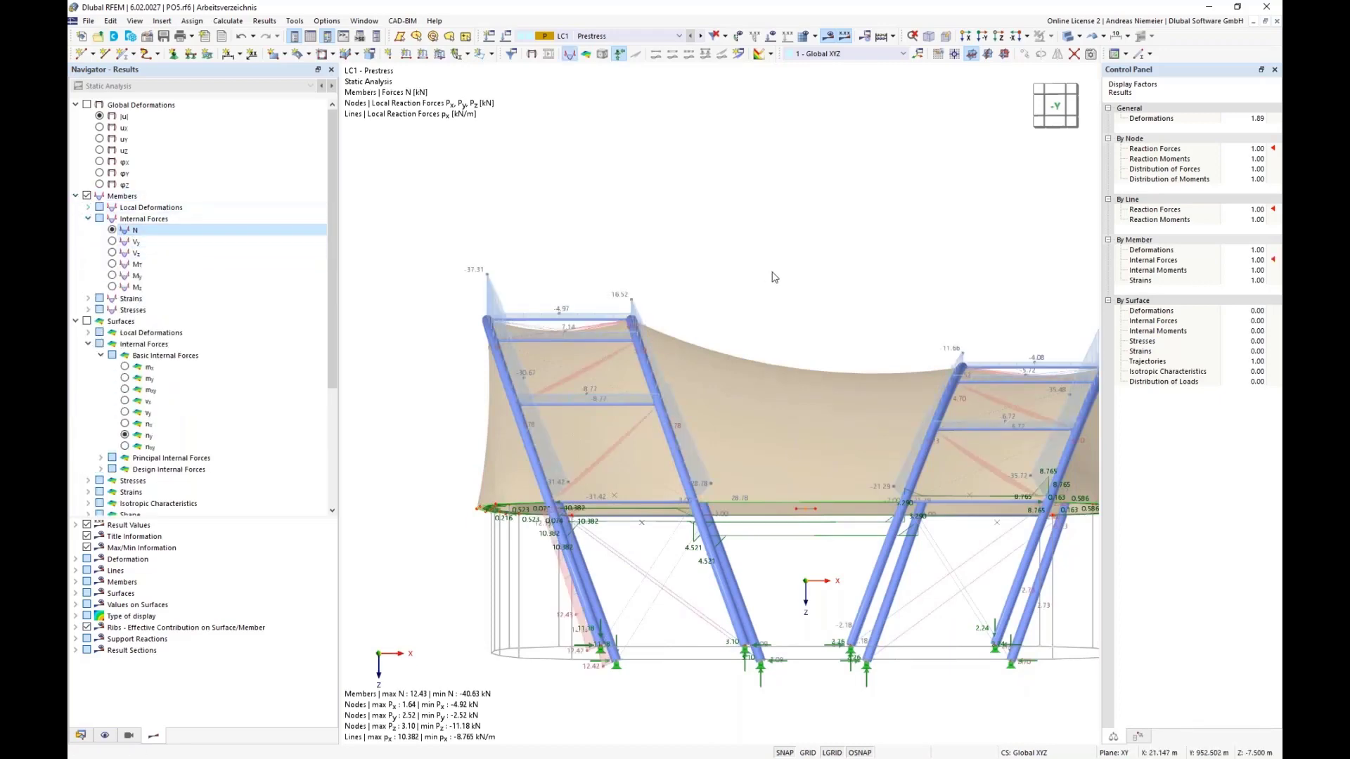
middle_drag(744, 287, 456, 315)
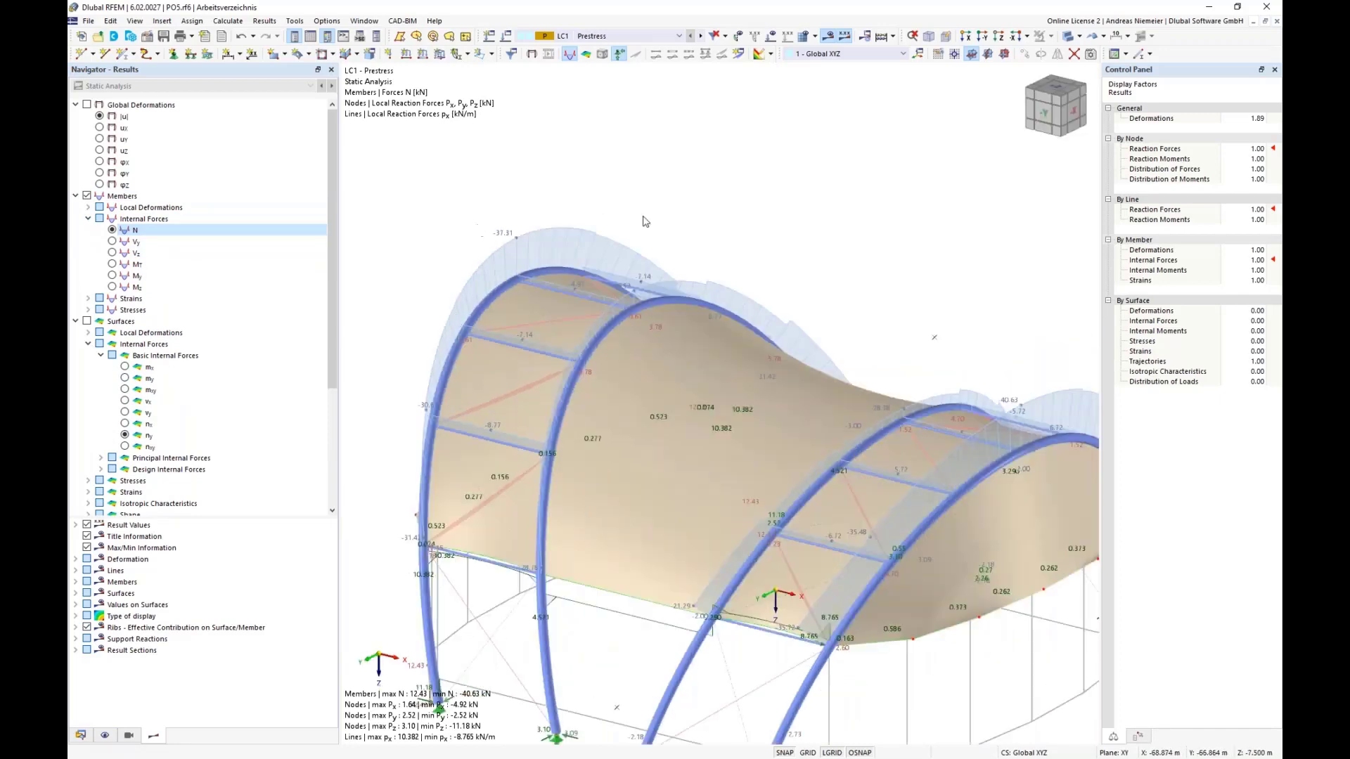
scroll(645, 222, down, 3)
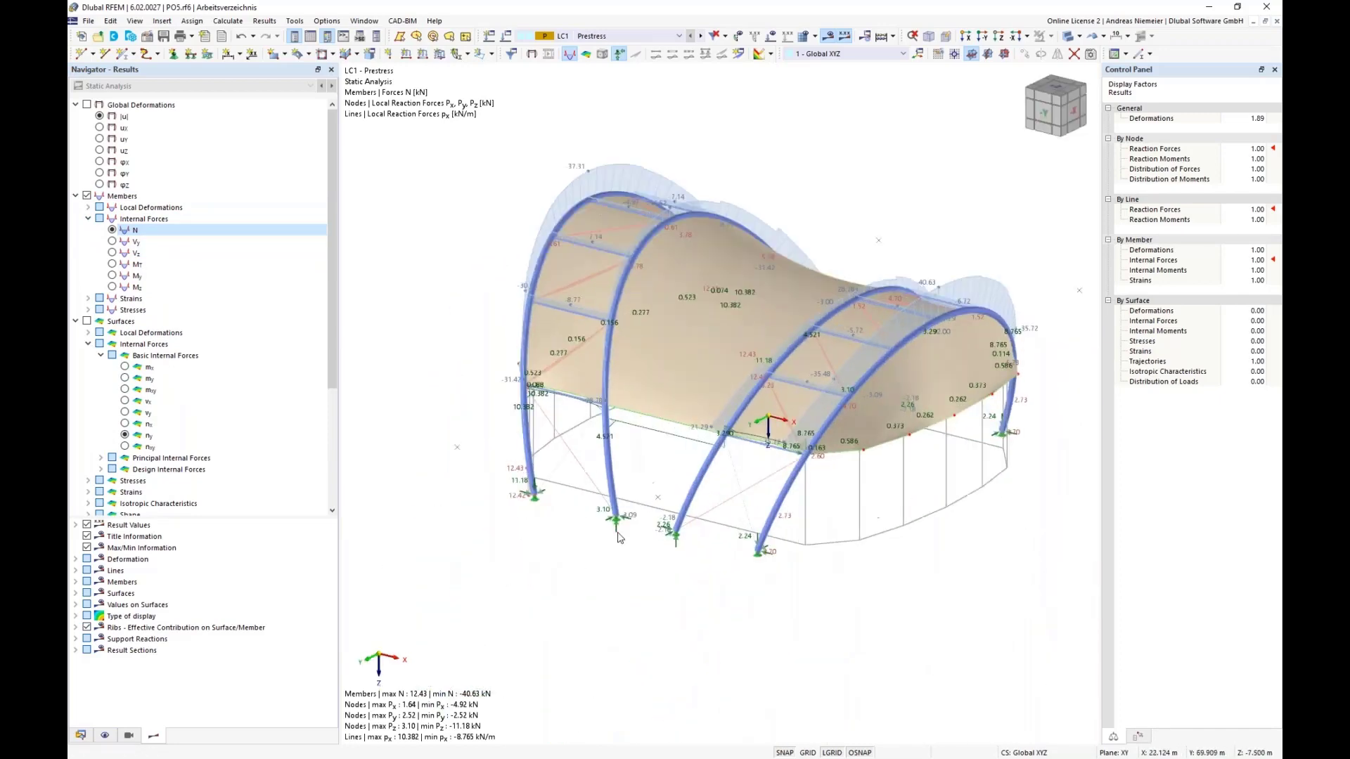
scroll(619, 538, up, 3)
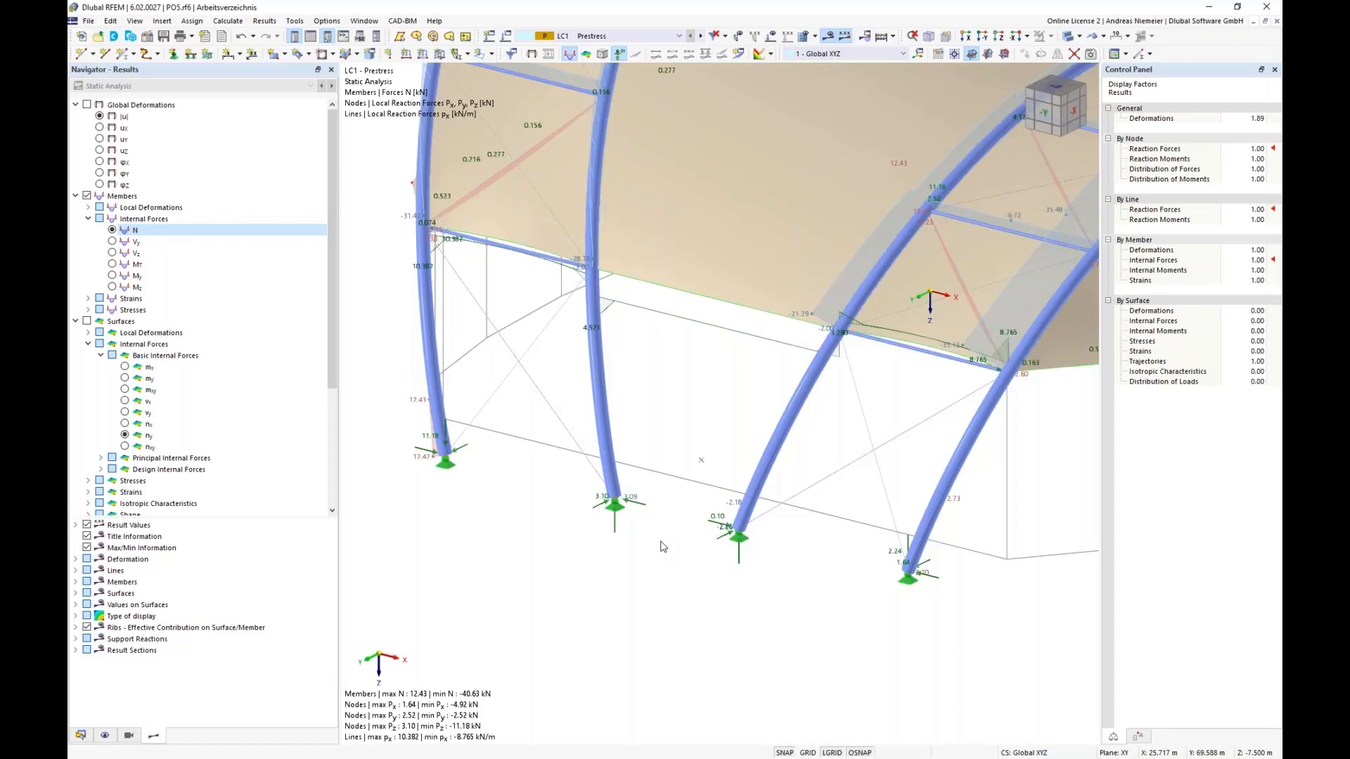
Select the objects along the membrane's lower edge and limit the visibility to them
ctrl+middle_drag(623, 617, 657, 567)
scroll(655, 566, down, 2)
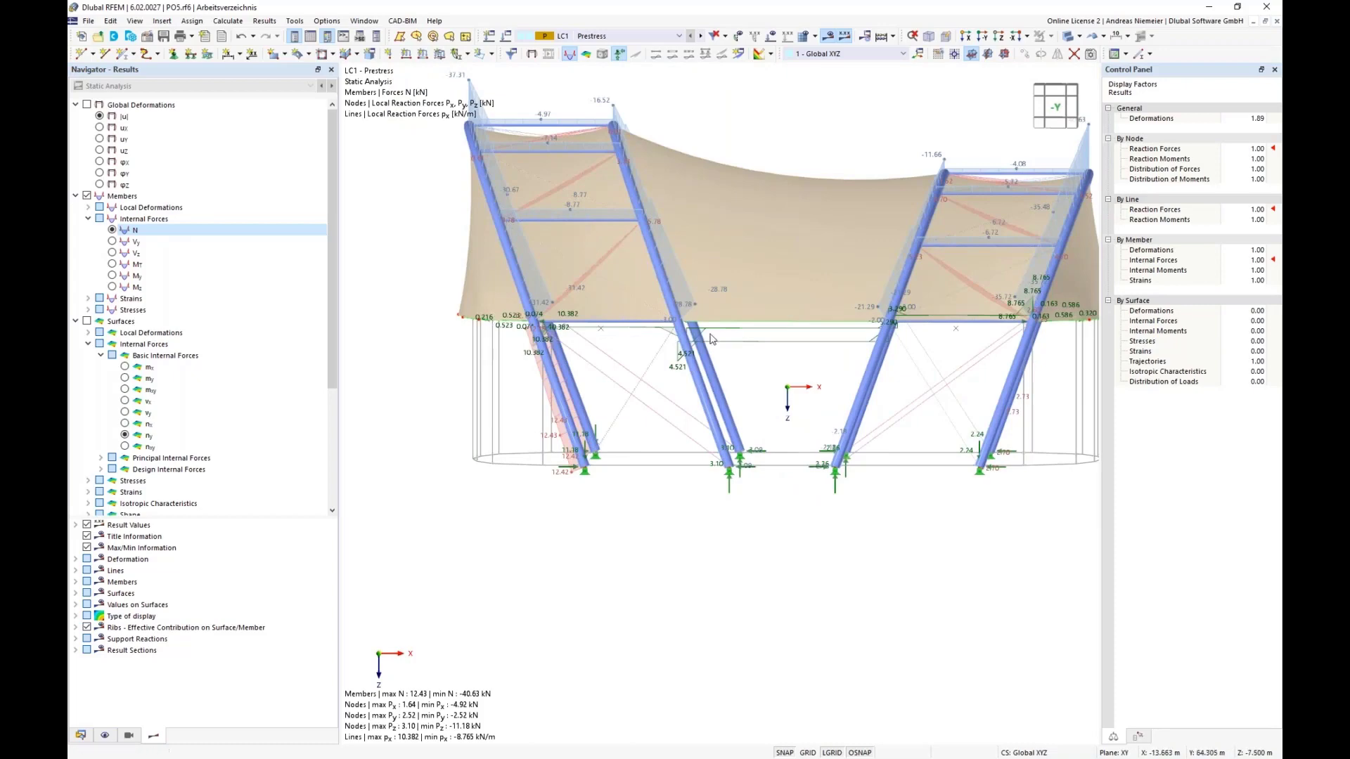
scroll(498, 309, down, 1)
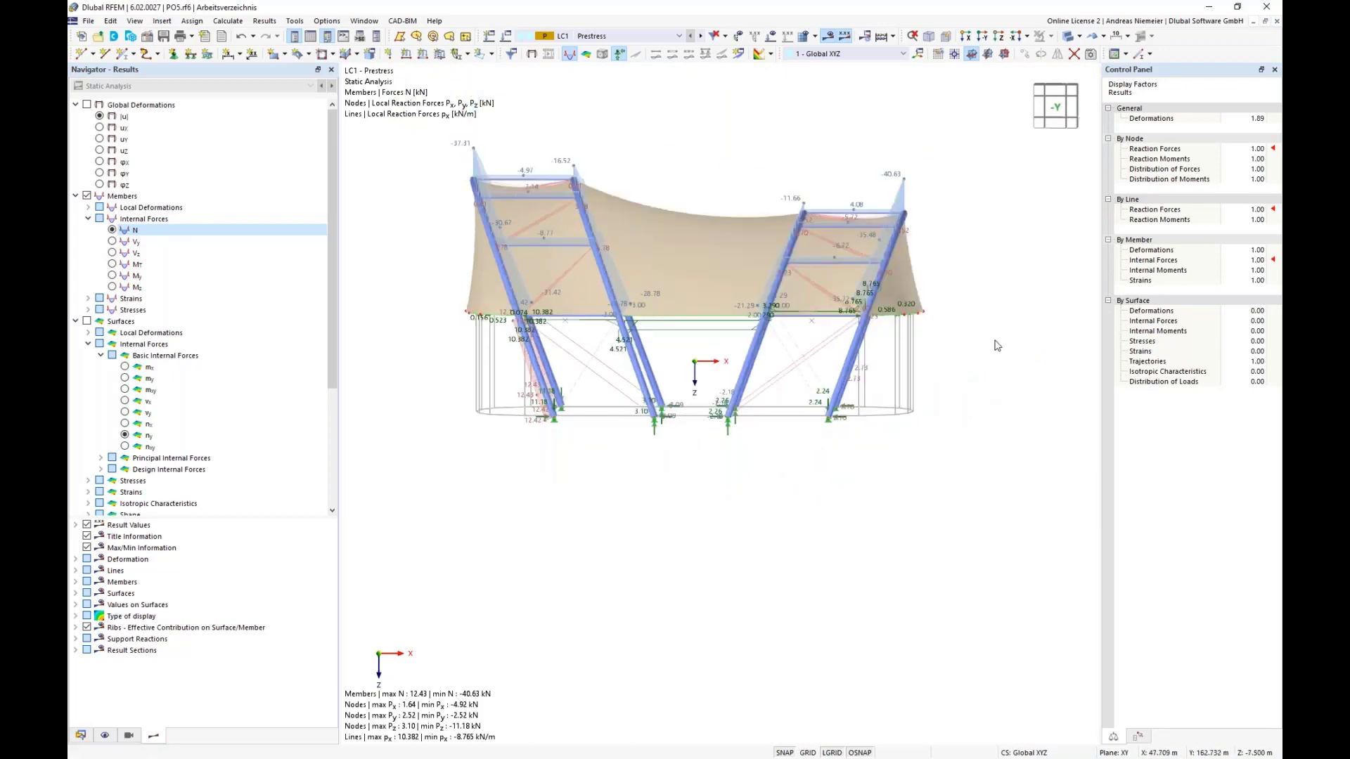
drag(439, 296, 978, 332)
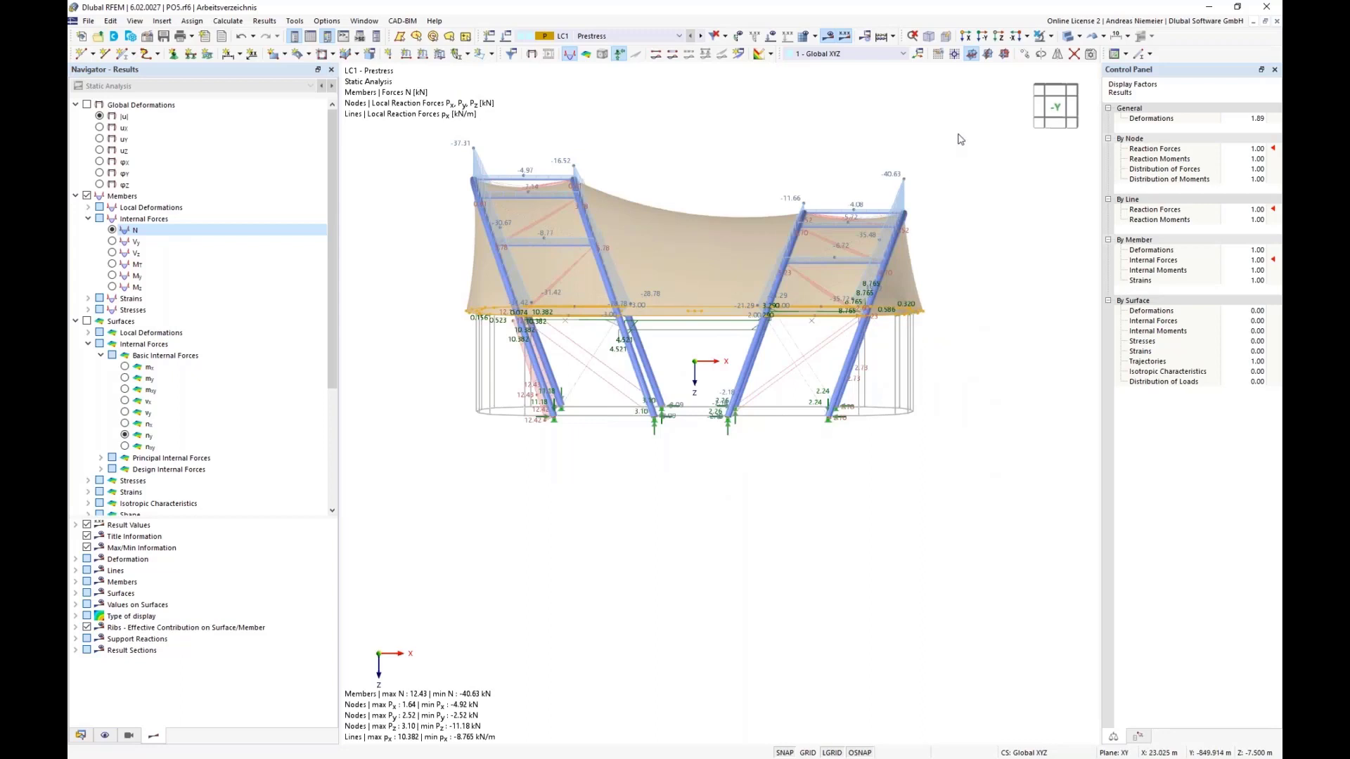
click(1051, 37)
click(1054, 50)
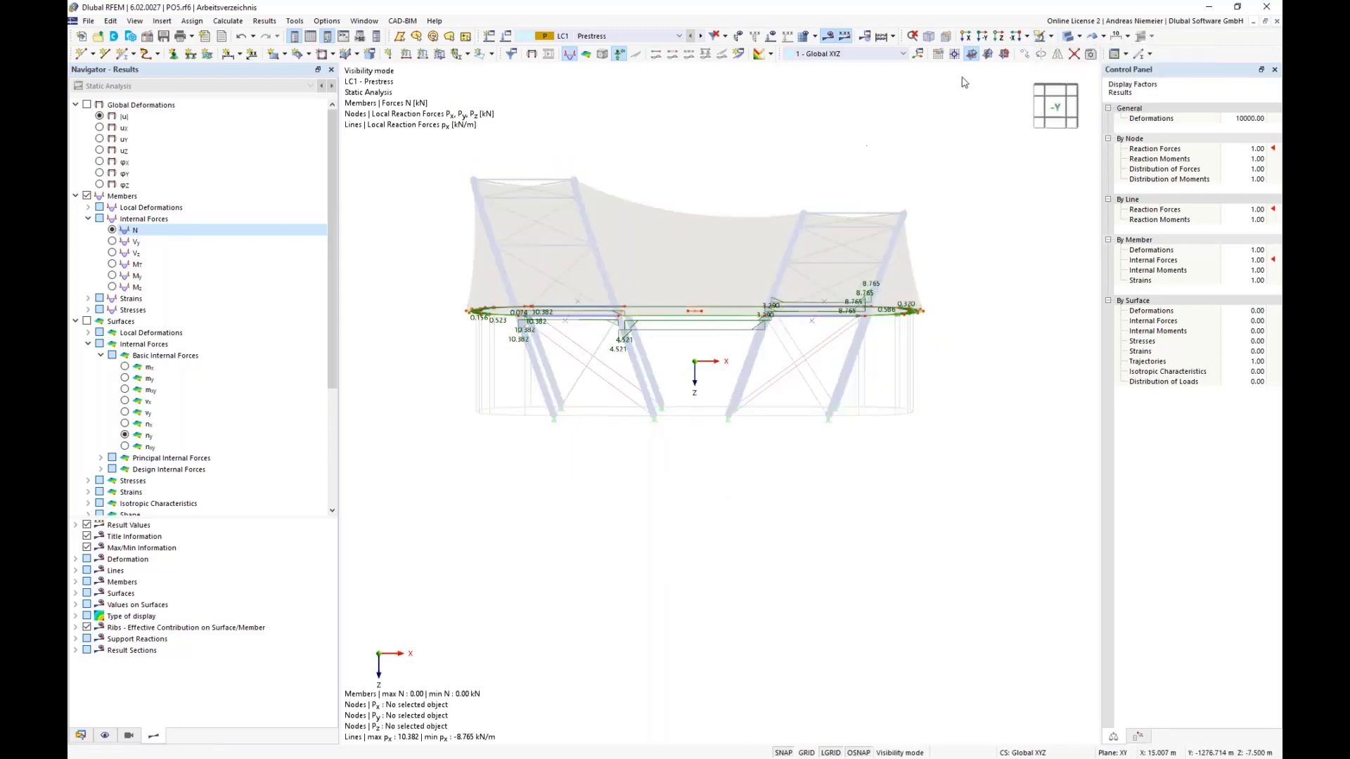
View the isolated edge objects from above and turn off the display of hidden objects in the background
click(999, 36)
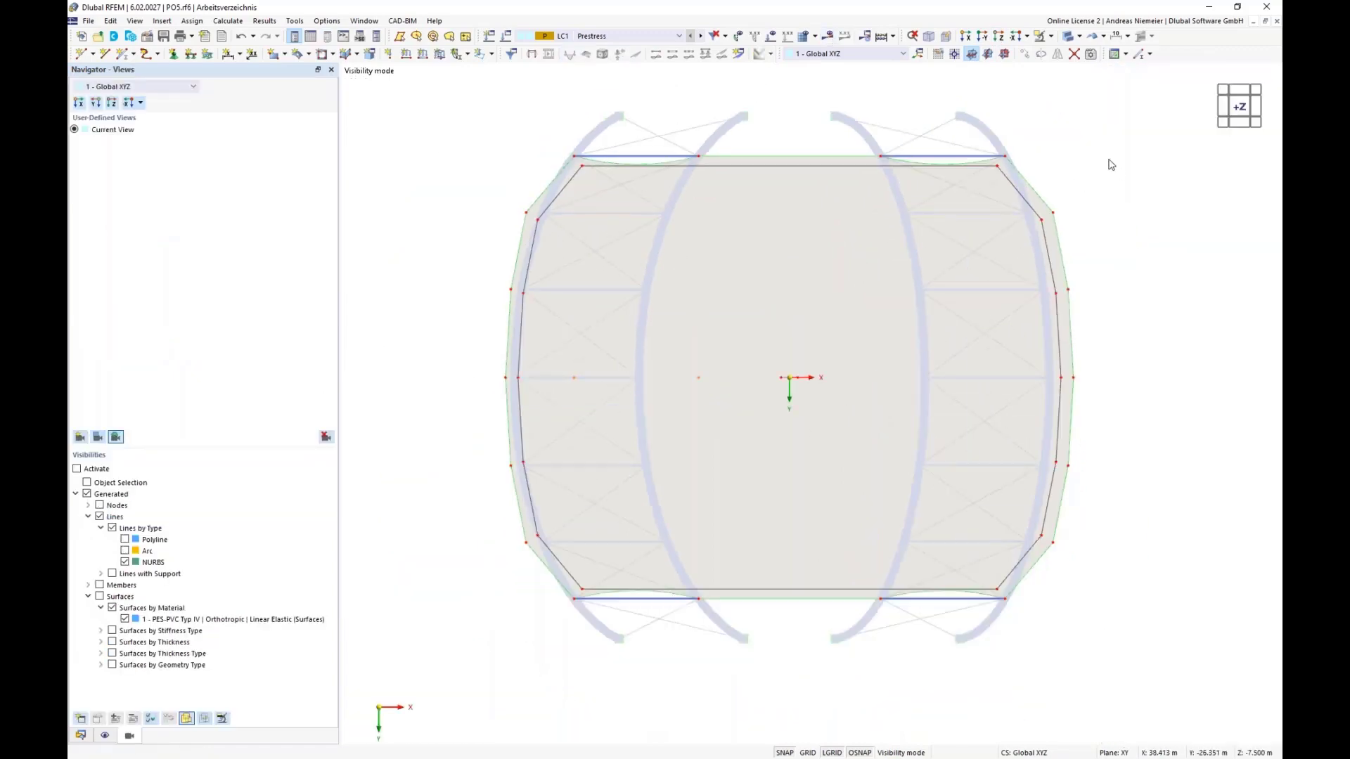
right_click(1109, 161)
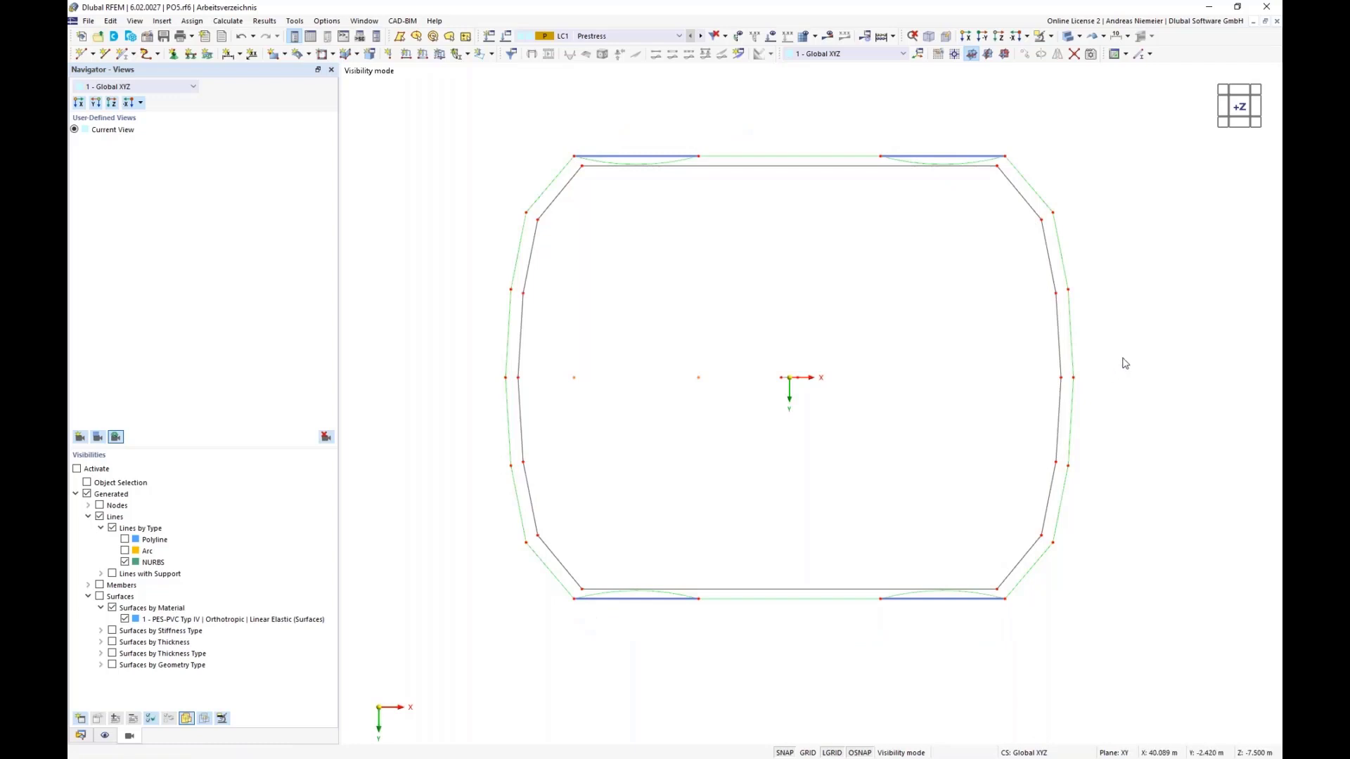
scroll(1016, 378, down, 1)
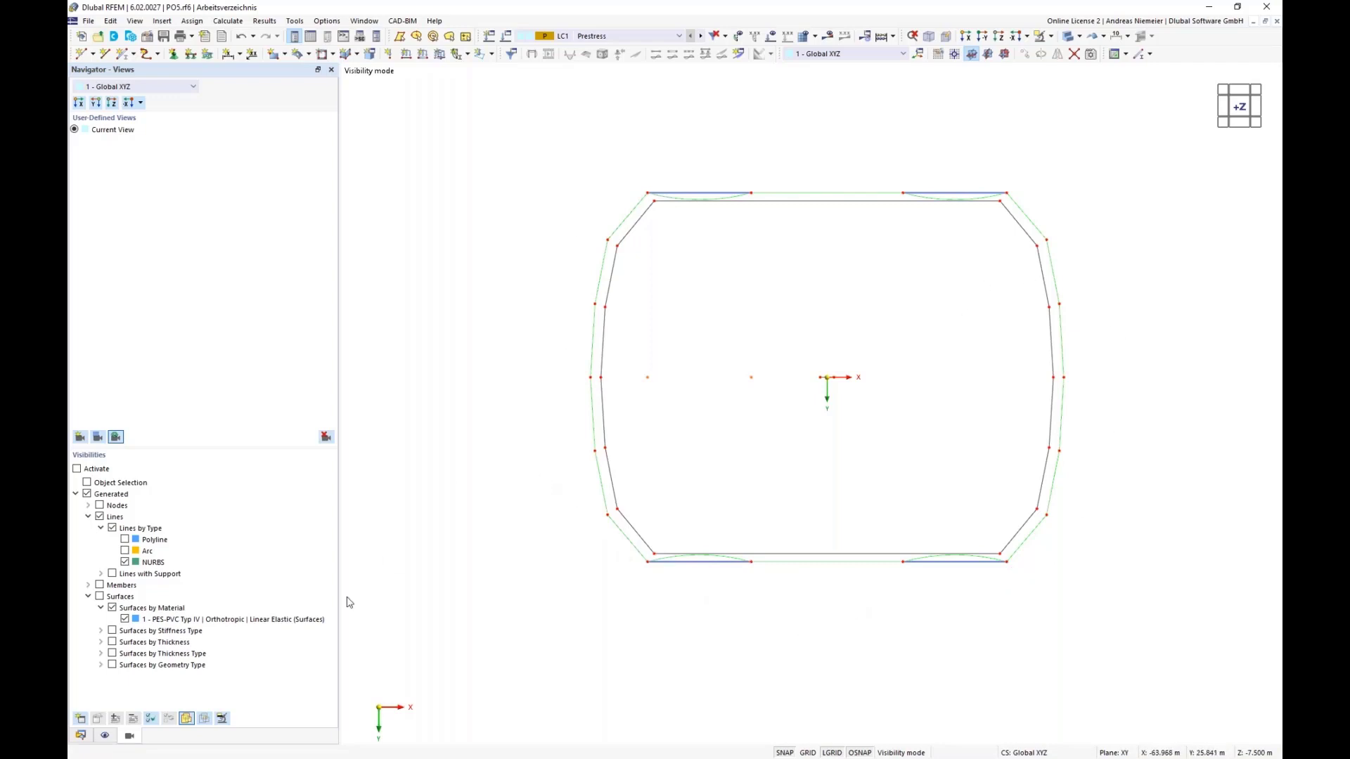
Change the visibility filter from NURBS lines to lines with the hinged line support
click(125, 564)
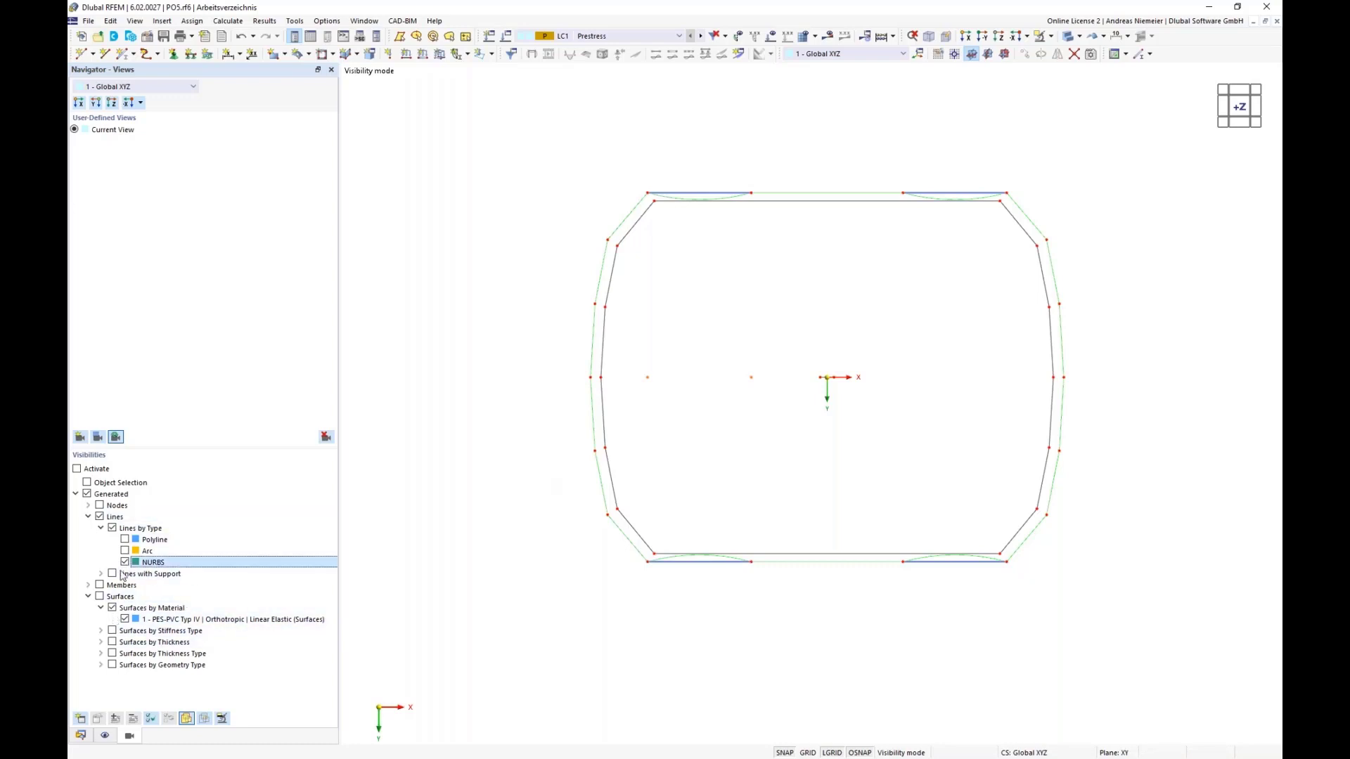
click(101, 574)
click(124, 586)
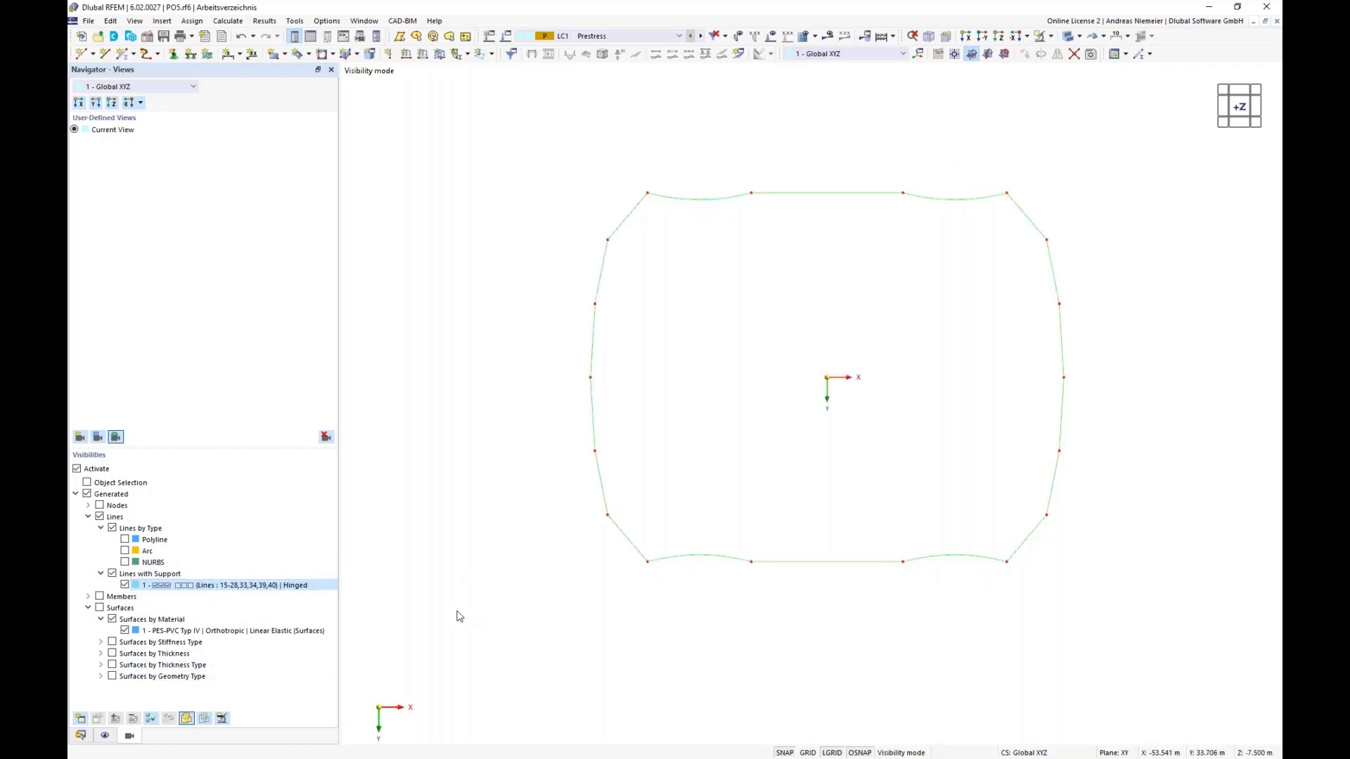
Select all supported edge lines and edit them together, assigning a new member of type Cable
middle_drag(679, 635, 545, 615)
drag(399, 136, 999, 596)
right_click(834, 546)
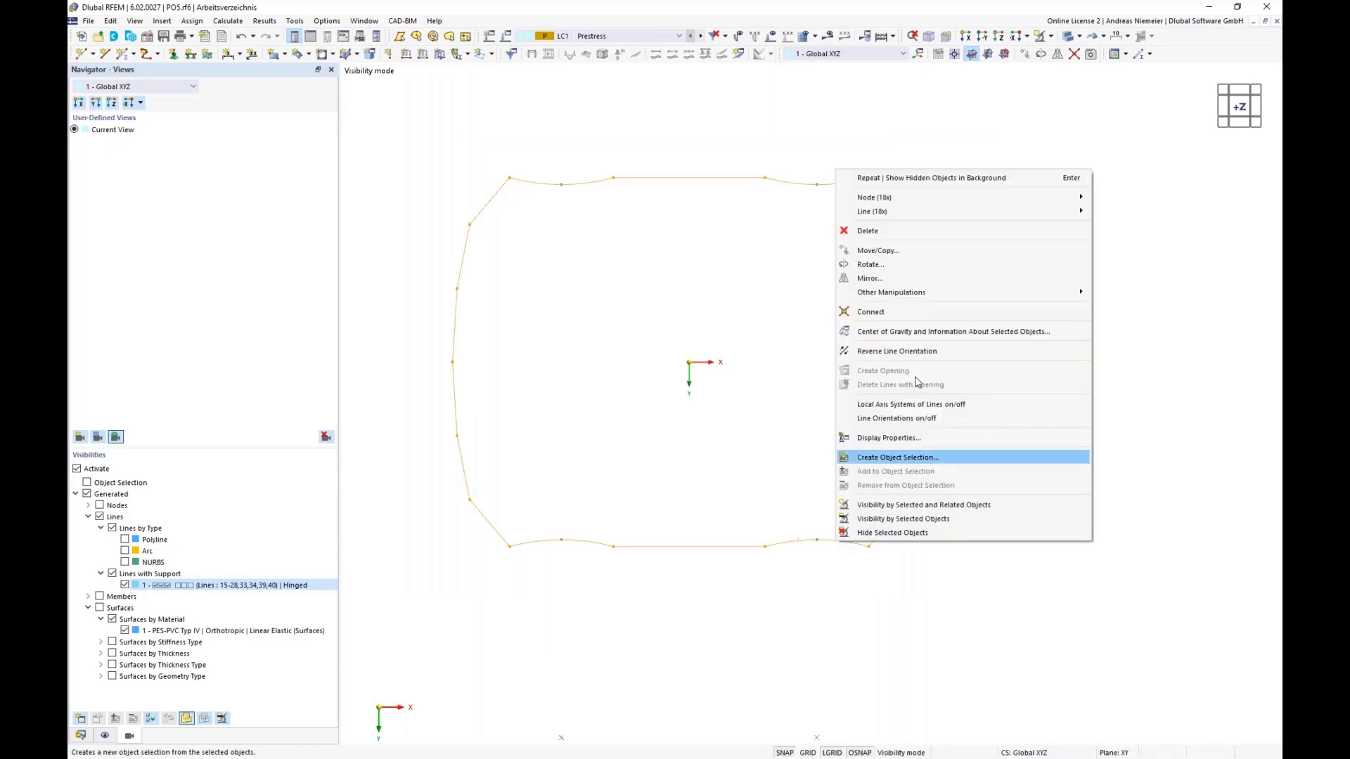
mouse_move(945, 213)
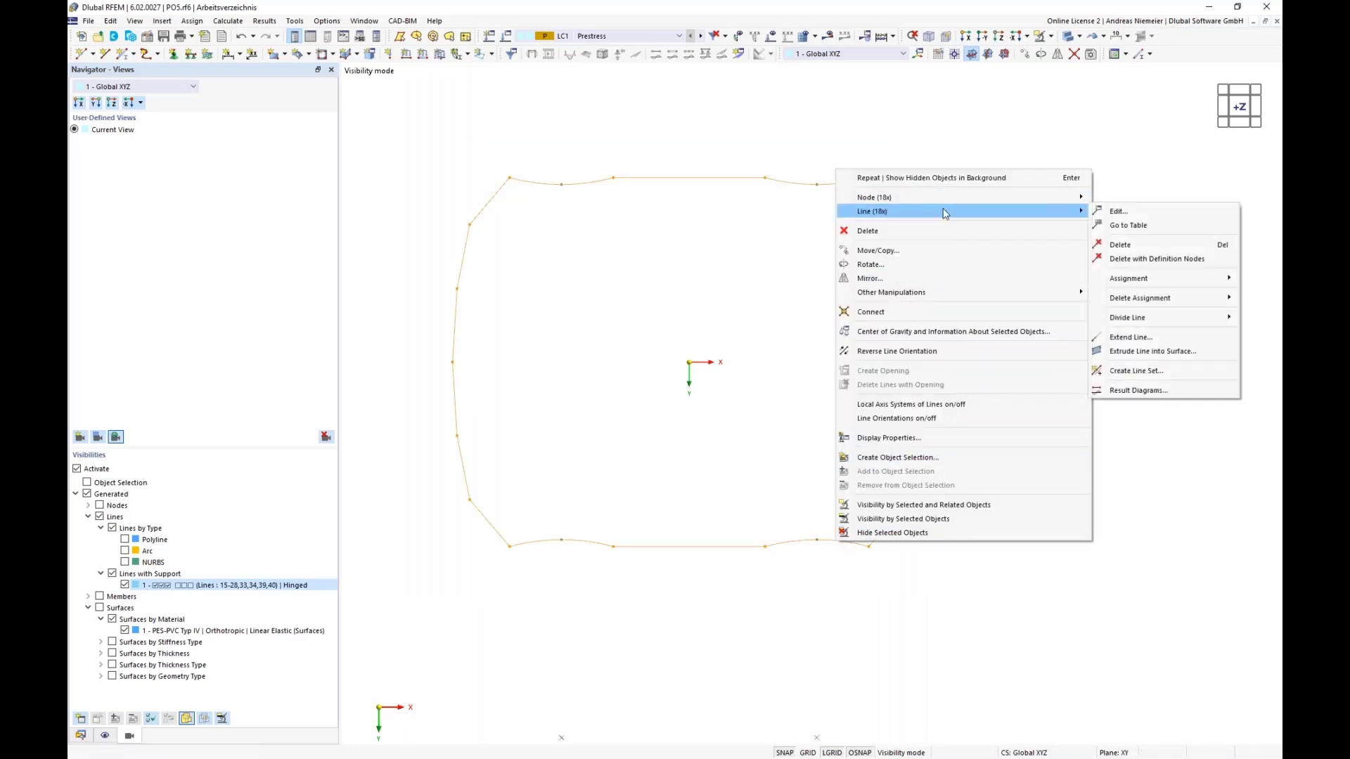
click(1118, 211)
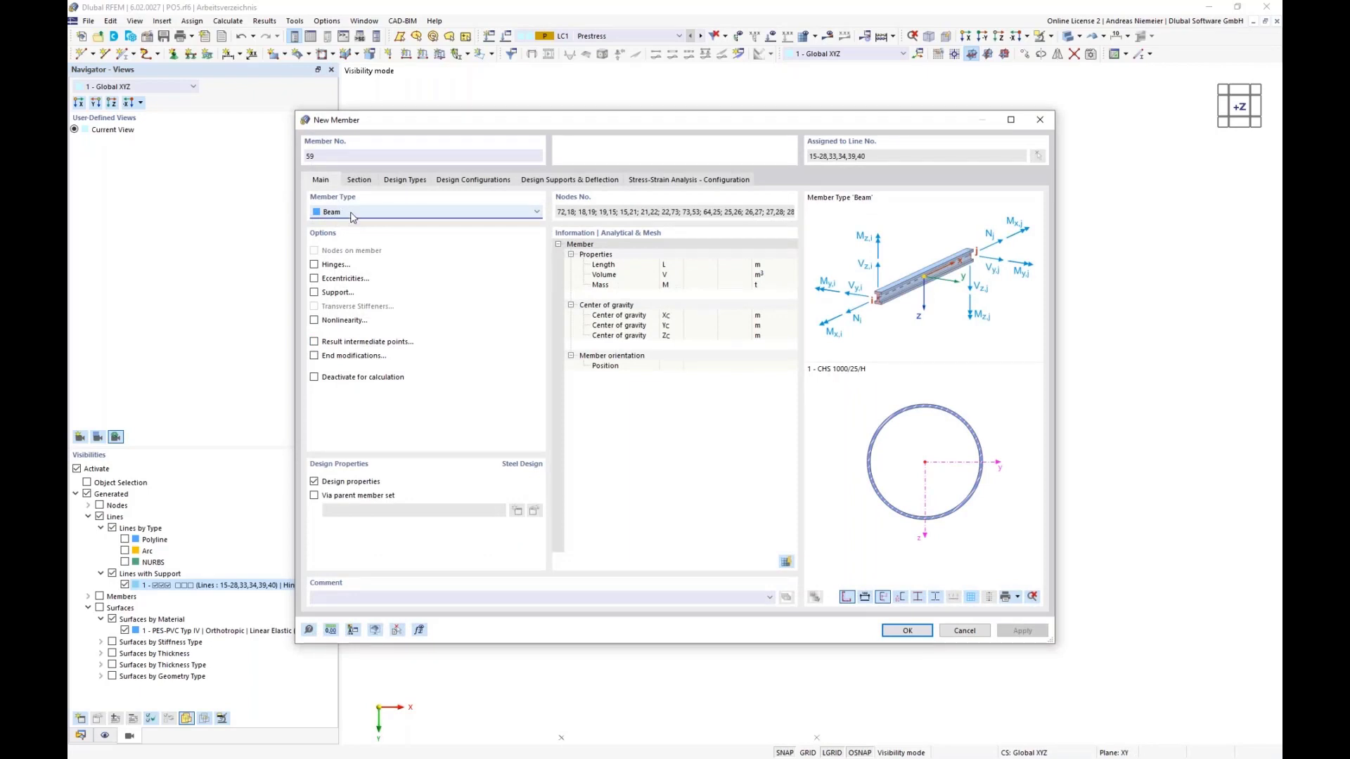
click(351, 217)
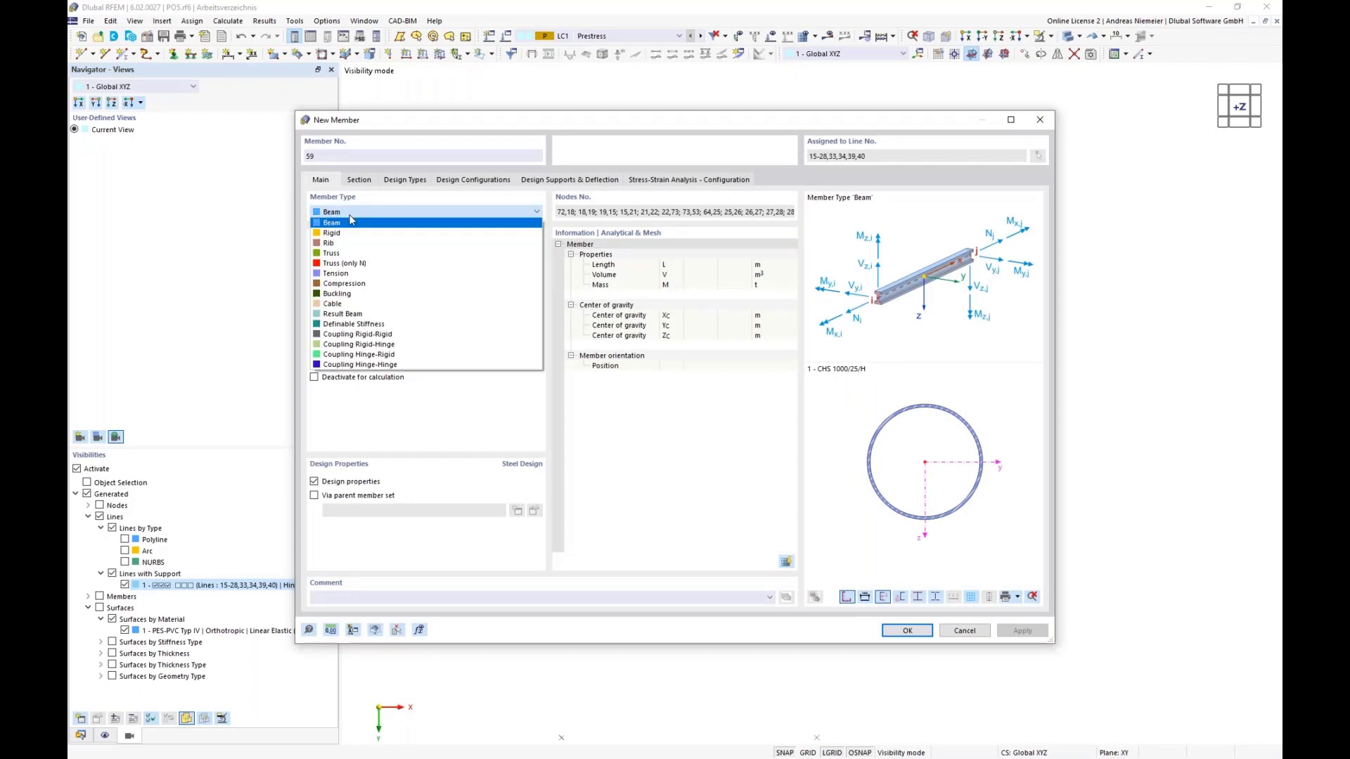
click(345, 316)
Choose the Pfeifer Cable PE 30 section (DIN EN 12385) for the new member from the standardized sections, filtered to the Cables shape
click(359, 180)
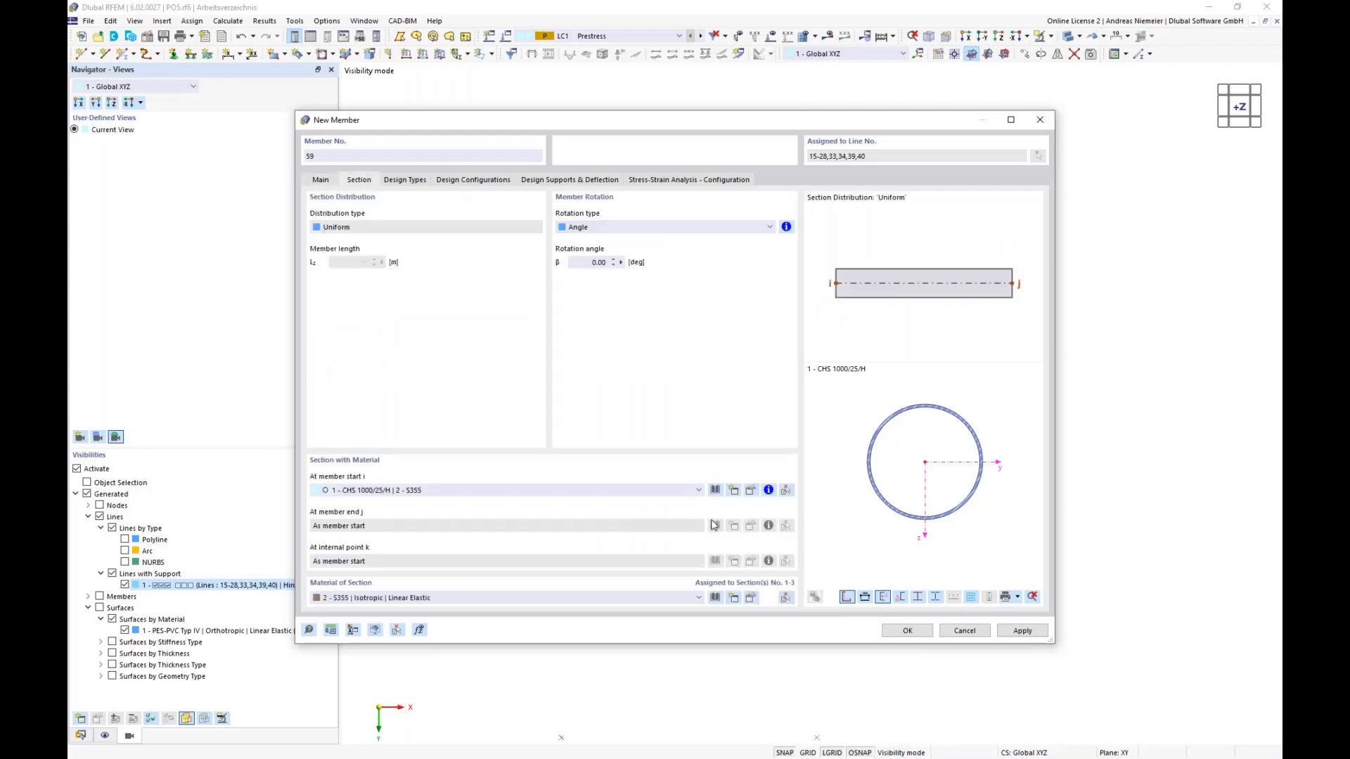
click(714, 490)
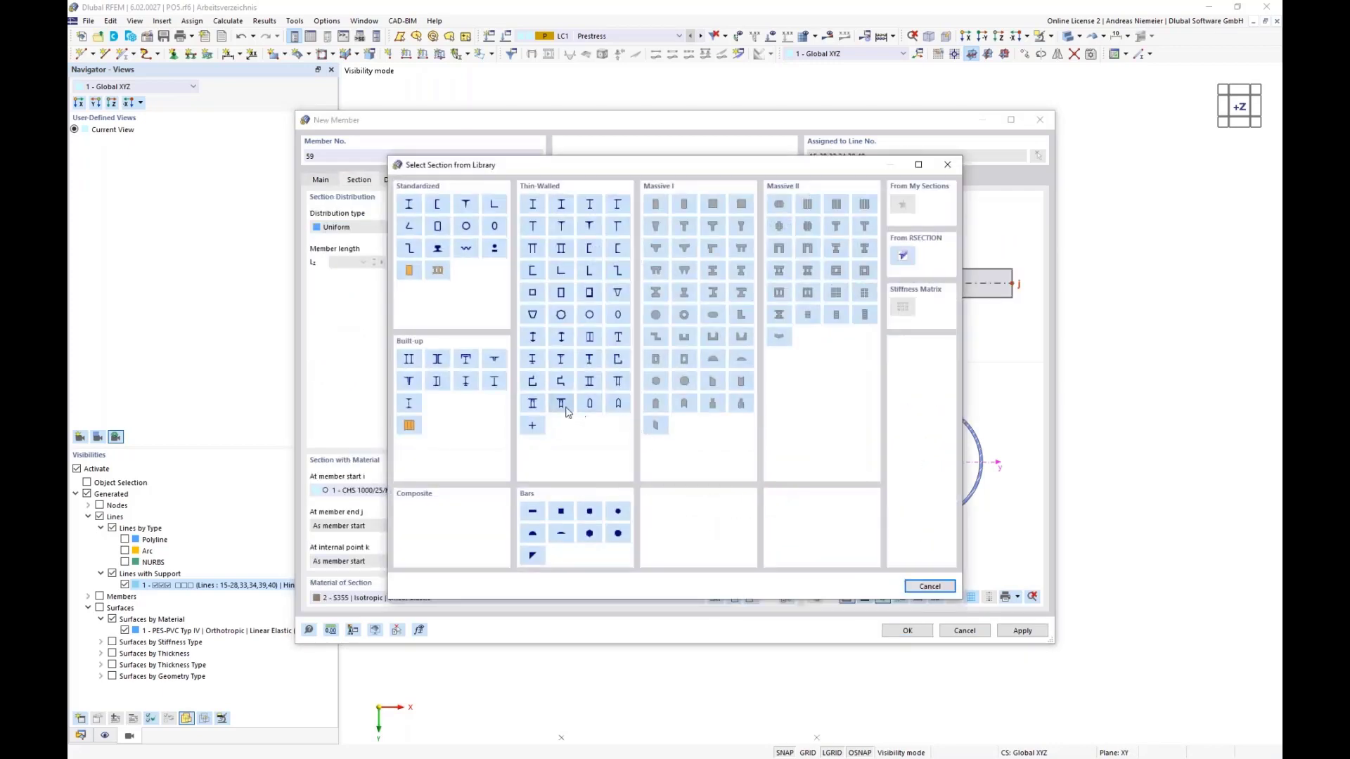
click(494, 248)
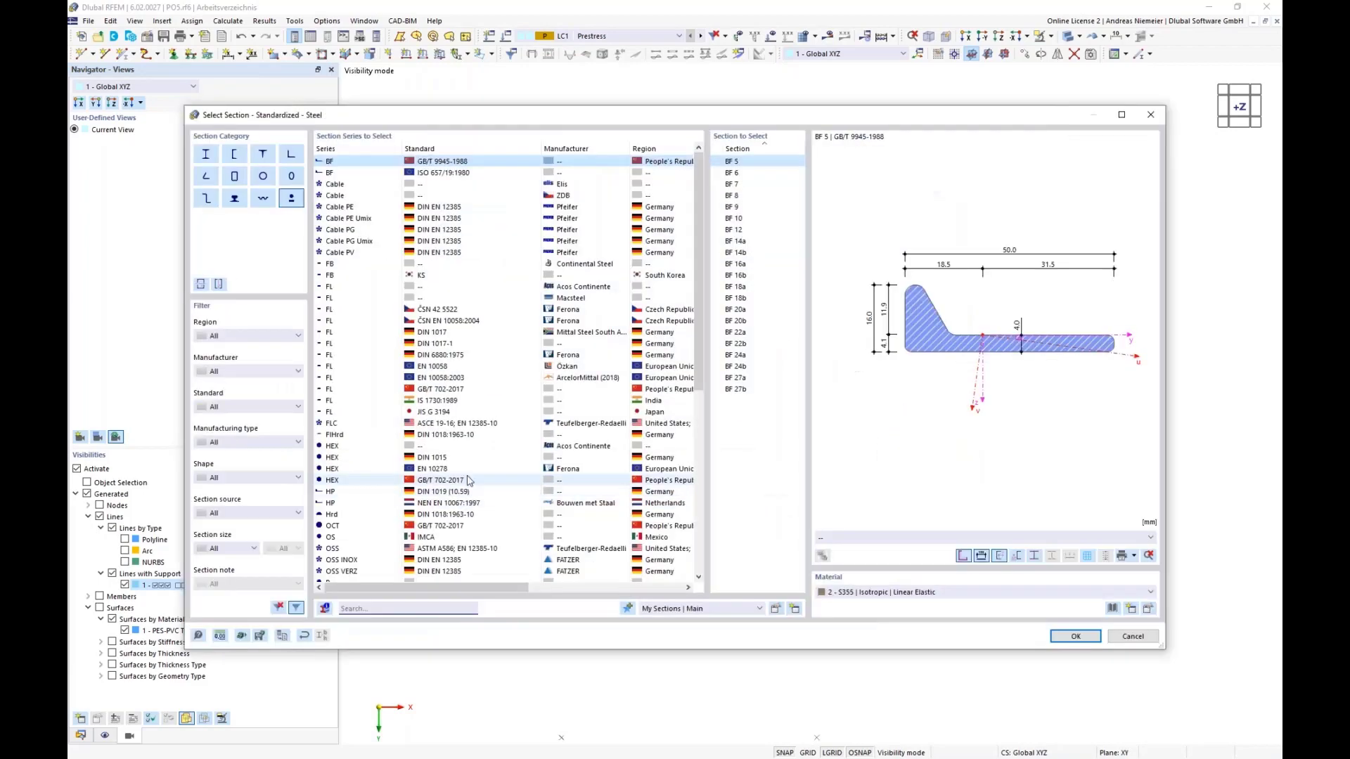
click(244, 479)
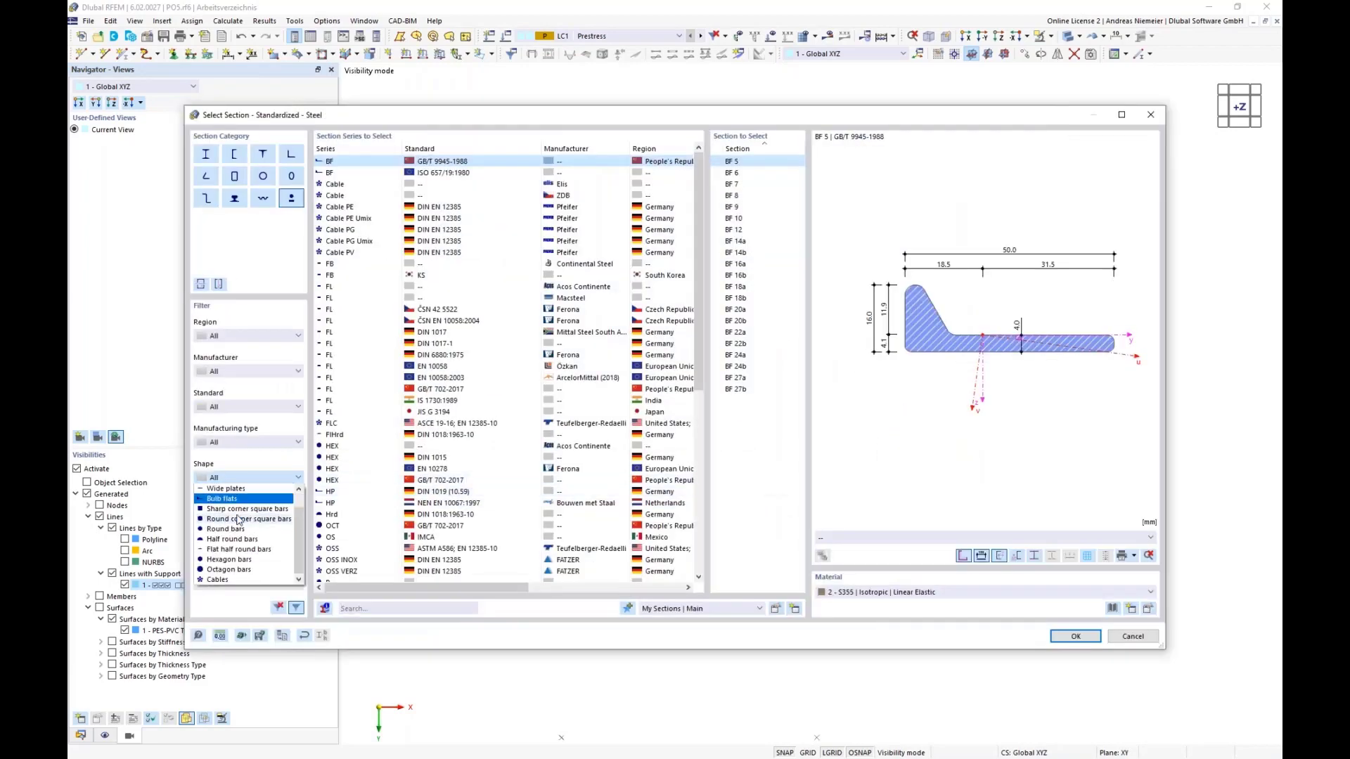
click(223, 580)
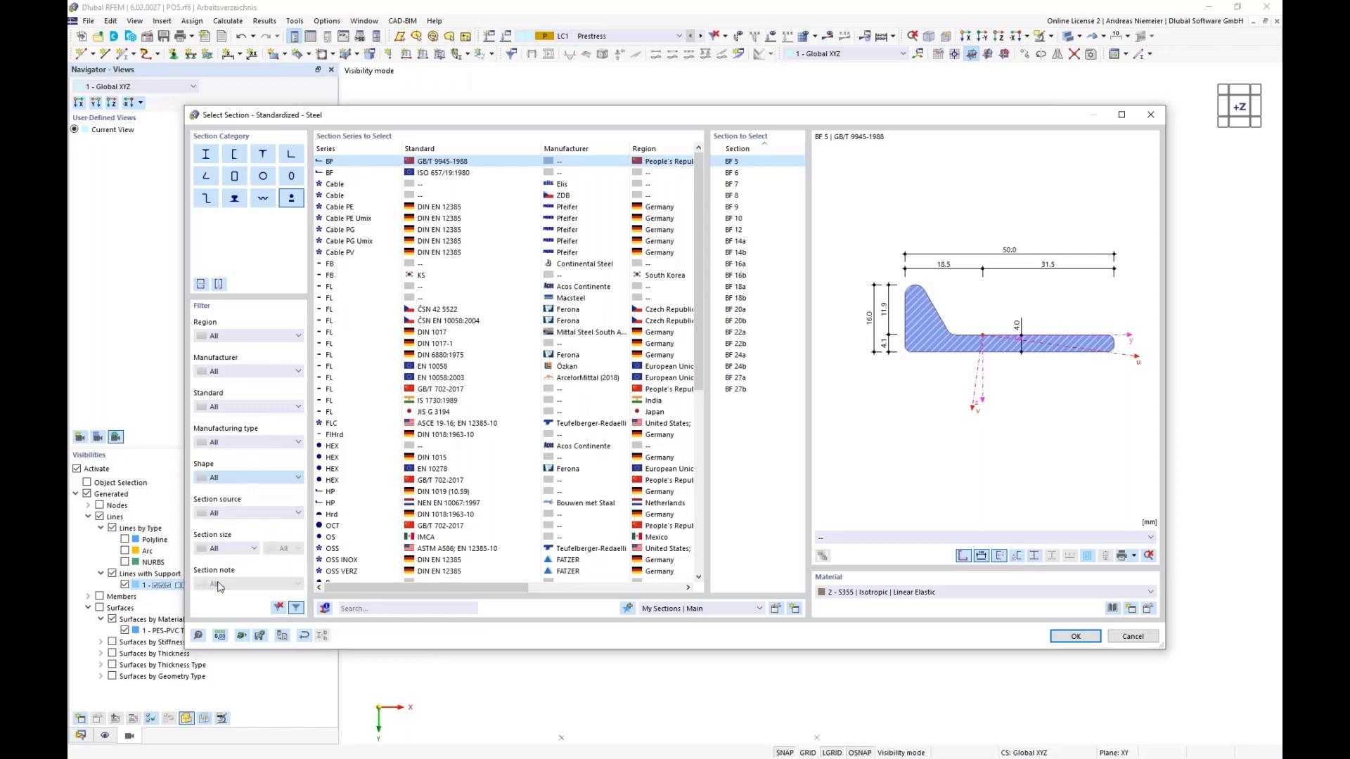
click(339, 185)
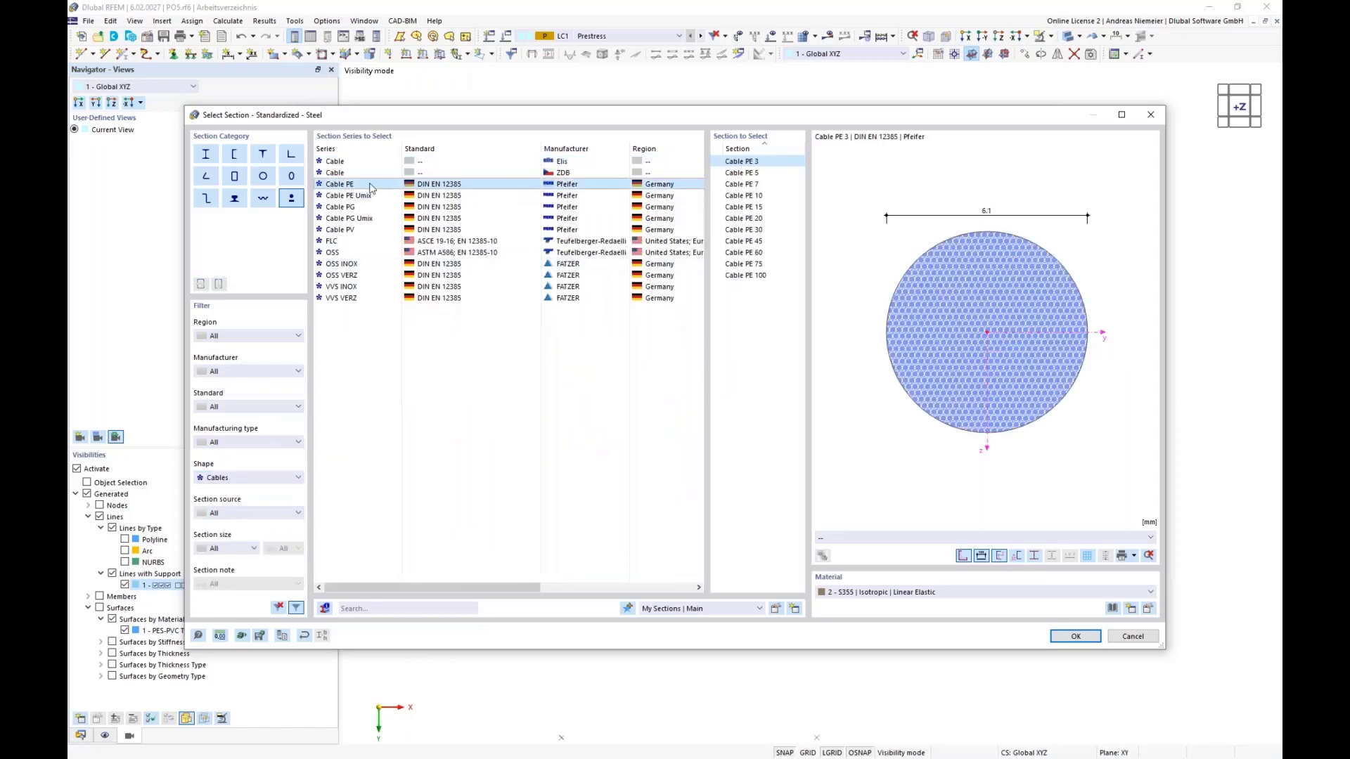
click(745, 229)
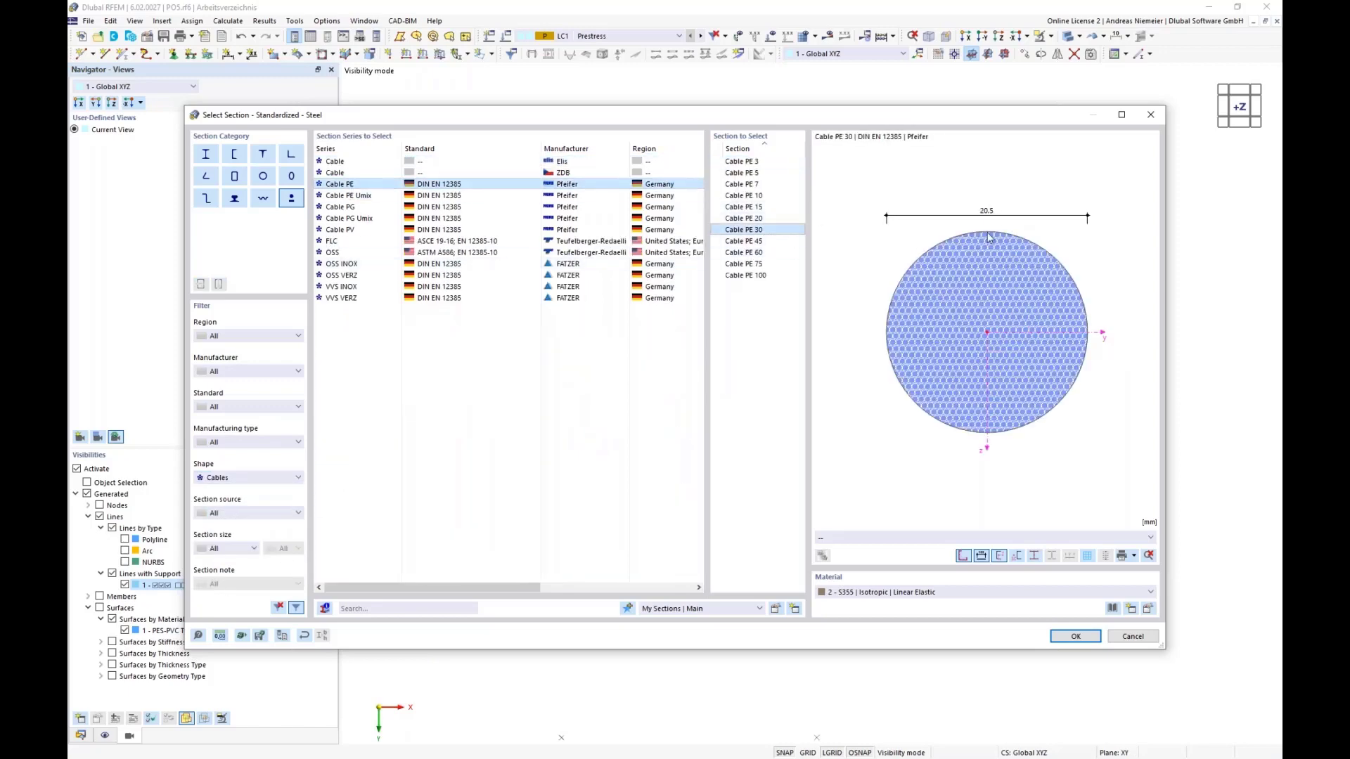
Give the section the metal material Cable PE (Pfeifer) and apply the cable members to the edge lines, accepting deletion of the existing results
click(1112, 608)
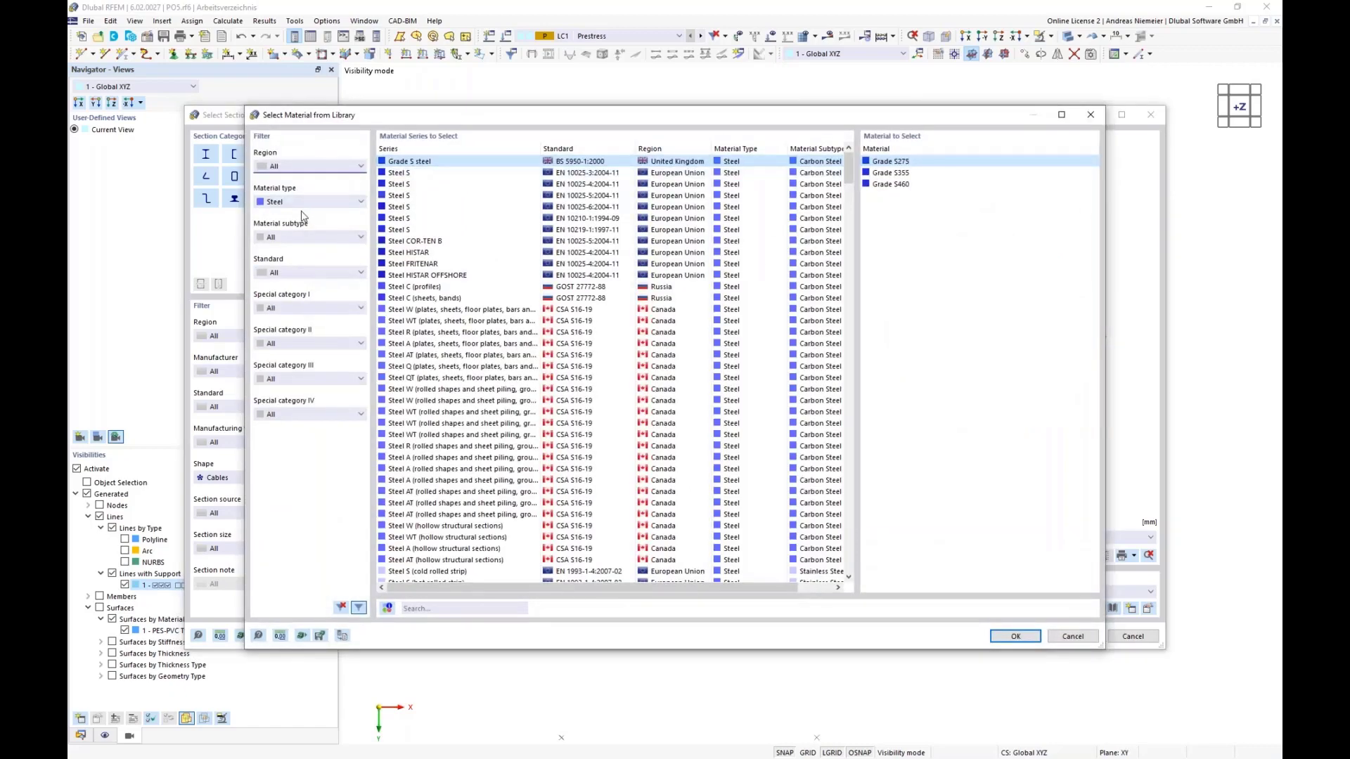
click(306, 203)
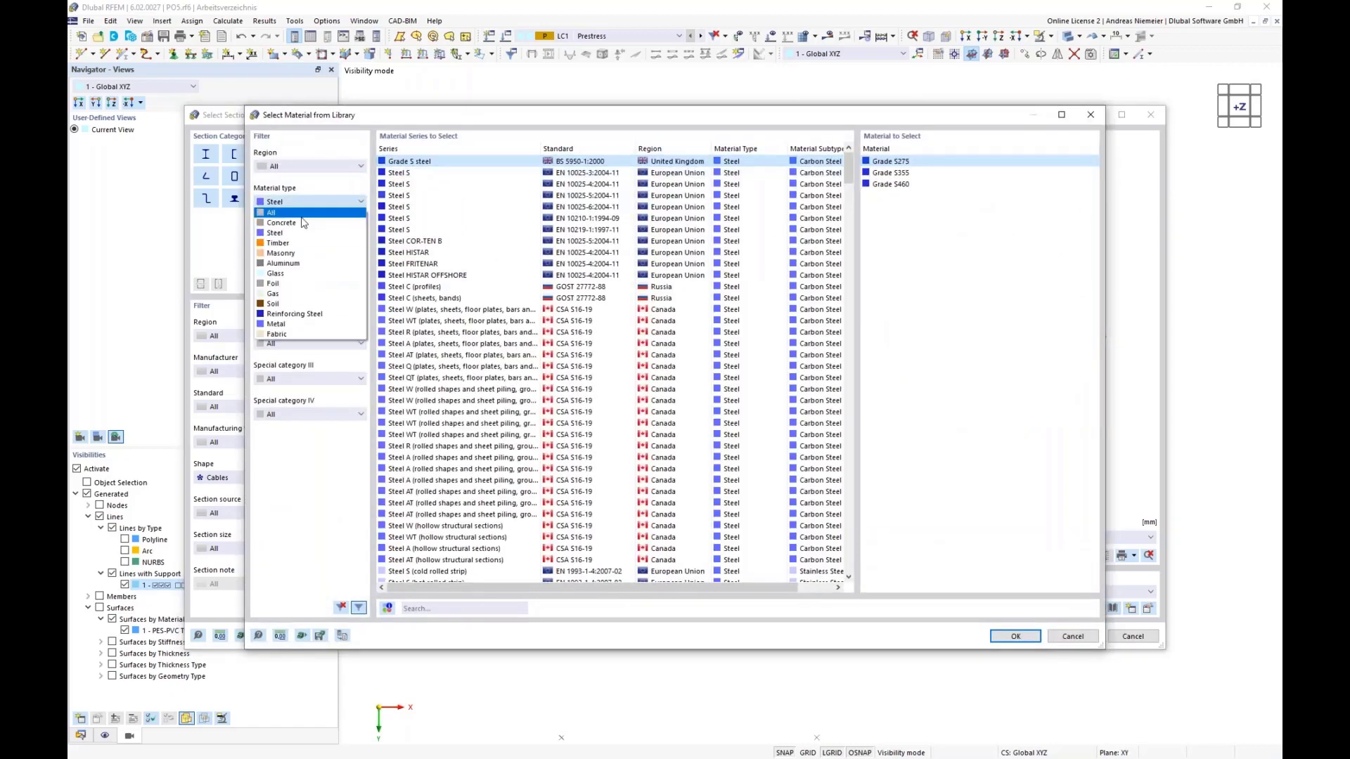
click(297, 325)
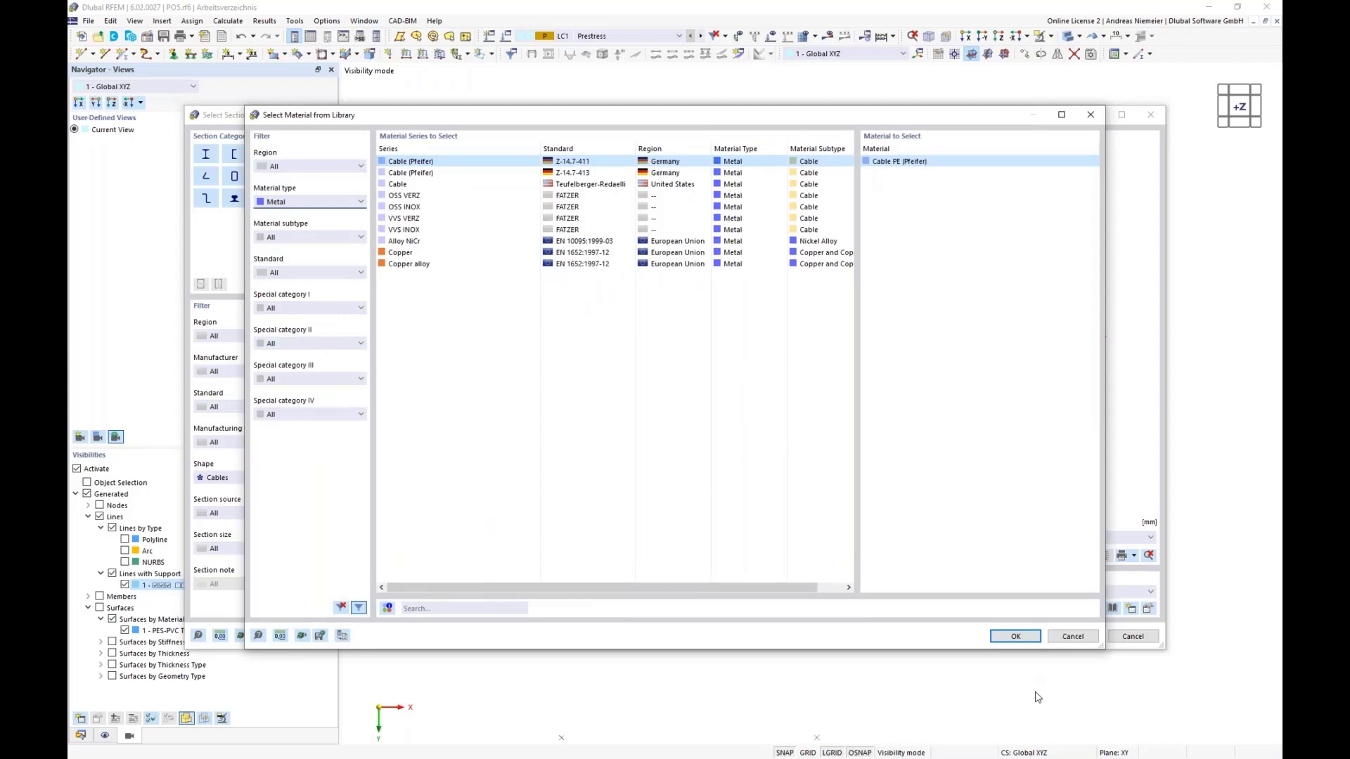
click(1015, 637)
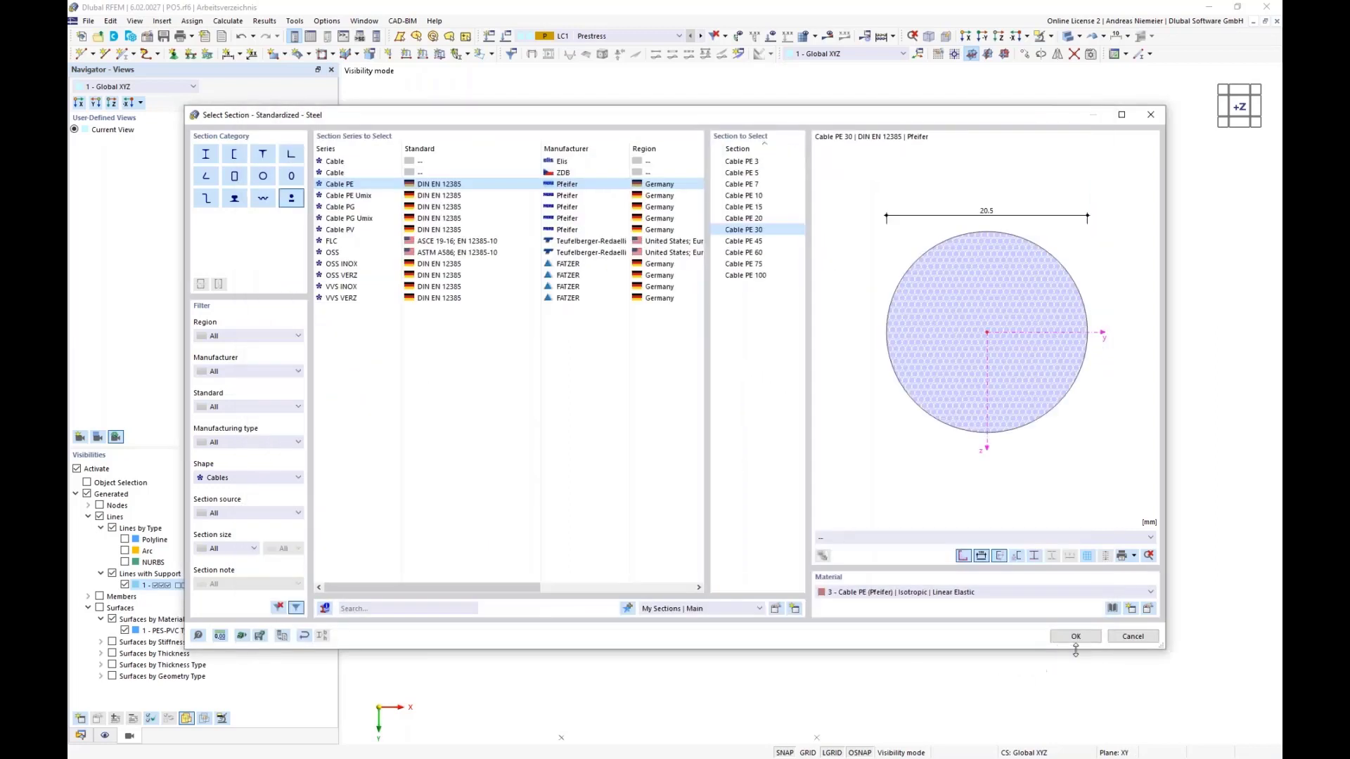
click(1074, 641)
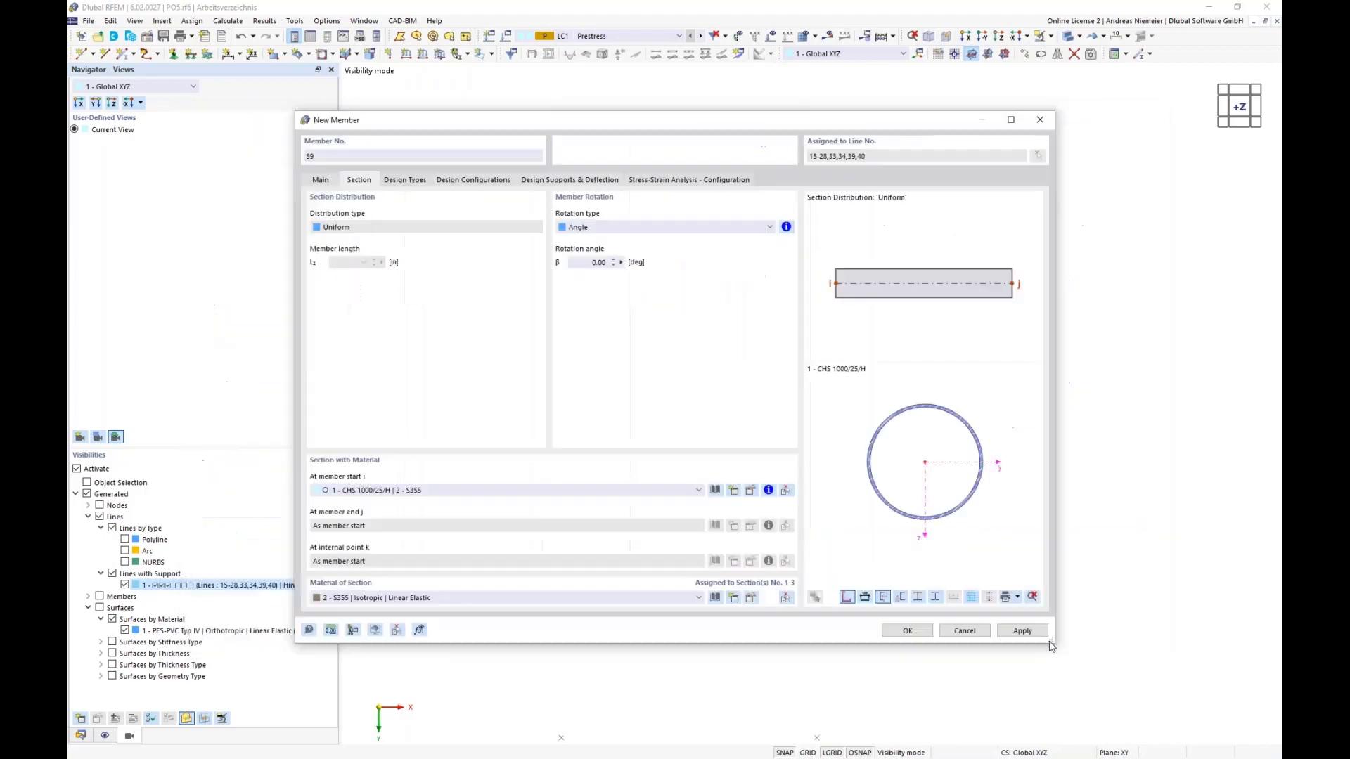
click(902, 630)
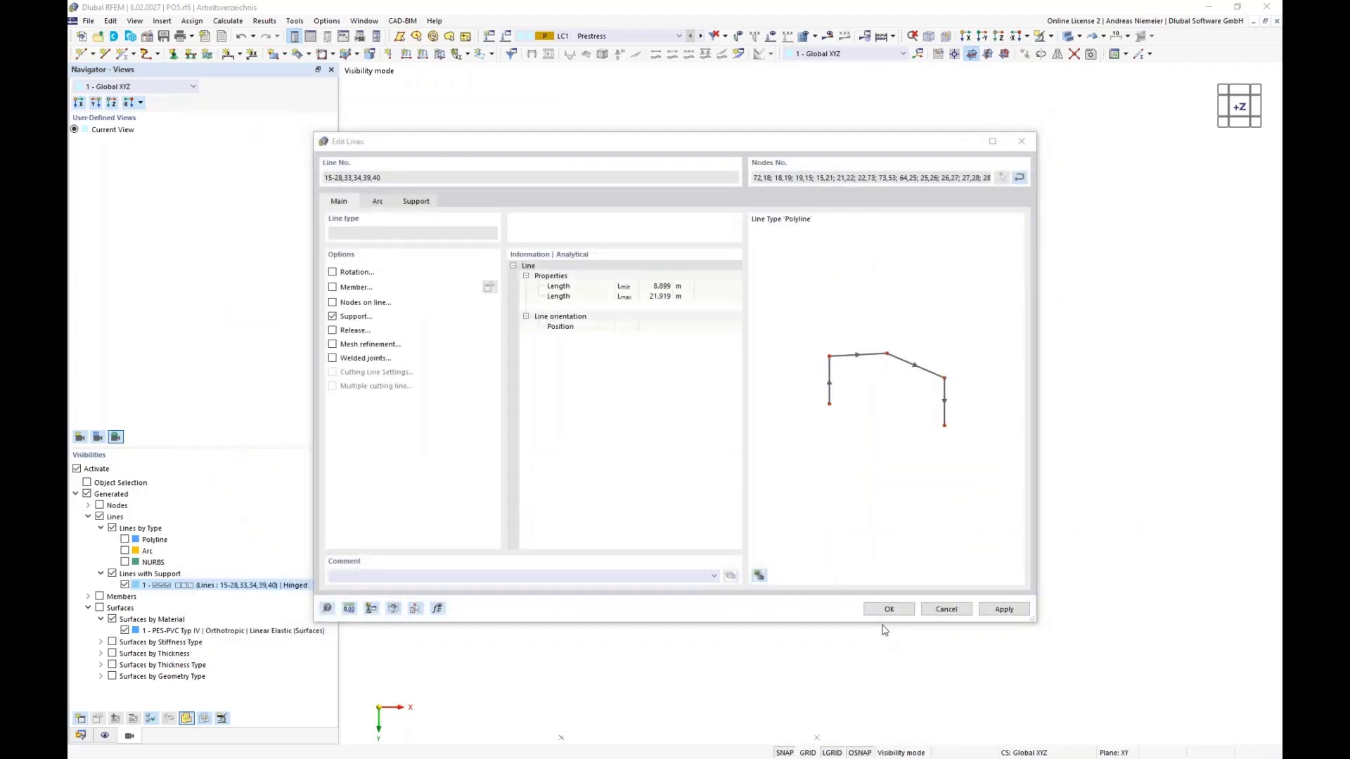
click(890, 611)
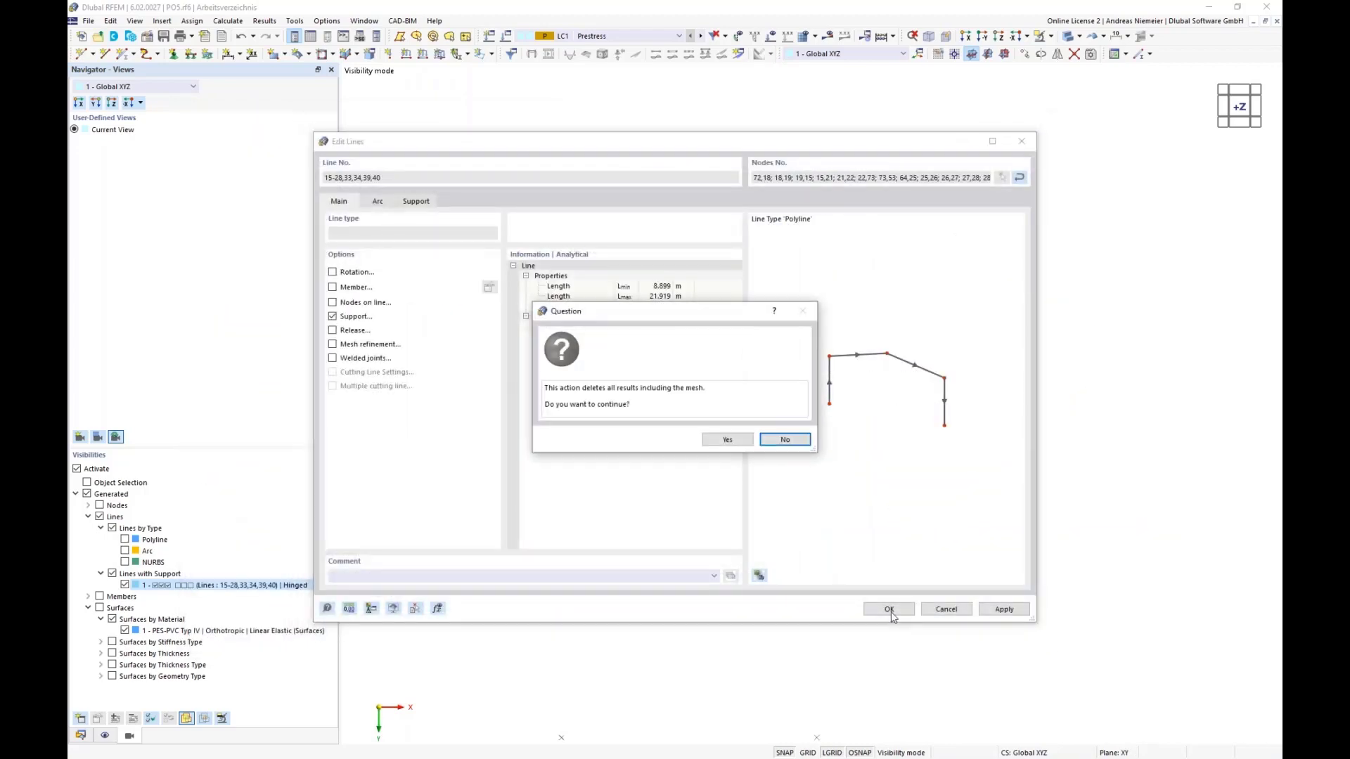
click(725, 441)
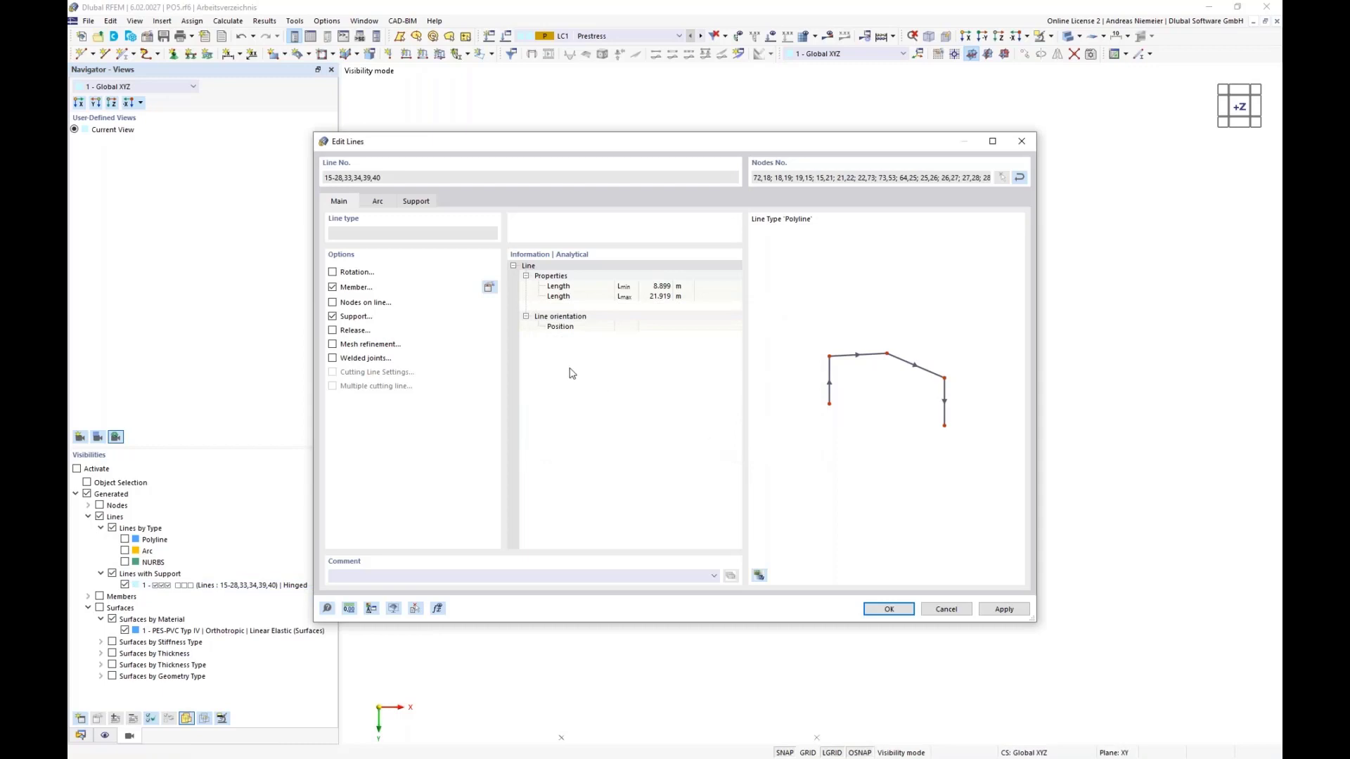
click(890, 610)
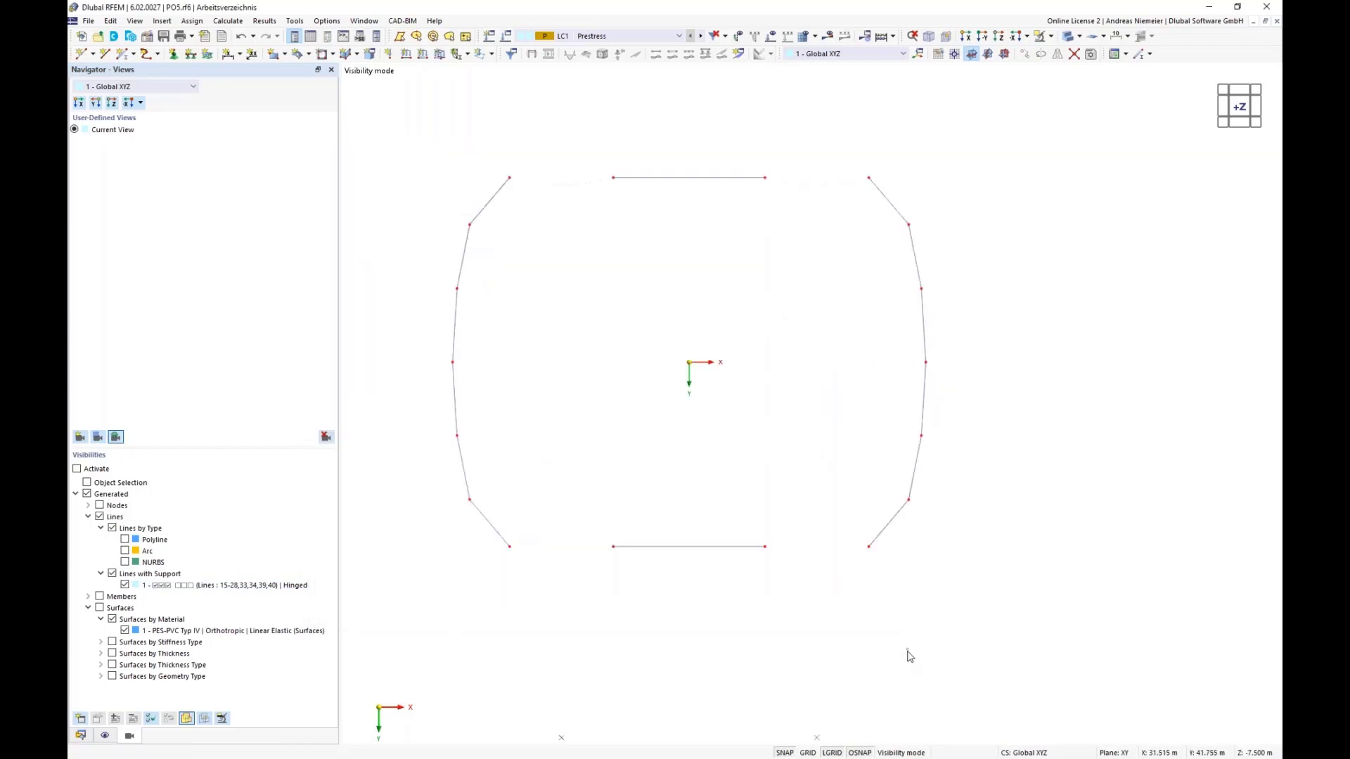
Switch the model display to wireframe
click(1079, 36)
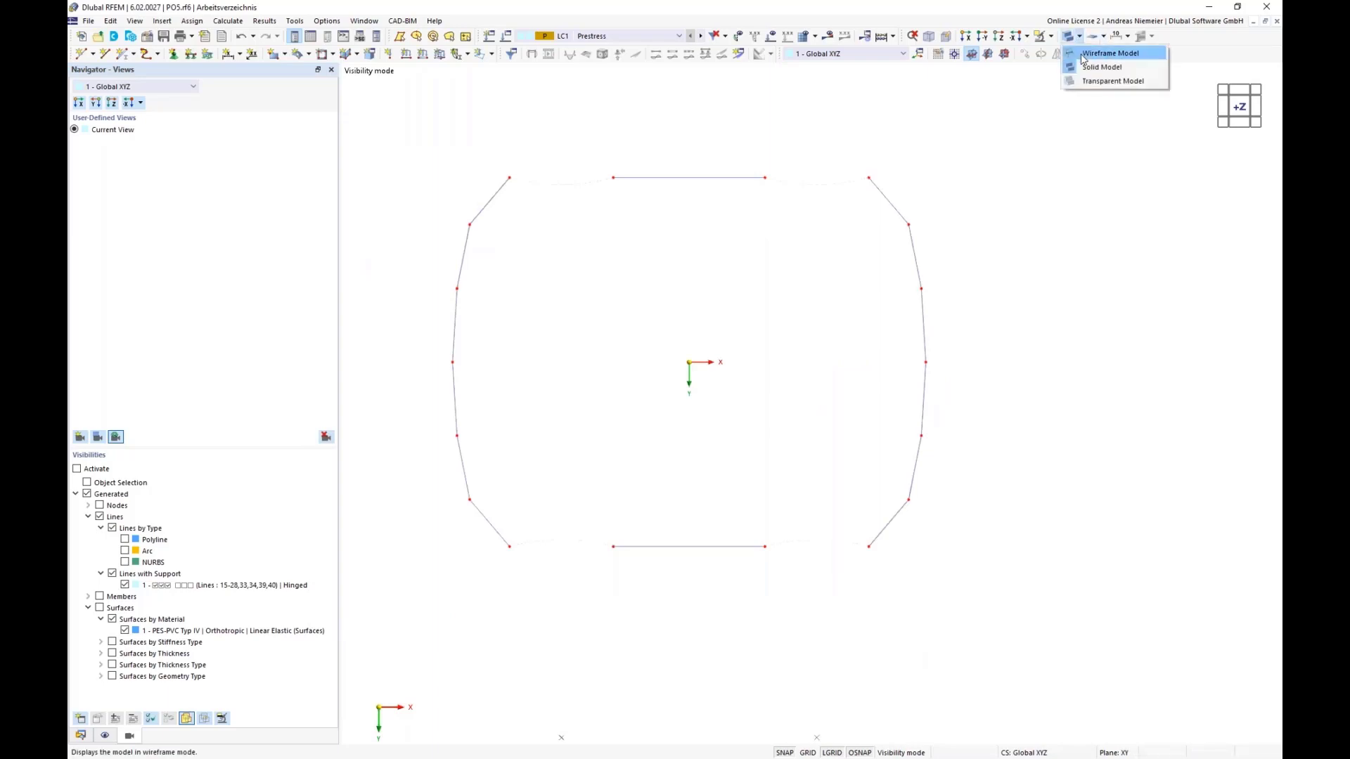
click(1111, 54)
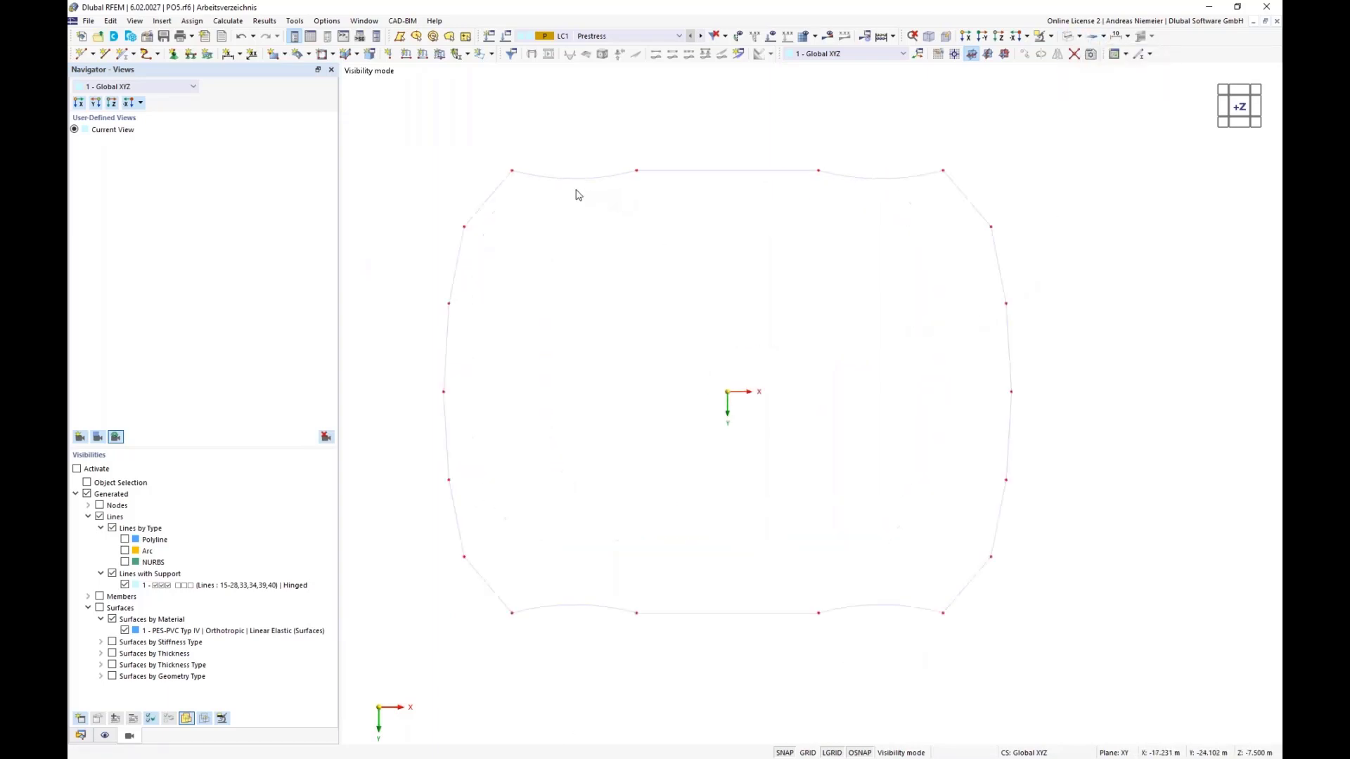
scroll(422, 150, down, 1)
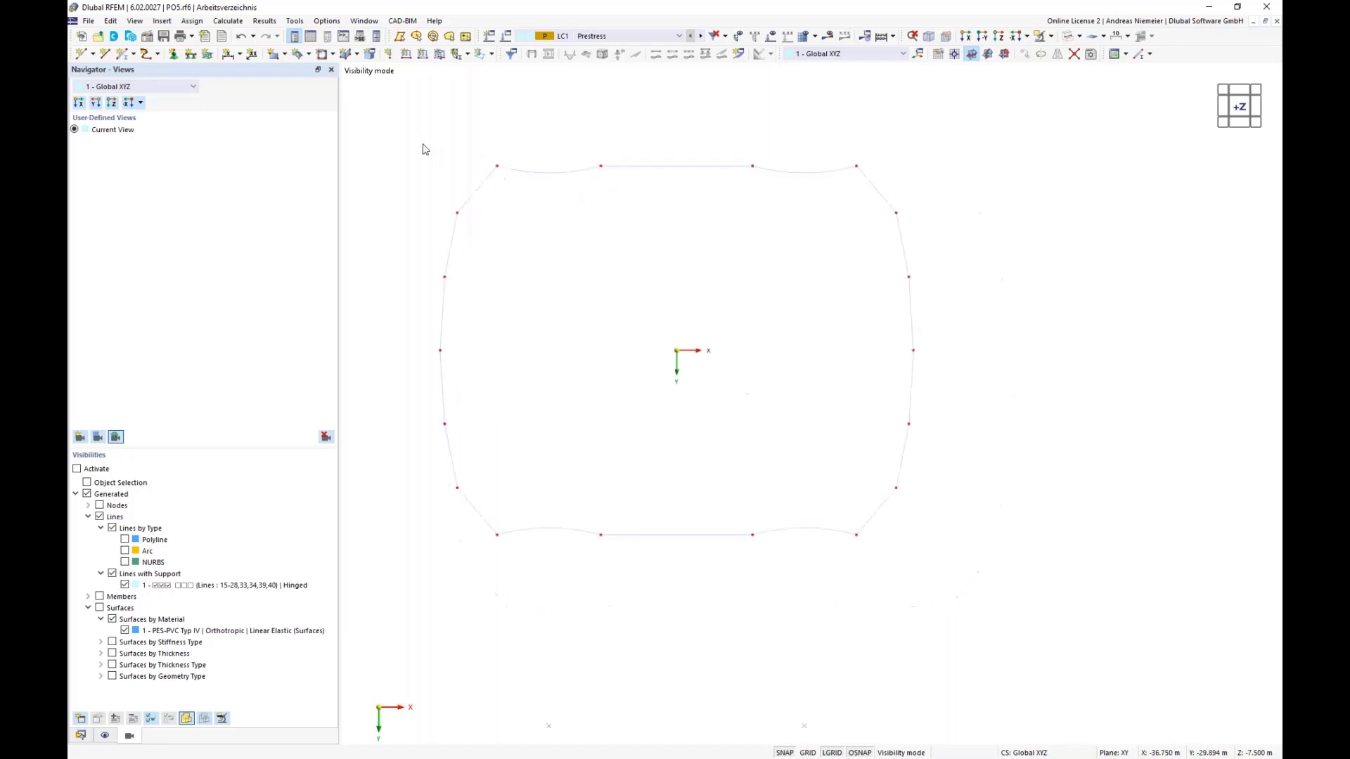
Select all membrane edge lines and remove their line support
drag(377, 114, 960, 588)
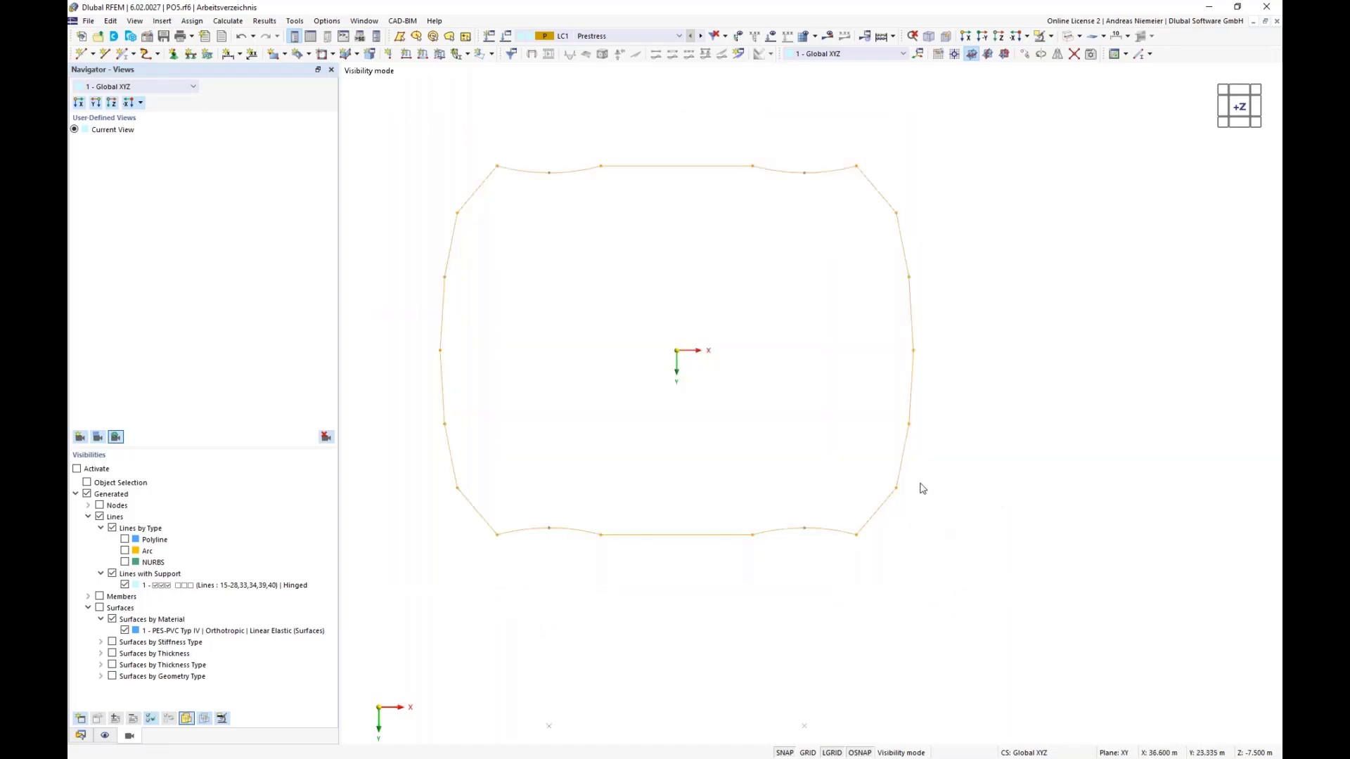
right_click(911, 415)
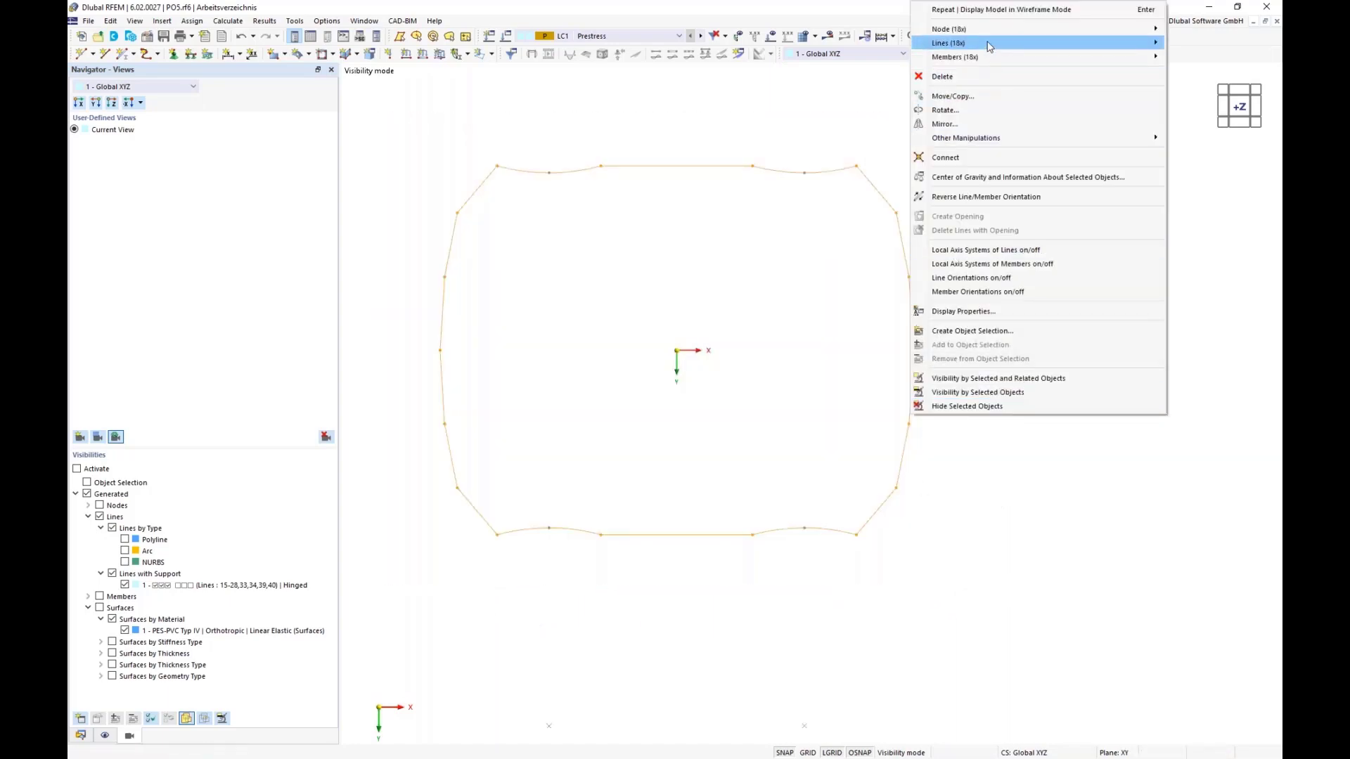
mouse_move(989, 47)
click(850, 36)
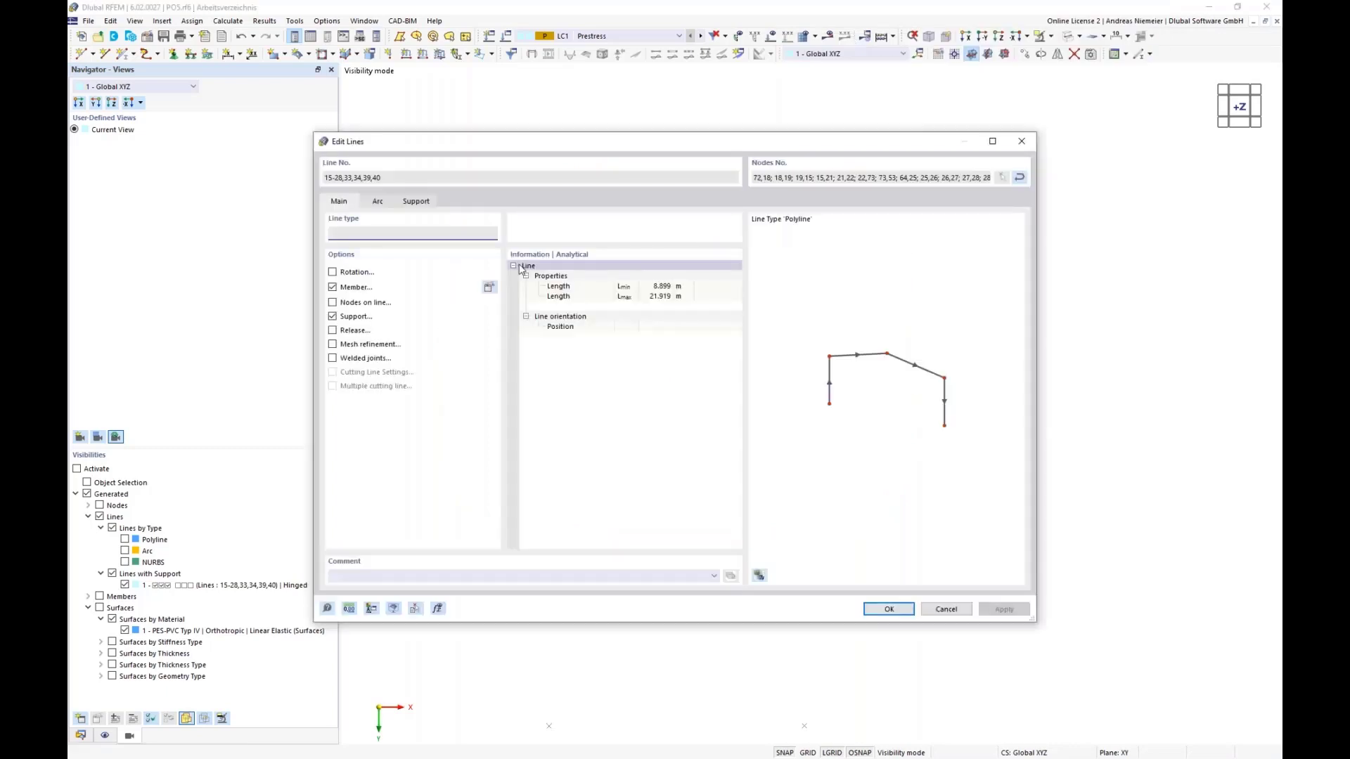
click(333, 318)
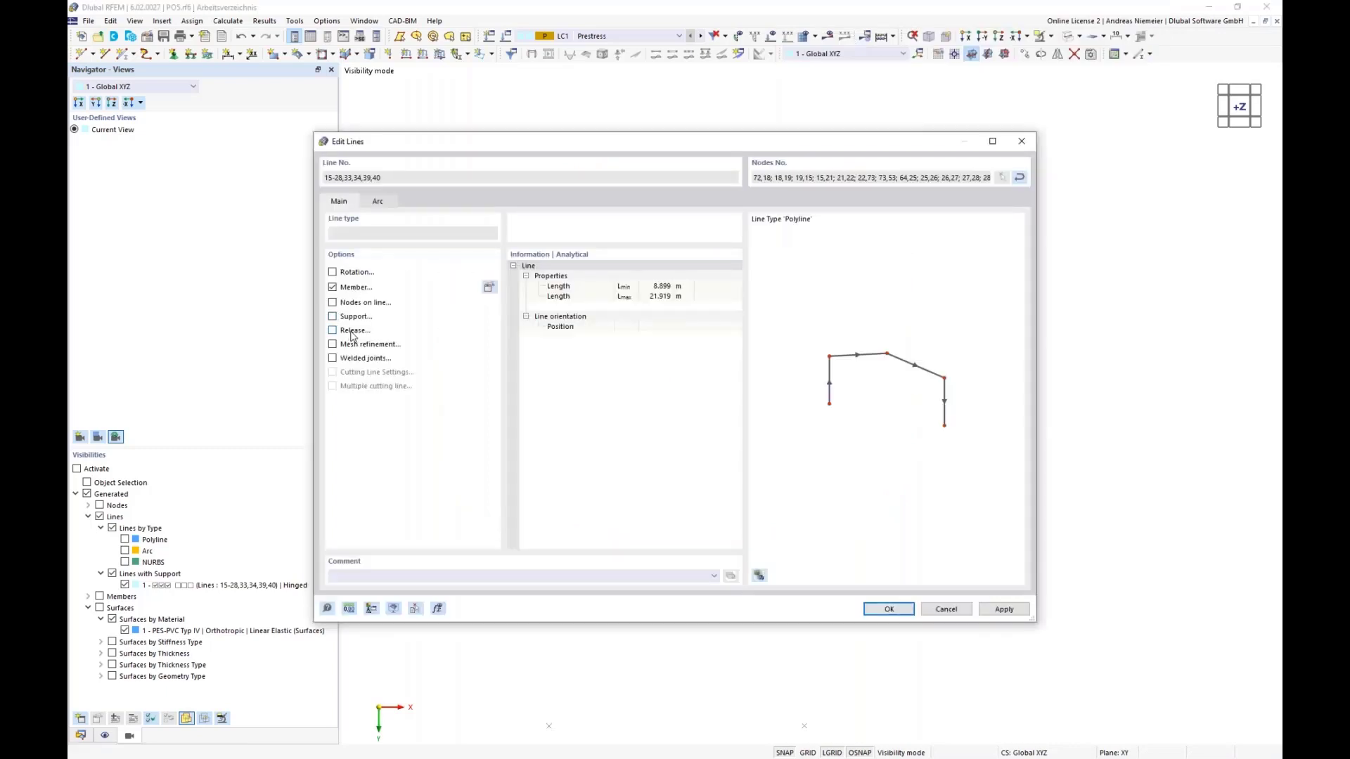
click(888, 609)
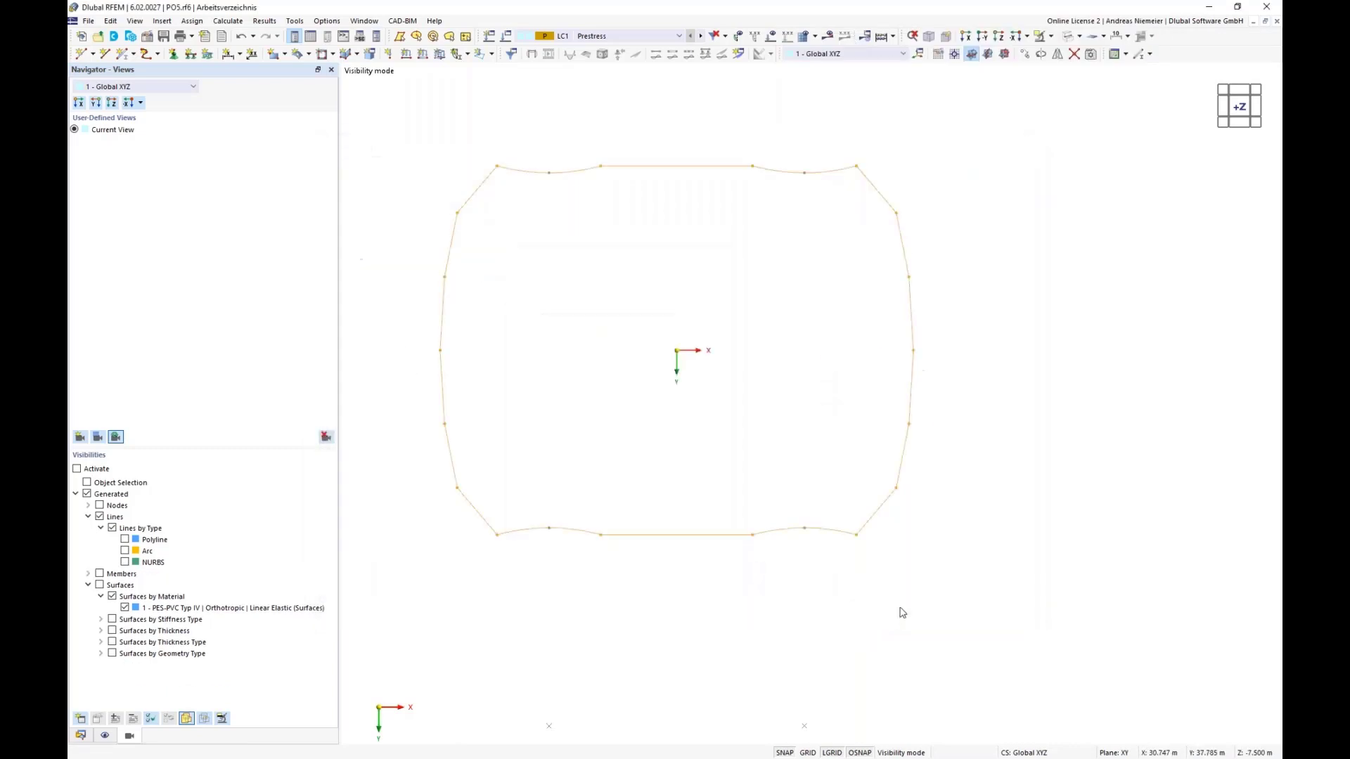
Clear the selection and show the hidden objects in the background behind the edge cables
right_click(1099, 273)
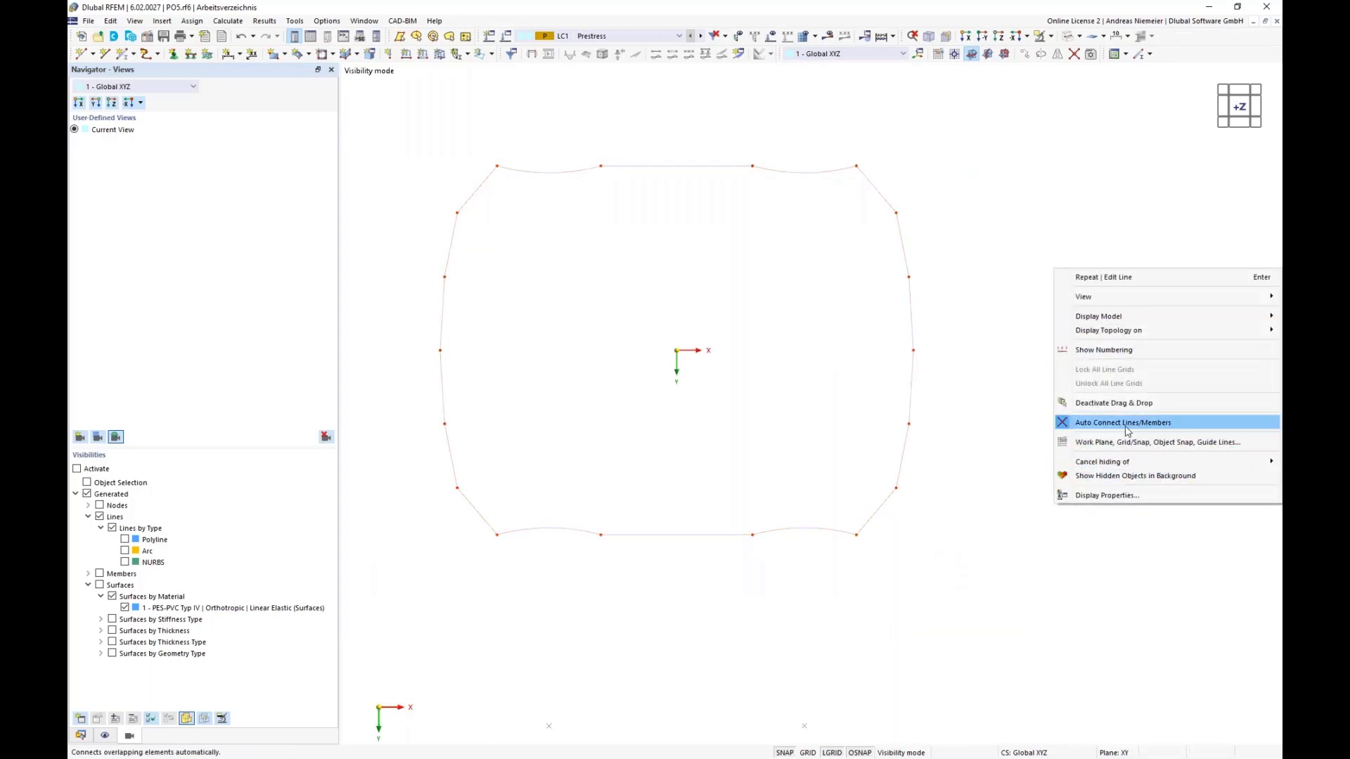
click(1114, 476)
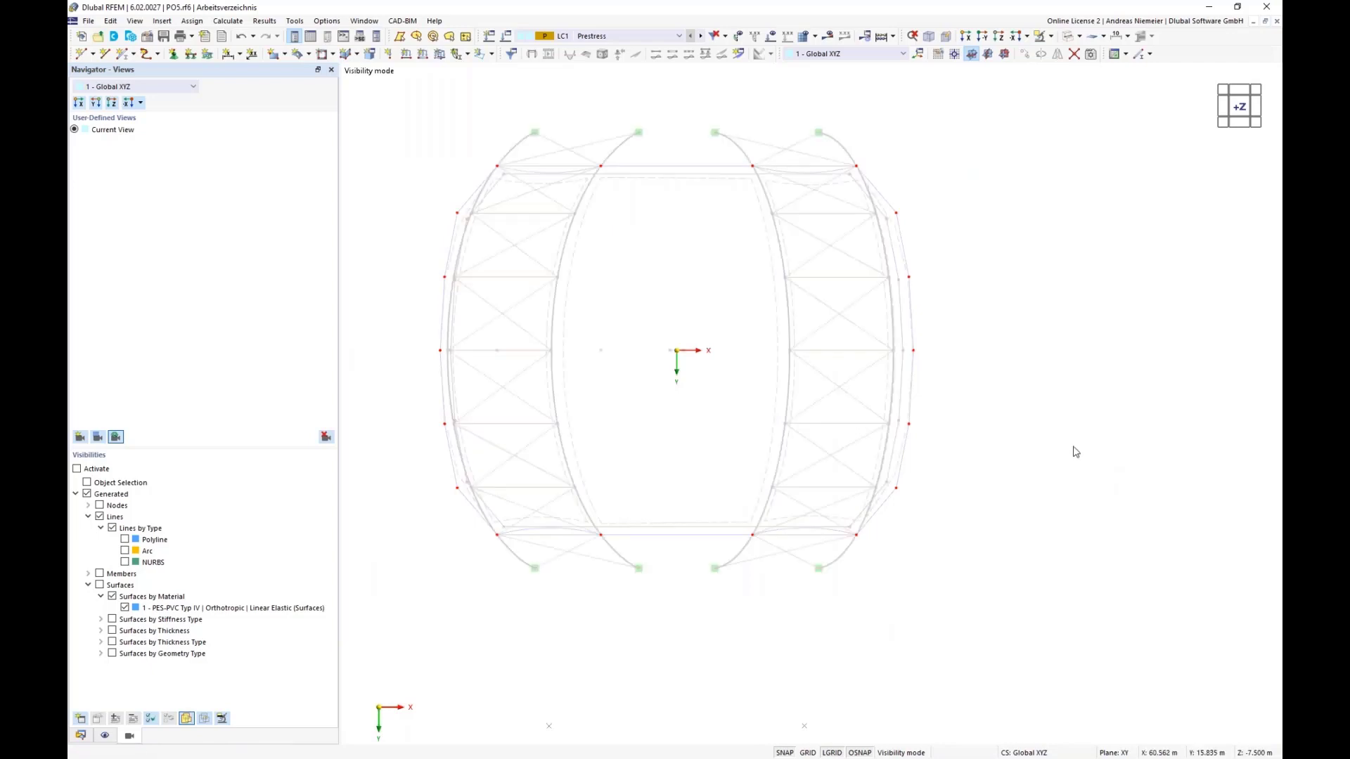
scroll(544, 181, up, 2)
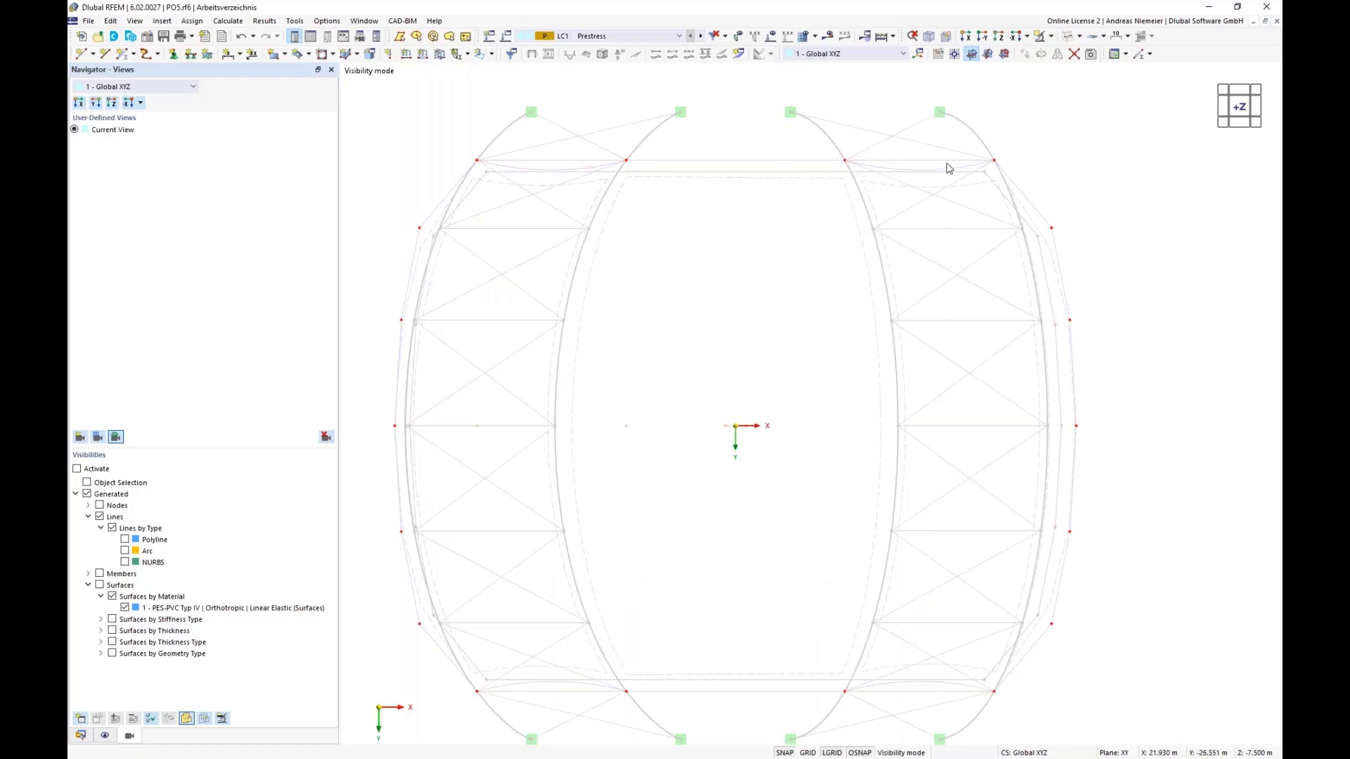
scroll(791, 383, down, 1)
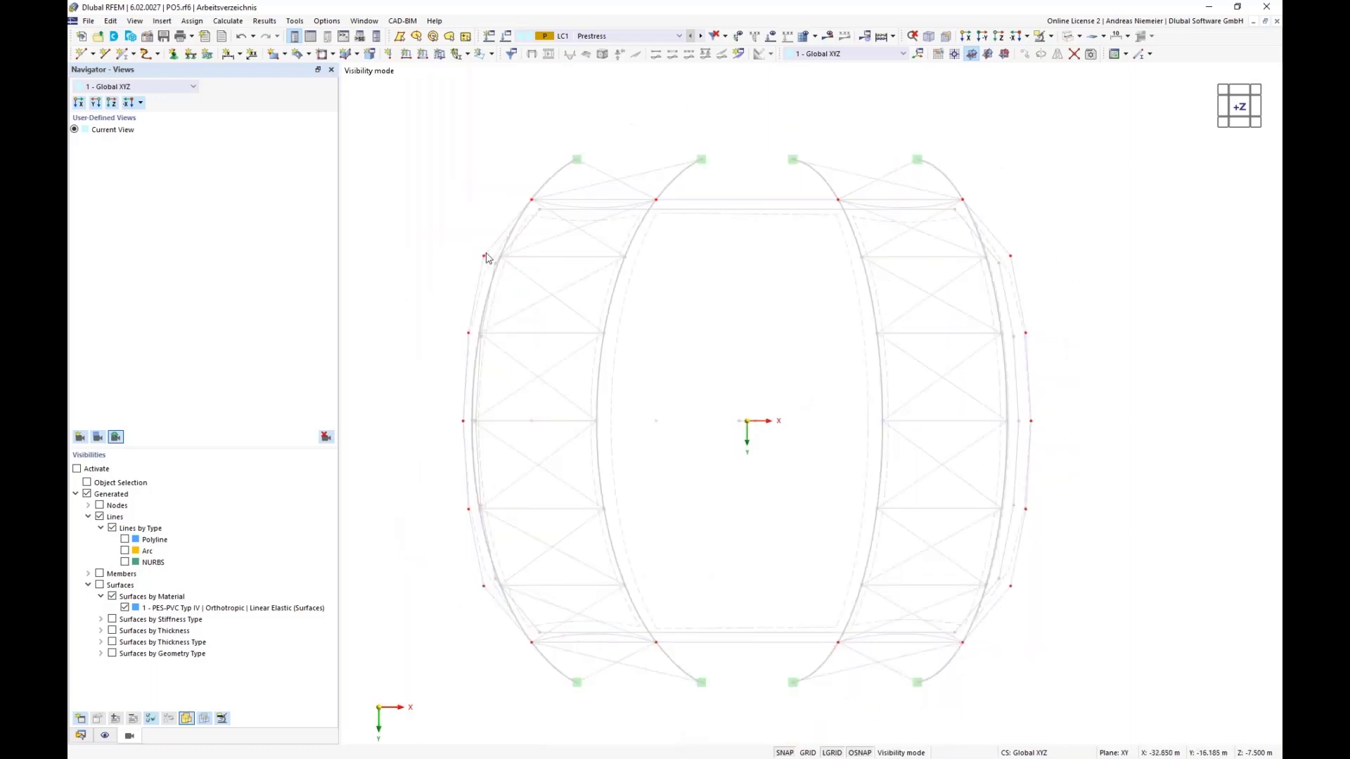
Assign the Hinged nodal support to the five intermediate nodes on each of the two curved side edges of the membrane
mouse_move(416, 237)
mouse_down()
mouse_move(835, 470)
mouse_move(1067, 637)
mouse_move(1086, 636)
mouse_up()
right_click(1013, 591)
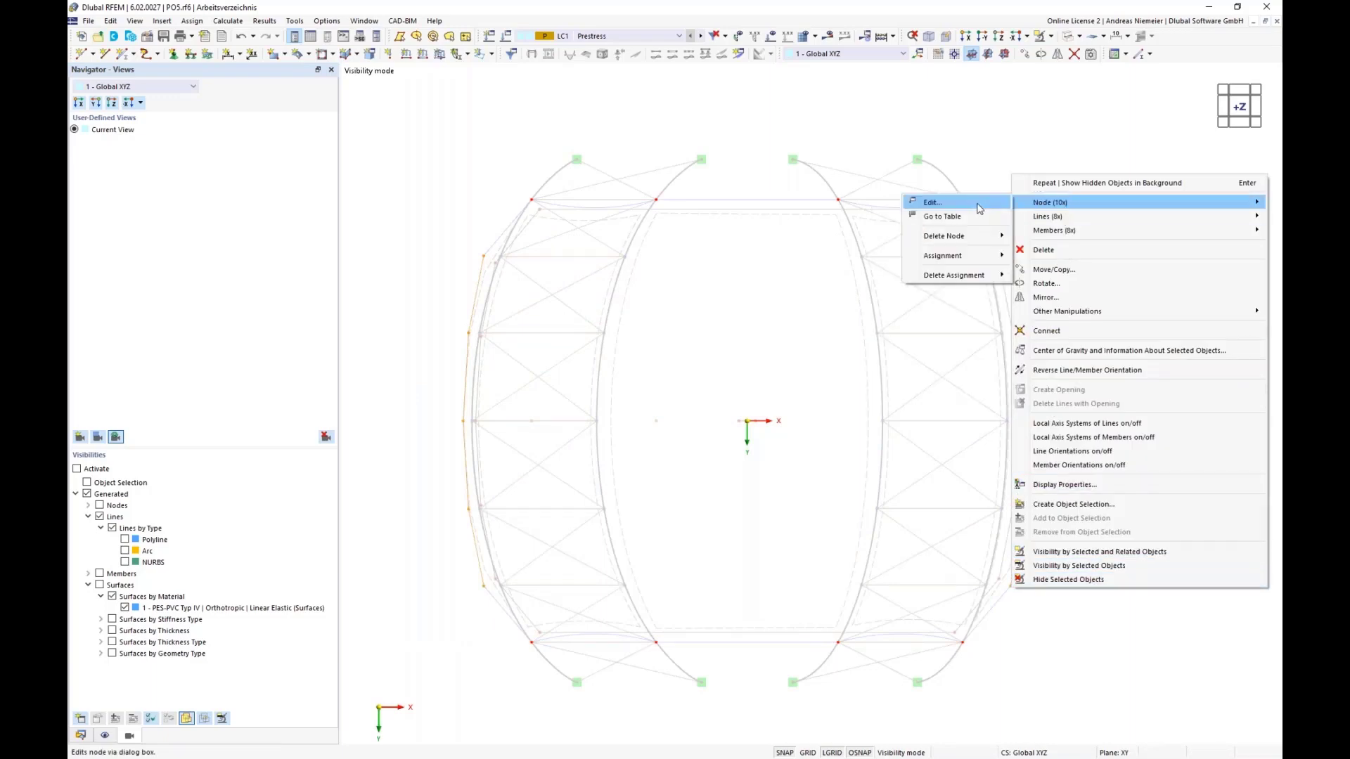
click(977, 203)
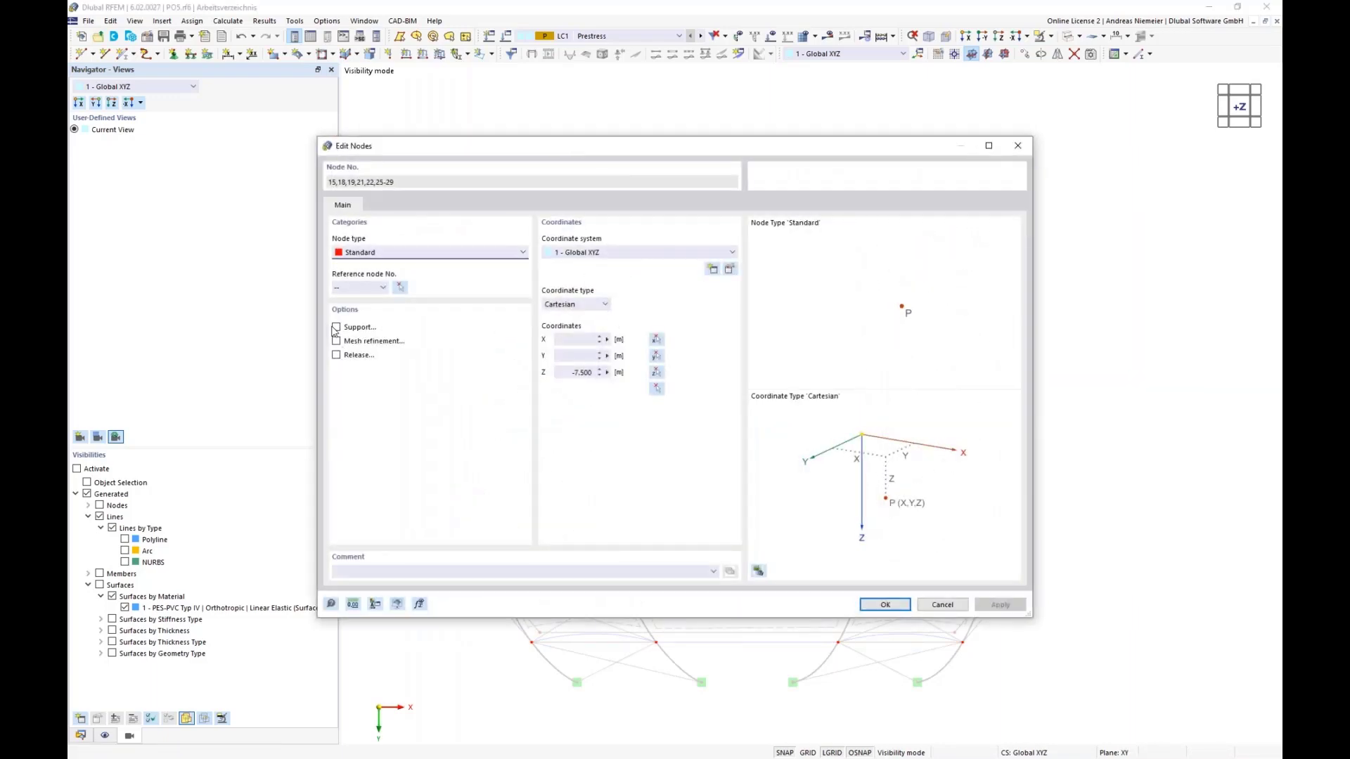
click(336, 328)
click(381, 204)
click(394, 253)
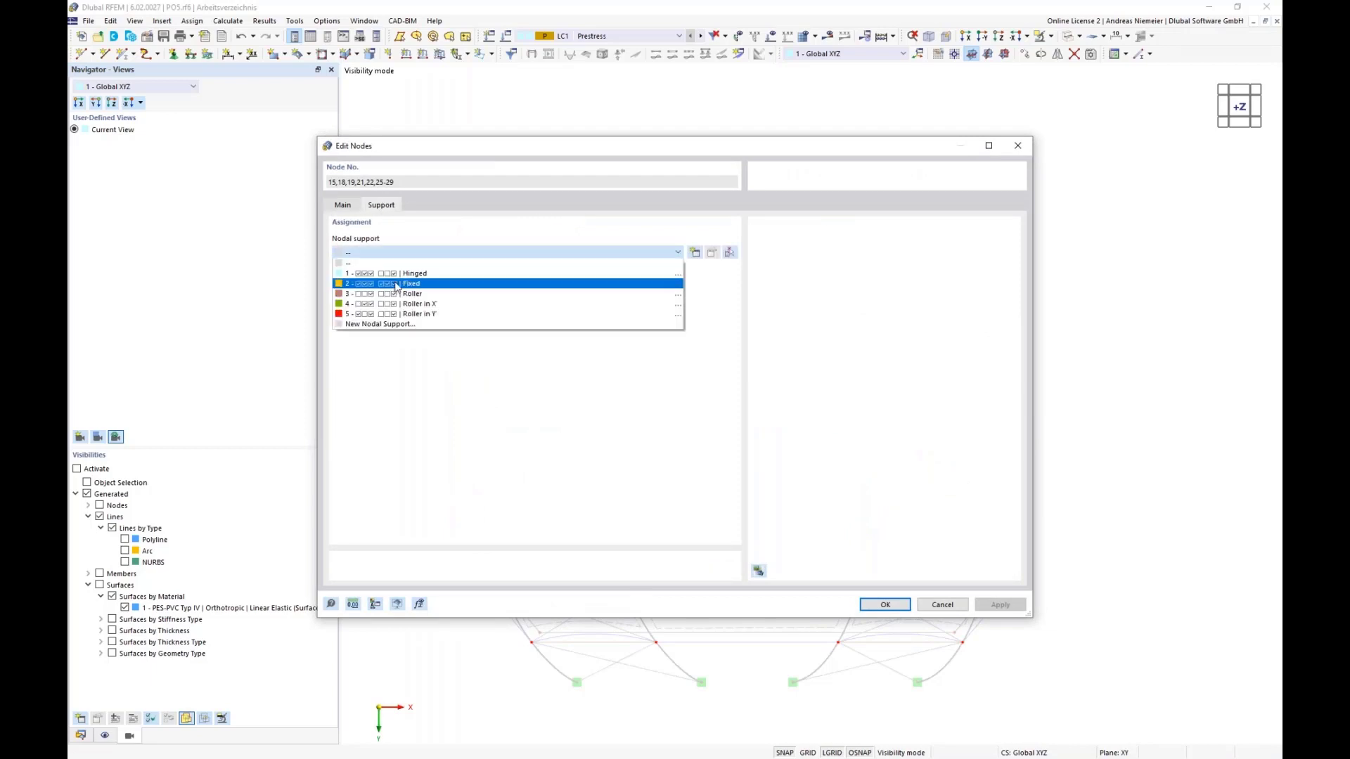
click(404, 274)
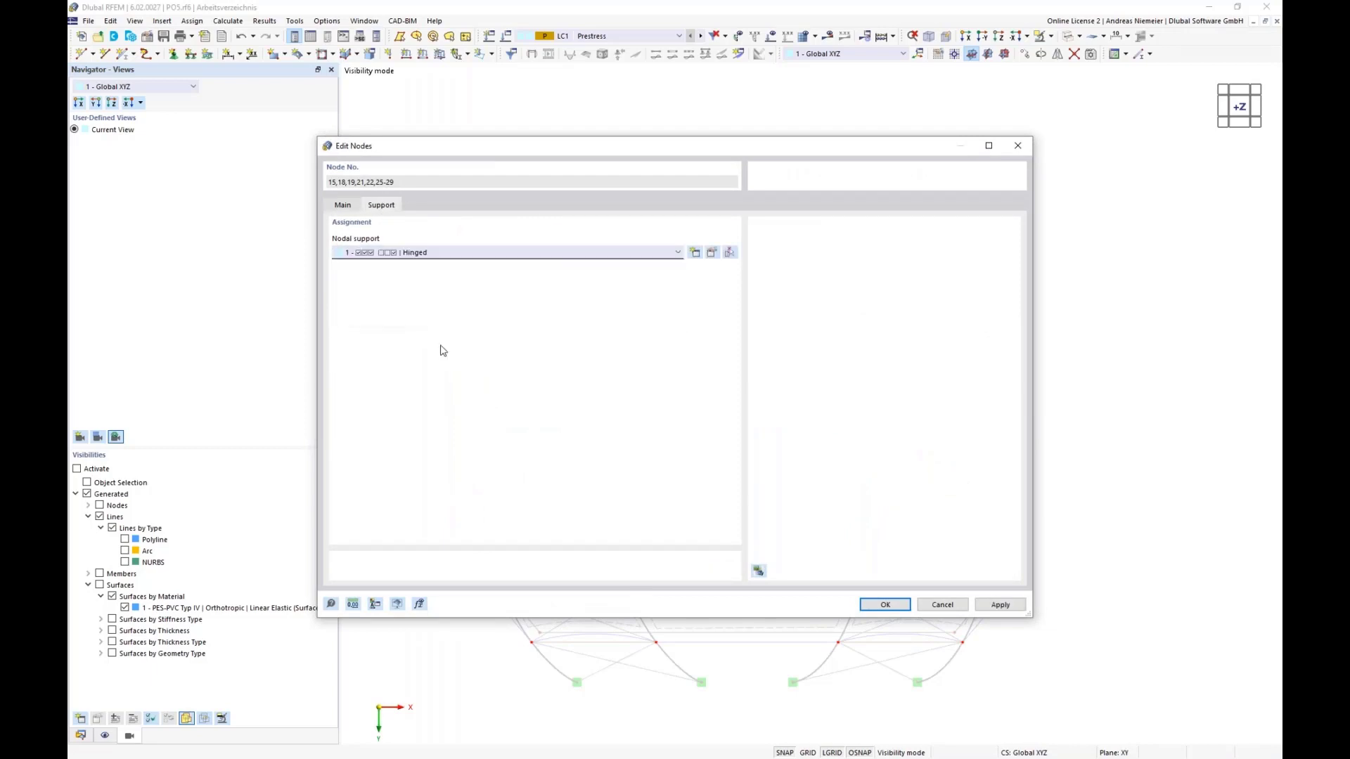
click(883, 604)
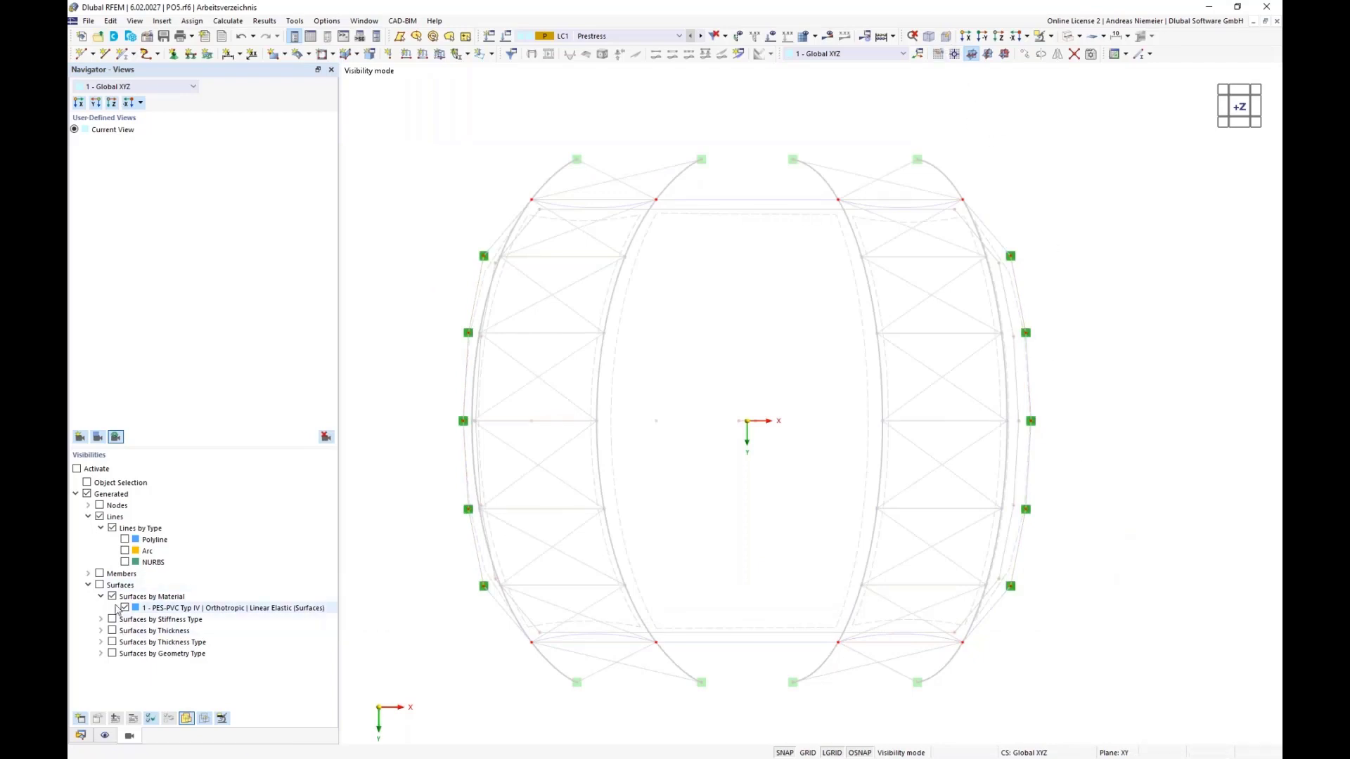
Limit the visible objects to the cable-type members, excluding lines, and stop showing hidden objects in the background
click(87, 574)
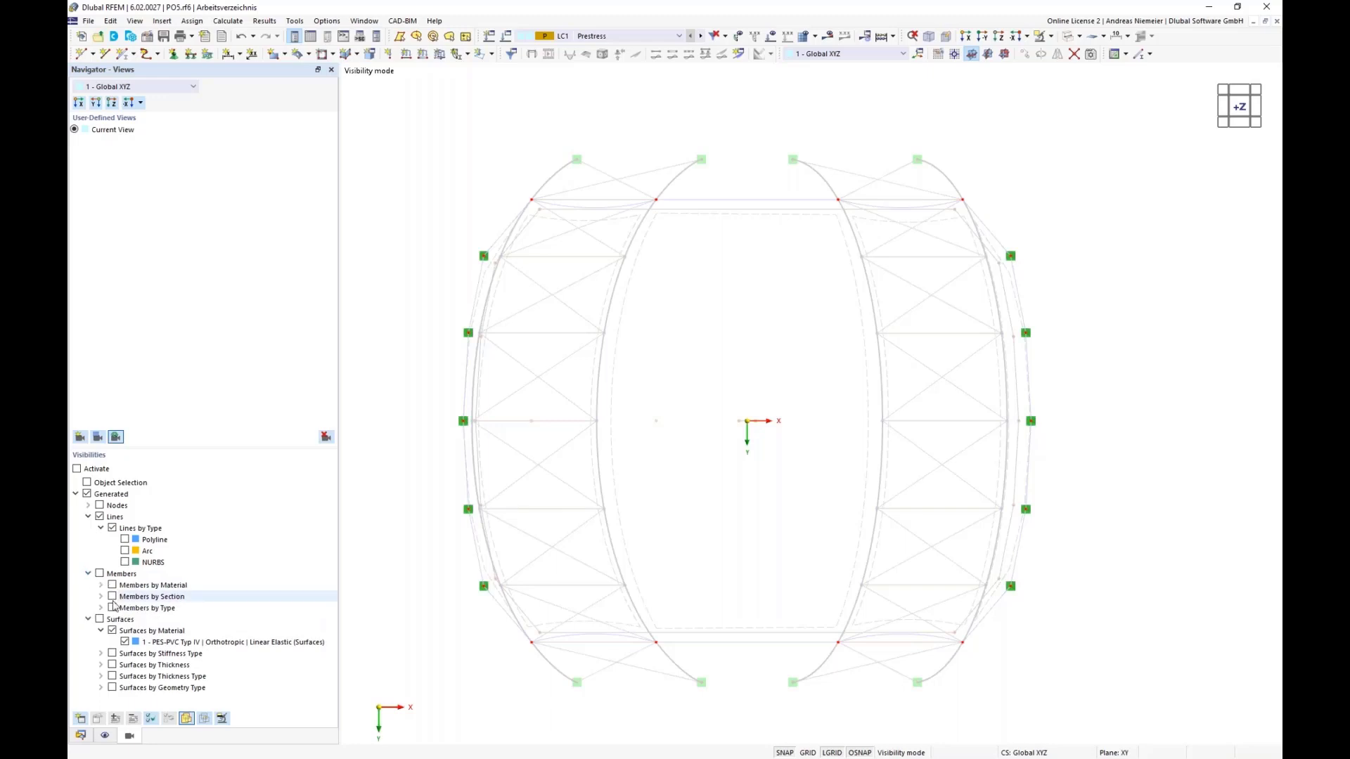
click(101, 608)
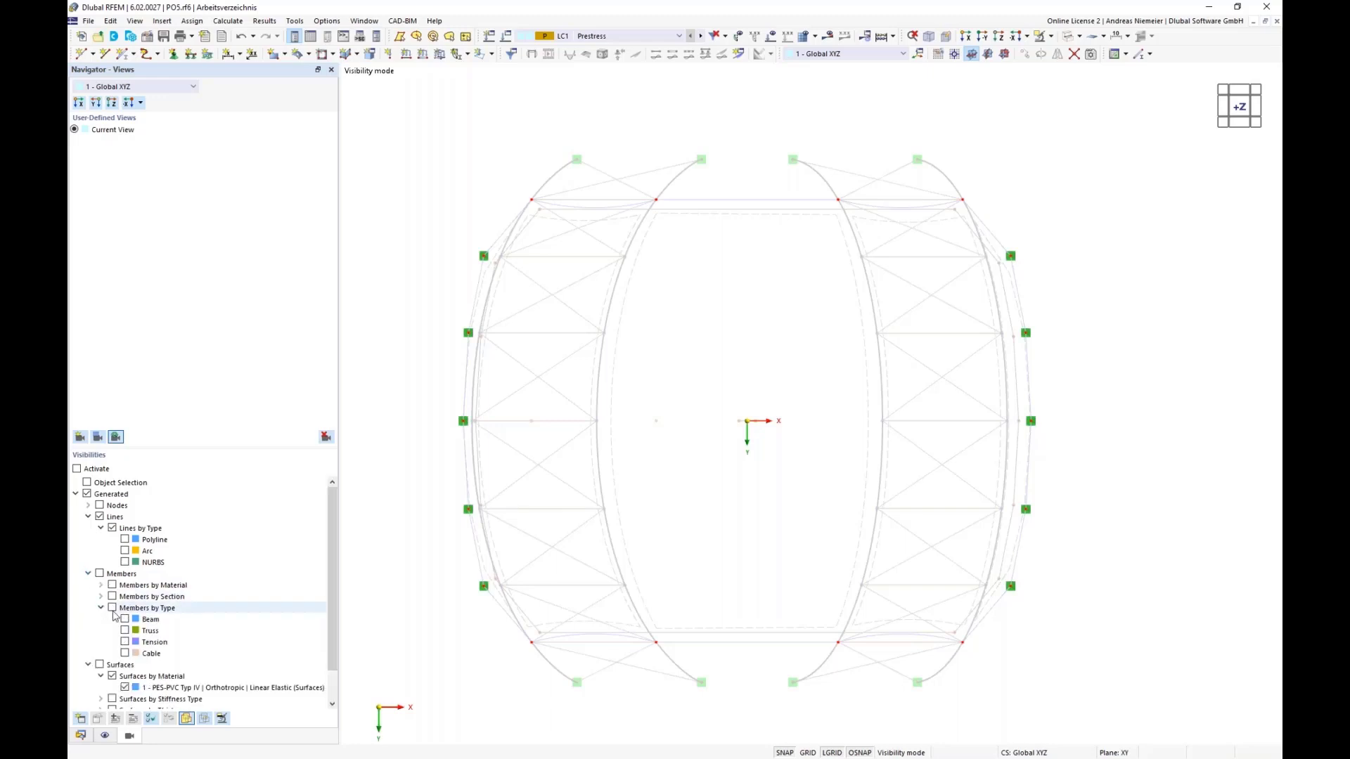
click(125, 653)
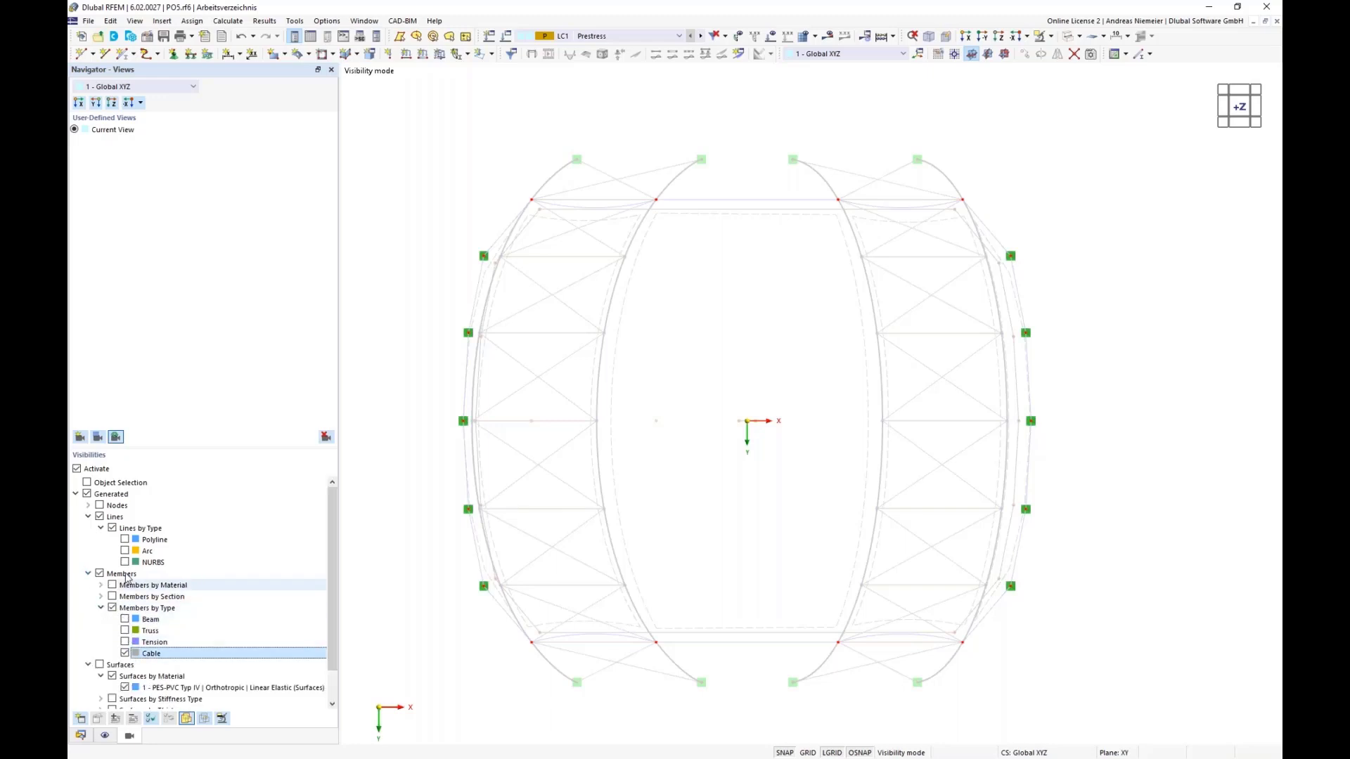
click(99, 517)
right_click(404, 276)
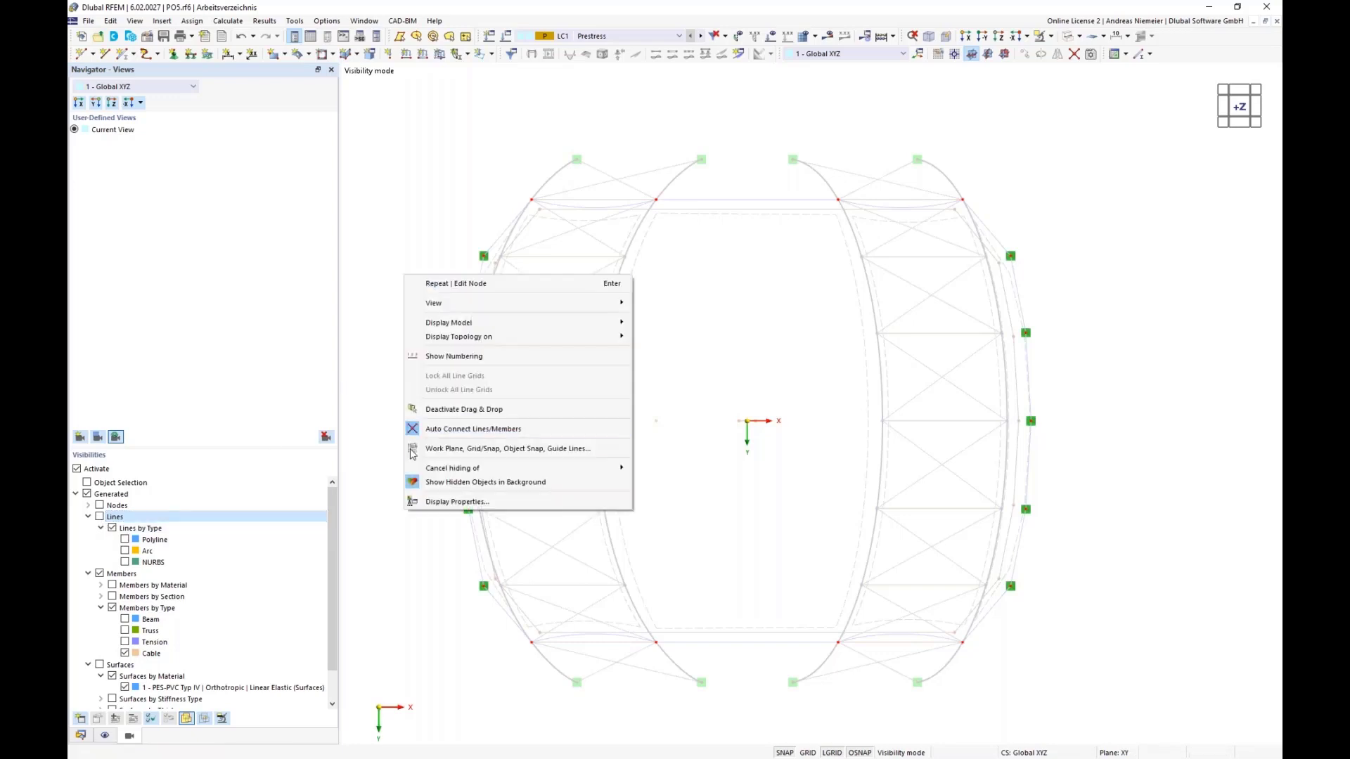
click(450, 482)
middle_drag(669, 419, 681, 347)
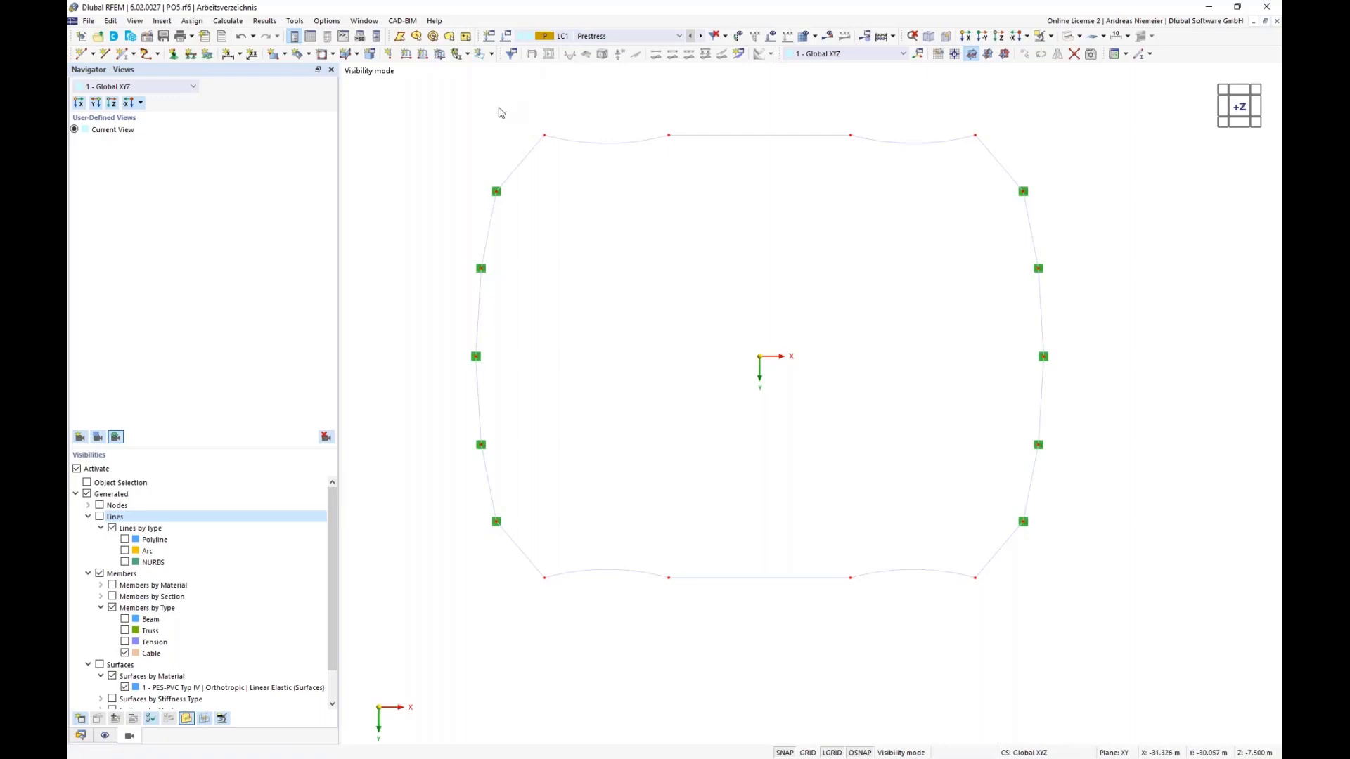
Create a member load in LC1 Prestress with the load type Form-Finding and the Geometric definition type
click(423, 54)
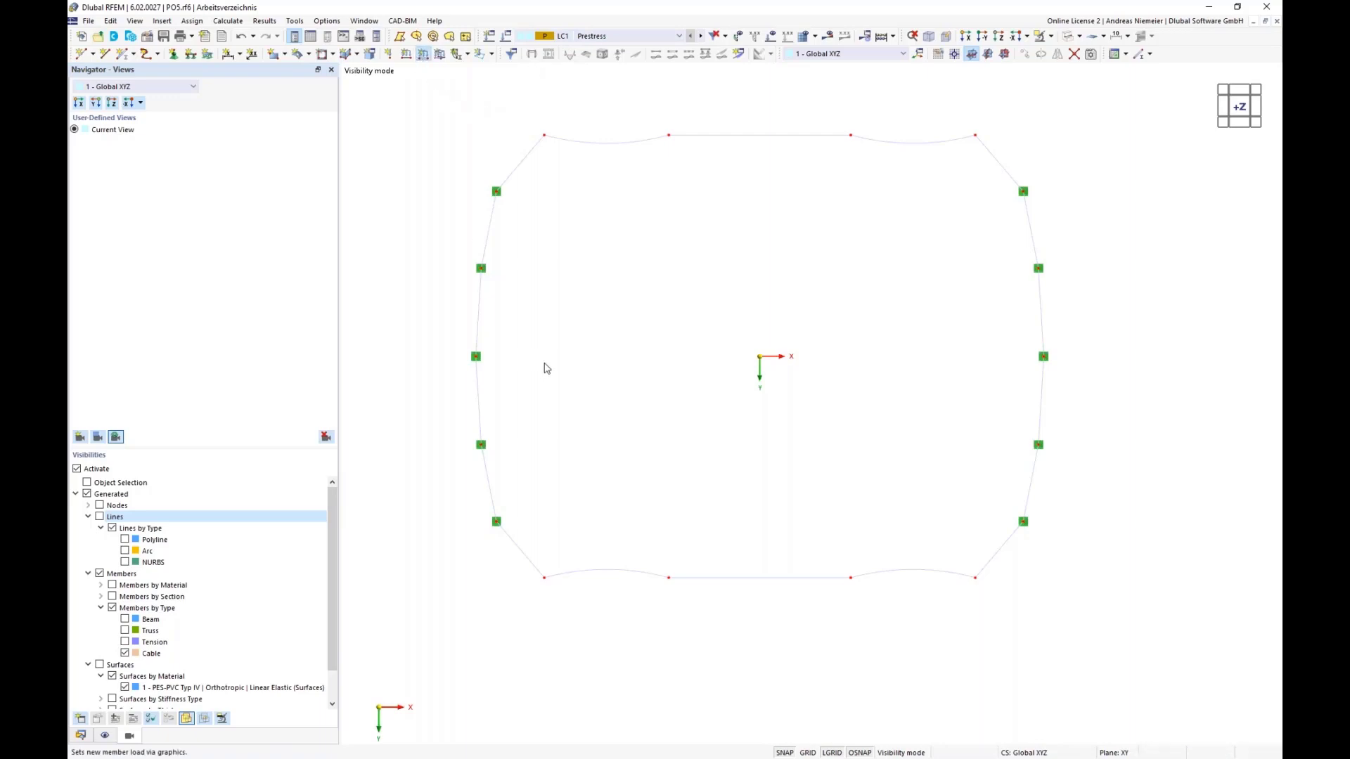
click(414, 263)
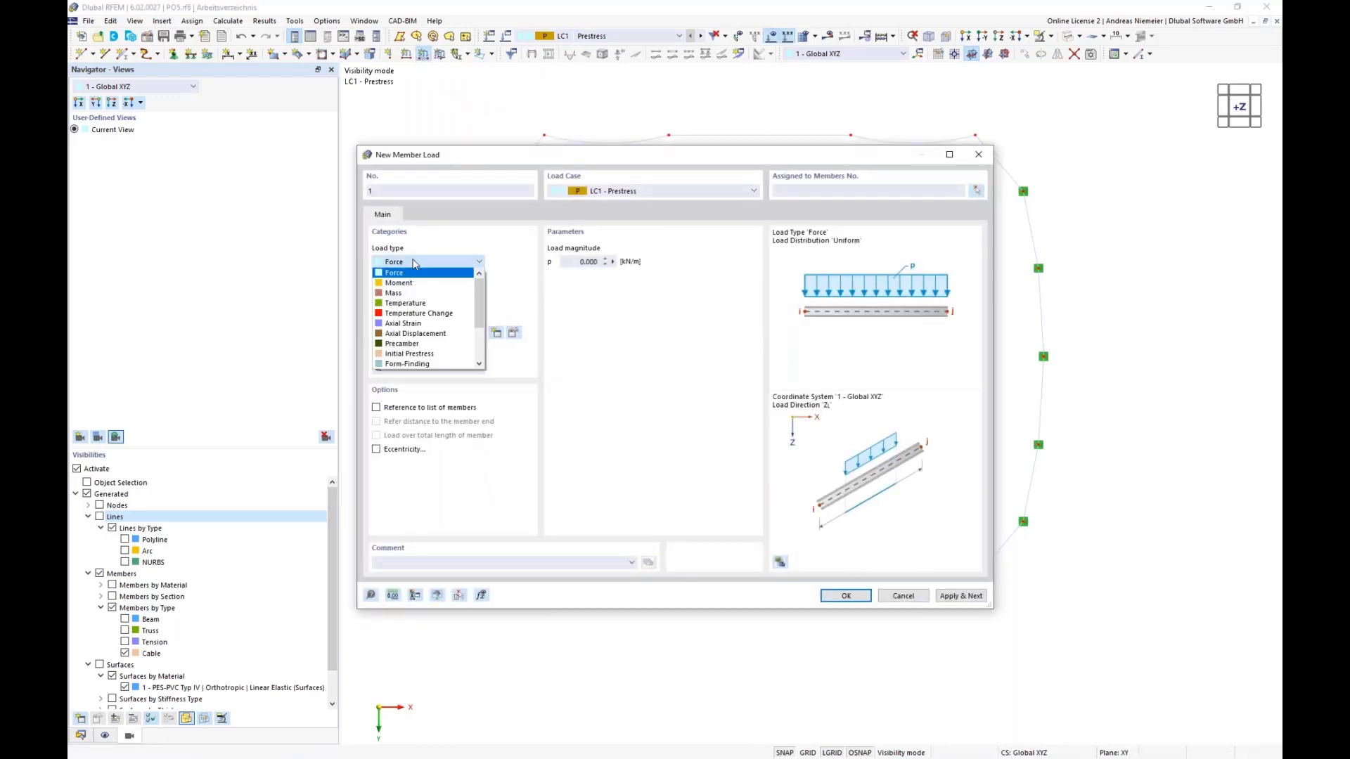
click(406, 344)
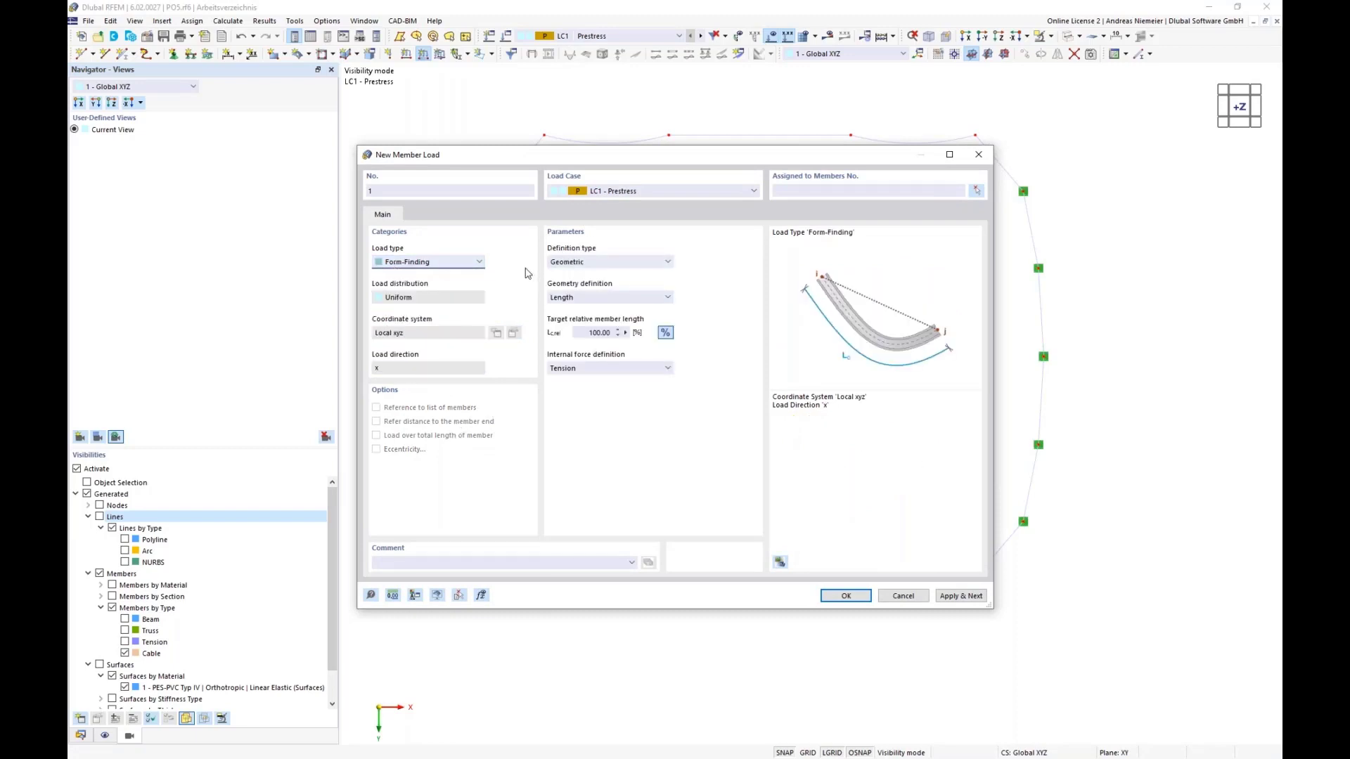
click(597, 266)
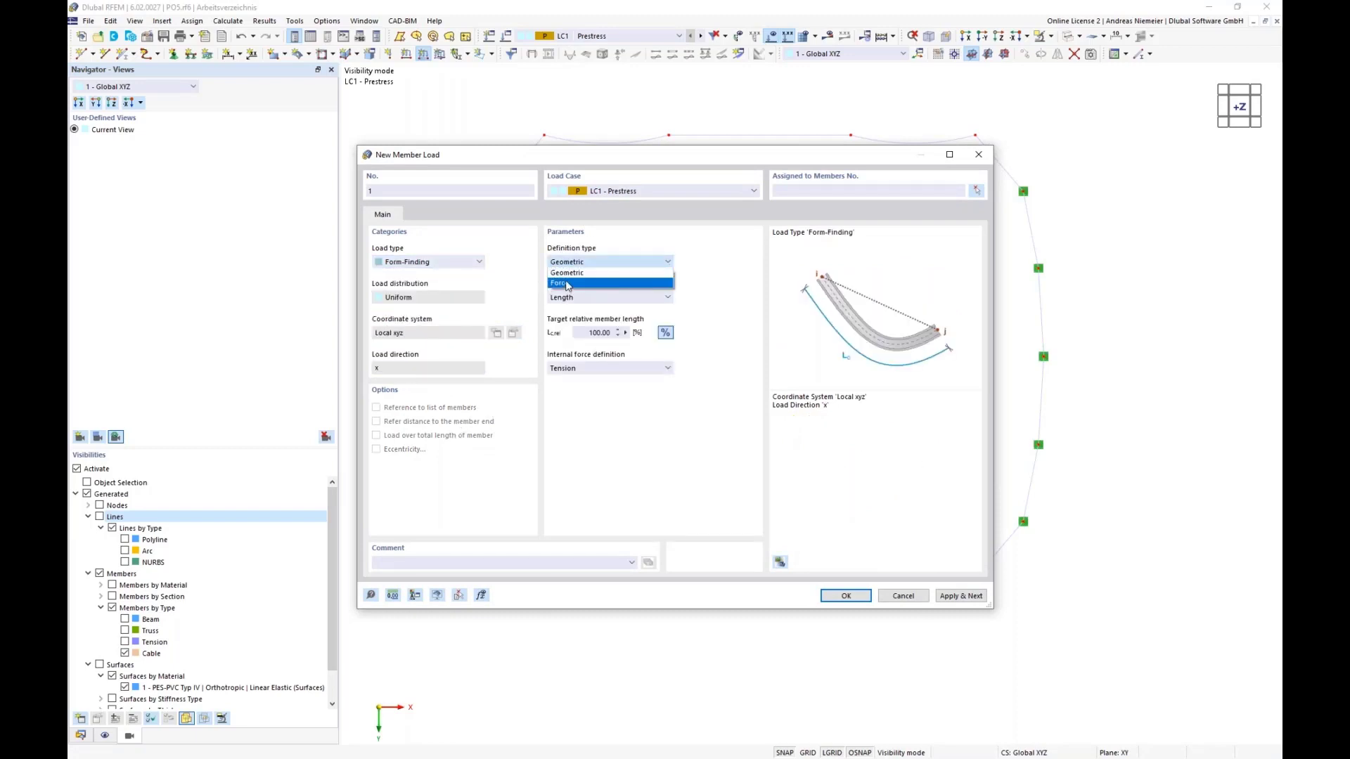
click(569, 285)
click(598, 263)
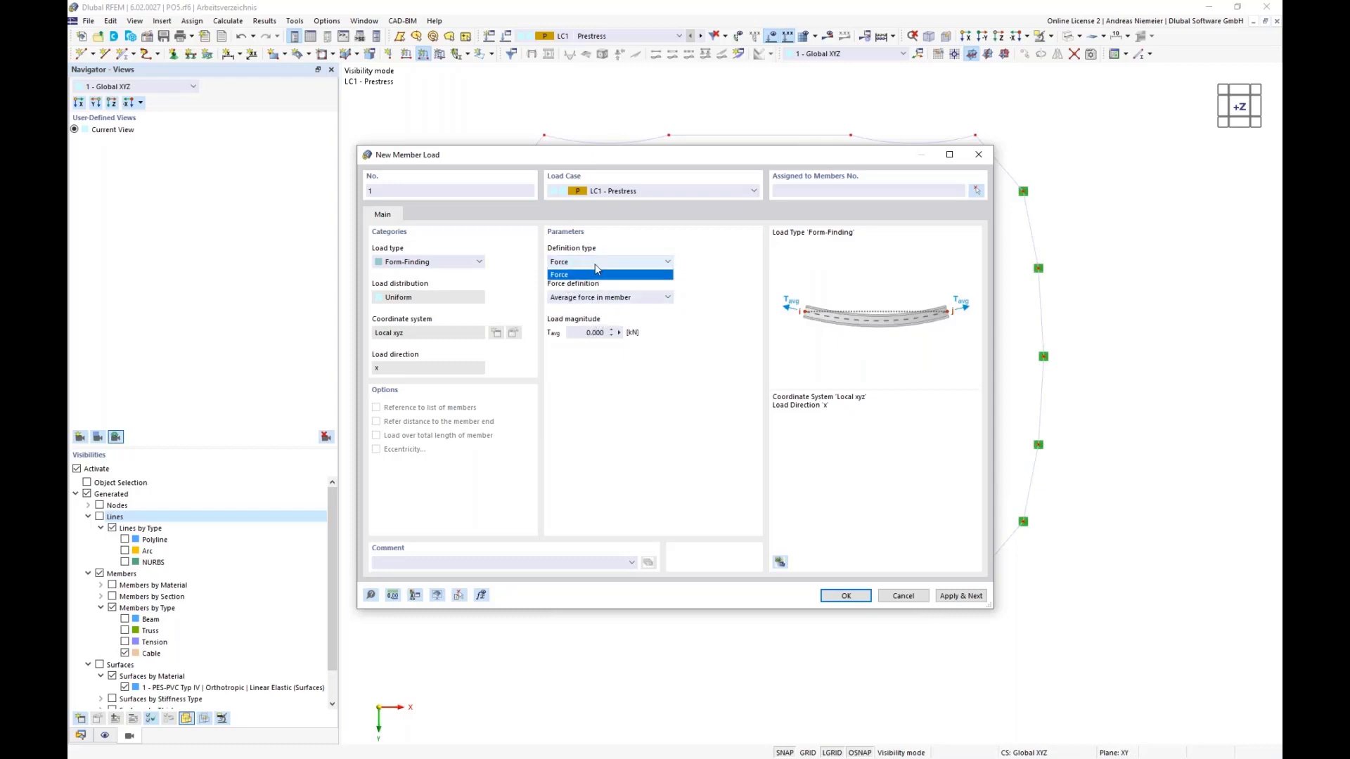
click(593, 280)
Define the form-finding load by an absolute member sag of 1 m and assign it to all edge cables
click(592, 297)
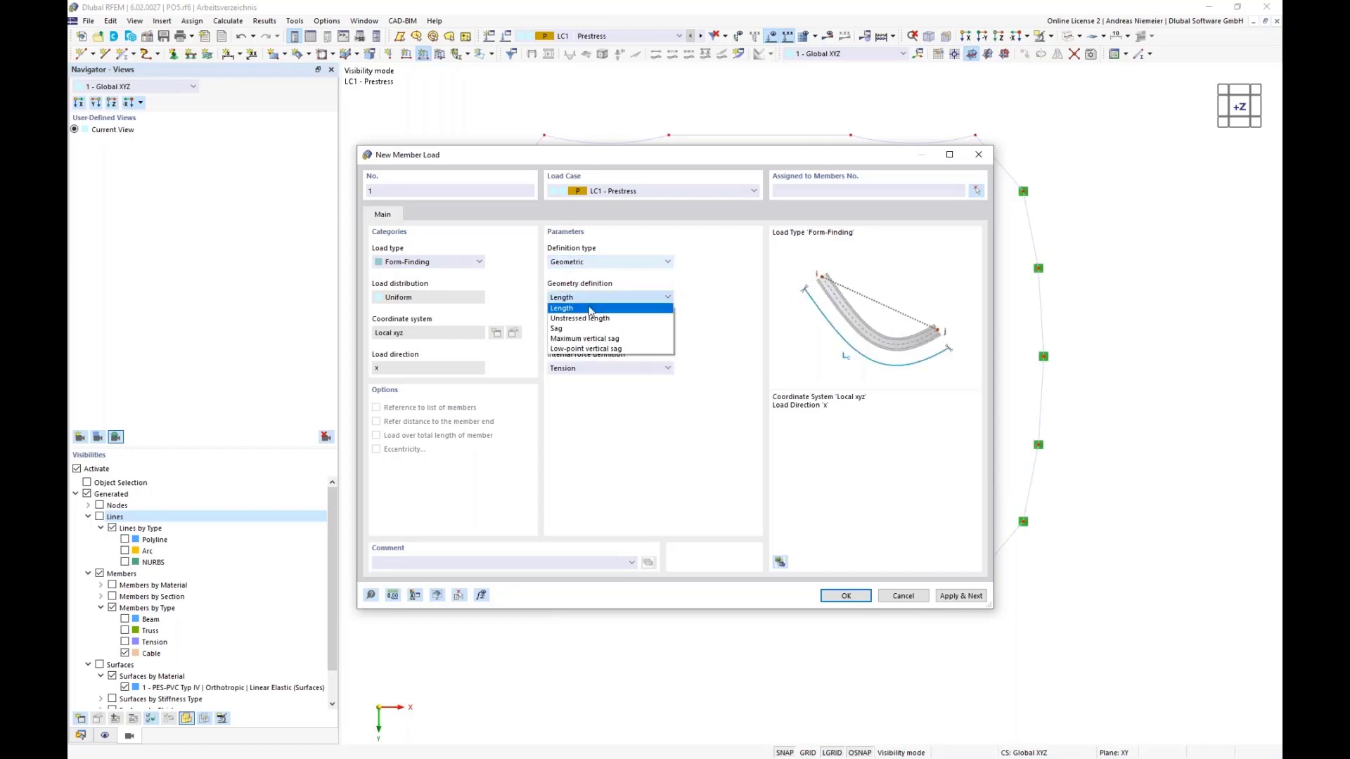
click(583, 318)
click(666, 335)
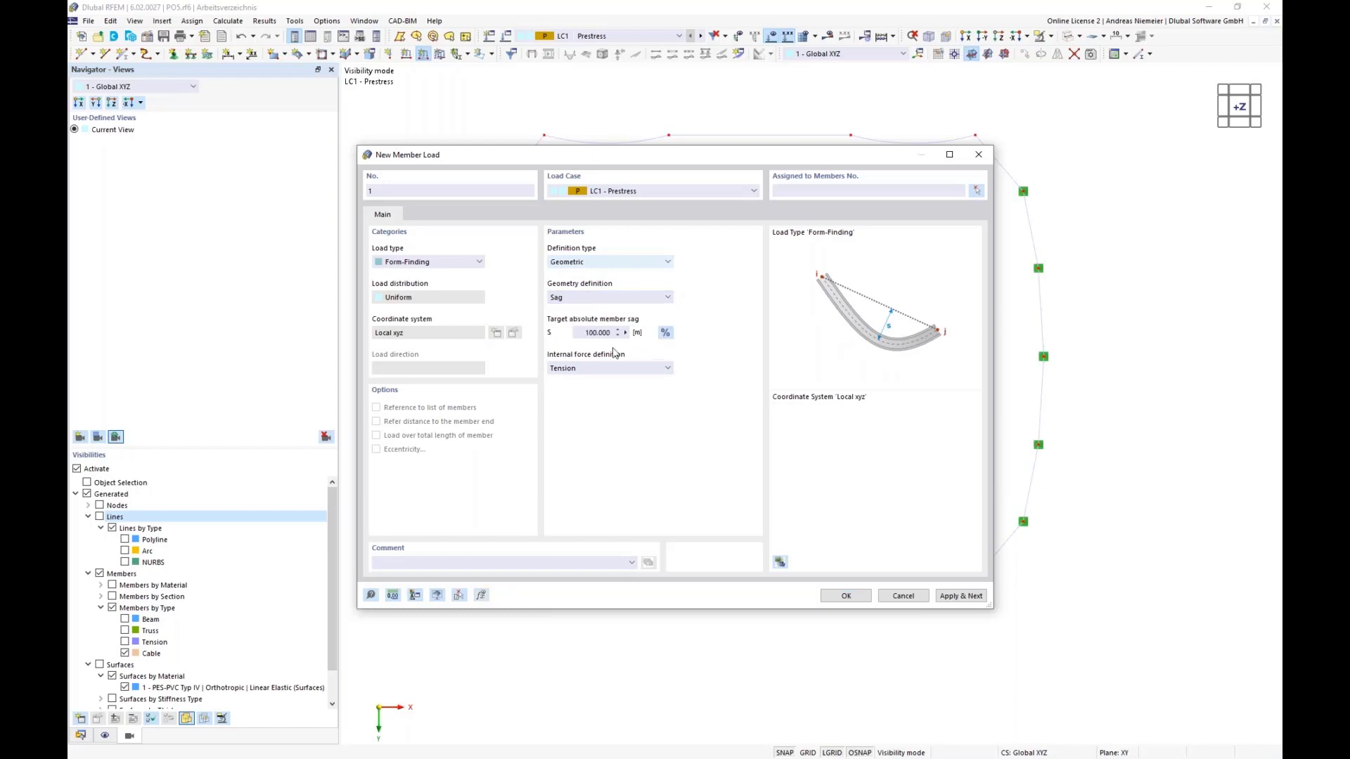
double_click(579, 335)
text(1)
click(846, 596)
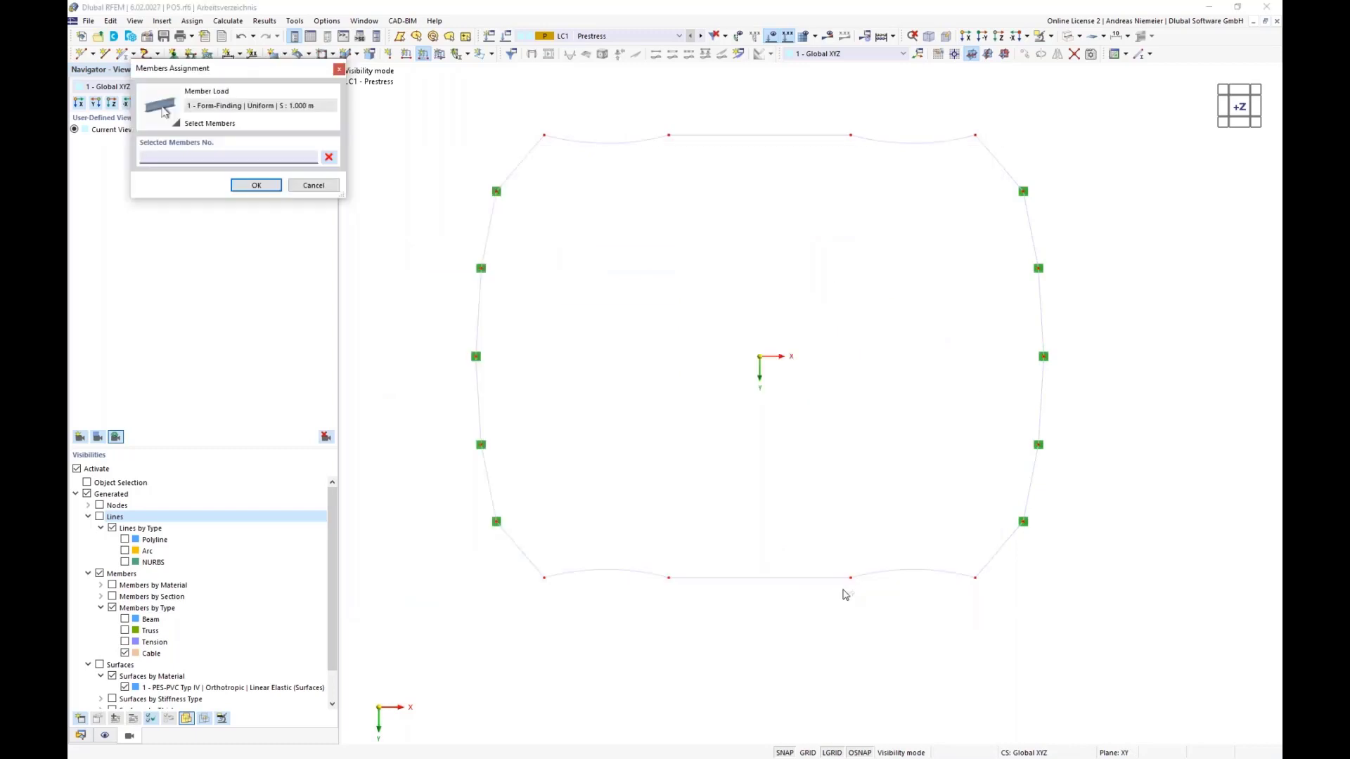
drag(426, 107, 1195, 640)
click(256, 185)
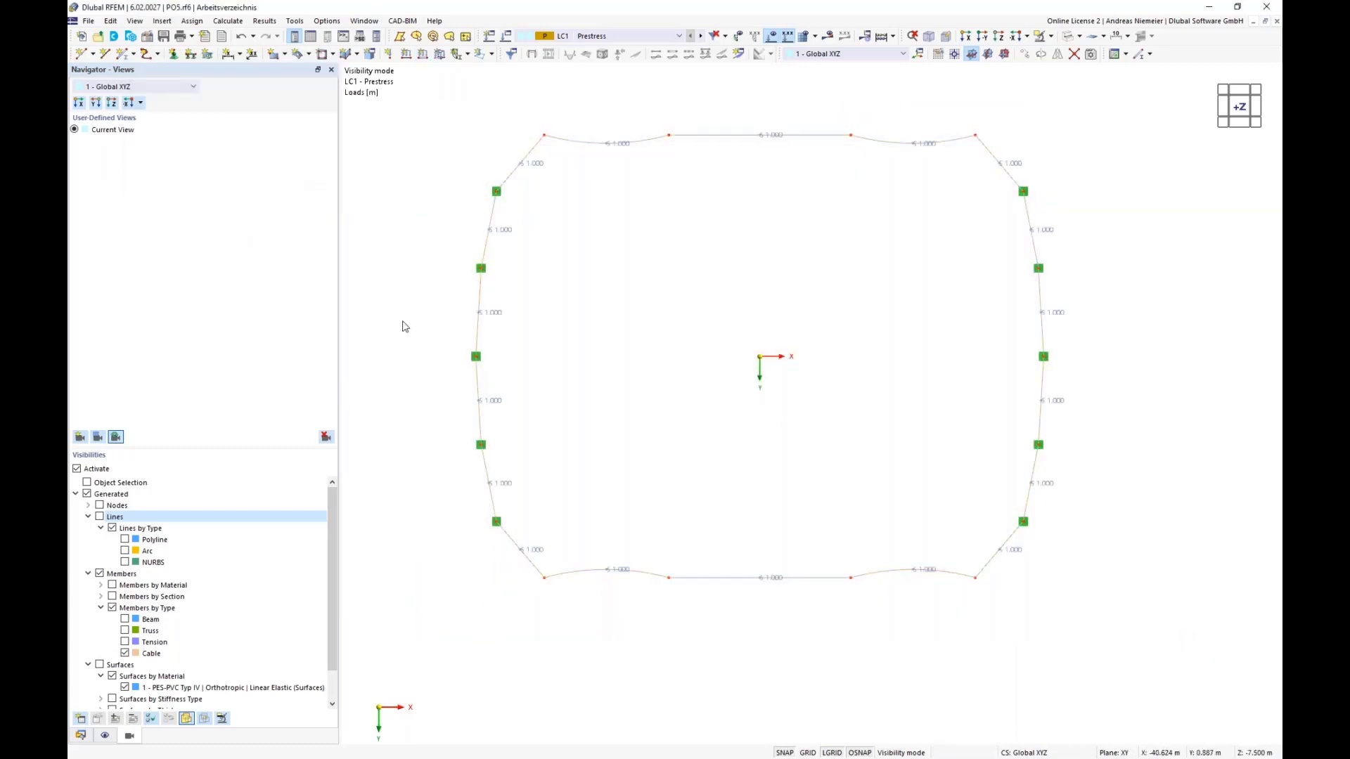
Calculate load case LC1 Prestress and examine the axial forces N in the edge cables
middle_drag(713, 456, 610, 276)
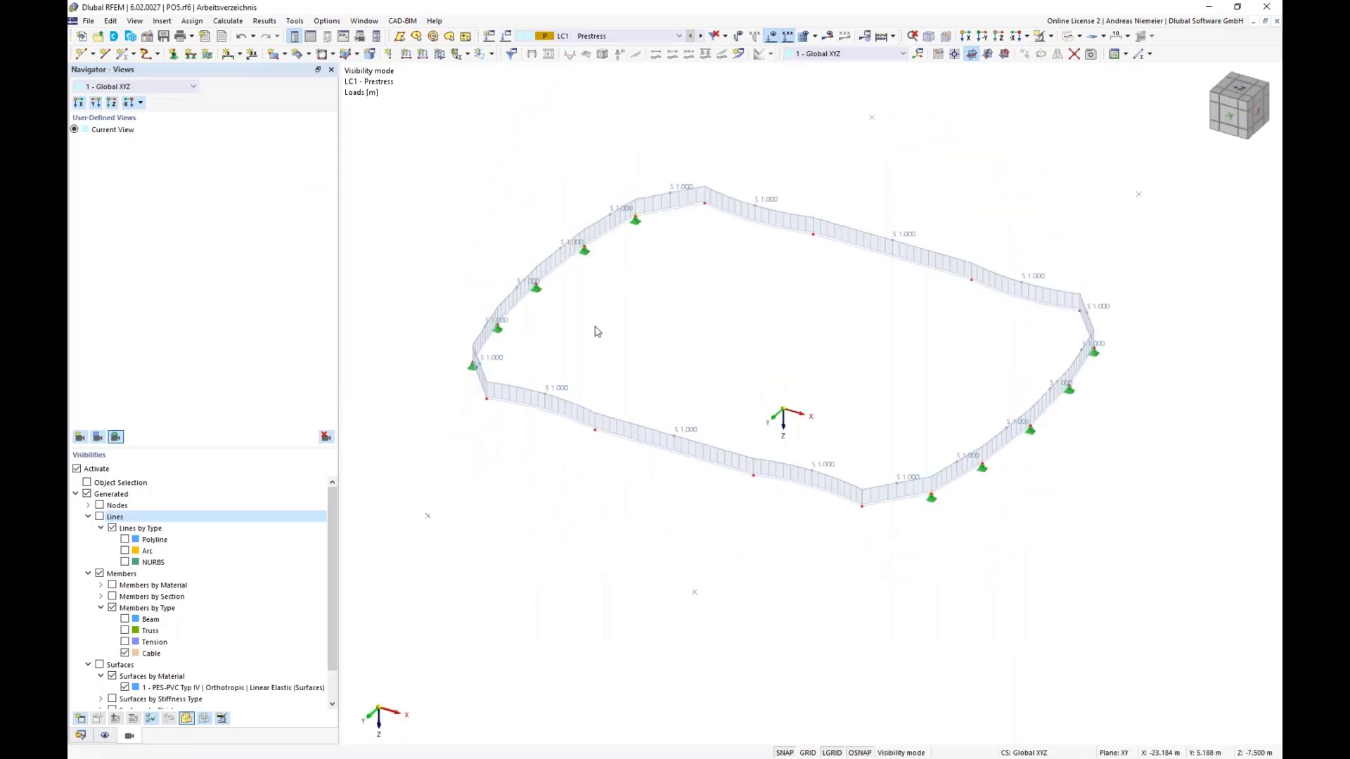
click(828, 35)
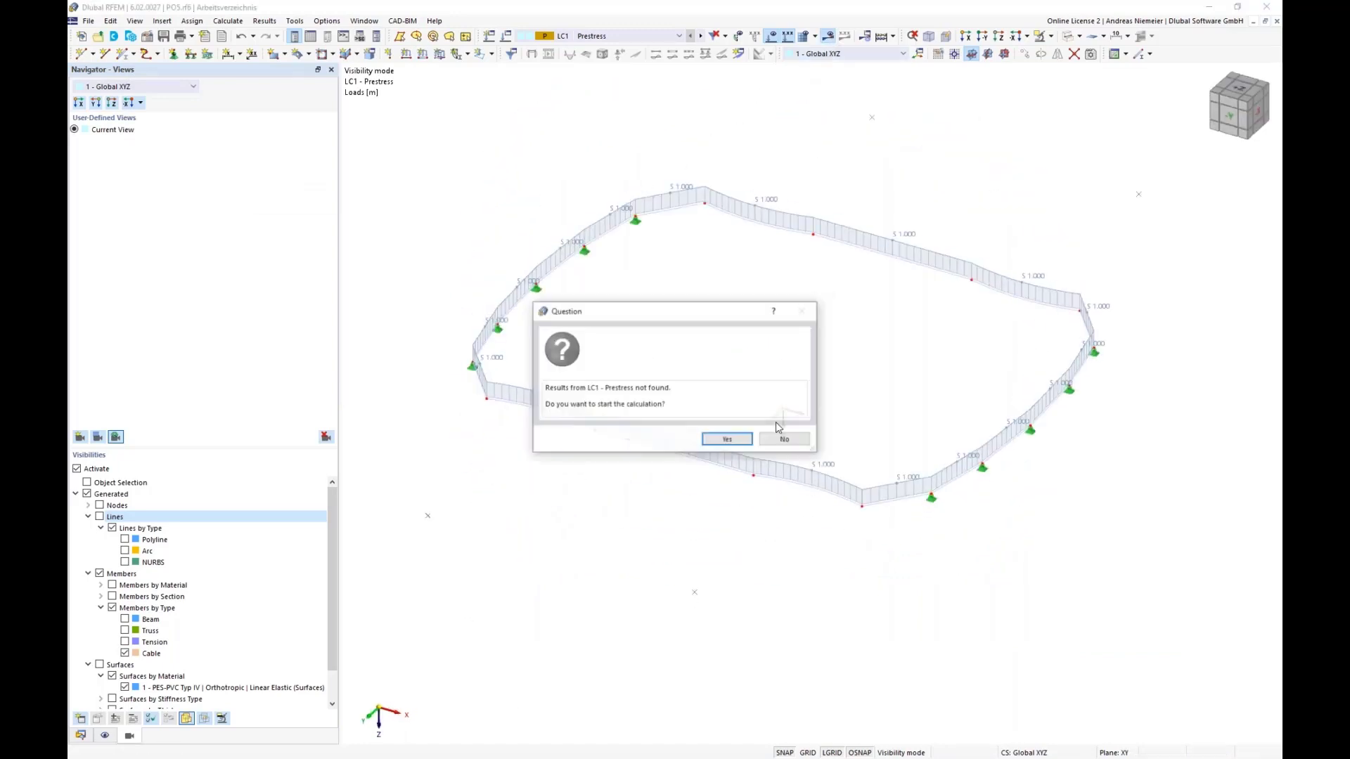
click(726, 437)
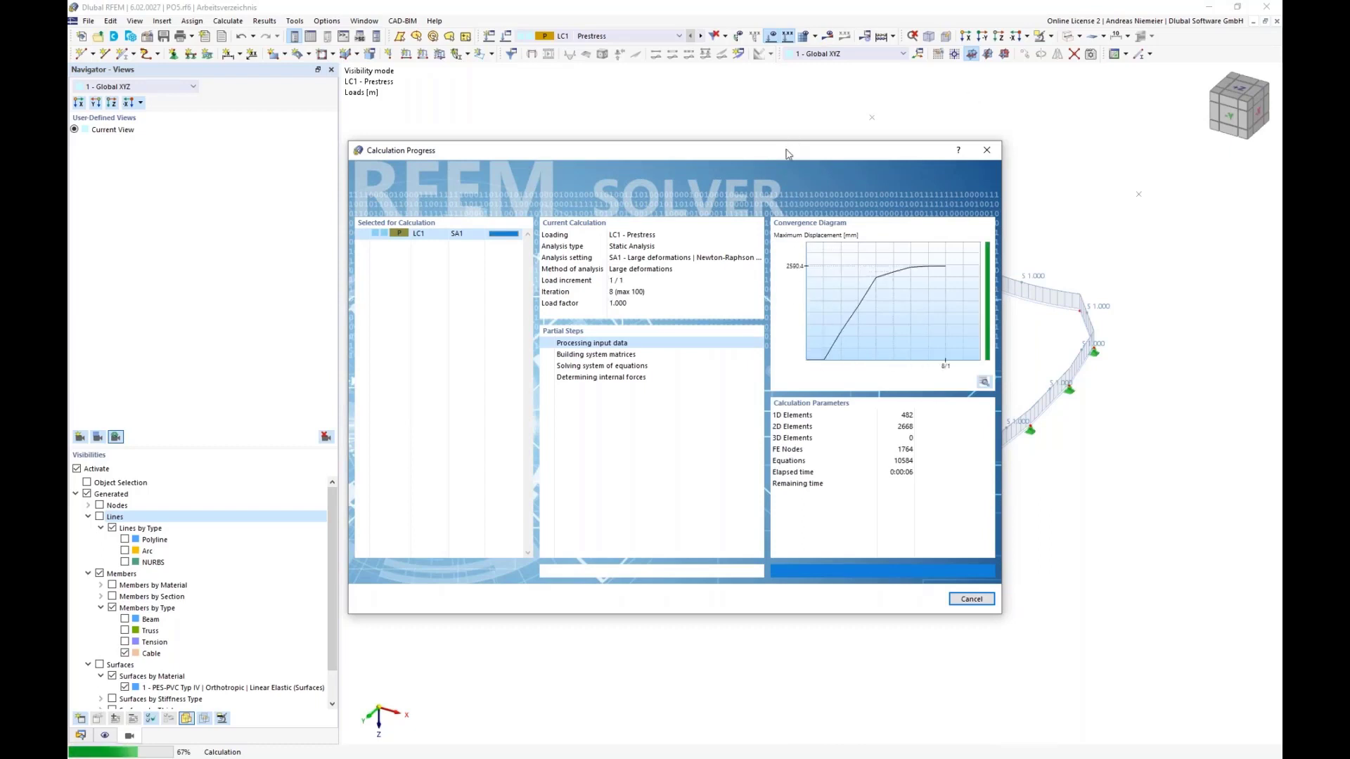
drag(767, 152, 516, 164)
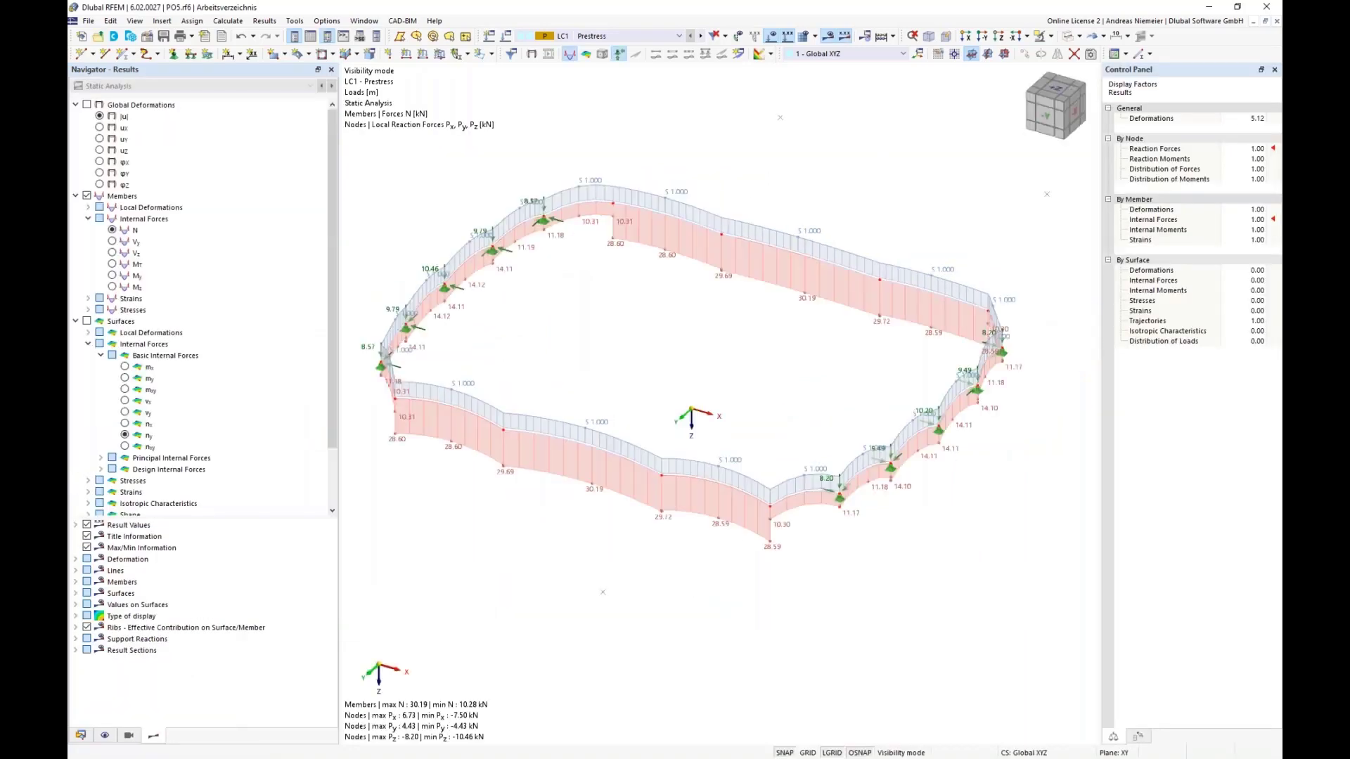
middle_drag(645, 377, 563, 515)
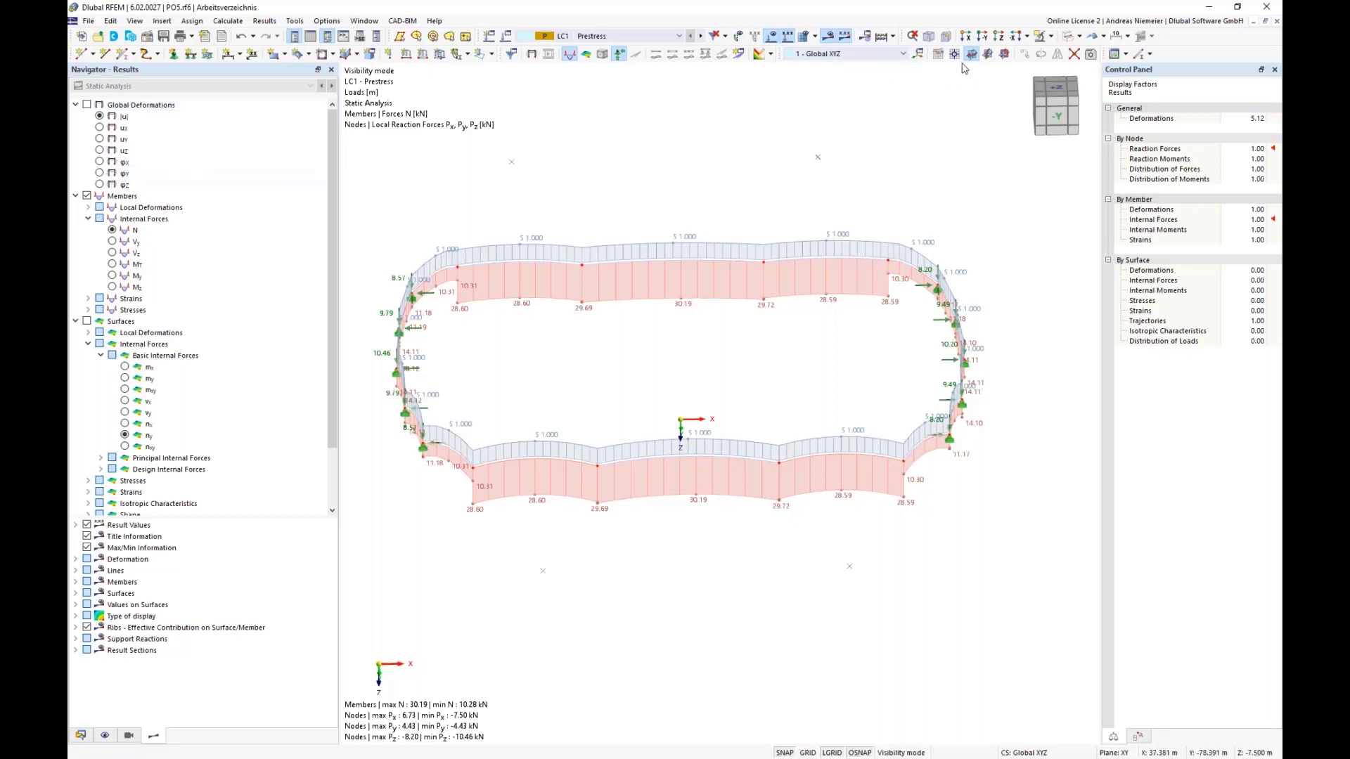
Hide the results and examine the shape of the edge cables from above and in reverse Y-direction
click(826, 36)
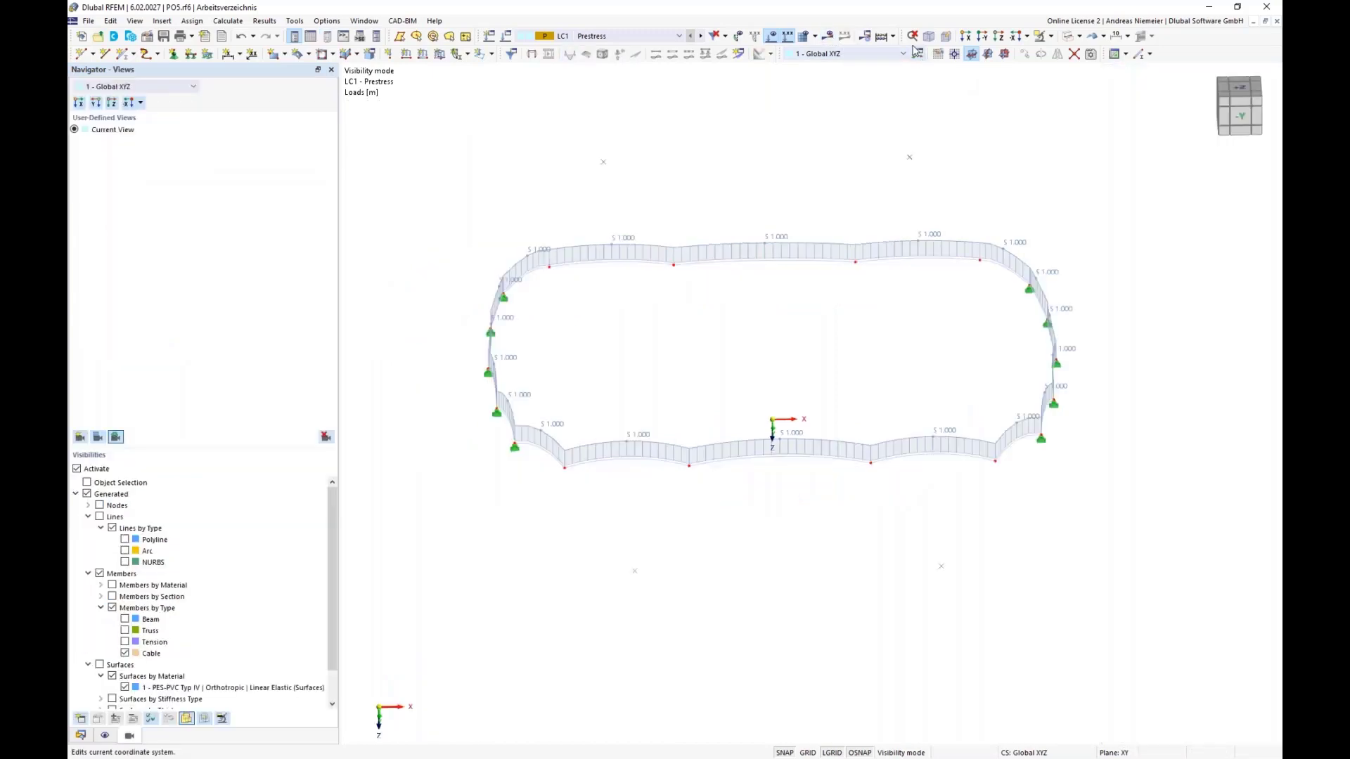
click(1000, 40)
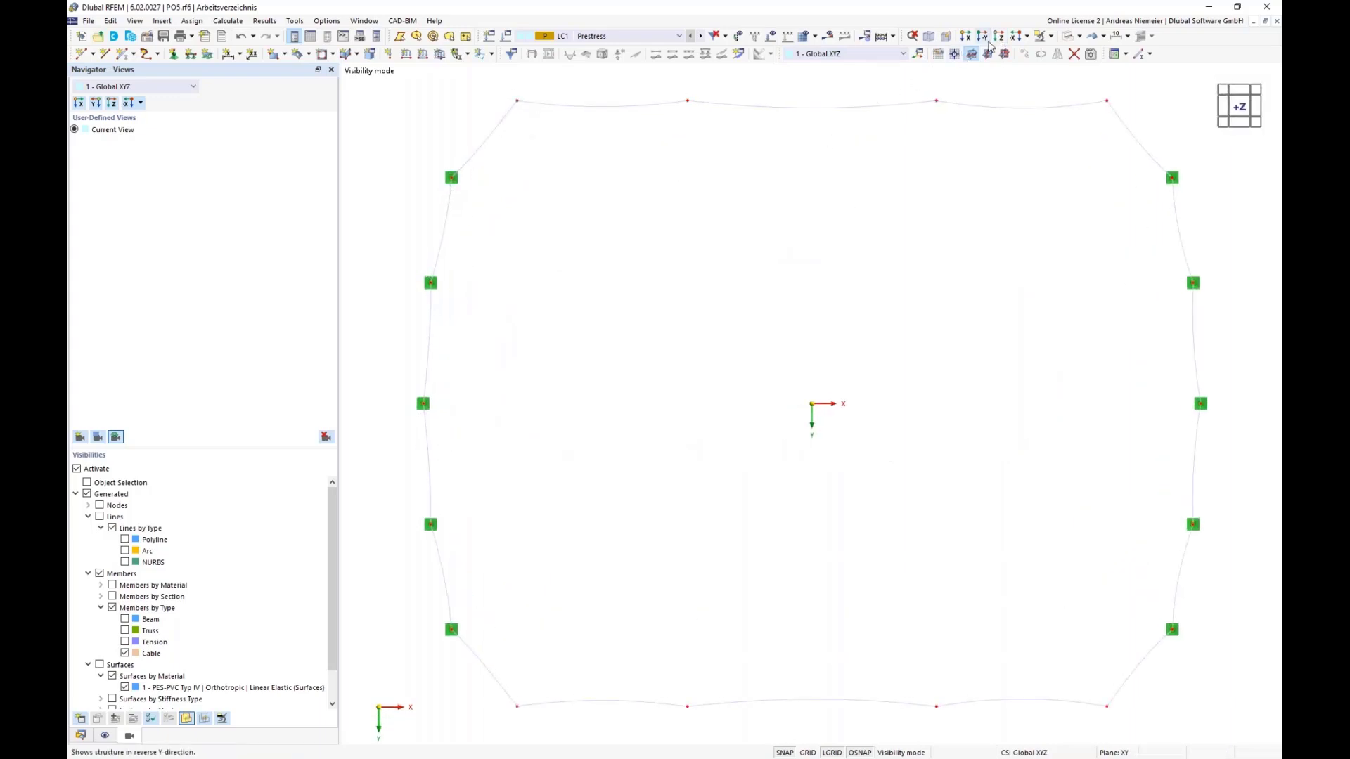
click(989, 41)
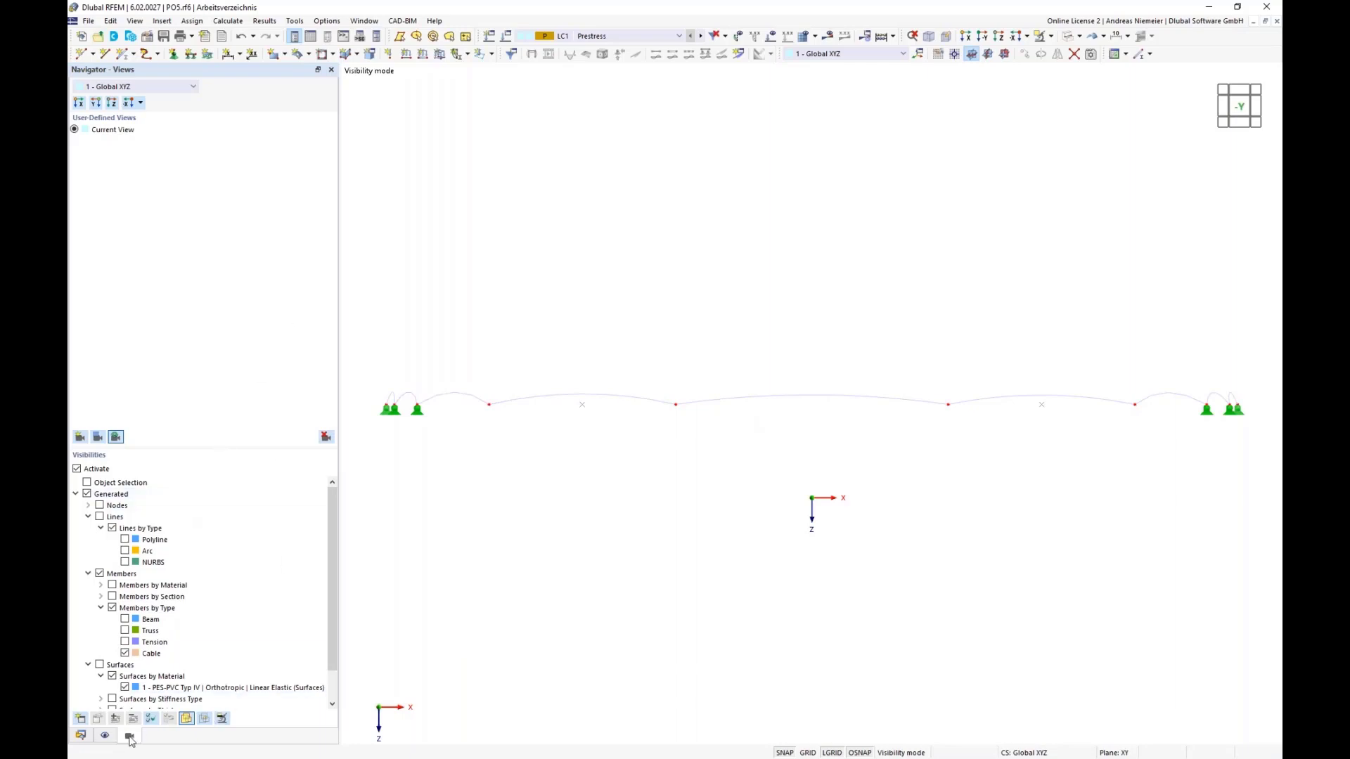
Show the results again with the member results turned off, and examine the reactions at the cables' nodal supports
click(827, 36)
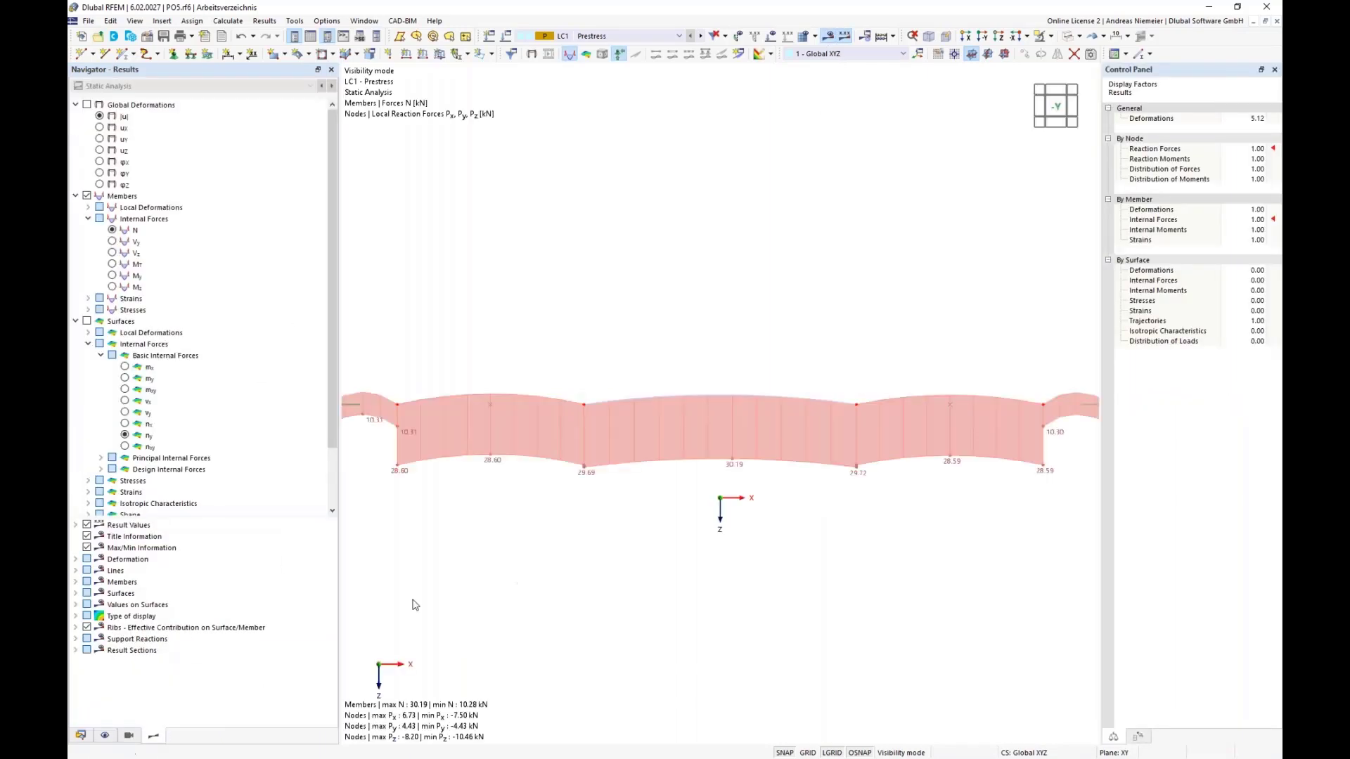
scroll(197, 450, down, 2)
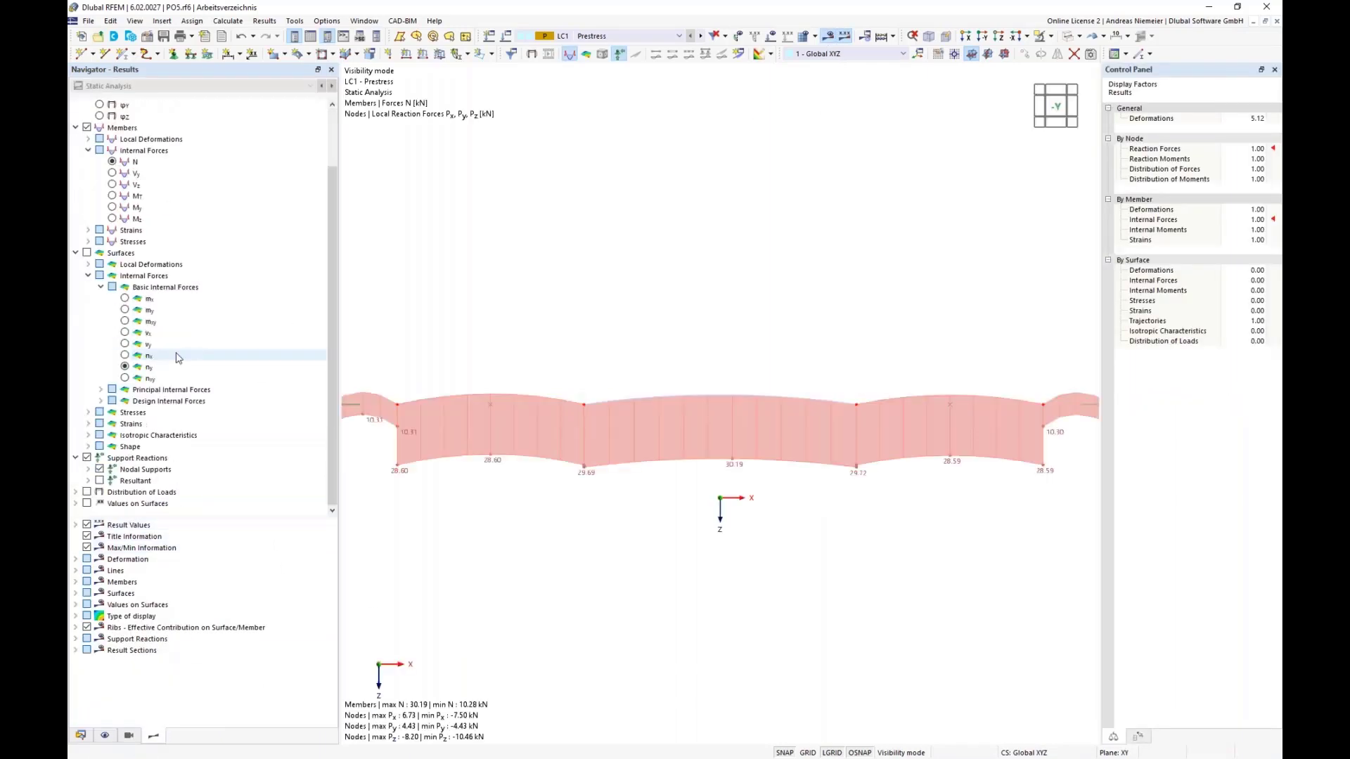
click(87, 128)
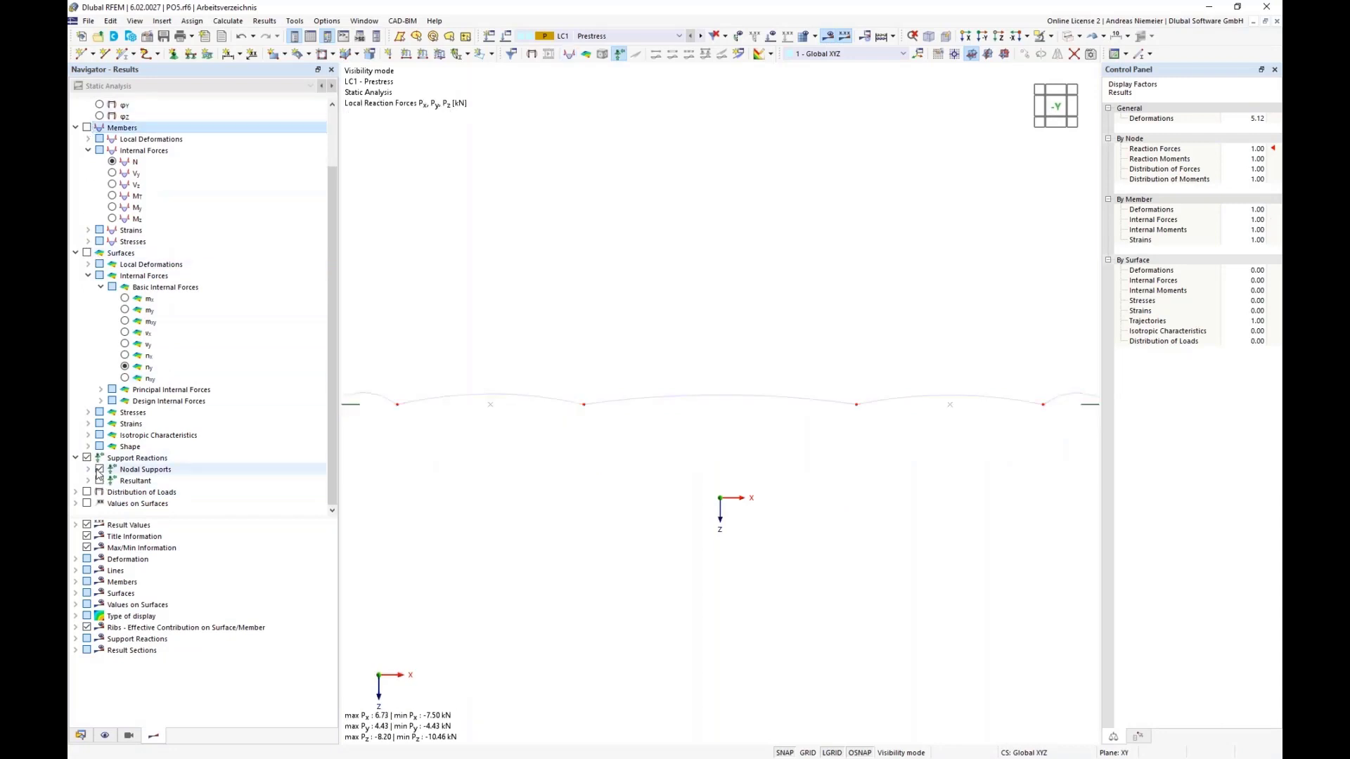
scroll(506, 408, up, 3)
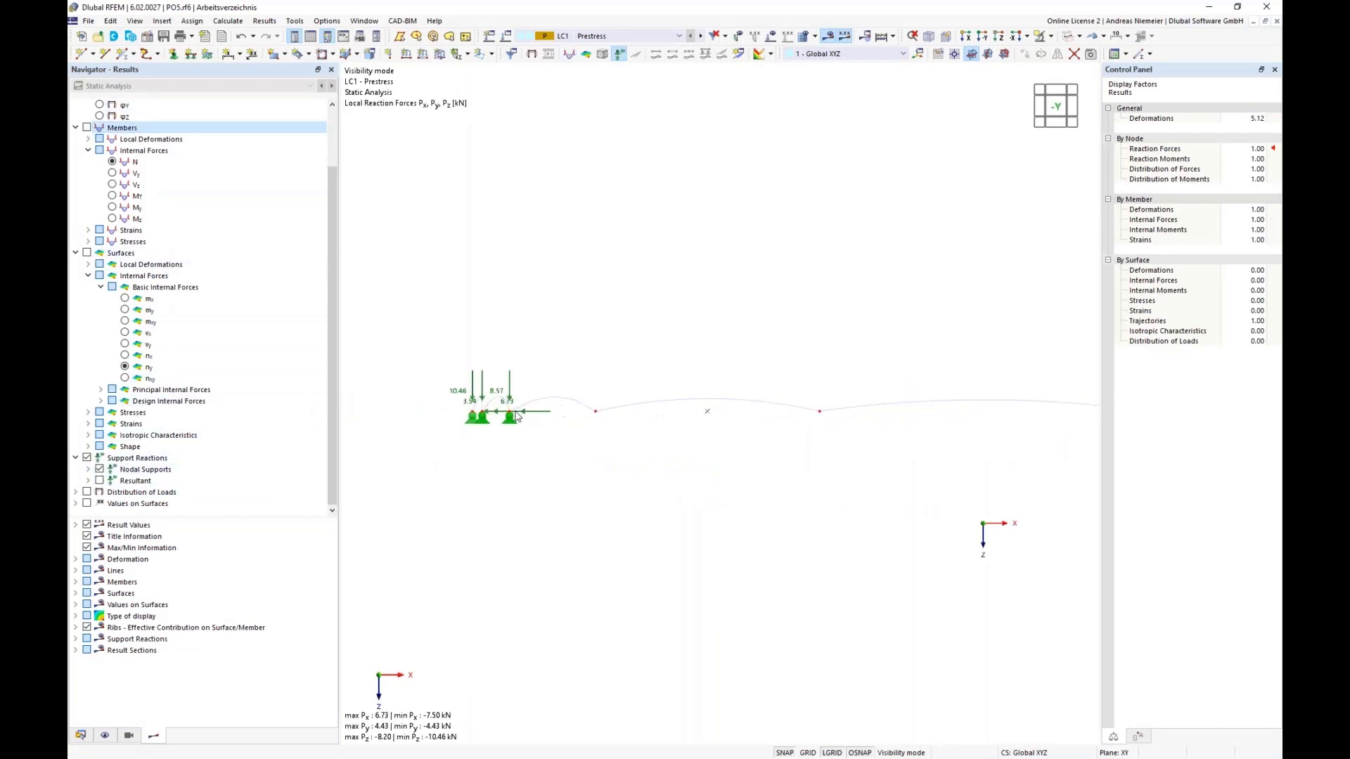
scroll(470, 481, down, 1)
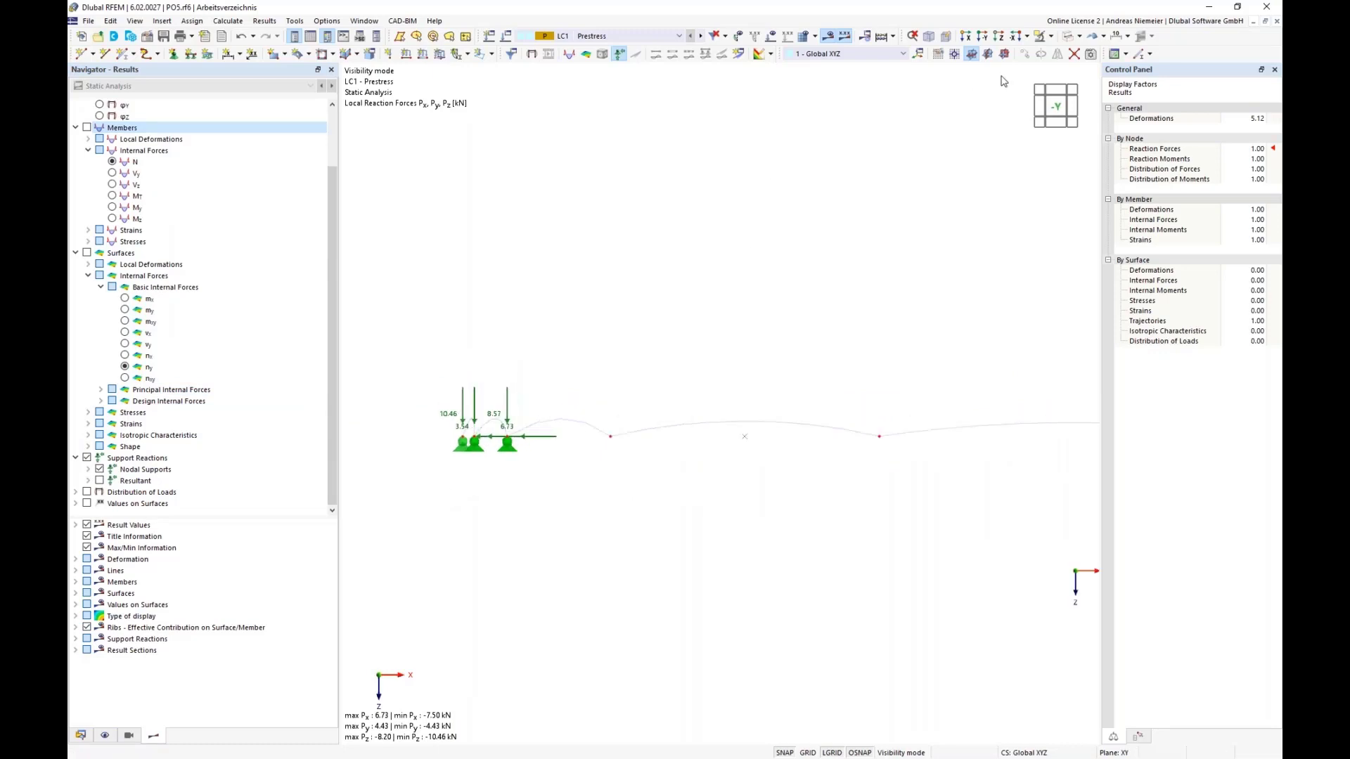
Cancel the visibility mode to display the whole structure, inspect its support reactions, and turn off their display
click(1052, 36)
click(1083, 124)
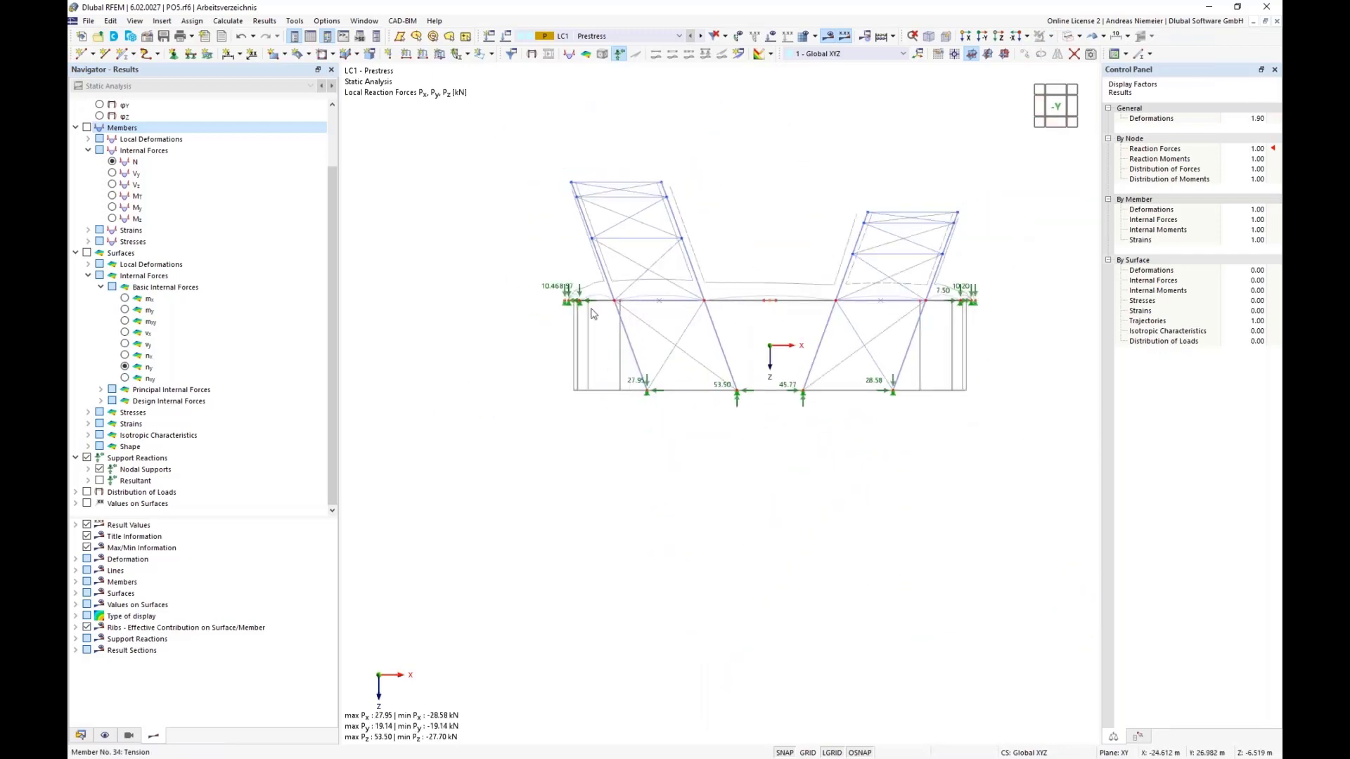
scroll(580, 308, up, 2)
scroll(521, 322, down, 3)
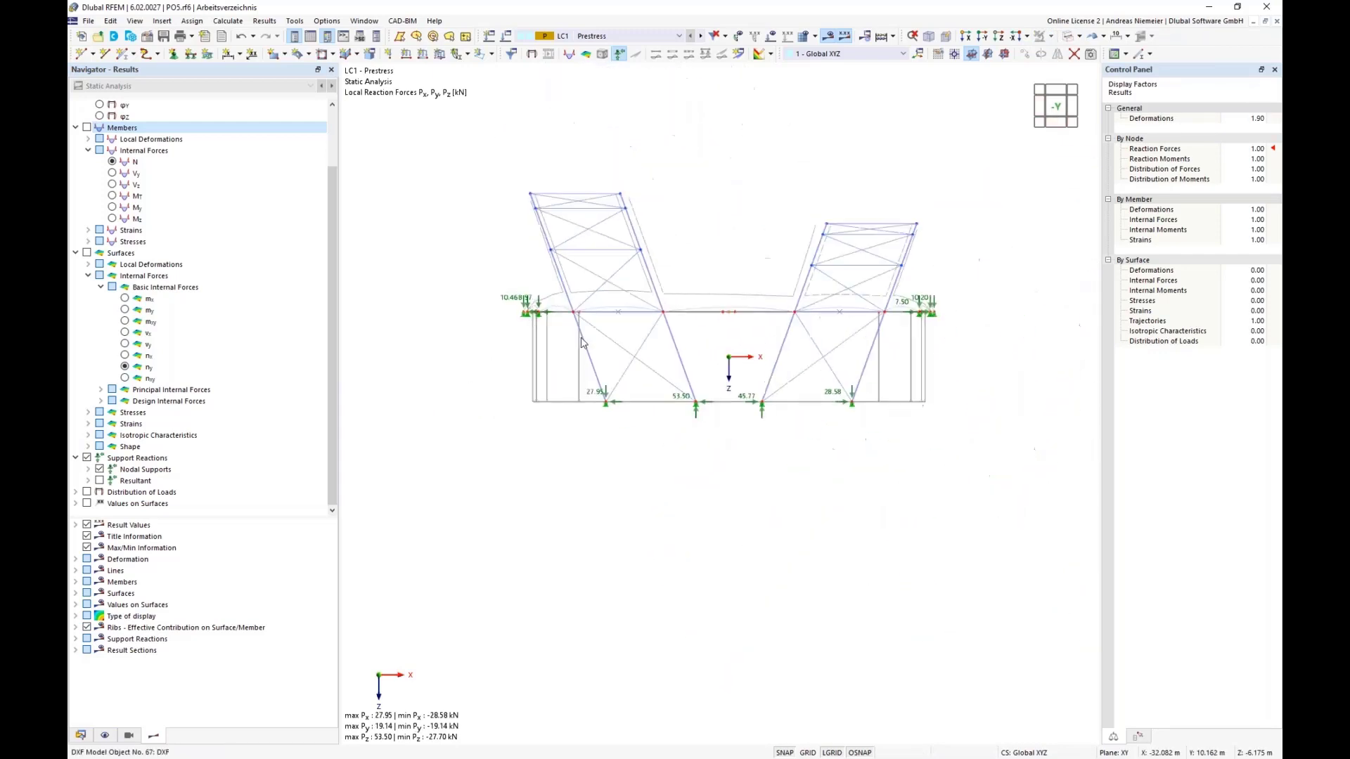
ctrl+middle_drag(730, 350, 724, 403)
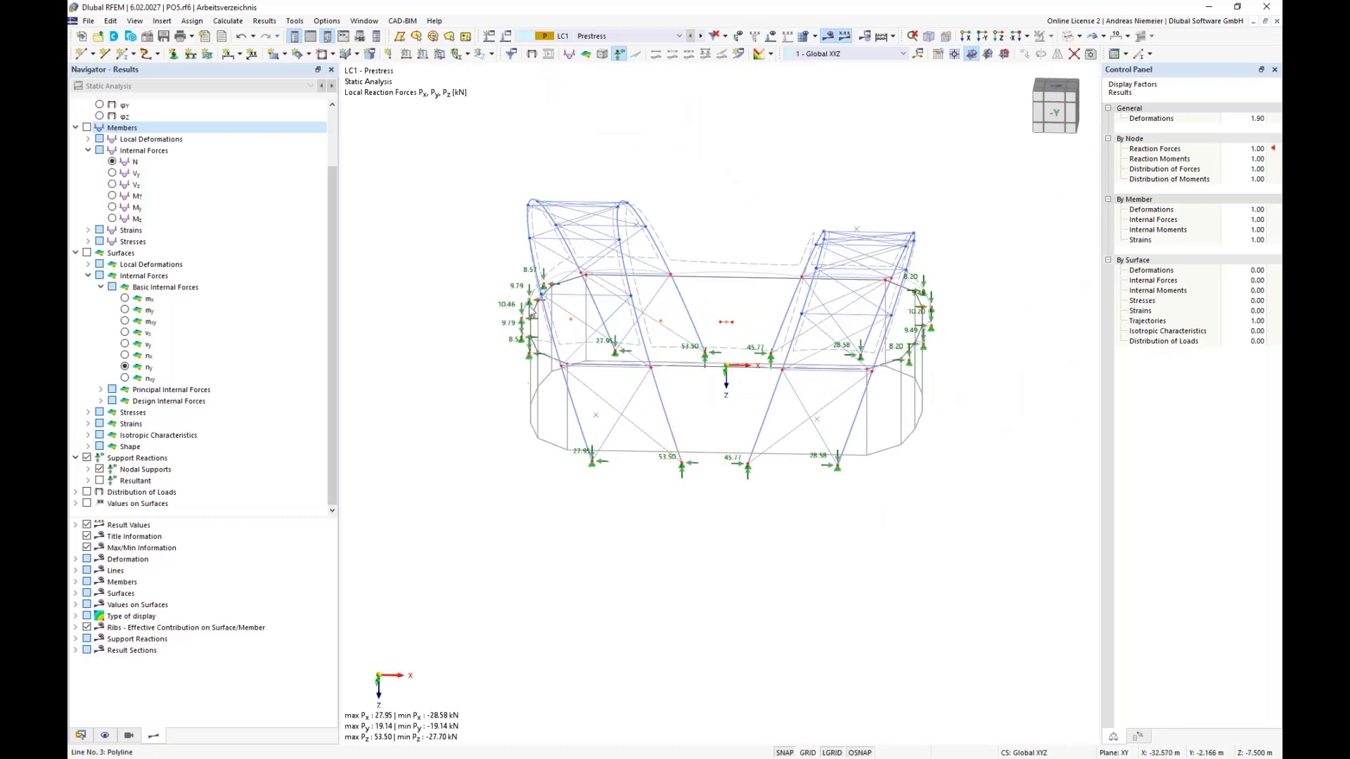
ctrl+middle_drag(799, 516, 773, 548)
click(86, 457)
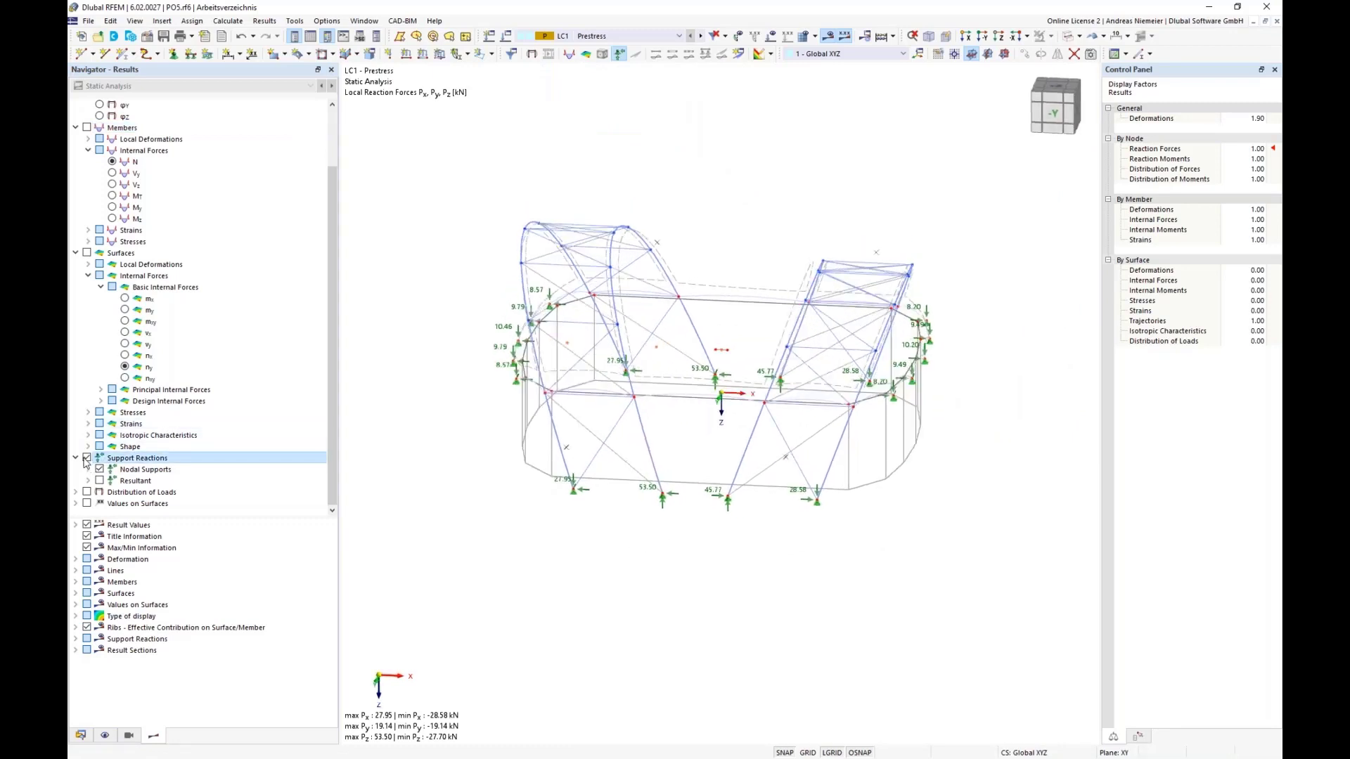
middle_drag(715, 593, 675, 563)
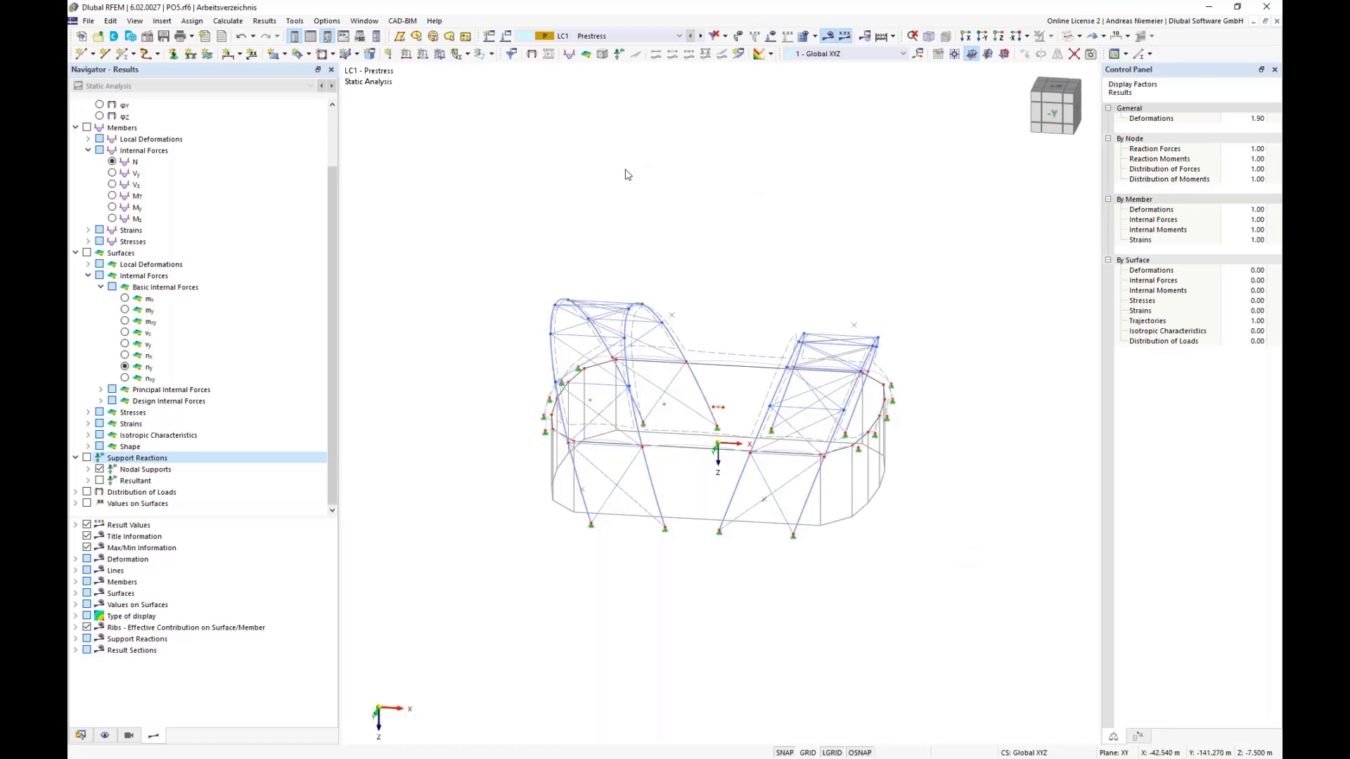
Create load case LC2 named Self-Weight and assign it the Permanent action category
click(506, 36)
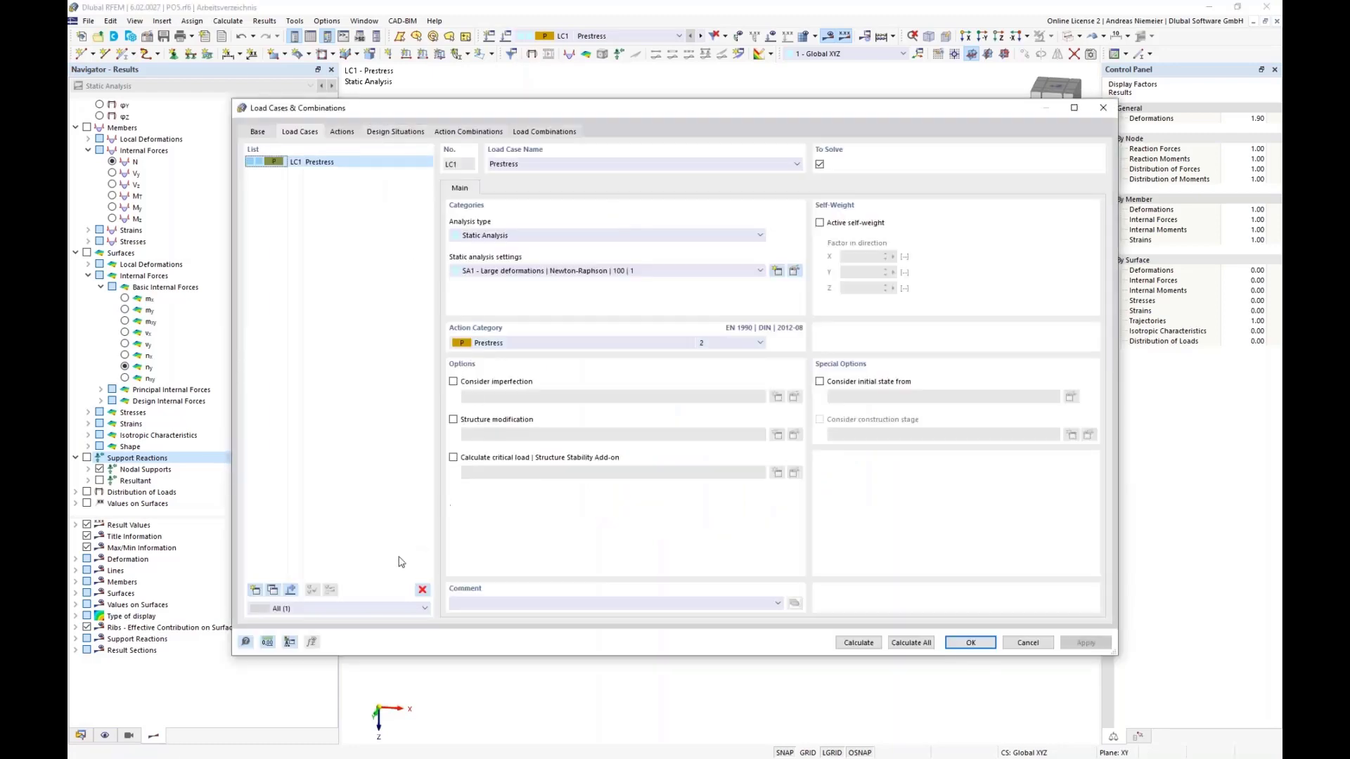
click(255, 590)
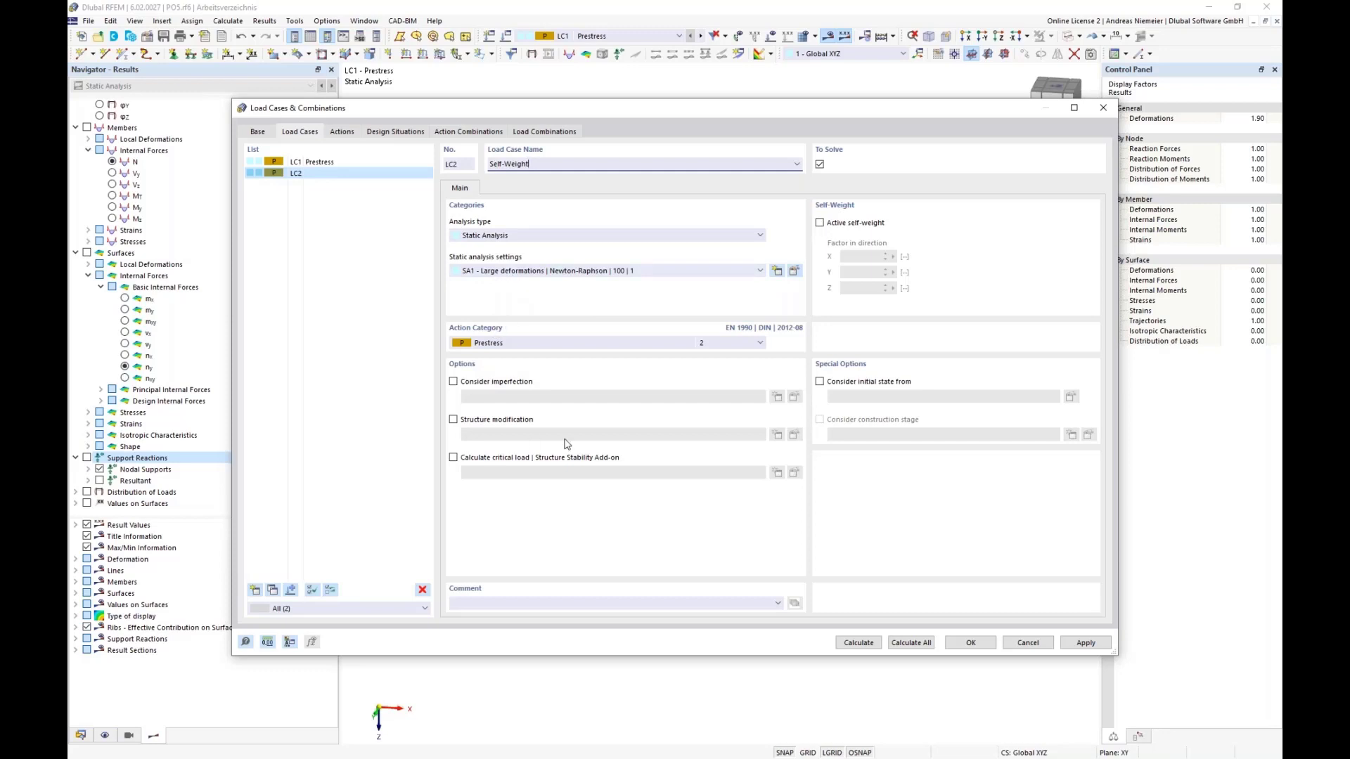
click(550, 344)
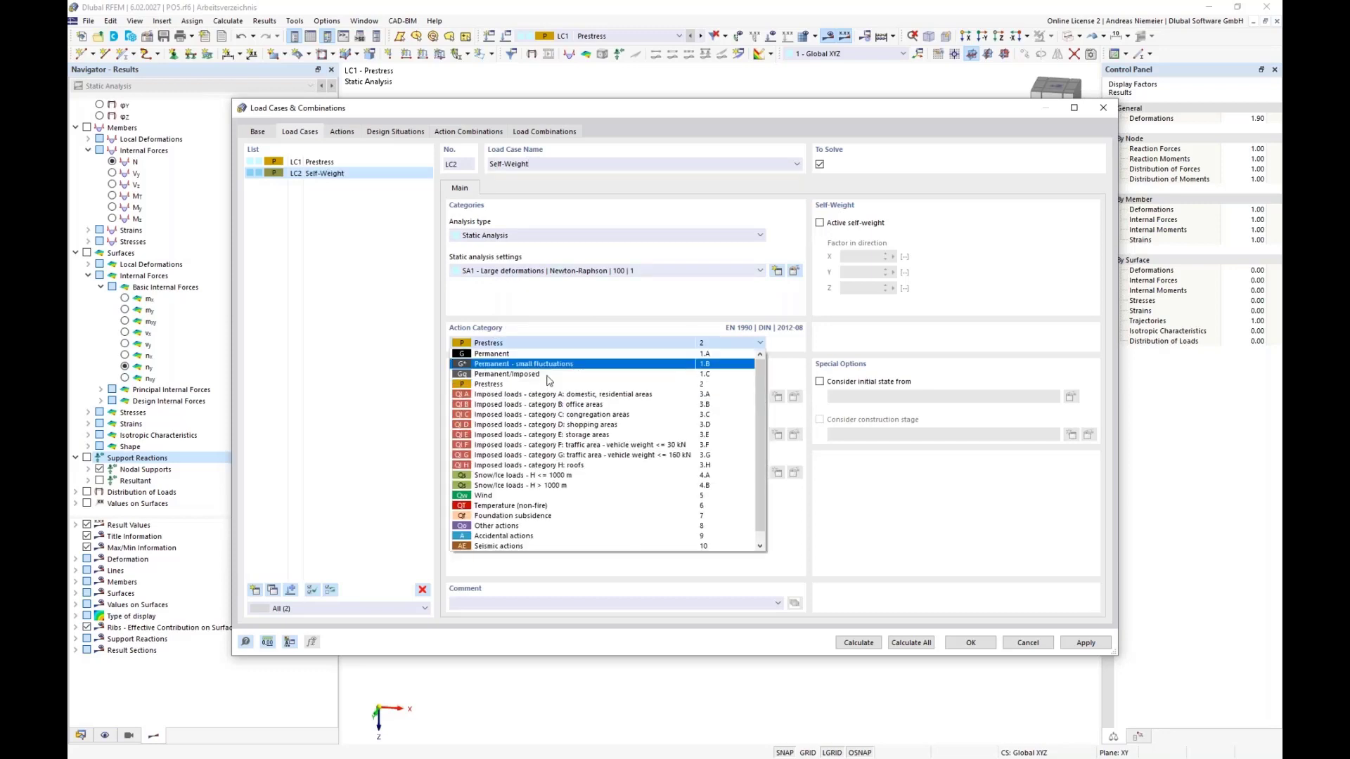
click(519, 356)
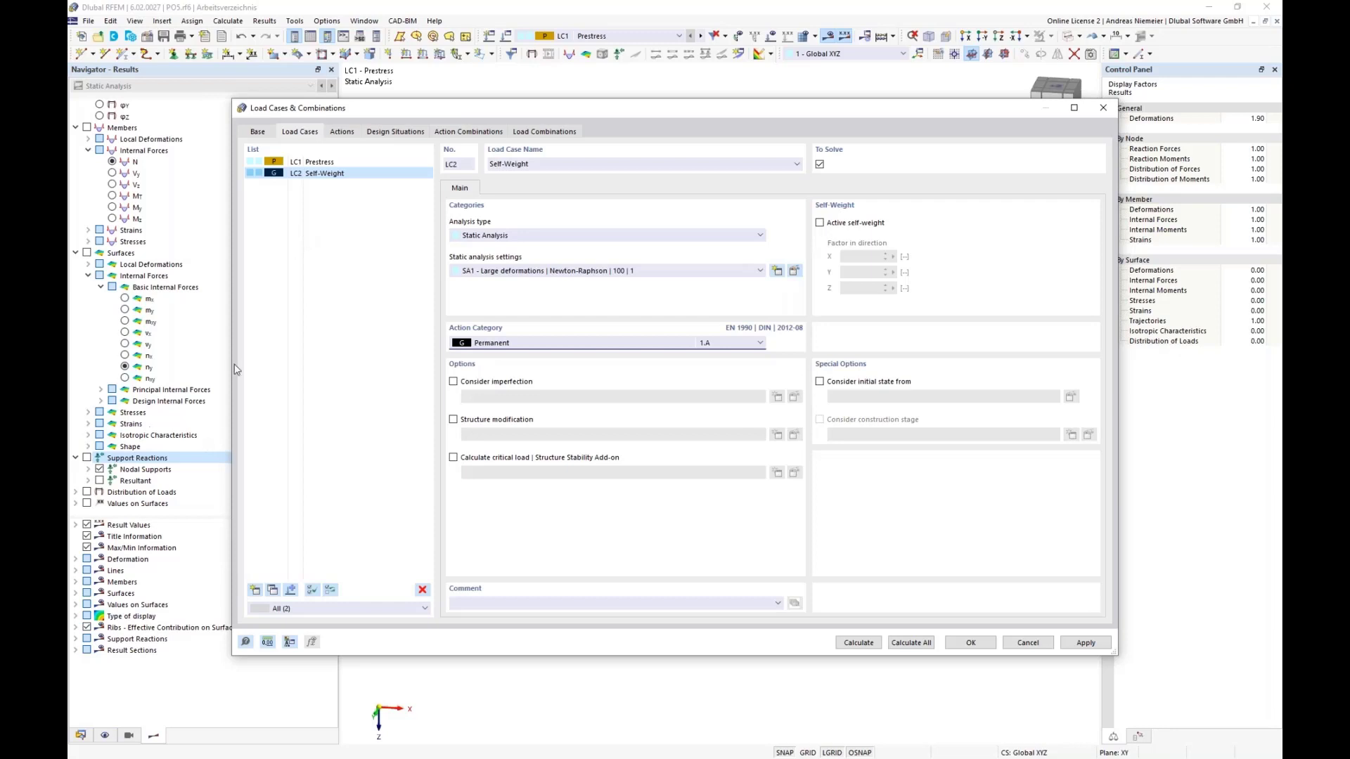
Make the Self-Weight load case consider the initial state from LC1 - Prestress, and check the type of initial state in its settings
click(820, 382)
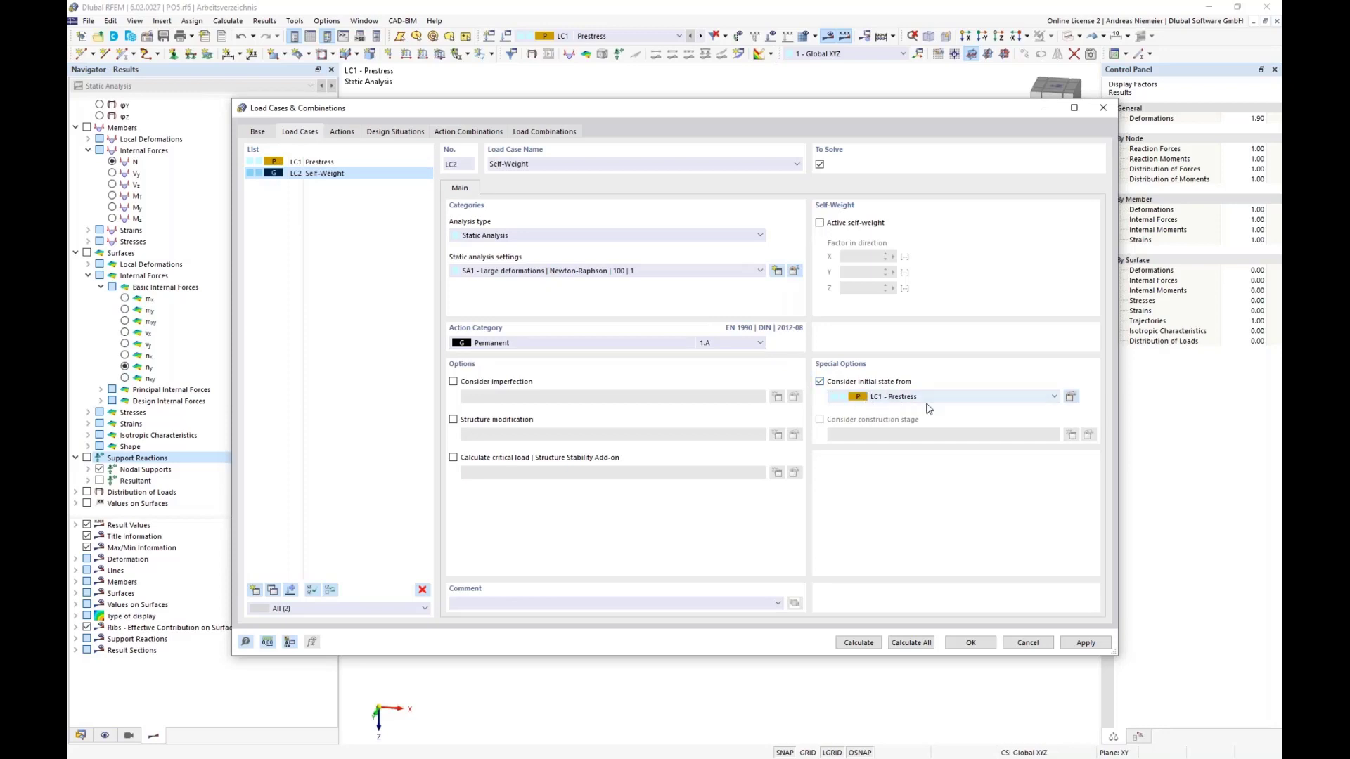
click(927, 398)
click(1071, 396)
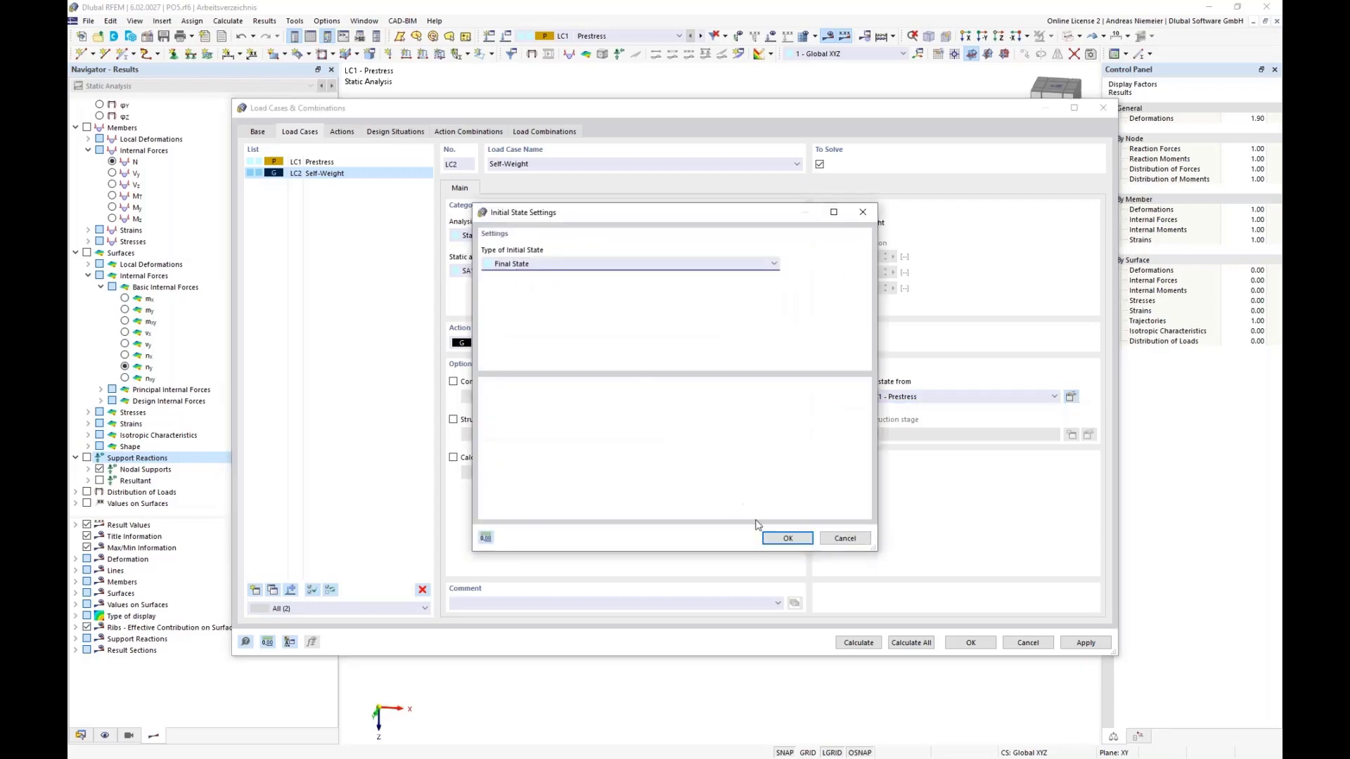
click(848, 541)
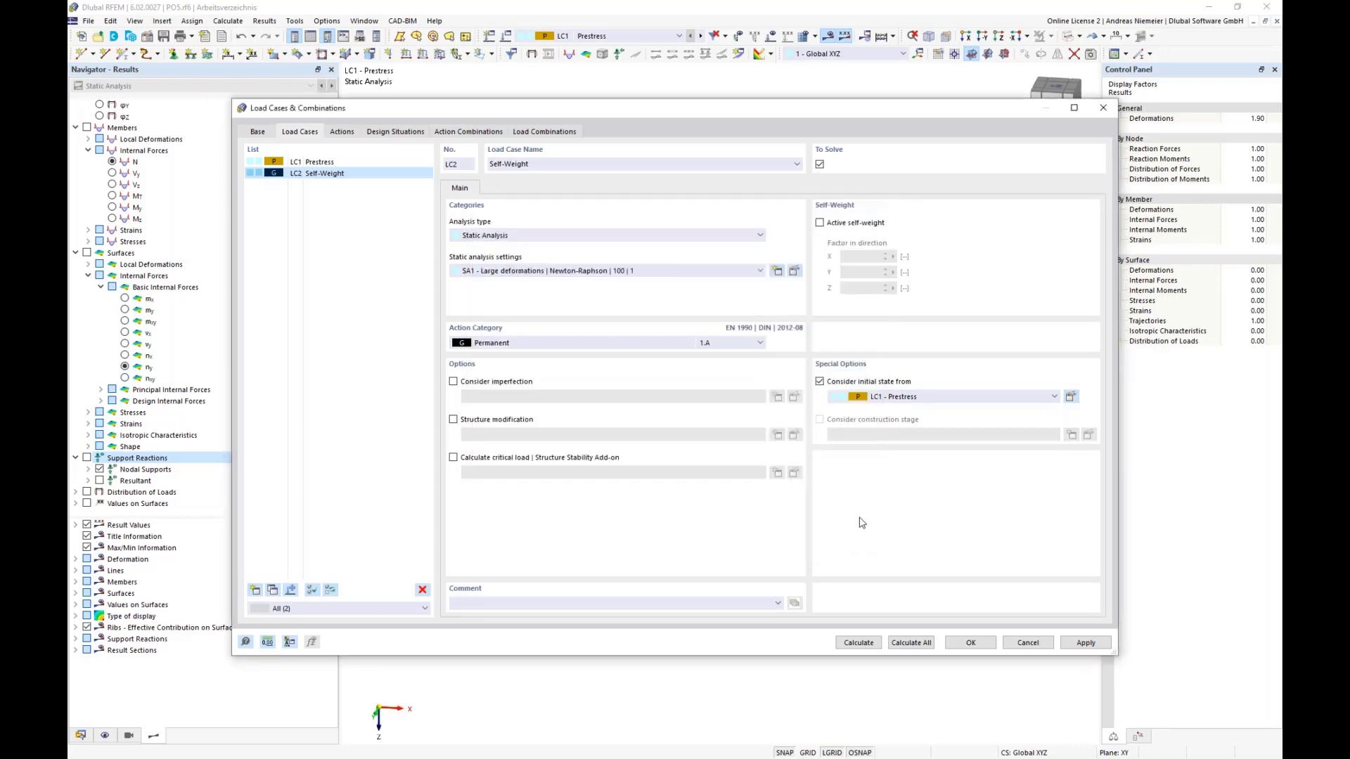
Calculate load case LC2, show the results summary table, and display the global deformations |u| on the membrane
click(859, 643)
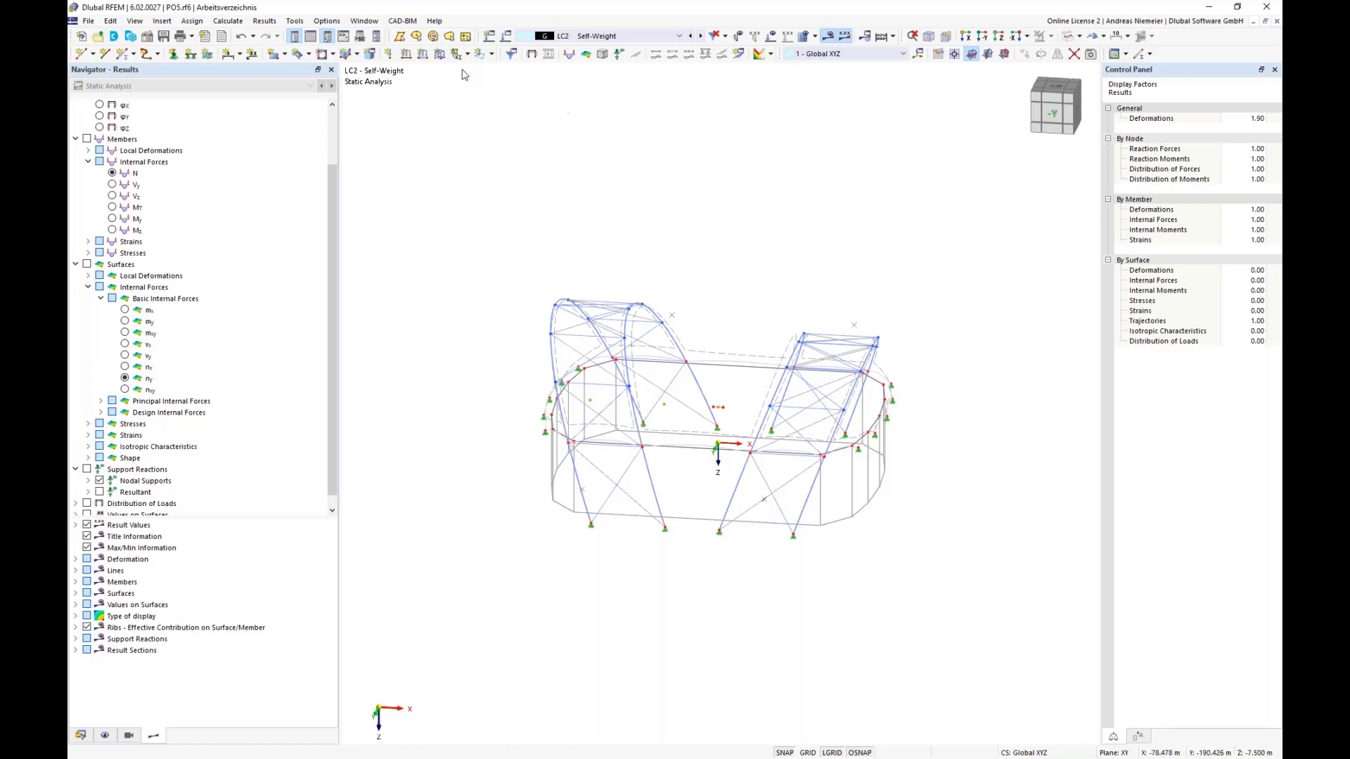
click(311, 36)
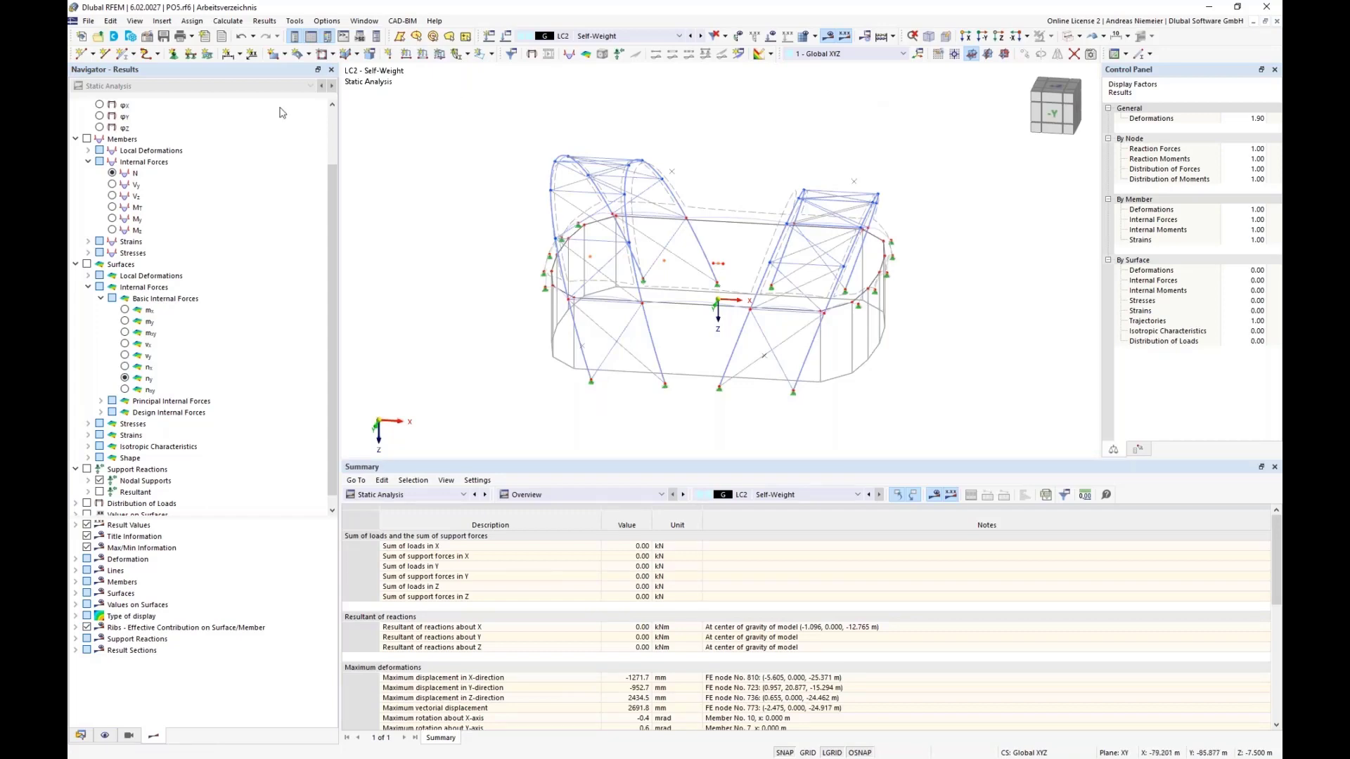
scroll(95, 166, up, 2)
click(87, 116)
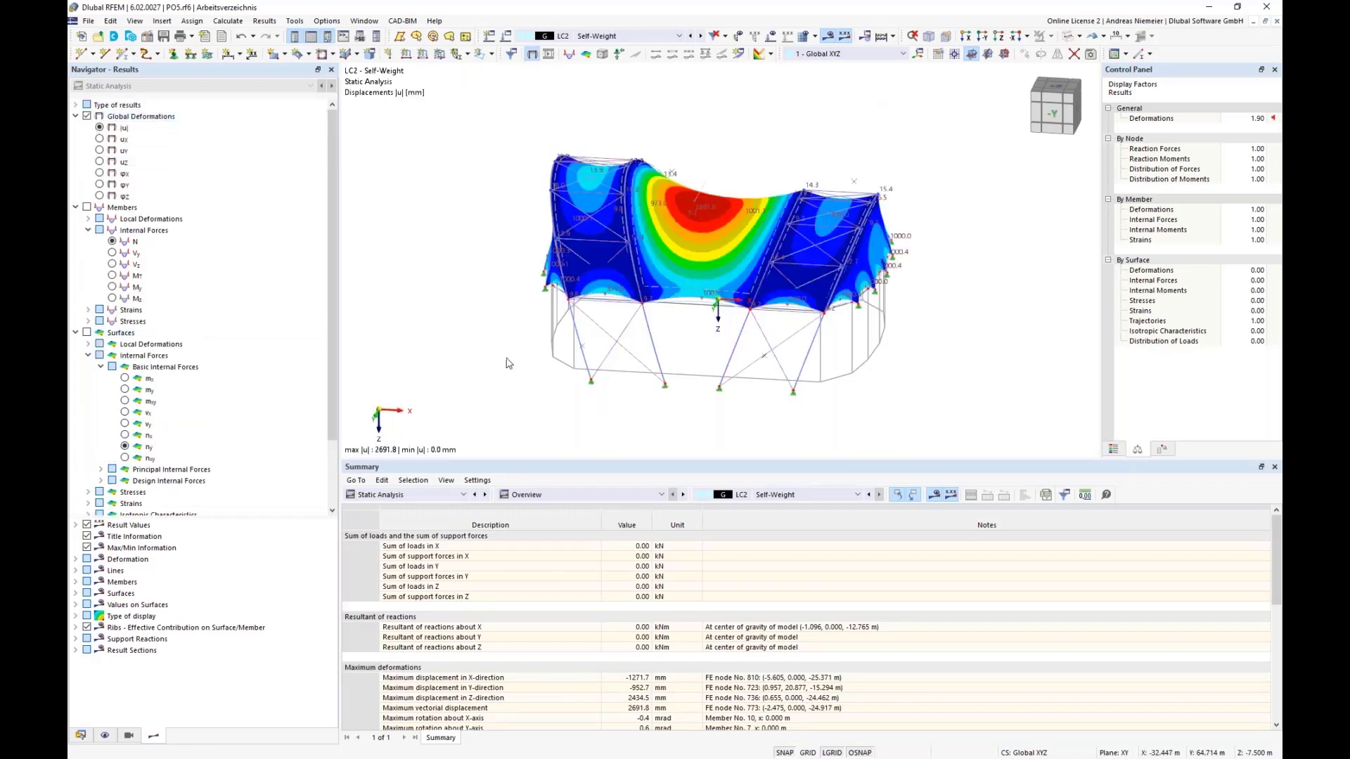
ctrl+middle_drag(491, 344, 485, 317)
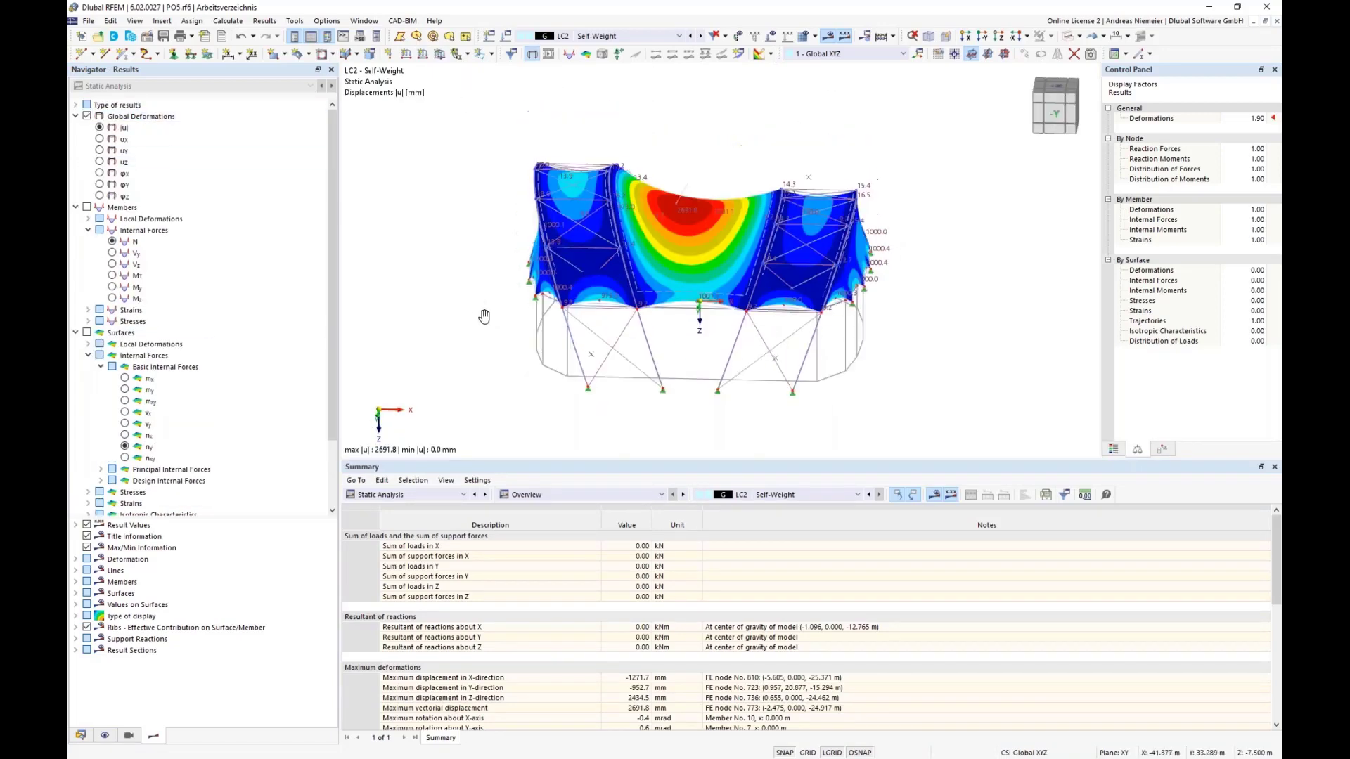
Compare the sums of loads and support forces for LC1 Prestress and LC2 Self-Weight in the results summary
scroll(485, 316, down, 2)
click(761, 497)
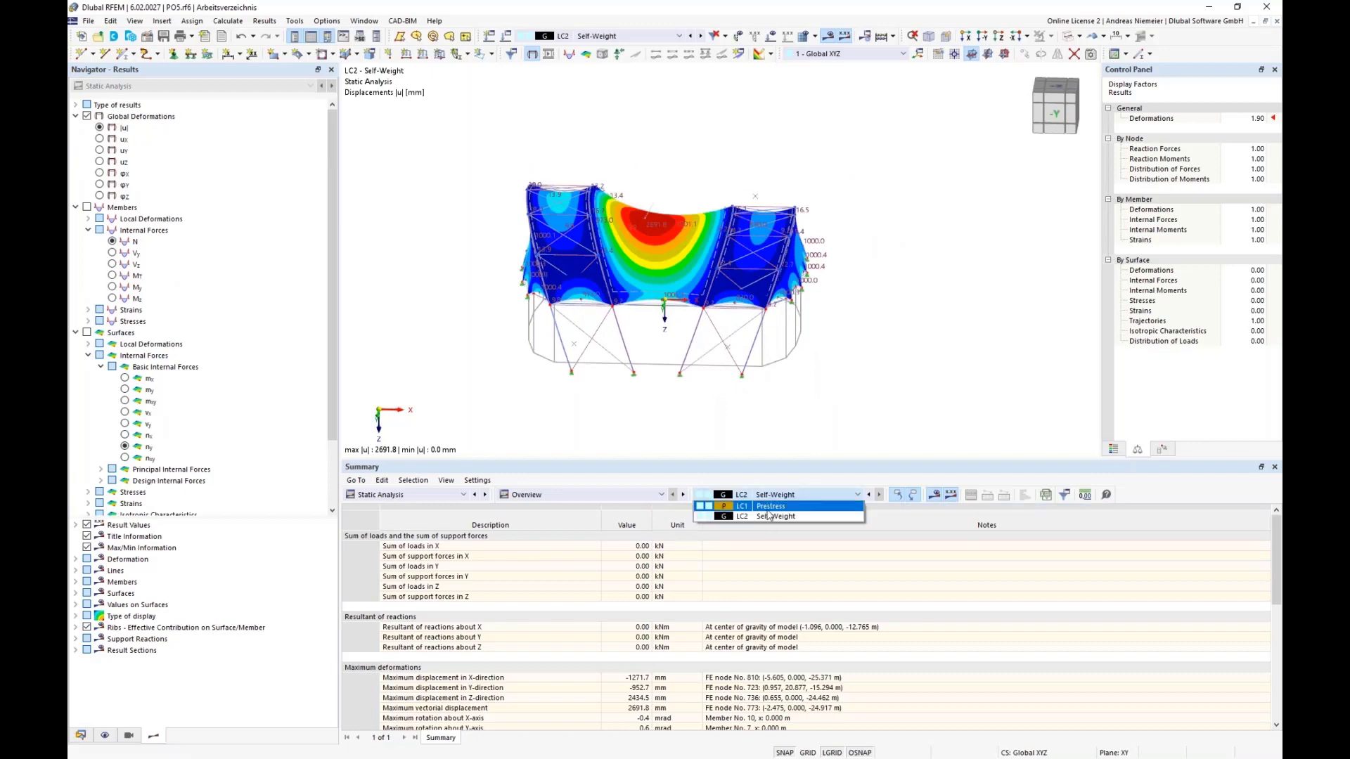
click(767, 509)
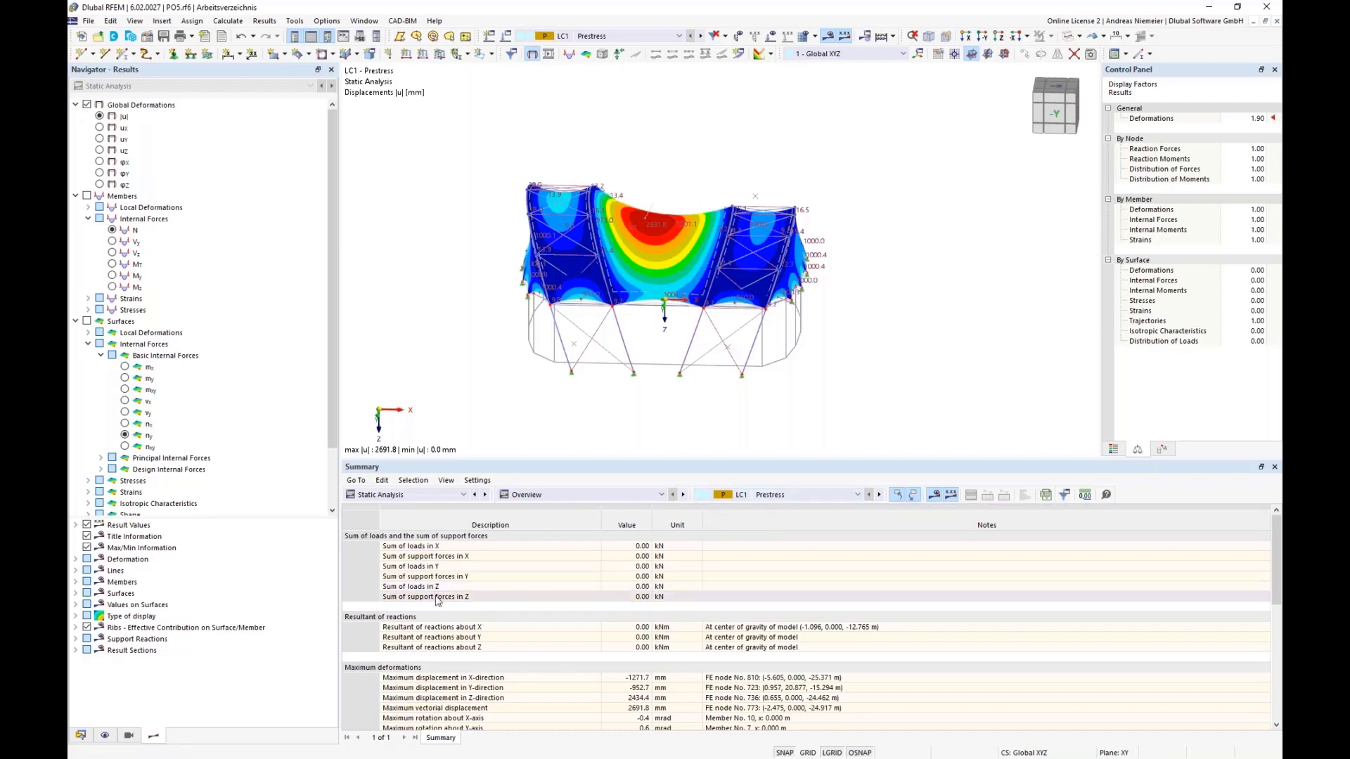
click(782, 496)
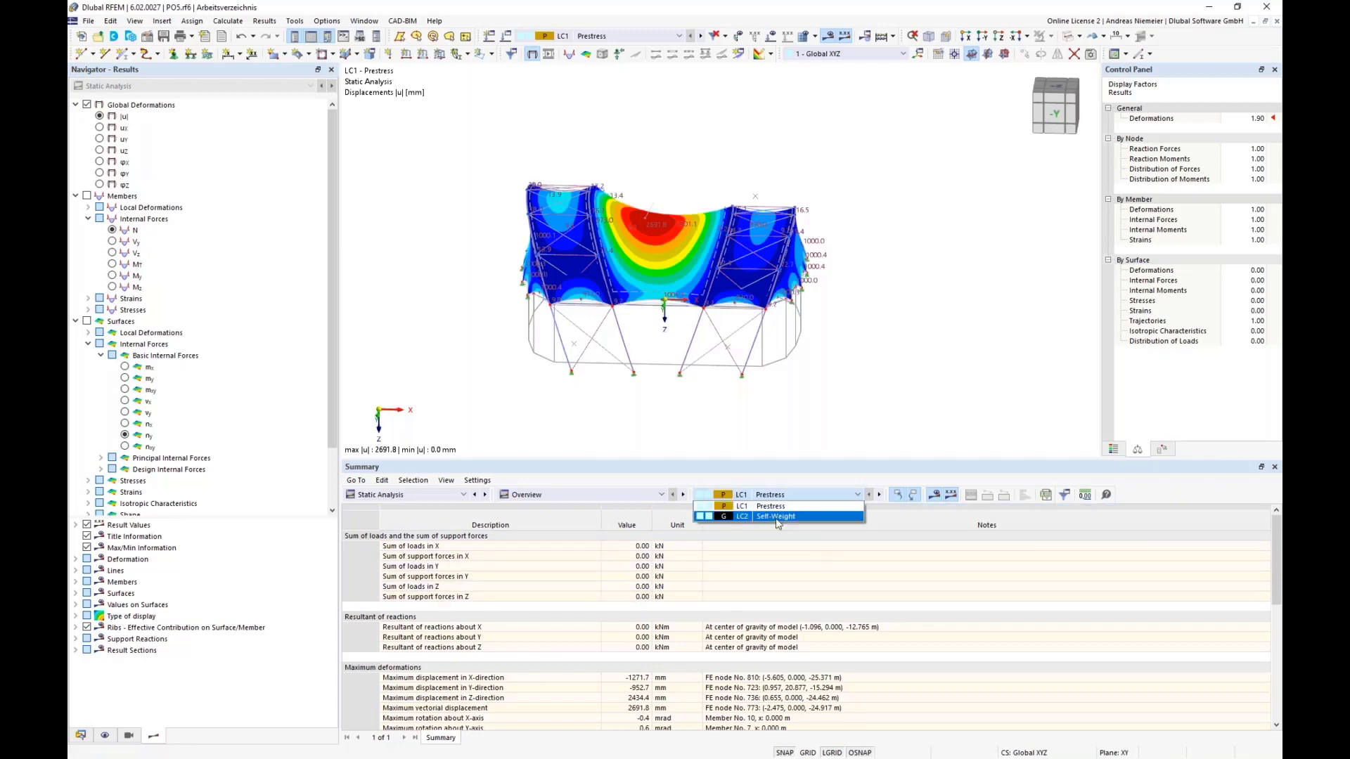
click(776, 519)
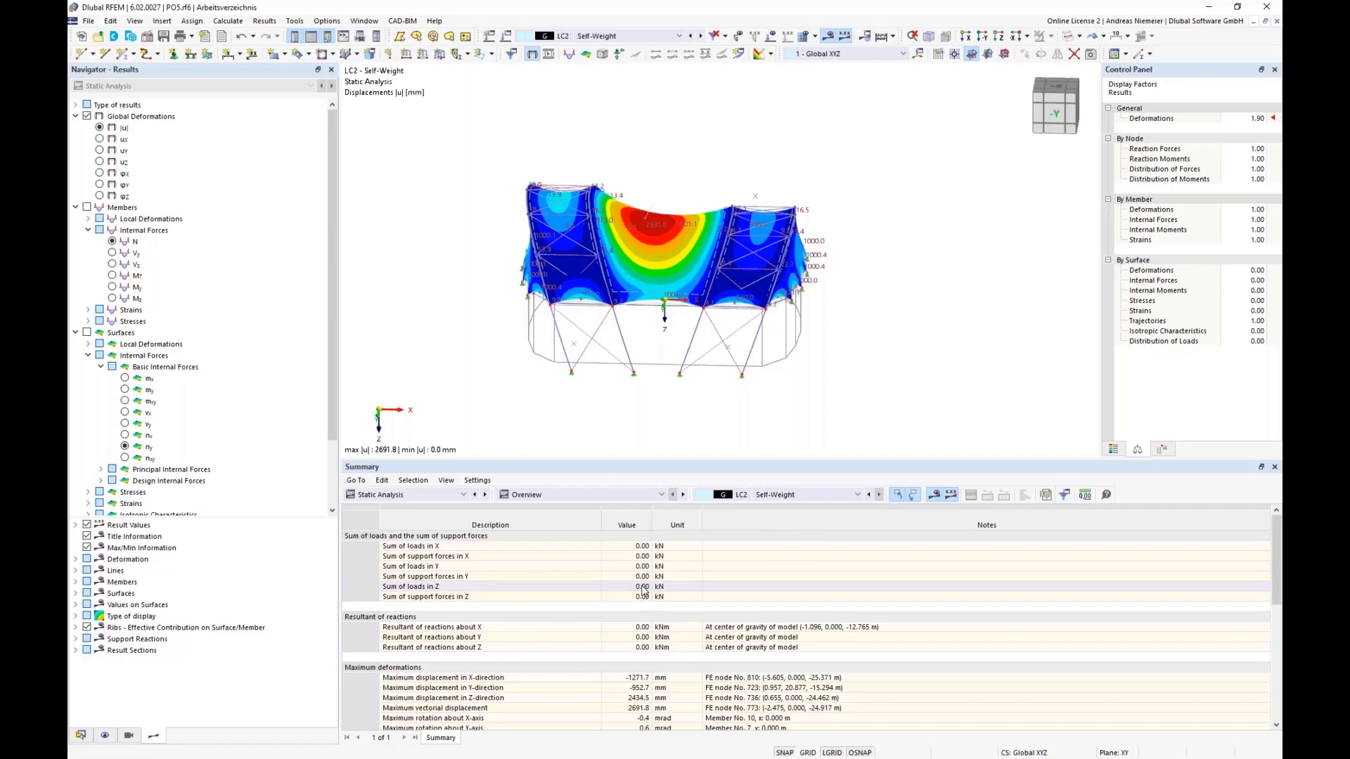
Activate self-weight with factor 1.000 in Z for load case LC2 Self-Weight and calculate it
click(415, 496)
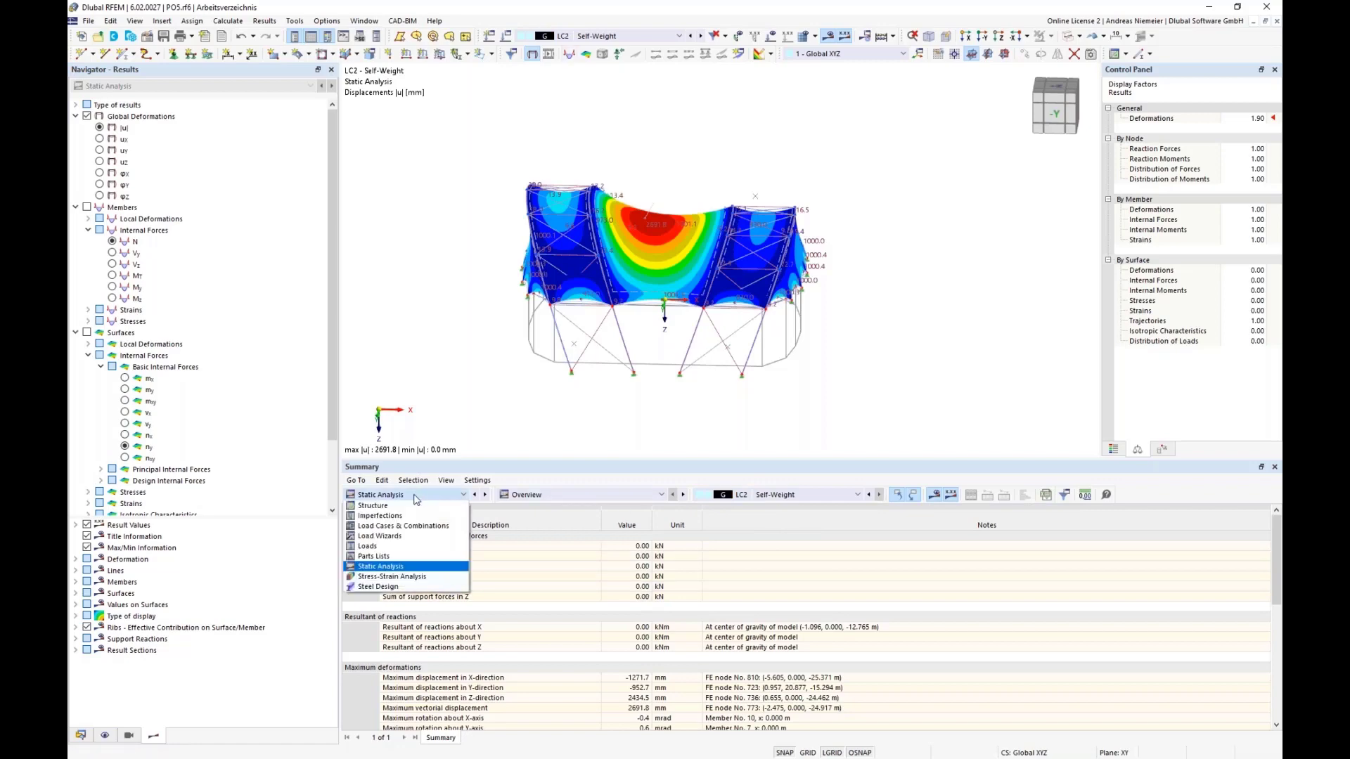
click(422, 395)
click(489, 38)
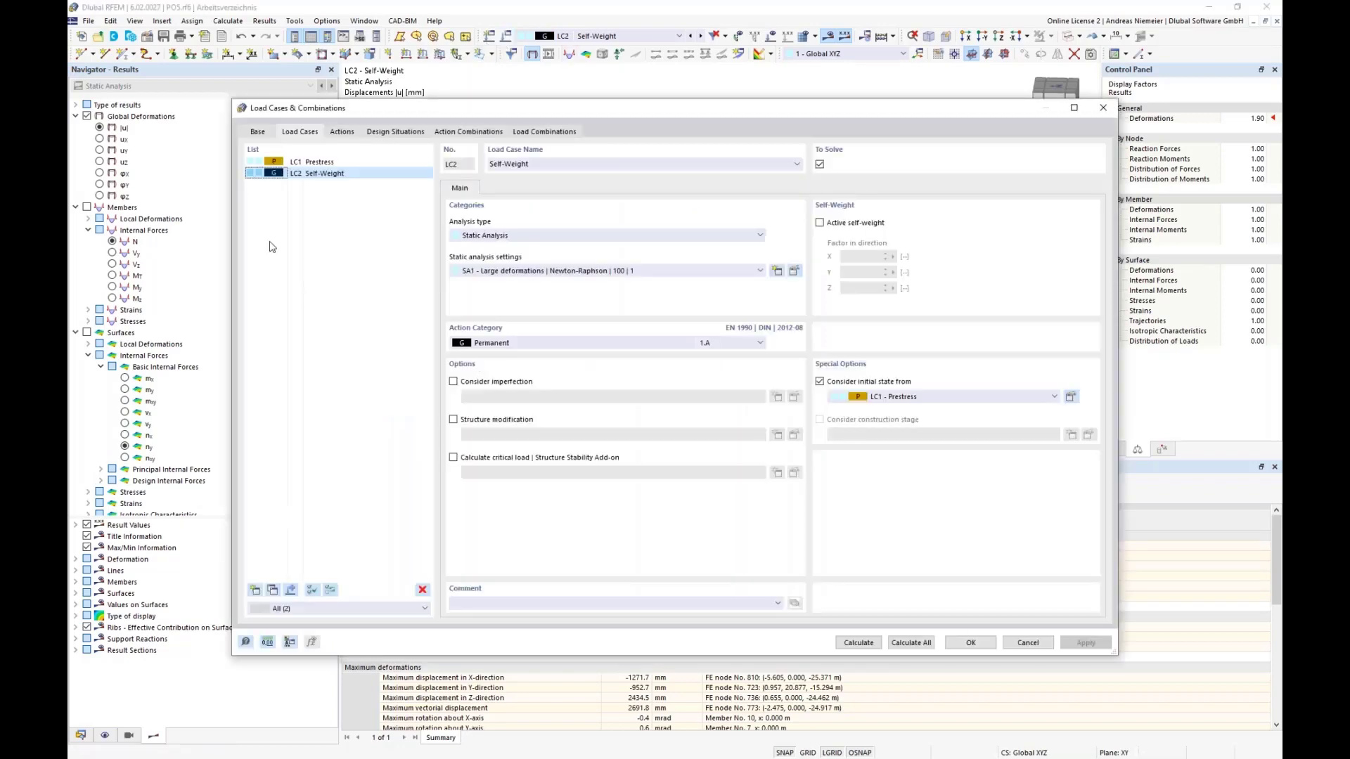
click(820, 223)
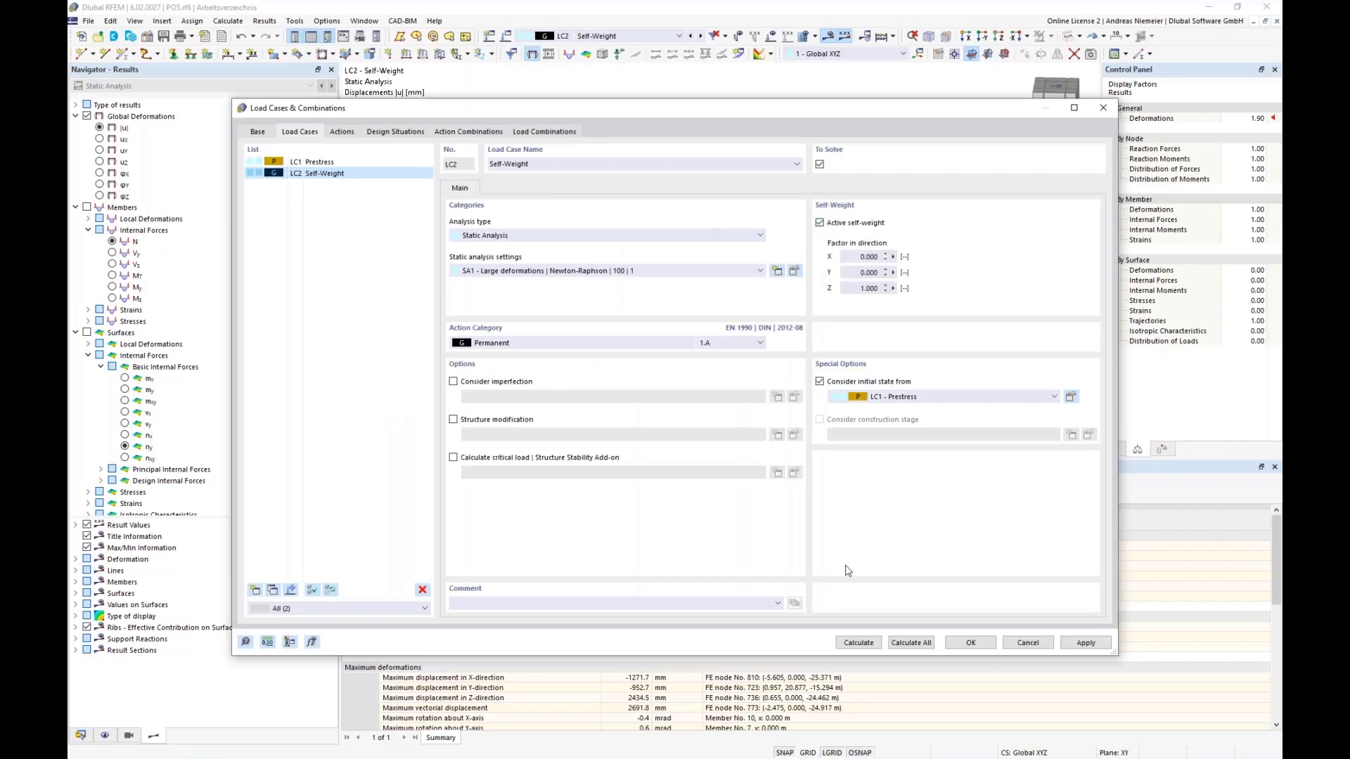
click(864, 645)
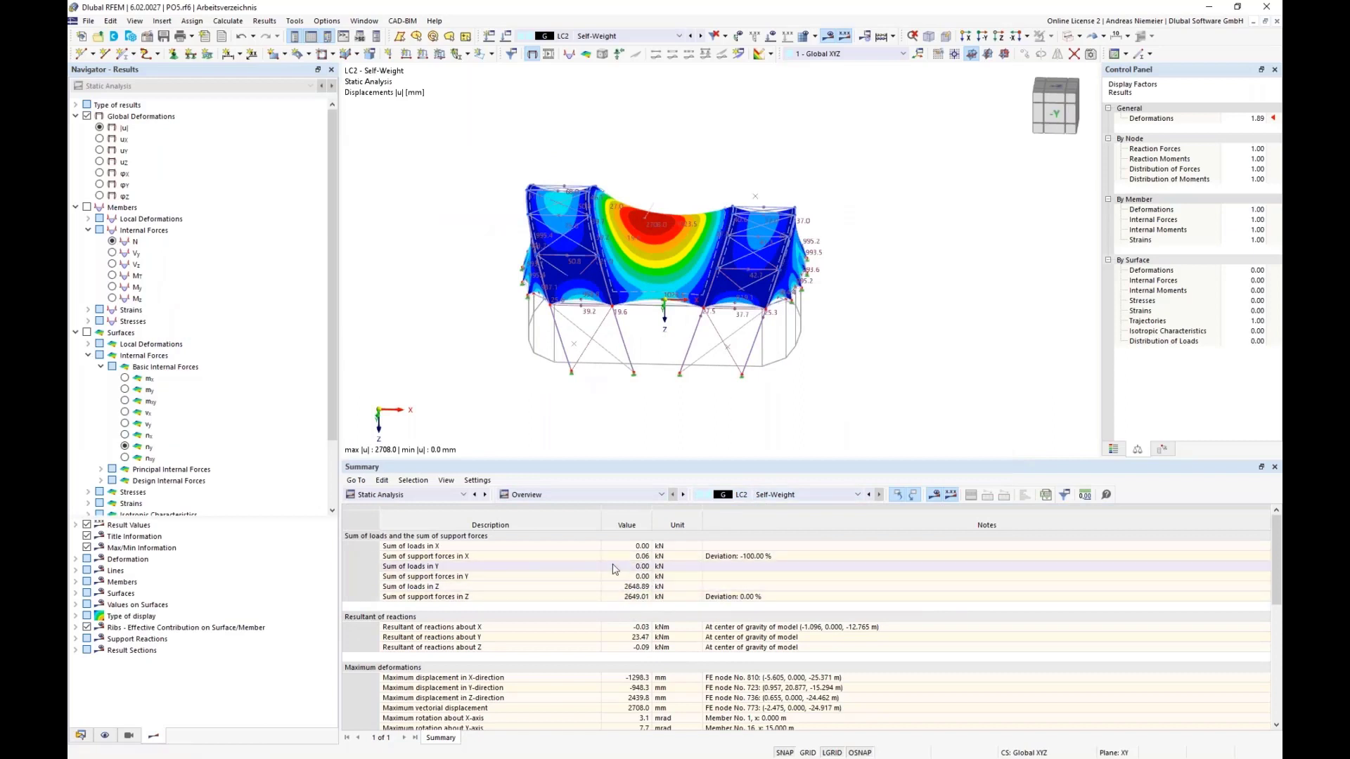
Switch the results to LC1 Prestress and review its load sums and deformed shape
click(764, 501)
click(766, 514)
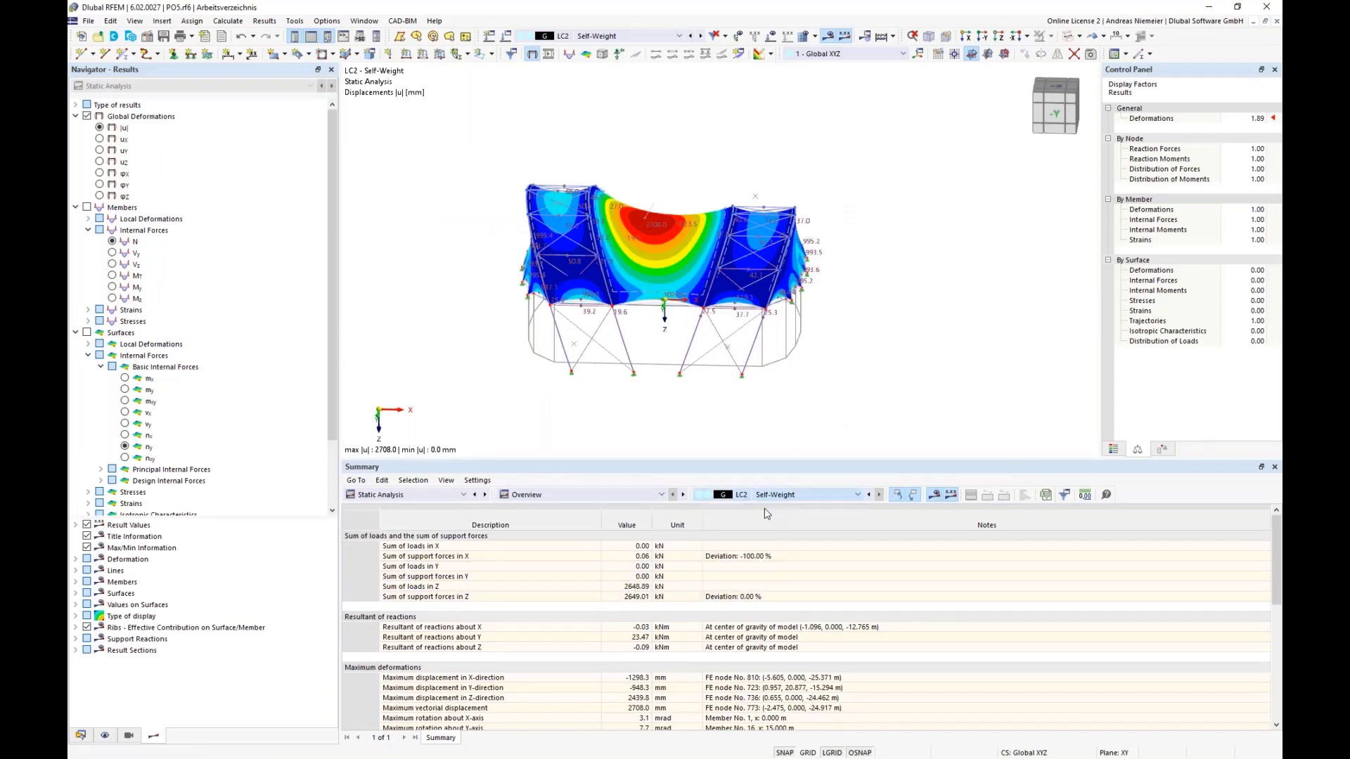
click(803, 493)
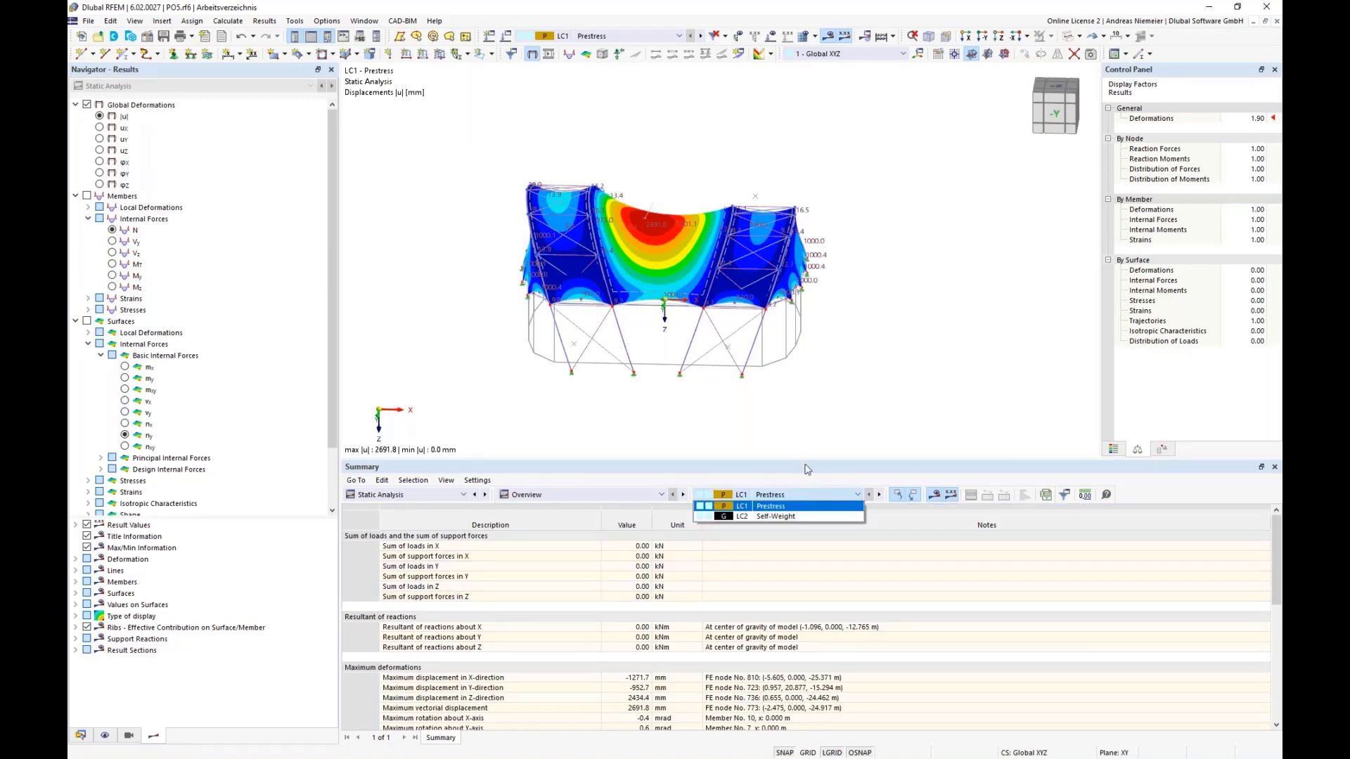
click(834, 417)
mouse_move(833, 406)
ctrl+middle_down()
mouse_move(793, 362)
mouse_move(822, 390)
mouse_move(809, 397)
ctrl+middle_up()
Add load case LC3 named Snow and assign it the action category Snow/Ice loads - H <= 1000 m
click(405, 495)
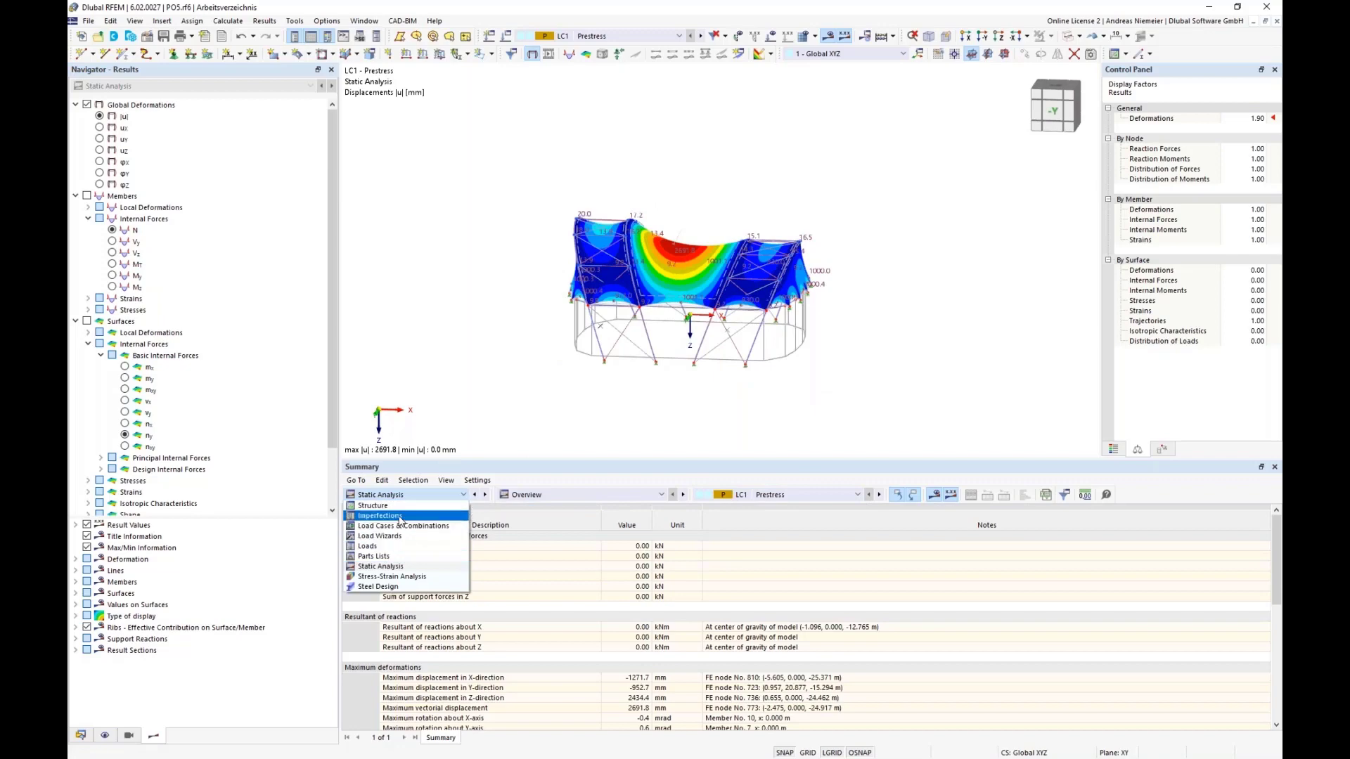
click(403, 526)
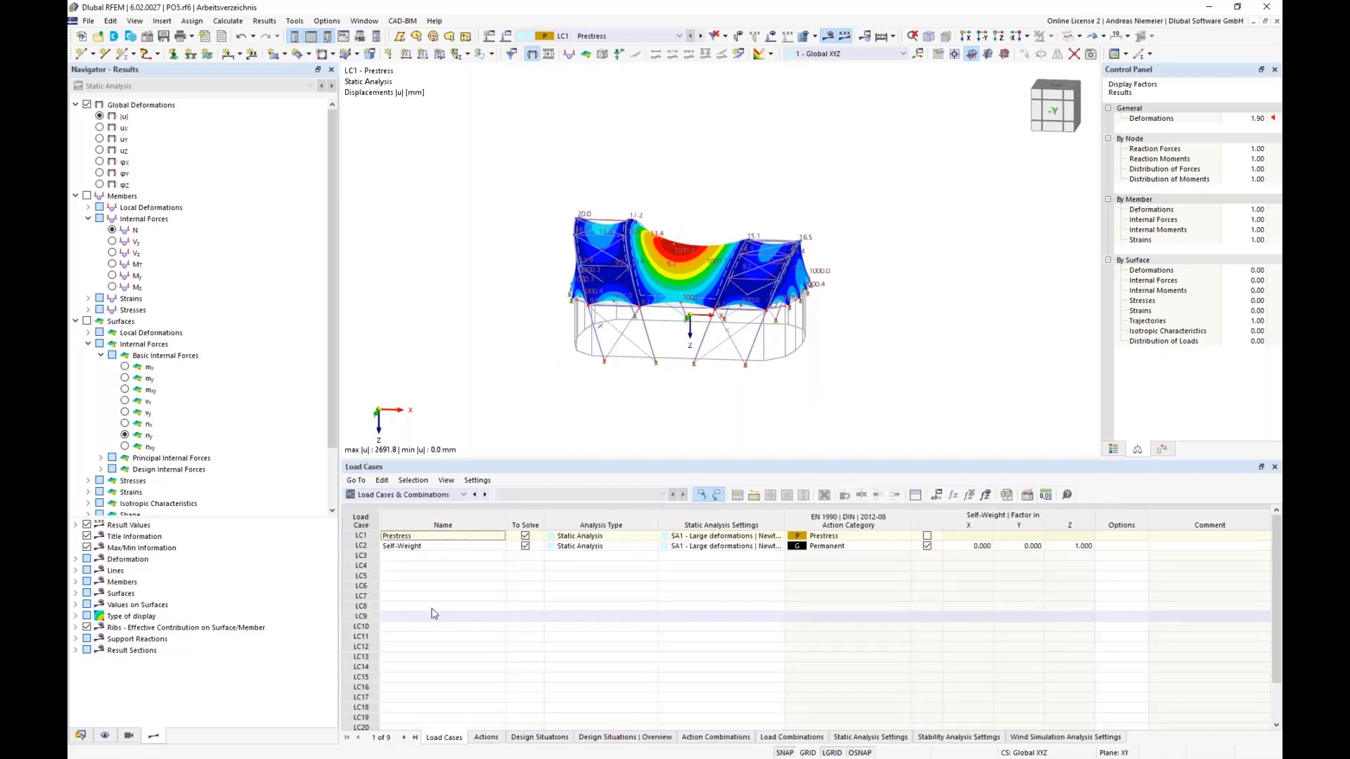
click(413, 558)
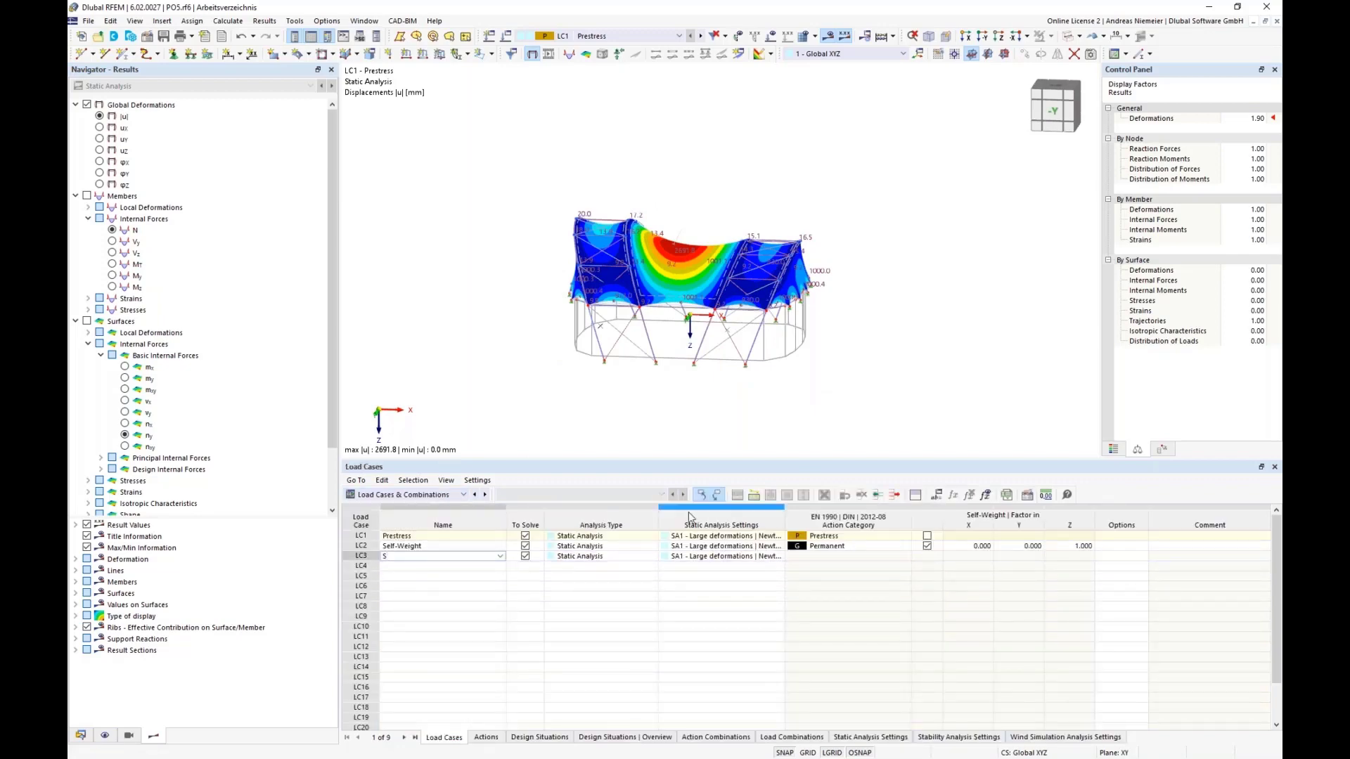
click(541, 689)
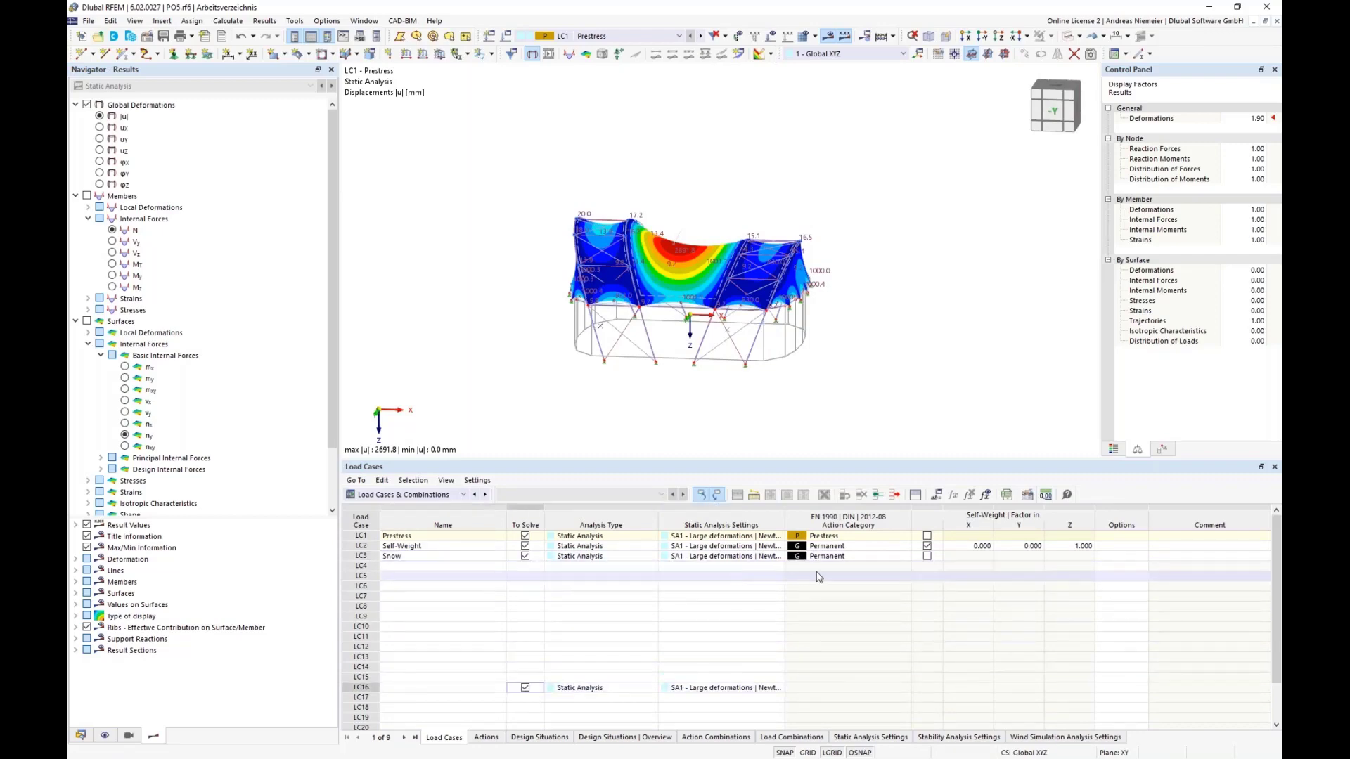
click(905, 559)
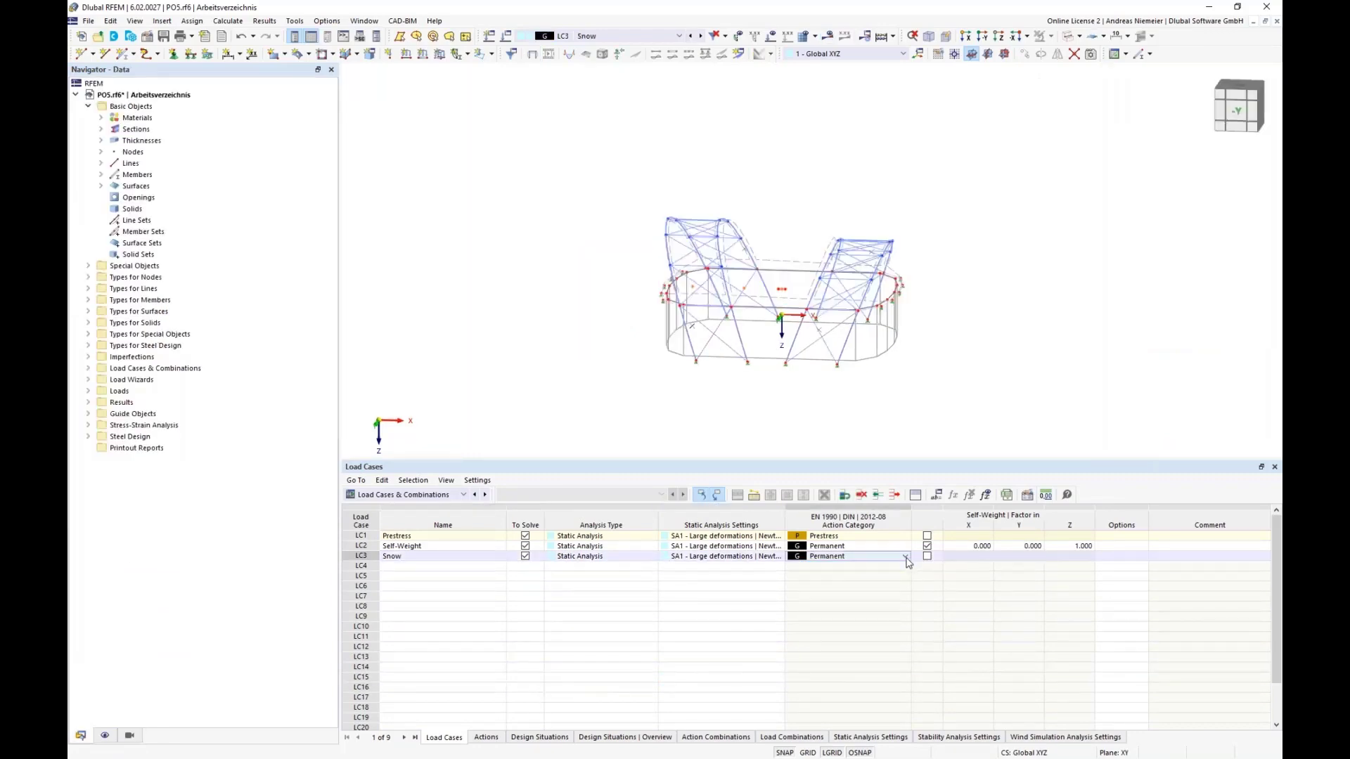
click(905, 557)
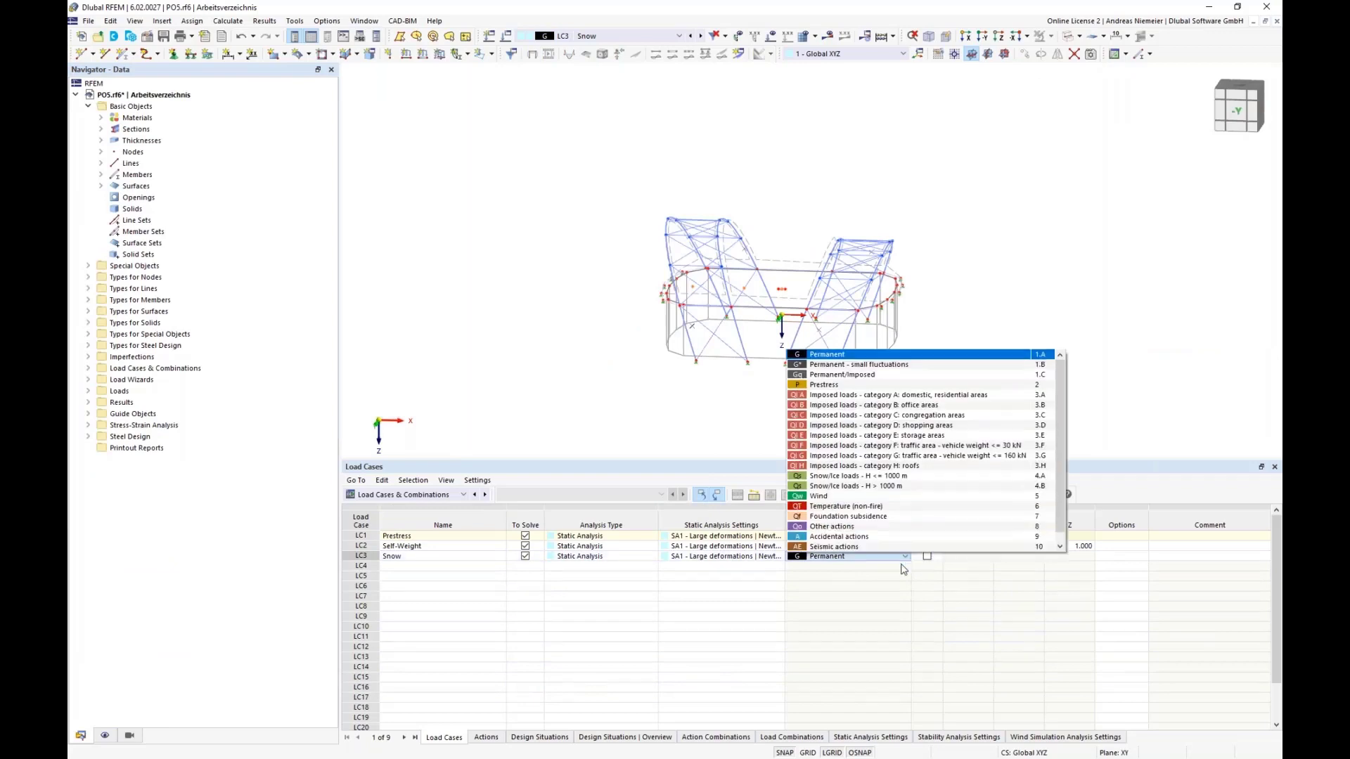
click(856, 477)
click(847, 636)
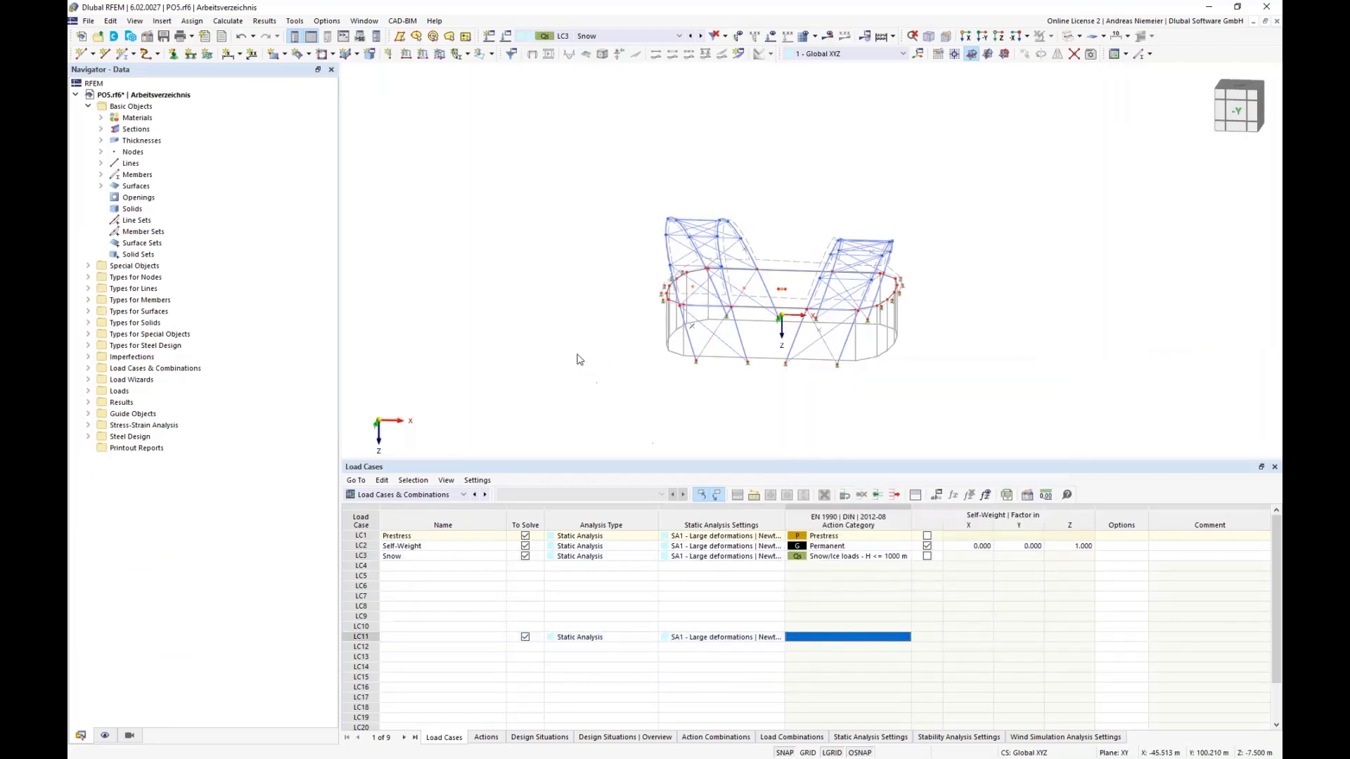
Define a uniform surface load of 0.52 kN/m² in LC3 Snow, acting in global Z on the projected area
click(440, 55)
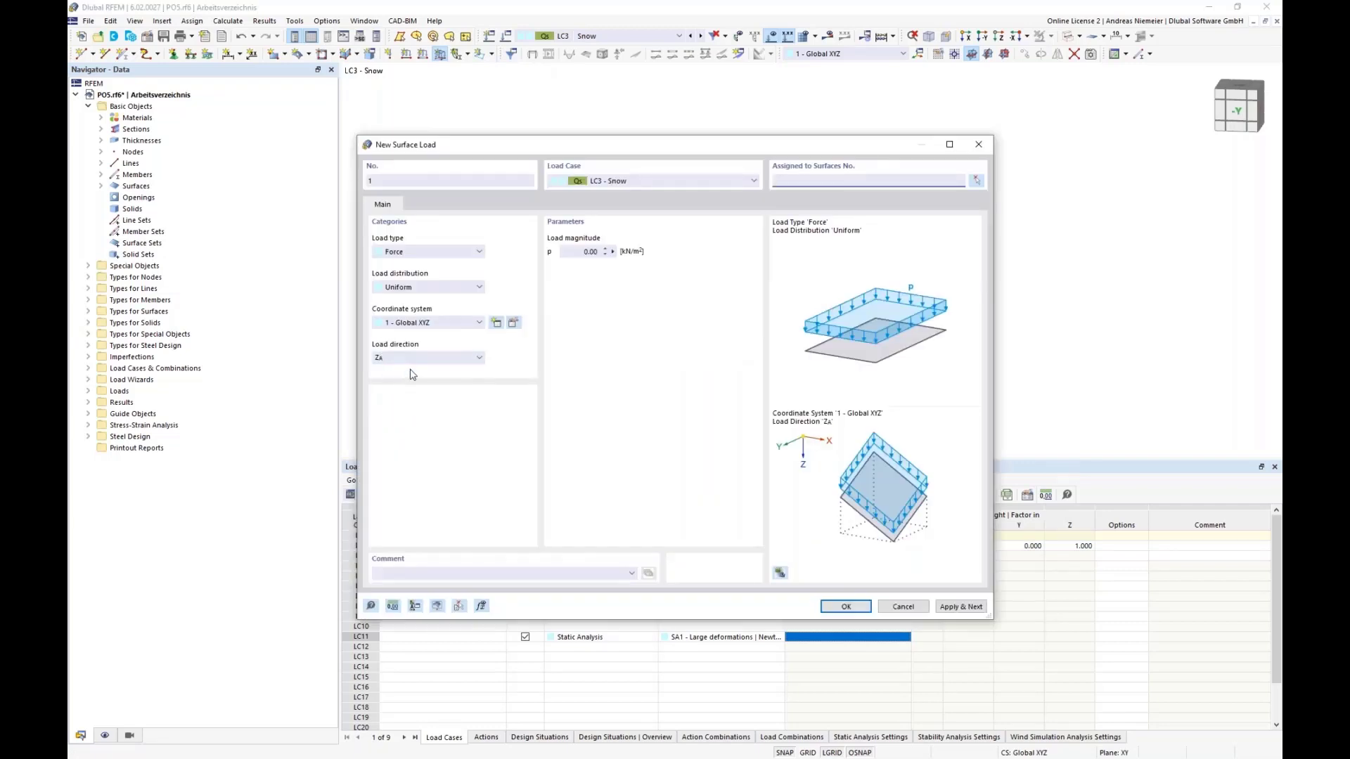
click(436, 361)
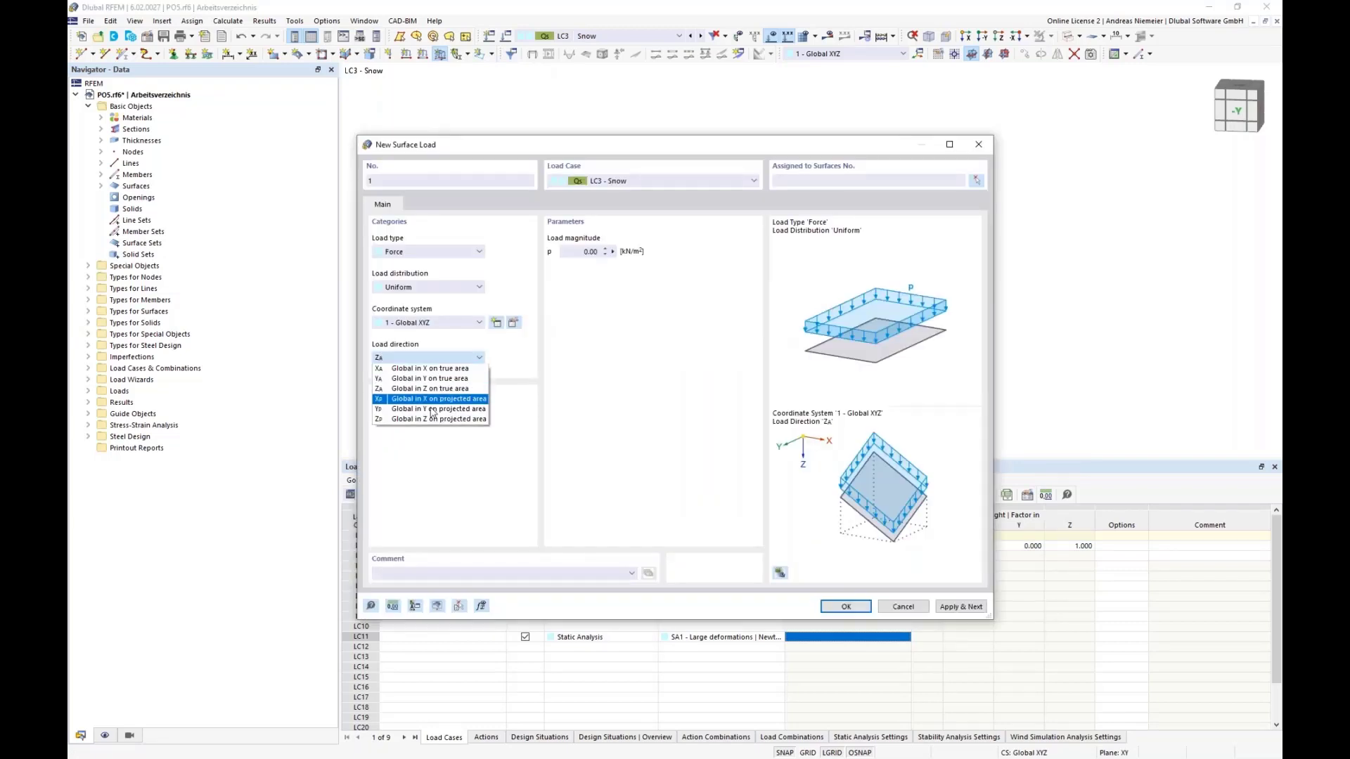
click(430, 425)
click(576, 254)
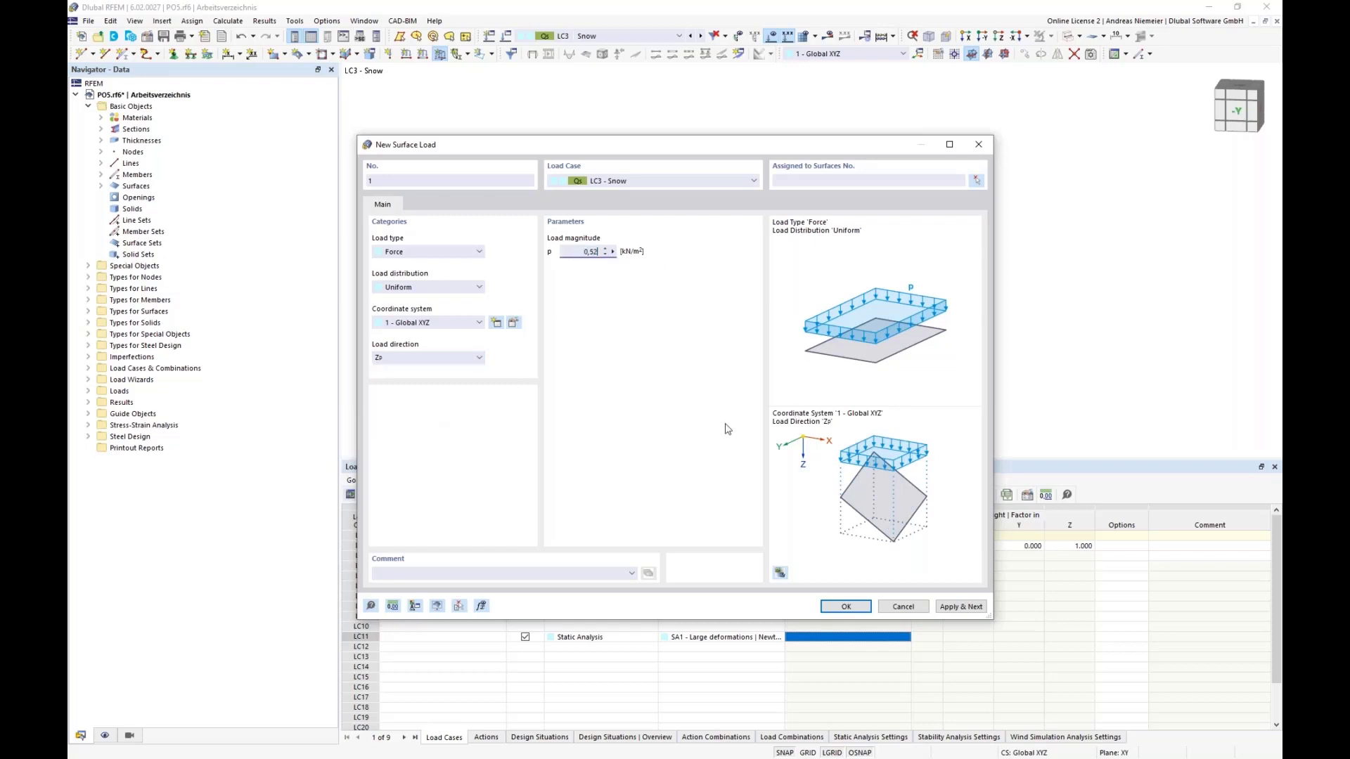
Assign the snow surface load to the membrane roof surfaces and create it
click(960, 181)
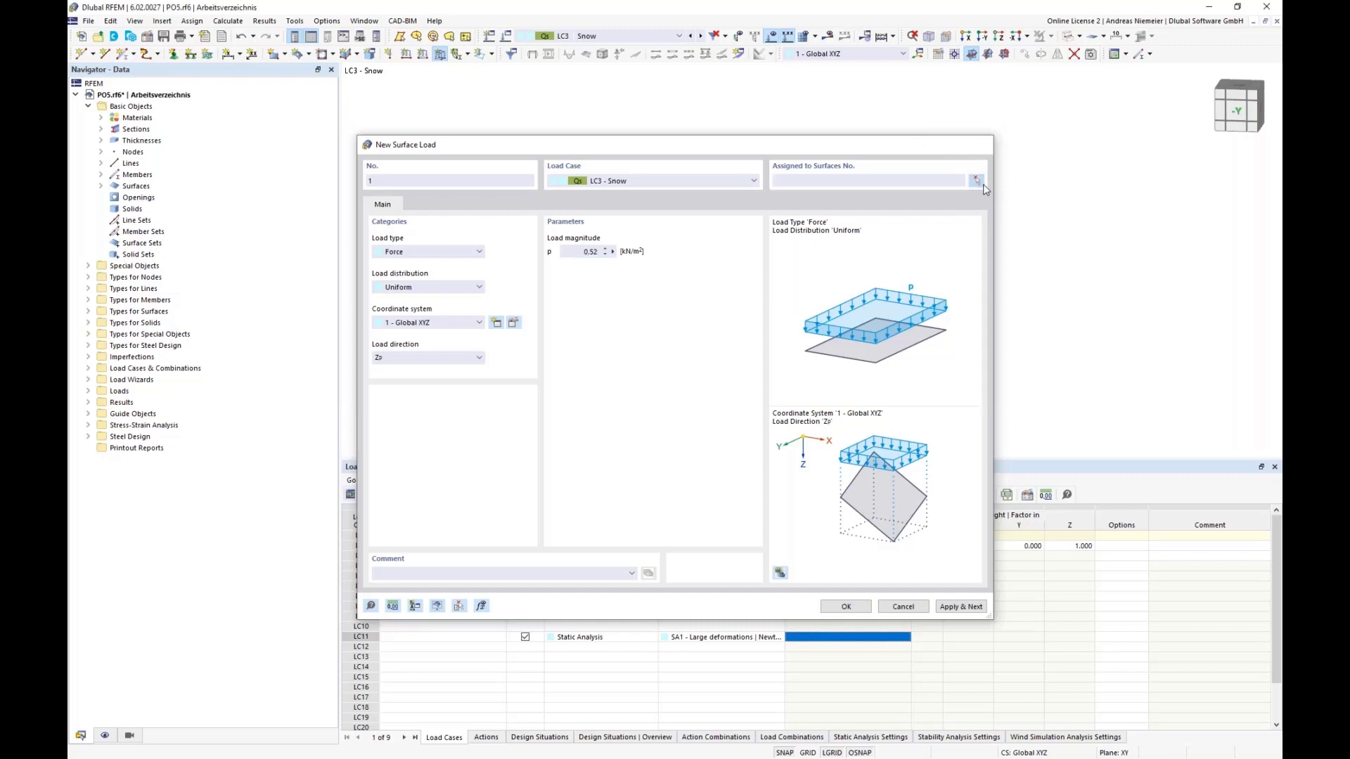
click(976, 181)
drag(969, 273, 633, 158)
click(250, 199)
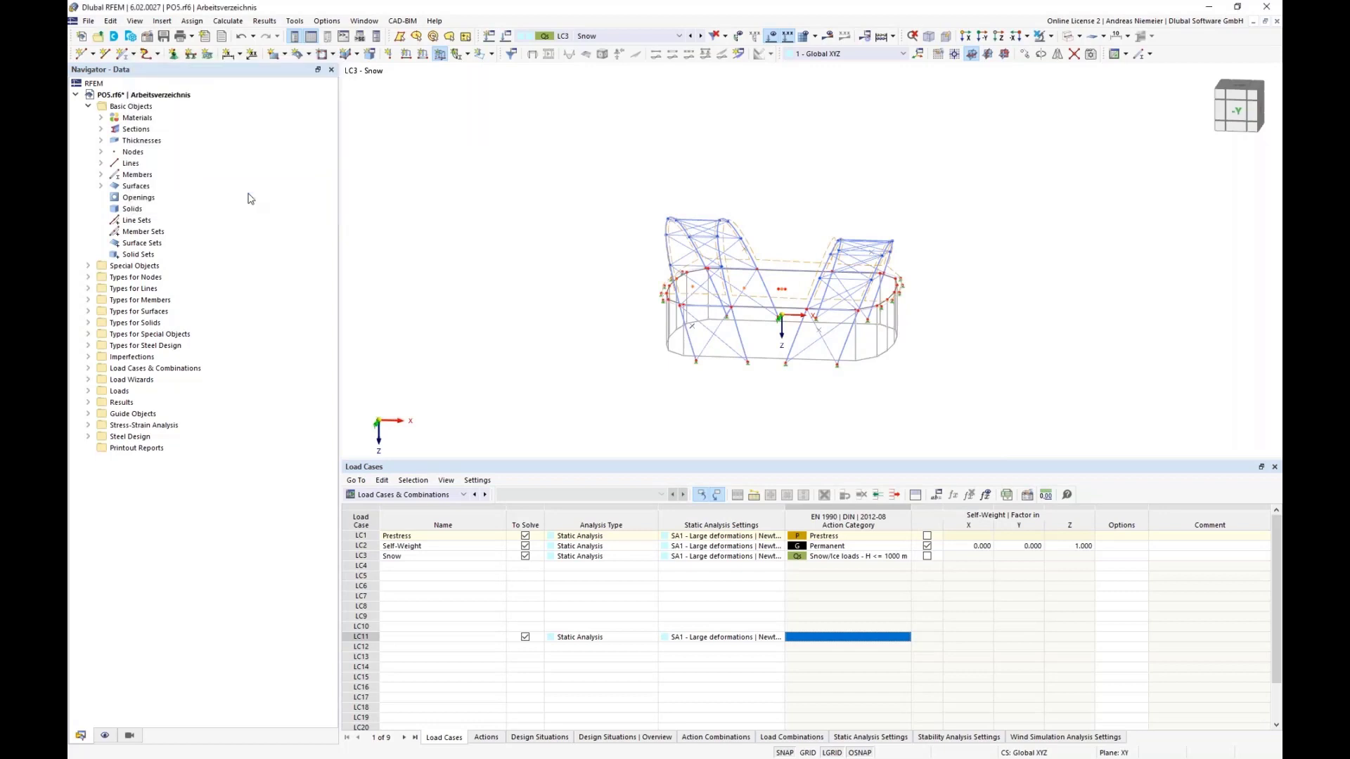
click(846, 606)
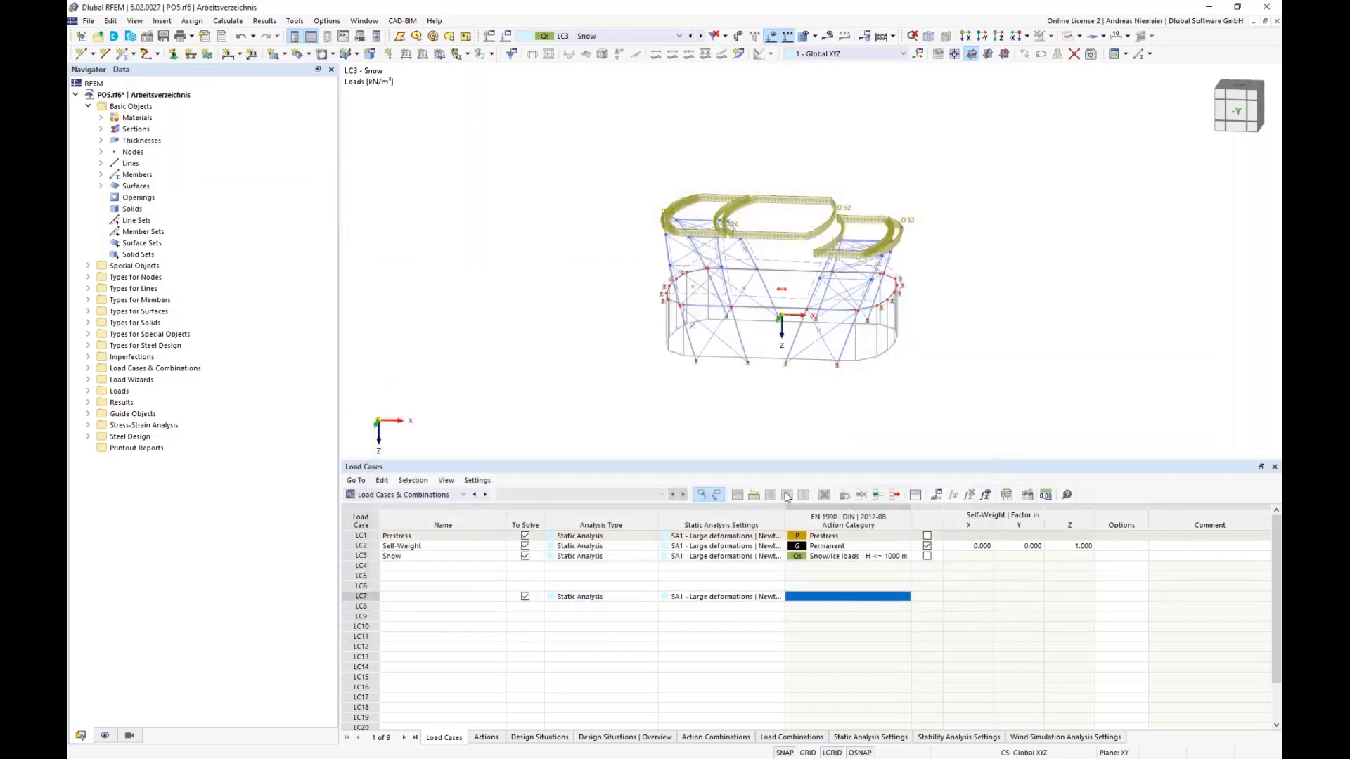
Display the model as a solid model and examine the snow load above the membrane roof and steel frames
ctrl+middle_drag(638, 369, 608, 415)
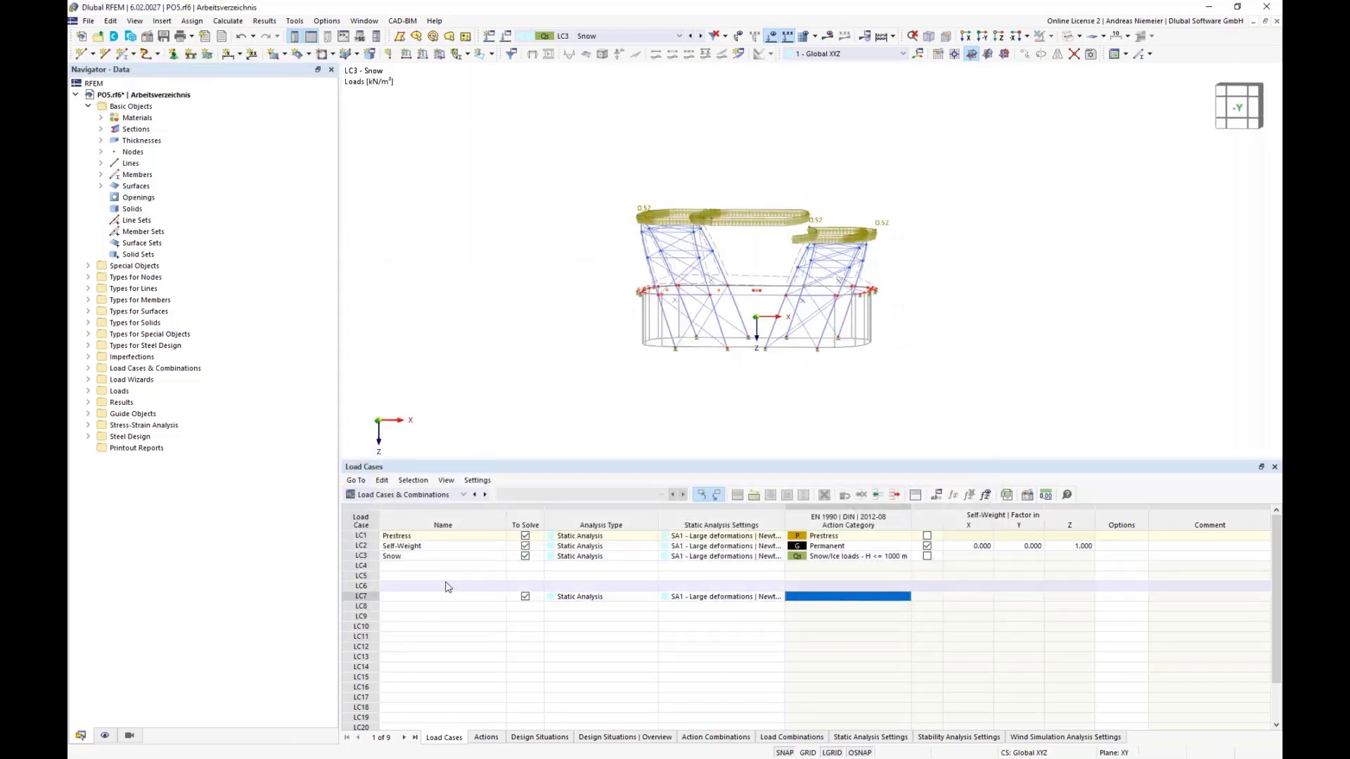
middle_drag(670, 378, 667, 380)
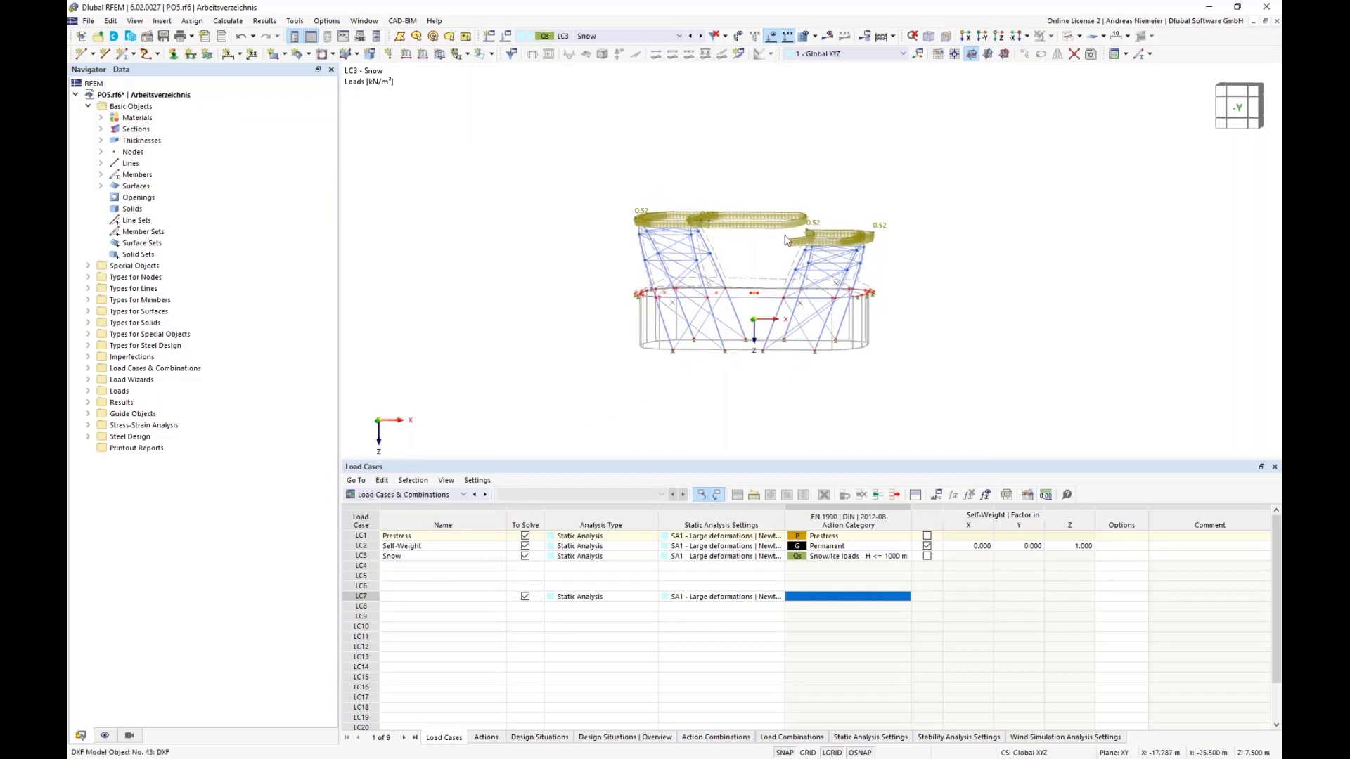
click(1069, 35)
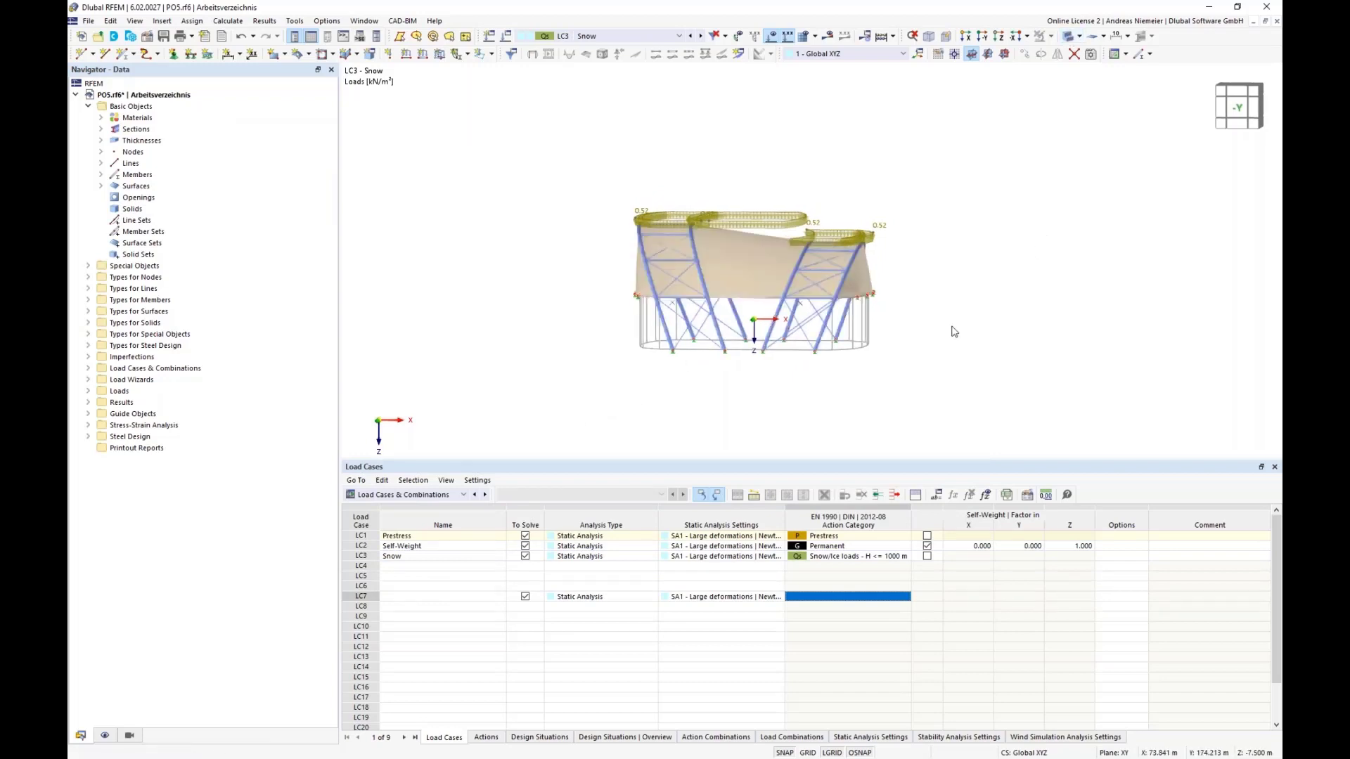
ctrl+middle_drag(940, 331, 521, 281)
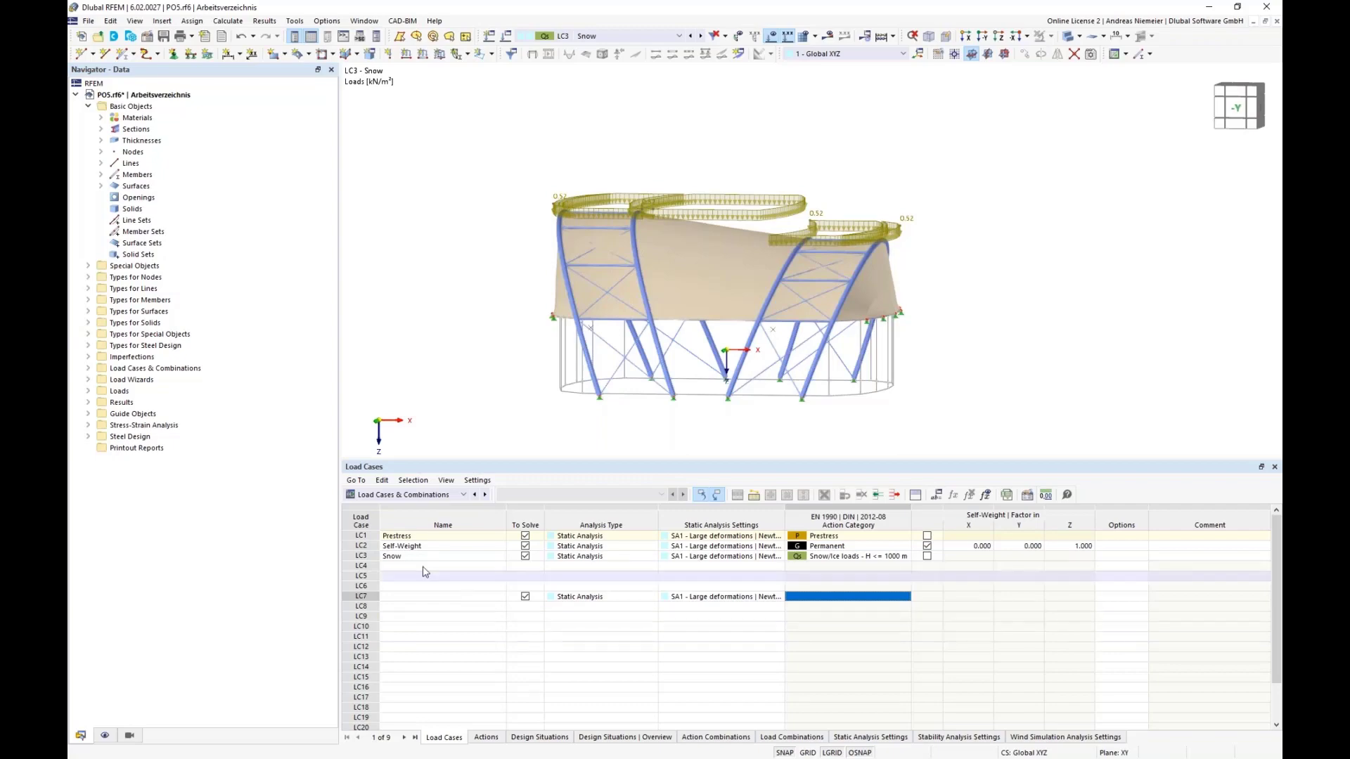
scroll(460, 310, up, 2)
ctrl+middle_drag(450, 293, 484, 256)
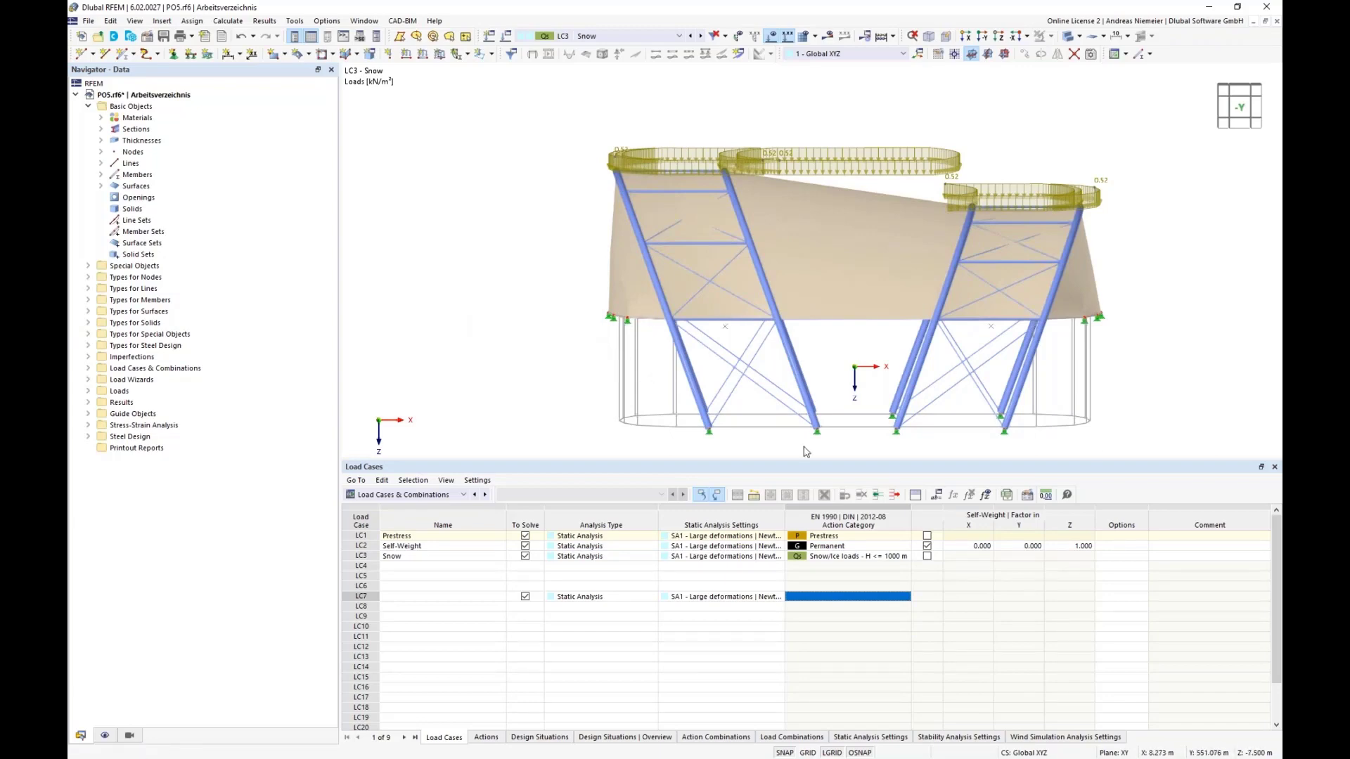
middle_drag(1084, 370, 1032, 353)
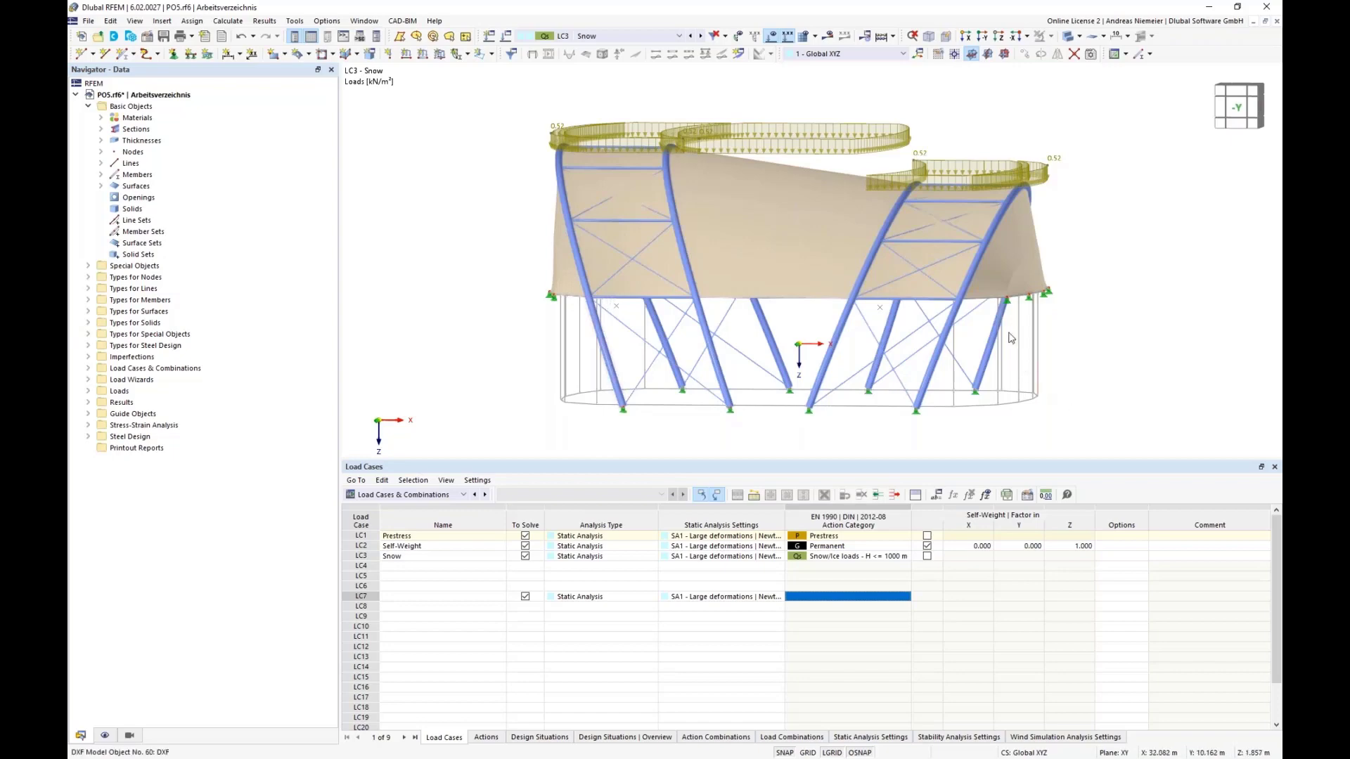
Hide the loads and switch the model display to wireframe
click(769, 36)
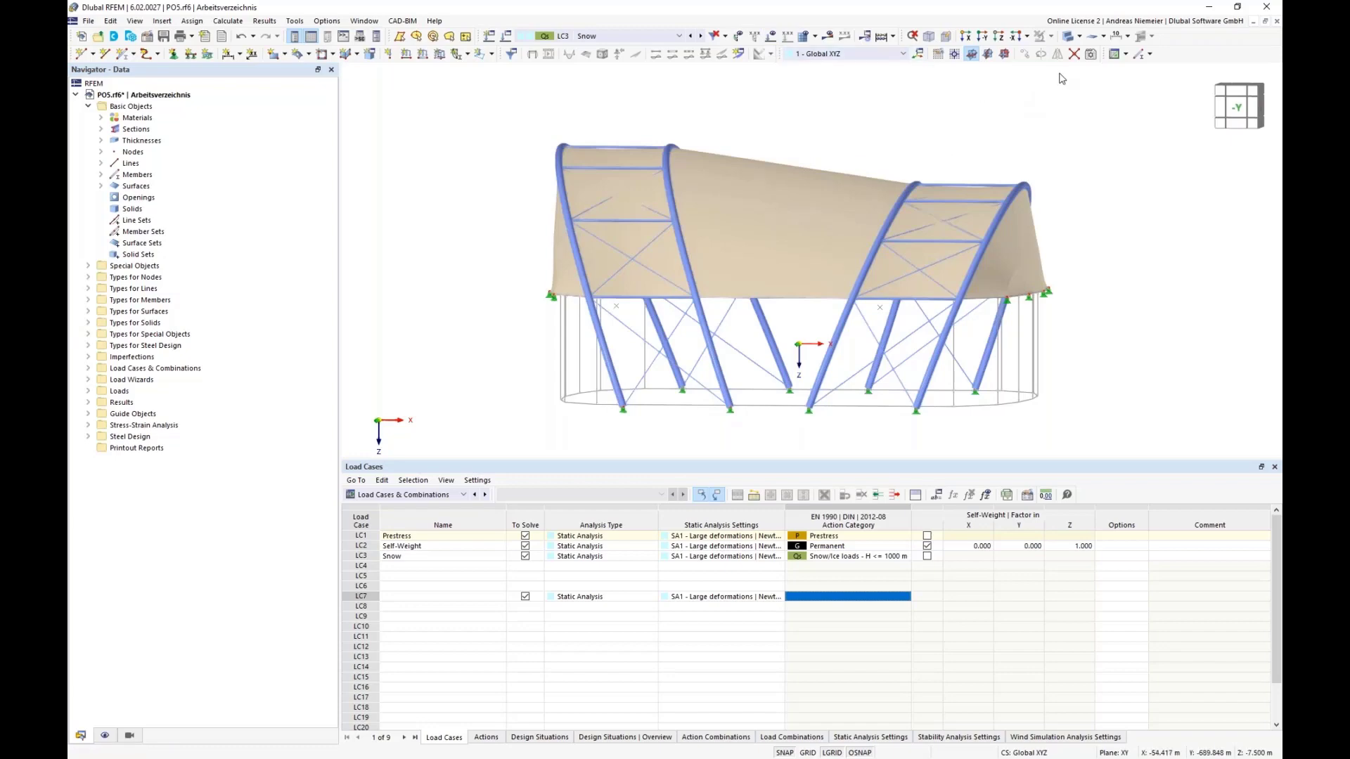
click(1079, 36)
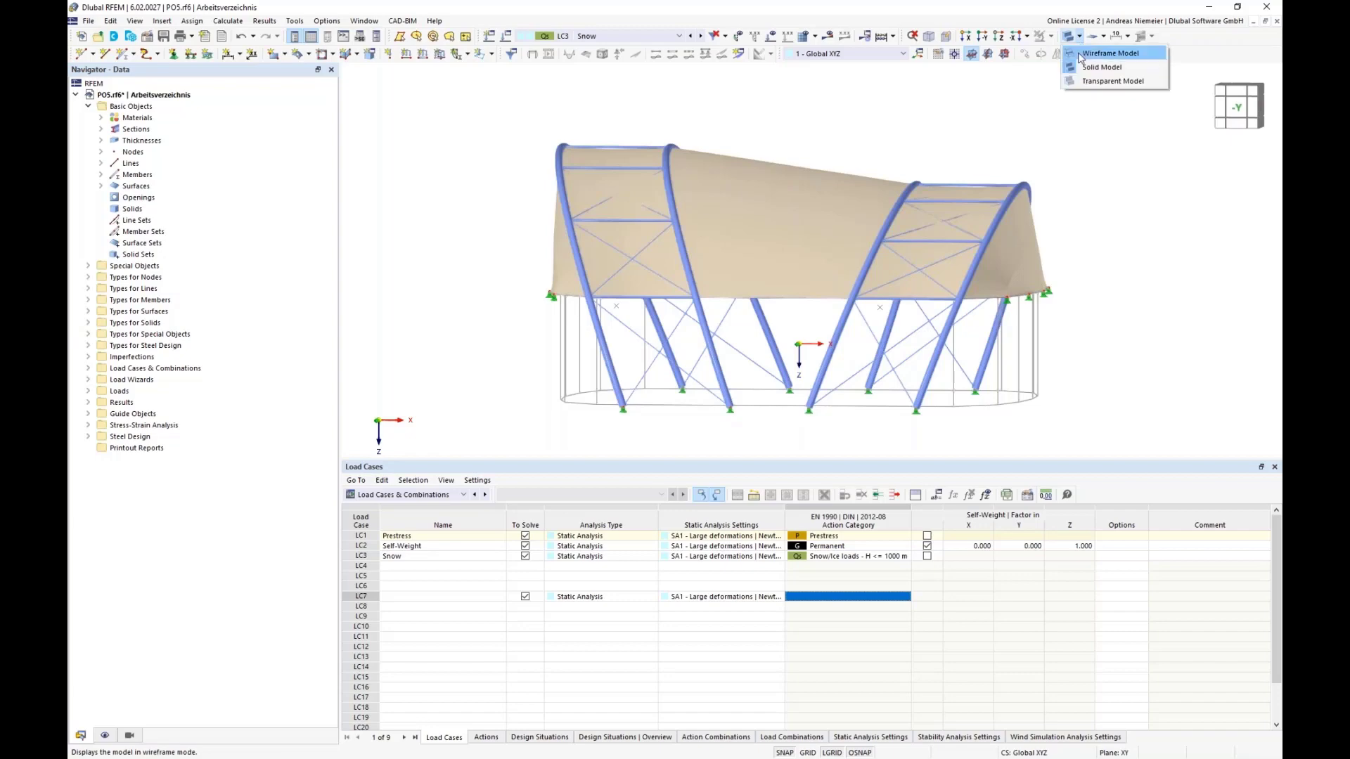
click(1110, 54)
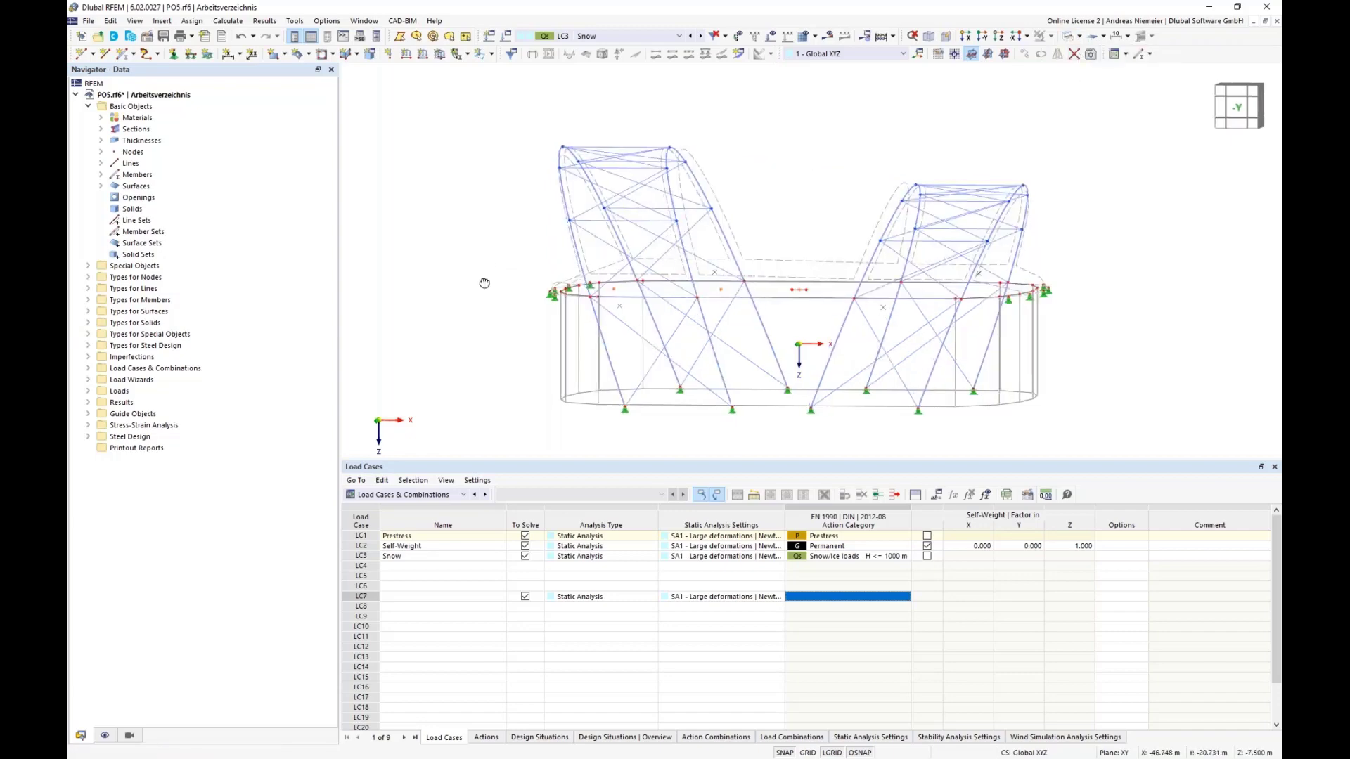
Isolate the horizontal ring of edge lines and supports at the membrane's base and show it in plan view along Z
drag(496, 269, 1001, 327)
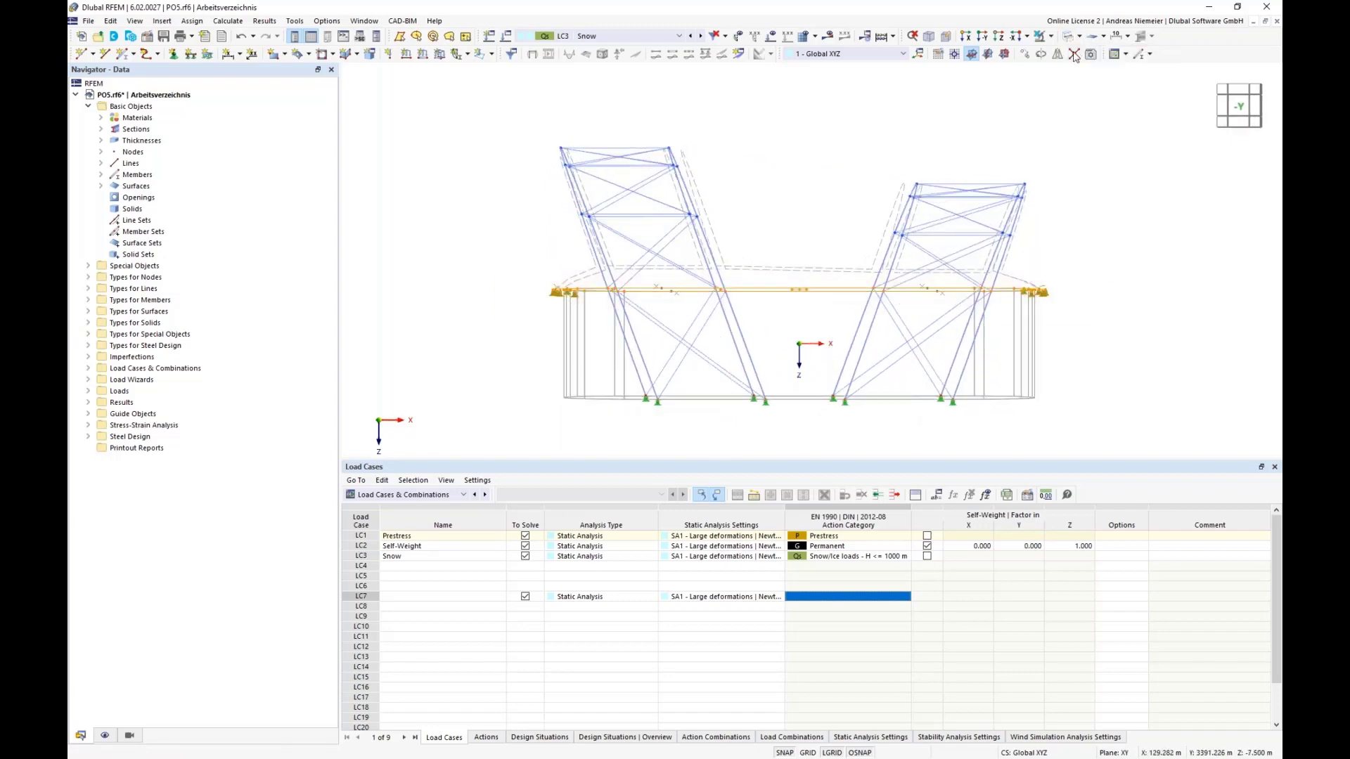
click(1051, 36)
click(1055, 52)
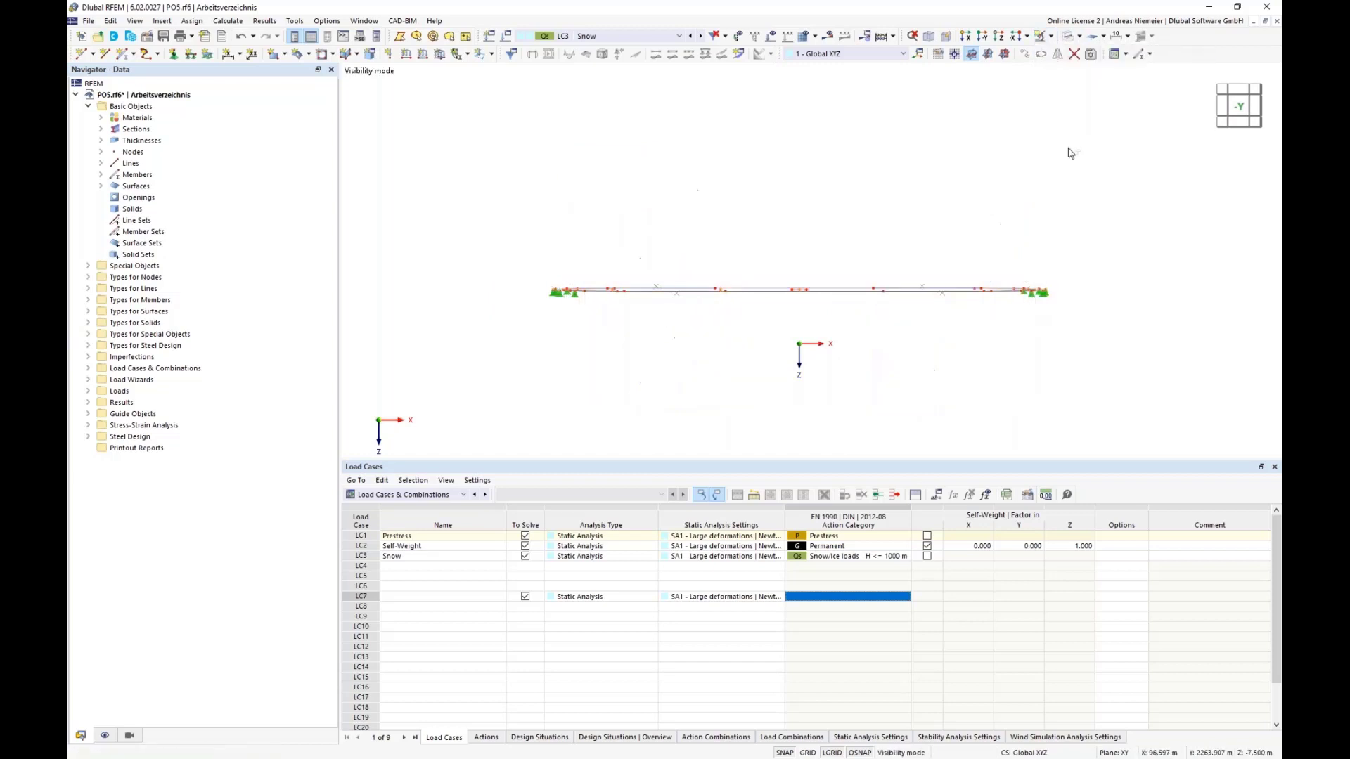
ctrl+middle_drag(1024, 211, 1031, 107)
click(1014, 38)
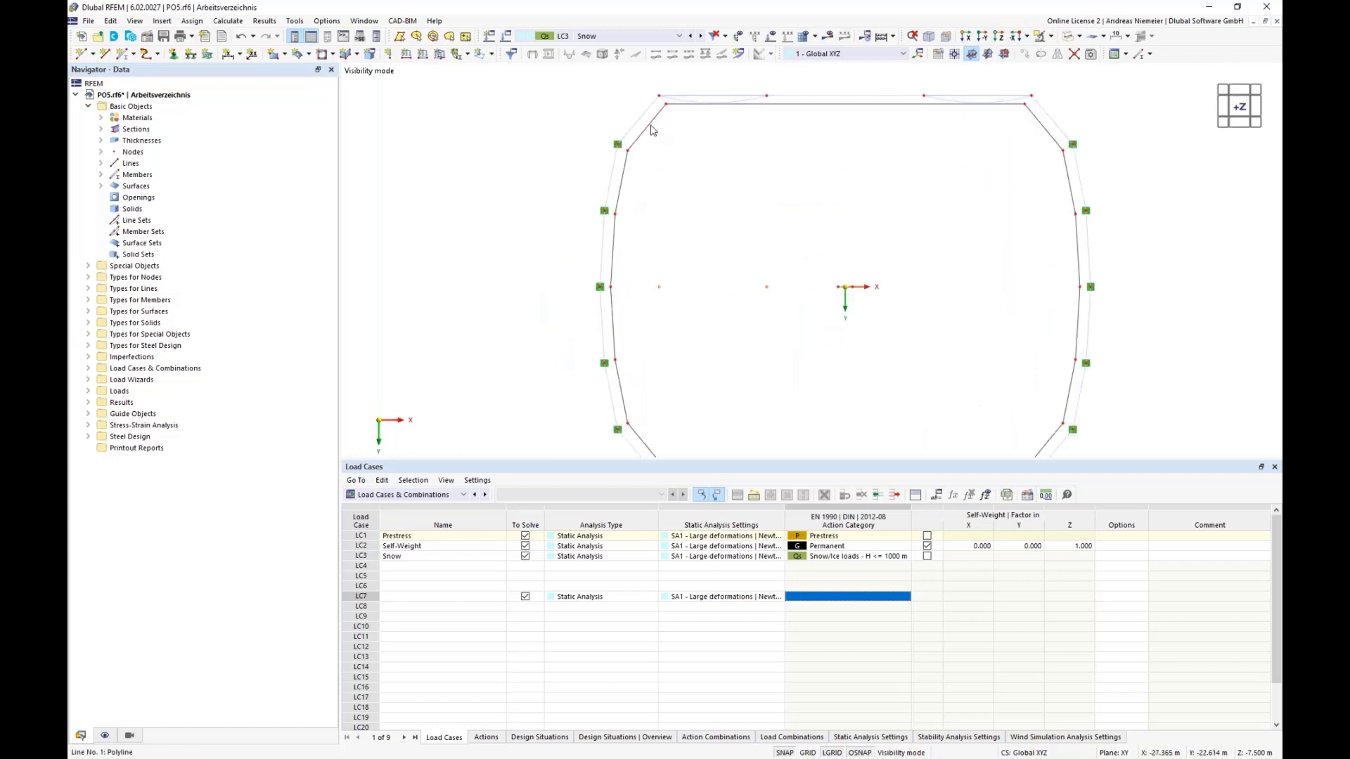
Select all the inner polylines around the closed ring at the membrane's base
scroll(673, 109, up, 2)
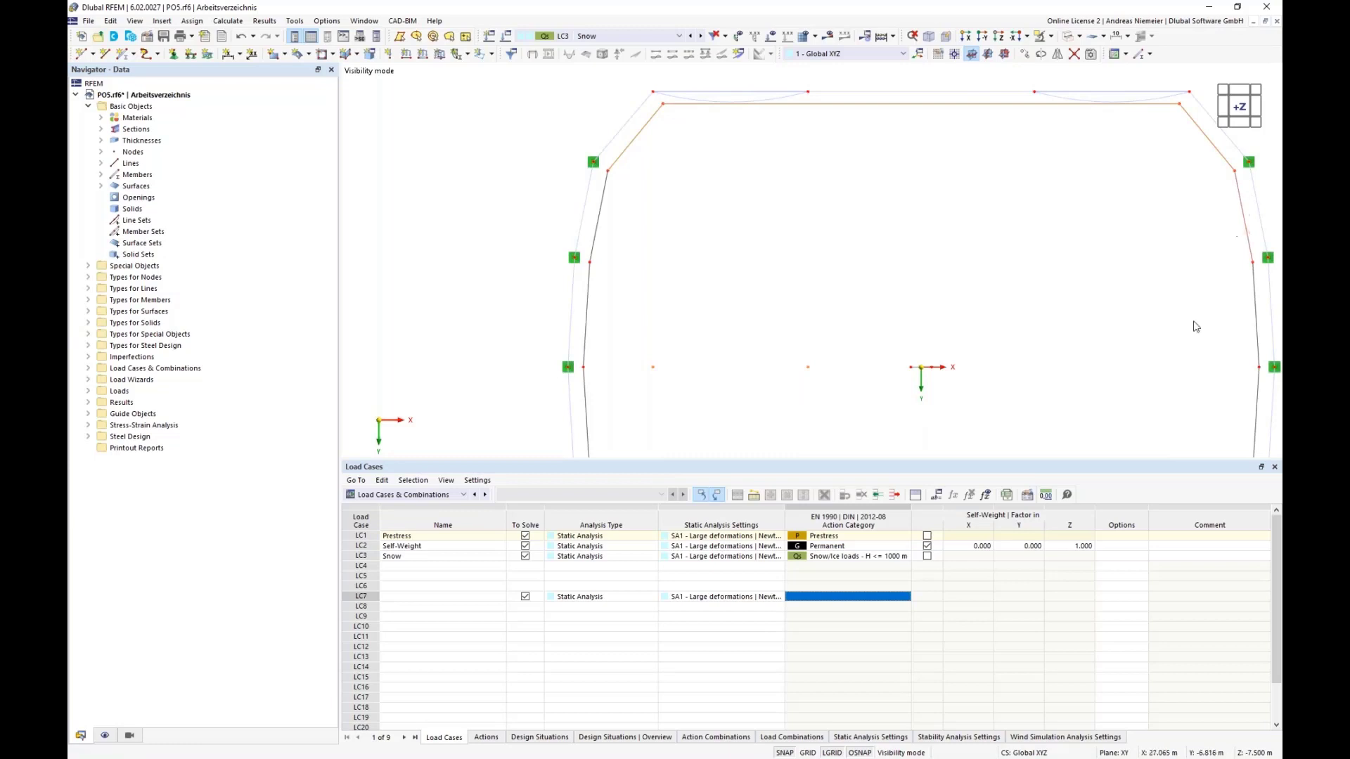
scroll(1109, 295, down, 3)
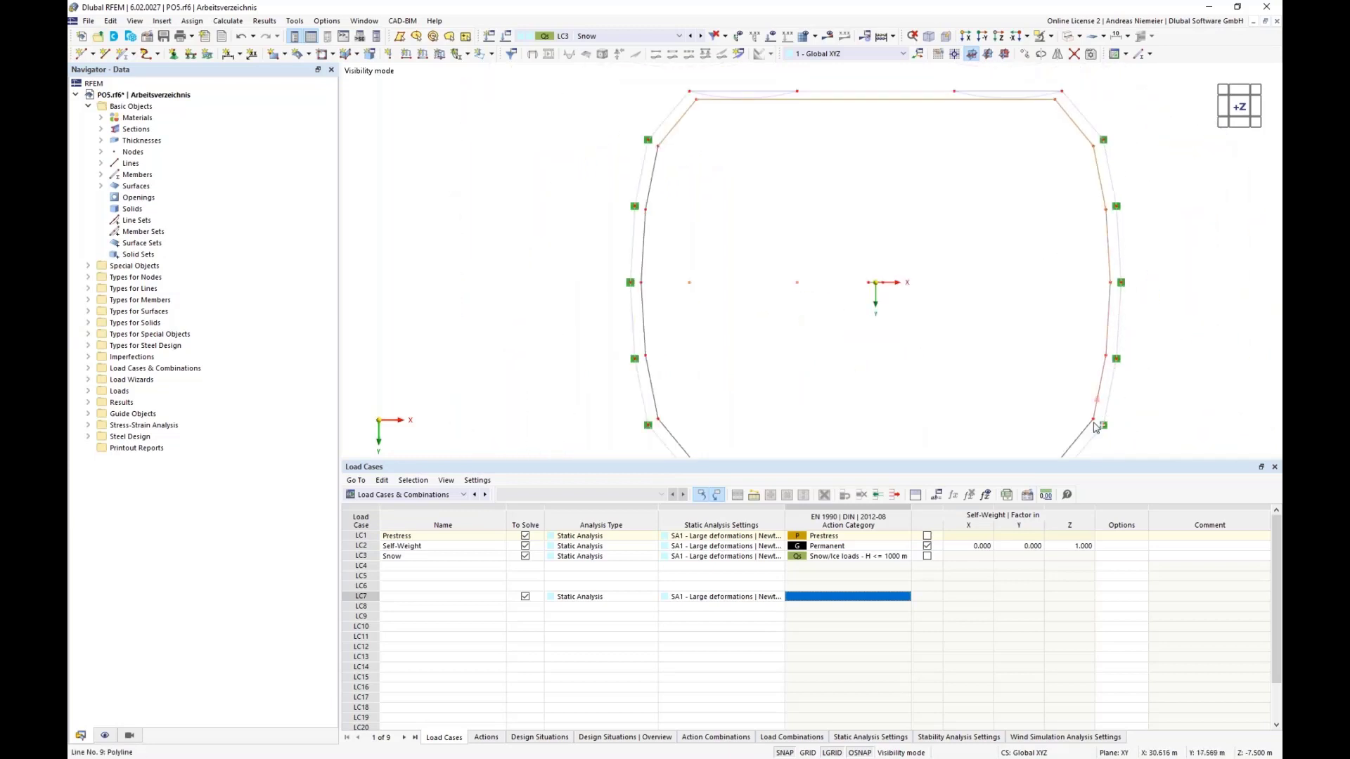
middle_drag(1016, 361, 1013, 206)
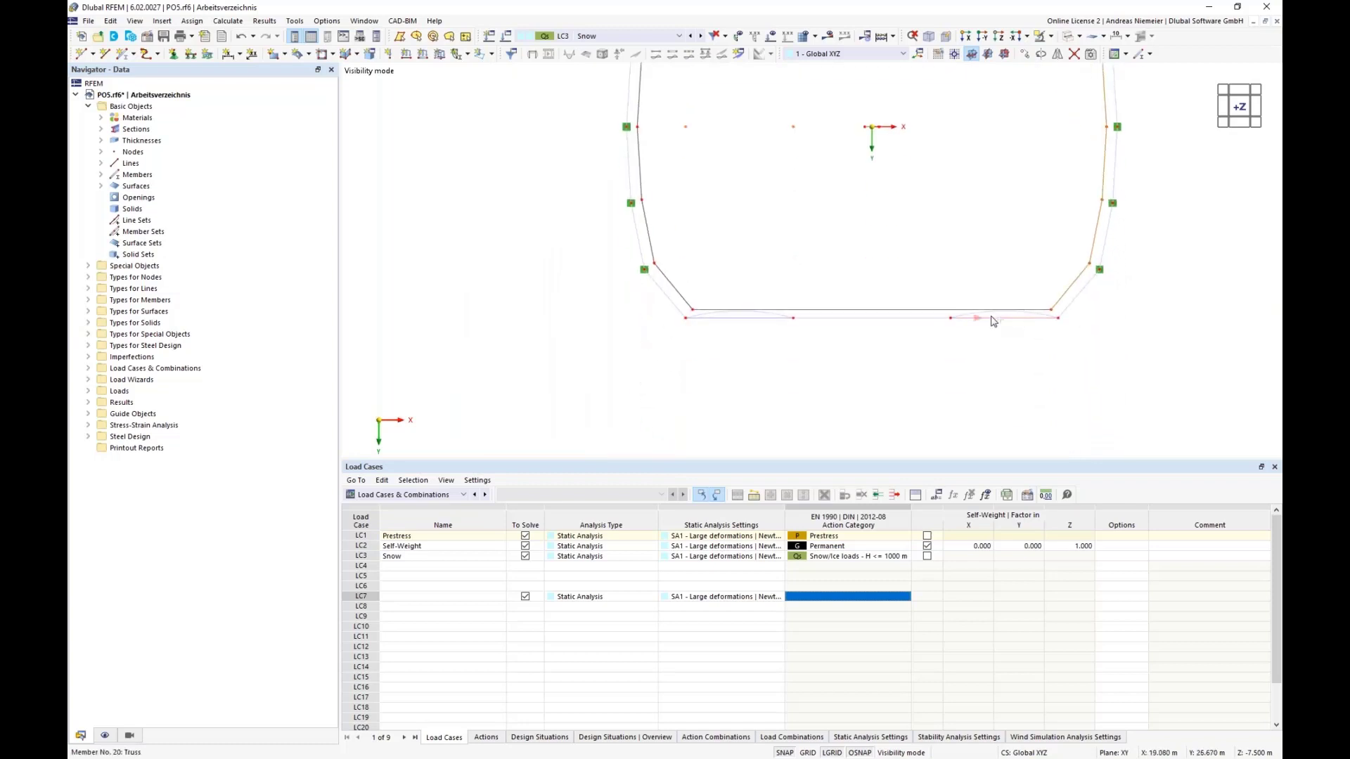
ctrl+click(939, 310)
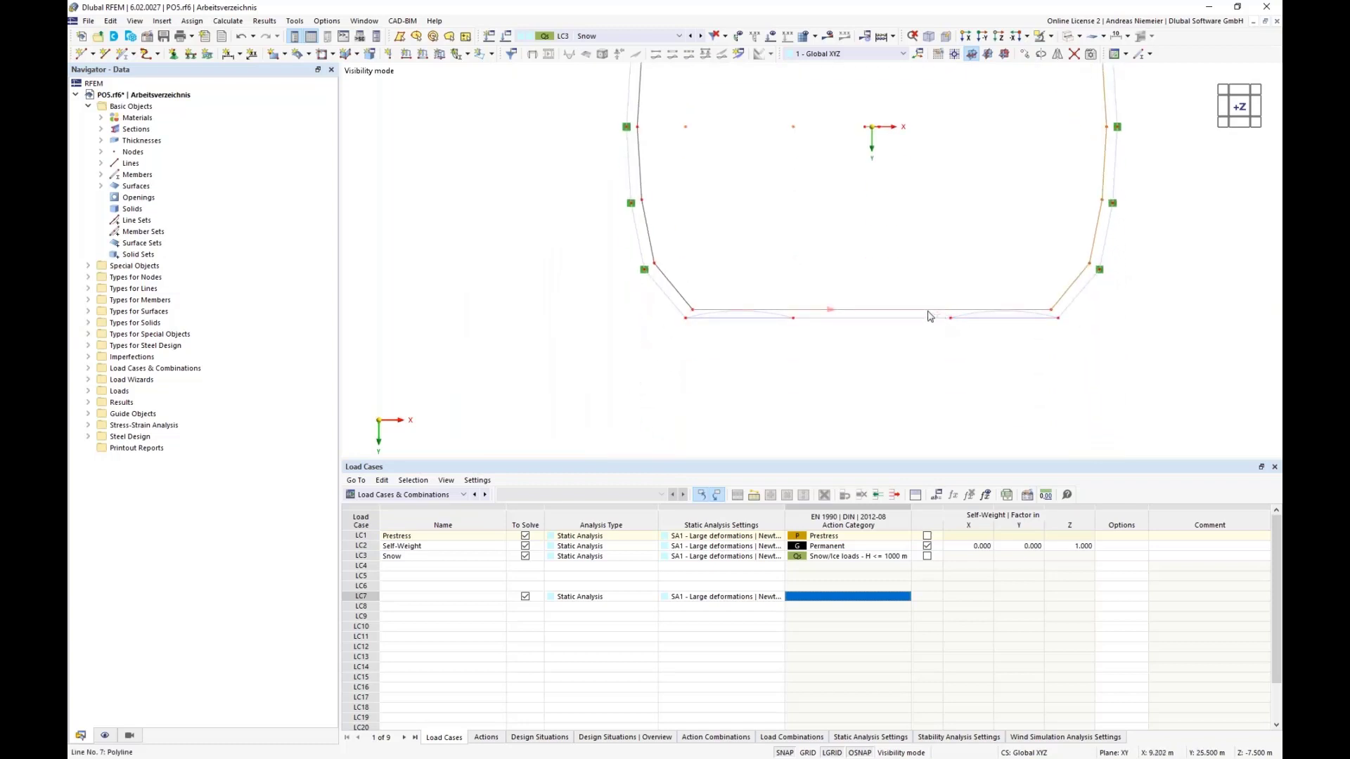
ctrl+click(648, 241)
middle_drag(685, 156, 686, 267)
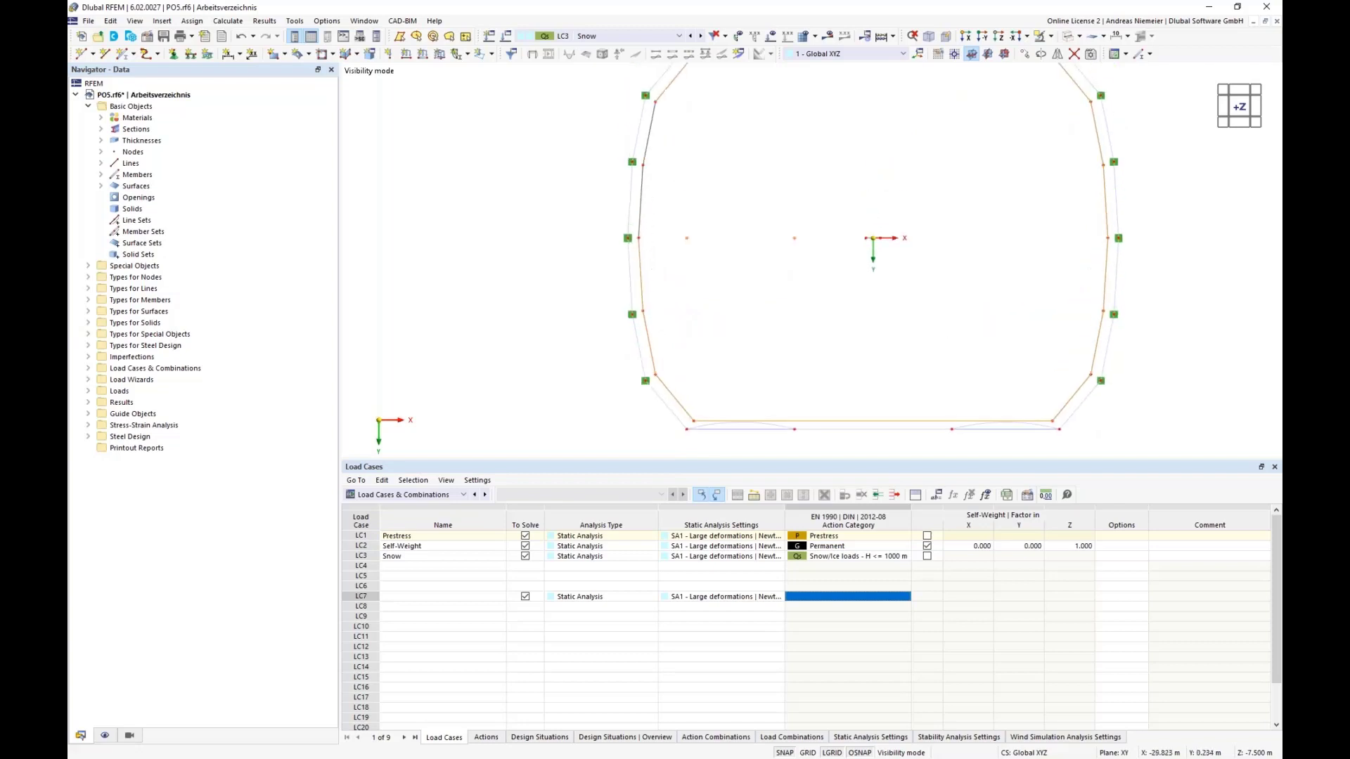
ctrl+click(644, 163)
Set up a one-step copy of the ring lines, showing the full model and picking a vertical displacement vector of 15 m in Z
click(1025, 54)
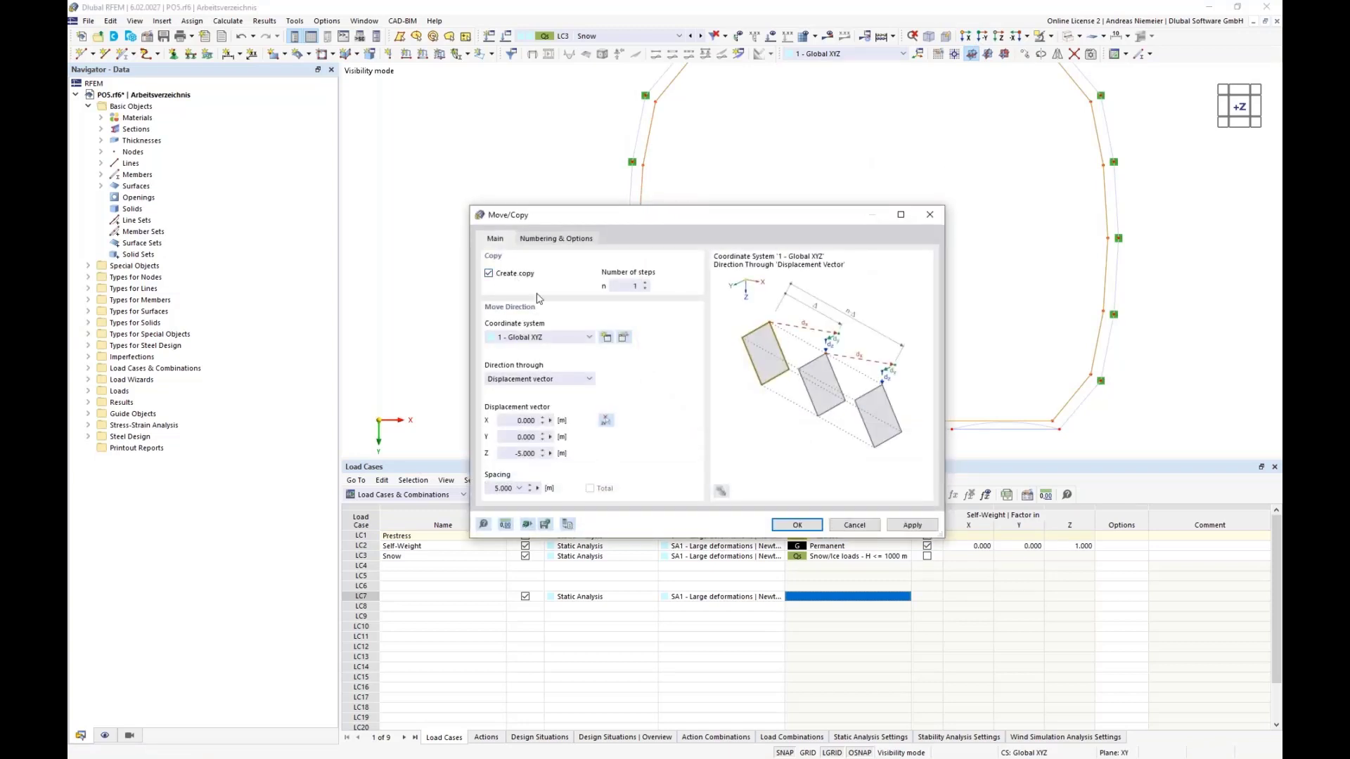
click(606, 421)
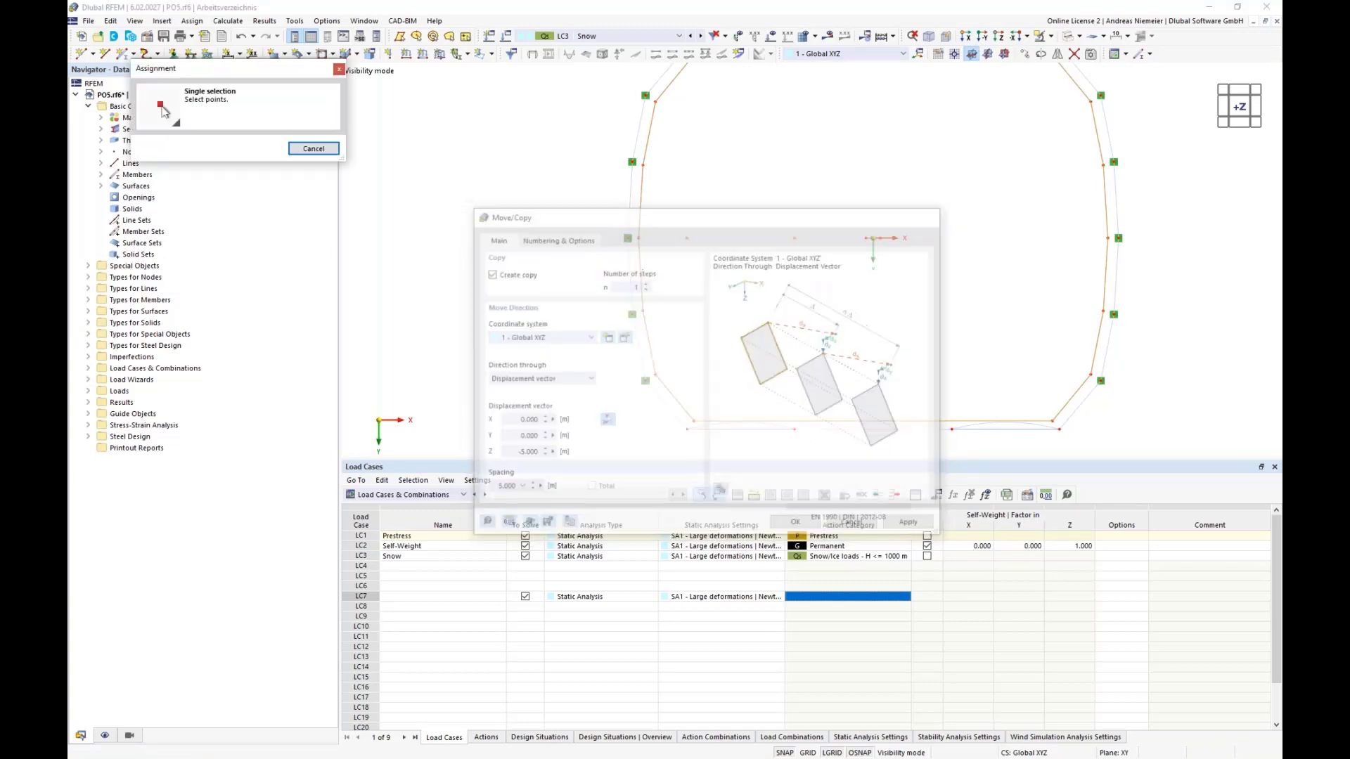
click(1051, 36)
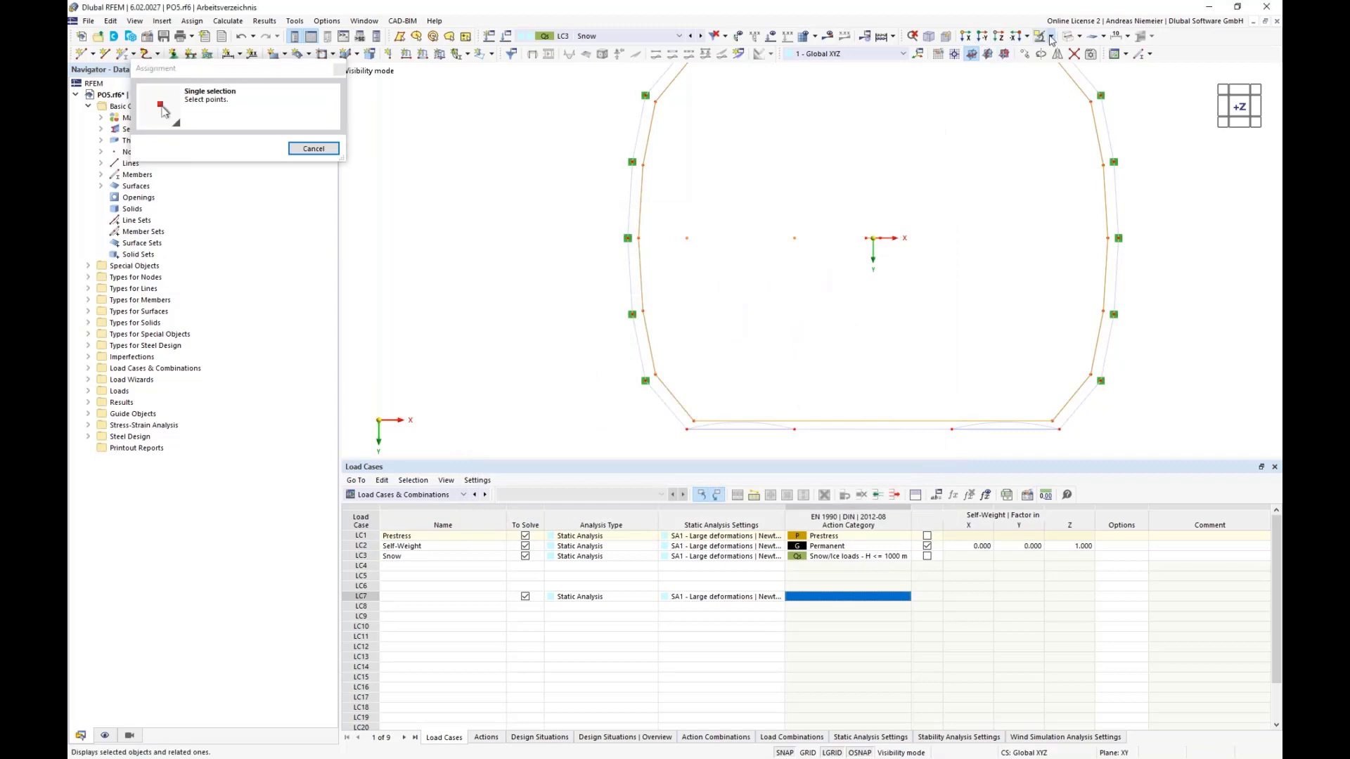
click(1079, 121)
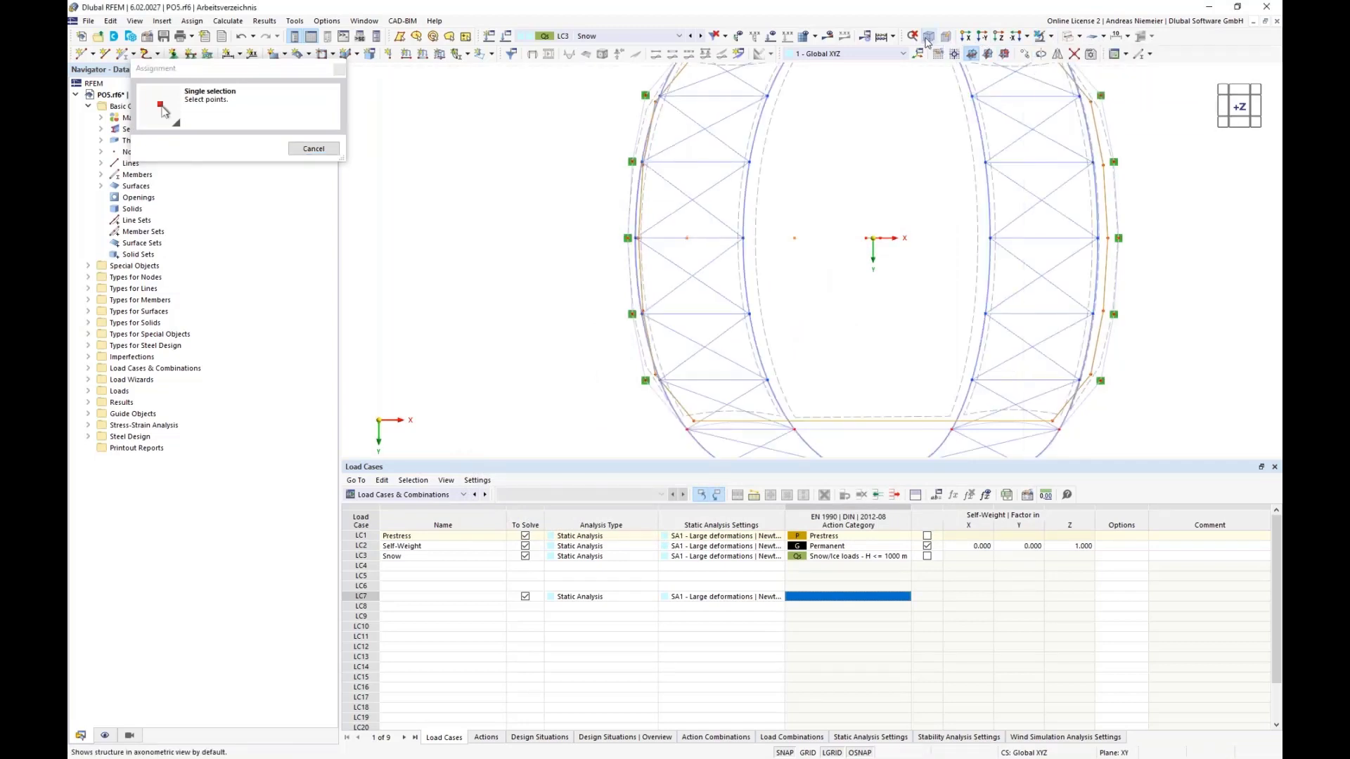
click(971, 53)
scroll(588, 266, up, 5)
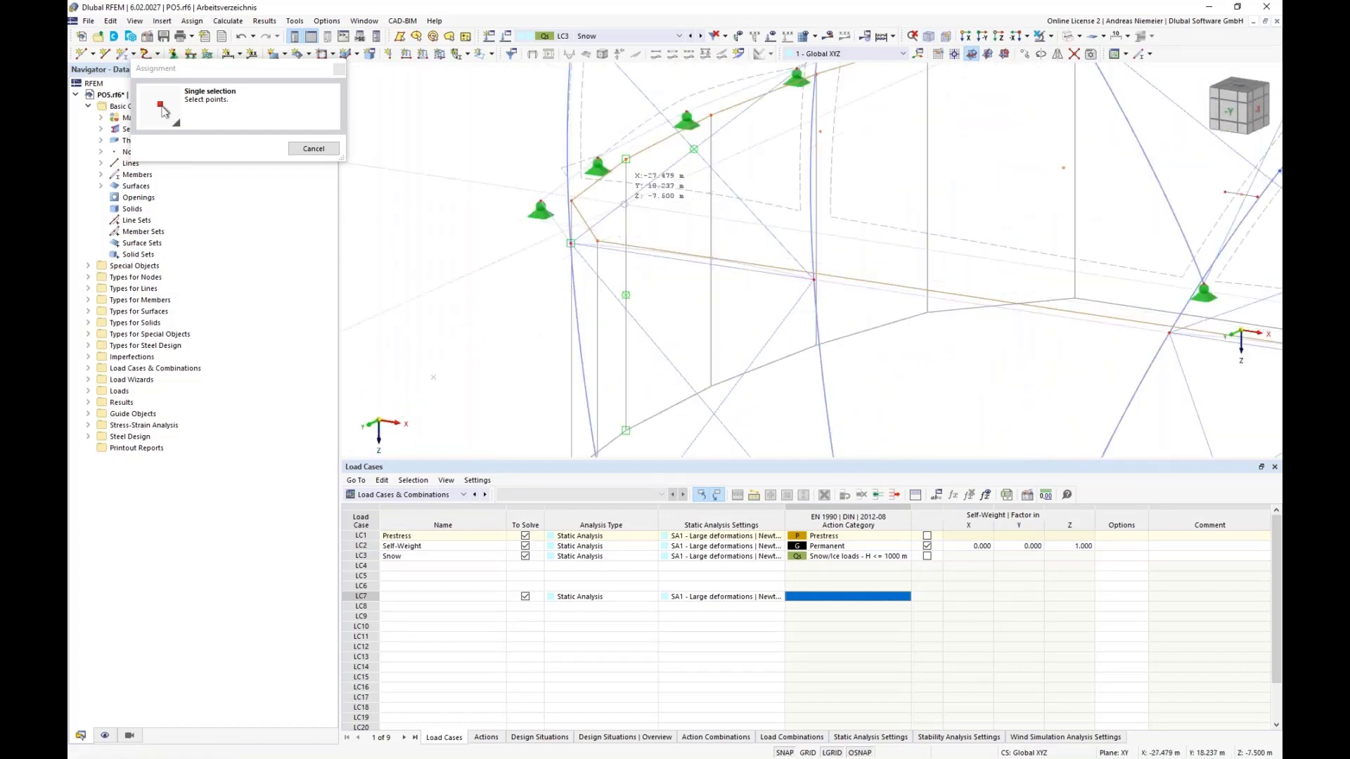
scroll(561, 76, down, 1)
scroll(570, 352, up, 2)
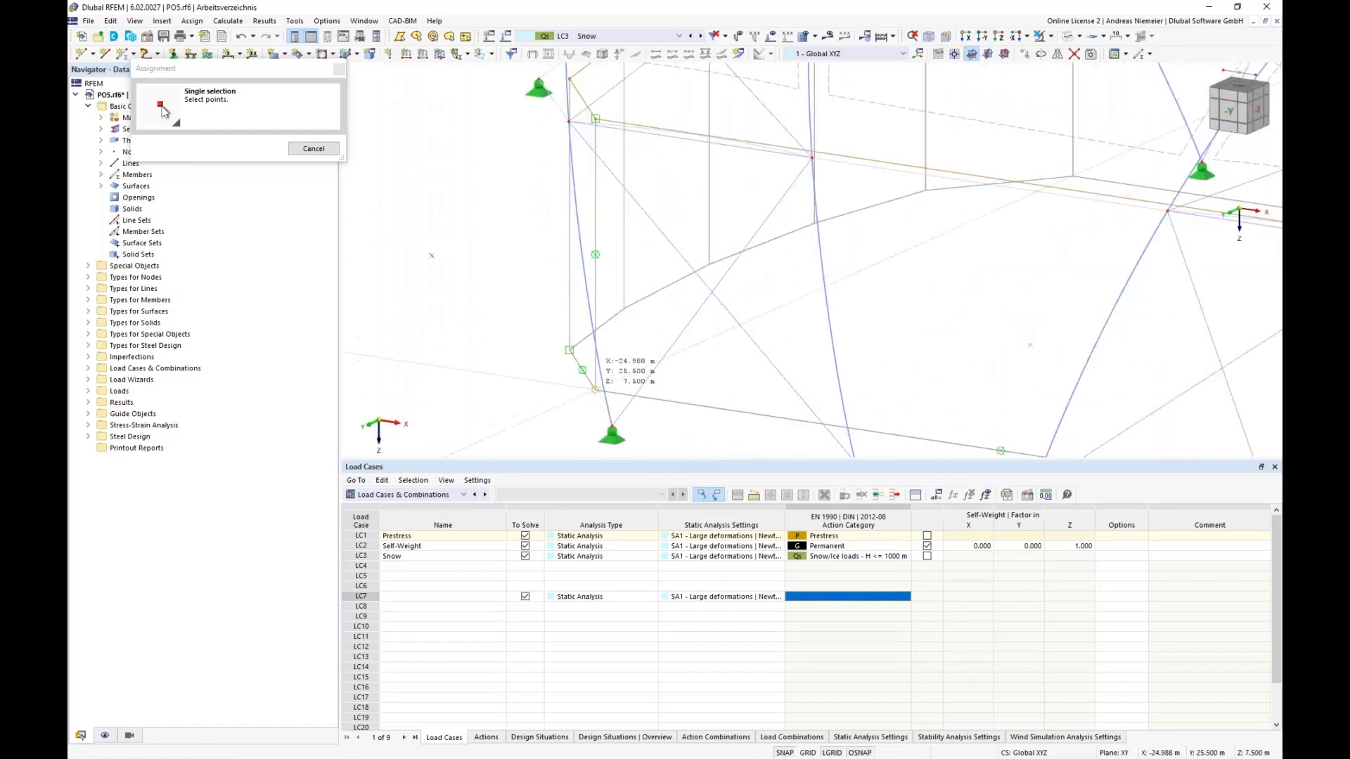
click(573, 350)
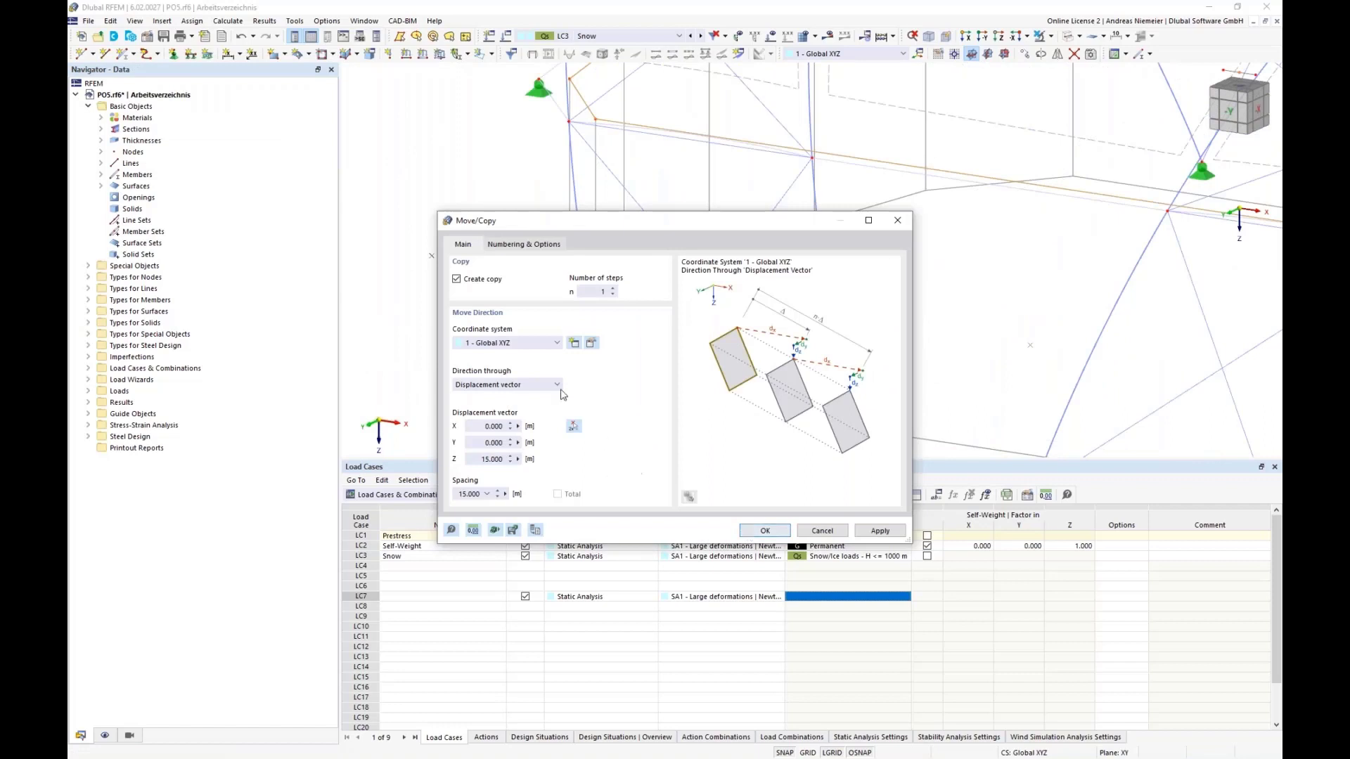
Link the copied lines with surfaces using a Rigid surface template, create the copy and show the model as solid
click(525, 245)
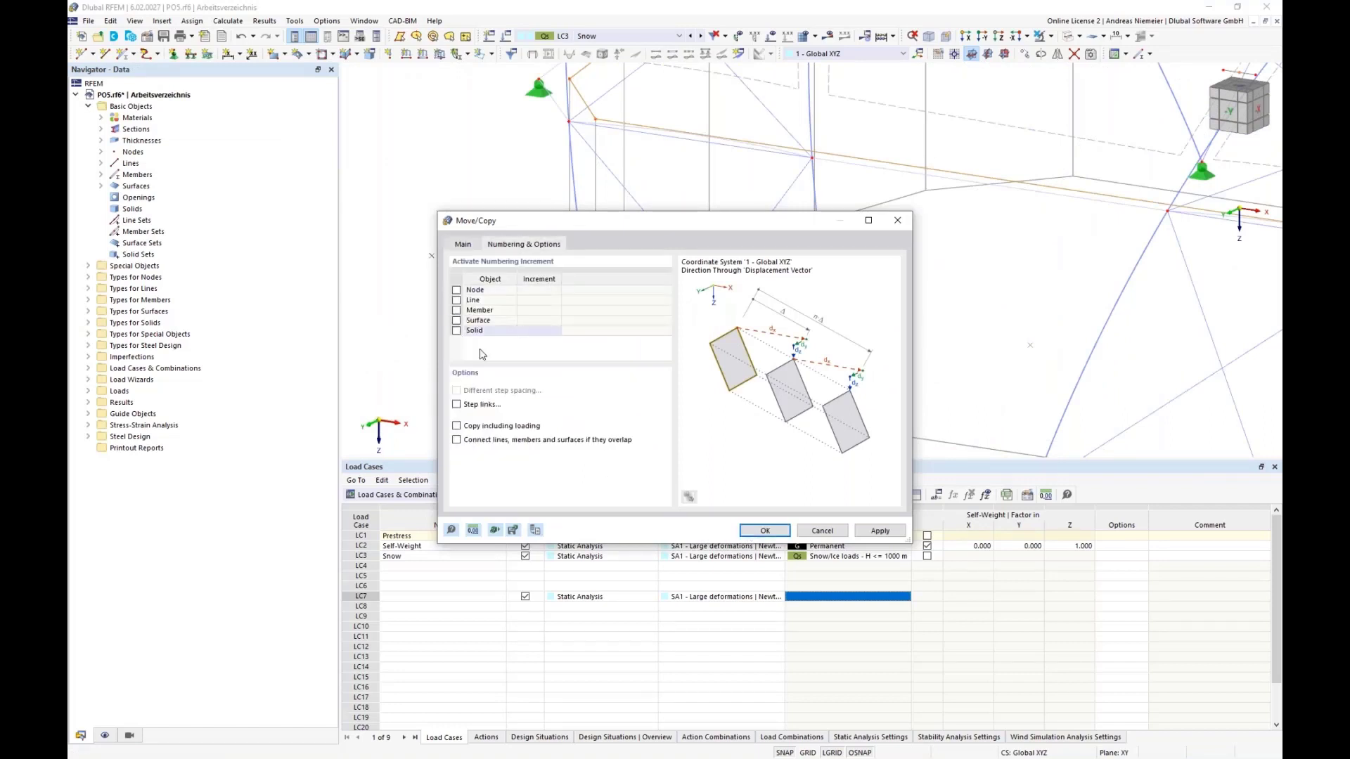
click(456, 405)
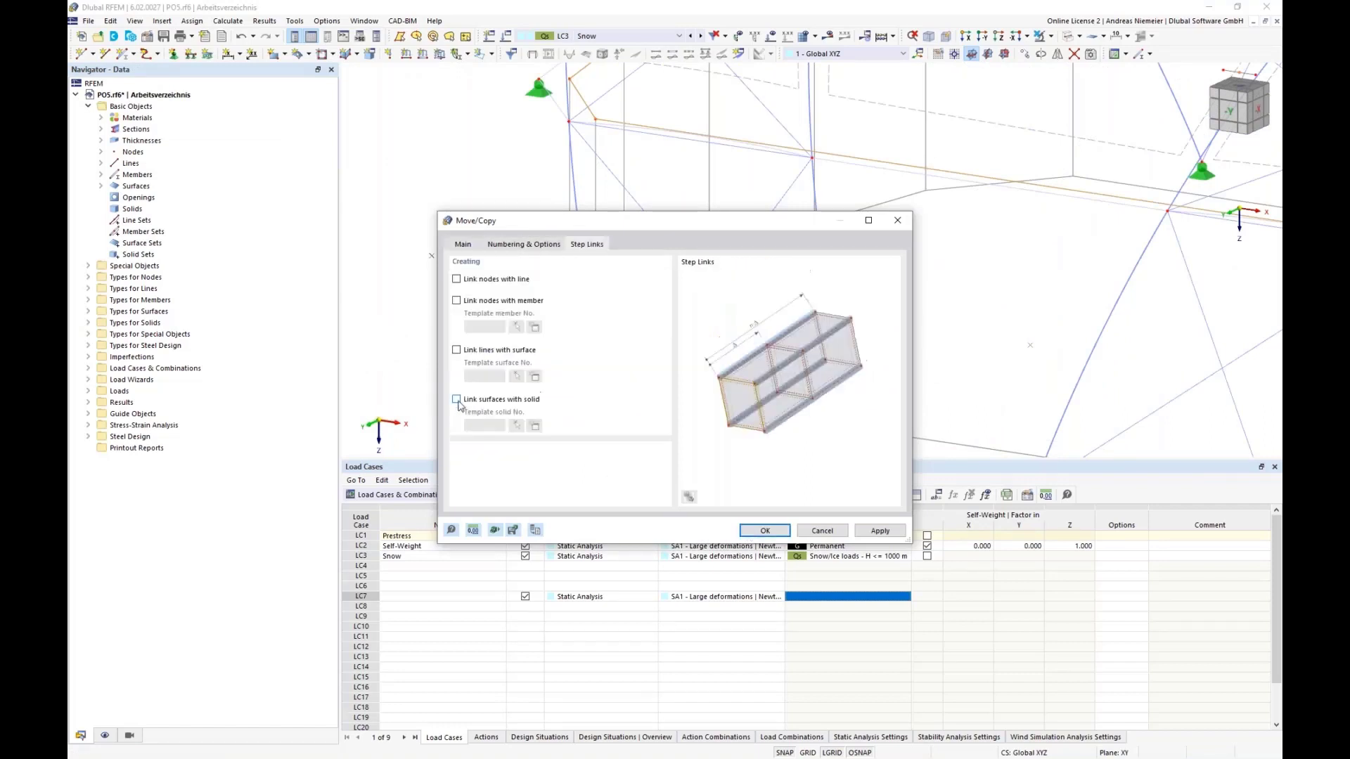
click(465, 352)
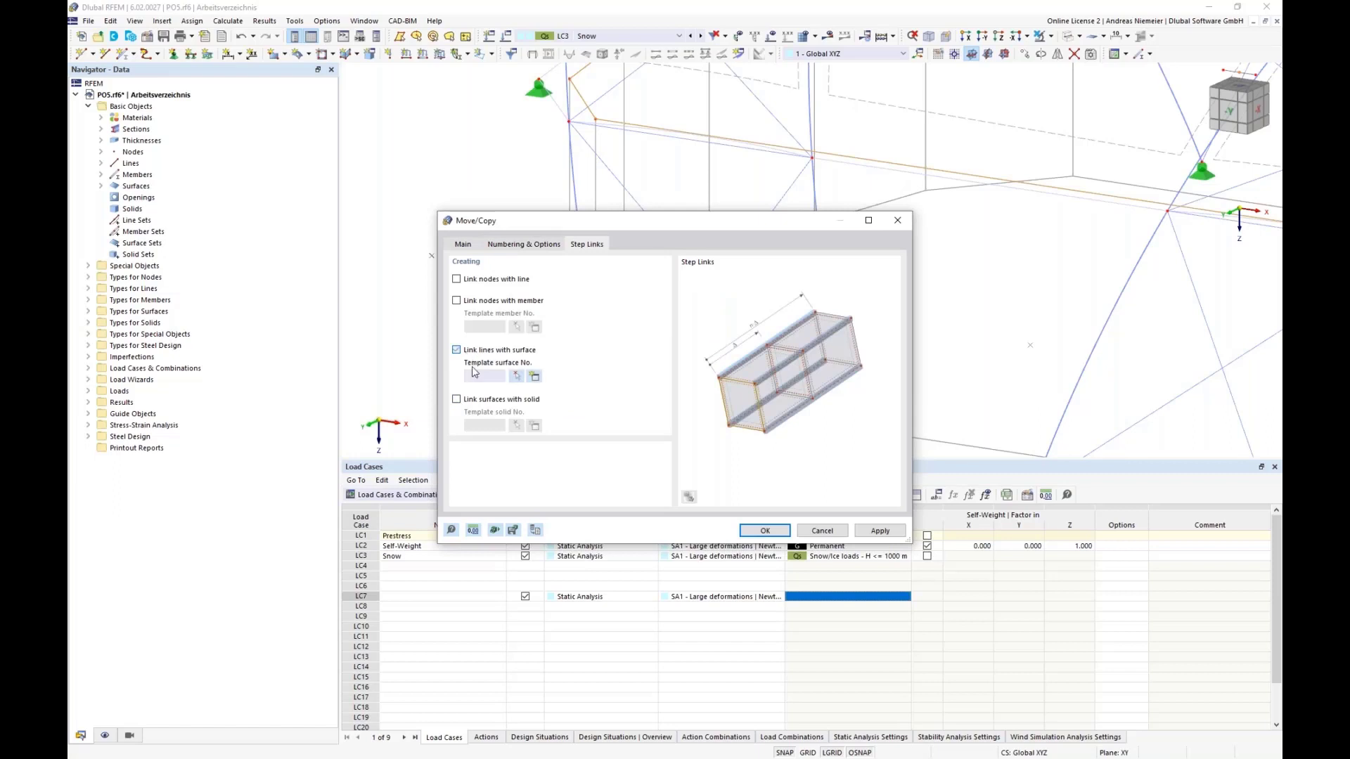
click(535, 377)
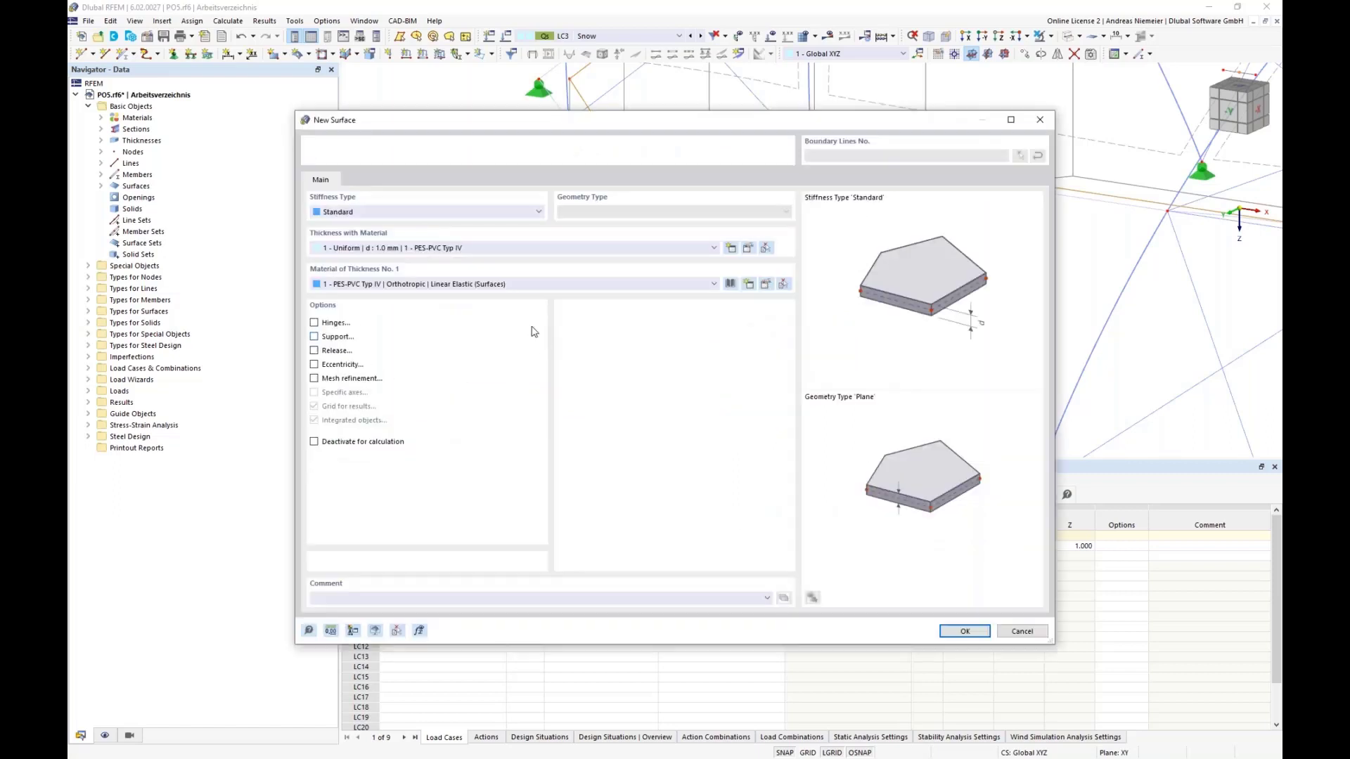
click(384, 212)
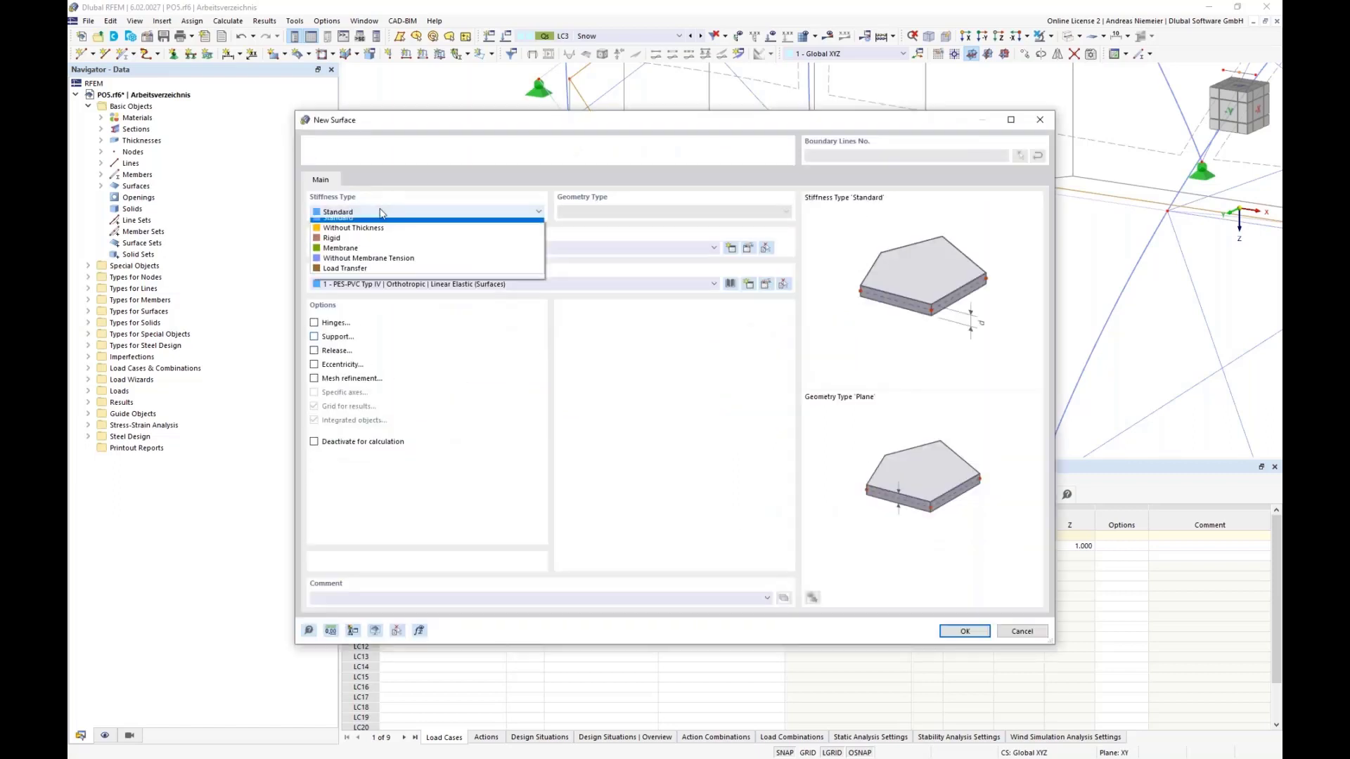
click(354, 244)
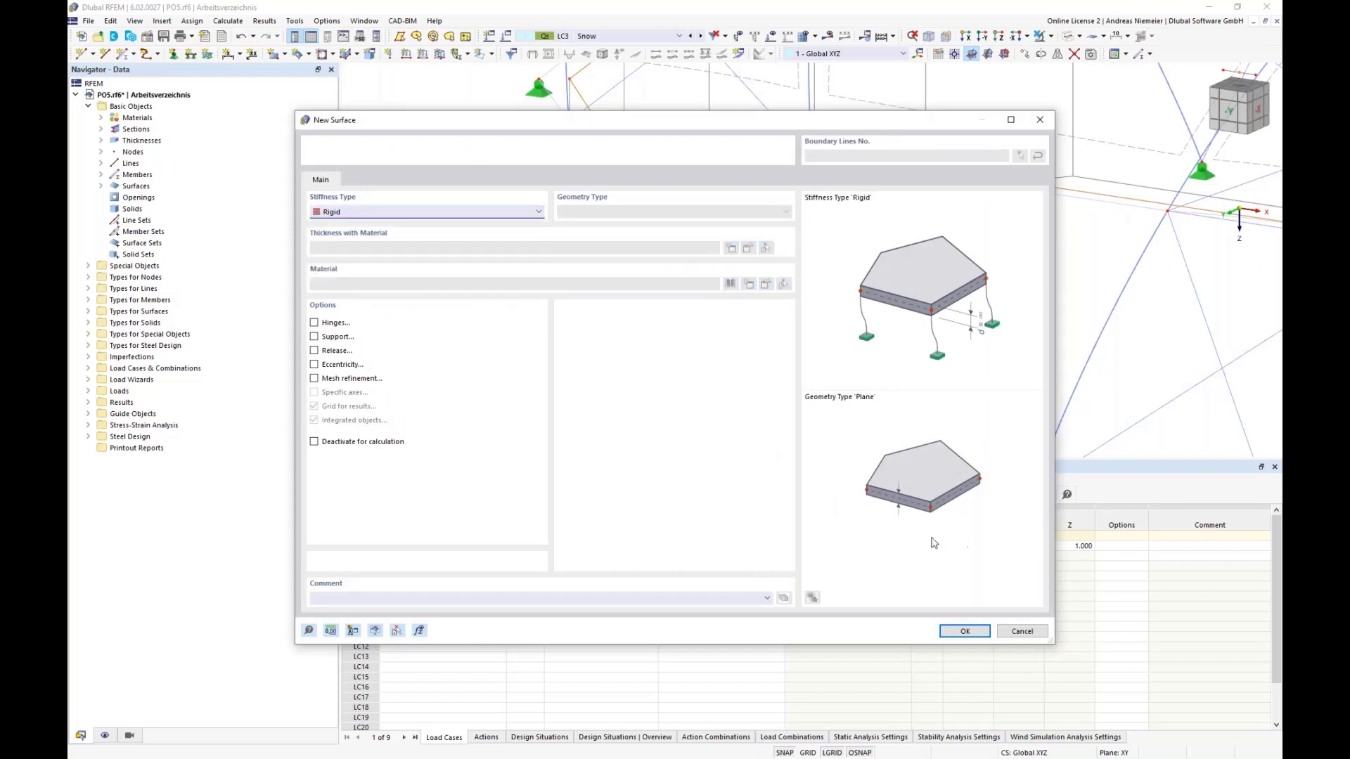
click(957, 631)
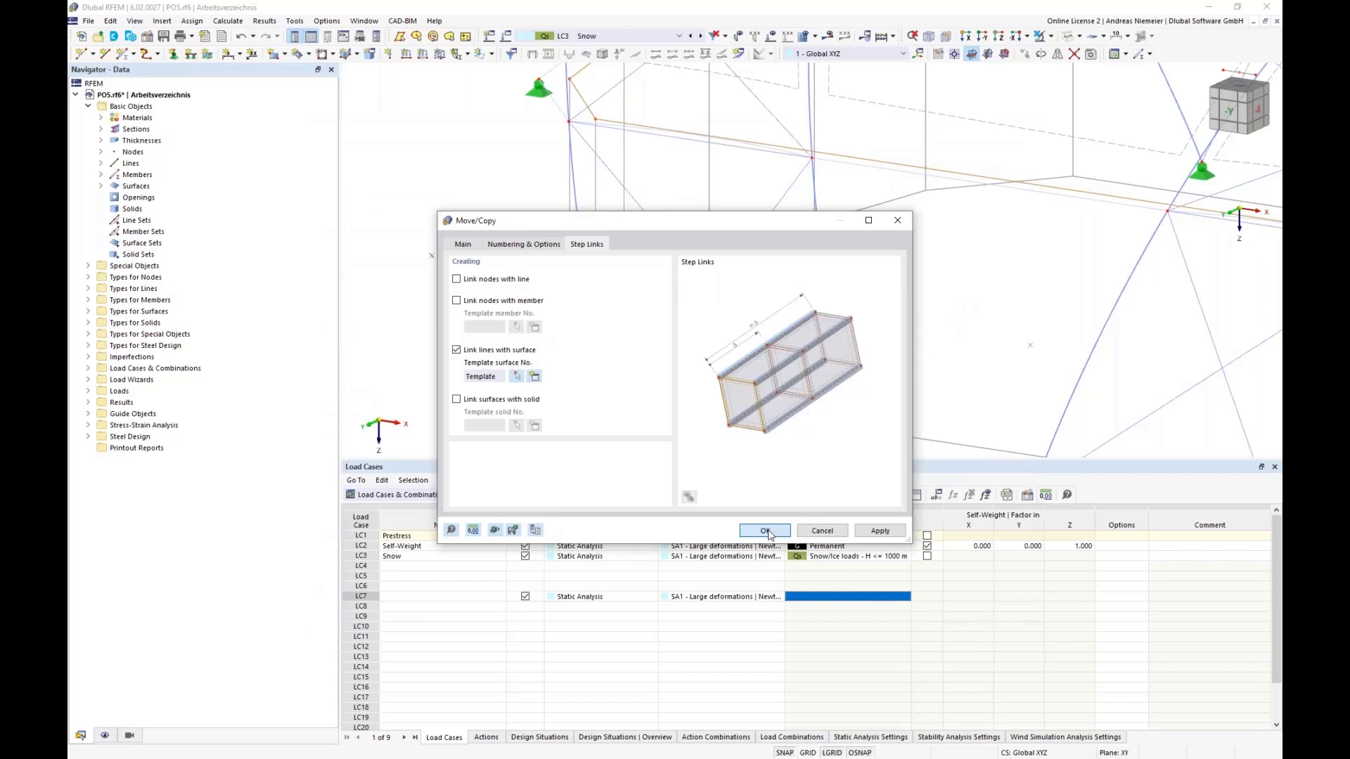
click(769, 530)
click(738, 446)
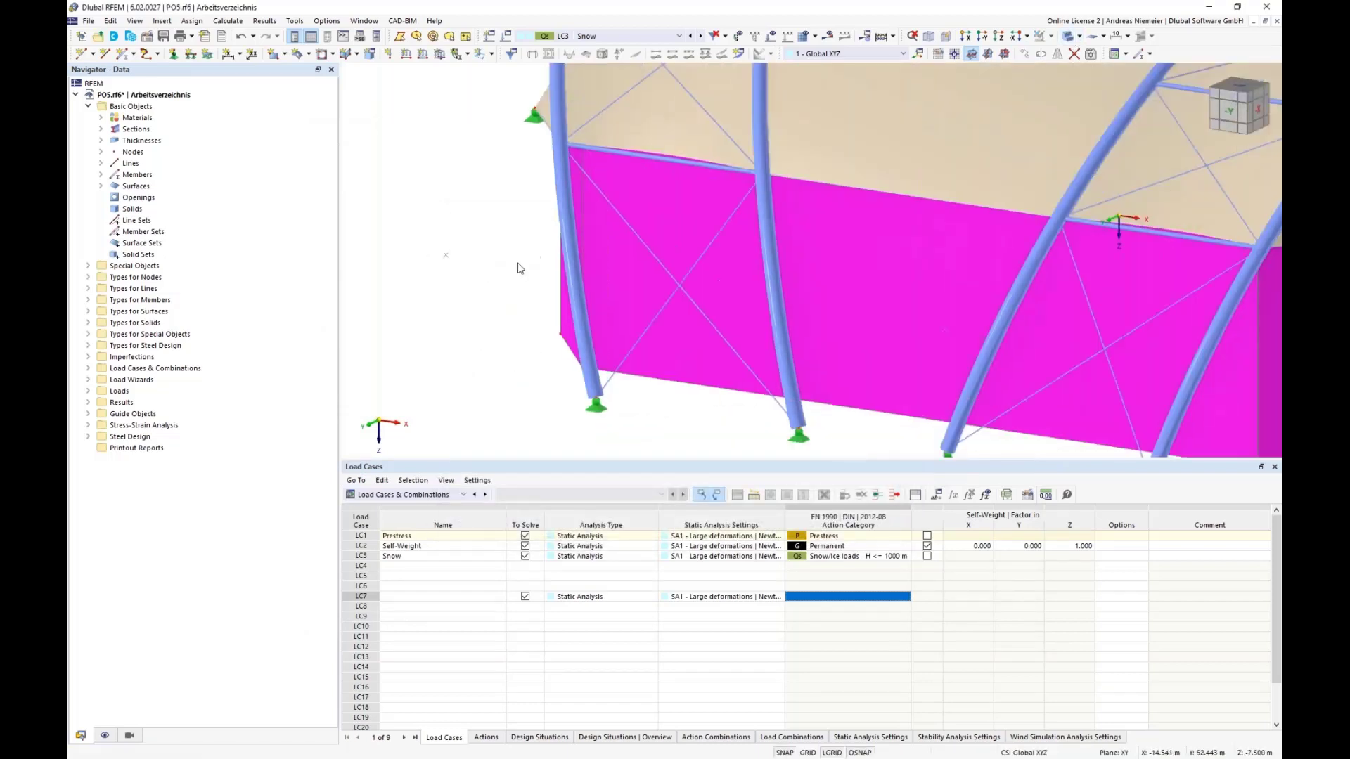
Assign the hinged line support to all lines along the lower edge of the rigid wall surfaces
scroll(519, 274, down, 5)
ctrl+middle_drag(480, 358, 578, 301)
ctrl+middle_drag(932, 358, 765, 391)
scroll(767, 394, up, 4)
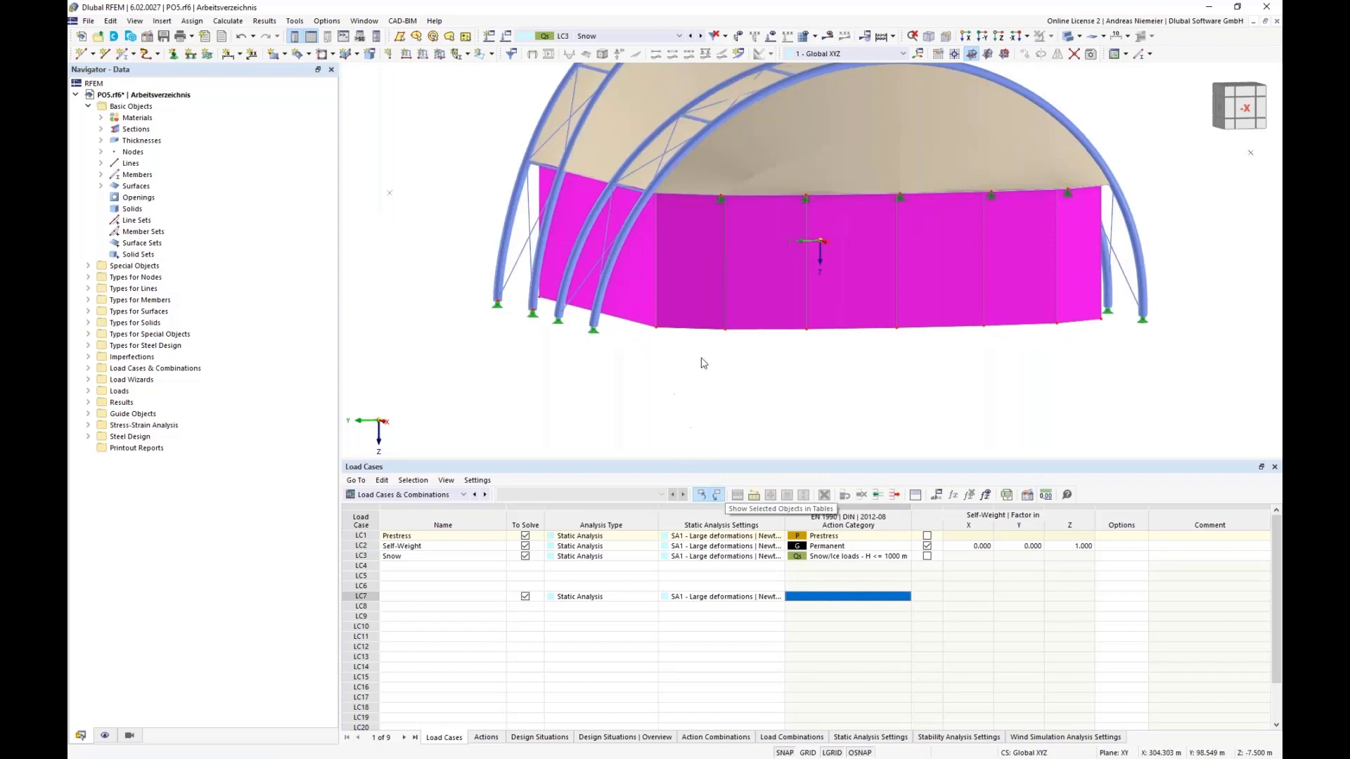
scroll(773, 371, down, 1)
ctrl+middle_drag(773, 371, 756, 361)
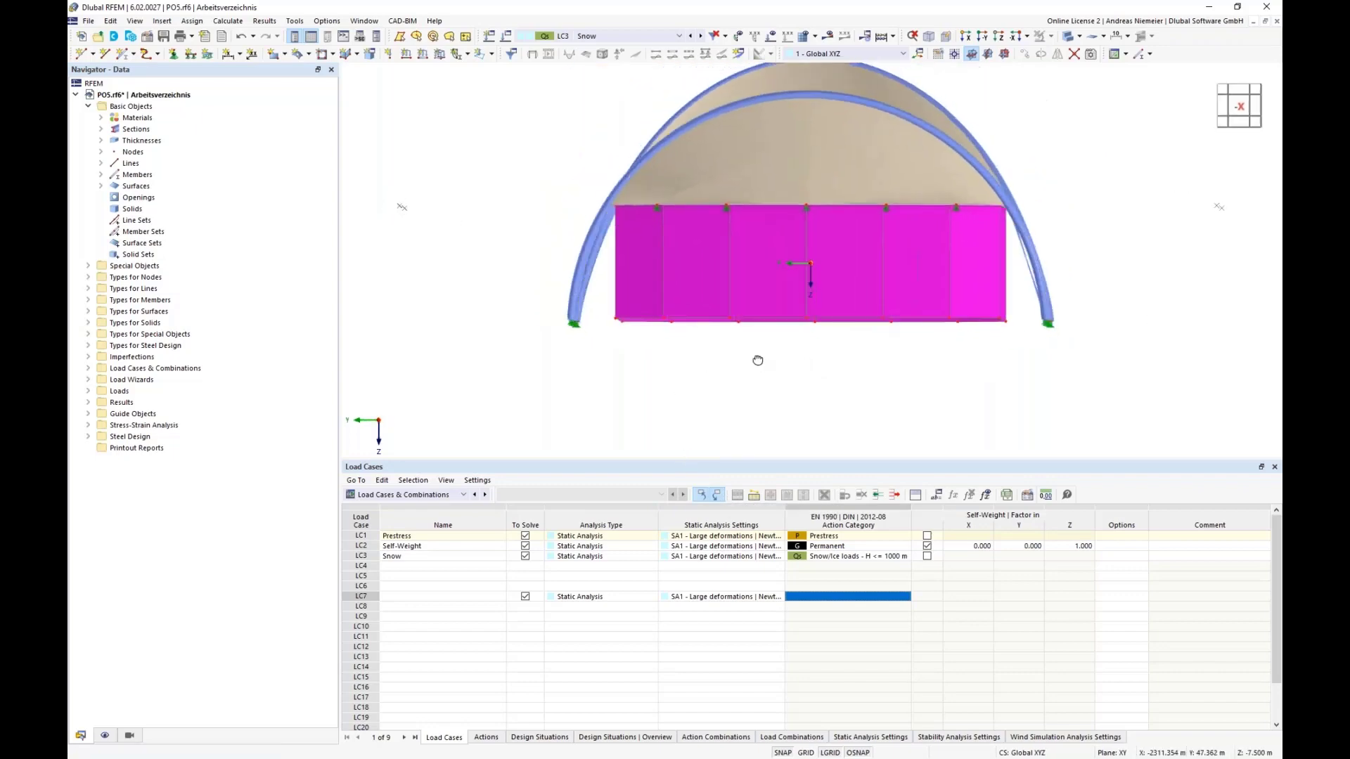
click(190, 53)
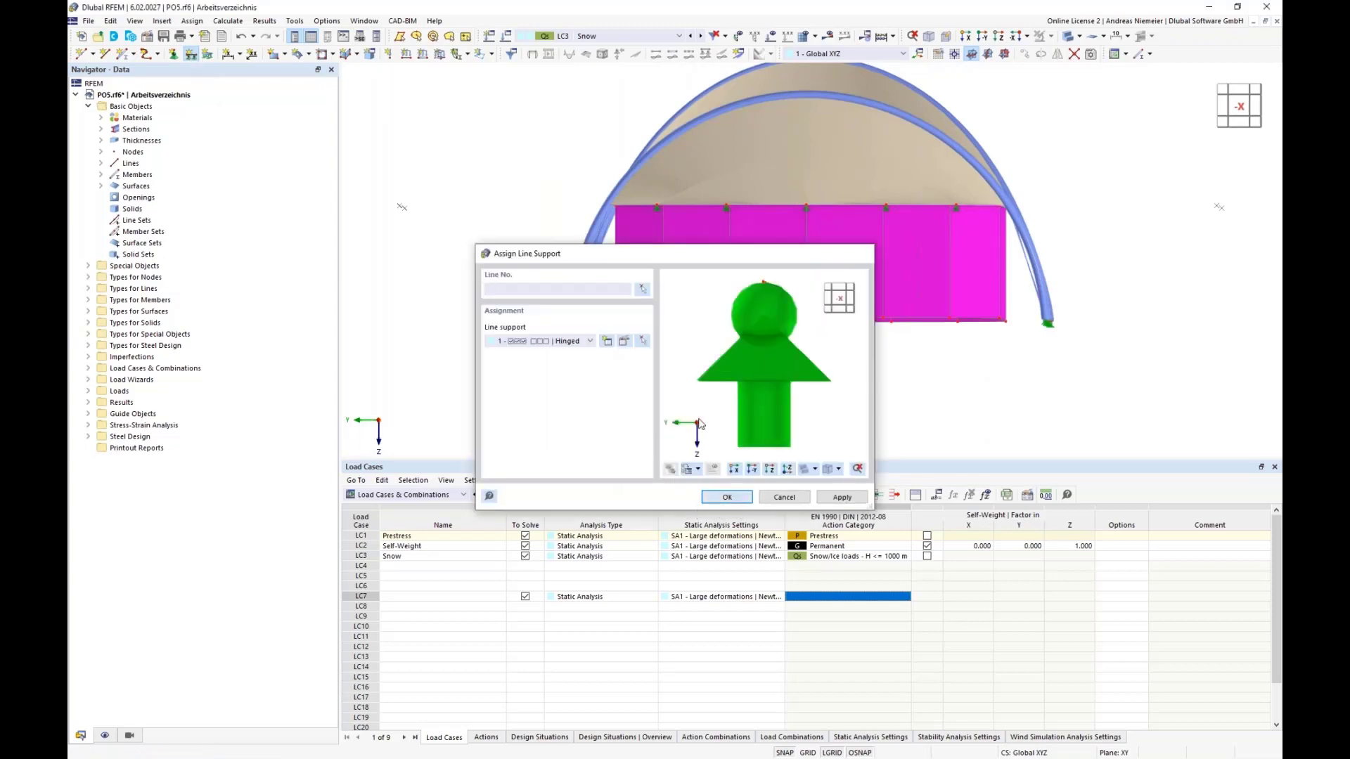
click(727, 497)
drag(598, 303, 1011, 352)
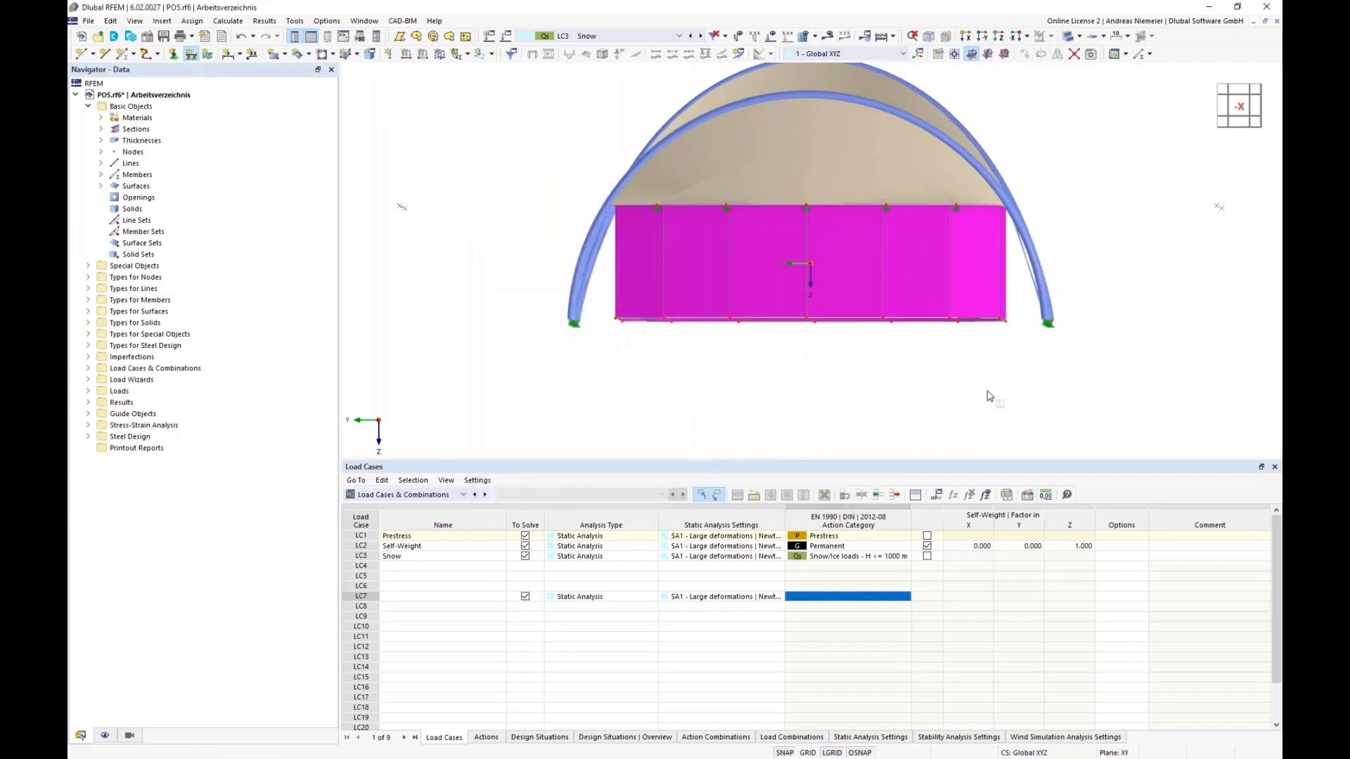
Turn on the display of the line-type objects so the line supports are shown
click(104, 736)
click(100, 243)
click(99, 243)
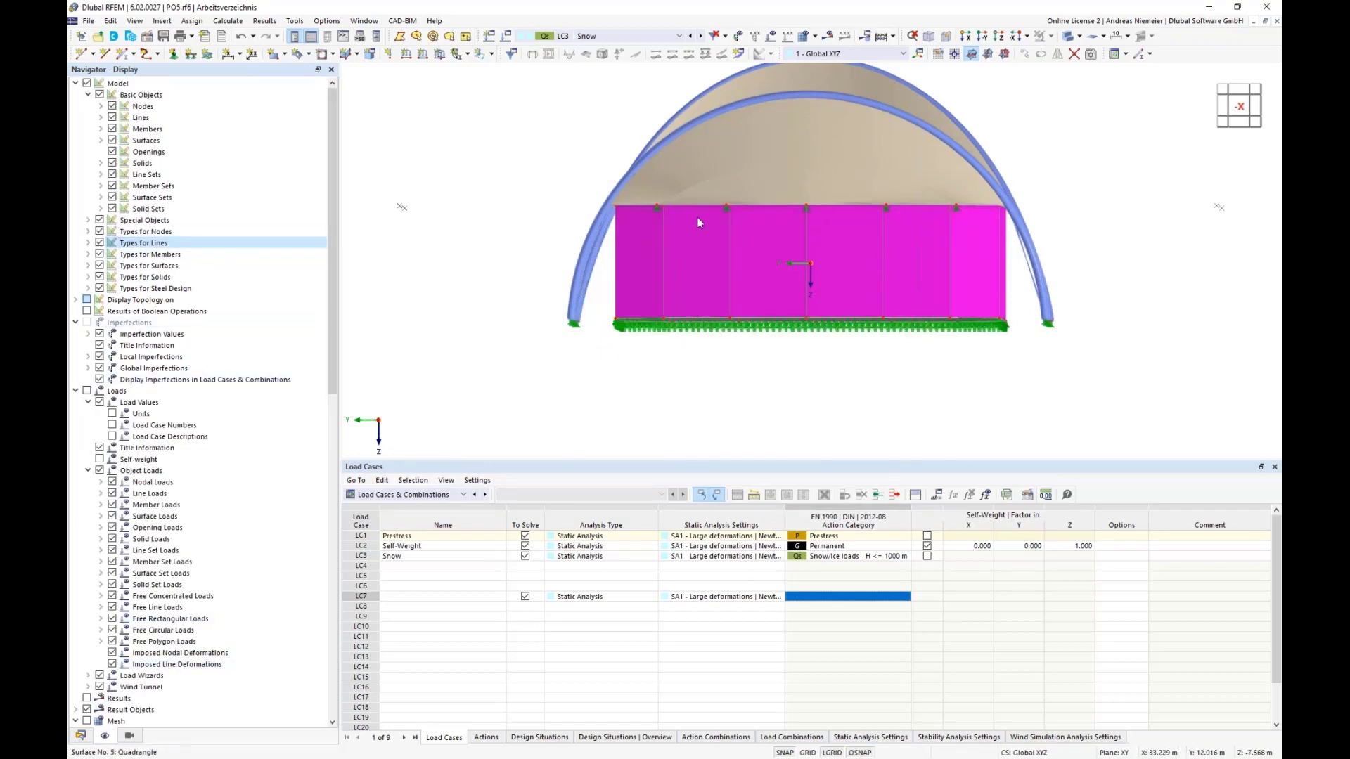
Isolate the ring of lines, members and nodal supports at the walls' upper edge and show it in plan along Z
scroll(696, 212, up, 2)
scroll(472, 208, down, 3)
scroll(561, 218, up, 2)
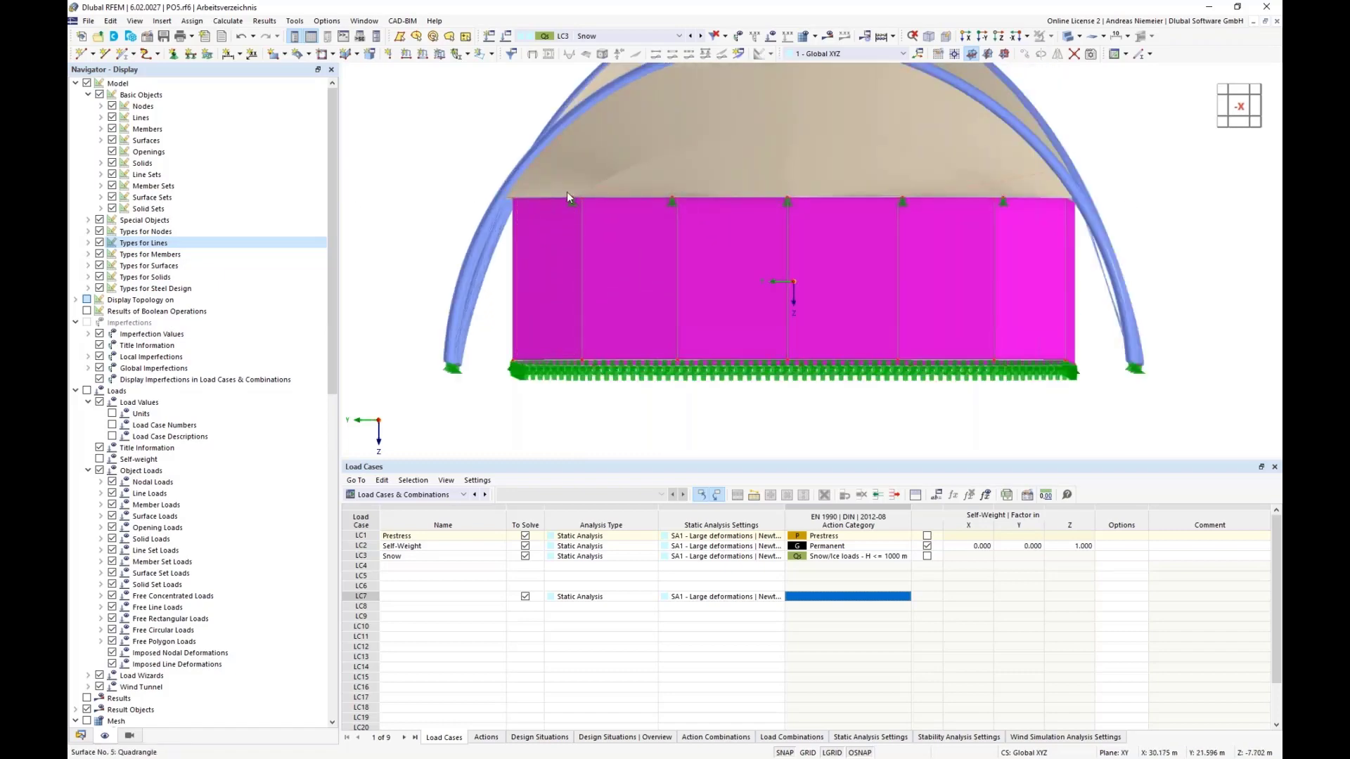
scroll(578, 276, down, 1)
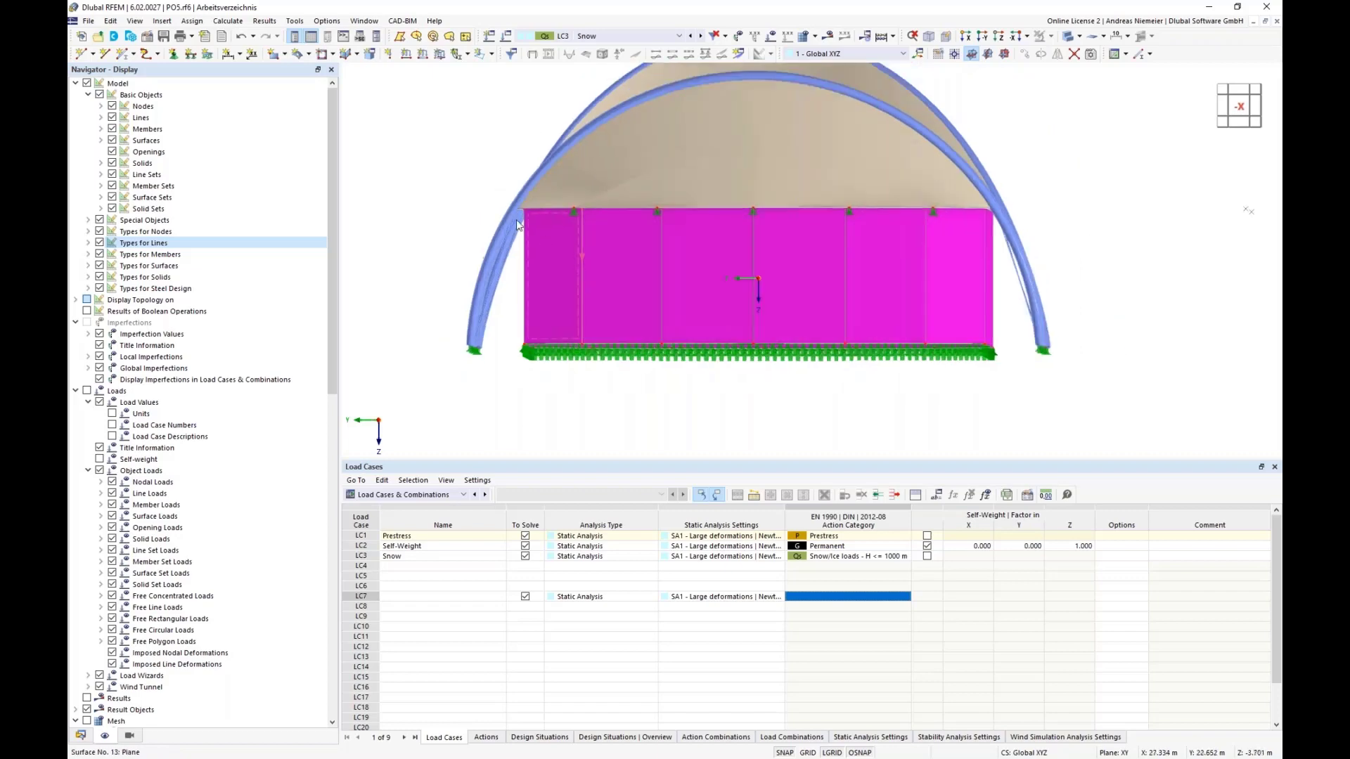
drag(438, 187, 998, 241)
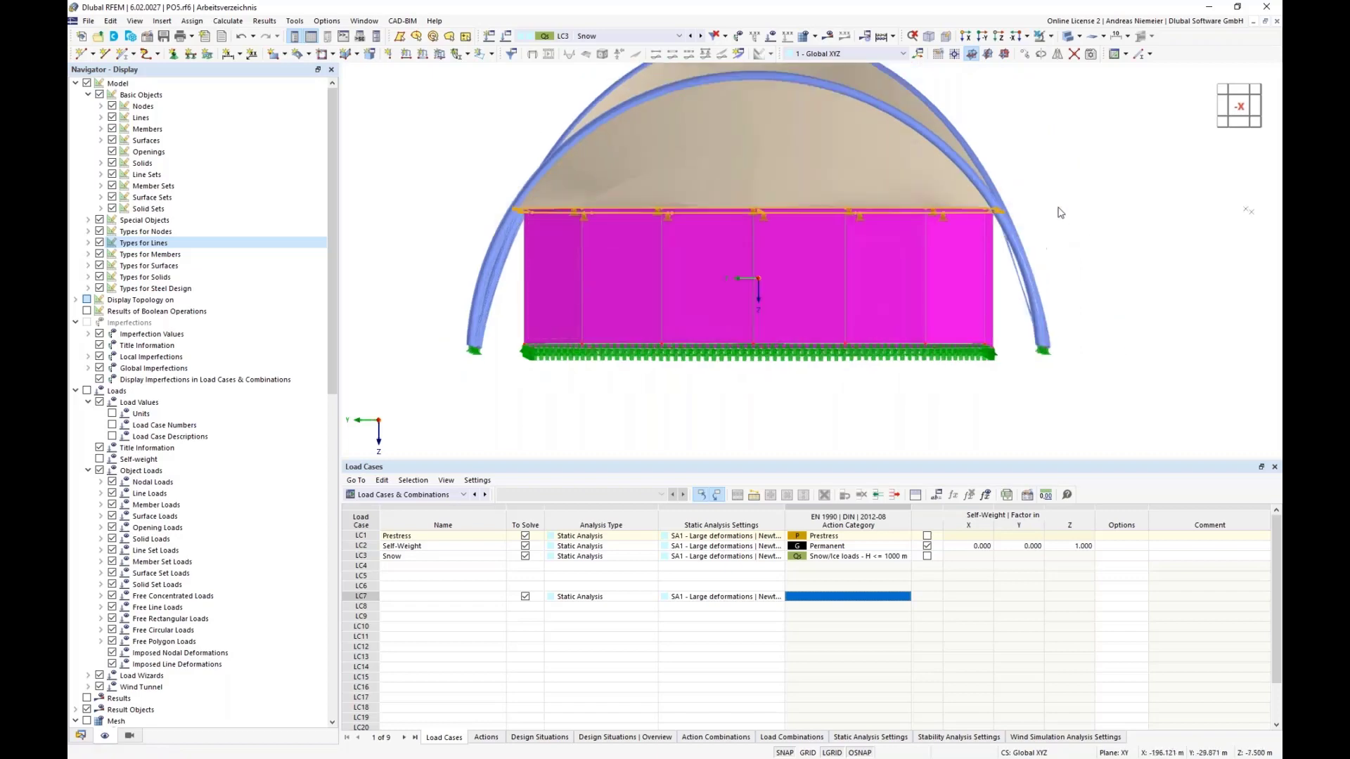
click(1051, 37)
click(1090, 67)
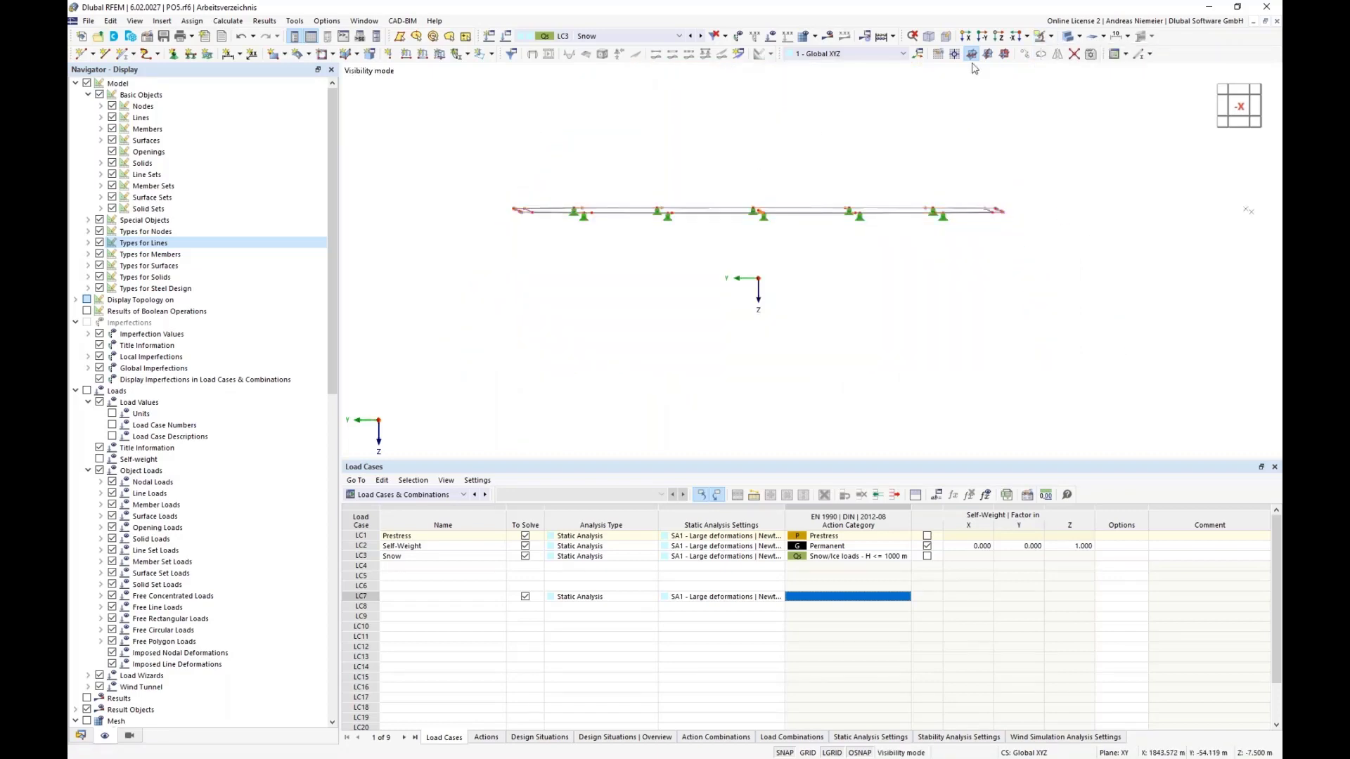
click(1003, 56)
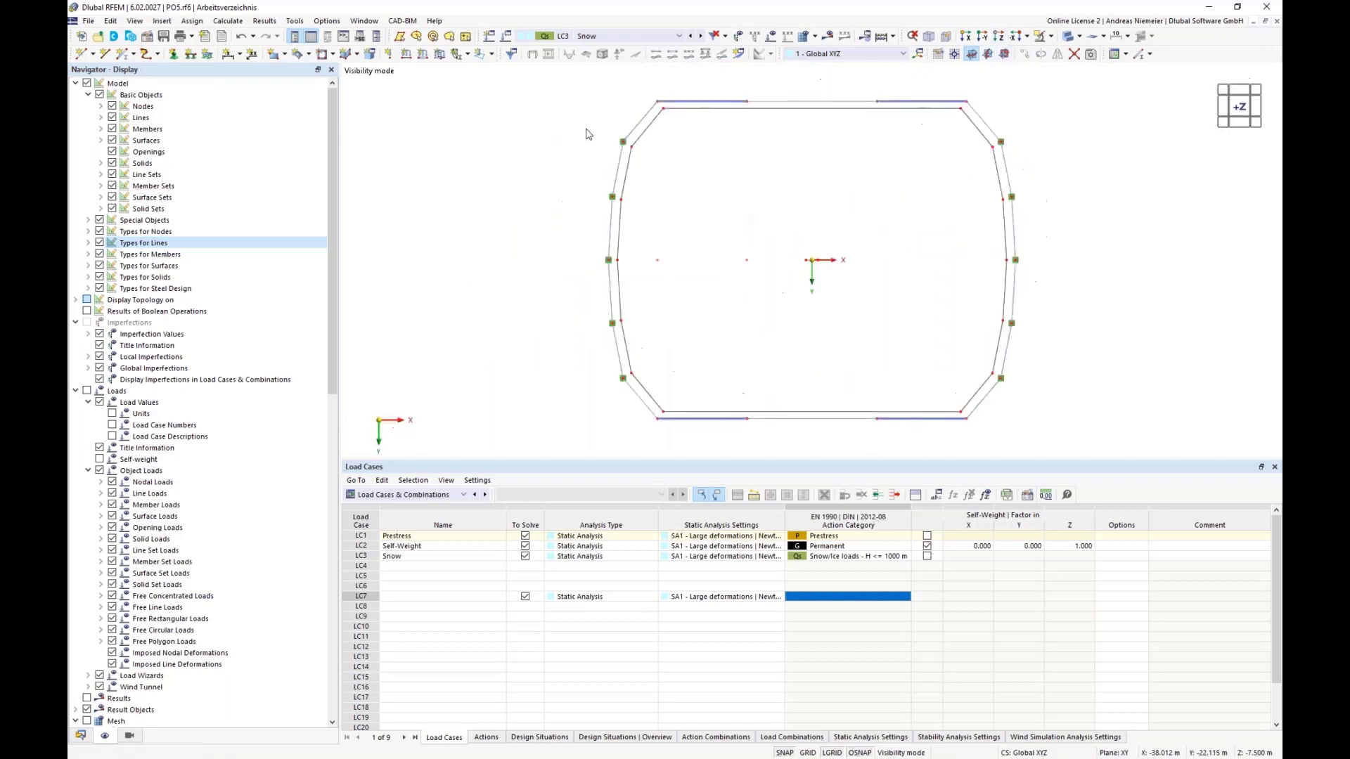
Delete the nodal support assignment from the nodes along both curved sides of the outer ring
drag(582, 125, 1077, 386)
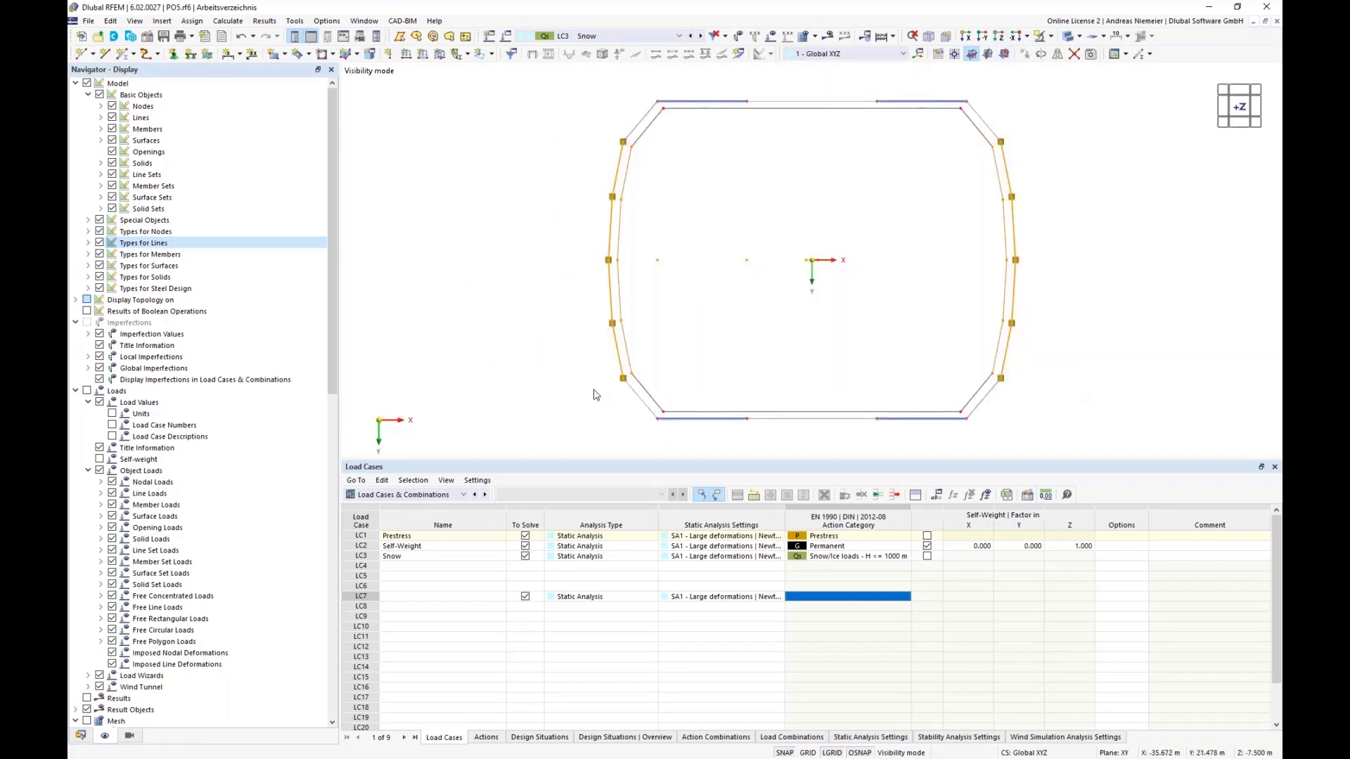
right_click(624, 385)
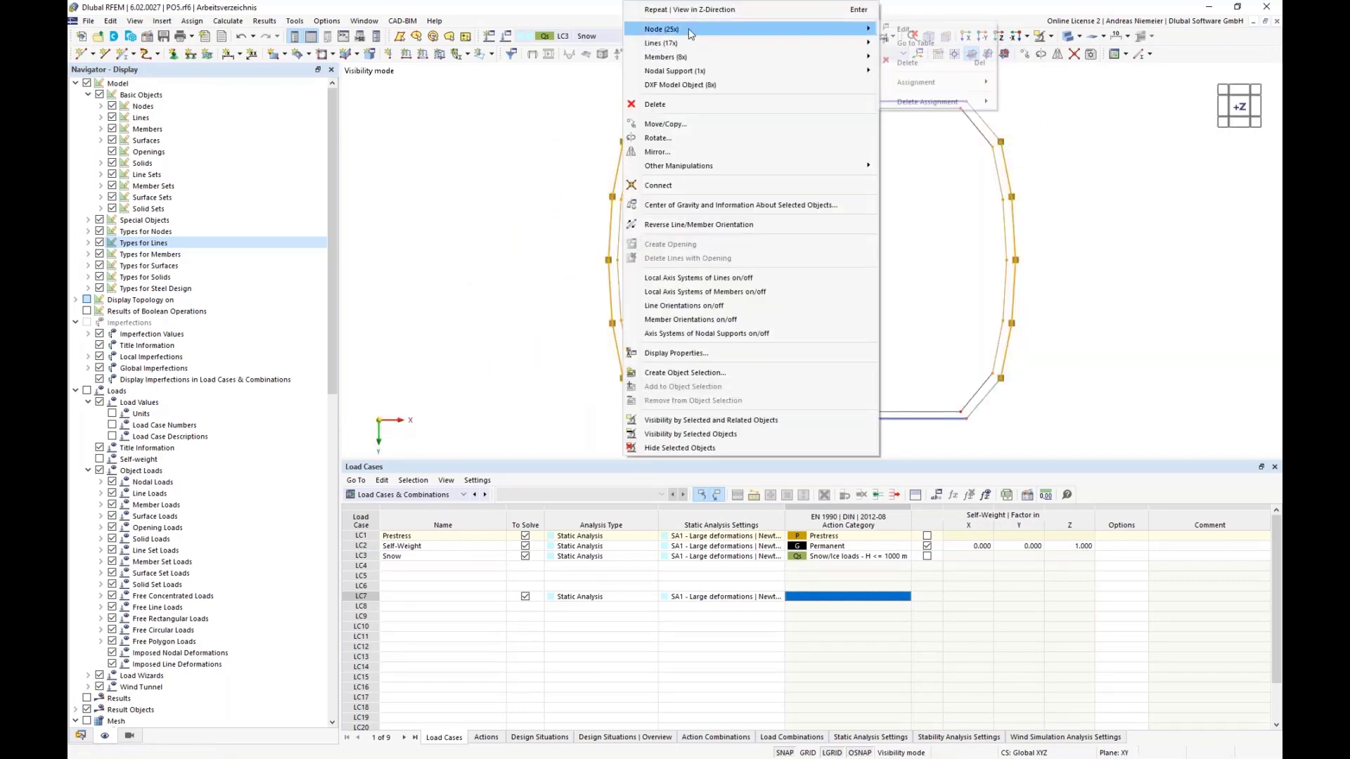
mouse_move(695, 73)
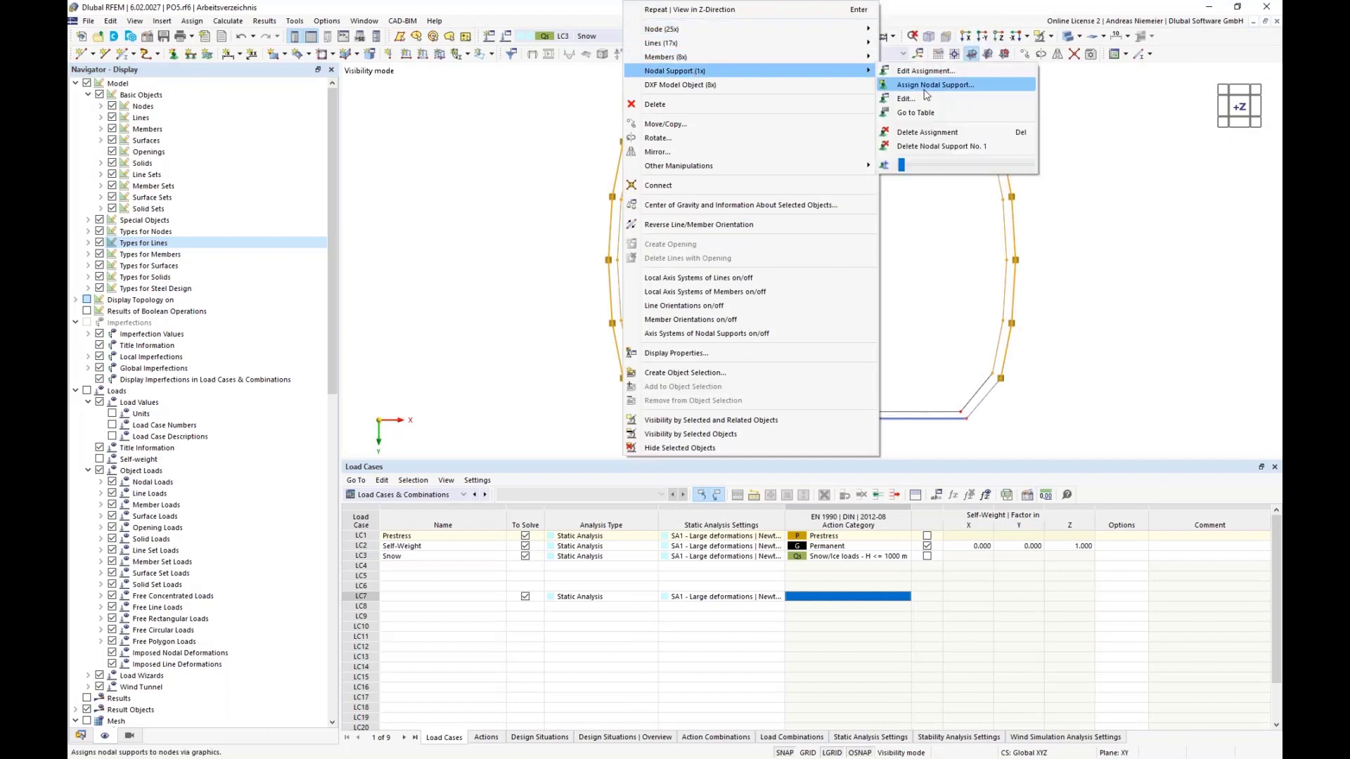
click(927, 132)
click(617, 121)
Connect the outer and inner rings with members of type Rigid at the two node pairs with negative Y on the negative-X curved side
scroll(618, 121, up, 3)
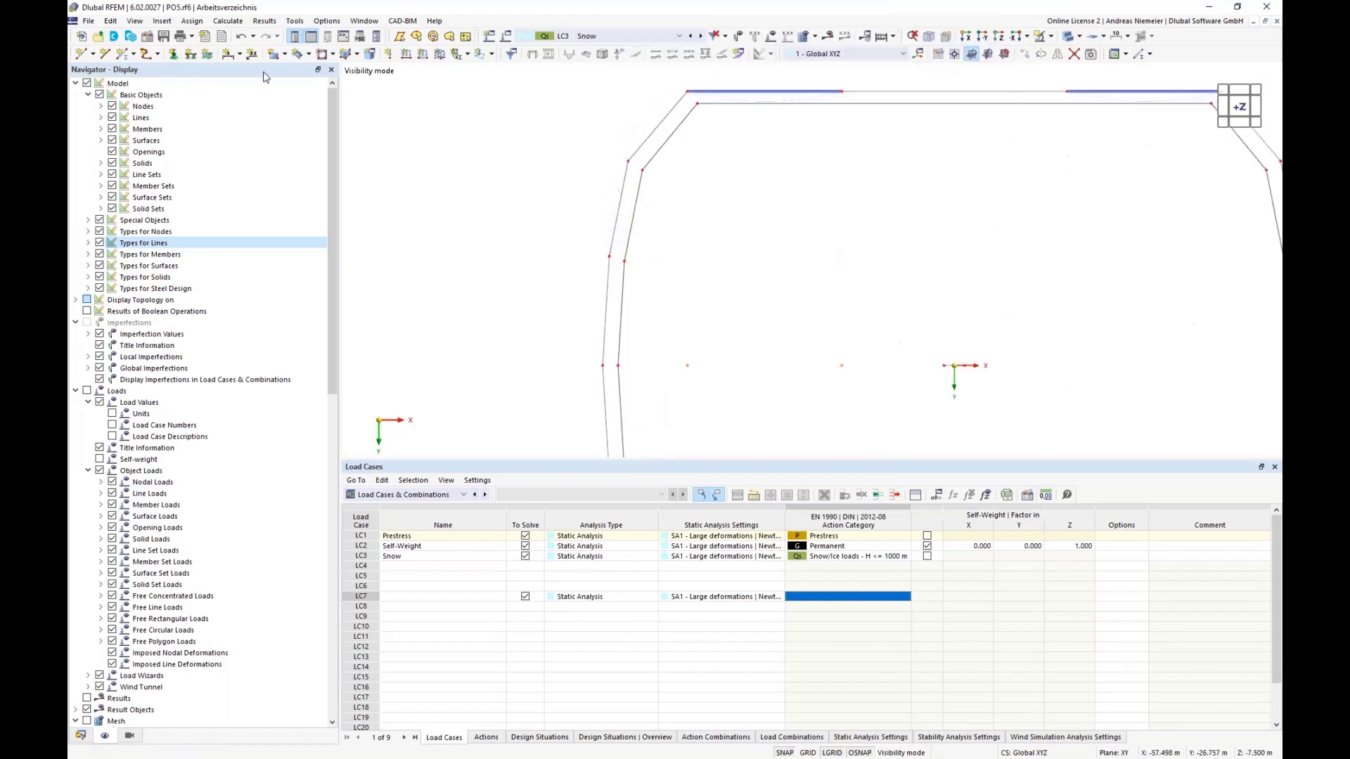
click(126, 55)
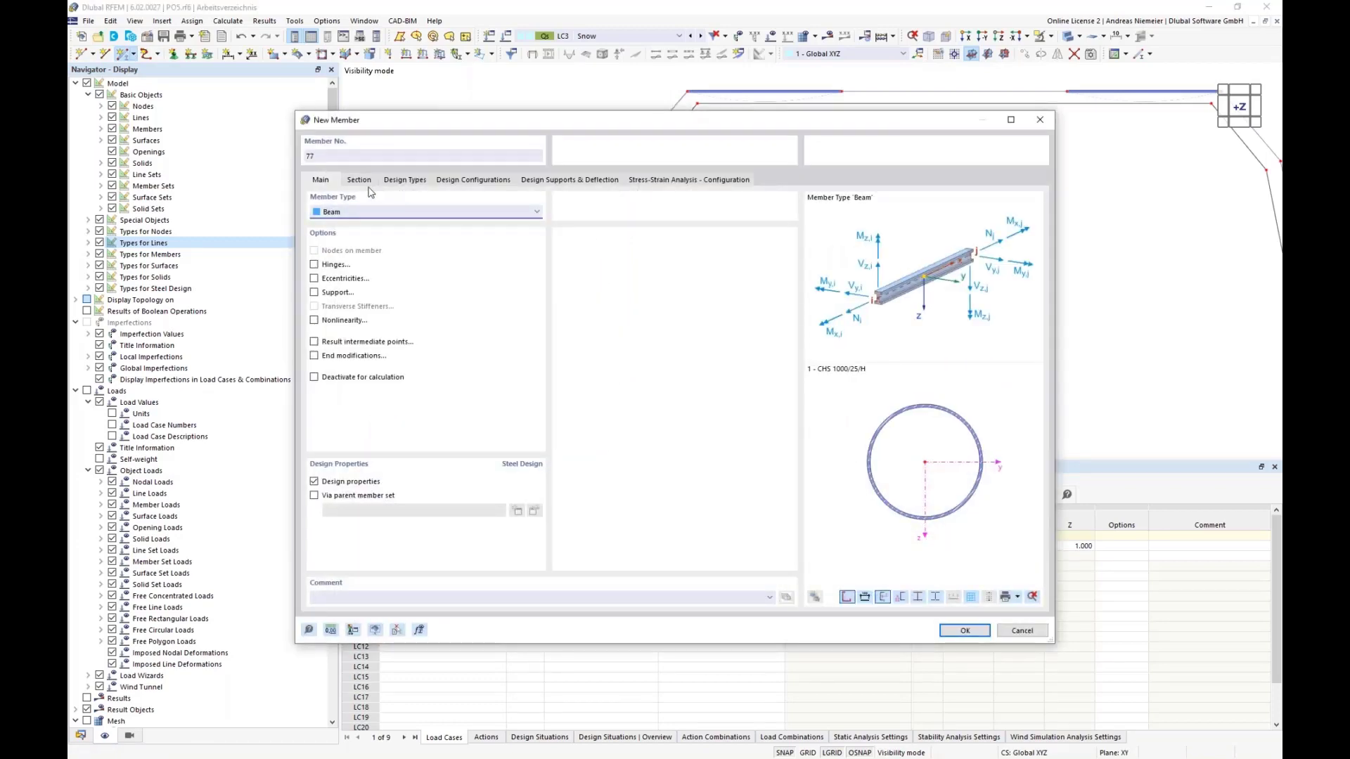
click(366, 212)
click(360, 237)
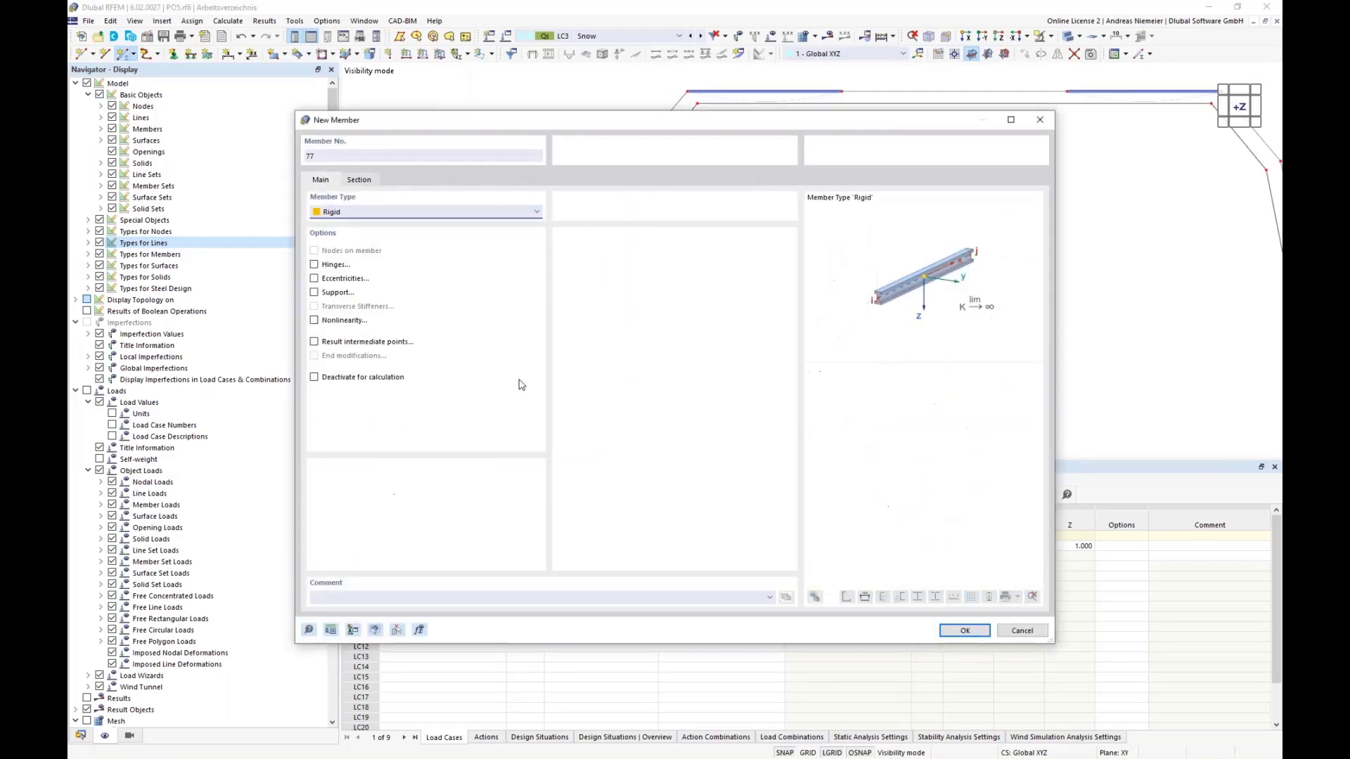
click(961, 632)
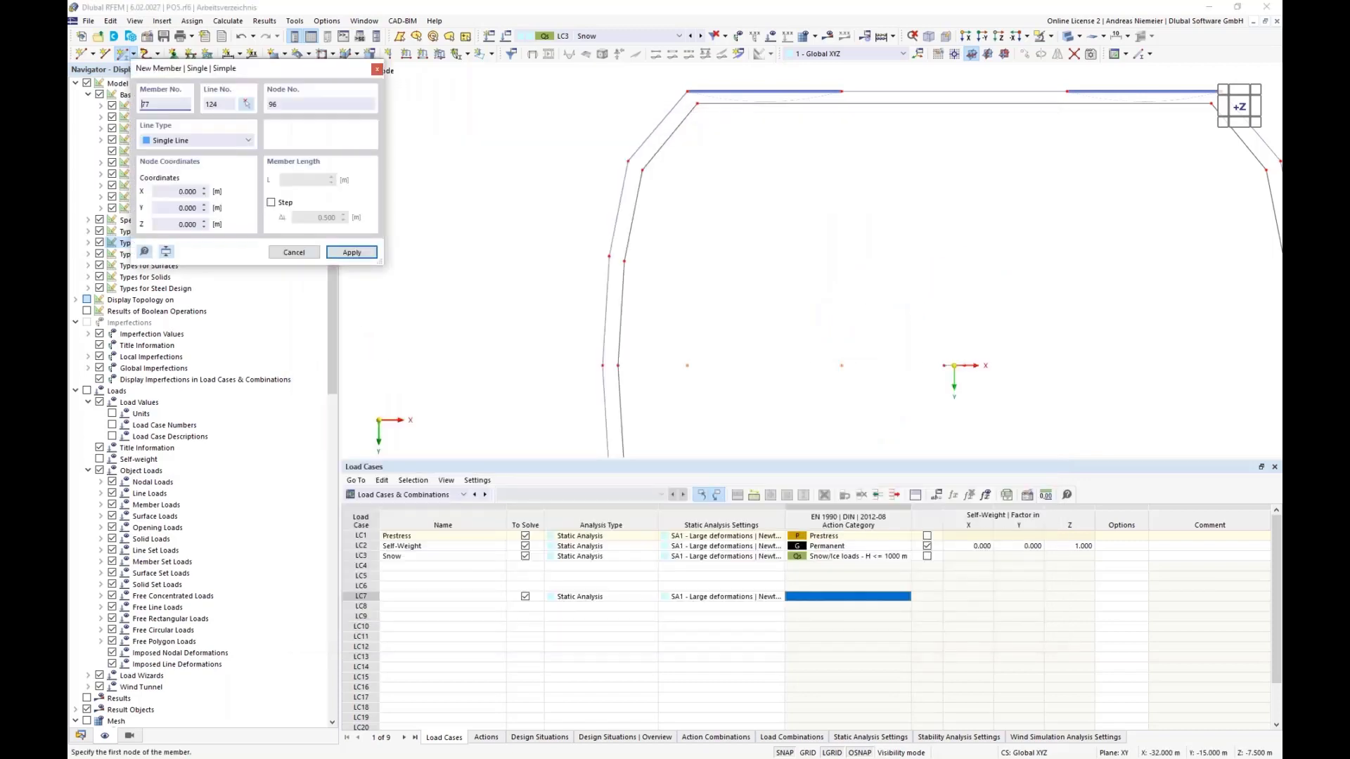
scroll(647, 161, up, 1)
click(623, 163)
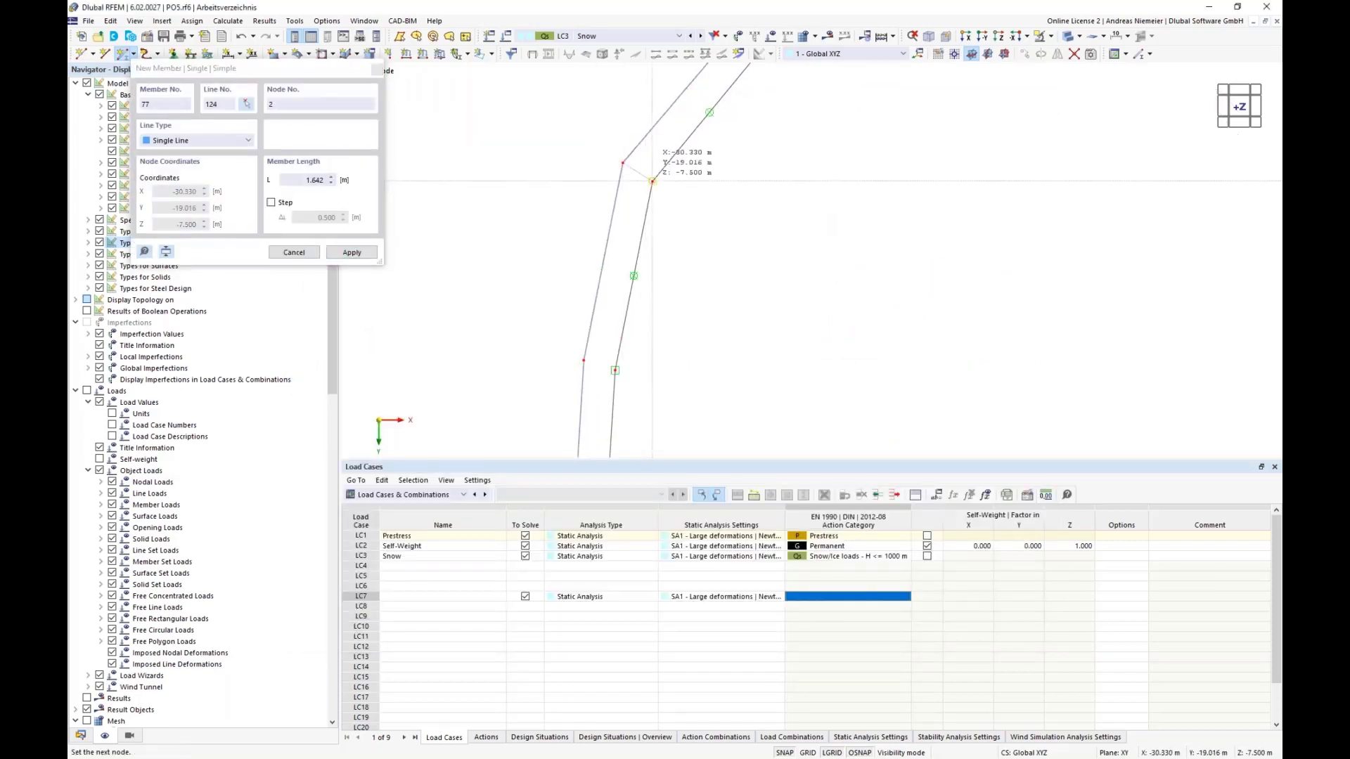
click(653, 182)
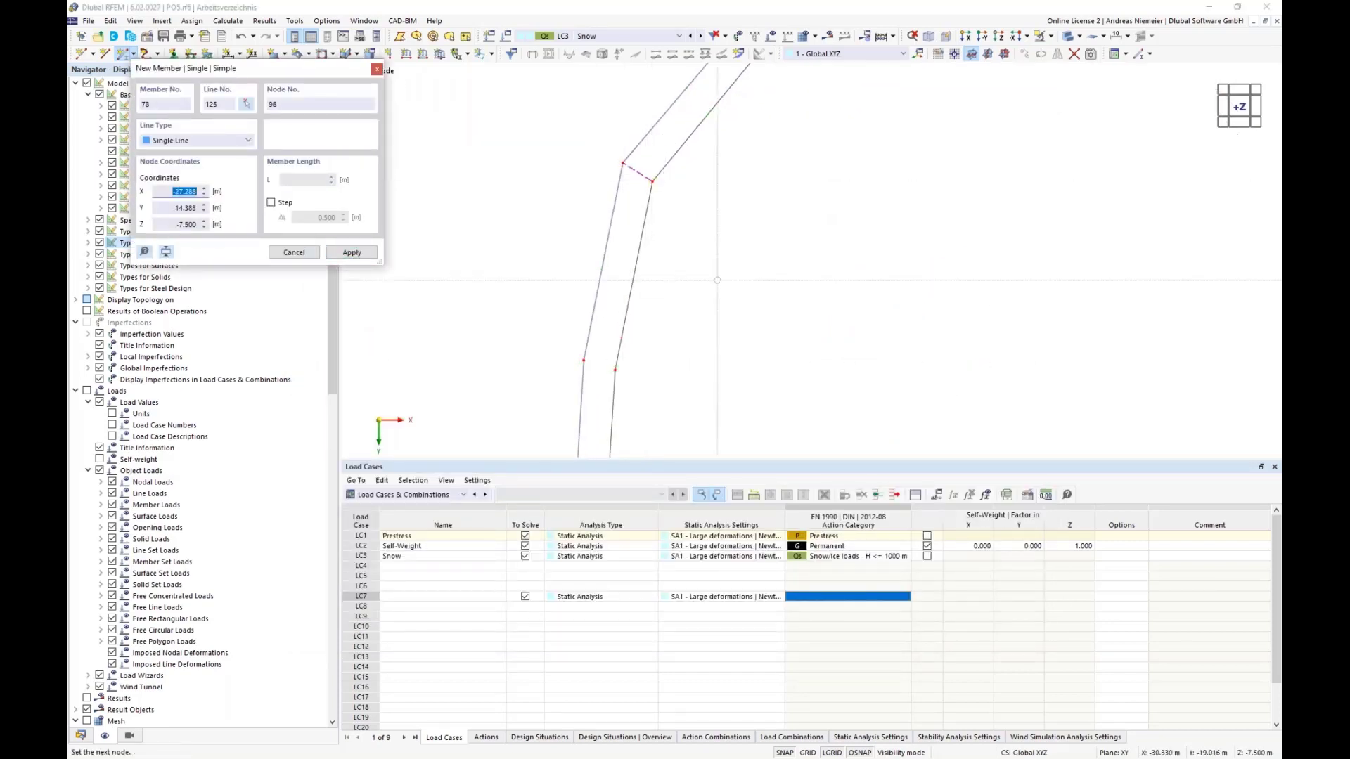
click(583, 360)
click(615, 370)
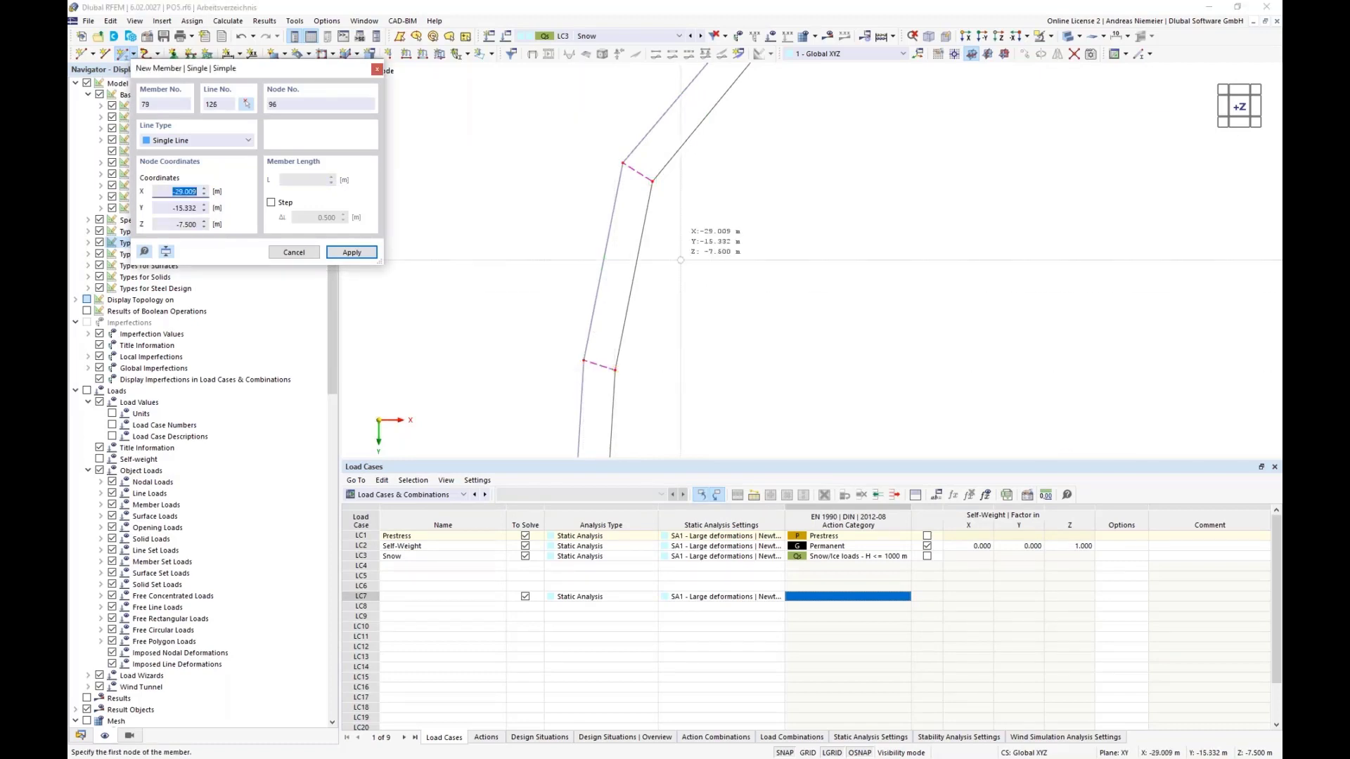
Add rigid members between the rings at the remaining three node pairs of the negative-X curved side, from Y = 0 towards positive Y
scroll(677, 259, down, 5)
scroll(634, 389, up, 3)
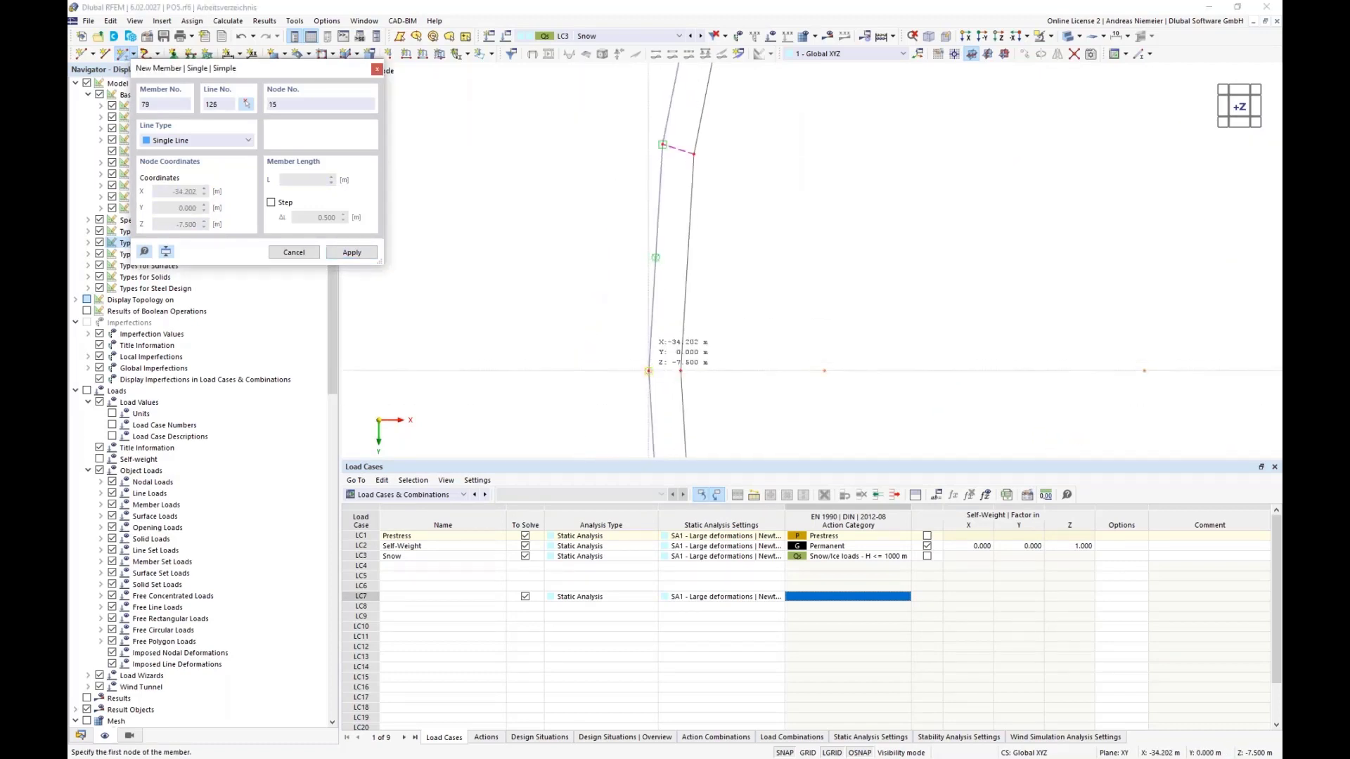
click(648, 371)
click(681, 371)
scroll(637, 221, down, 5)
scroll(647, 351, up, 1)
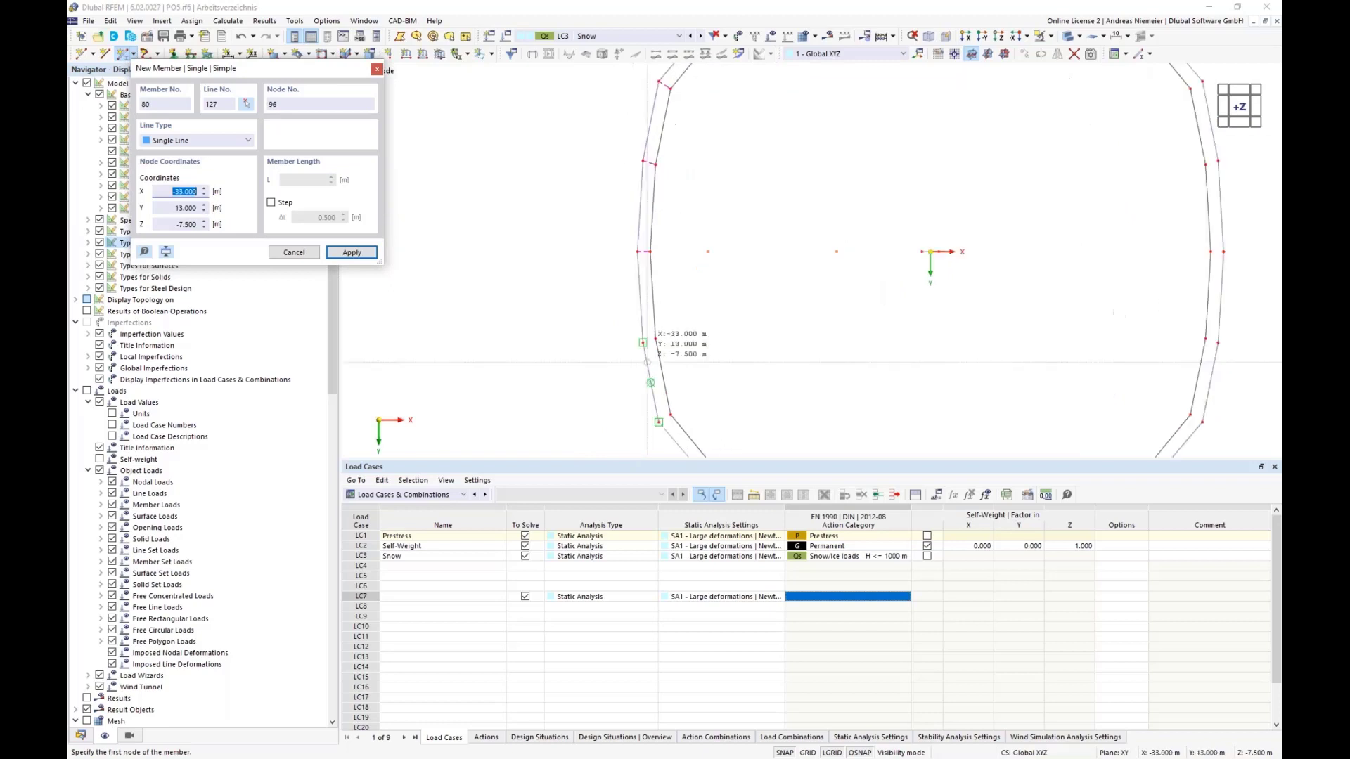
scroll(647, 363, up, 4)
click(652, 324)
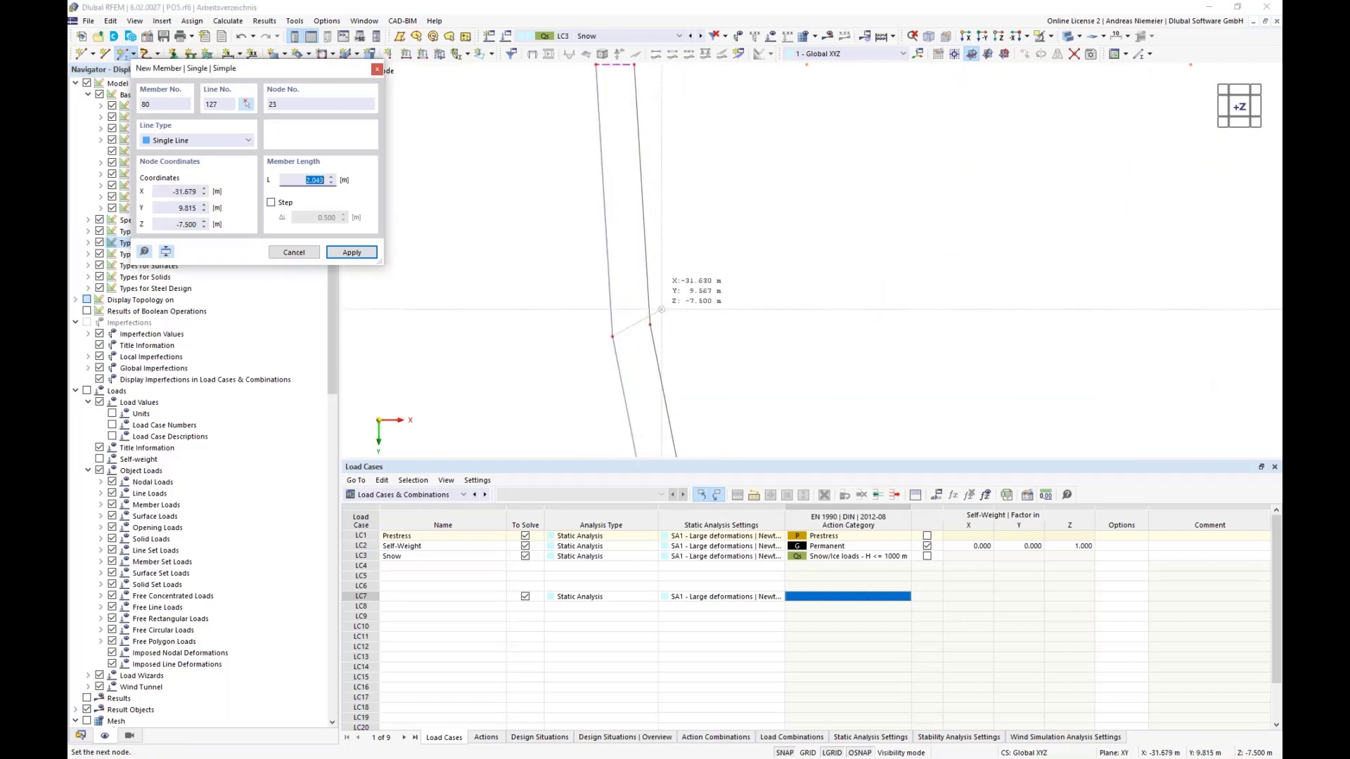
click(649, 324)
scroll(554, 164, down, 4)
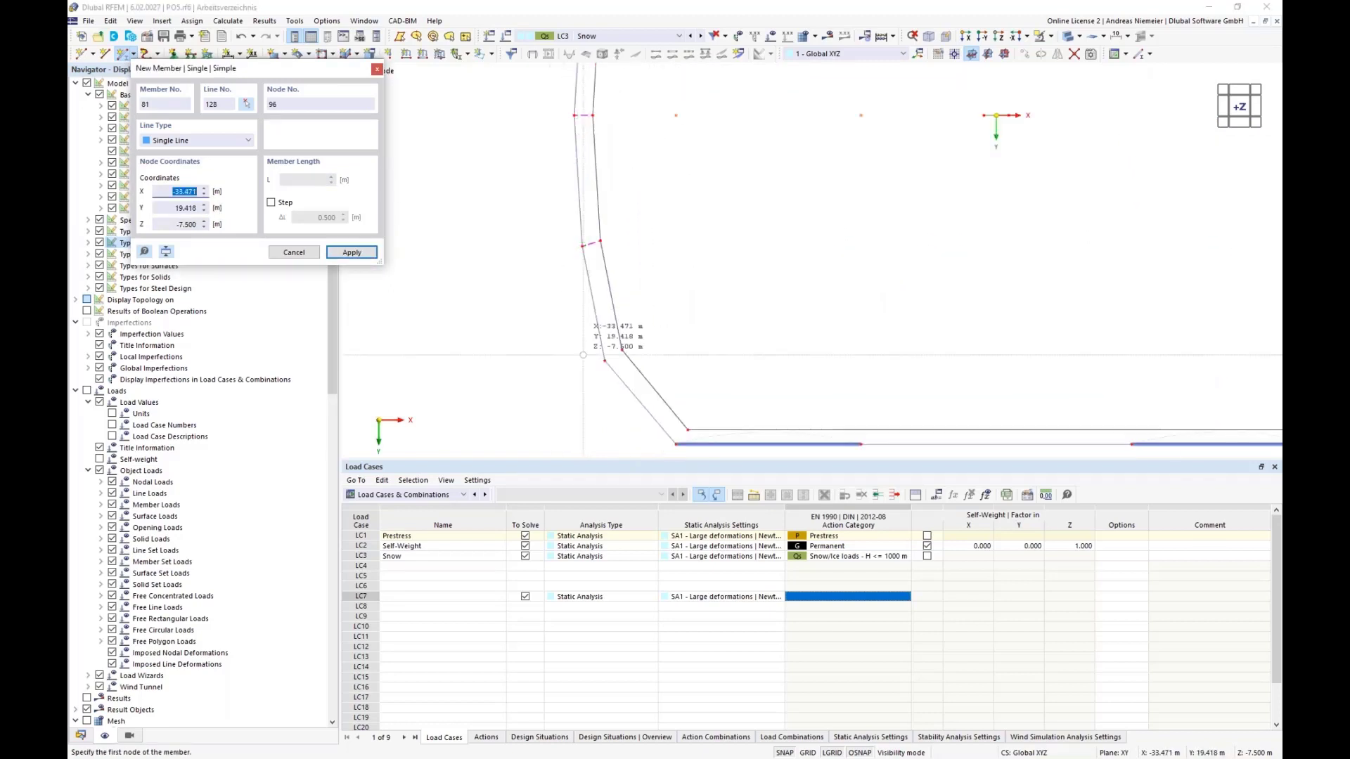
click(605, 361)
click(622, 350)
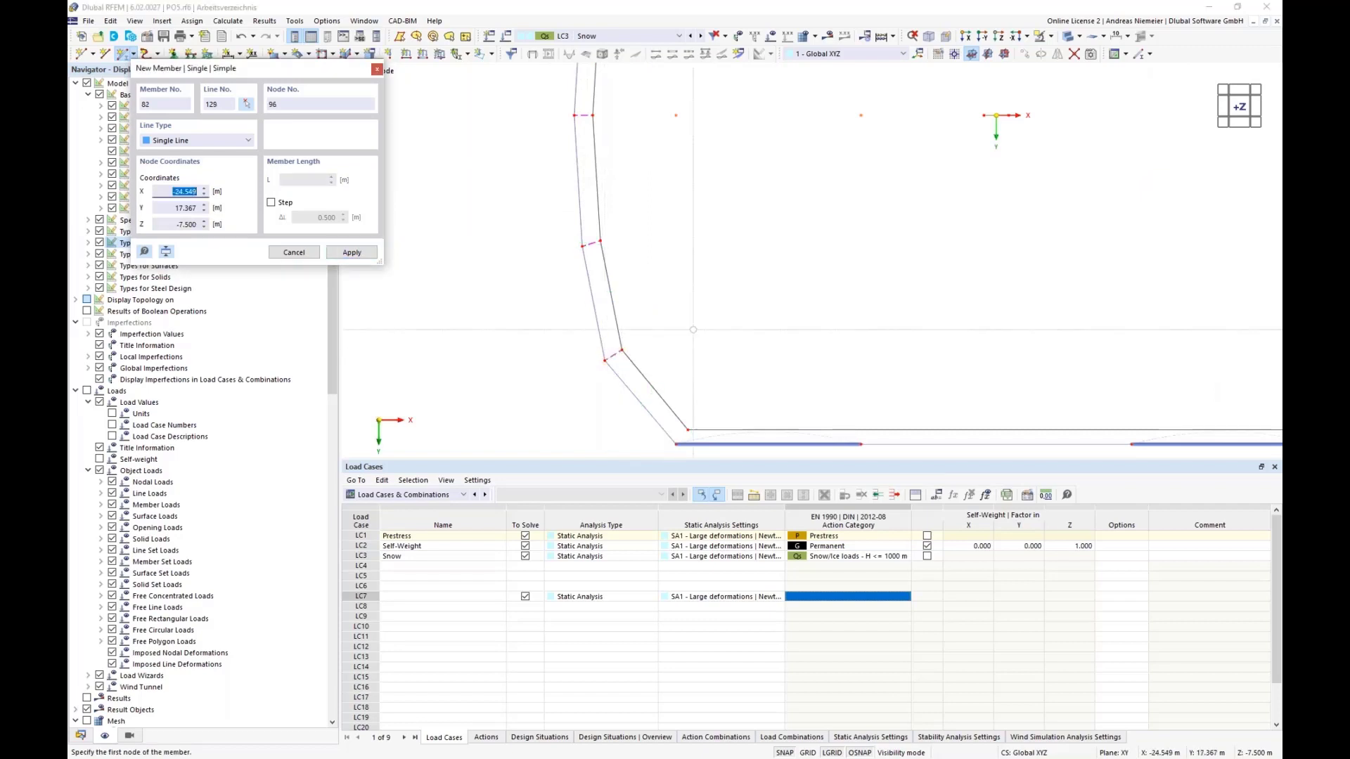
Add rigid members between the rings on the positive-X curved side at the two node pairs with negative Y and the pair at Y = 0
scroll(738, 282, down, 4)
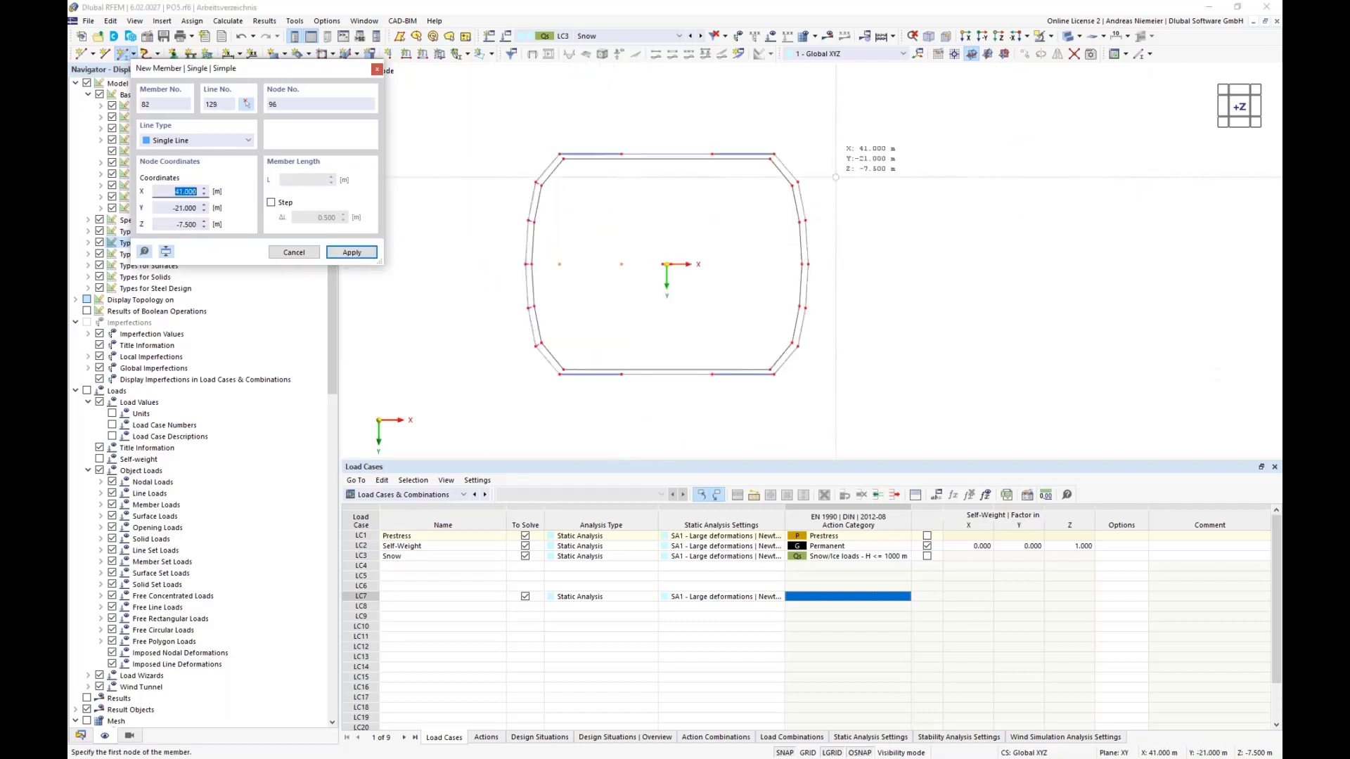
scroll(836, 177, up, 4)
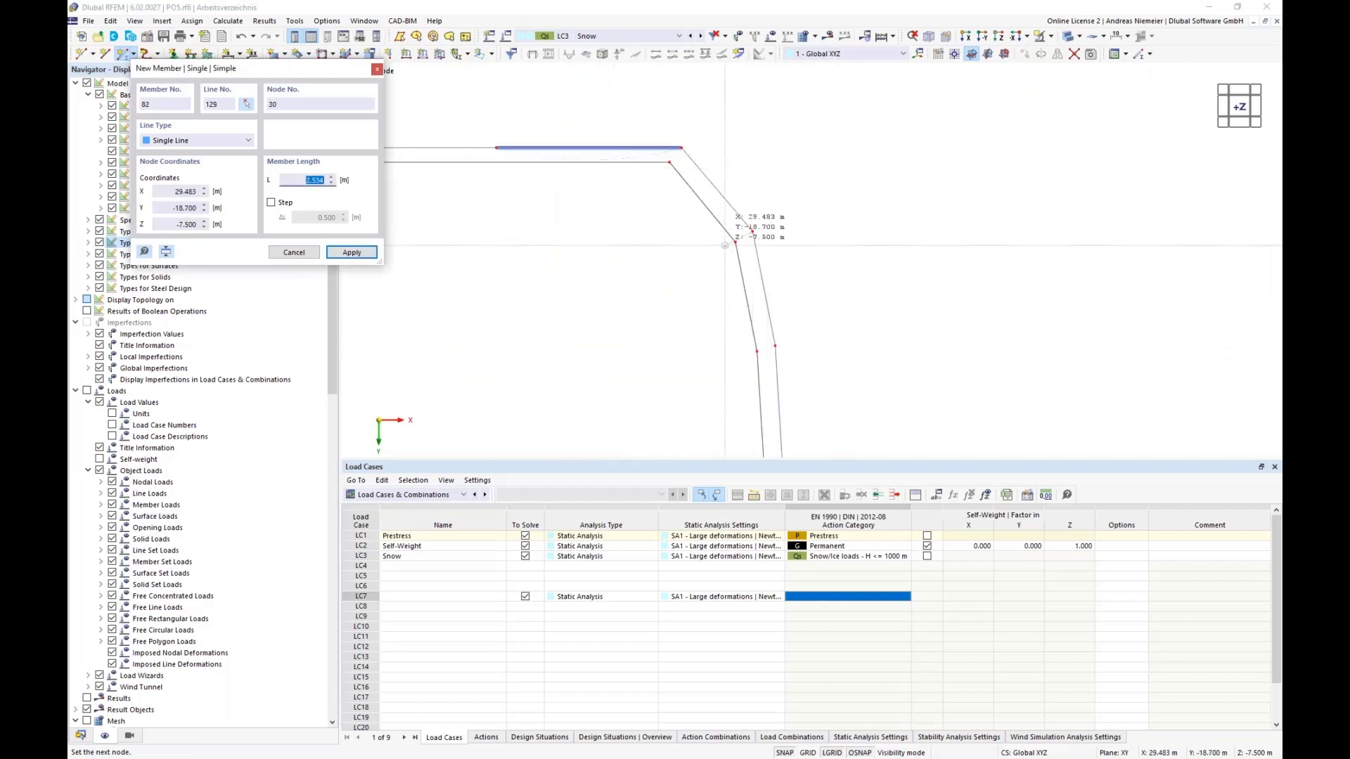
click(725, 245)
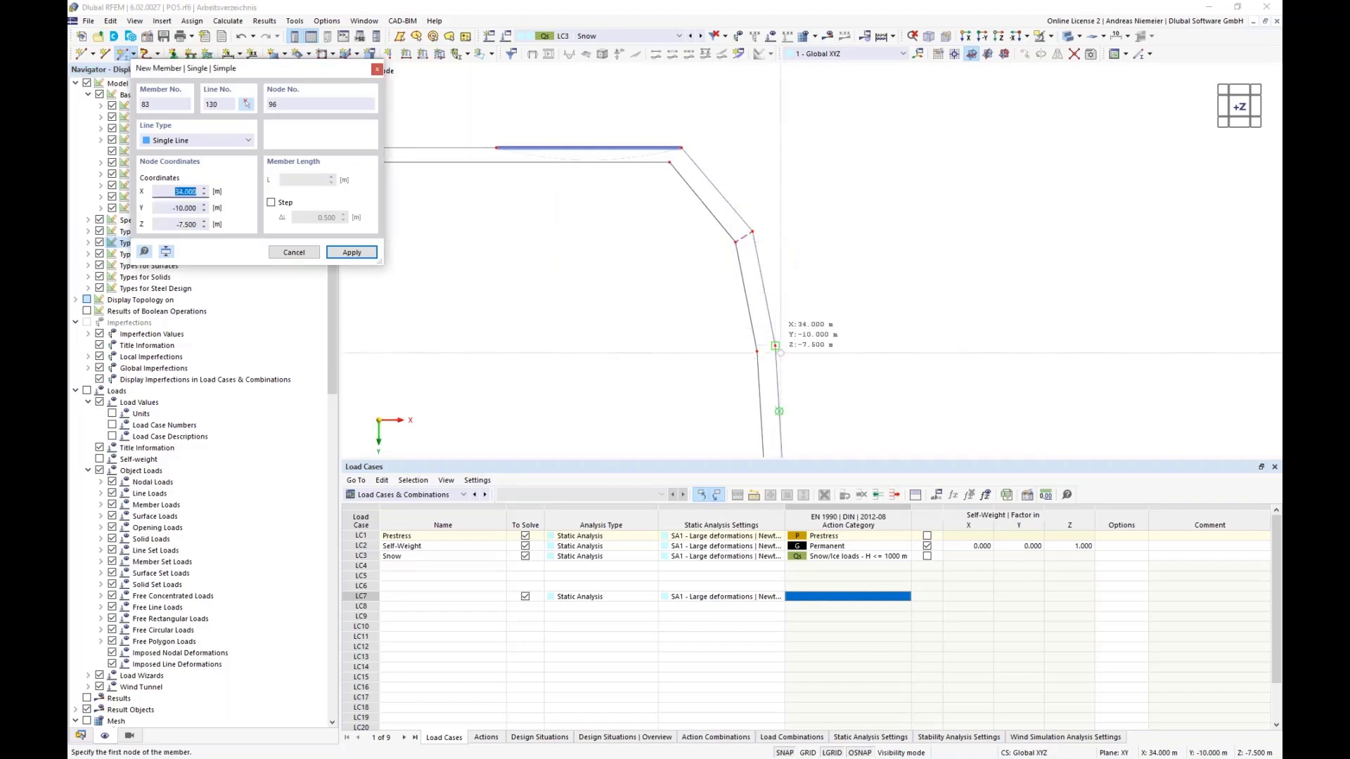
click(774, 346)
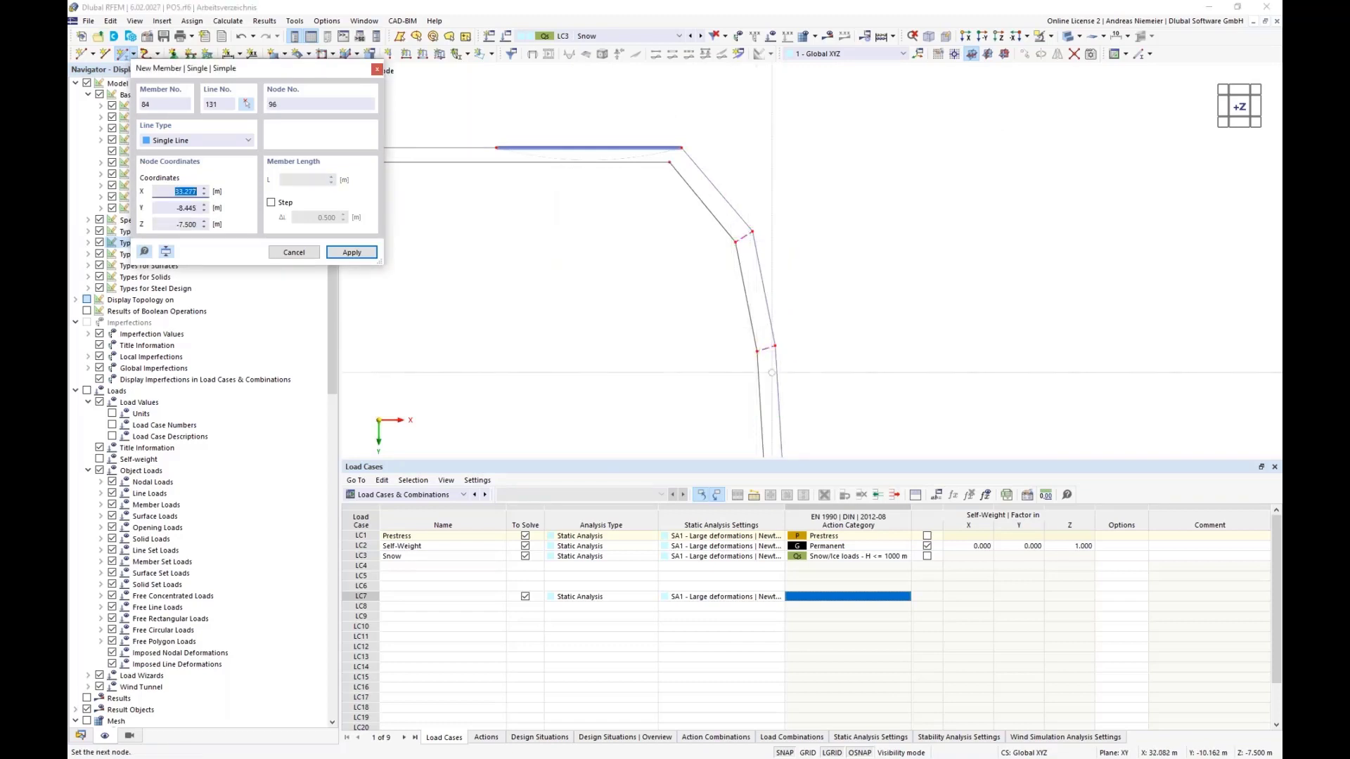
scroll(755, 239, down, 3)
scroll(756, 369, up, 1)
click(775, 374)
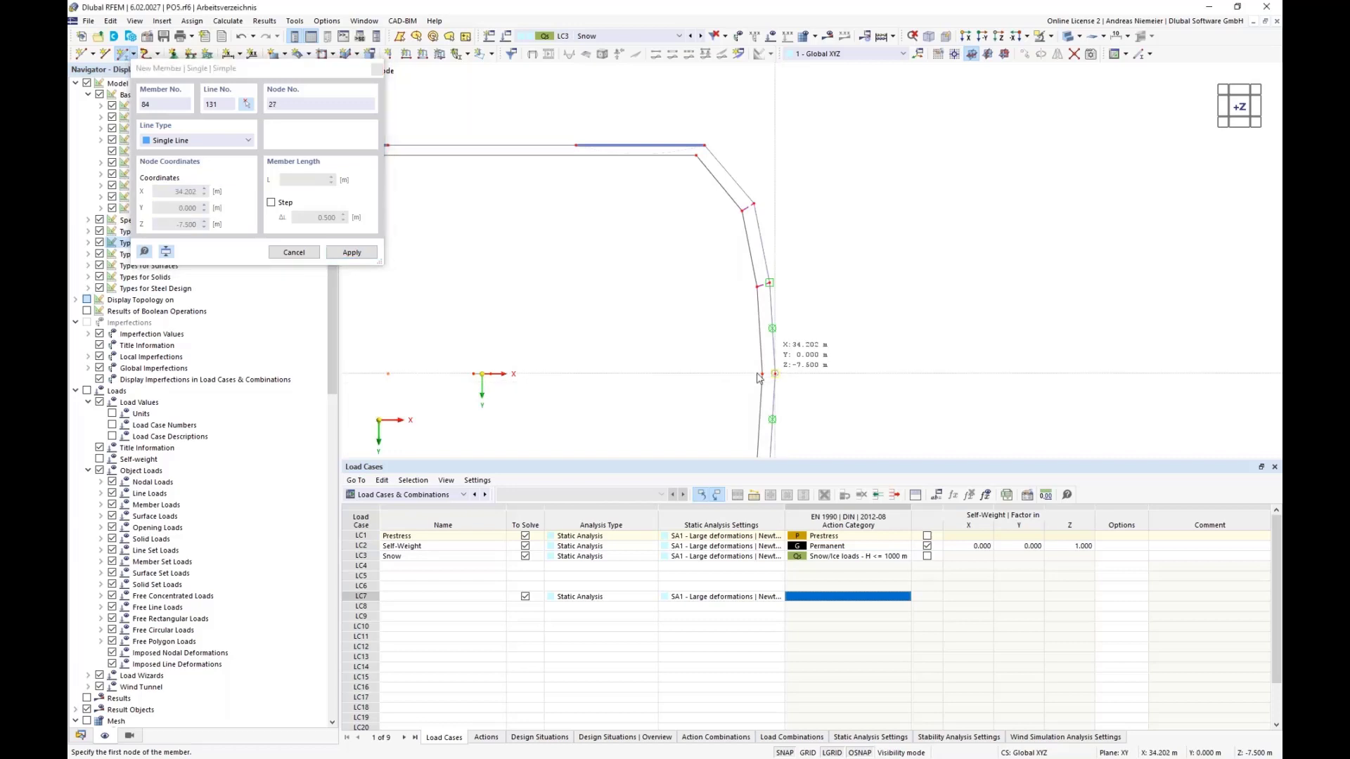
click(762, 374)
scroll(714, 279, down, 2)
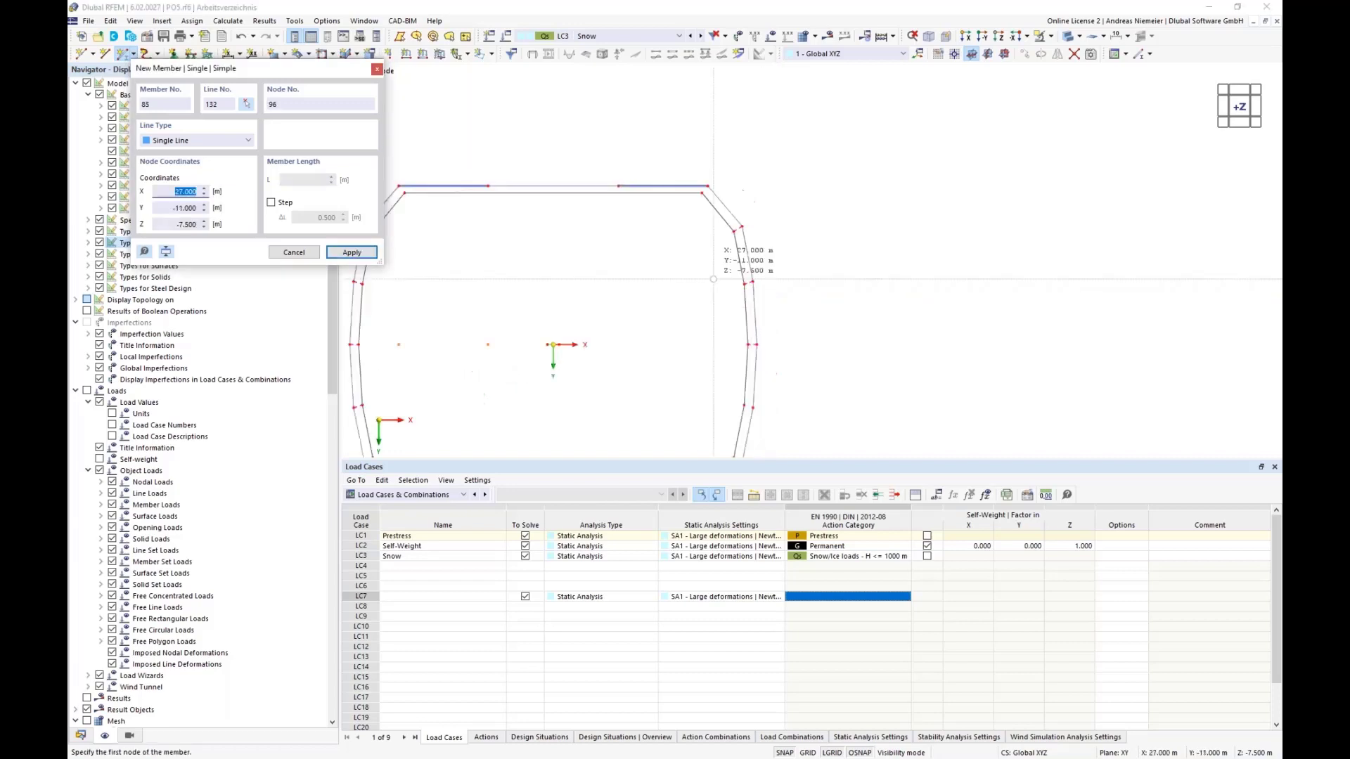
Add rigid members between the rings at the two node pairs with positive Y on the positive-X curved side, and finish member input
scroll(714, 279, down, 2)
scroll(750, 329, up, 5)
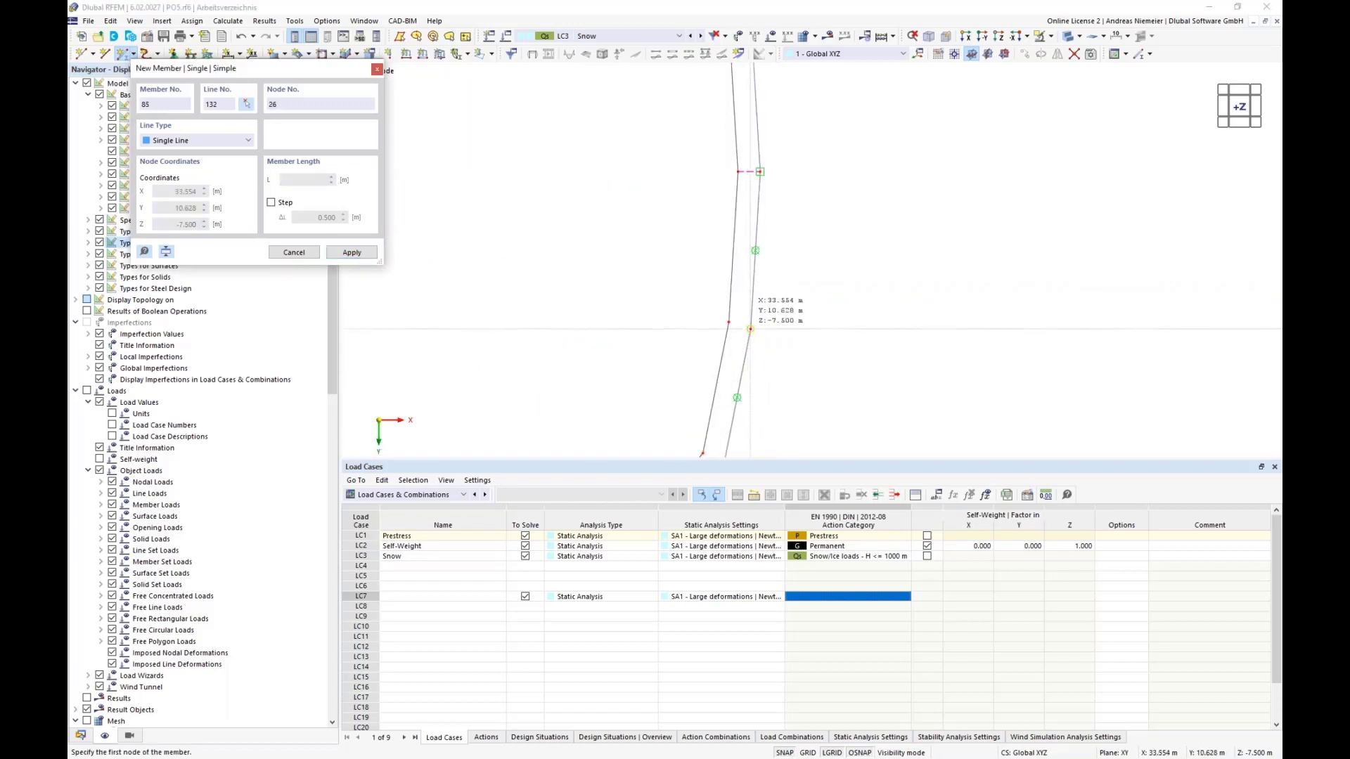
click(750, 329)
click(728, 322)
scroll(706, 190, down, 2)
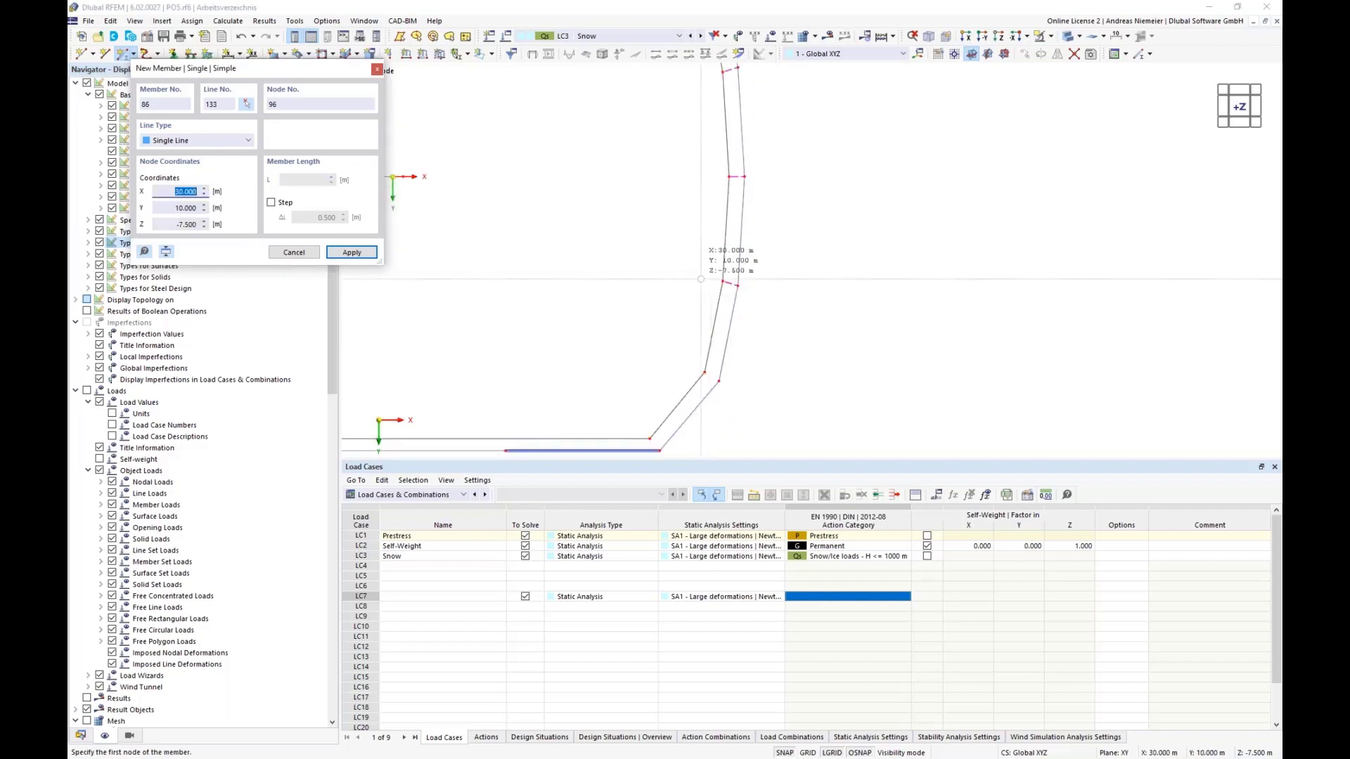
scroll(703, 375, up, 4)
click(735, 387)
click(706, 368)
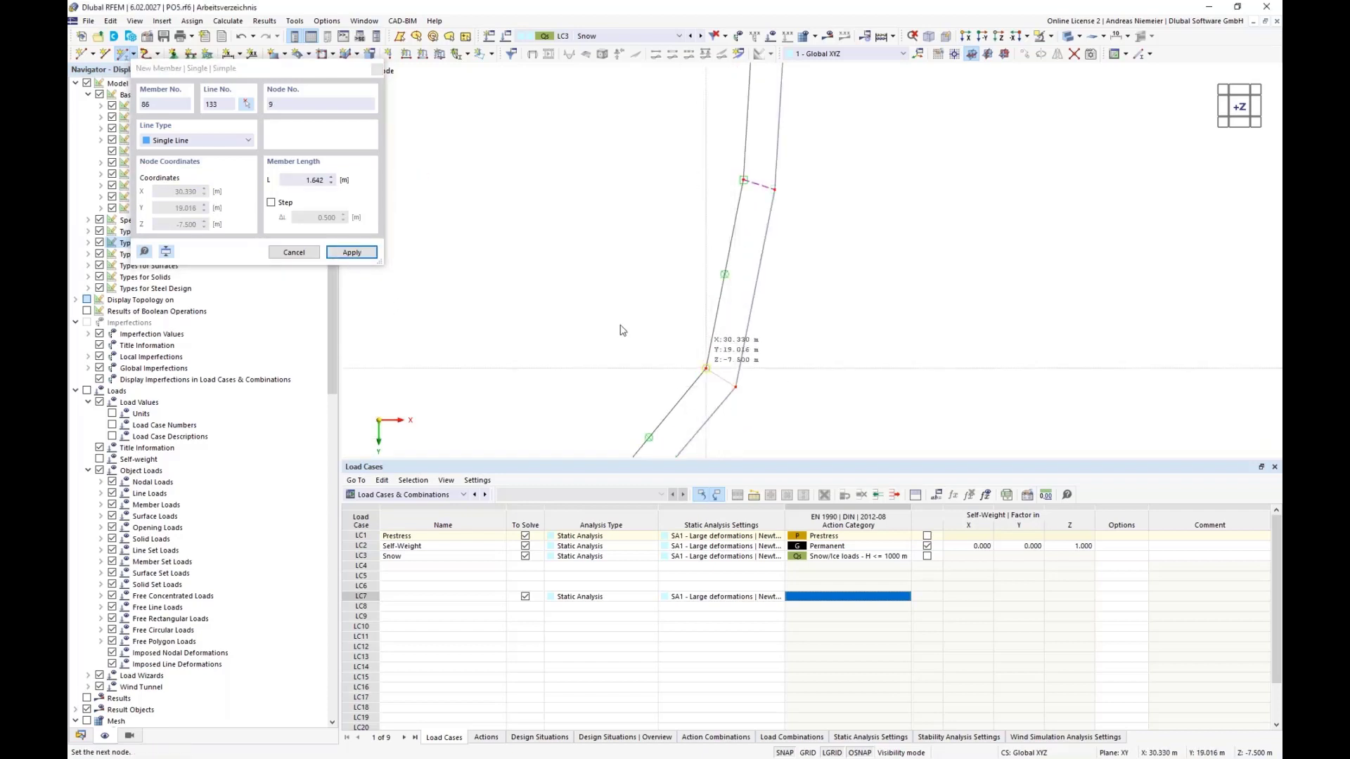
scroll(808, 281, down, 5)
key(Escape)
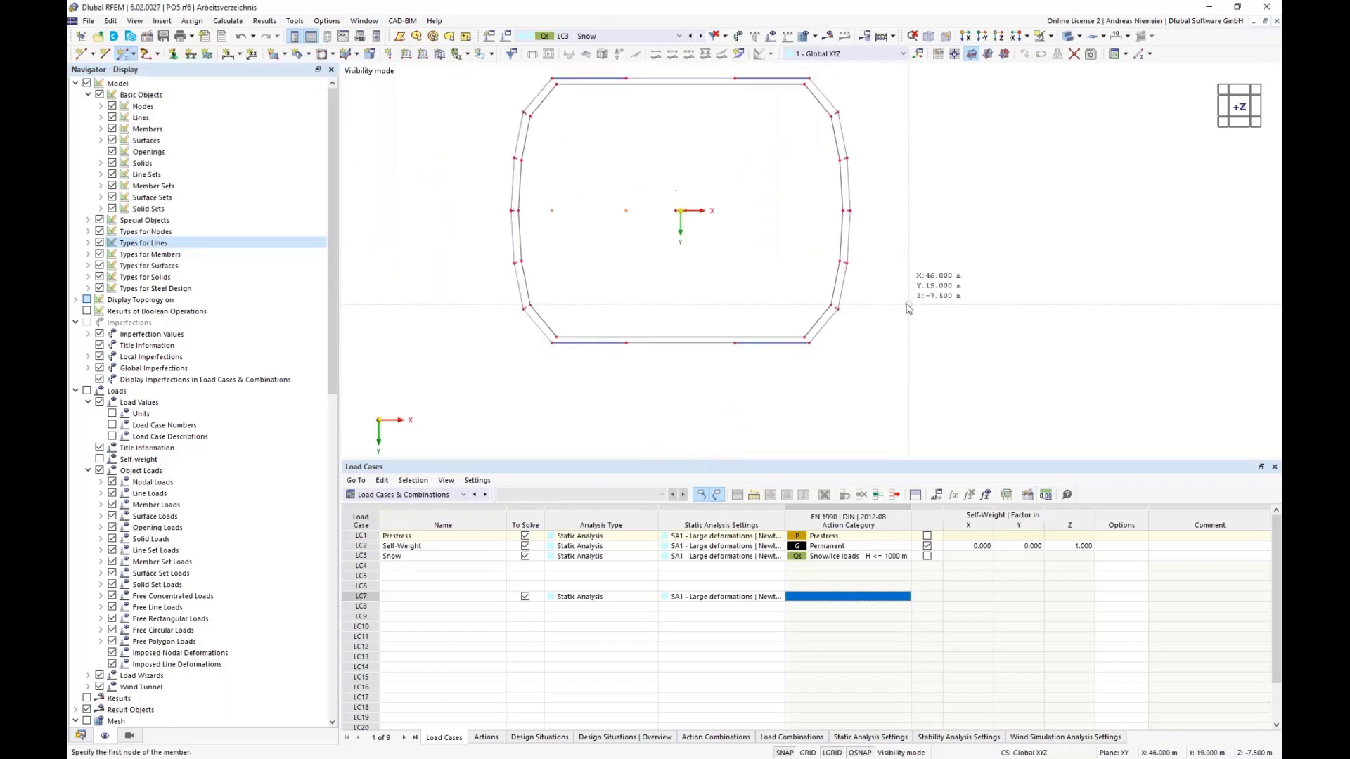
Switch to the axonometric view and cancel the visibility mode to display the whole model
click(928, 35)
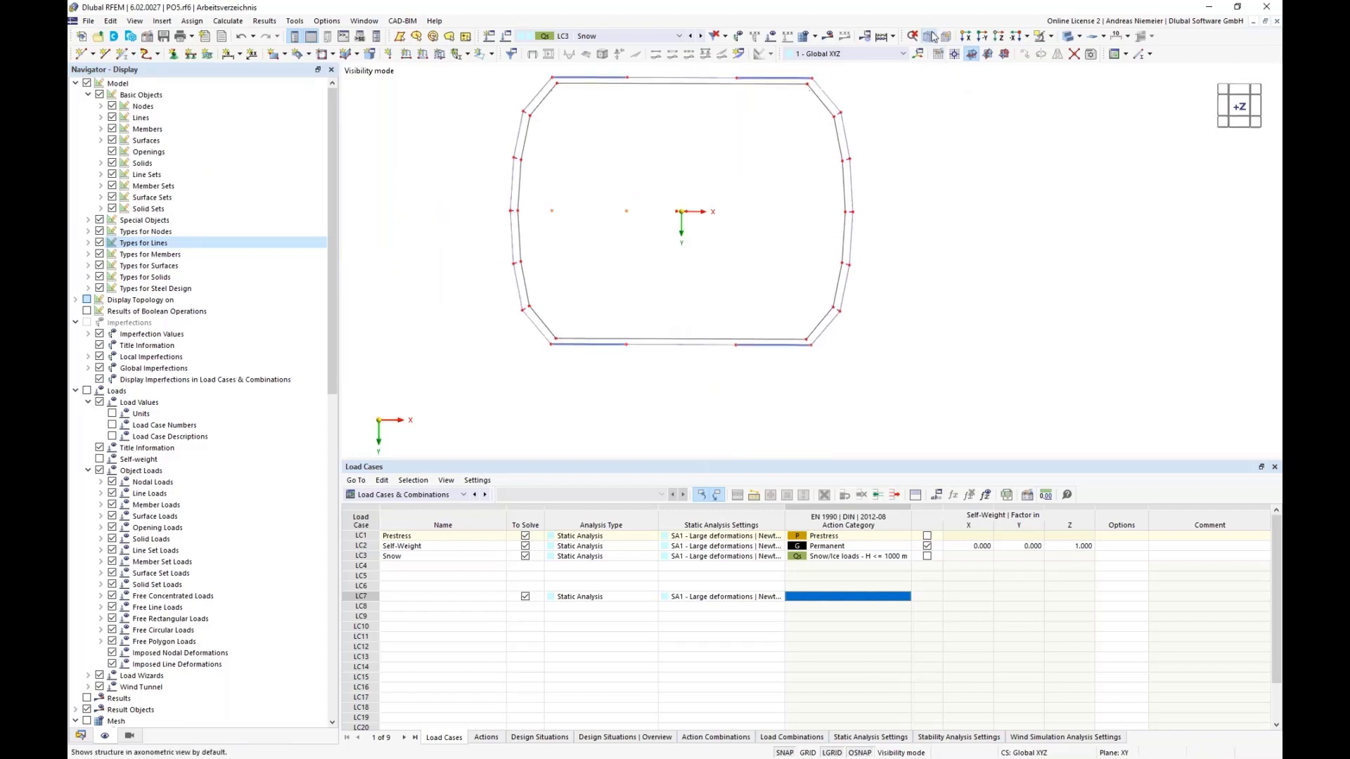
click(1051, 36)
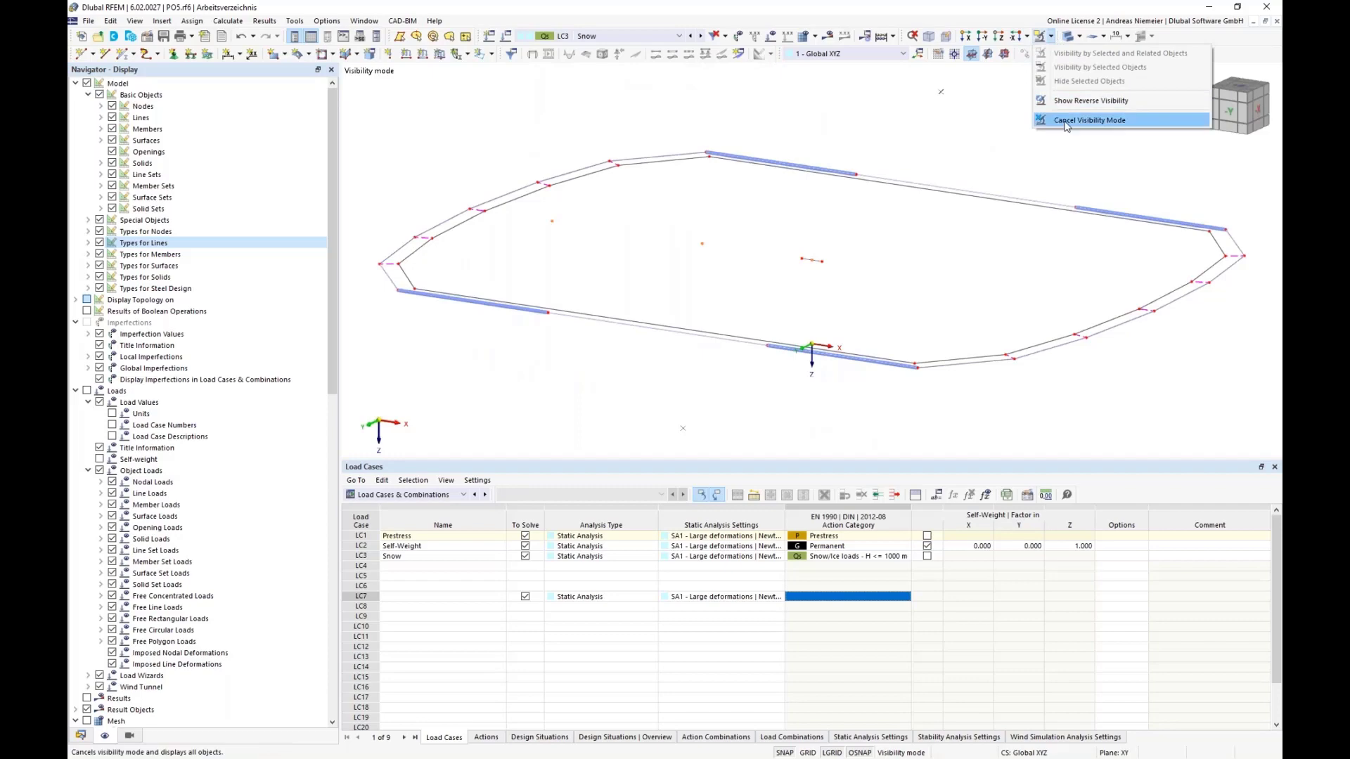
click(1058, 121)
Examine the complete model from the side and from below, checking the rigid walls, the line supports and the gap below the membrane edge
scroll(965, 162, down, 4)
middle_drag(712, 261, 611, 214)
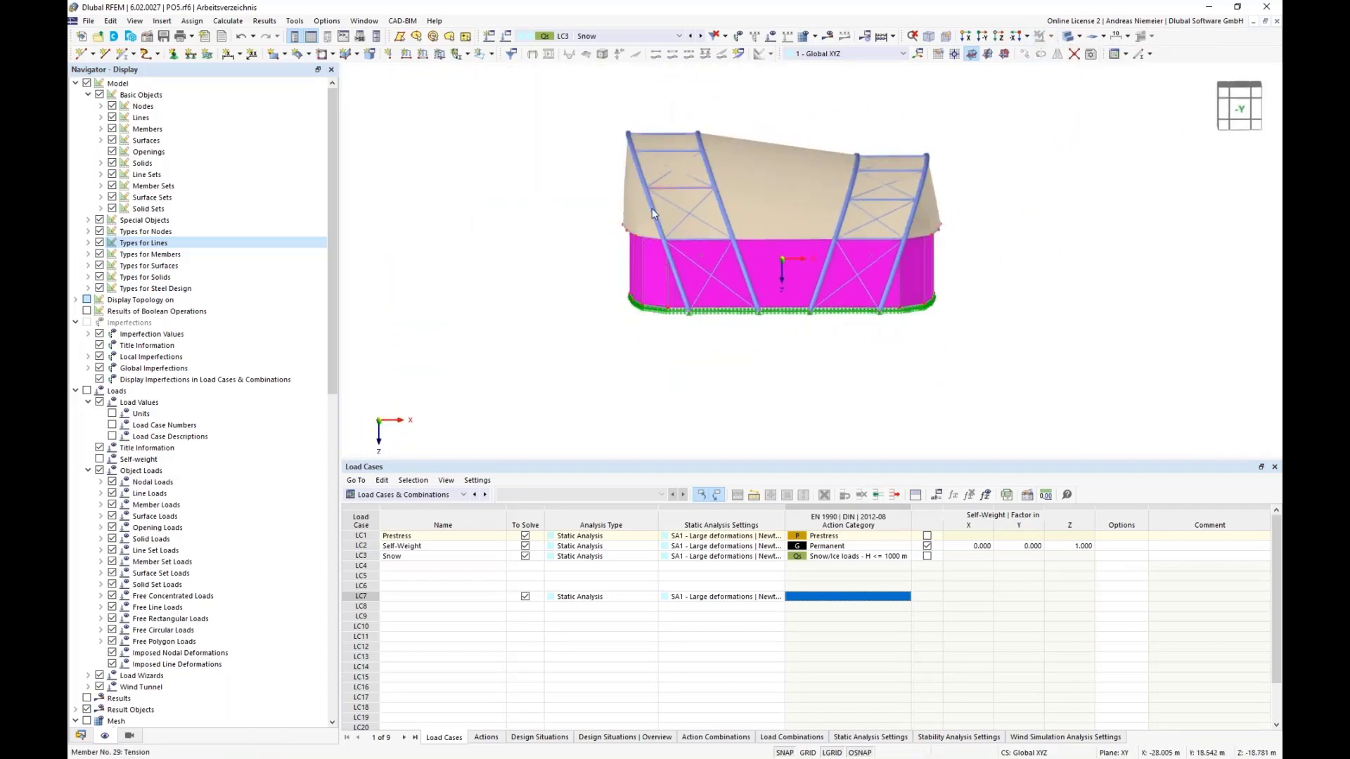
ctrl+middle_drag(797, 354, 625, 213)
scroll(606, 270, up, 3)
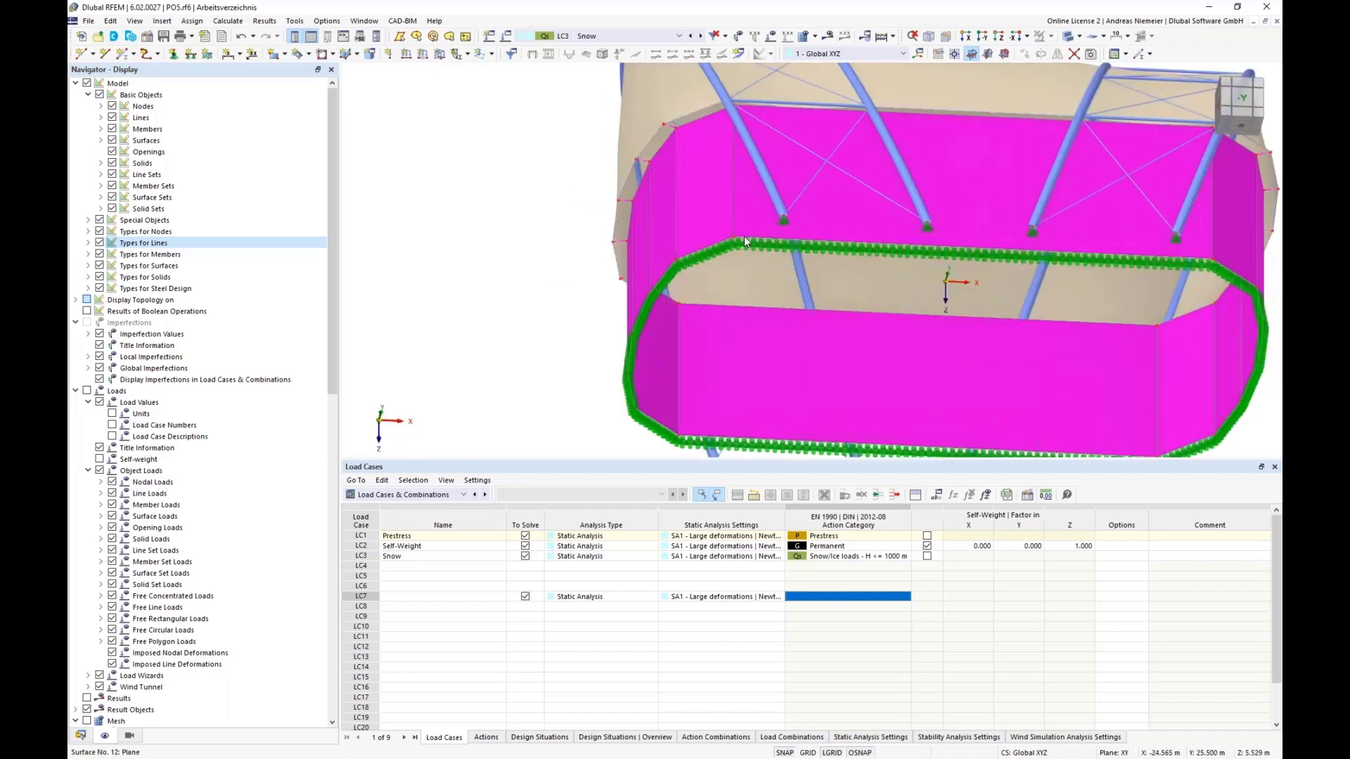
scroll(539, 292, down, 3)
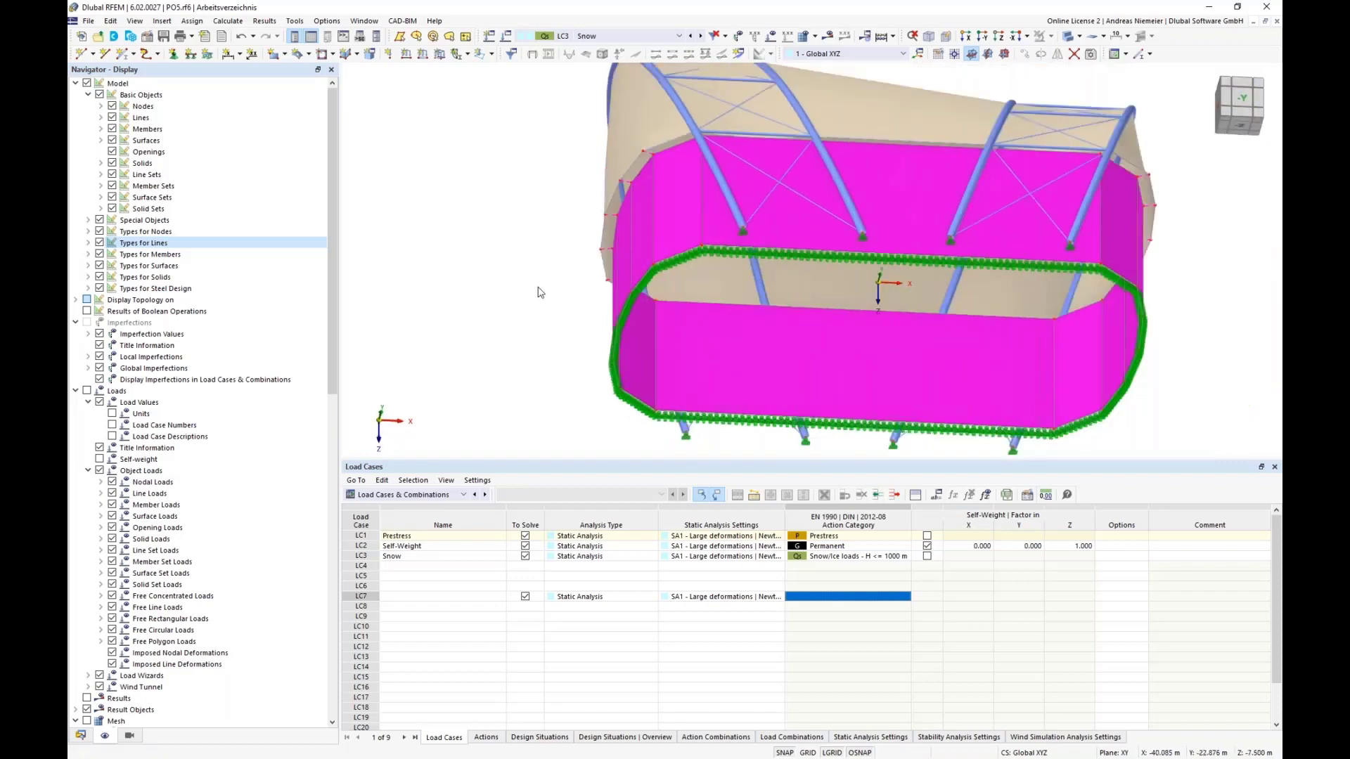
scroll(509, 243, up, 1)
ctrl+middle_drag(506, 244, 499, 298)
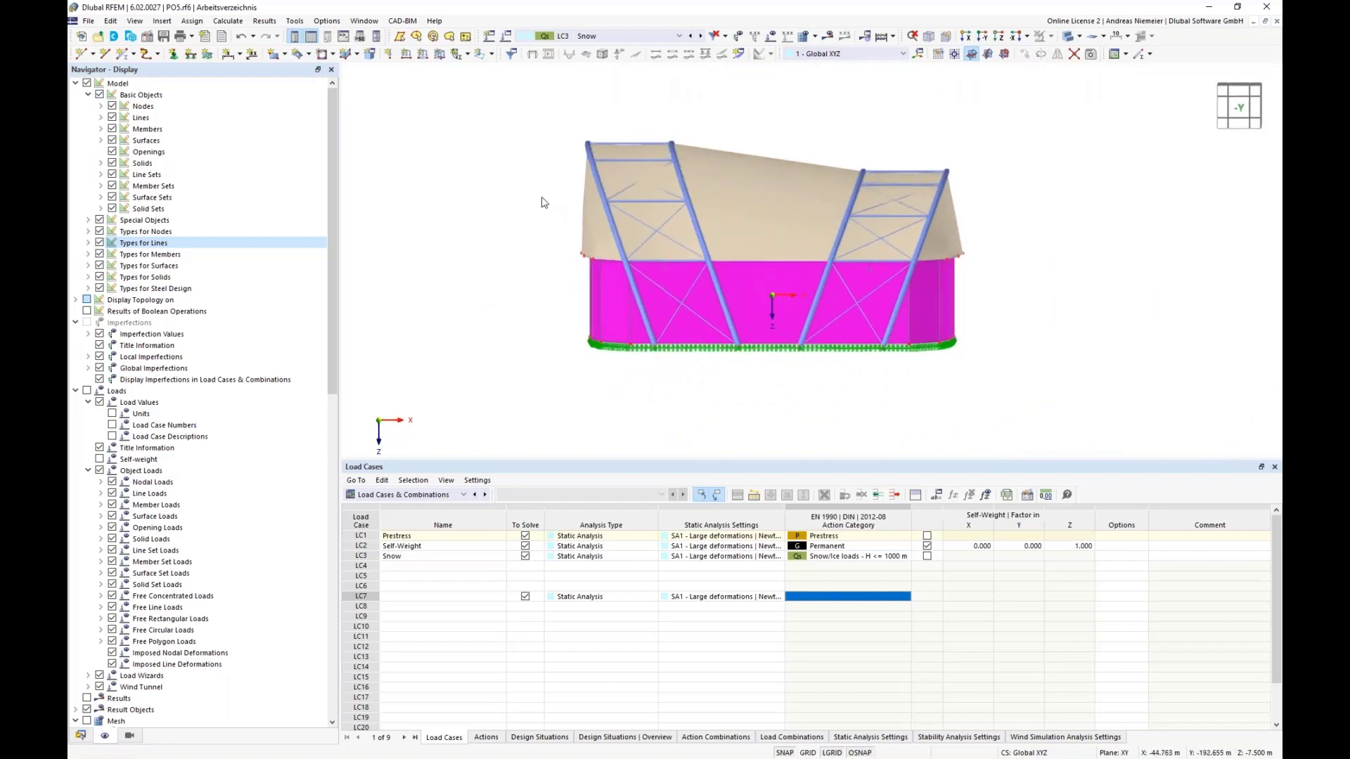
In the wind simulation mesh settings, set the limit for closing smaller openings to 2.3 and keep wind simulation results if the mesh is deleted
click(813, 36)
click(841, 53)
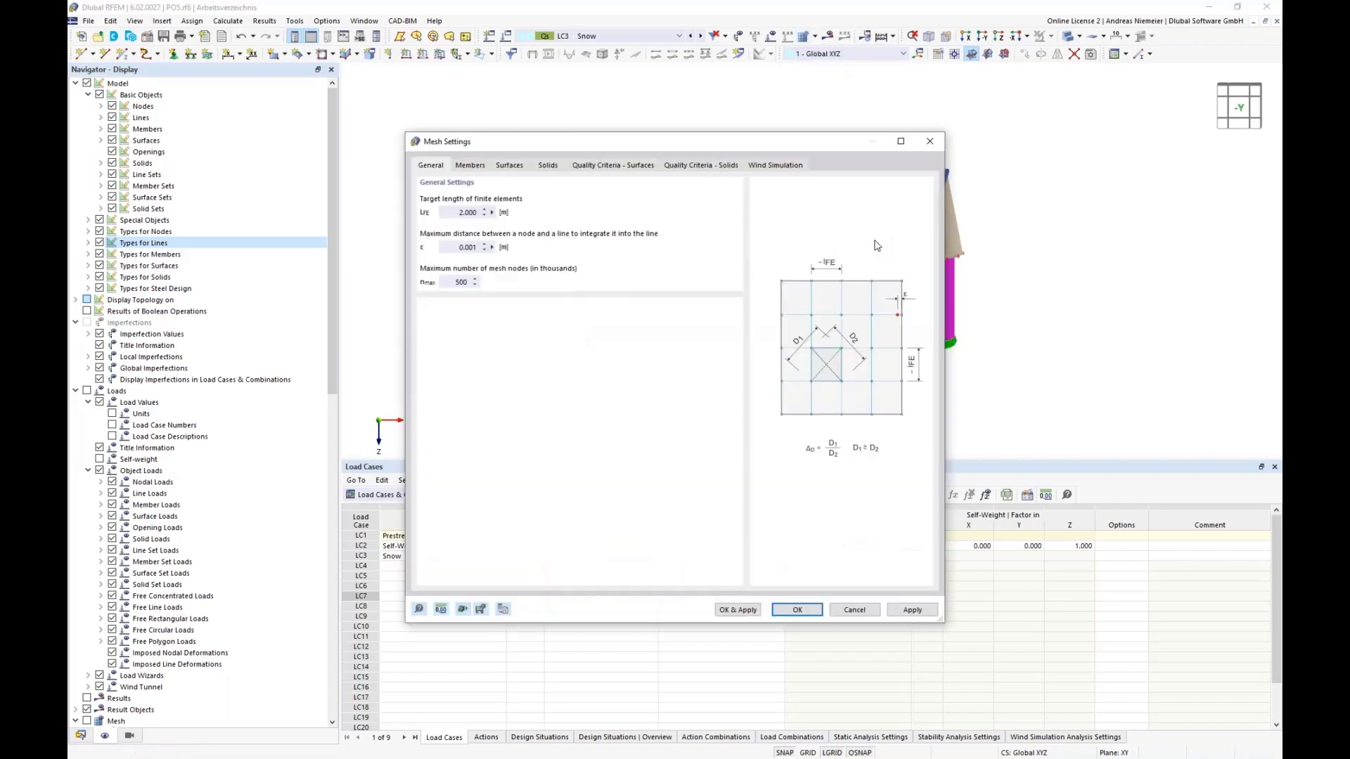
click(776, 165)
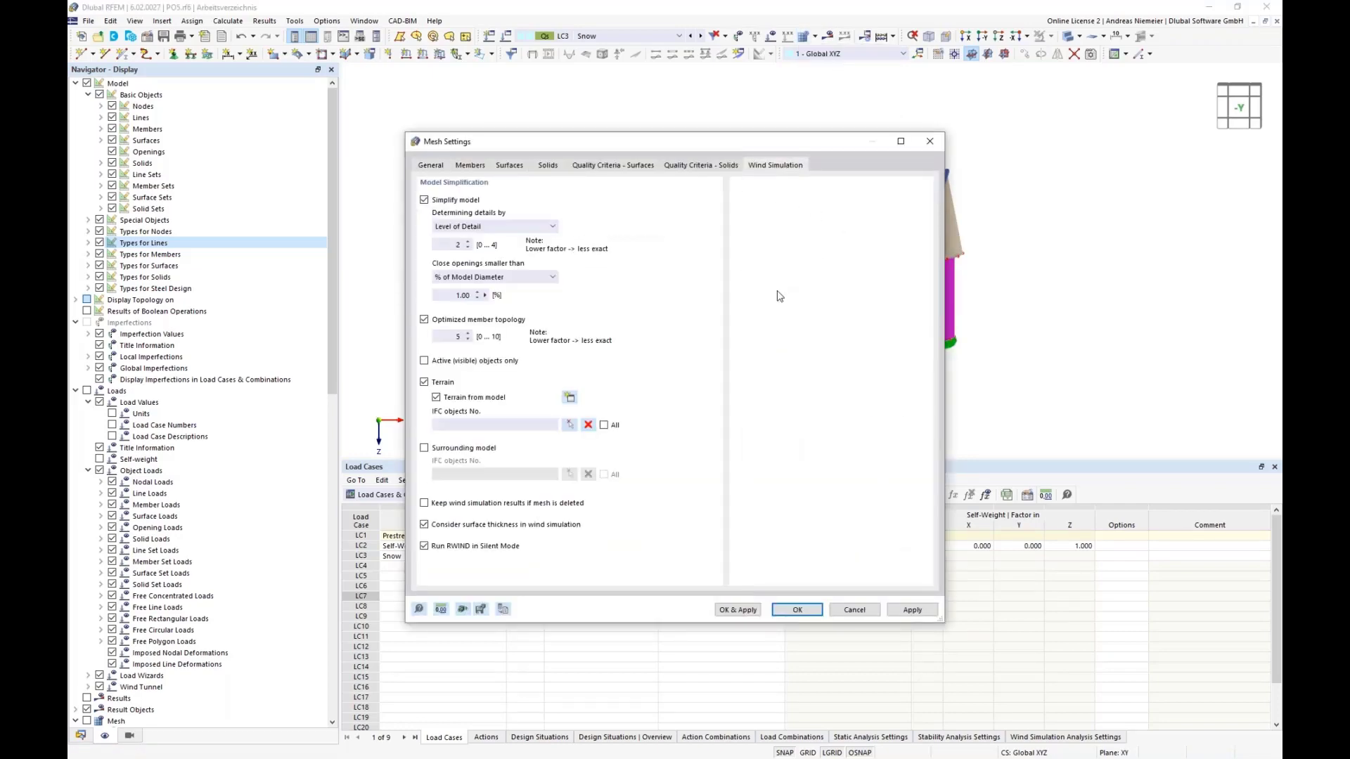
click(500, 278)
click(453, 299)
double_click(461, 296)
text(2,3)
click(450, 508)
click(797, 609)
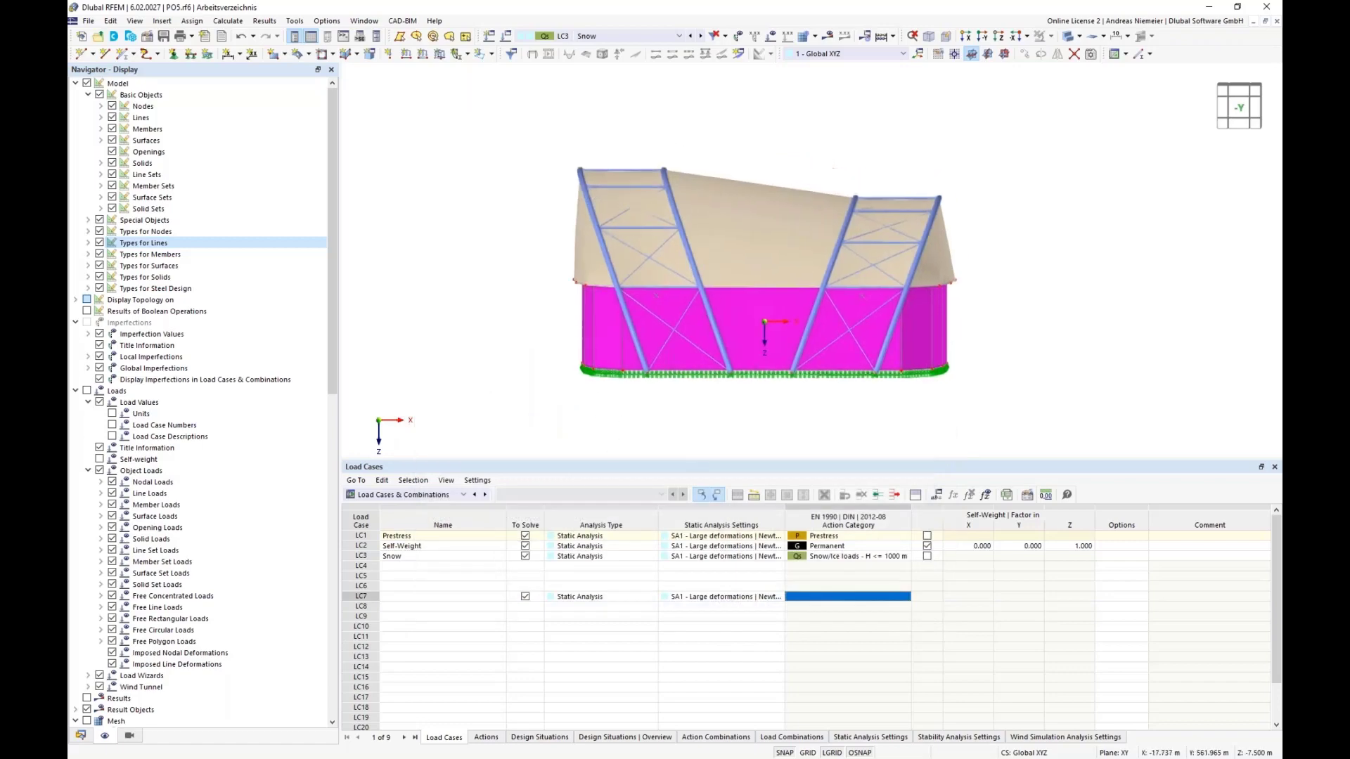
Create a new wind simulation in the load wizards of the model data
scroll(559, 309, up, 3)
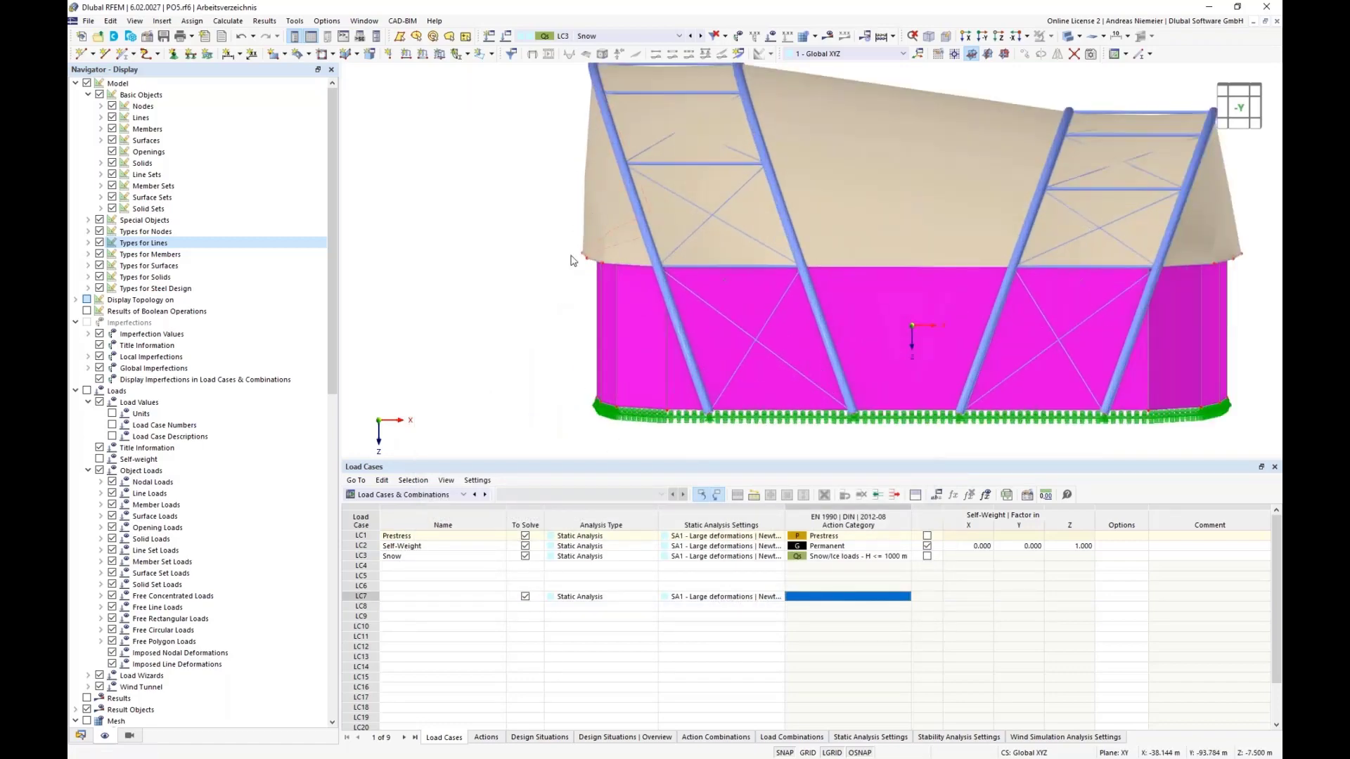
scroll(501, 306, down, 1)
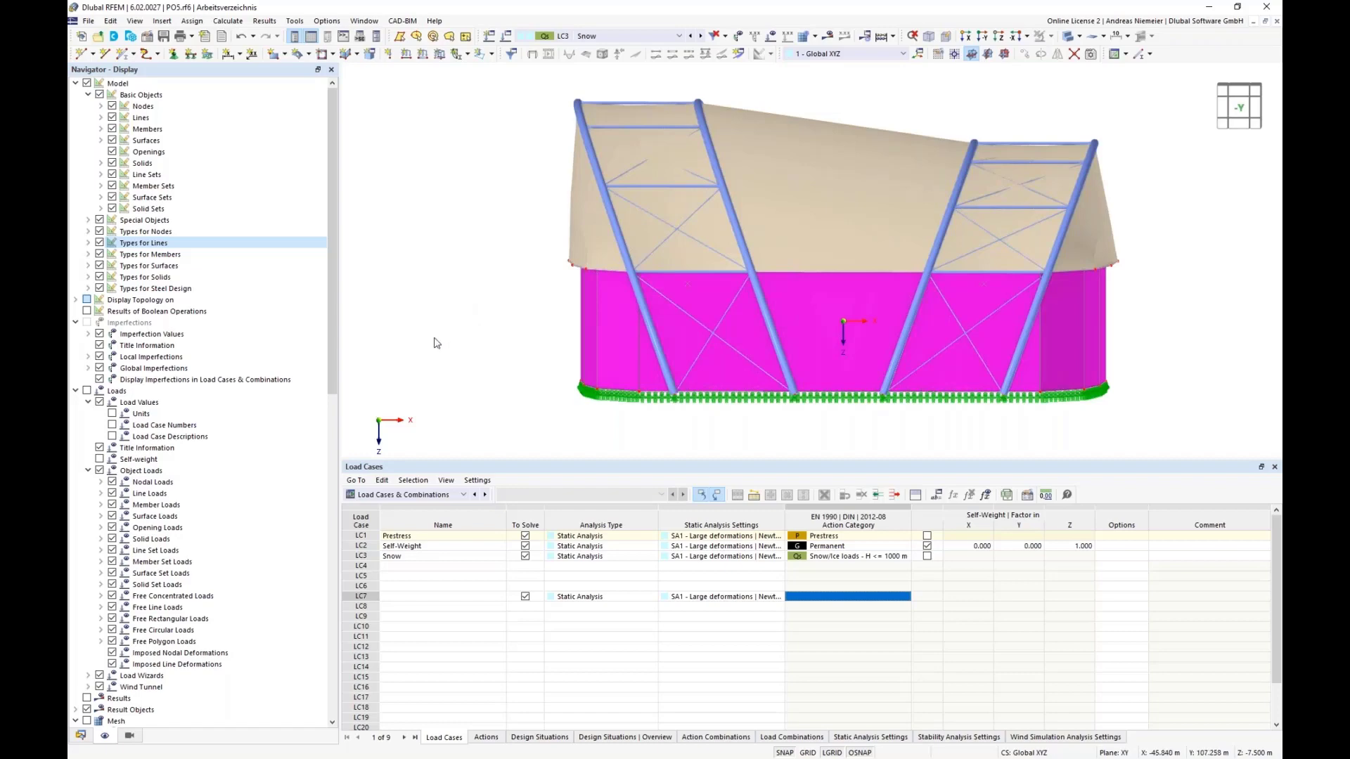
click(81, 735)
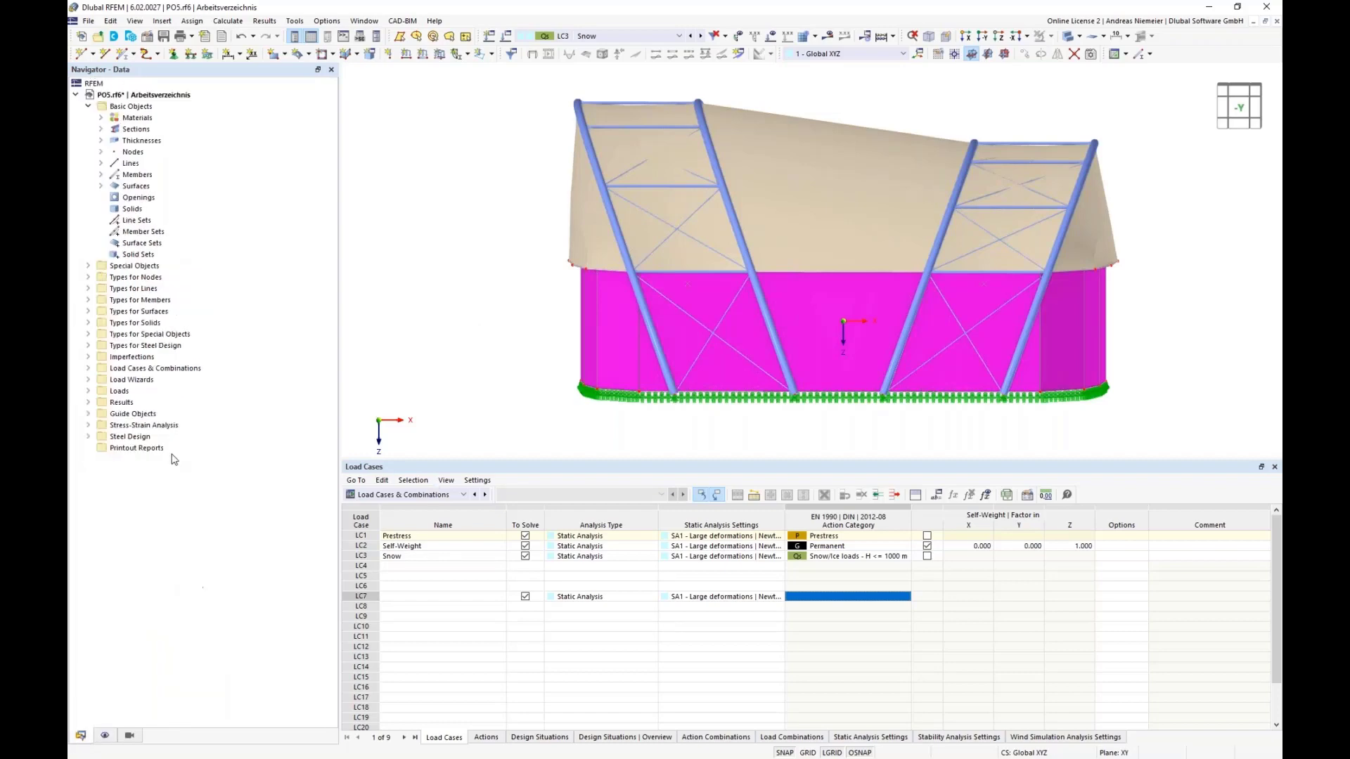
click(88, 380)
click(138, 452)
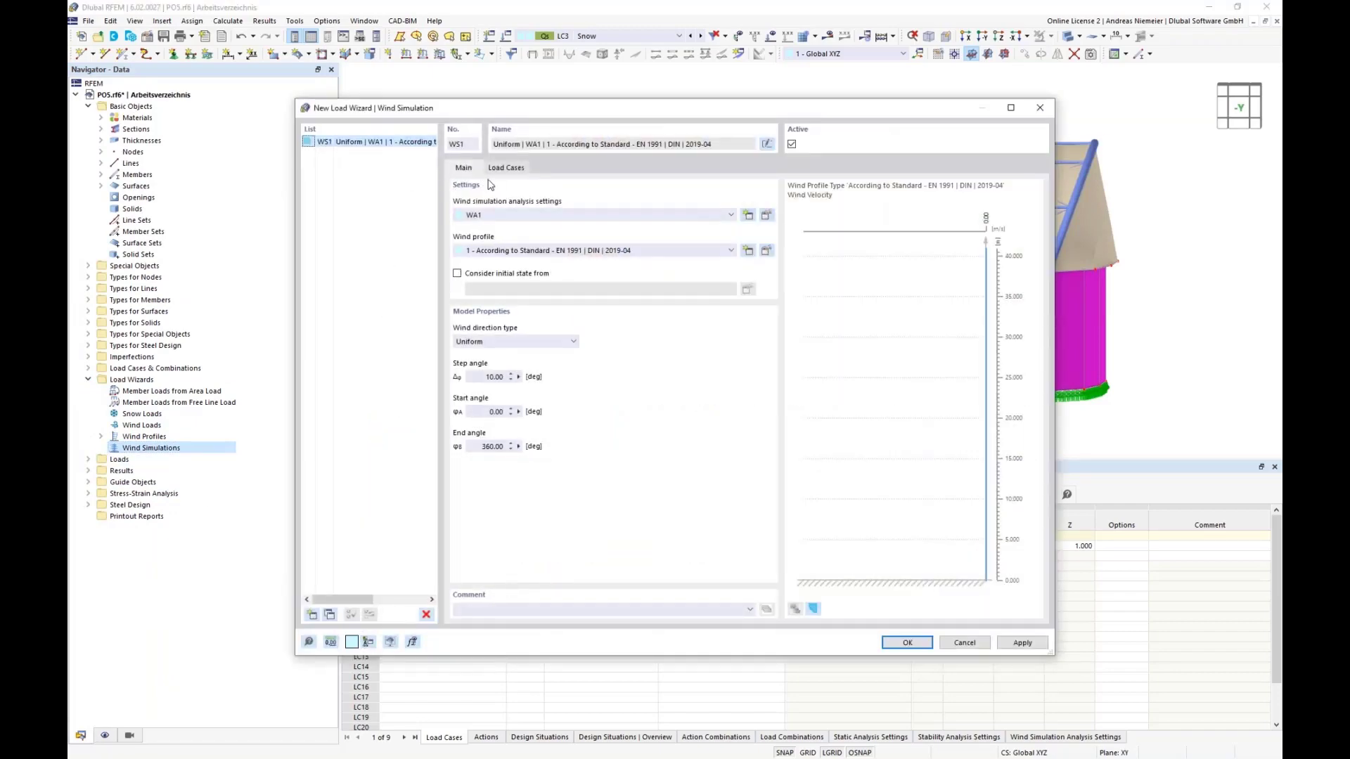
Examine the main, steady flow and residue monitoring parameters of wind simulation analysis settings WA1, leaving them unchanged
click(765, 217)
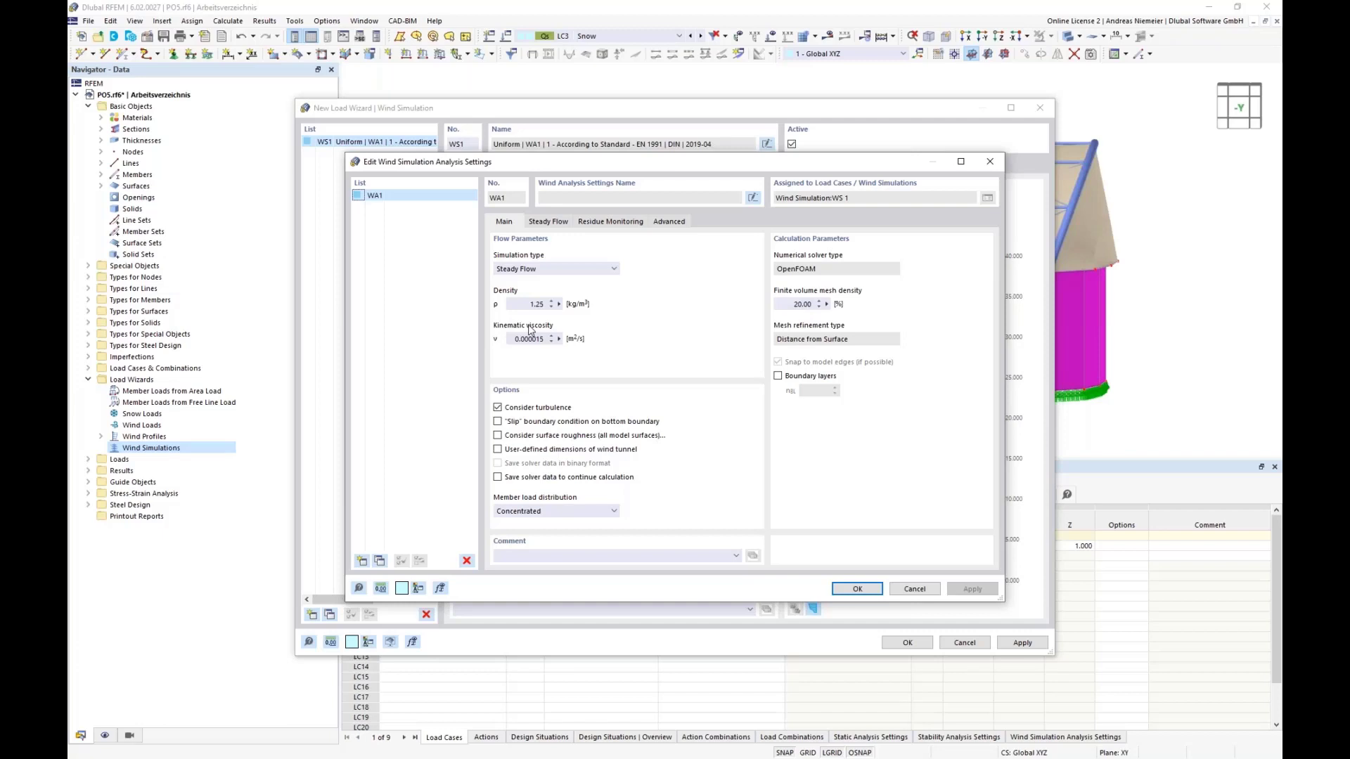
click(544, 223)
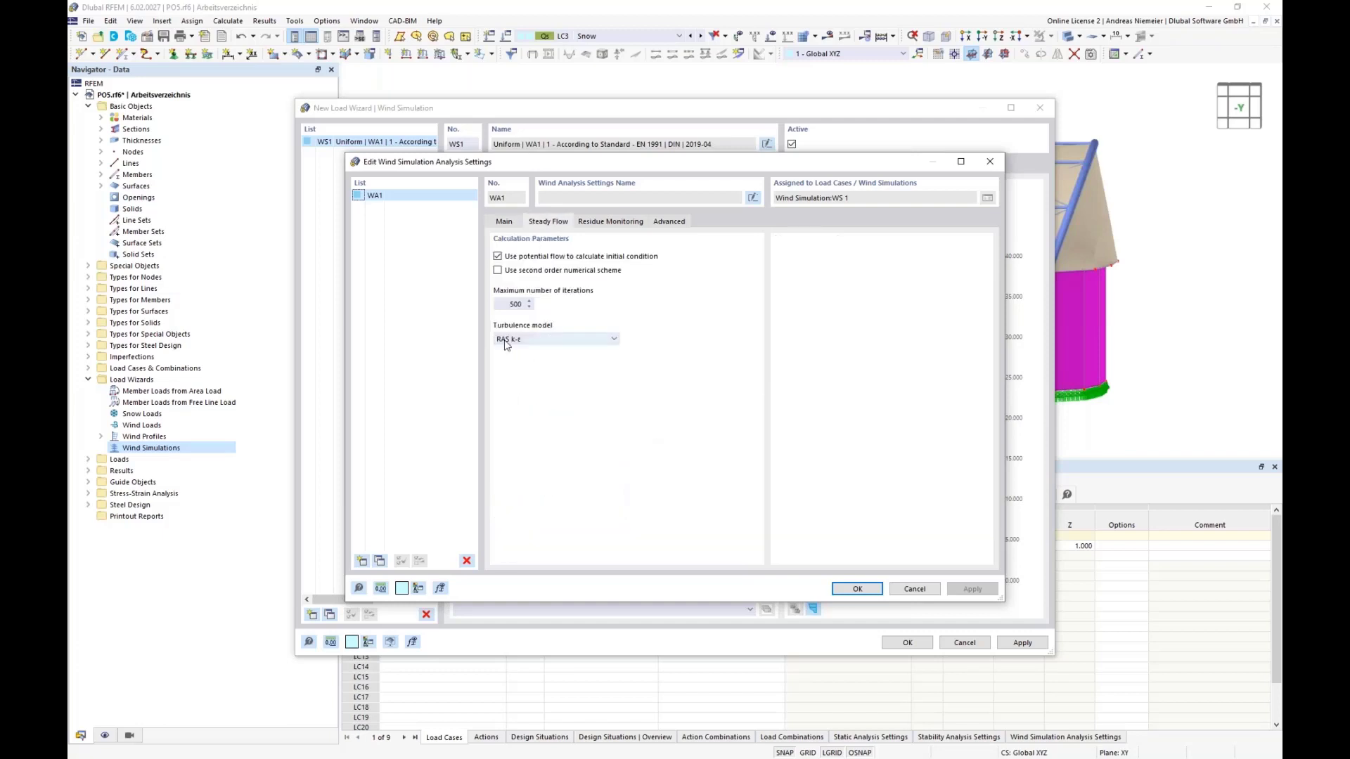
click(606, 223)
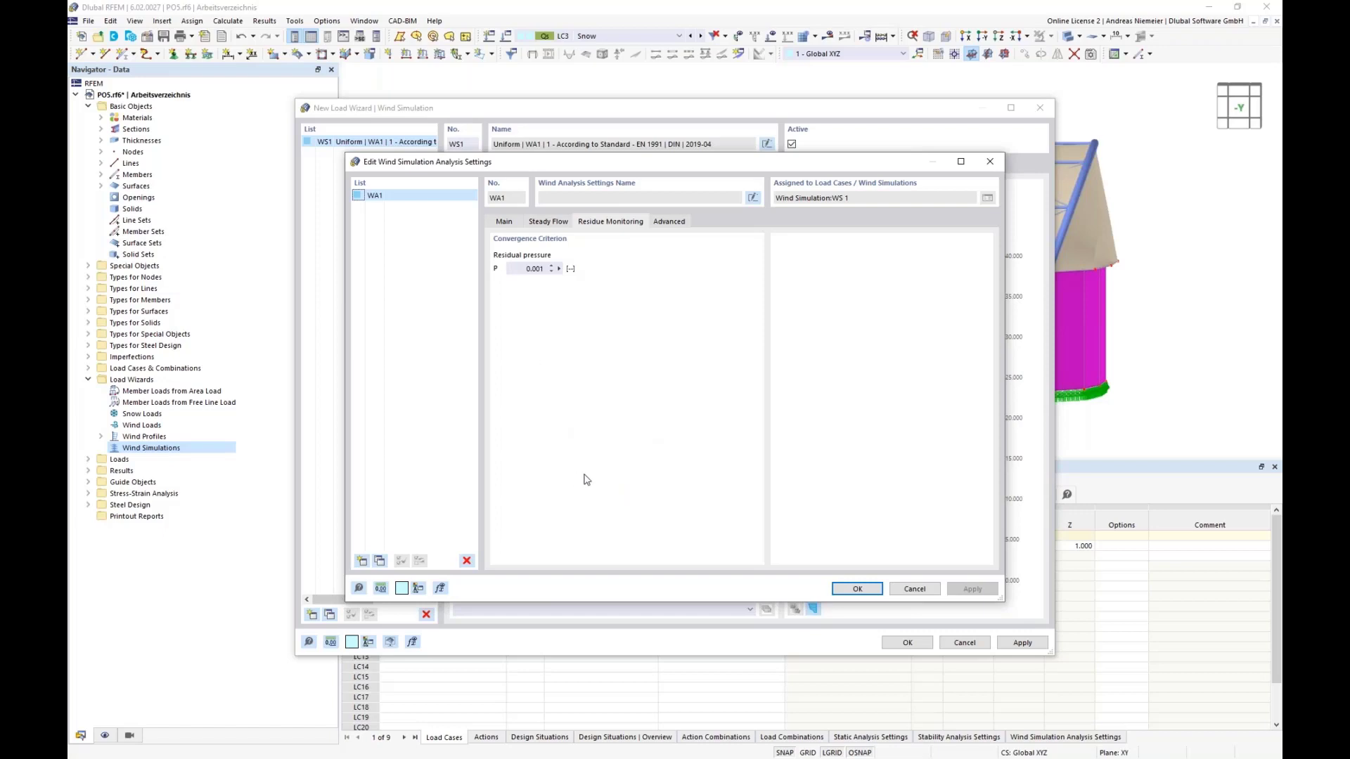
click(914, 591)
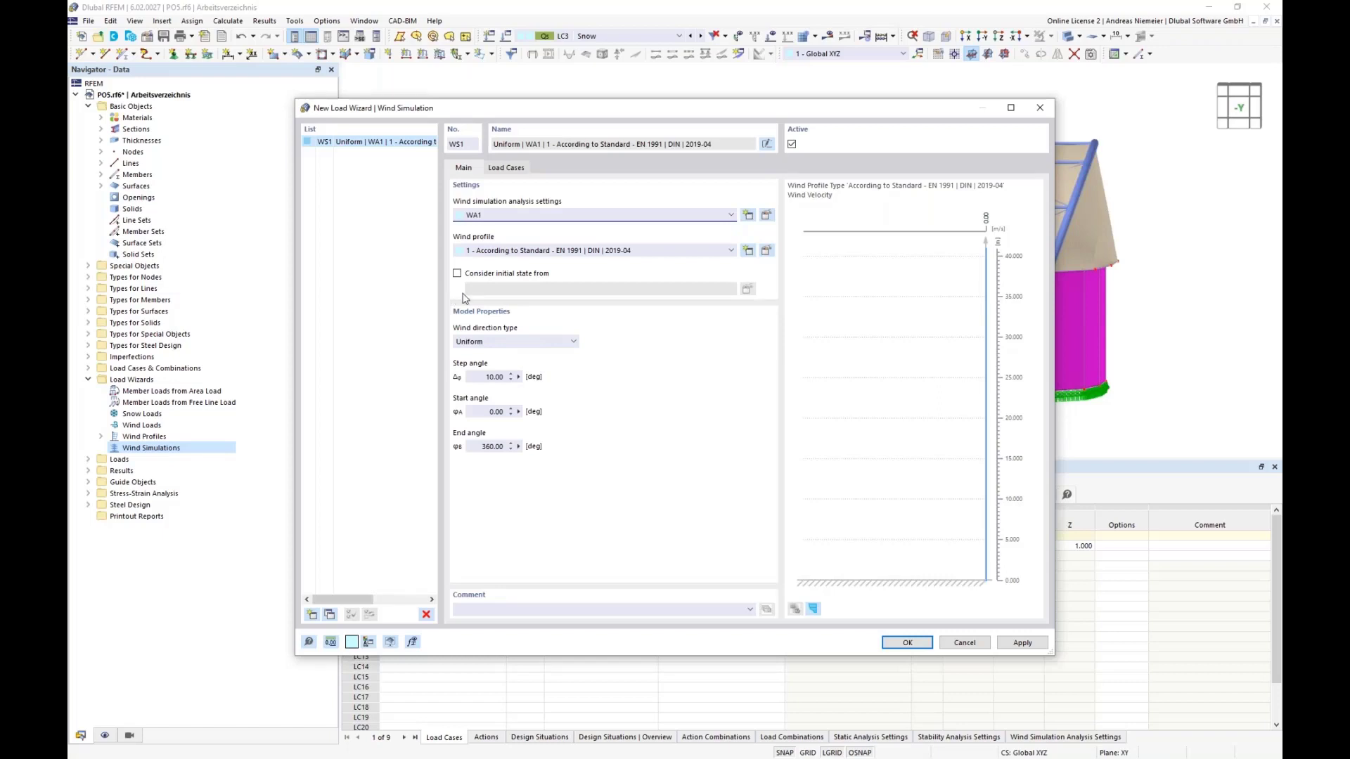
Edit the wind profile and choose the Musical Dome in Cologne as the location in the wind load map
click(768, 257)
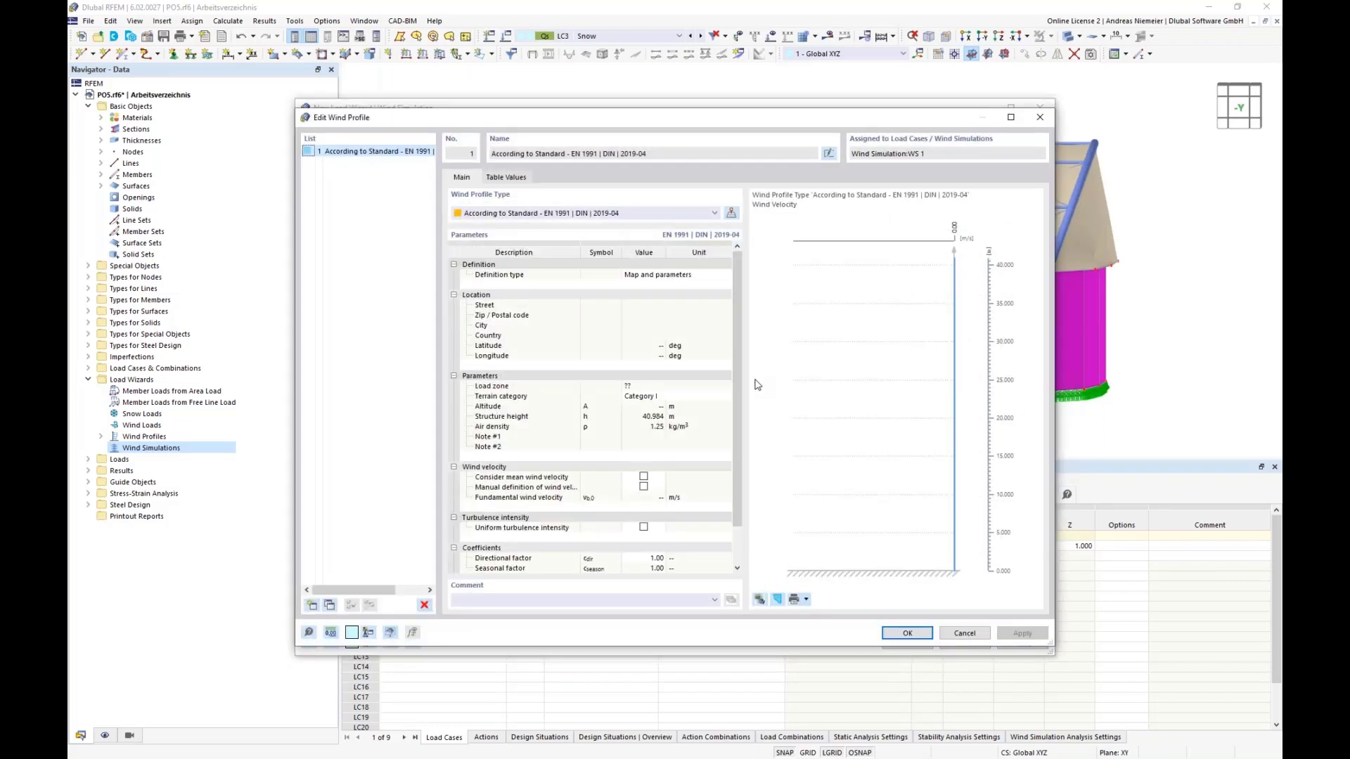
click(731, 212)
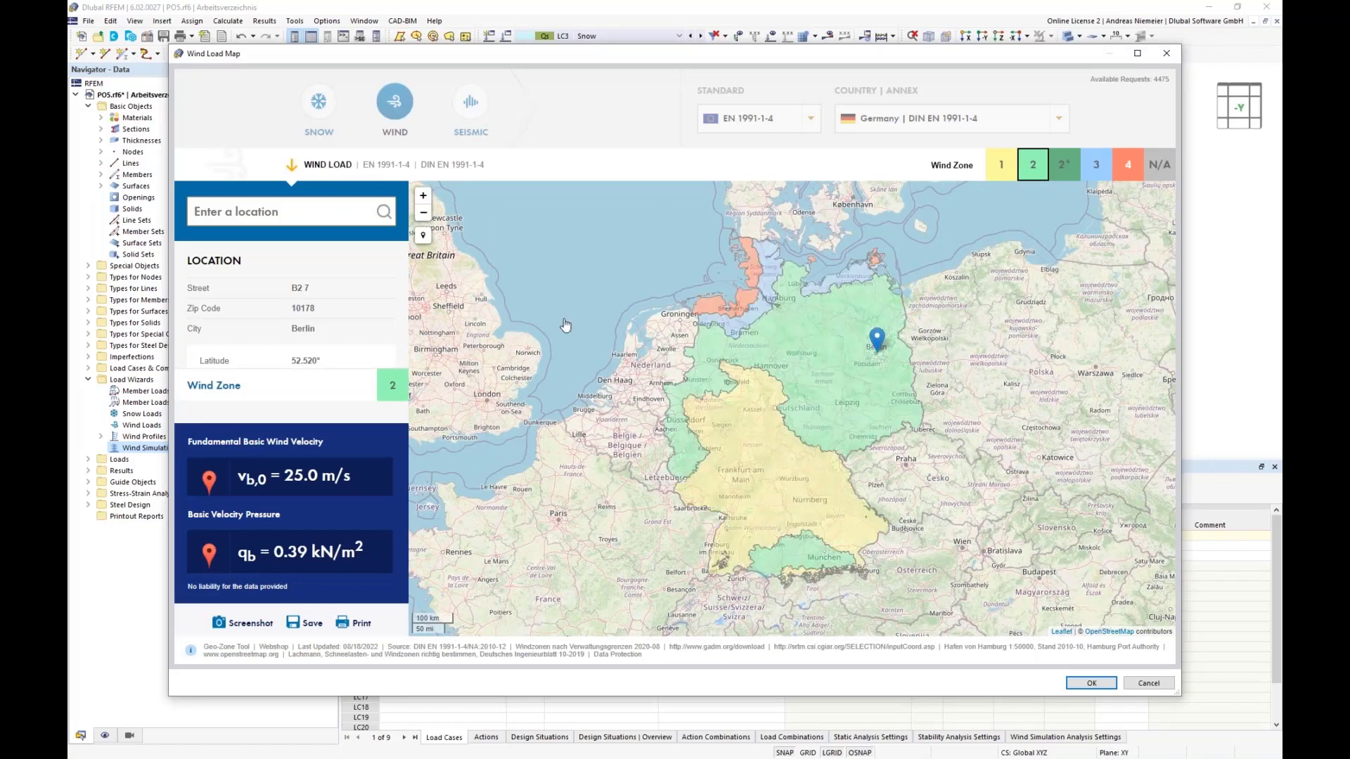
text(musical dom)
text(e)
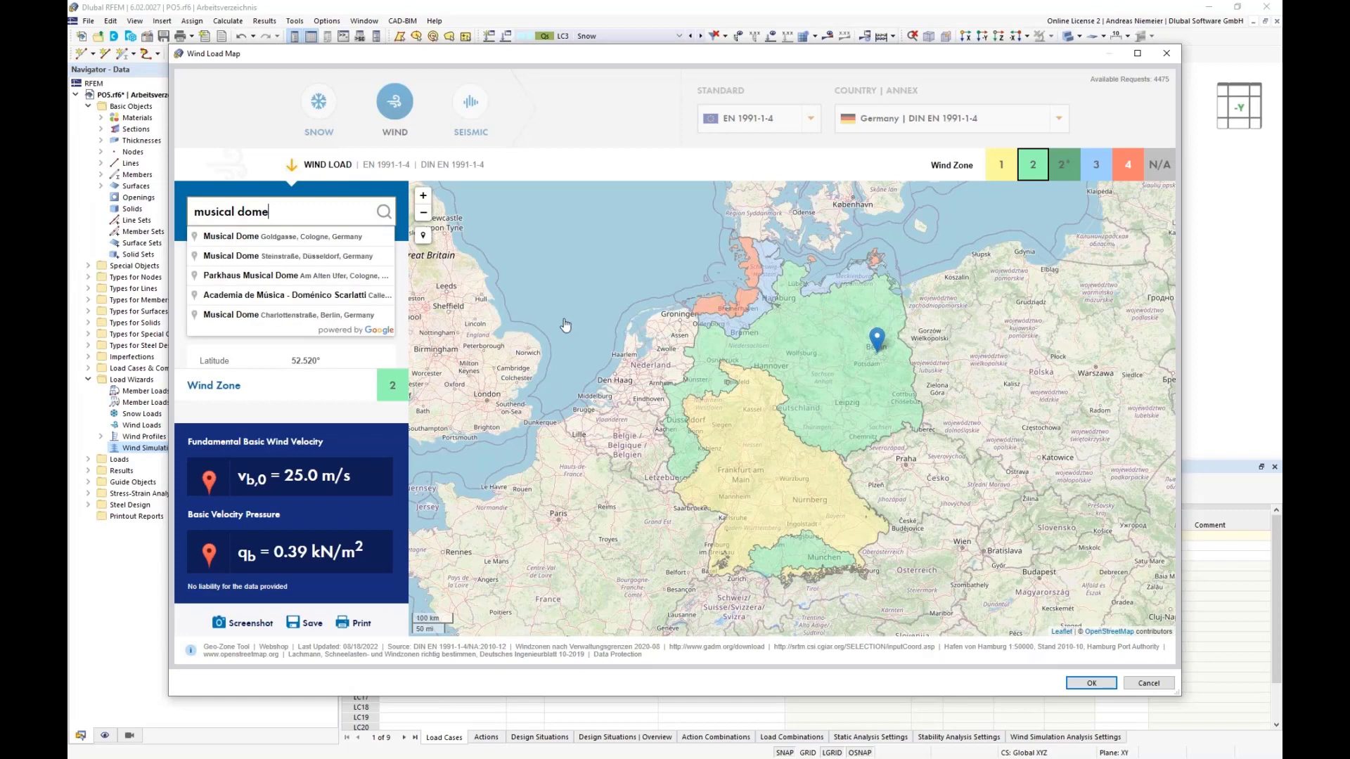
click(257, 237)
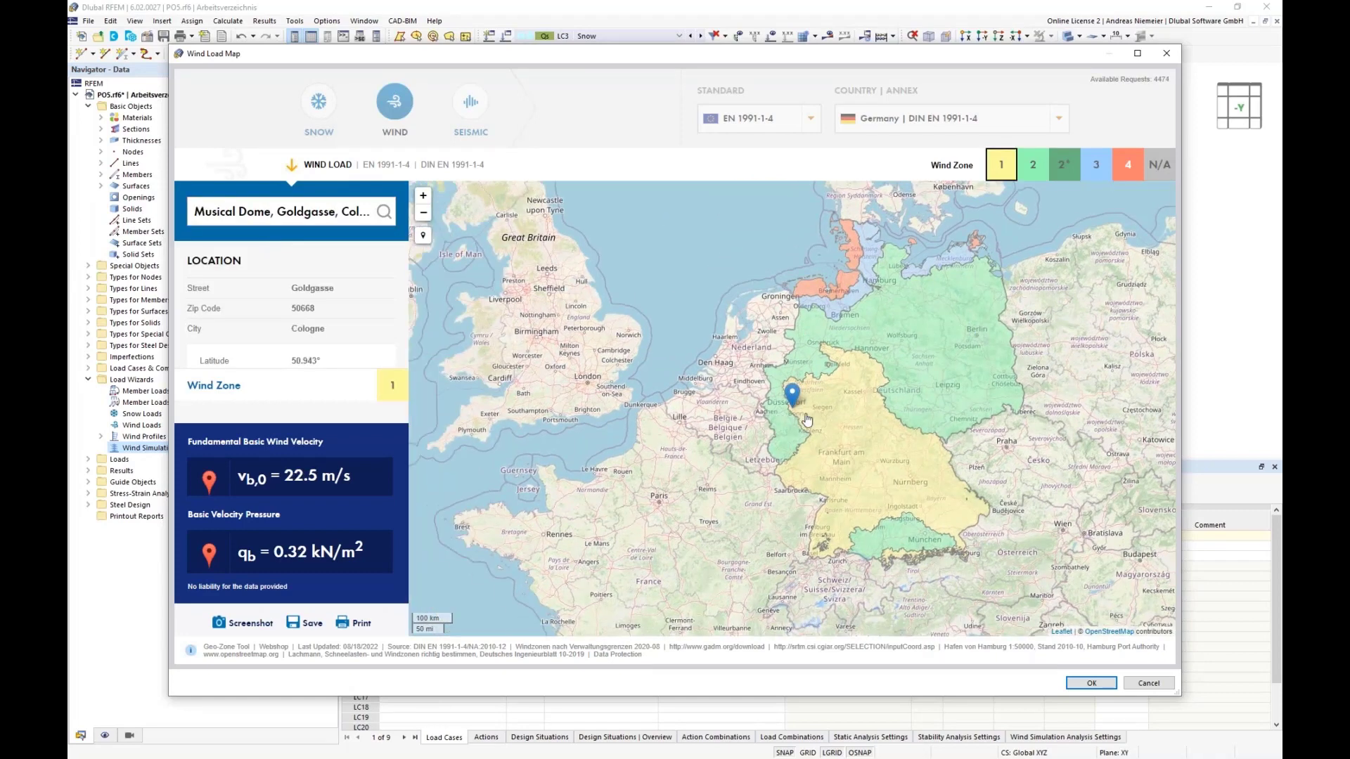
Inspect the surroundings of the chosen site on the wind load map and accept the location for the wind profile
scroll(777, 408, up, 3)
scroll(773, 406, up, 5)
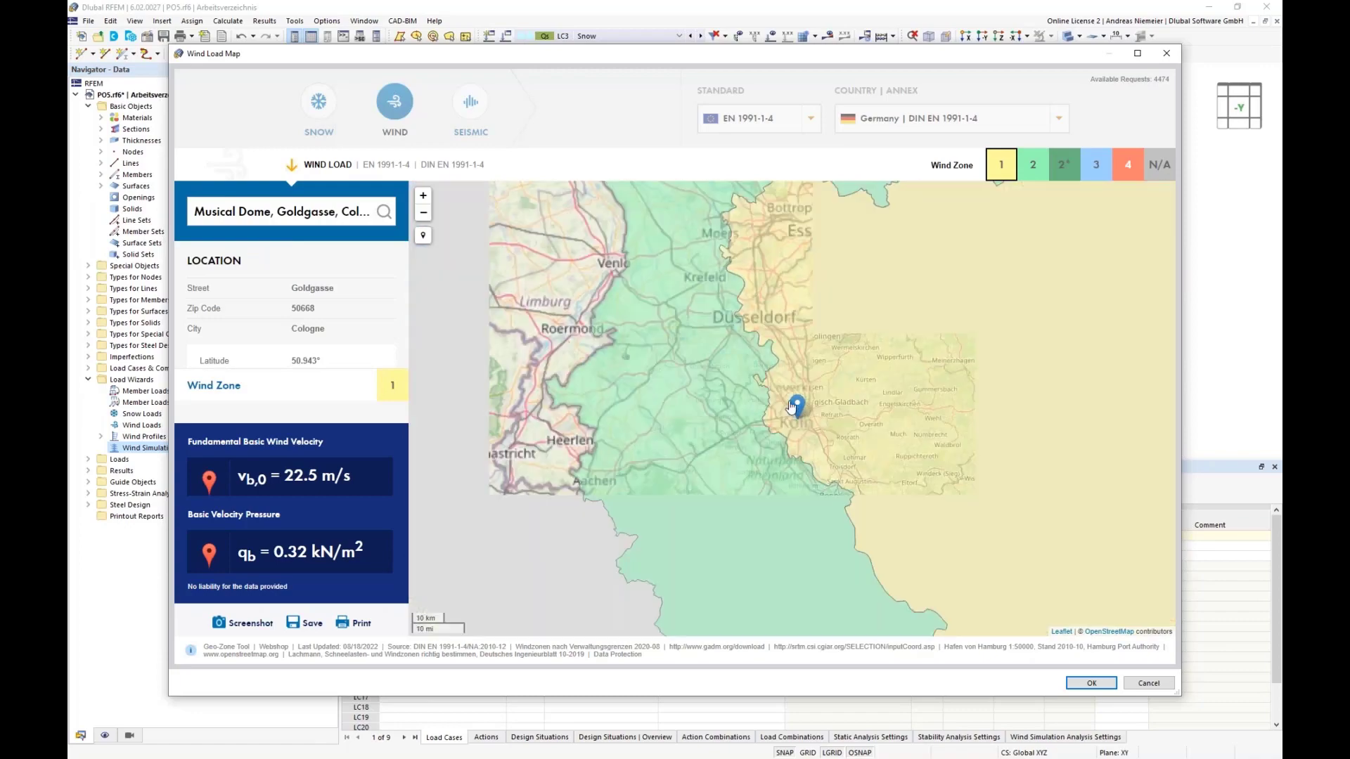
scroll(763, 404, up, 3)
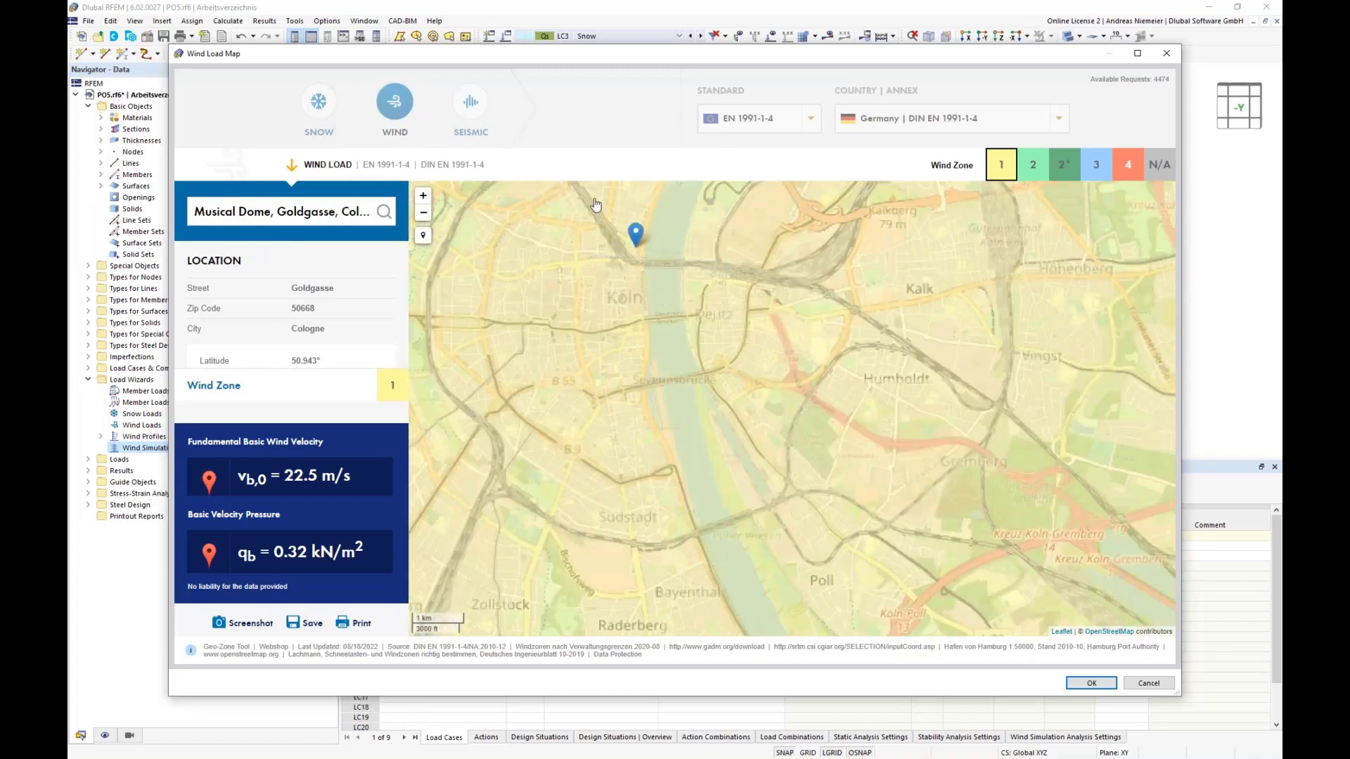
scroll(762, 403, up, 1)
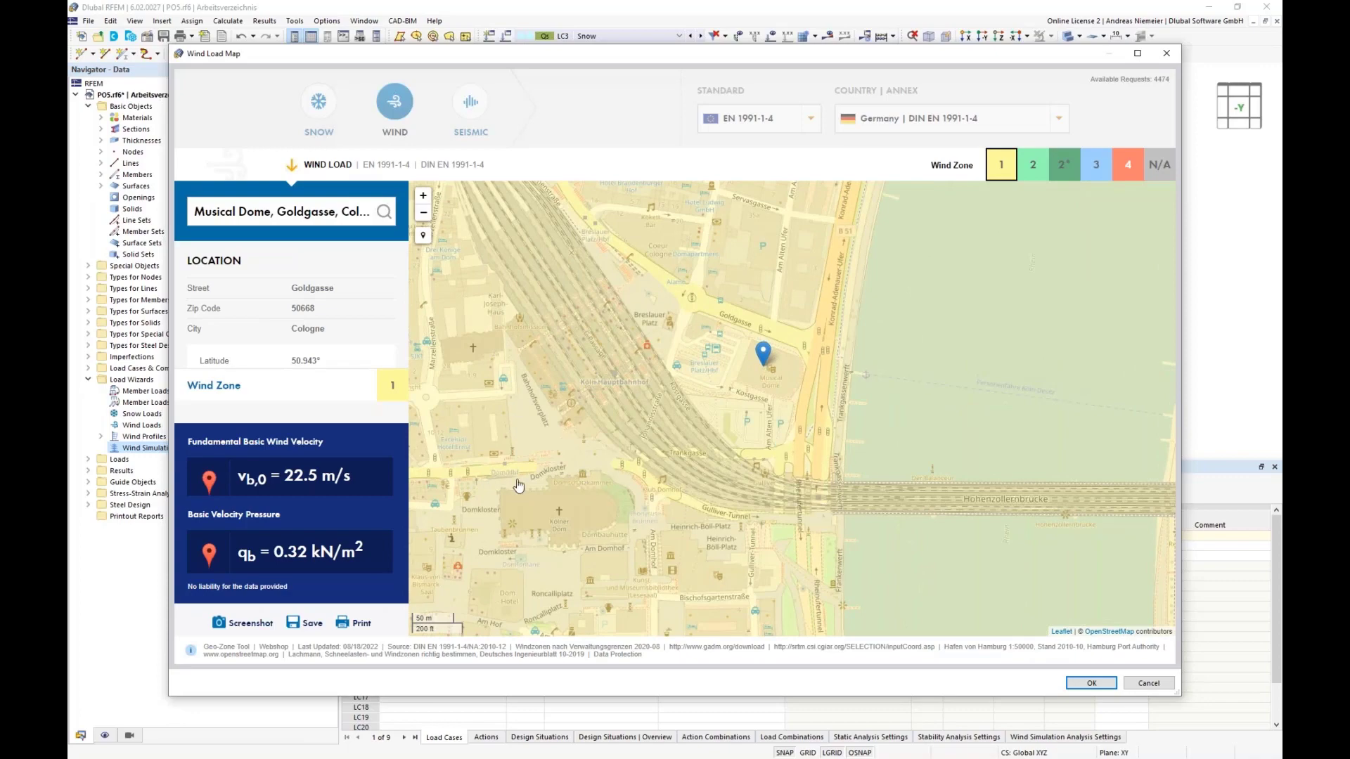
scroll(492, 478, down, 1)
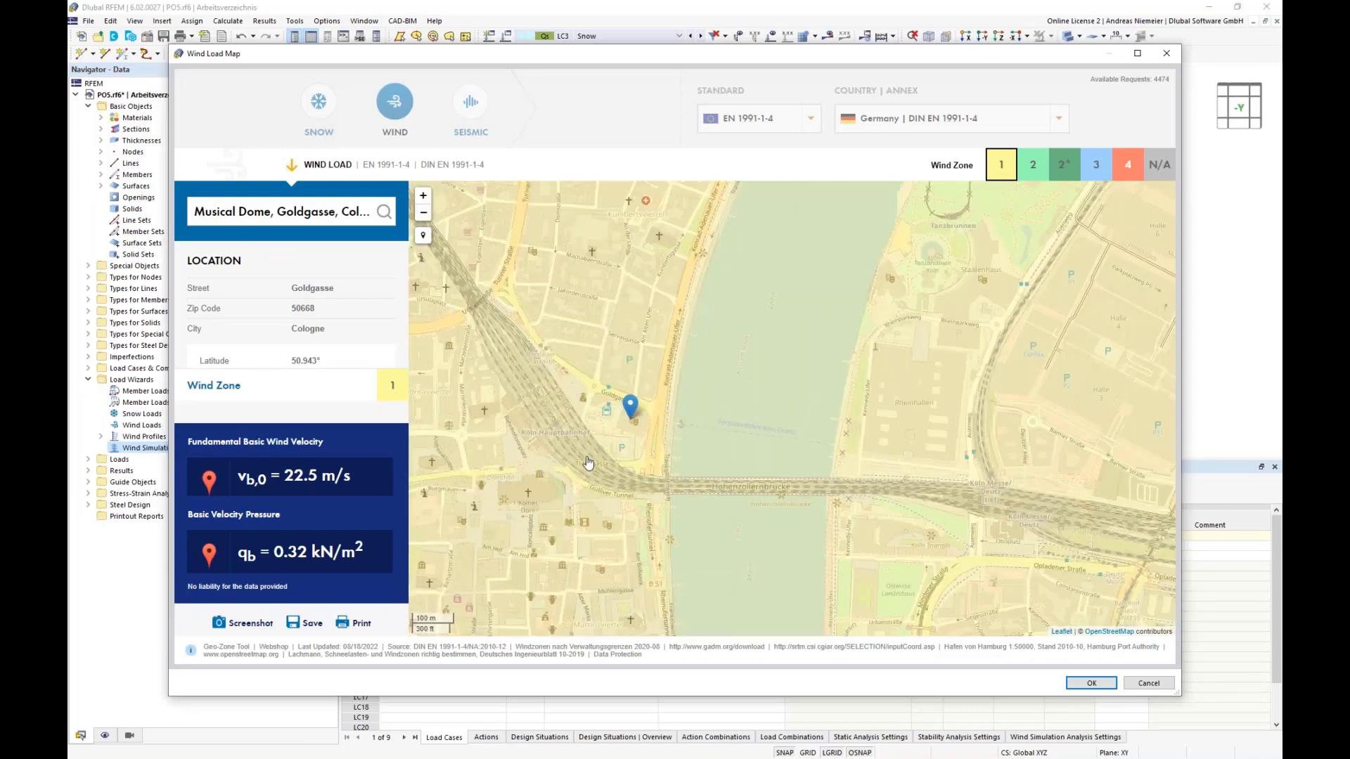
scroll(637, 493, up, 1)
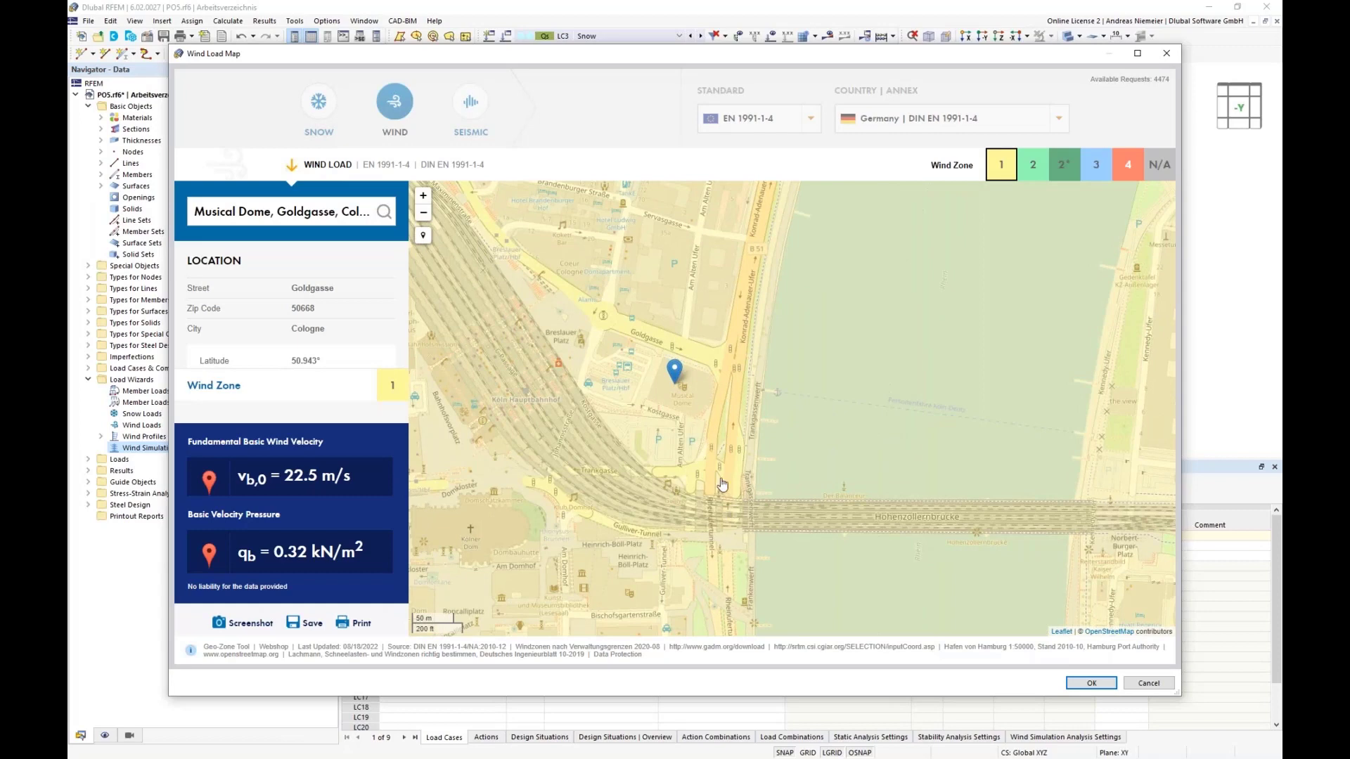
scroll(721, 500, up, 1)
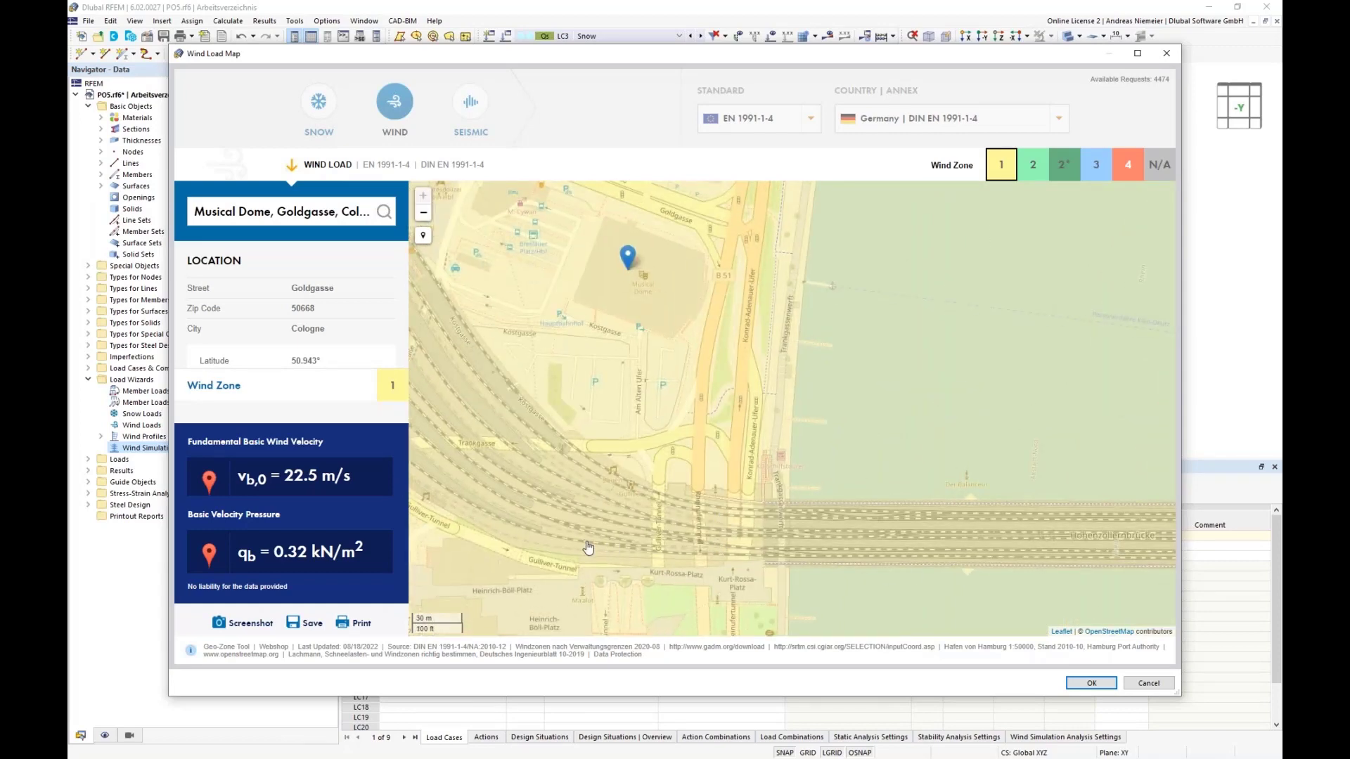
scroll(661, 518, down, 1)
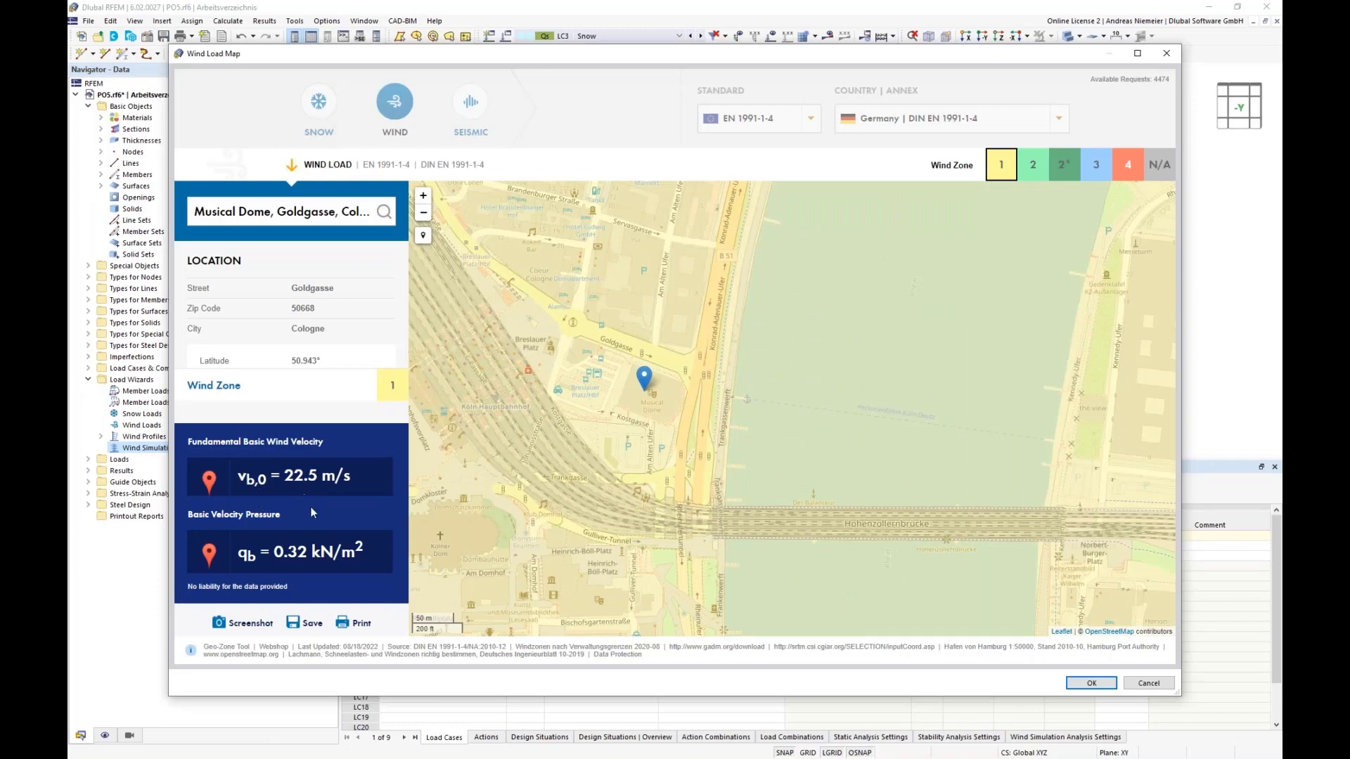
click(1090, 684)
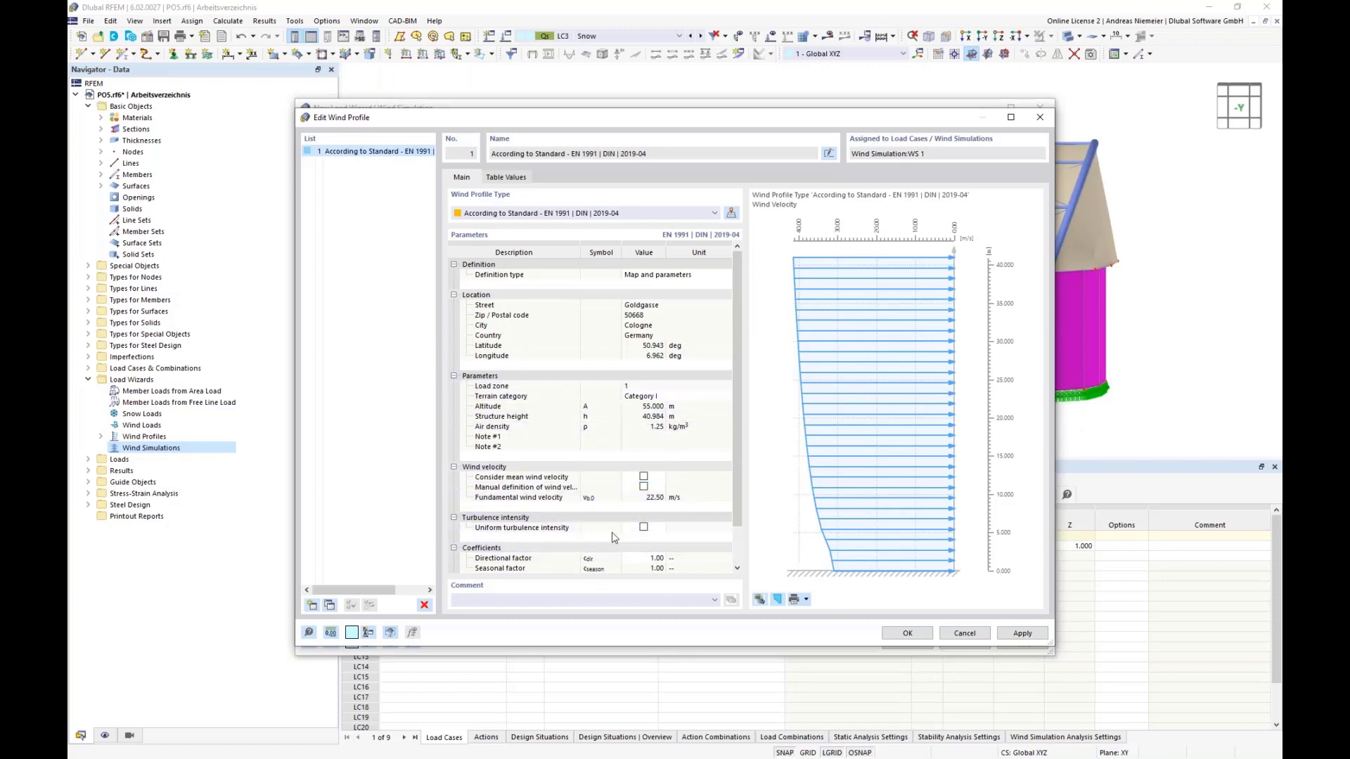
Activate uniform turbulence intensity for the wind profile, check its turbulence and velocity diagrams, and accept the profile
click(643, 526)
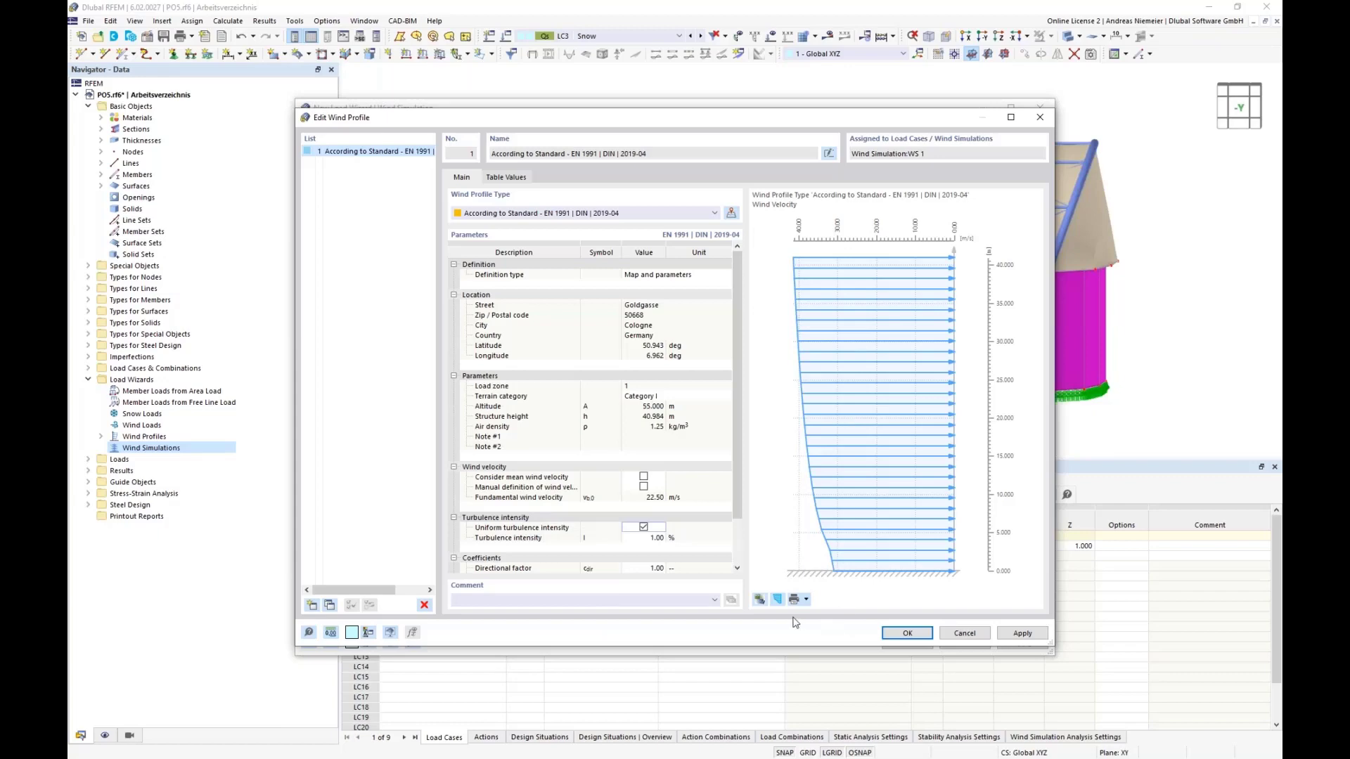
click(778, 601)
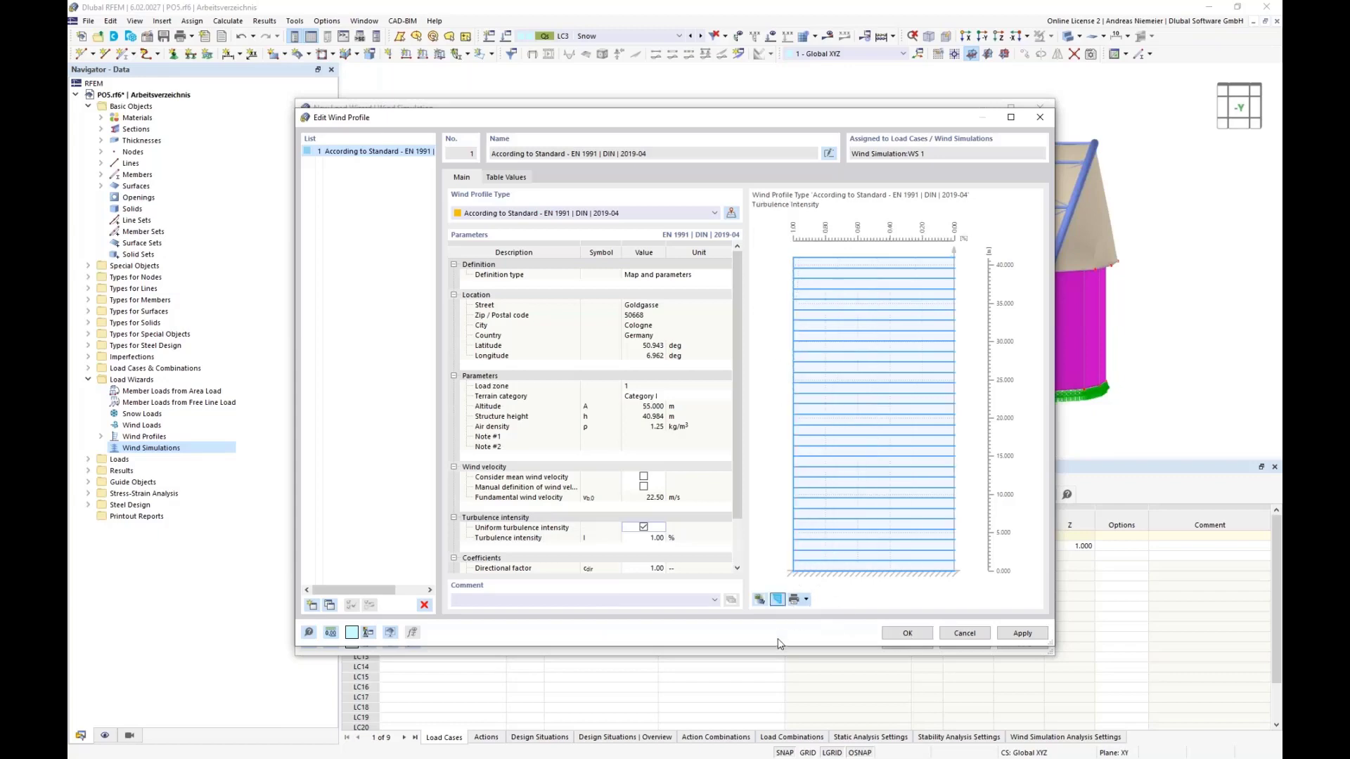
click(777, 602)
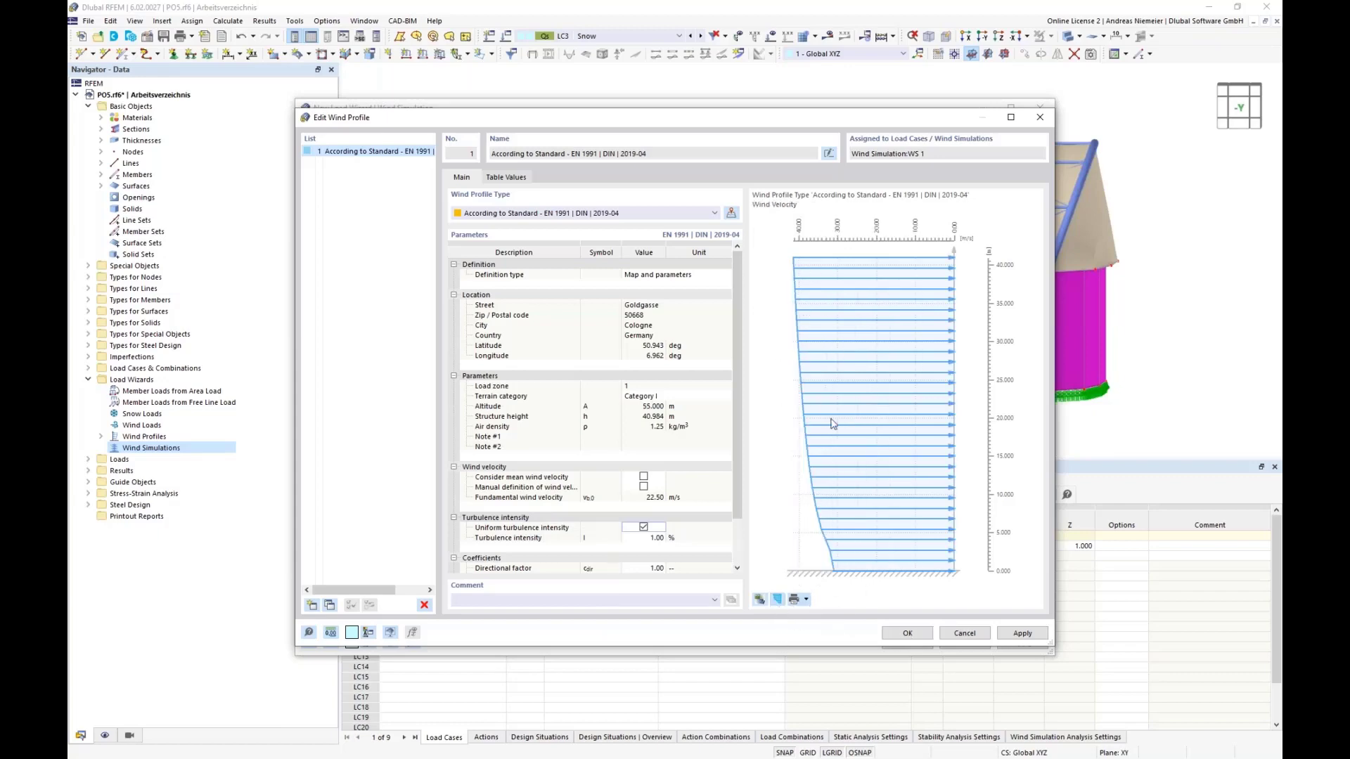
click(907, 635)
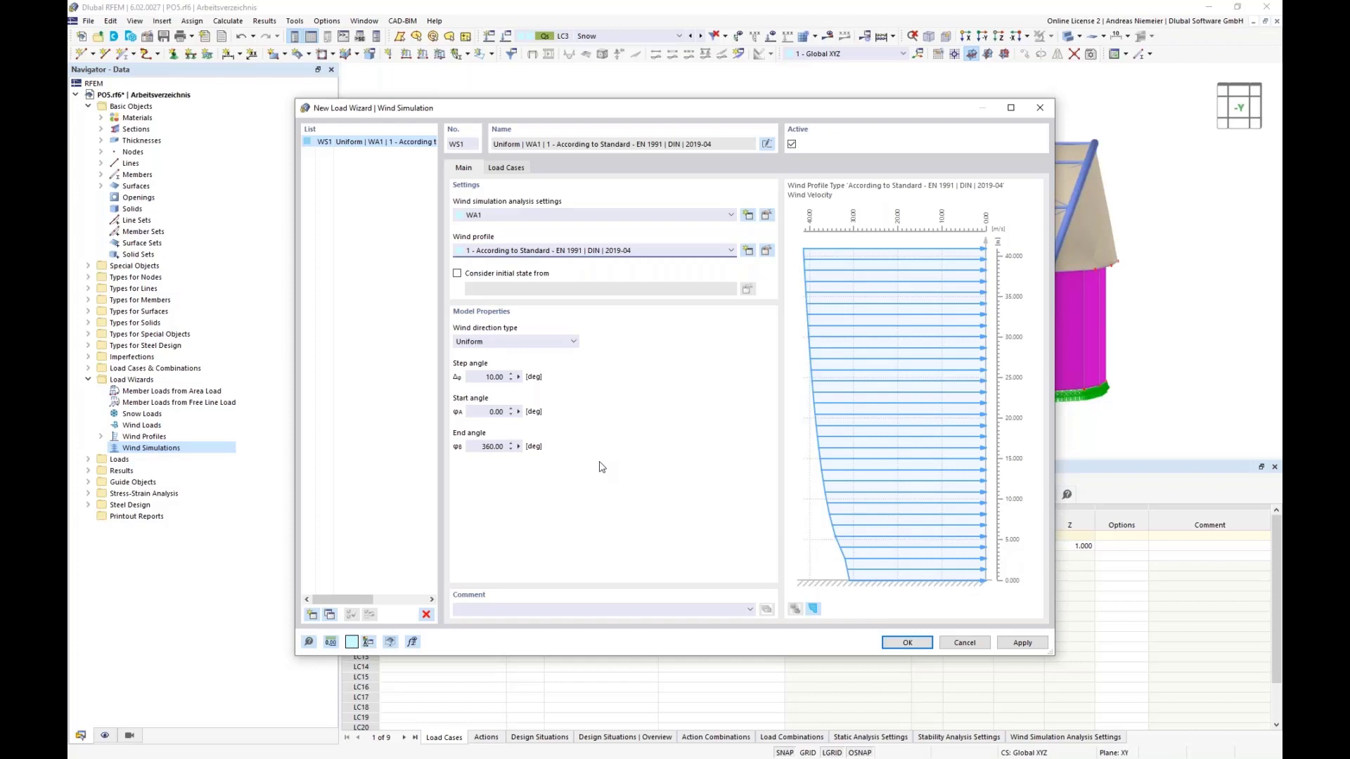
Set the wind simulation's step angle to 90 degrees and check the load cases it will generate
click(472, 376)
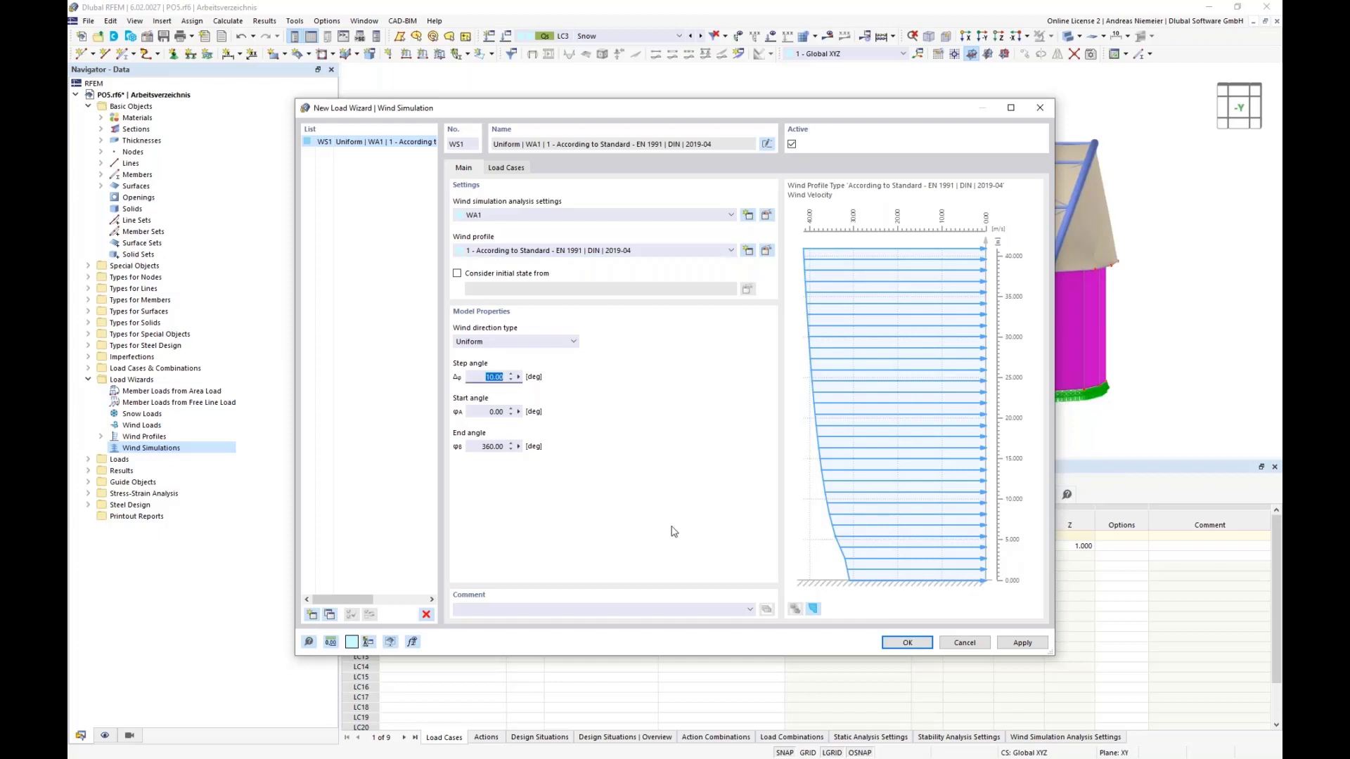
text(90)
click(478, 411)
click(506, 168)
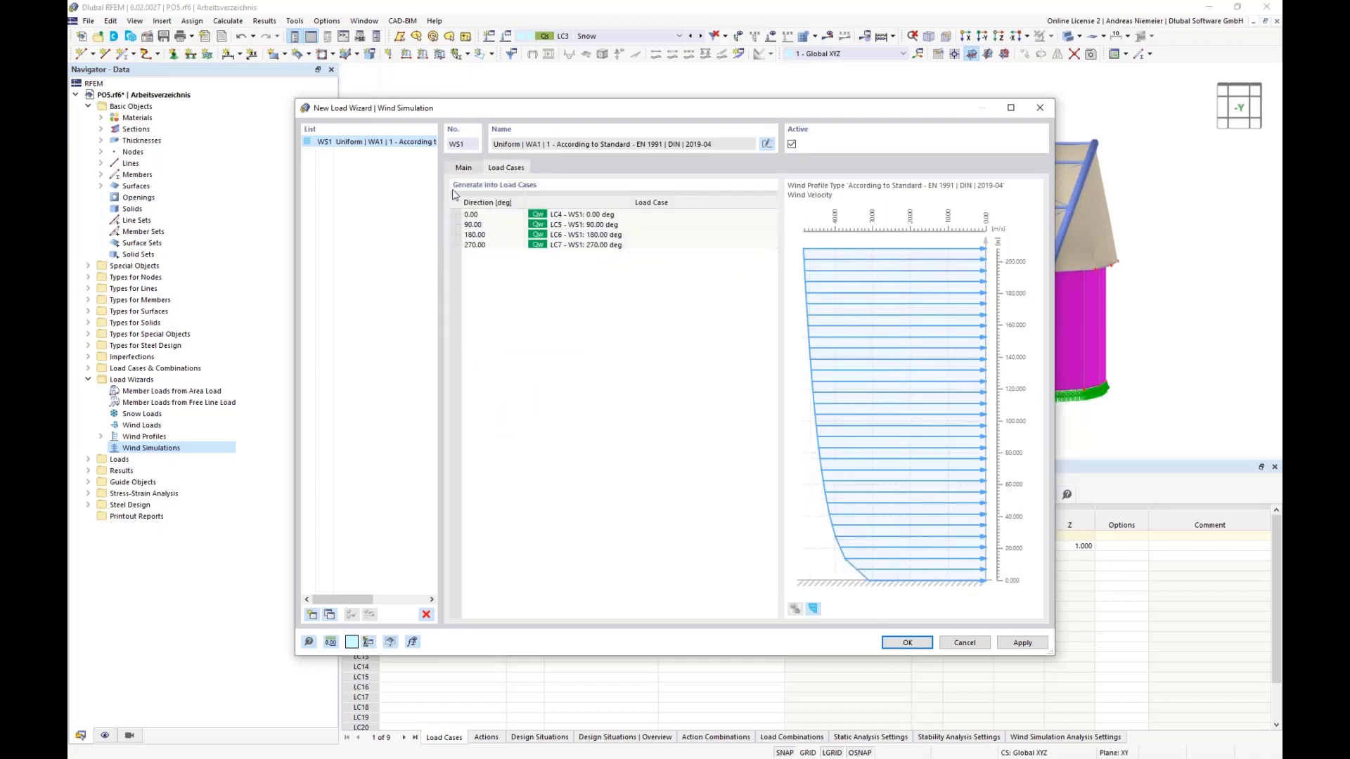
click(464, 168)
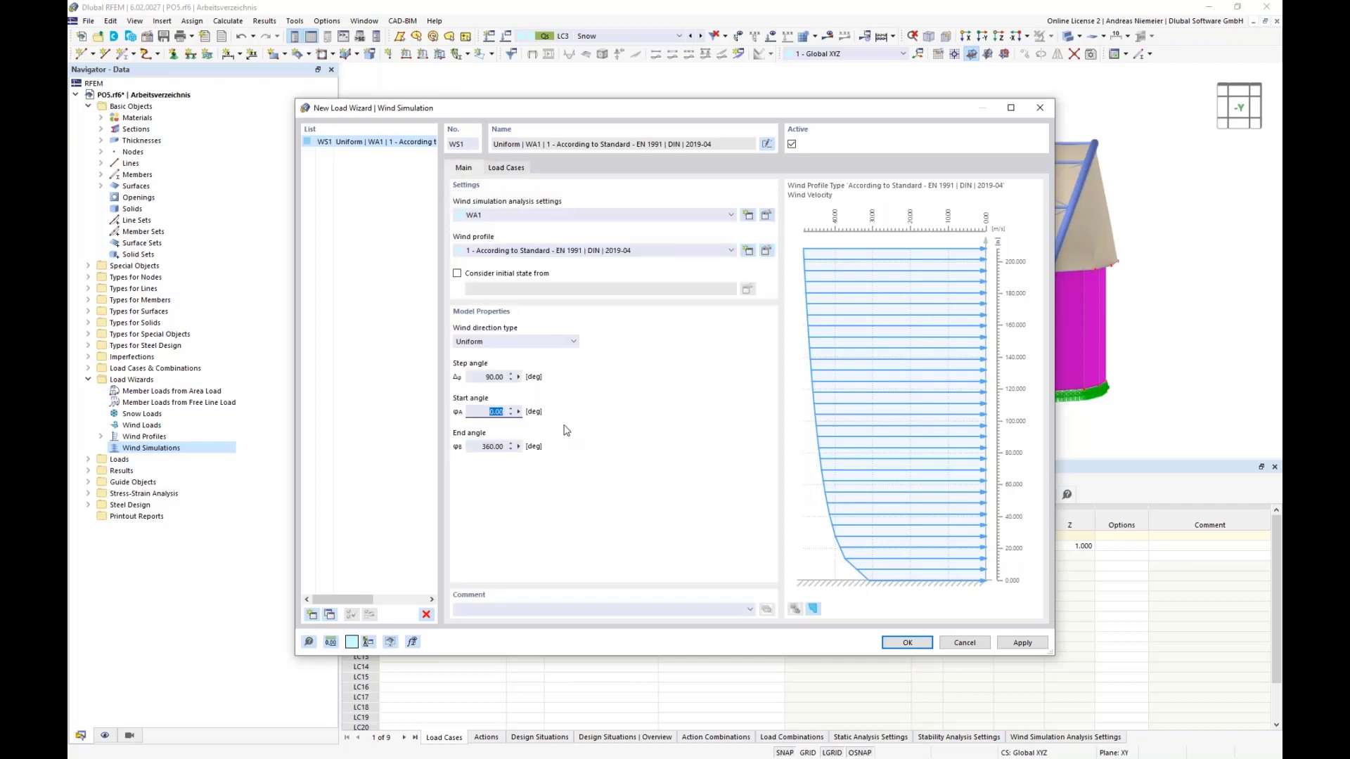
Switch the wind direction type to User-Defined, remove the 270 degree direction, and generate load cases for 0, 90 and 180 degrees
click(524, 342)
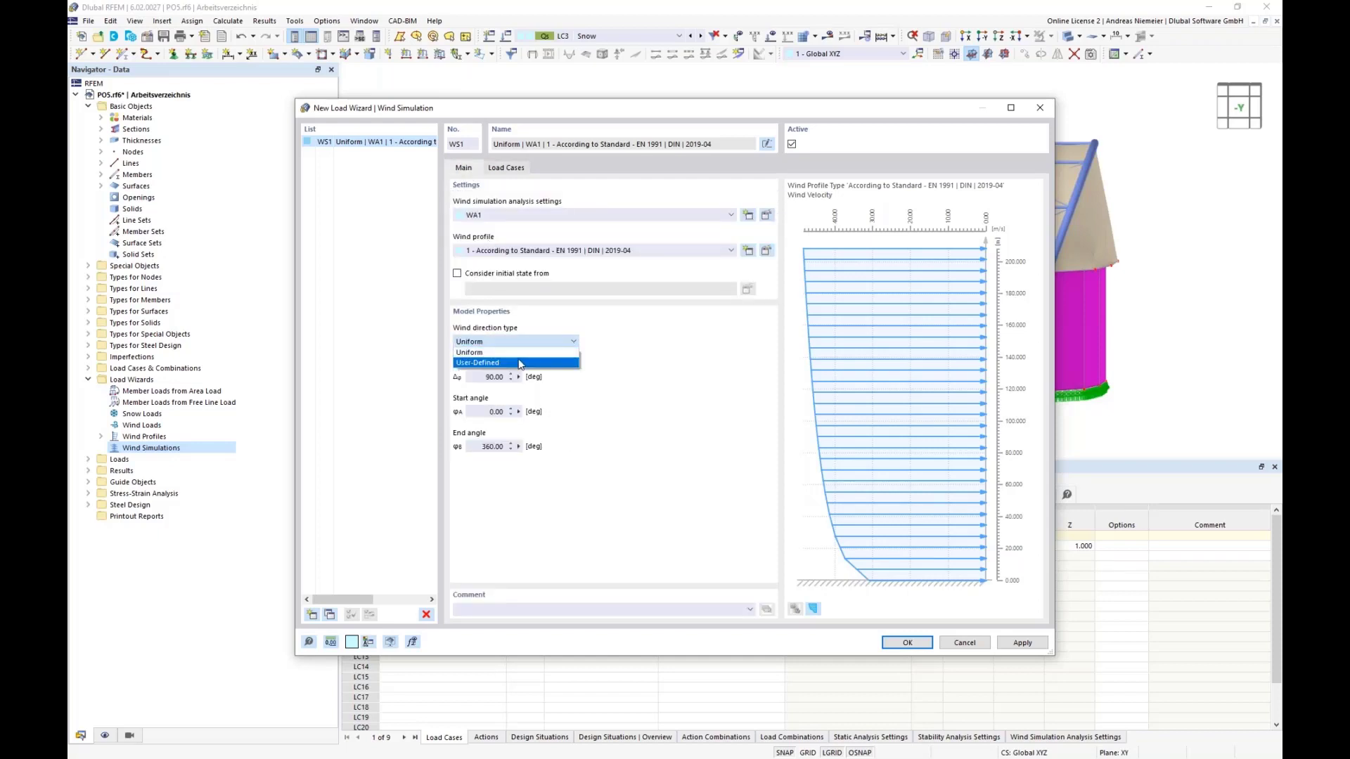
click(517, 363)
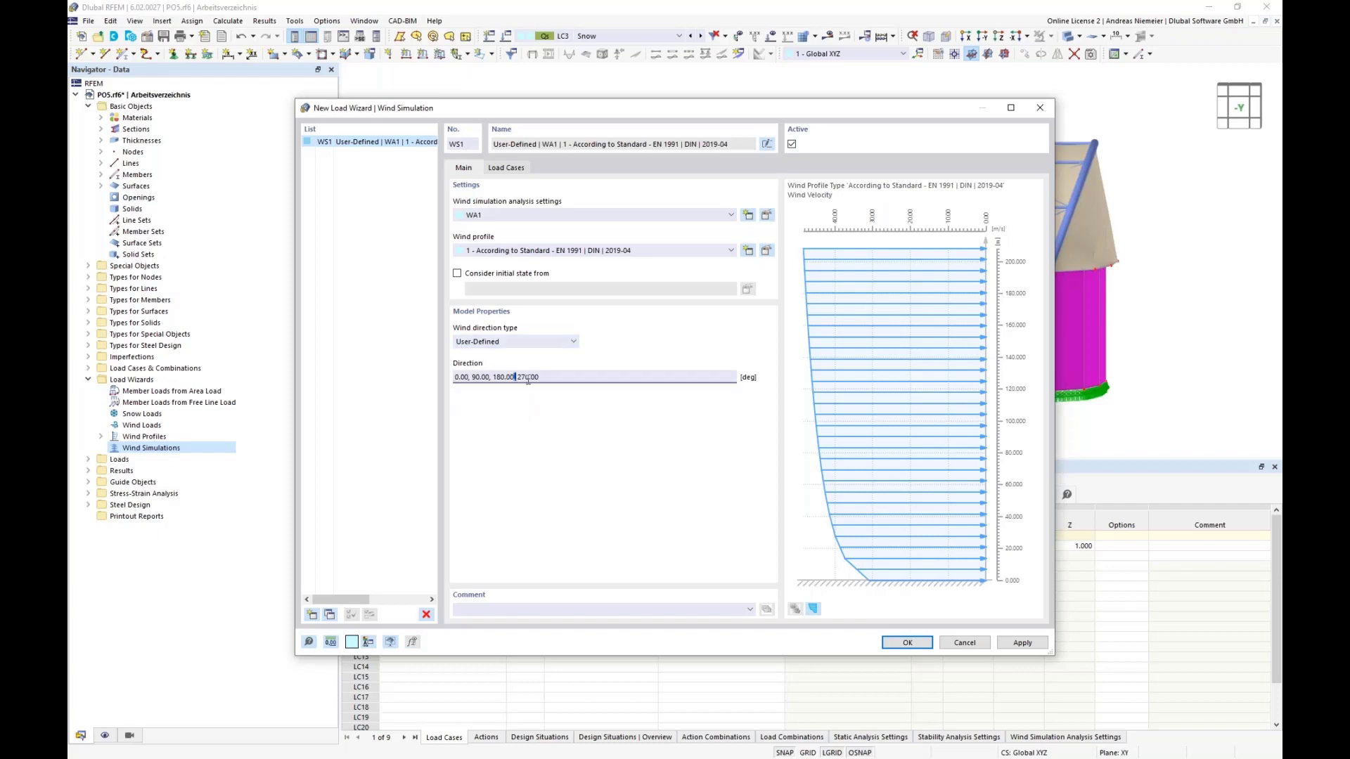
drag(514, 377, 557, 374)
key(BackSpace)
click(508, 169)
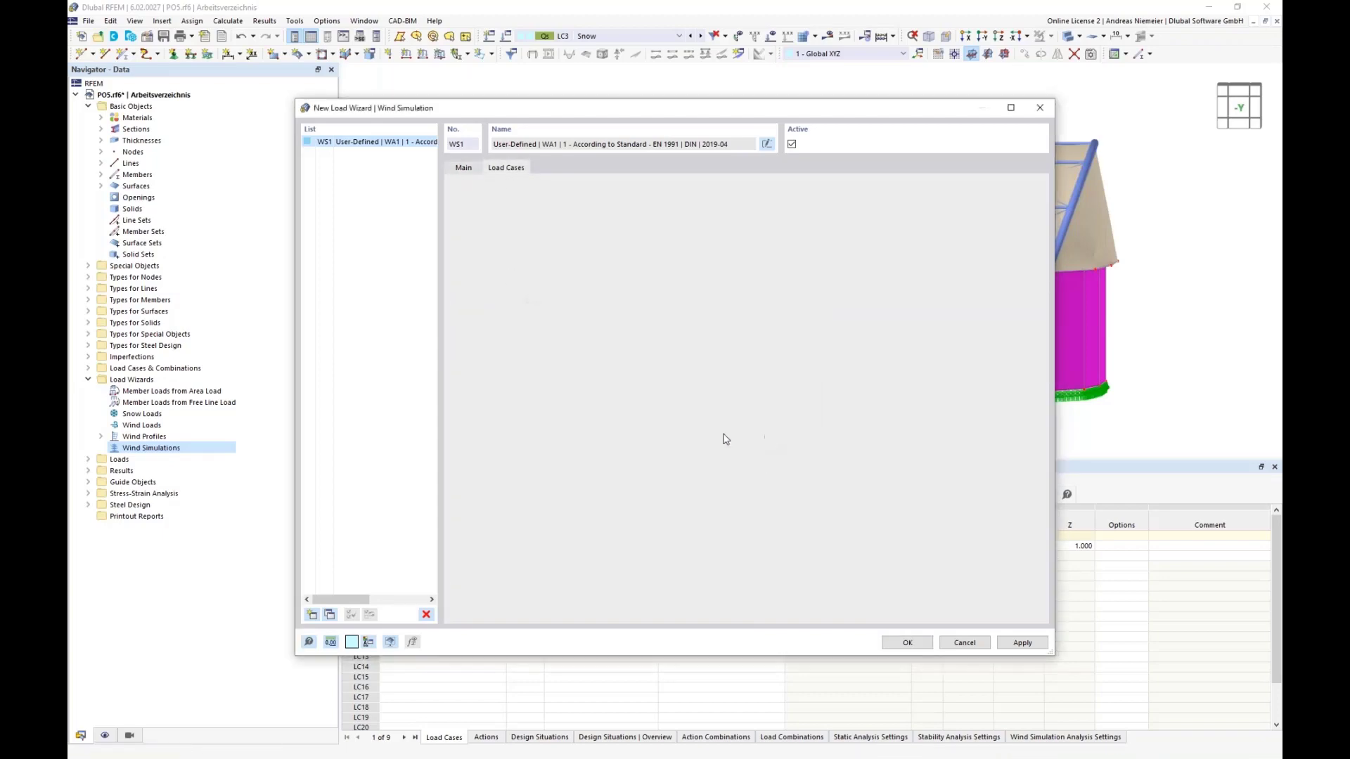
click(779, 443)
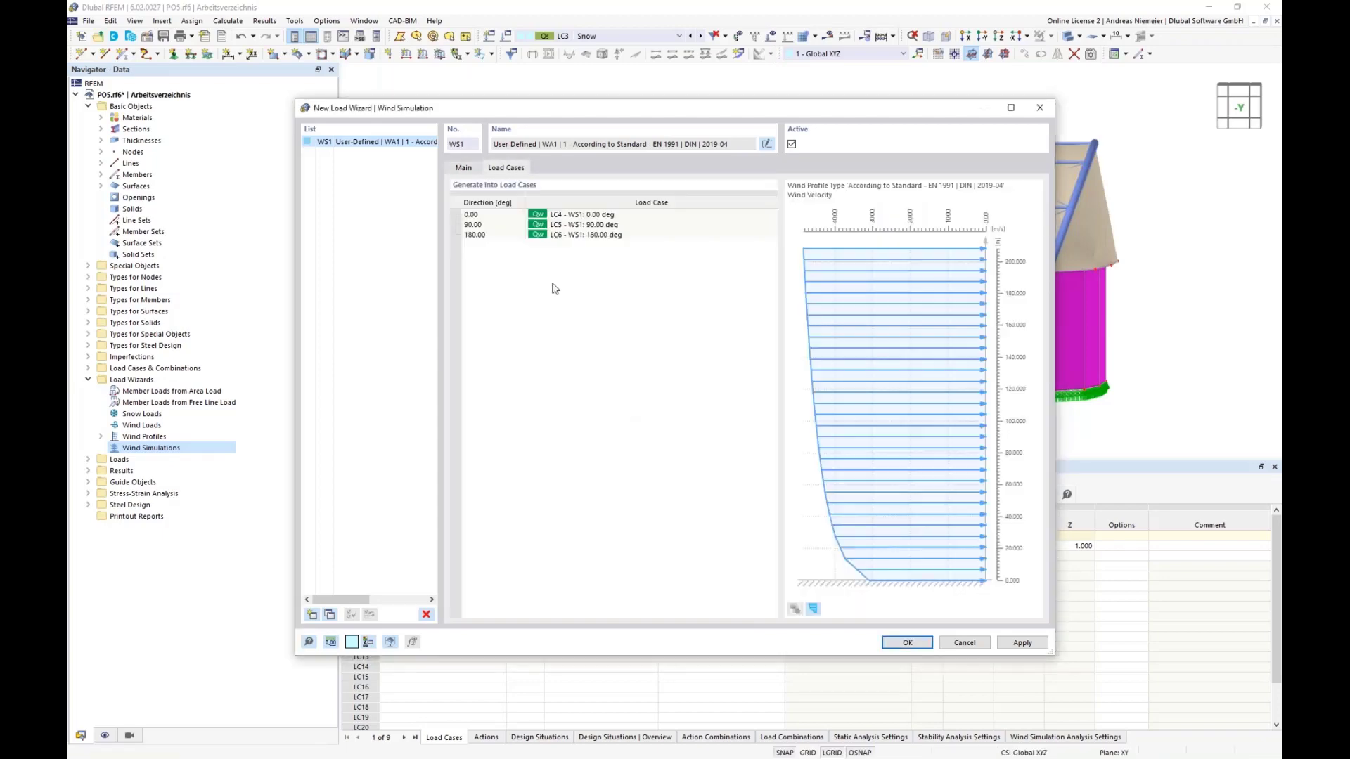
click(904, 642)
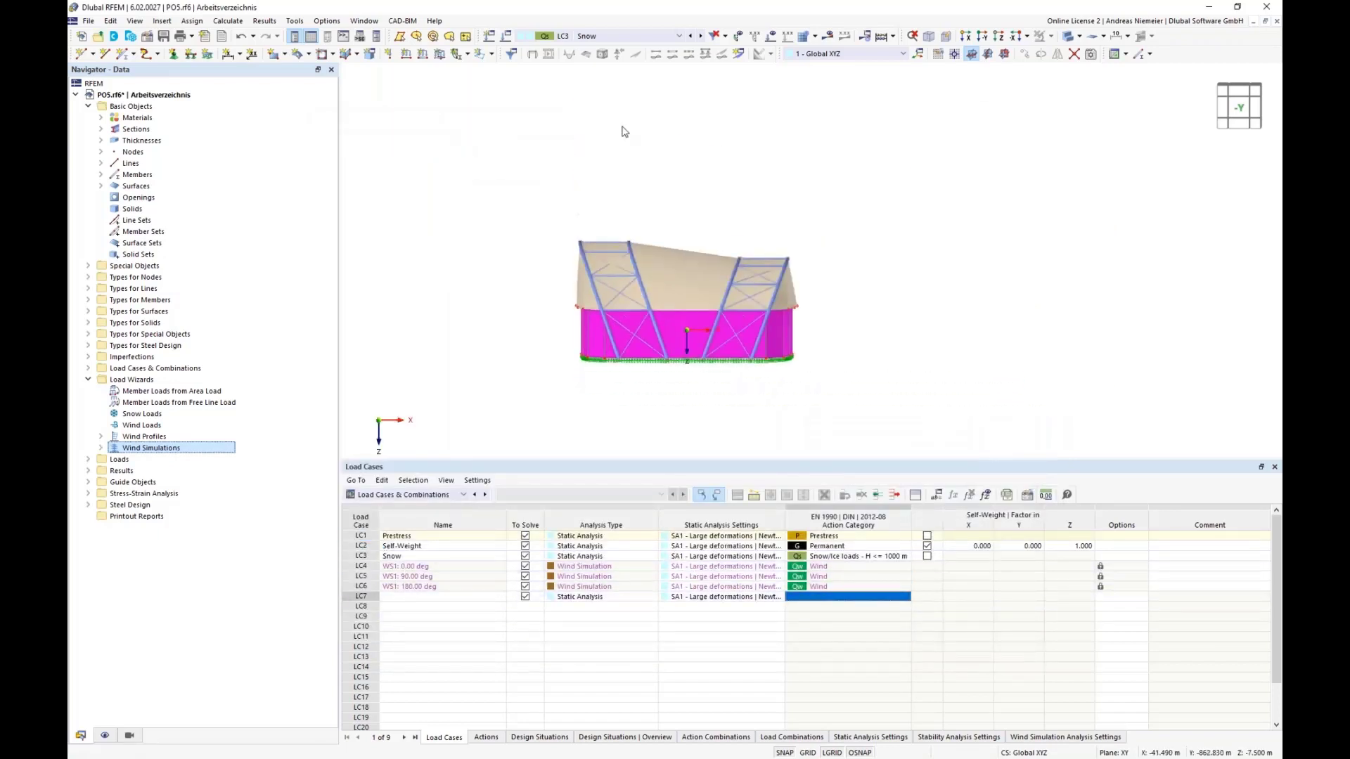
Display the loads and view the wind tunnel and wind profile for load cases LC4 and LC5
click(772, 39)
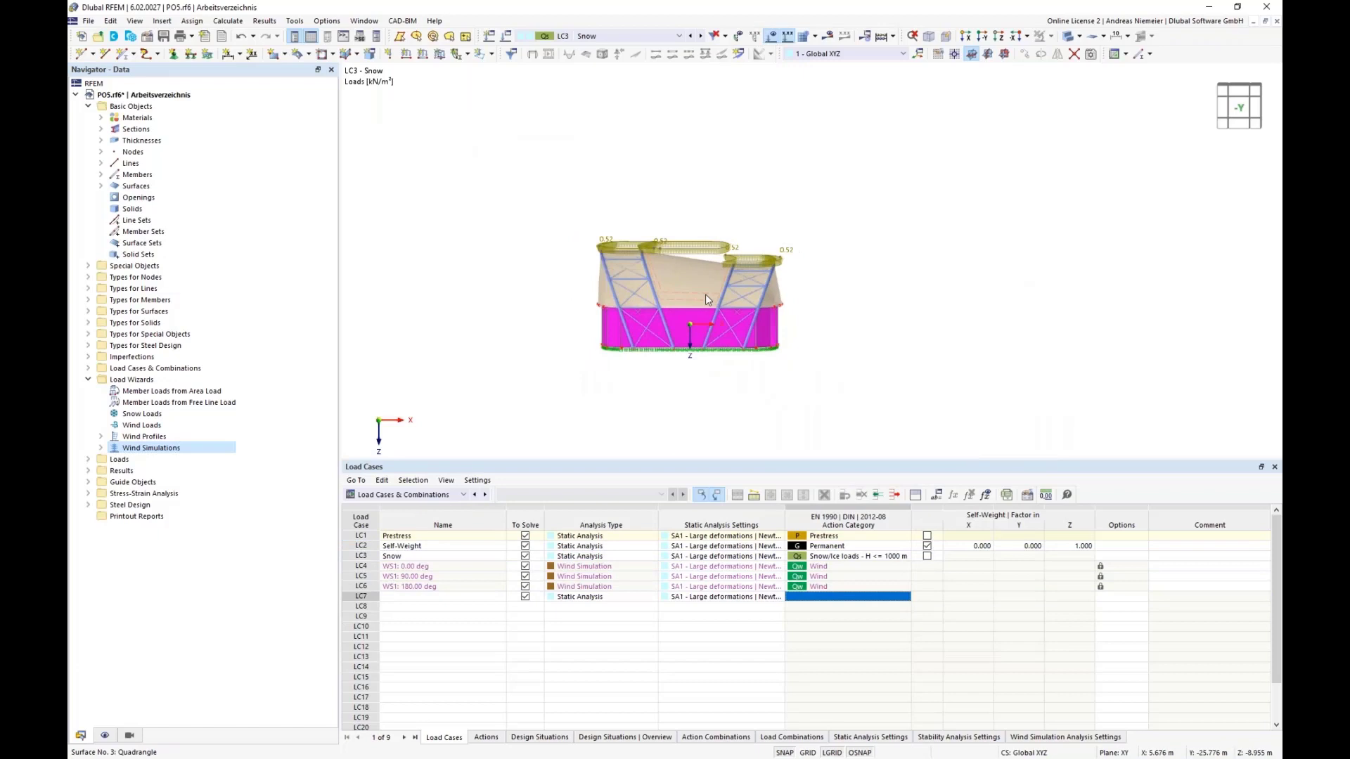
click(701, 38)
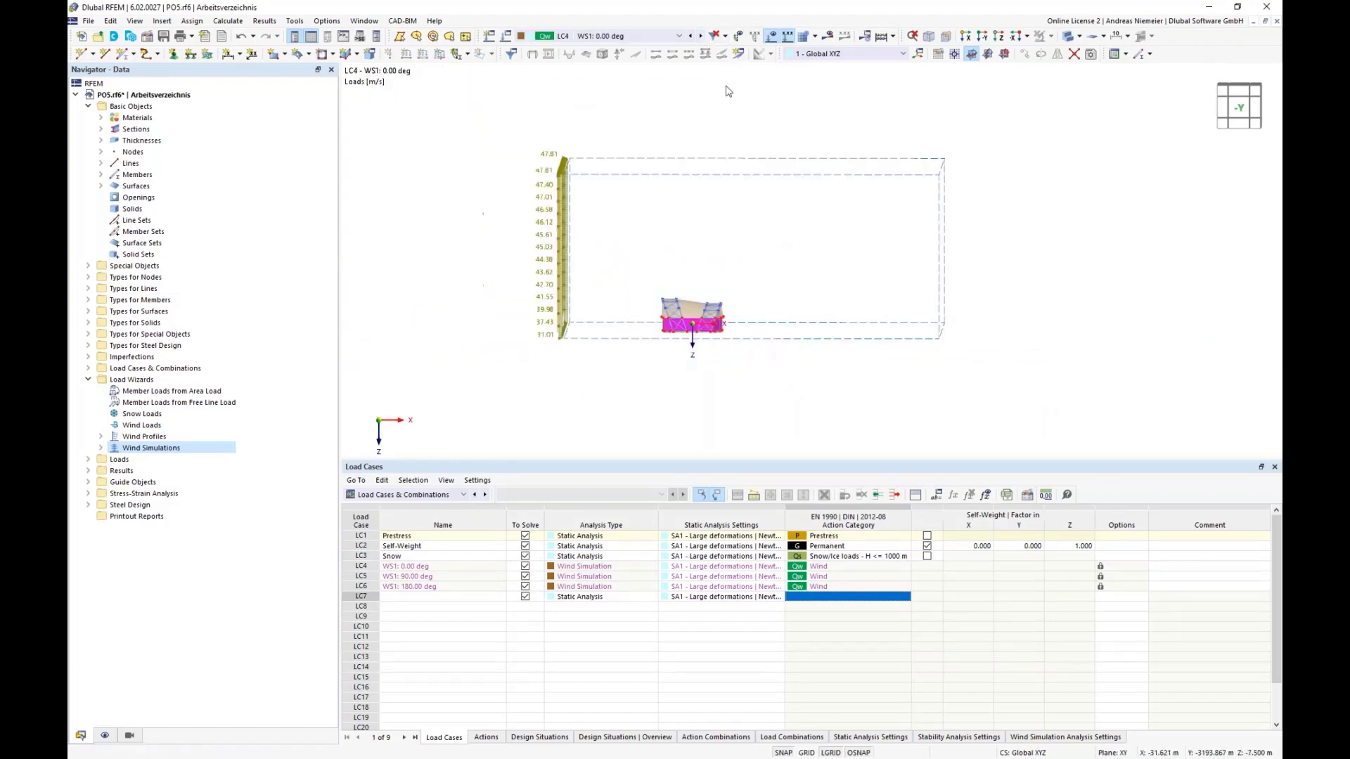
click(701, 37)
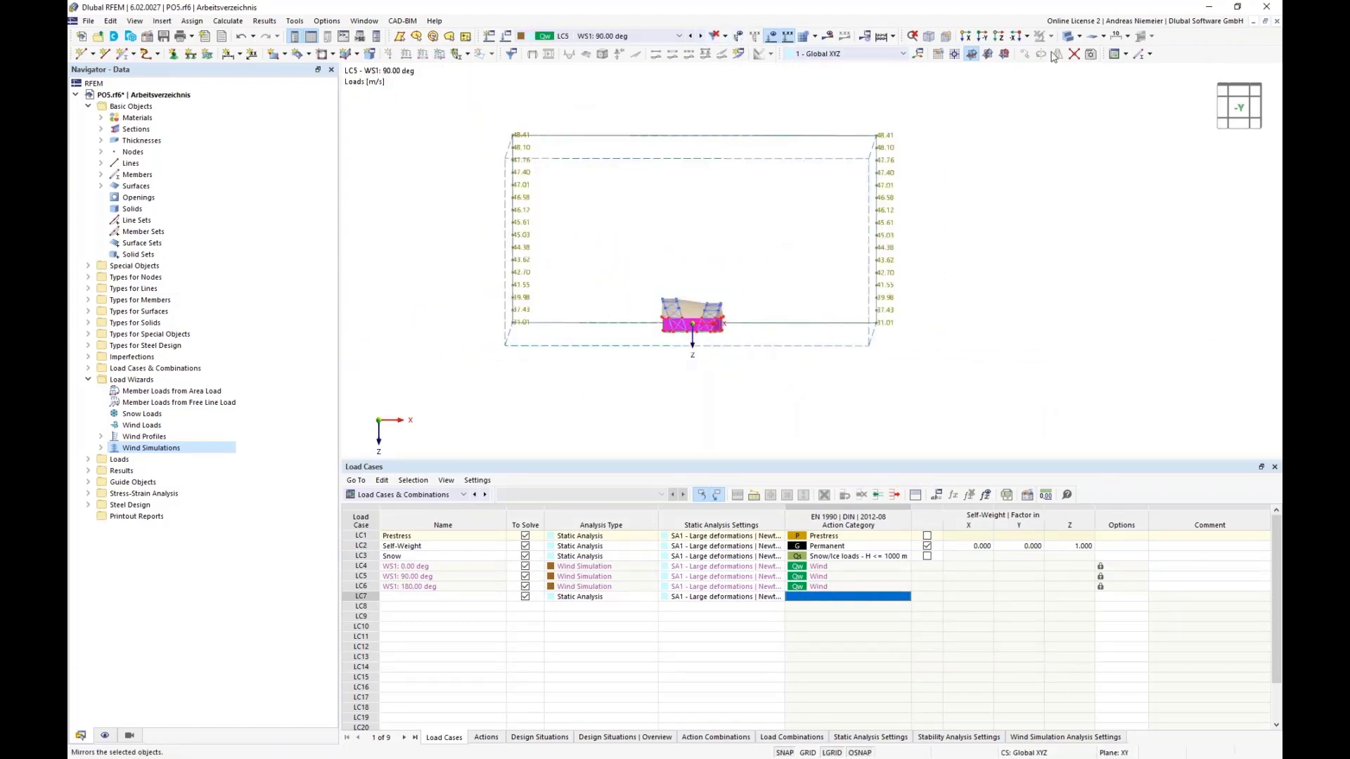
View the wind tunnel and wind profile of load cases LC6 and LC4 from above, and LC4 in perspective
click(1004, 39)
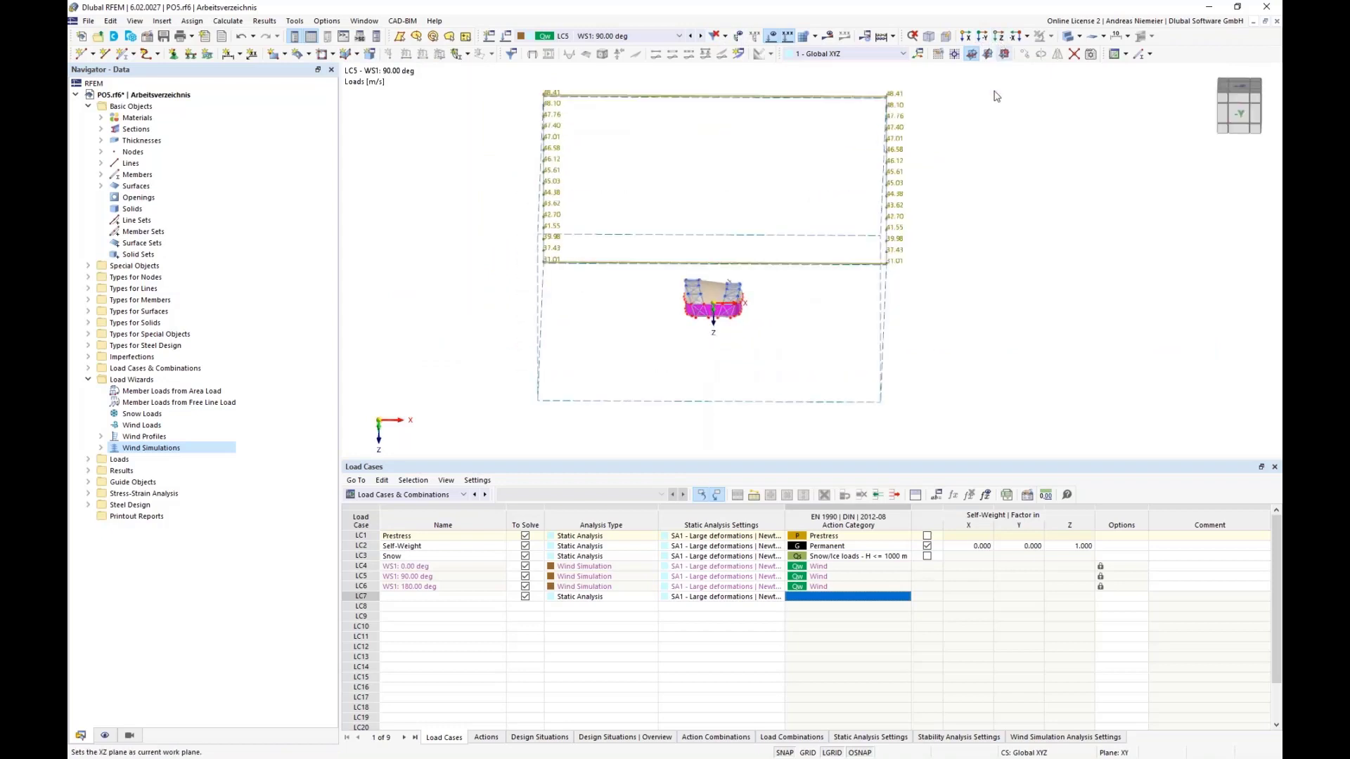
click(700, 39)
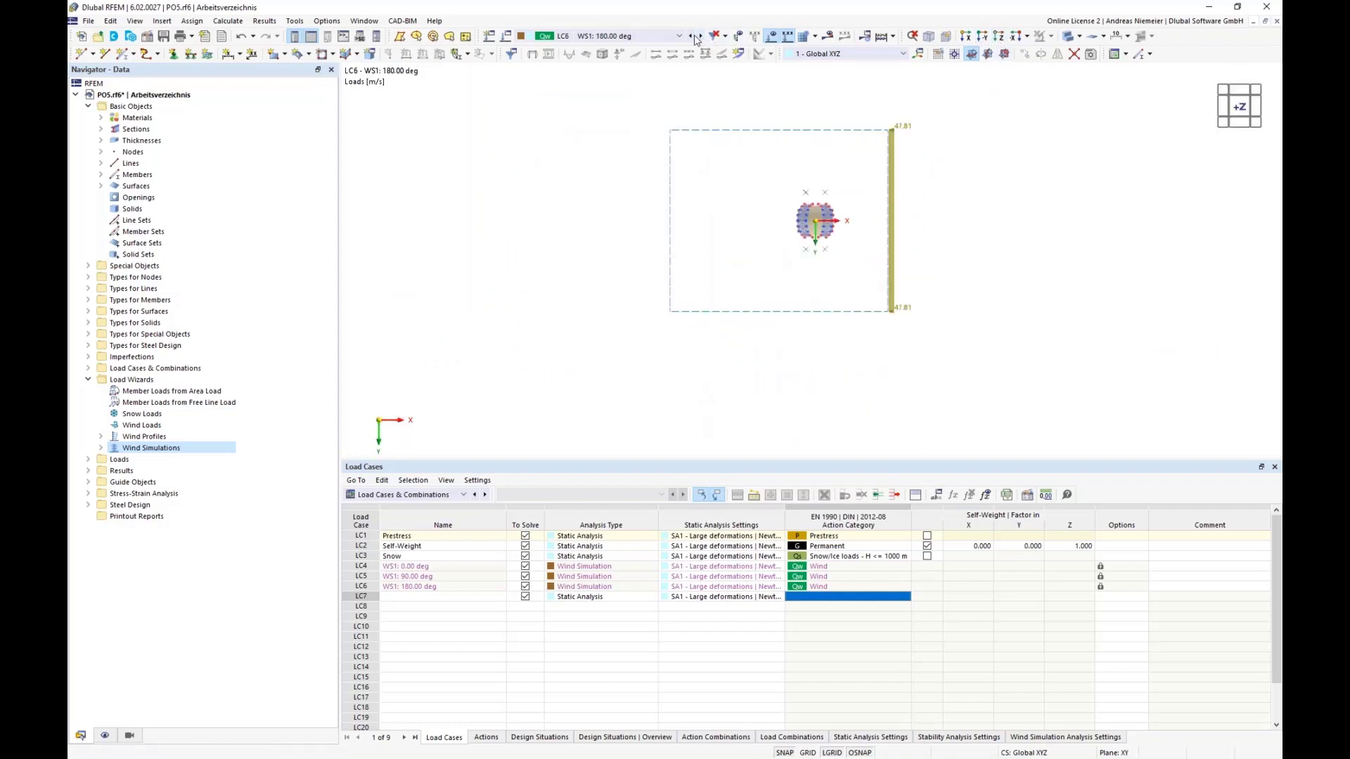
click(694, 39)
click(694, 39)
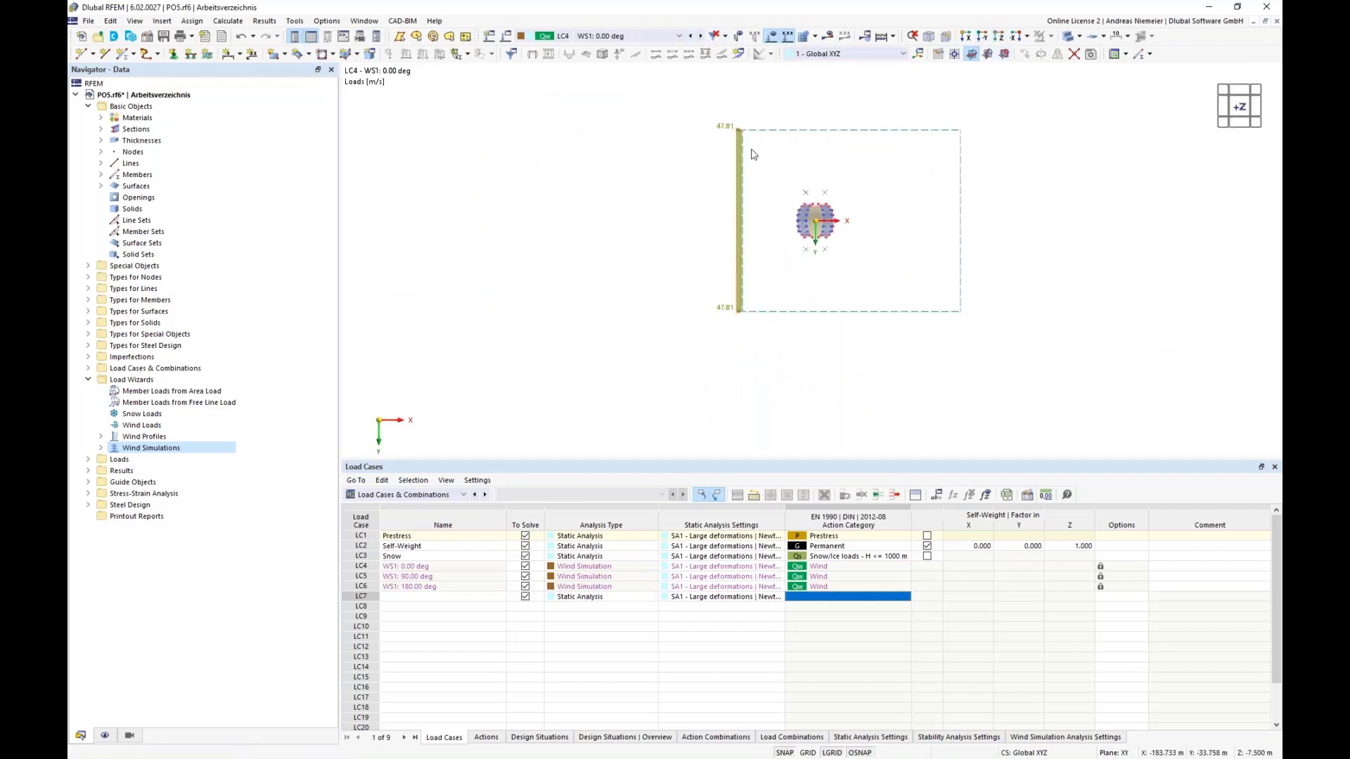
click(918, 53)
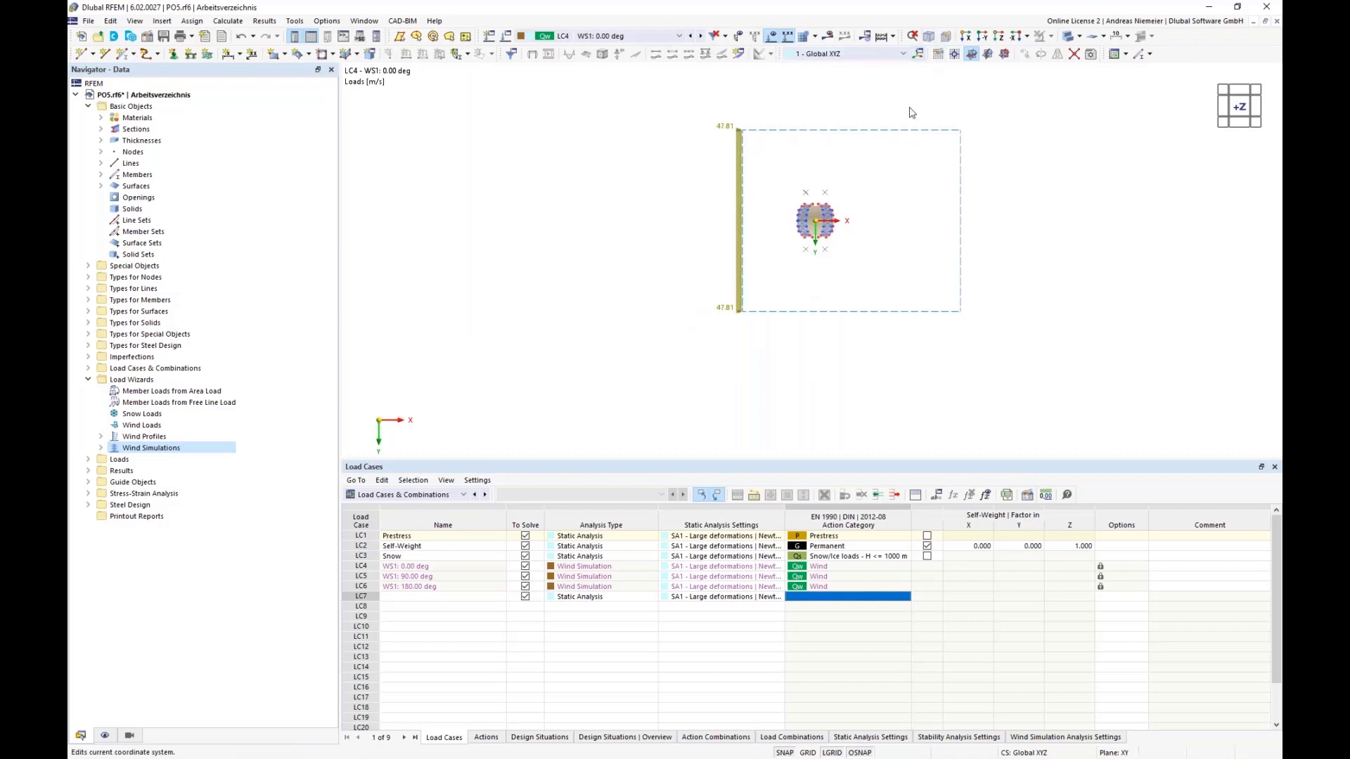
ctrl+middle_drag(518, 388, 533, 388)
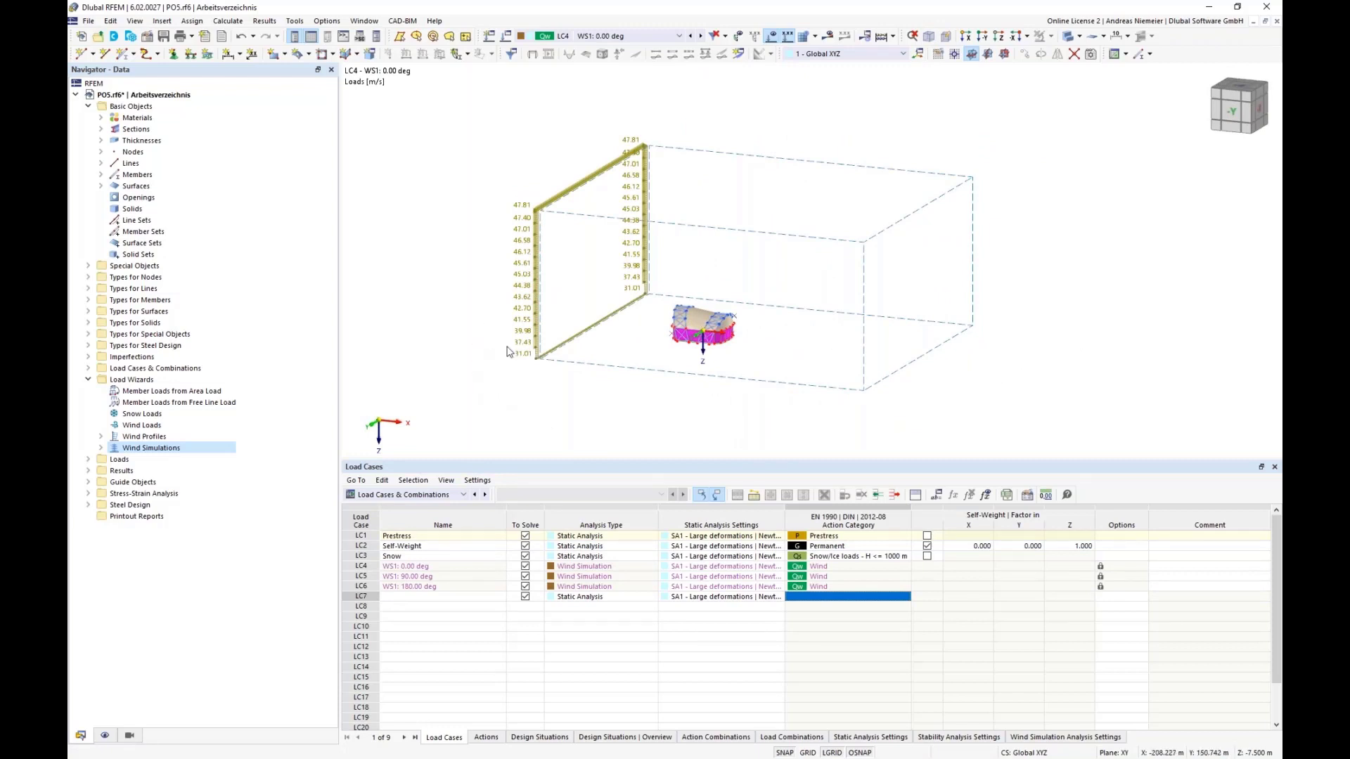
Review the load case and combination base settings and delete the three SLS design situations DS2 to DS4
click(504, 59)
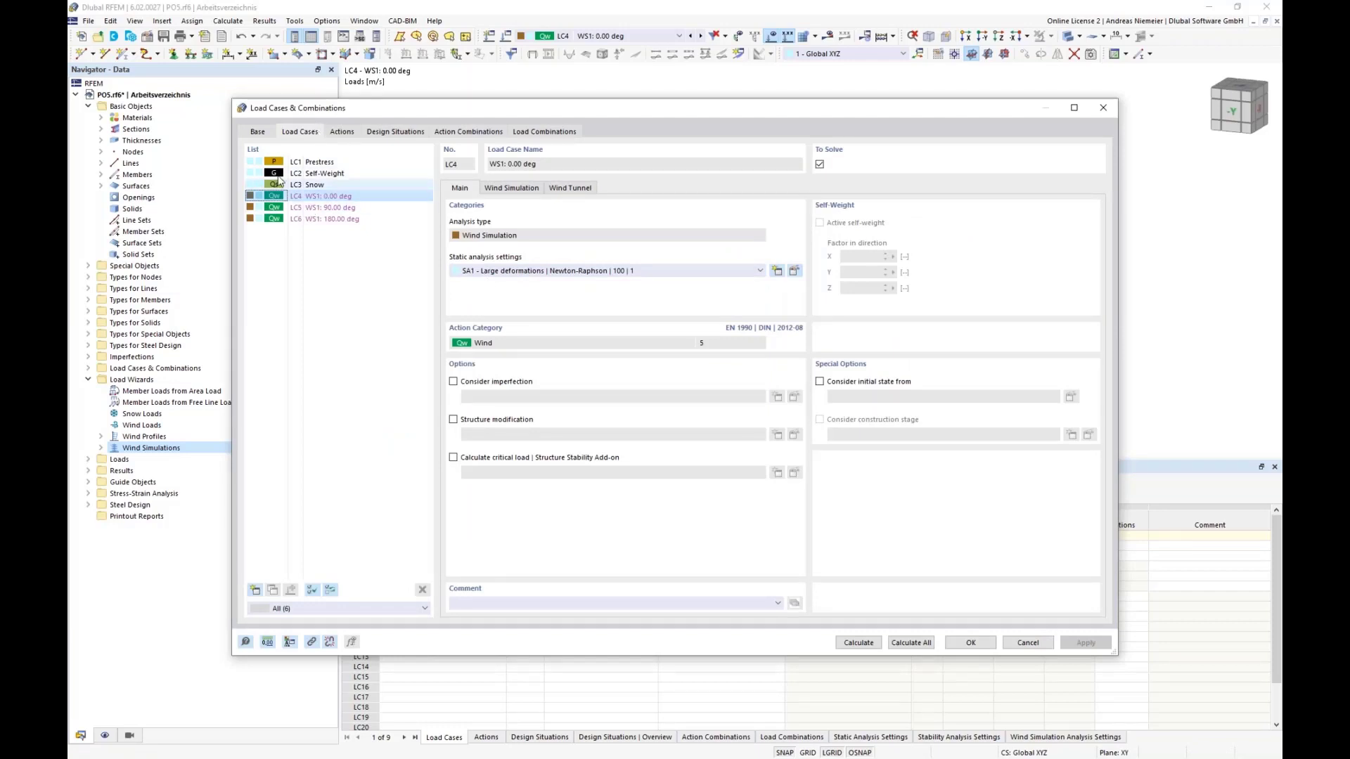
click(257, 132)
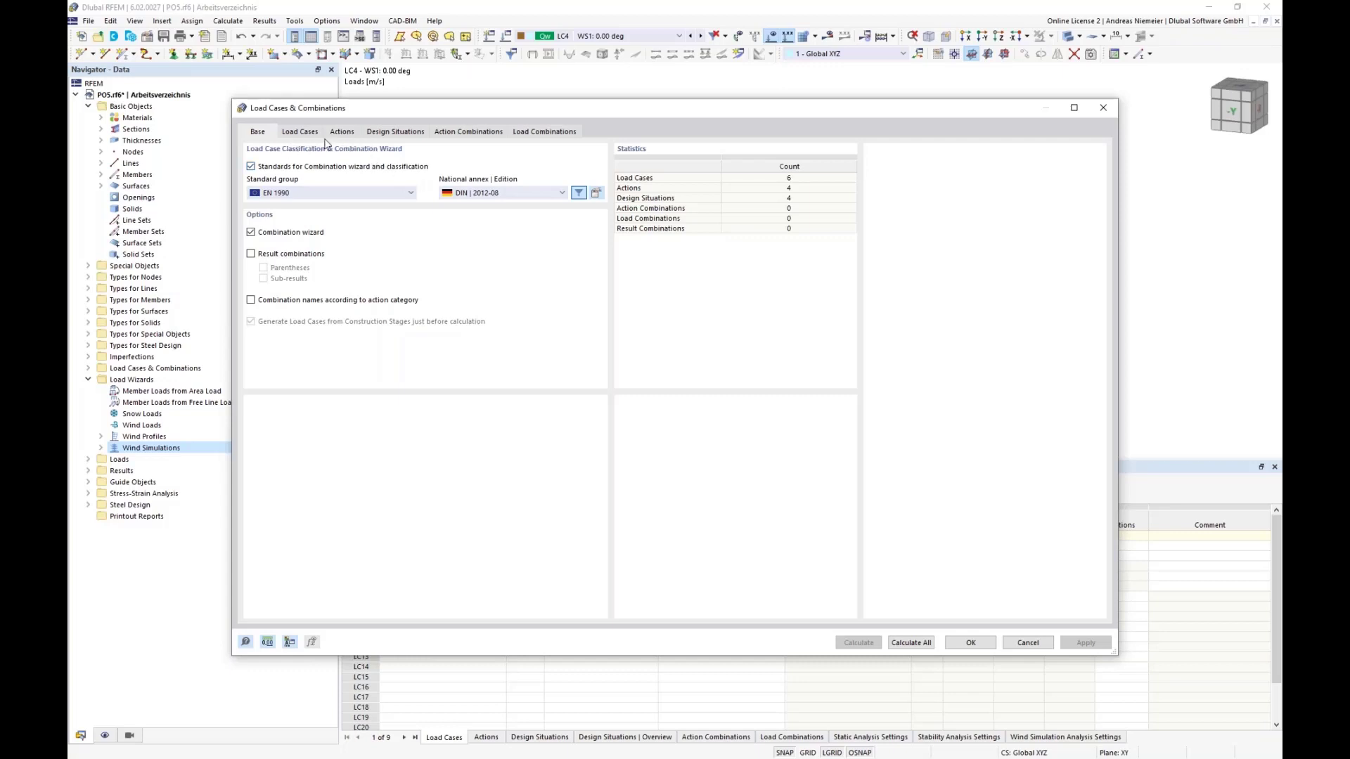
click(382, 132)
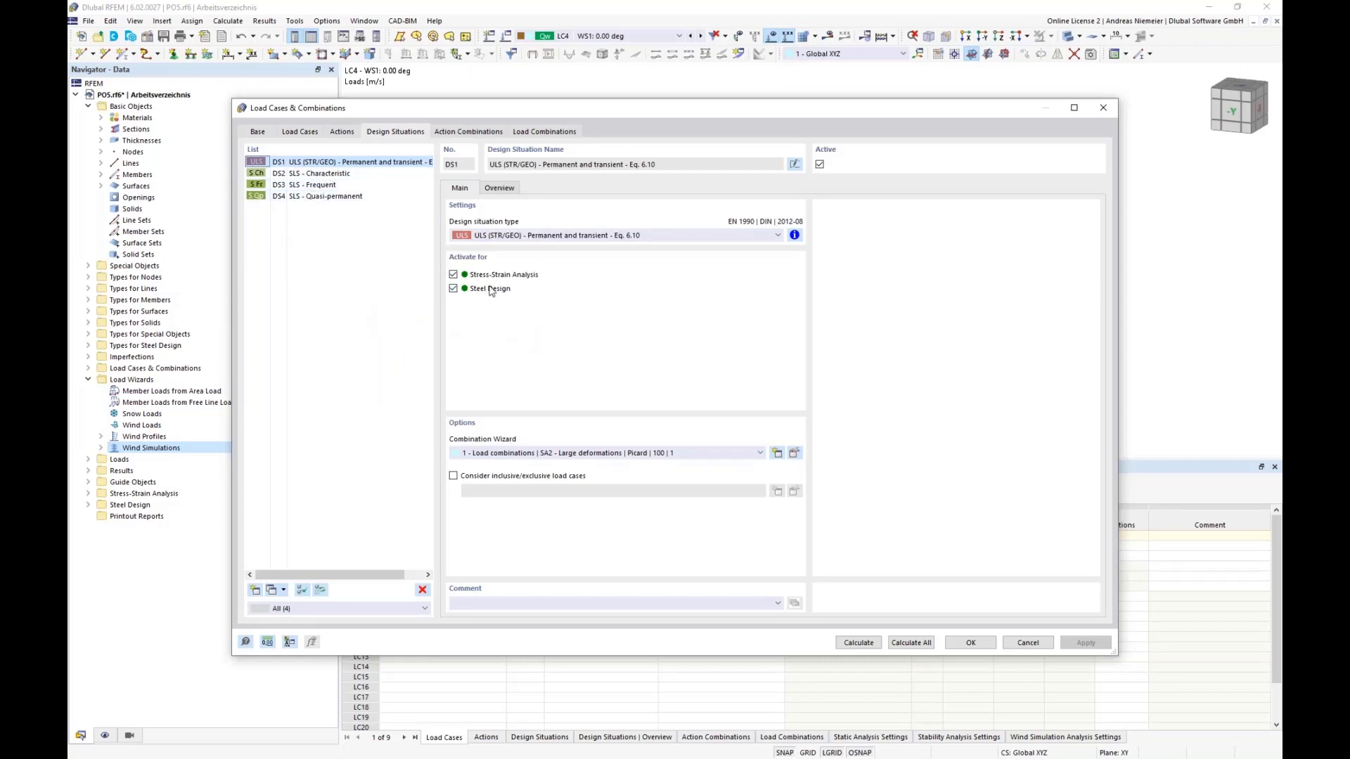
click(281, 173)
shift+click(281, 196)
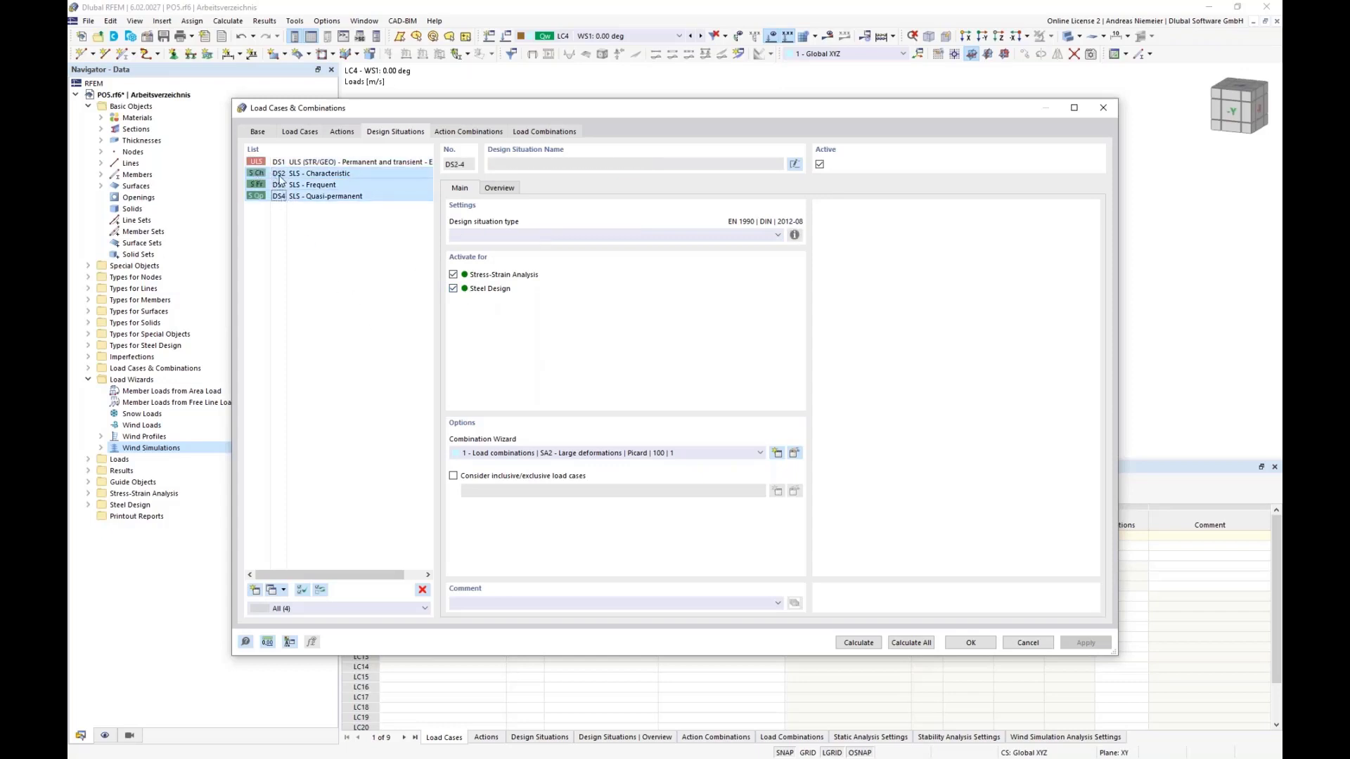
click(422, 589)
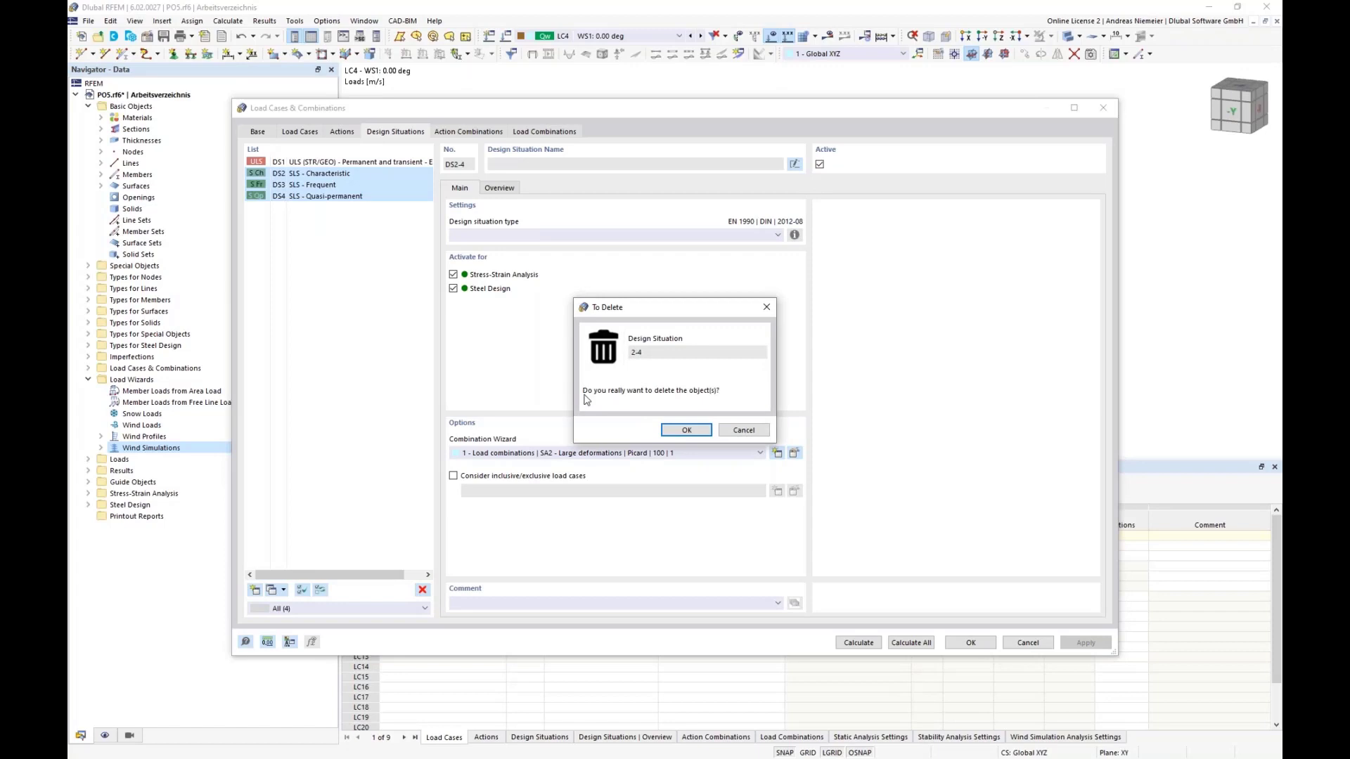
click(686, 430)
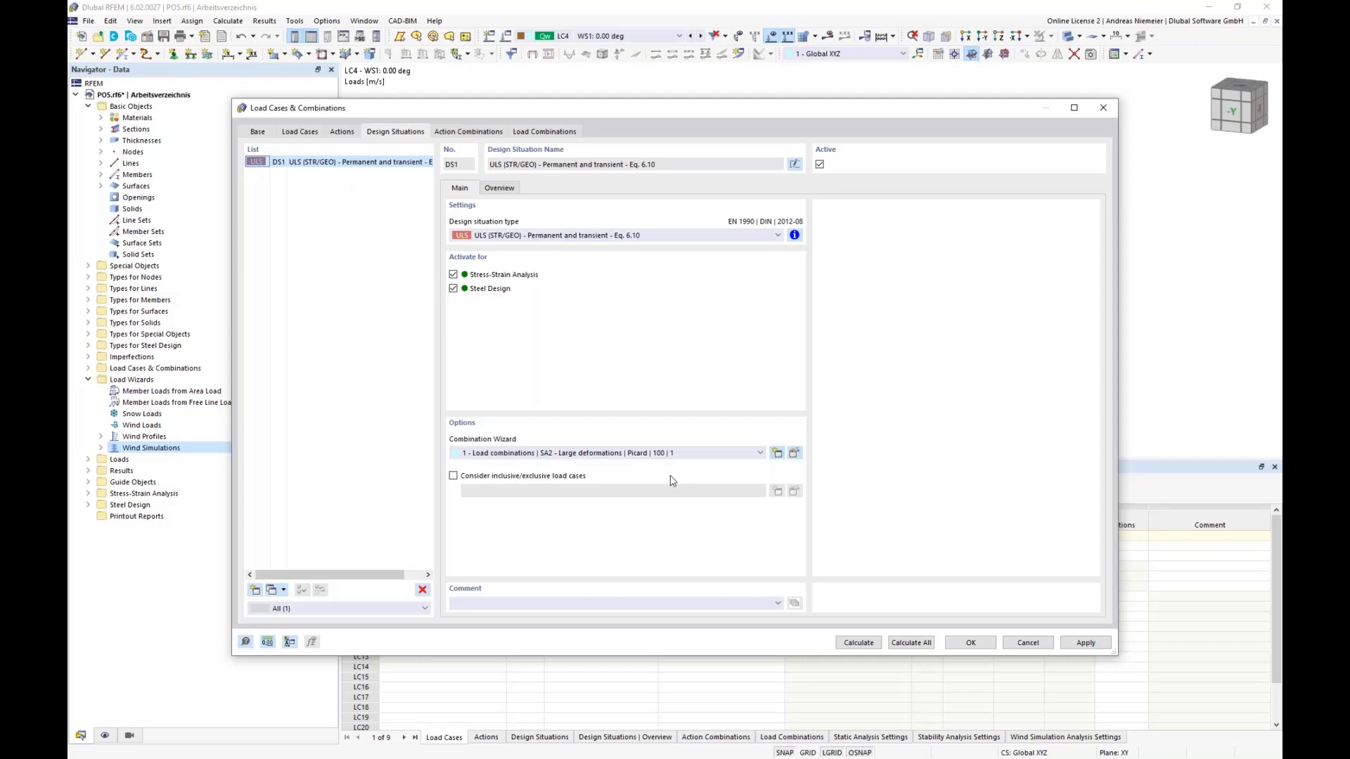
For DS1's combination wizard, set the iterative method of static analysis settings SA2 to Newton-Raphson
click(794, 454)
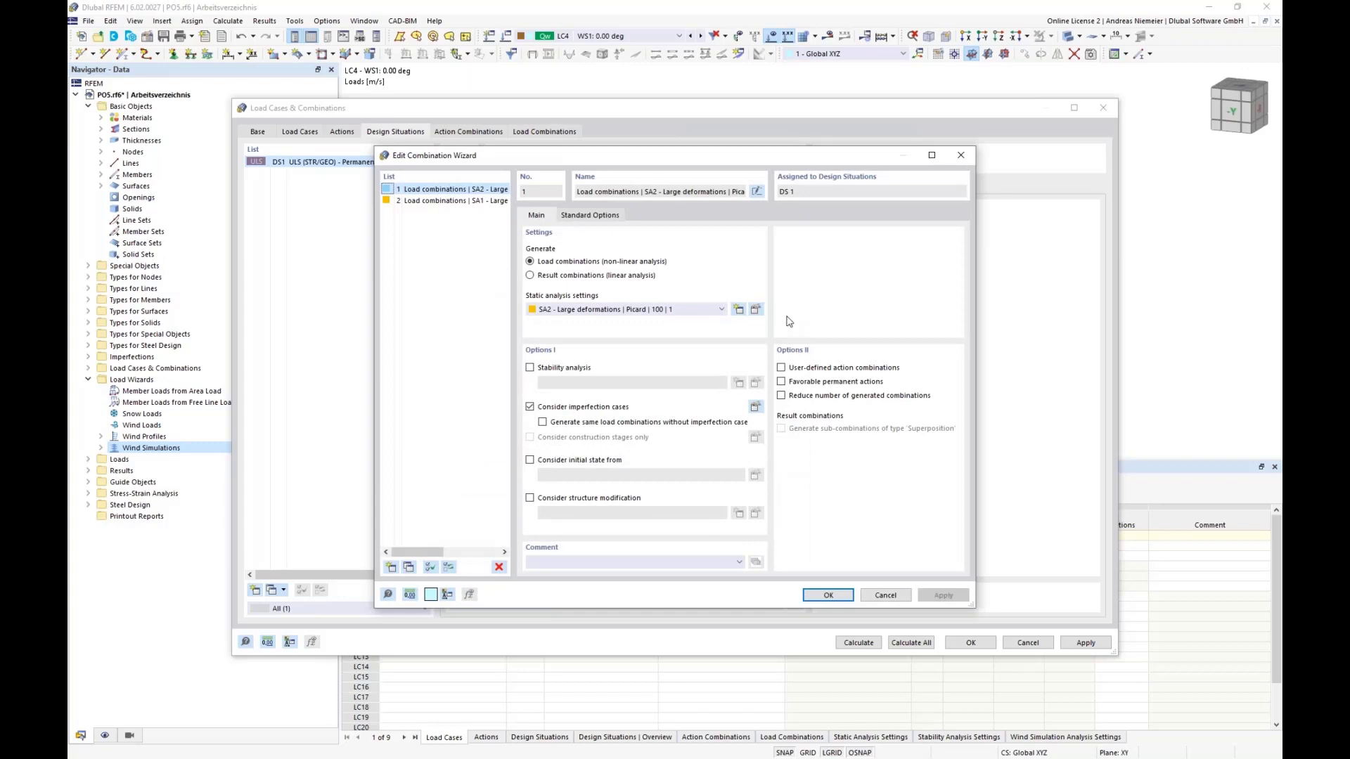
click(755, 310)
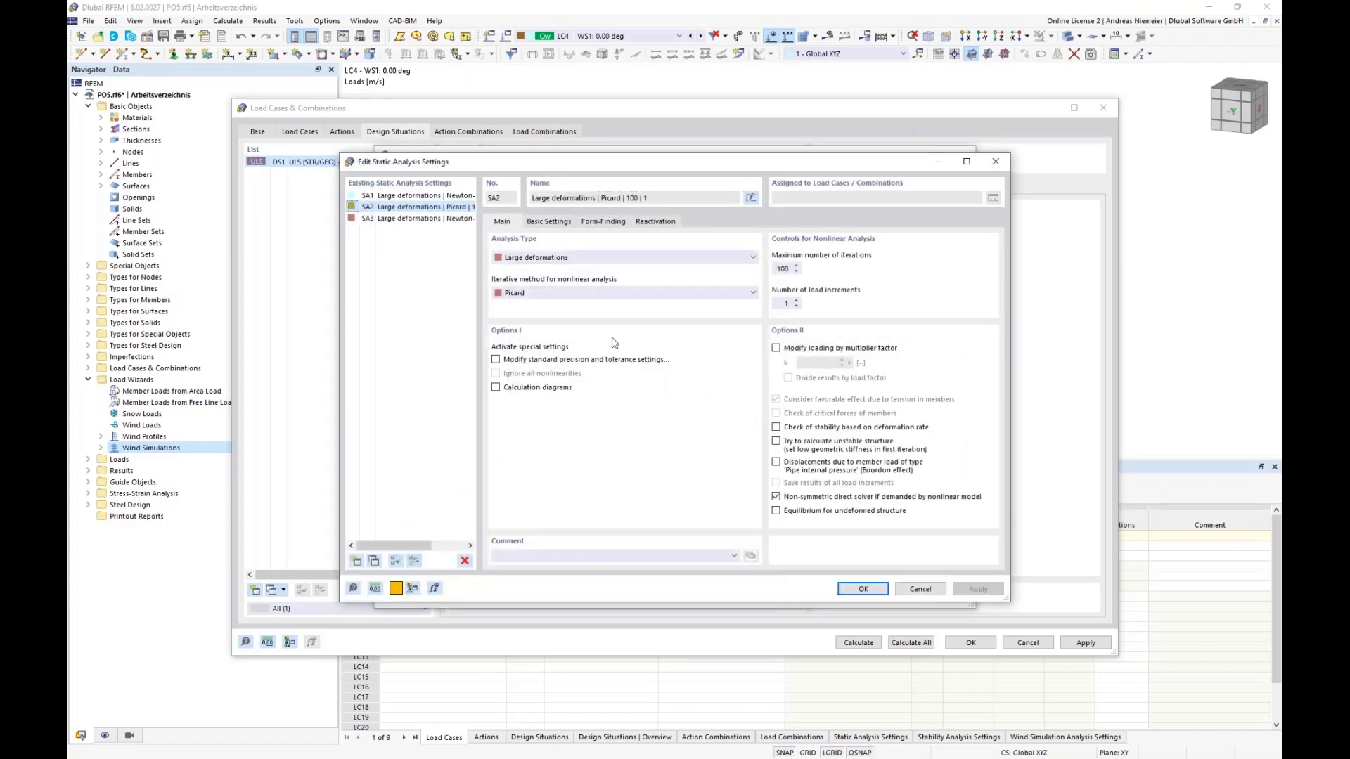
click(573, 294)
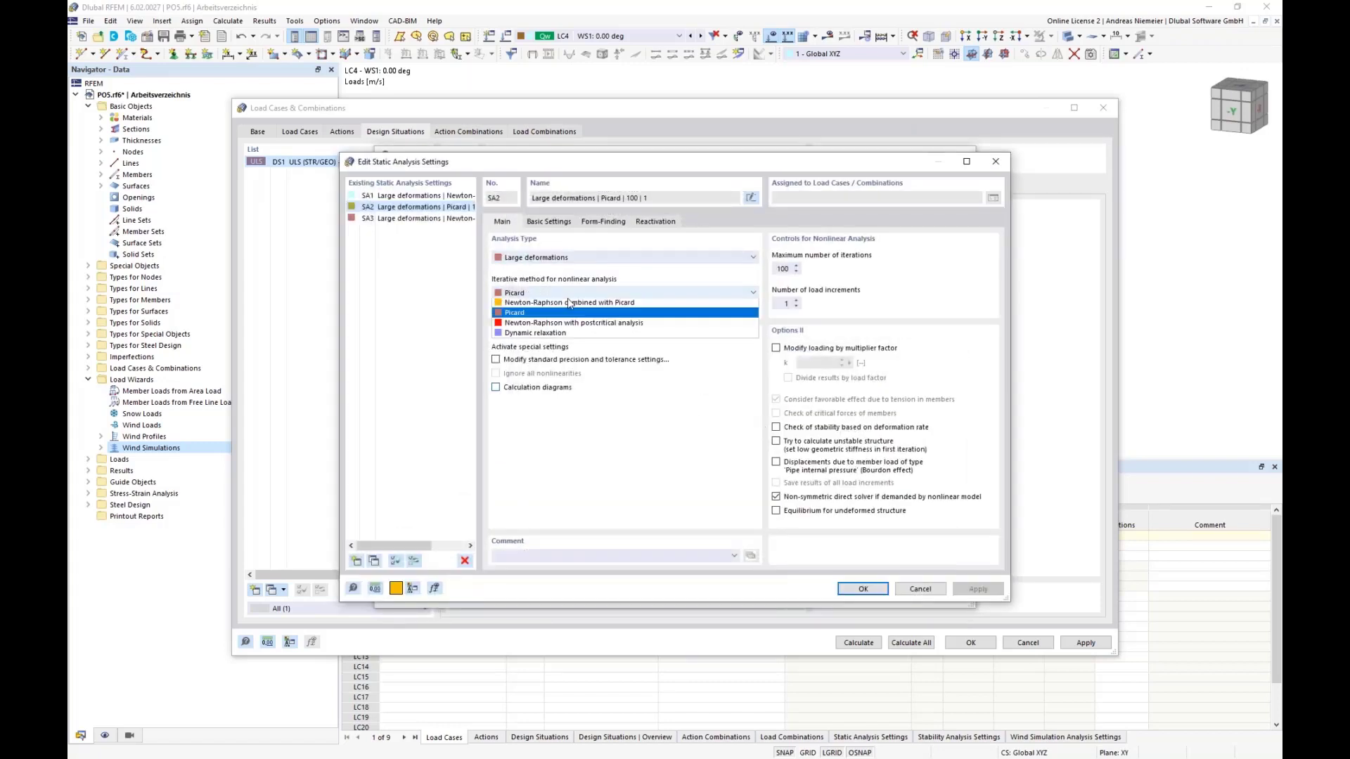
click(545, 314)
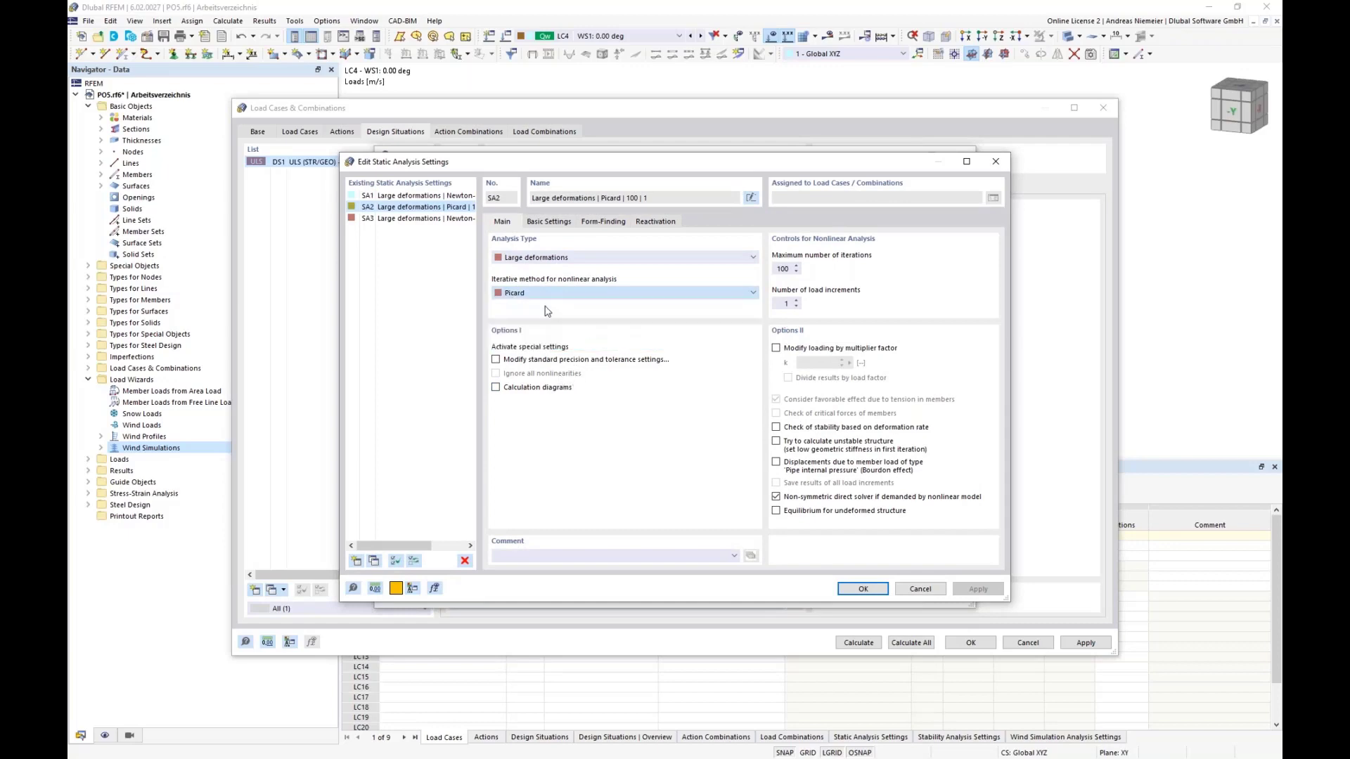
click(868, 590)
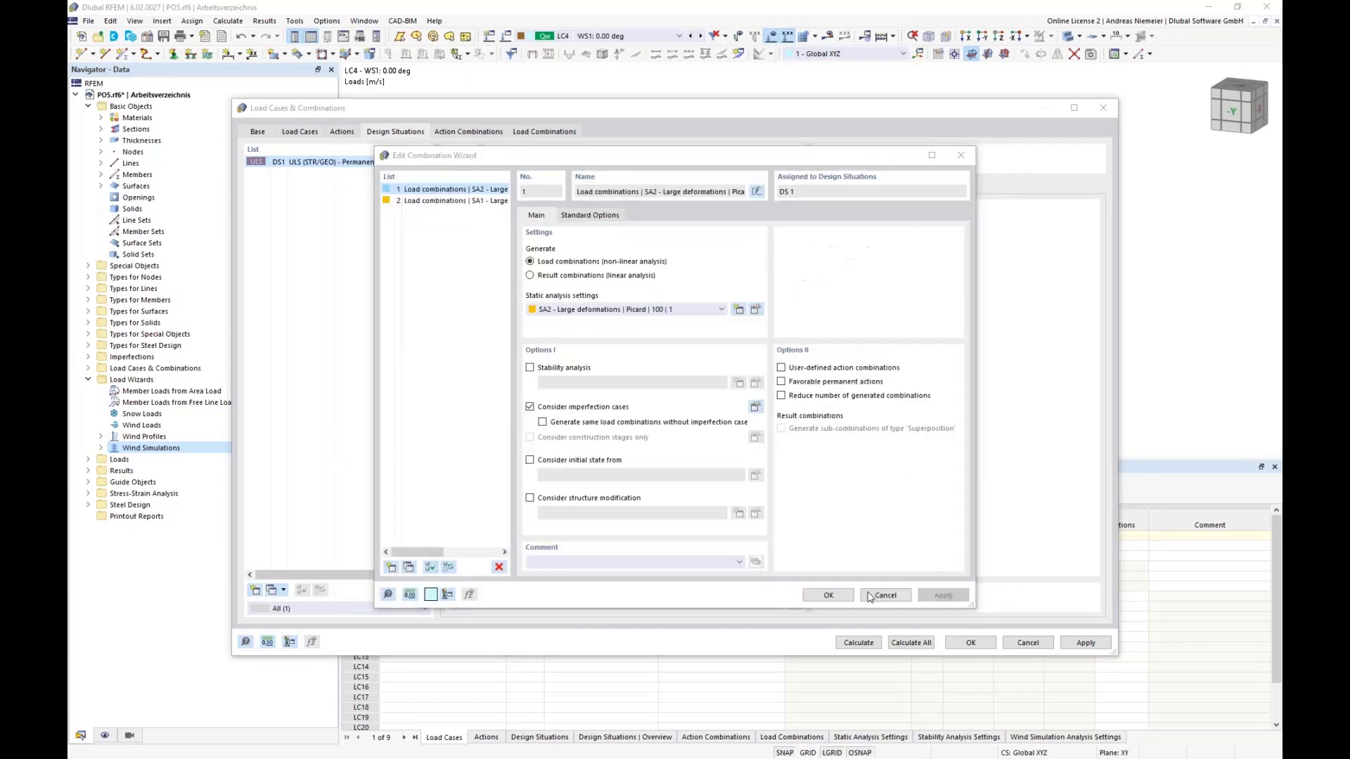
In the combination wizard, disable imperfection cases, consider the initial state from LC1 - Prestress, and accept the settings
click(539, 407)
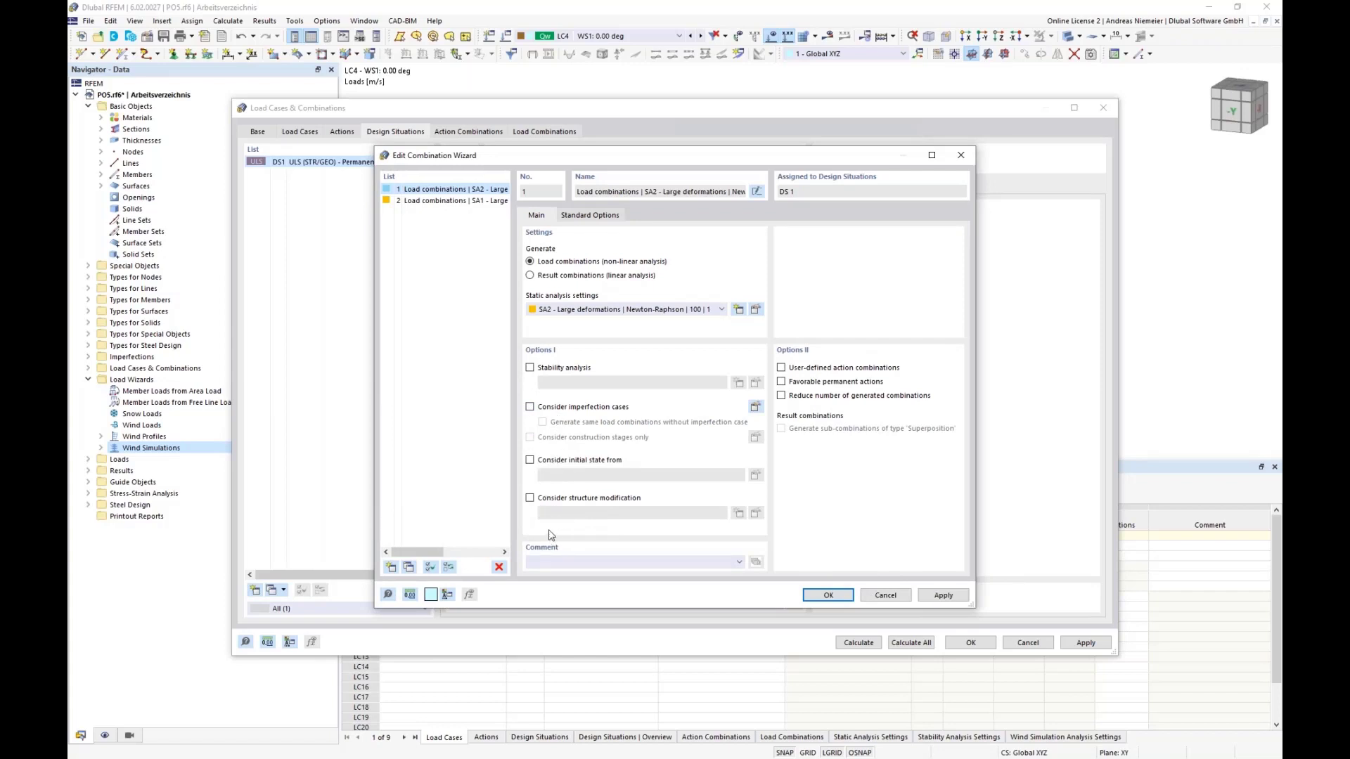
click(539, 461)
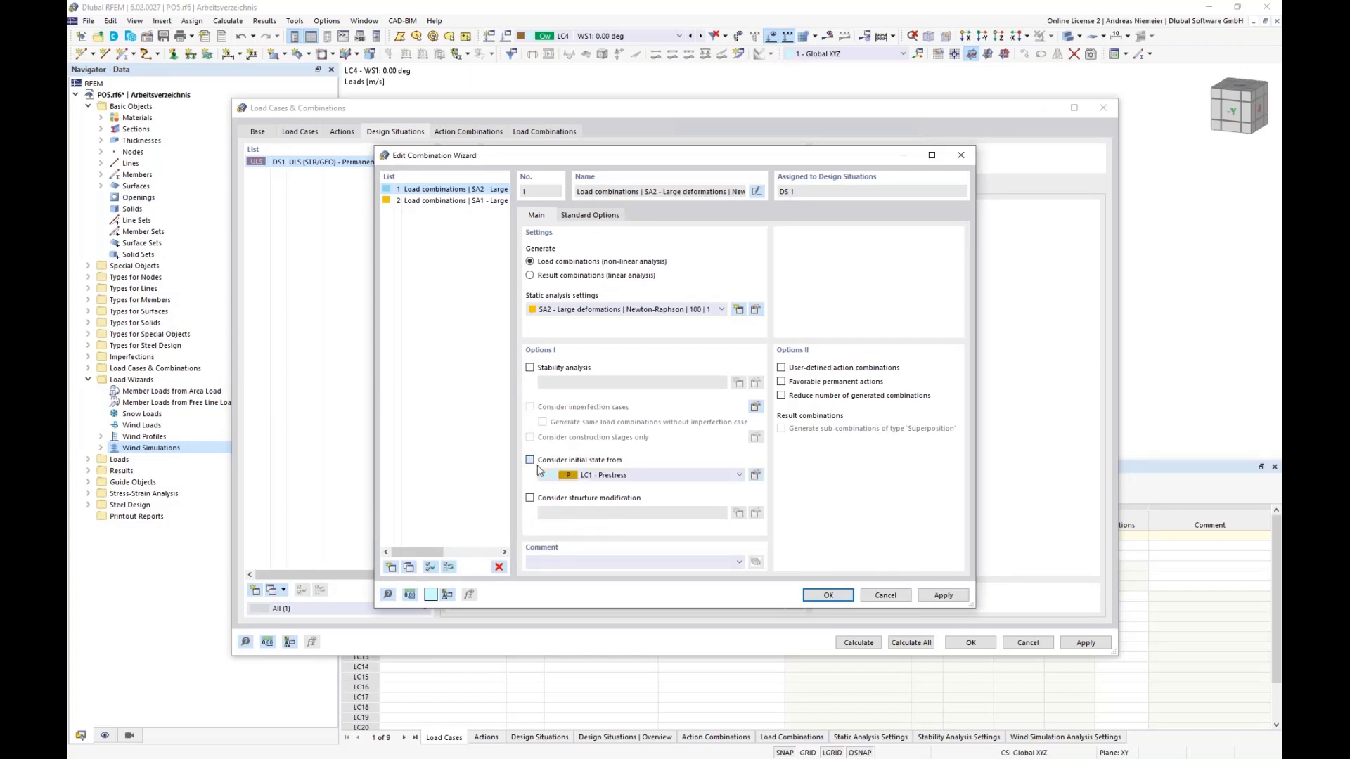
click(602, 476)
click(602, 488)
click(823, 595)
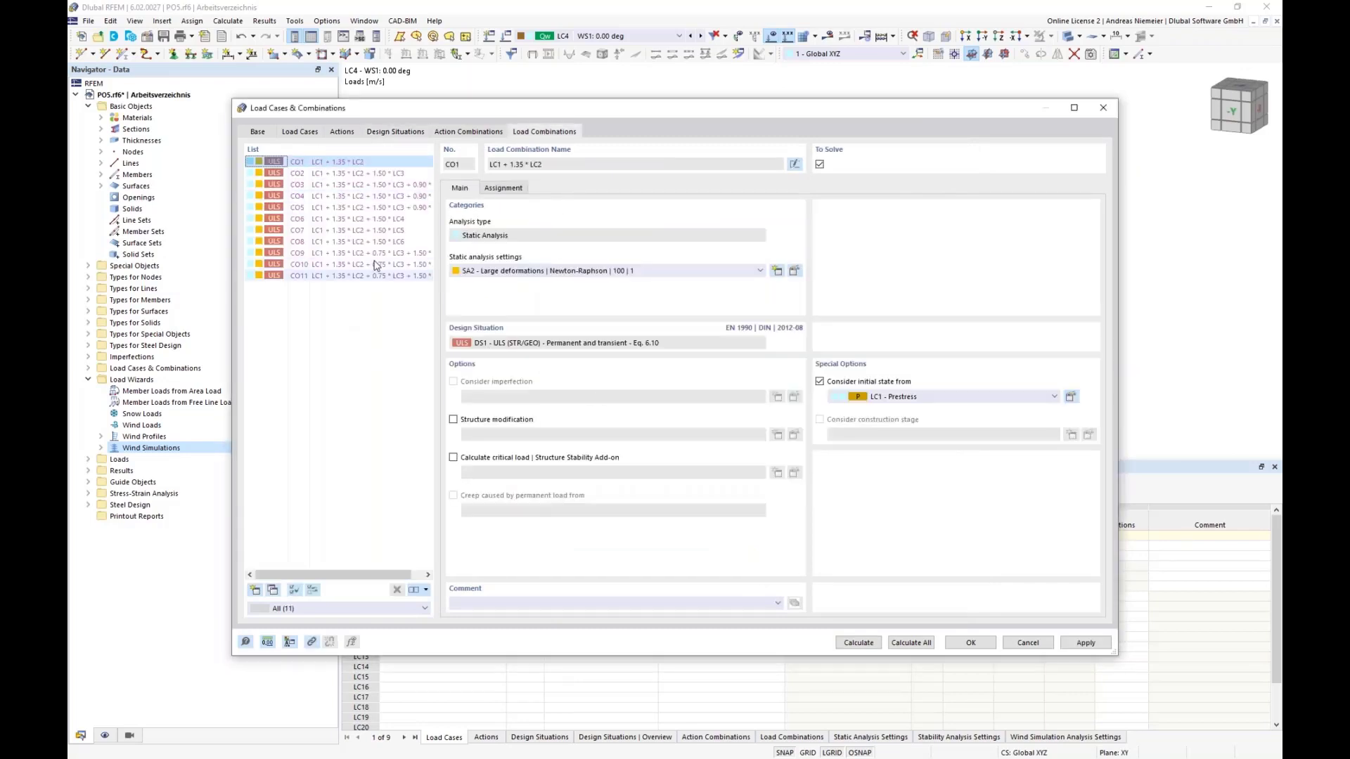
Examine the assigned load cases and factors of the generated load combinations from CO2 through CO10
click(515, 192)
click(391, 174)
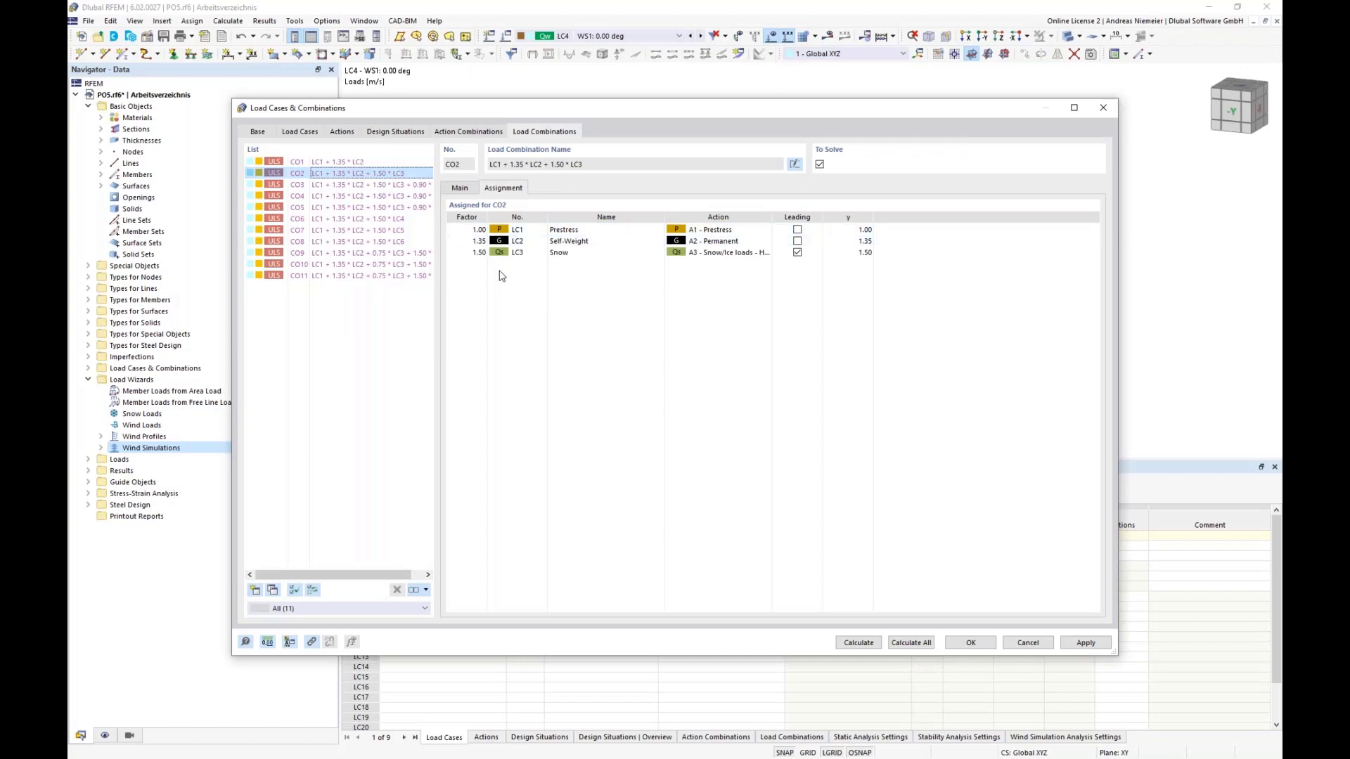
key(Down)
key(Down)
key(Down)
key(Down)
key(Down)
key(Down)
key(Down)
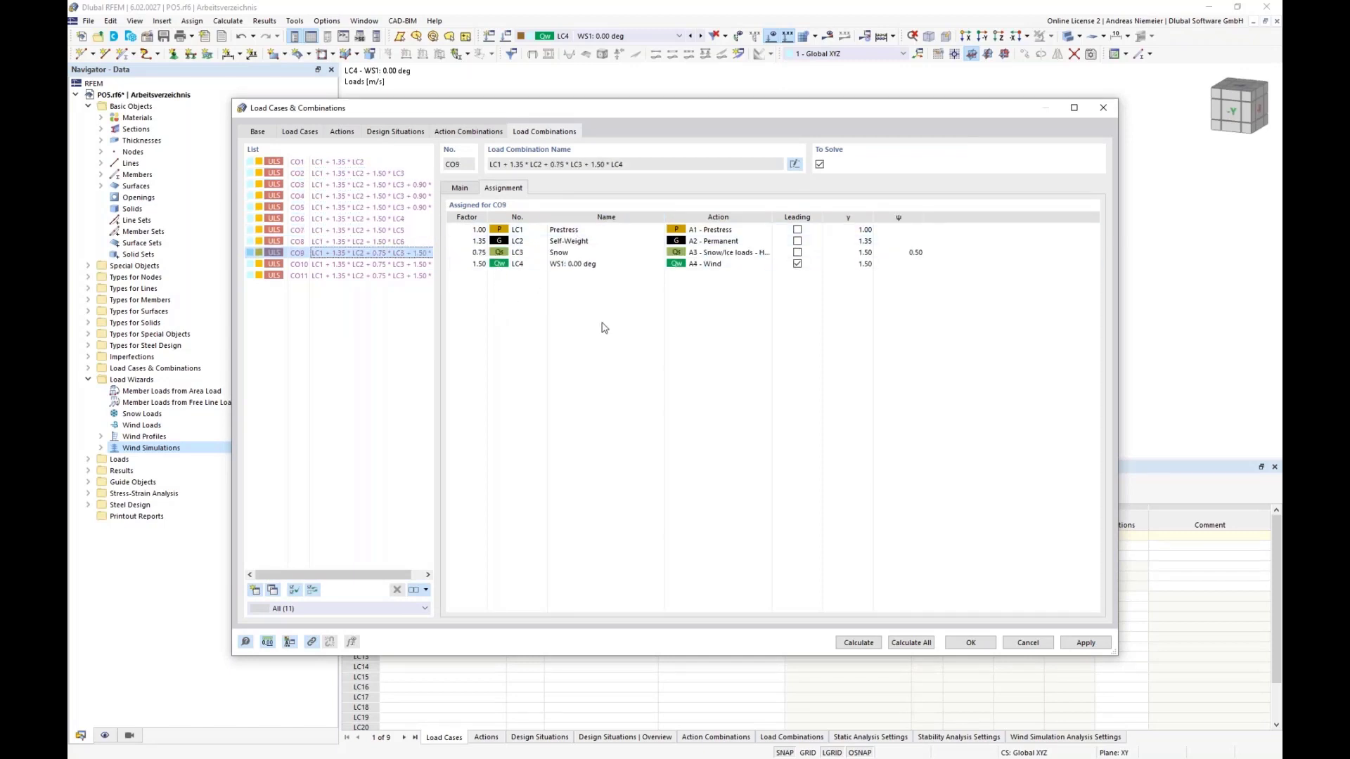
key(Down)
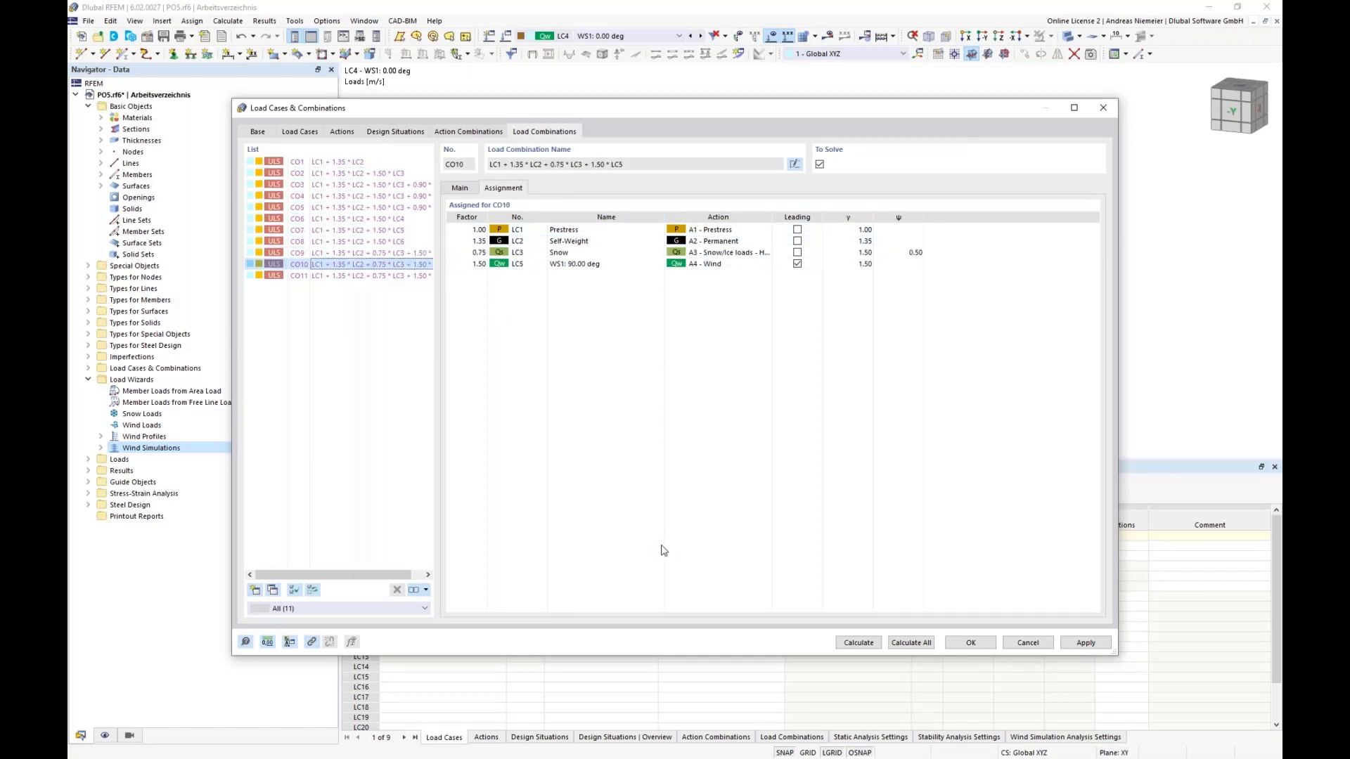
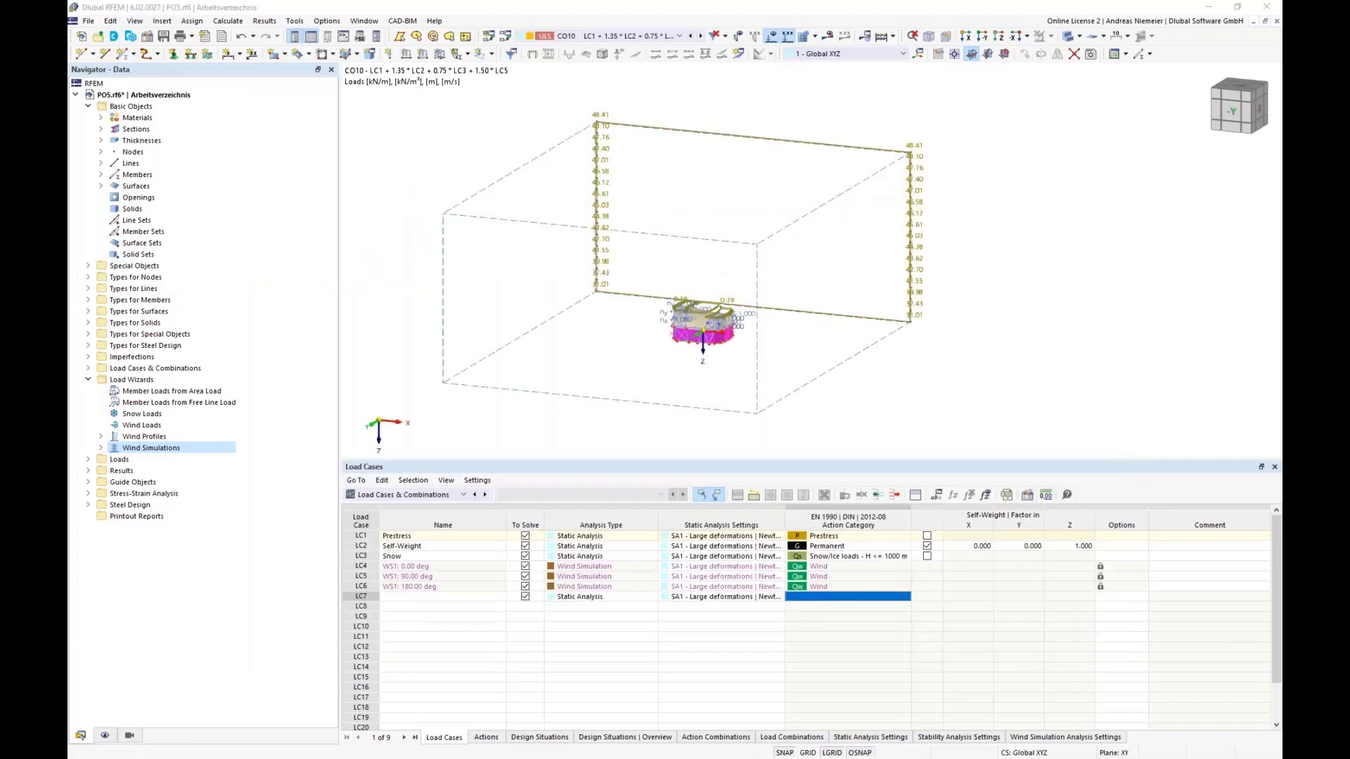
Open the WT2enu.rf6 model and display the results of wind load case LC3 (WS1: 0.00 deg) with its wind tunnel
drag(68, 118, 520, 156)
double_click(520, 157)
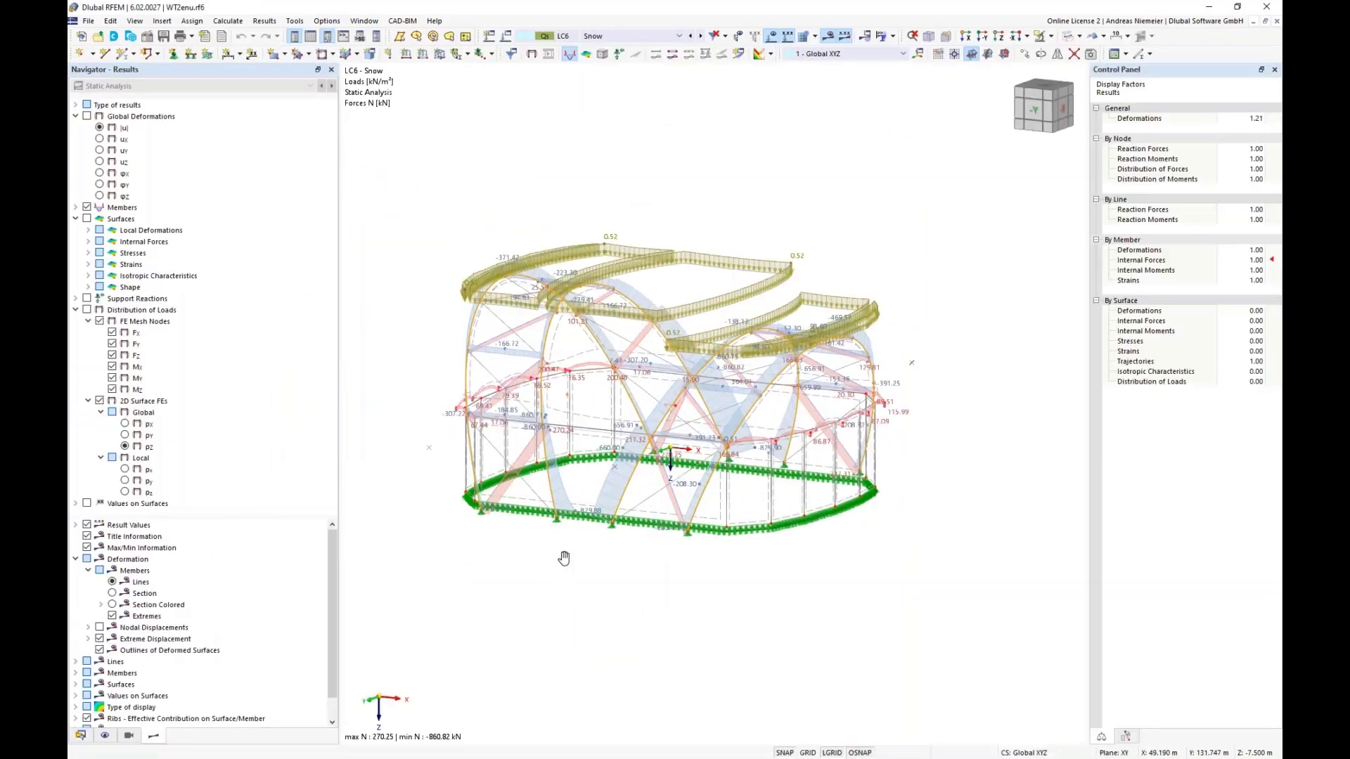
ctrl+middle_drag(564, 558, 575, 452)
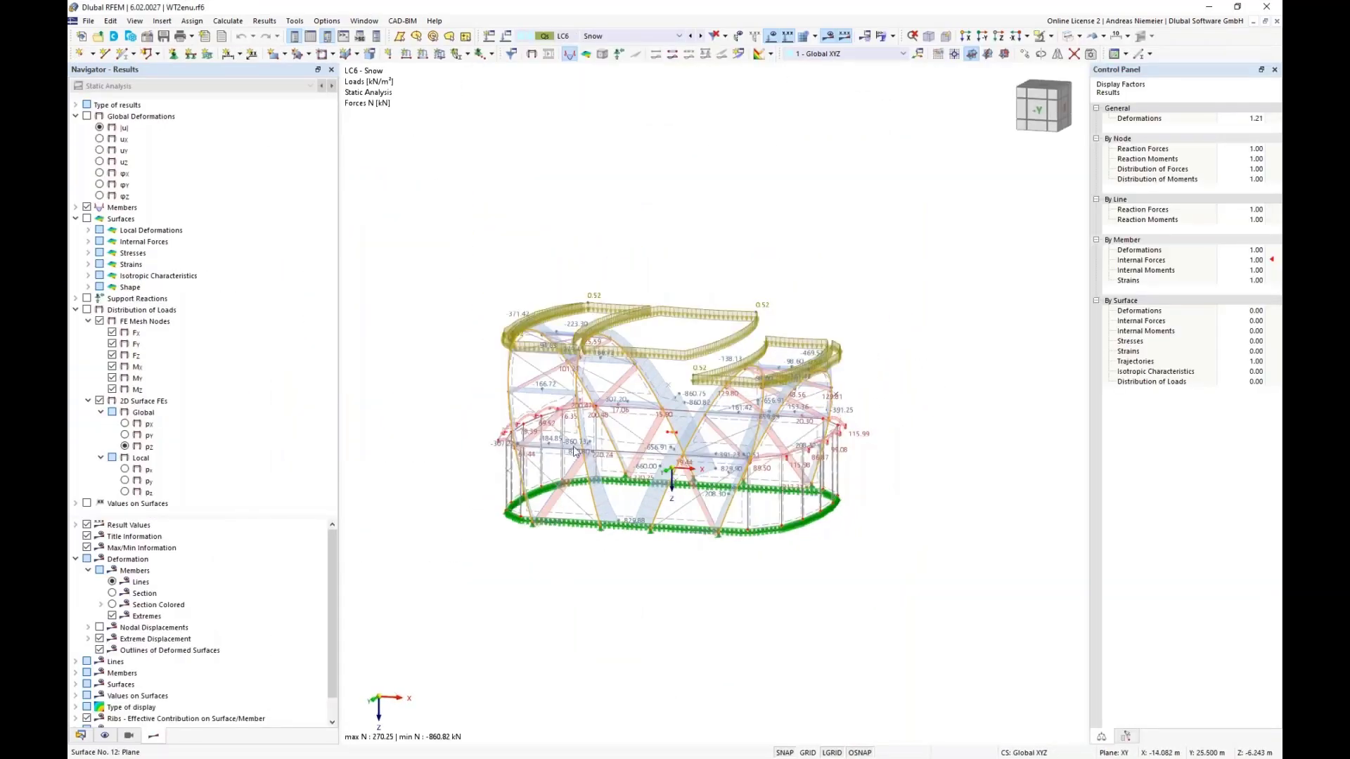
click(625, 36)
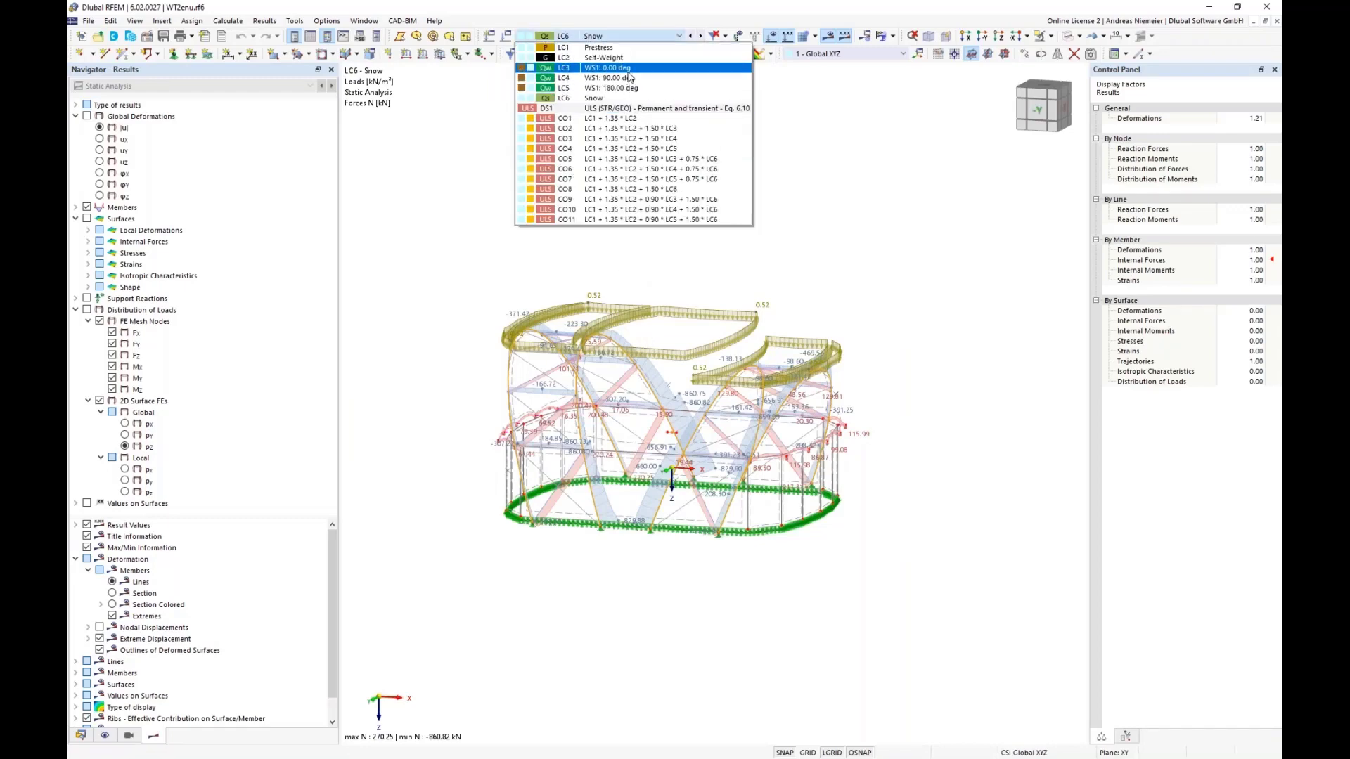
click(627, 69)
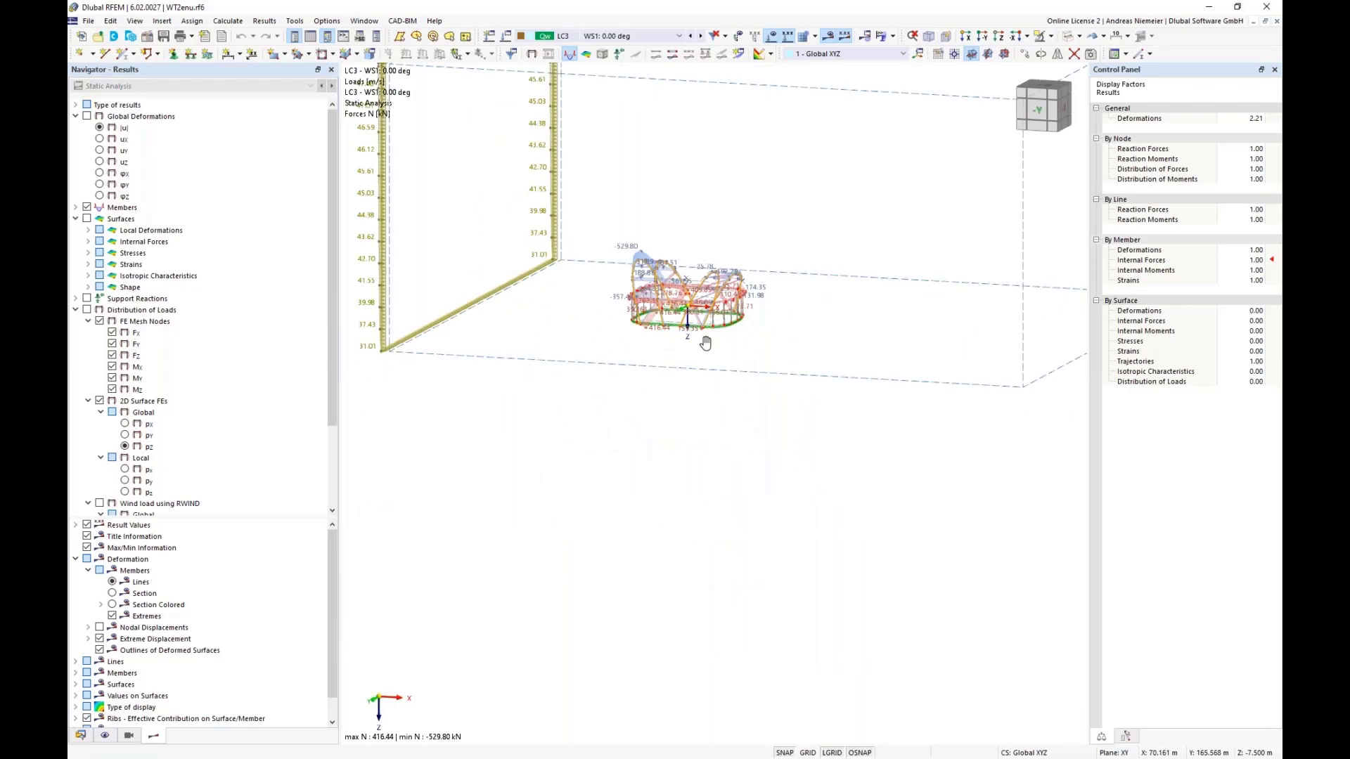
middle_drag(705, 342, 646, 264)
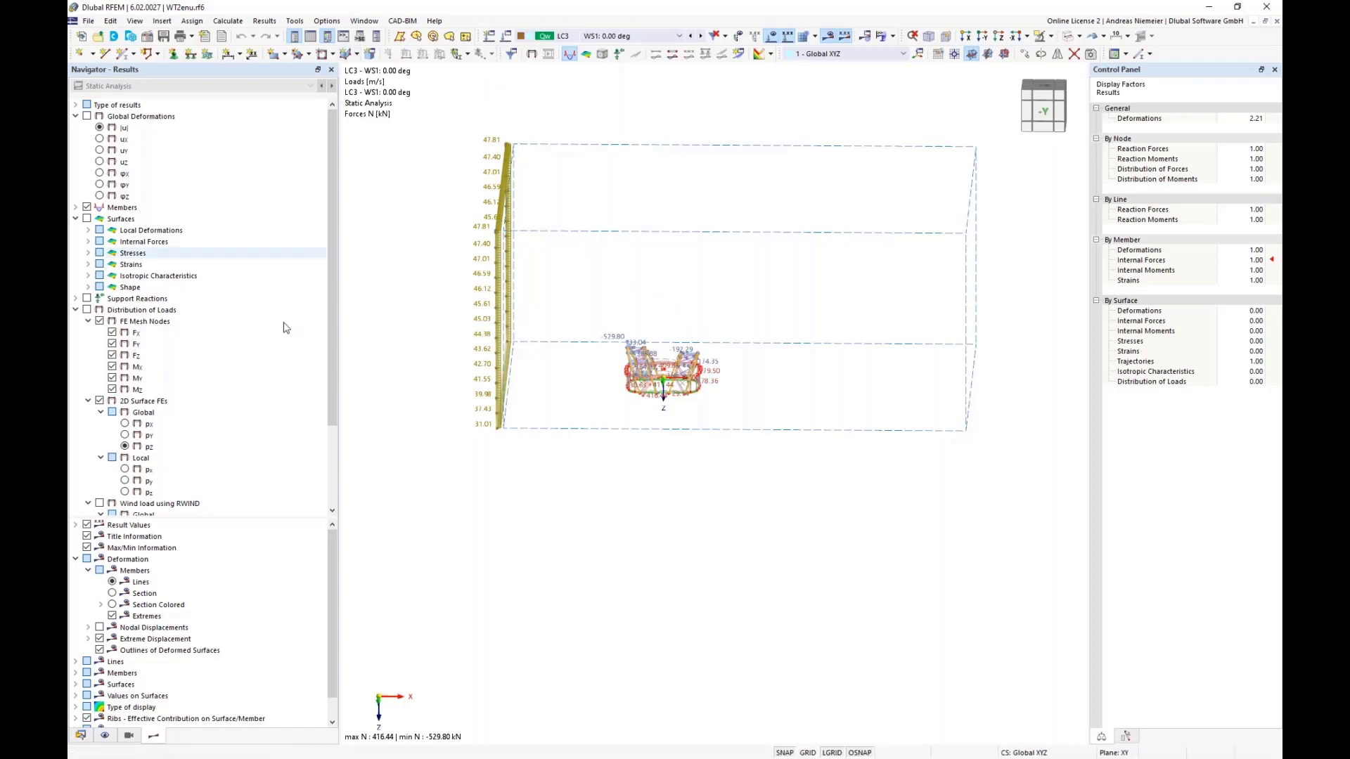
Edit load case LC4 (WS1: 90.00 deg), check its wind simulation settings, and open its simulation in RWIND
click(80, 736)
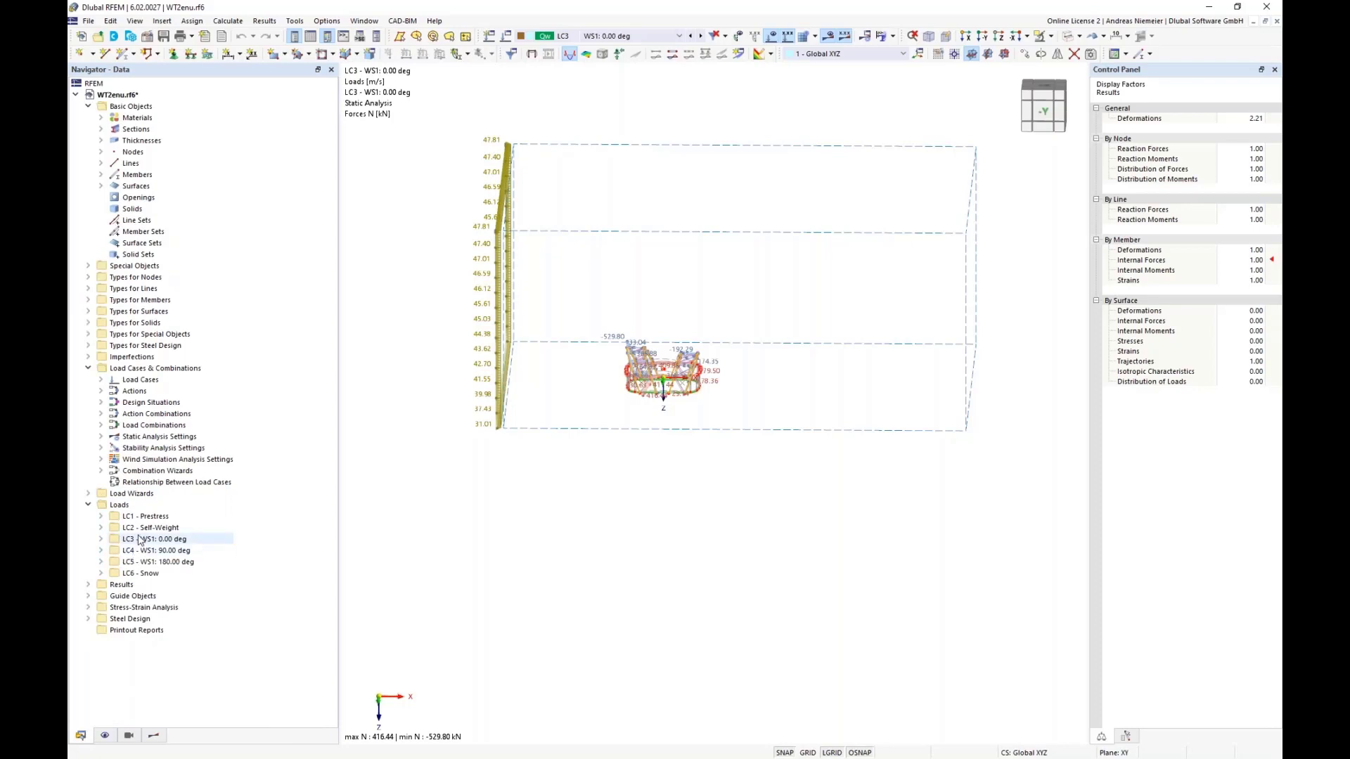
click(100, 380)
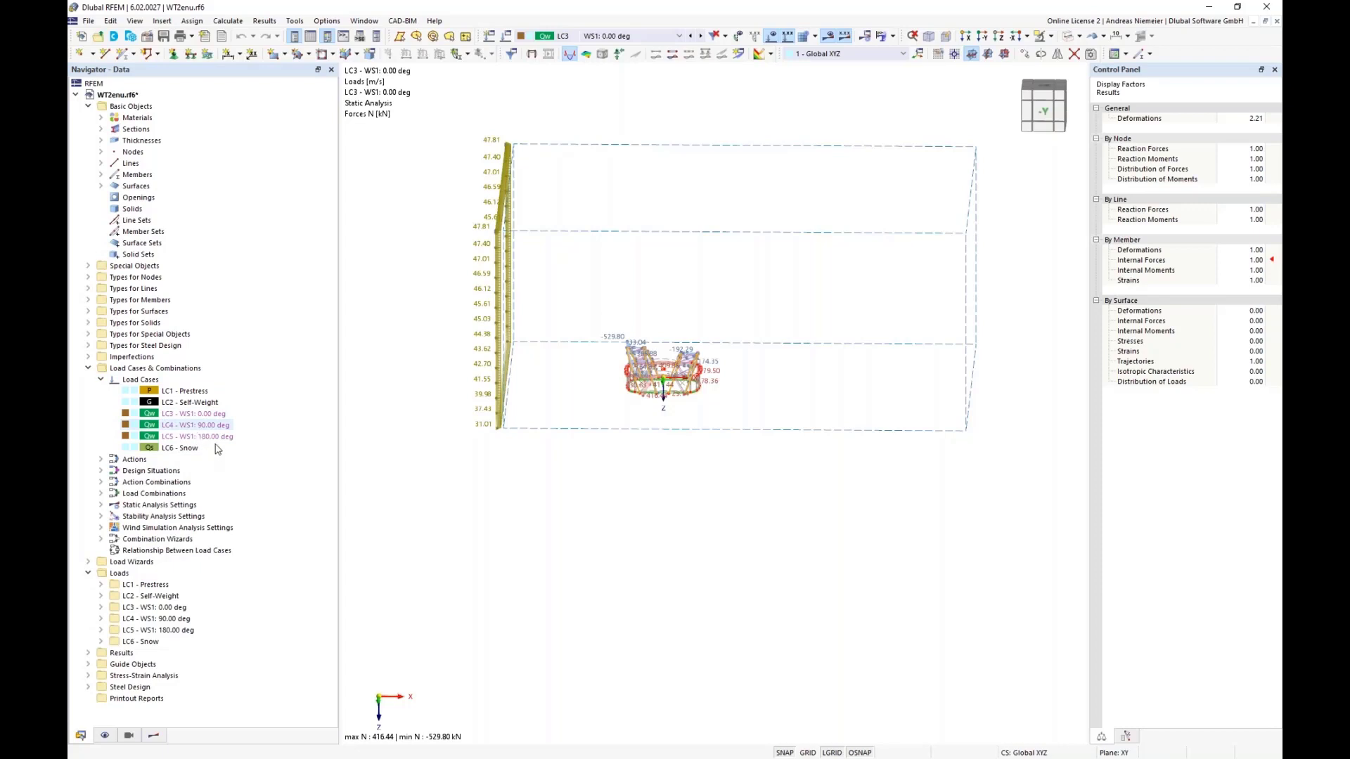
right_click(190, 427)
click(233, 436)
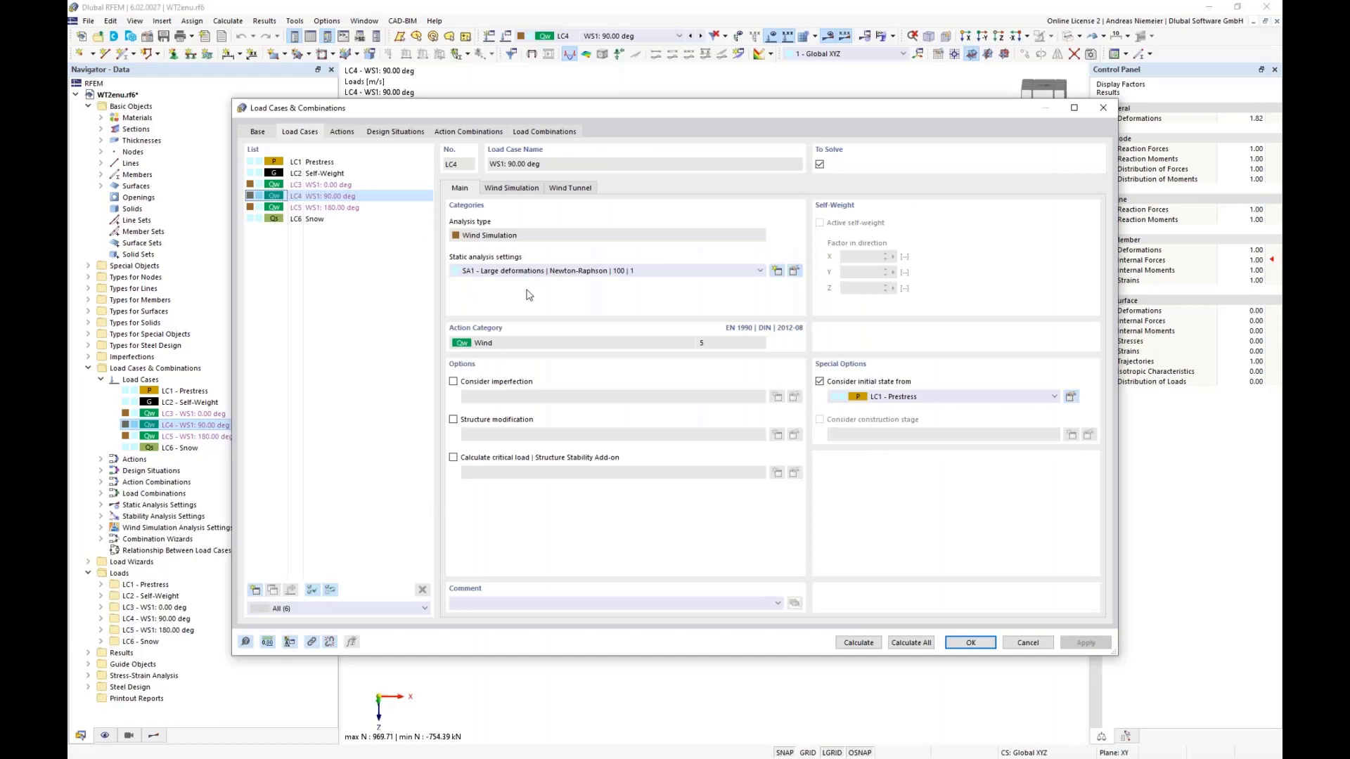
click(503, 194)
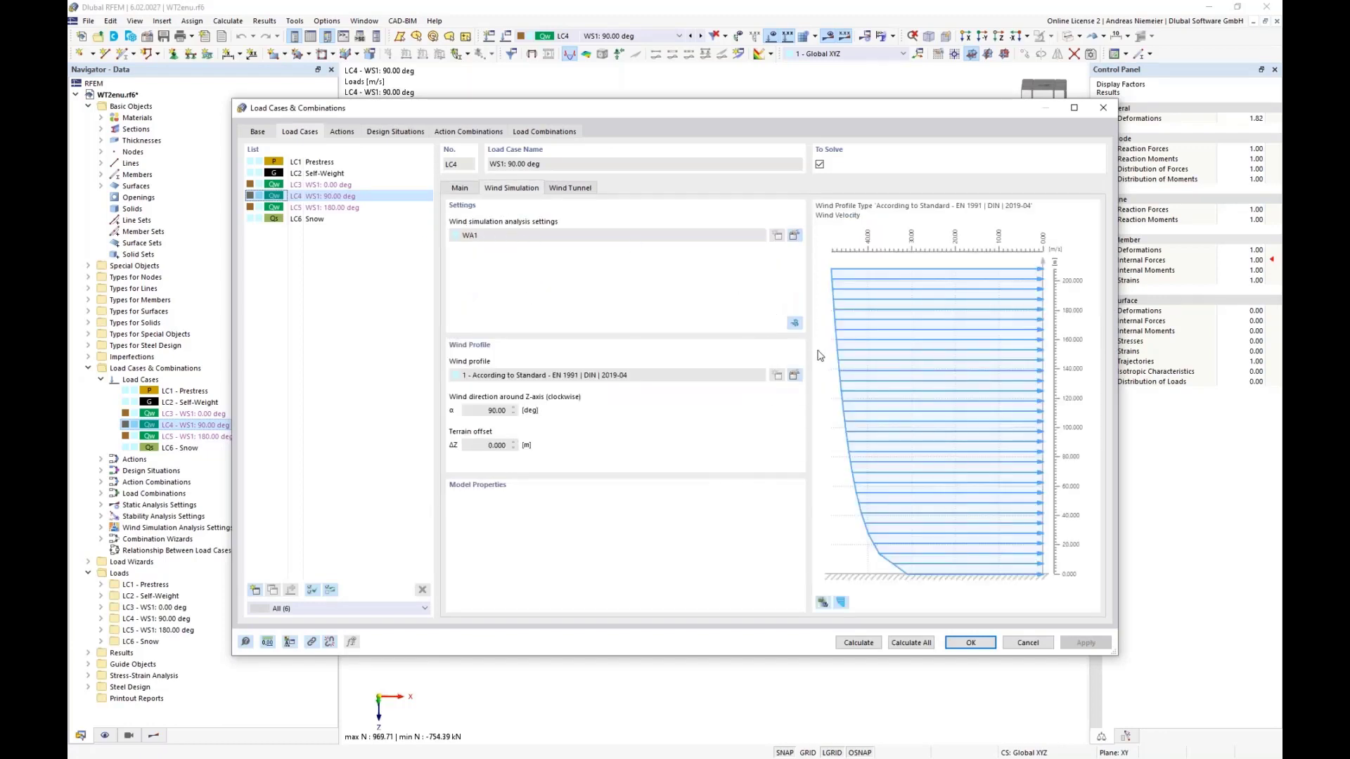
click(797, 322)
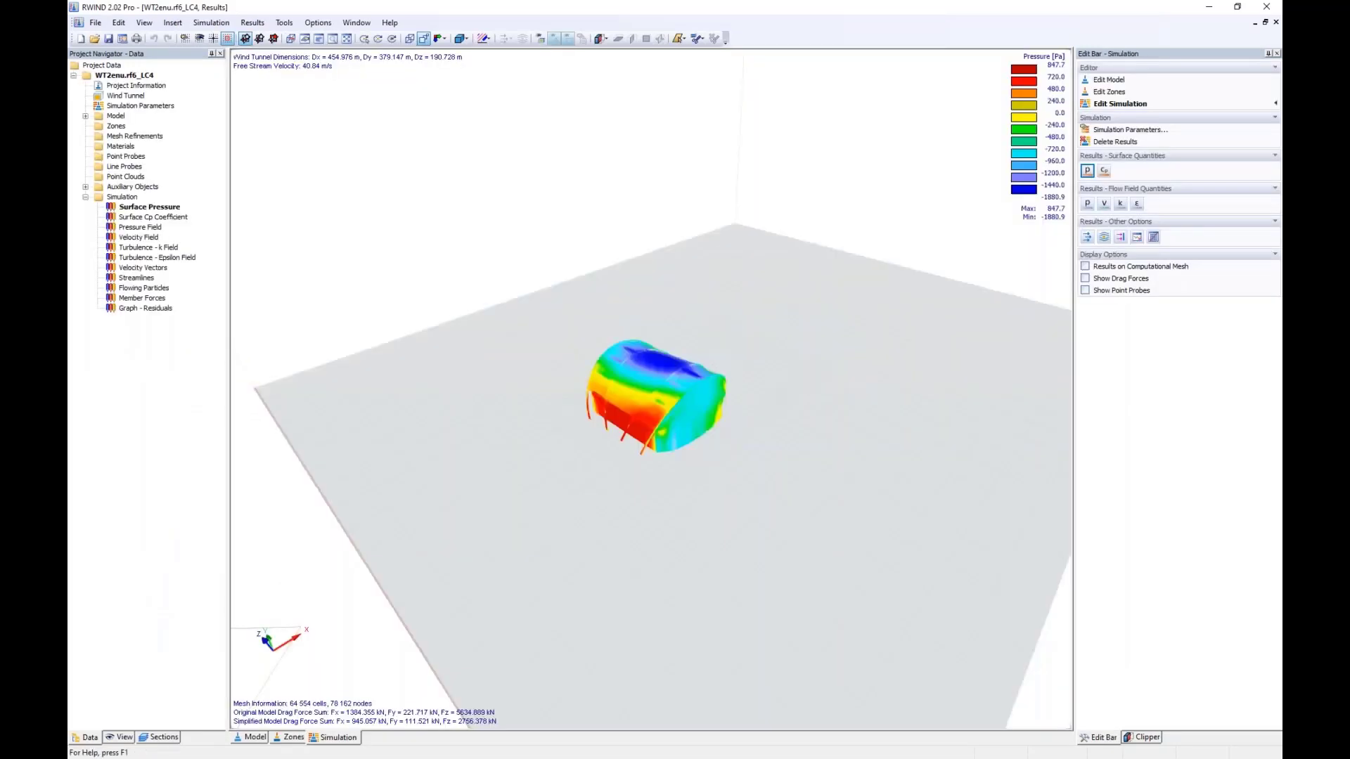
Inspect the surface pressure distribution on the membrane roof up close and from several directions
scroll(600, 422, up, 8)
scroll(623, 415, down, 10)
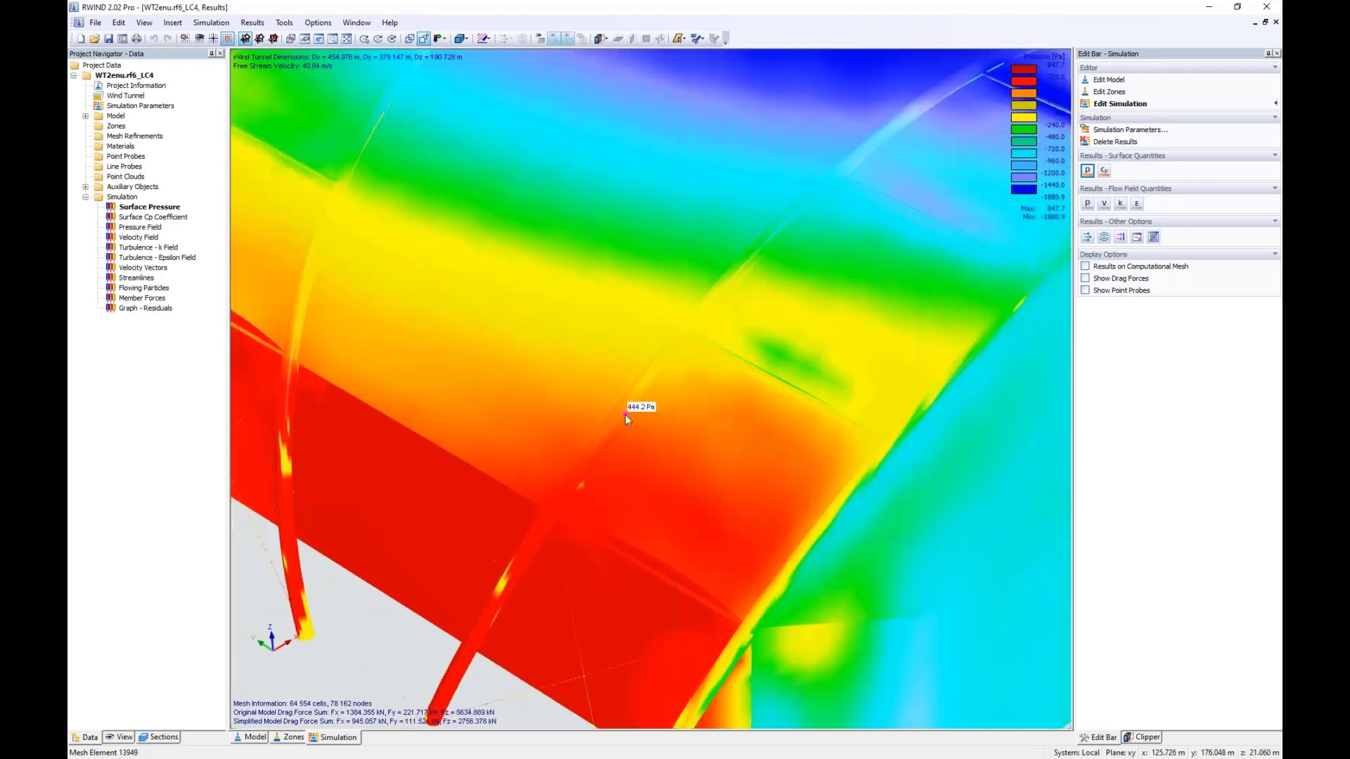
mouse_move(566, 445)
ctrl+middle_down()
mouse_move(536, 485)
mouse_move(440, 401)
mouse_move(584, 429)
ctrl+middle_up()
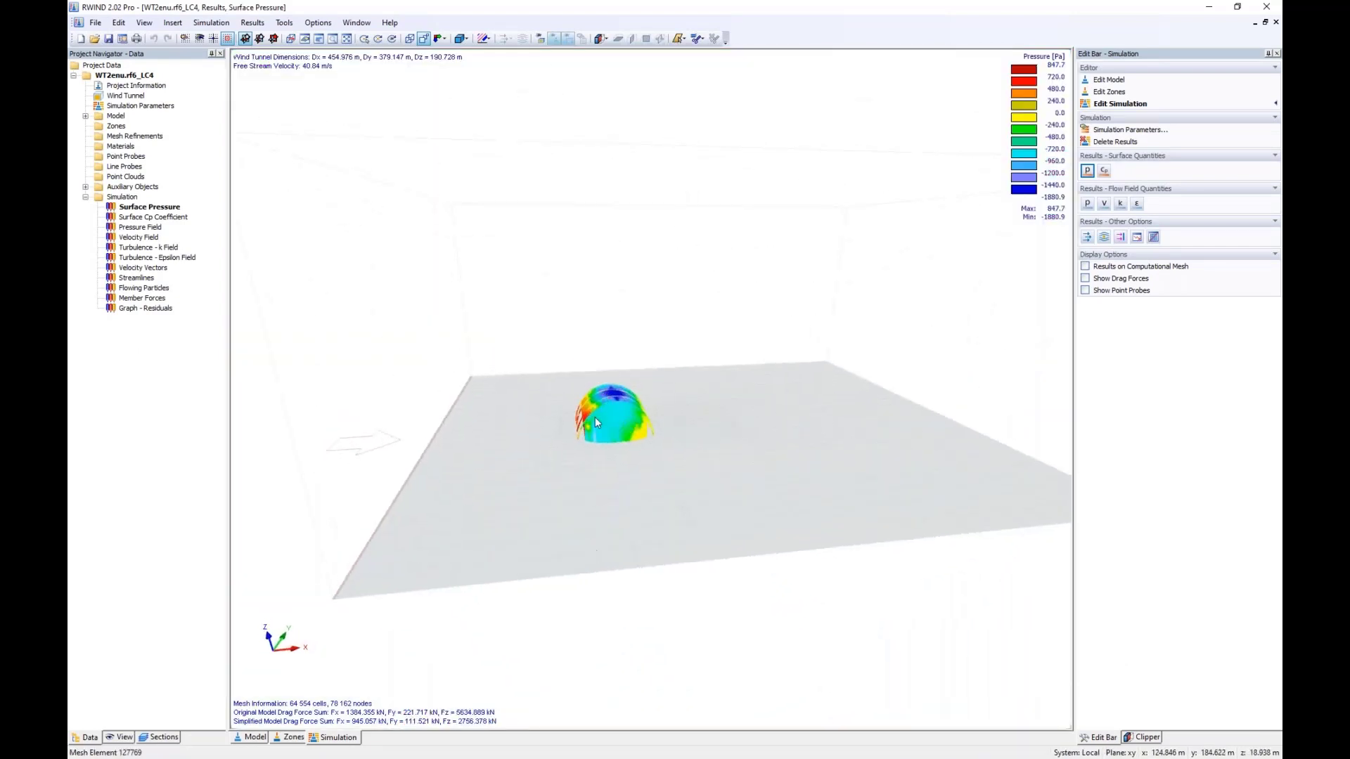
View the model inside the wind tunnel with its inflow direction, then return to the surface pressure results and compare the pressures on the roof
mouse_move(601, 433)
middle_drag(563, 490, 581, 493)
scroll(581, 493, down, 1)
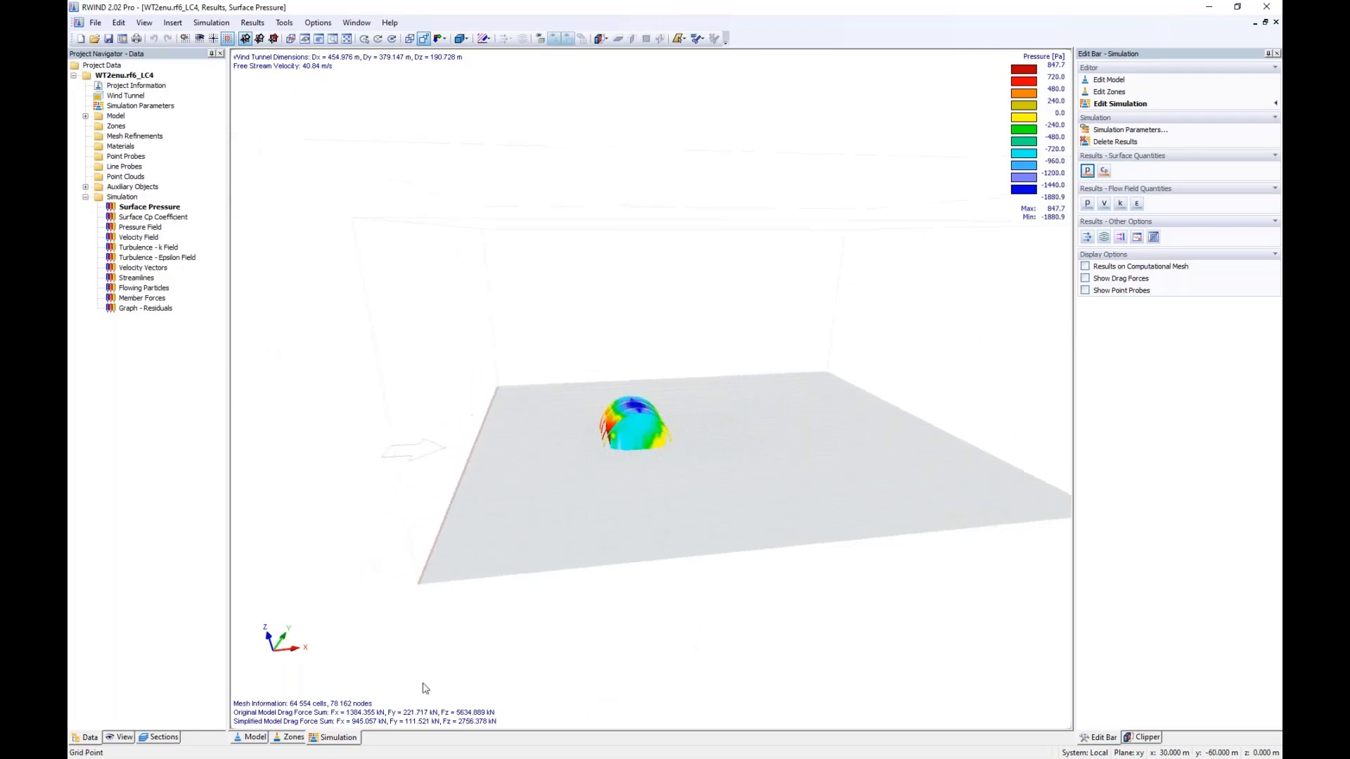
click(241, 738)
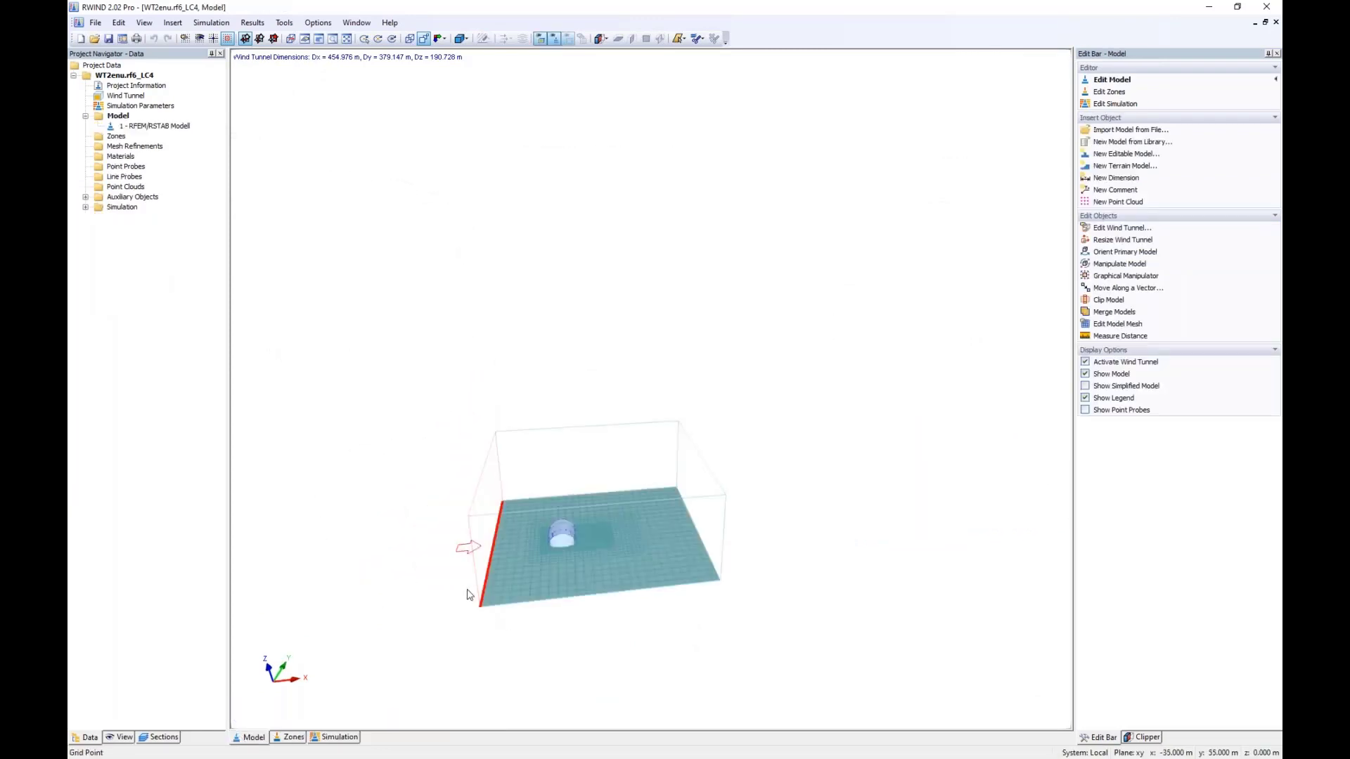
ctrl+middle_drag(469, 592, 534, 555)
scroll(565, 556, up, 1)
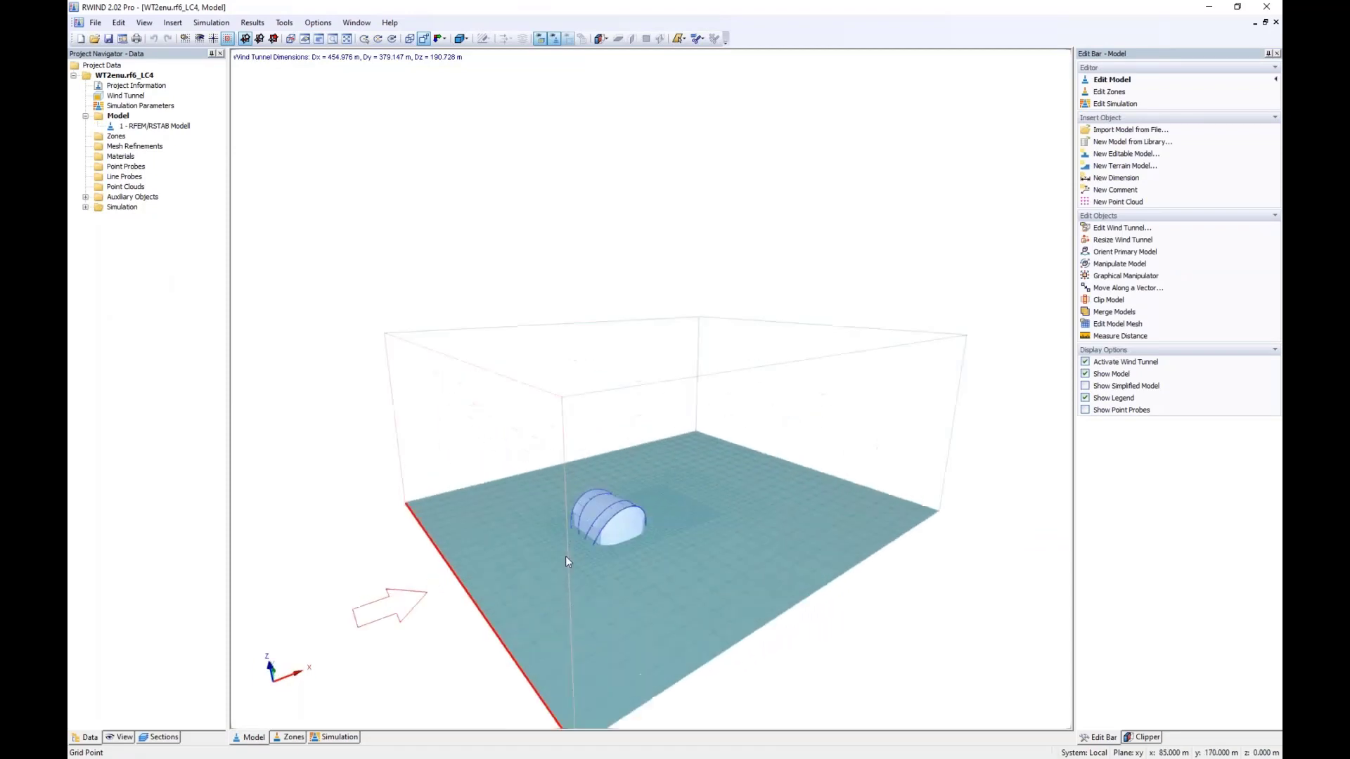
click(331, 738)
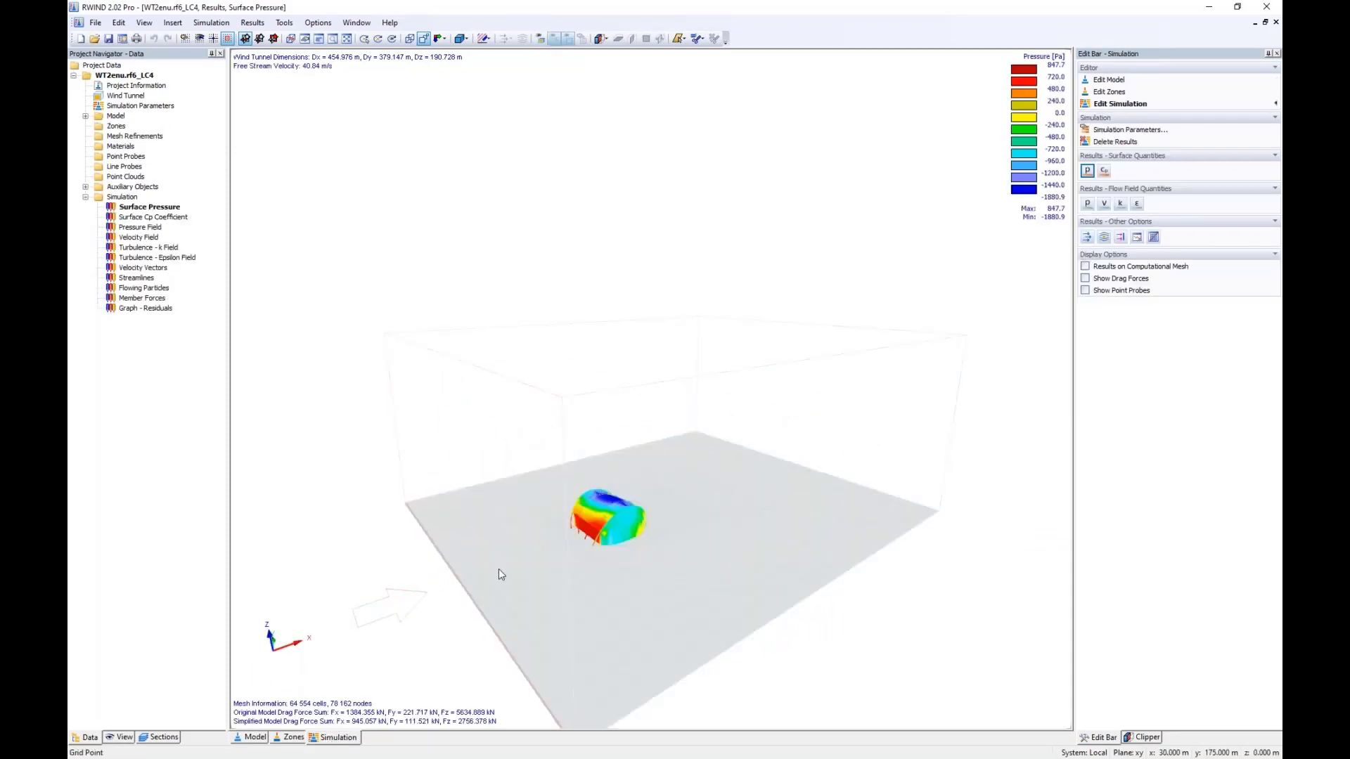
scroll(519, 563, up, 3)
middle_drag(778, 580, 747, 545)
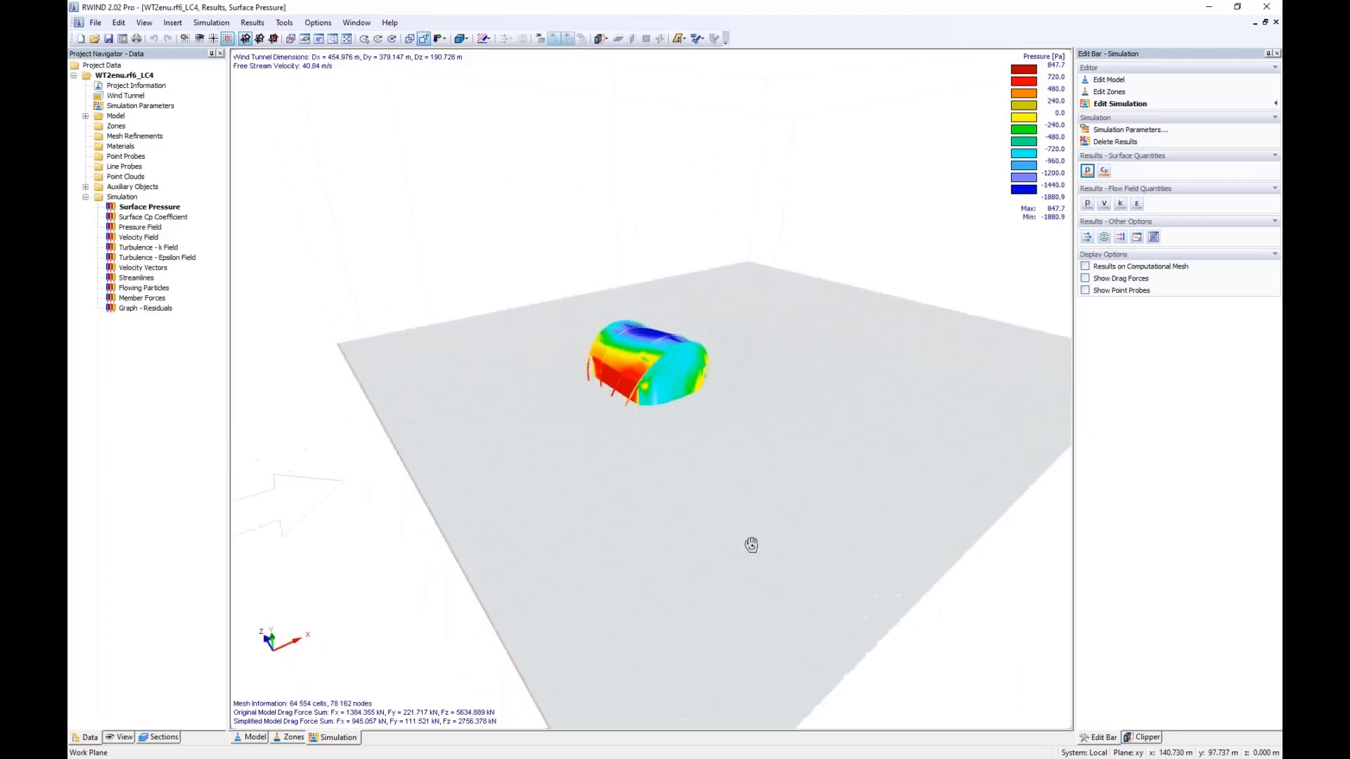
Display the pressure field around the roof, then switch to the velocity field and lower its slicer plane slightly toward the ground
click(1086, 204)
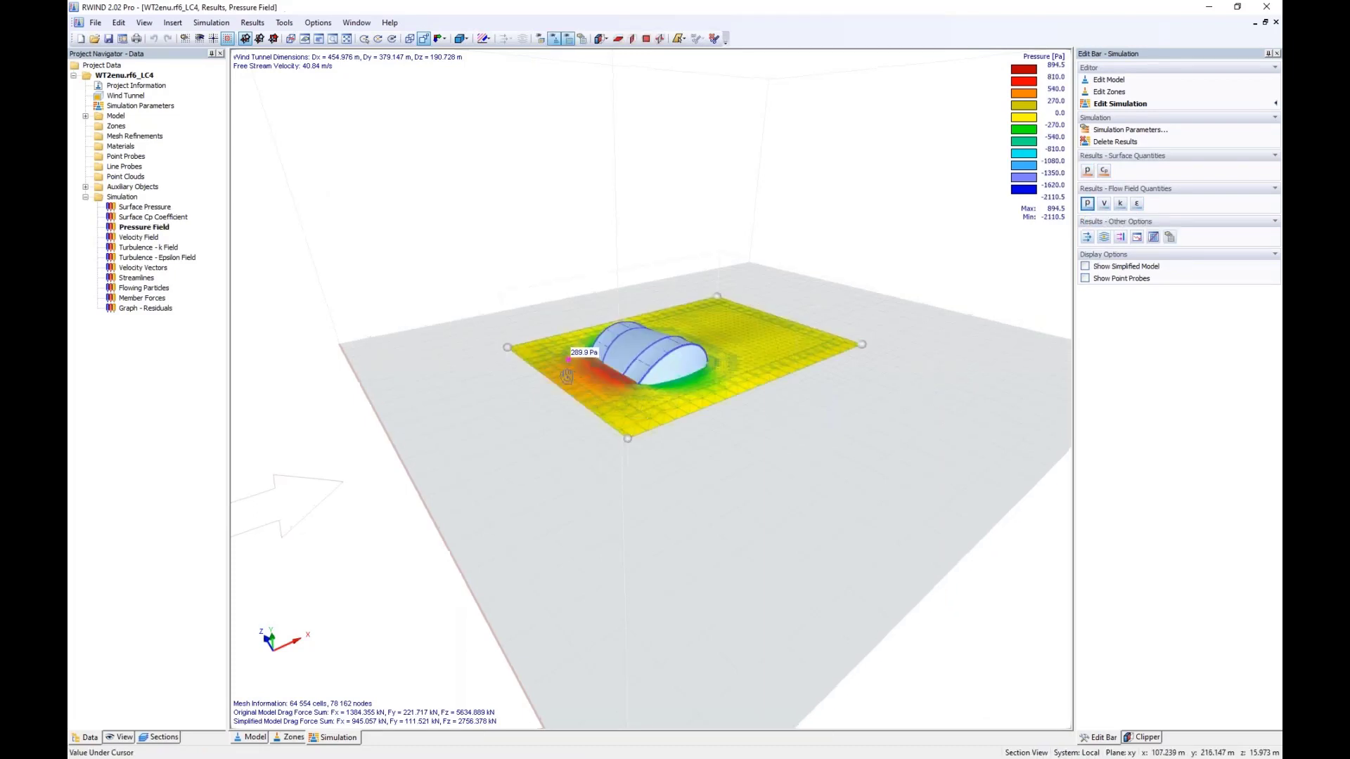
ctrl+middle_drag(573, 353, 594, 517)
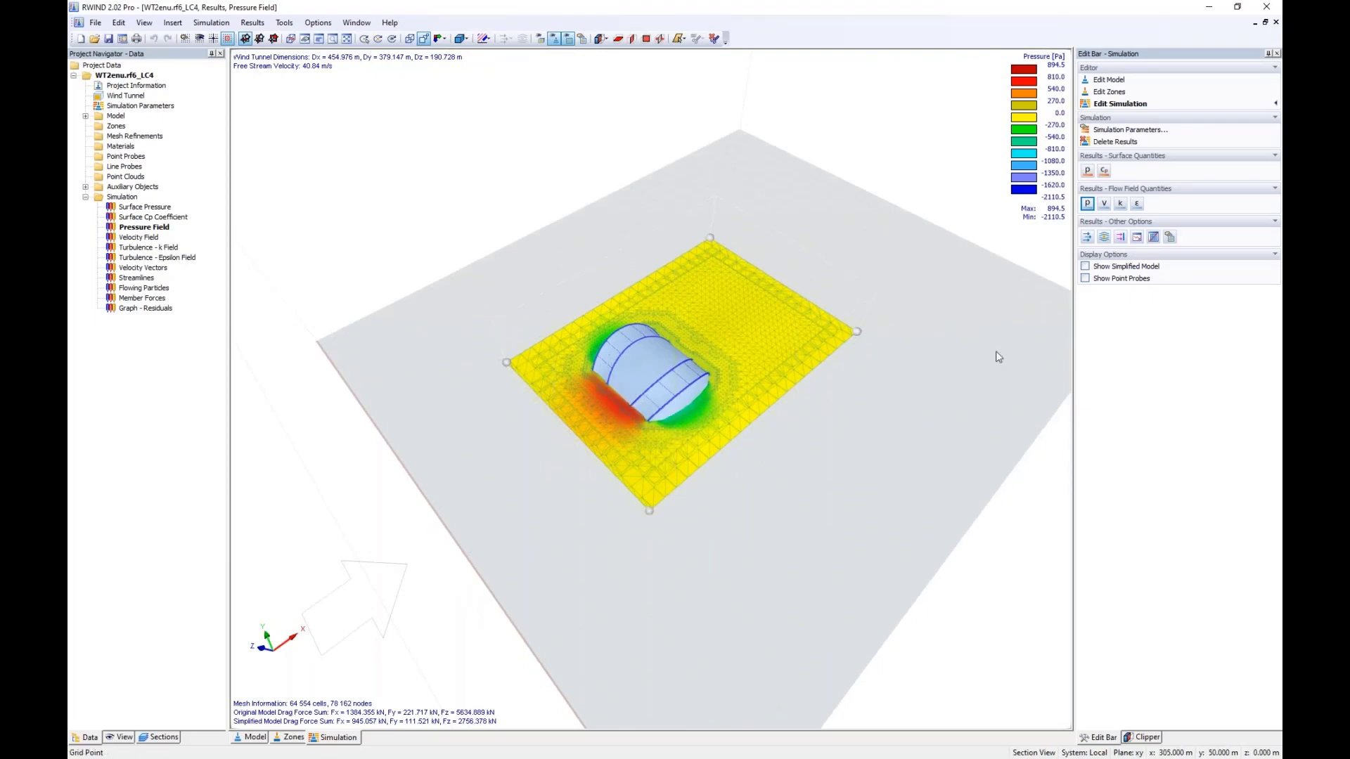
click(1104, 203)
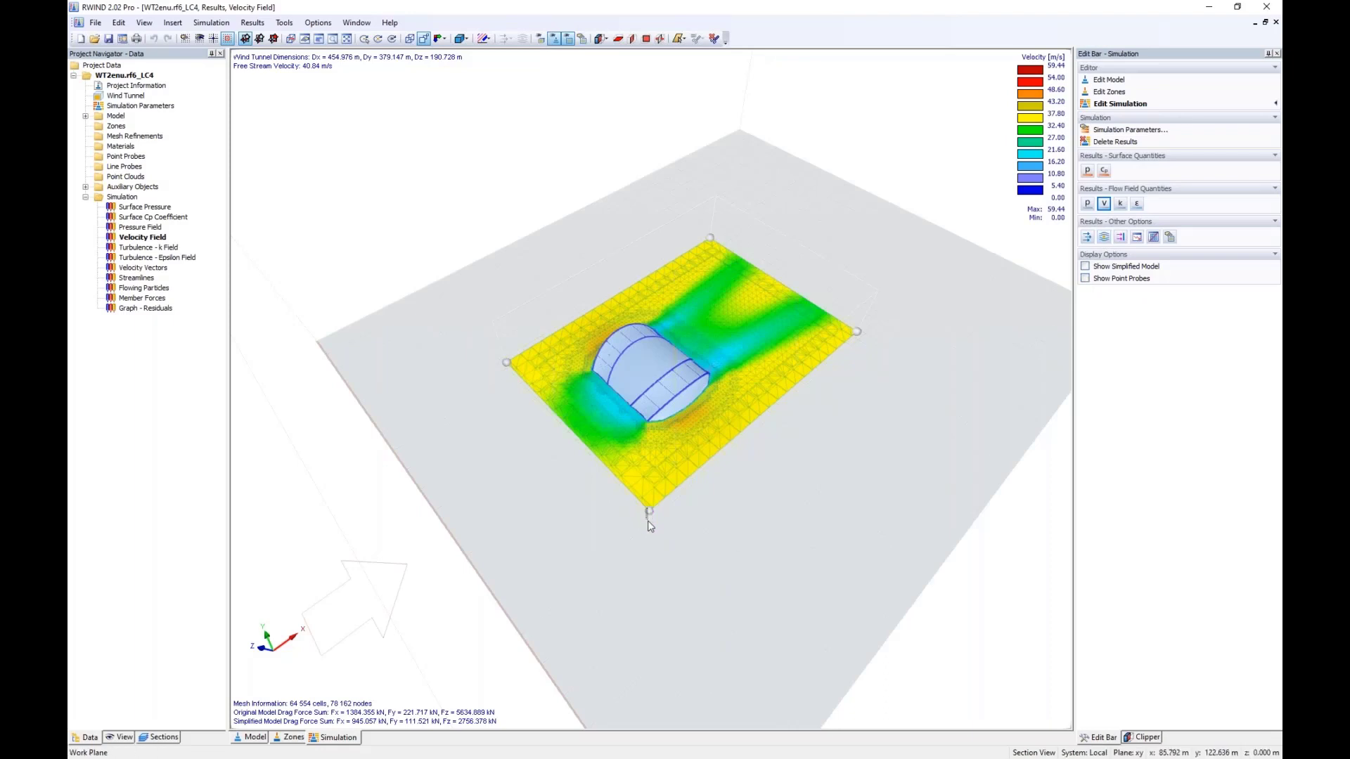
scroll(616, 495, up, 3)
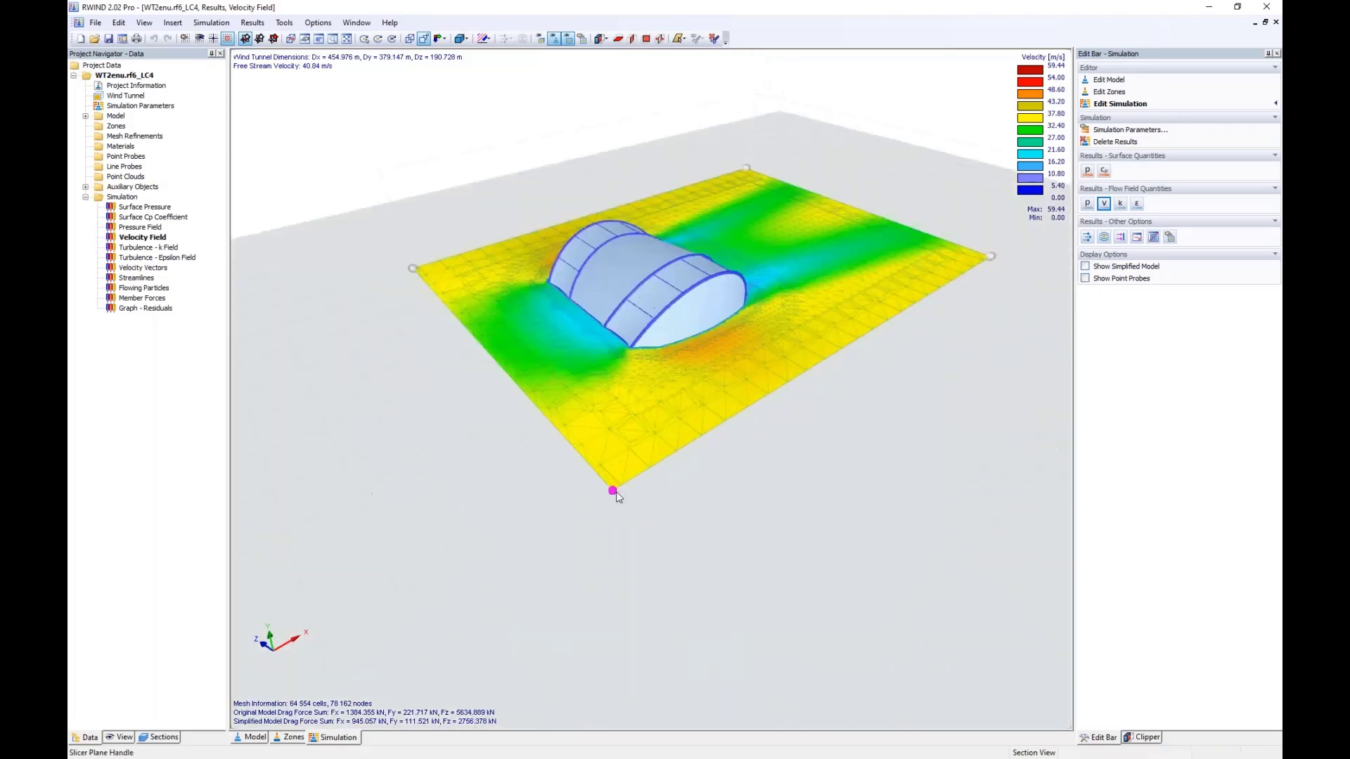
drag(614, 495, 615, 506)
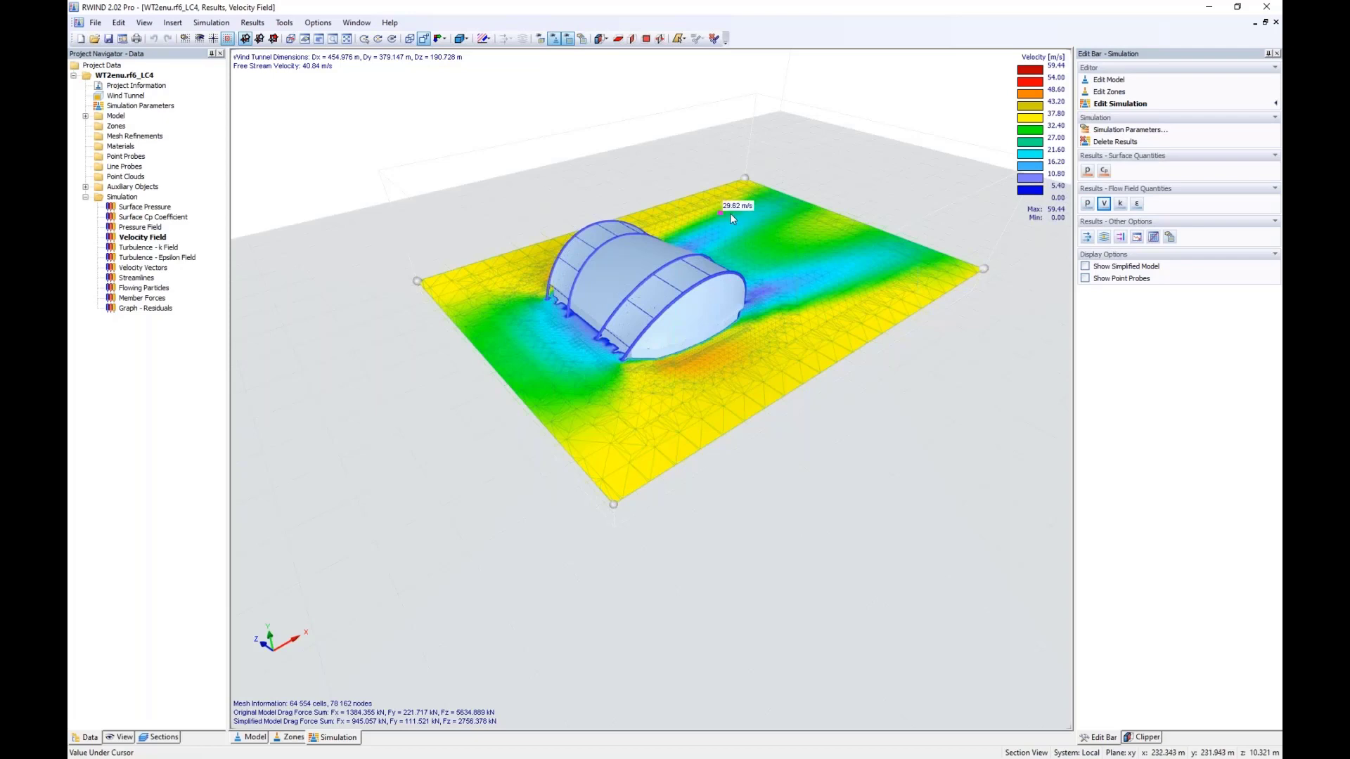
Display the velocity vectors around the roof and inspect them in plan view
click(1087, 237)
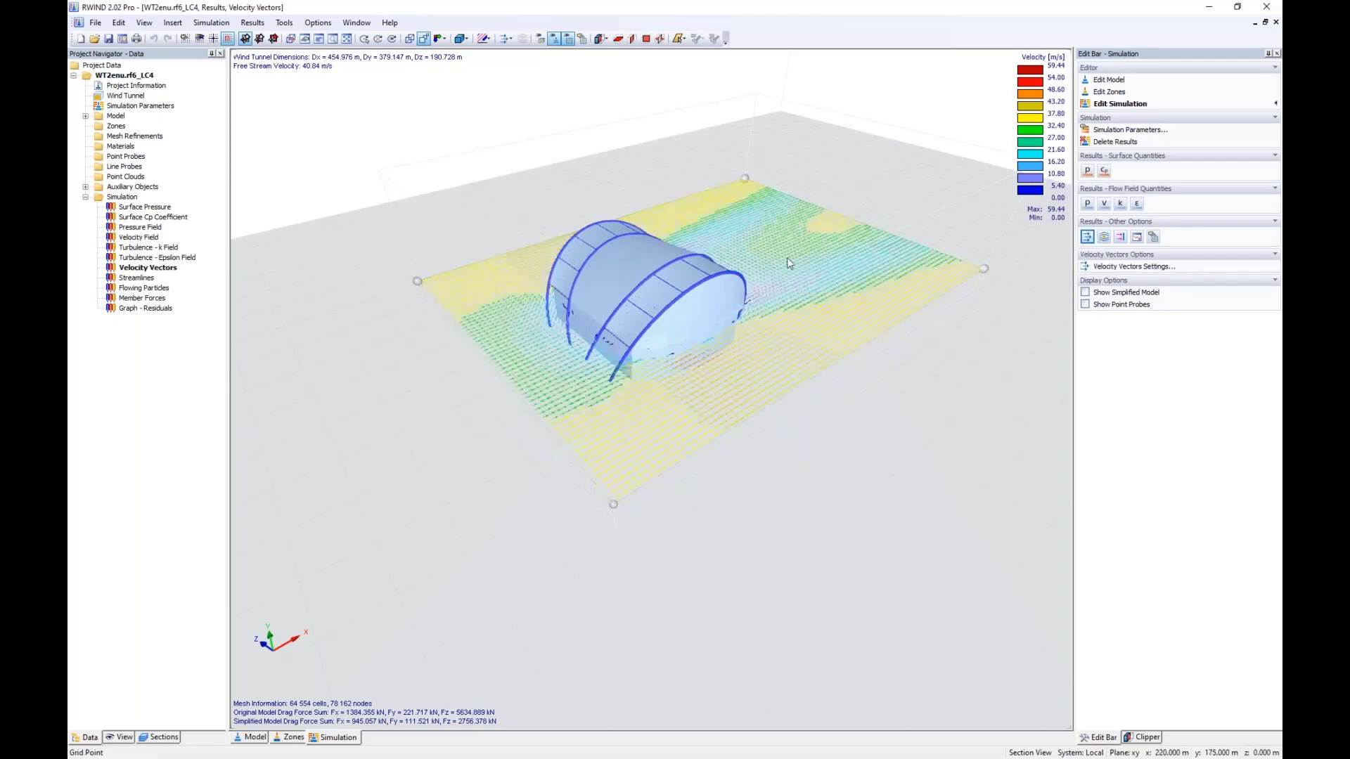
click(441, 38)
click(479, 96)
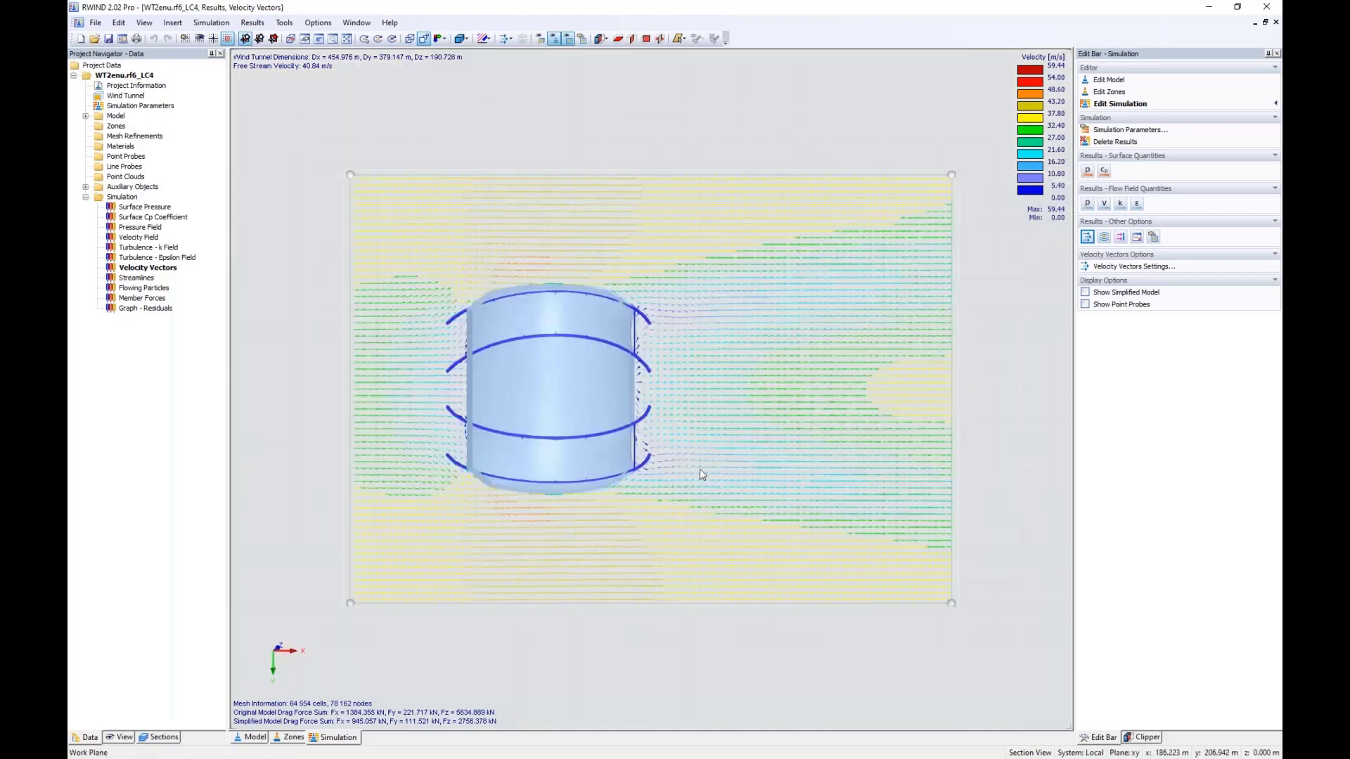
scroll(625, 492, up, 5)
scroll(622, 486, down, 2)
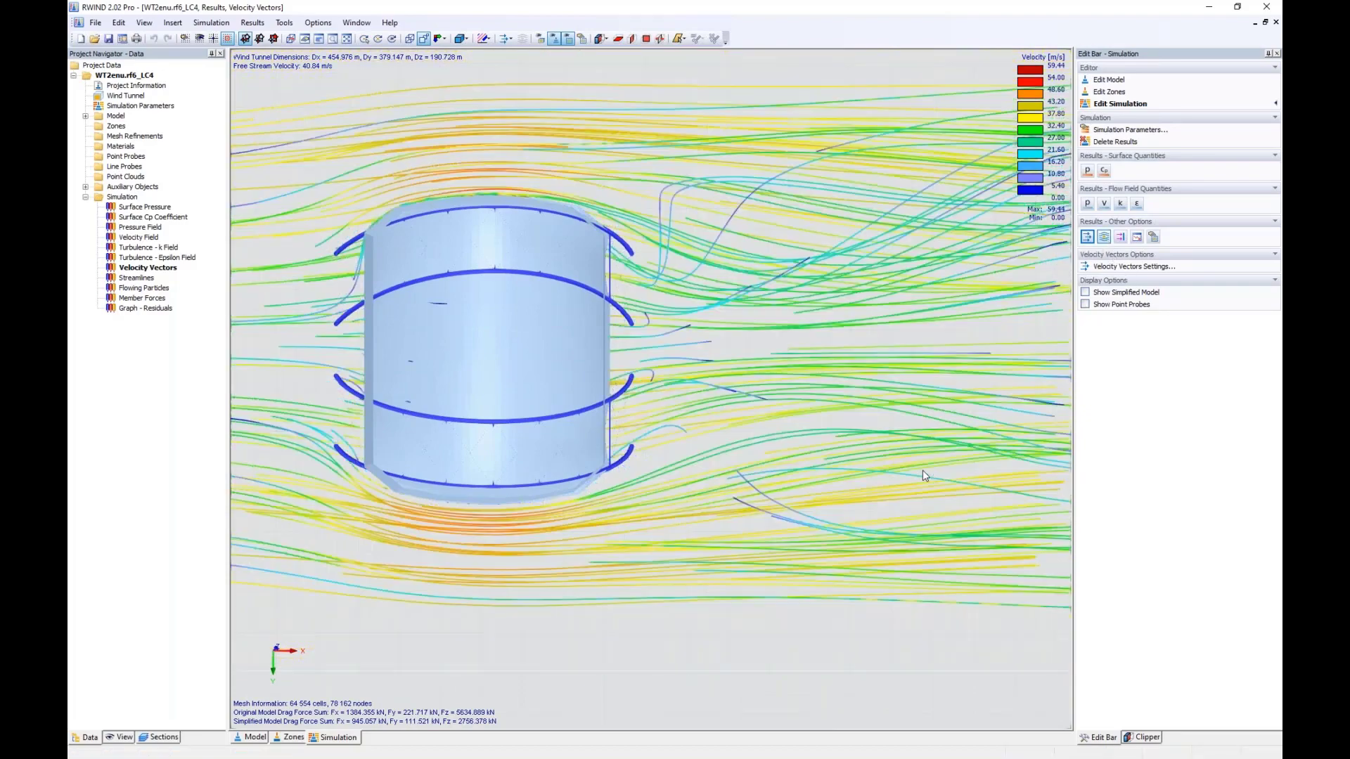
Inspect the streamlines around the roof in a 3D view, run the flow animation, and switch the animation off again
scroll(881, 473, down, 2)
ctrl+middle_drag(668, 520, 637, 609)
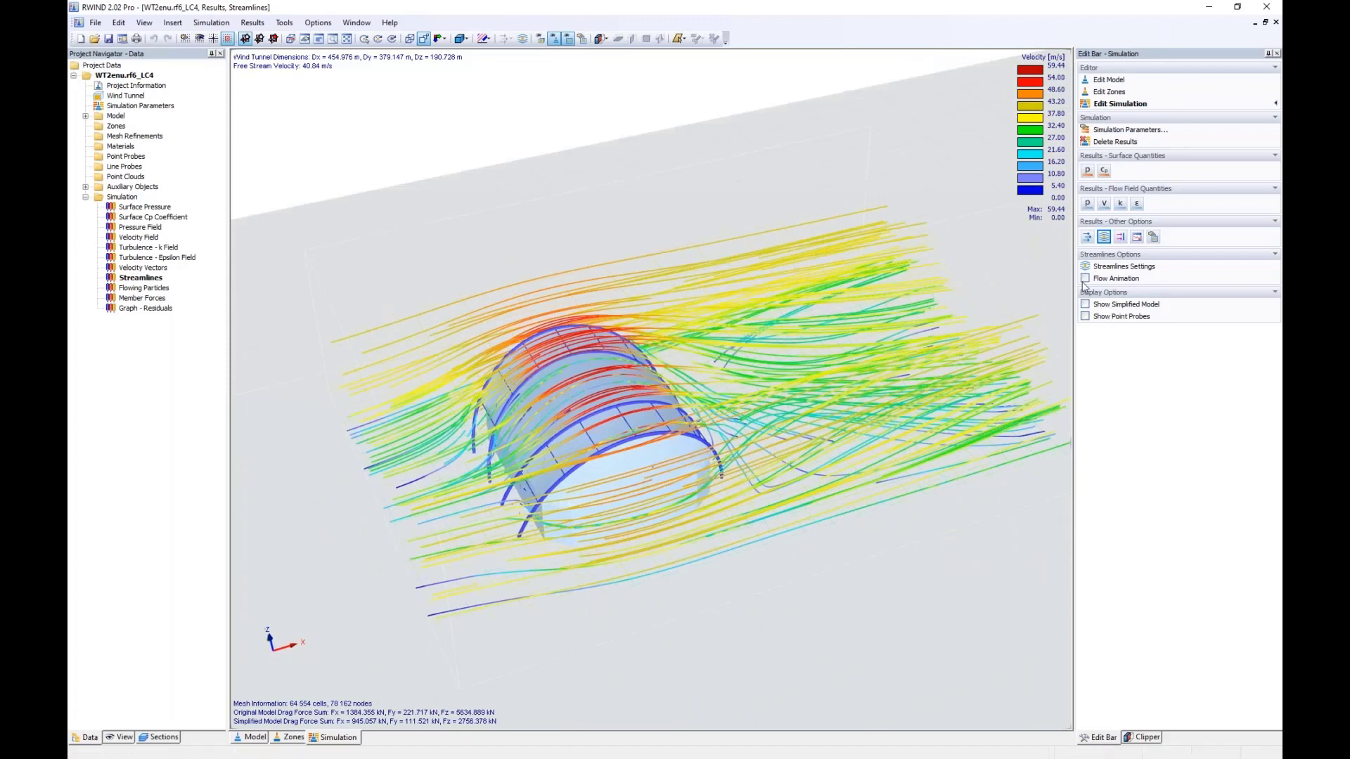
click(1086, 278)
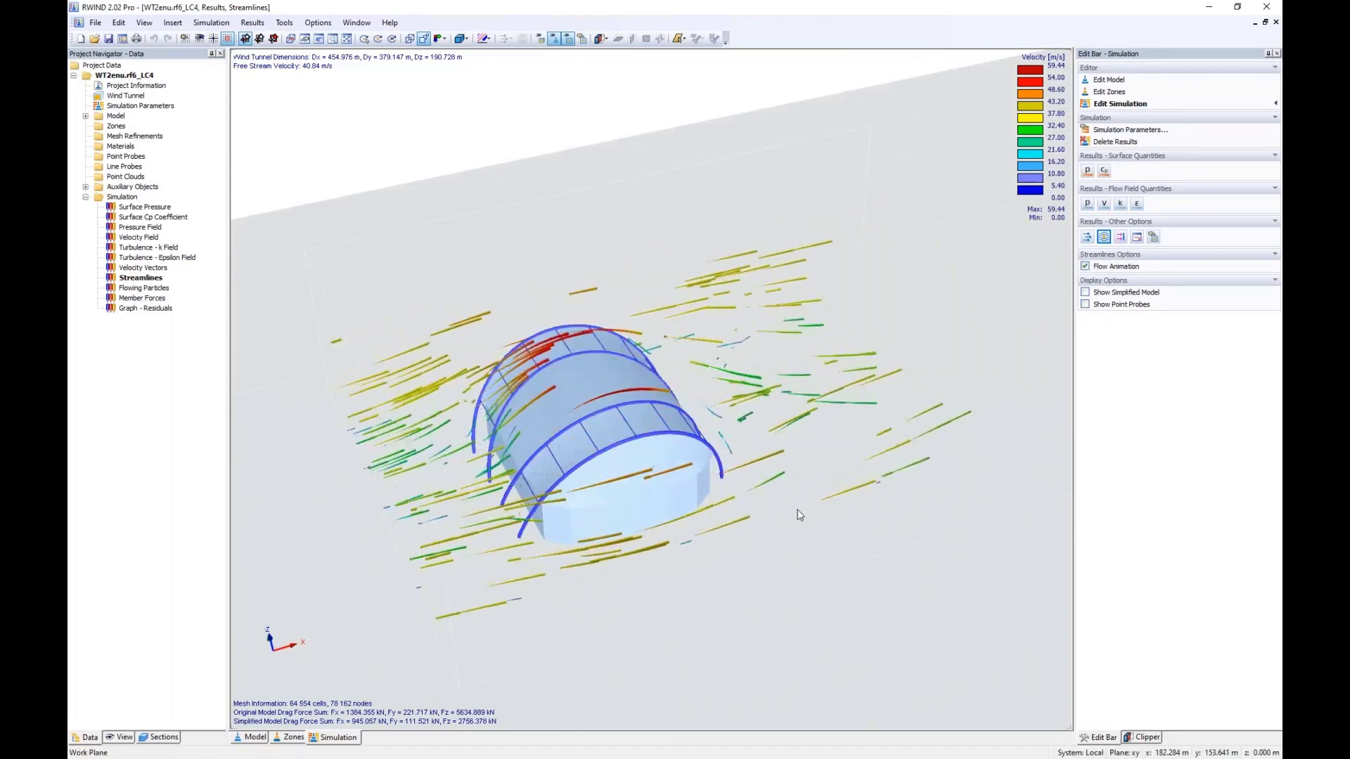
ctrl+middle_drag(799, 515, 1034, 400)
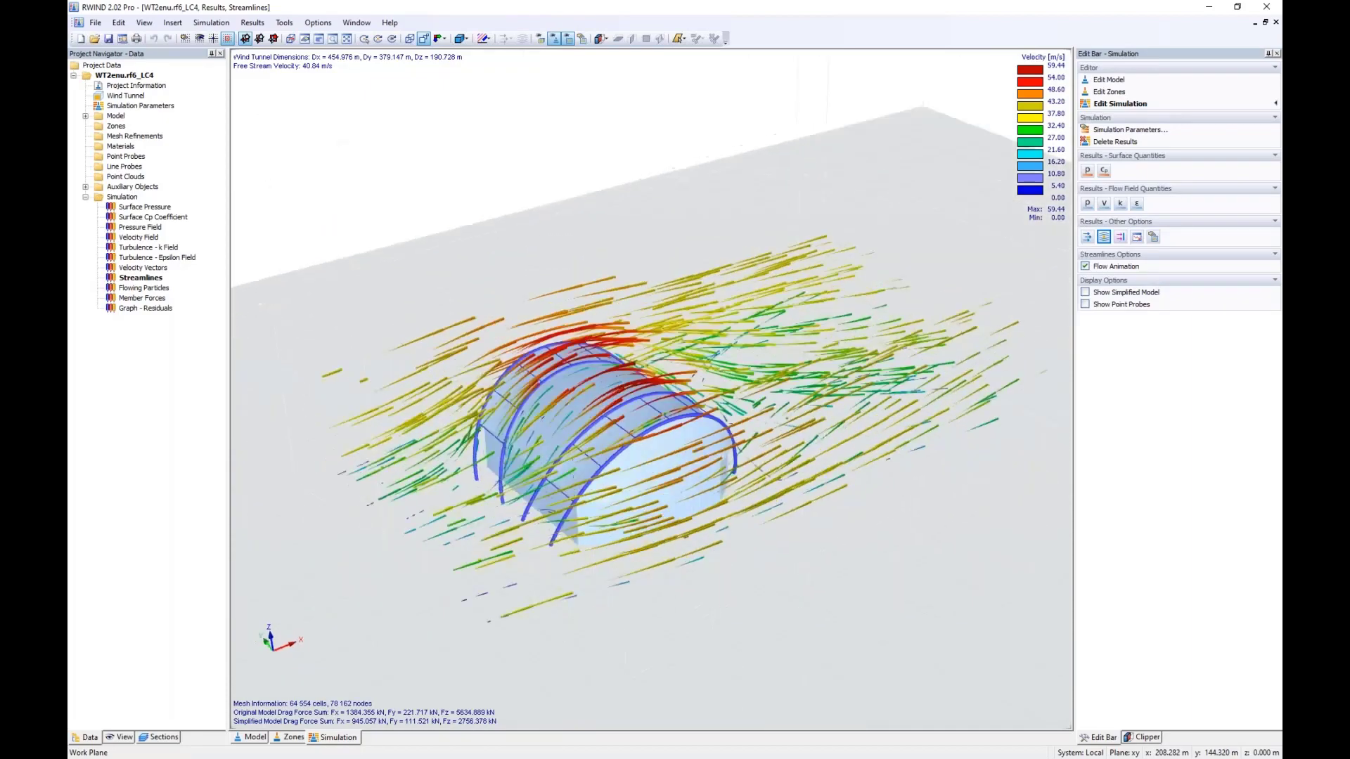
click(1085, 267)
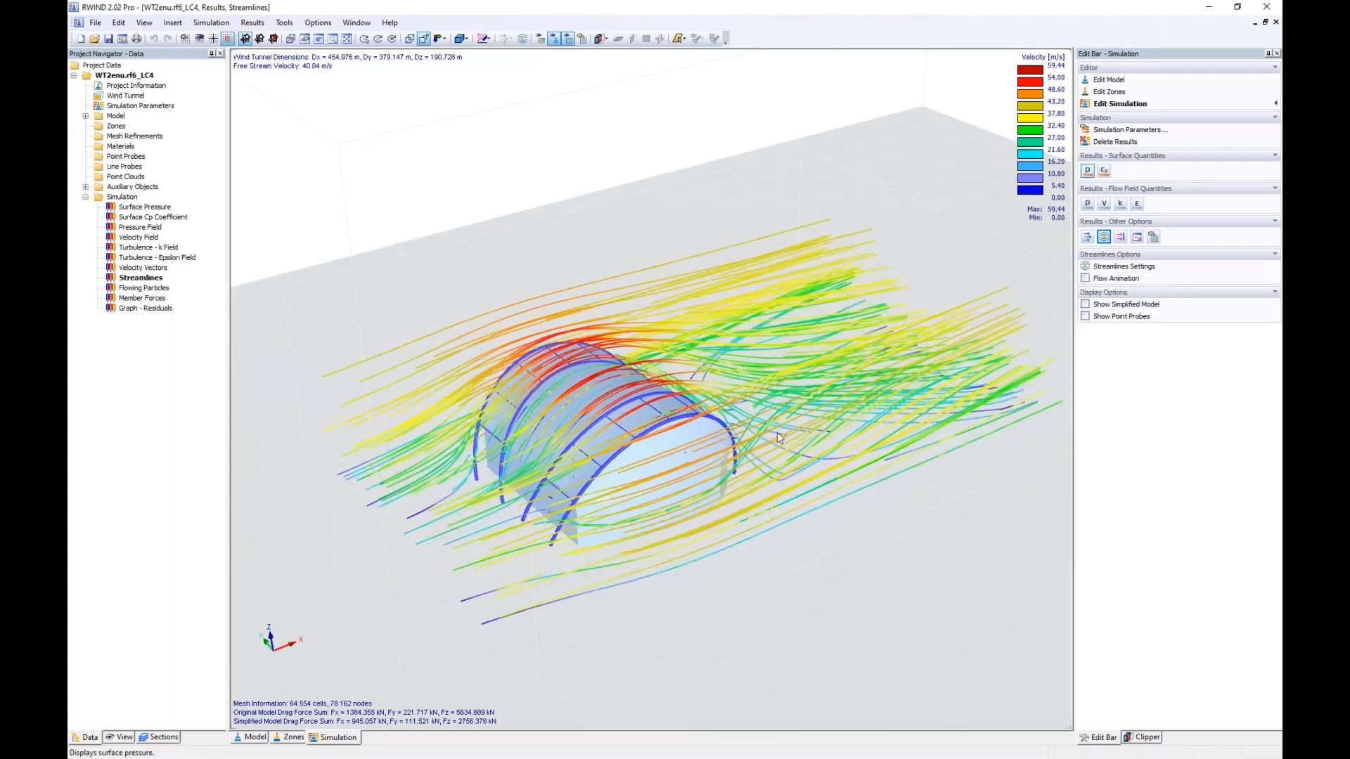
Recheck the surface pressure on the roof up close, then close RWIND and cancel the load case dialog in RFEM
scroll(509, 549, up, 3)
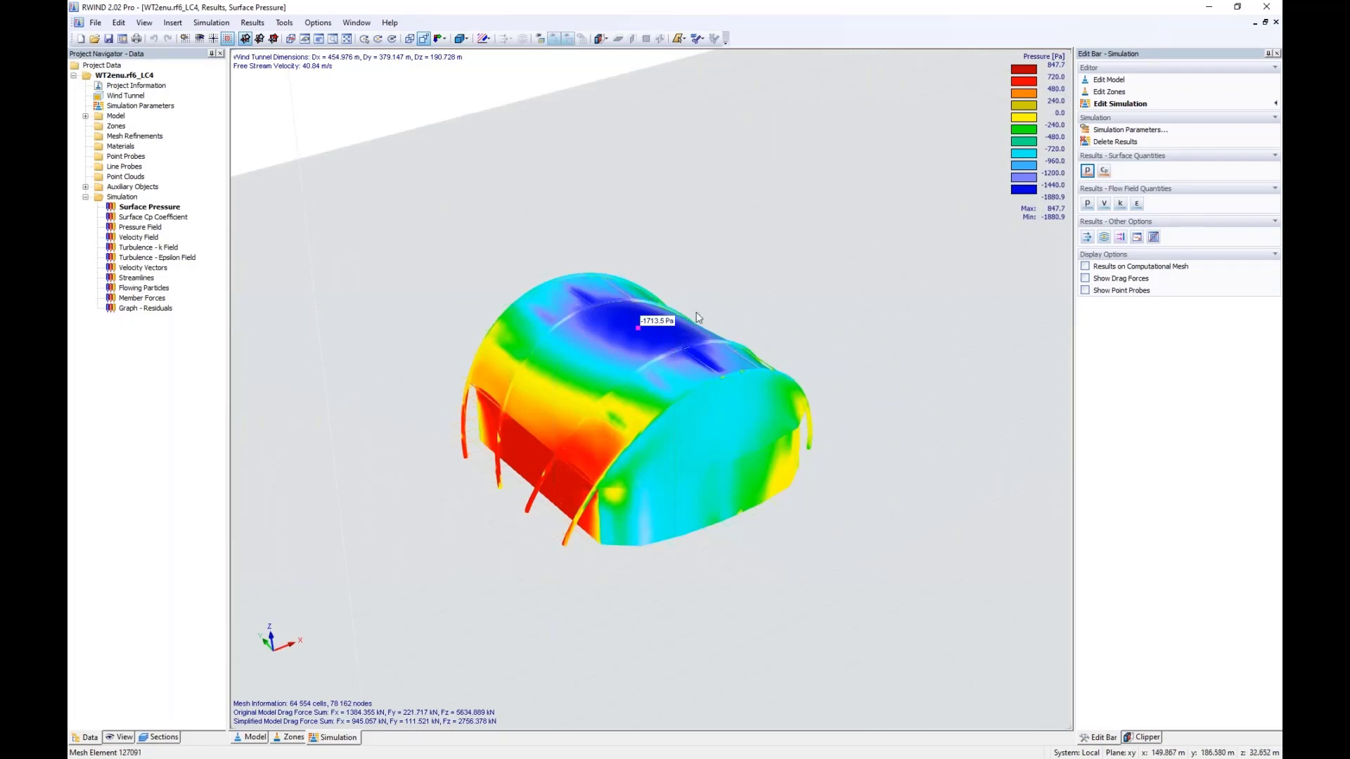
click(1266, 6)
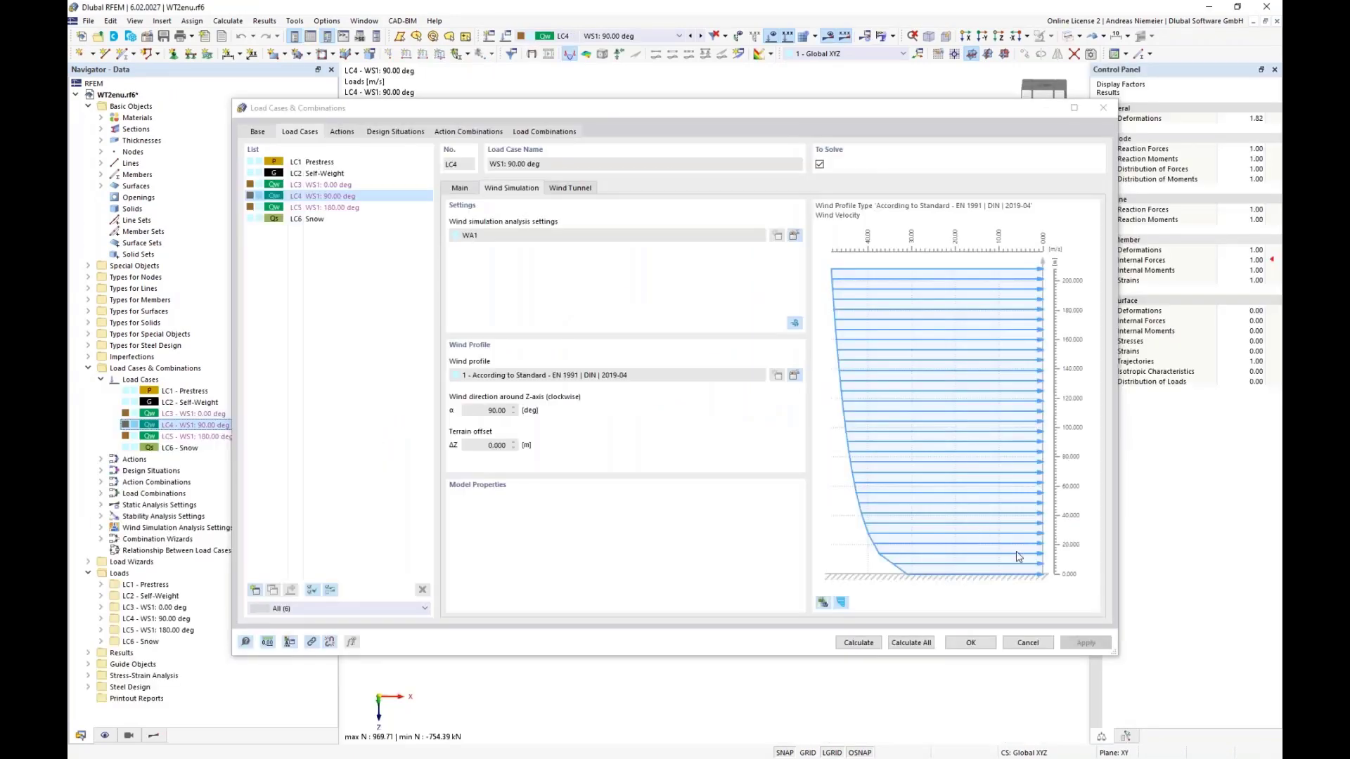
click(1027, 642)
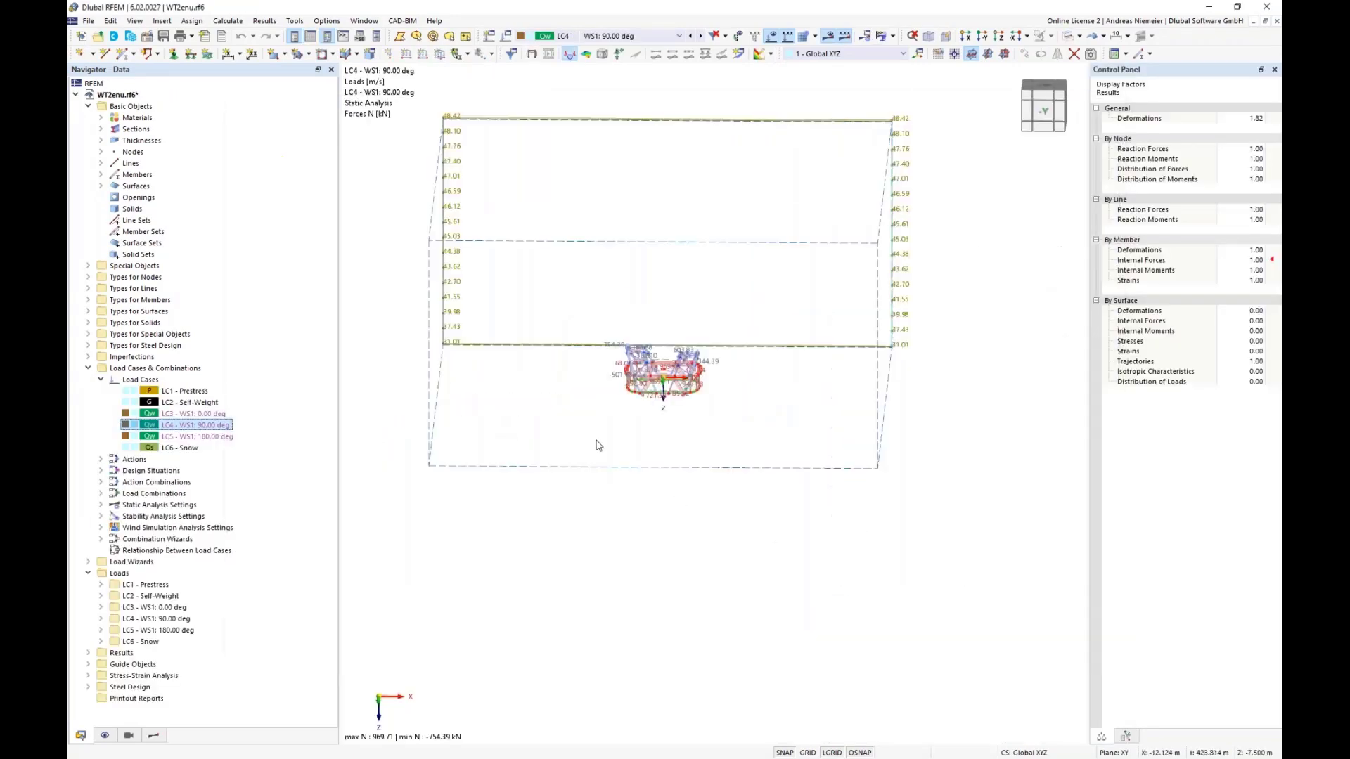
Display the global deformations |u| of load case LC4 and inspect the deformed membrane roof up close
scroll(594, 443, up, 3)
ctrl+middle_drag(568, 415, 766, 413)
click(155, 736)
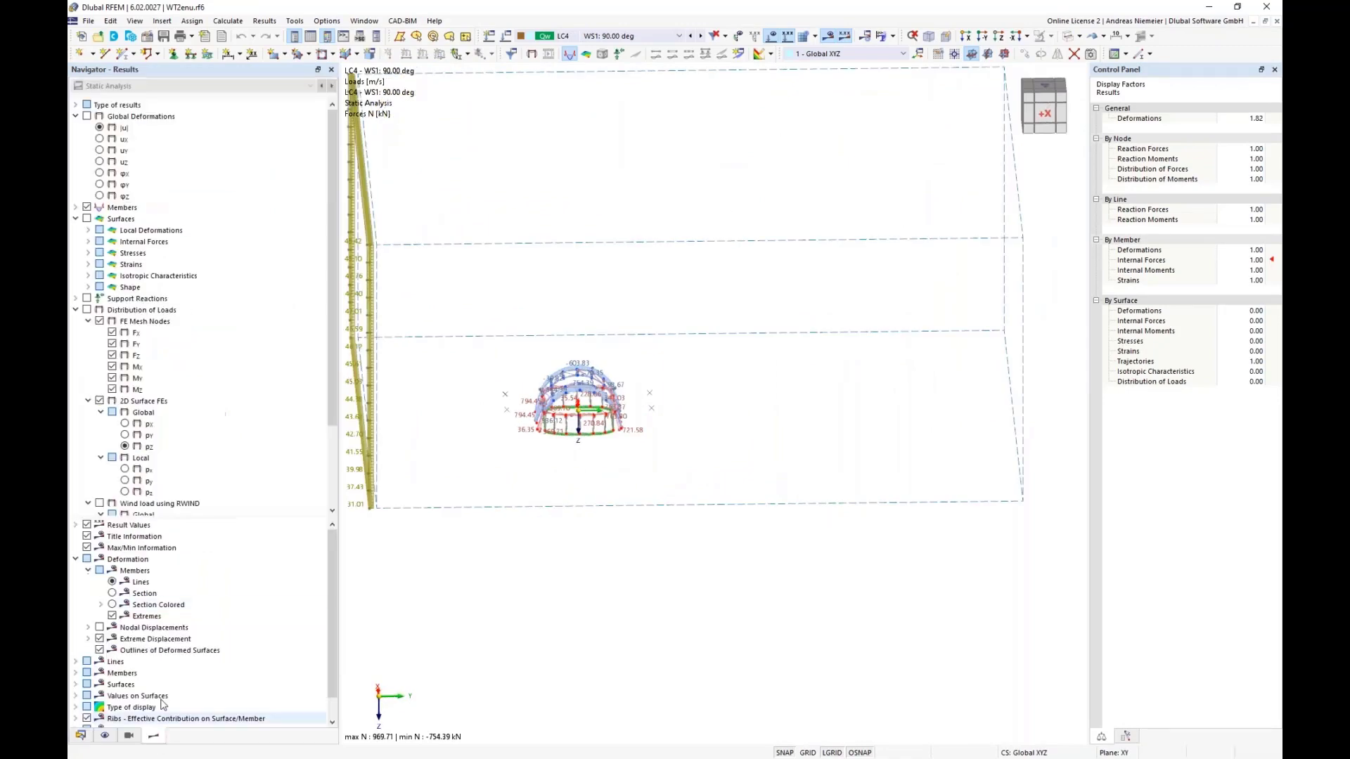
click(86, 116)
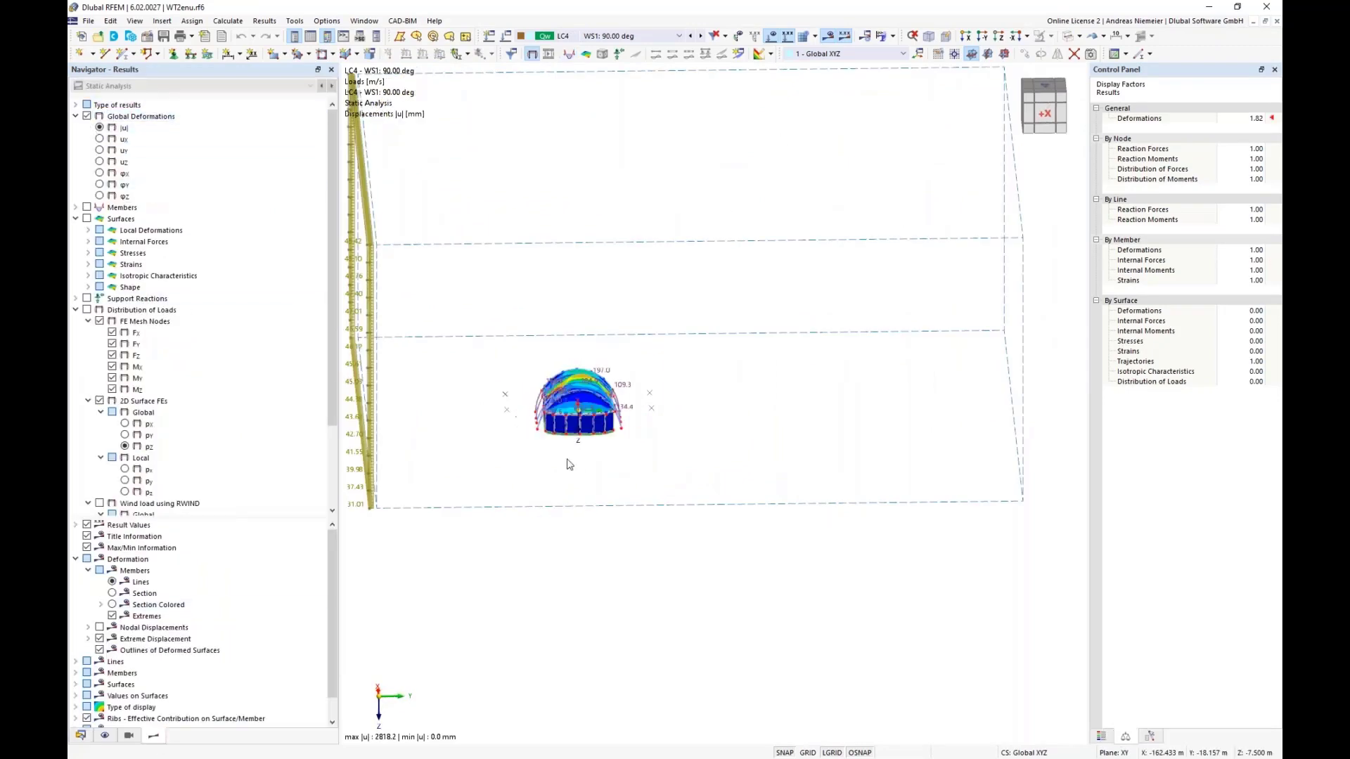
ctrl+middle_drag(485, 431, 617, 453)
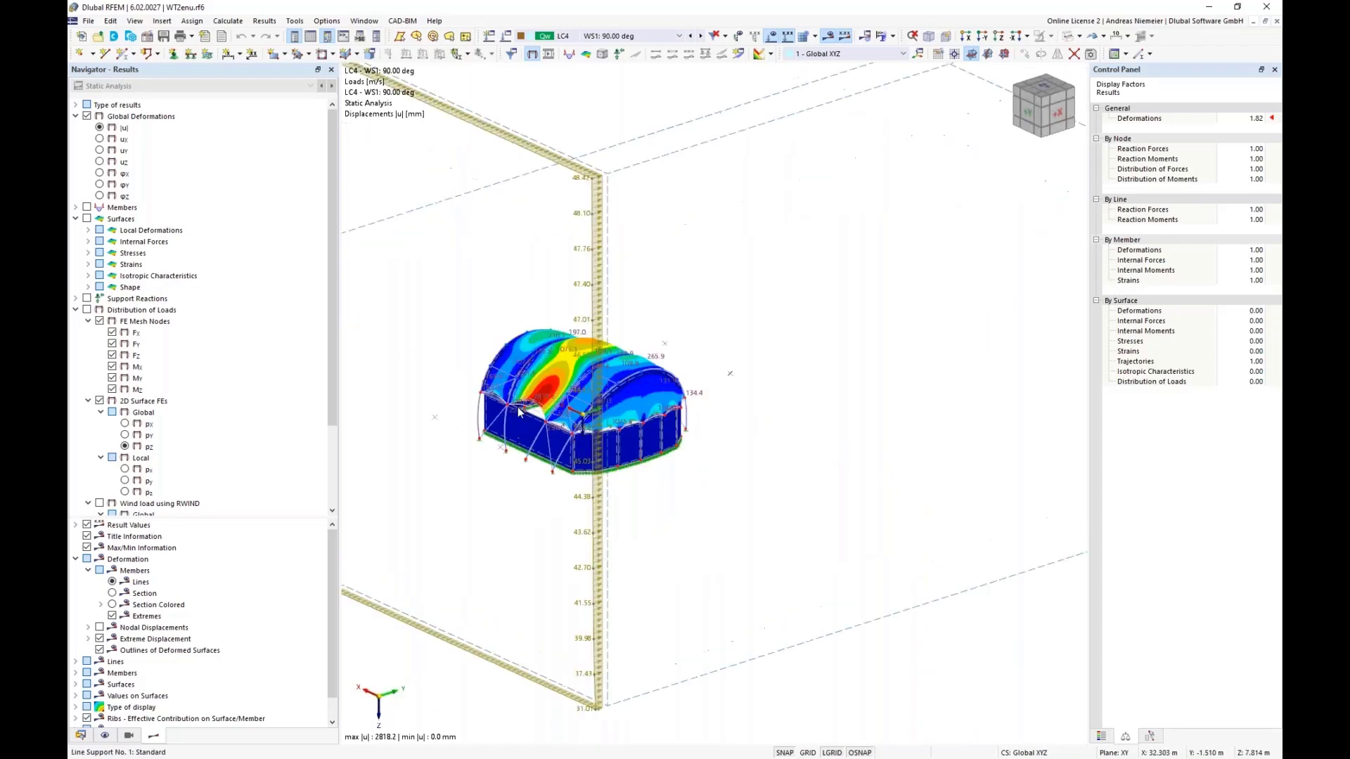
scroll(517, 410, up, 3)
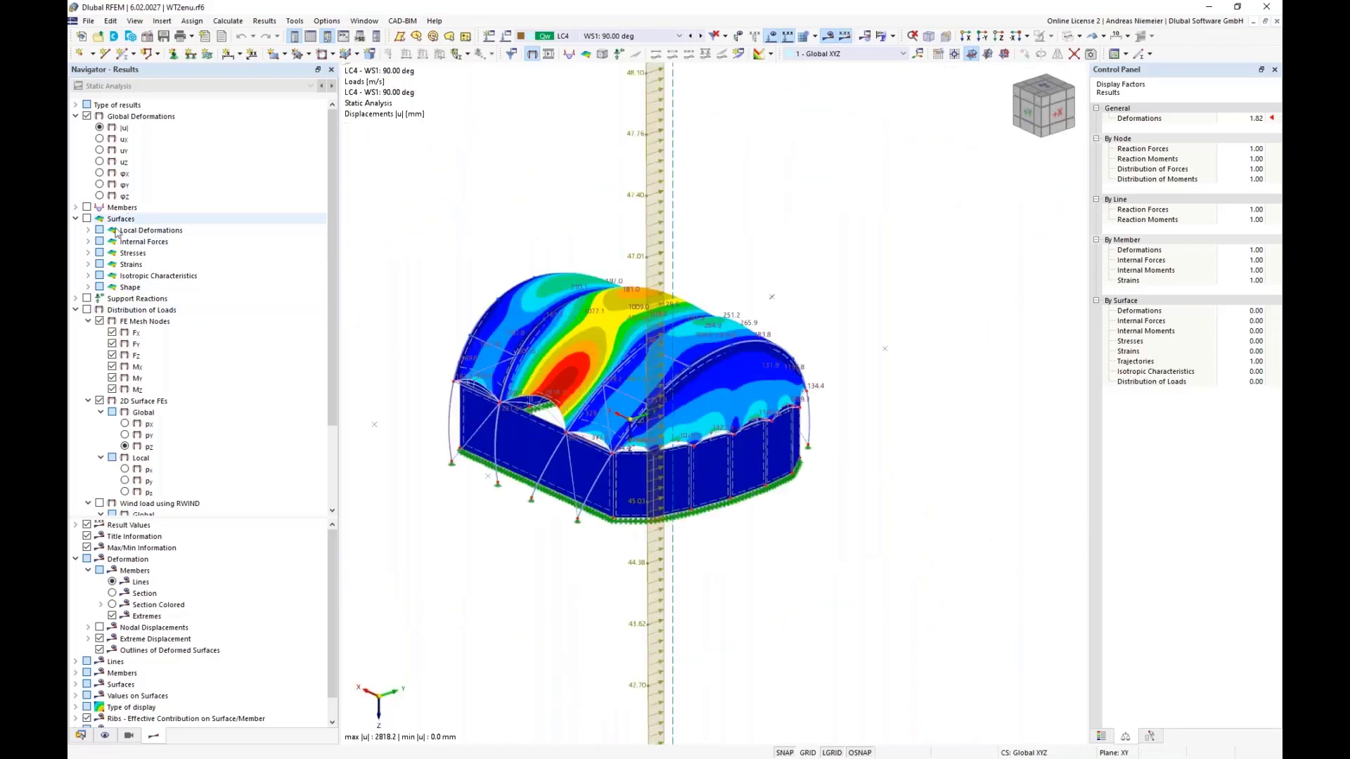
Display the member axial forces N without loads for design situation DS1 (ULS (STR/GEO) - Permanent and transient - Eq. 6.10)
click(87, 208)
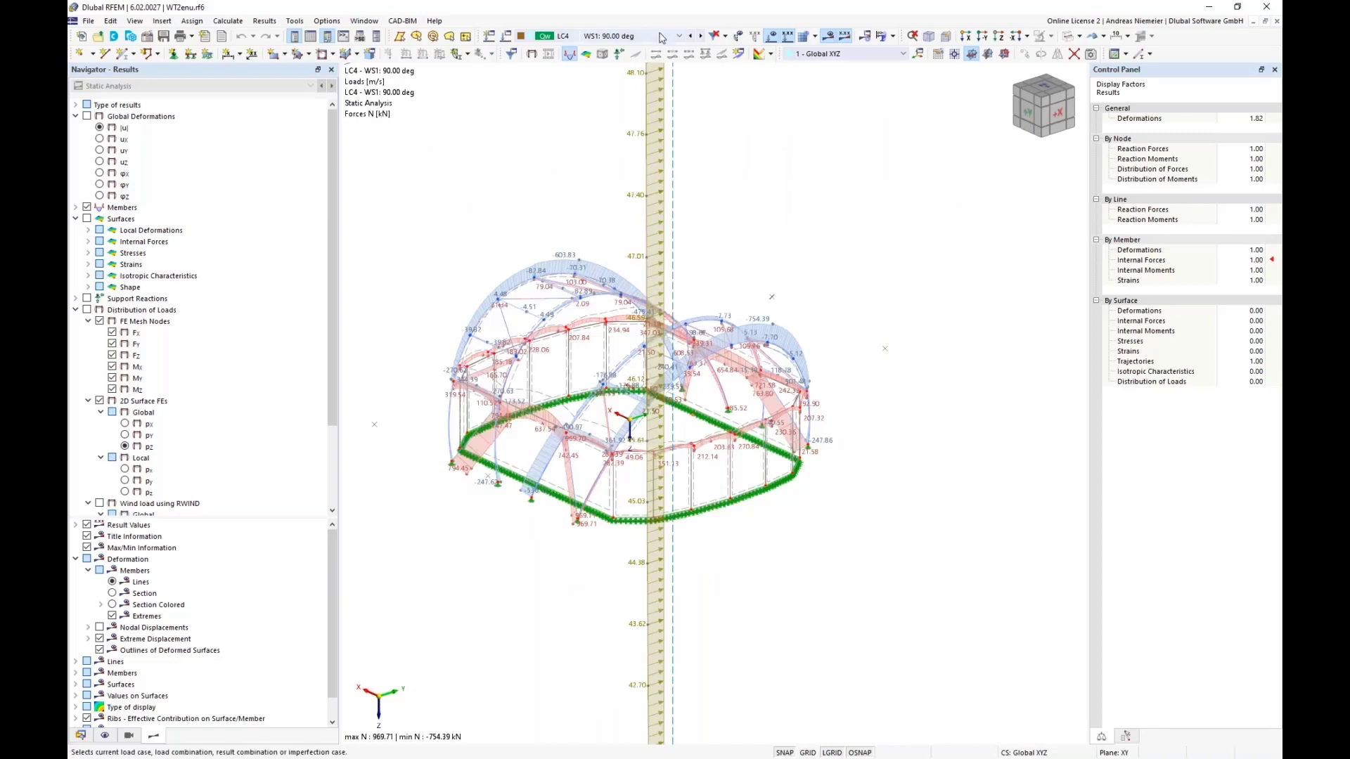
click(772, 37)
click(633, 36)
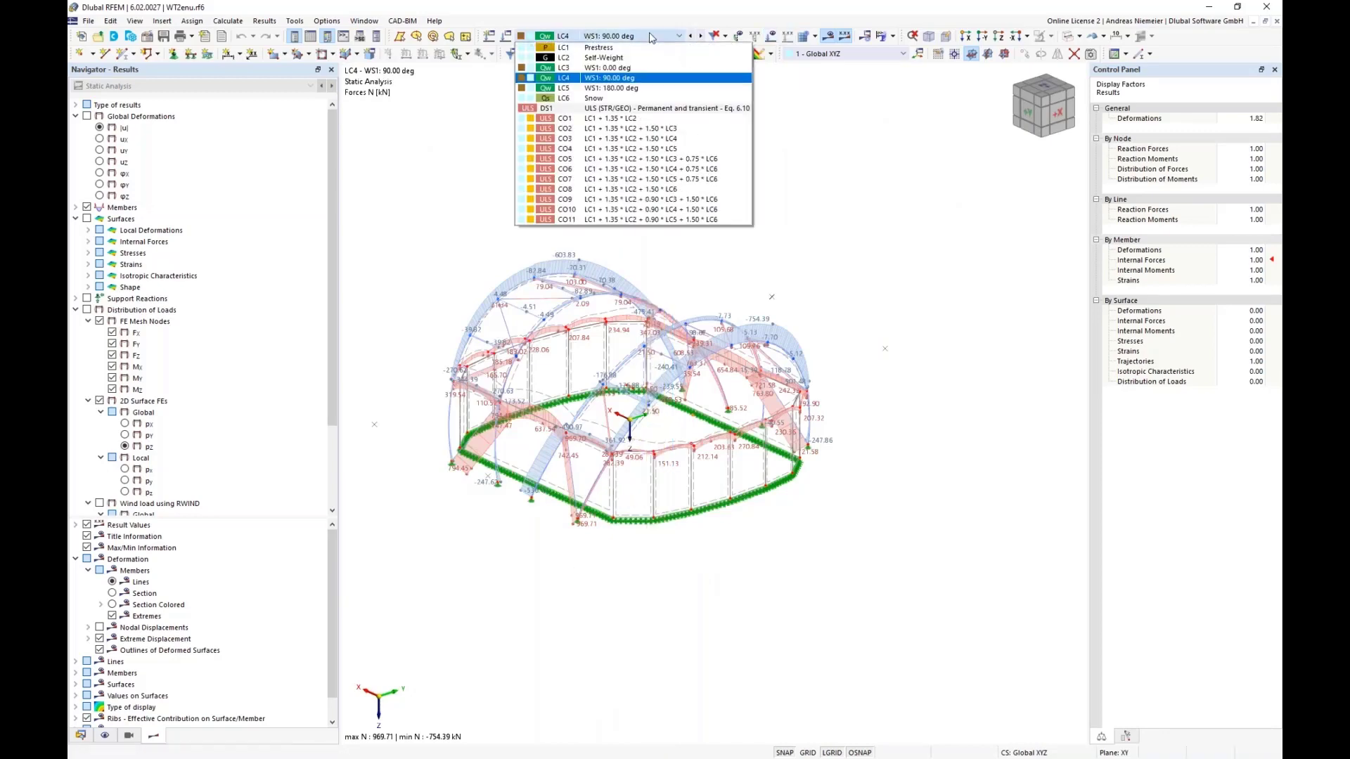
click(561, 108)
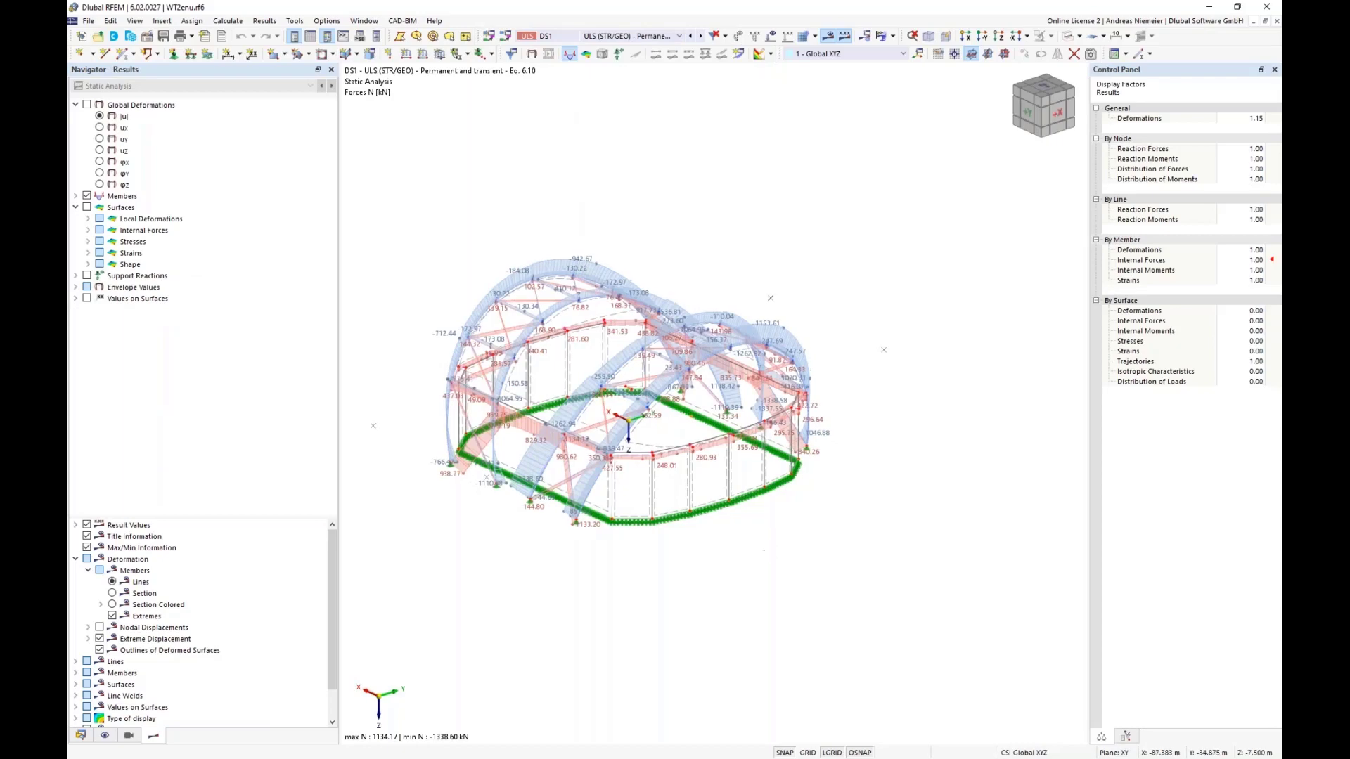
ctrl+middle_drag(771, 555, 477, 536)
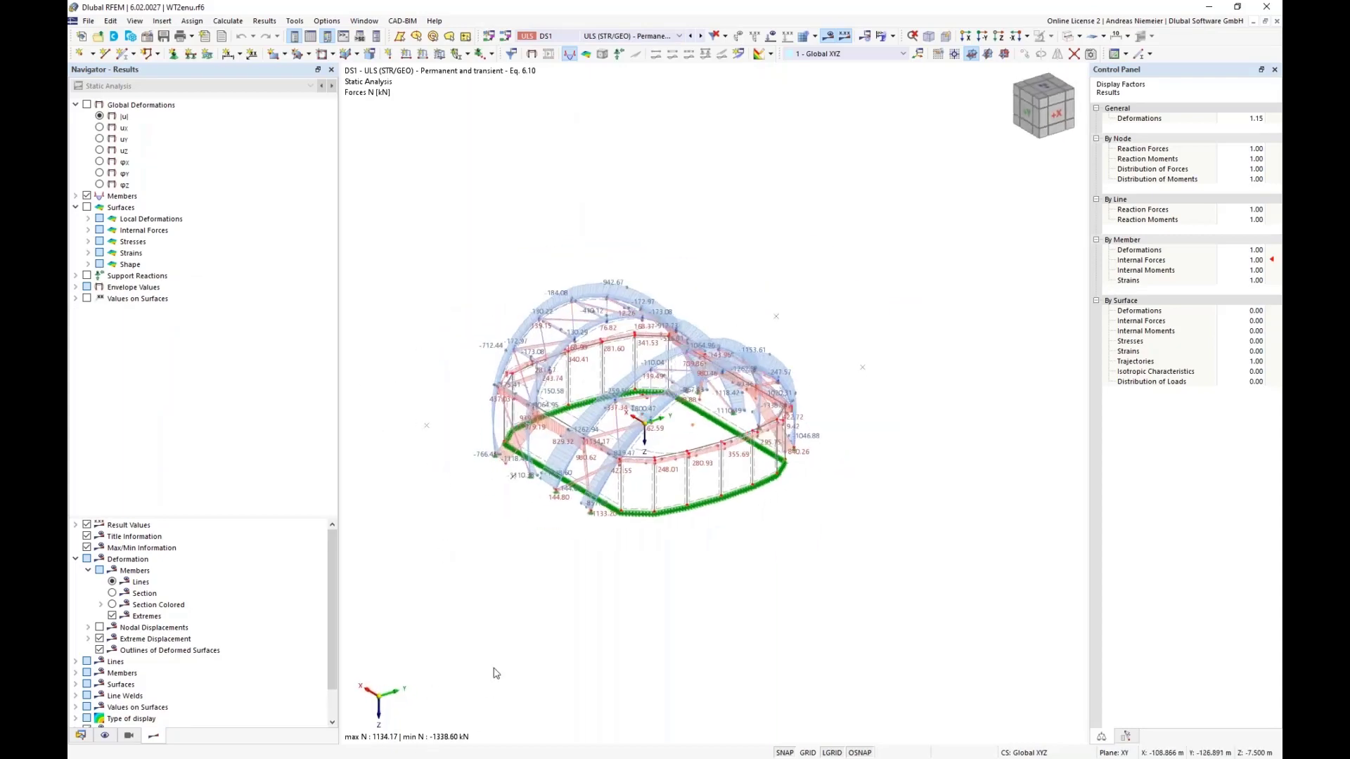
middle_drag(554, 592, 568, 593)
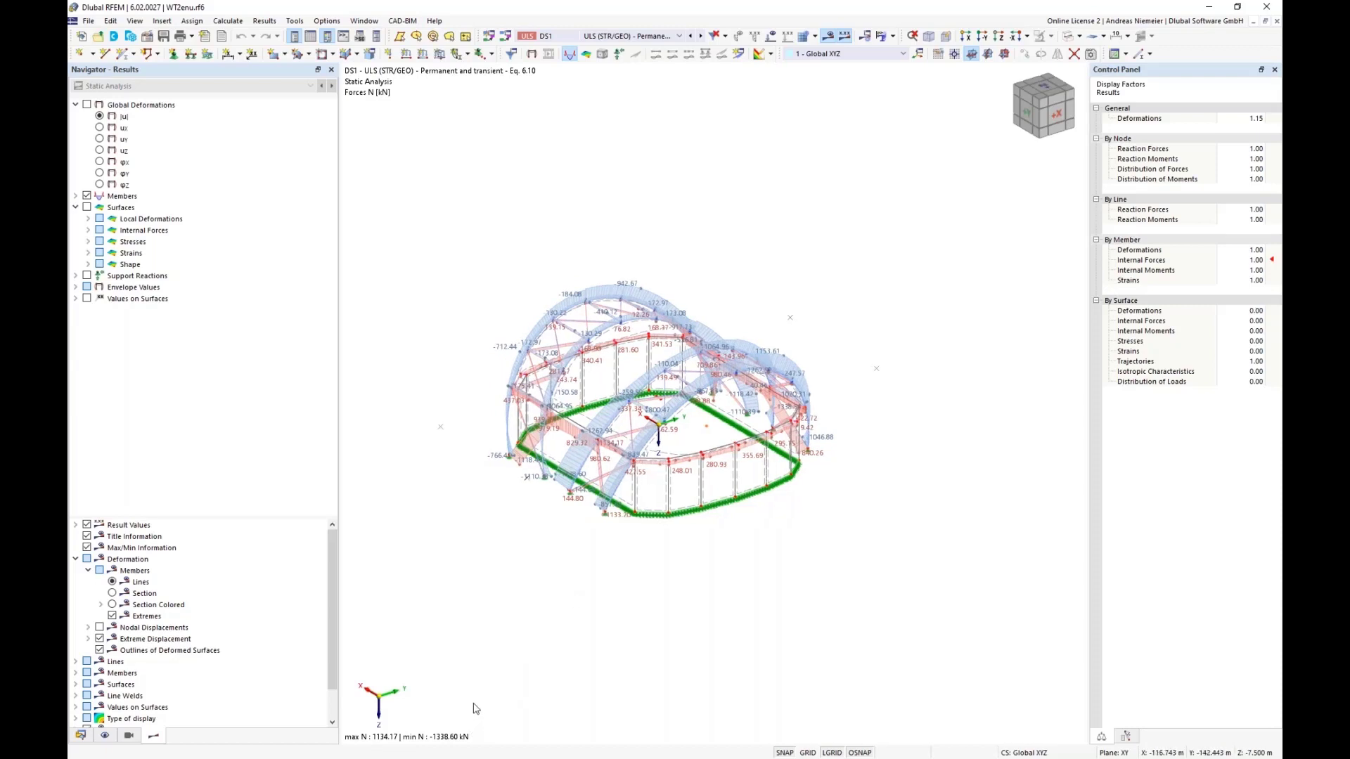
right_drag(602, 585, 630, 542)
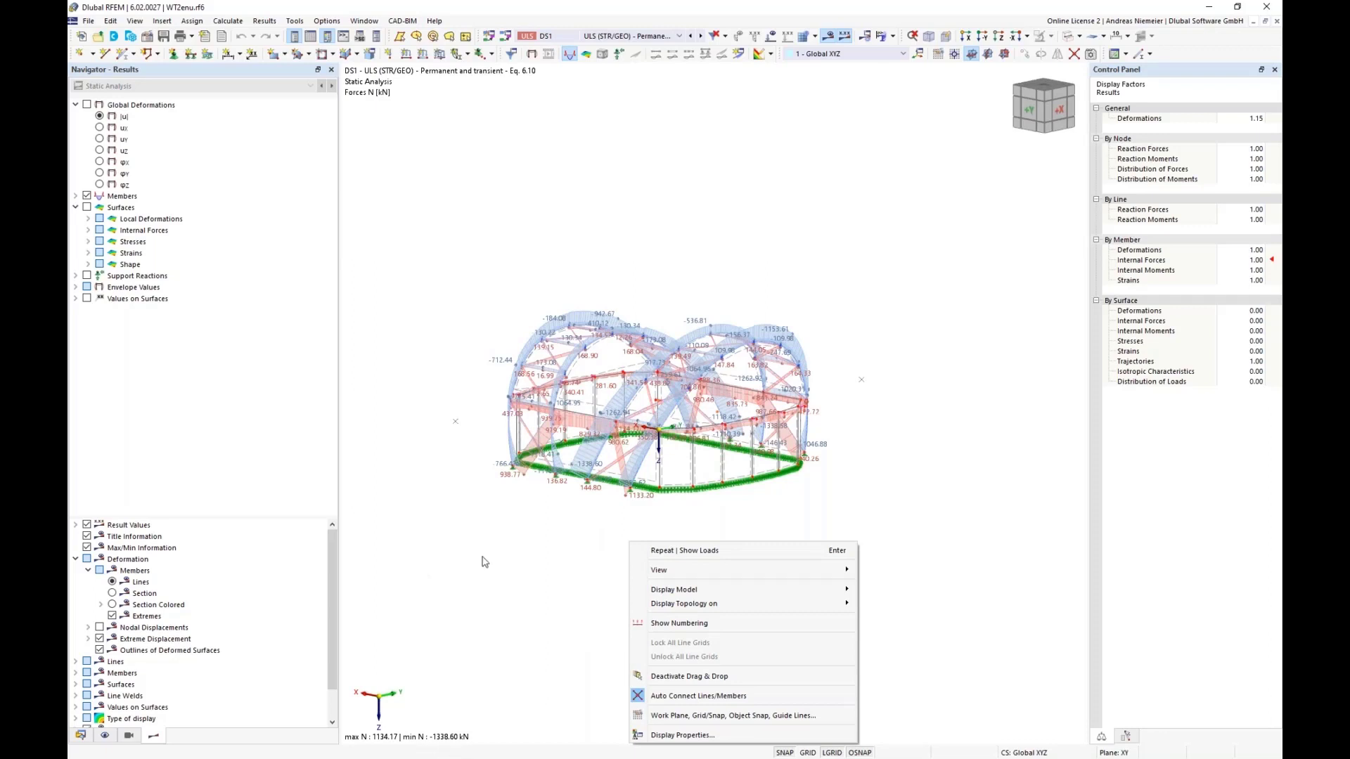
Open the static analysis table of internal forces by member for design situation DS1 and examine the extreme axial forces N
click(310, 36)
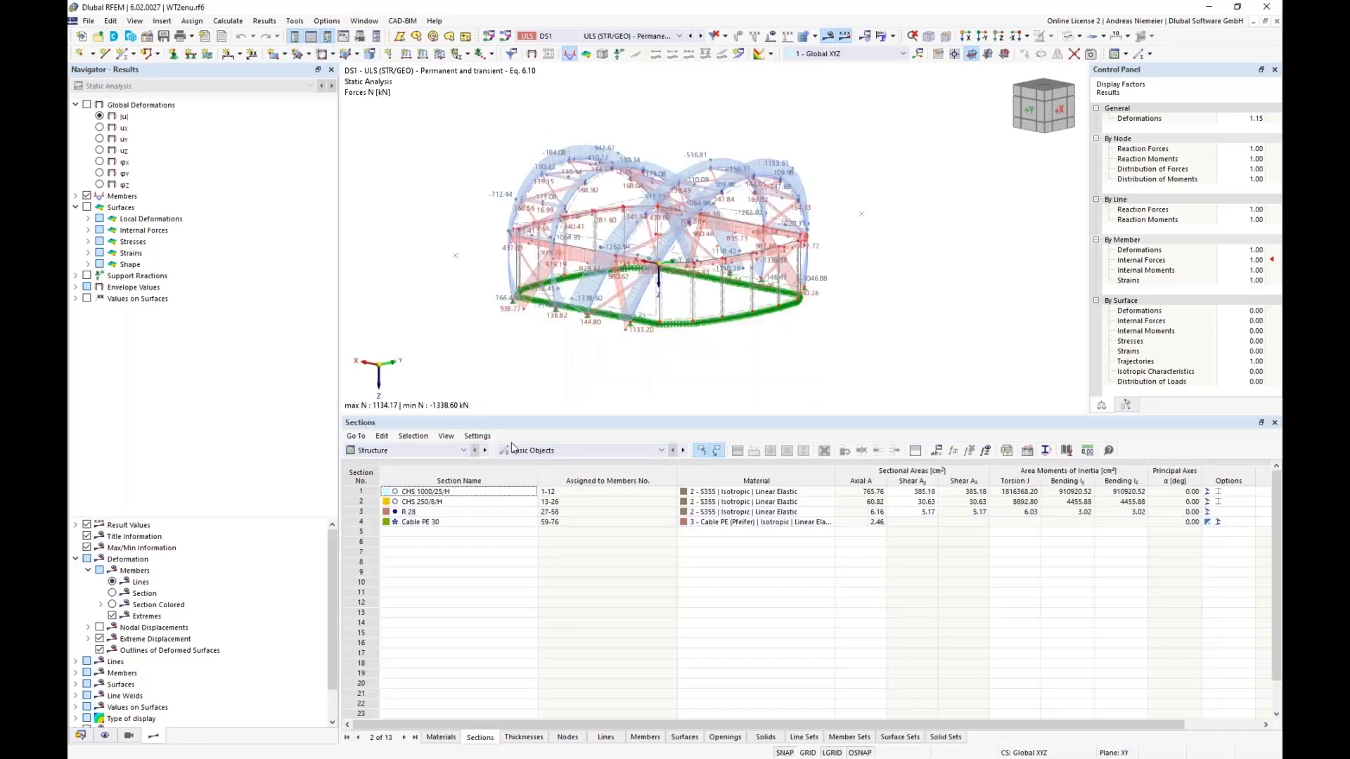
click(424, 450)
key(Escape)
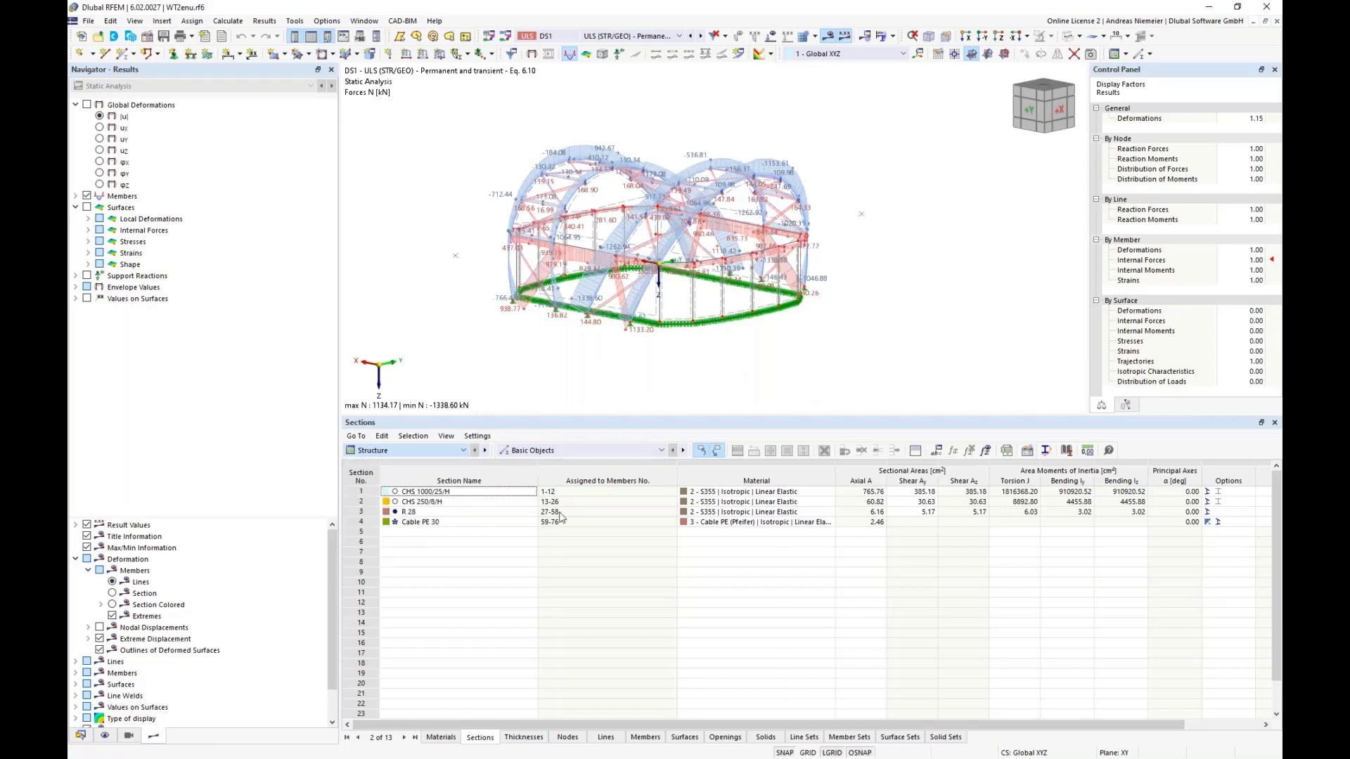
click(588, 450)
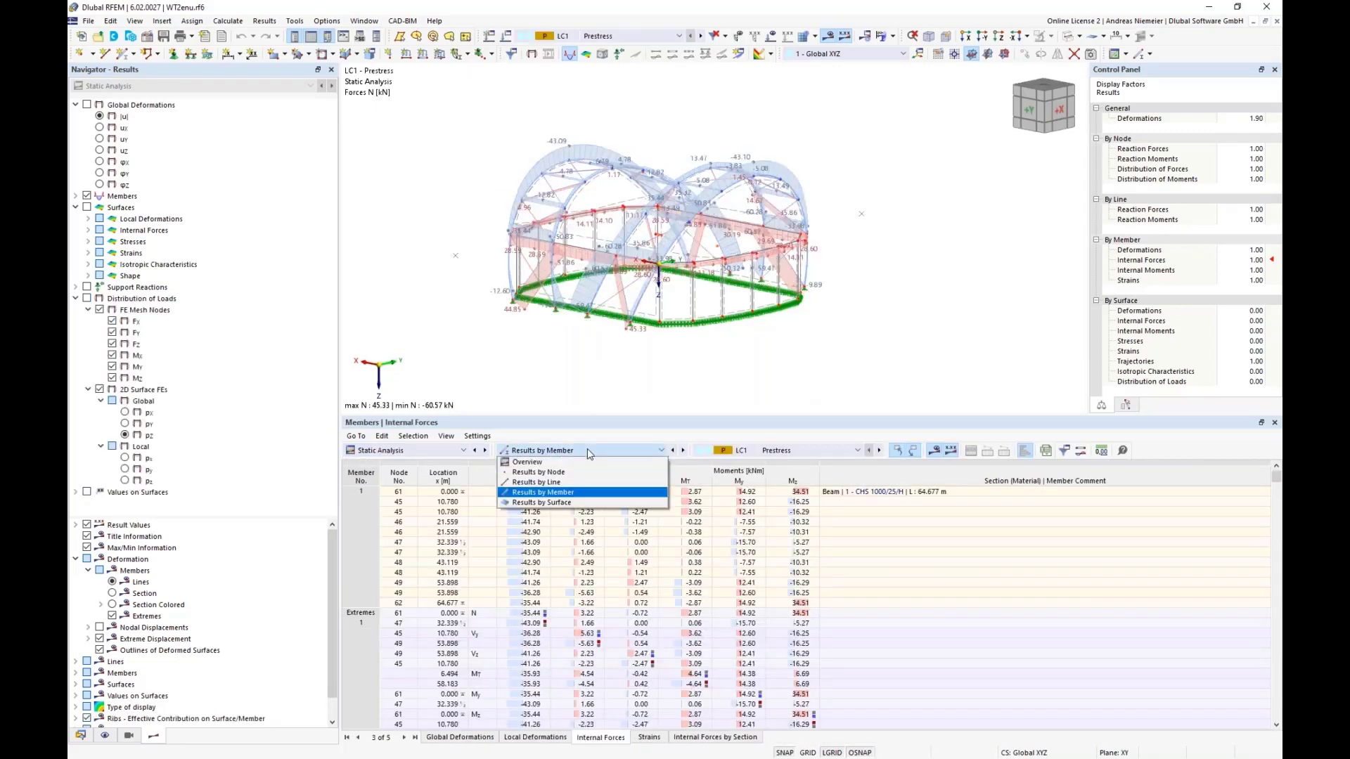
click(581, 495)
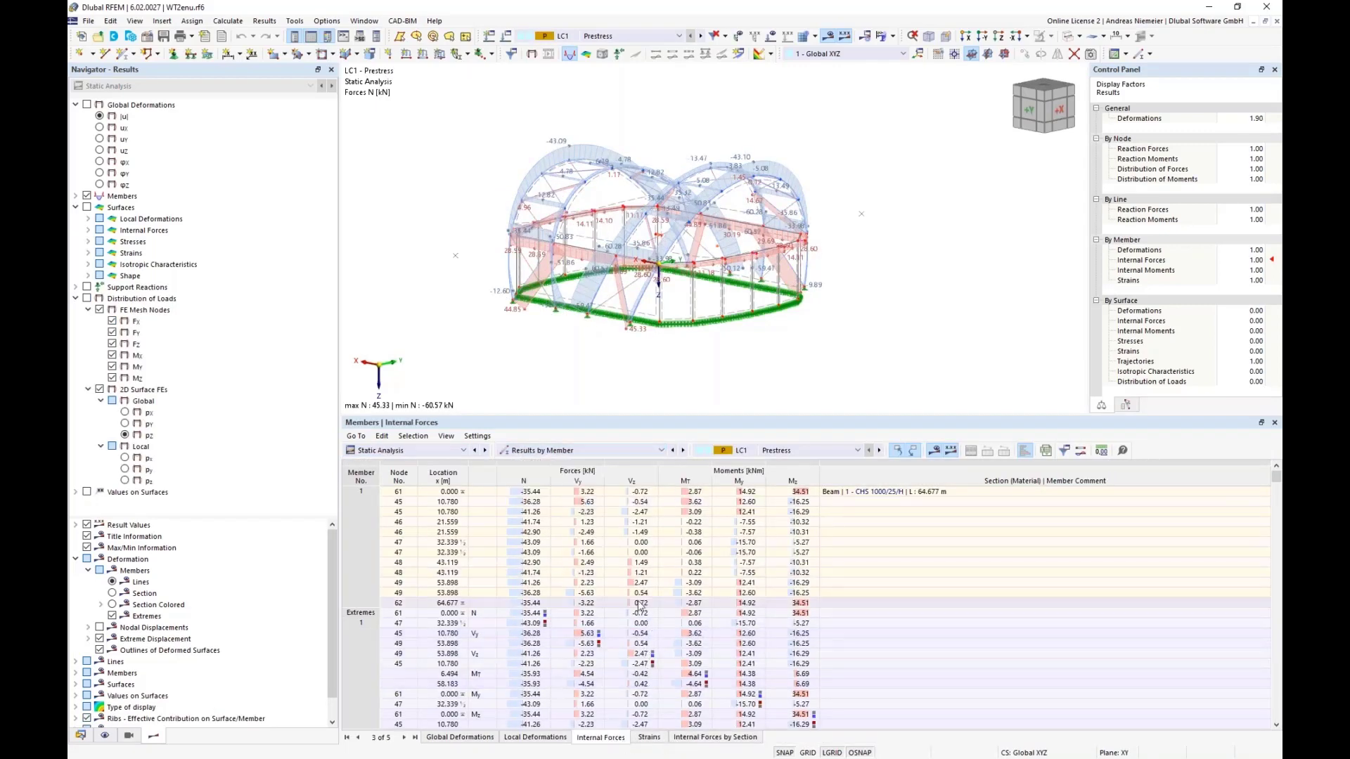
click(791, 452)
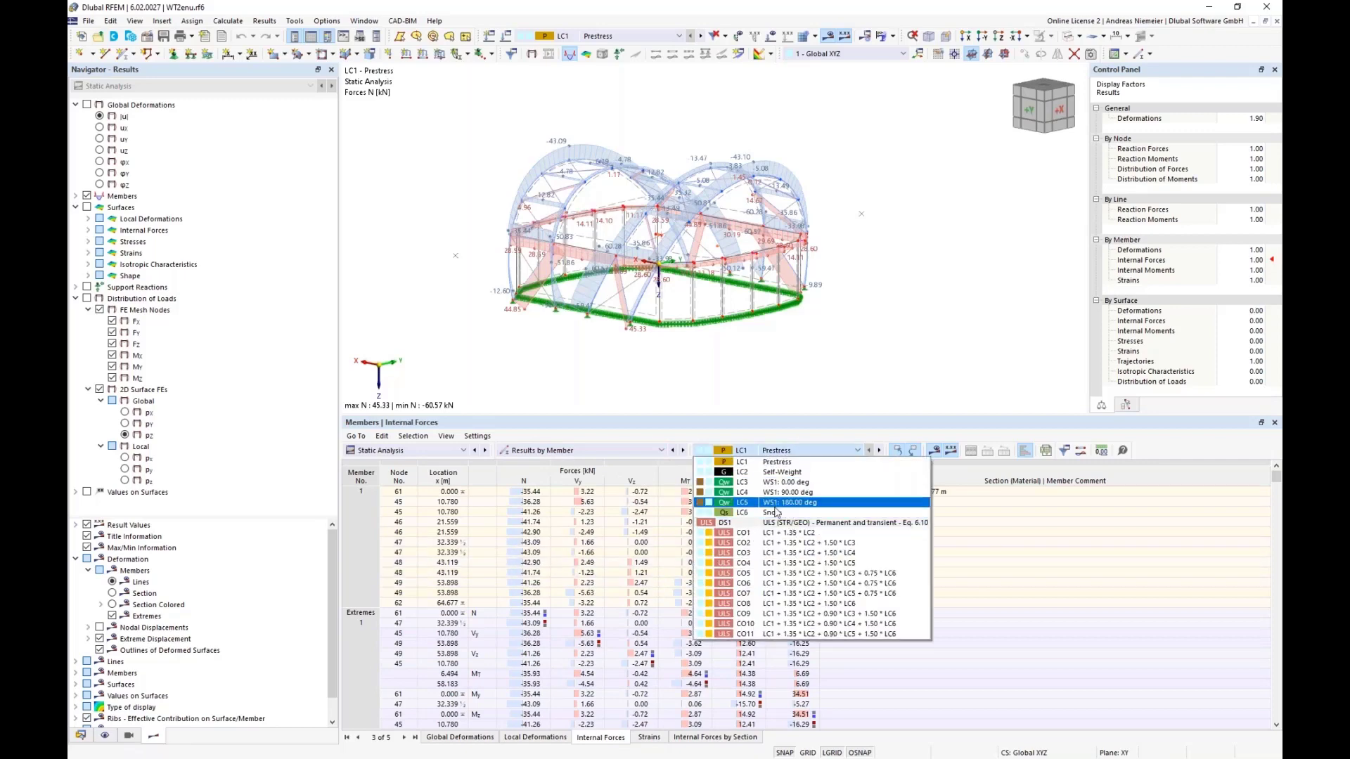
click(823, 523)
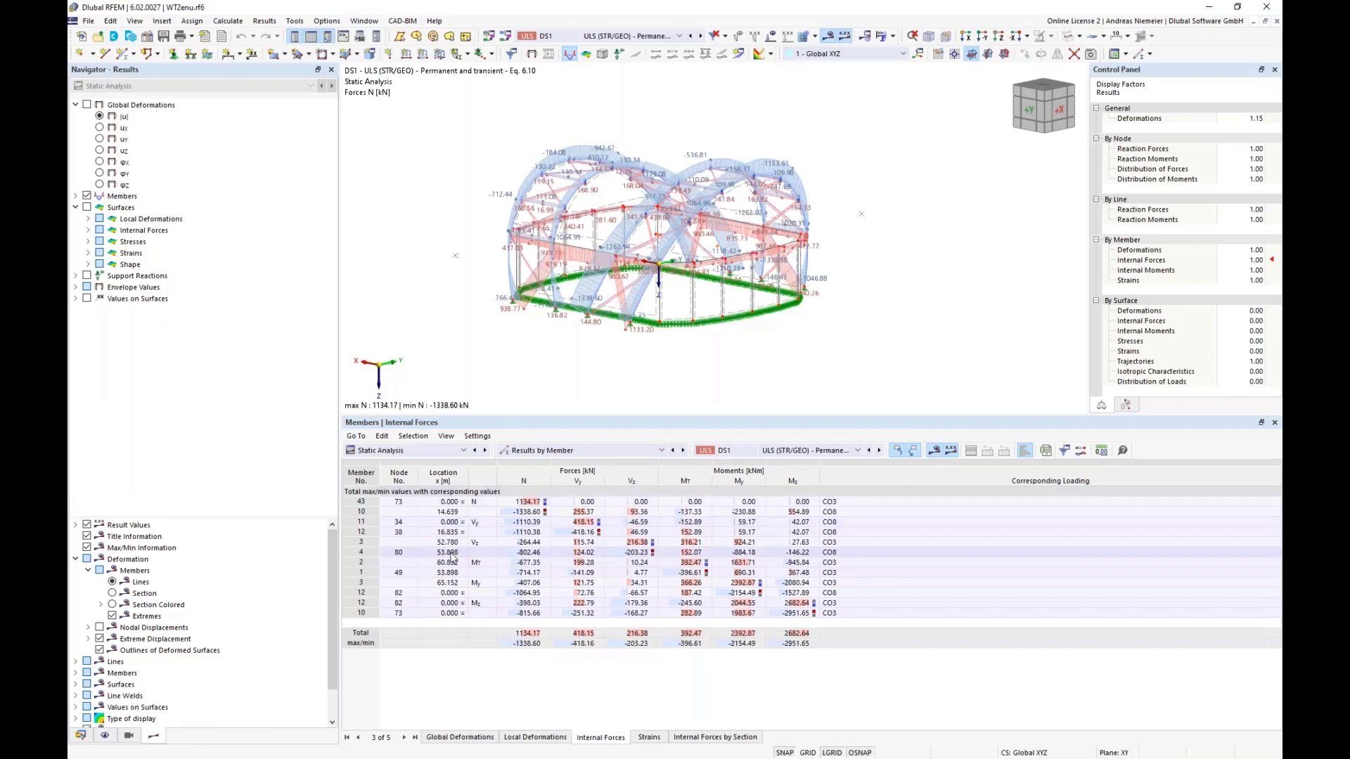
click(527, 512)
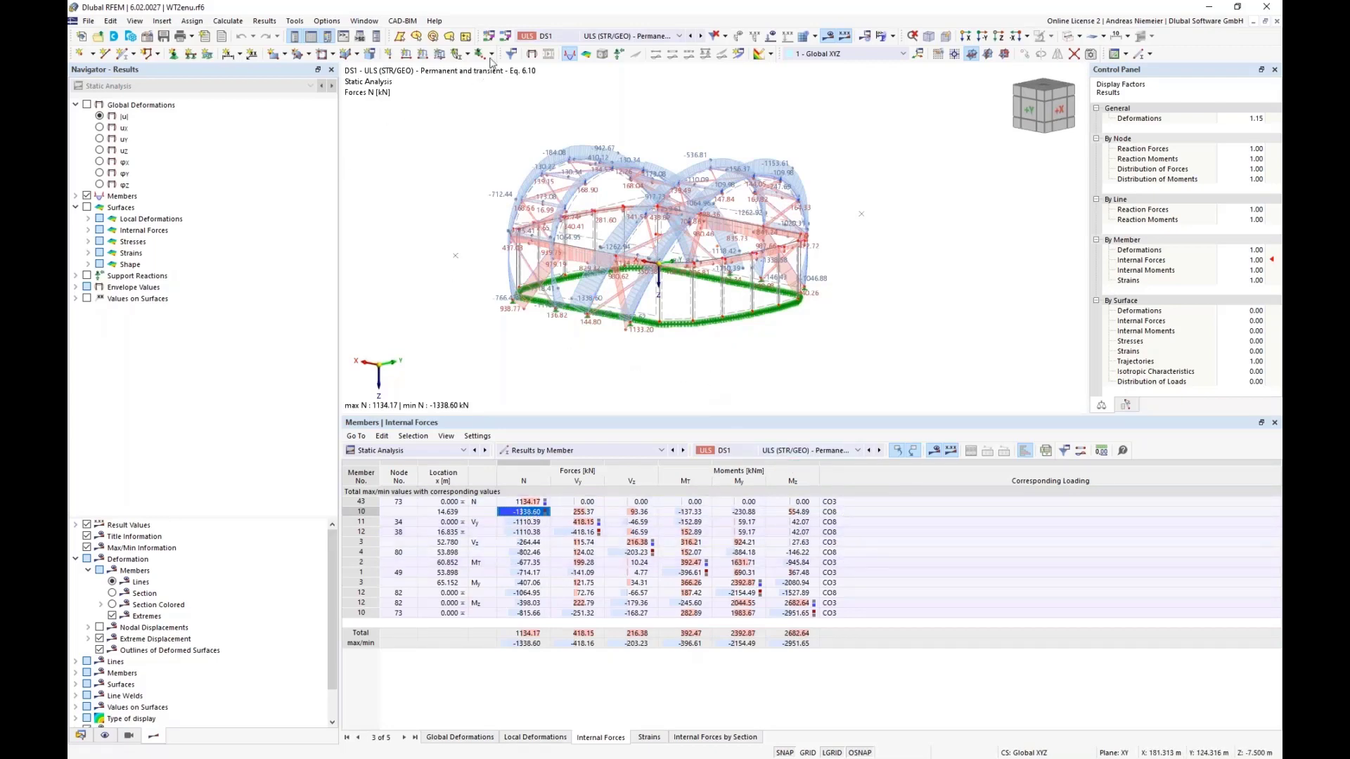
Open the load combination definitions and review the main settings and assigned load cases of CO8
click(506, 37)
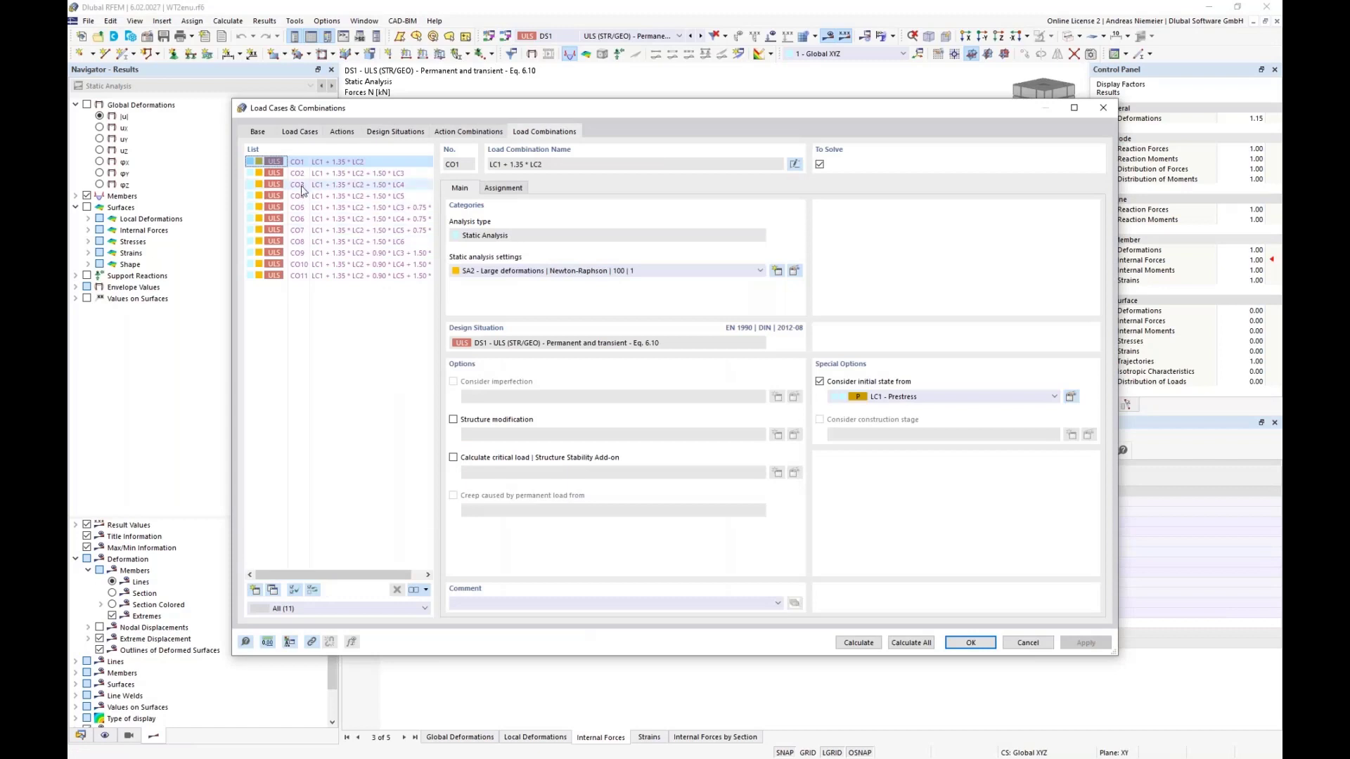
click(306, 242)
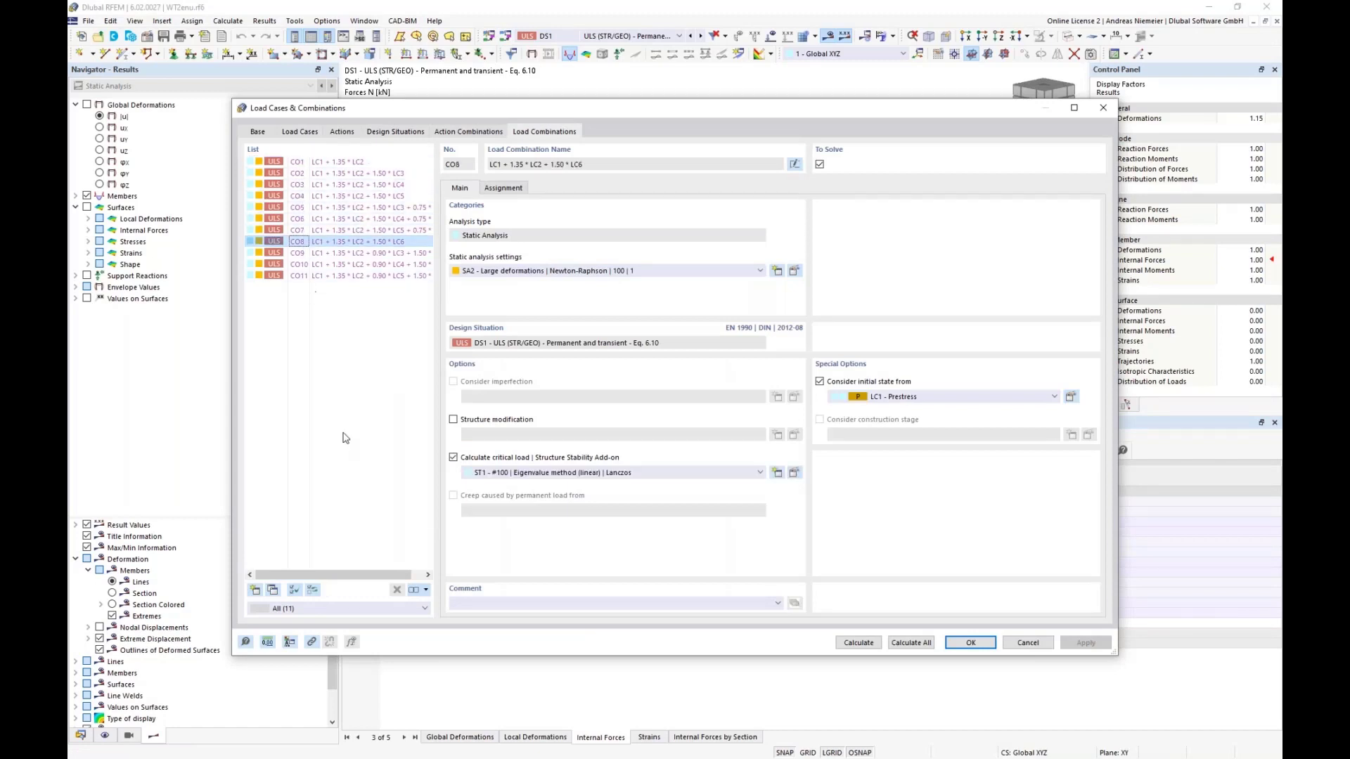
click(513, 188)
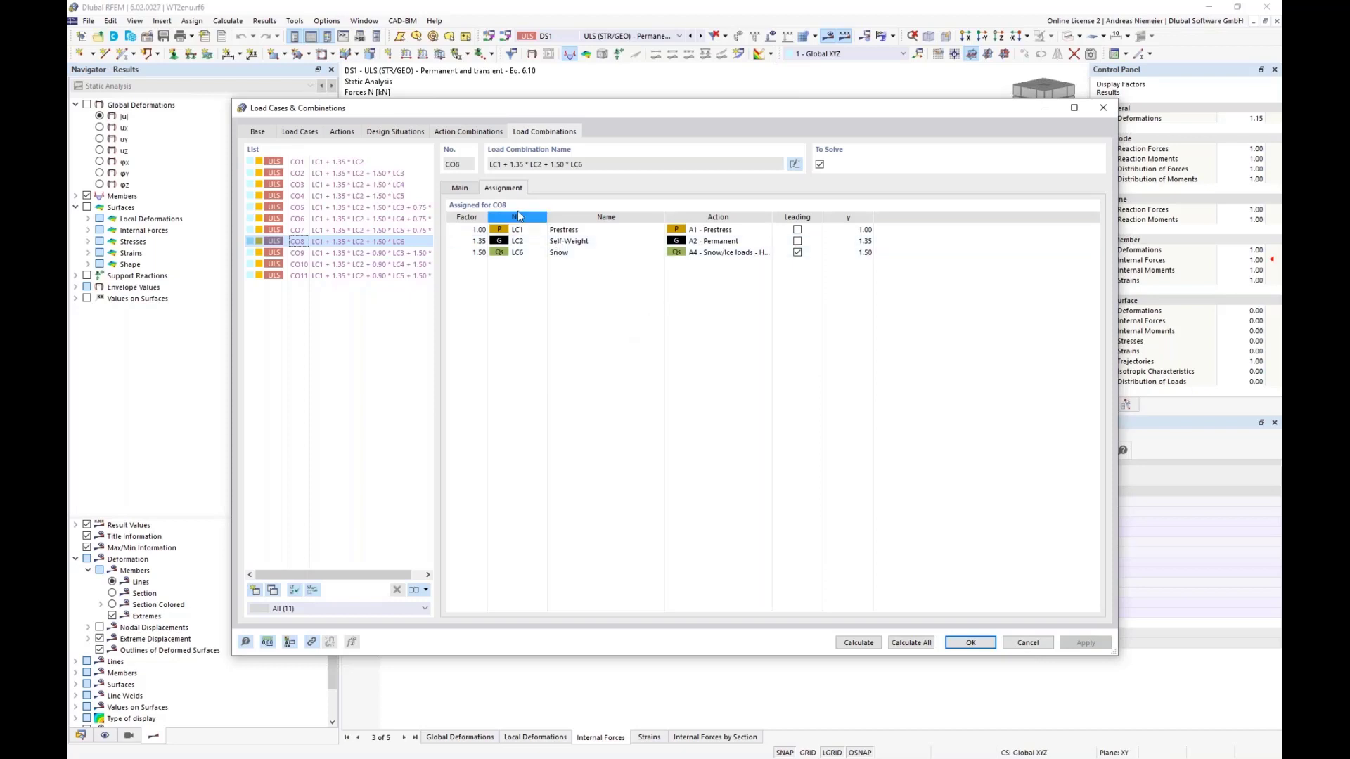
click(462, 189)
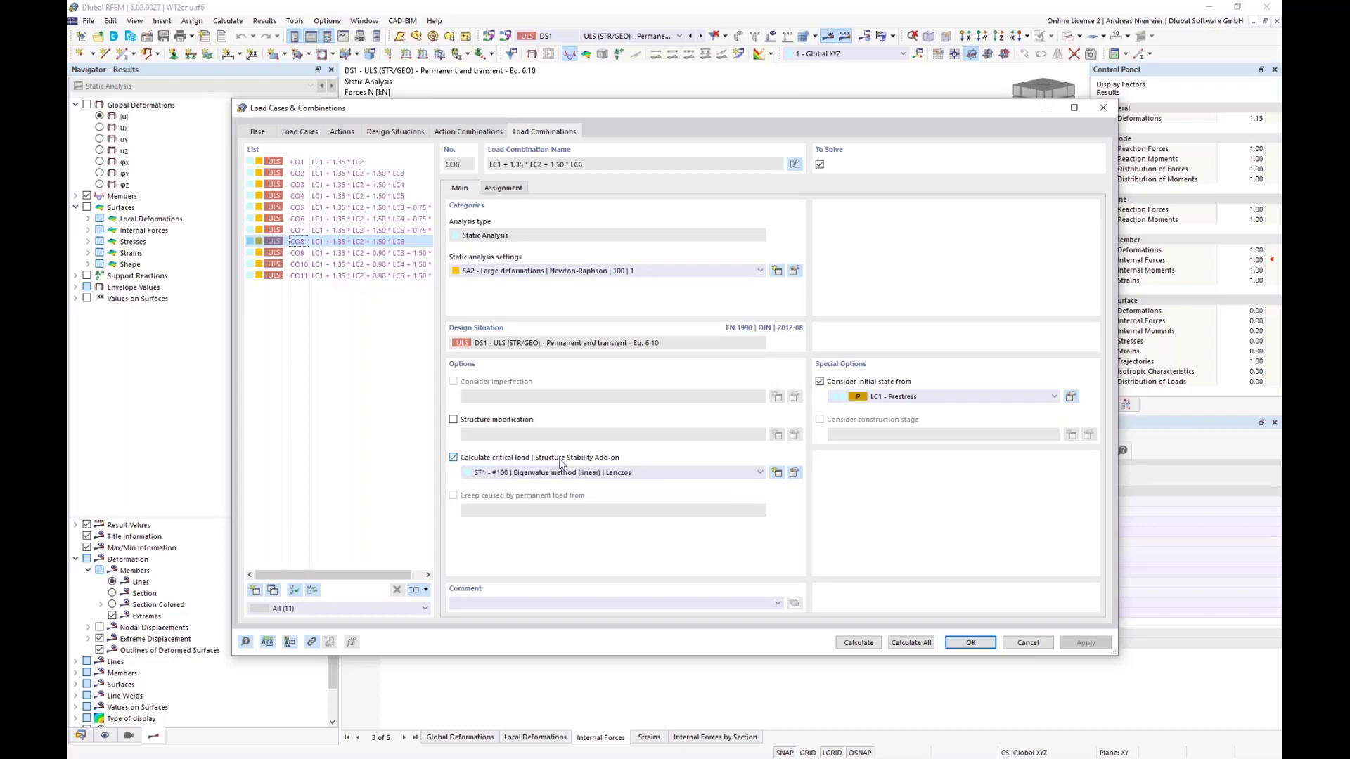
Confirm CO8's stability analysis settings with the linear eigenvalue method and 100 lowest eigenvalues, and calculate the combination
click(795, 472)
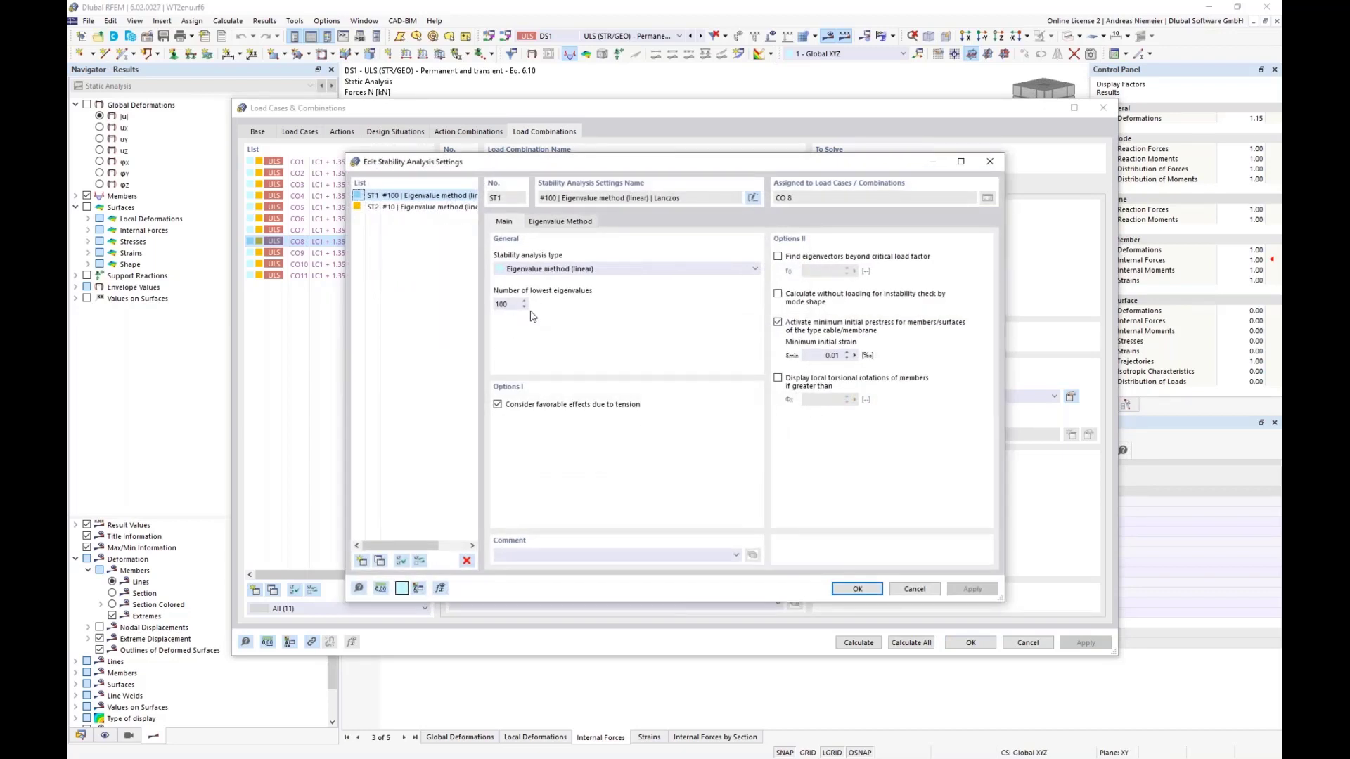
click(658, 271)
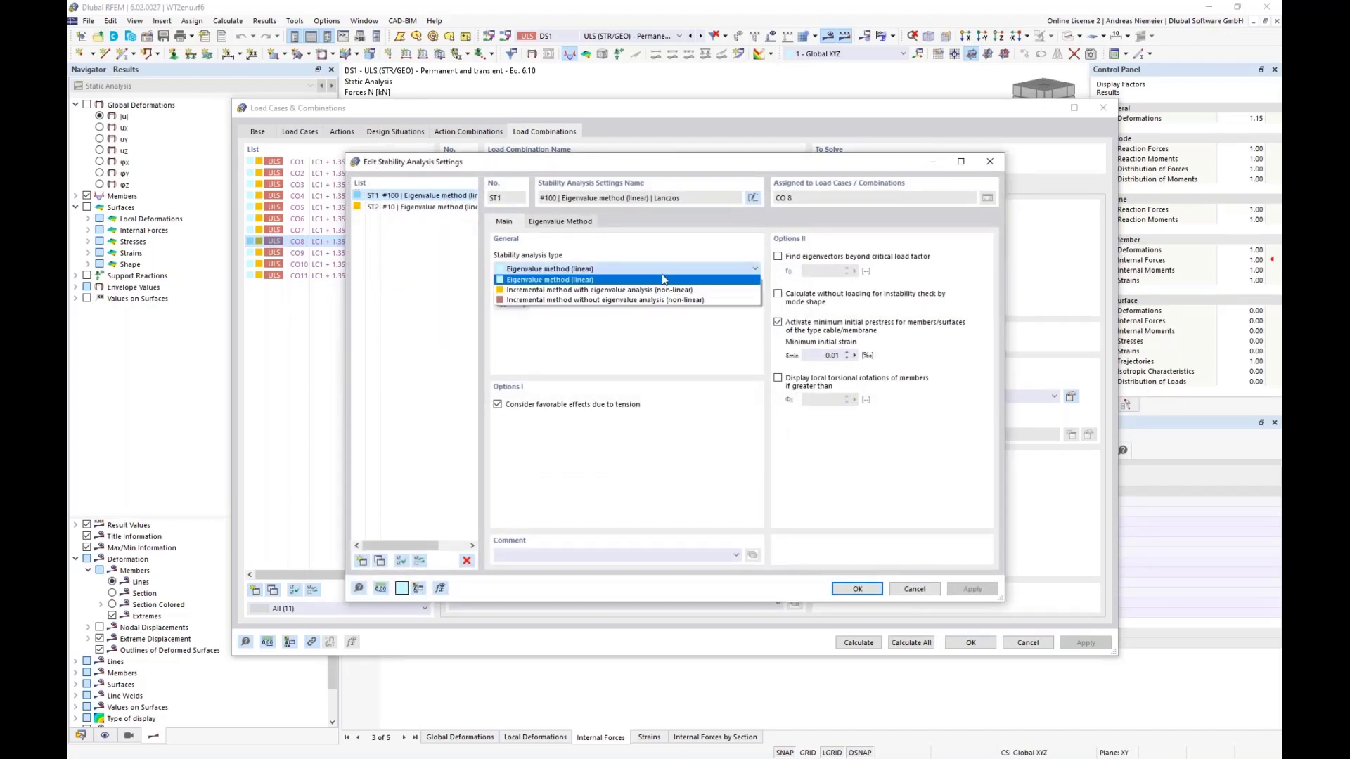
click(662, 279)
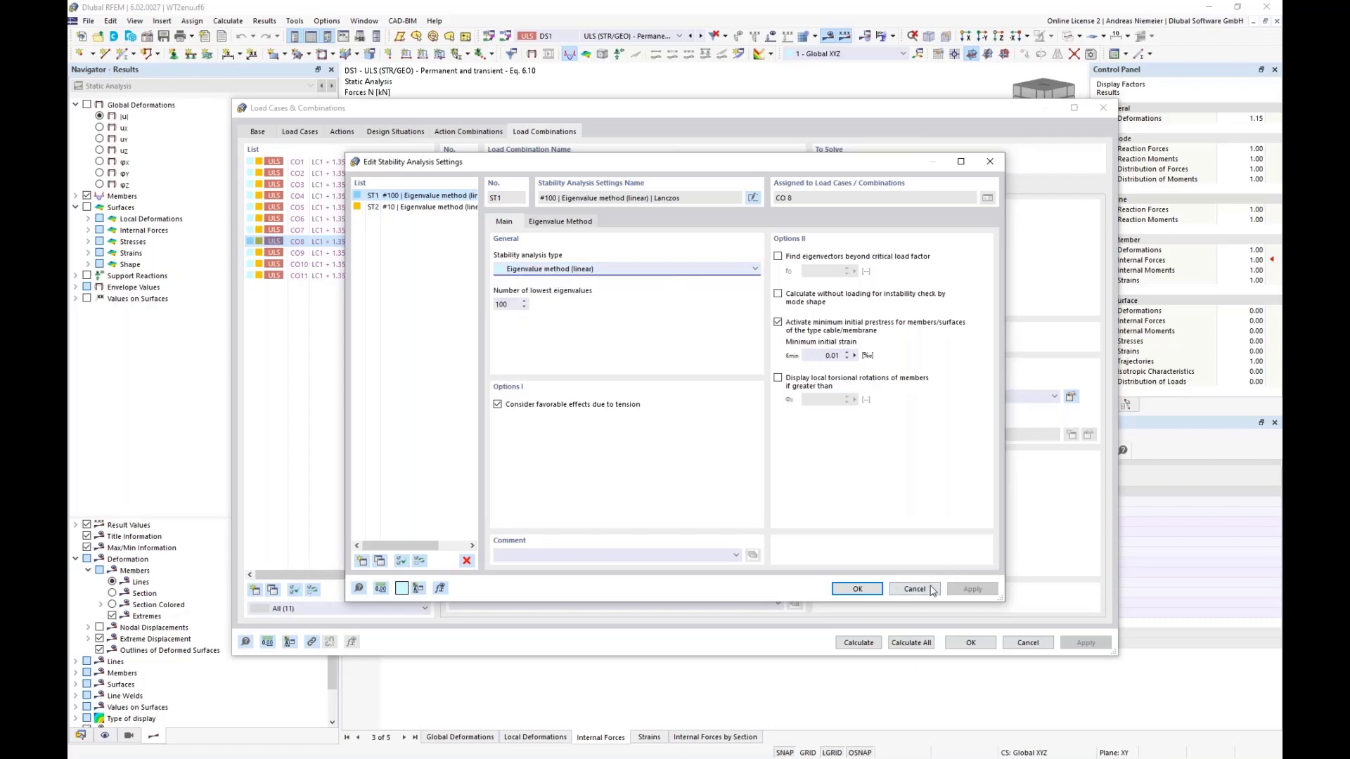
click(858, 588)
click(859, 643)
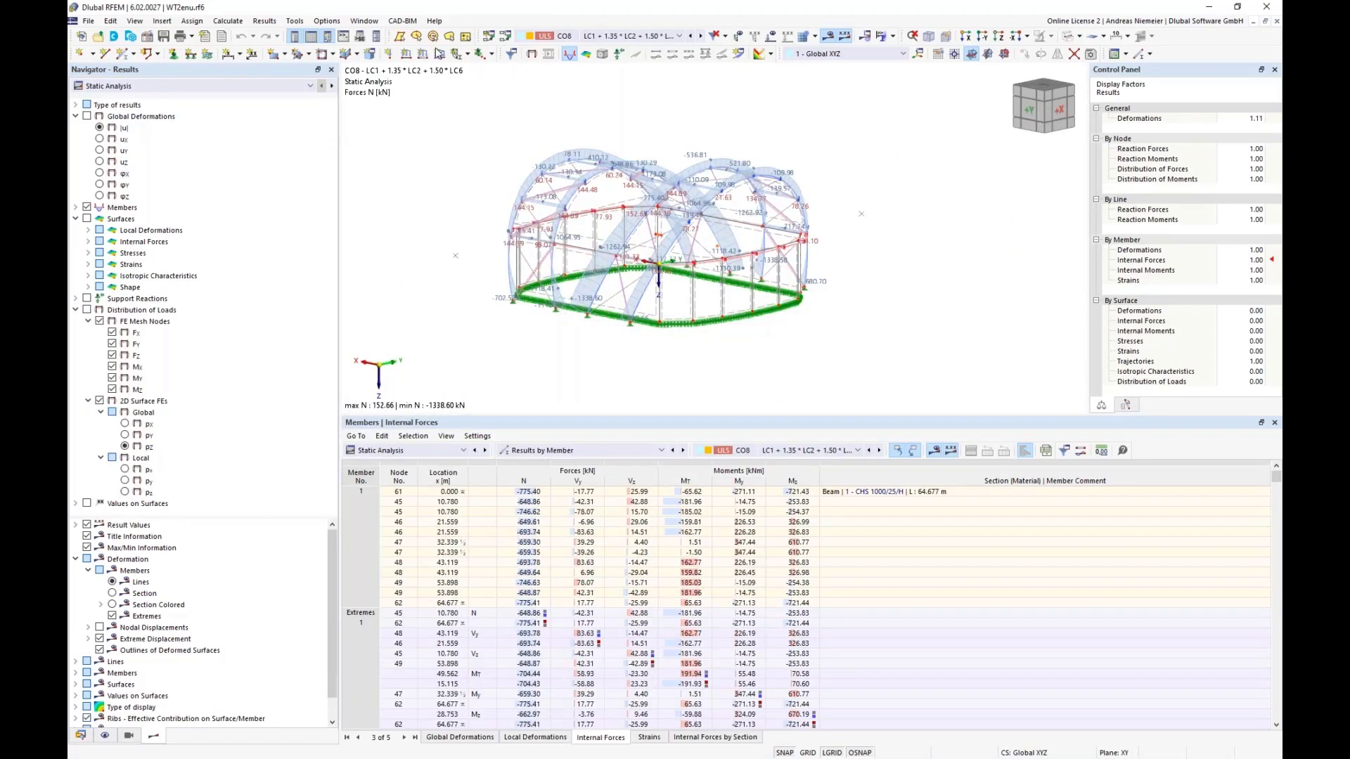
Display the stability analysis results of CO8 and inspect the first mode shape on the whole model in 3D
click(211, 86)
click(152, 108)
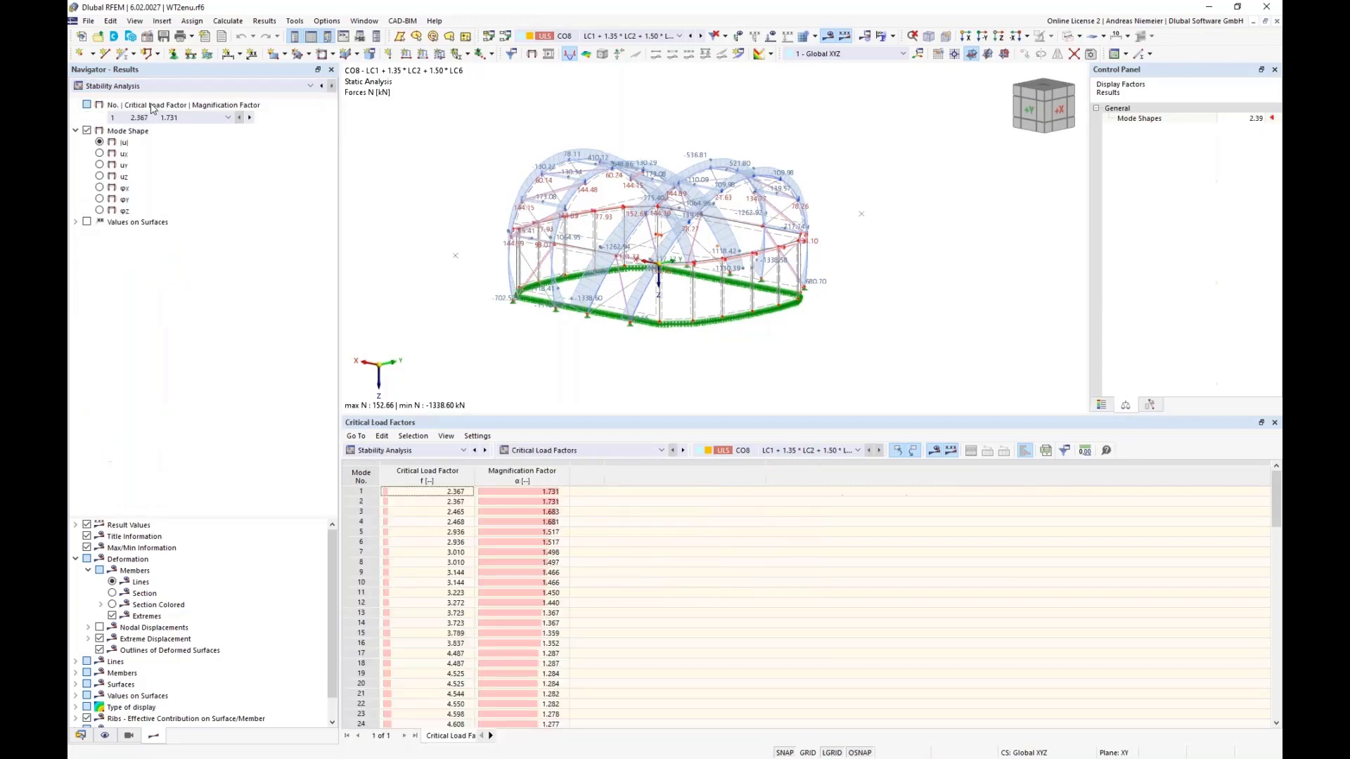
ctrl+middle_drag(453, 225, 589, 275)
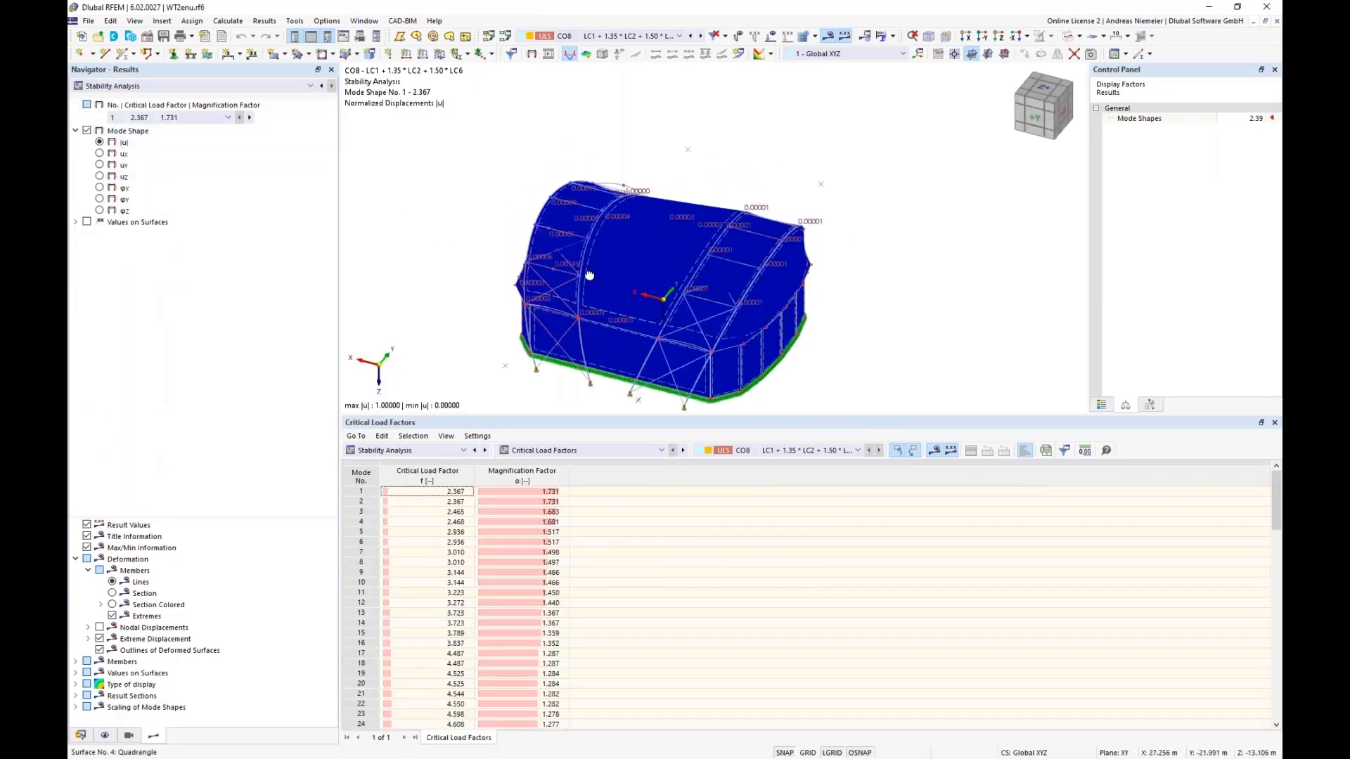
ctrl+drag(589, 275, 585, 248)
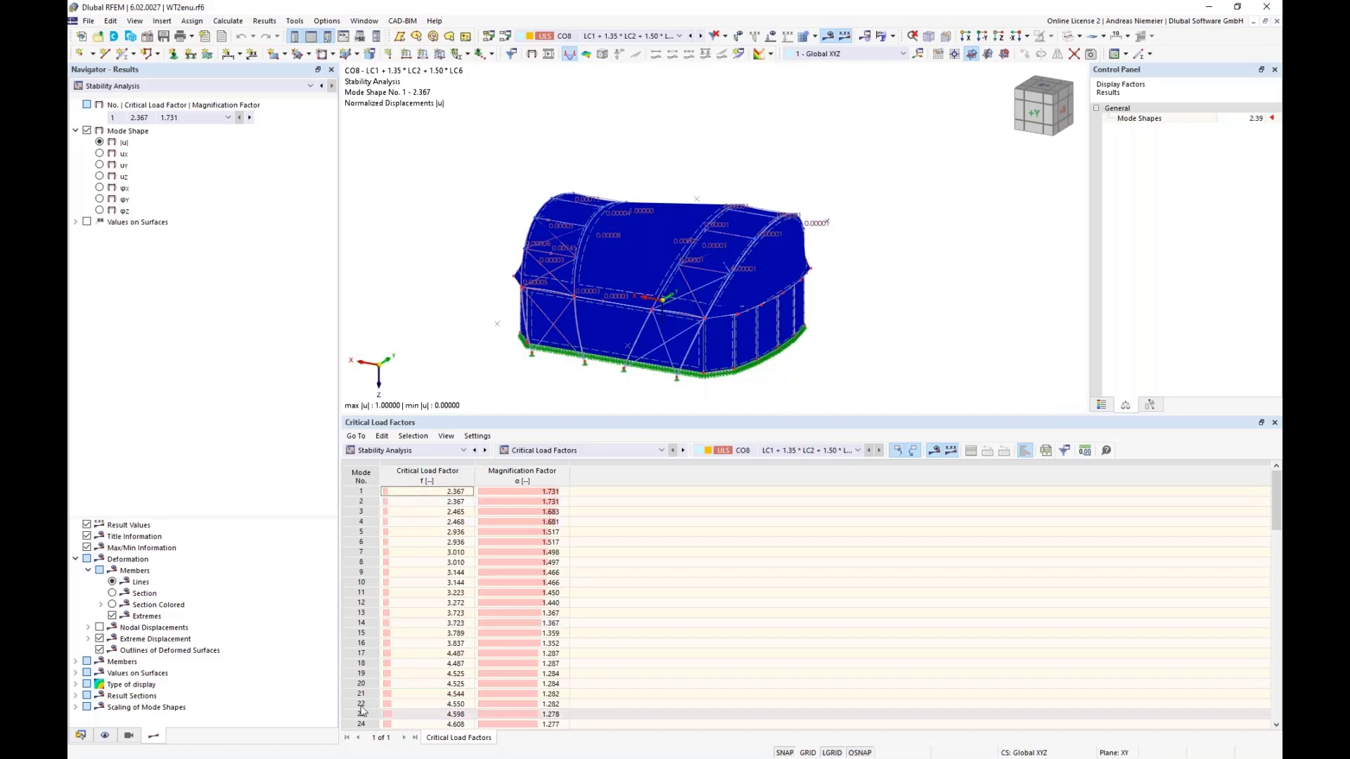
Restrict the visible objects to members of the sections CHS 1000/25/H, CHS 250/8/H, R 28 and Cable PE 30, hiding all surfaces
click(104, 736)
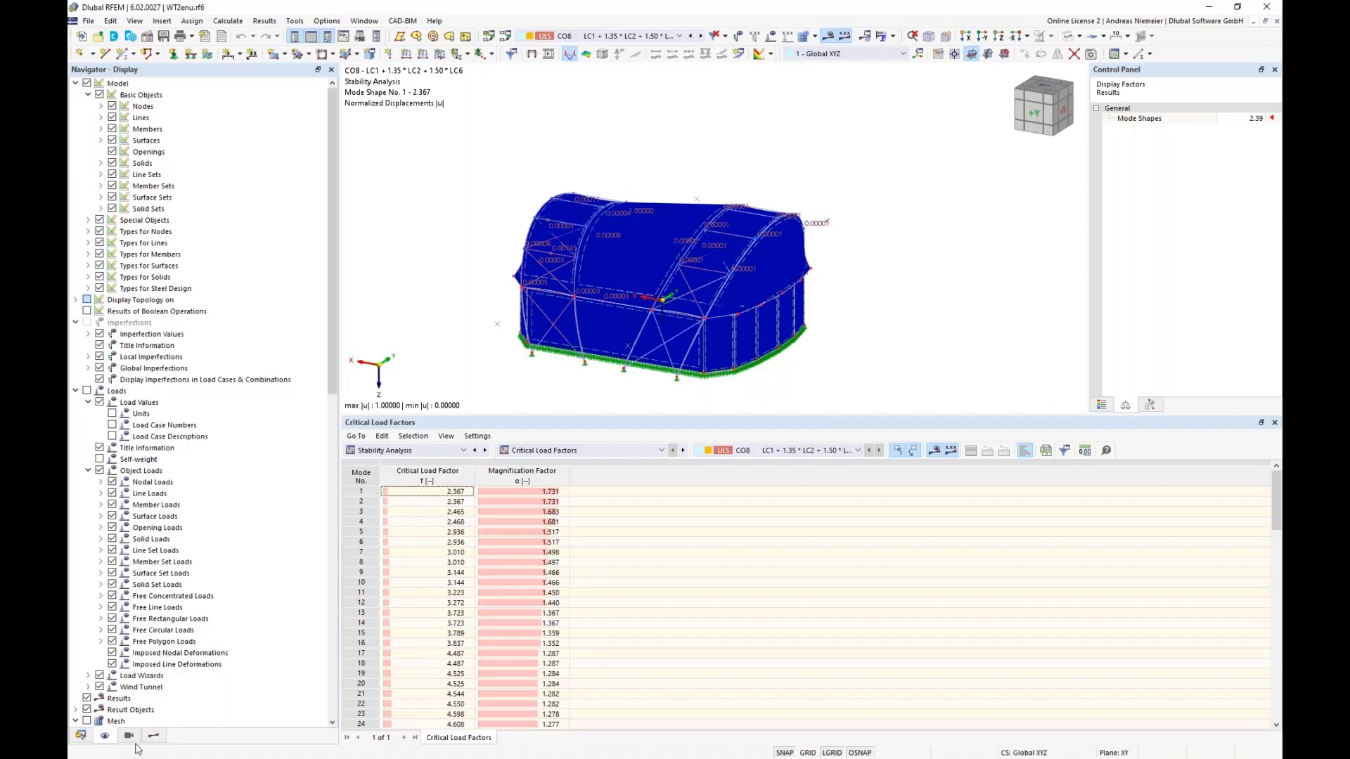
click(129, 736)
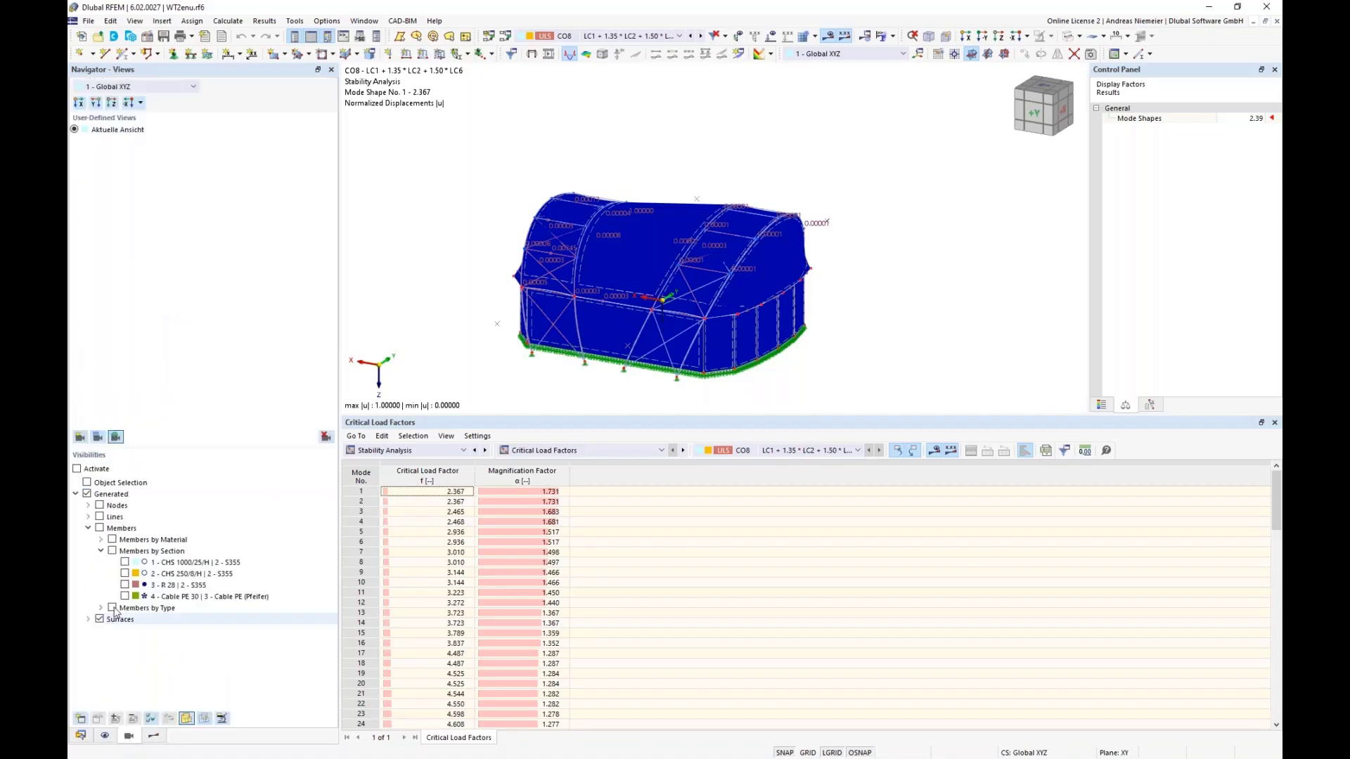
click(111, 551)
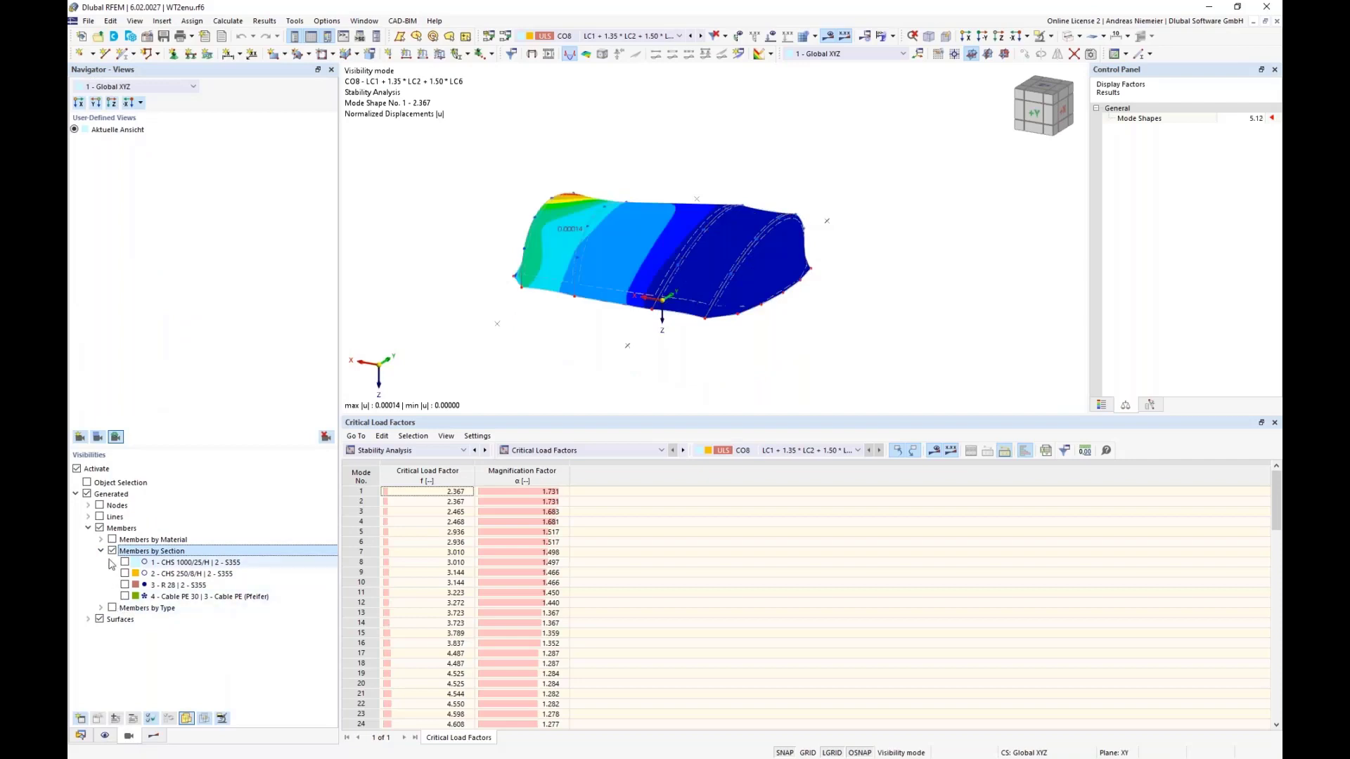
click(101, 620)
click(99, 619)
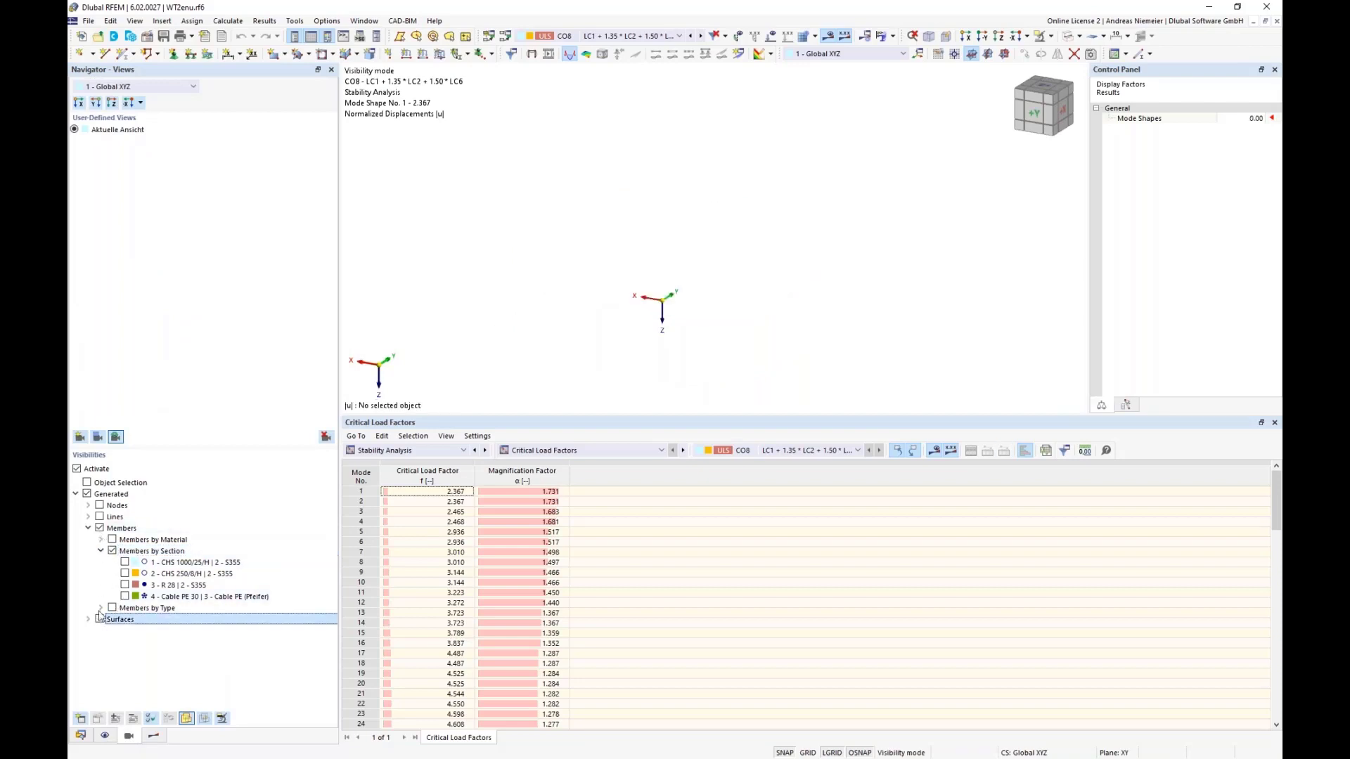
click(125, 563)
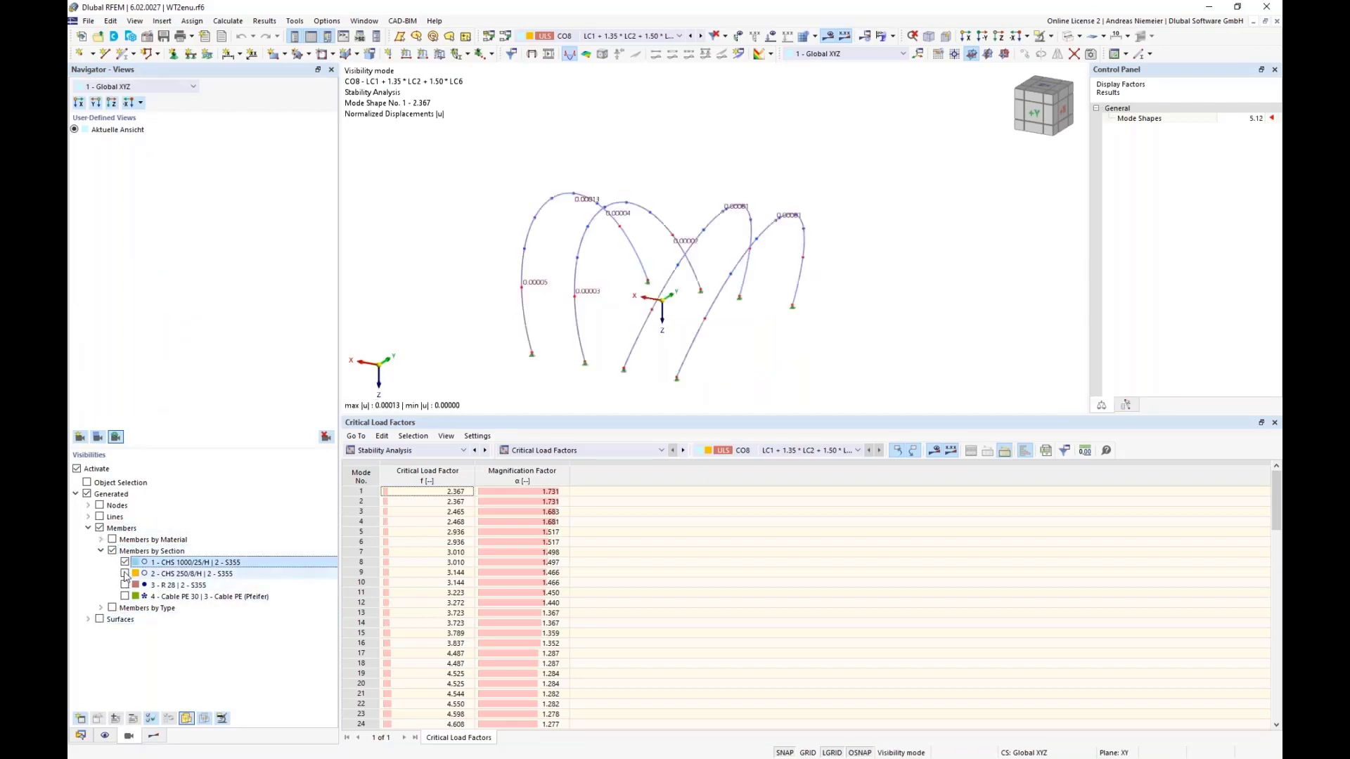
click(124, 573)
click(125, 585)
click(124, 586)
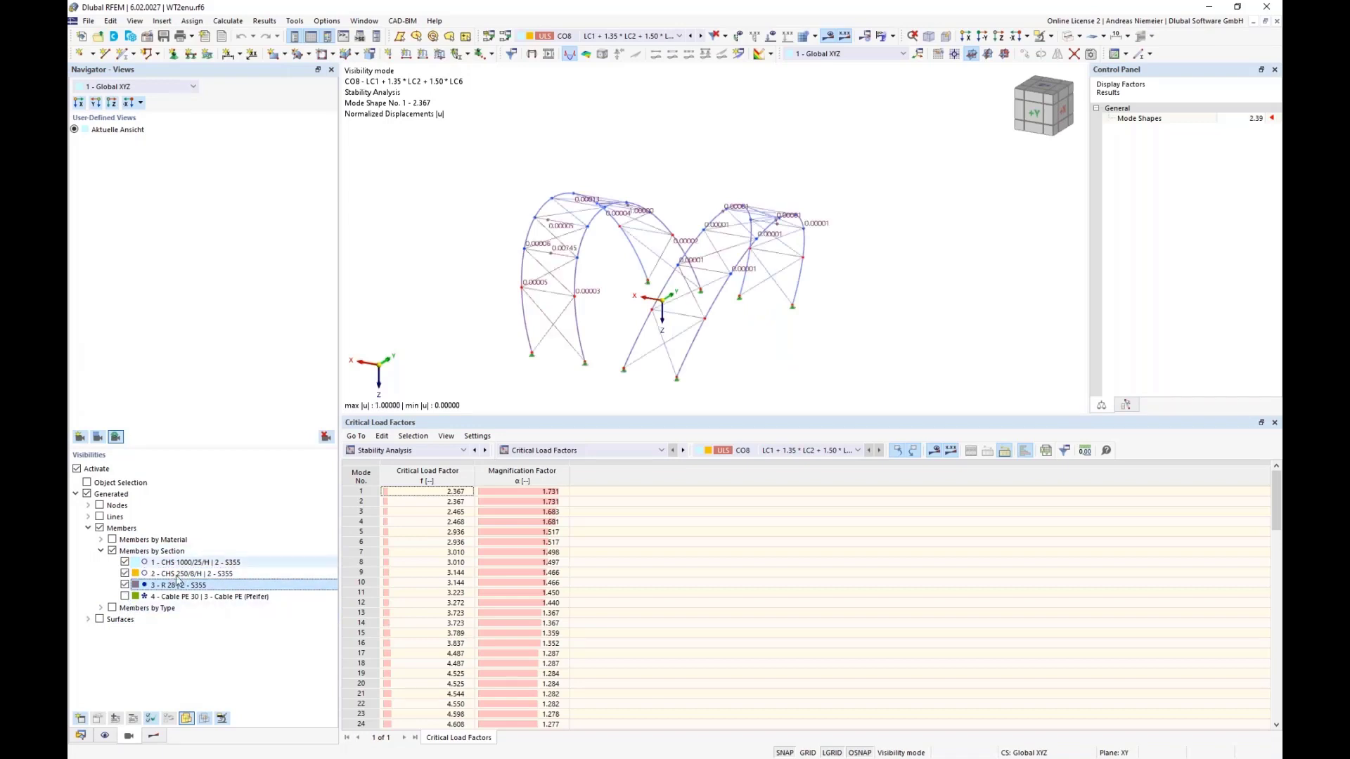
click(125, 597)
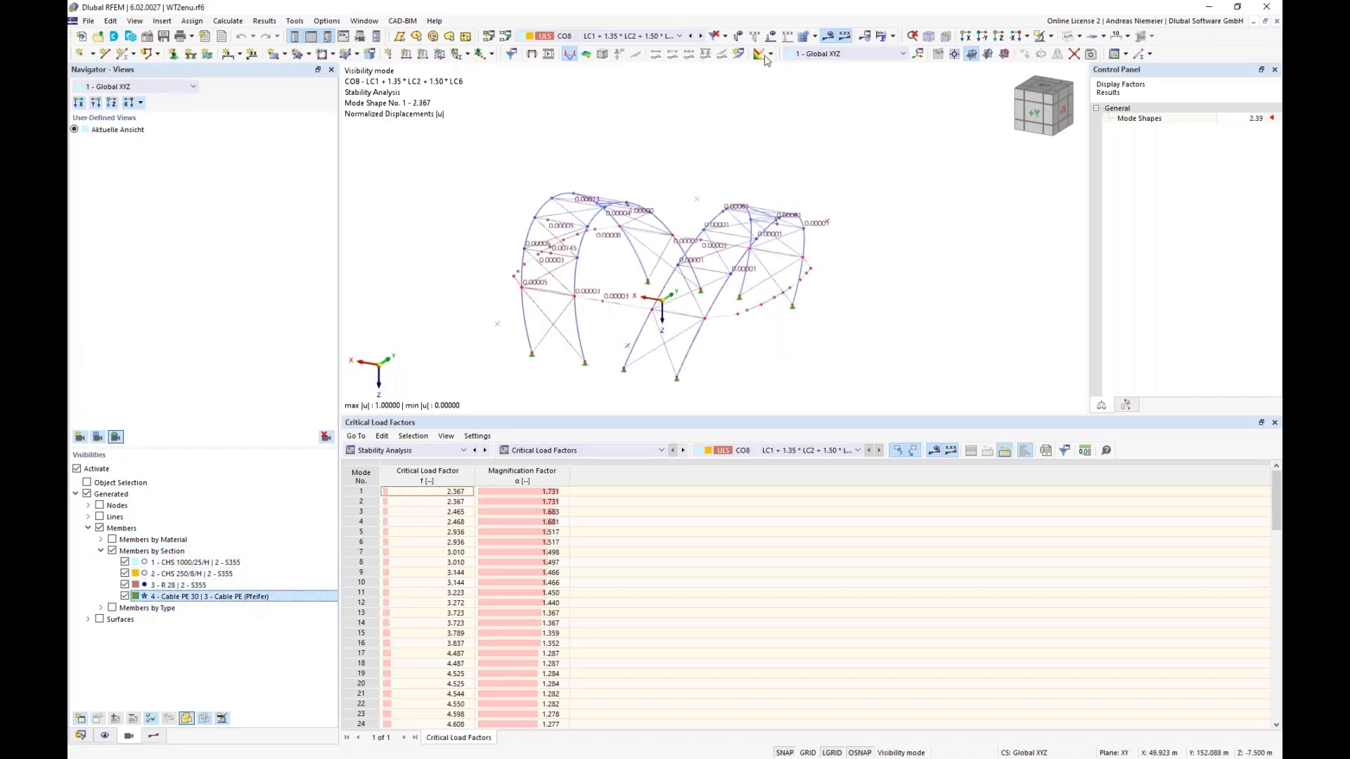
Hide the result values in the model and view the member frame in the Z direction
click(844, 36)
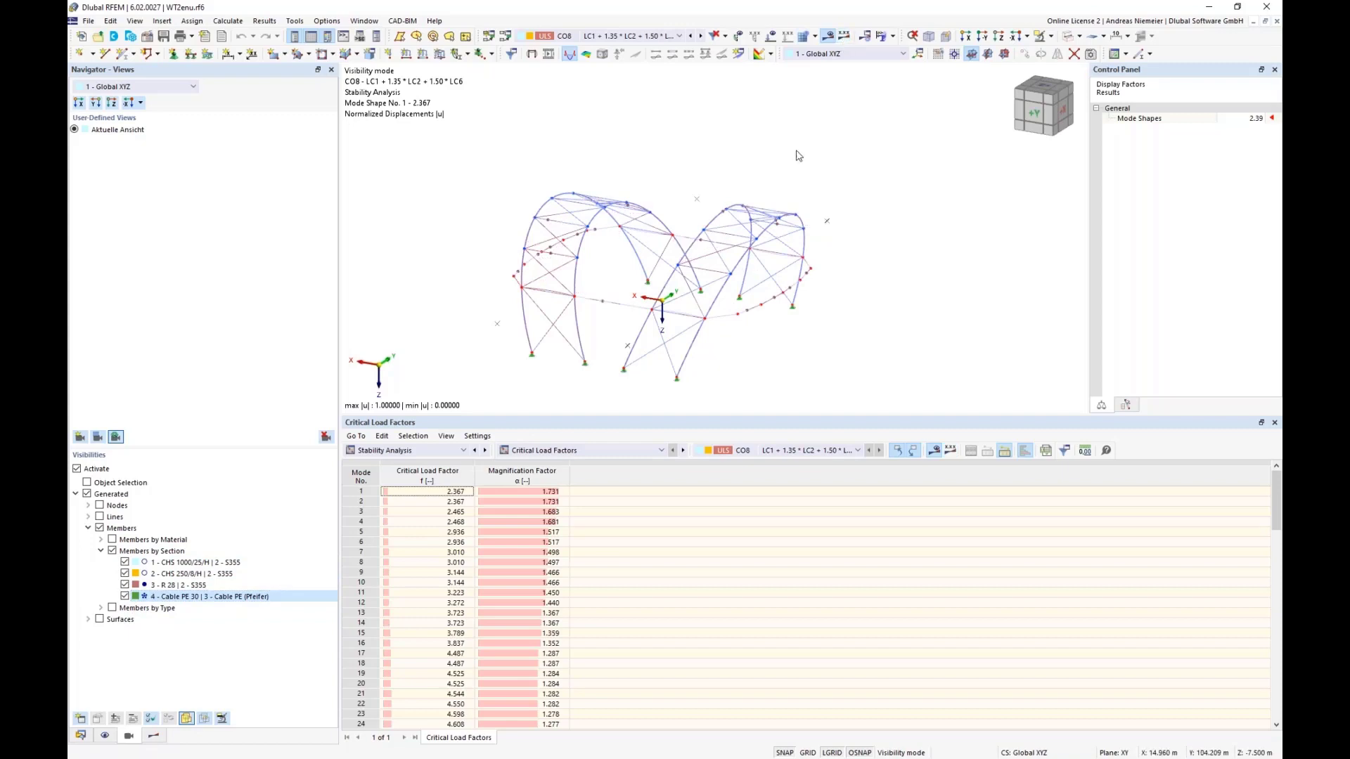
click(998, 35)
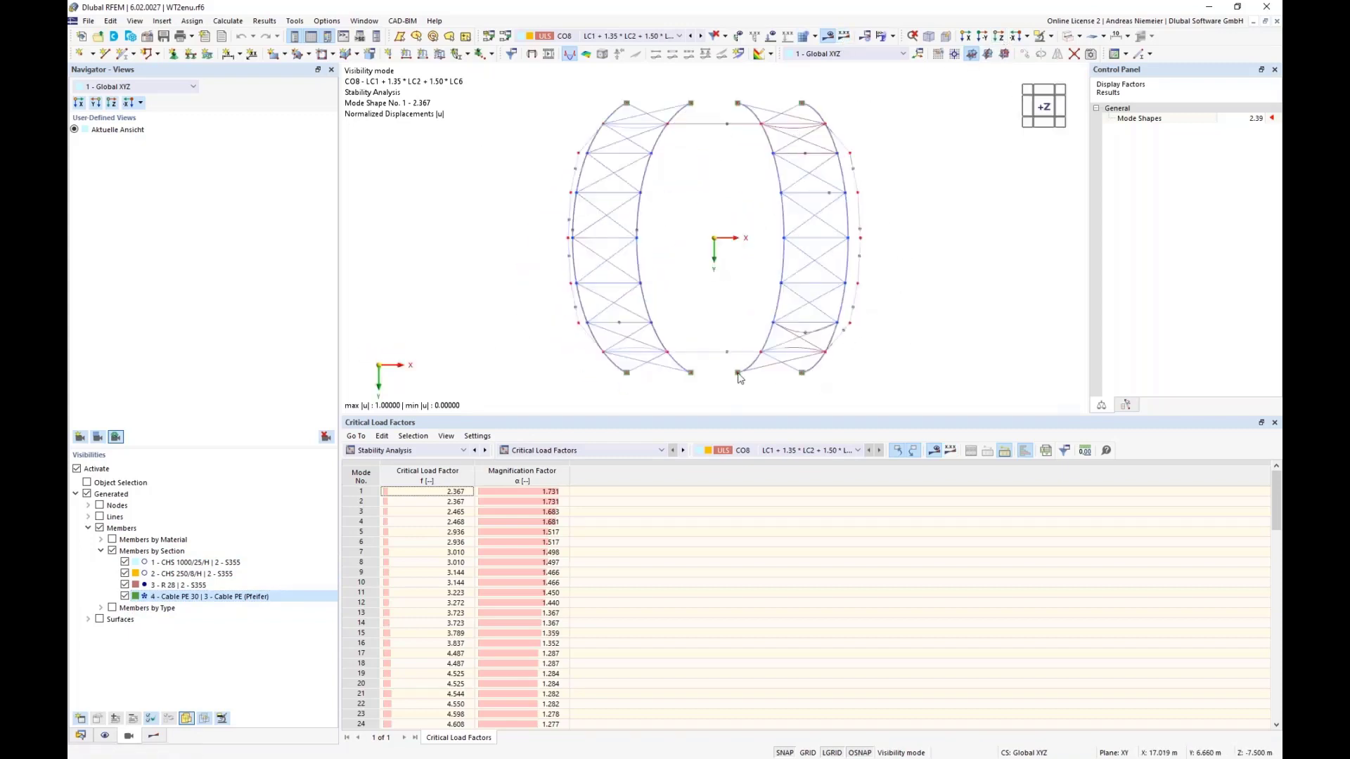
scroll(797, 329, up, 3)
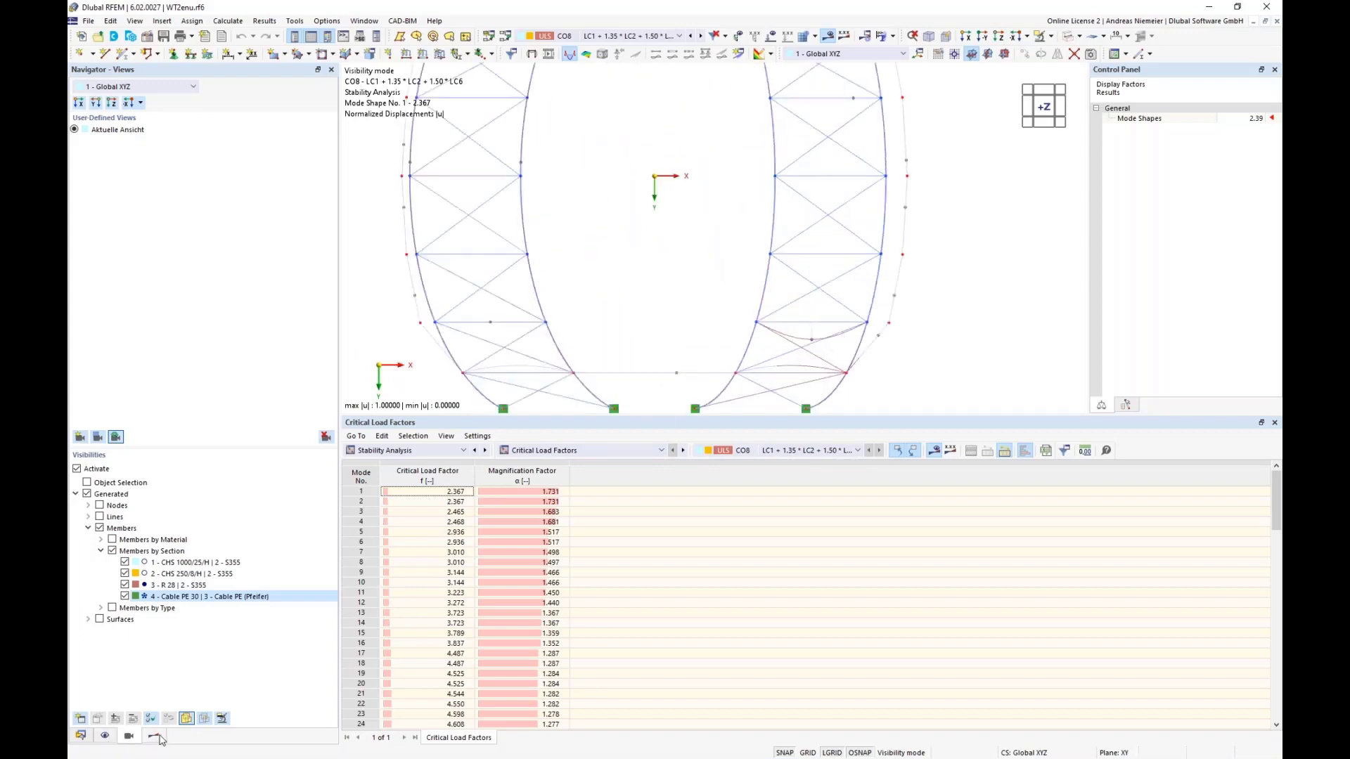
Set the member deformation display of the mode shape to Section Colored
click(109, 738)
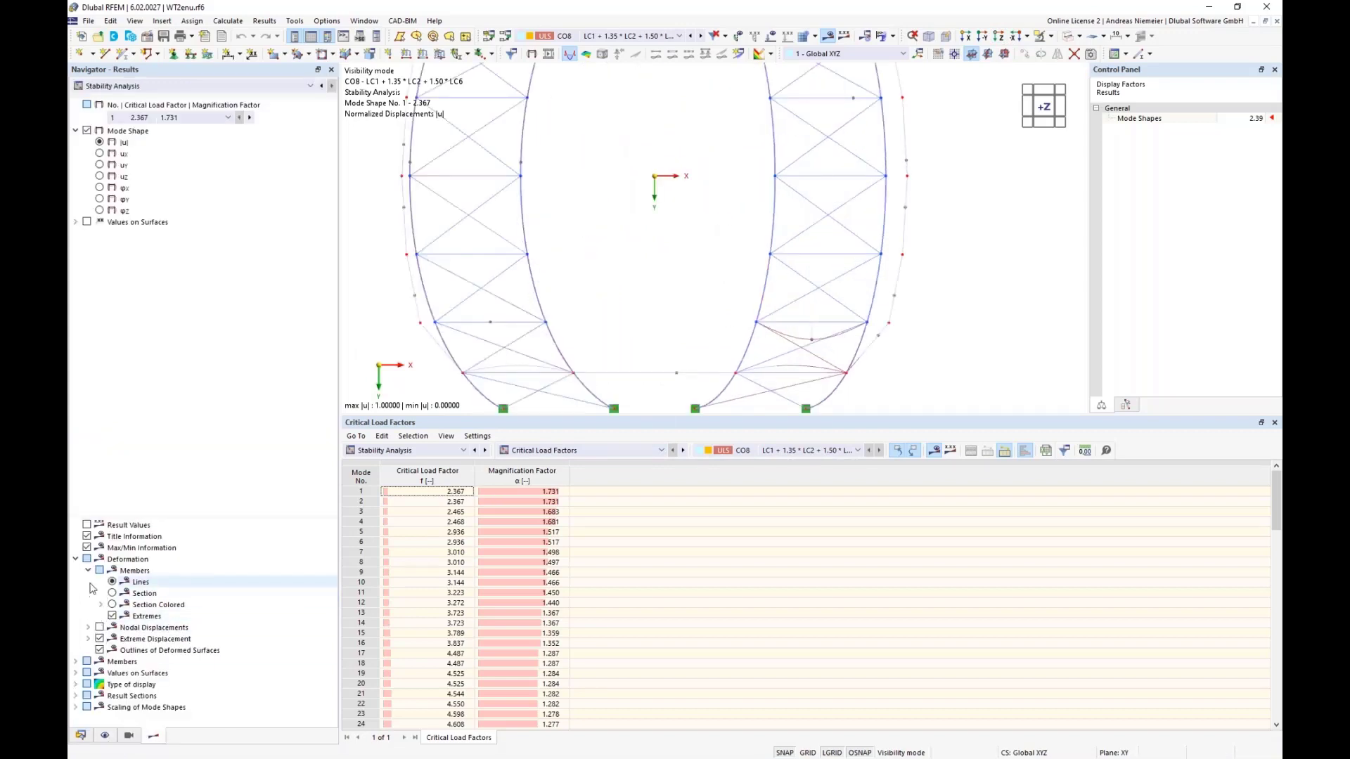
click(112, 605)
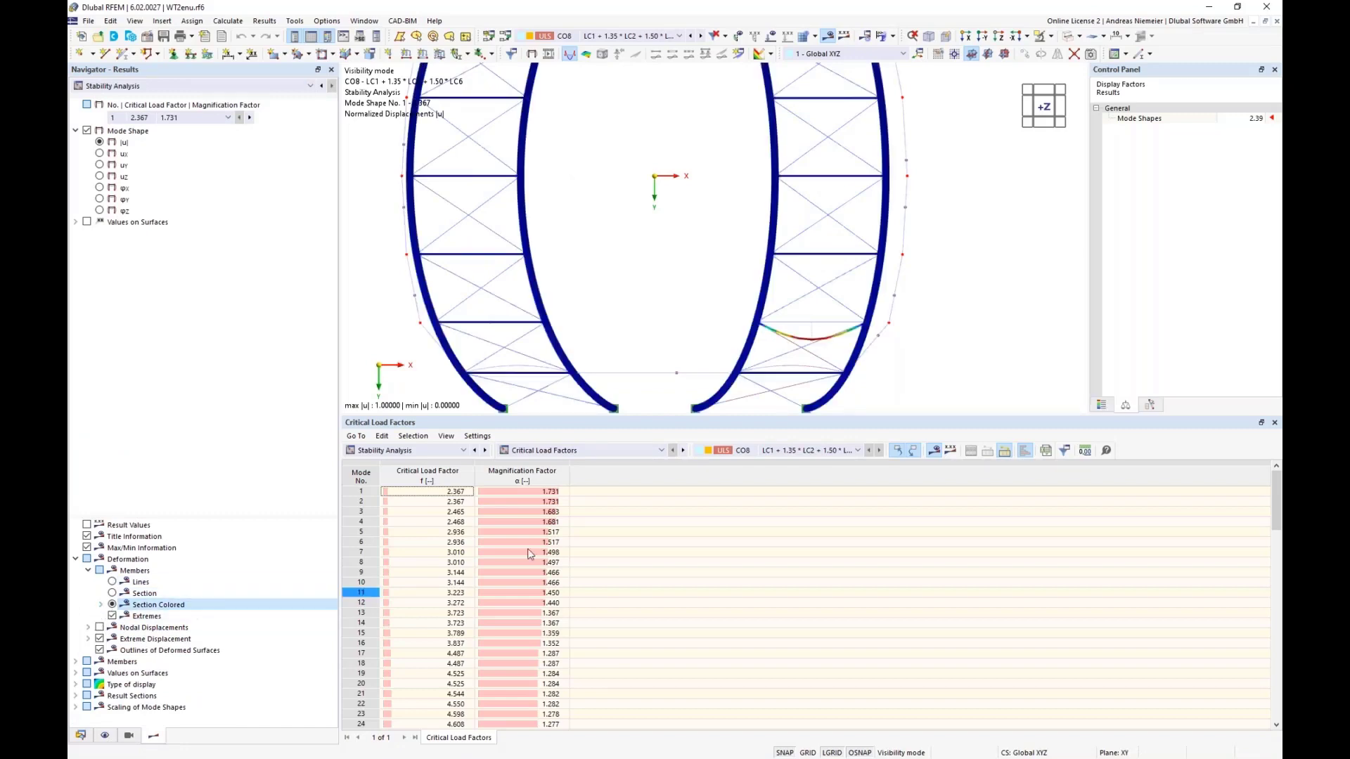
scroll(905, 277, down, 2)
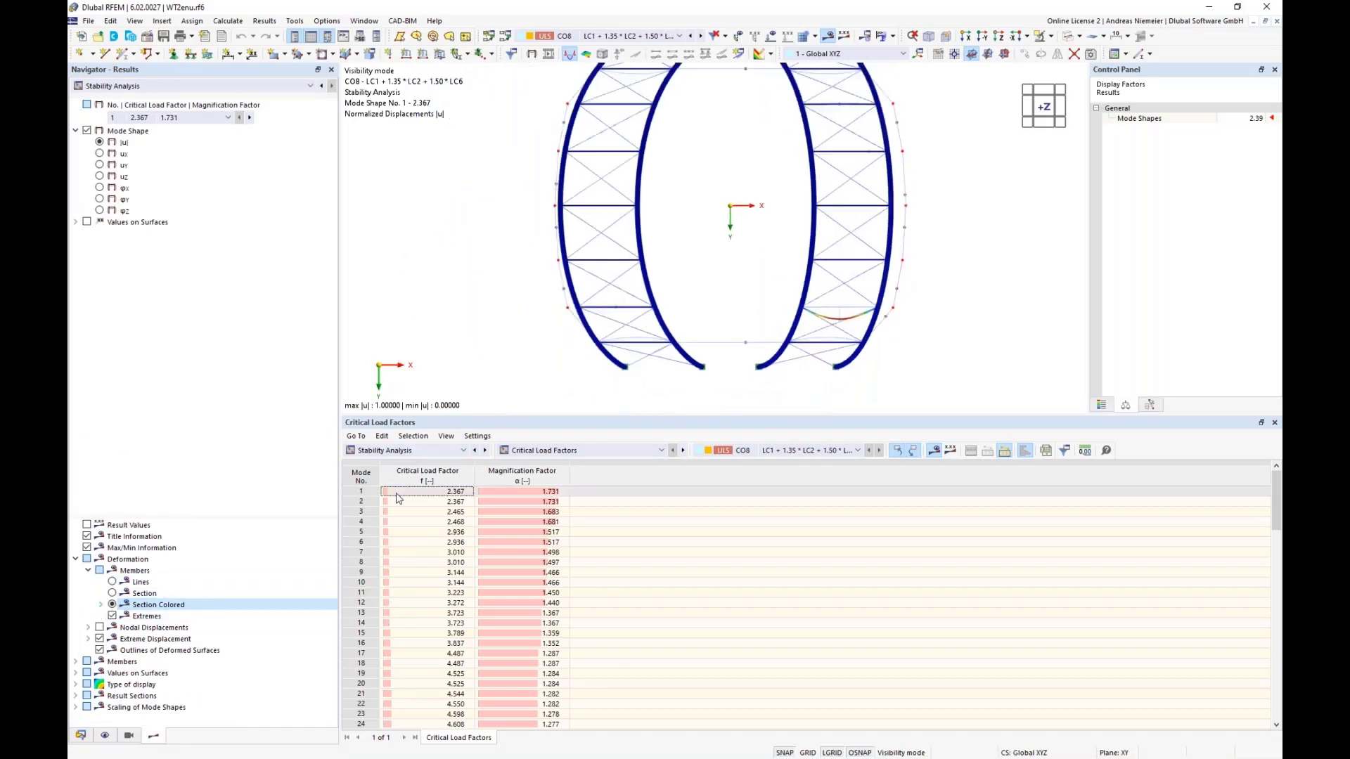
Step through the critical load factors up to mode 16 and examine the buckling shape of each mode
click(527, 500)
key(Down)
key(Down)
key(Down)
key(Down)
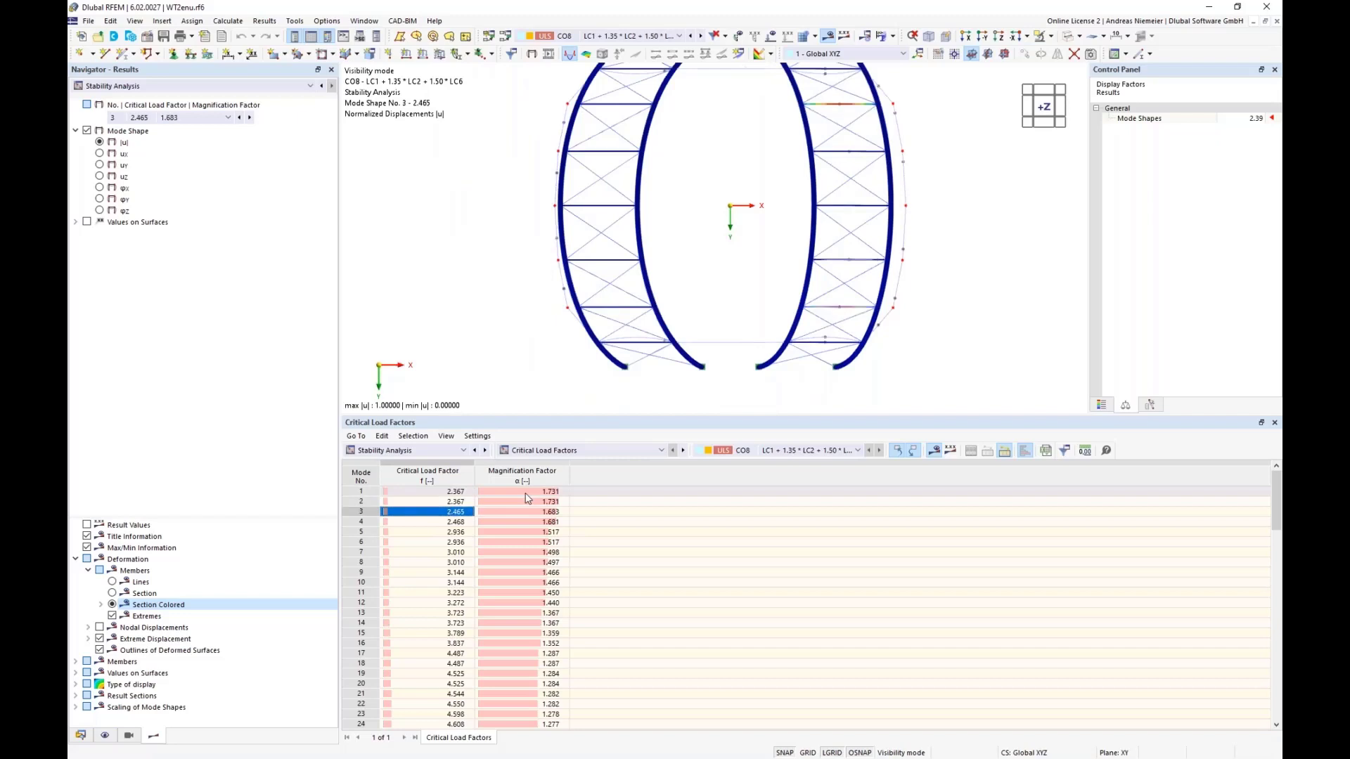
key(Down)
key(Down)
key(Down)
key(Down)
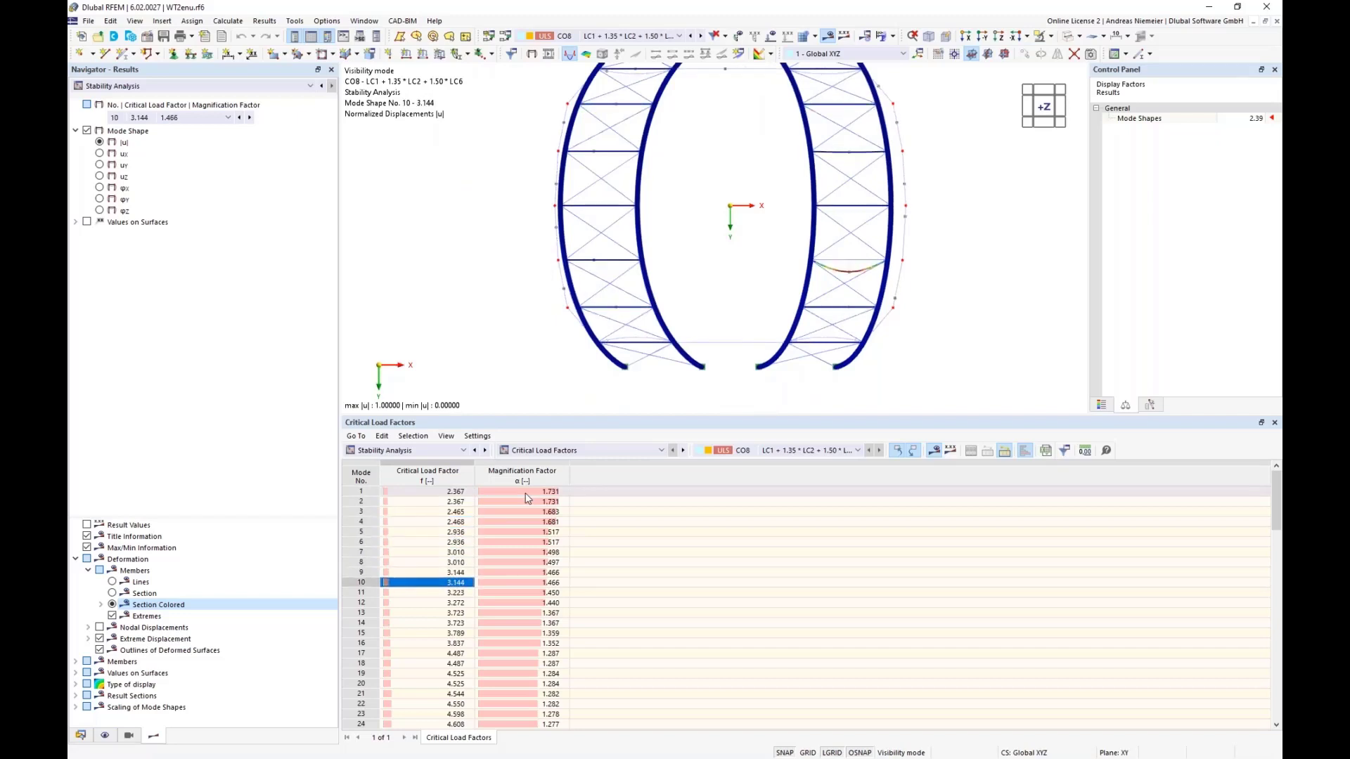
key(Down)
key(Down)
key(Down)
key(Down)
key(Down)
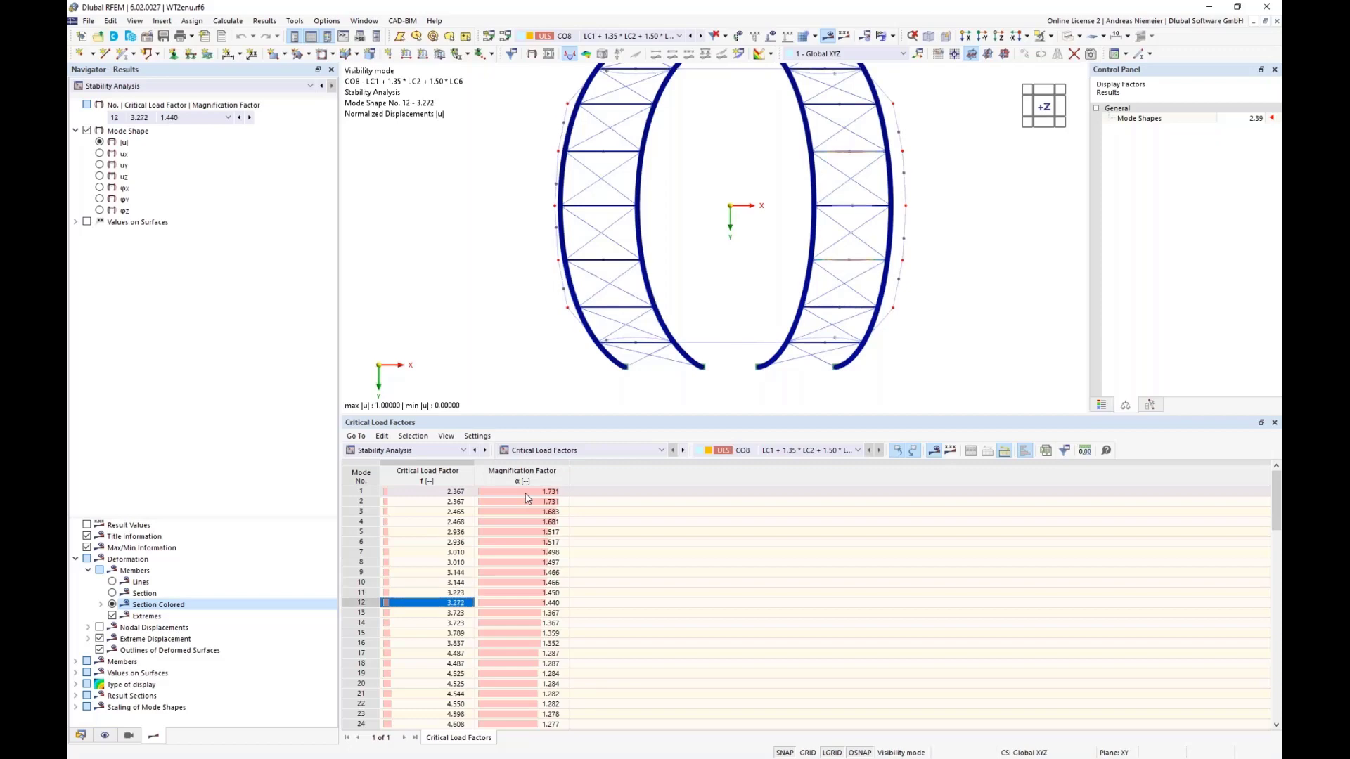
key(Down)
key(Down)
key(Down)
key(Down)
key(Down)
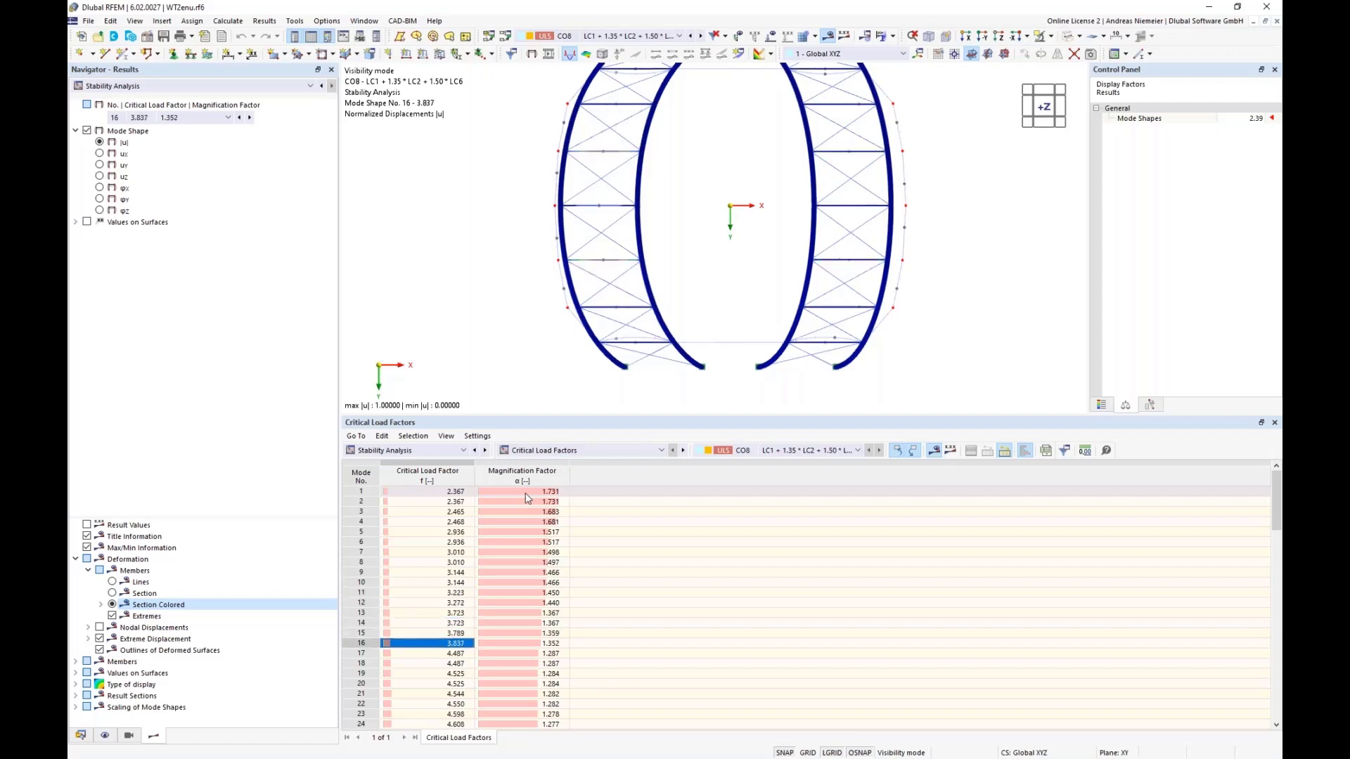
Step through the critical load factors of modes 17 to 25 and examine each buckling shape in the model
key(Down)
key(Down)
key(Down)
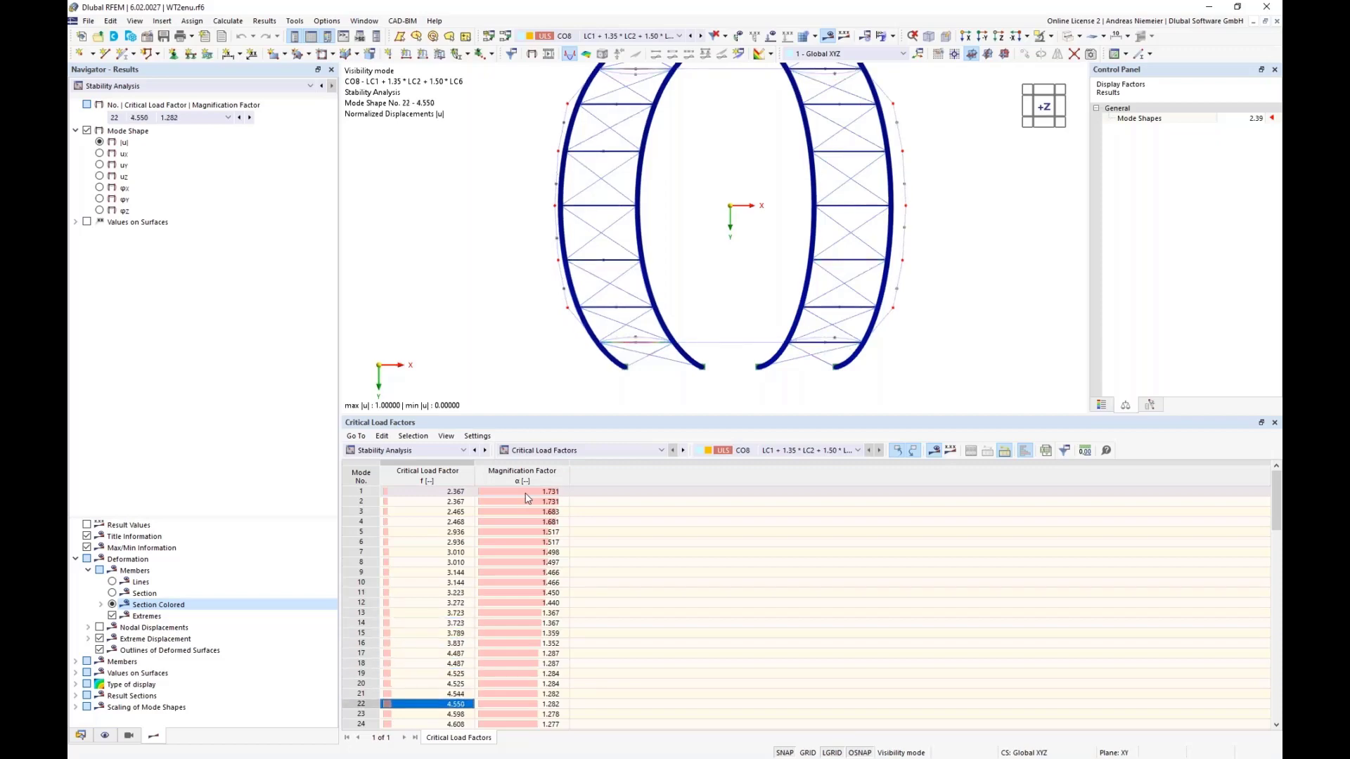
key(Down)
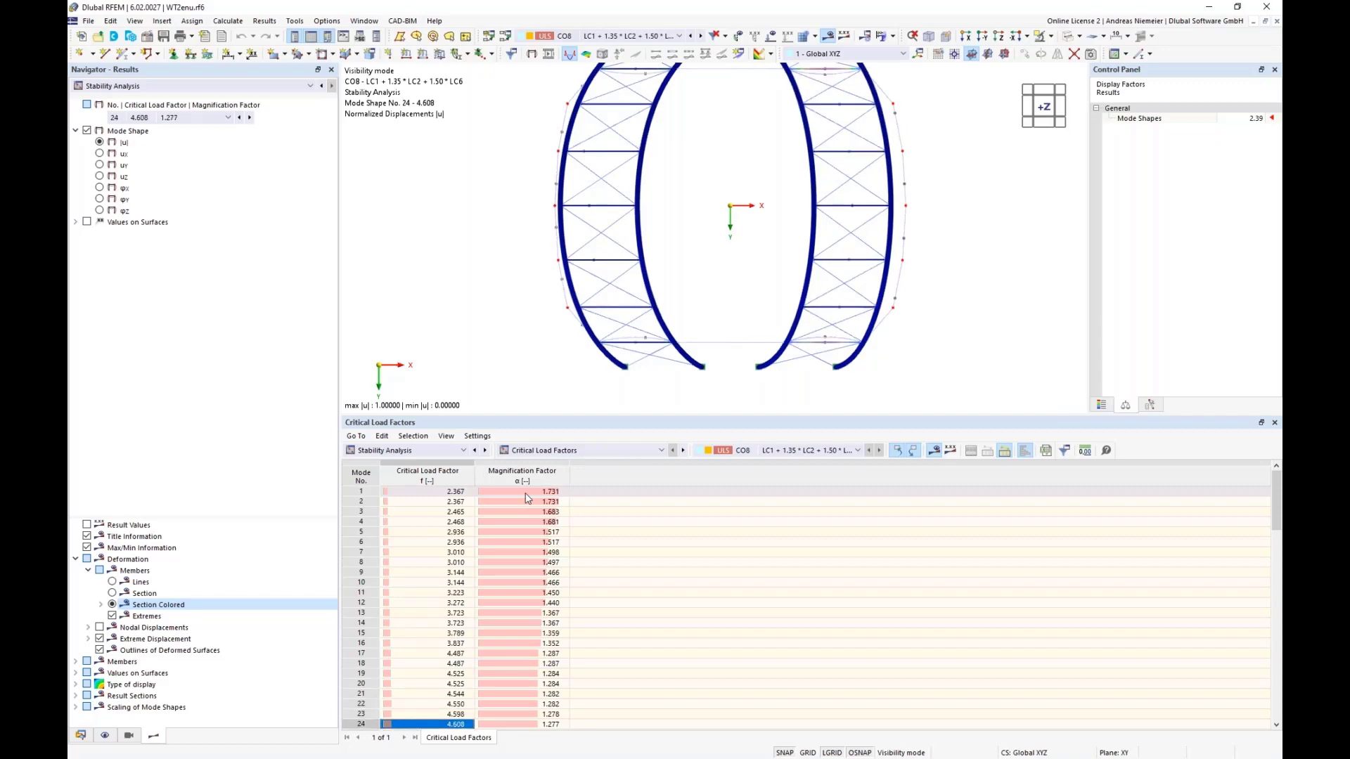
key(Down)
scroll(788, 556, down, 1)
ctrl+middle_drag(915, 394, 837, 373)
scroll(443, 675, down, 1)
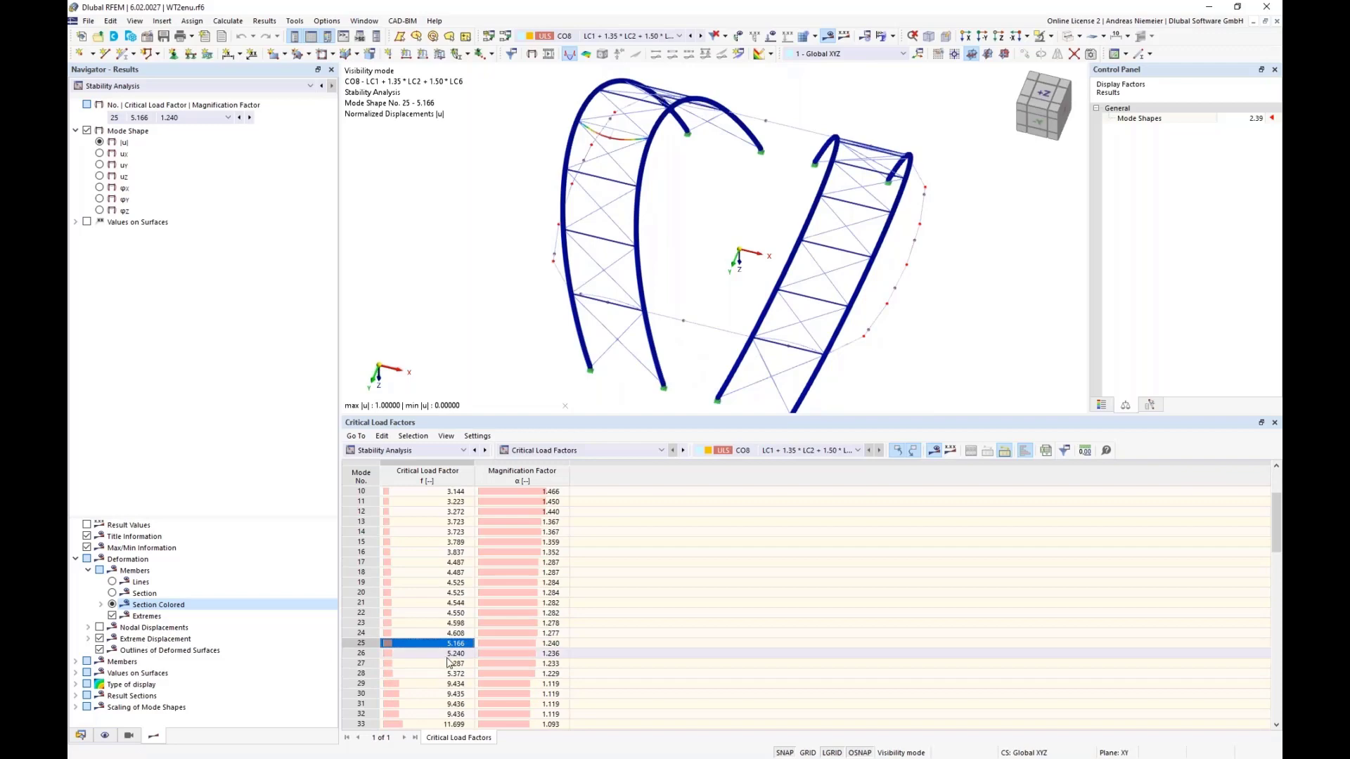
Go through the critical load factors of modes 26 to 53 and examine which members buckle in each shape
click(461, 654)
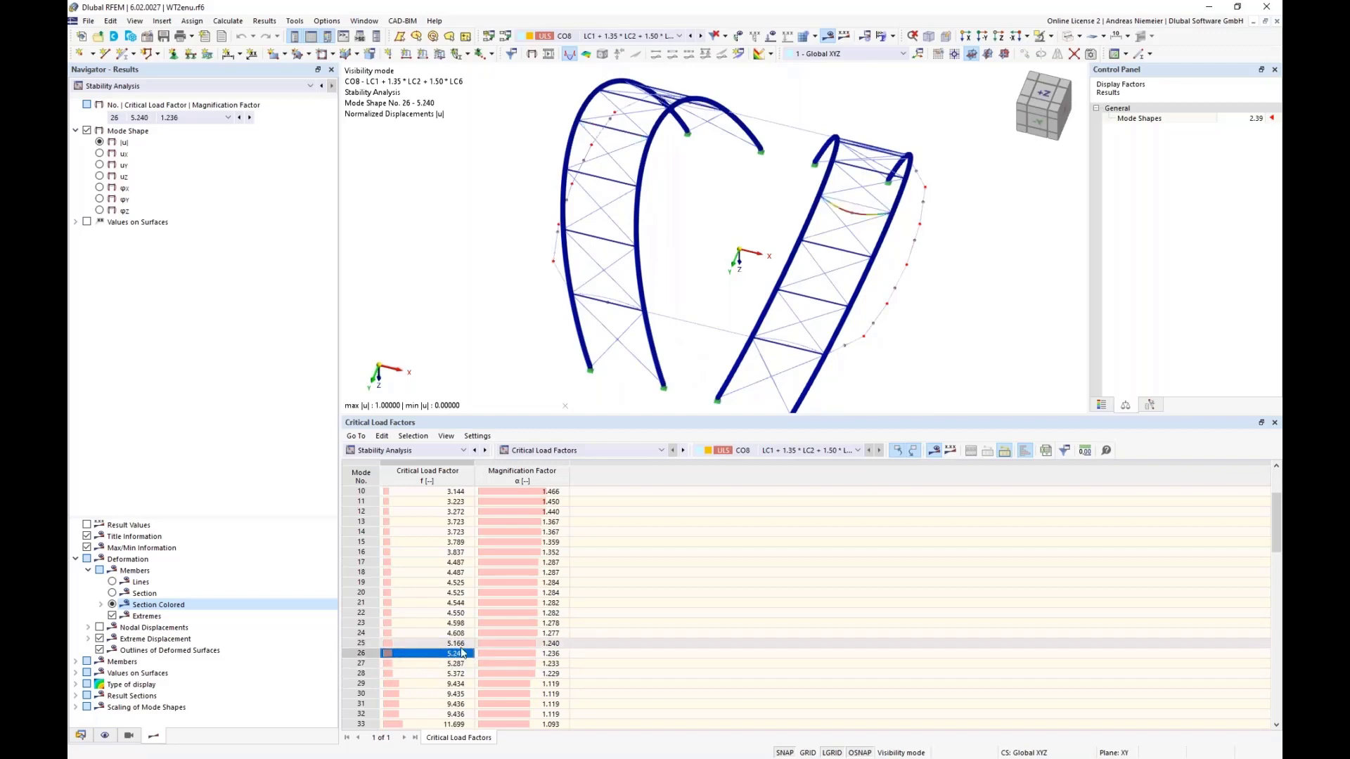
key(Down)
key(Down)
key(Down)
key(Down)
key(Down)
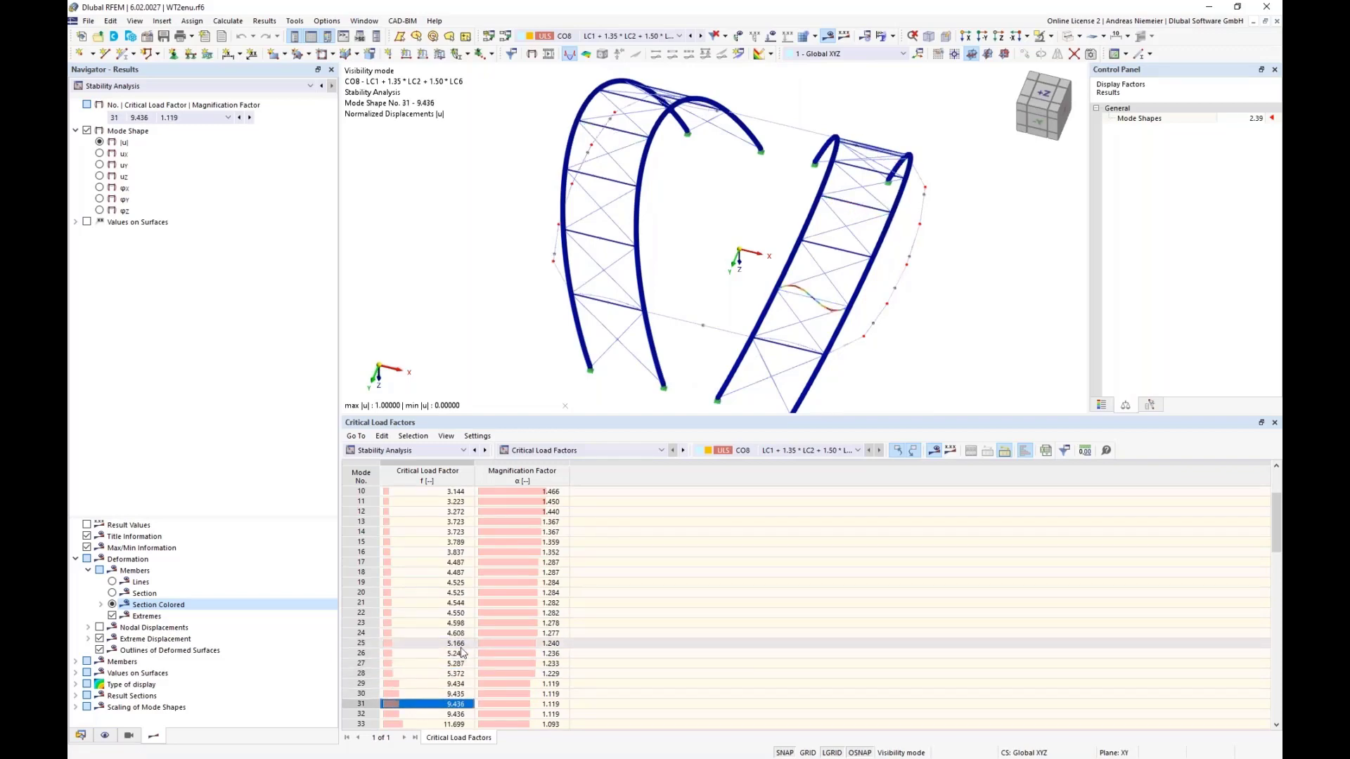
key(Down)
key(Down)
key(Down)
key(Down)
key(Down)
key(Down)
key(Down)
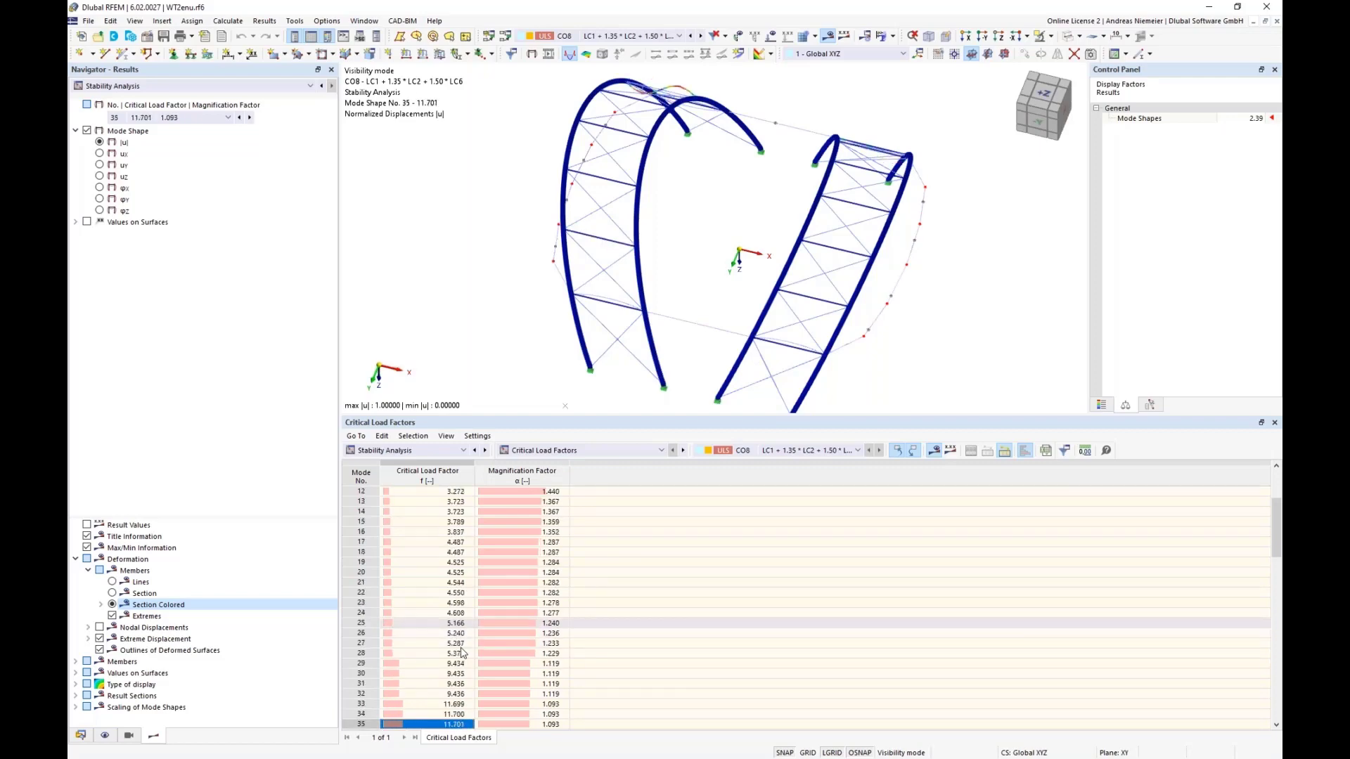
key(Down)
key(Down)
key(Down)
key(Down)
key(Down)
key(Down)
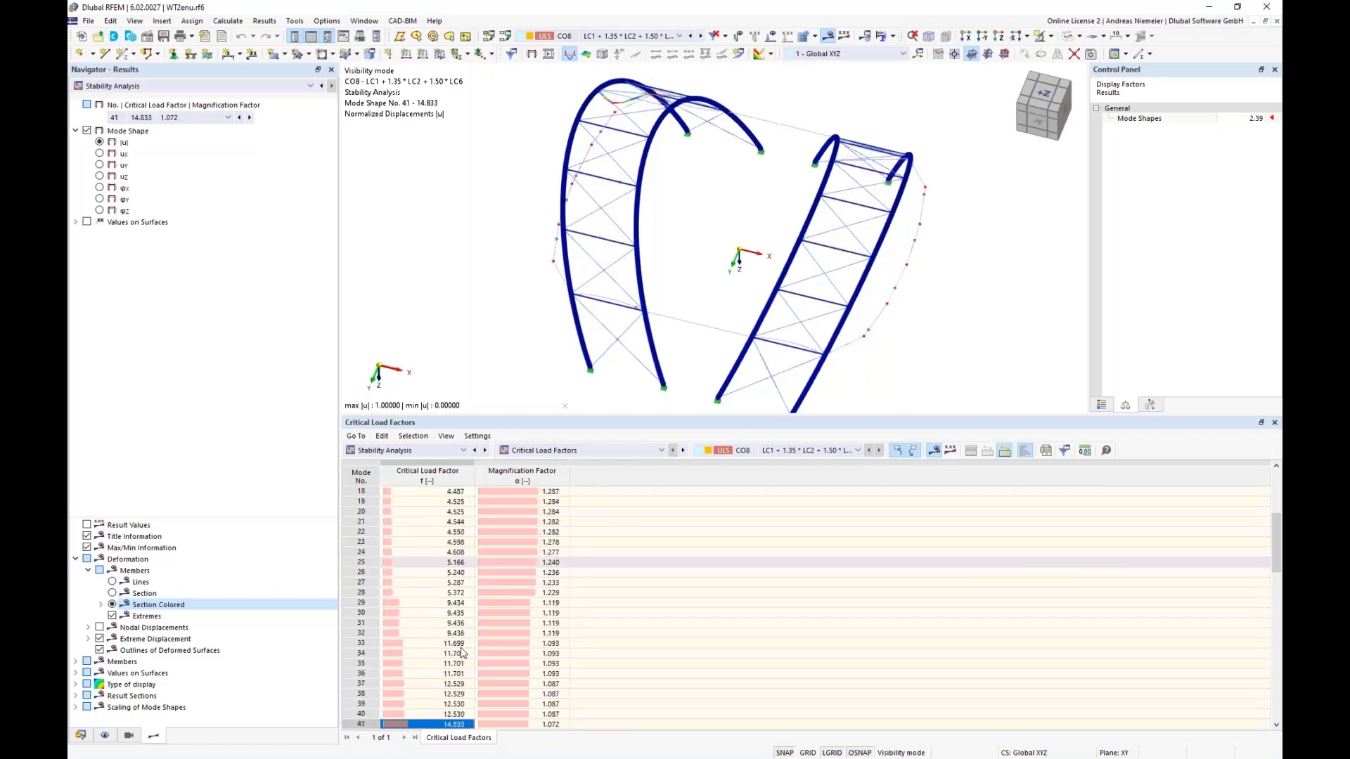
key(Down)
key(Down)
key(Down)
key(Down)
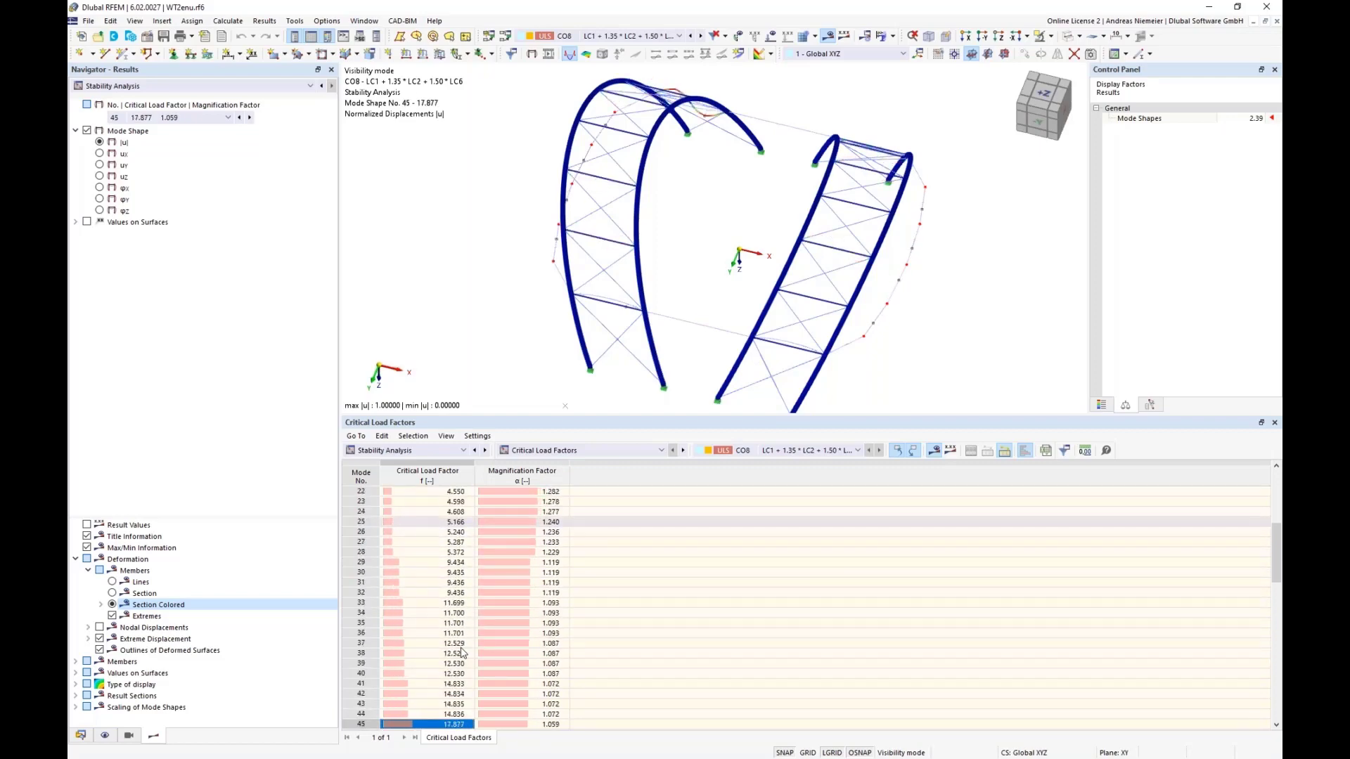
key(Down)
key(Down)
key(Down)
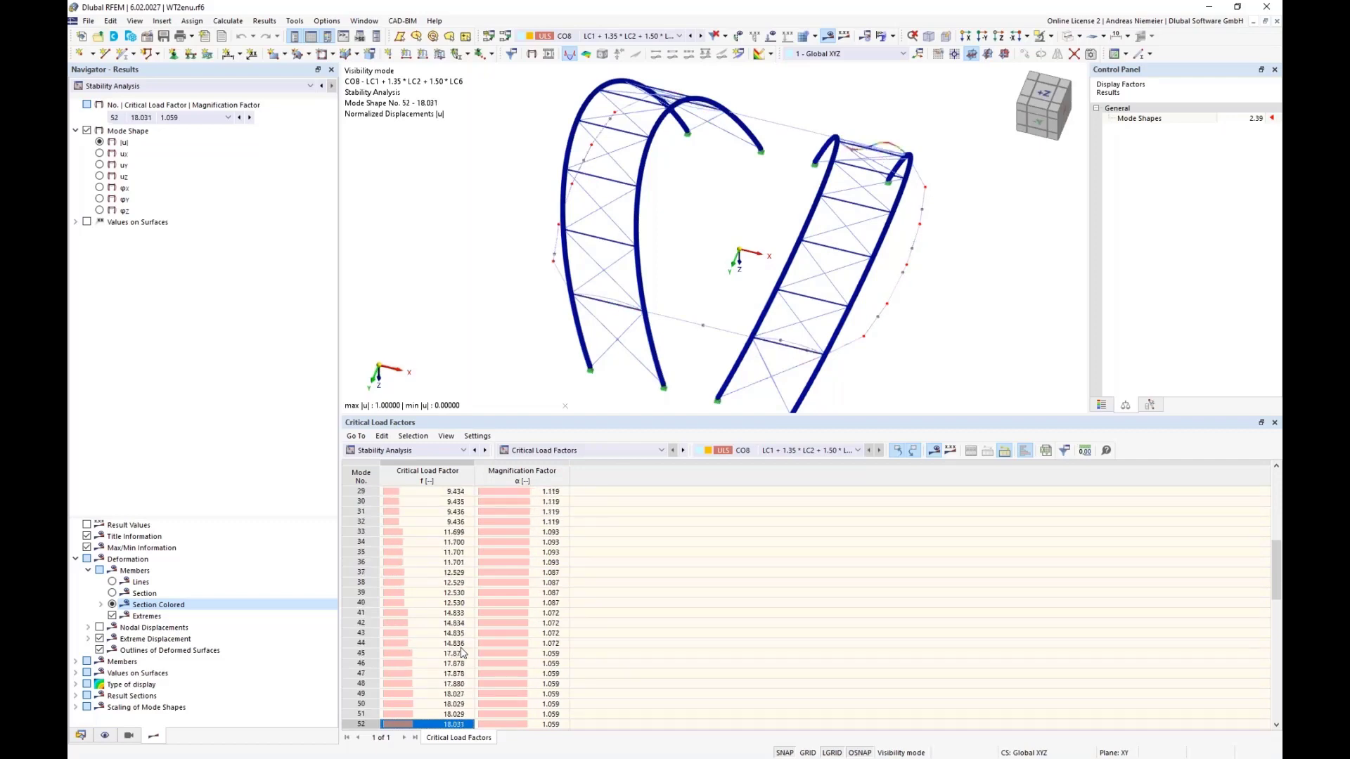
key(Down)
key(Down)
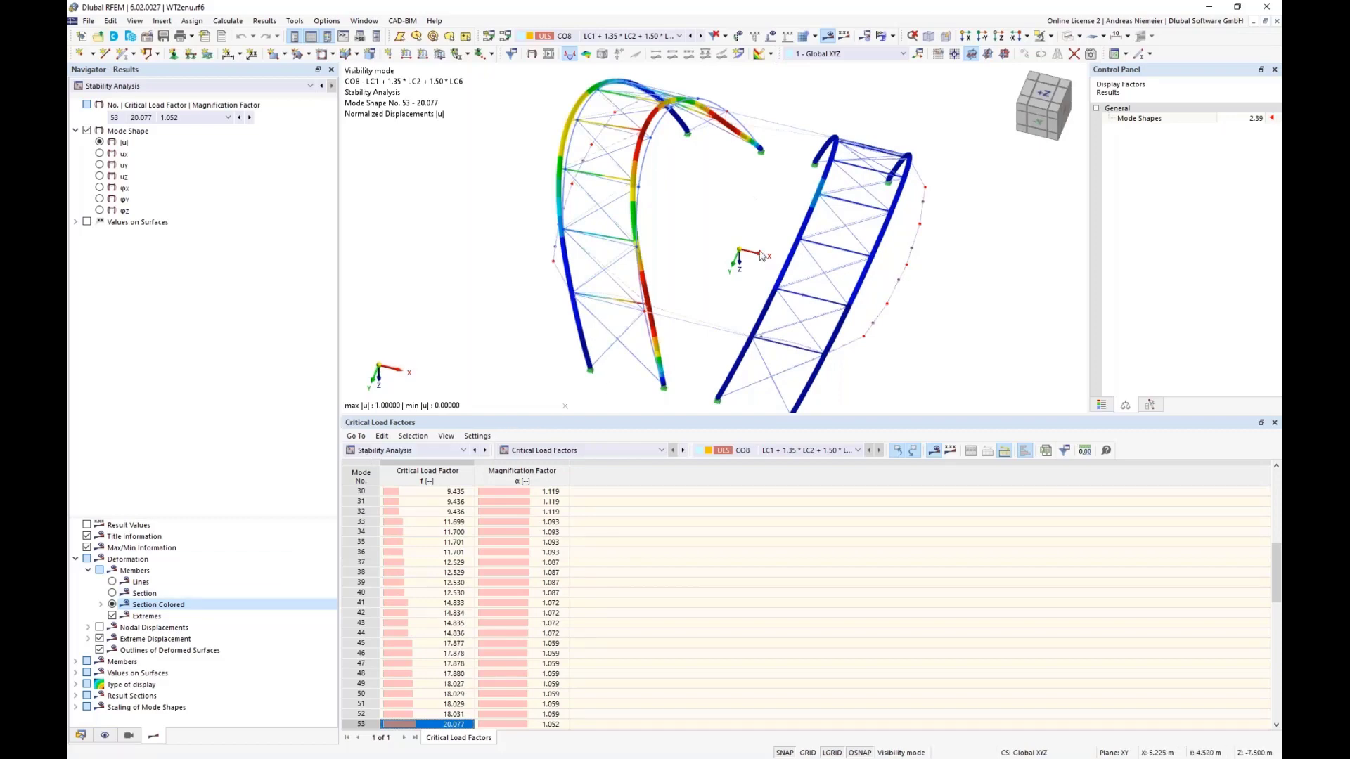
Examine the arch buckling of mode 53 in the -X direction and compare it with mode shape 35
ctrl+middle_drag(963, 342, 856, 261)
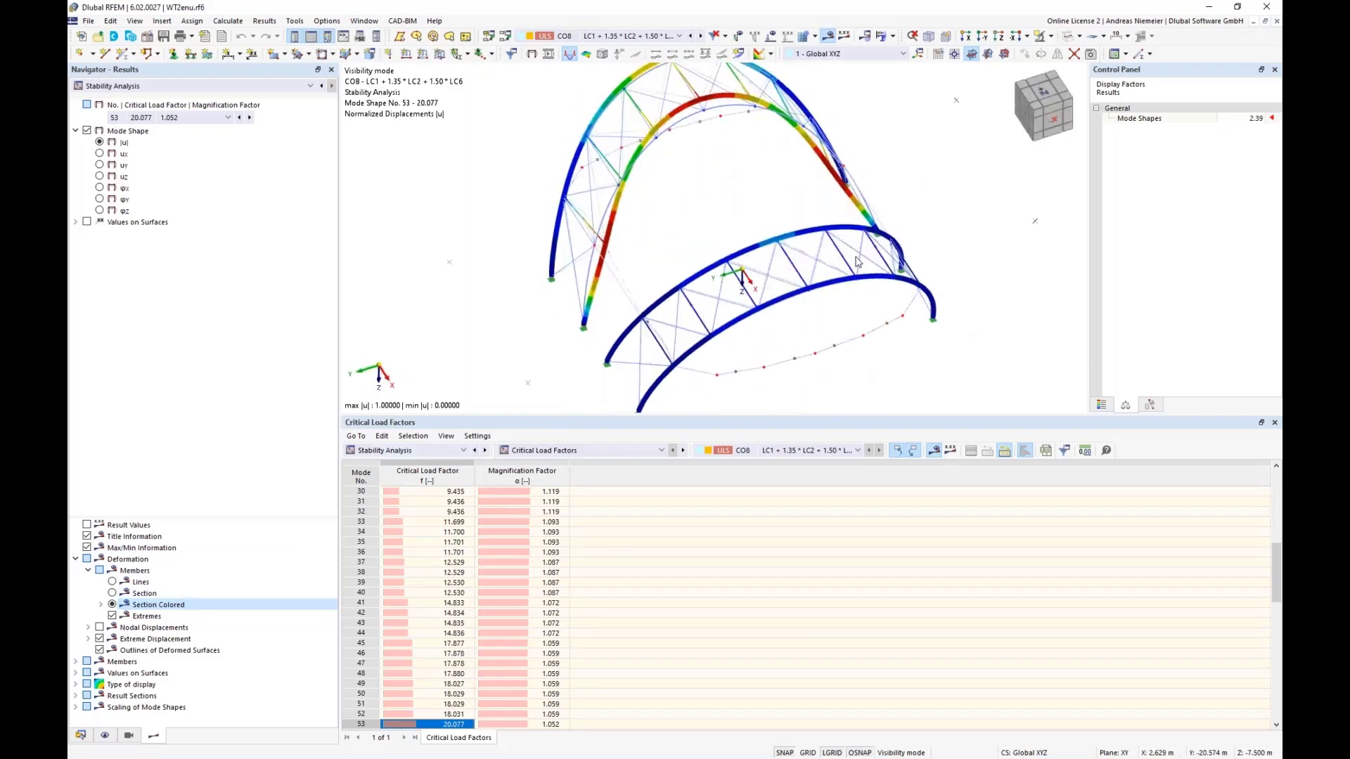
click(1056, 124)
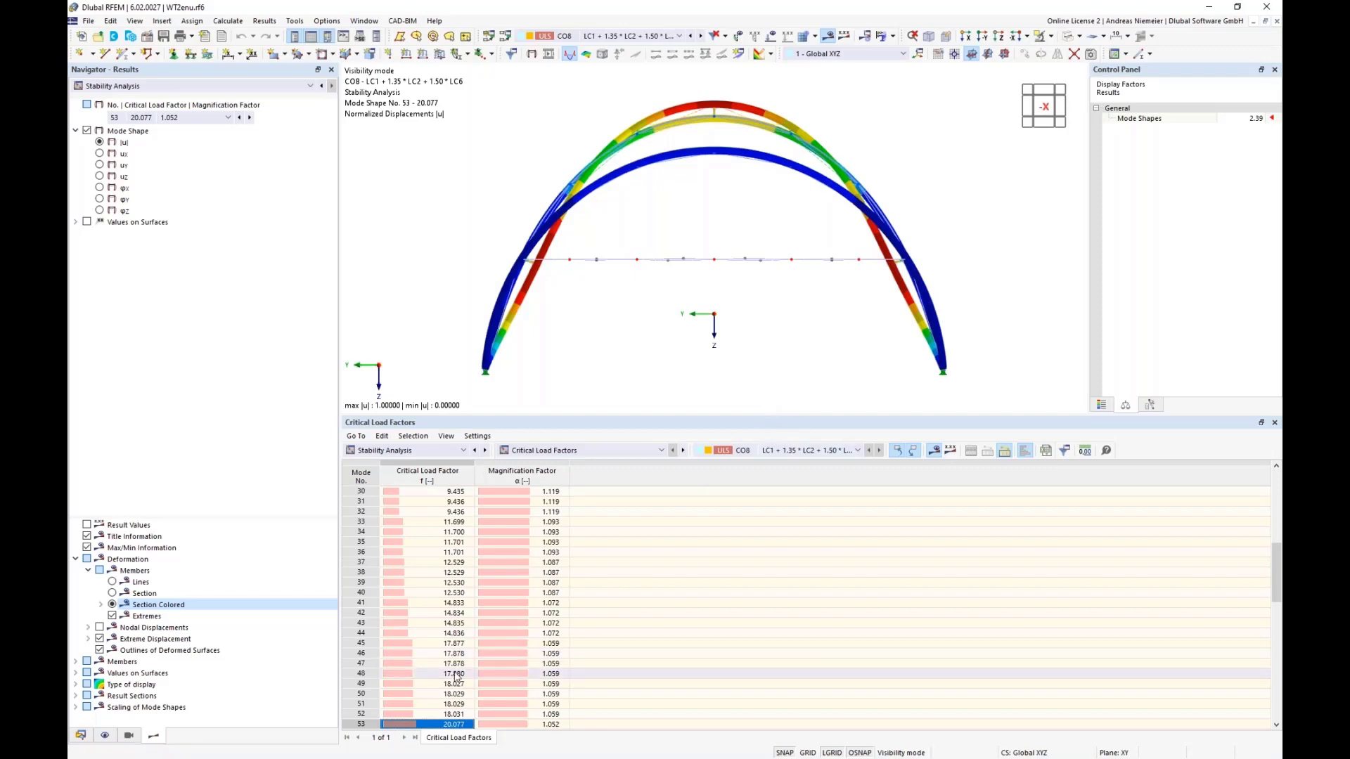
click(426, 602)
click(430, 542)
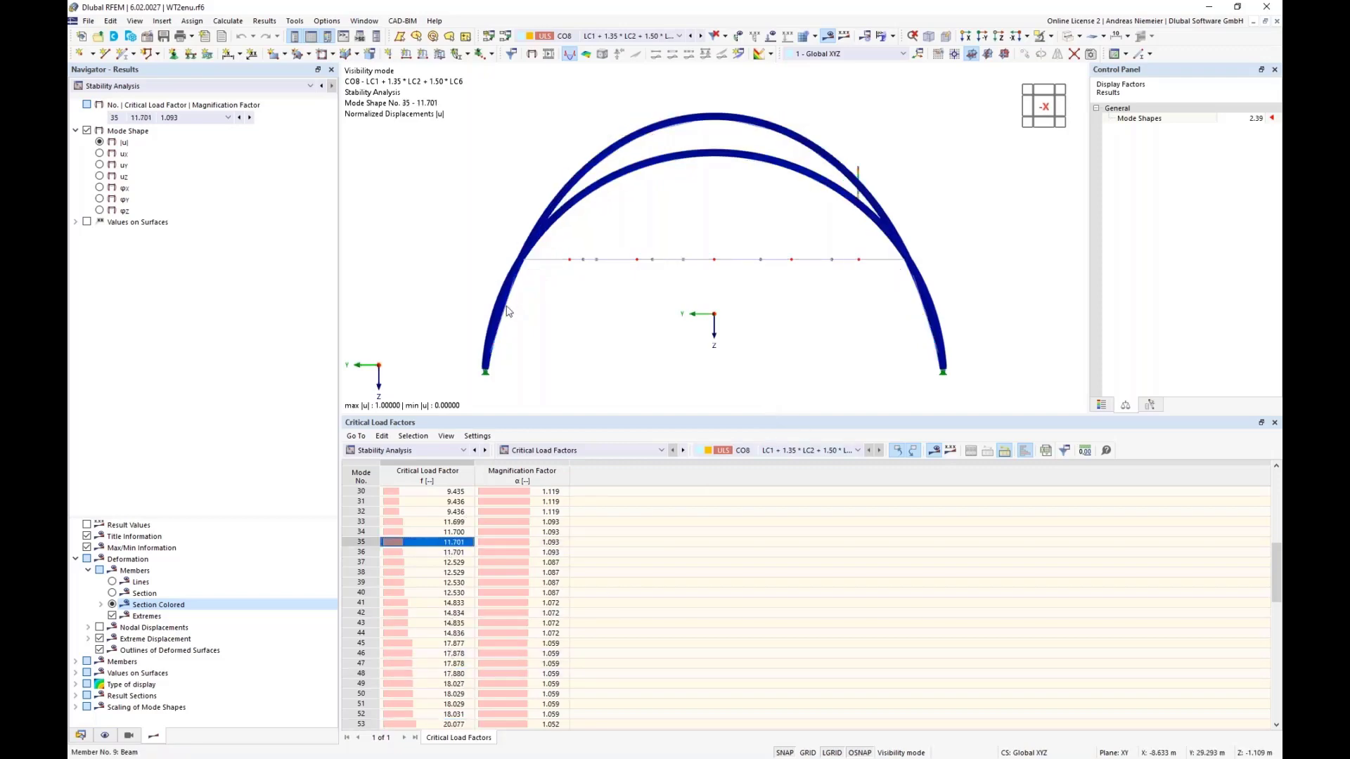
scroll(503, 301, down, 1)
ctrl+middle_drag(461, 272, 643, 303)
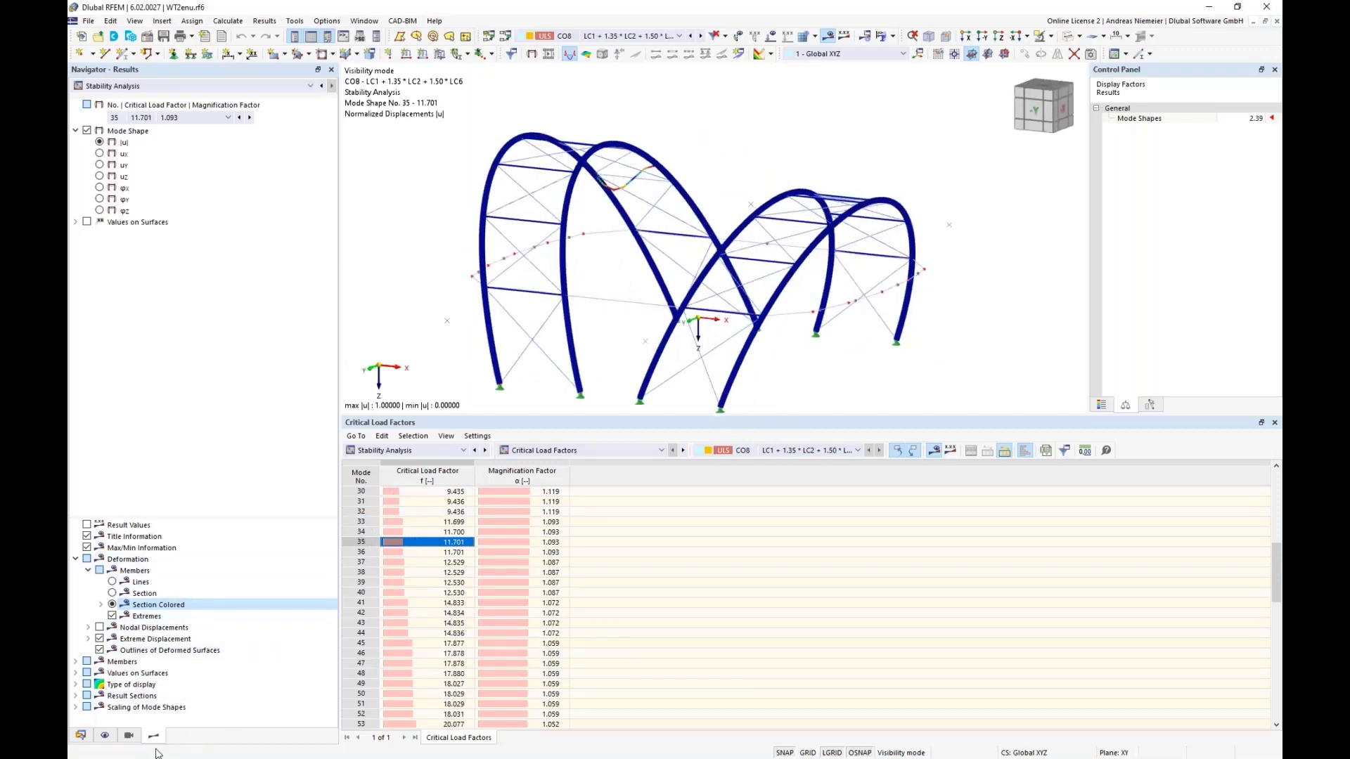
Restrict the visible members to section CHS 250/8/H by hiding CHS 1000/25/H, R 28 and Cable PE 30
click(129, 736)
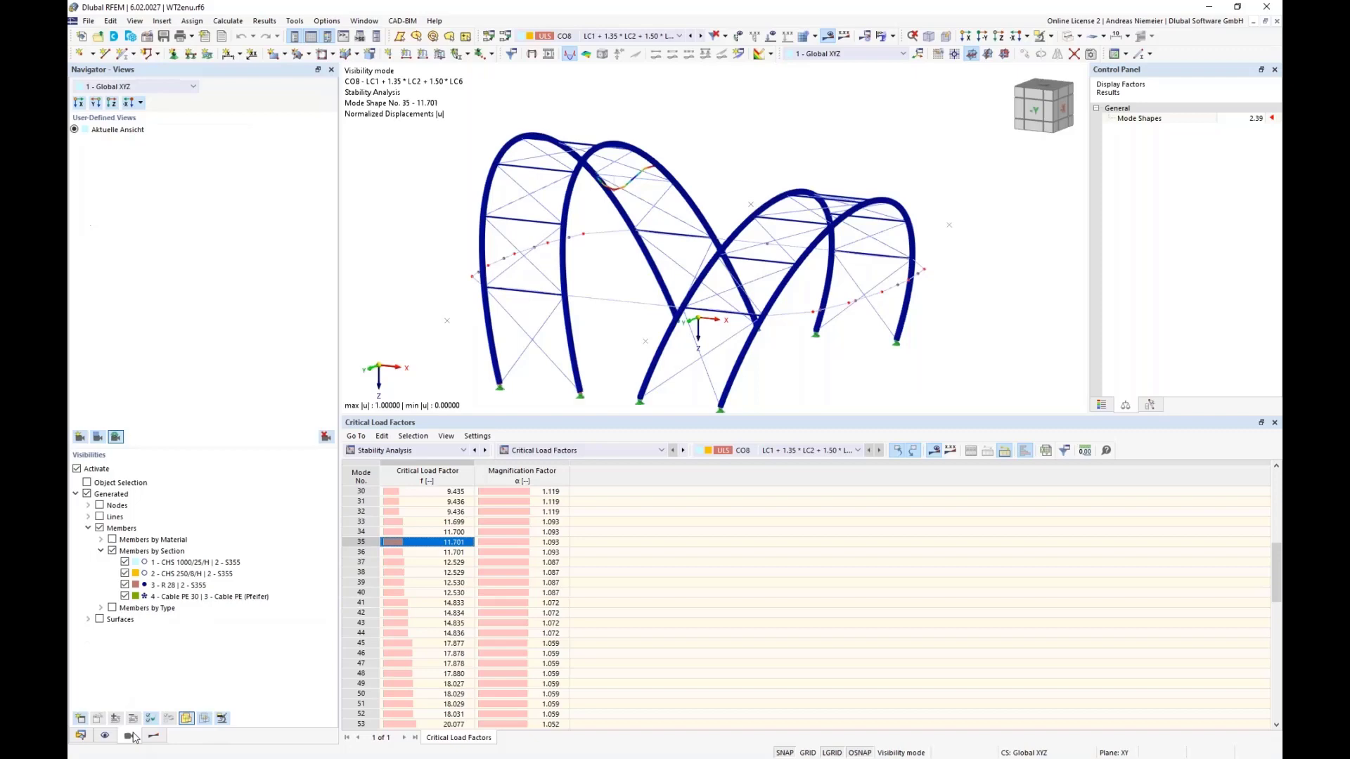
click(125, 596)
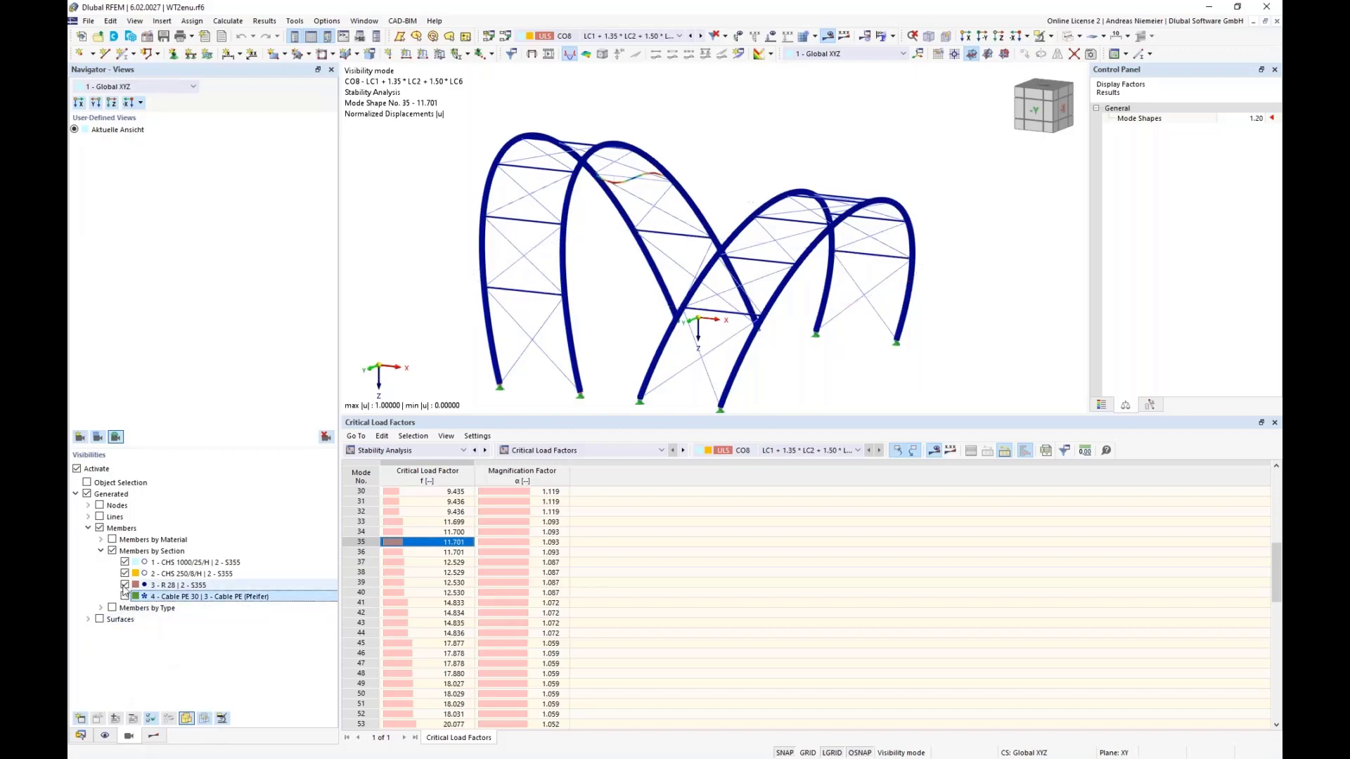
click(125, 585)
click(124, 562)
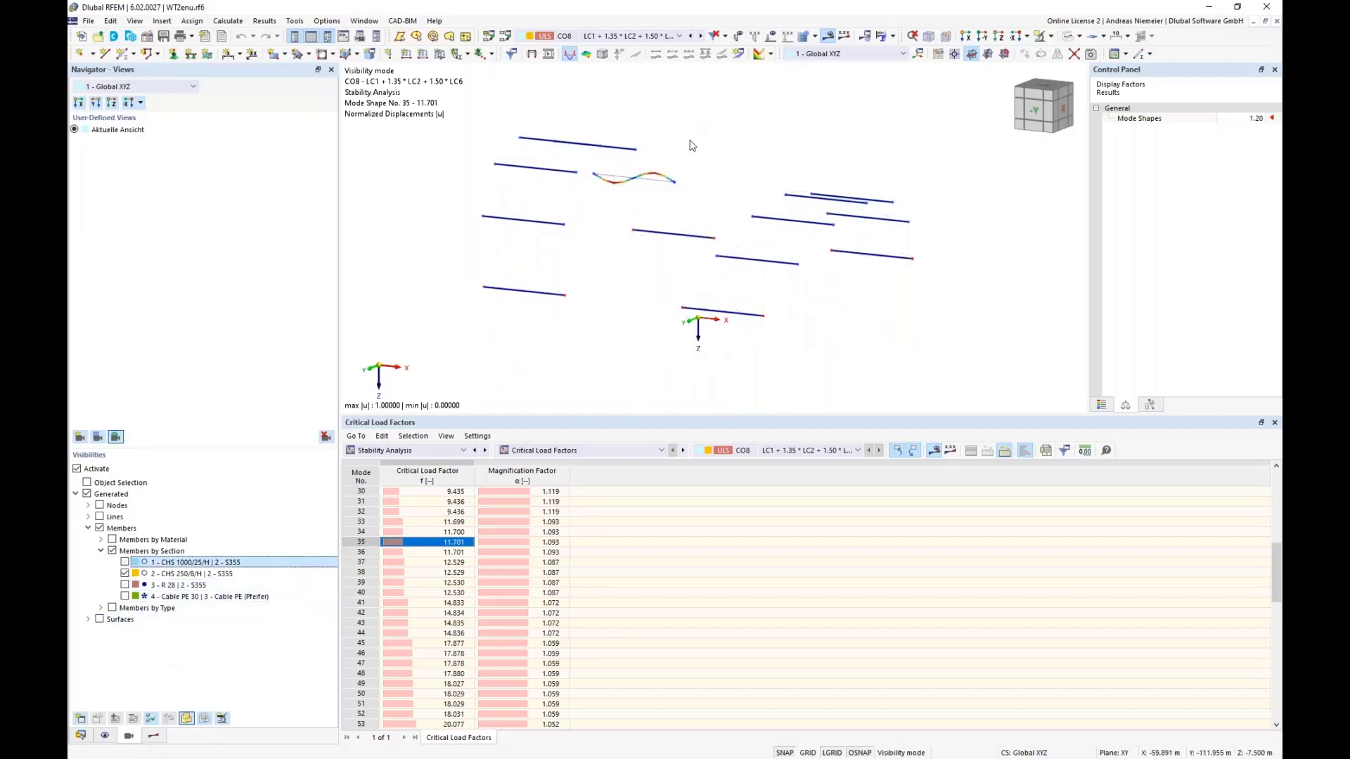
Assign new effective lengths to all CHS 250/8/H truss members, considering flexural buckling about both axes without torsional or lateral-torsional buckling
scroll(690, 142, down, 3)
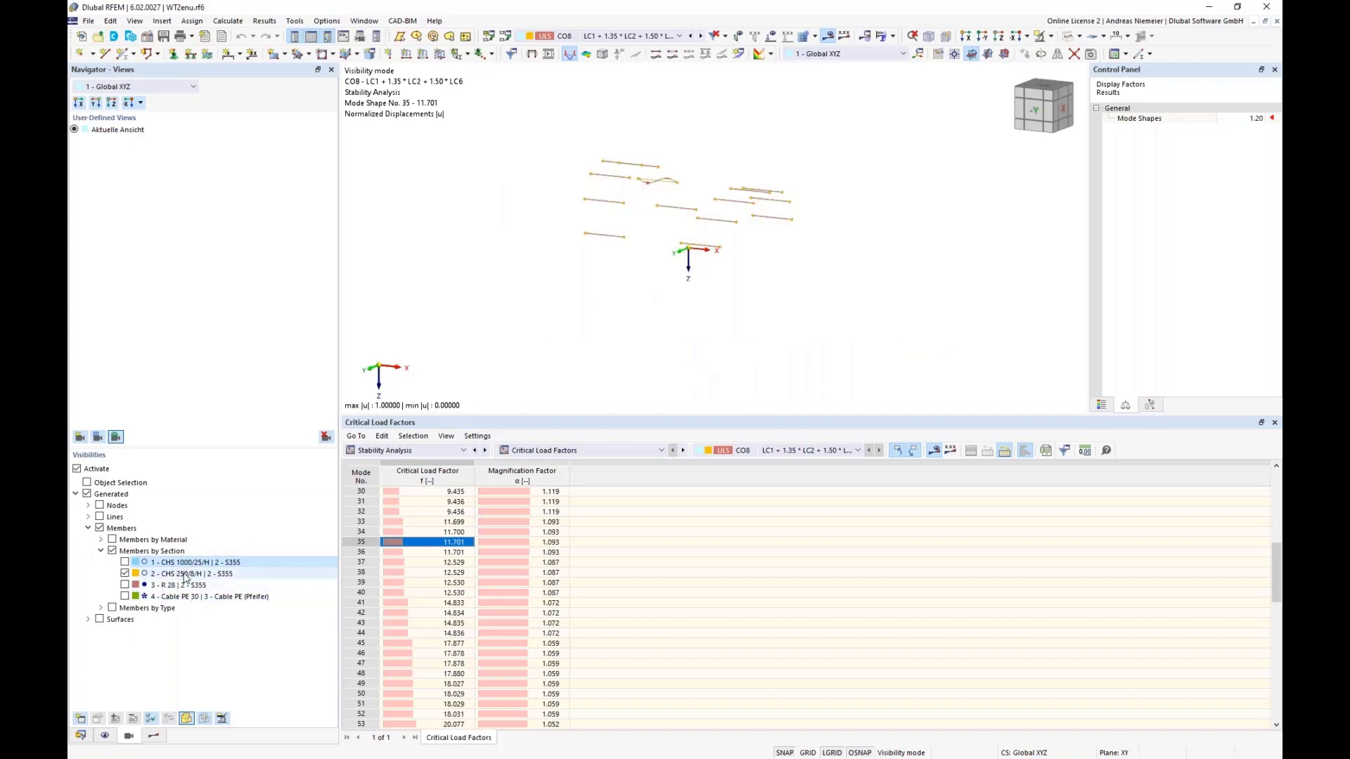
scroll(608, 188, up, 3)
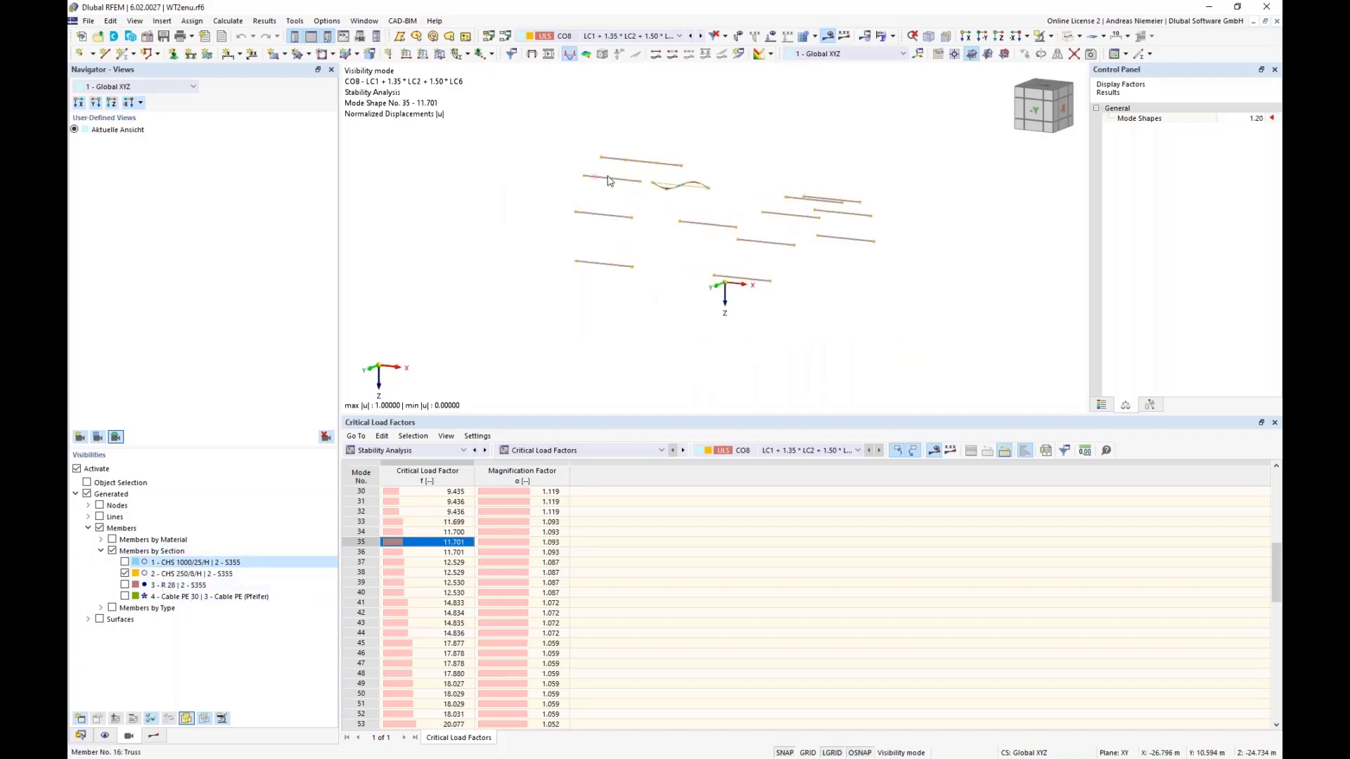
right_click(606, 181)
right_click(602, 180)
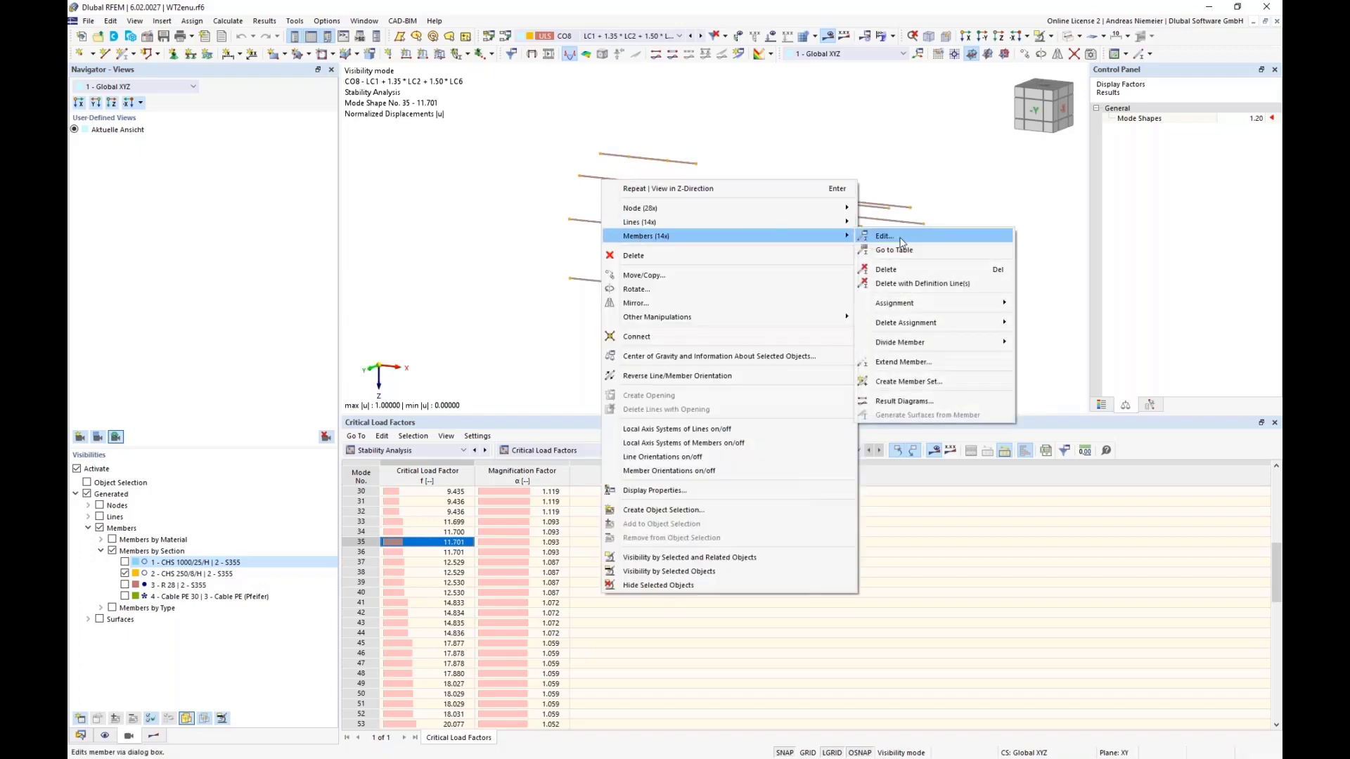
click(868, 237)
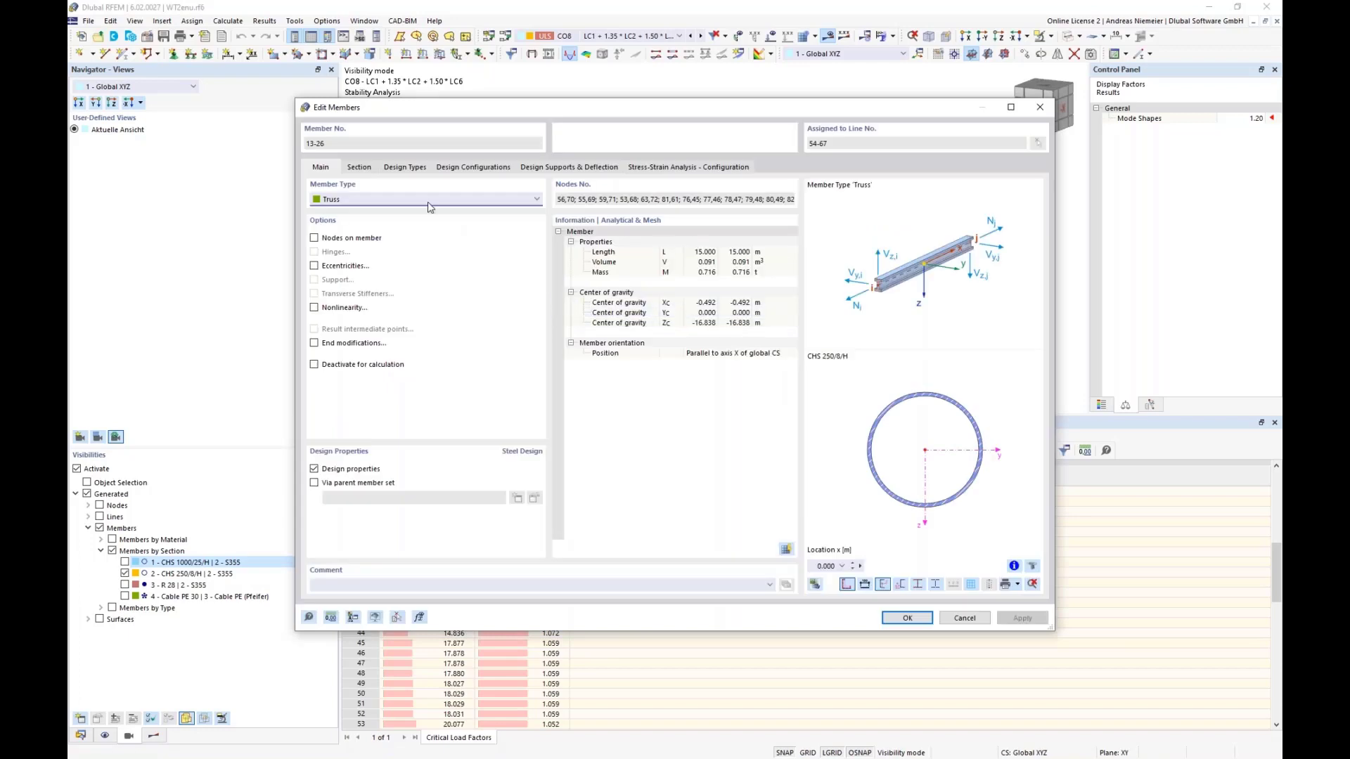
click(405, 167)
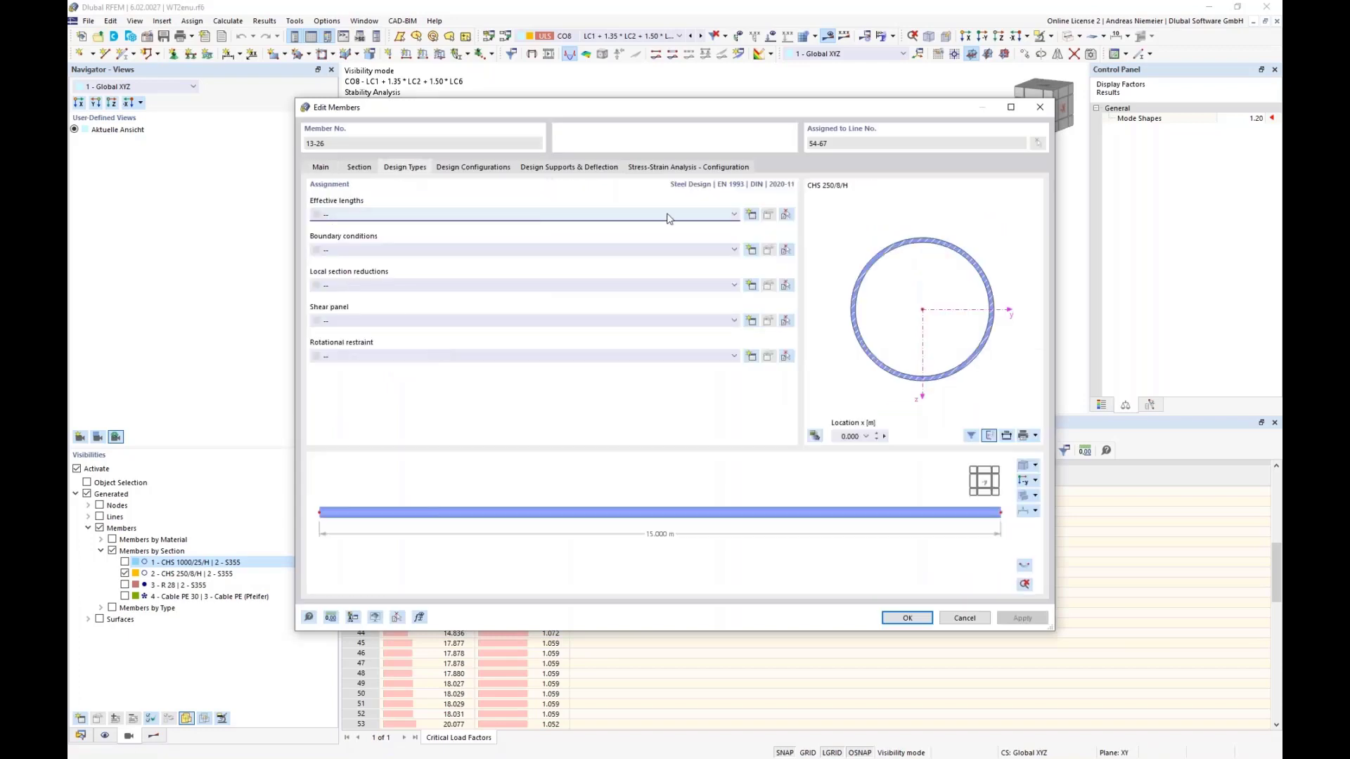
click(750, 215)
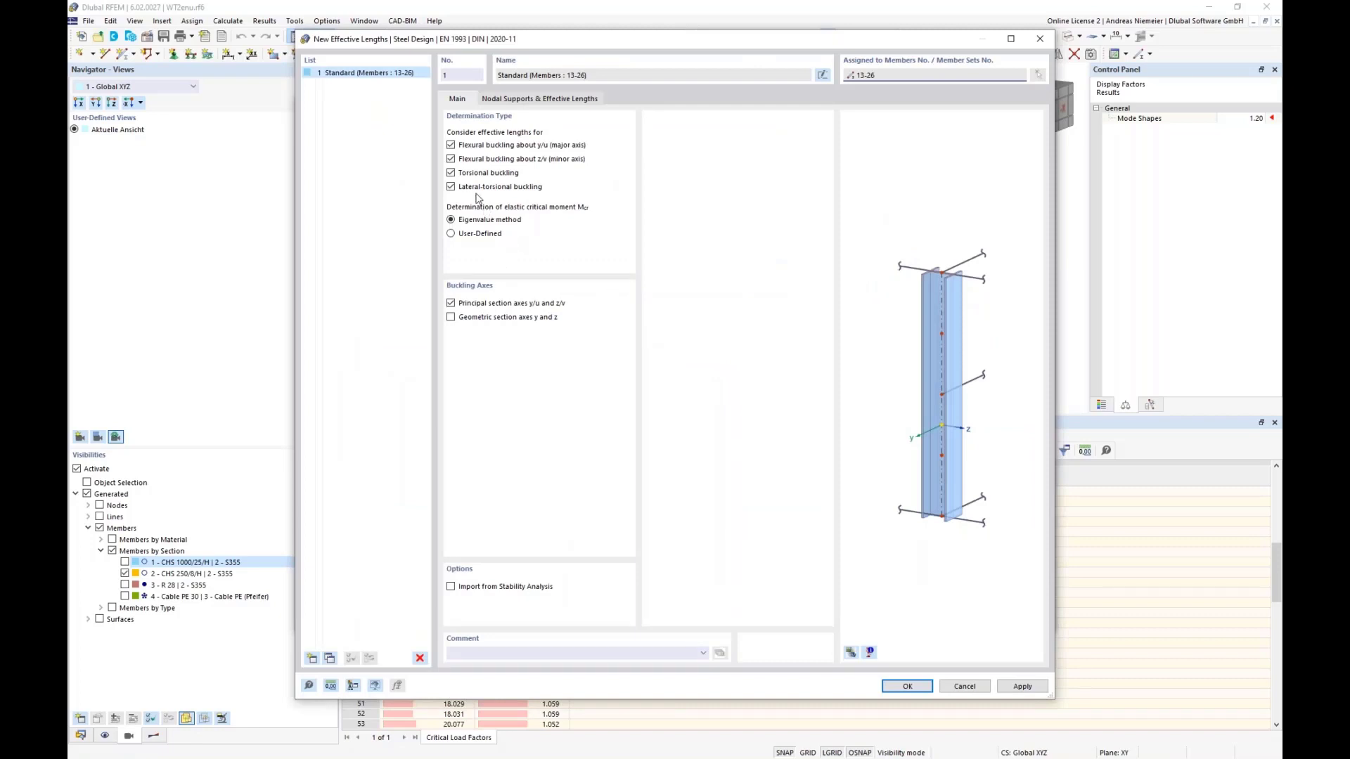
click(451, 172)
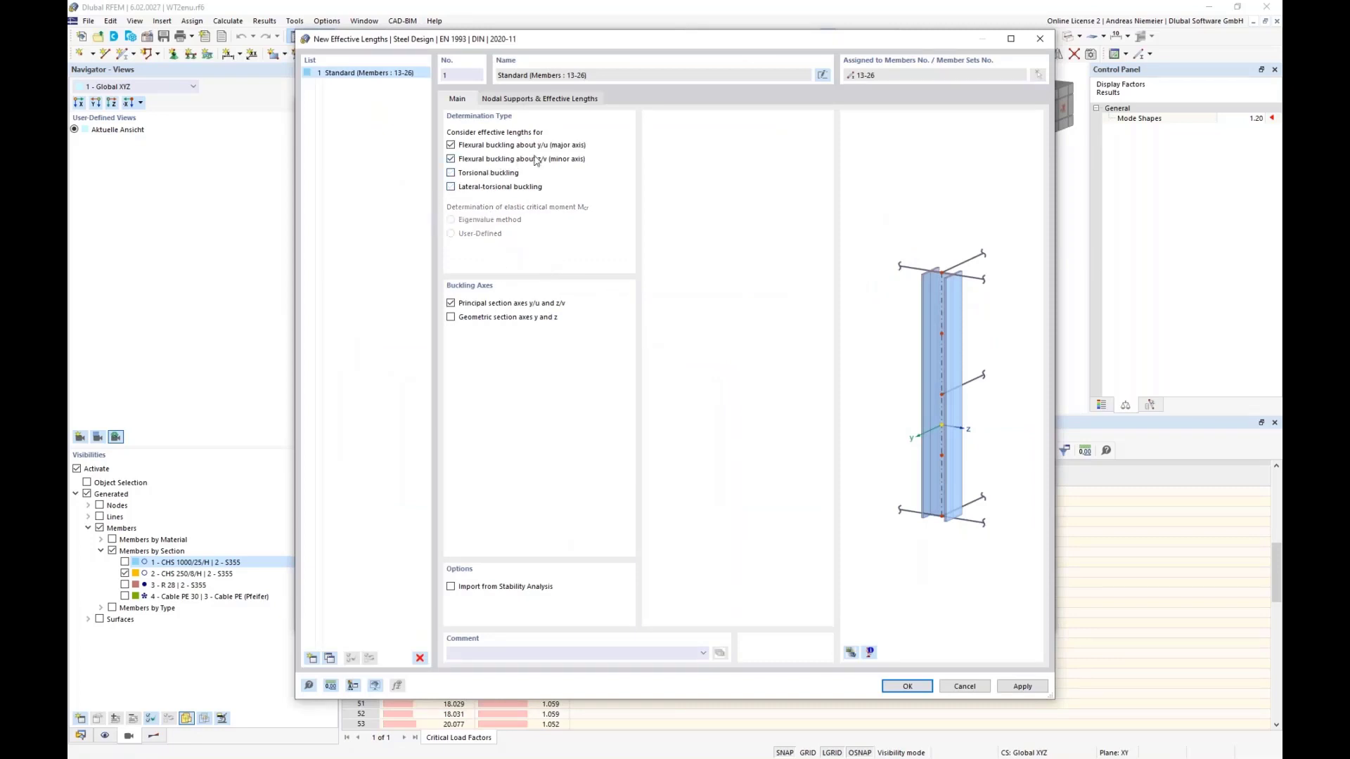
click(535, 99)
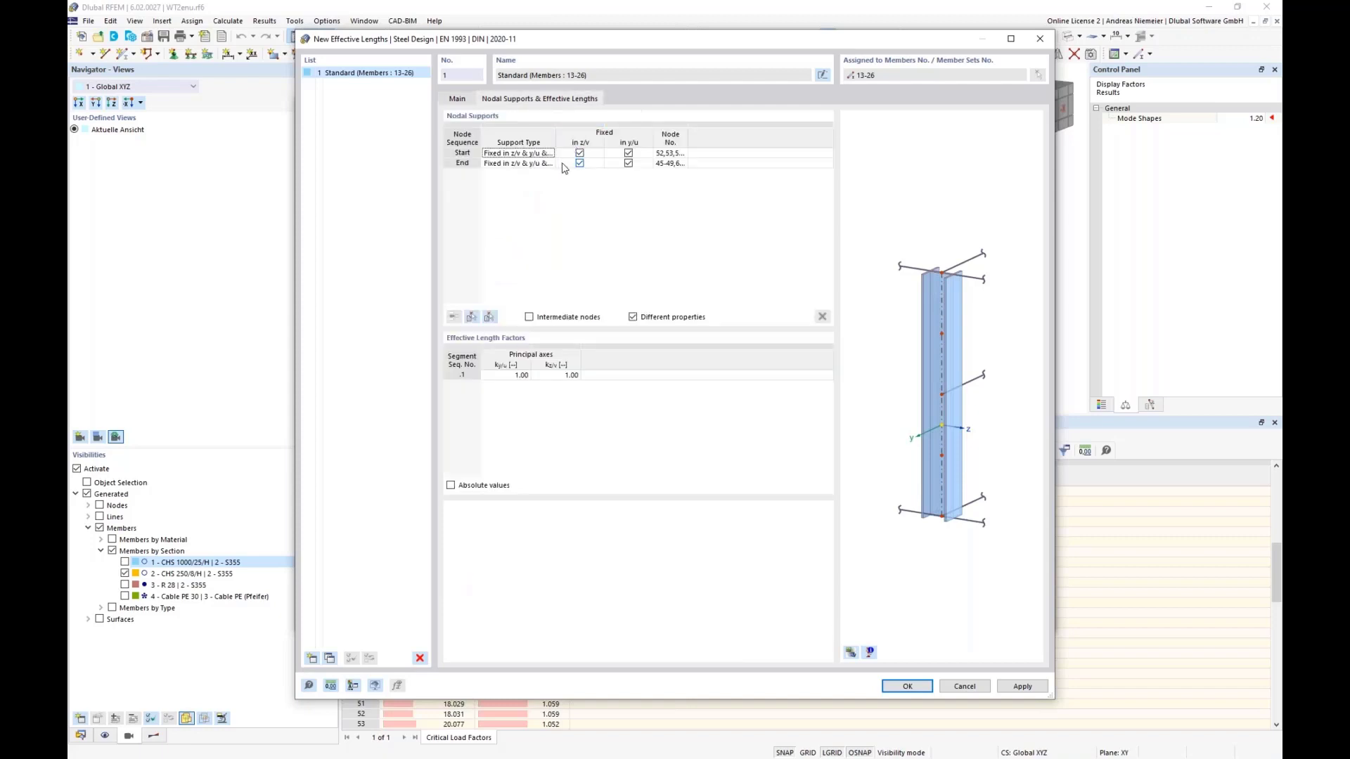
click(891, 686)
click(907, 618)
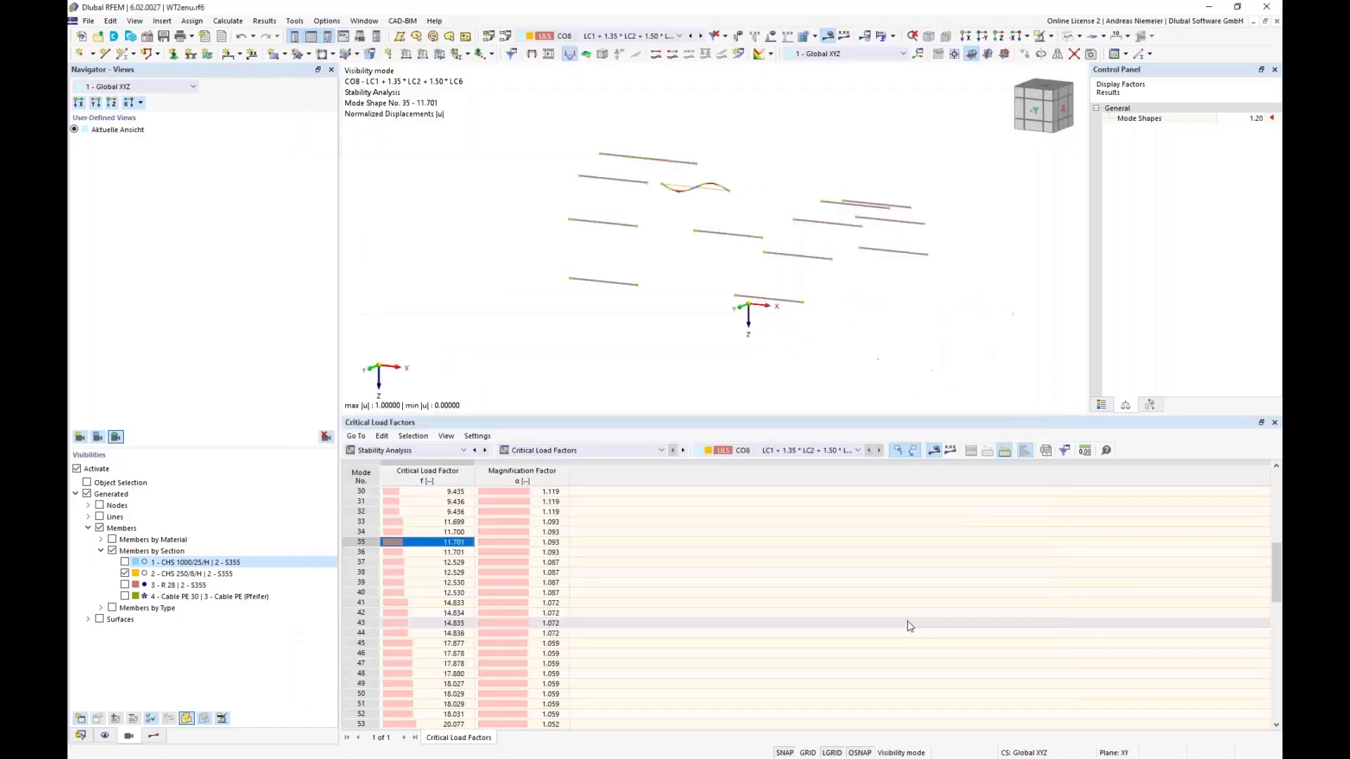
Run the Steel Design and display the CHS 1000/25/H and R 28 members together with the CHS 250/8/H members
click(893, 35)
click(902, 89)
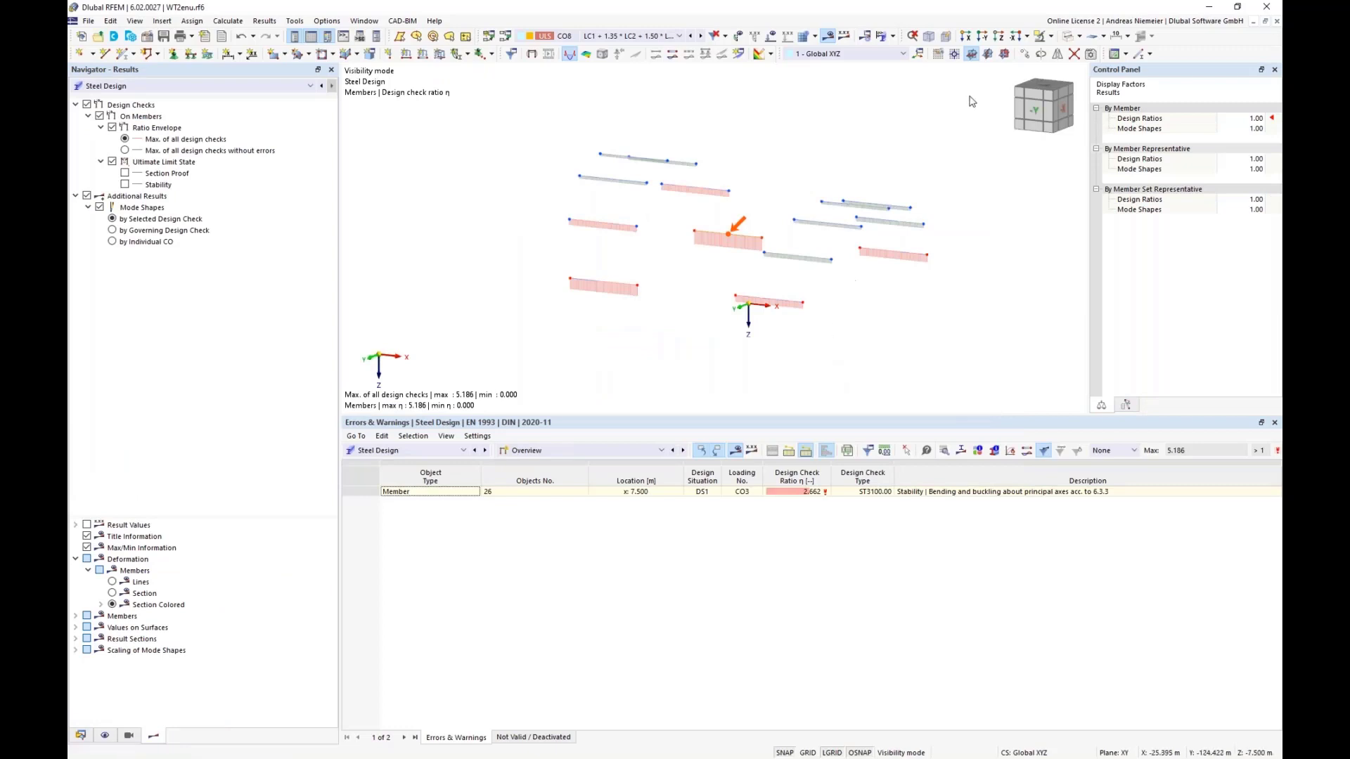
click(128, 736)
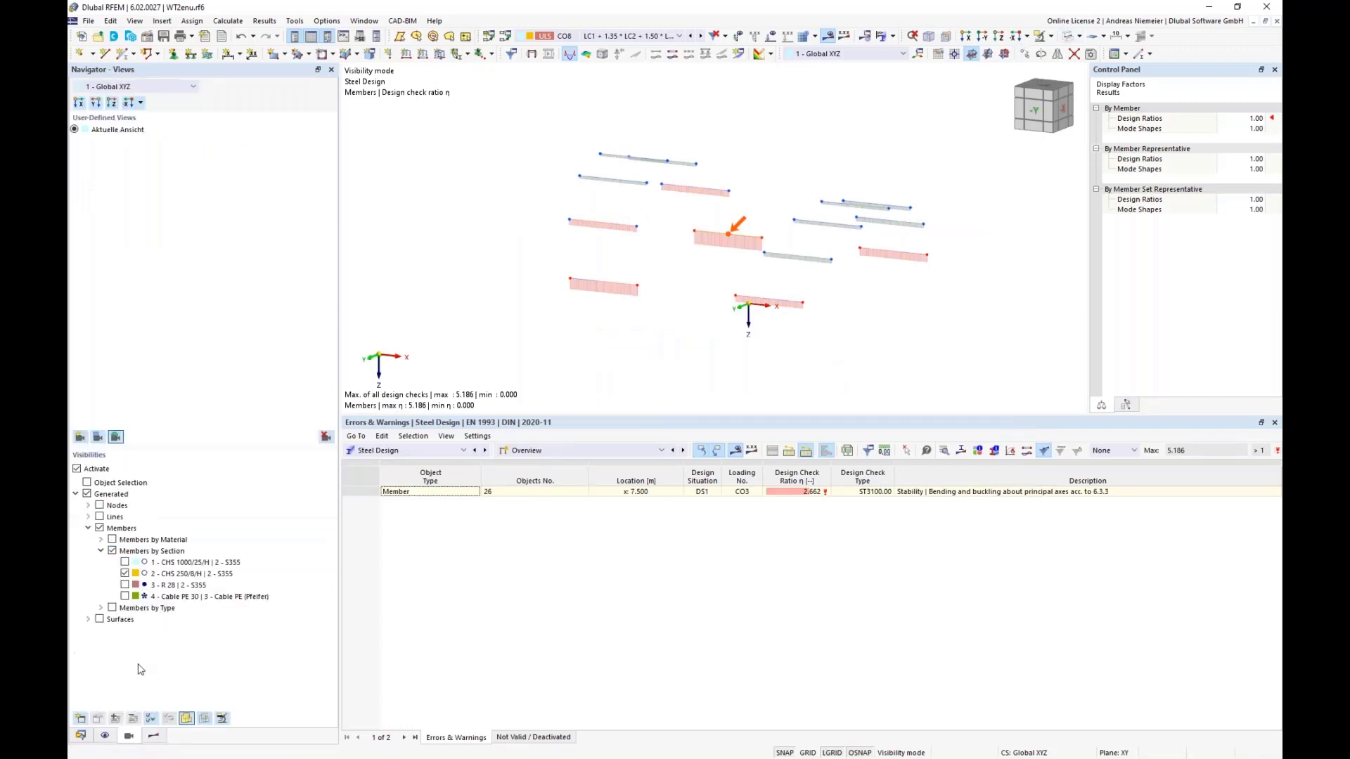
click(125, 586)
scroll(619, 269, down, 2)
ctrl+middle_drag(551, 310, 531, 331)
scroll(619, 293, up, 2)
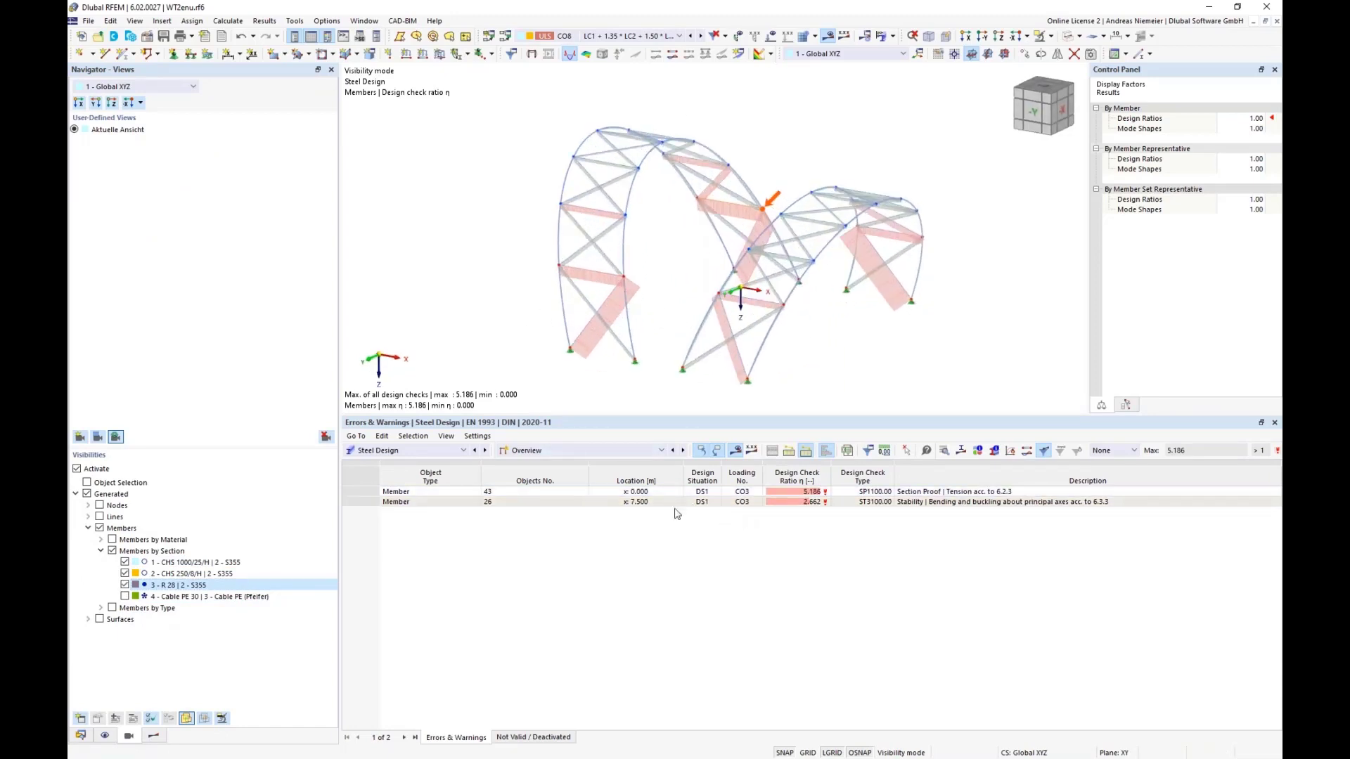
List the design ratios on members and select the ST3100.00 stability check of truss member 17
click(547, 451)
click(555, 484)
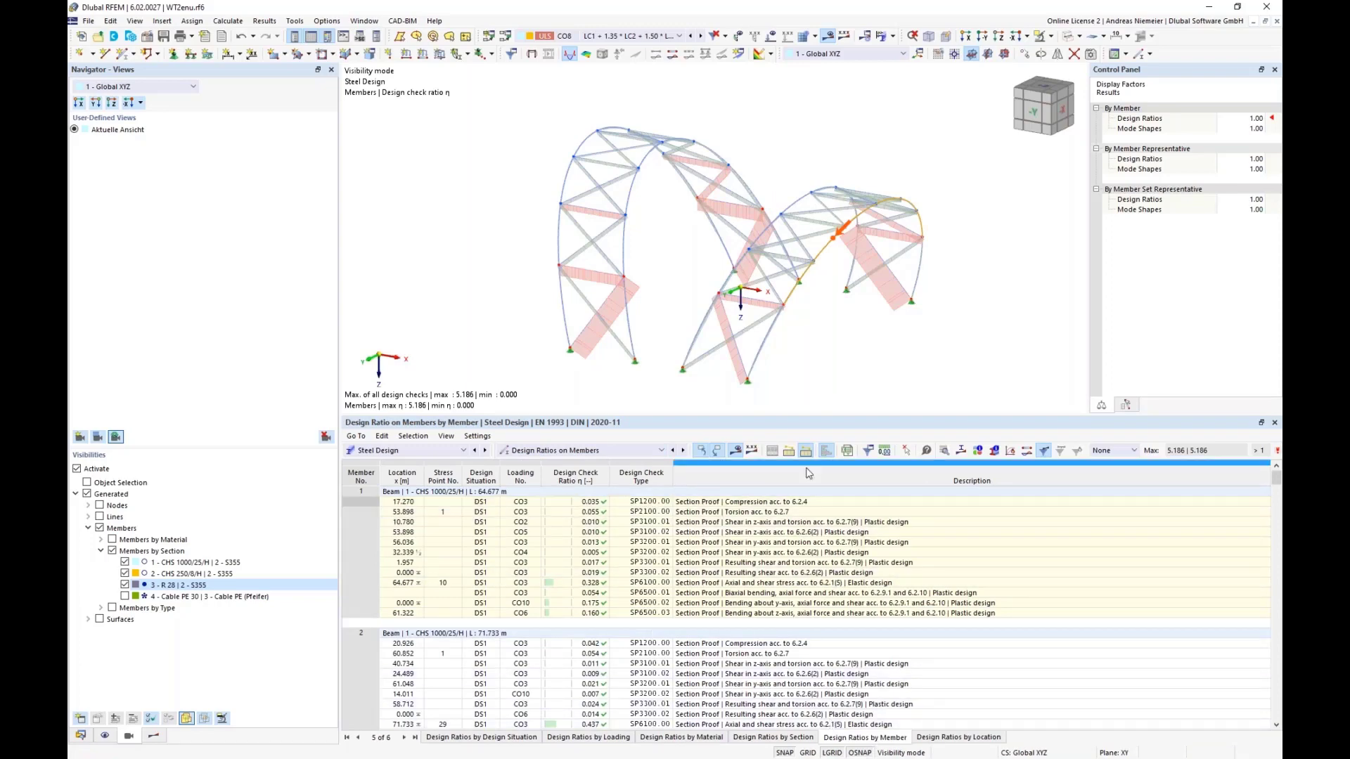
click(597, 270)
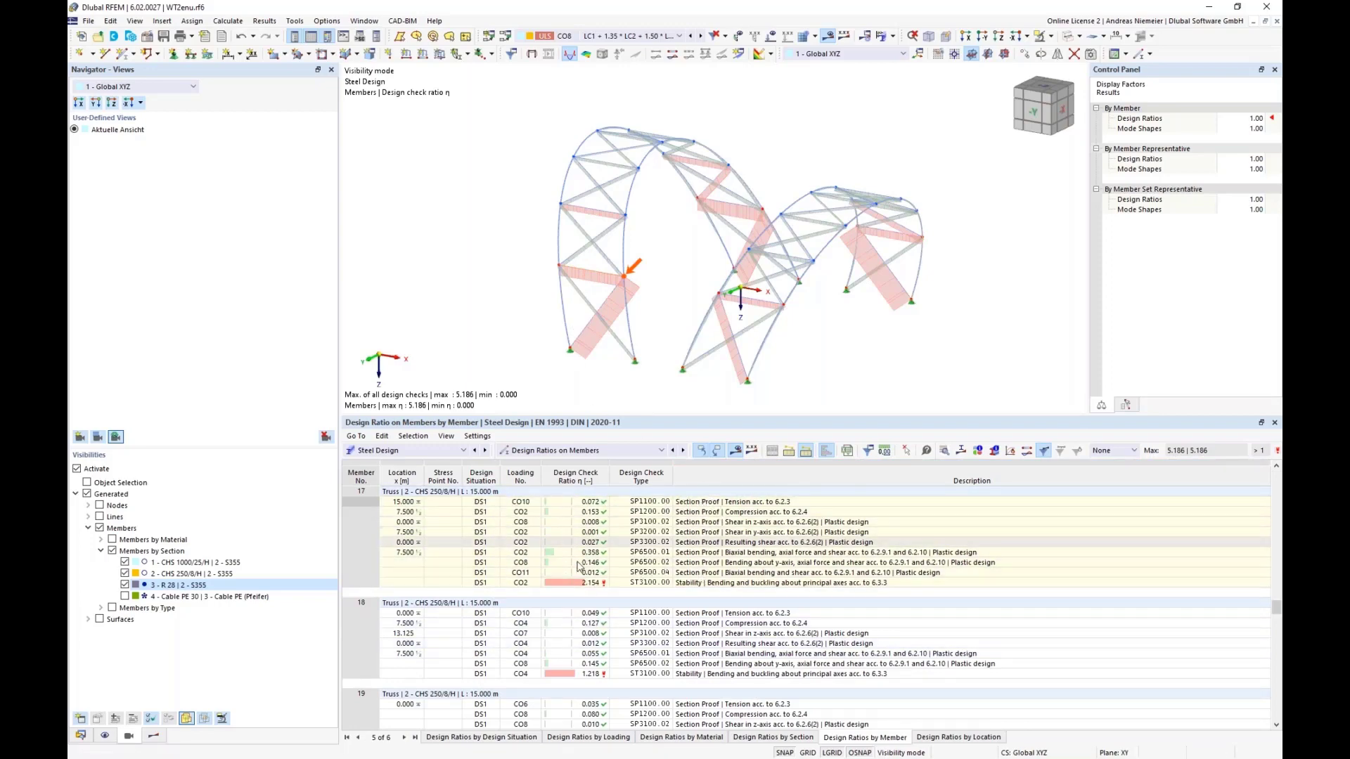
click(692, 587)
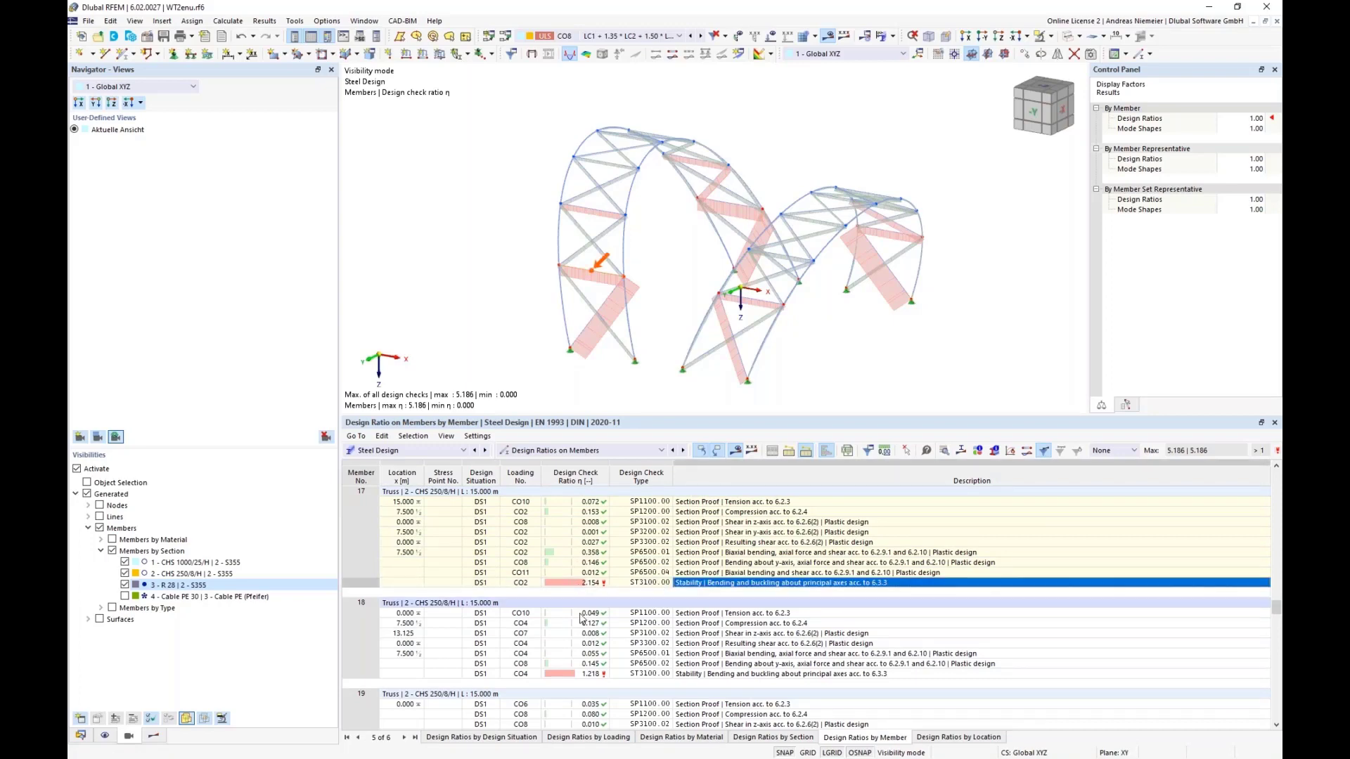
Review the design check details of member 17's bending and buckling check down to the final ratio, and close them
click(945, 451)
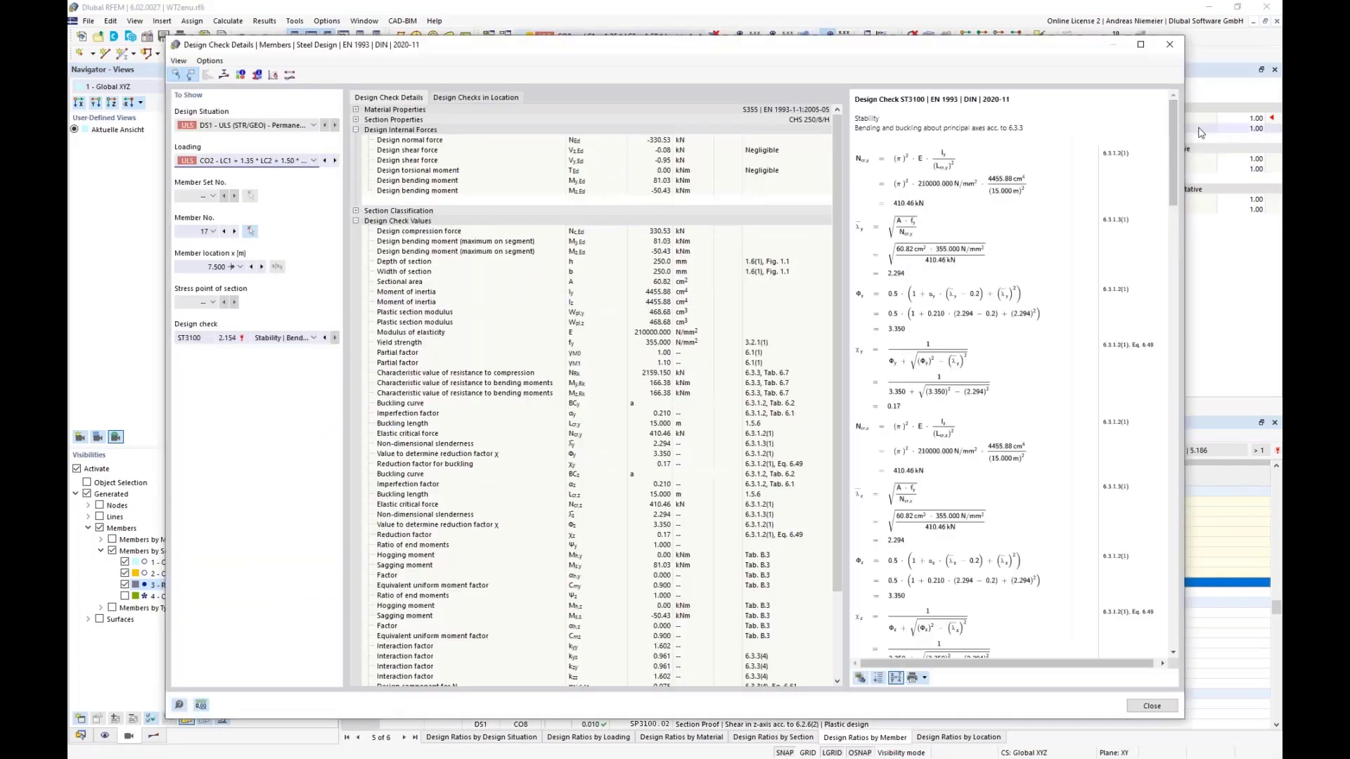
drag(1173, 131, 1159, 476)
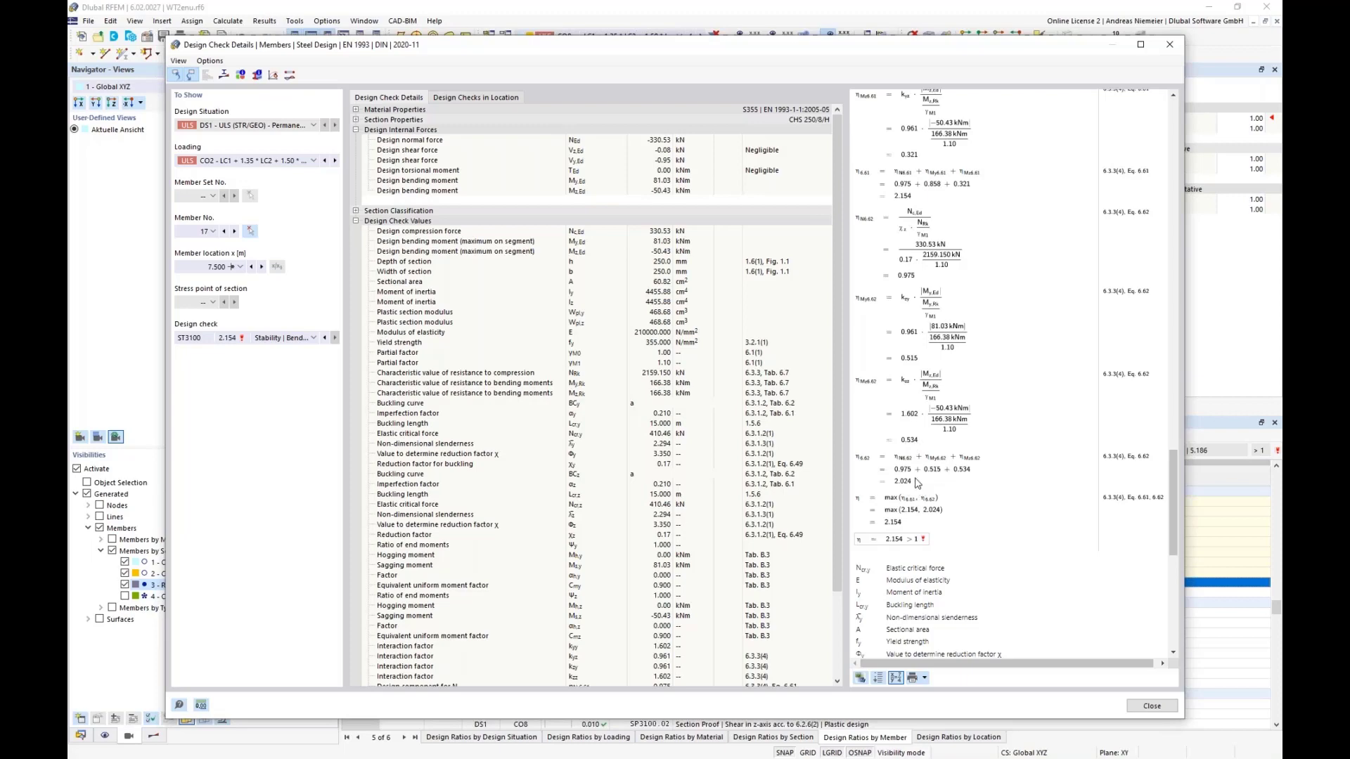
click(1146, 708)
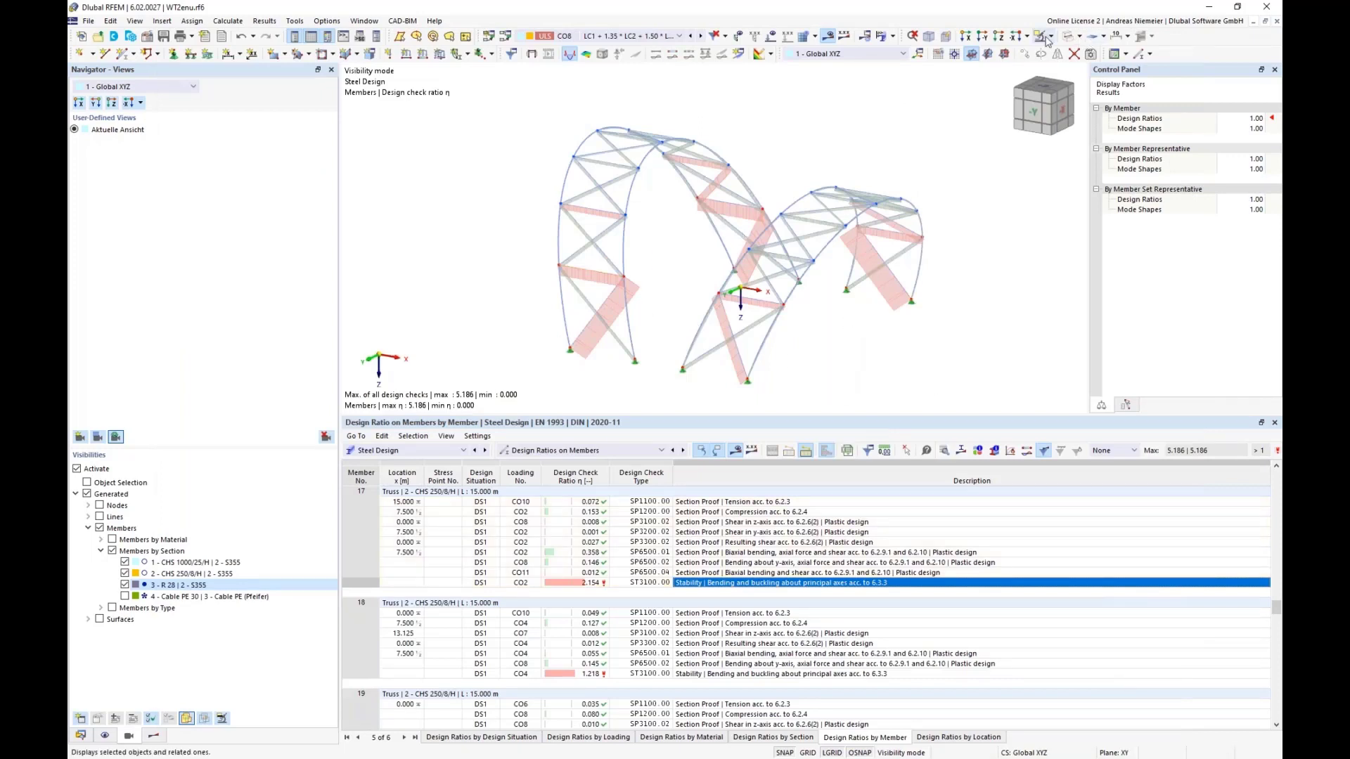
Exclude all members from the Stress-Strain Analysis stress objects, leaving only the surfaces to analyze
click(422, 450)
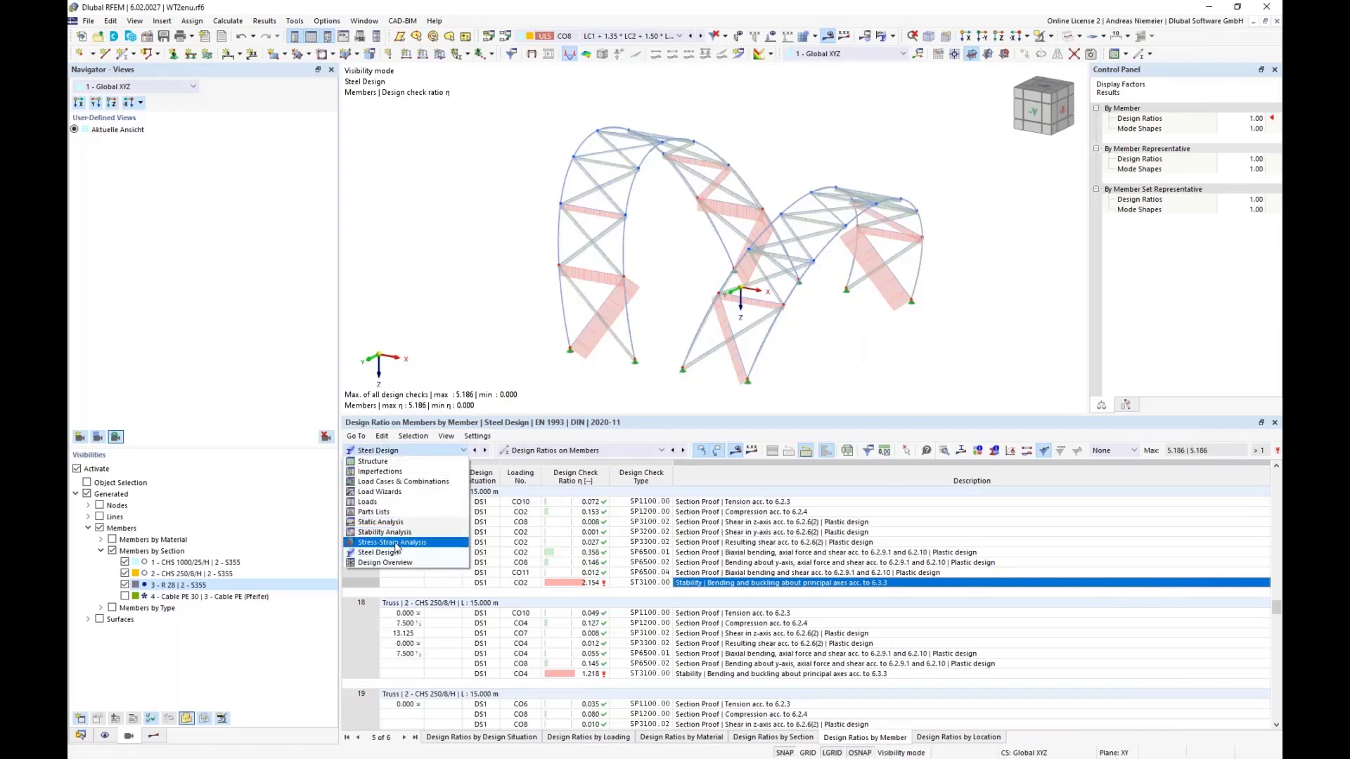
click(426, 542)
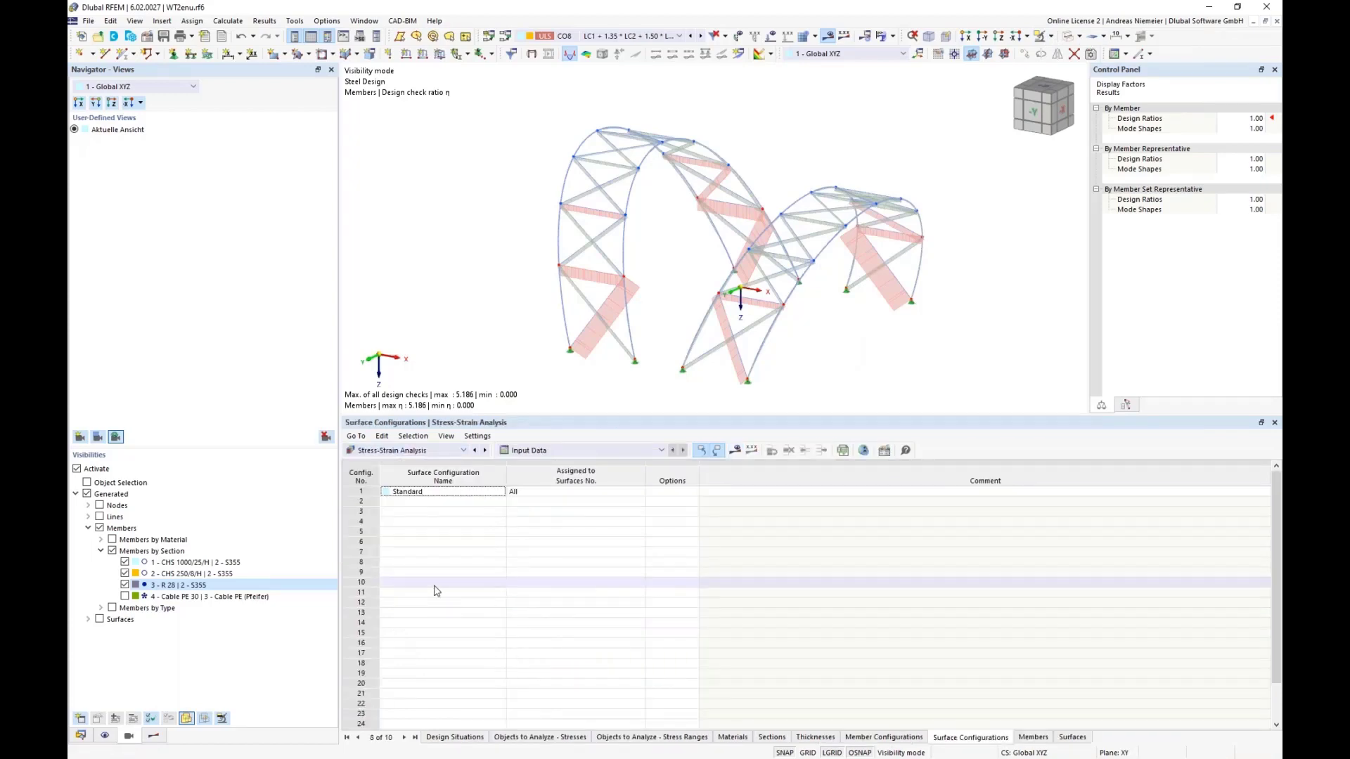
click(524, 738)
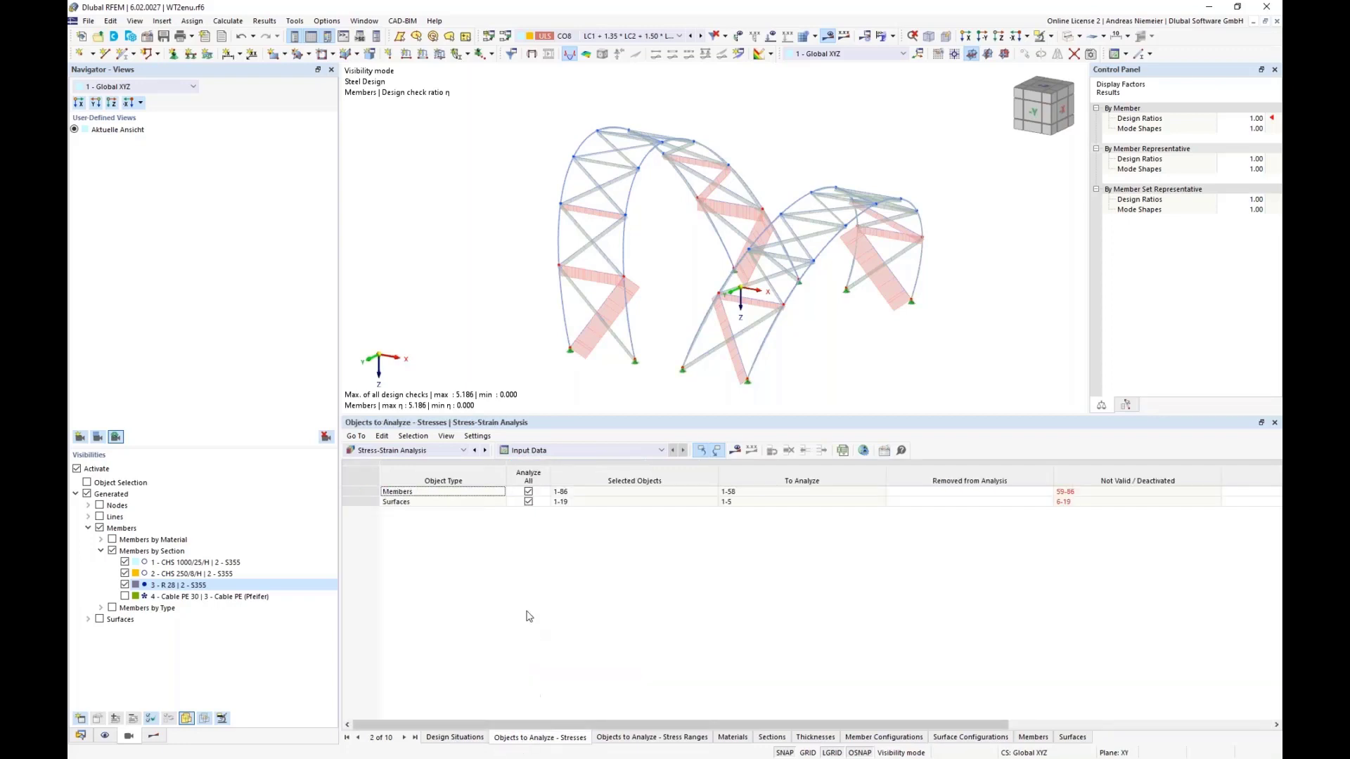
click(529, 492)
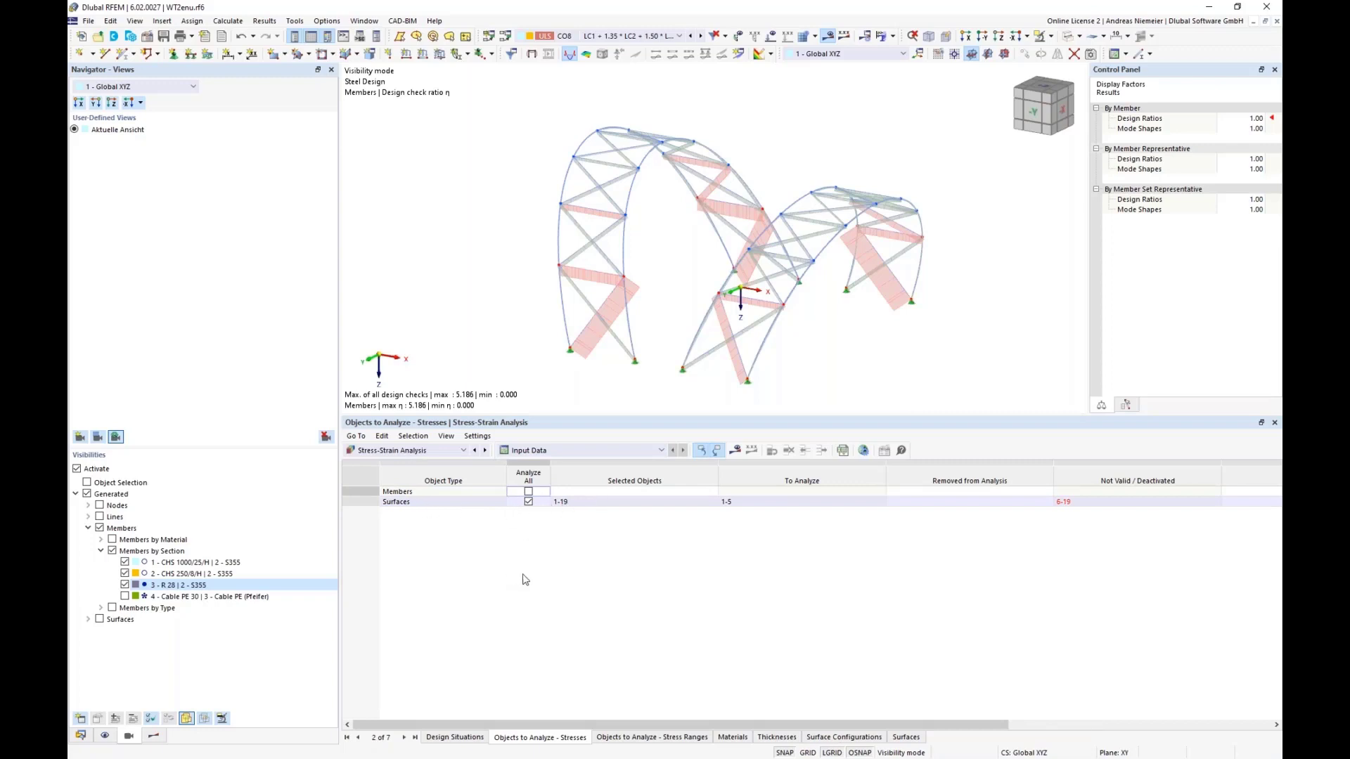
Edit the Standard surface configuration to calculate only the membrane stresses σx,m and σy,m, deselecting all other stress types
click(836, 738)
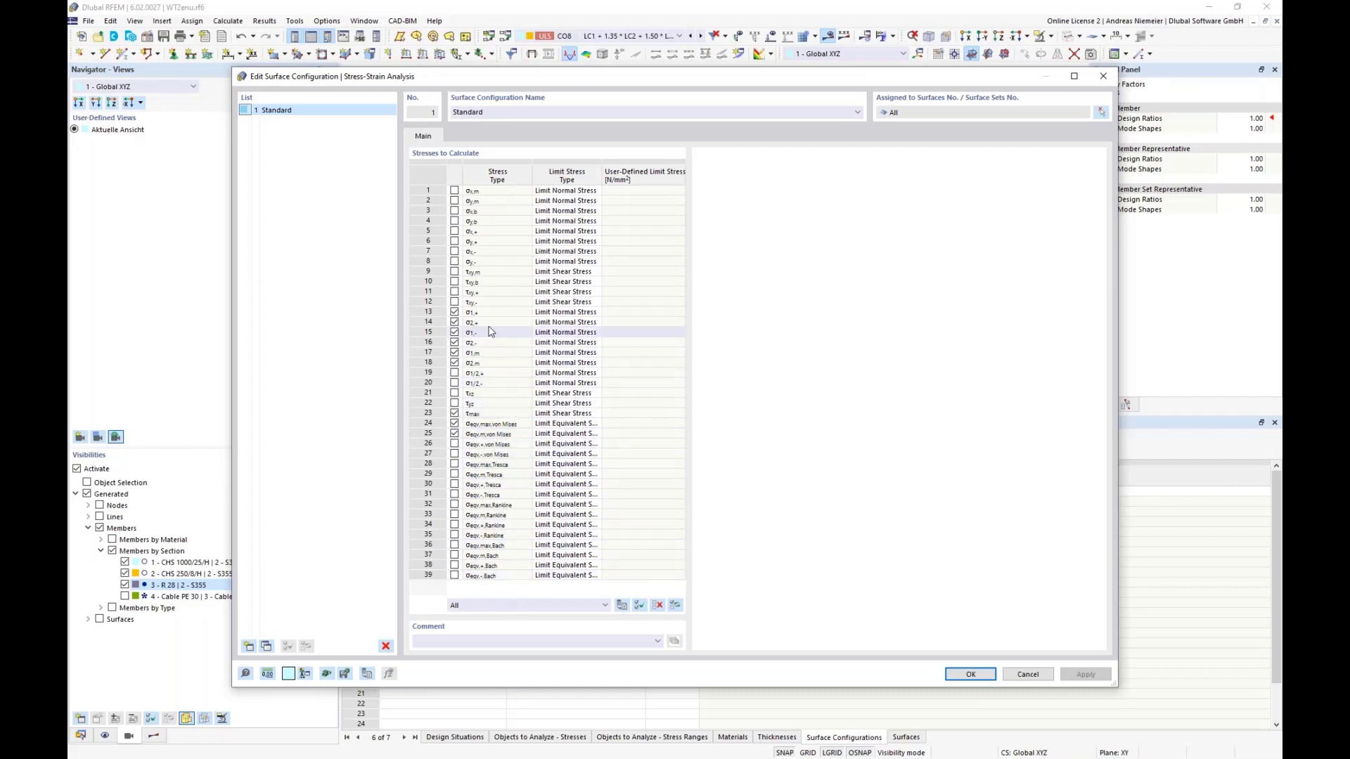
click(657, 604)
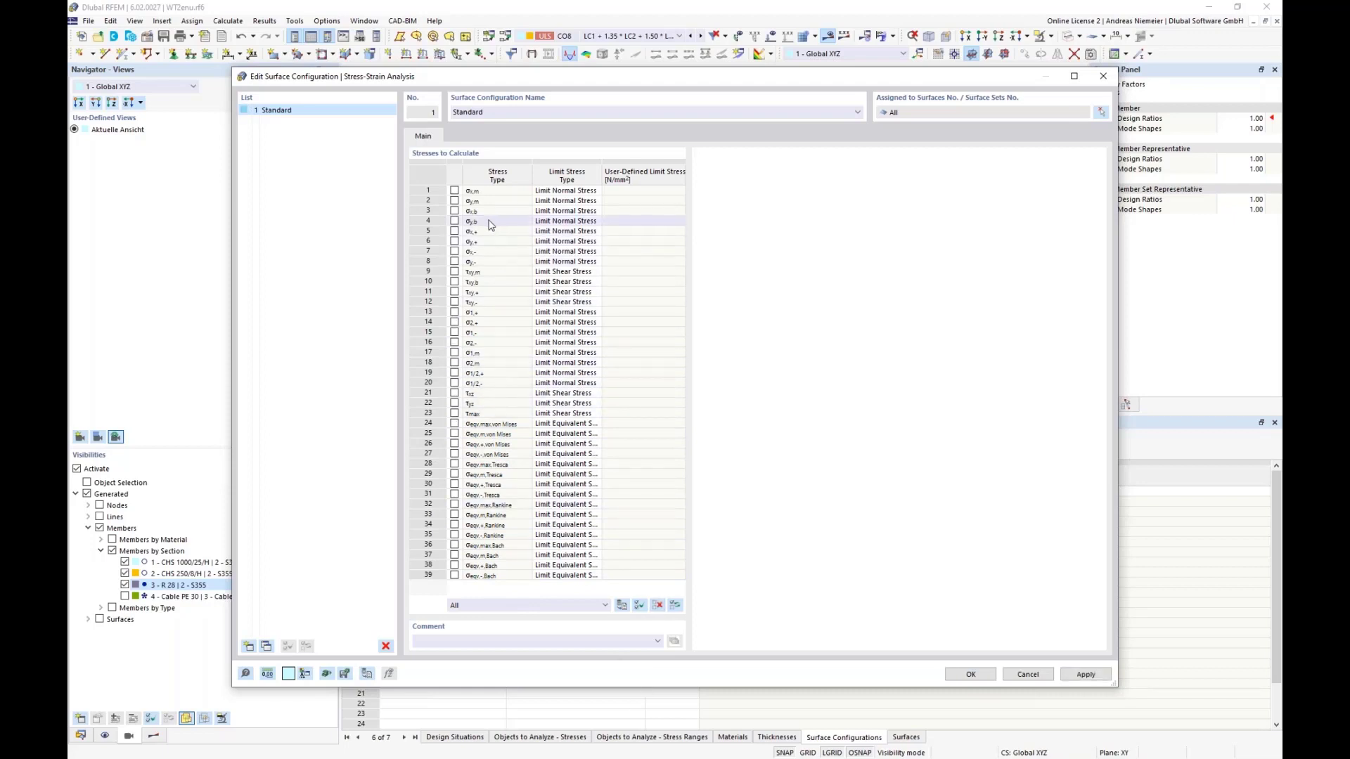
click(455, 190)
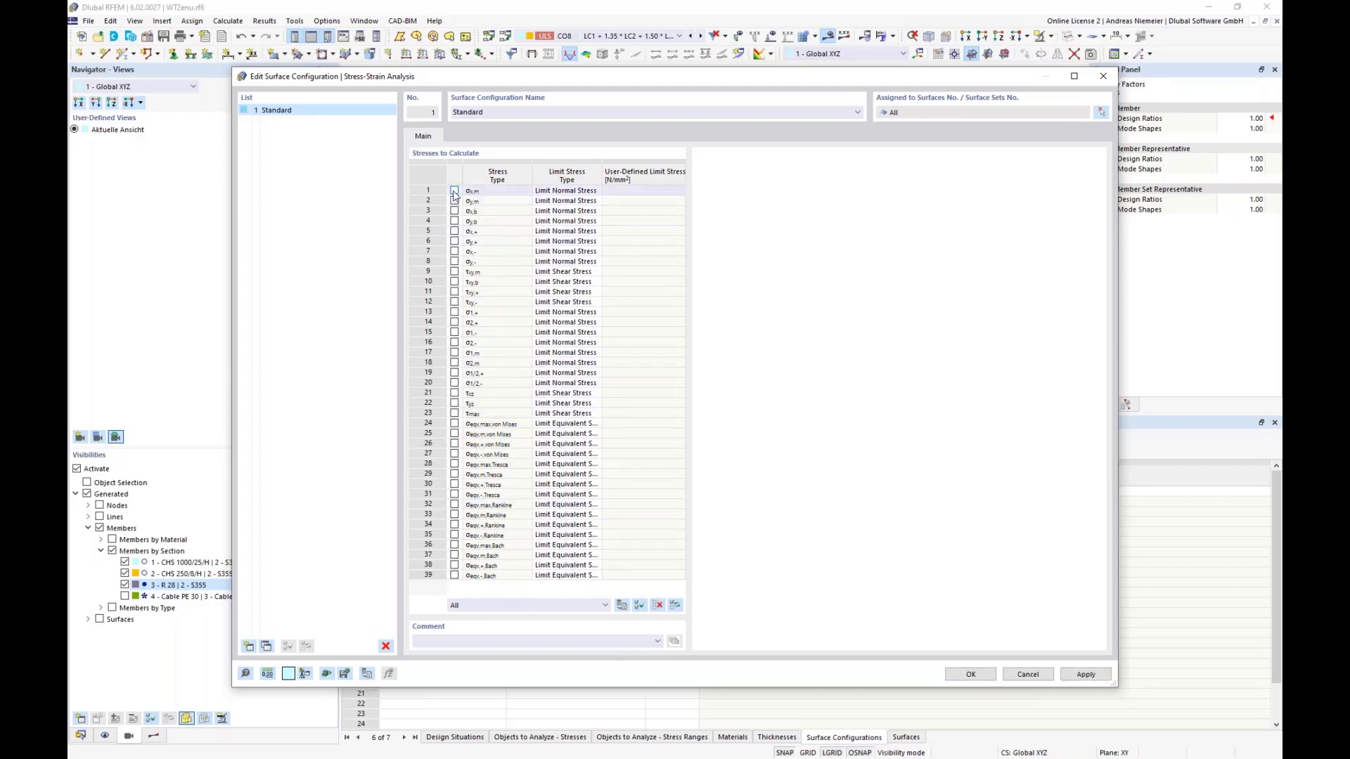
click(454, 200)
Set the limit stress type of both σx,m and σy,m to User
click(567, 201)
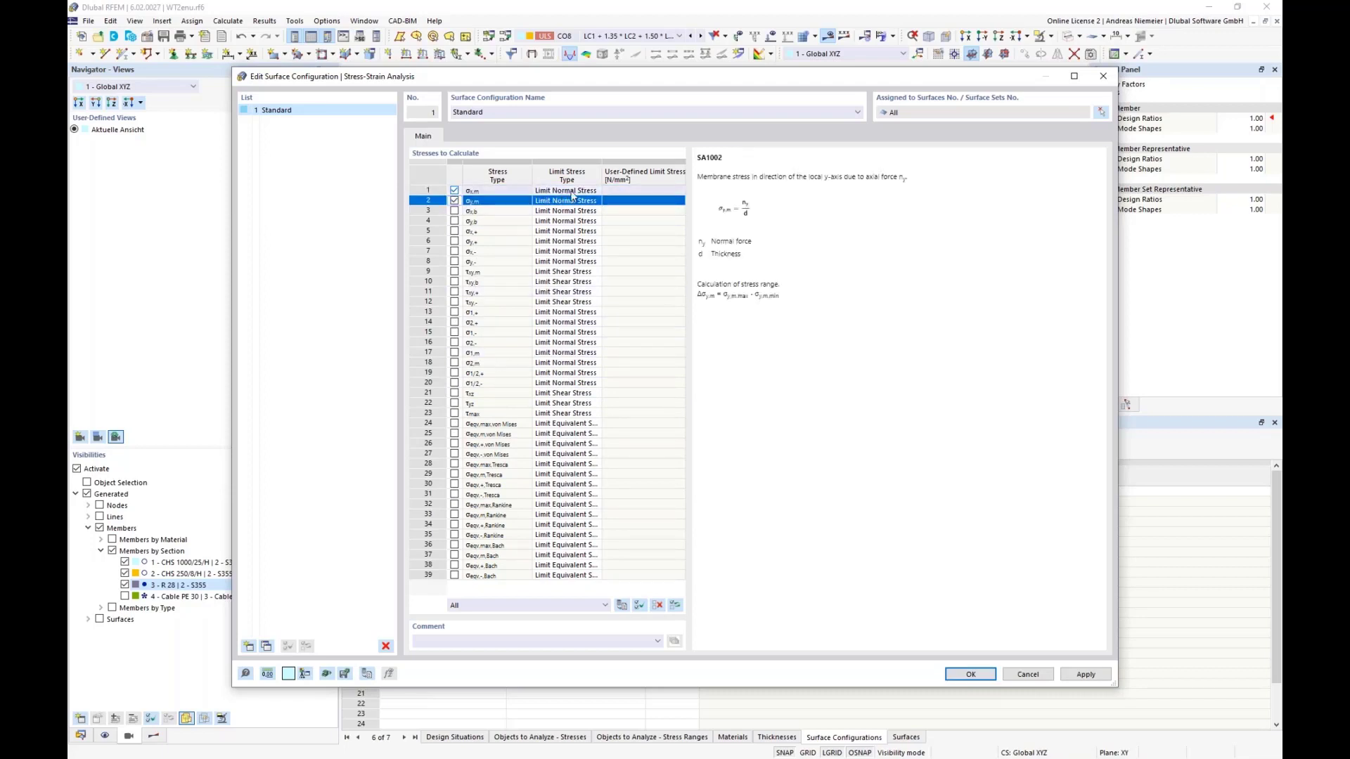
click(572, 192)
click(572, 191)
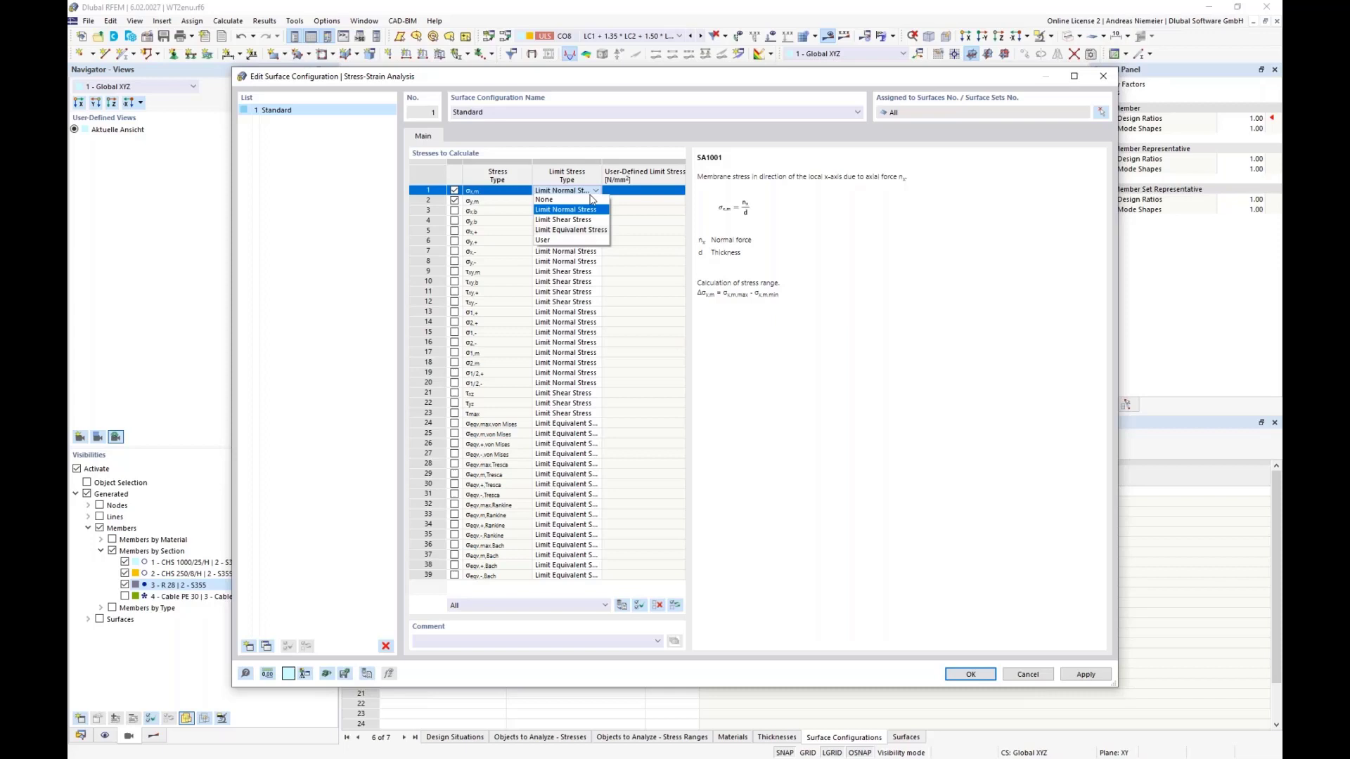
click(555, 241)
click(590, 202)
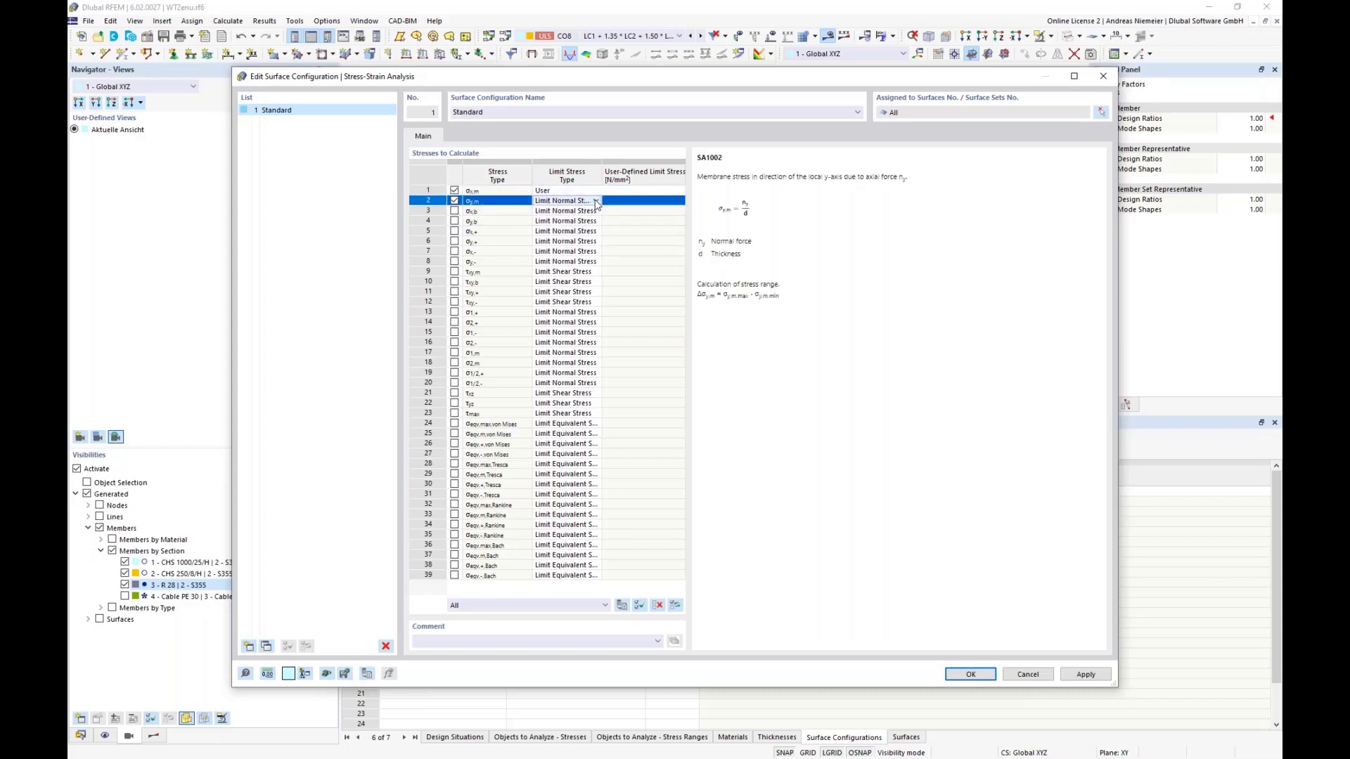
click(596, 202)
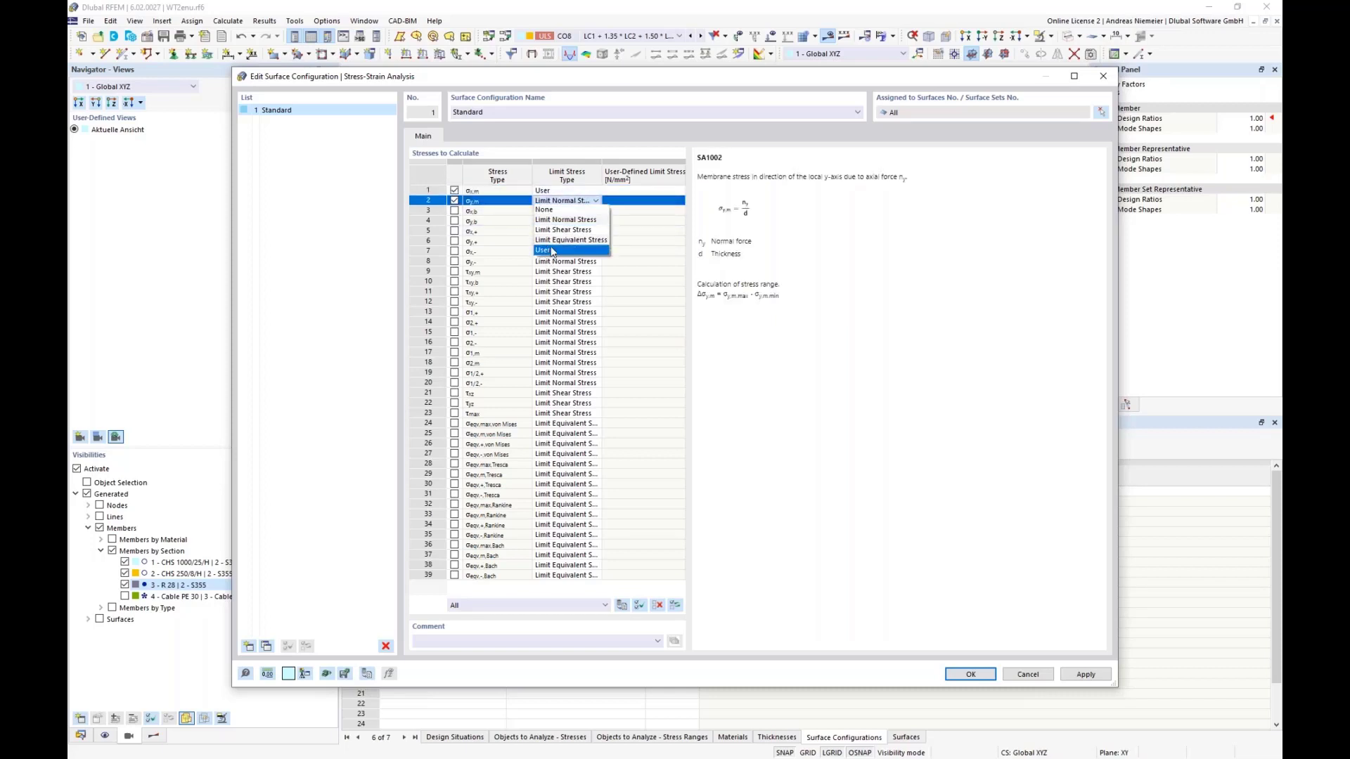
click(552, 251)
Set user-defined limit stresses of 30 N/mm² for σx,m and 26 N/mm² for σy,m, and accept the surface configuration
click(643, 191)
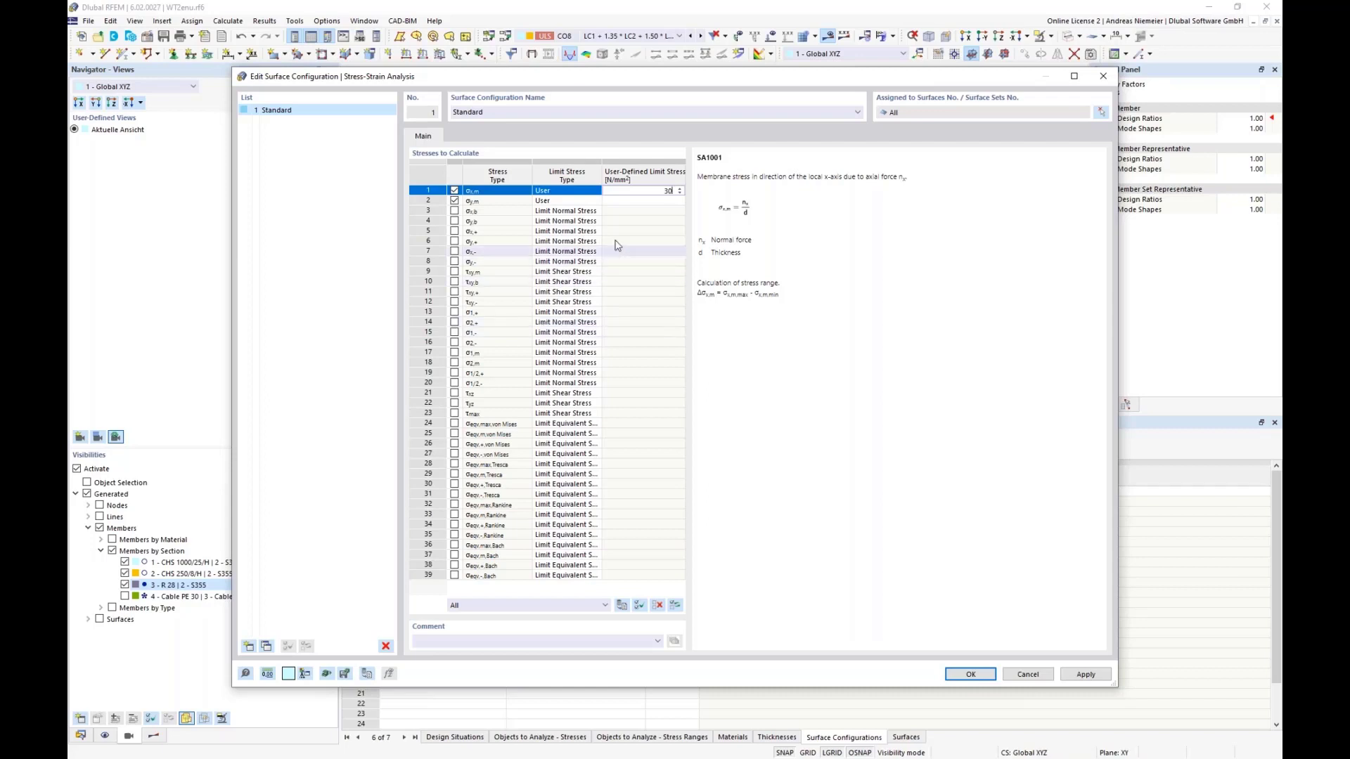
click(640, 201)
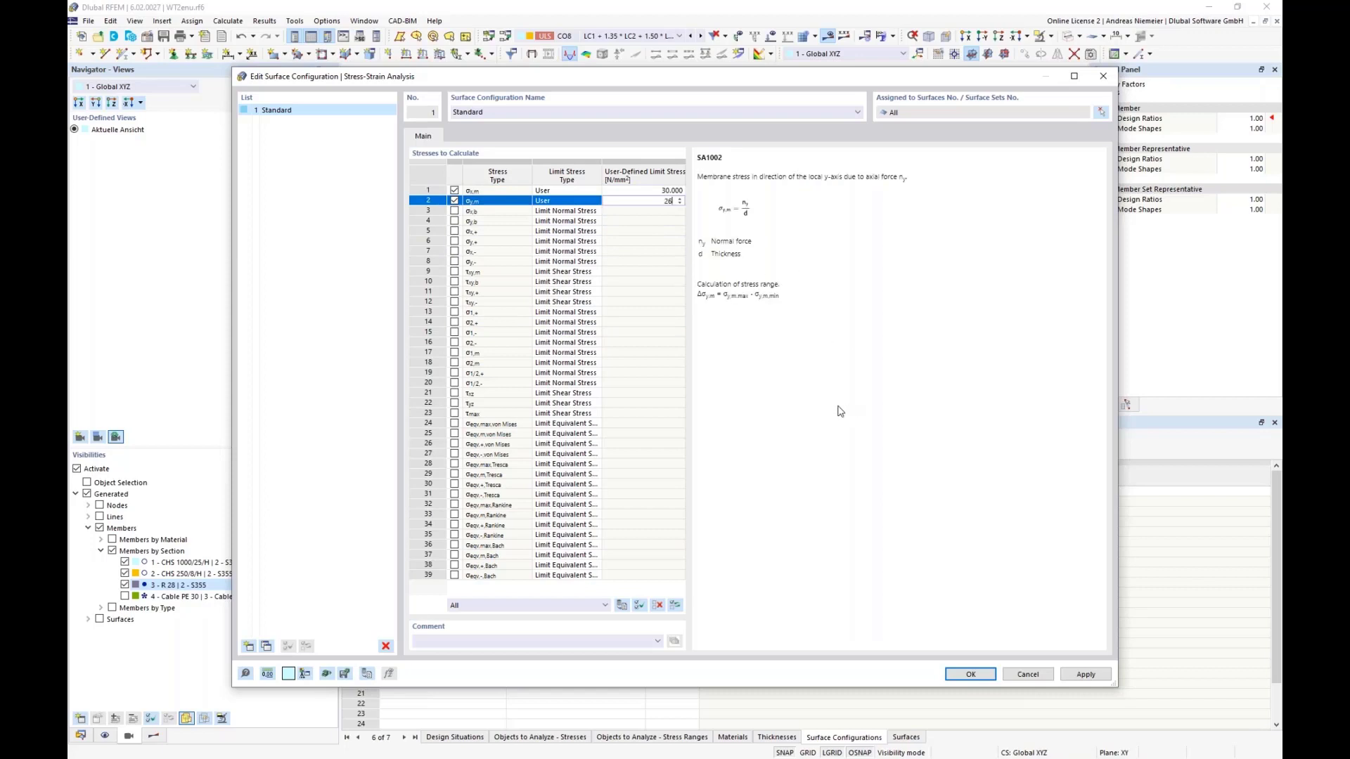
click(662, 239)
click(670, 190)
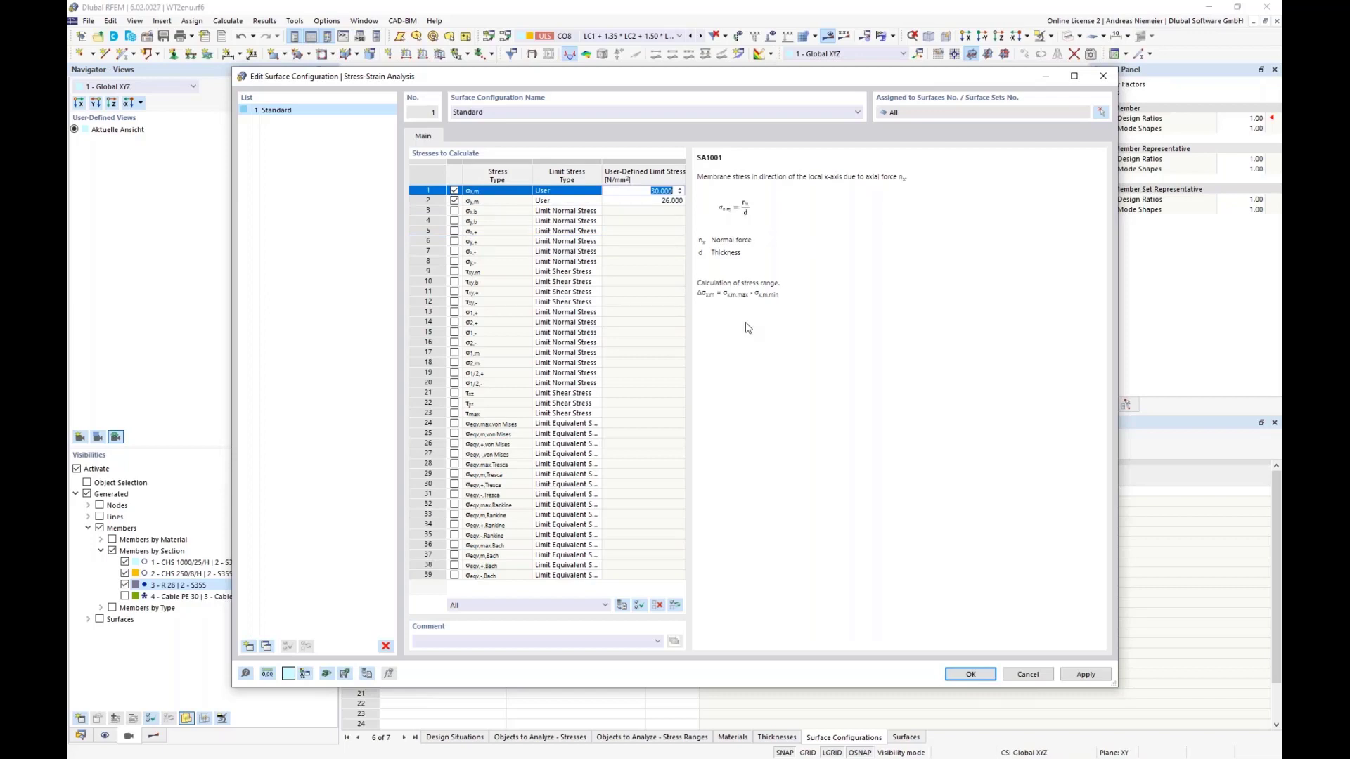
click(969, 674)
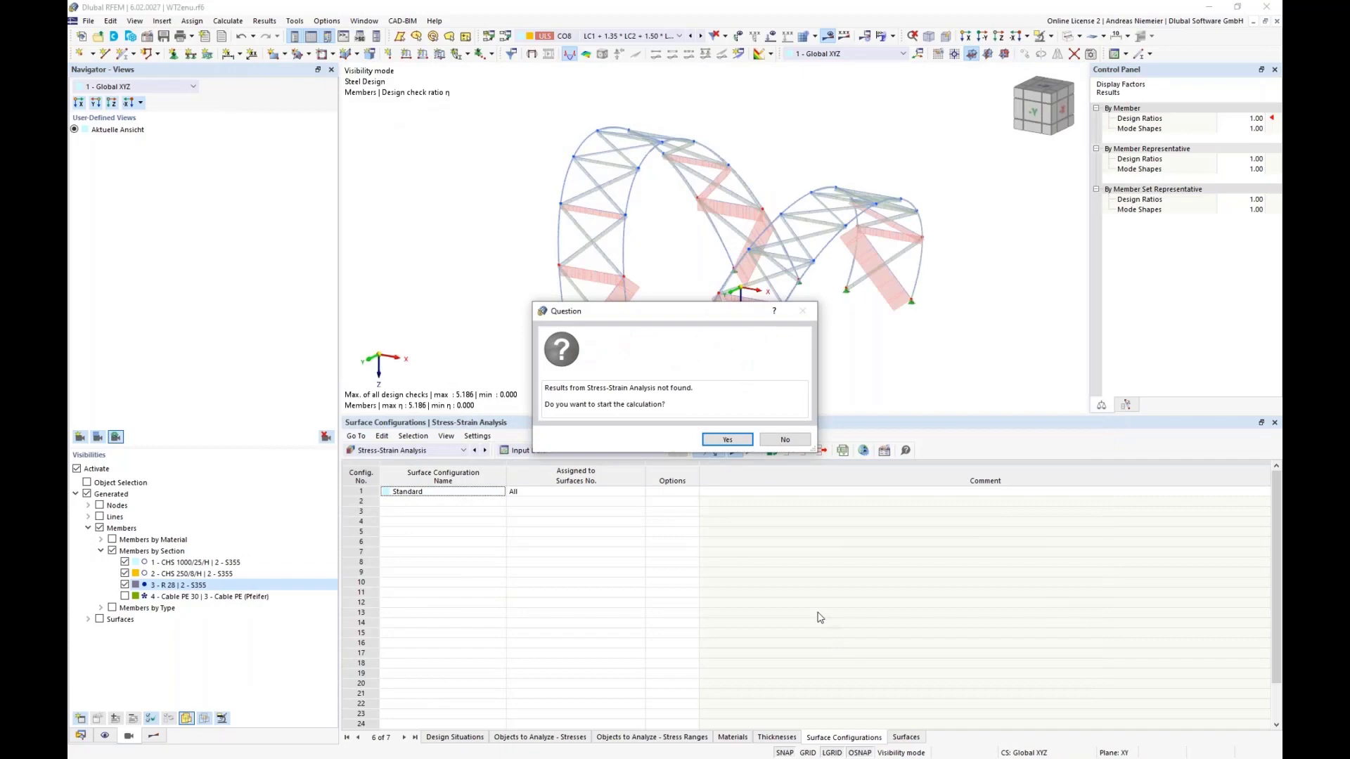
Run the Stress-Strain Analysis calculation and deactivate the visibility filter to show the whole membrane structure
click(727, 440)
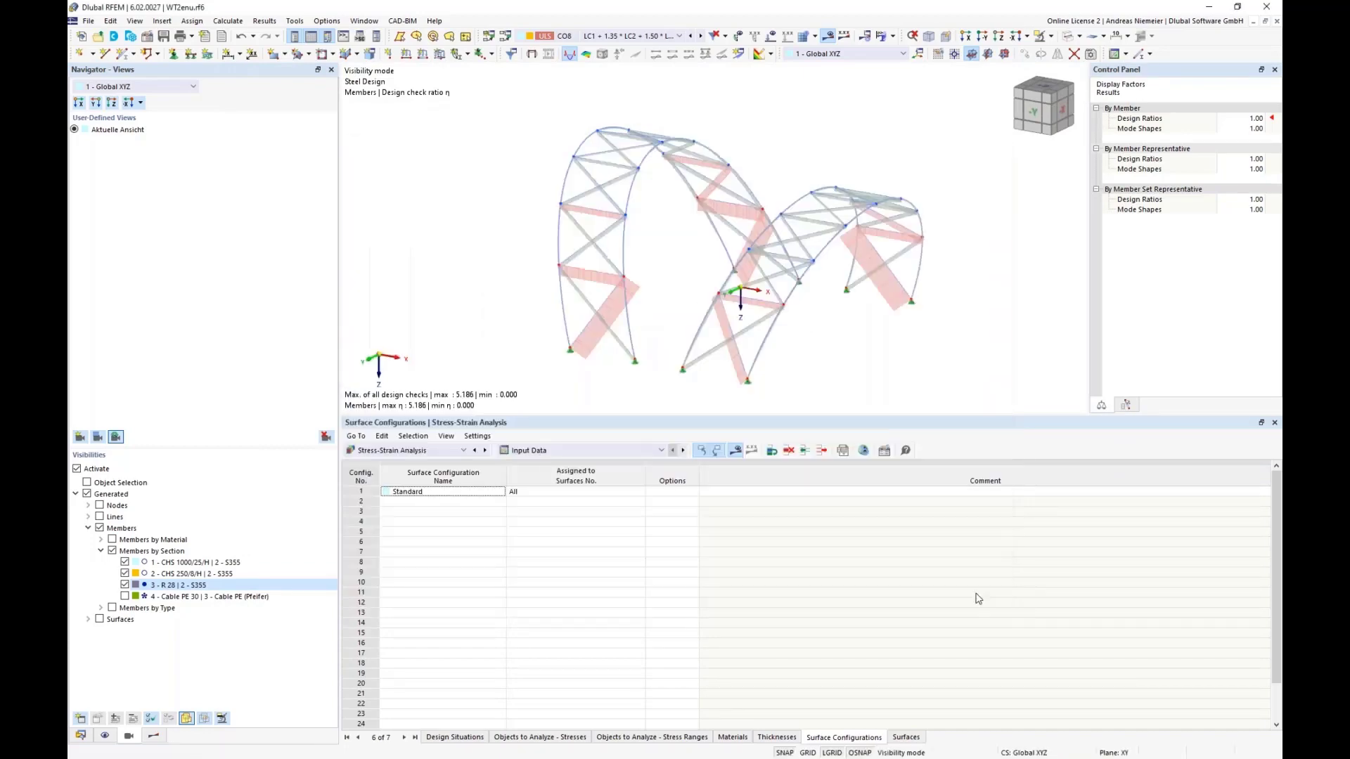
click(129, 737)
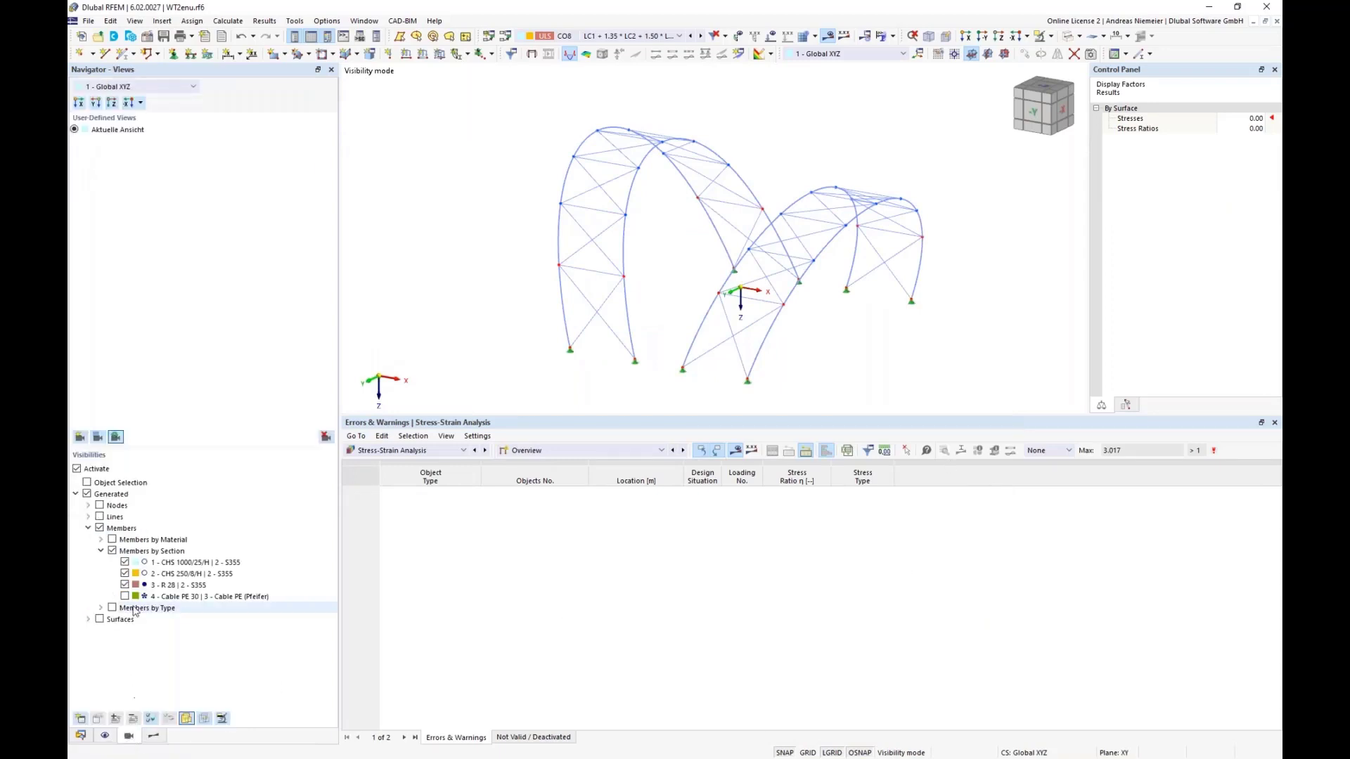
click(76, 469)
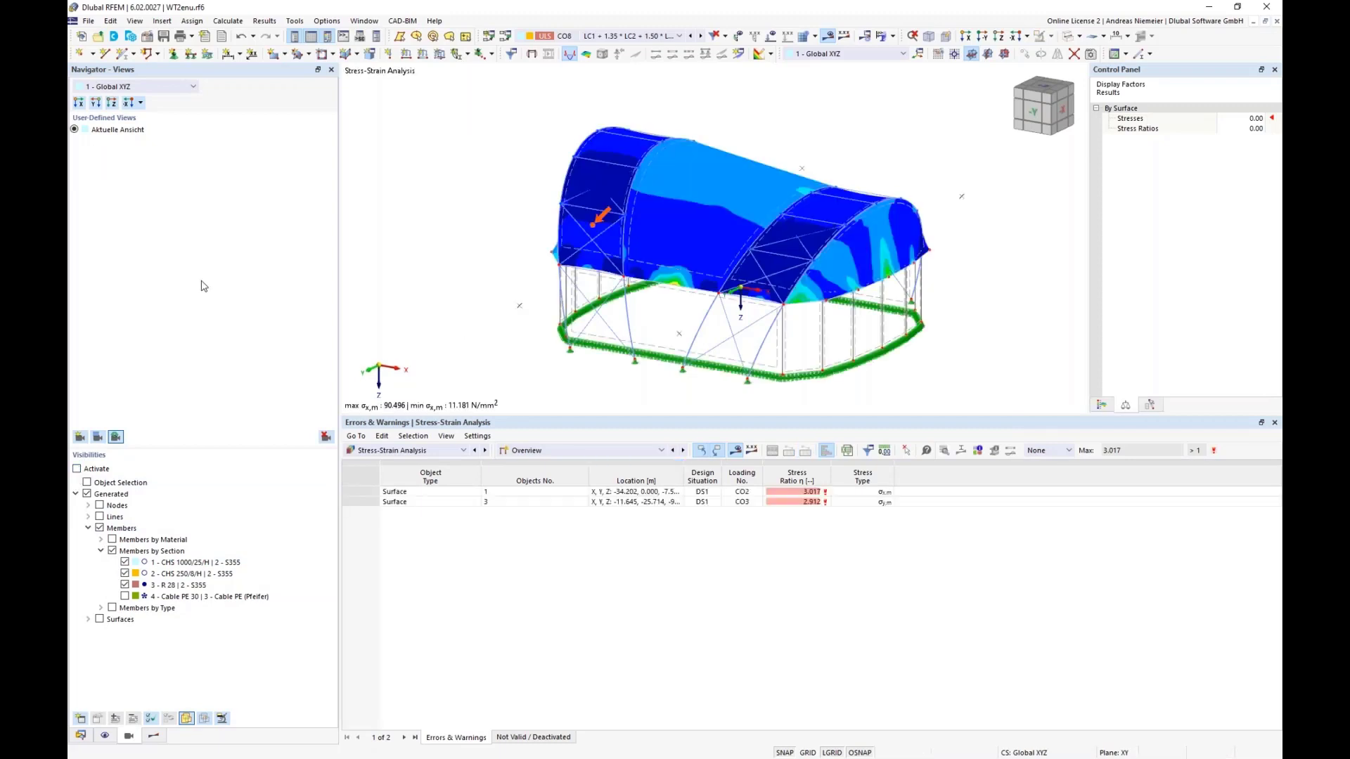
Examine the membrane stresses σx,m on the surfaces, and display the σy,m stresses
click(154, 736)
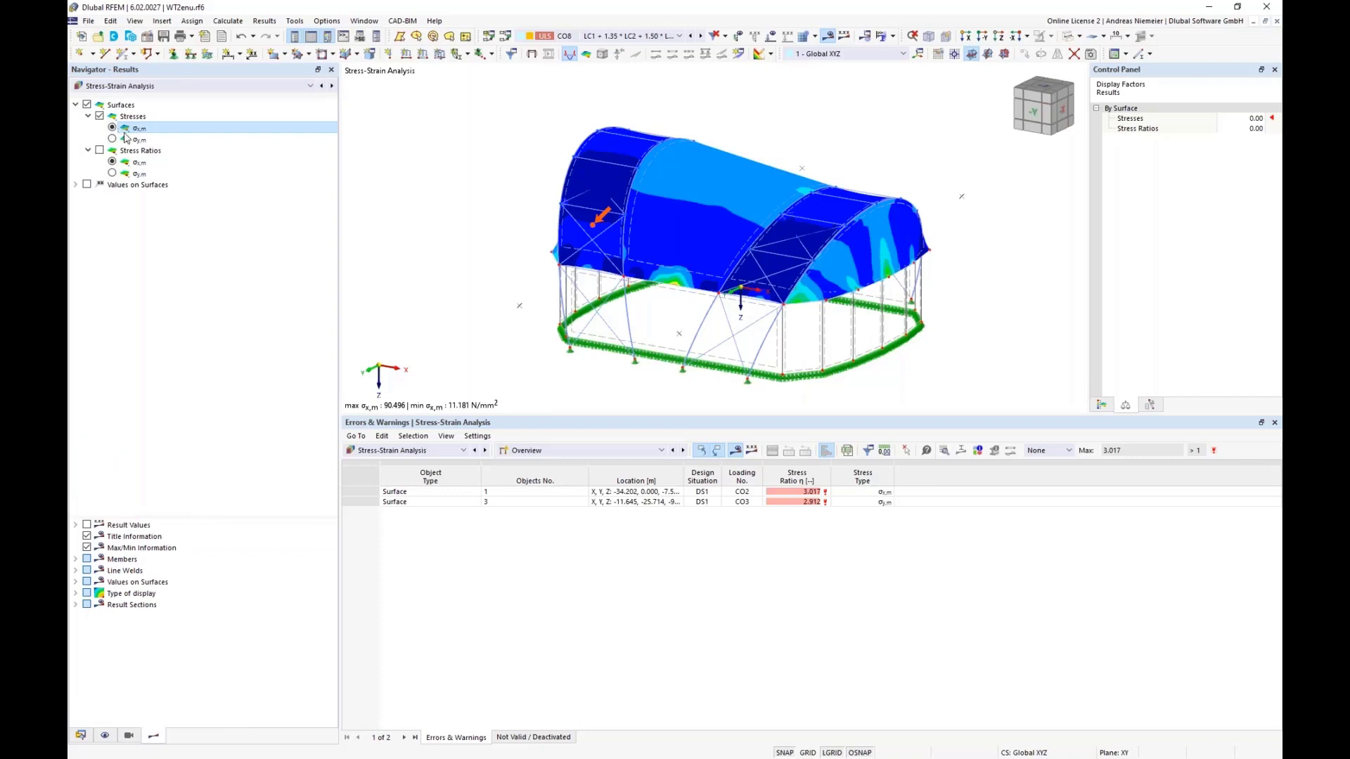
ctrl+middle_drag(395, 314, 380, 281)
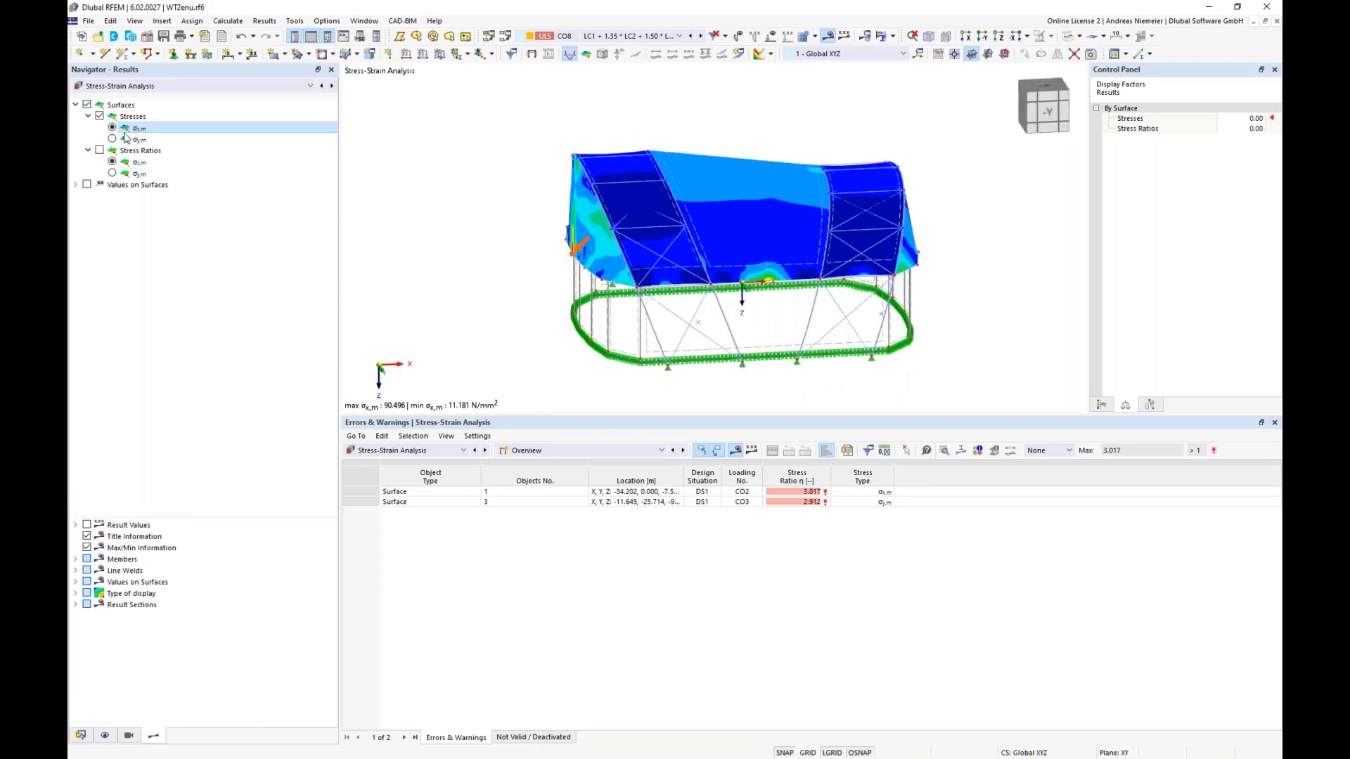
click(113, 139)
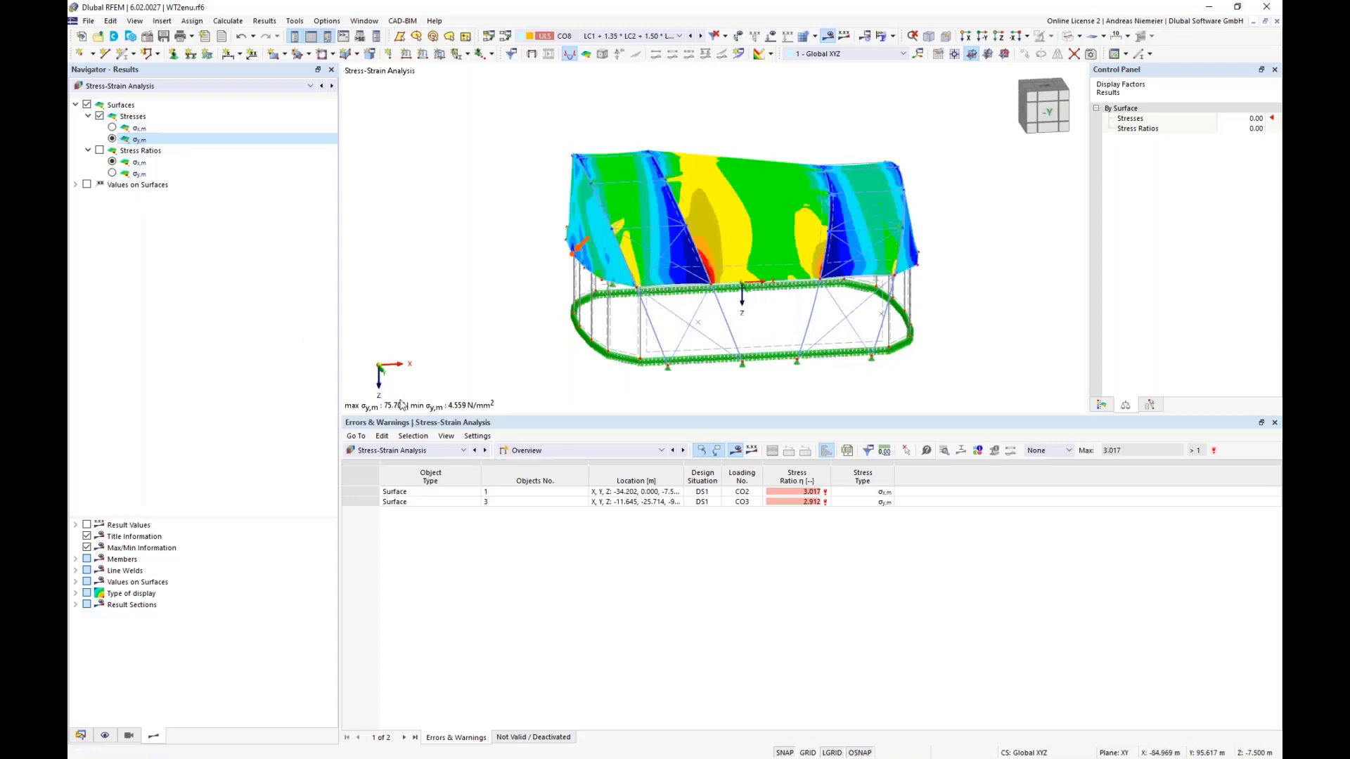
Display the σx,m stress ratios on the surfaces with their color scale and inspect the membrane from several sides
click(99, 151)
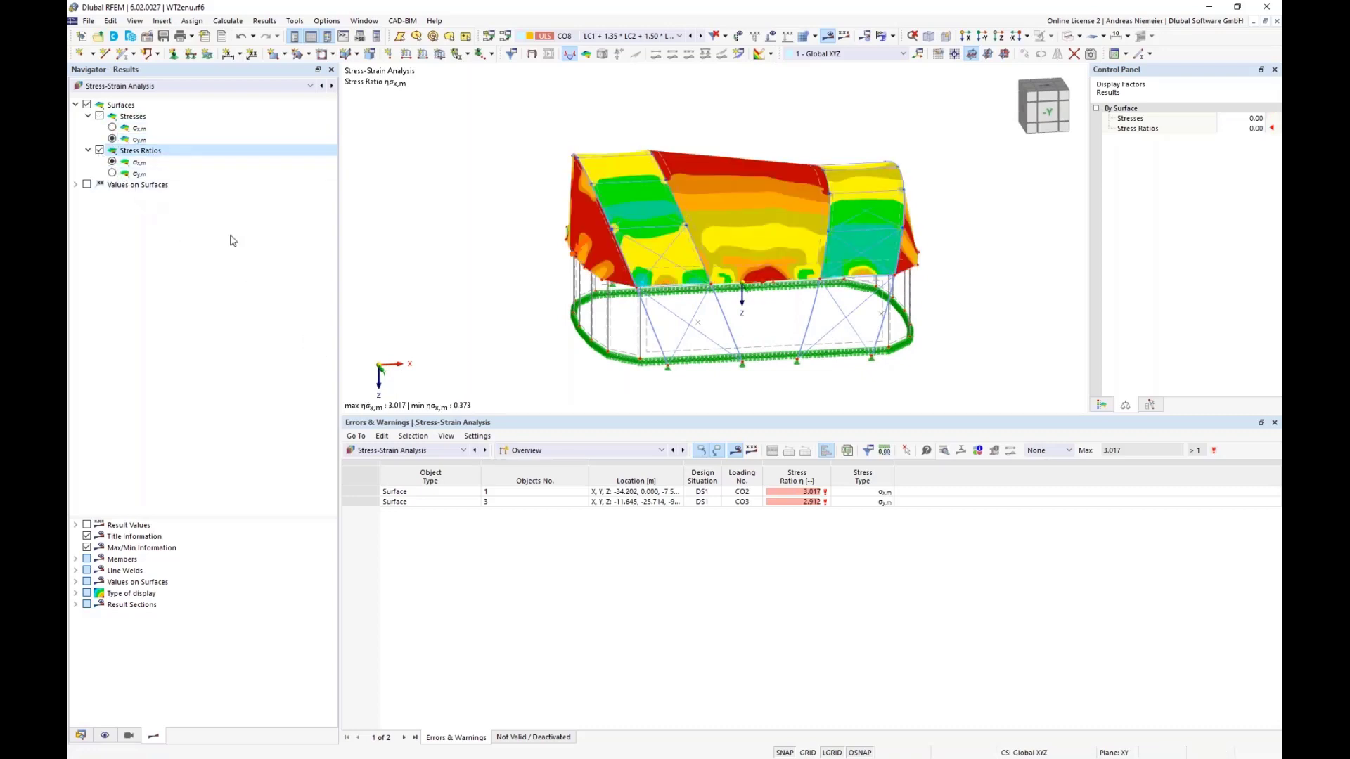
ctrl+middle_drag(456, 274, 385, 283)
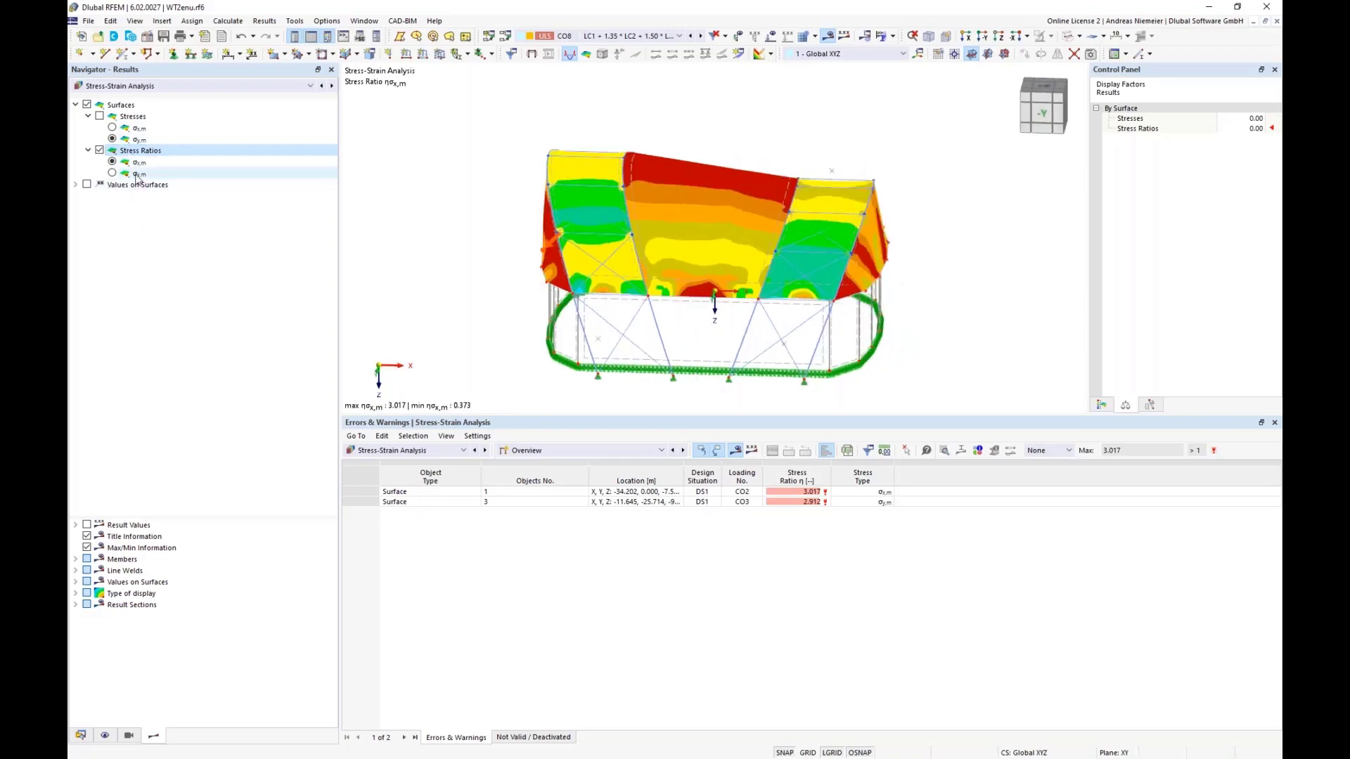
ctrl+middle_drag(436, 252, 410, 279)
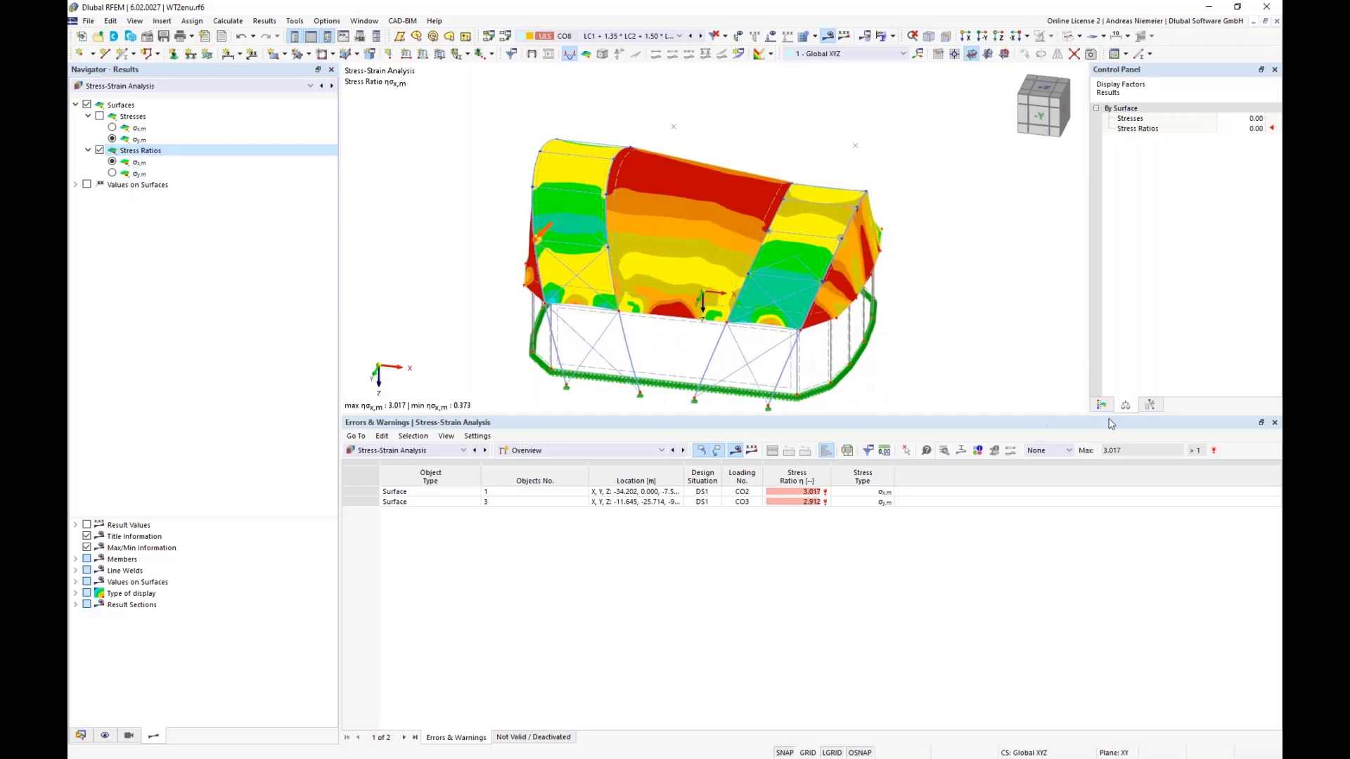
click(1101, 405)
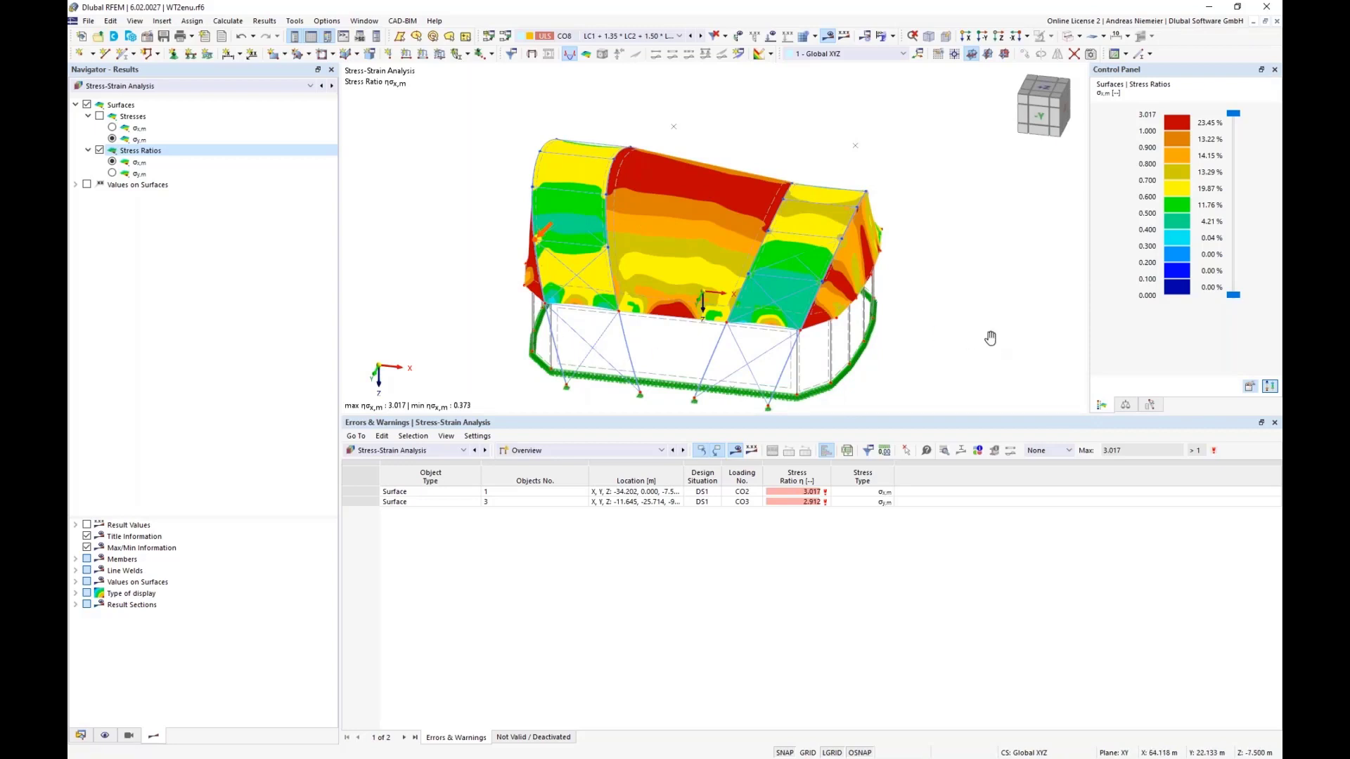
ctrl+middle_drag(990, 338, 965, 324)
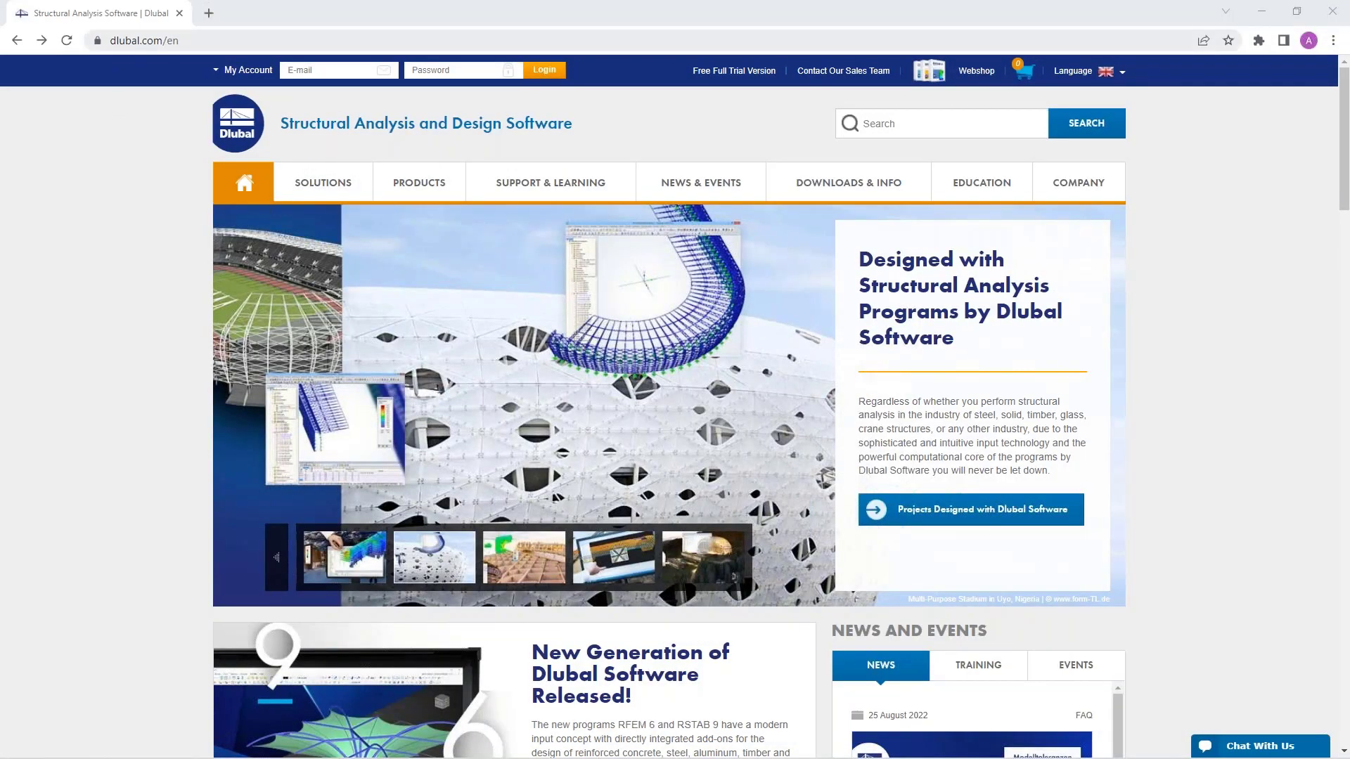
Switch to the Dlubal website in Chrome and open the "Form-Finding and Calculation of Membrane Structures in RFEM 6" webinar page
mouse_move(694, 188)
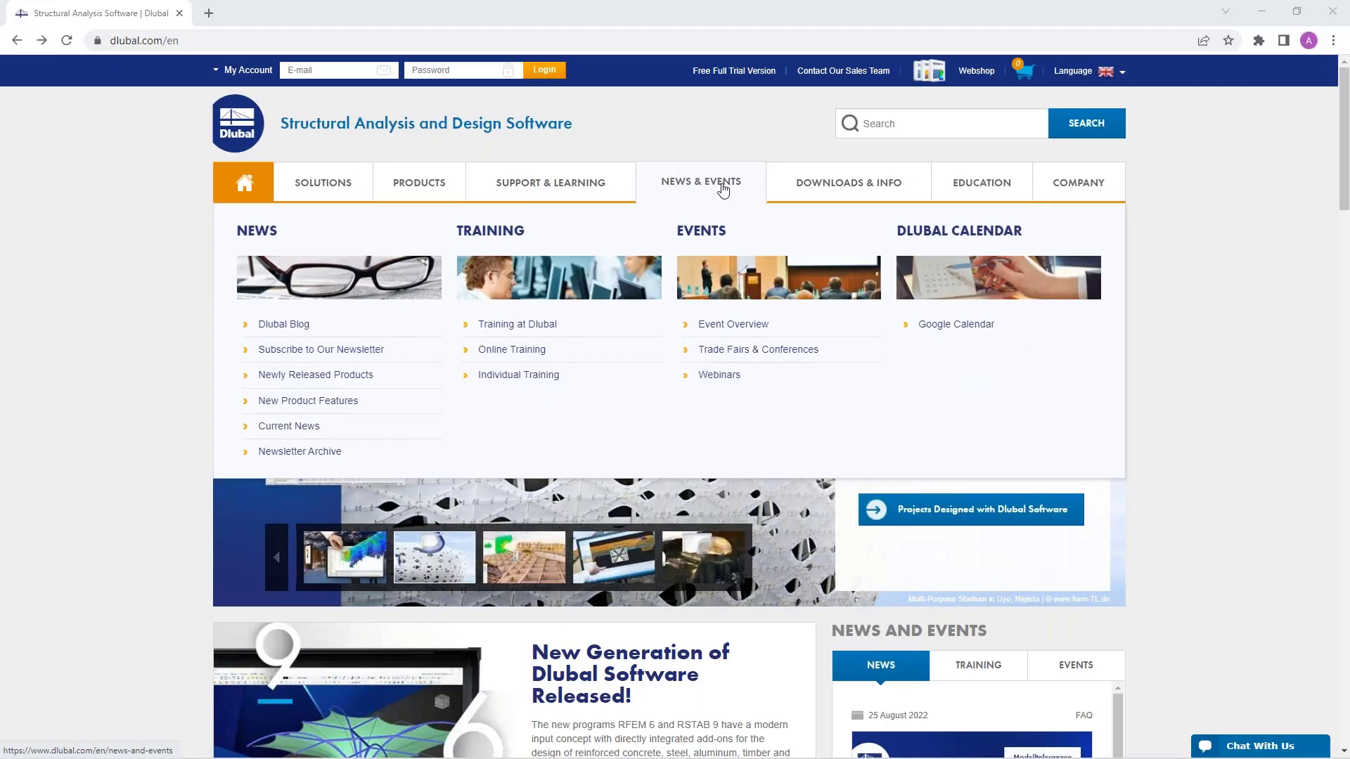
click(719, 375)
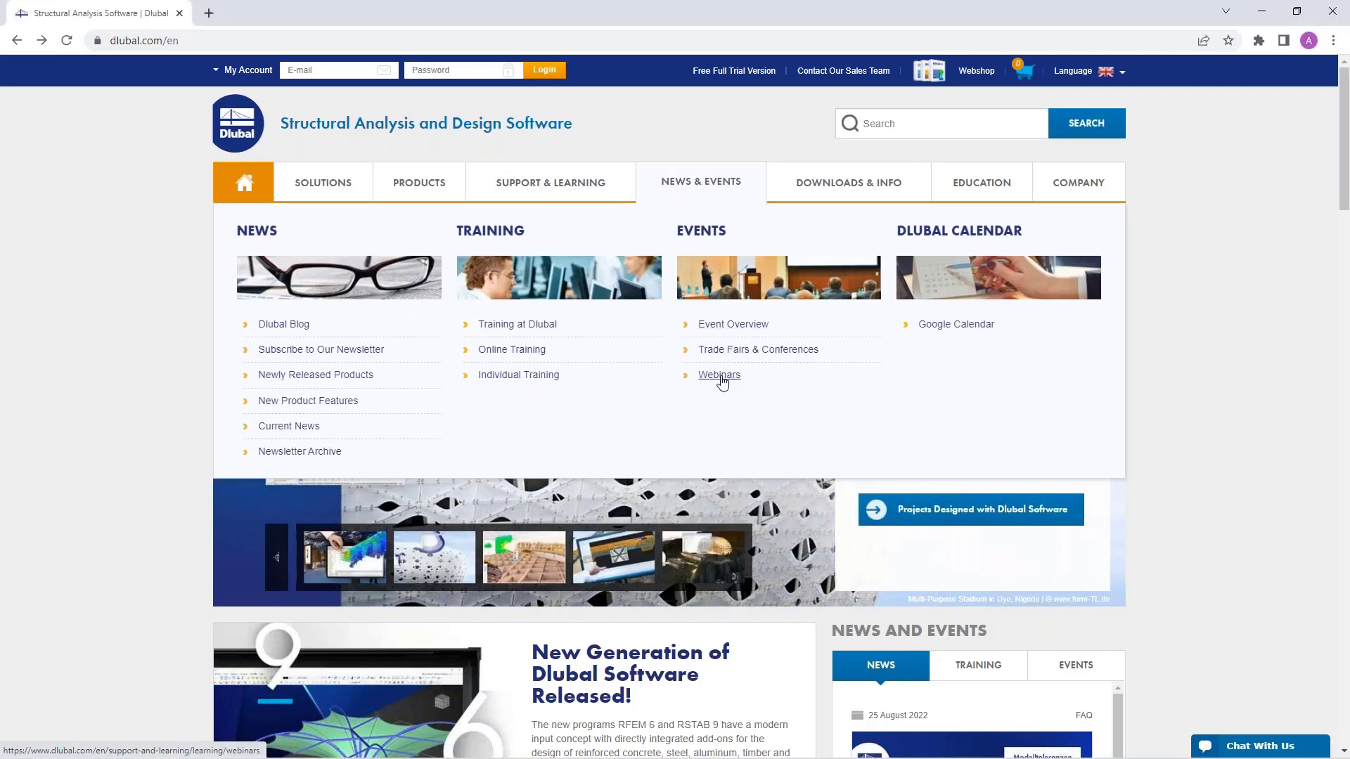
scroll(675, 422, down, 12)
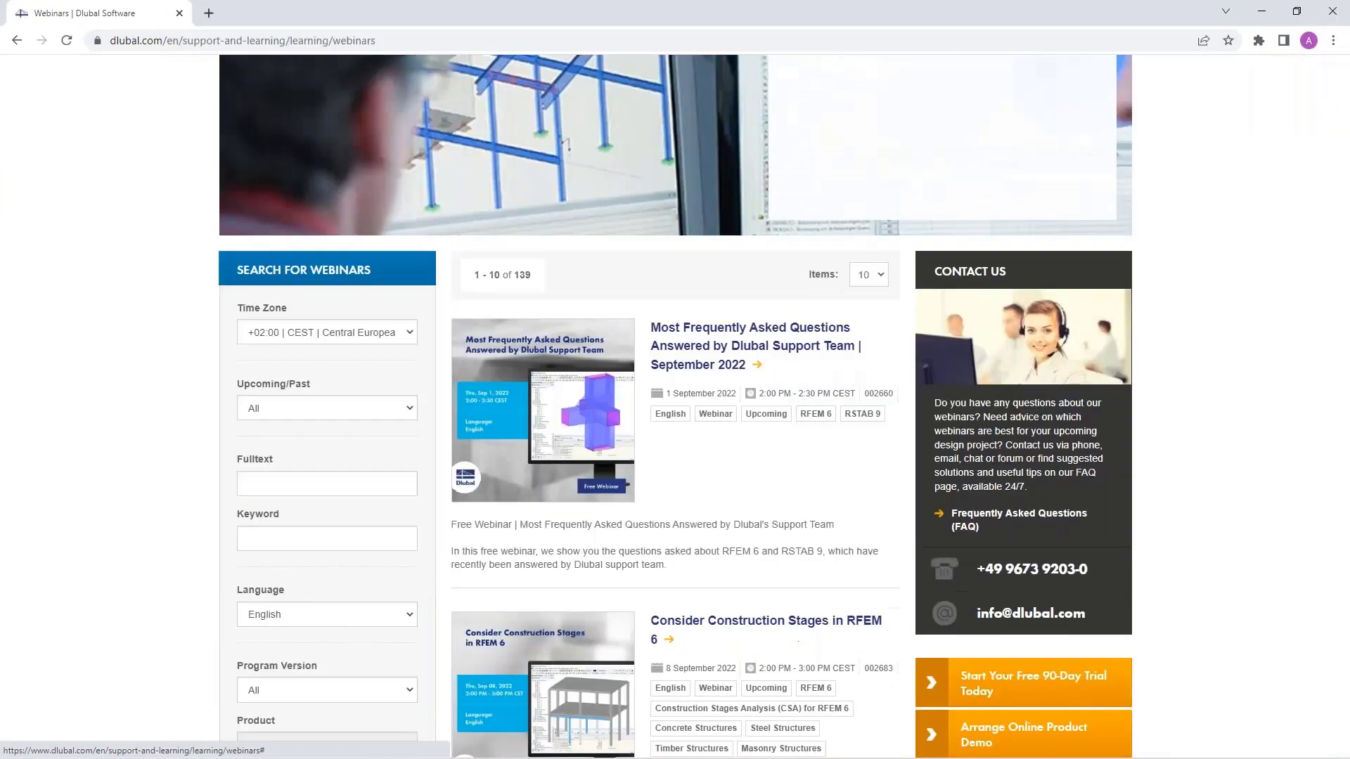
scroll(708, 333, down, 9)
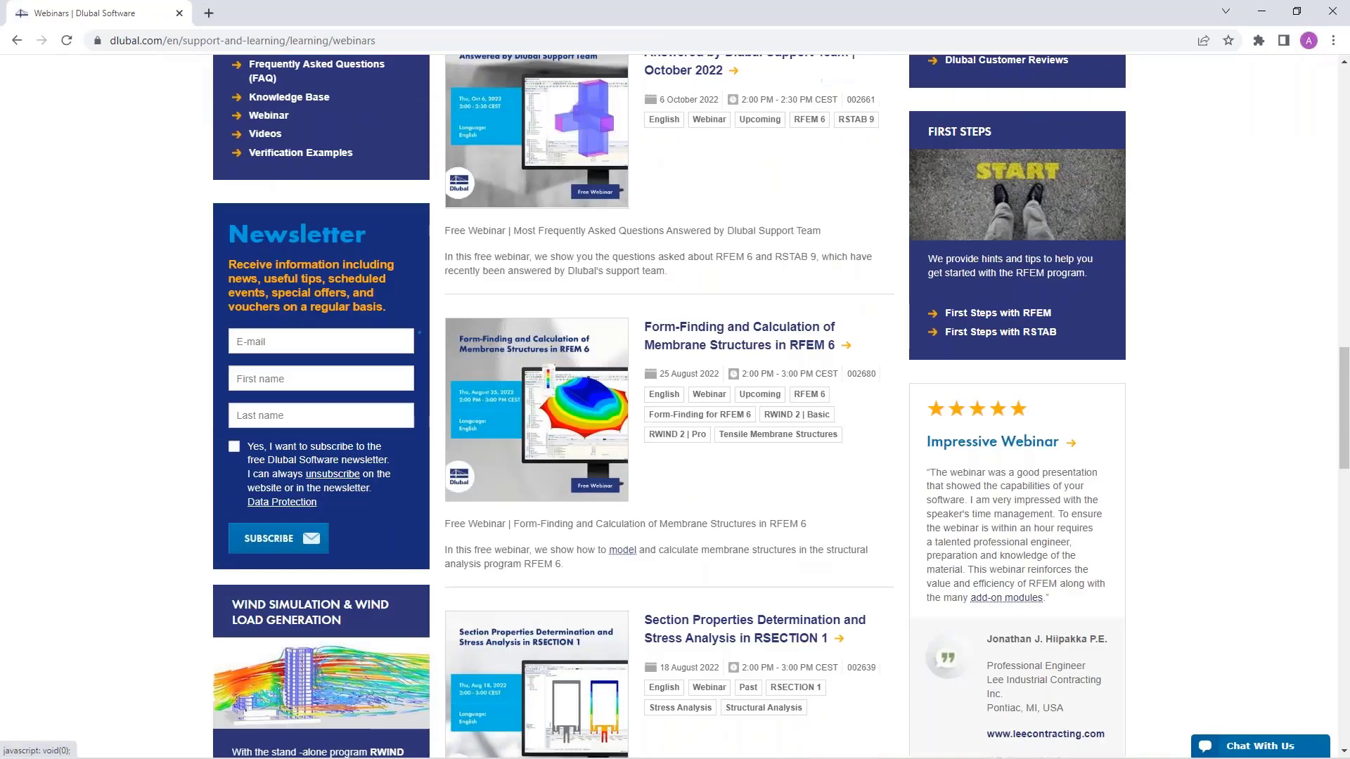
click(708, 334)
Look through the webinar page's schedule, recommended events, videos and models to download, and return to its beginning
scroll(617, 450, down, 6)
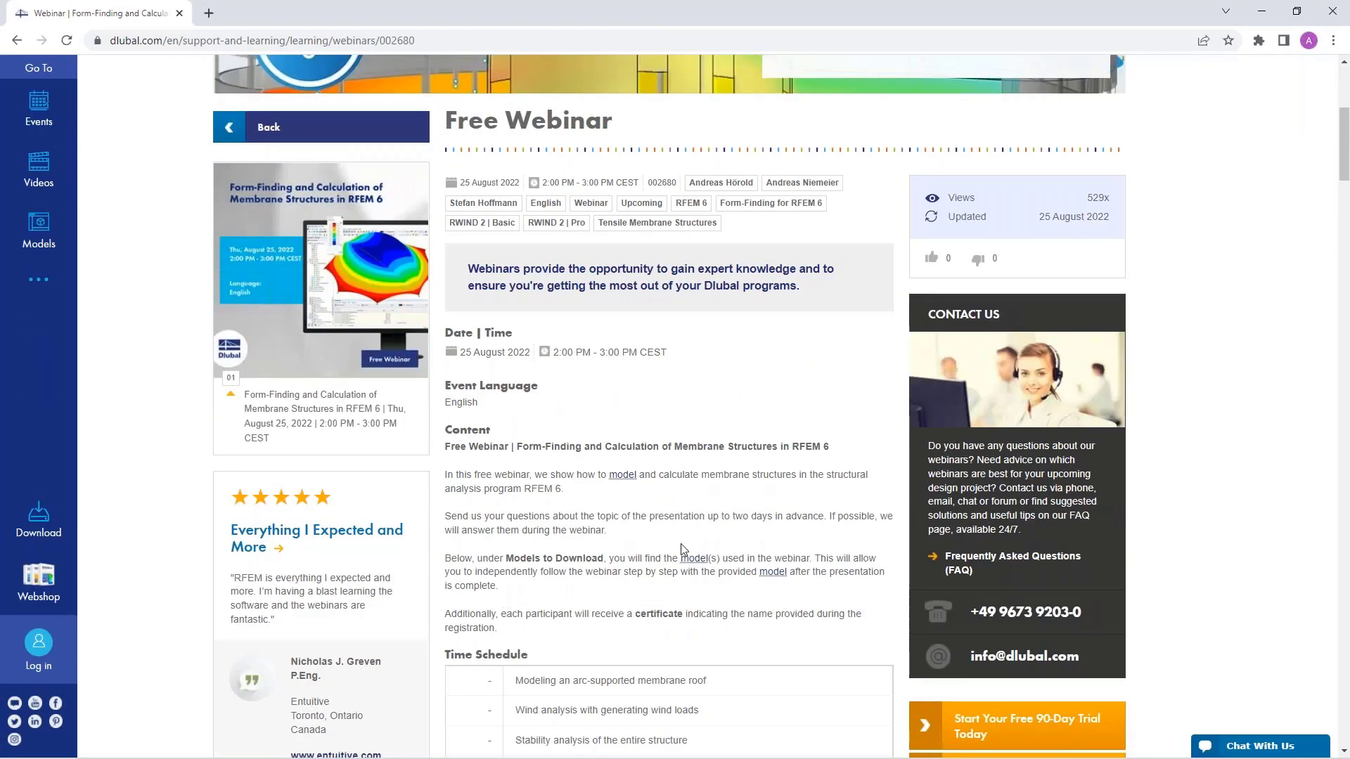
scroll(668, 408, down, 15)
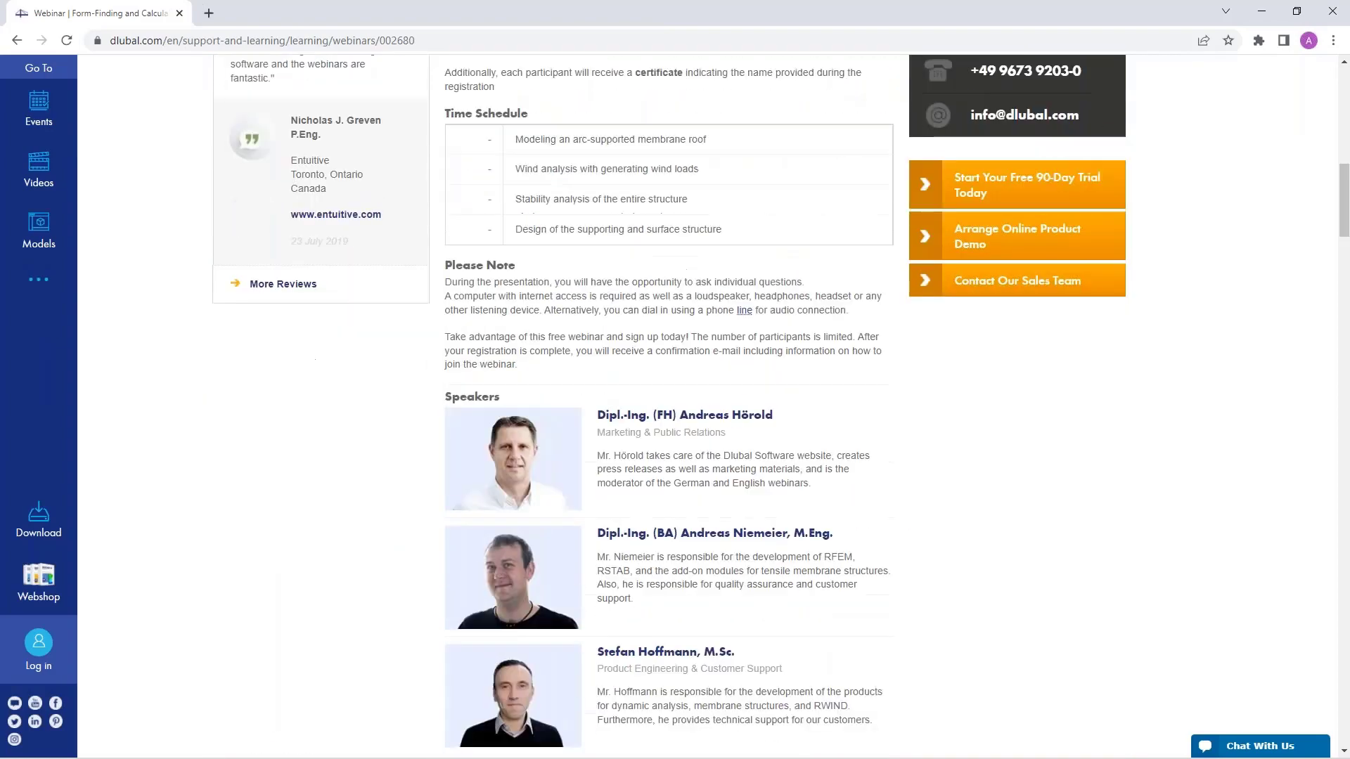
scroll(257, 591, down, 13)
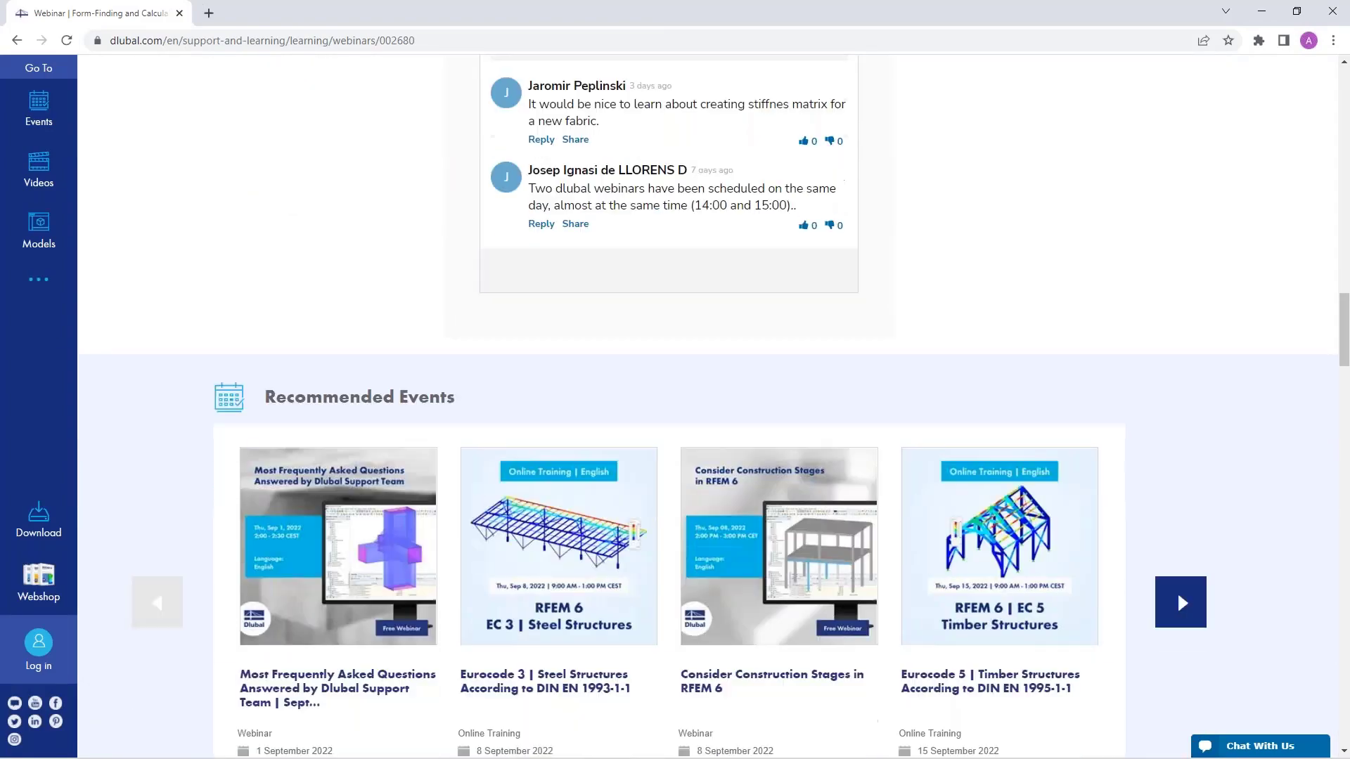
scroll(295, 561, down, 5)
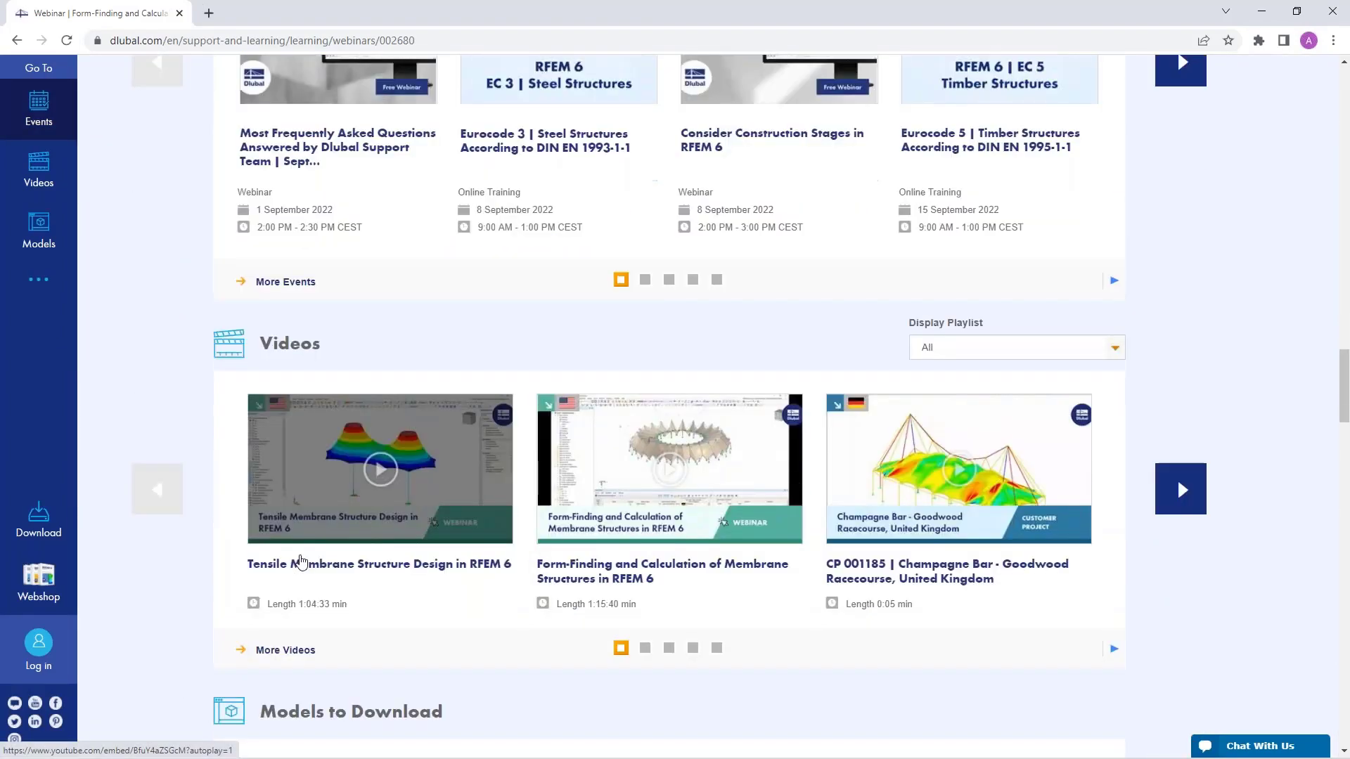
scroll(474, 522, up, 20)
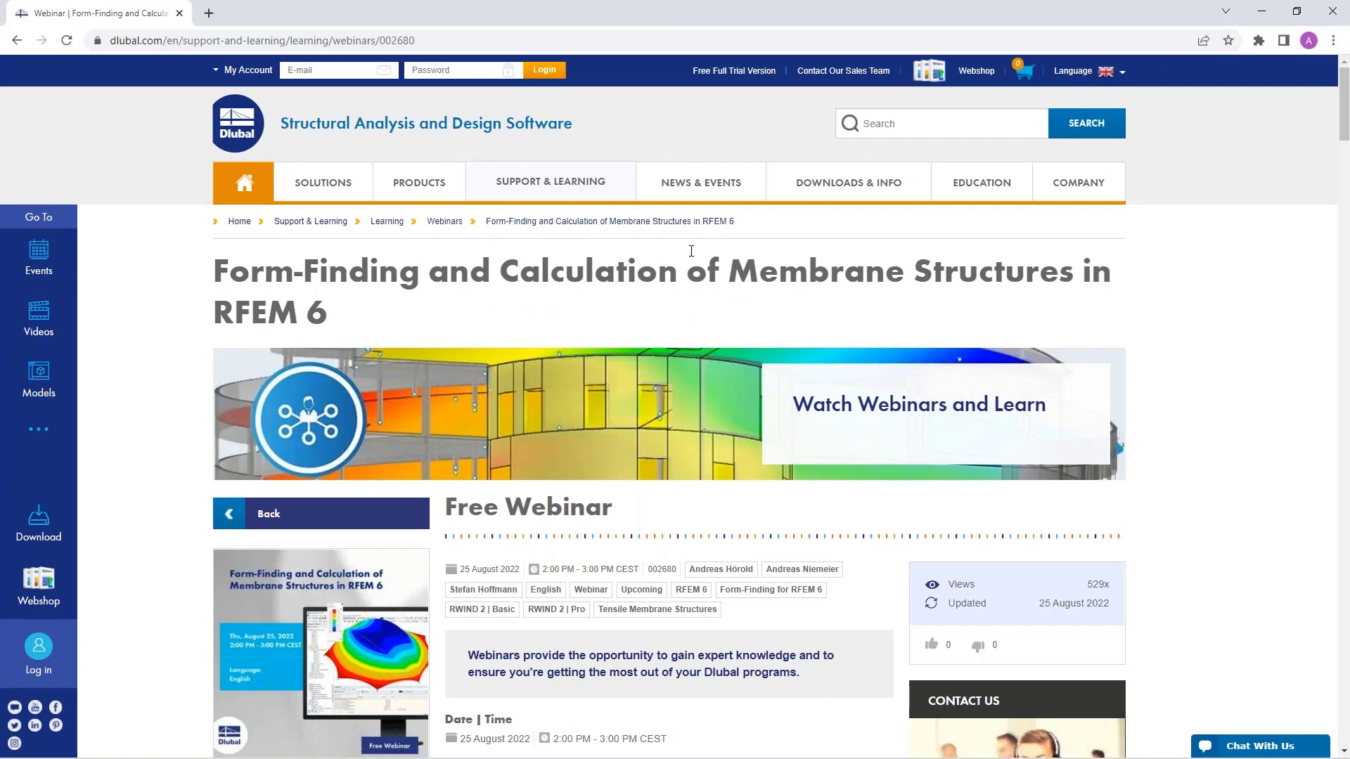
Open the Free Full Trial Version page and look over the RFEM 6, RSTAB 9, RSECTION 1 and RWIND 2 downloads
click(724, 72)
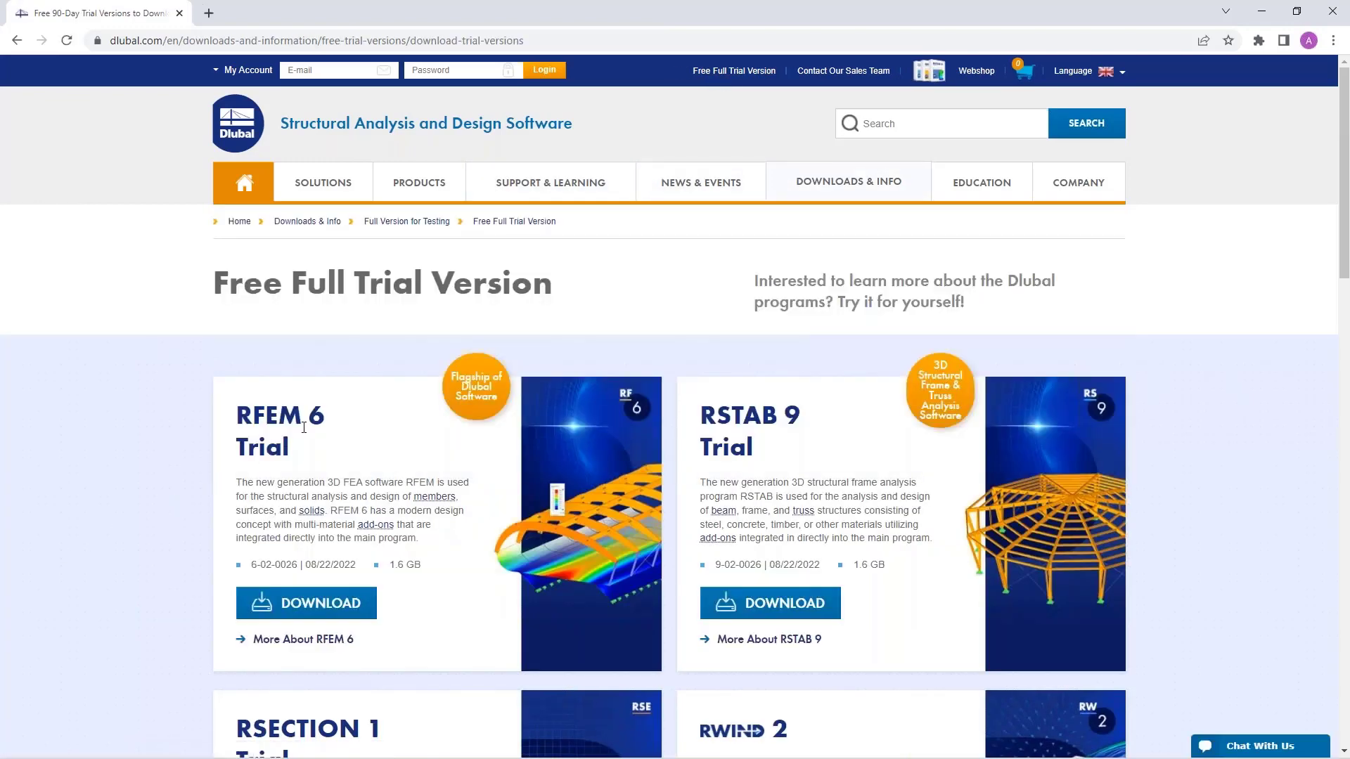
scroll(323, 445, down, 3)
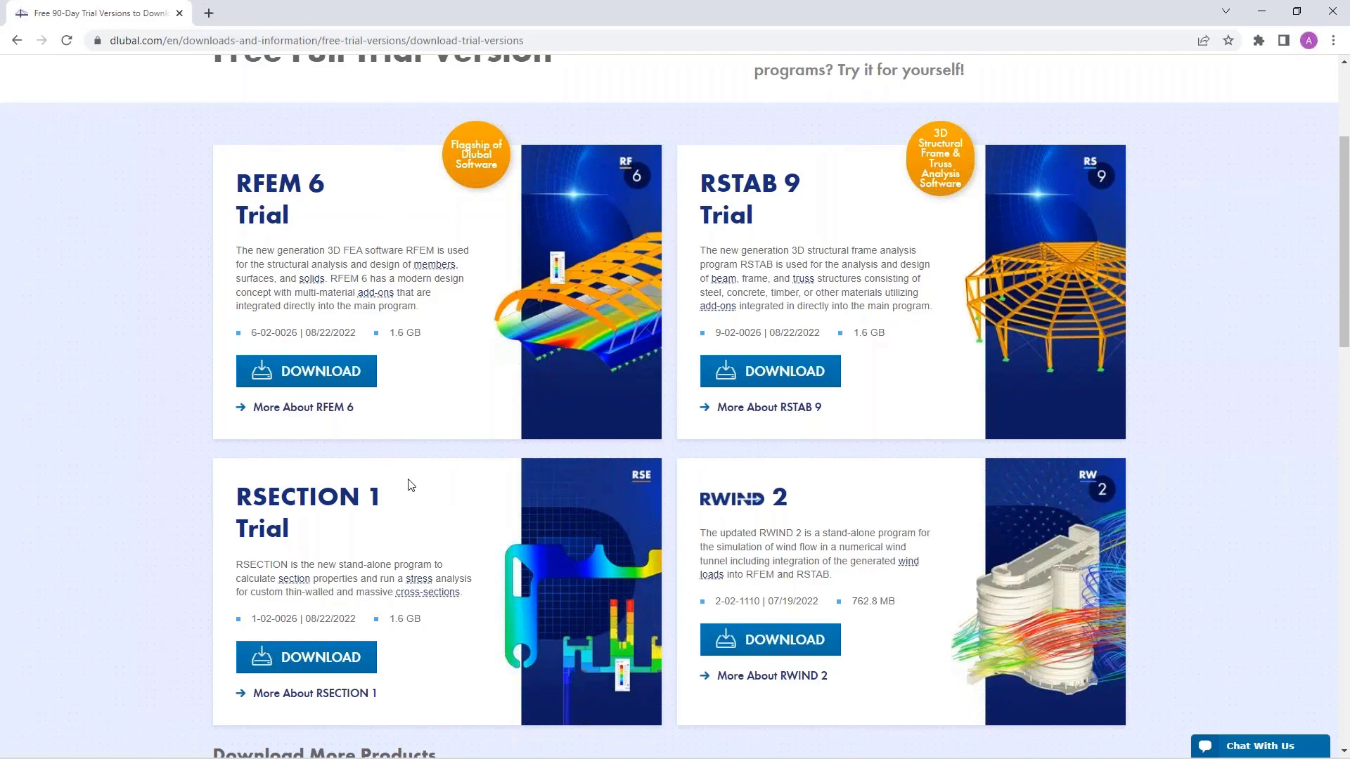
scroll(412, 485, up, 3)
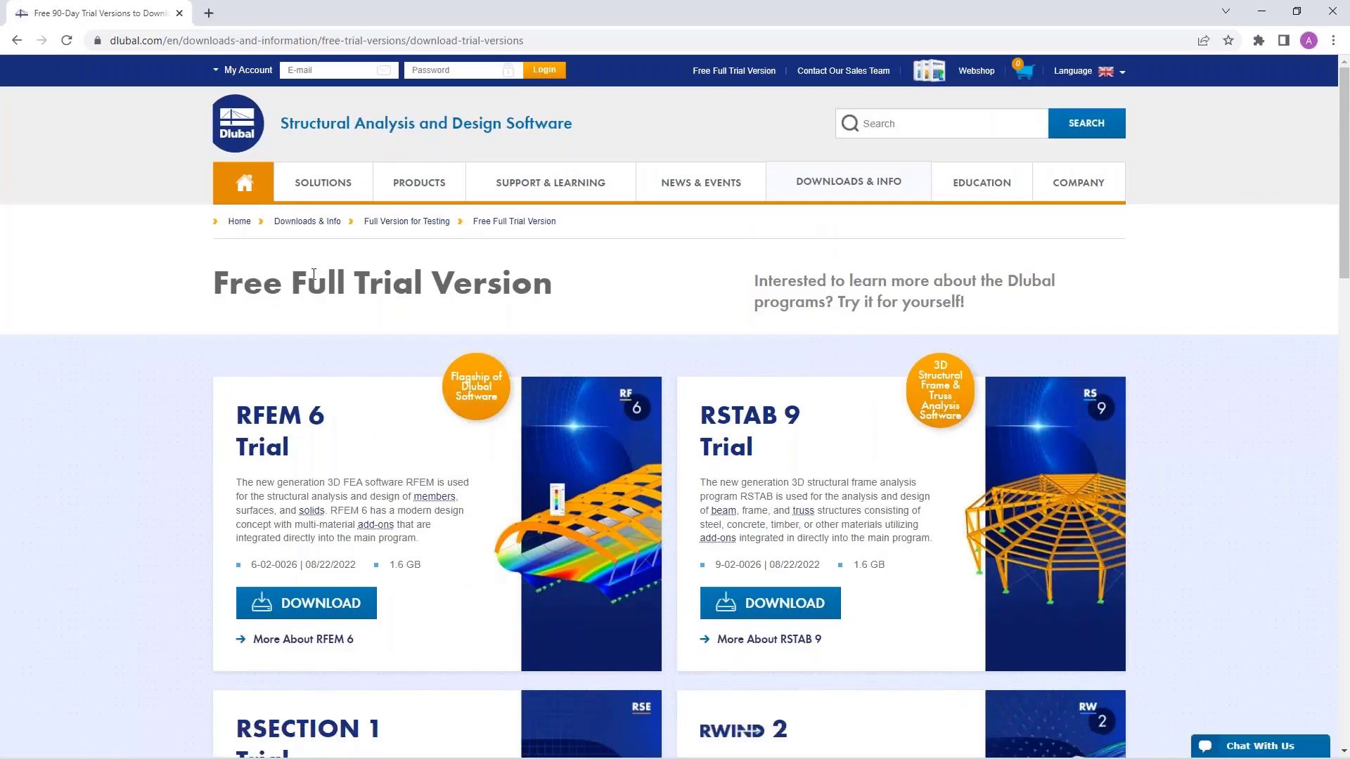